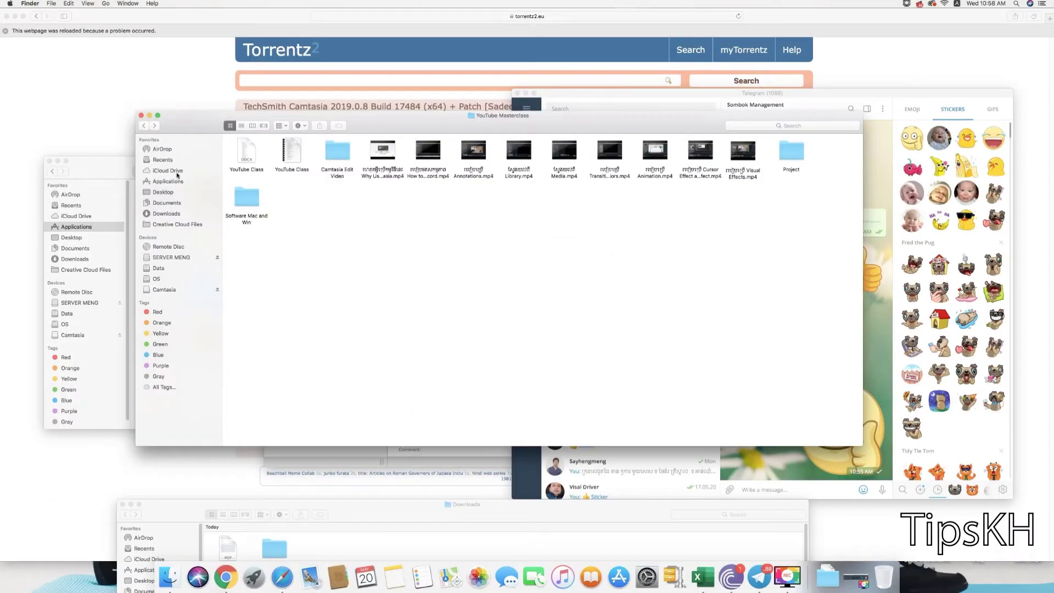
Step: Open the Software Mac and Win folder after briefly checking the macOS Camtasia folder inside it
{"action": "double_click", "coordinate": [246, 198]}
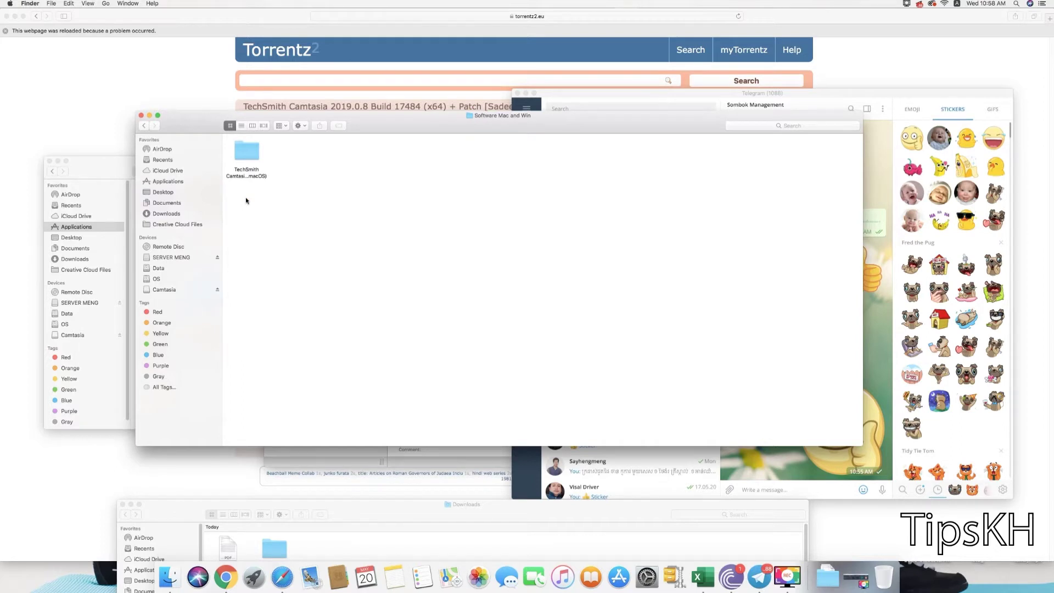
{"action": "left_click", "coordinate": [240, 155]}
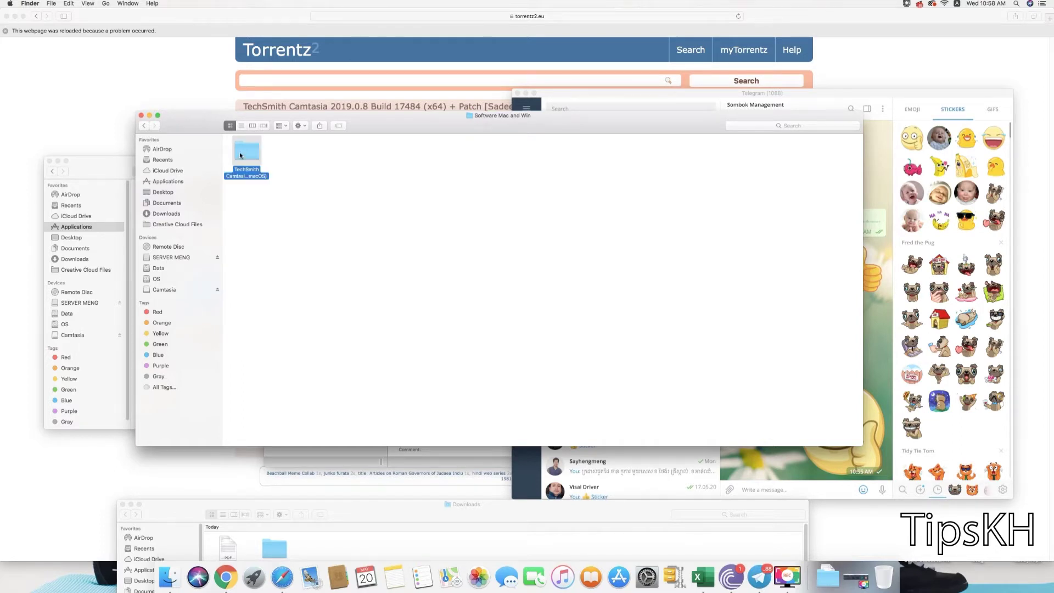
{"action": "double_click", "coordinate": [240, 155]}
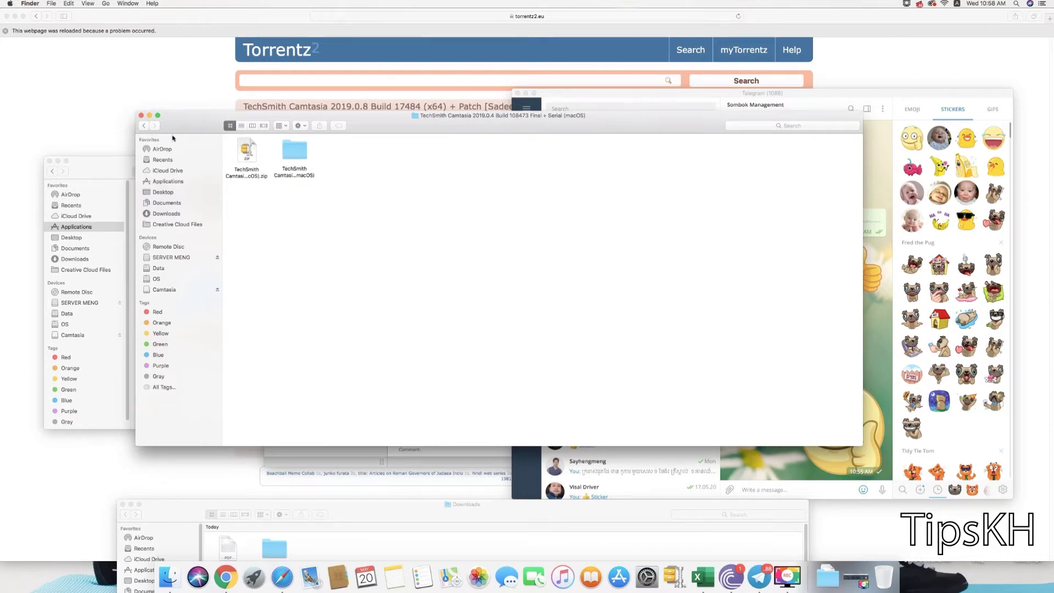
{"action": "left_click", "coordinate": [144, 127]}
{"action": "left_click", "coordinate": [144, 126]}
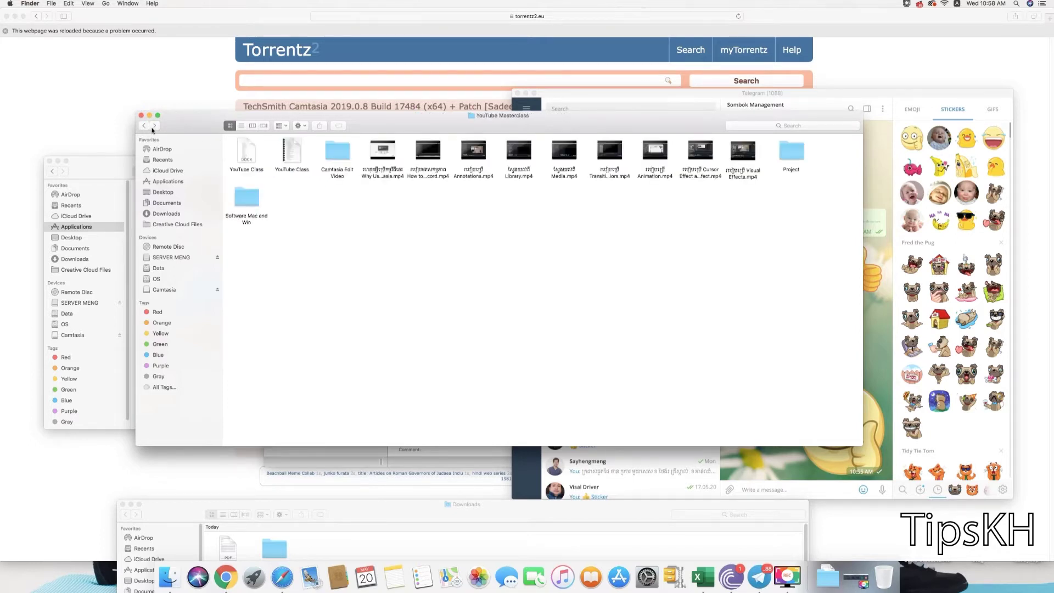
{"action": "left_click", "coordinate": [155, 126]}
{"action": "left_click", "coordinate": [144, 127]}
{"action": "left_click", "coordinate": [246, 203]}
{"action": "double_click", "coordinate": [245, 203]}
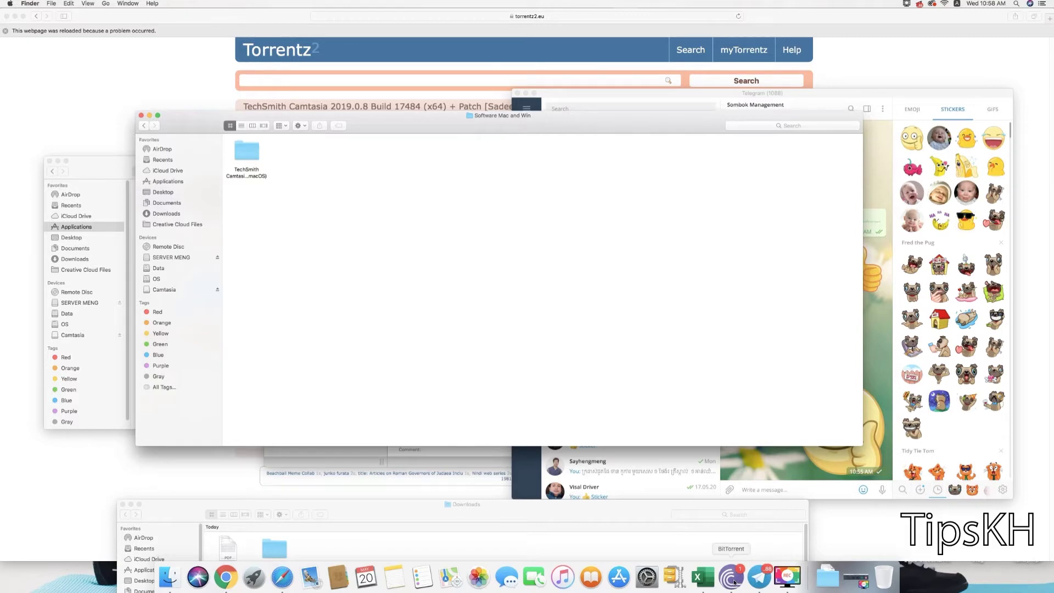
Step: Move the TechSmith Camtasia (SadeemPC) folder from Downloads into Software Mac and Win
{"action": "left_click", "coordinate": [107, 175]}
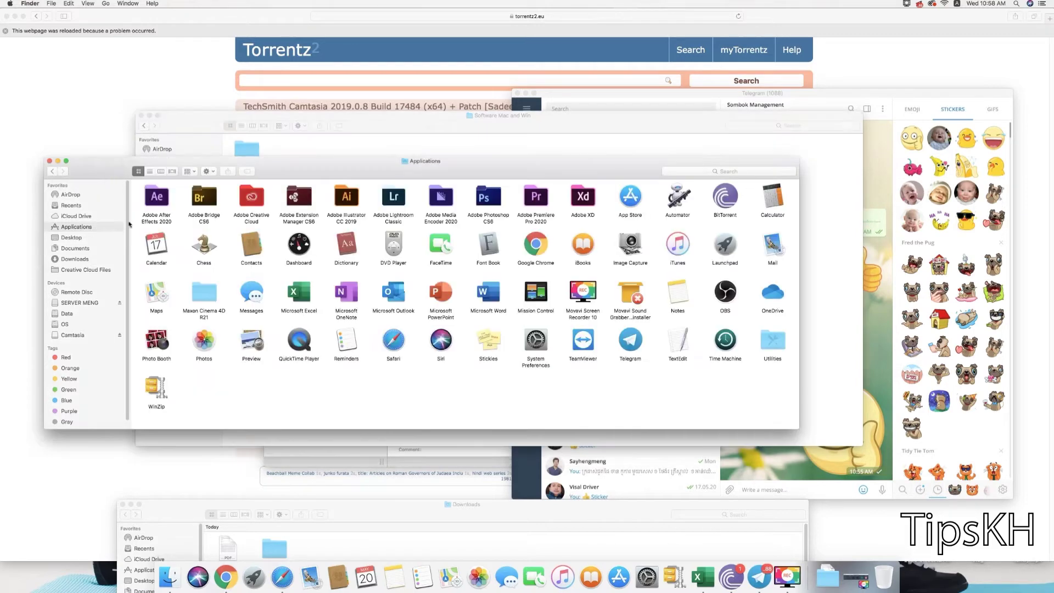
{"action": "left_click", "coordinate": [94, 262]}
{"action": "left_click", "coordinate": [199, 212]}
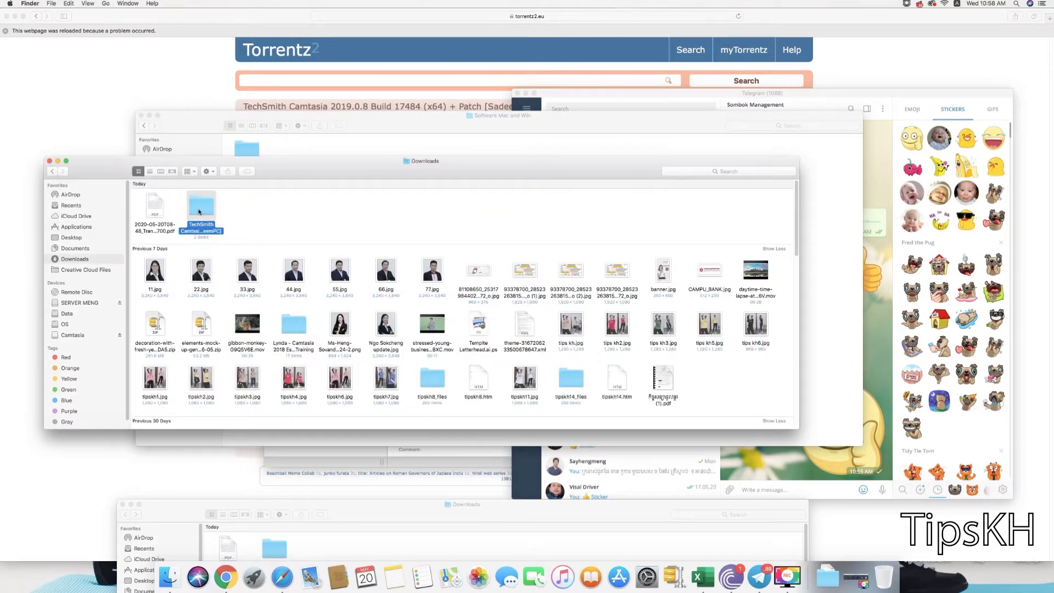
{"action": "left_click_drag", "start_coordinate": [198, 212], "coordinate": [326, 184]}
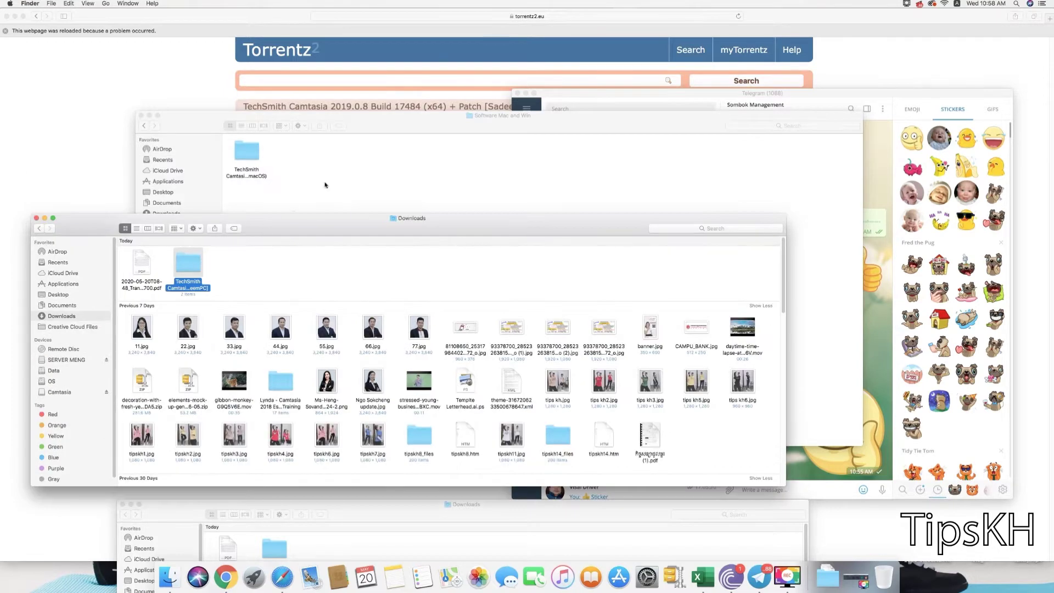
{"action": "left_click", "coordinate": [205, 225]}
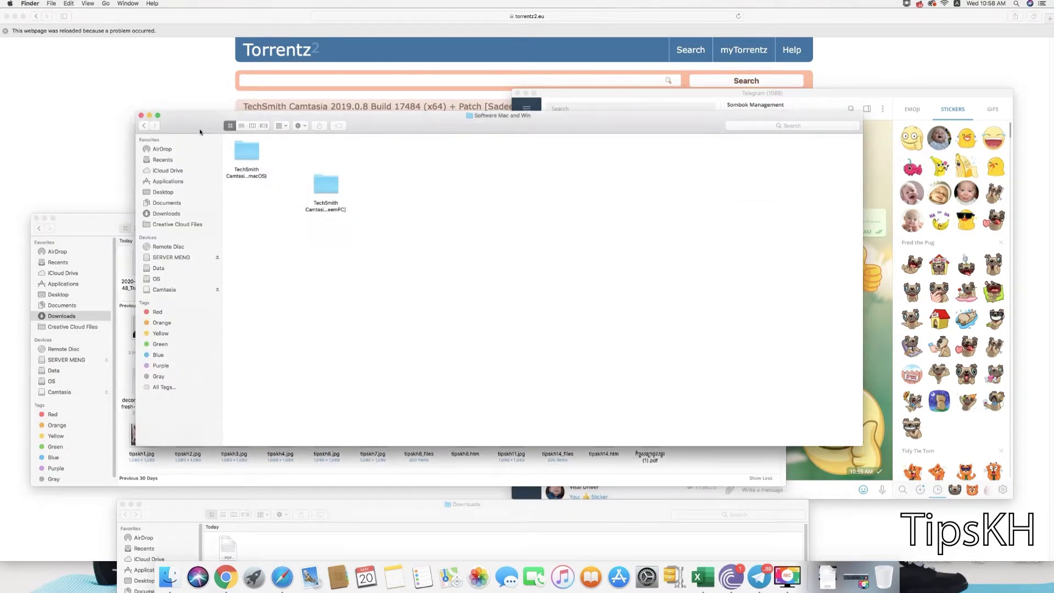
{"action": "left_click_drag", "start_coordinate": [200, 132], "coordinate": [173, 141]}
Step: Compare the two Camtasia folders' full names in list view, then return to icon view
{"action": "left_click", "coordinate": [299, 198]}
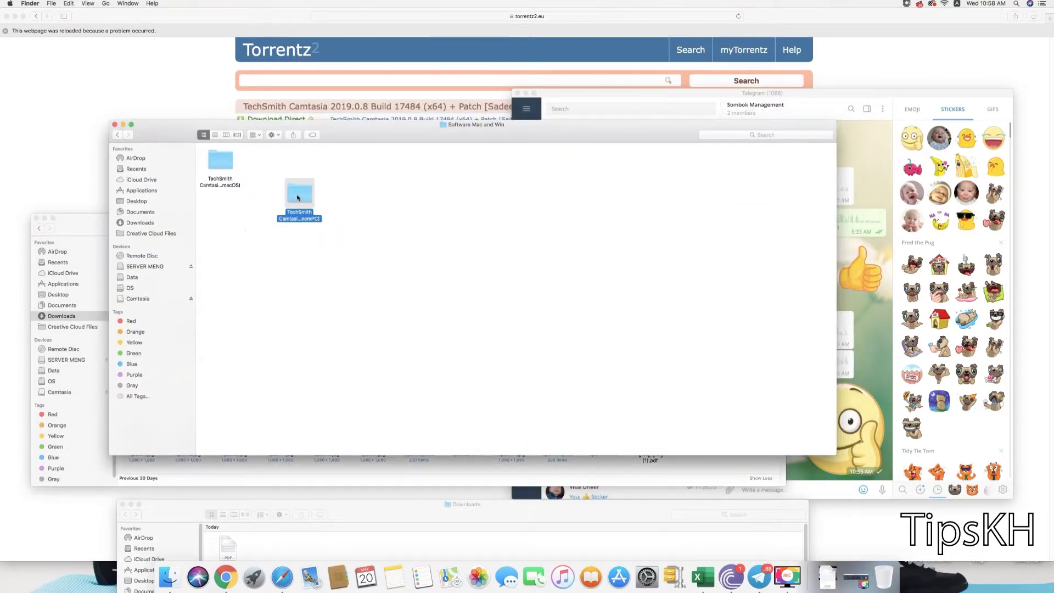
{"action": "key", "text": "super+2"}
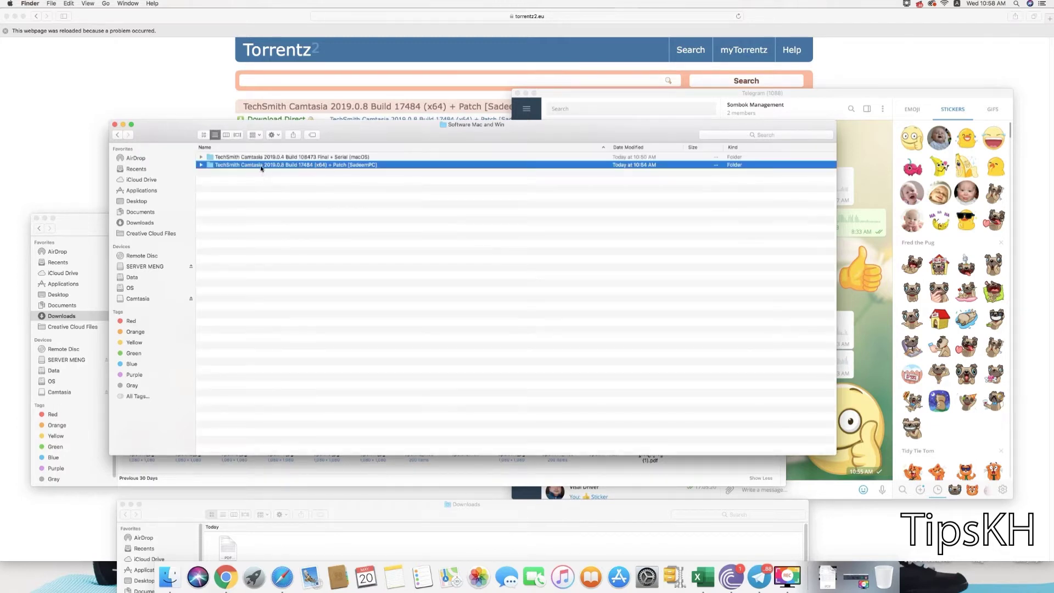
{"action": "key", "text": "Up"}
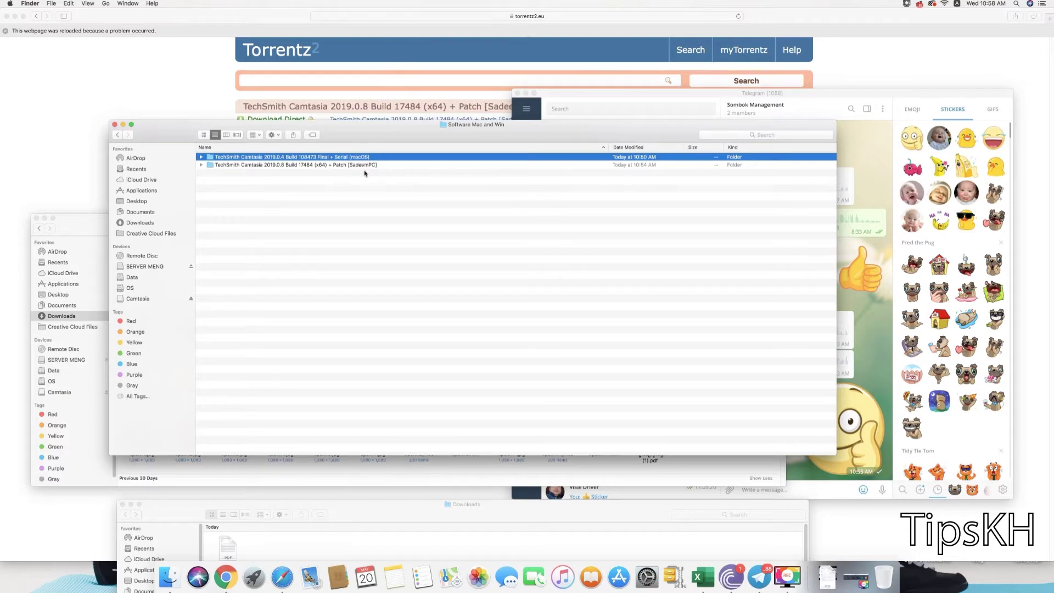
{"action": "key", "text": "Down"}
{"action": "key", "text": "Up"}
{"action": "left_click", "coordinate": [204, 134]}
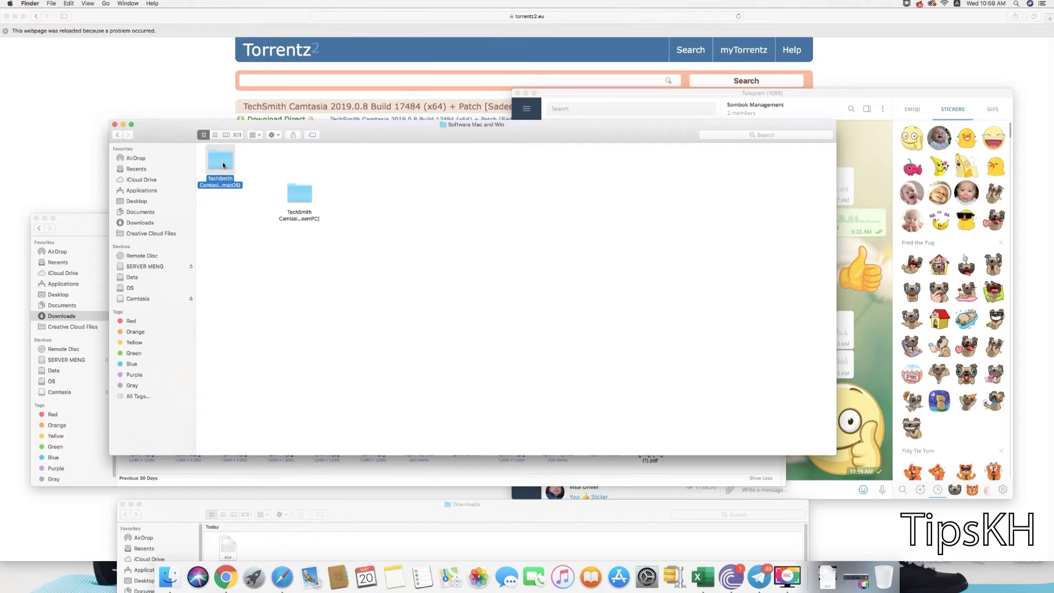
Step: Open the macOS Camtasia inner folder's Application folder and Quick Look Readme.txt beside Camtasia.dmg
{"action": "double_click", "coordinate": [222, 162]}
{"action": "left_click", "coordinate": [265, 160]}
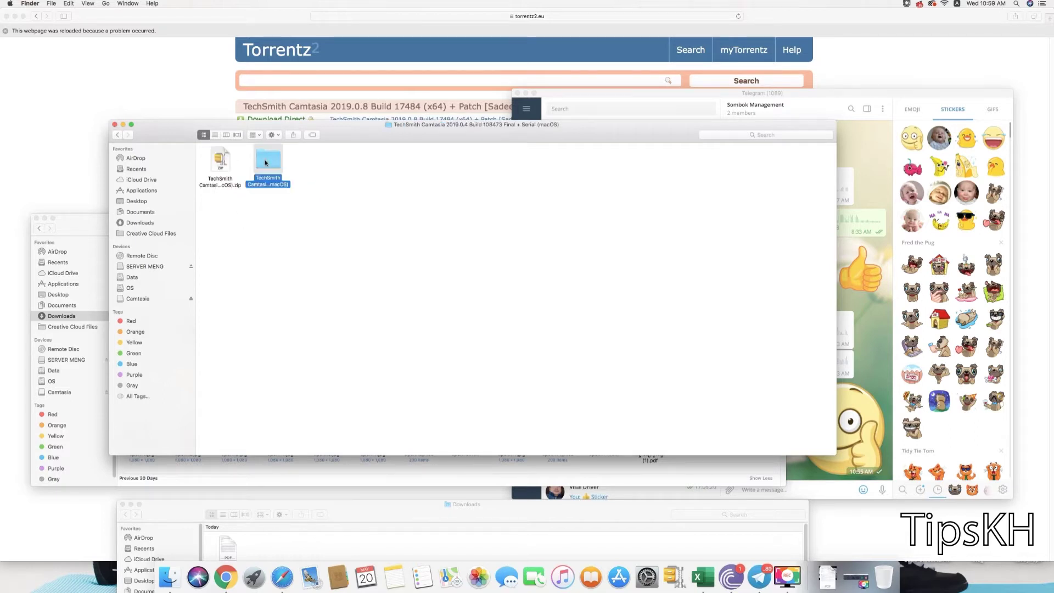
{"action": "double_click", "coordinate": [266, 161]}
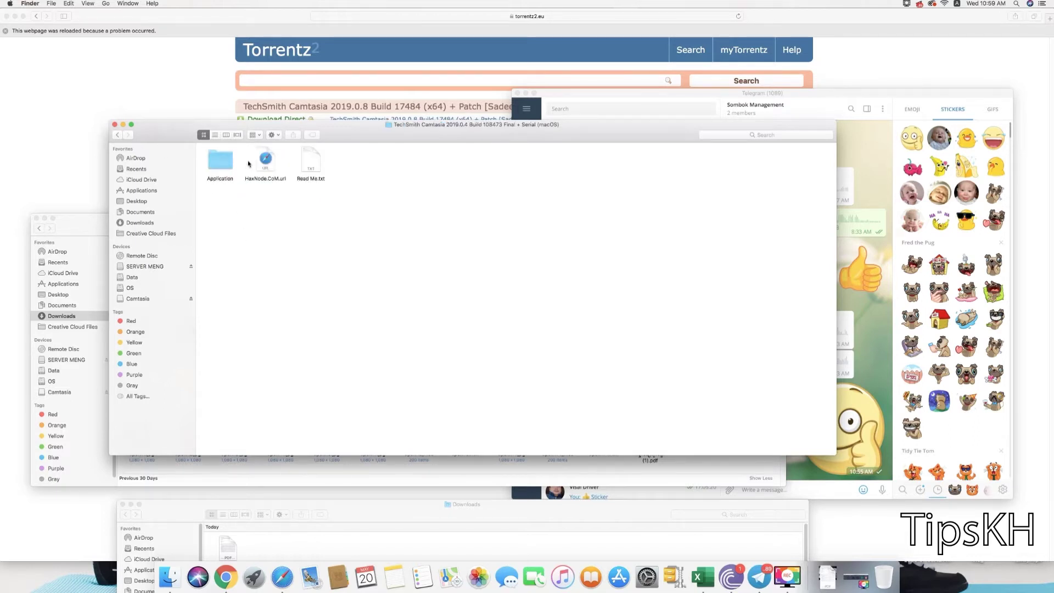
{"action": "double_click", "coordinate": [222, 163]}
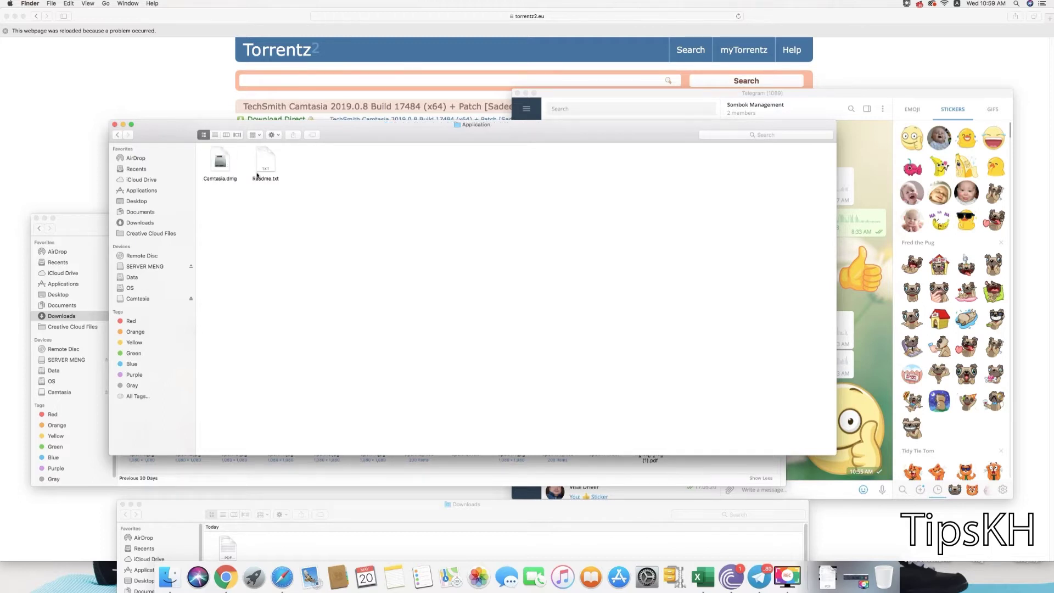
{"action": "left_click", "coordinate": [217, 169]}
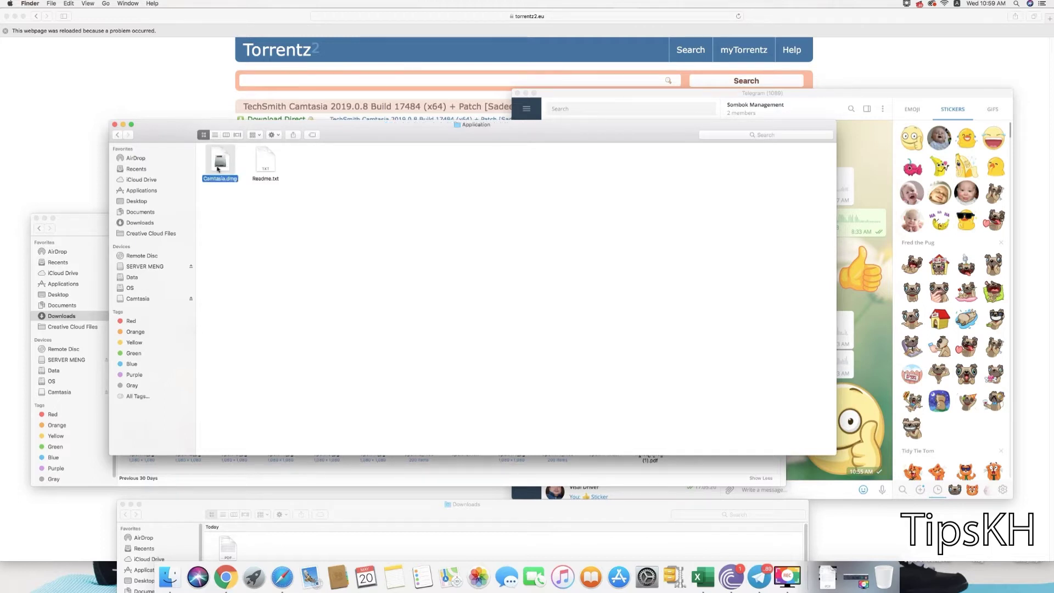
{"action": "left_click", "coordinate": [230, 193]}
{"action": "left_click", "coordinate": [220, 180]}
{"action": "left_click", "coordinate": [260, 175]}
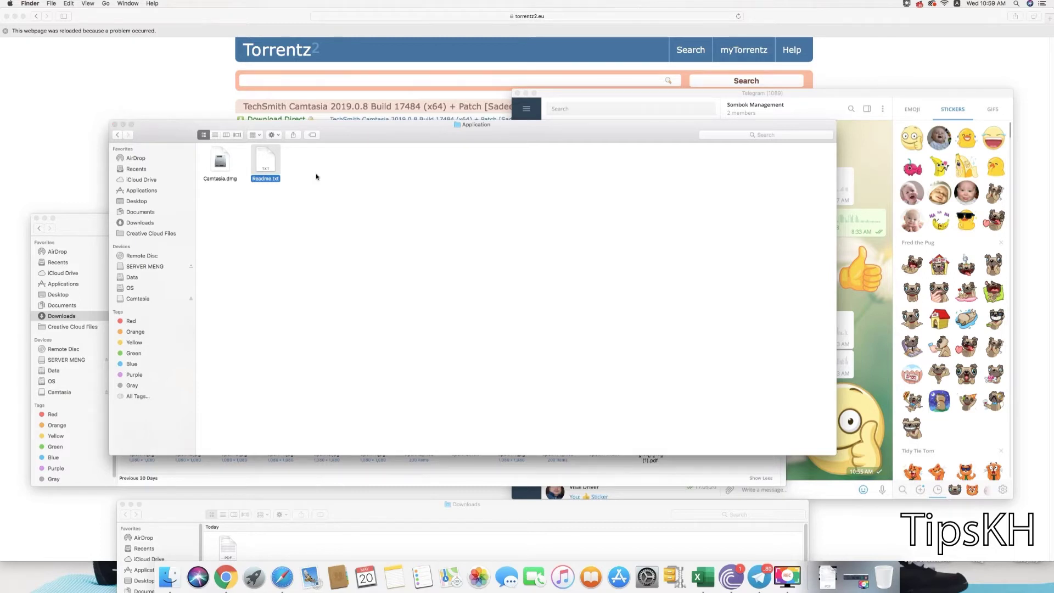
{"action": "key", "text": "space"}
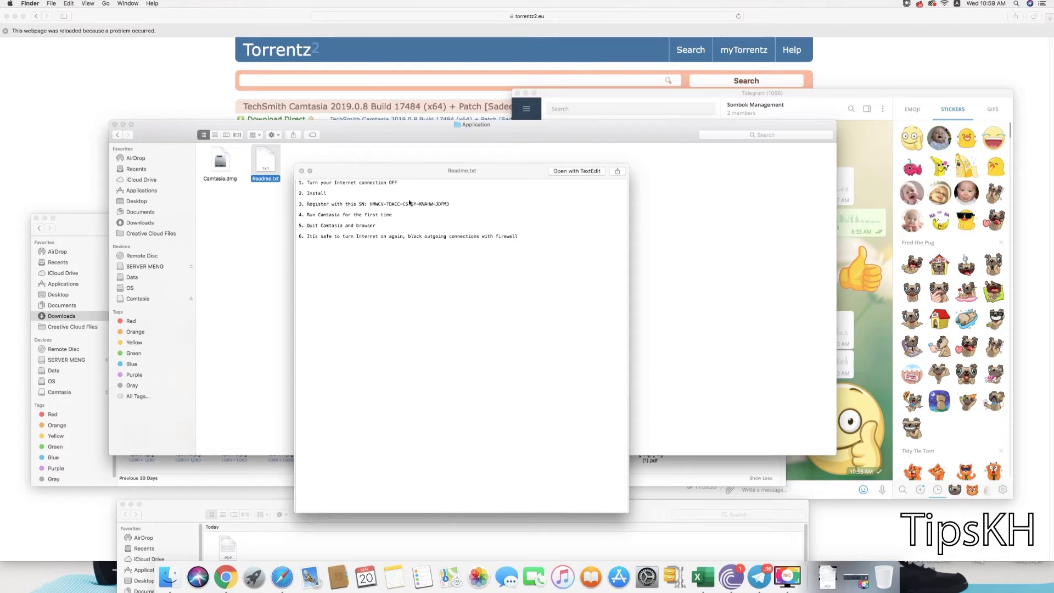
Step: Open Camtasia.dmg, drag Camtasia 2019 onto Applications, and close the disk-image window once copied
{"action": "left_click", "coordinate": [296, 213]}
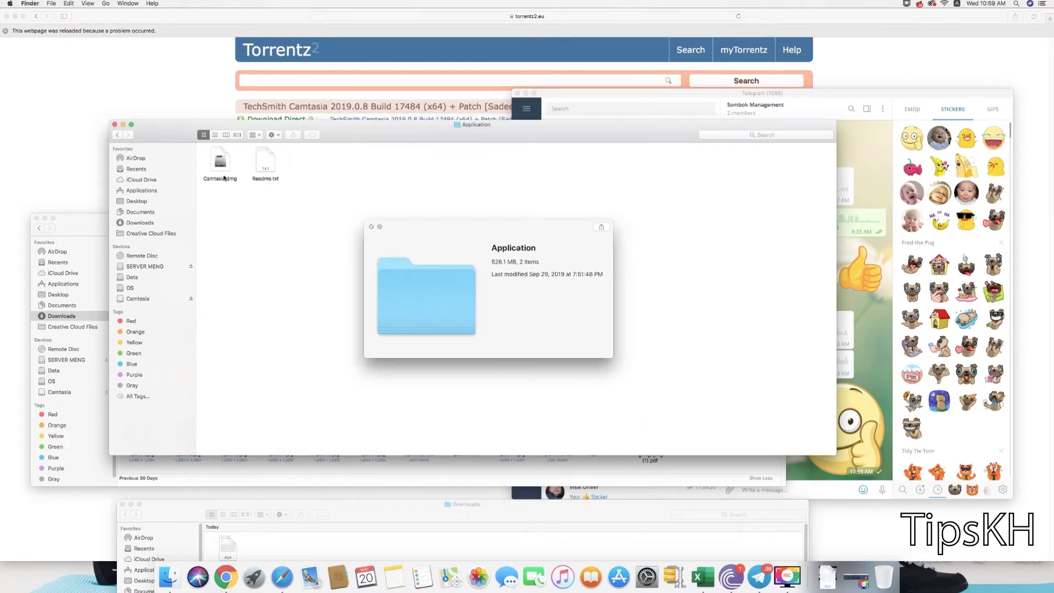
{"action": "key", "text": "space"}
{"action": "left_click", "coordinate": [225, 171]}
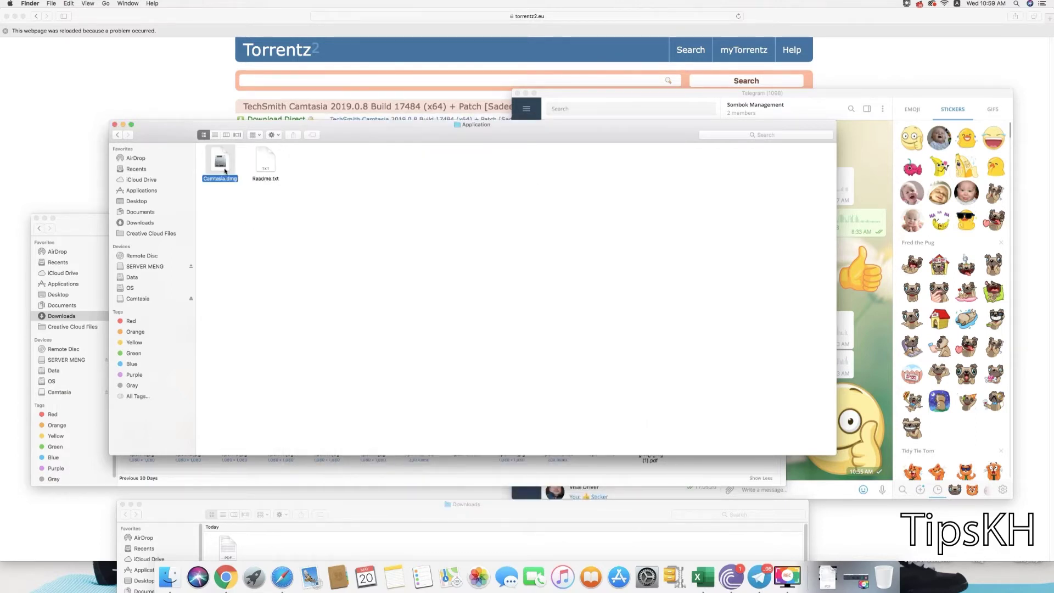
{"action": "double_click", "coordinate": [234, 178]}
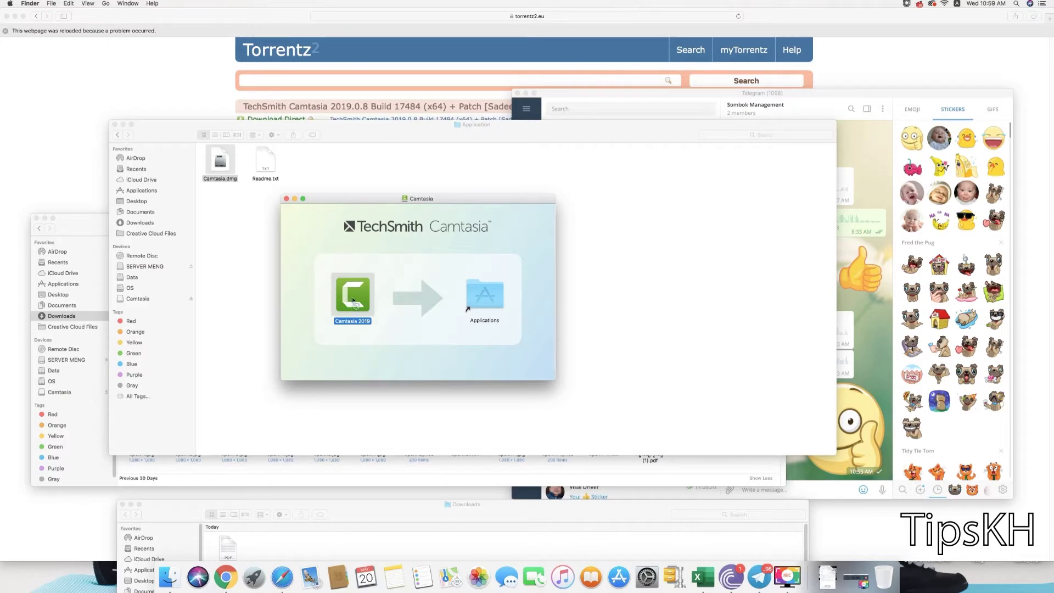
{"action": "left_click_drag", "start_coordinate": [352, 297], "coordinate": [473, 302]}
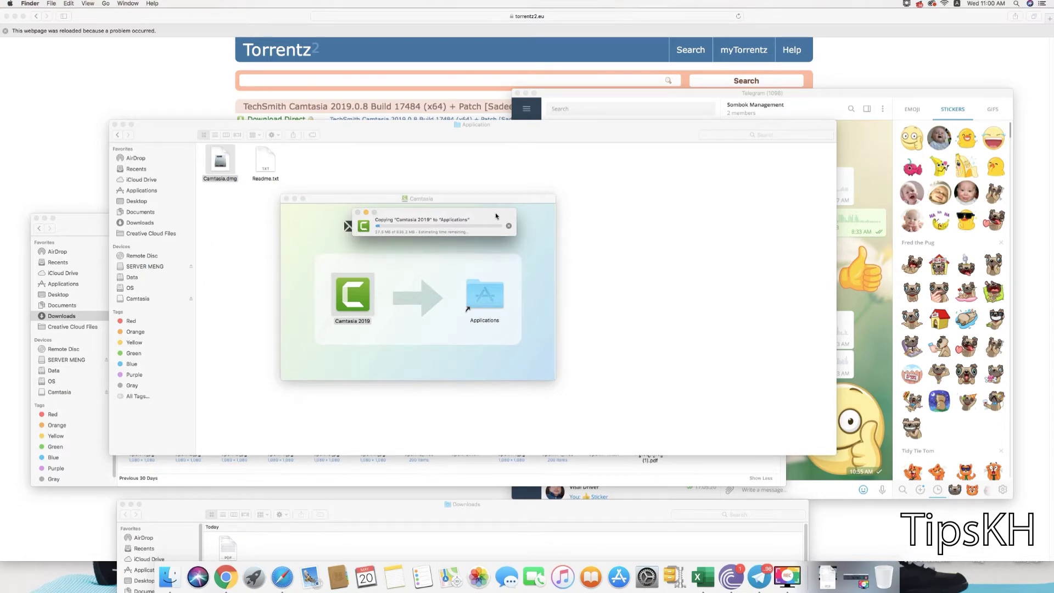
{"action": "left_click_drag", "start_coordinate": [495, 216], "coordinate": [515, 185]}
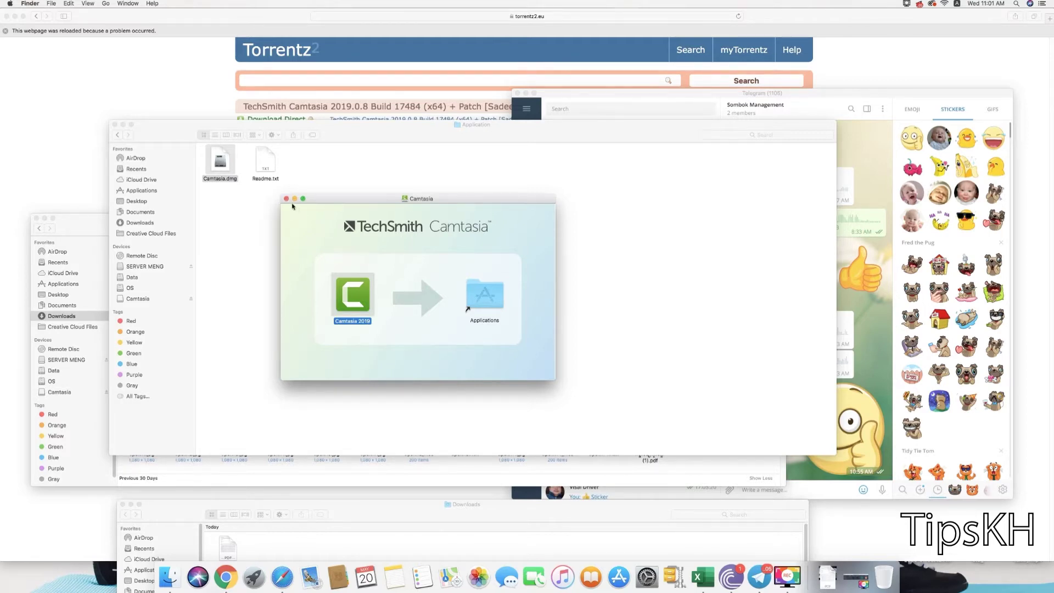
{"action": "left_click", "coordinate": [286, 200]}
{"action": "left_click", "coordinate": [285, 202]}
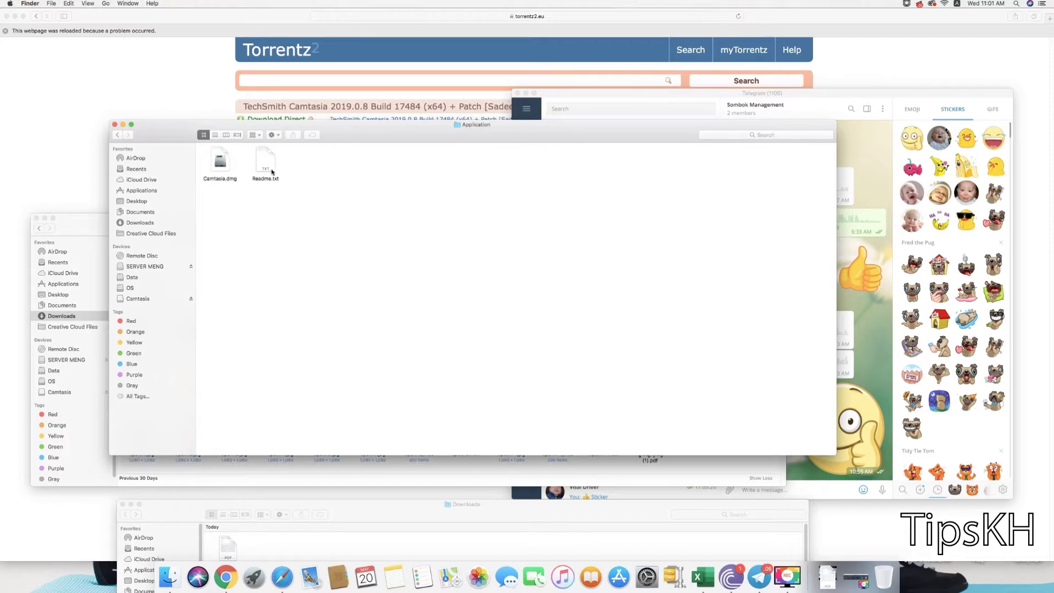
Step: Launch Camtasia 2019 from the Launchpad app grid
{"action": "left_click", "coordinate": [256, 577]}
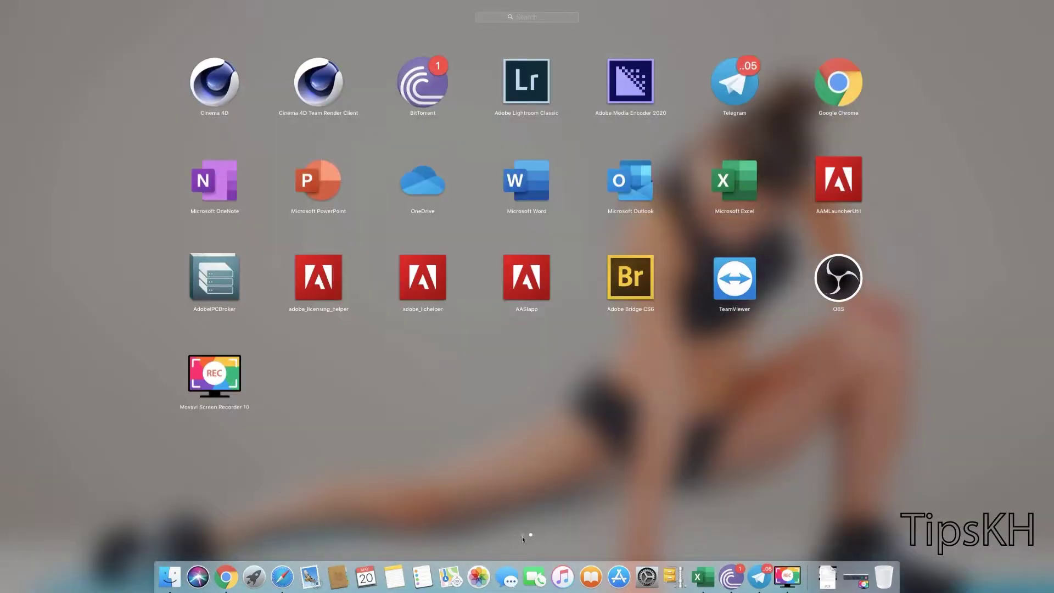
{"action": "left_click", "coordinate": [522, 536]}
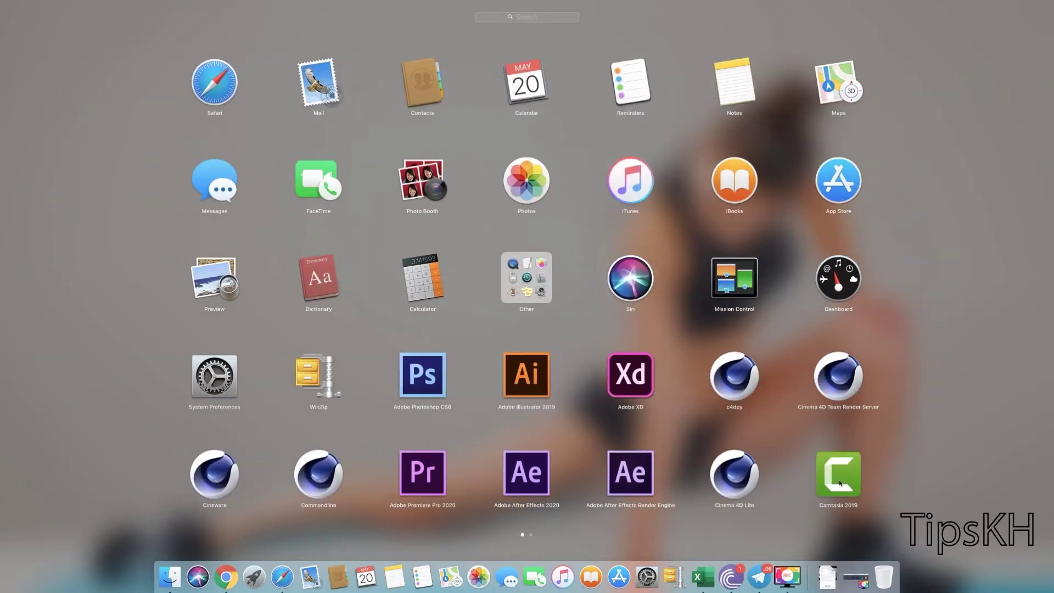
{"action": "left_click", "coordinate": [831, 475]}
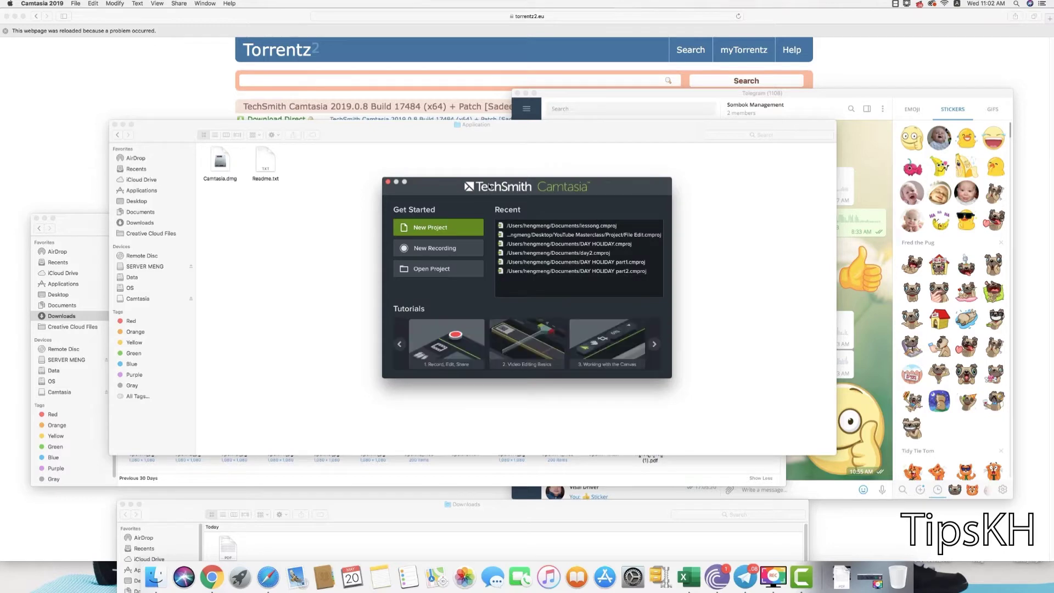
Step: Move the Camtasia project window up-left and bring the installer's Finder folder forward
{"action": "left_click_drag", "start_coordinate": [488, 187], "coordinate": [442, 214]}
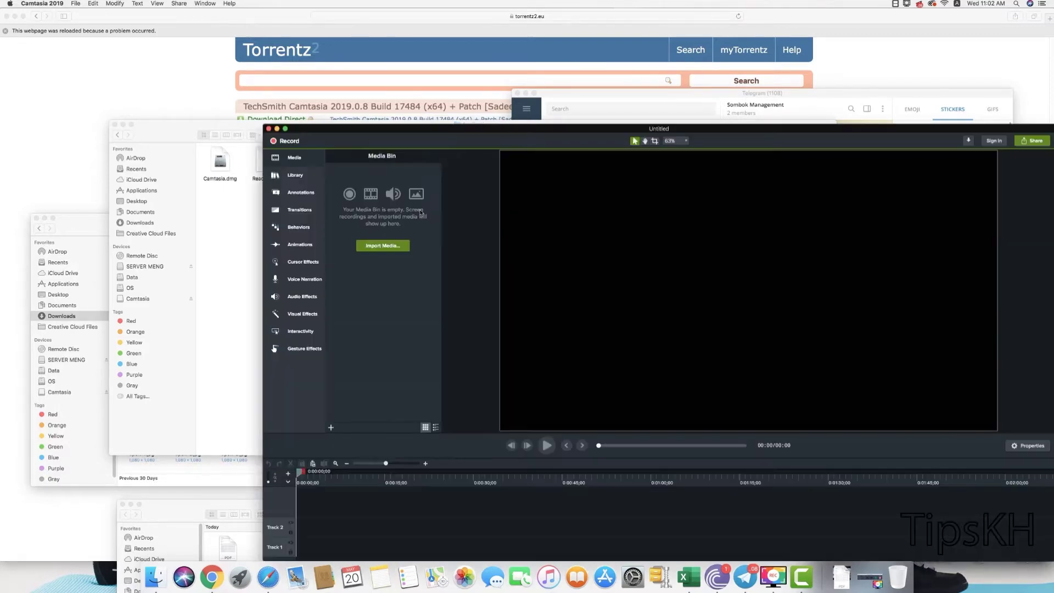
{"action": "left_click_drag", "start_coordinate": [450, 143], "coordinate": [387, 71]}
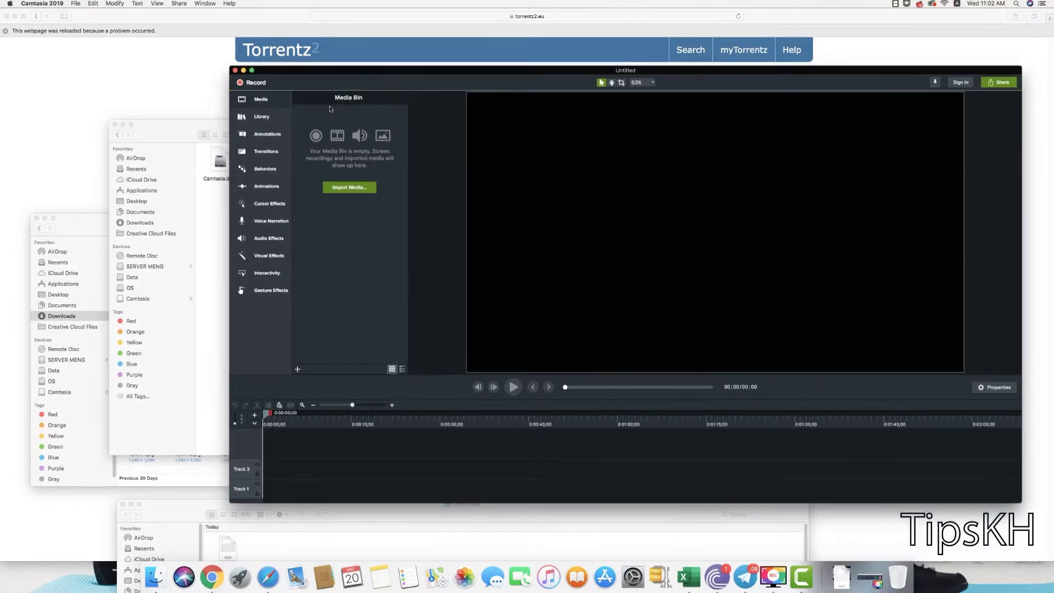
{"action": "left_click", "coordinate": [194, 134]}
Step: Briefly open and close the Readme notes, then shift the Camtasia window further left
{"action": "double_click", "coordinate": [267, 168]}
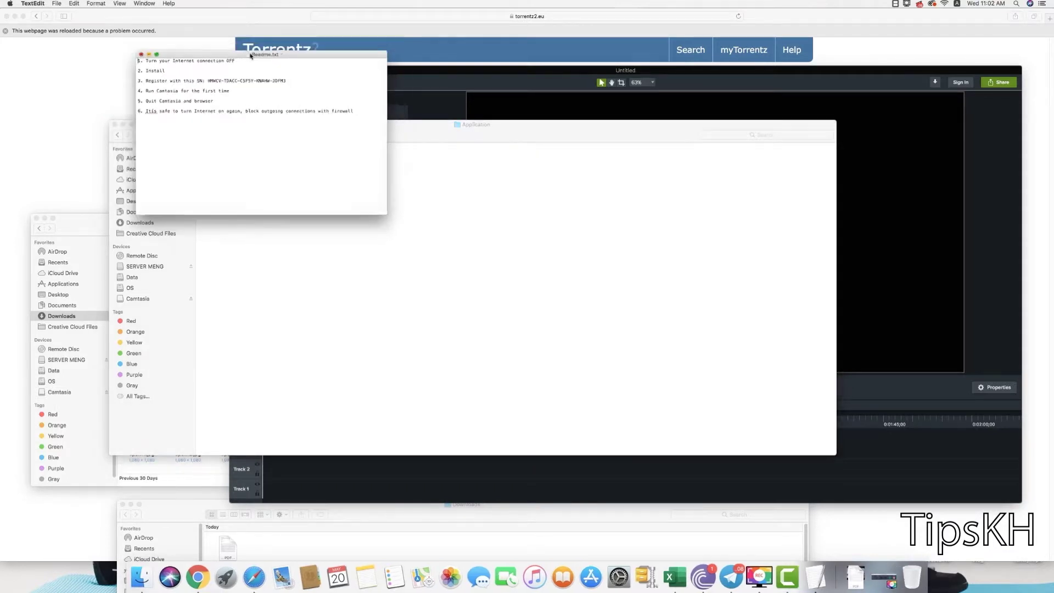
{"action": "left_click", "coordinate": [132, 47]}
{"action": "left_click", "coordinate": [363, 95]}
{"action": "left_click_drag", "start_coordinate": [341, 74], "coordinate": [303, 69]}
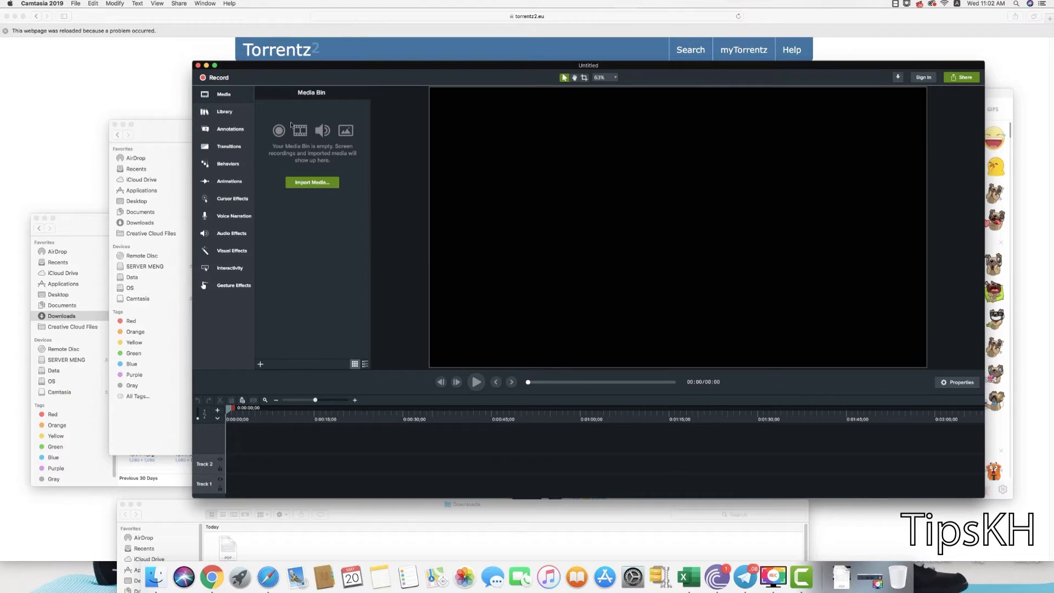
Step: Reopen Readme.txt, select the registration serial on line 3, then close it and return to Camtasia
{"action": "left_click", "coordinate": [181, 133]}
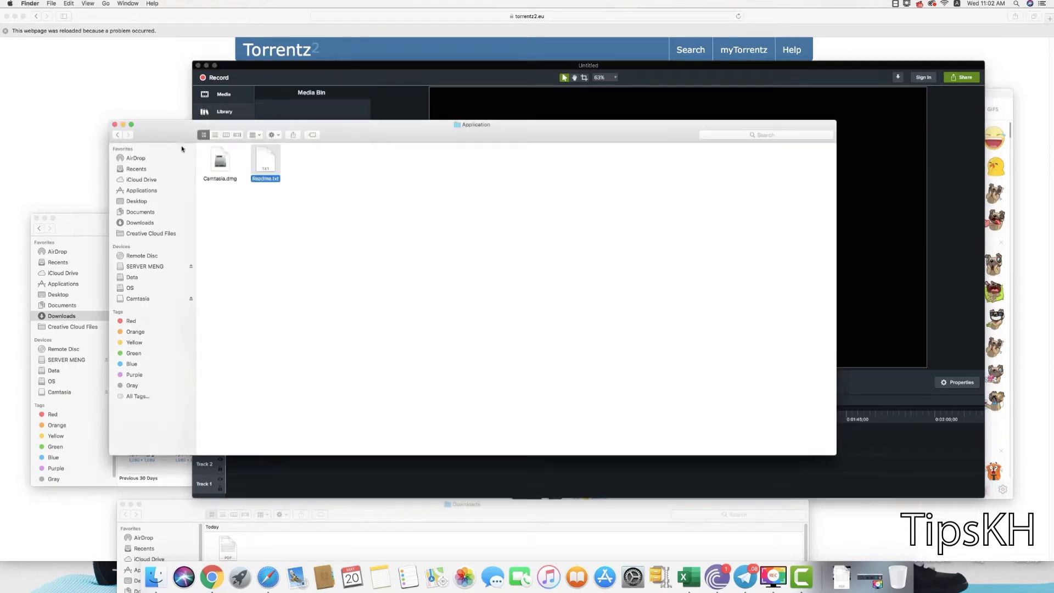
{"action": "double_click", "coordinate": [267, 165]}
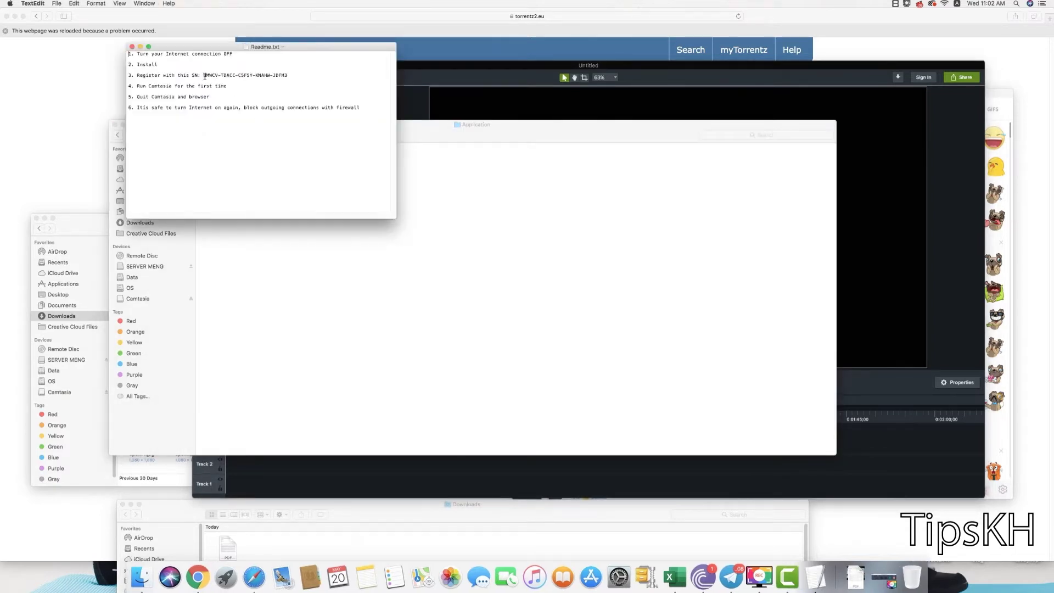
{"action": "left_click_drag", "start_coordinate": [205, 76], "coordinate": [277, 75]}
{"action": "triple_click", "coordinate": [277, 75]}
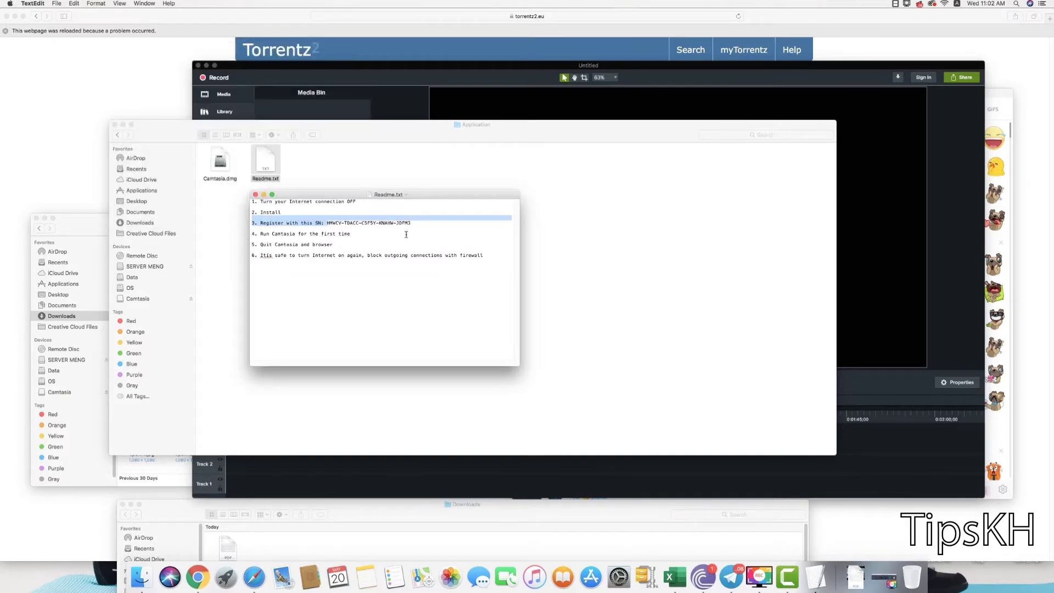
{"action": "left_click", "coordinate": [408, 223]}
{"action": "left_click_drag", "start_coordinate": [344, 223], "coordinate": [327, 223]}
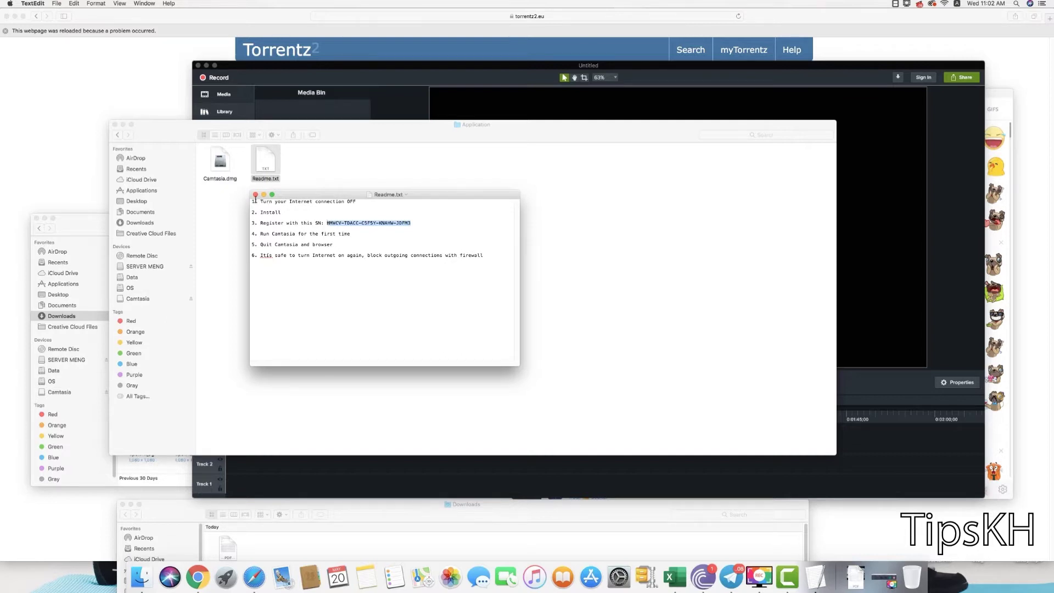
{"action": "left_click", "coordinate": [255, 195]}
{"action": "left_click", "coordinate": [269, 207]}
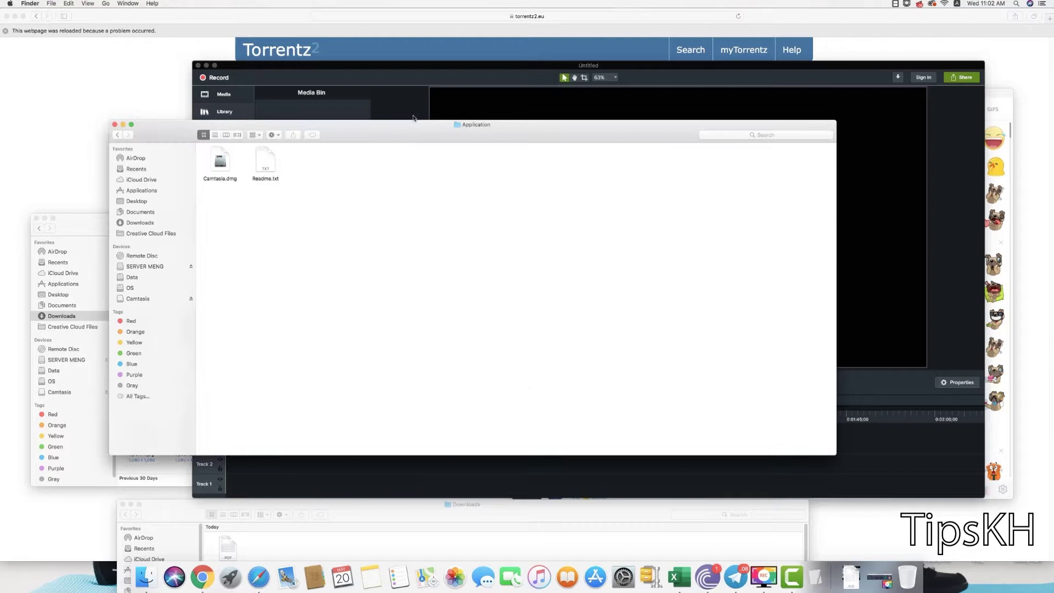
{"action": "left_click", "coordinate": [442, 98]}
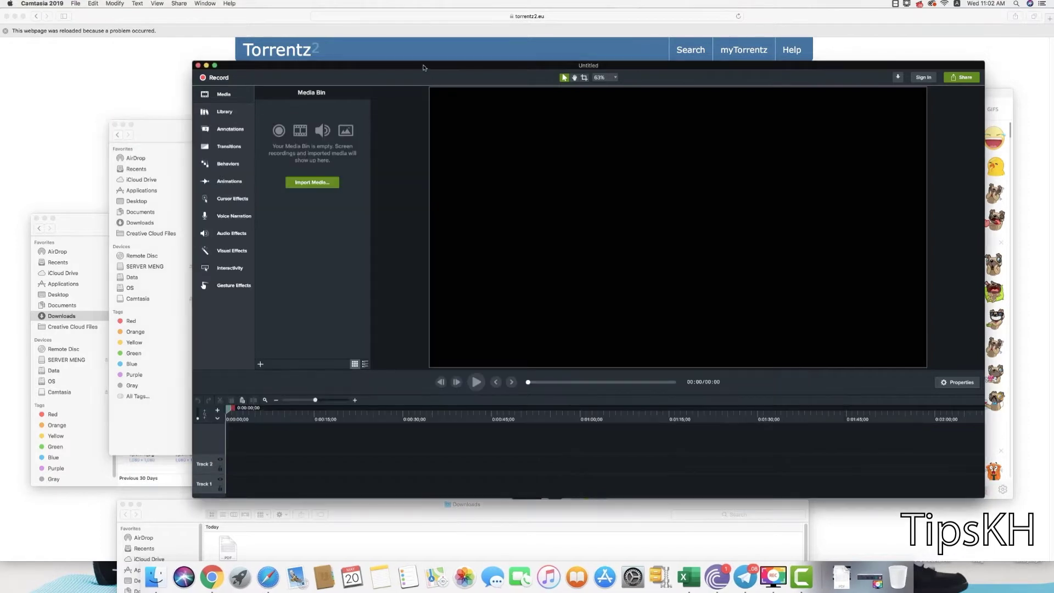
Step: Switch the Camtasia editor into full screen and back to a normal window
{"action": "left_click", "coordinate": [214, 66]}
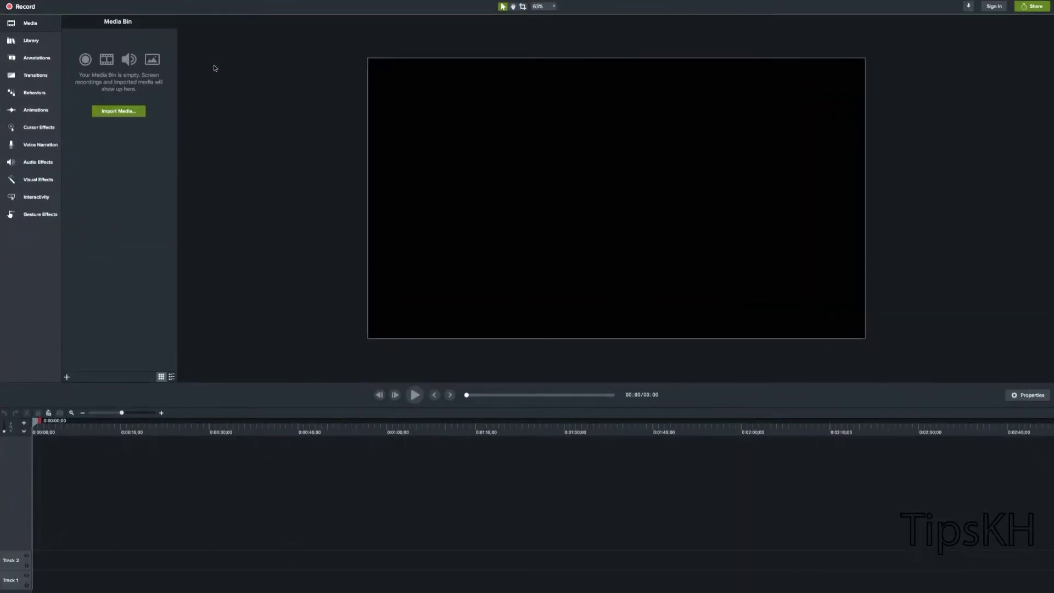
{"action": "key", "text": "ctrl+super+f"}
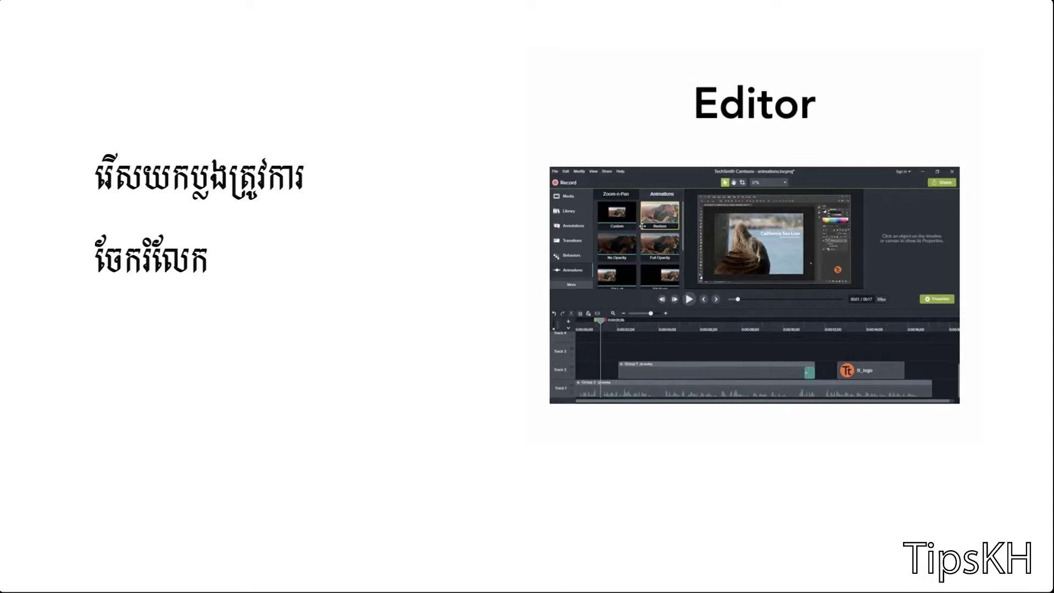
Step: Advance through the Typical Workflow slide builds (Record, Edit, Share), then launch Camtasia Recorder
{"action": "key", "text": "Right"}
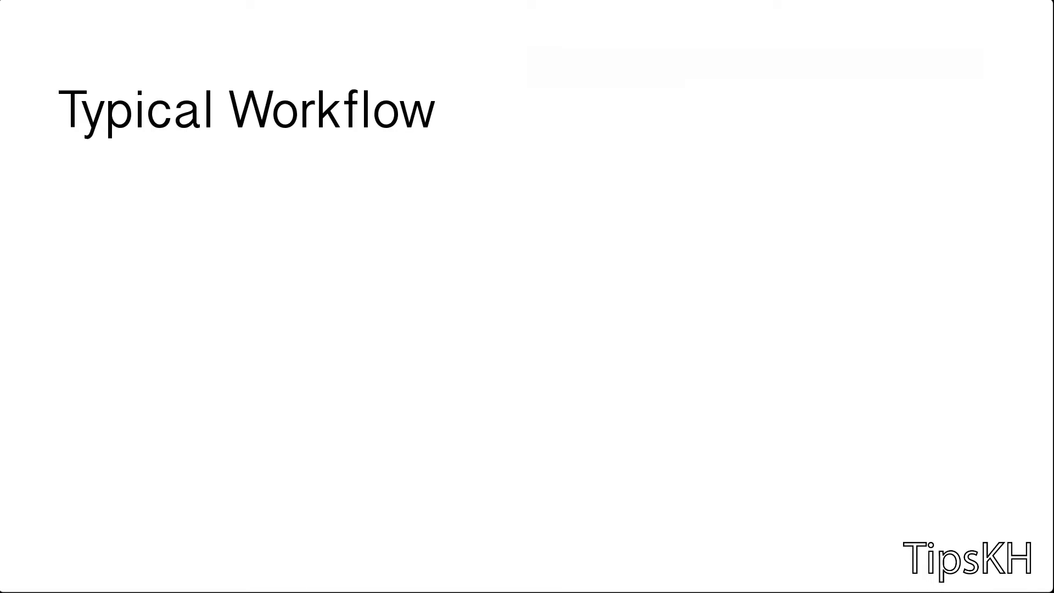
{"action": "key", "text": "Right"}
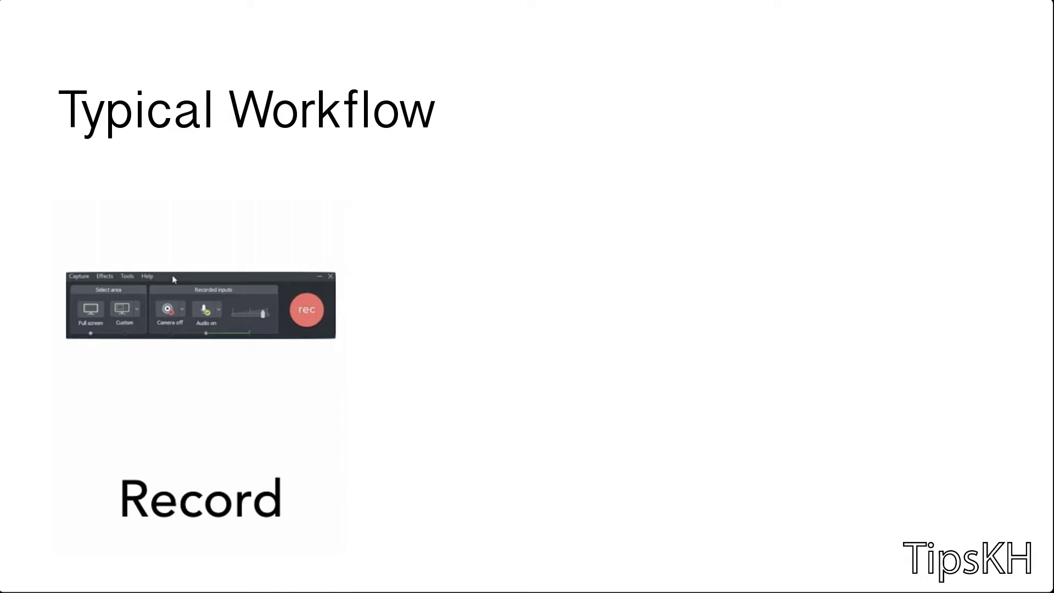
{"action": "key", "text": "Right"}
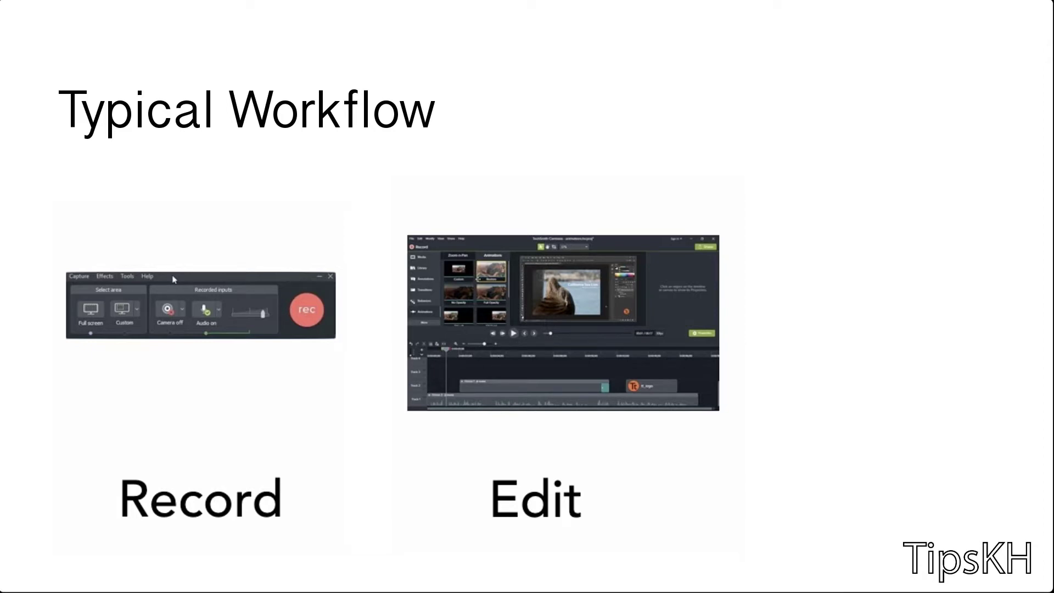
{"action": "key", "text": "Right"}
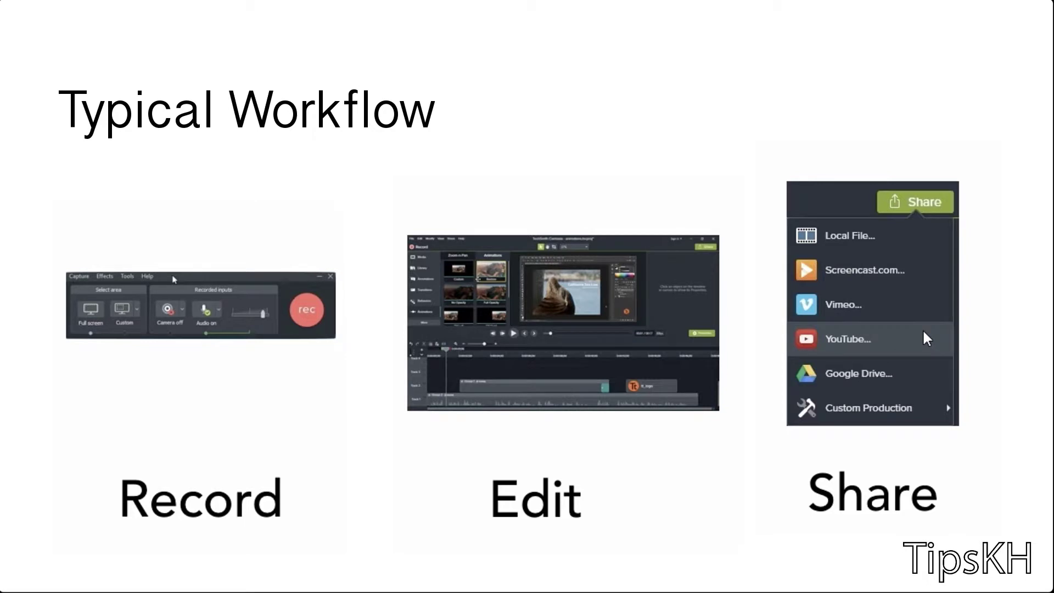
{"action": "key", "text": "Right"}
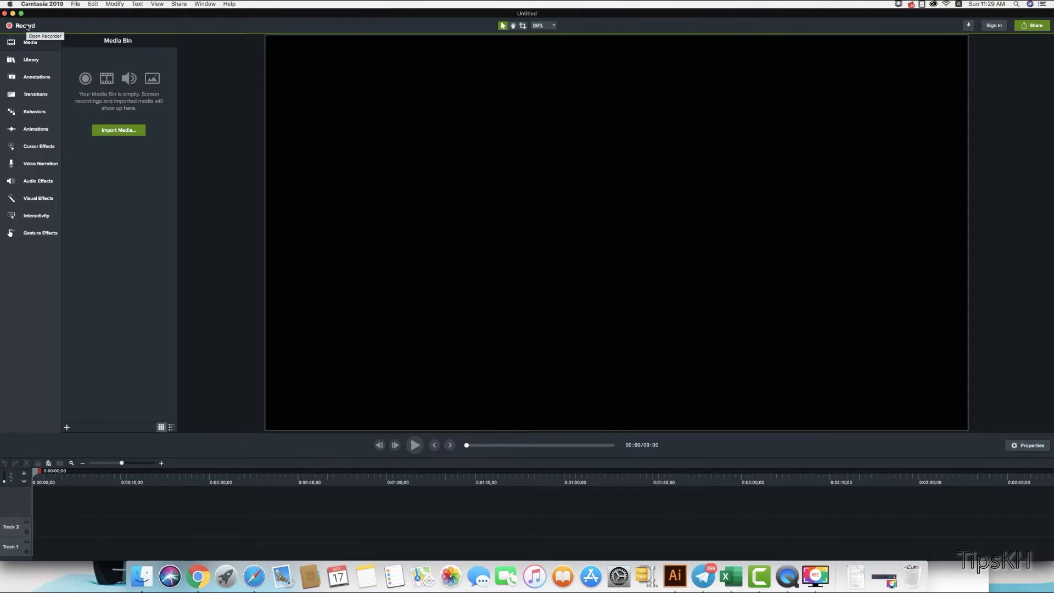
{"action": "left_click", "coordinate": [26, 26]}
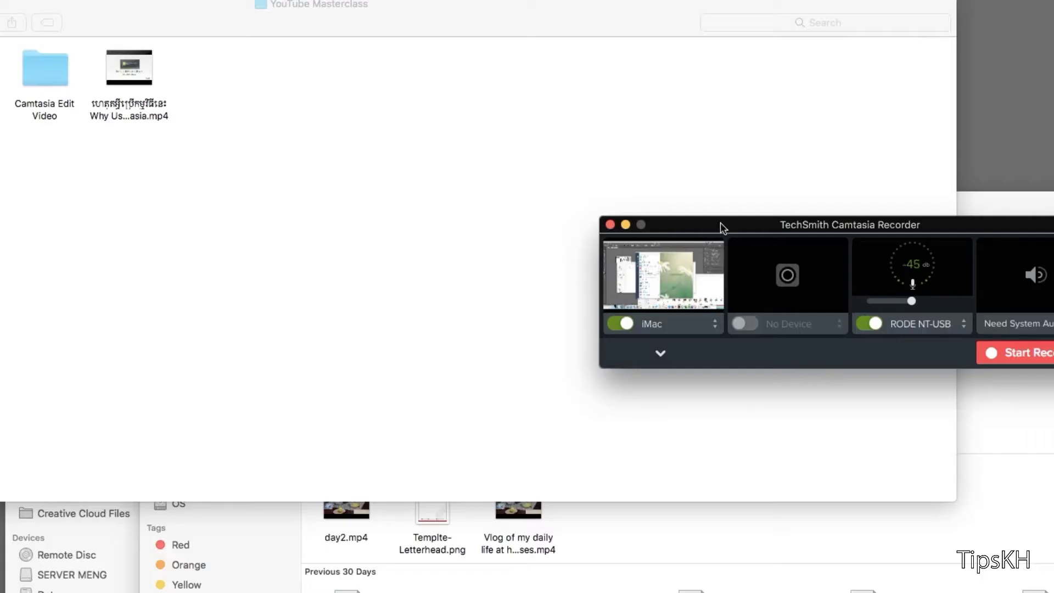
Step: Keep iMac full screen as the capture source and RODE NT-USB as the microphone
{"action": "left_click", "coordinate": [394, 337]}
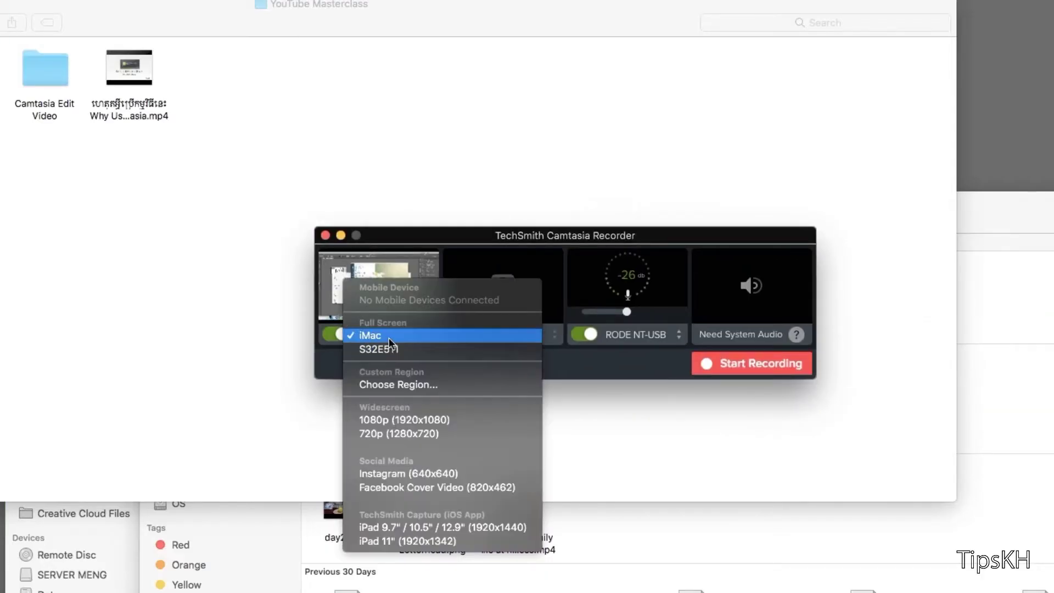
{"action": "left_click", "coordinate": [385, 336]}
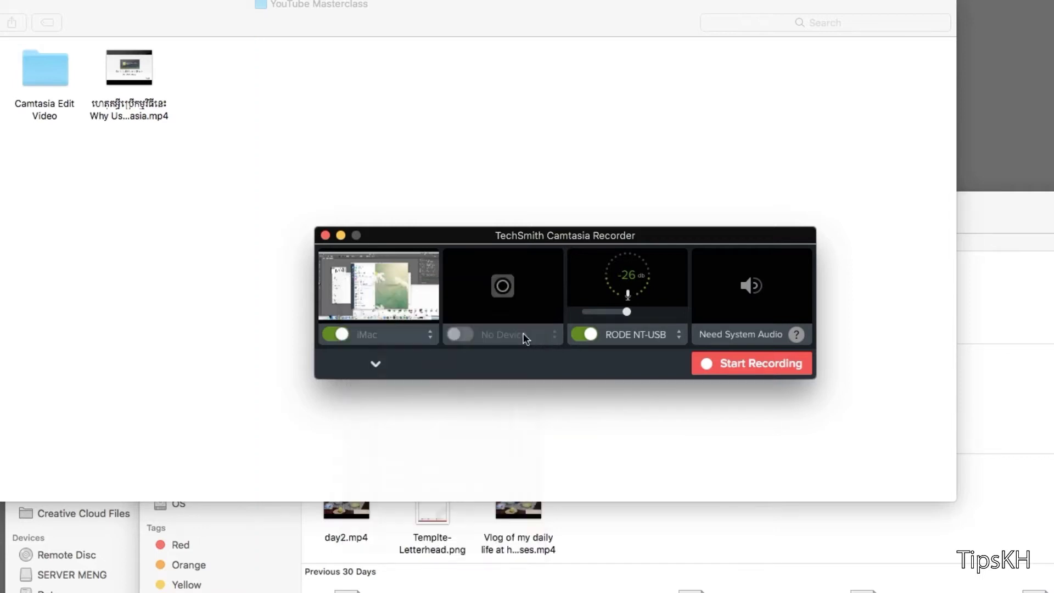
{"action": "left_click", "coordinate": [626, 335]}
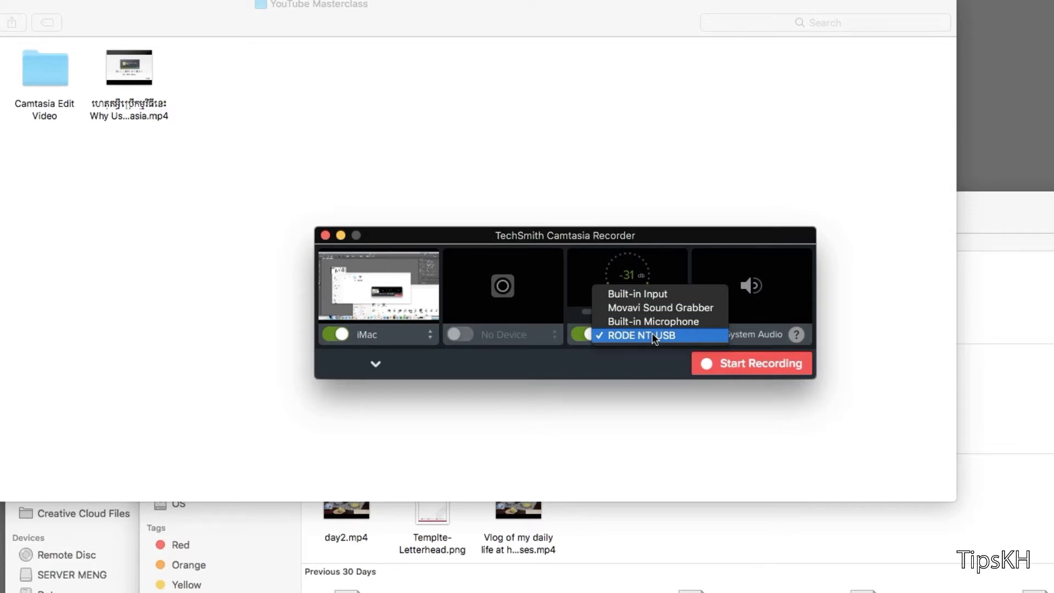
{"action": "left_click", "coordinate": [640, 360]}
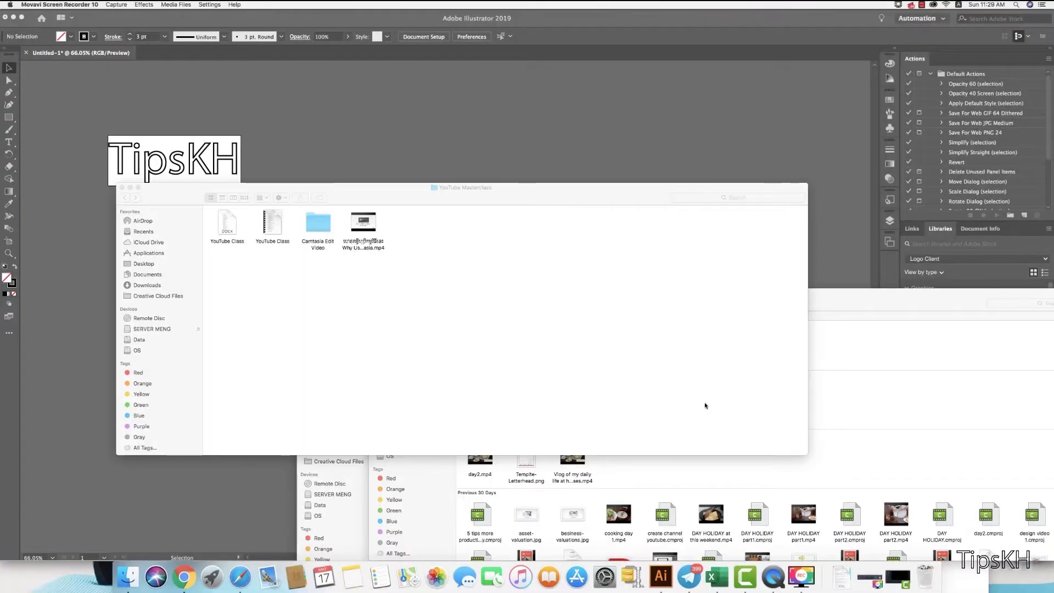
Step: Switch to Safari and bring the movie site into view
{"action": "left_click", "coordinate": [881, 576]}
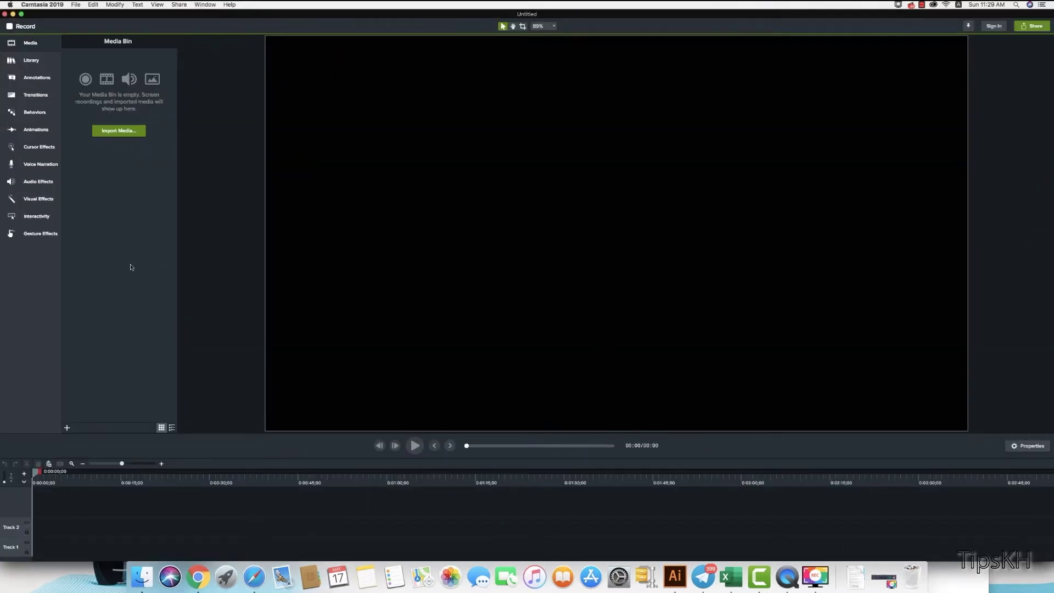
{"action": "left_click", "coordinate": [259, 590]}
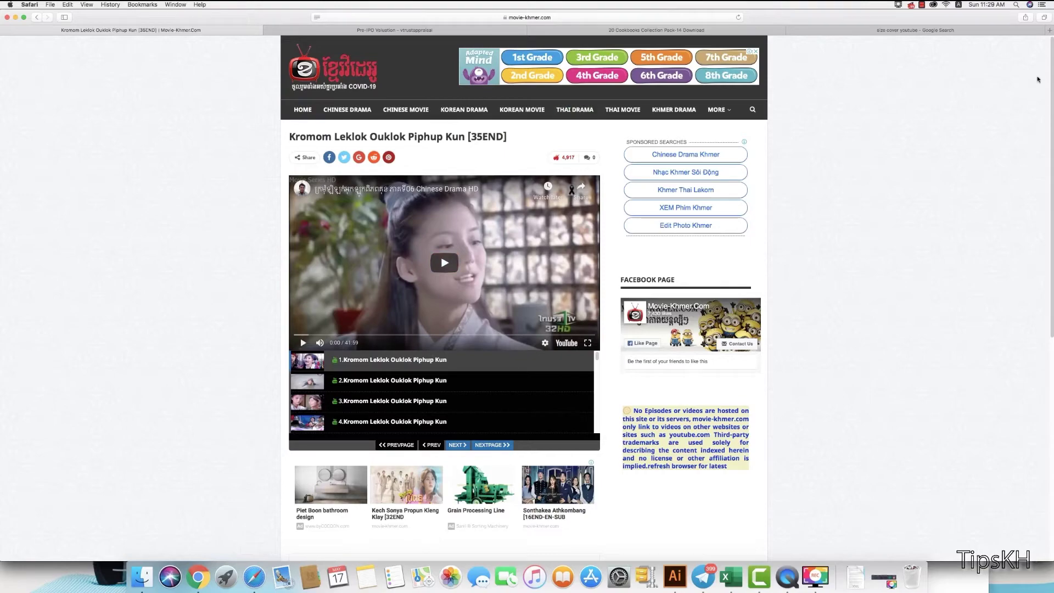
{"action": "mouse_move", "coordinate": [1050, 70]}
{"action": "left_mouse_down"}
{"action": "mouse_move", "coordinate": [1052, 153]}
{"action": "mouse_move", "coordinate": [1047, 83]}
{"action": "left_mouse_up"}
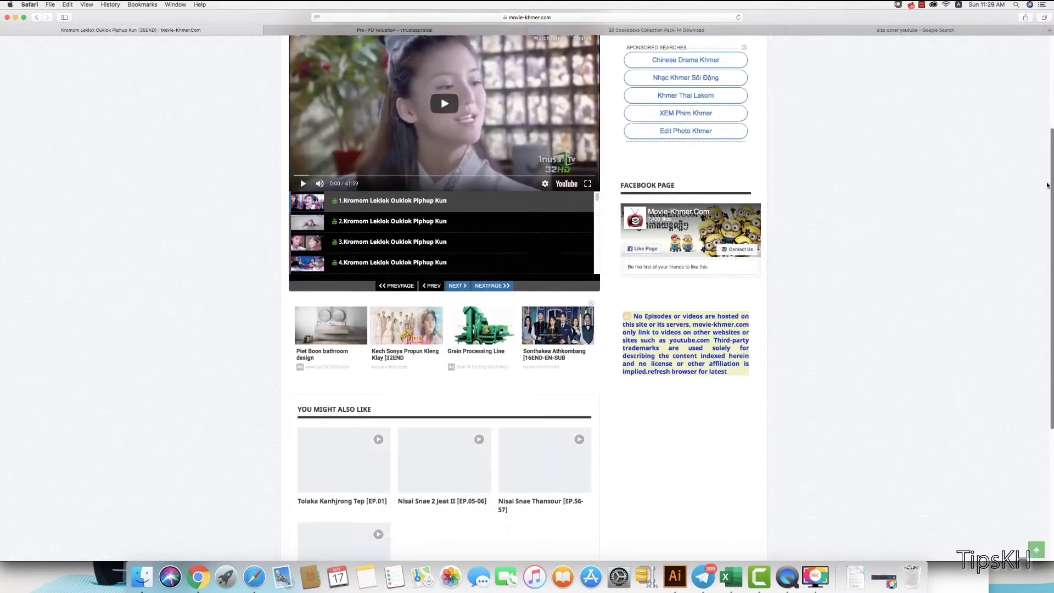
{"action": "scroll", "coordinate": [556, 179], "scroll_direction": "up", "scroll_amount": 3}
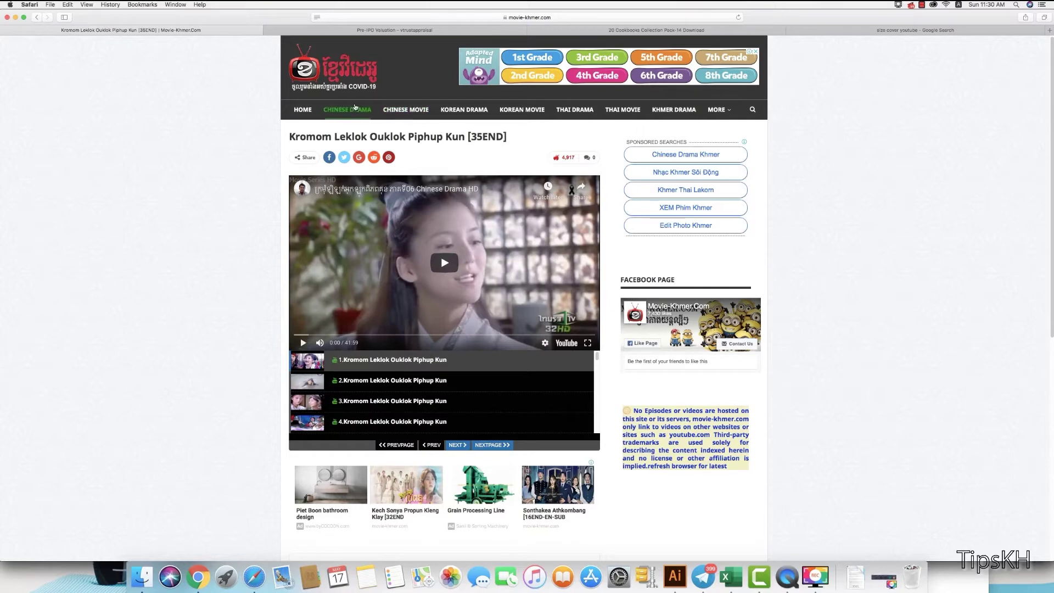
Step: Browse the site's CHINESE DRAMA page, then stop the screen recording from the menu bar
{"action": "left_click", "coordinate": [352, 108]}
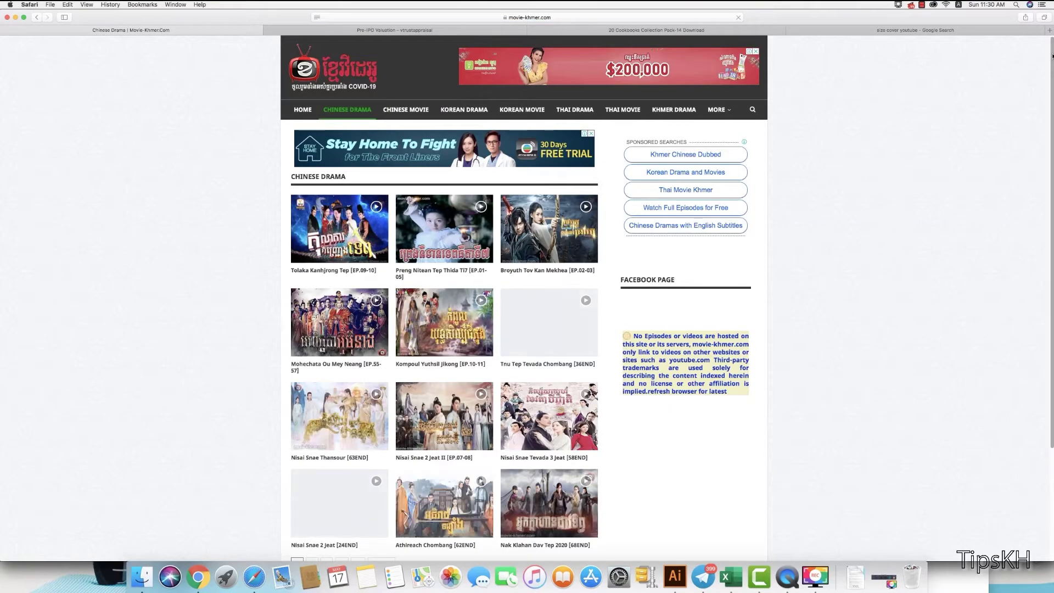
{"action": "scroll", "coordinate": [1052, 98], "scroll_direction": "down", "scroll_amount": 3}
{"action": "scroll", "coordinate": [1052, 98], "scroll_direction": "down", "scroll_amount": 2}
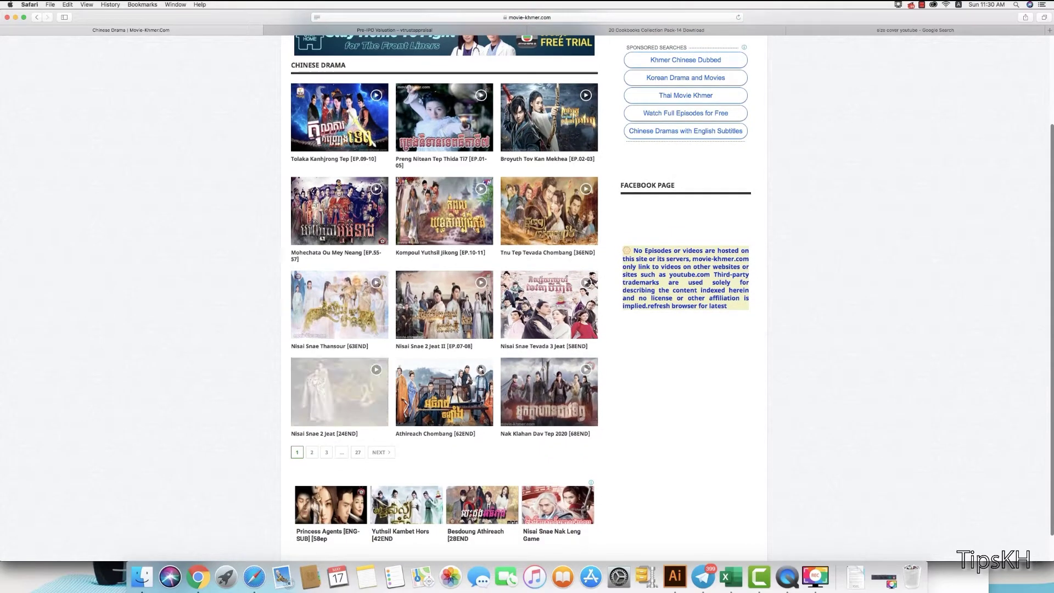
{"action": "scroll", "coordinate": [1052, 98], "scroll_direction": "up", "scroll_amount": 1}
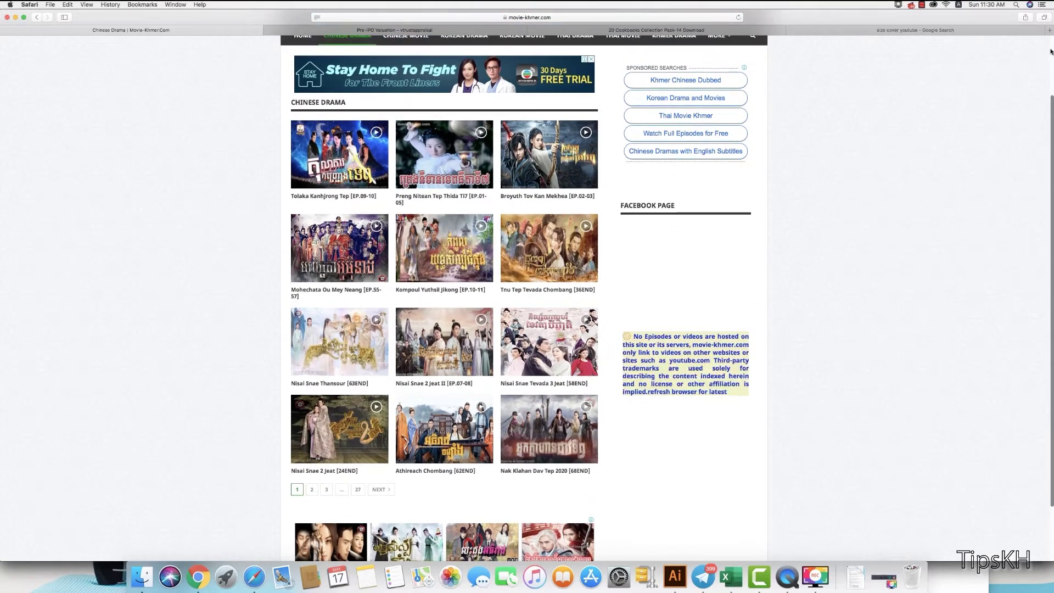
{"action": "scroll", "coordinate": [1052, 98], "scroll_direction": "up", "scroll_amount": 3}
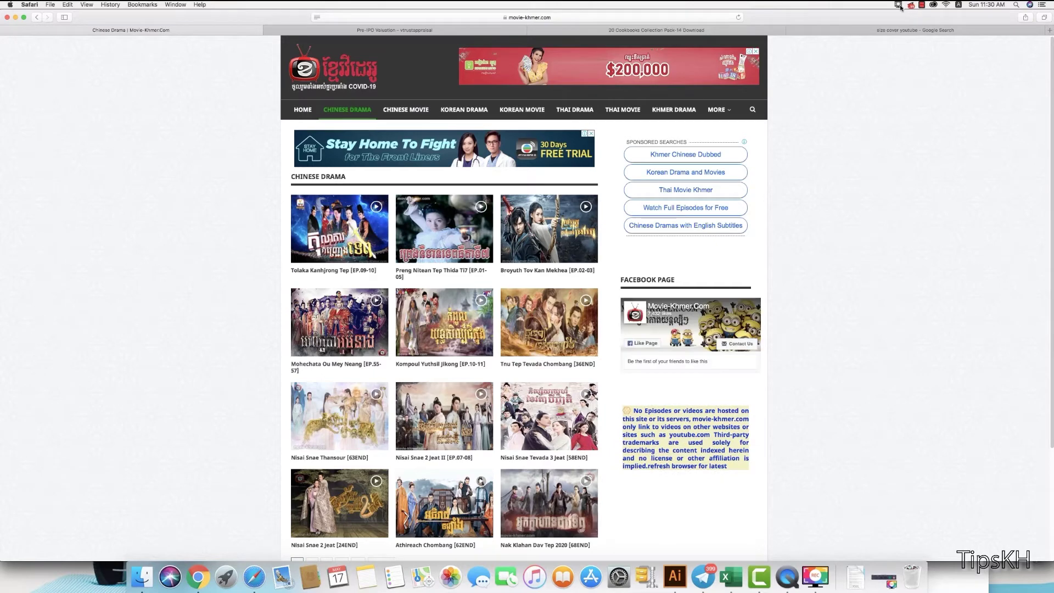
{"action": "left_click", "coordinate": [921, 5]}
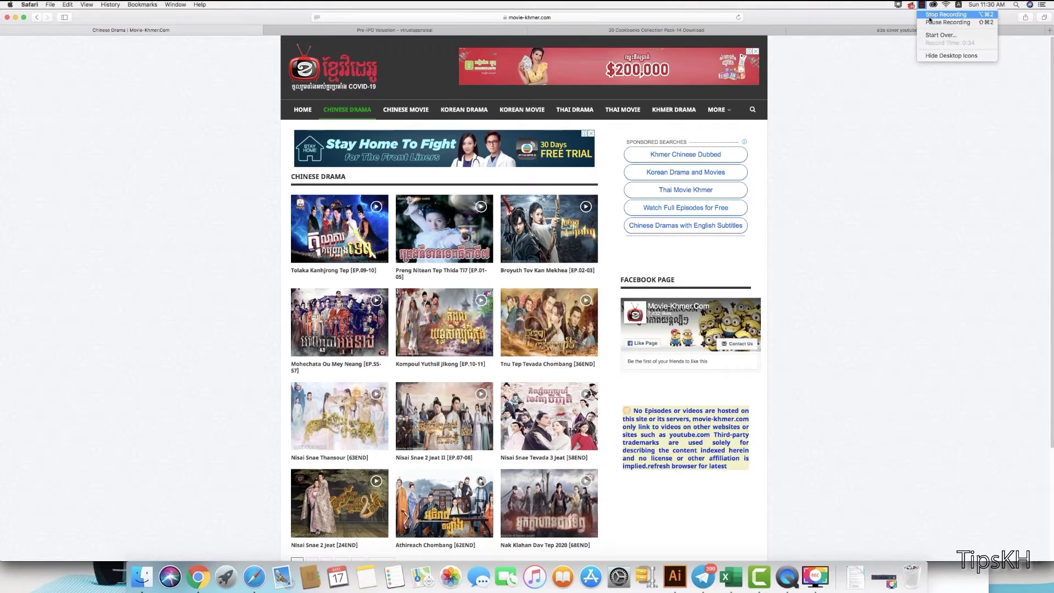
{"action": "left_click", "coordinate": [929, 18]}
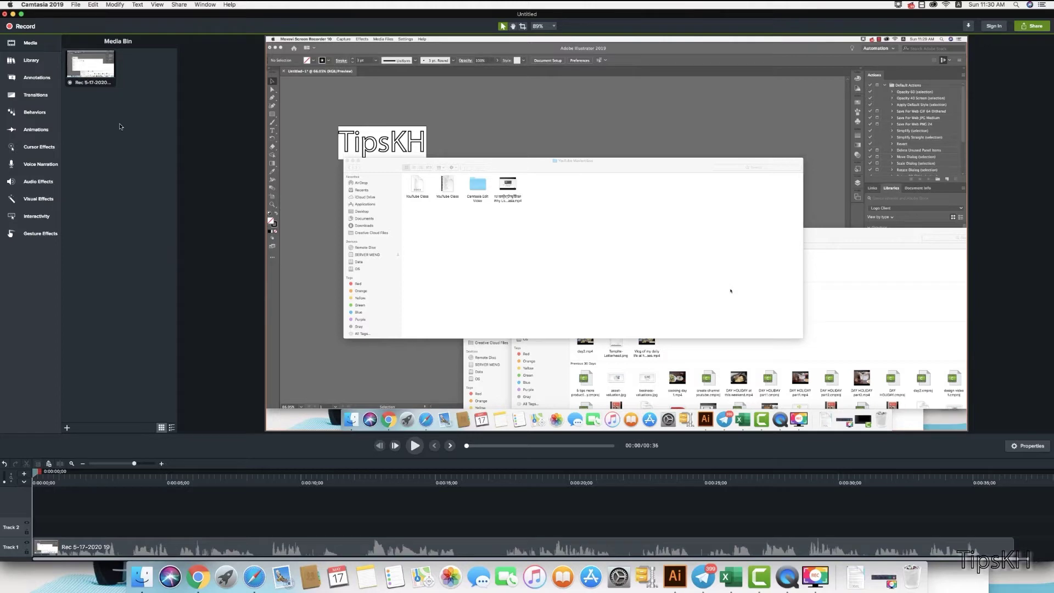
Step: Play back the new 36-second recording with the volume raised, then pause it
{"action": "left_click", "coordinate": [175, 388]}
{"action": "left_click", "coordinate": [414, 446]}
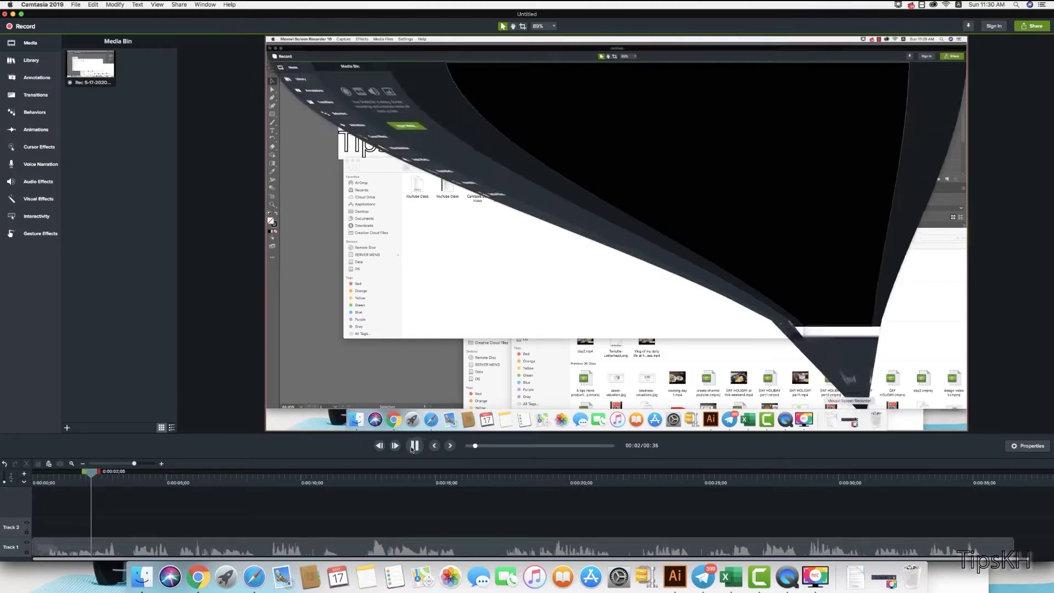
{"action": "key", "text": "XF86AudioRaiseVolume"}
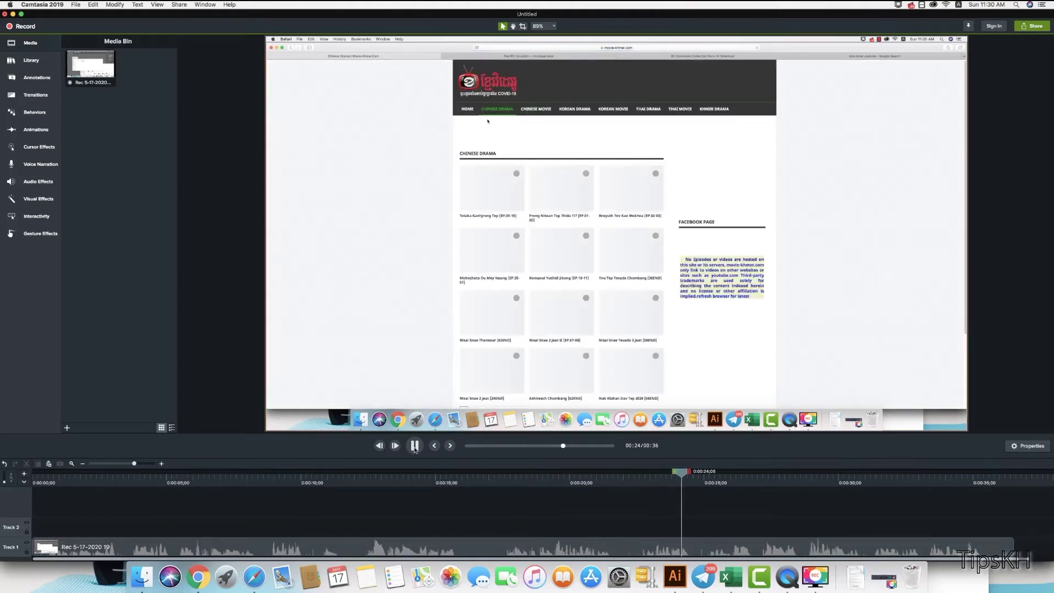
{"action": "left_click", "coordinate": [414, 445]}
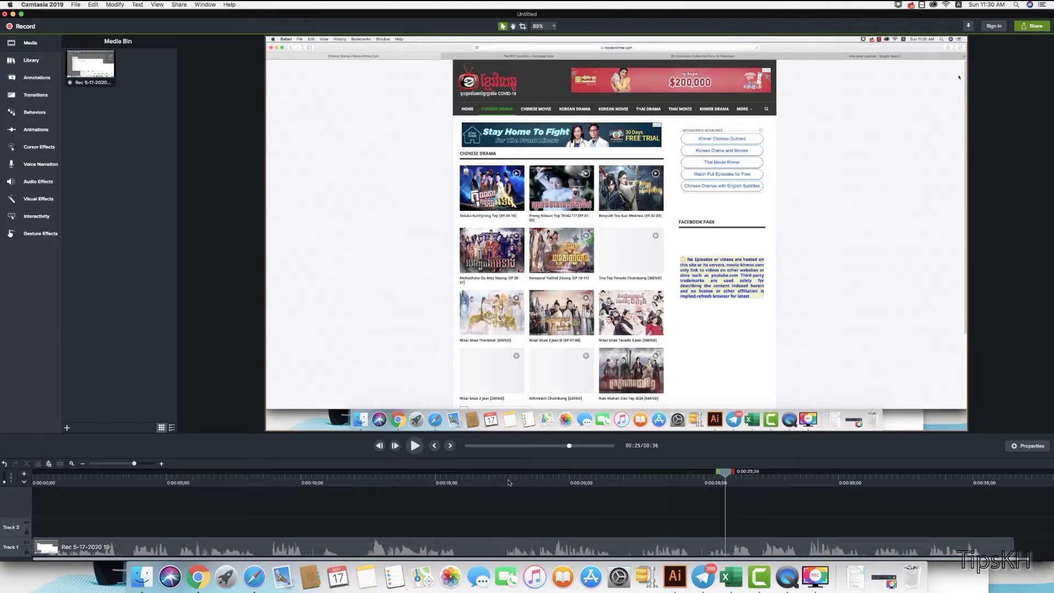
Step: Place the playhead at 0:20 and drag the out-handle to 0:24;05 to select that stretch
{"action": "left_click", "coordinate": [508, 470]}
{"action": "mouse_move", "coordinate": [482, 485]}
{"action": "left_mouse_down"}
{"action": "mouse_move", "coordinate": [587, 486]}
{"action": "mouse_move", "coordinate": [569, 491]}
{"action": "left_mouse_up"}
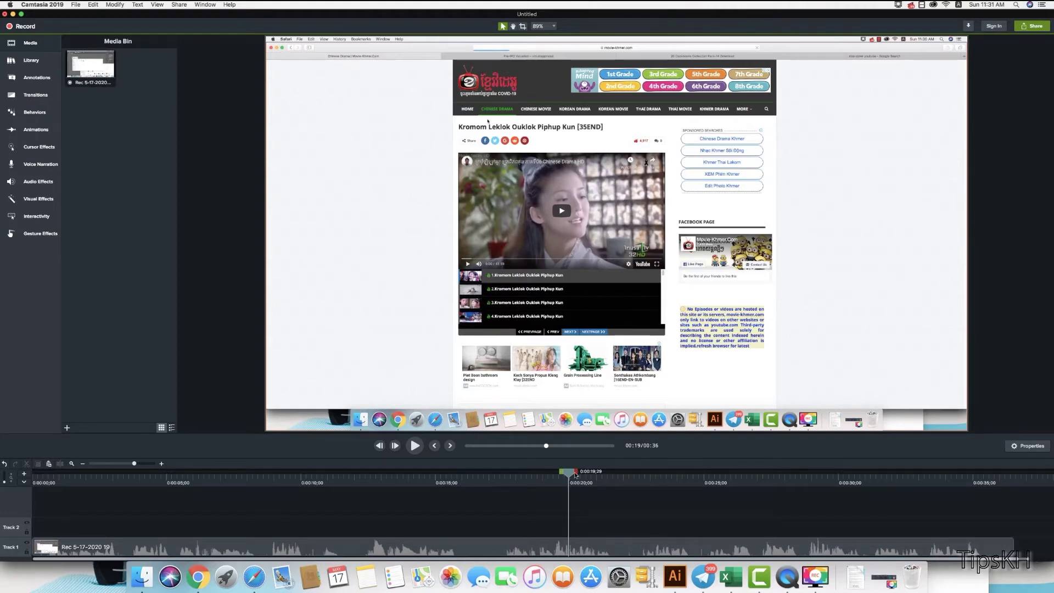
{"action": "left_click_drag", "start_coordinate": [575, 475], "coordinate": [708, 483]}
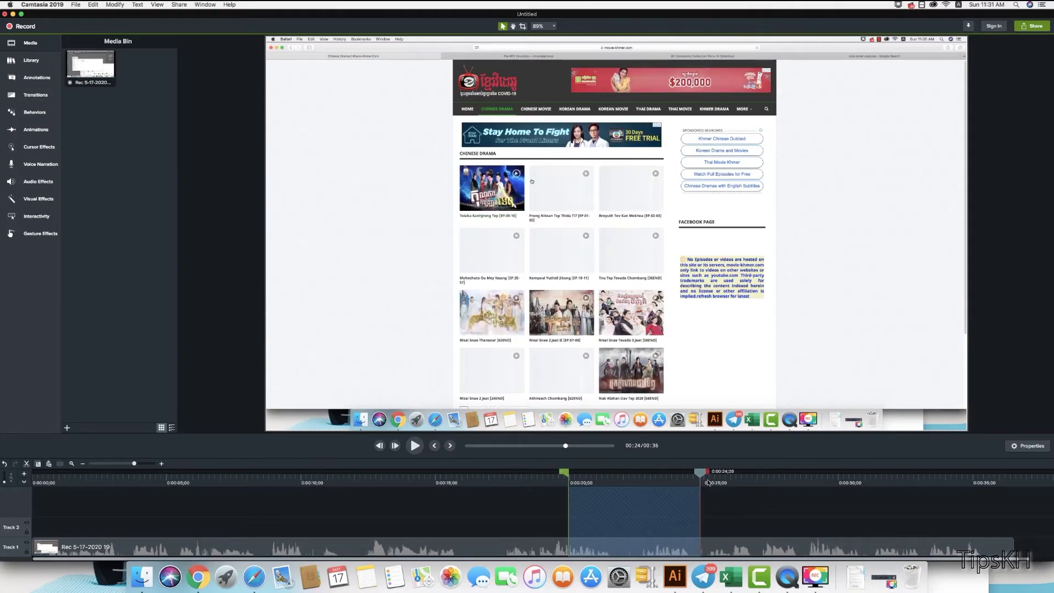
Step: Ripple-delete the marked 0:20–0:24 section, then replay from 0:19 to check the cut
{"action": "left_click", "coordinate": [26, 465]}
{"action": "left_click", "coordinate": [554, 480]}
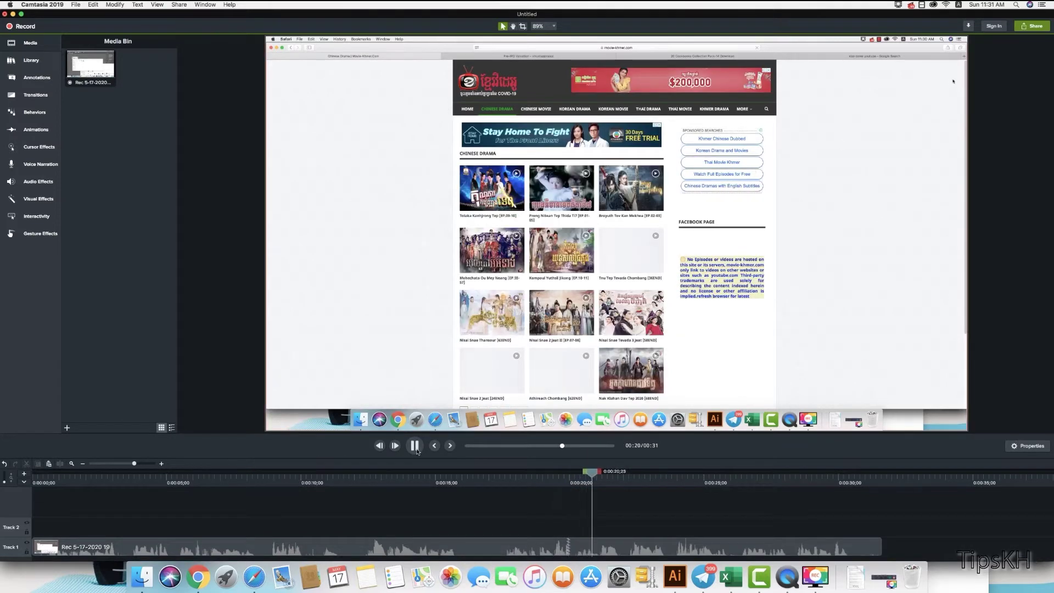
{"action": "left_click", "coordinate": [415, 447]}
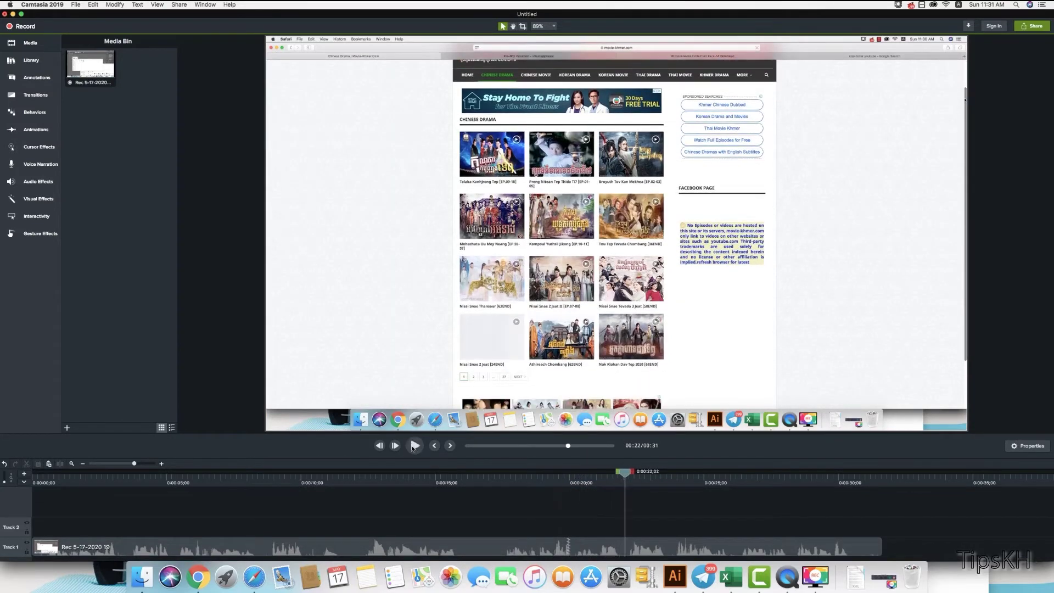
{"action": "left_click", "coordinate": [414, 445]}
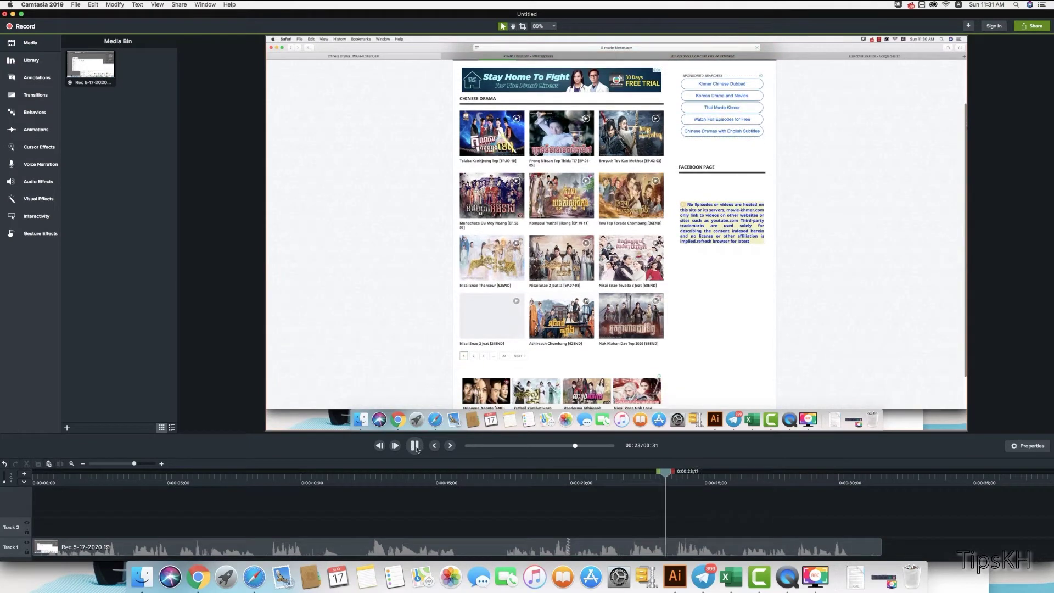
{"action": "left_click", "coordinate": [867, 551]}
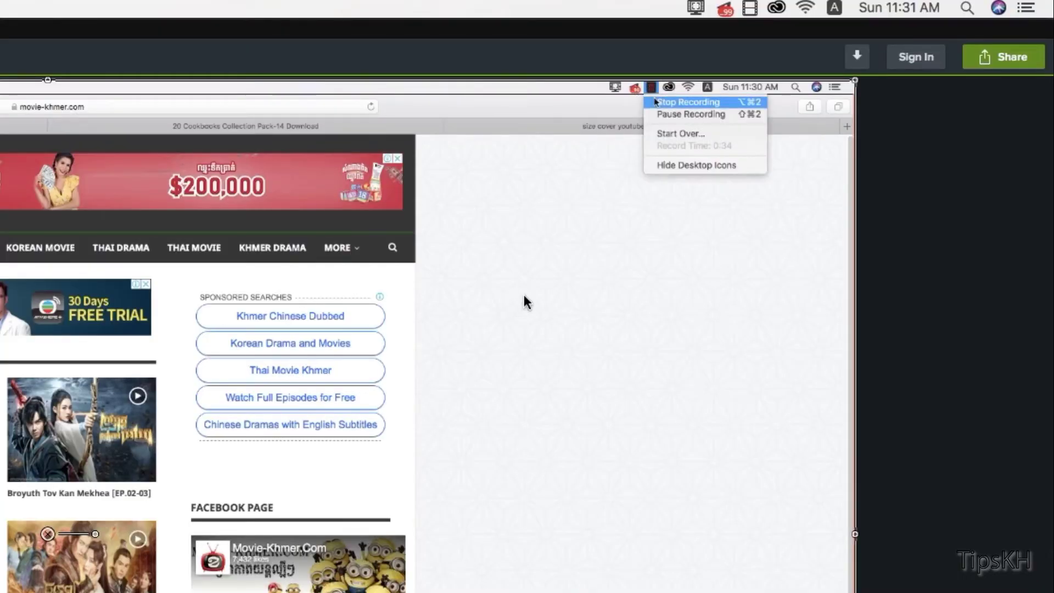
Step: Start an MP4 export to a local file from the Share menu
{"action": "left_click", "coordinate": [975, 64]}
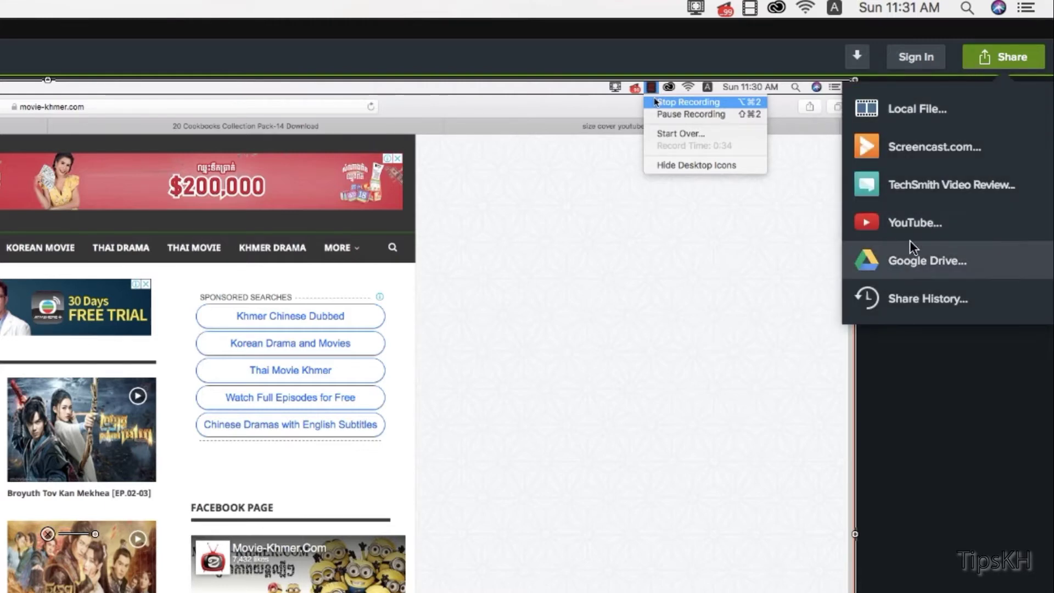
{"action": "left_click", "coordinate": [914, 107]}
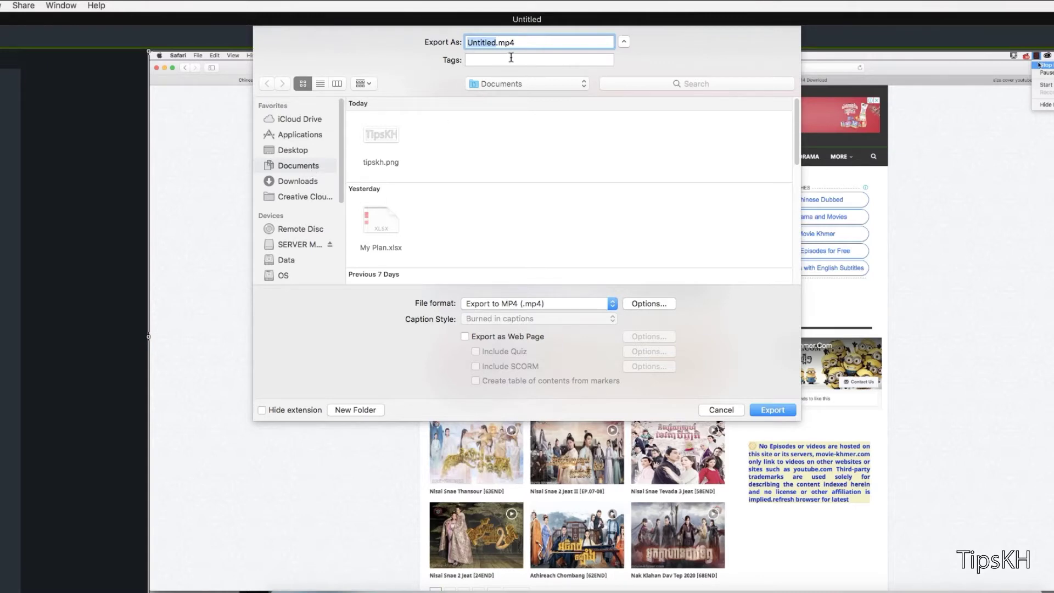
Step: Name the file 'my record.mp4', keep 1920 x 1080 HD dimensions, and export to Documents
{"action": "type", "text": "my recor"}
{"action": "left_click", "coordinate": [646, 305]}
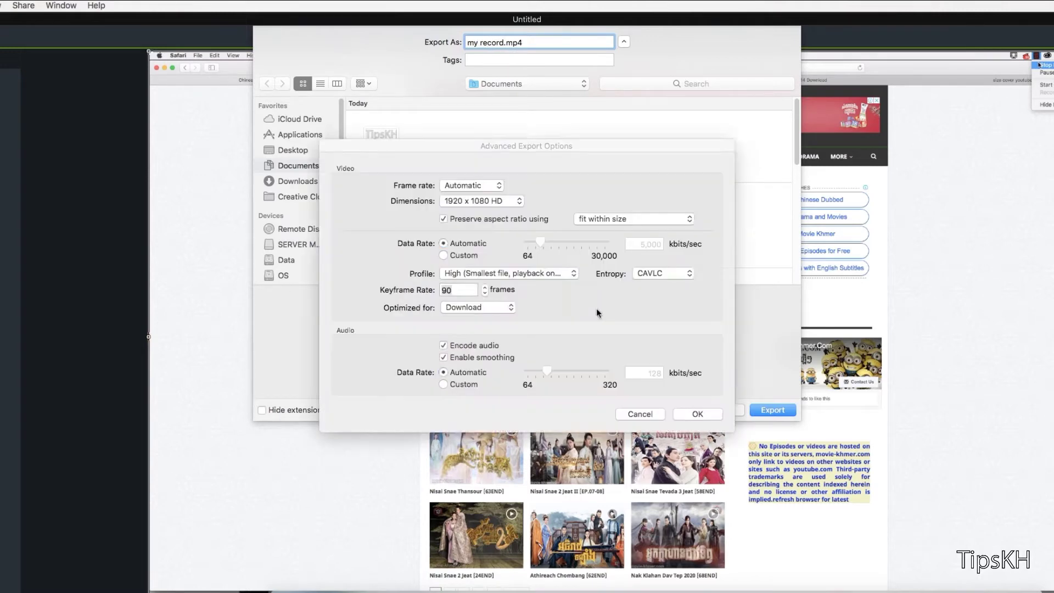
{"action": "left_click", "coordinate": [506, 203]}
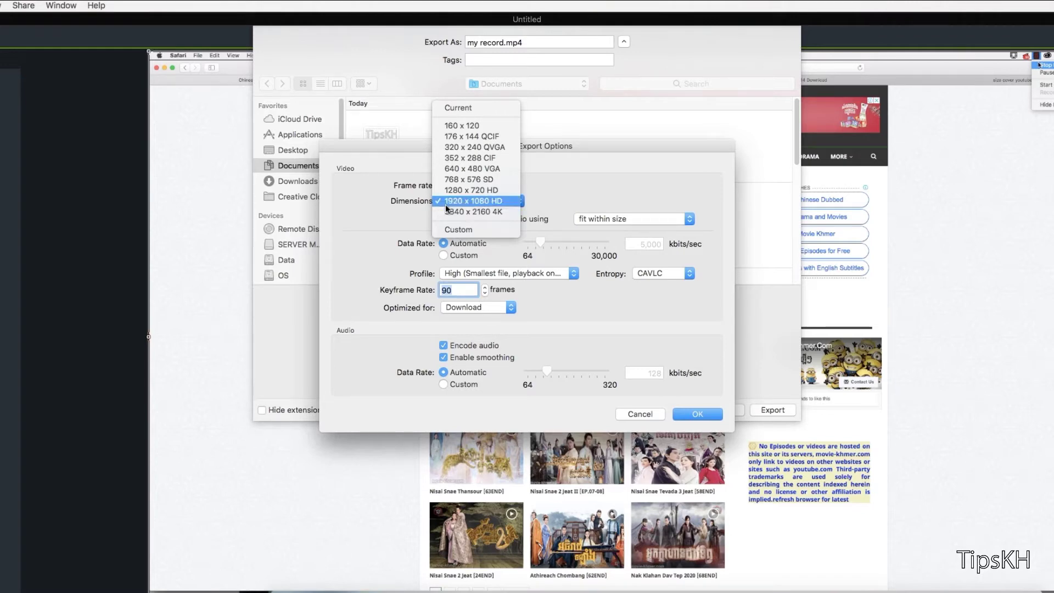
{"action": "left_click", "coordinate": [562, 194]}
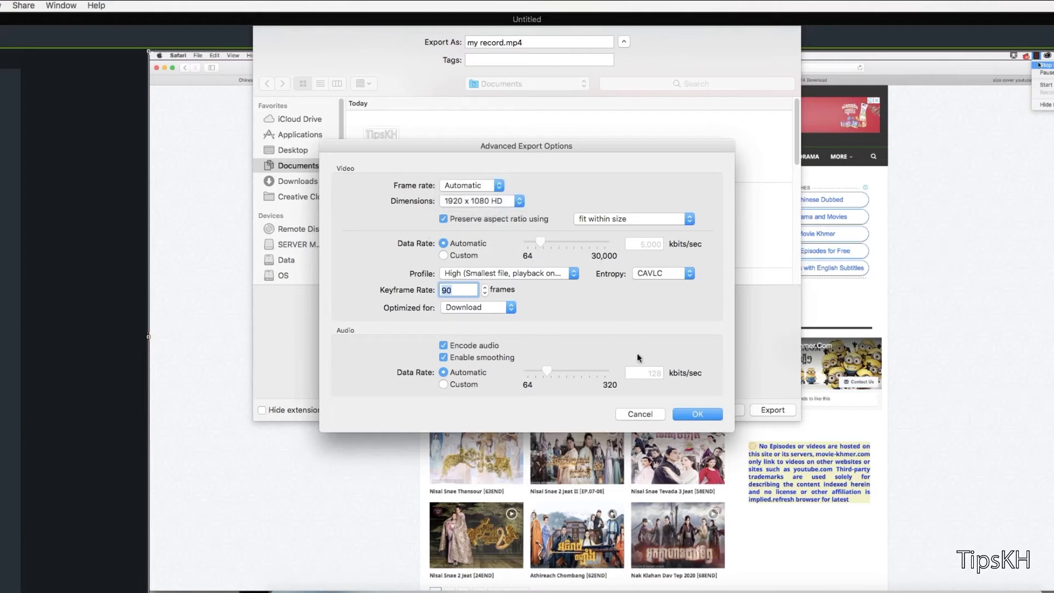
{"action": "key", "text": "Return"}
{"action": "left_click", "coordinate": [763, 412]}
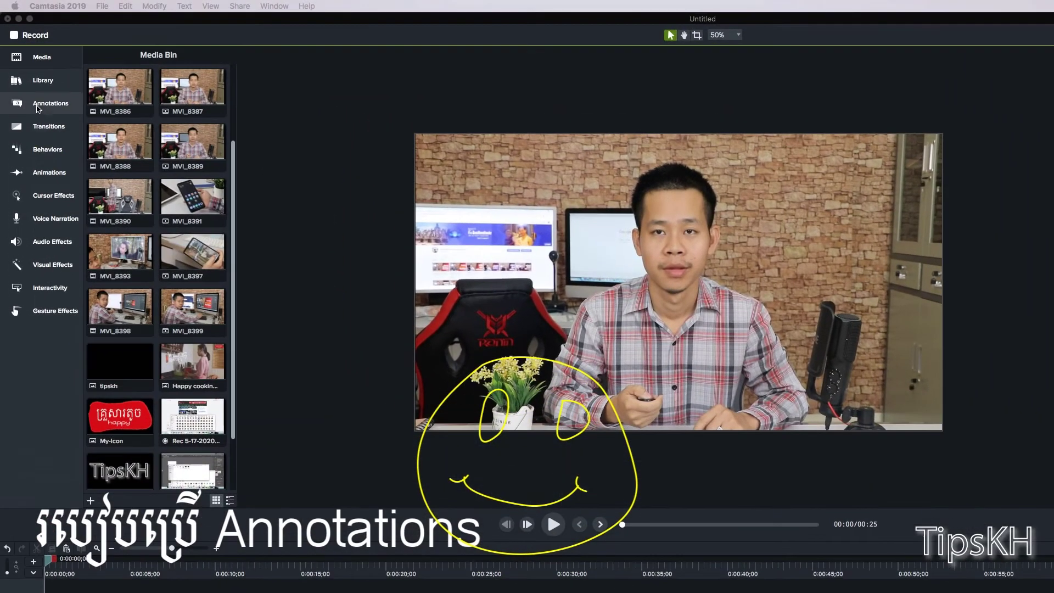
Step: Drag two plain ABC text callouts onto the video on Track 2
{"action": "left_click", "coordinate": [39, 105]}
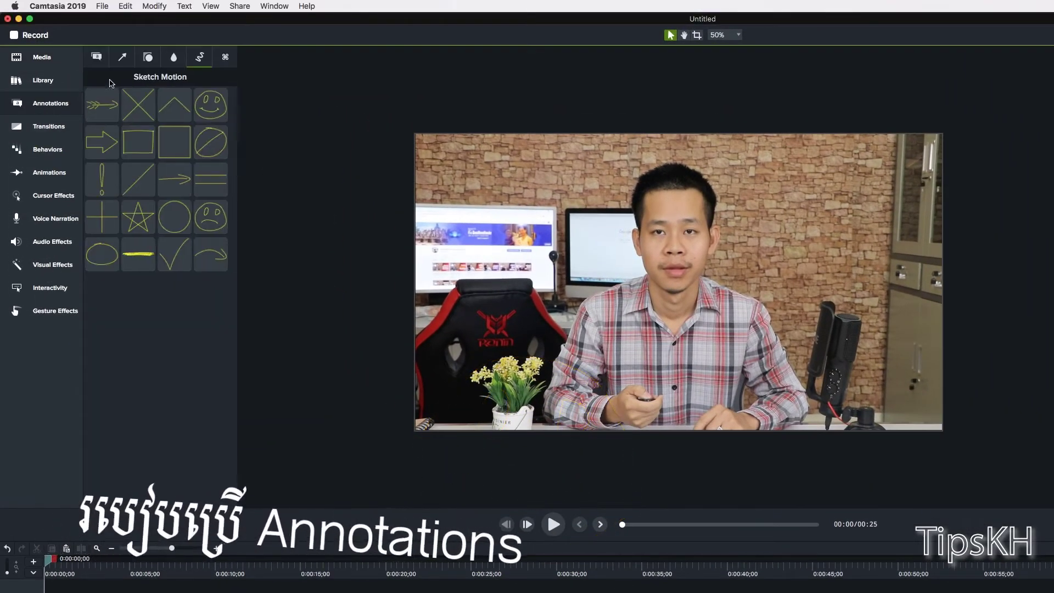
{"action": "left_click", "coordinate": [97, 65]}
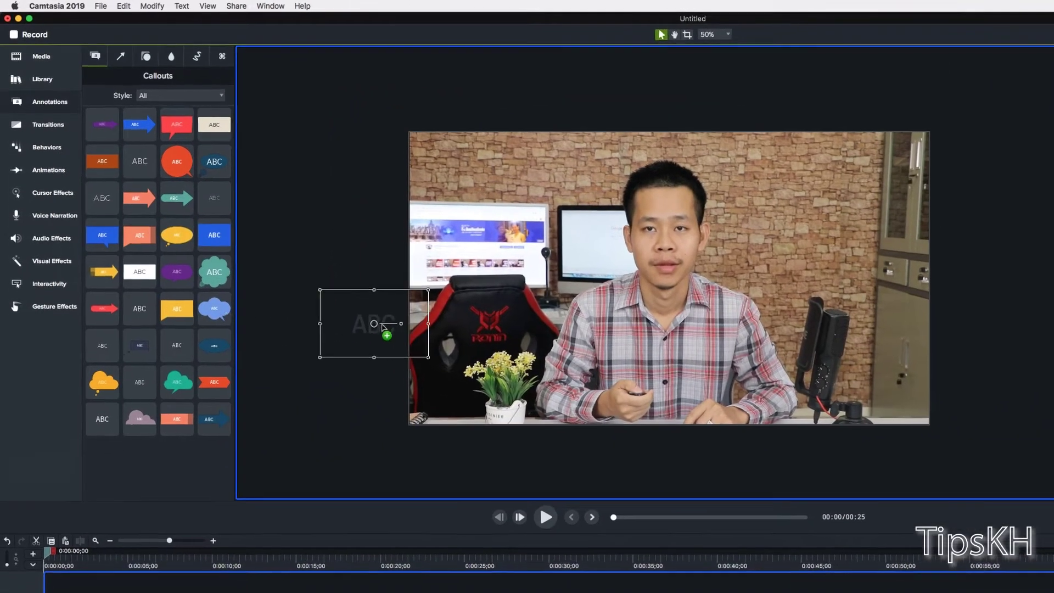
{"action": "left_click_drag", "start_coordinate": [146, 317], "coordinate": [638, 357]}
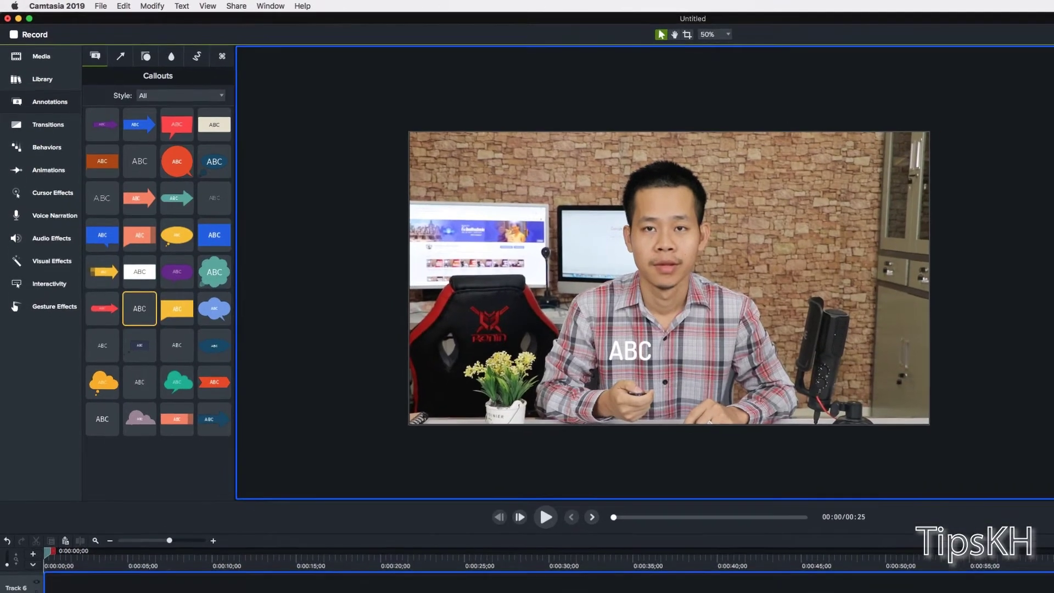
{"action": "left_click_drag", "start_coordinate": [138, 341], "coordinate": [127, 514]}
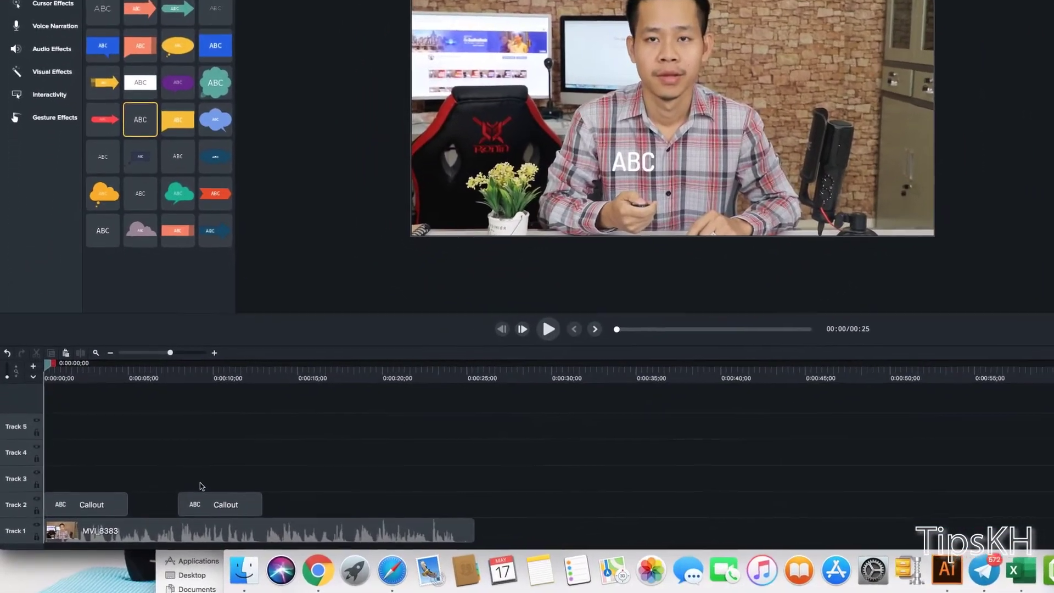
Step: At 0:02, move the first callout down over the presenter's hands and retype it as 'Welcome'
{"action": "left_click", "coordinate": [152, 427]}
{"action": "left_click_drag", "start_coordinate": [204, 372], "coordinate": [81, 399]}
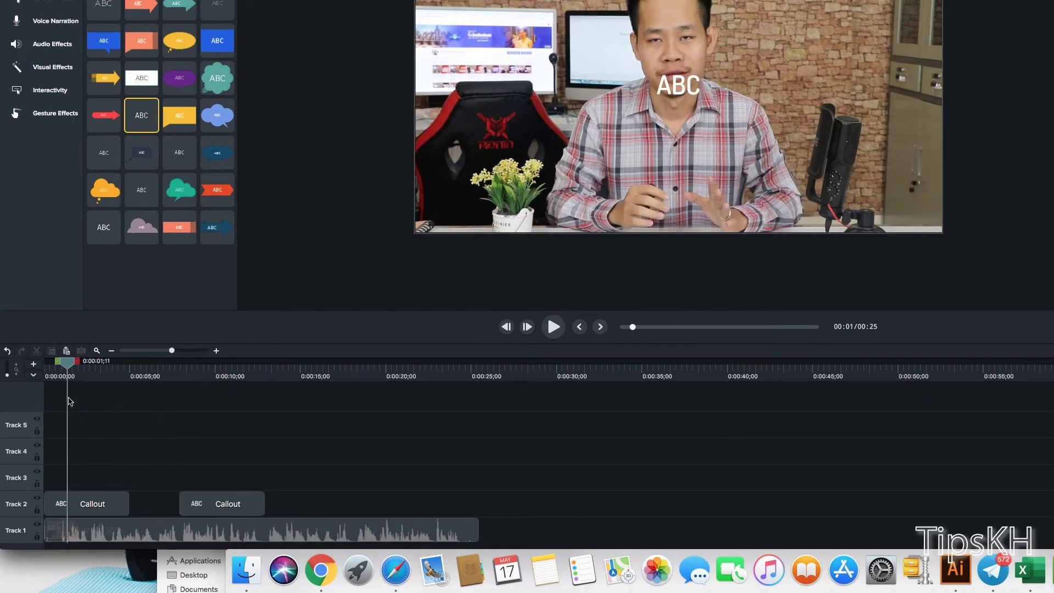
{"action": "left_click", "coordinate": [85, 506]}
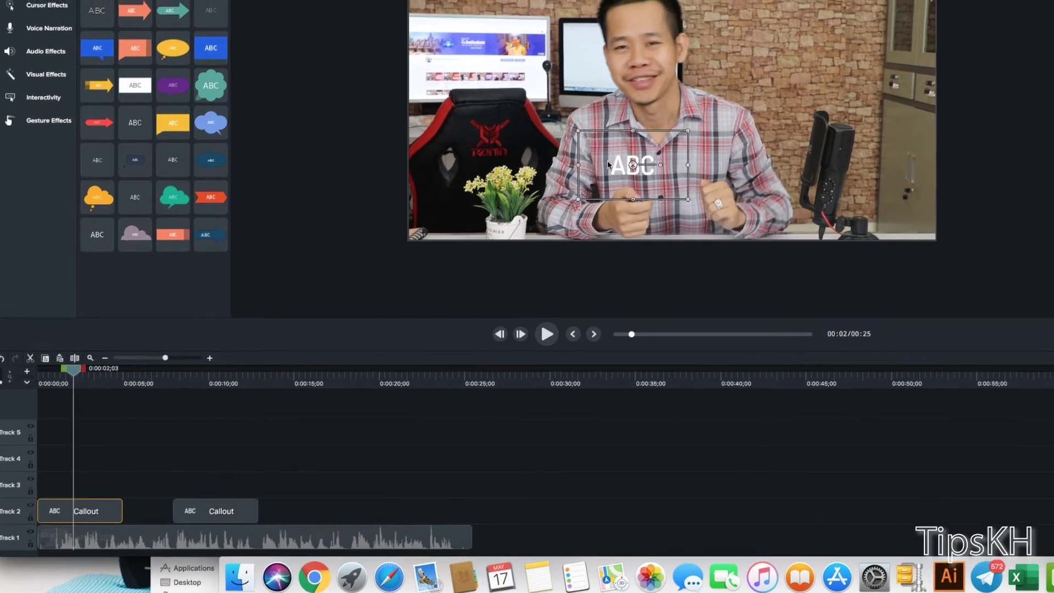
{"action": "left_click_drag", "start_coordinate": [607, 160], "coordinate": [643, 195]}
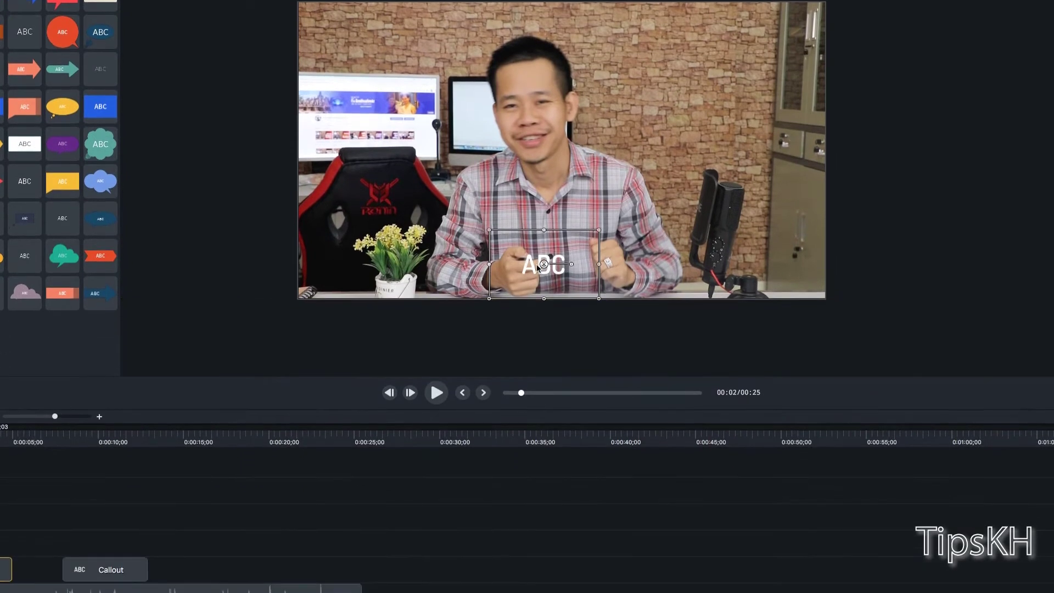
{"action": "double_click", "coordinate": [532, 266]}
{"action": "type", "text": "Wel"}
{"action": "type", "text": "come"}
{"action": "left_click", "coordinate": [389, 288]}
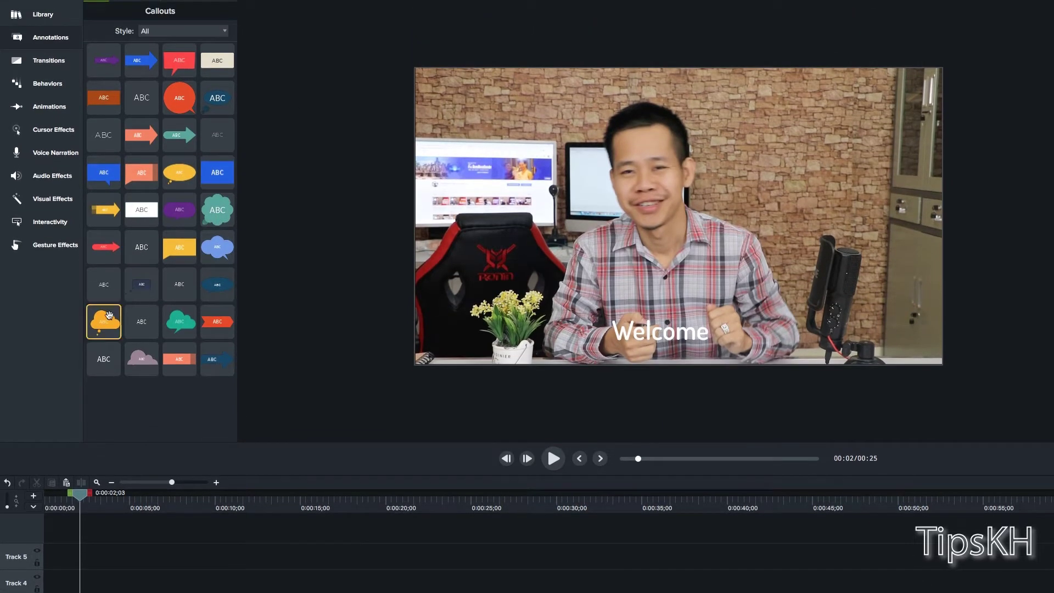
Step: Add an orange thought-bubble callout reading 'Price: 90$' to the video
{"action": "left_click_drag", "start_coordinate": [109, 315], "coordinate": [540, 253]}
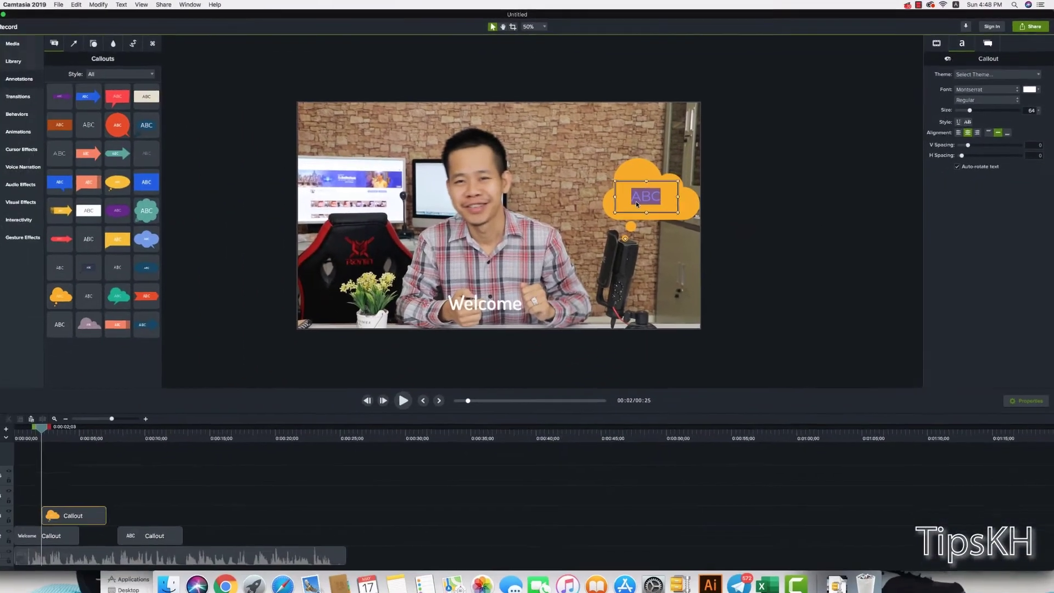
{"action": "type", "text": "Price:"}
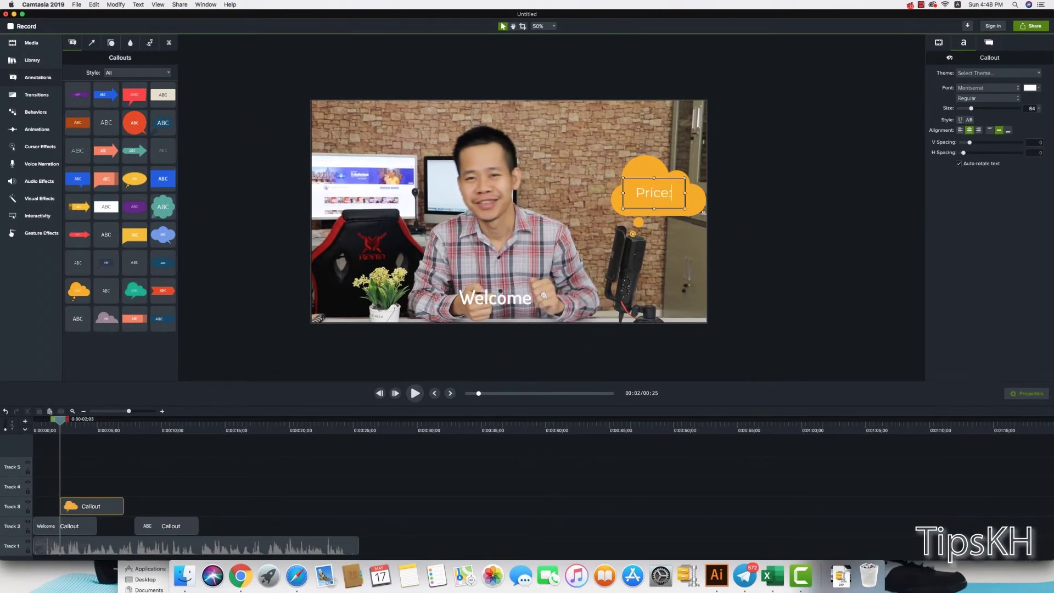
{"action": "type", "text": "0$"}
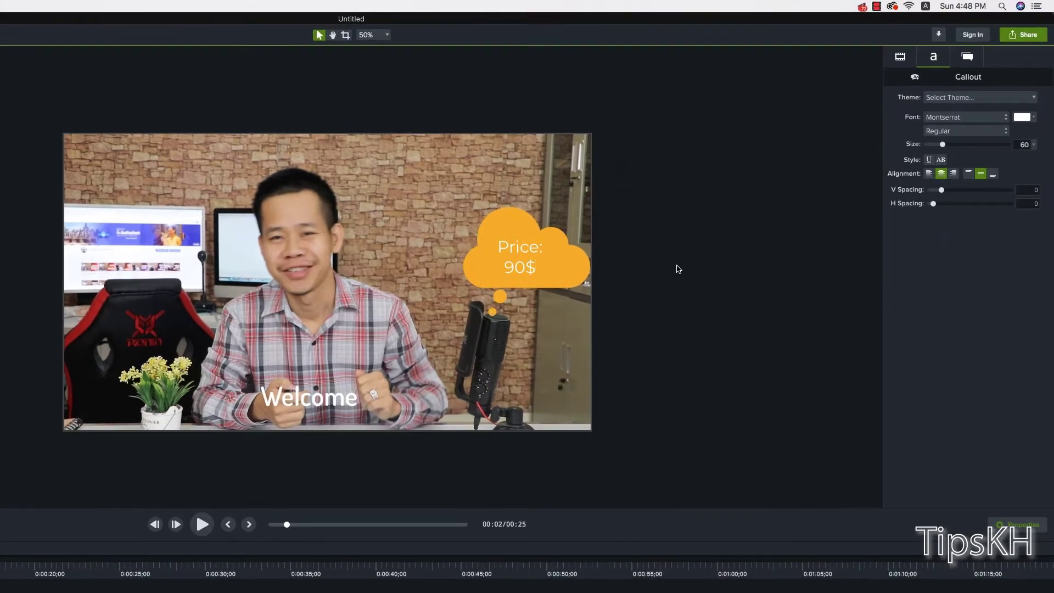
{"action": "left_click", "coordinate": [678, 269]}
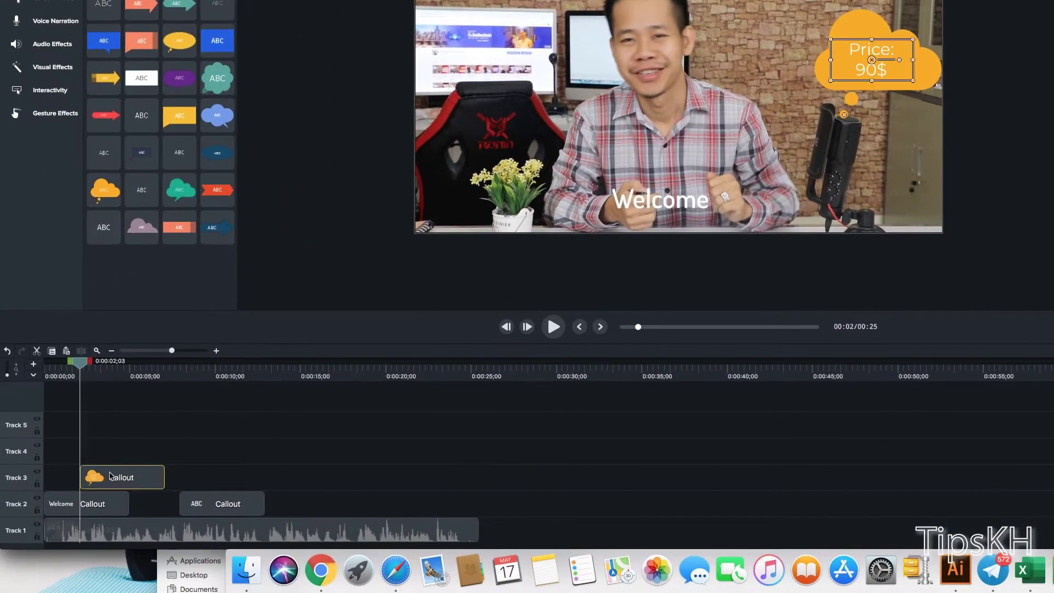
Step: Start the price cloud later and trim the Welcome callout to end about 2 seconds in
{"action": "left_click_drag", "start_coordinate": [120, 473], "coordinate": [128, 473]}
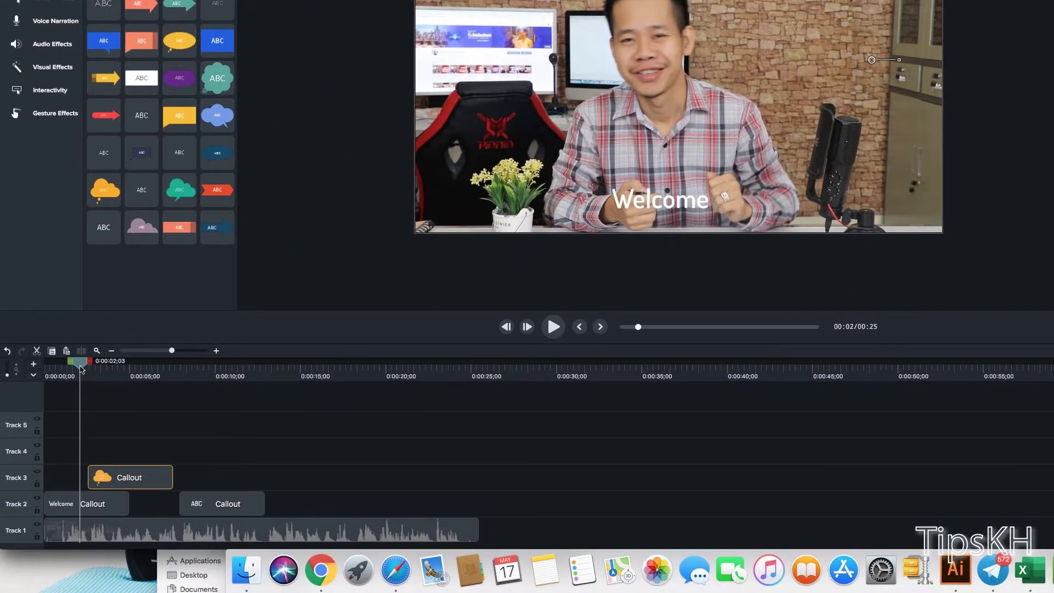
{"action": "left_click_drag", "start_coordinate": [82, 369], "coordinate": [77, 369]}
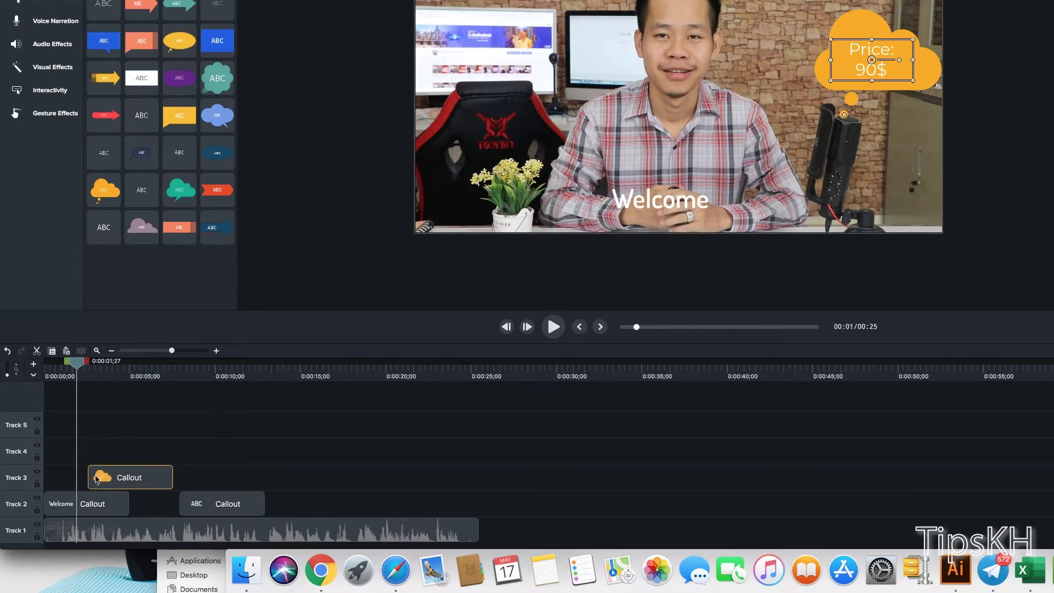
{"action": "left_click_drag", "start_coordinate": [128, 503], "coordinate": [87, 503]}
{"action": "left_click_drag", "start_coordinate": [75, 367], "coordinate": [104, 368]}
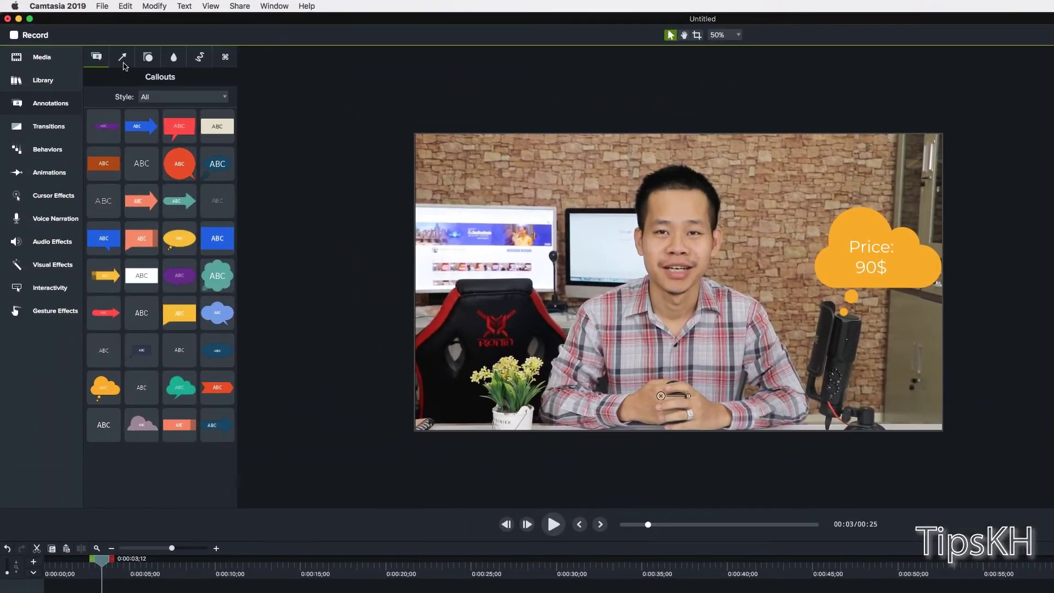
{"action": "left_click", "coordinate": [120, 57]}
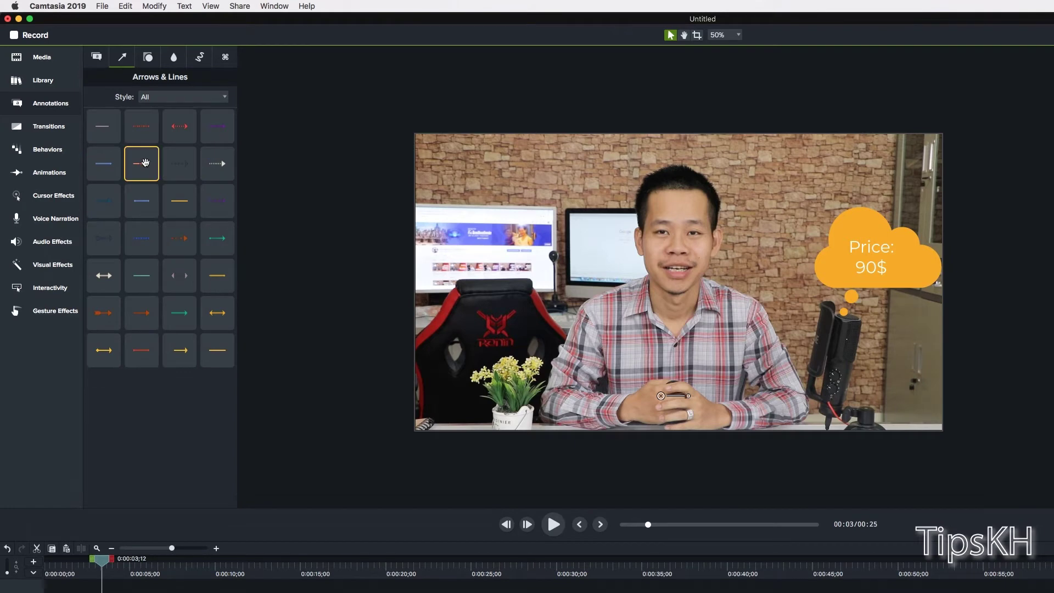
Step: Add an arrow slanting down toward the flower pot and color it bright yellow
{"action": "left_click_drag", "start_coordinate": [145, 163], "coordinate": [483, 356]}
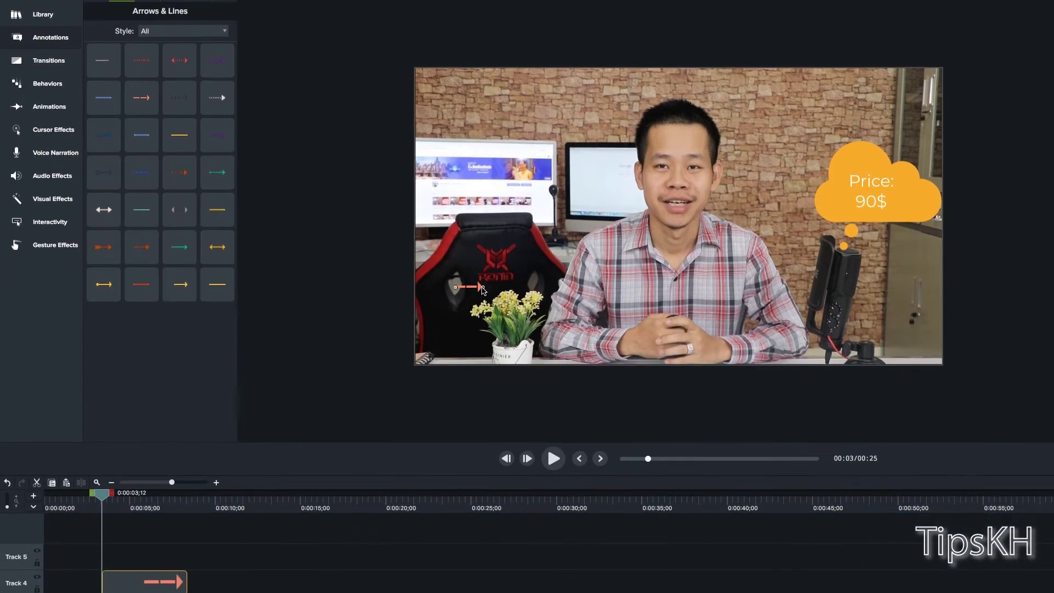
{"action": "mouse_move", "coordinate": [483, 287]}
{"action": "left_mouse_down"}
{"action": "mouse_move", "coordinate": [483, 307]}
{"action": "mouse_move", "coordinate": [461, 295]}
{"action": "left_mouse_up"}
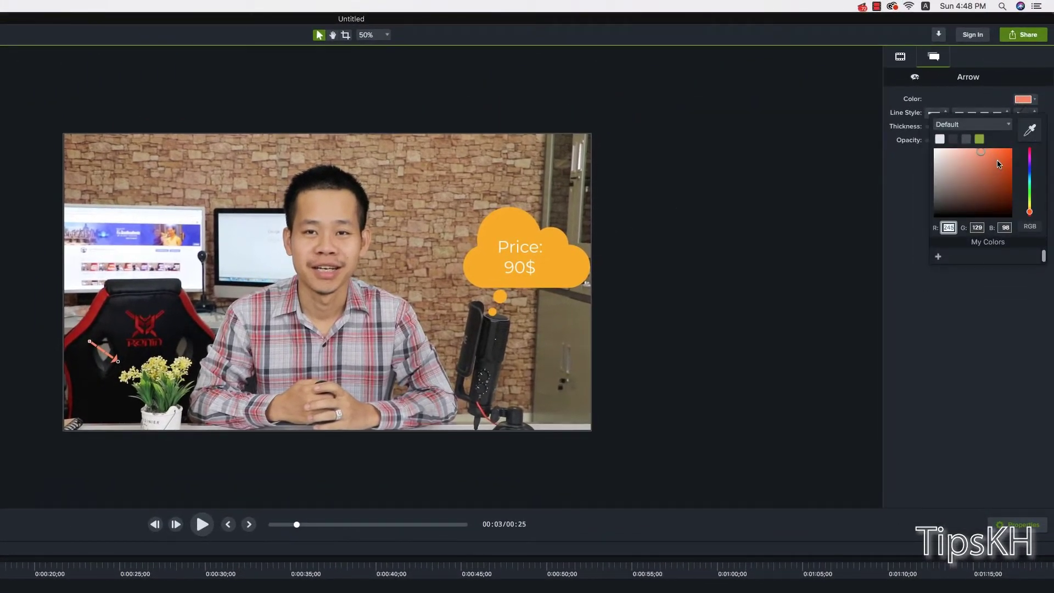
{"action": "left_click", "coordinate": [1032, 102]}
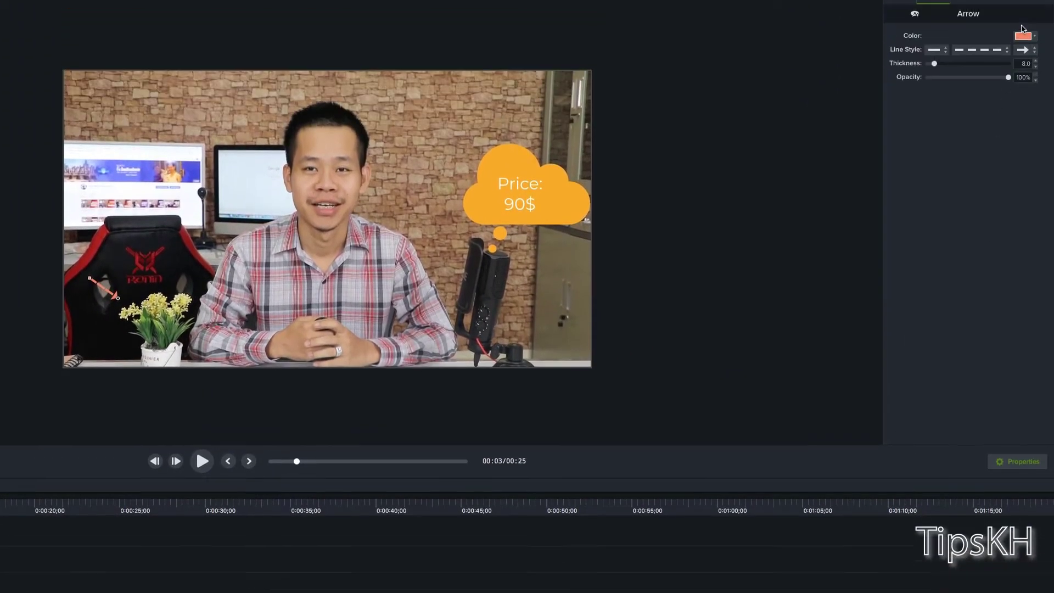
{"action": "left_click", "coordinate": [1024, 99]}
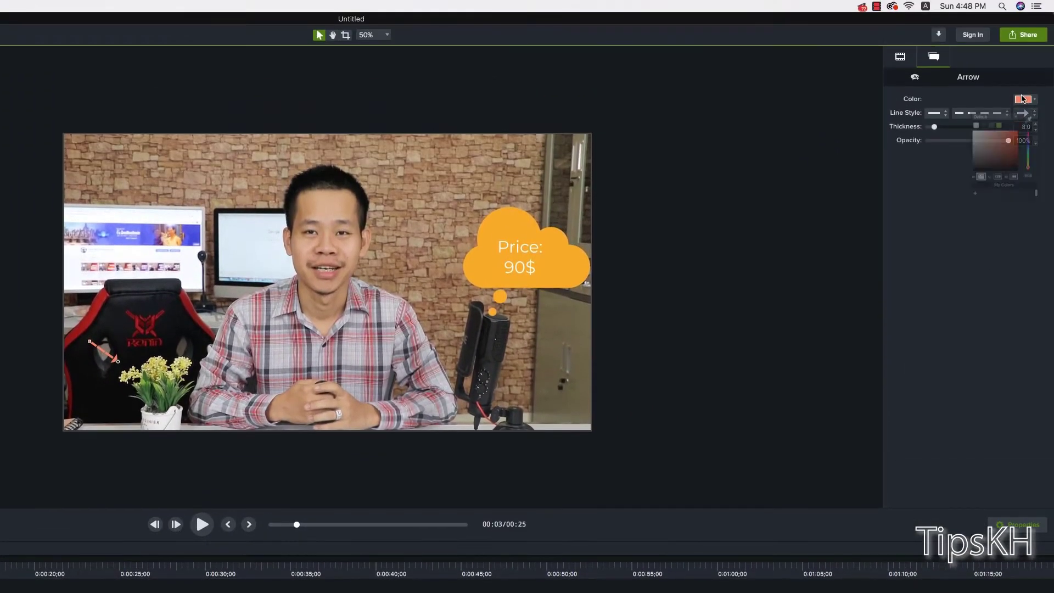
{"action": "left_click_drag", "start_coordinate": [1034, 195], "coordinate": [1030, 204]}
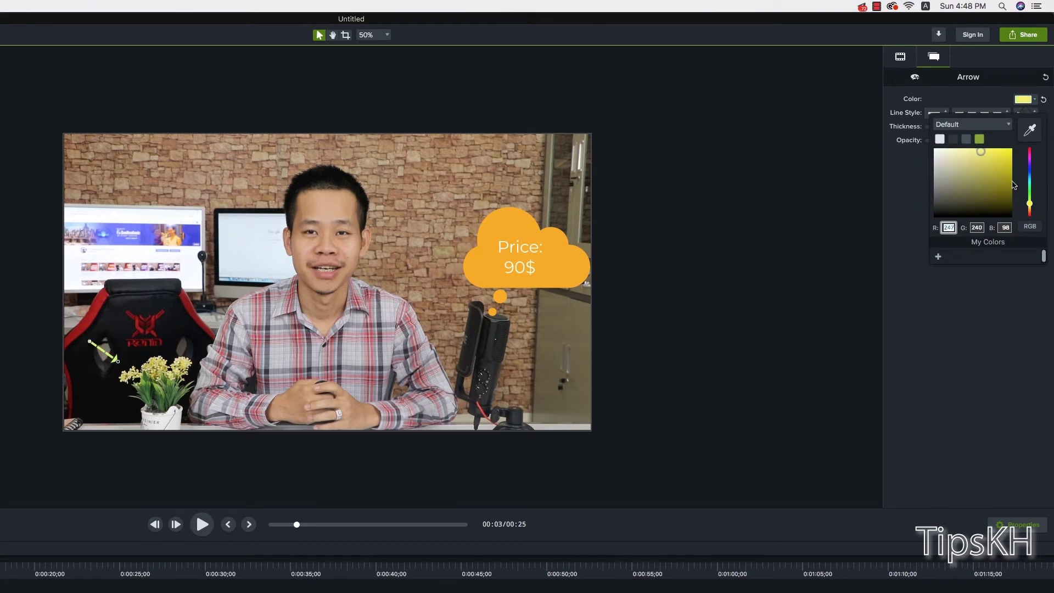
{"action": "left_click", "coordinate": [1011, 163]}
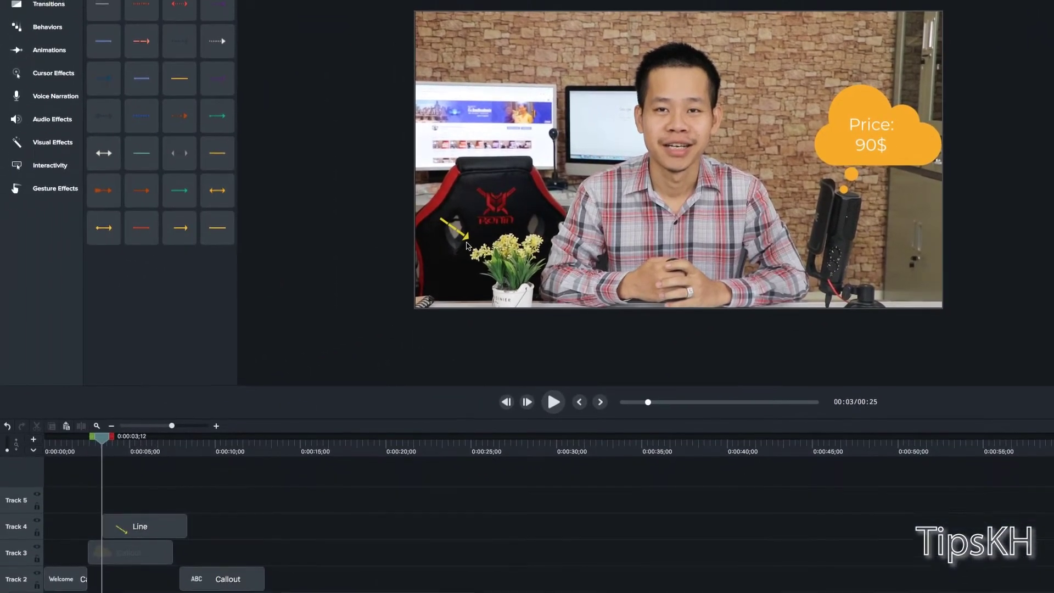
{"action": "left_click", "coordinate": [468, 291]}
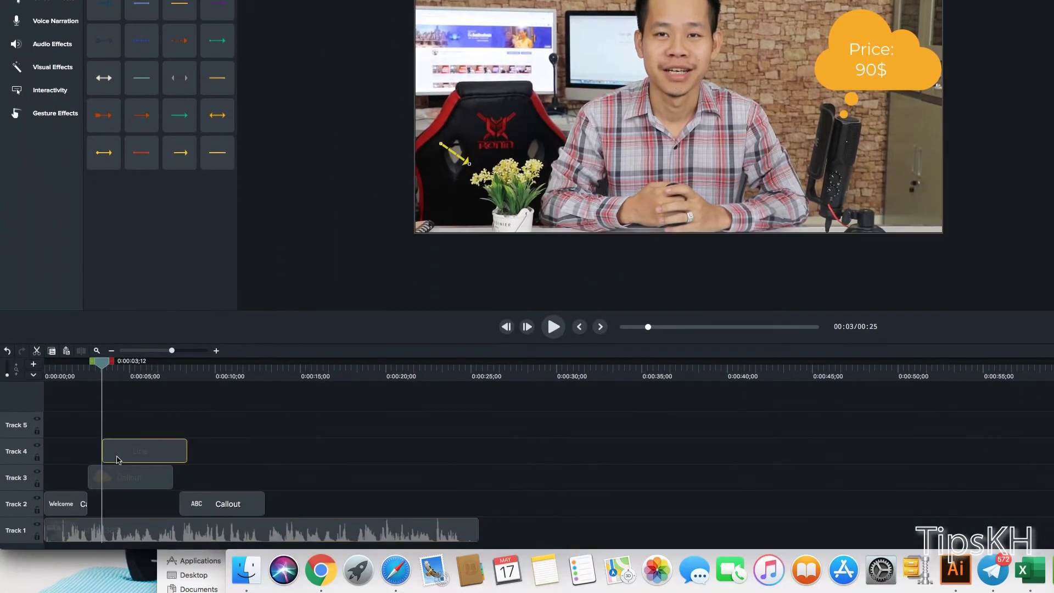
Step: Start the arrow slightly later and shorten both the arrow and price cloud, ending near 7 seconds
{"action": "left_click_drag", "start_coordinate": [118, 460], "coordinate": [130, 460]}
{"action": "left_click_drag", "start_coordinate": [200, 450], "coordinate": [161, 451]}
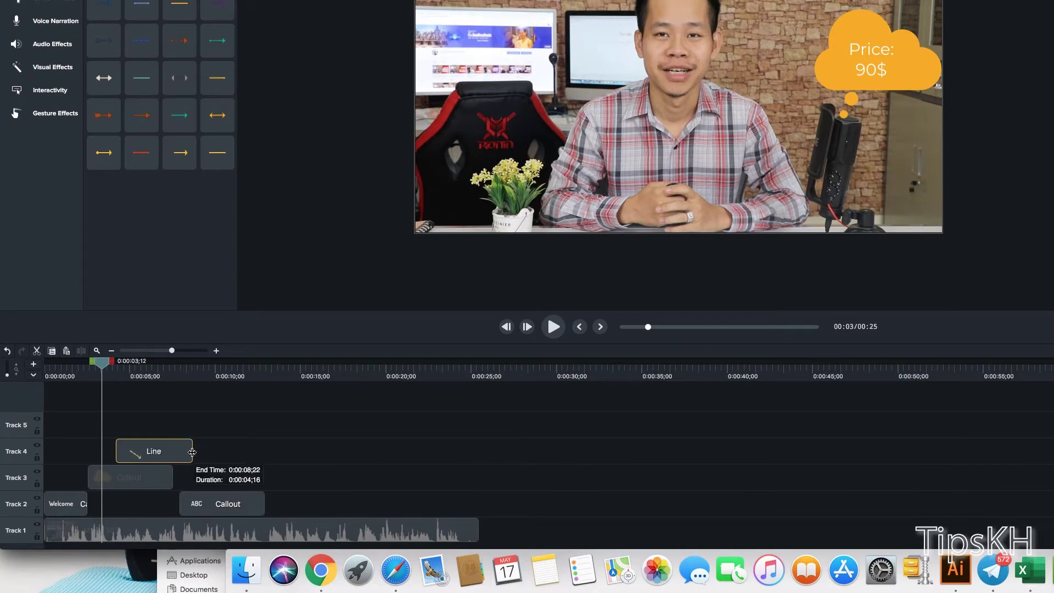
{"action": "left_click", "coordinate": [153, 480]}
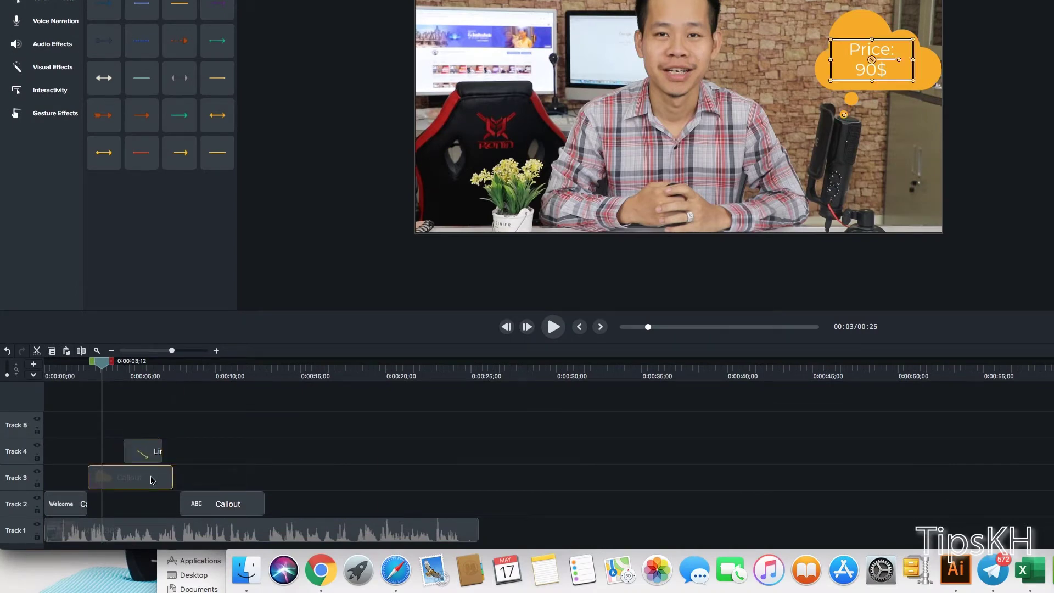
{"action": "left_click_drag", "start_coordinate": [172, 476], "coordinate": [162, 475]}
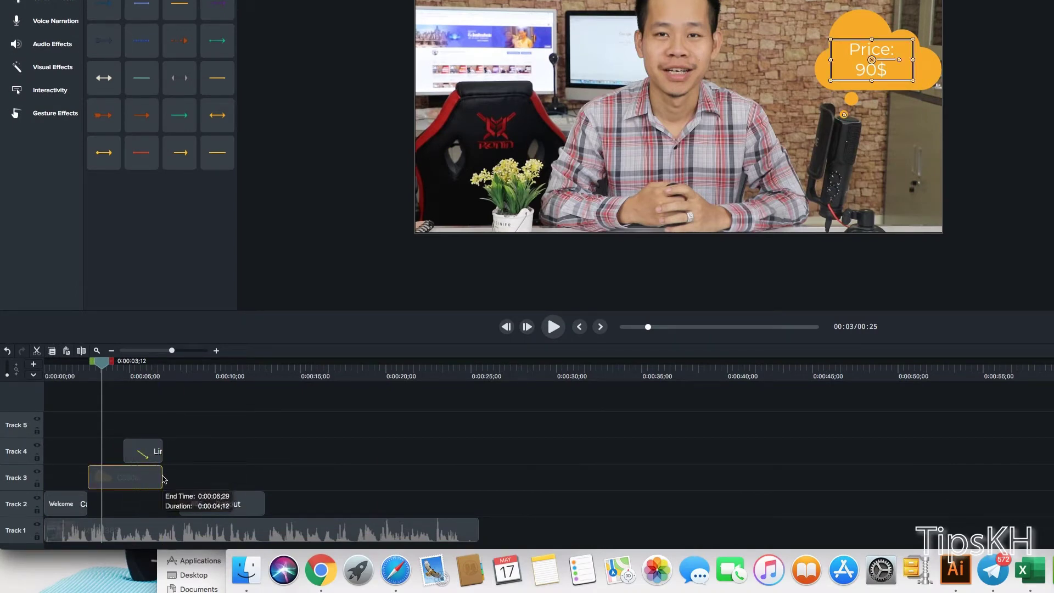
{"action": "left_click", "coordinate": [147, 458]}
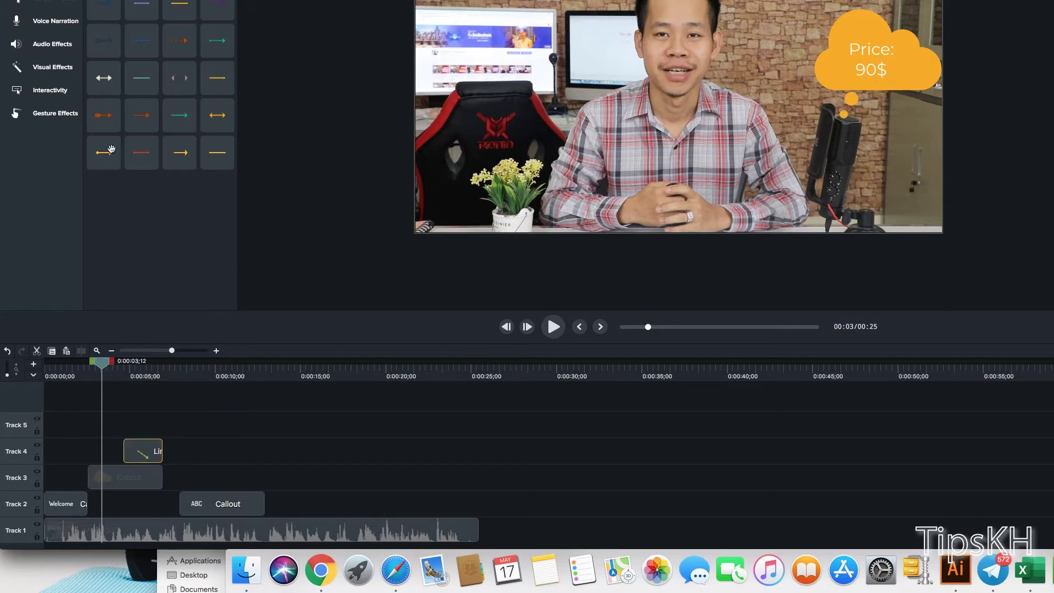
{"action": "left_click", "coordinate": [141, 377]}
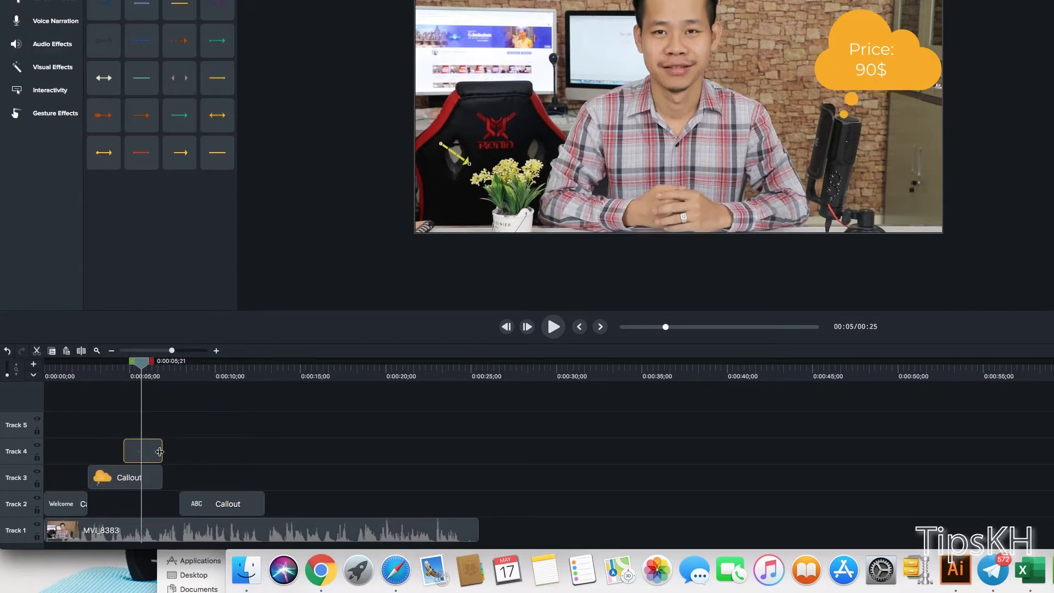
{"action": "left_click_drag", "start_coordinate": [159, 451], "coordinate": [147, 451]}
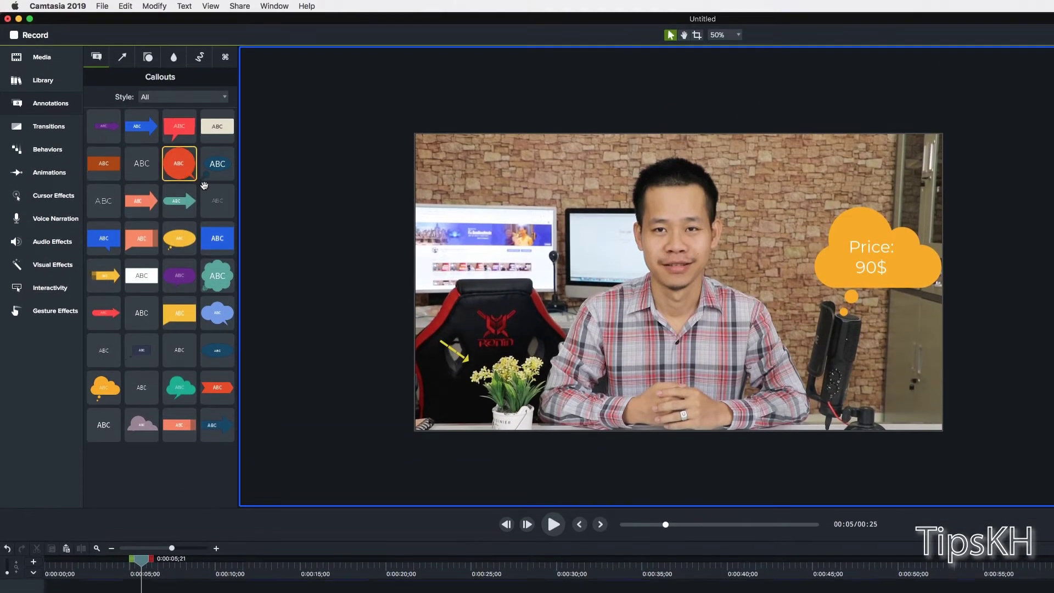
Step: Place a teal cloud callout reading '2$' above the flower pot, discarding a trial red circle
{"action": "left_click_drag", "start_coordinate": [204, 185], "coordinate": [461, 293]}
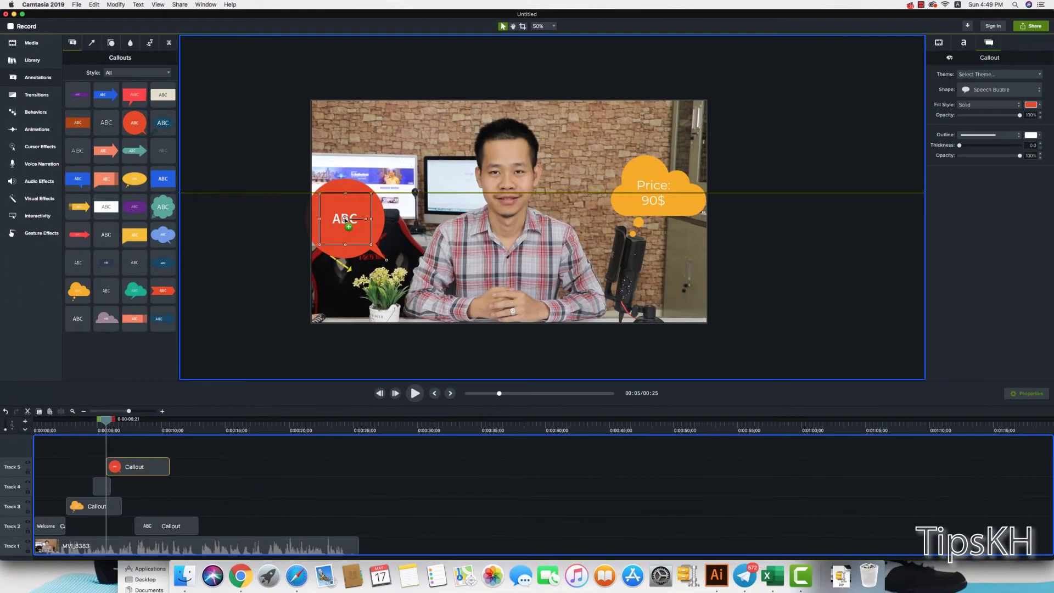
{"action": "key", "text": "Delete"}
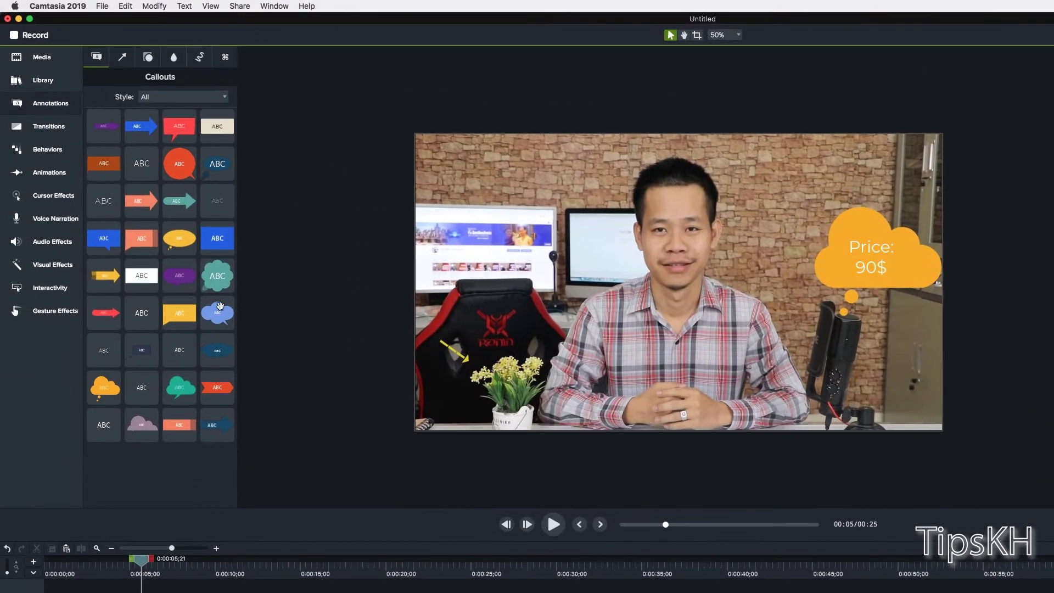
{"action": "left_click_drag", "start_coordinate": [163, 207], "coordinate": [261, 237]}
{"action": "left_click_drag", "start_coordinate": [349, 315], "coordinate": [532, 329]}
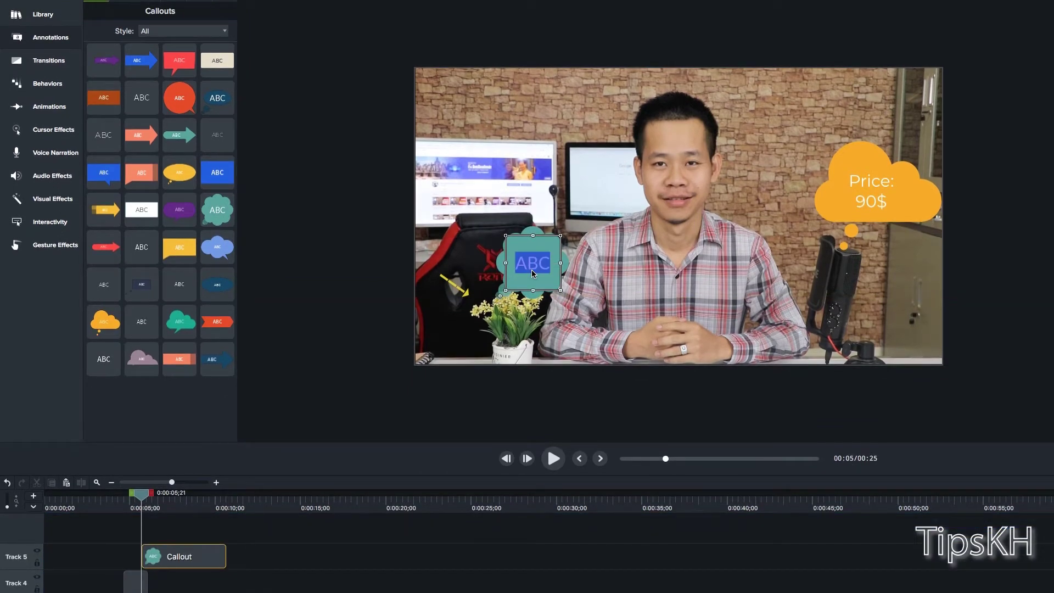
{"action": "type", "text": "2$"}
{"action": "left_click", "coordinate": [392, 325]}
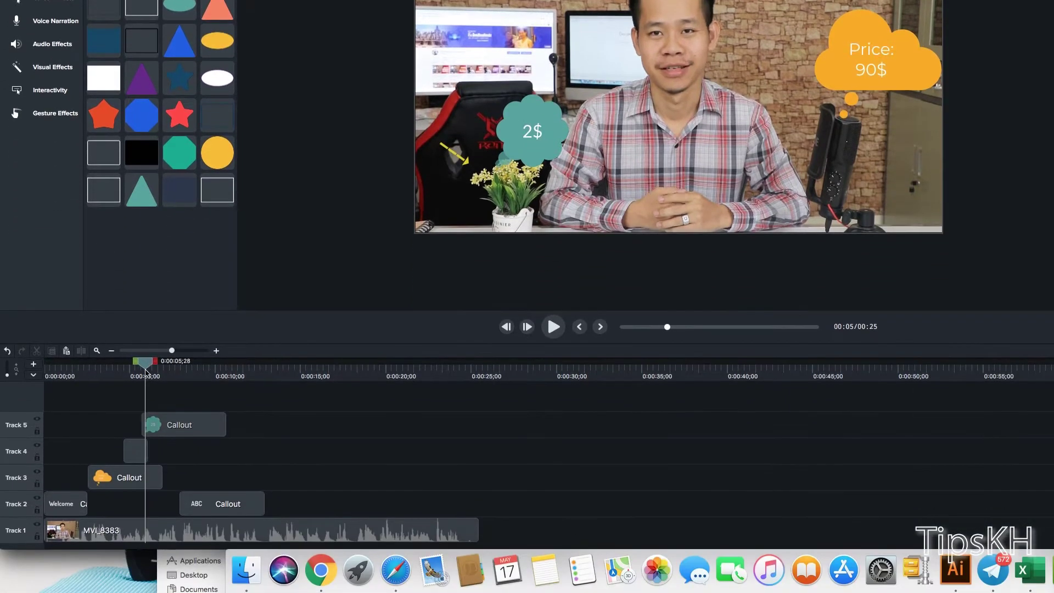
Step: At about 7 seconds, add a resized star, fill it green, and paste copies spread in a row
{"action": "left_click_drag", "start_coordinate": [146, 372], "coordinate": [170, 373]}
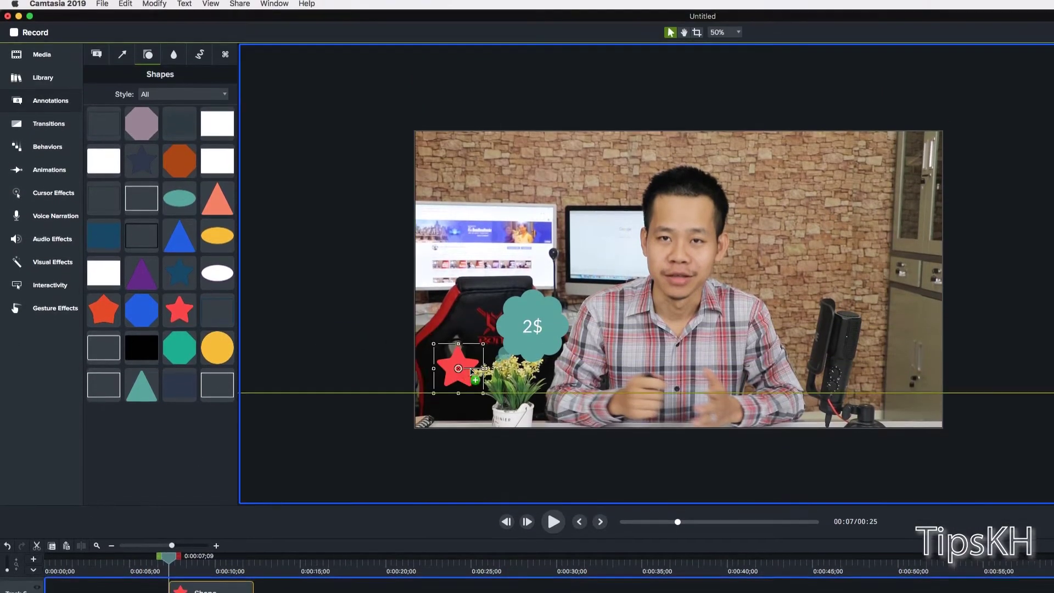
{"action": "left_click_drag", "start_coordinate": [179, 316], "coordinate": [499, 386]}
{"action": "left_click_drag", "start_coordinate": [522, 280], "coordinate": [498, 266]}
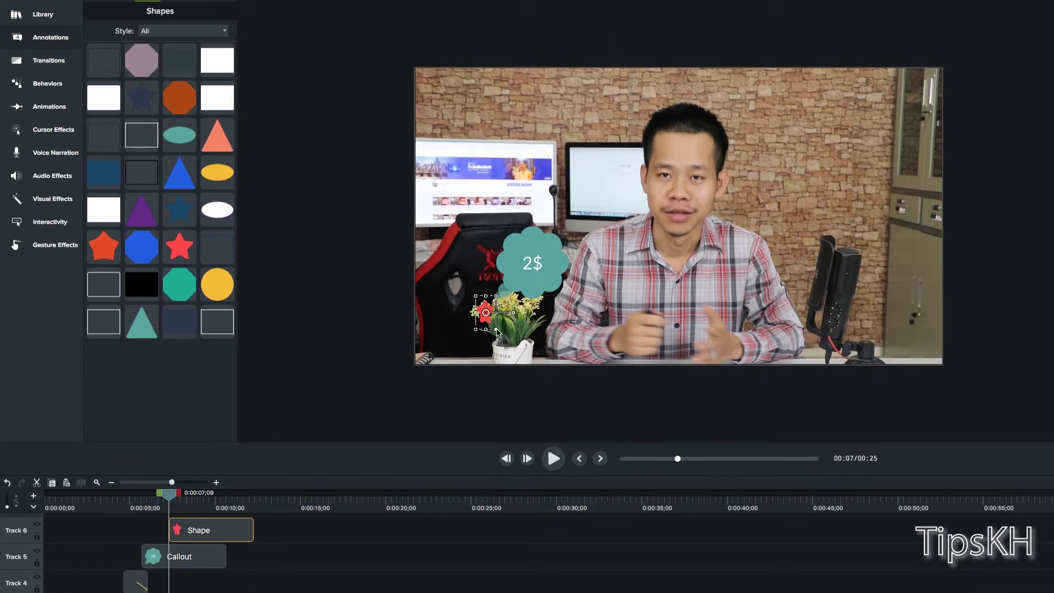
{"action": "mouse_move", "coordinate": [496, 331]}
{"action": "left_mouse_down"}
{"action": "mouse_move", "coordinate": [508, 322]}
{"action": "mouse_move", "coordinate": [607, 350]}
{"action": "left_mouse_up"}
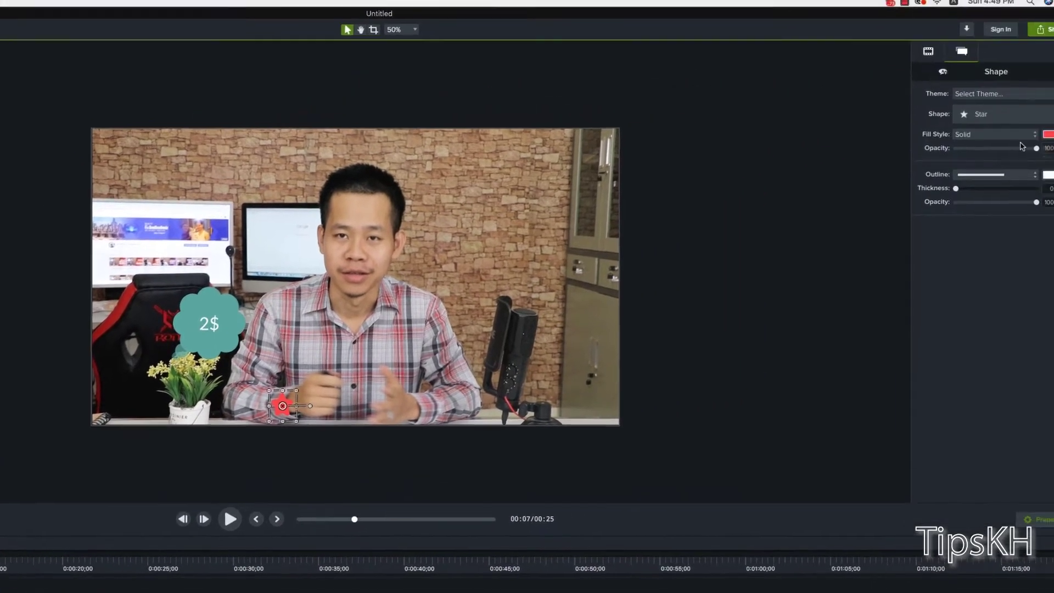
{"action": "left_click", "coordinate": [1024, 139]}
{"action": "left_click", "coordinate": [1029, 240]}
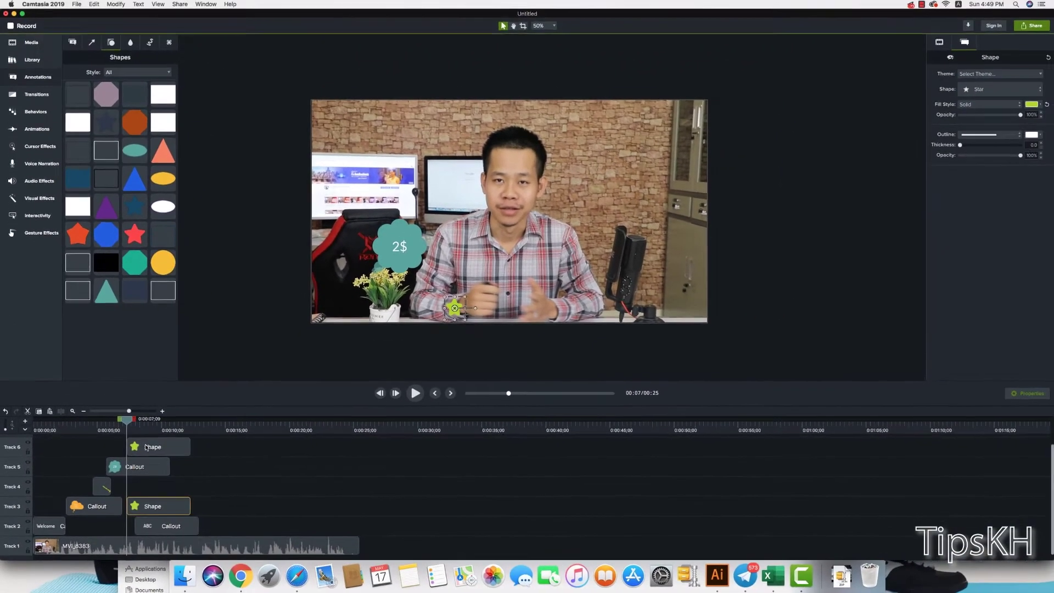
{"action": "key", "text": "ctrl+c"}
{"action": "key", "text": "ctrl+v"}
{"action": "key", "text": "ctrl+v"}
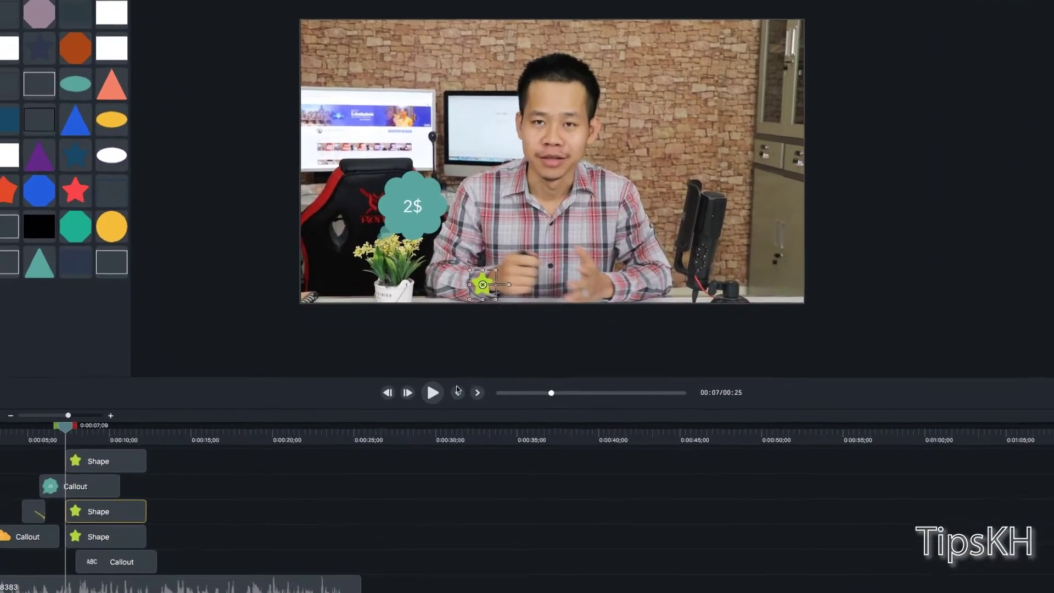
{"action": "left_click_drag", "start_coordinate": [454, 308], "coordinate": [467, 312]}
{"action": "left_click_drag", "start_coordinate": [505, 283], "coordinate": [553, 279]}
{"action": "left_click", "coordinate": [545, 333]}
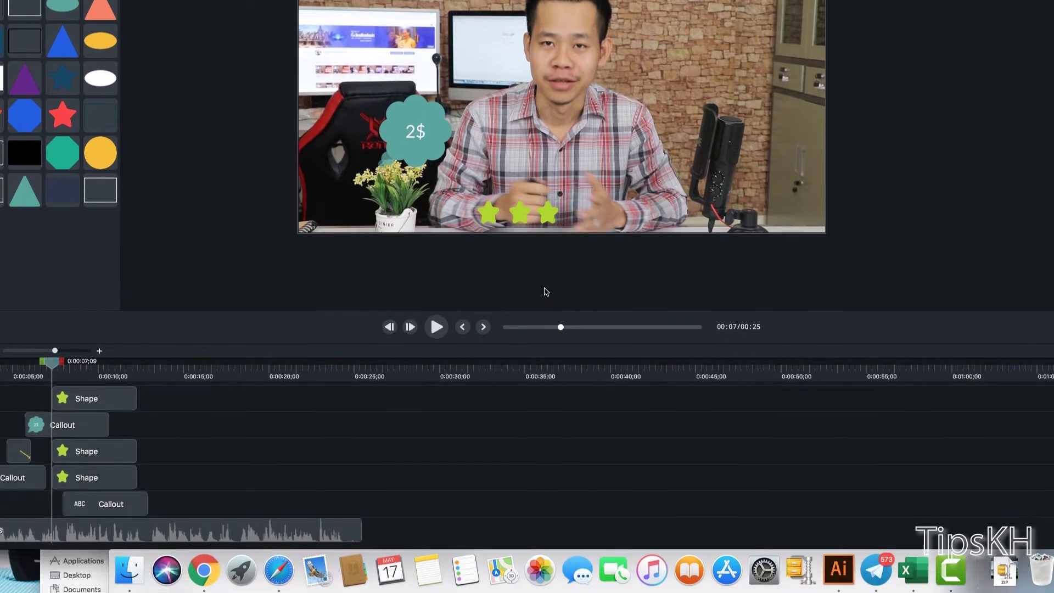
Step: Stagger the star clips' start times, reorder tracks, preview, and delete the ABC text callout
{"action": "left_click", "coordinate": [553, 328]}
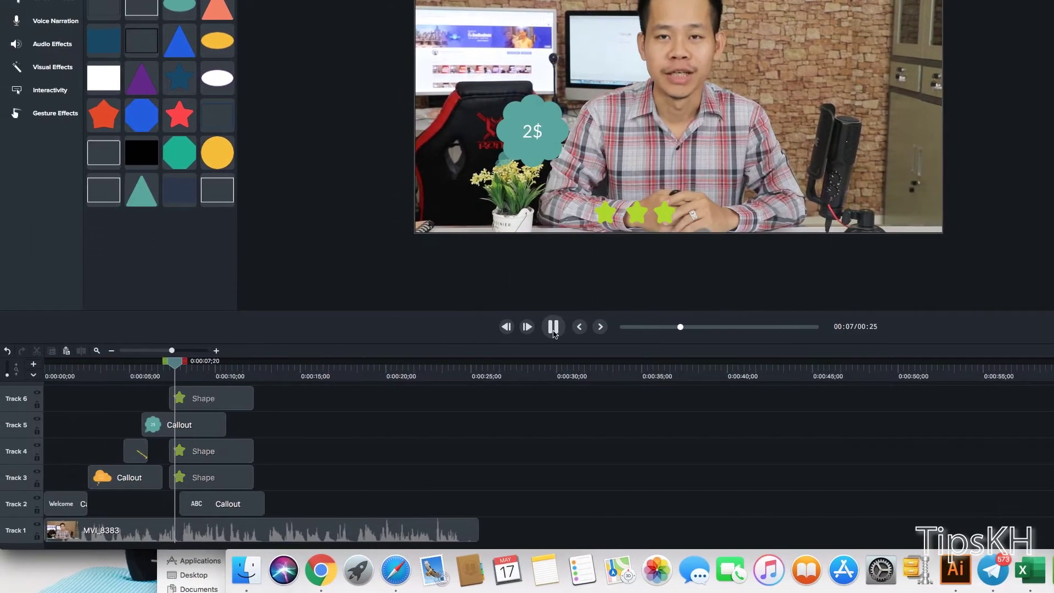
{"action": "left_click", "coordinate": [554, 329]}
{"action": "left_click_drag", "start_coordinate": [218, 455], "coordinate": [230, 455]}
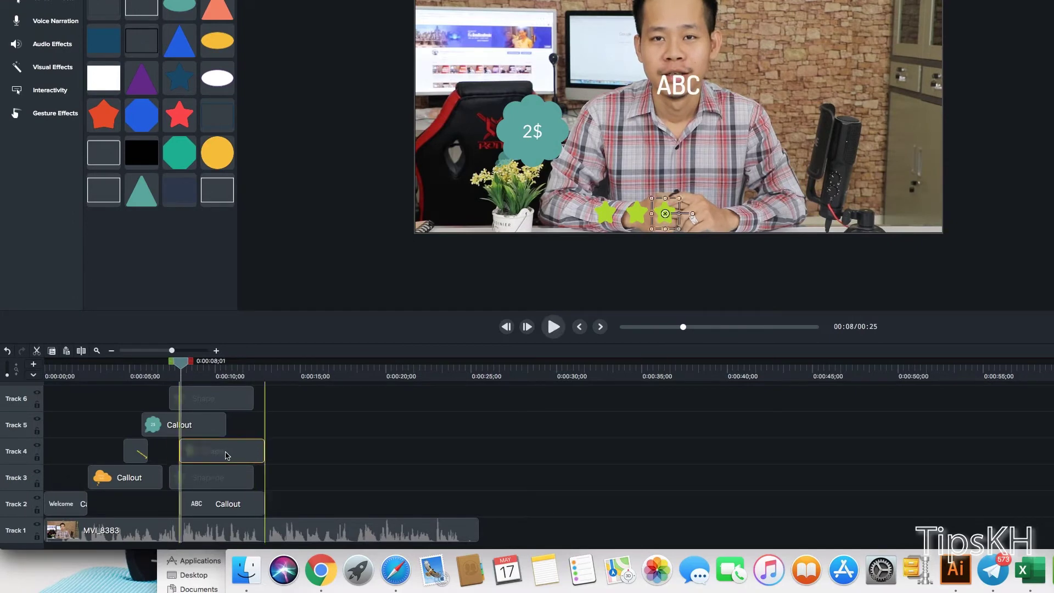
{"action": "left_click_drag", "start_coordinate": [210, 396], "coordinate": [233, 395]}
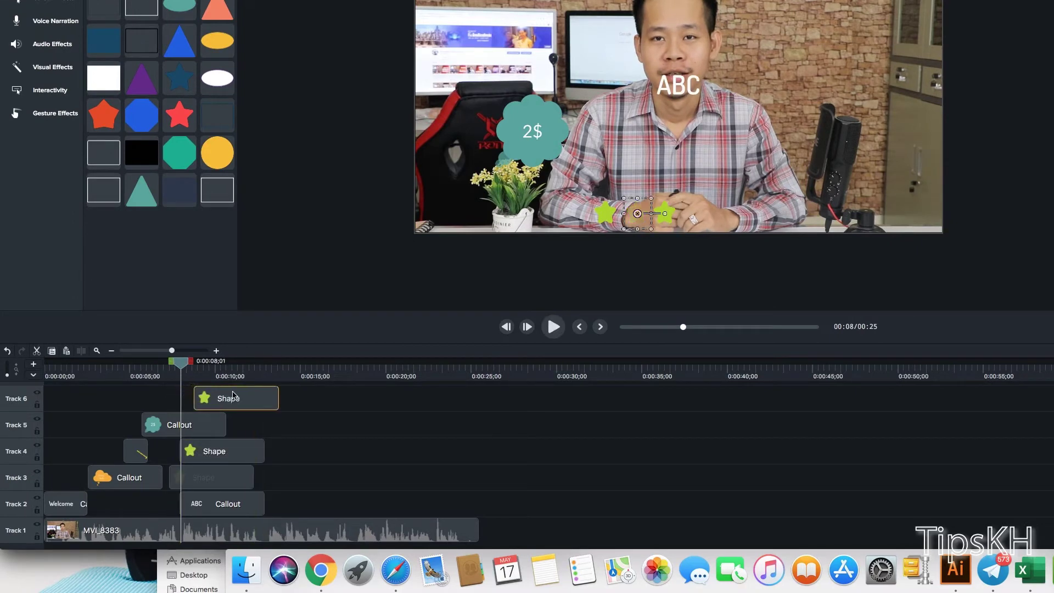
{"action": "key", "text": "space"}
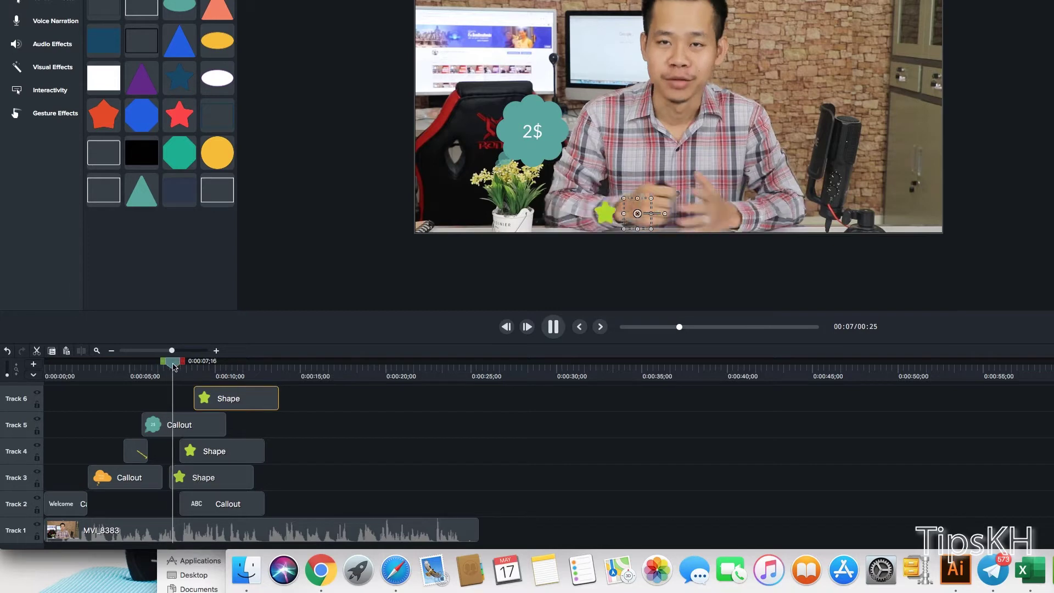
{"action": "key", "text": "space"}
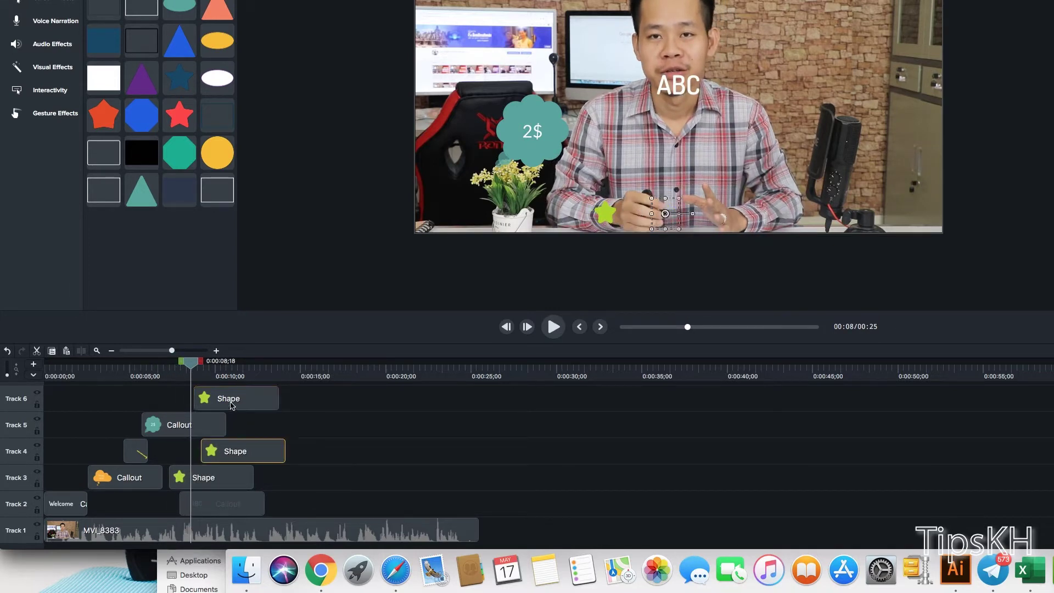
{"action": "mouse_move", "coordinate": [229, 397]}
{"action": "left_mouse_down"}
{"action": "mouse_move", "coordinate": [227, 457]}
{"action": "mouse_move", "coordinate": [220, 427]}
{"action": "left_mouse_up"}
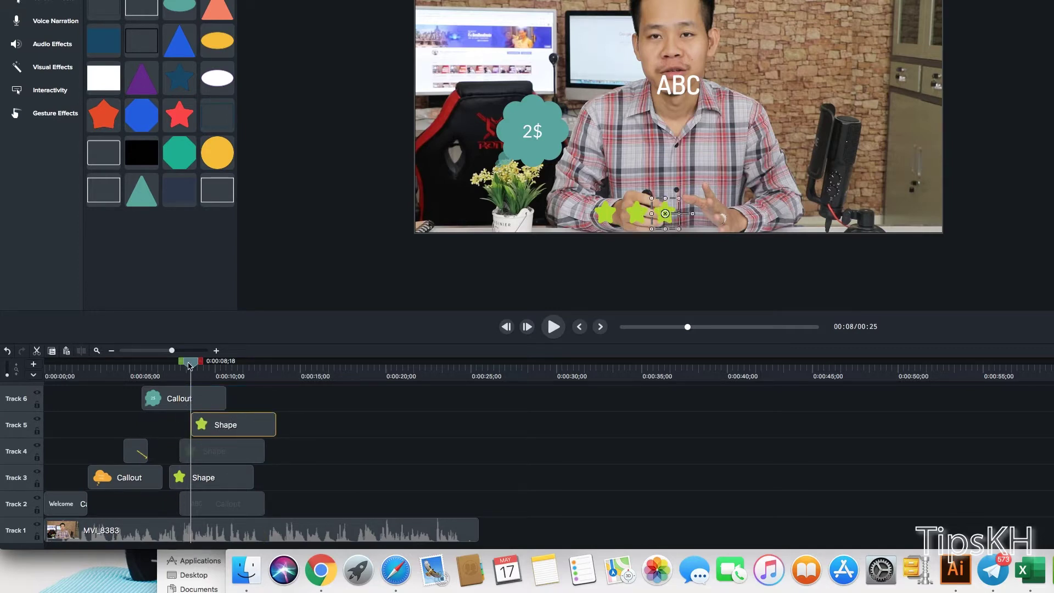
{"action": "left_click_drag", "start_coordinate": [189, 365], "coordinate": [211, 372]}
{"action": "left_click", "coordinate": [301, 416]}
{"action": "key", "text": "space"}
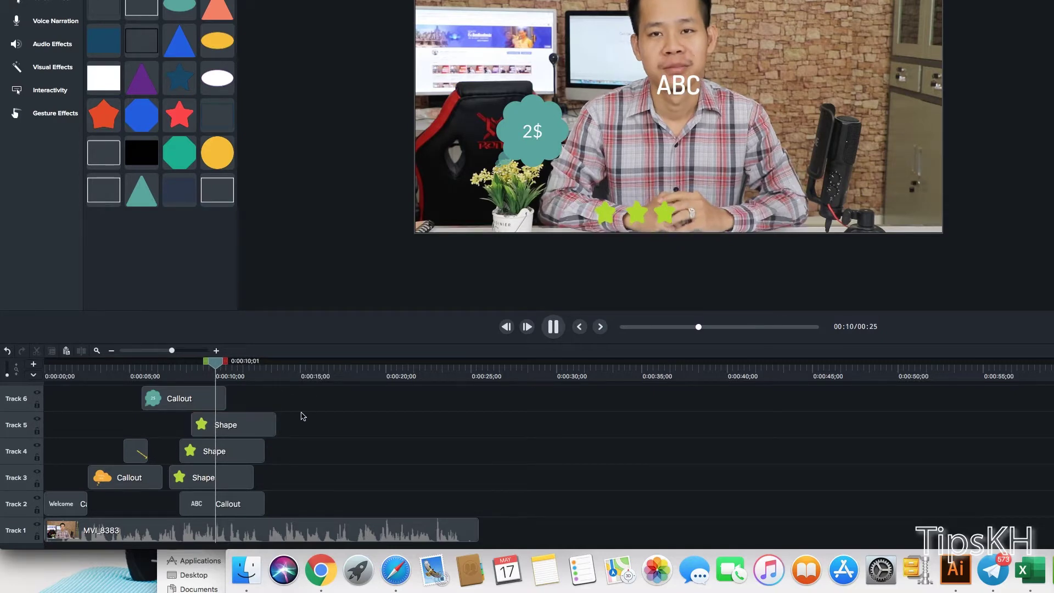
{"action": "key", "text": "space"}
{"action": "left_click", "coordinate": [243, 513]}
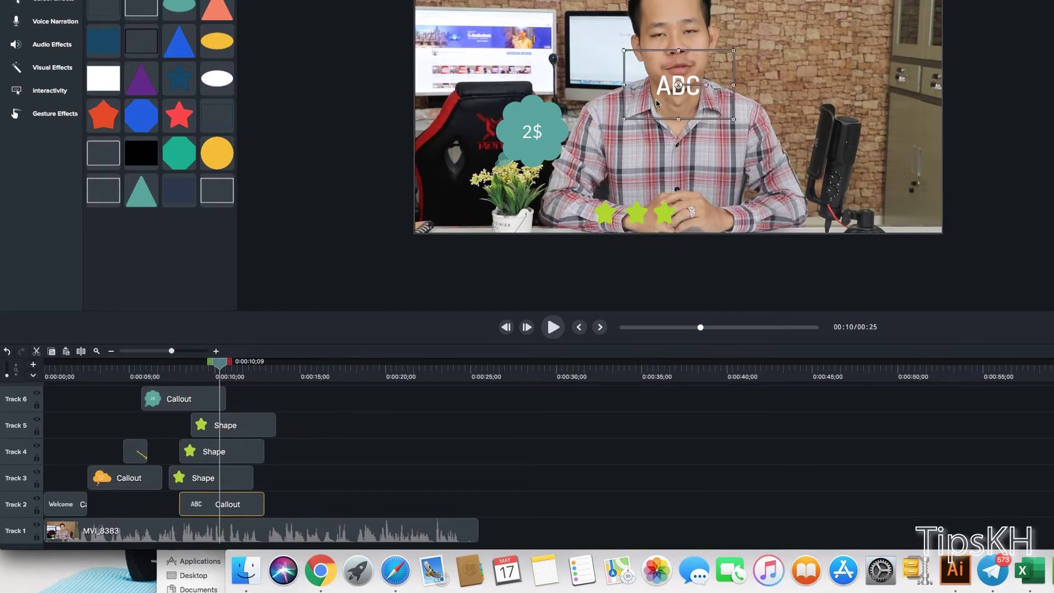
{"action": "key", "text": "Delete"}
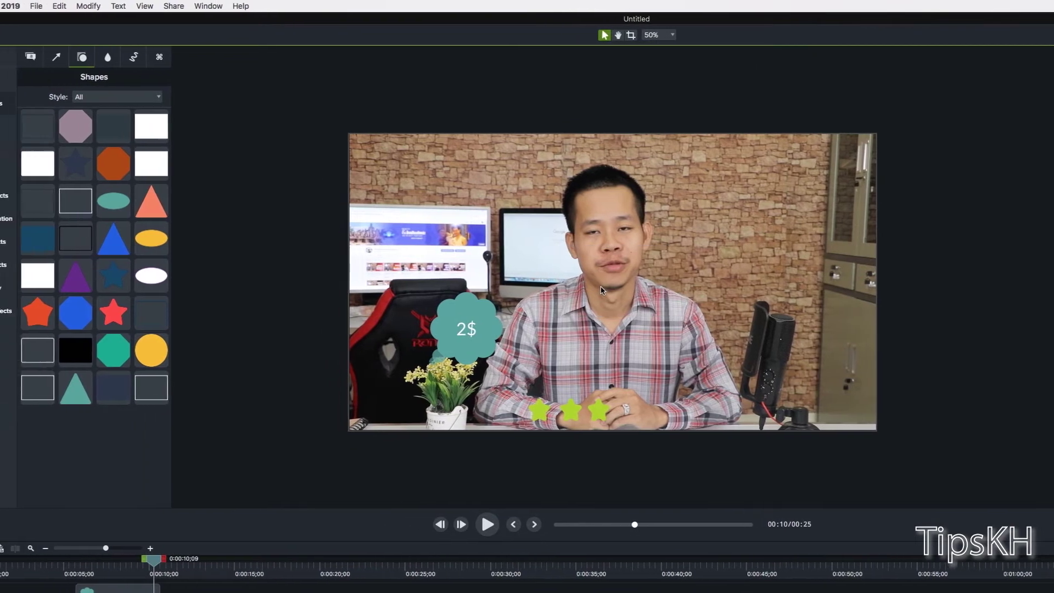
Step: Place a 160% blur over the microphone and cabinet area from about 13 seconds, then preview it
{"action": "left_click", "coordinate": [174, 59]}
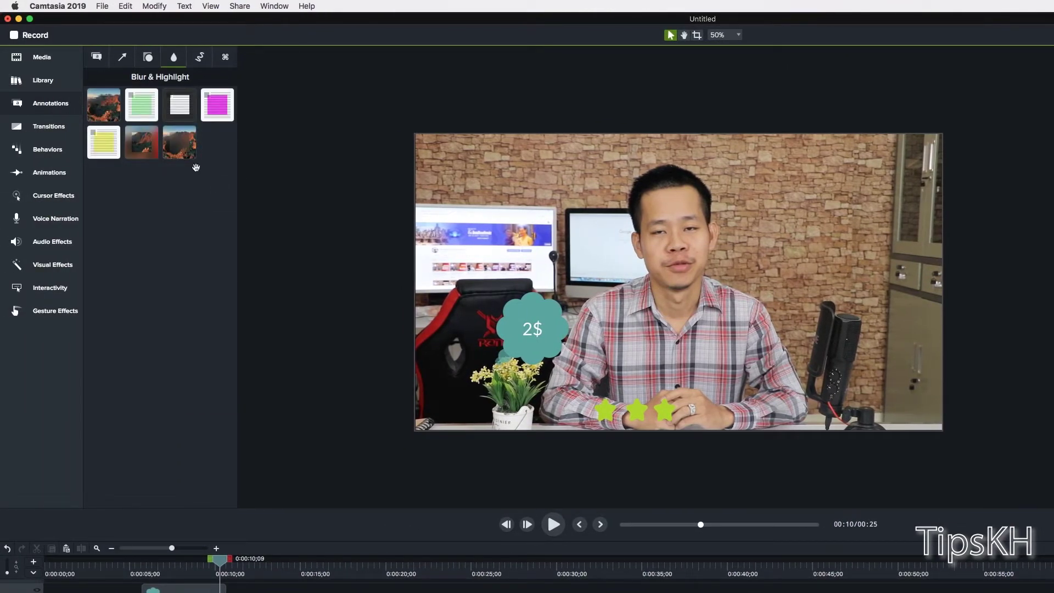
{"action": "left_click_drag", "start_coordinate": [181, 144], "coordinate": [836, 336]}
{"action": "left_click_drag", "start_coordinate": [510, 317], "coordinate": [516, 362]}
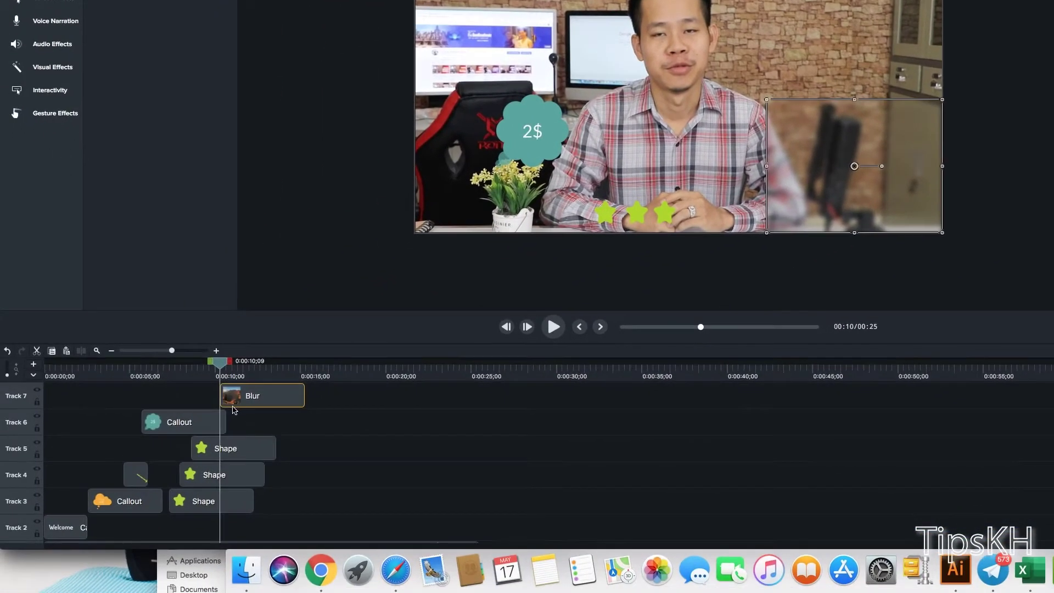
{"action": "left_click_drag", "start_coordinate": [241, 401], "coordinate": [352, 395]}
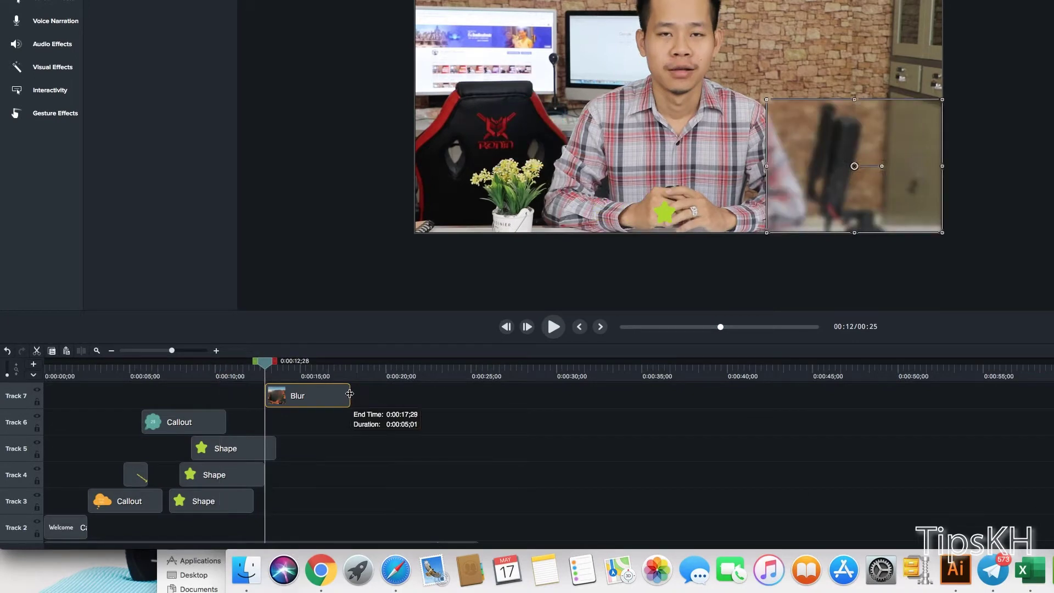
{"action": "key", "text": "space"}
{"action": "left_click", "coordinate": [340, 379]}
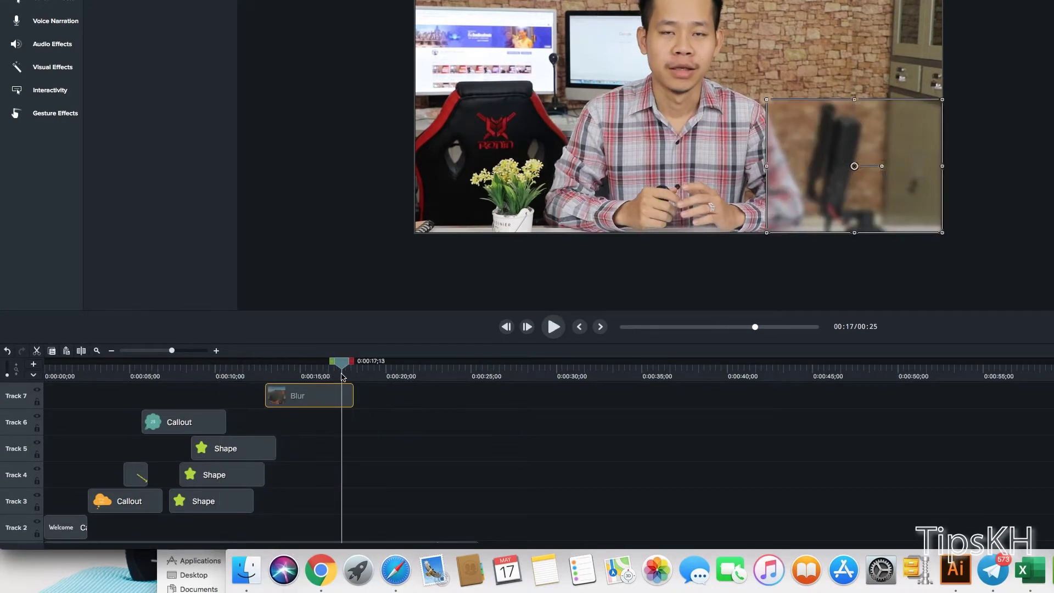
{"action": "key", "text": "space"}
{"action": "key", "text": "space"}
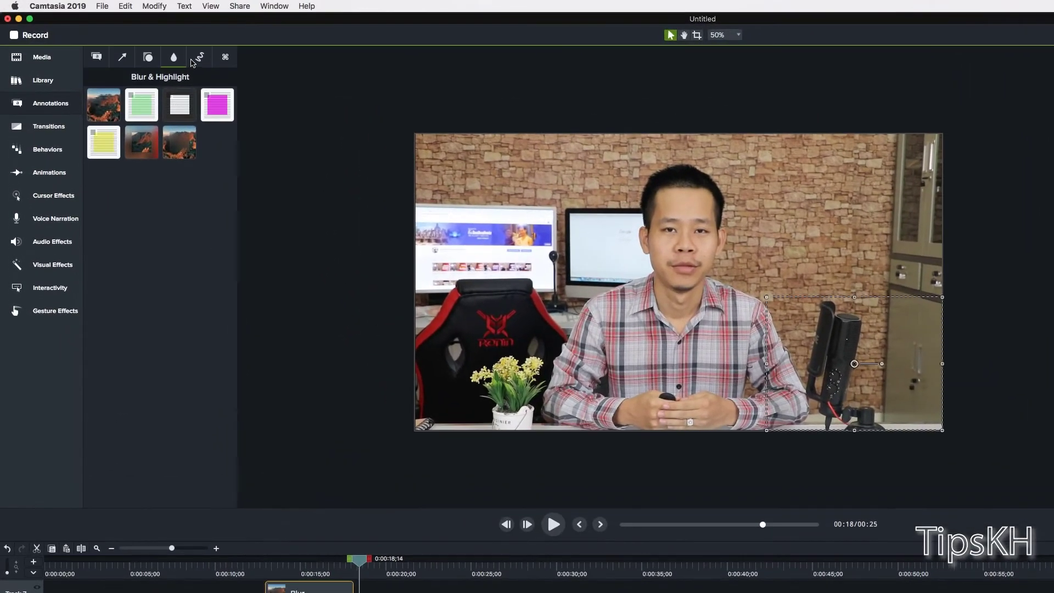
Step: Add a Sketch Motion smiley from about 3 seconds and move it down onto the man's chest
{"action": "left_click", "coordinate": [151, 46]}
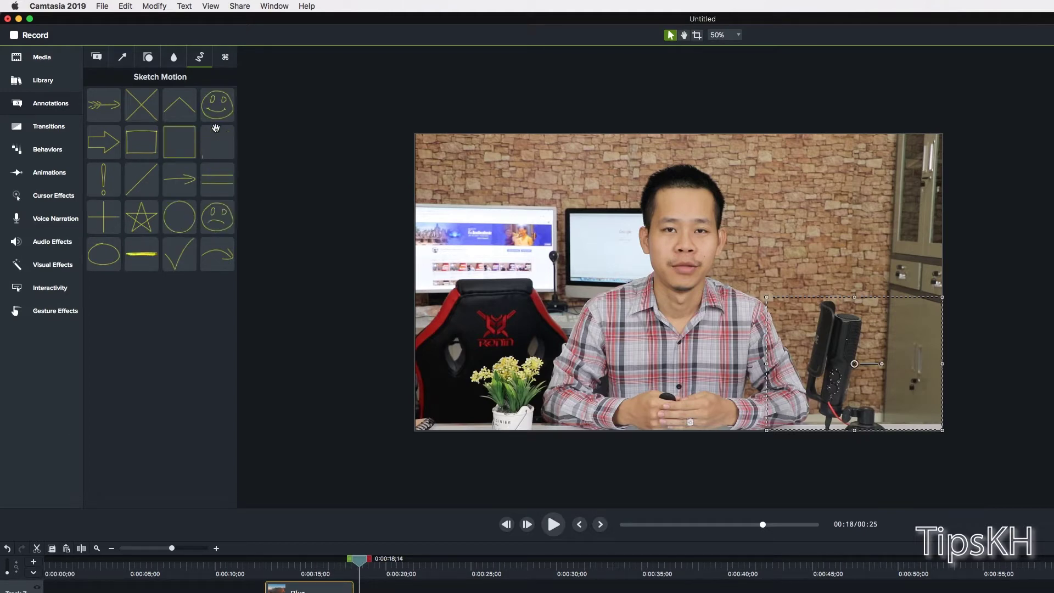
{"action": "left_click_drag", "start_coordinate": [217, 104], "coordinate": [107, 397]}
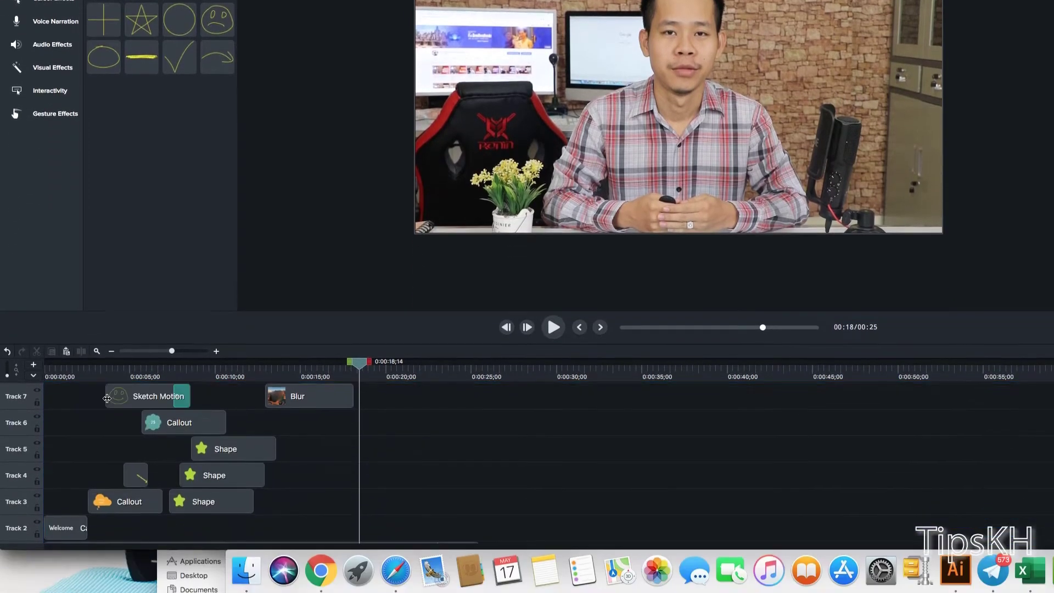
{"action": "left_click", "coordinate": [97, 369]}
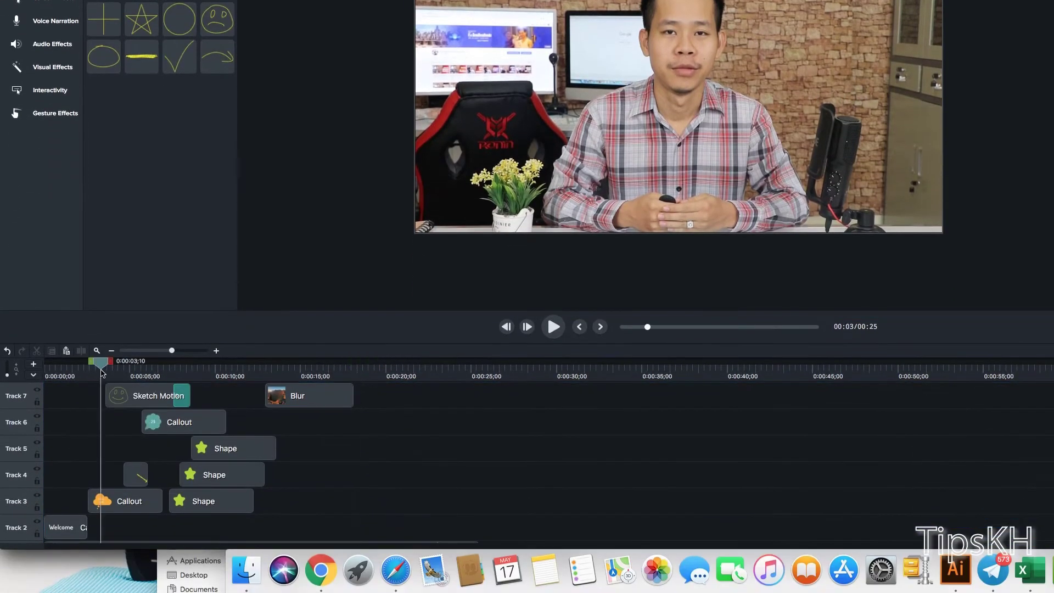
{"action": "key", "text": "space"}
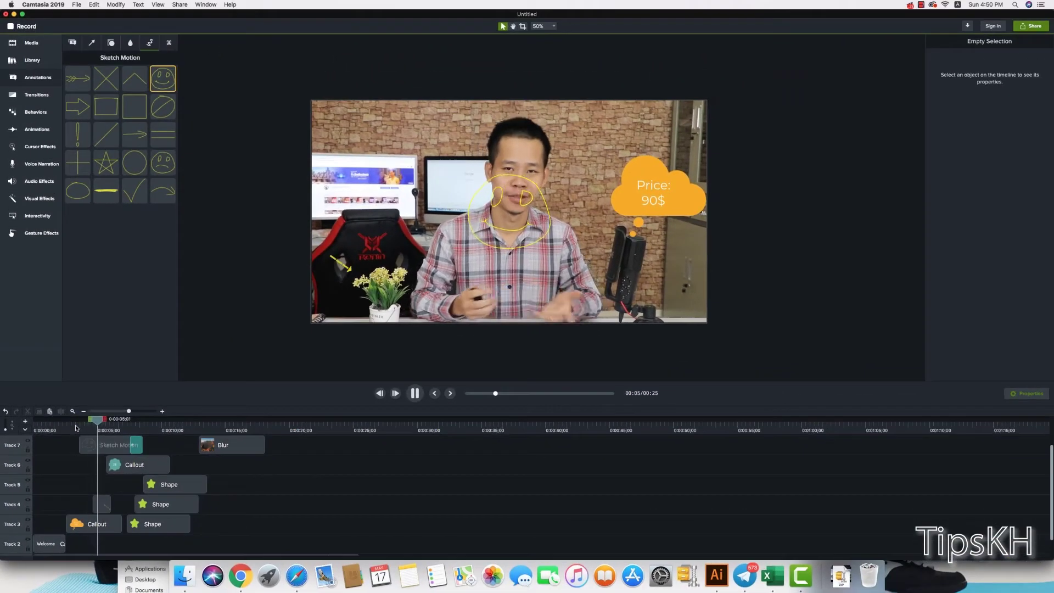
{"action": "key", "text": "space"}
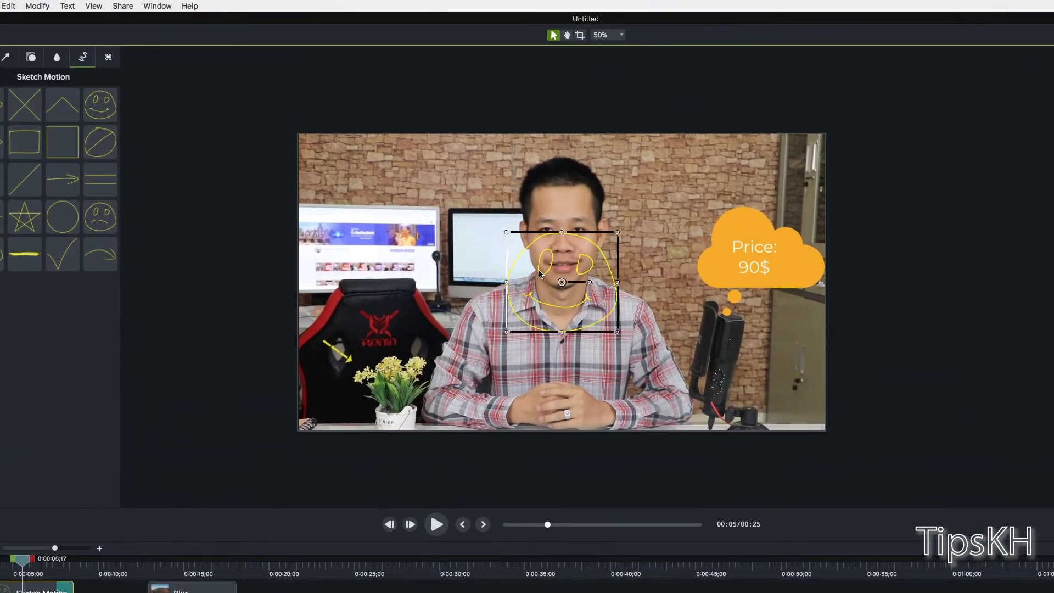
{"action": "left_click_drag", "start_coordinate": [537, 269], "coordinate": [535, 346]}
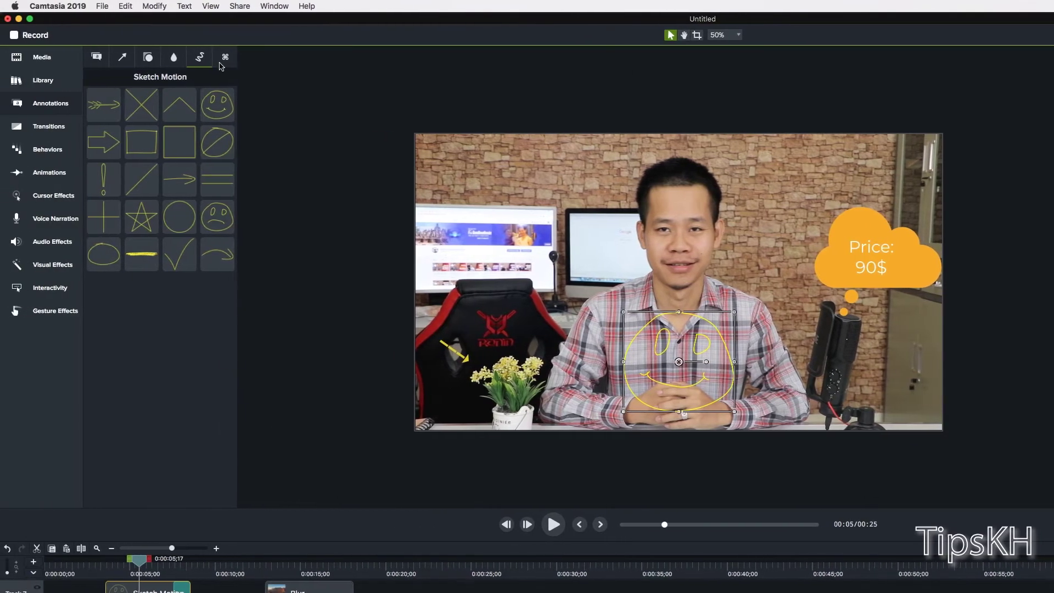
Step: Show the Keystroke Callout styles and scrub from about 4 seconds to review the overlays
{"action": "left_click", "coordinate": [222, 61]}
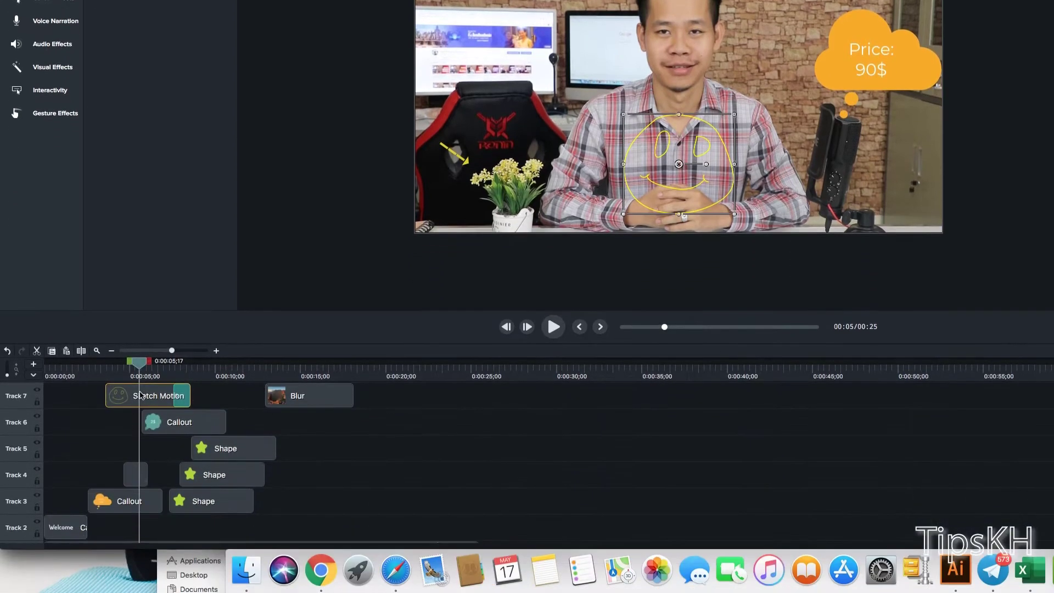
{"action": "left_click", "coordinate": [117, 377]}
{"action": "mouse_move", "coordinate": [117, 377]}
{"action": "left_mouse_down"}
{"action": "mouse_move", "coordinate": [204, 389]}
{"action": "mouse_move", "coordinate": [106, 395]}
{"action": "left_mouse_up"}
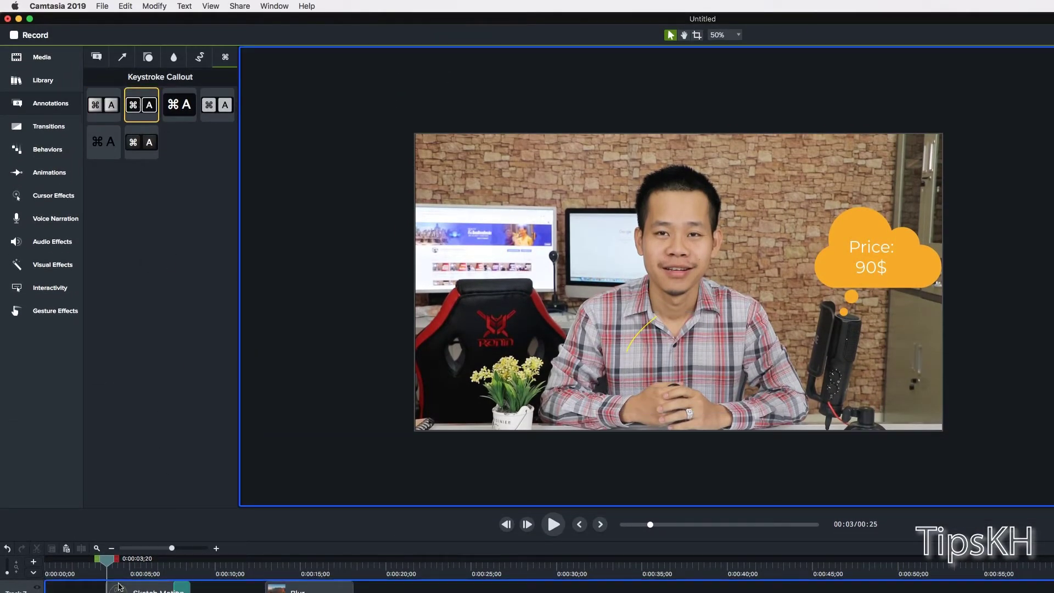
Step: Drop the ⌘A keystroke callout on the video, start it at ~5 s, enlarge it, and place it lower-left
{"action": "left_click_drag", "start_coordinate": [159, 118], "coordinate": [678, 282]}
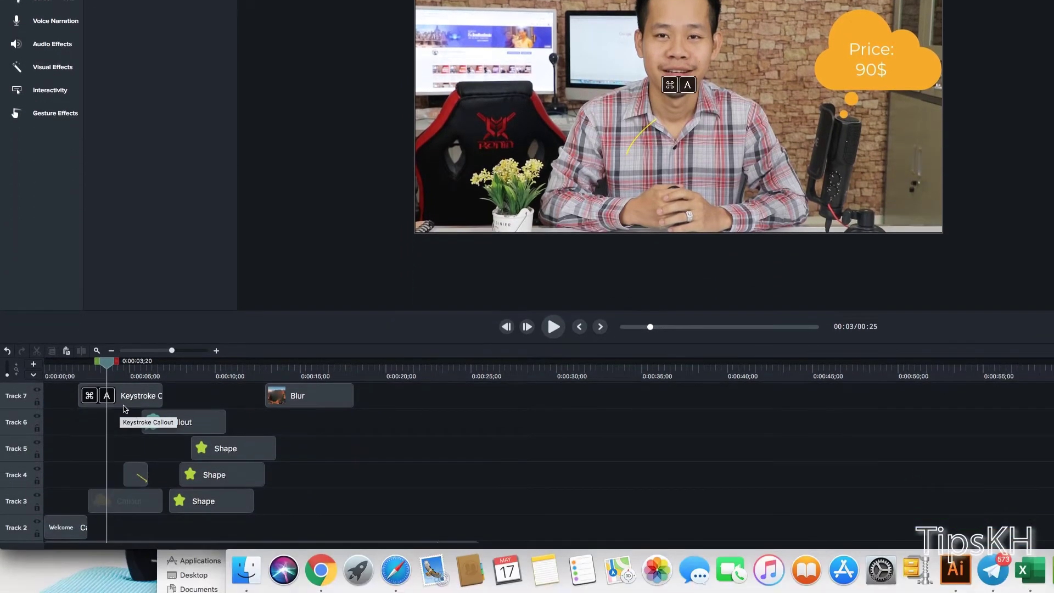
{"action": "left_click", "coordinate": [130, 400]}
{"action": "left_click_drag", "start_coordinate": [131, 400], "coordinate": [194, 398]}
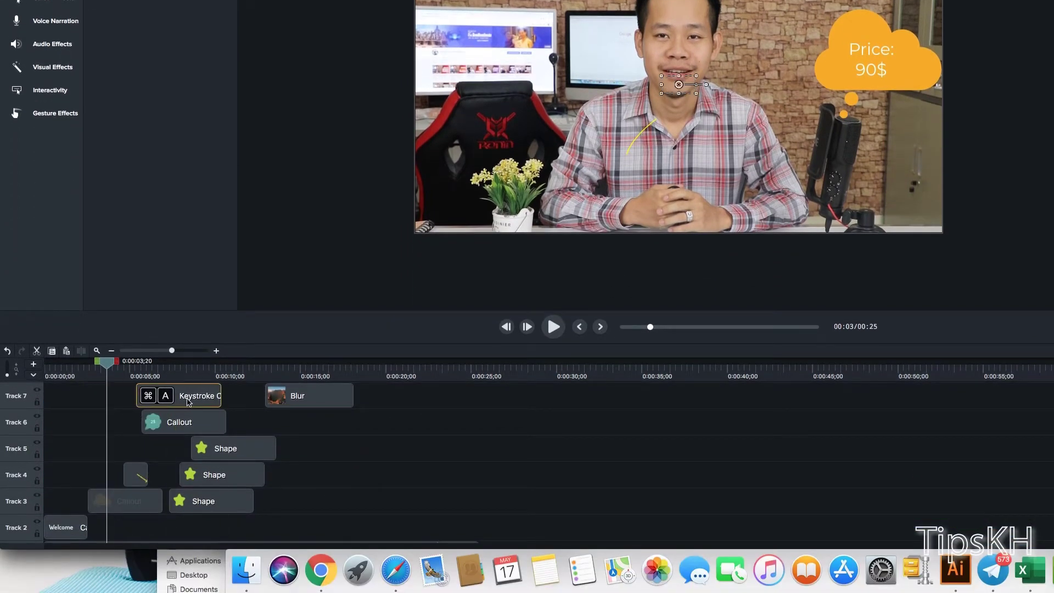
{"action": "left_click", "coordinate": [149, 376]}
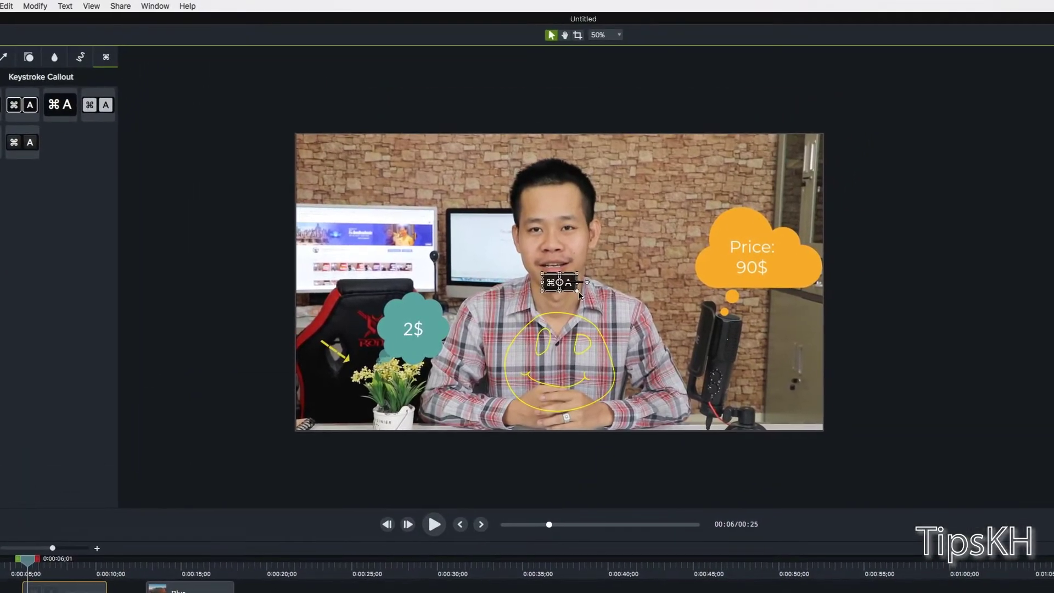
{"action": "left_click_drag", "start_coordinate": [593, 259], "coordinate": [582, 259]}
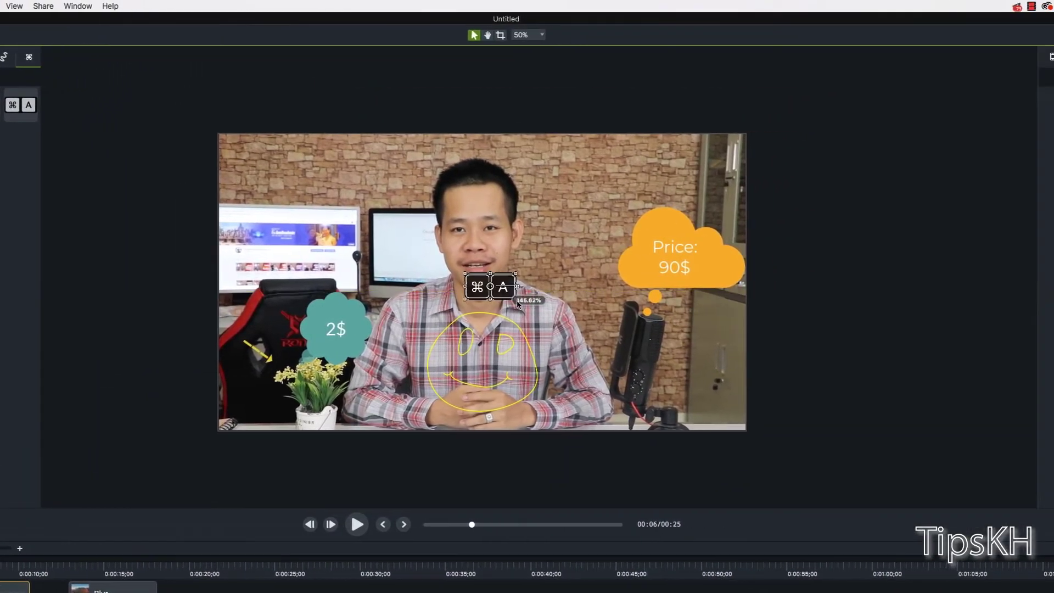
{"action": "left_click_drag", "start_coordinate": [438, 303], "coordinate": [254, 416]}
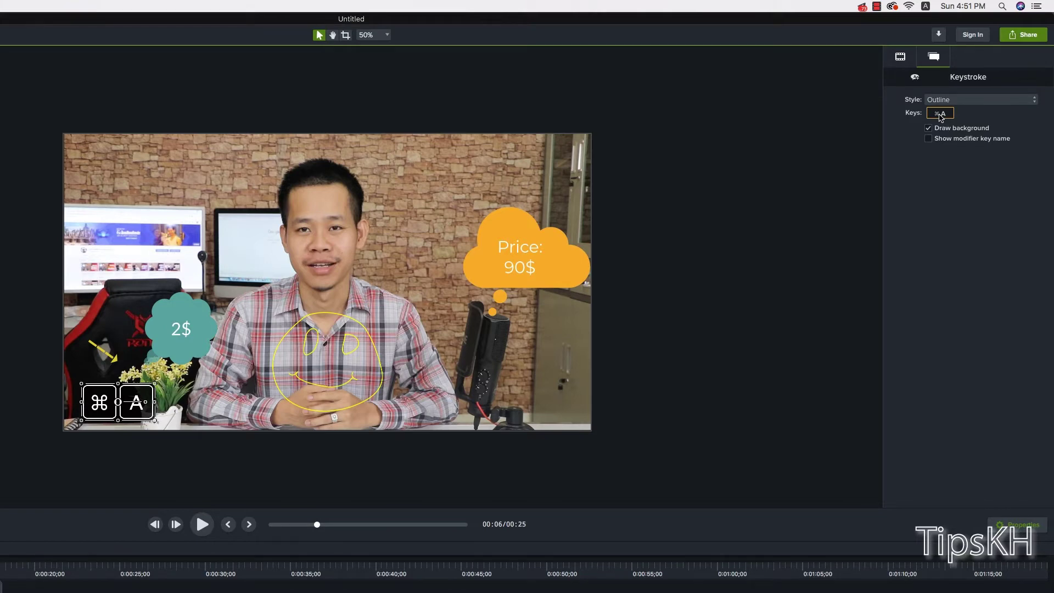
Step: Record ⌘ V as the keystroke callout's keys, replacing ⌘A
{"action": "key", "text": "shift"}
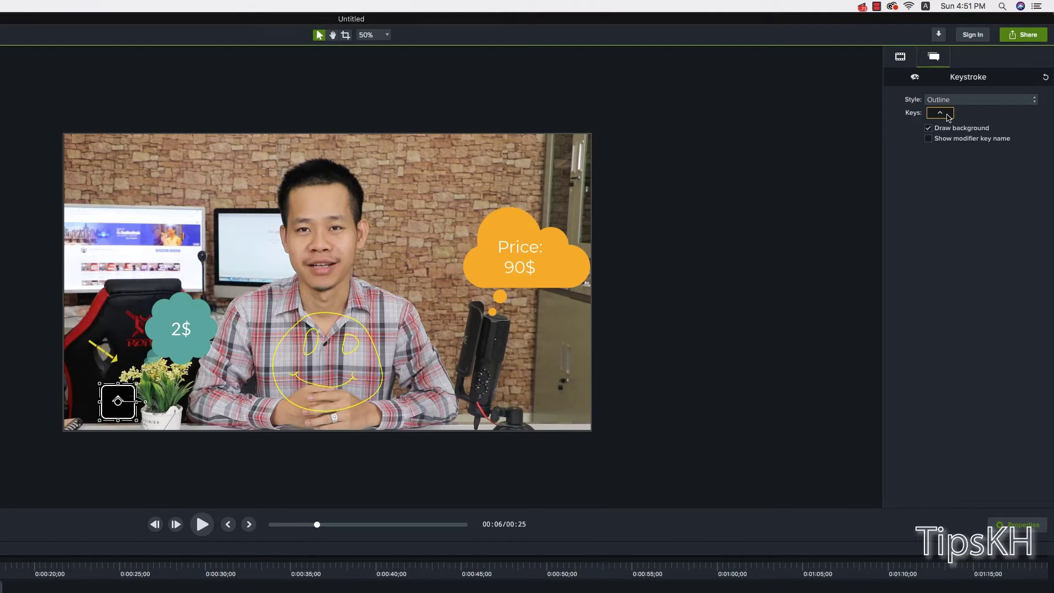
{"action": "key", "text": "super+v"}
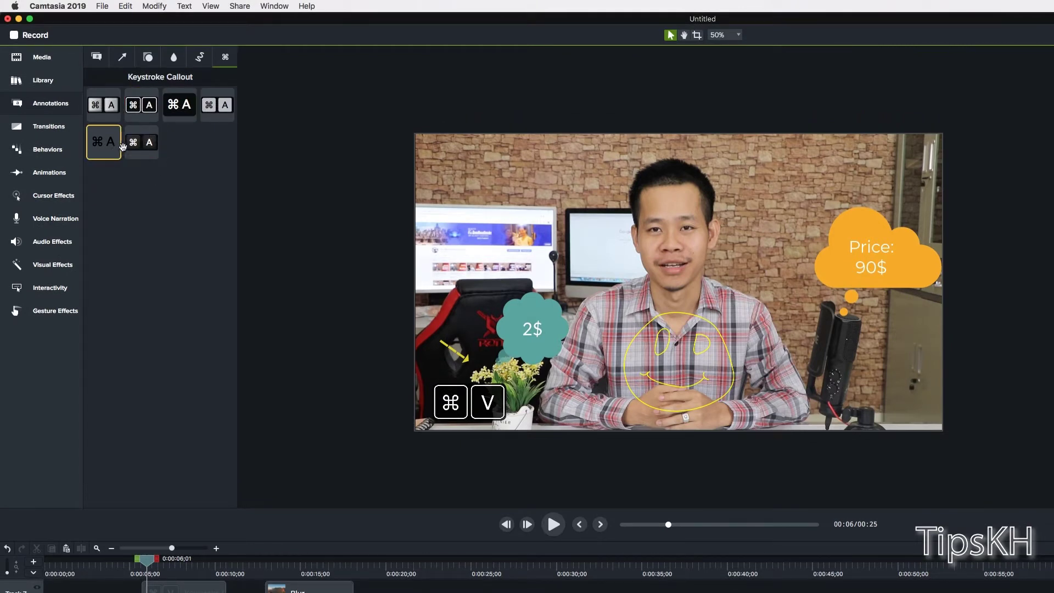
Step: Browse the Sketch Motion, Blur & Highlight, Shape and Arrows & Lines annotations, ending on Callouts
{"action": "left_click", "coordinate": [199, 57]}
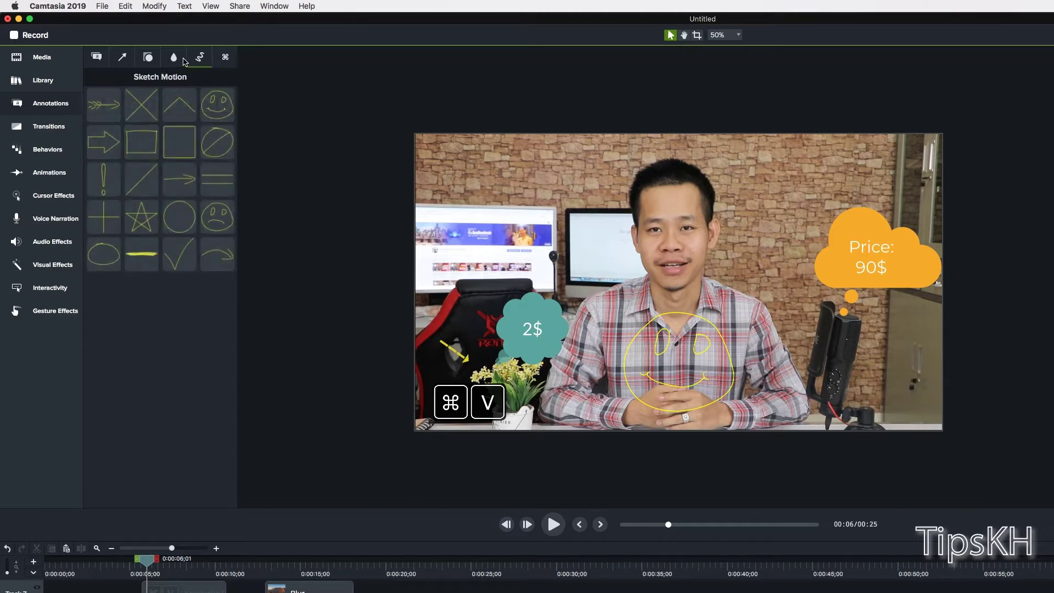
{"action": "left_click", "coordinate": [174, 57]}
{"action": "left_click", "coordinate": [148, 56]}
{"action": "left_click", "coordinate": [122, 56]}
{"action": "left_click", "coordinate": [96, 57]}
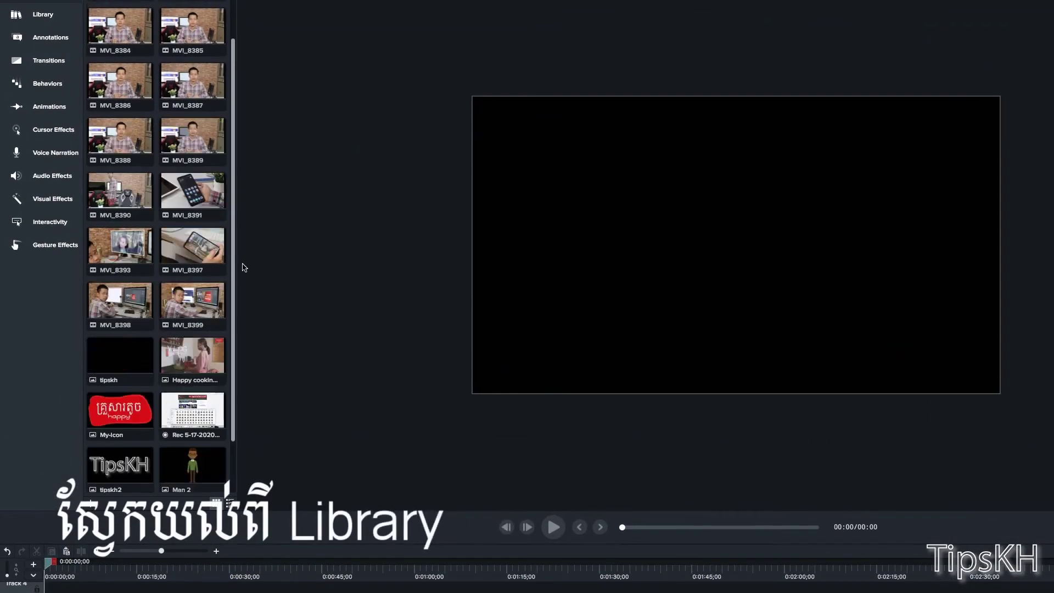
Step: Switch from Callouts to the Library and collapse Intros so all six asset folders are listed
{"action": "left_click", "coordinate": [66, 99]}
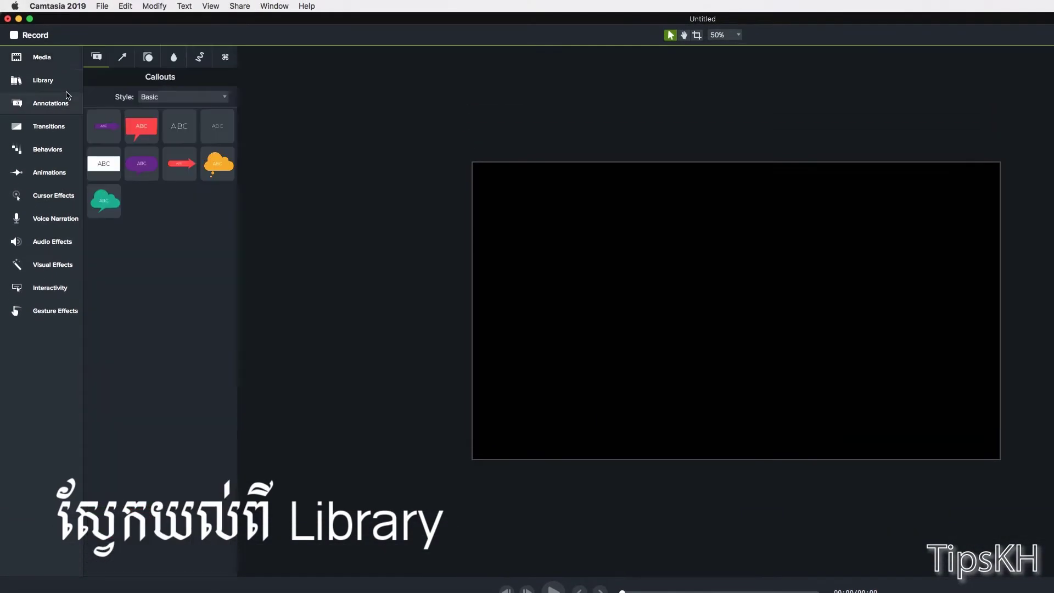
{"action": "left_click", "coordinate": [62, 81]}
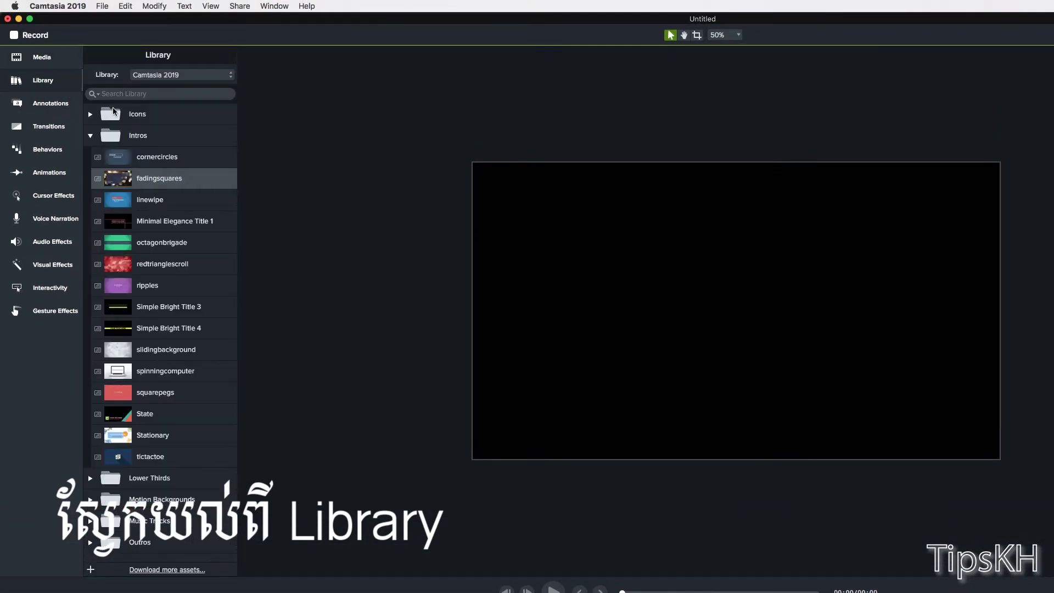
{"action": "left_click", "coordinate": [91, 134]}
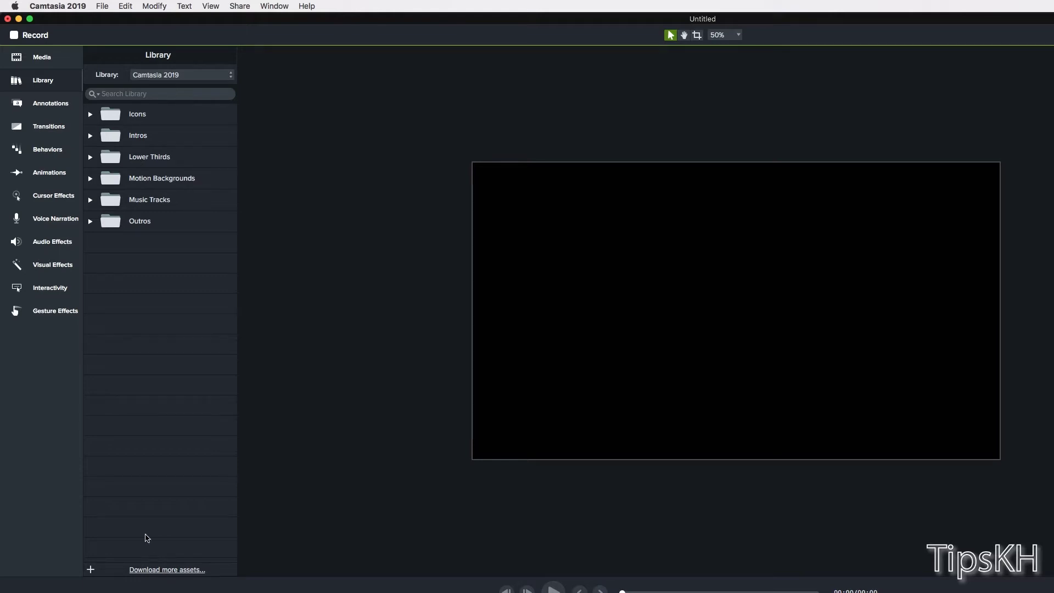
Step: Add the MVI_8383 clip to the timeline and expand the Library's Icons folder
{"action": "left_click", "coordinate": [42, 57]}
{"action": "mouse_move", "coordinate": [192, 87]}
{"action": "left_mouse_down"}
{"action": "mouse_move", "coordinate": [159, 444]}
{"action": "mouse_move", "coordinate": [100, 528]}
{"action": "left_mouse_up"}
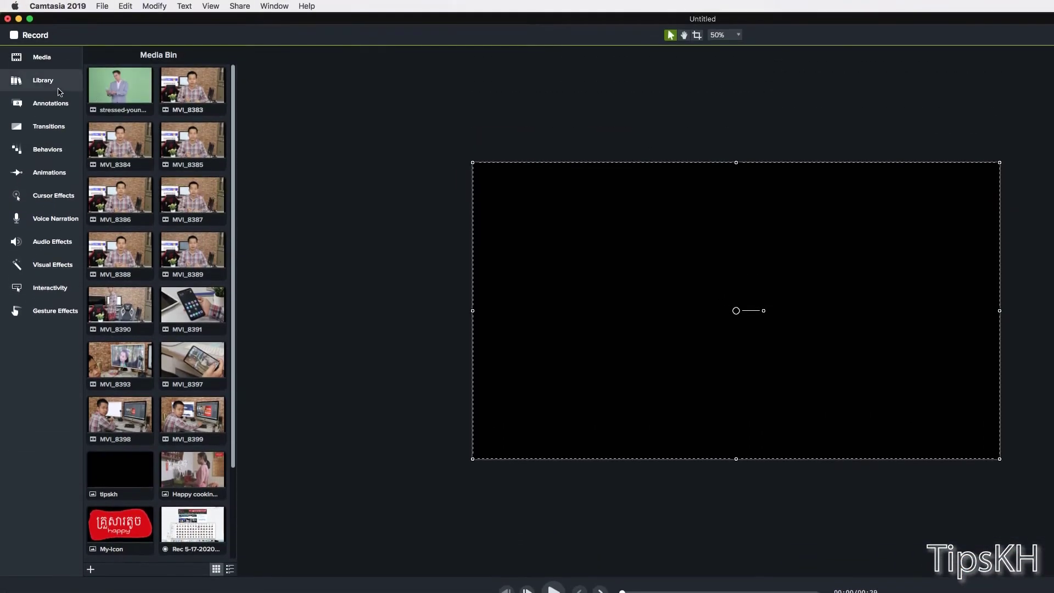
{"action": "left_click", "coordinate": [59, 82]}
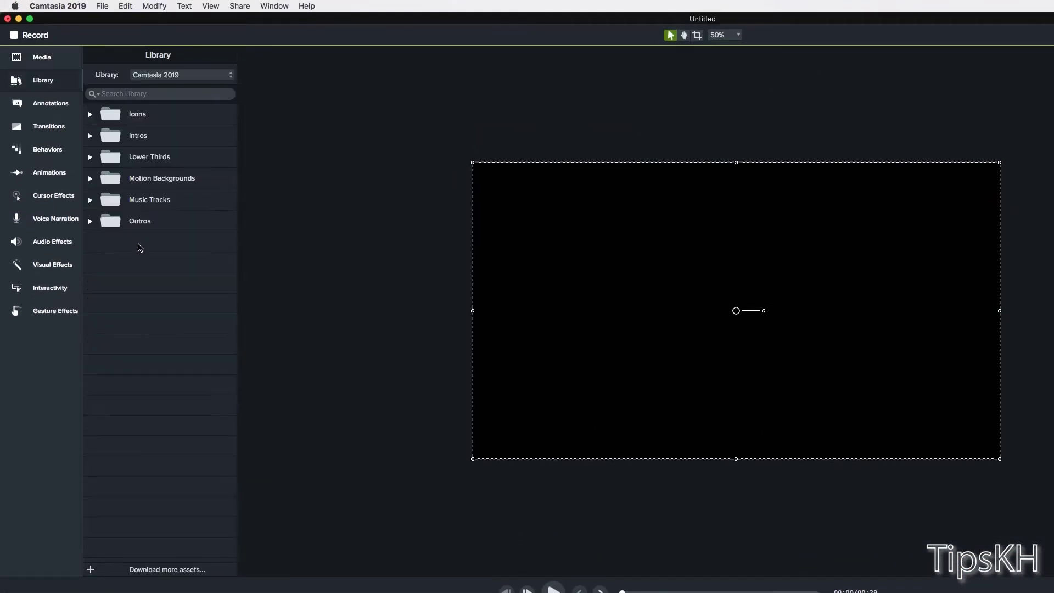
{"action": "left_click", "coordinate": [105, 121]}
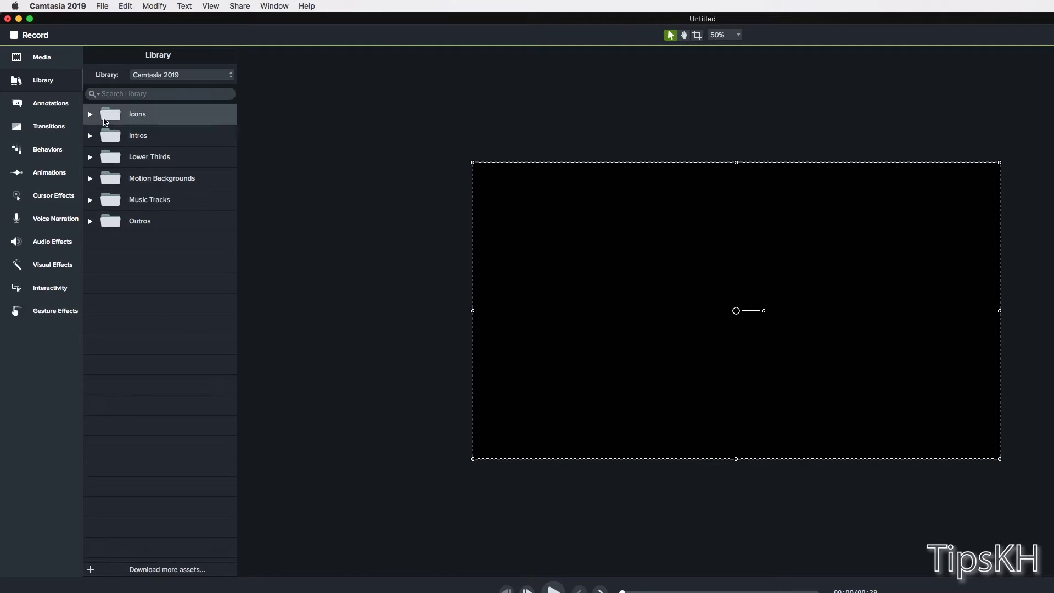
{"action": "left_click", "coordinate": [90, 115]}
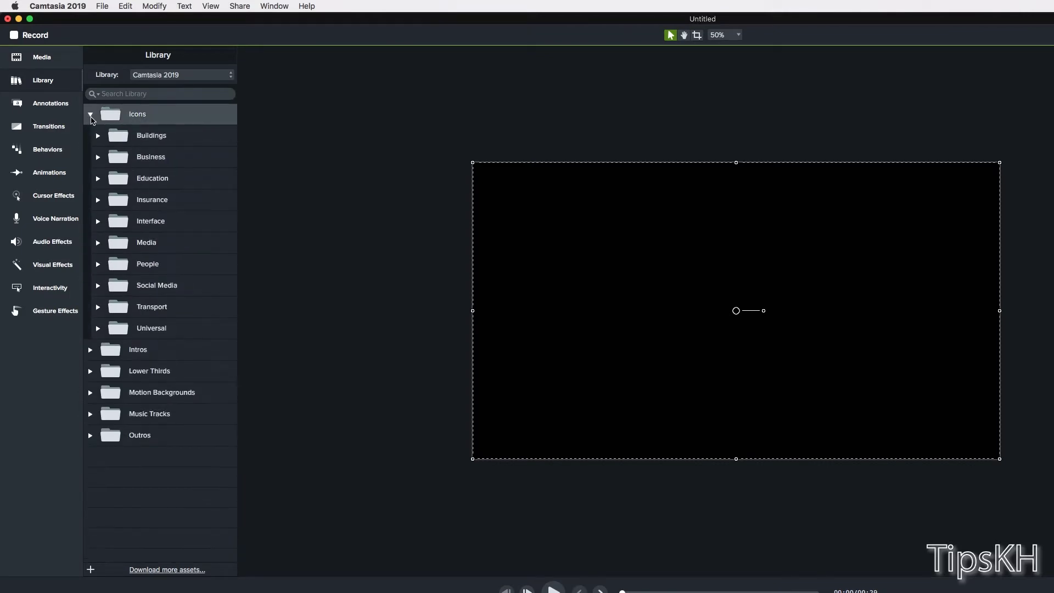
Step: Browse the Buildings, Social Media, People, Media and Interface icon folders, ending on Insurance
{"action": "left_click", "coordinate": [112, 138]}
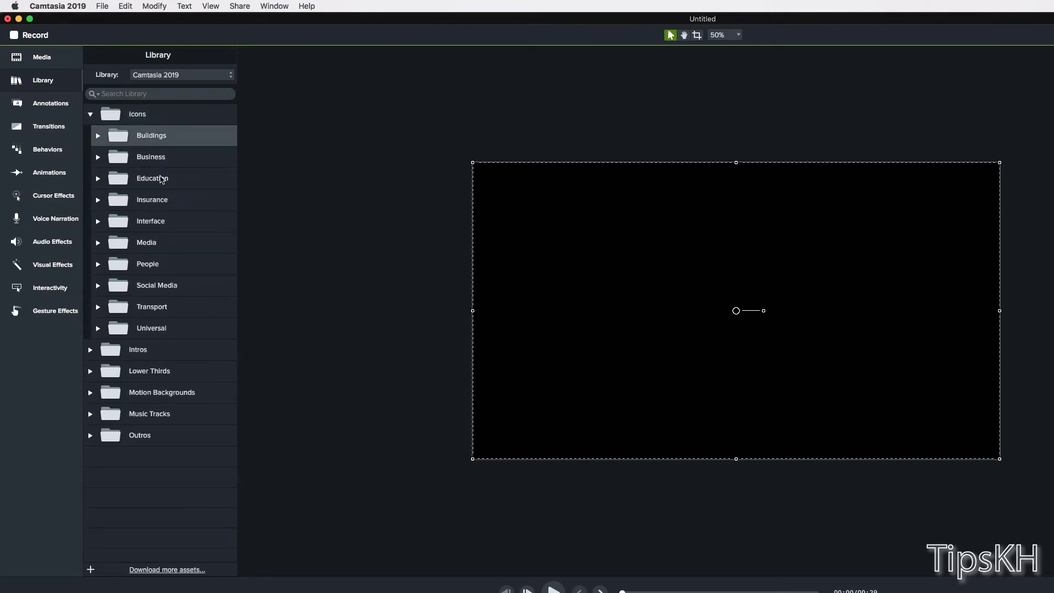
{"action": "left_click", "coordinate": [159, 289]}
{"action": "left_click", "coordinate": [98, 286]}
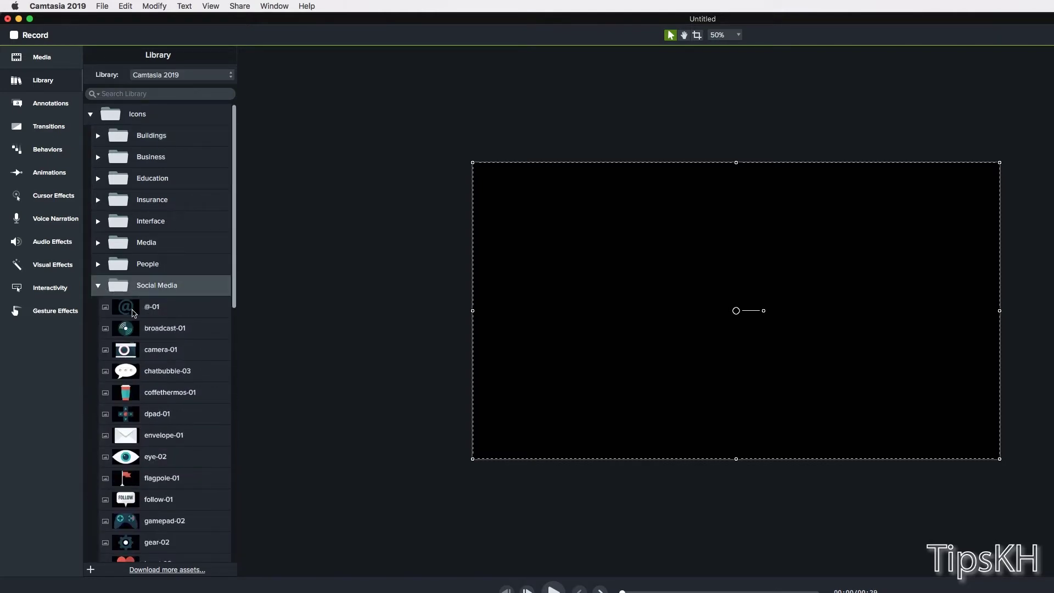
{"action": "left_click", "coordinate": [99, 286]}
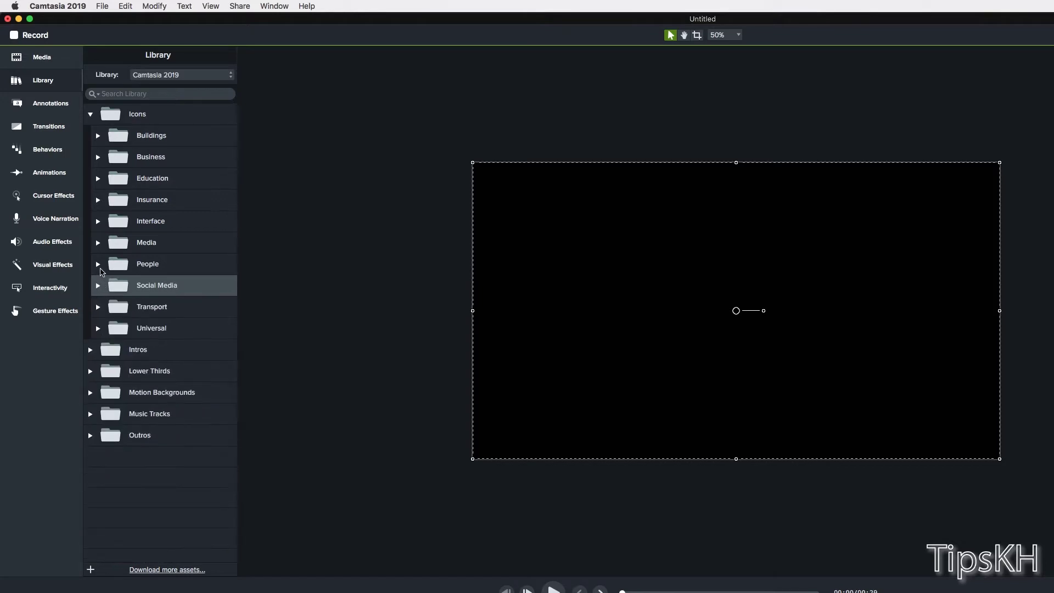
{"action": "left_click", "coordinate": [98, 264]}
{"action": "left_click", "coordinate": [104, 269]}
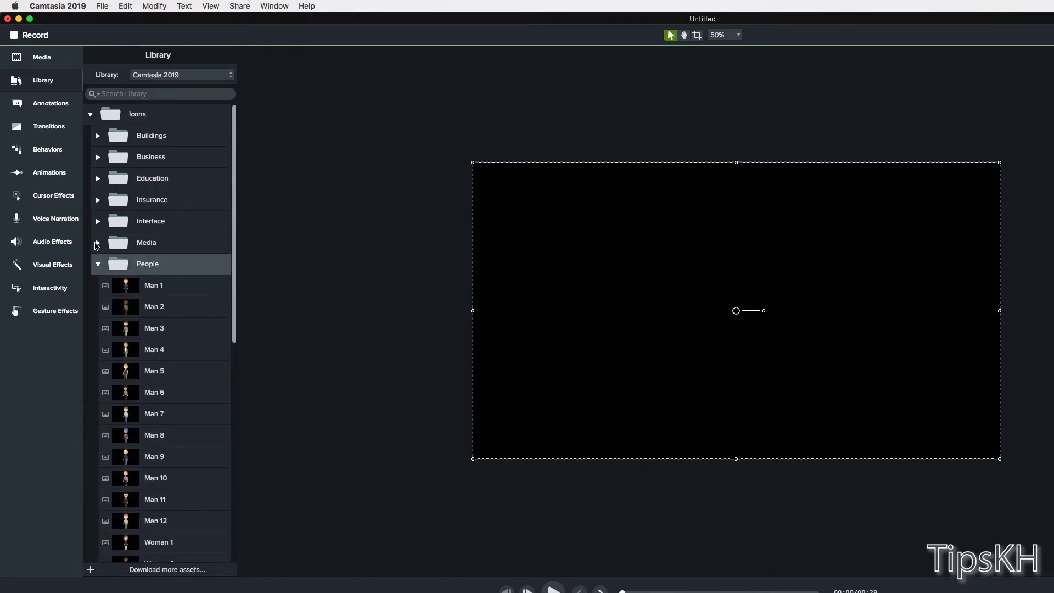
{"action": "left_click", "coordinate": [98, 242]}
{"action": "left_click", "coordinate": [98, 243]}
{"action": "left_click", "coordinate": [98, 222]}
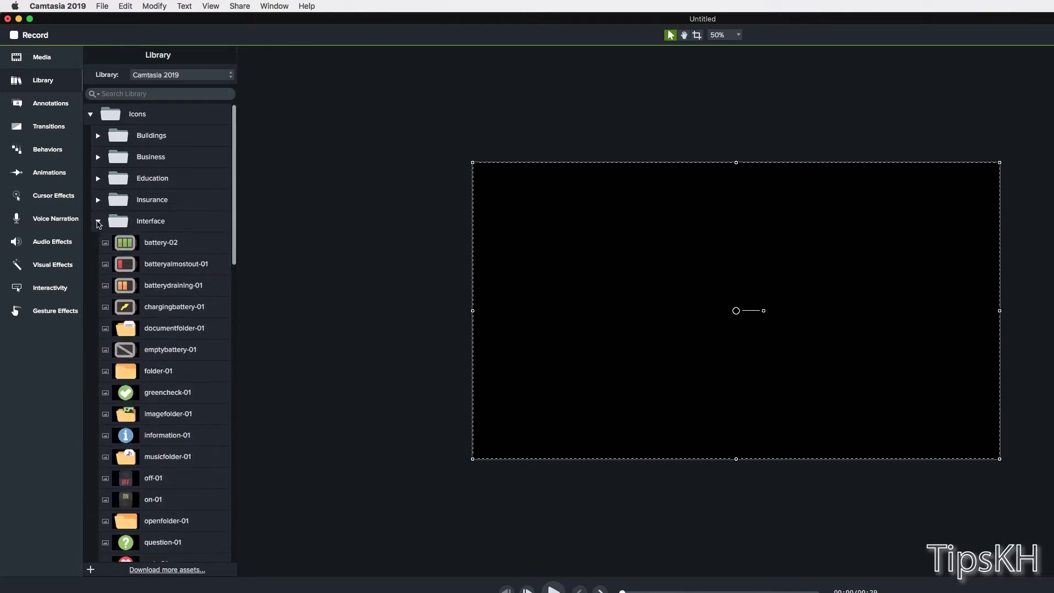
{"action": "left_click", "coordinate": [98, 221]}
{"action": "left_click", "coordinate": [98, 199]}
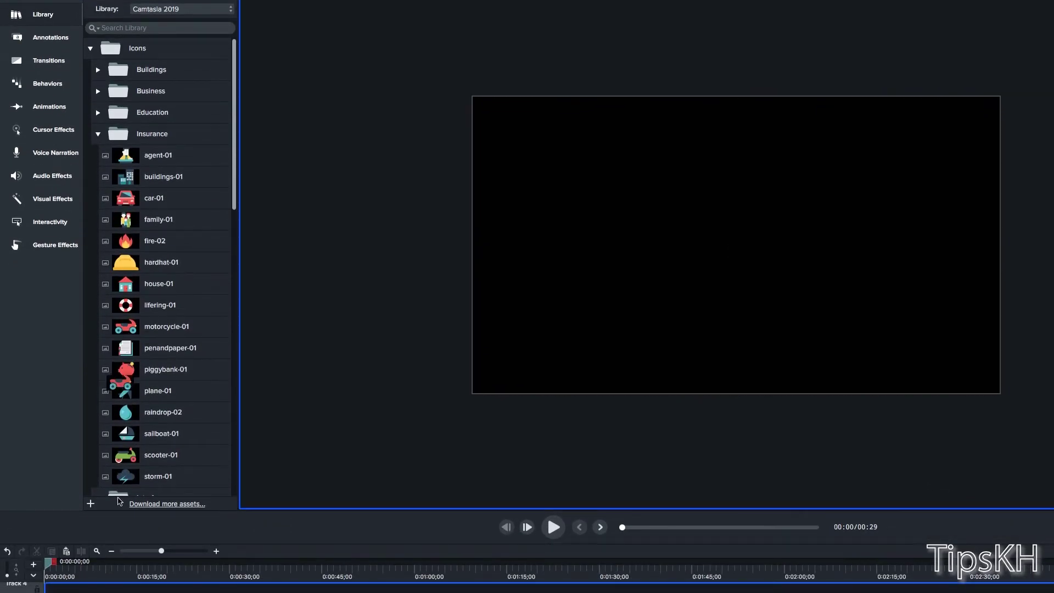
Step: Put motorcycle-01 on Track 2, shrink it to half size on the desk, and play to check
{"action": "mouse_move", "coordinate": [123, 328]}
{"action": "left_mouse_down"}
{"action": "mouse_move", "coordinate": [146, 503]}
{"action": "mouse_move", "coordinate": [120, 504]}
{"action": "left_mouse_up"}
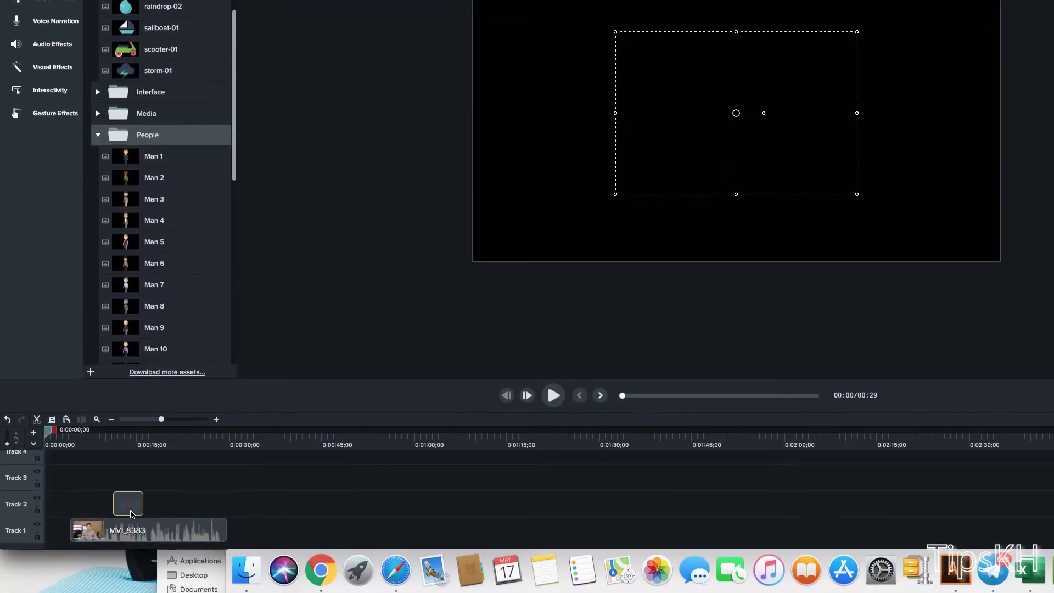
{"action": "left_click", "coordinate": [106, 447]}
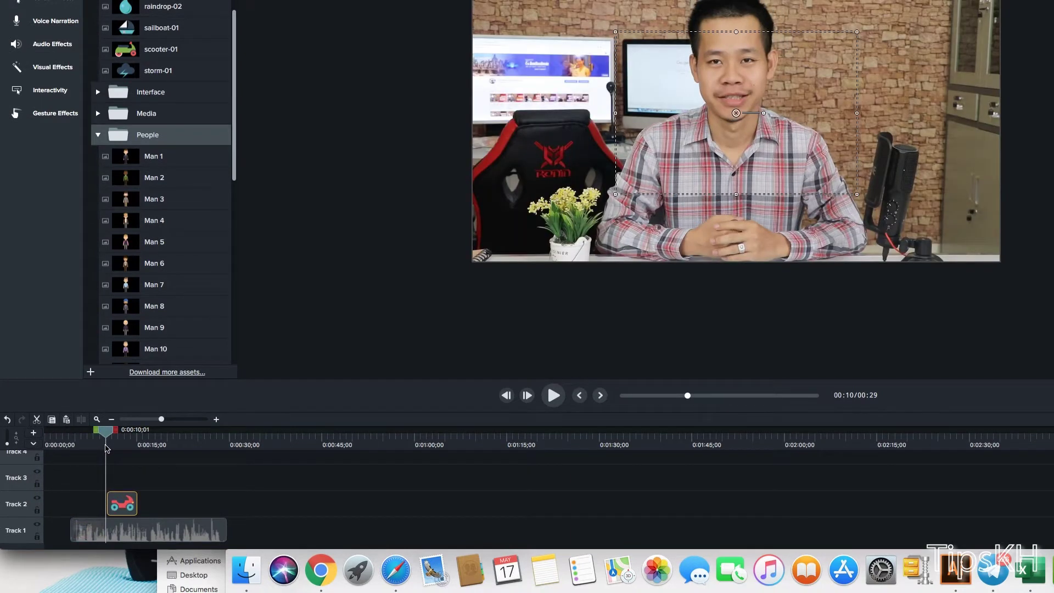
{"action": "left_click_drag", "start_coordinate": [106, 447], "coordinate": [129, 452]}
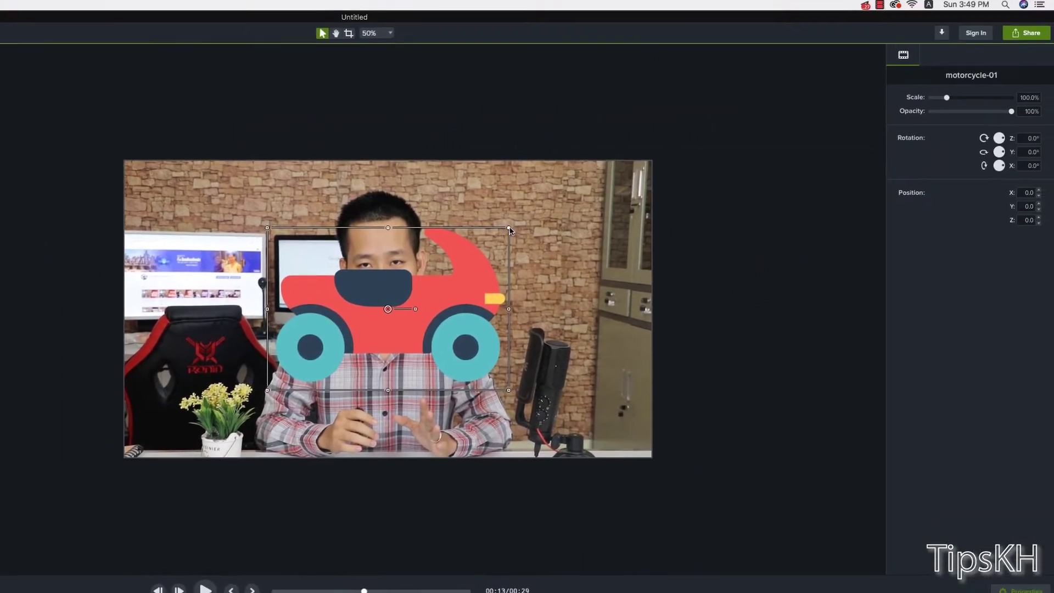
{"action": "left_click_drag", "start_coordinate": [503, 232], "coordinate": [413, 294]}
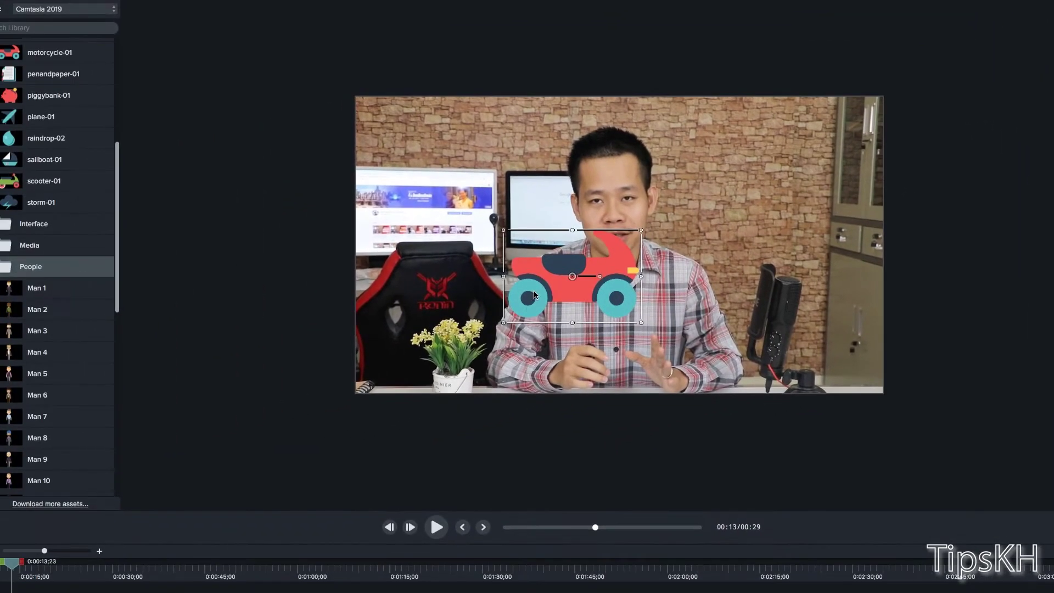
{"action": "mouse_move", "coordinate": [534, 294]}
{"action": "left_mouse_down"}
{"action": "mouse_move", "coordinate": [551, 364]}
{"action": "mouse_move", "coordinate": [555, 357]}
{"action": "left_mouse_up"}
{"action": "mouse_move", "coordinate": [656, 300]}
{"action": "left_mouse_down"}
{"action": "mouse_move", "coordinate": [537, 312]}
{"action": "mouse_move", "coordinate": [342, 284]}
{"action": "left_mouse_up"}
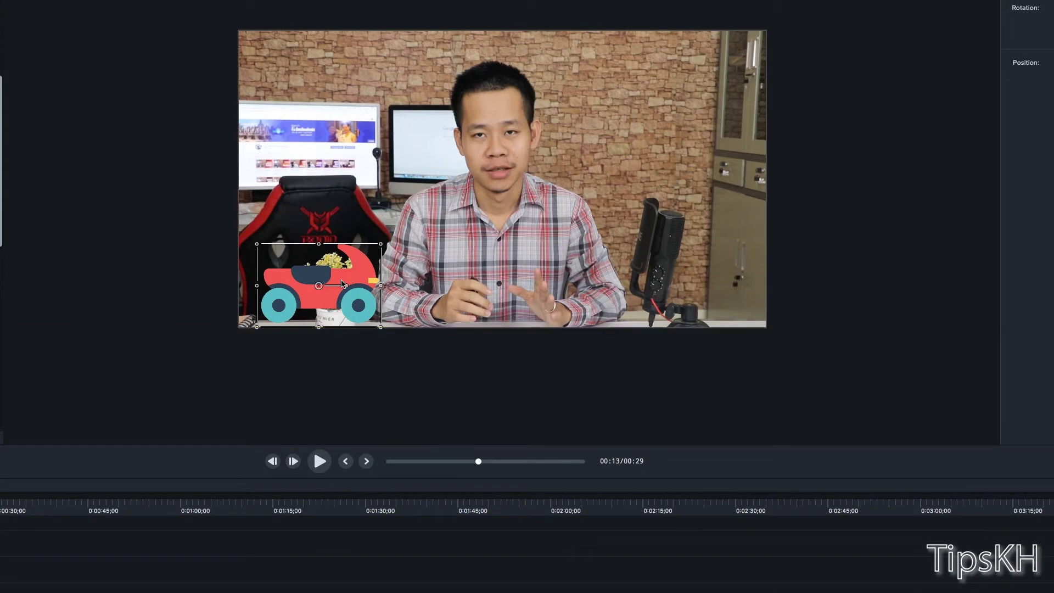
{"action": "key", "text": "space"}
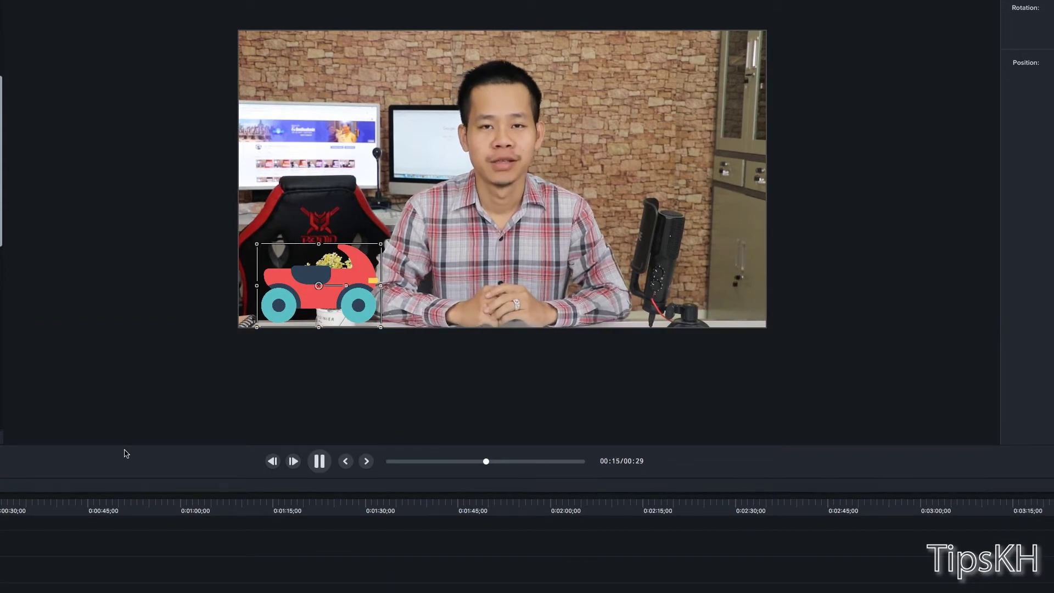
{"action": "key", "text": "space"}
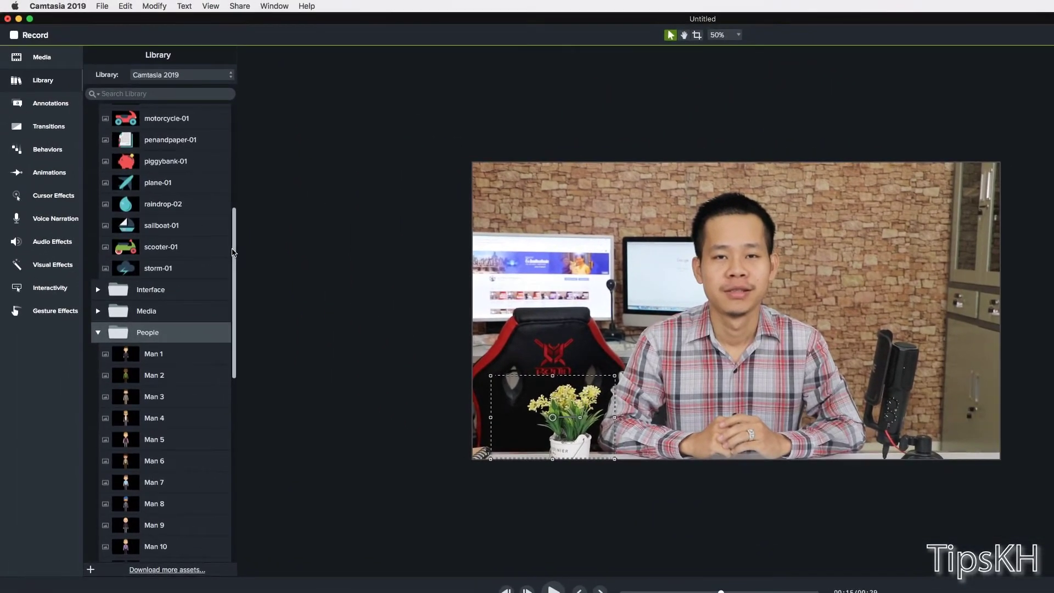
Step: Expand the Intros folder and shift the video and motorcycle clips later on the timeline
{"action": "left_click_drag", "start_coordinate": [236, 231], "coordinate": [238, 130]}
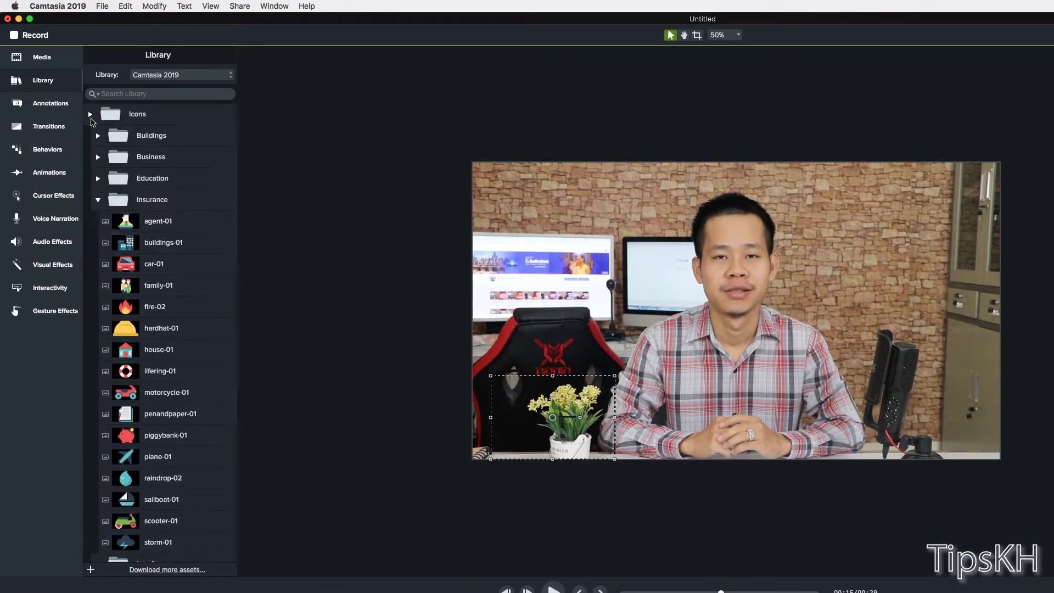
{"action": "left_click", "coordinate": [90, 114]}
{"action": "left_click", "coordinate": [90, 136]}
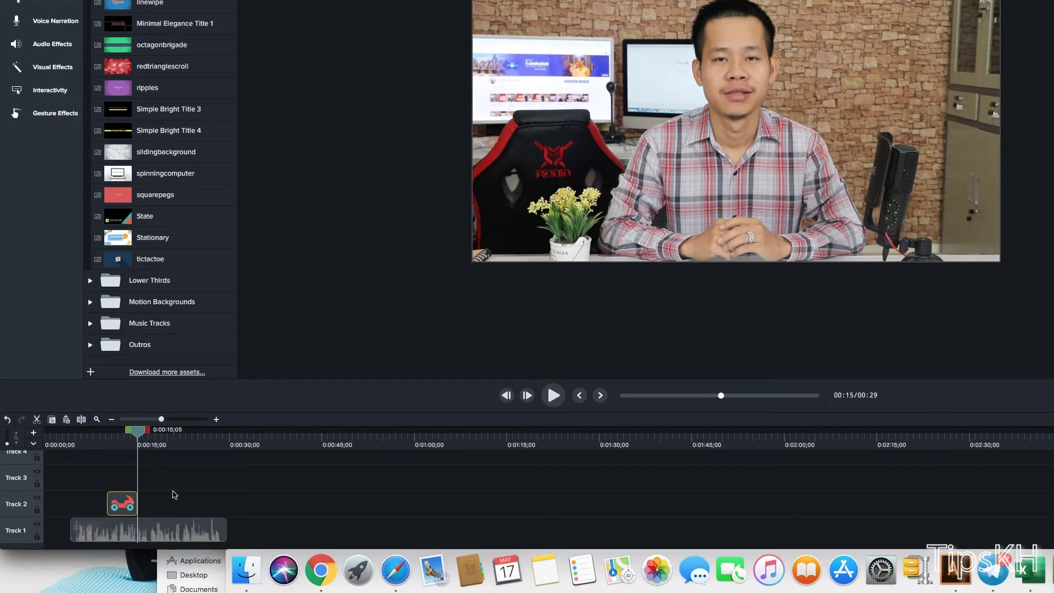
{"action": "left_click", "coordinate": [109, 527]}
{"action": "left_click_drag", "start_coordinate": [110, 527], "coordinate": [242, 527]}
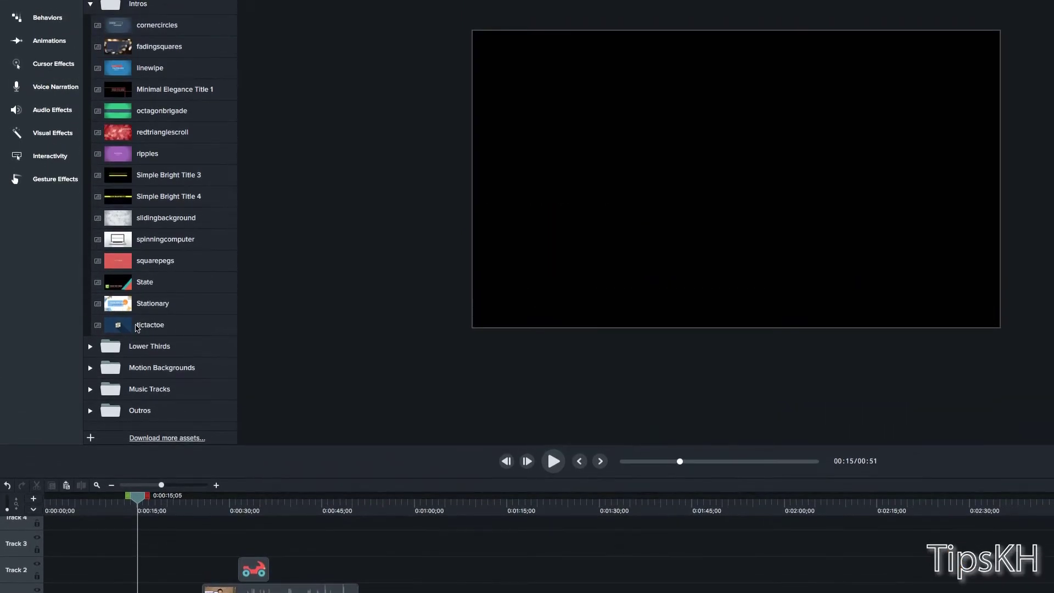
Step: Try the Stationary intro at the start of Track 2, preview it, then delete it
{"action": "left_click_drag", "start_coordinate": [137, 328], "coordinate": [96, 479]}
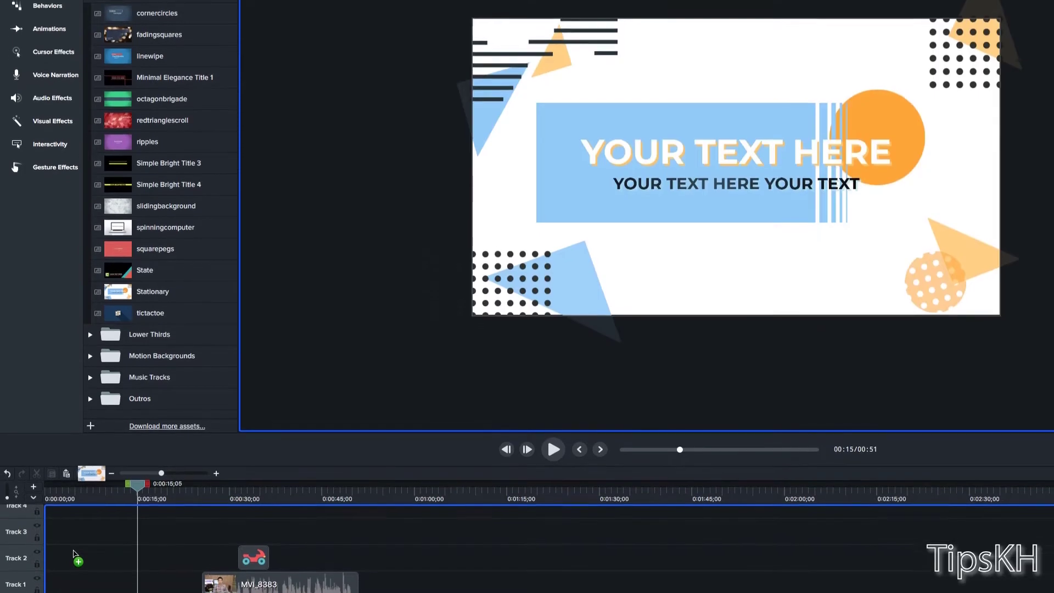
{"action": "left_click_drag", "start_coordinate": [76, 564], "coordinate": [77, 557]}
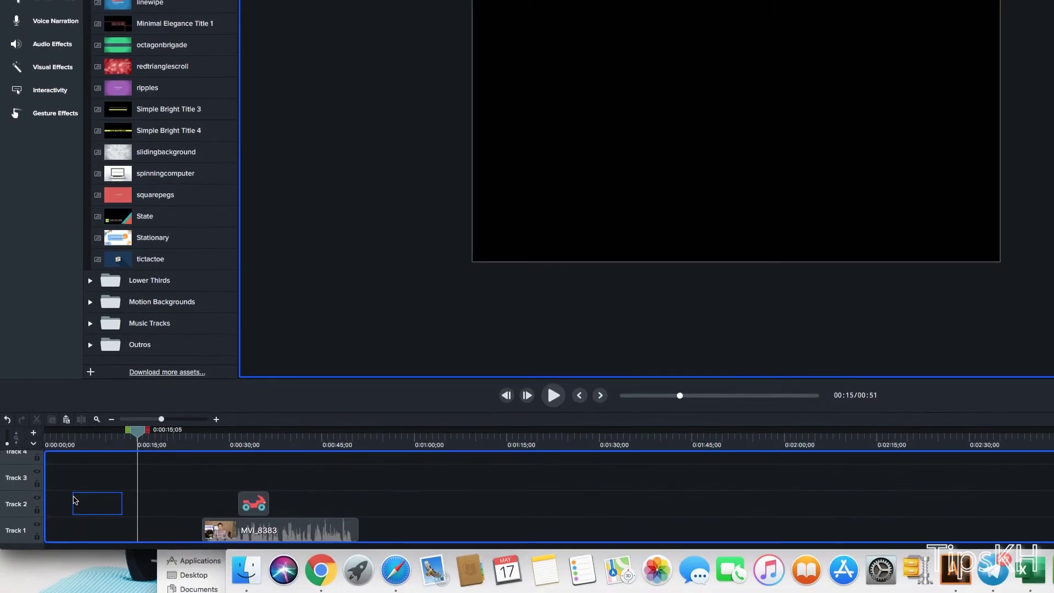
{"action": "left_click", "coordinate": [74, 512]}
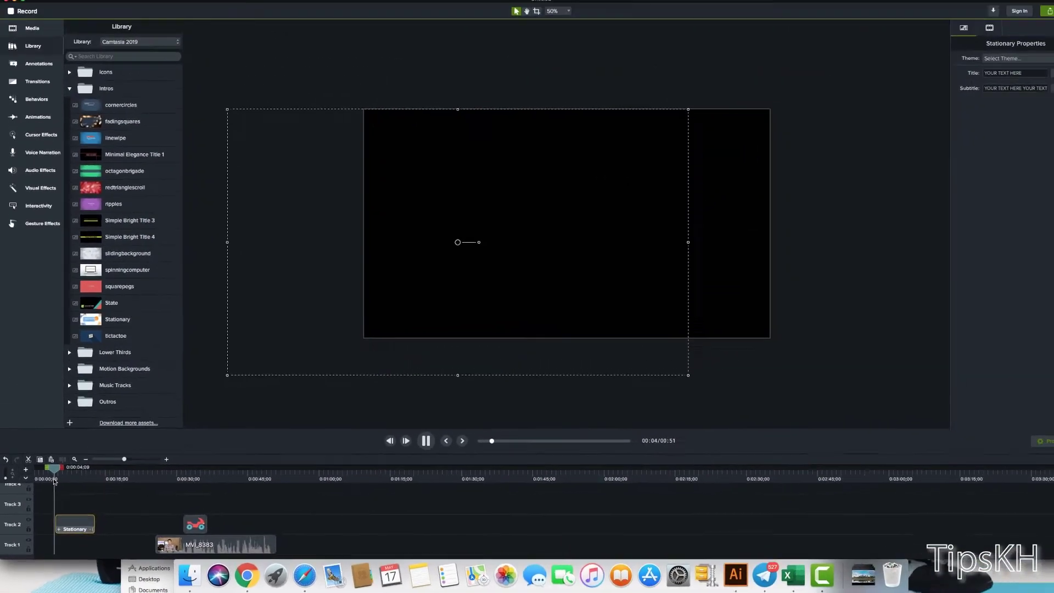
{"action": "key", "text": "space"}
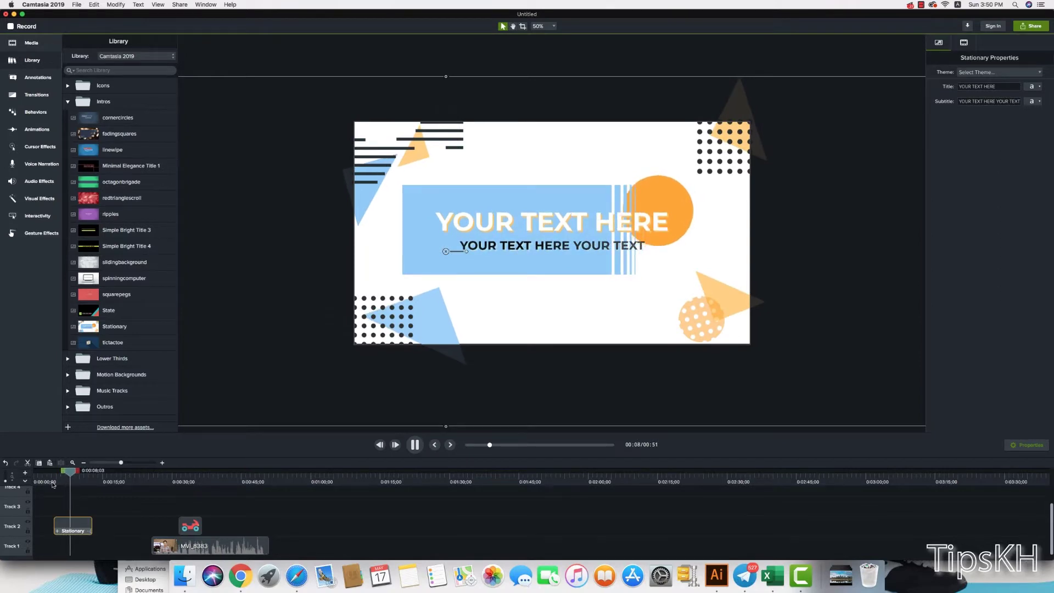
{"action": "key", "text": "space"}
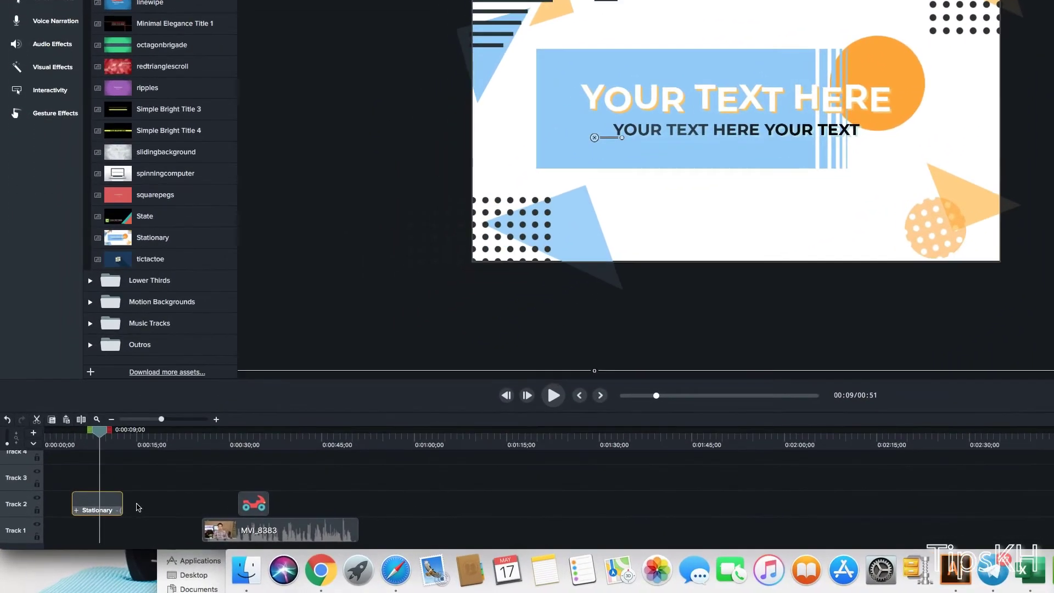
{"action": "key", "text": "Delete"}
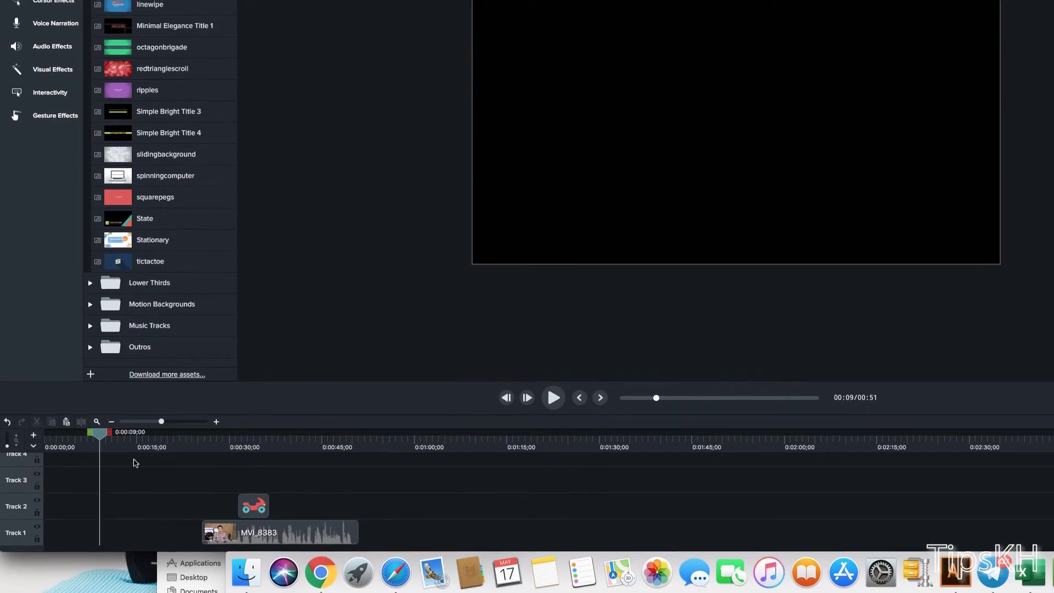
Step: Add the tictactoe intro, preview it from about 3 seconds, and set it at Track 1's start
{"action": "left_click_drag", "start_coordinate": [118, 261], "coordinate": [75, 503]}
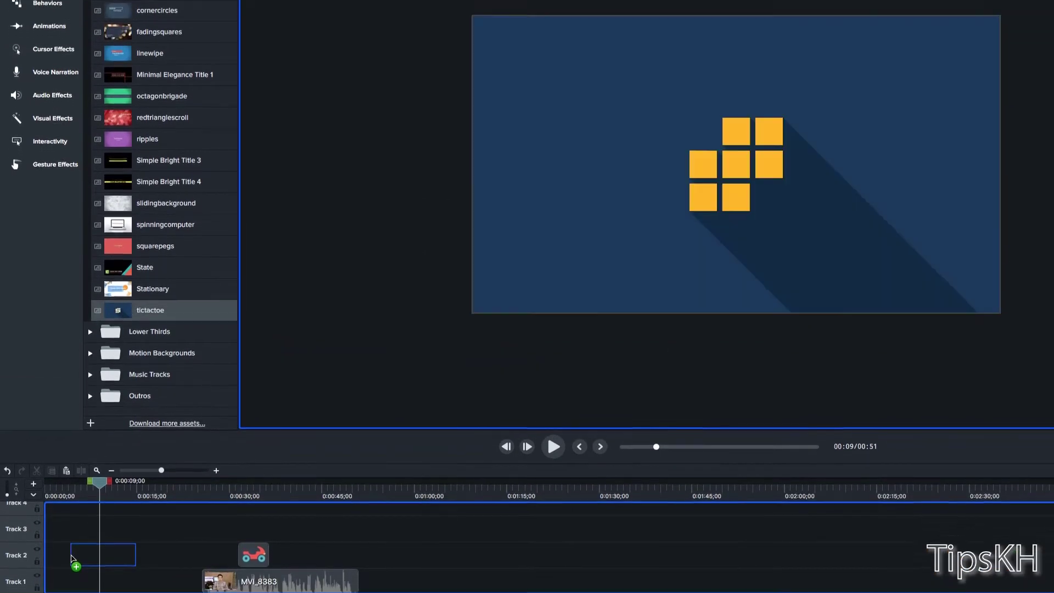
{"action": "left_click_drag", "start_coordinate": [76, 566], "coordinate": [75, 568]}
{"action": "left_click", "coordinate": [68, 446]}
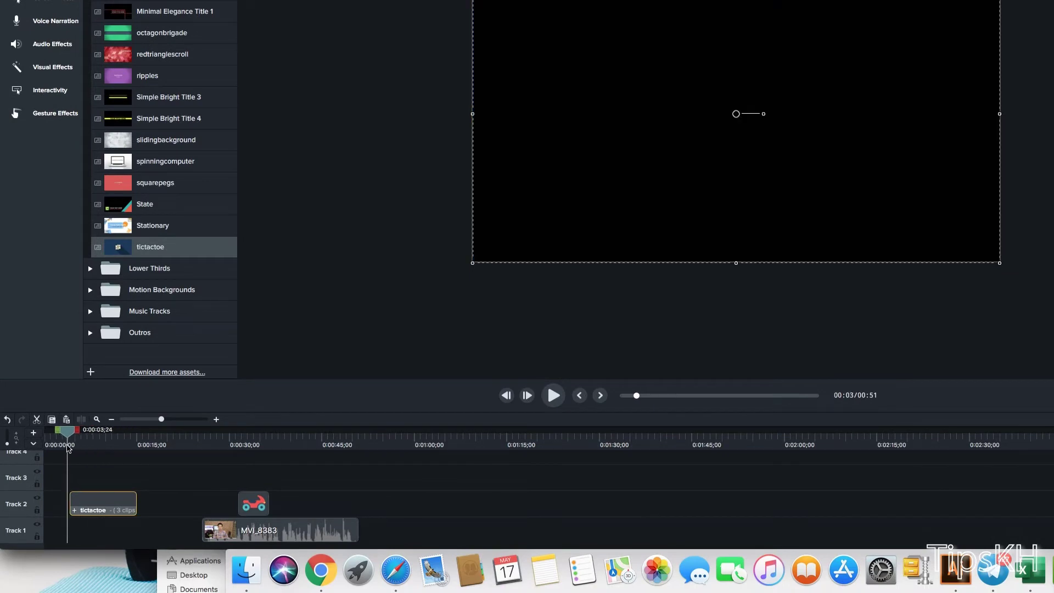
{"action": "key", "text": "space"}
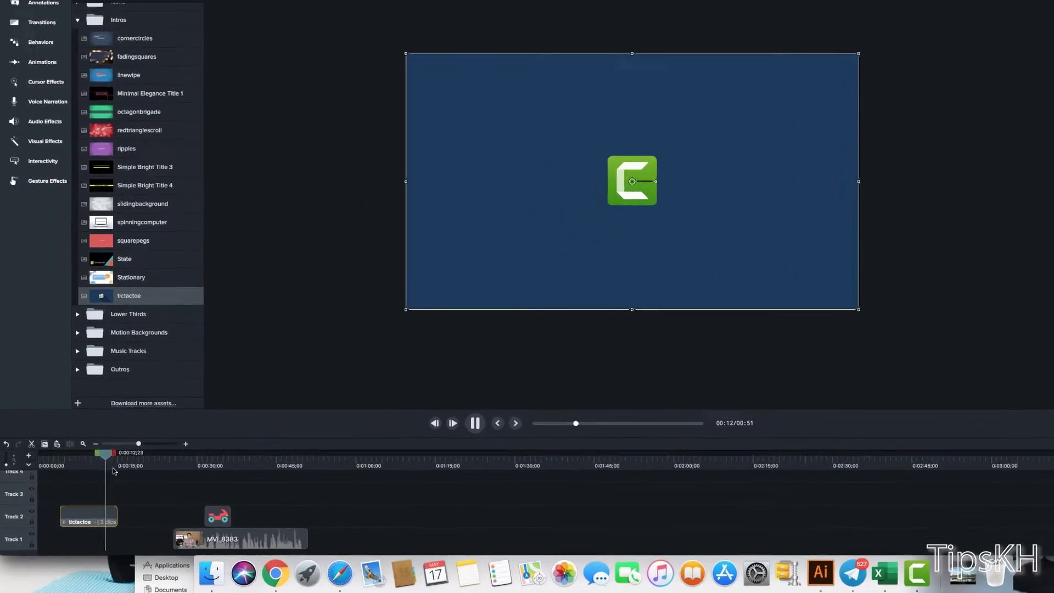
{"action": "key", "text": "space"}
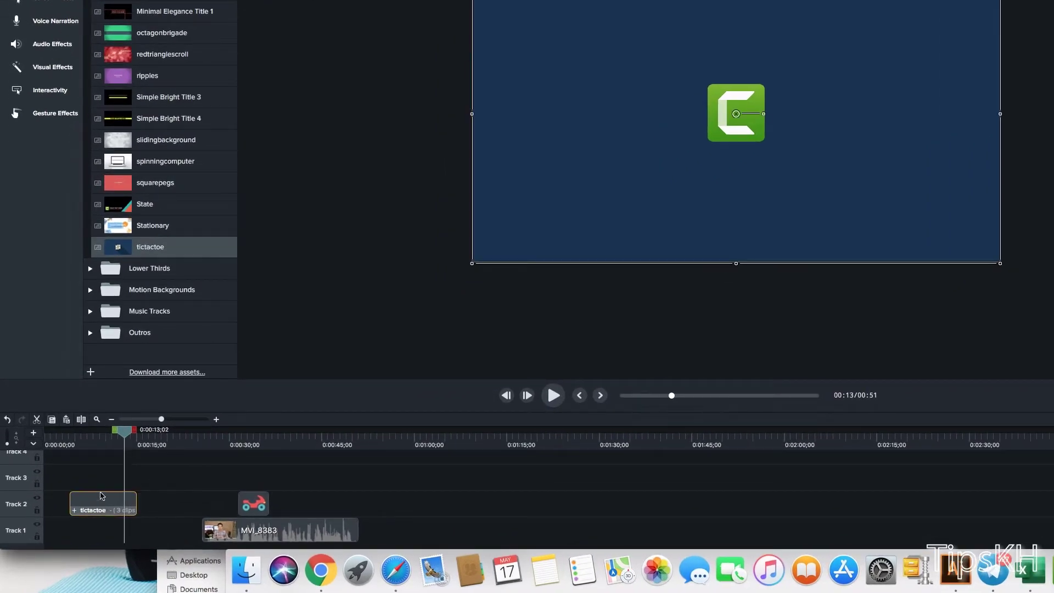
{"action": "key", "text": "super+z"}
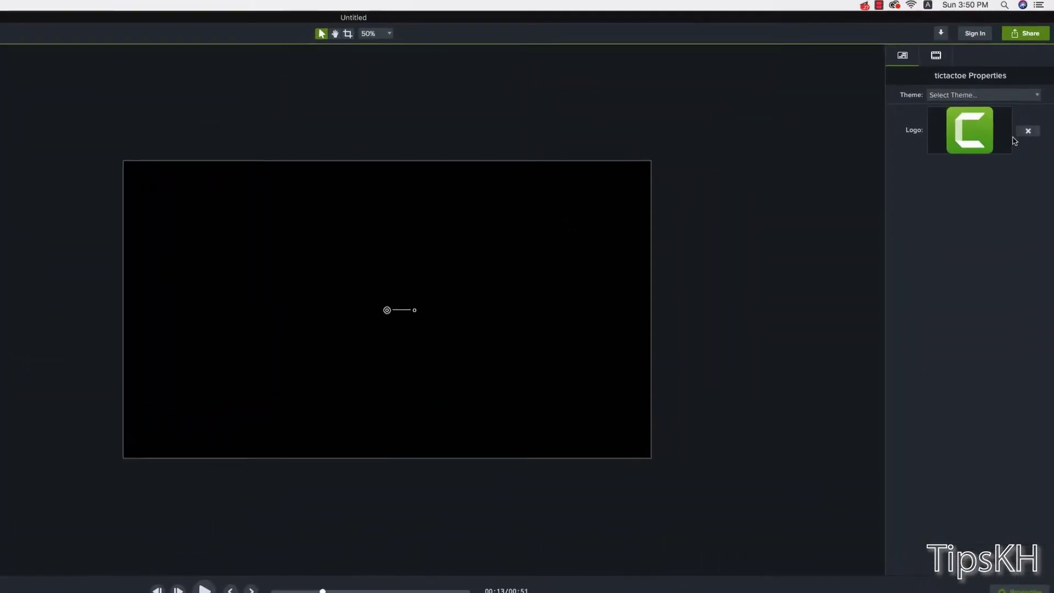
Step: Clear the intro's Camtasia logo and import tipskh.png from Documents as the new logo
{"action": "left_click", "coordinate": [1017, 139]}
{"action": "left_click", "coordinate": [974, 136]}
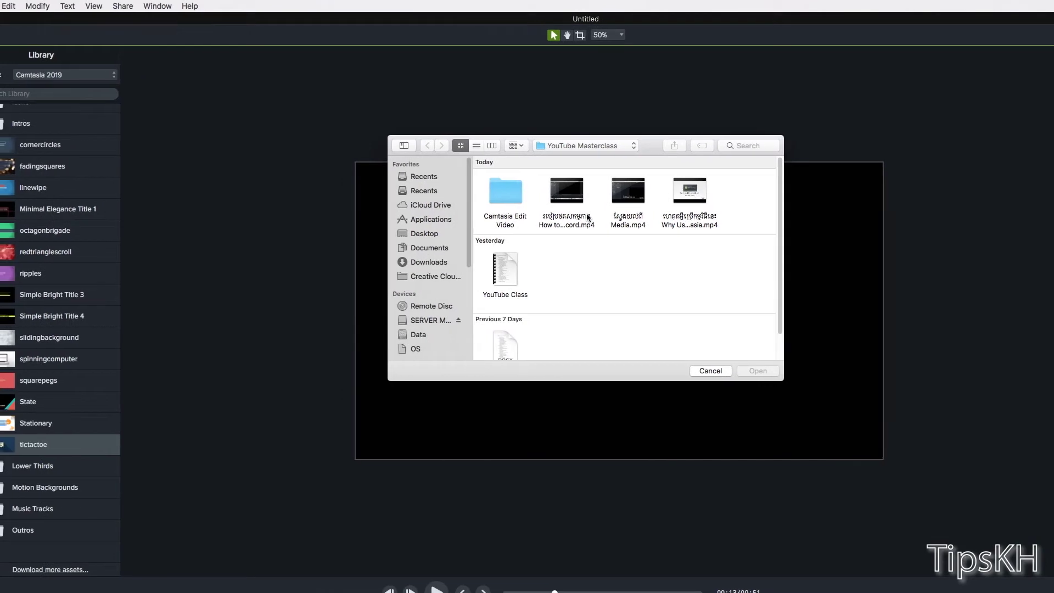
{"action": "left_click", "coordinate": [425, 233]}
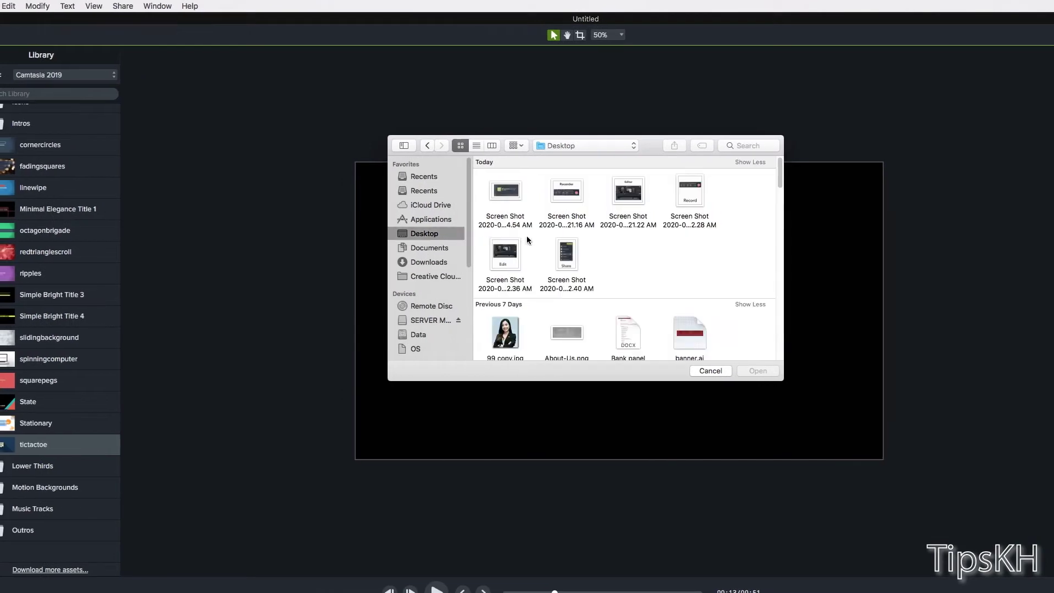
{"action": "left_click", "coordinate": [428, 248]}
{"action": "left_click", "coordinate": [510, 191]}
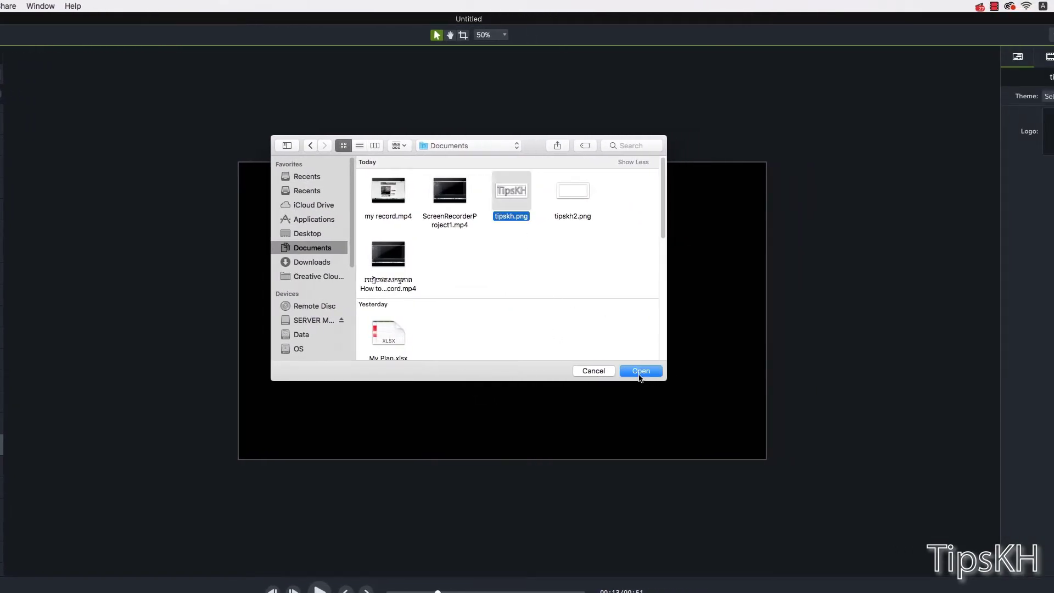
{"action": "left_click", "coordinate": [640, 371]}
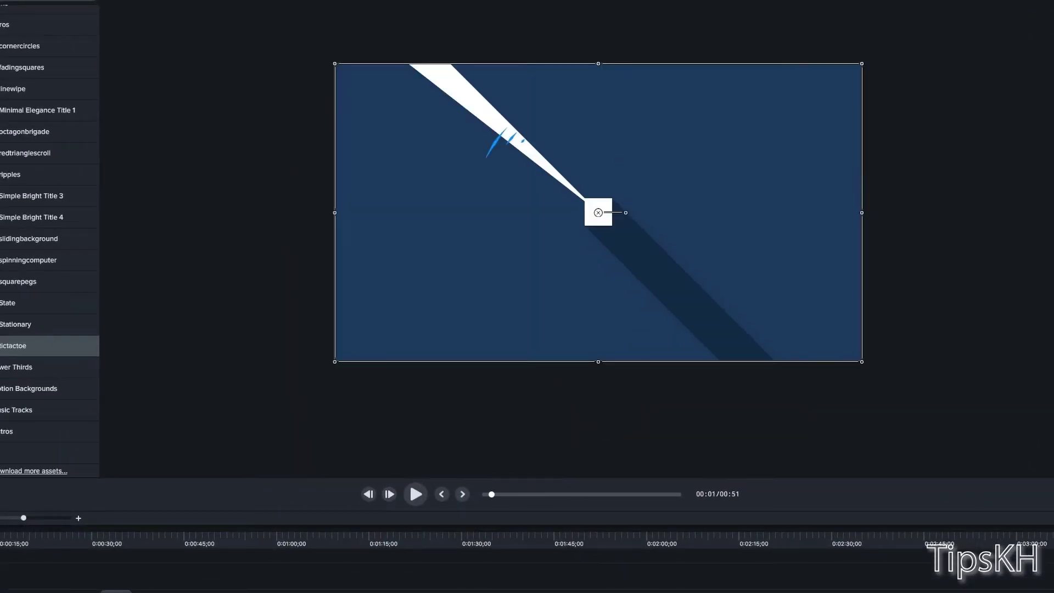
Step: Preview the intro with the TipsKH logo, then load a replacement logo image
{"action": "key", "text": "space"}
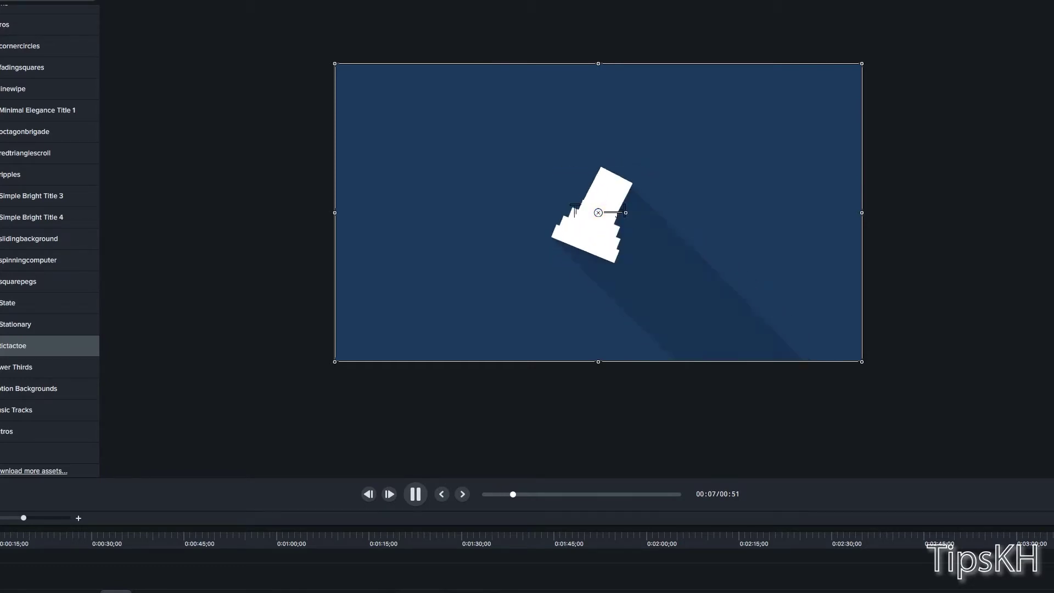
{"action": "key", "text": "space"}
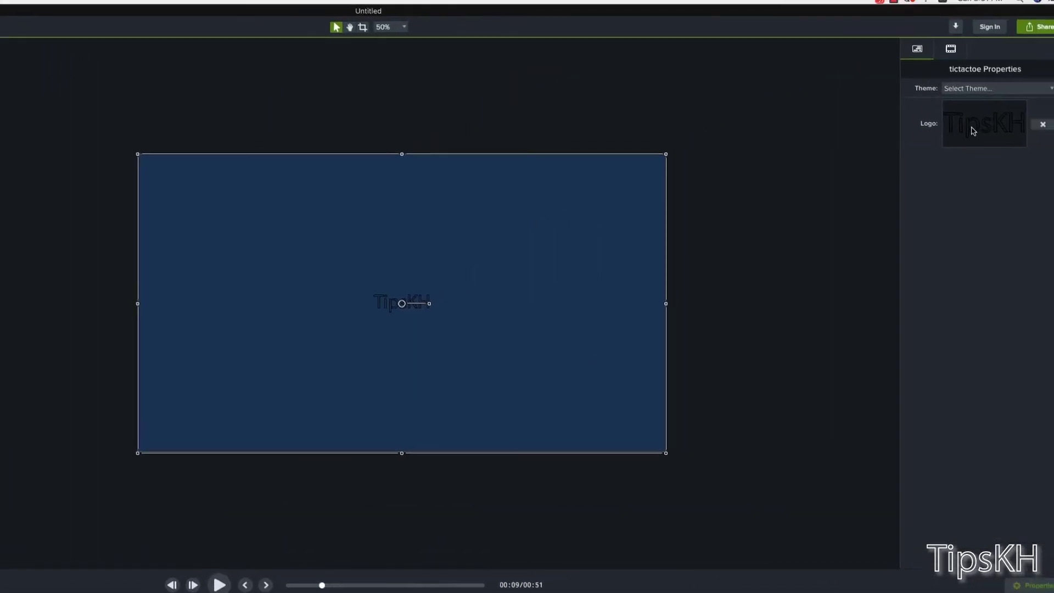
{"action": "left_click", "coordinate": [970, 134]}
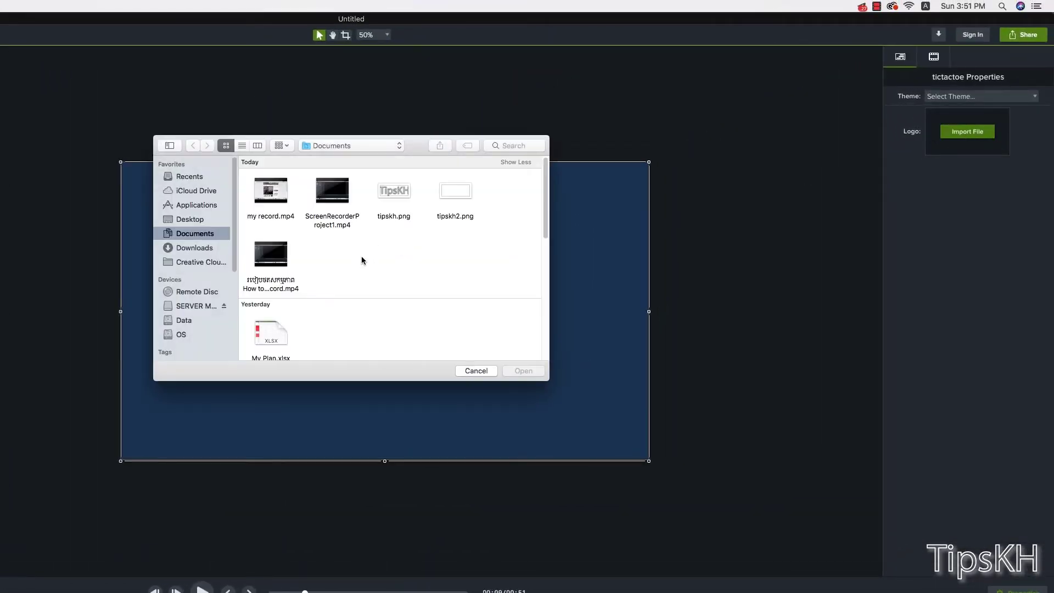
{"action": "left_click", "coordinate": [640, 371]}
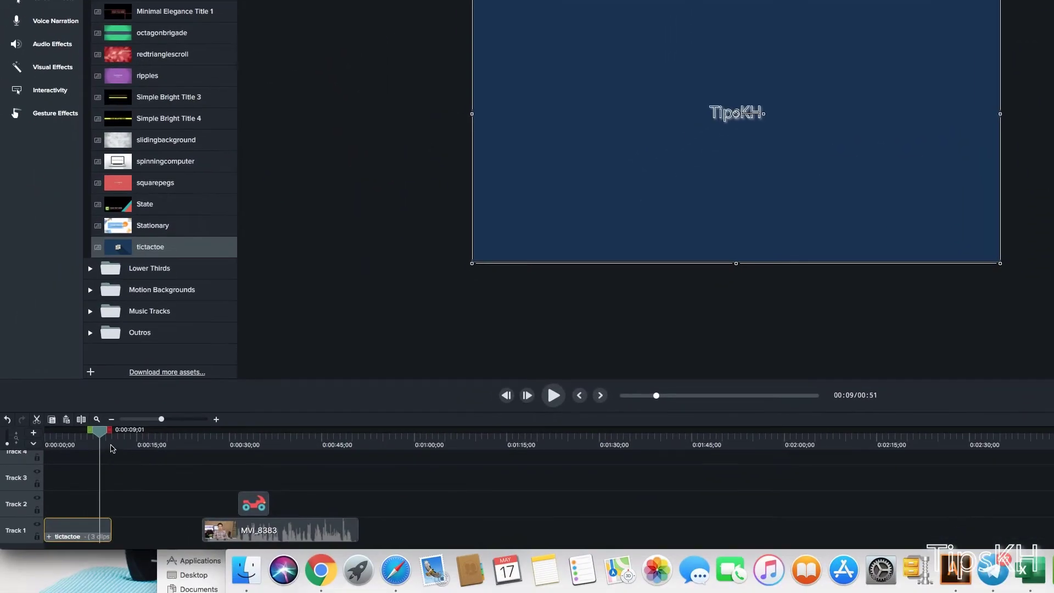
Step: Enlarge the TipsKH logo inside the tictactoe intro group to 106% scale
{"action": "left_click_drag", "start_coordinate": [113, 447], "coordinate": [99, 452]}
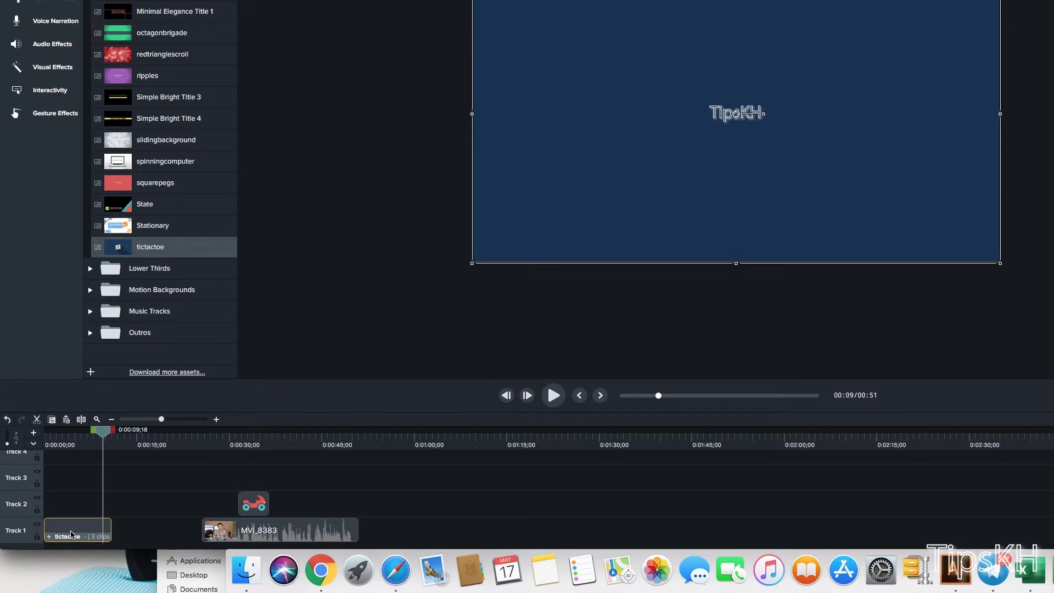
{"action": "double_click", "coordinate": [68, 538]}
{"action": "left_click", "coordinate": [95, 504]}
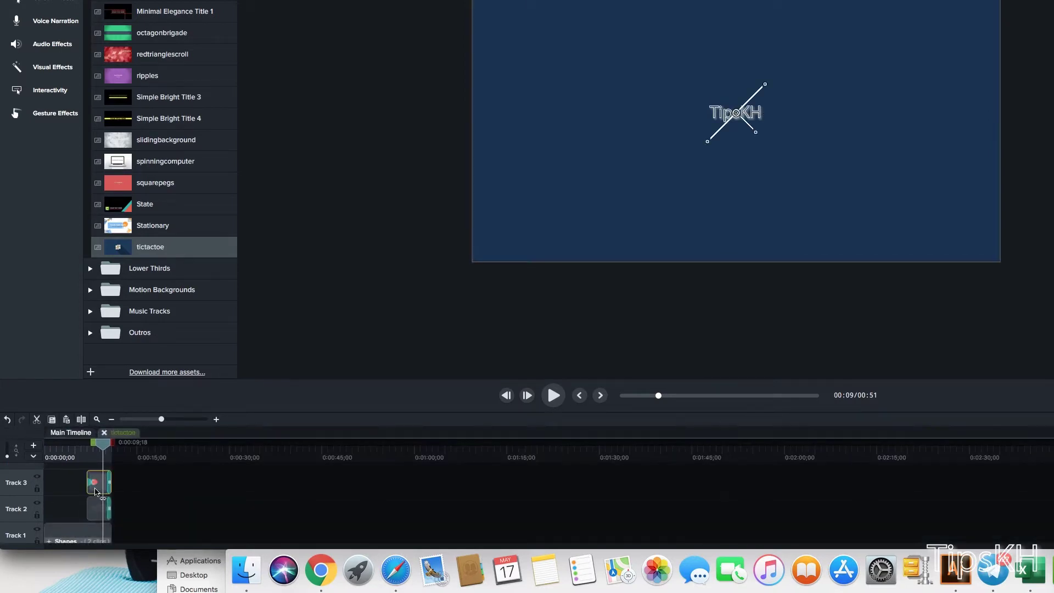
{"action": "left_click", "coordinate": [96, 504]}
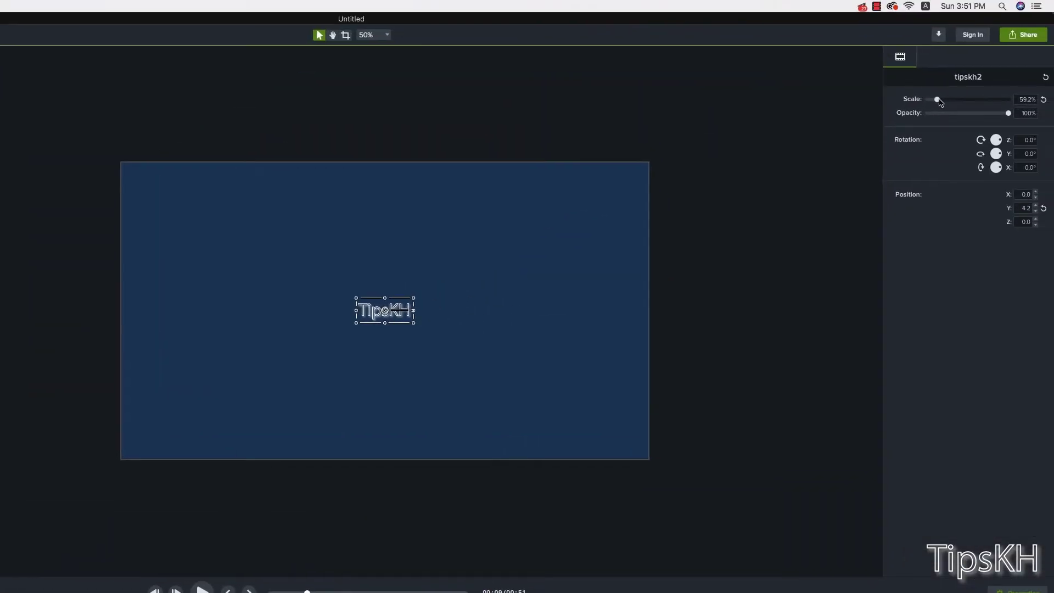
{"action": "left_click_drag", "start_coordinate": [937, 100], "coordinate": [953, 101]}
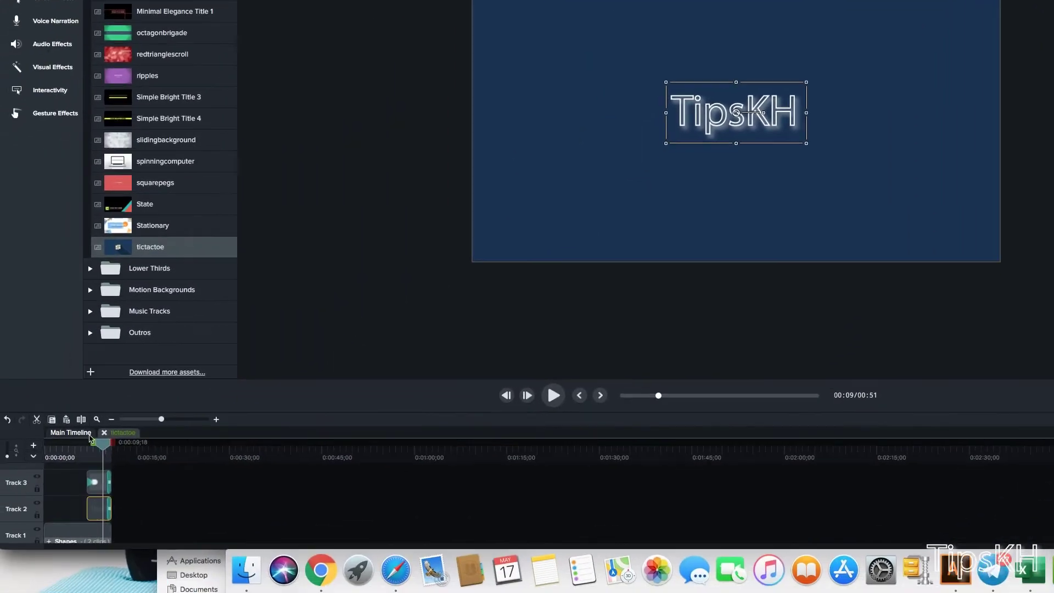
Step: Close the gap so the MVI_8383 clip follows the intro, previewing from the start
{"action": "left_click_drag", "start_coordinate": [91, 448], "coordinate": [46, 449]}
{"action": "key", "text": "space"}
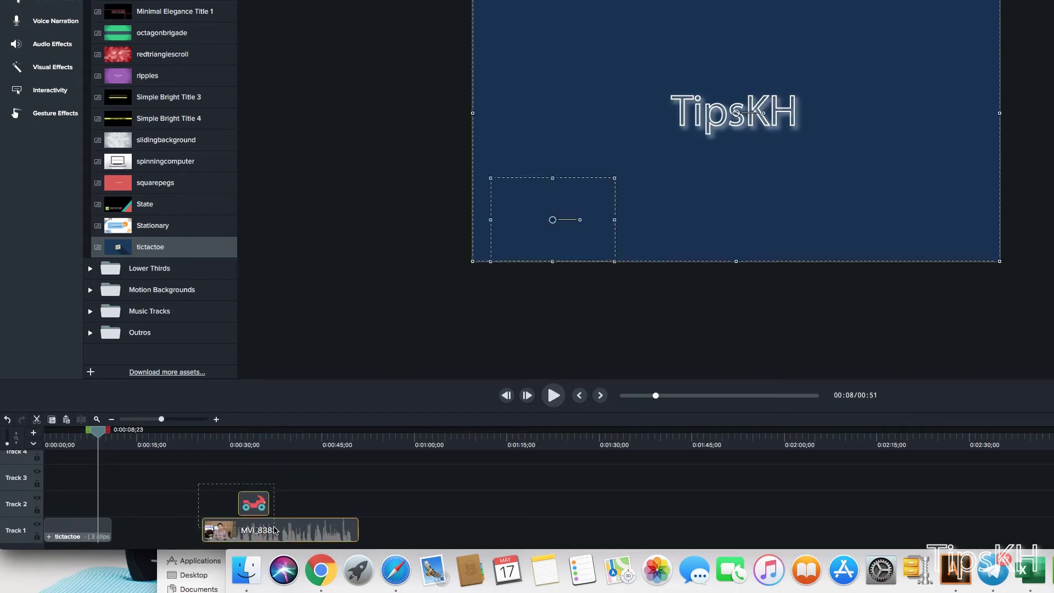
{"action": "left_click_drag", "start_coordinate": [253, 503], "coordinate": [163, 503]}
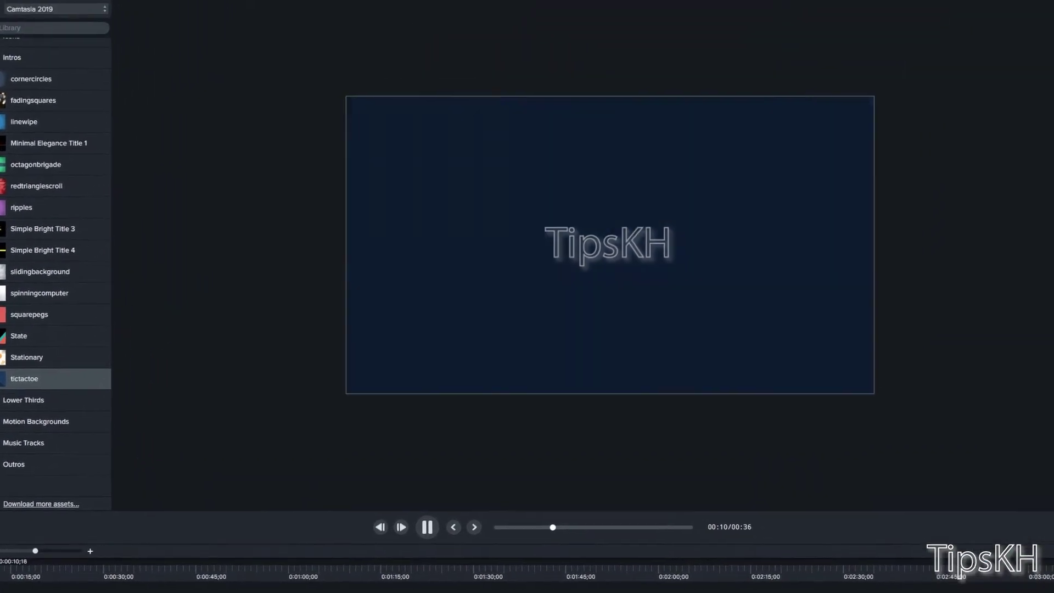
{"action": "key", "text": "space"}
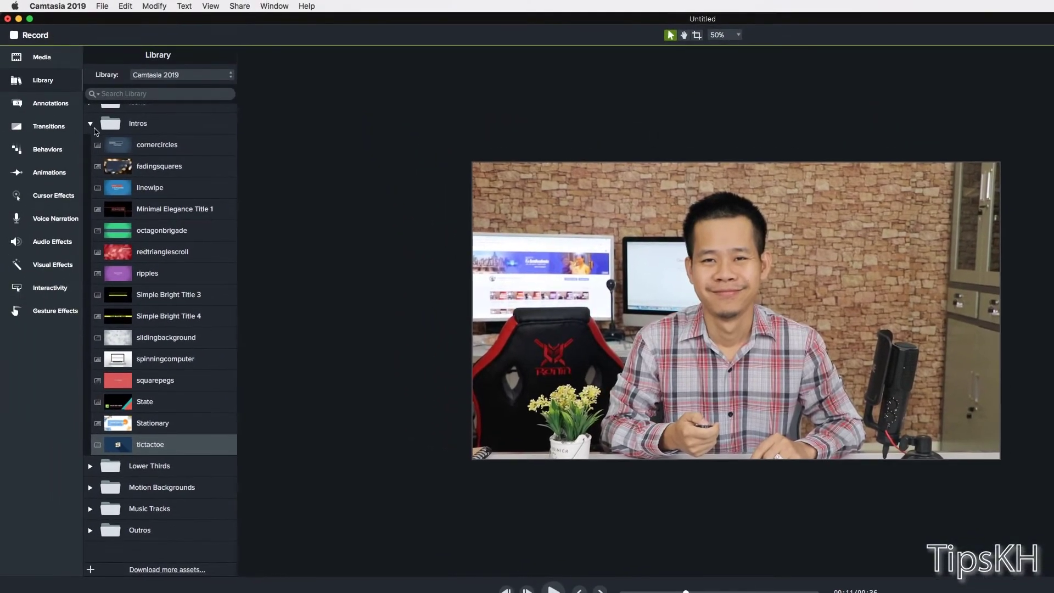
Step: Add the Assist lower third from the Lower Thirds folder to Track 2
{"action": "left_click", "coordinate": [95, 130]}
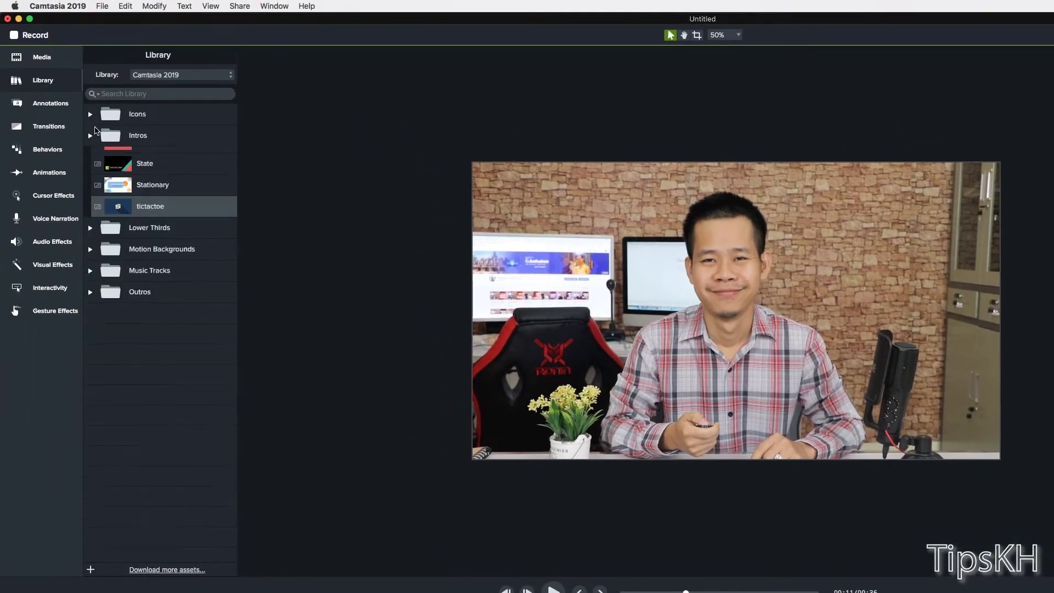
{"action": "left_click", "coordinate": [91, 158]}
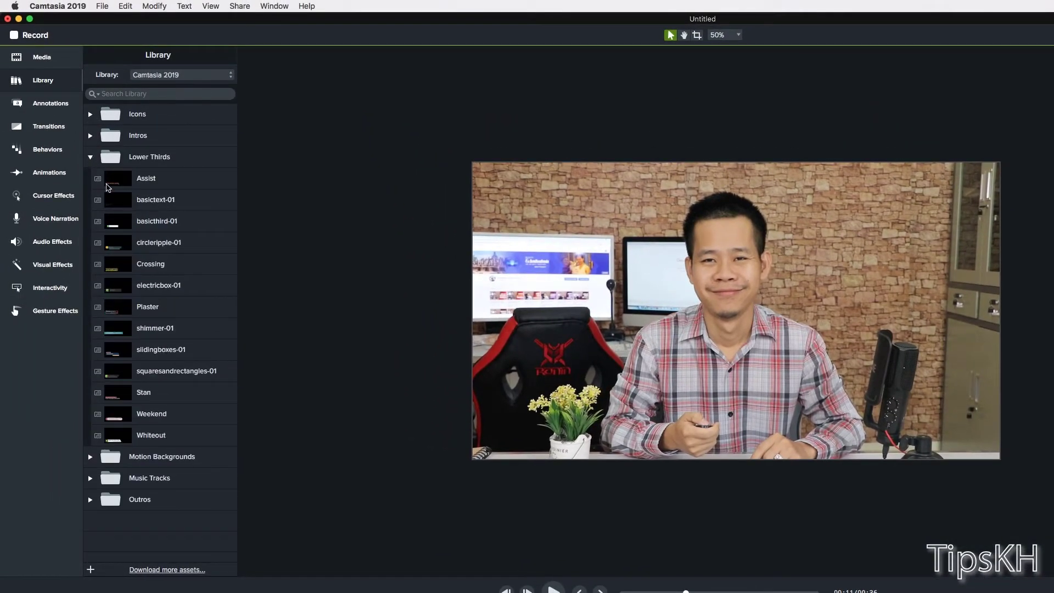
{"action": "left_click", "coordinate": [142, 167]}
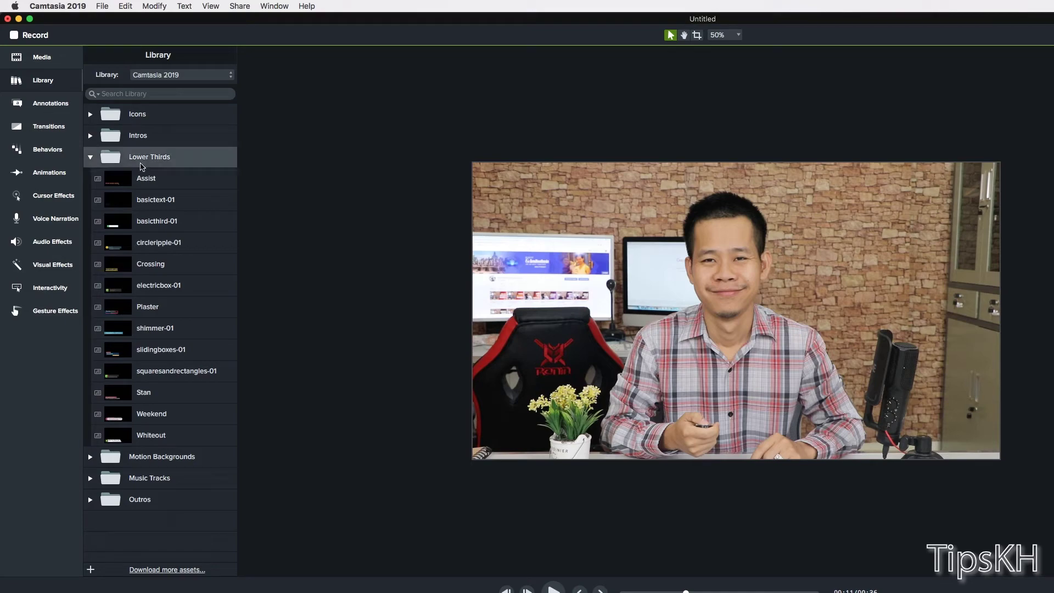
{"action": "left_click", "coordinate": [119, 188]}
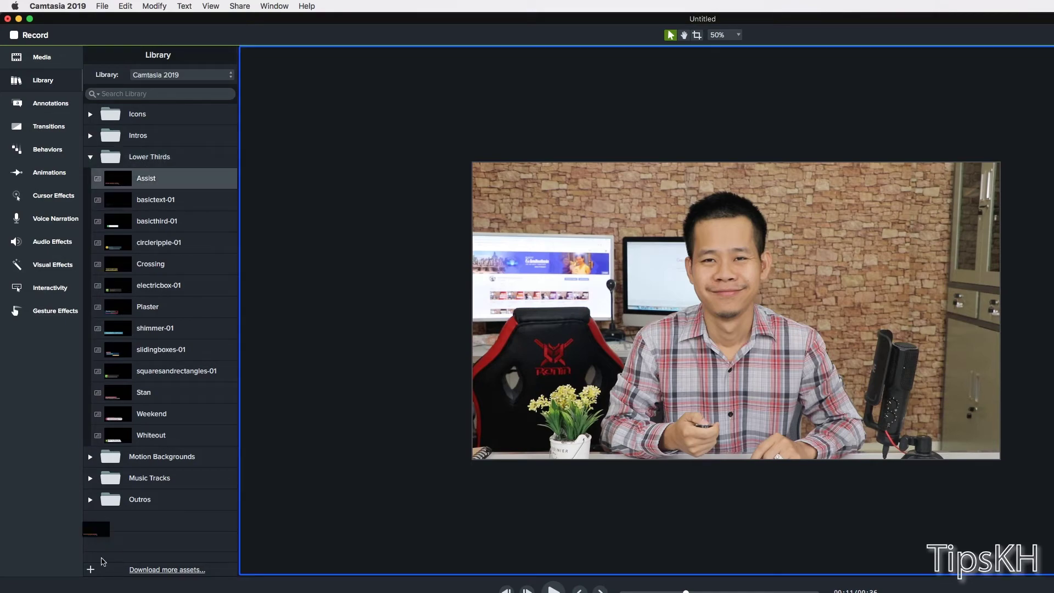
{"action": "left_click_drag", "start_coordinate": [125, 187], "coordinate": [133, 524]}
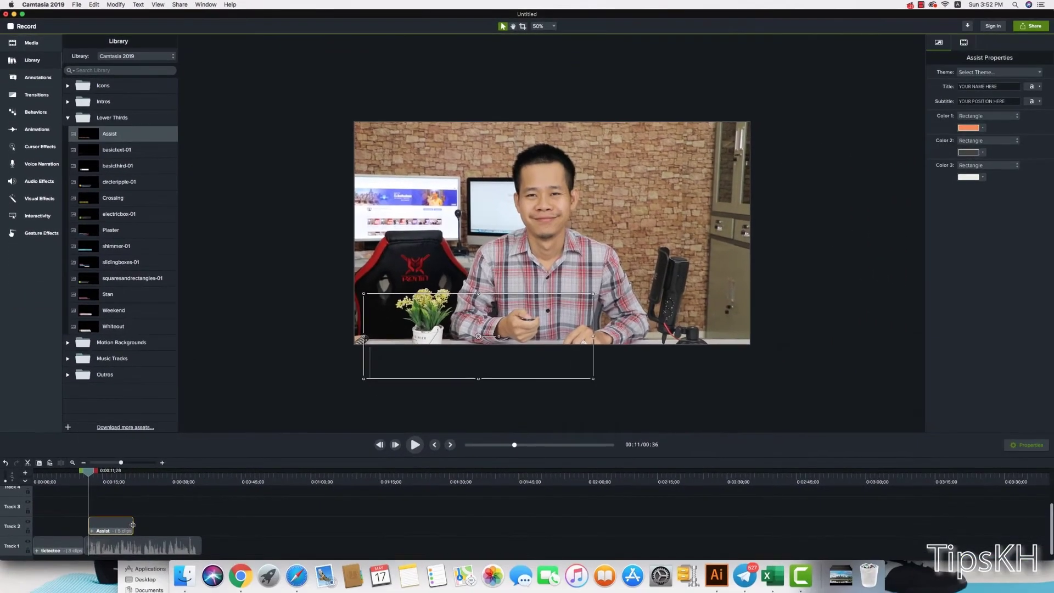
Step: Preview the Assist lower third over the video, then delete it
{"action": "key", "text": "space"}
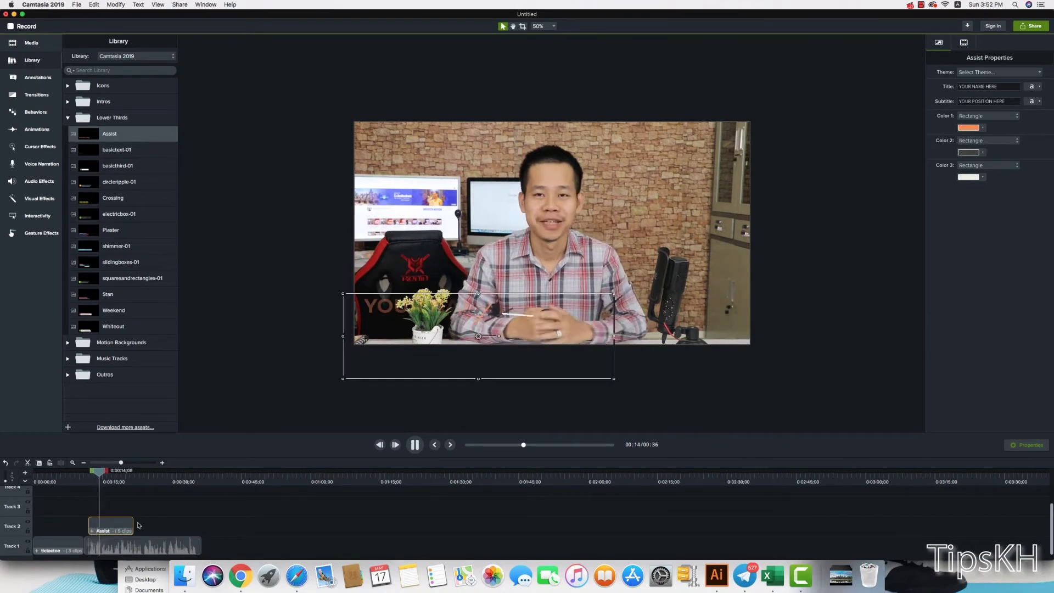
{"action": "key", "text": "space"}
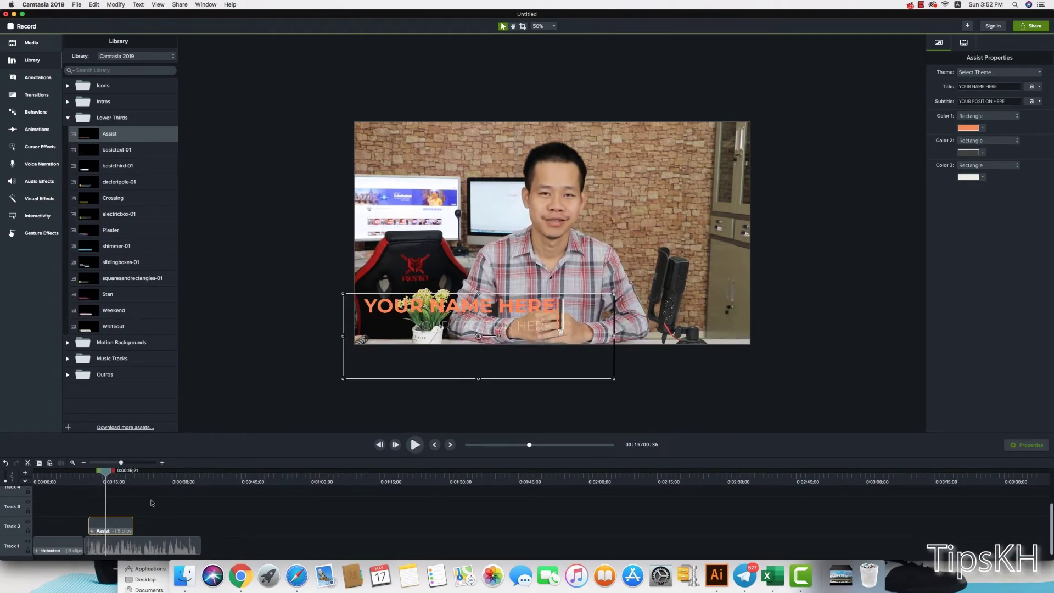
{"action": "key", "text": "Delete"}
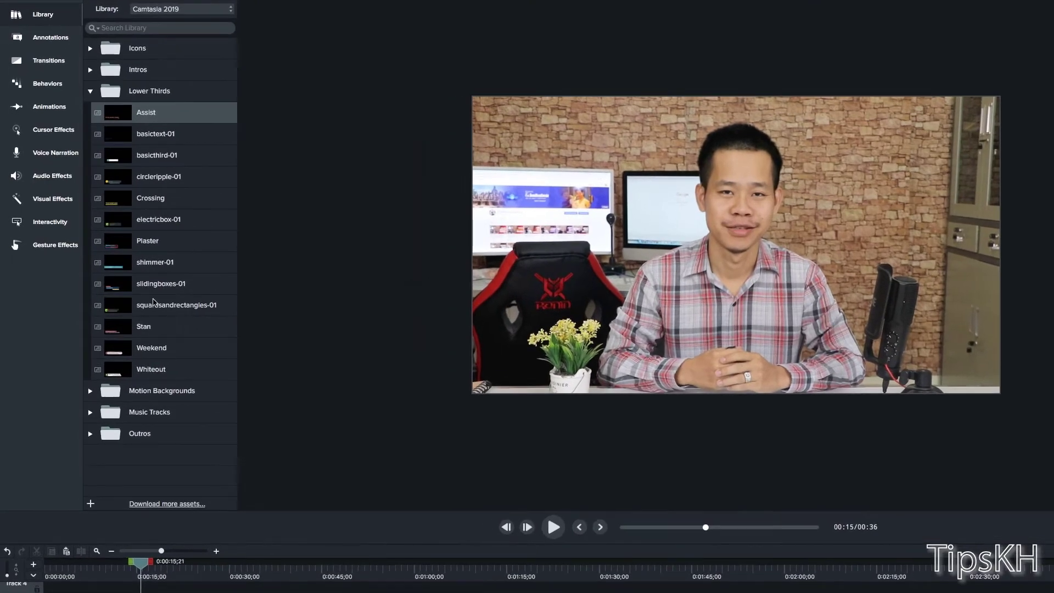
Step: Add the shimmer-01 lower third, retitle it with the presenter's name, and play it back
{"action": "left_click_drag", "start_coordinate": [118, 262], "coordinate": [165, 509]}
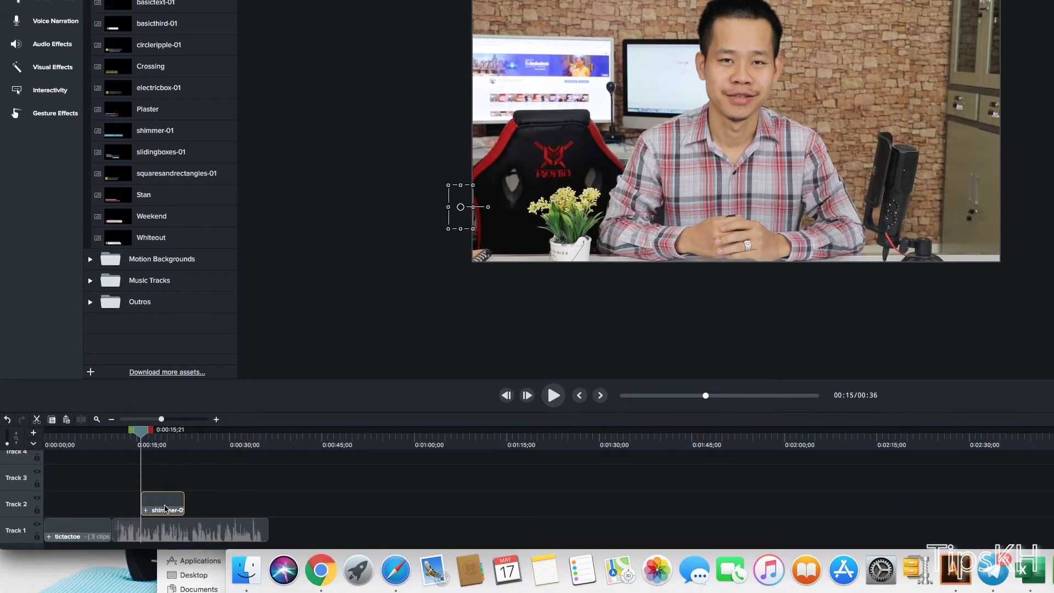
{"action": "key", "text": "space"}
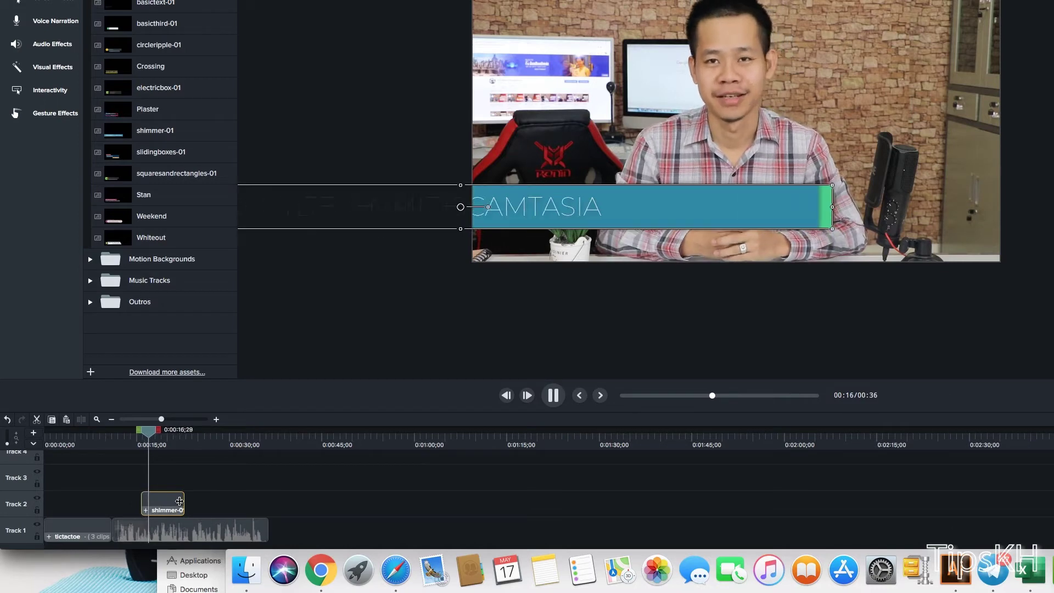
{"action": "left_click", "coordinate": [179, 501]}
{"action": "type", "text": "Mr.Hengmeng"}
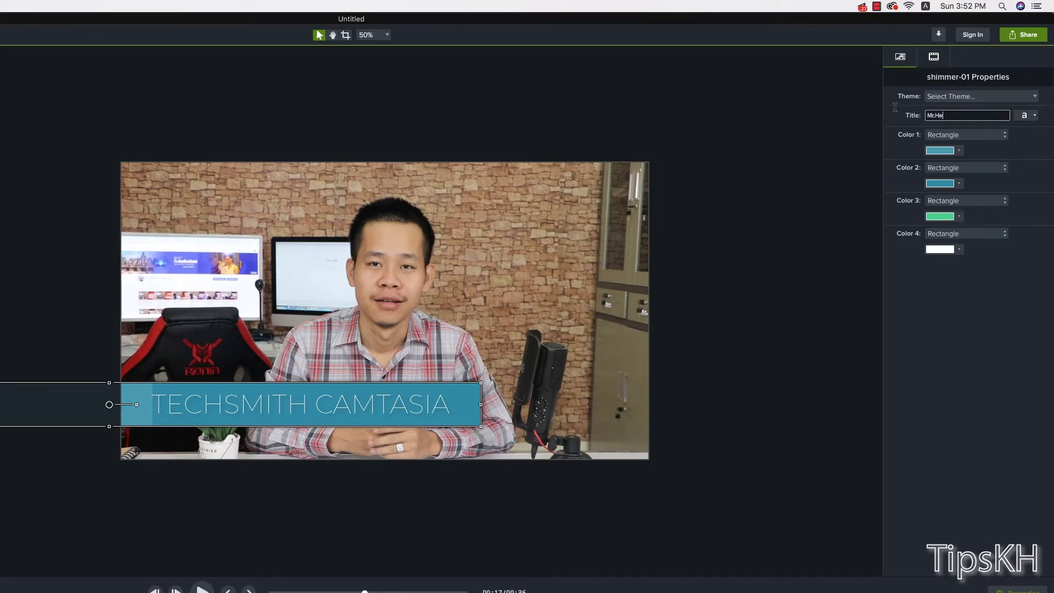
{"action": "key", "text": "Return"}
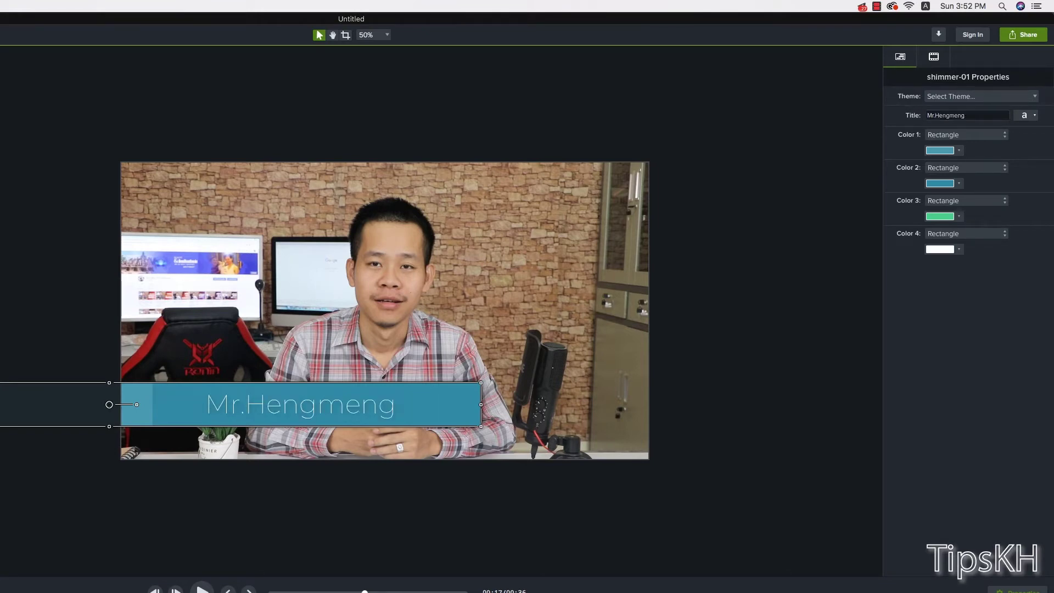
{"action": "key", "text": "space"}
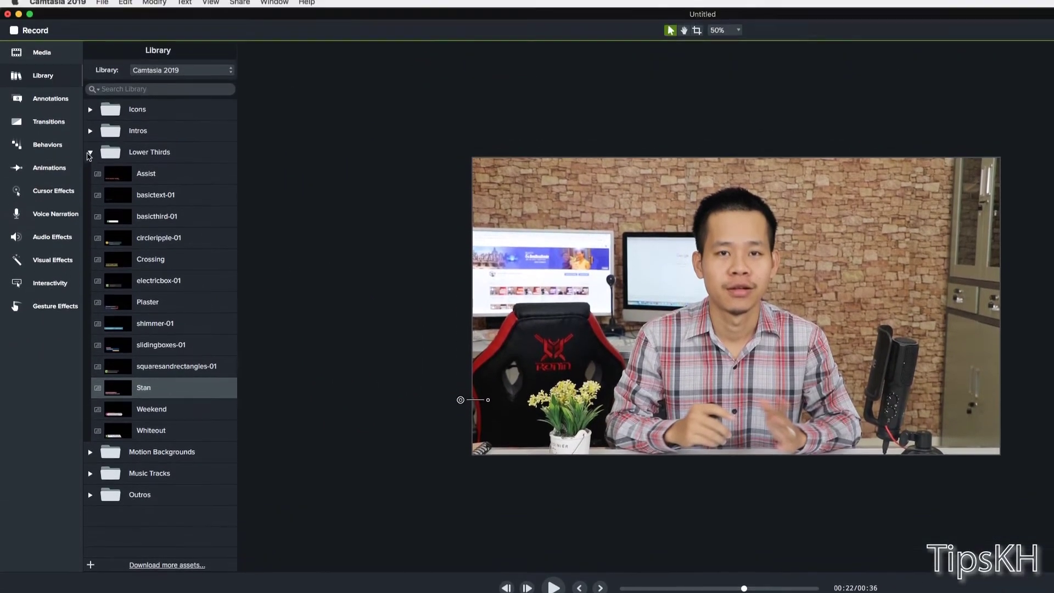
Step: Add the bokehdots motion background to the timeline and preview from about 0:38
{"action": "left_click", "coordinate": [90, 156]}
{"action": "left_click", "coordinate": [94, 185]}
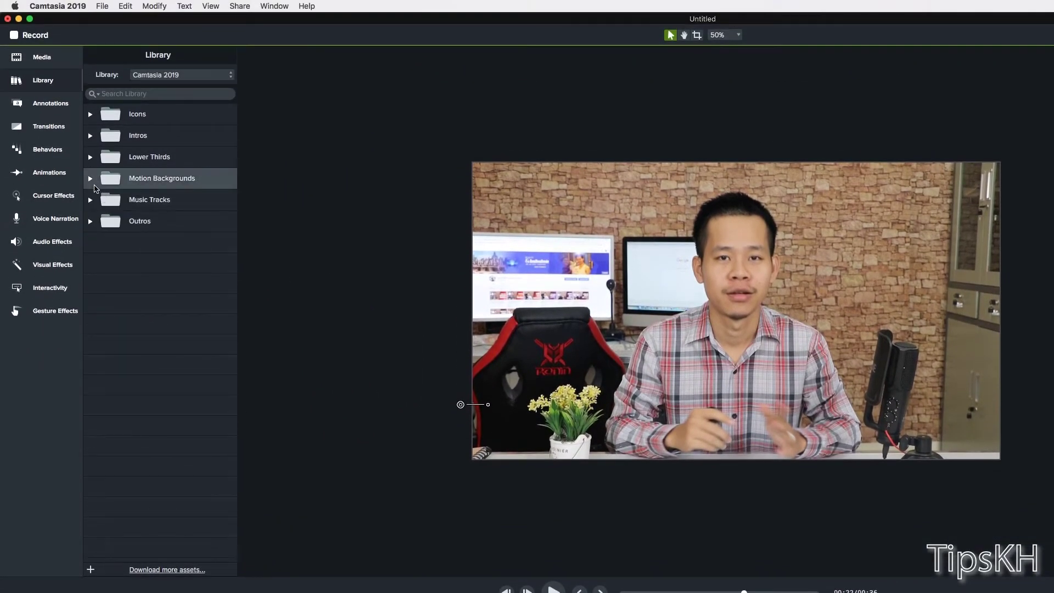
{"action": "left_click", "coordinate": [92, 182]}
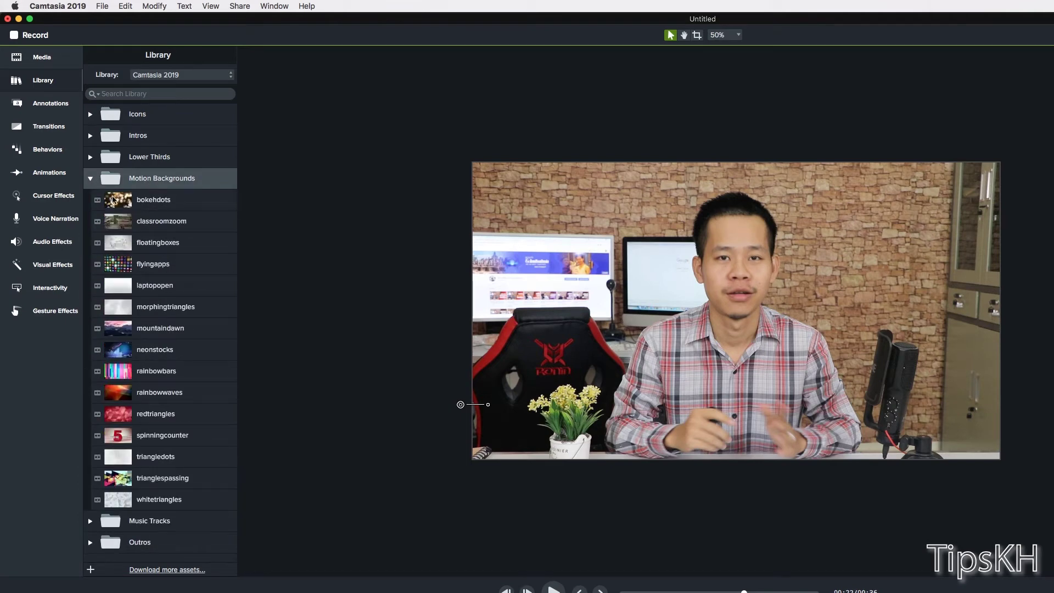
{"action": "mouse_move", "coordinate": [112, 199]}
{"action": "left_mouse_down"}
{"action": "mouse_move", "coordinate": [225, 237]}
{"action": "mouse_move", "coordinate": [324, 531]}
{"action": "left_mouse_up"}
{"action": "left_click", "coordinate": [278, 446]}
{"action": "key", "text": "space"}
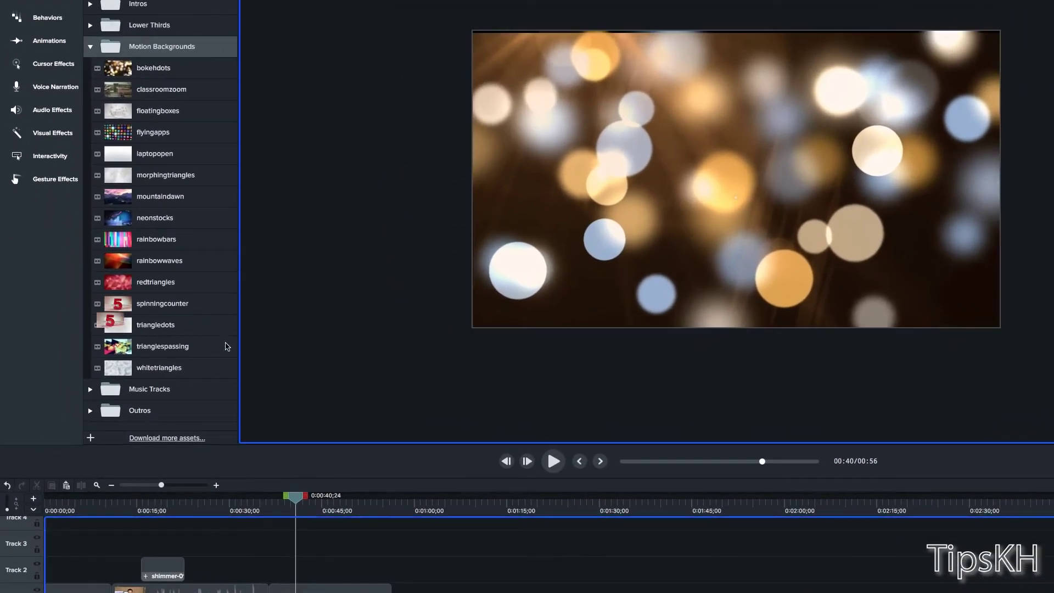
Step: Place spinningcounter on Track 2, preview its counting numbers, then delete it
{"action": "left_click_drag", "start_coordinate": [301, 541], "coordinate": [351, 569]}
{"action": "left_click", "coordinate": [359, 515]}
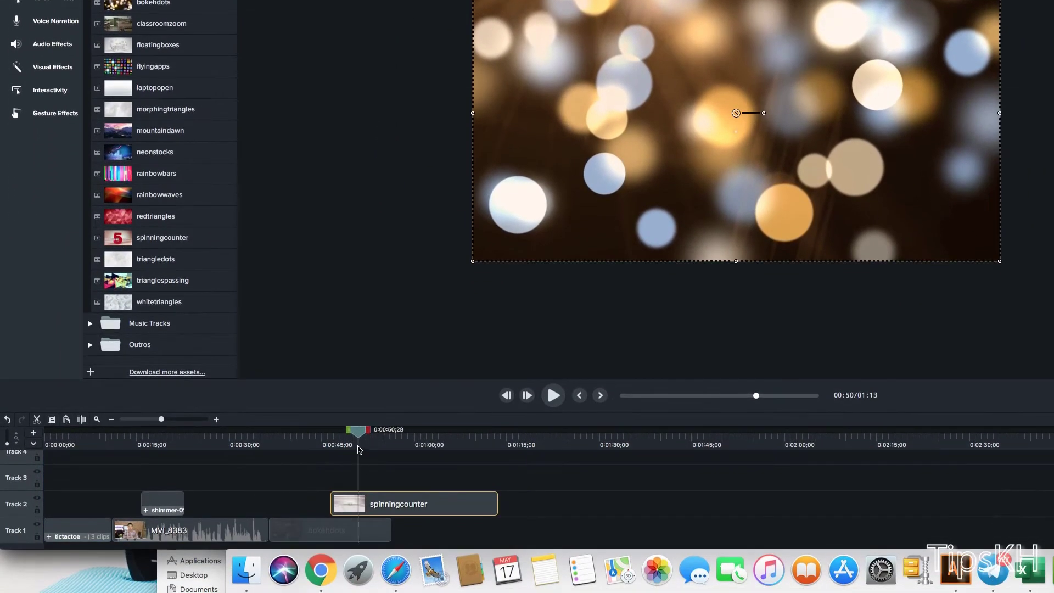
{"action": "key", "text": "space"}
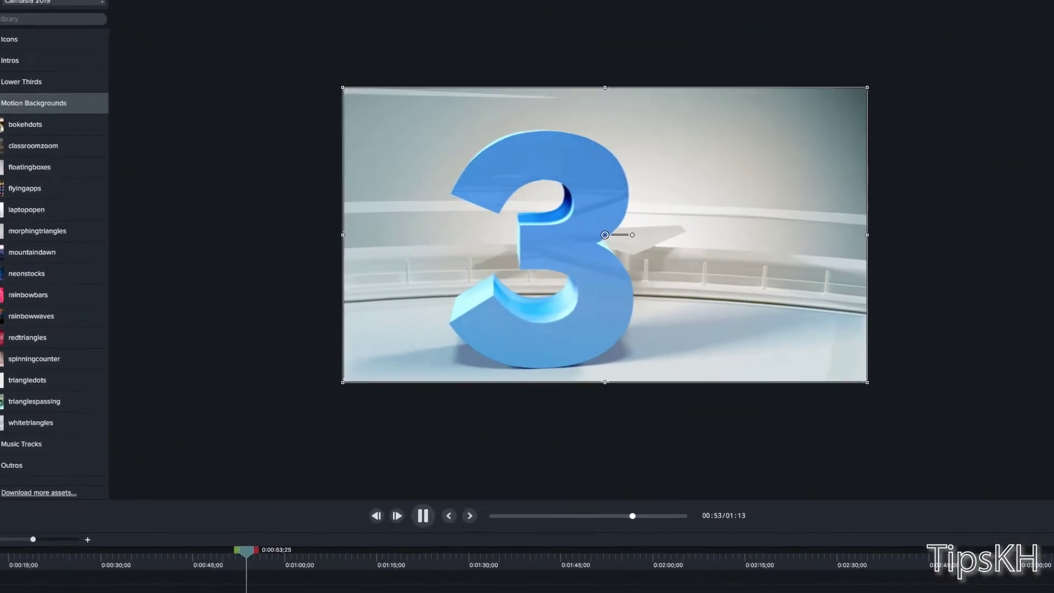
{"action": "key", "text": "space"}
{"action": "key", "text": "space"}
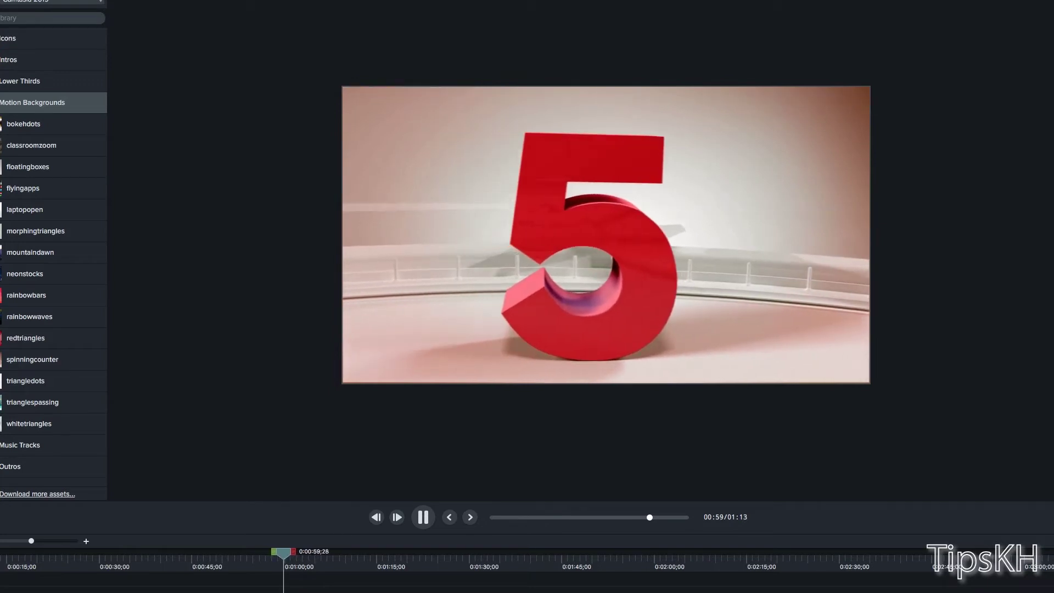
{"action": "key", "text": "space"}
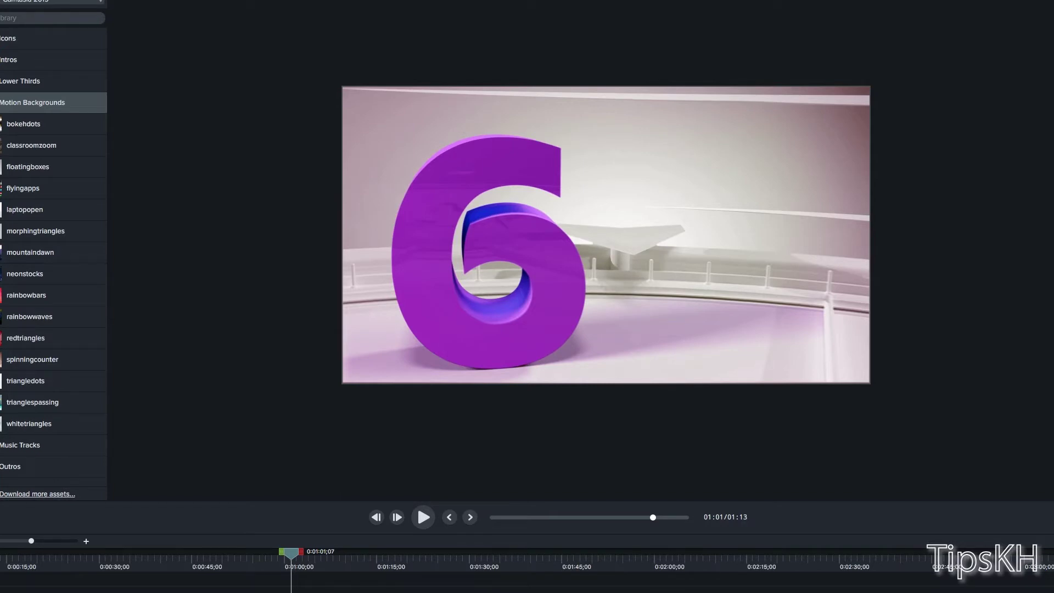
{"action": "left_click", "coordinate": [605, 235]}
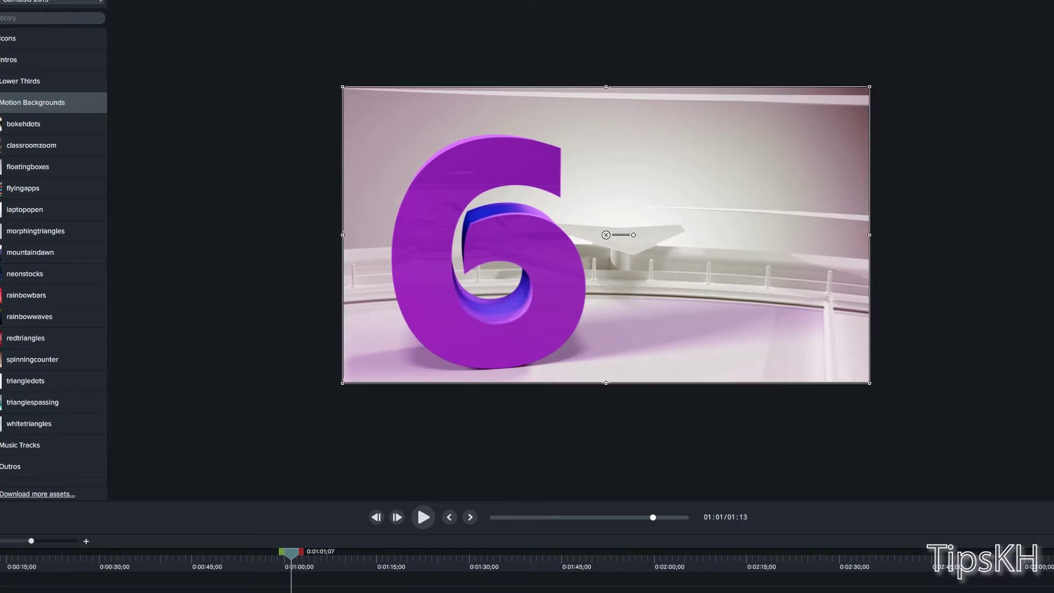
{"action": "key", "text": "Delete"}
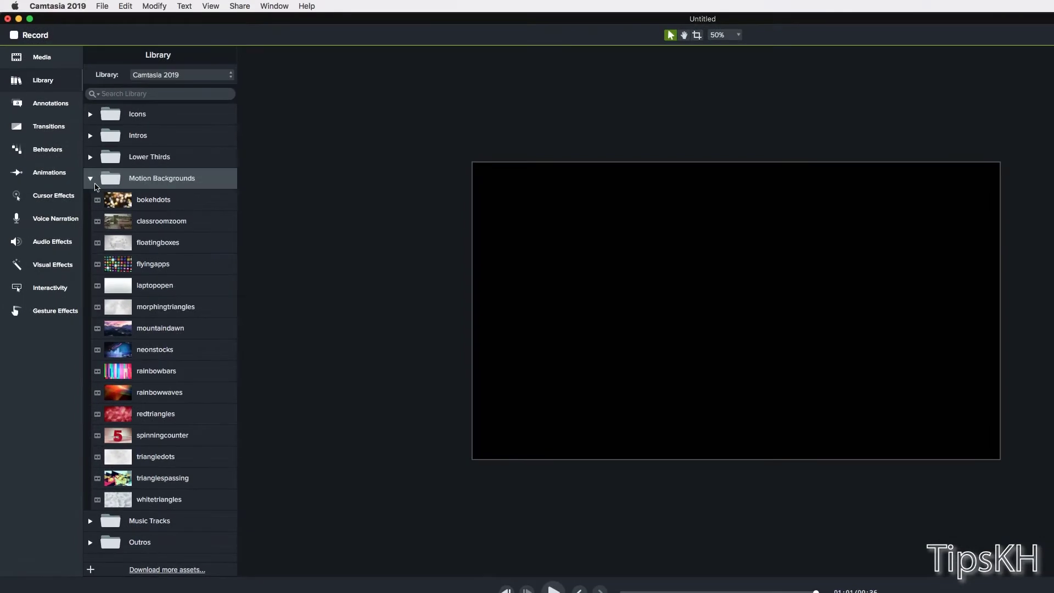
Step: Try the asweetfeeling music track on Track 3 starting at 0:00 and play it
{"action": "left_click", "coordinate": [90, 178]}
{"action": "left_click", "coordinate": [91, 200]}
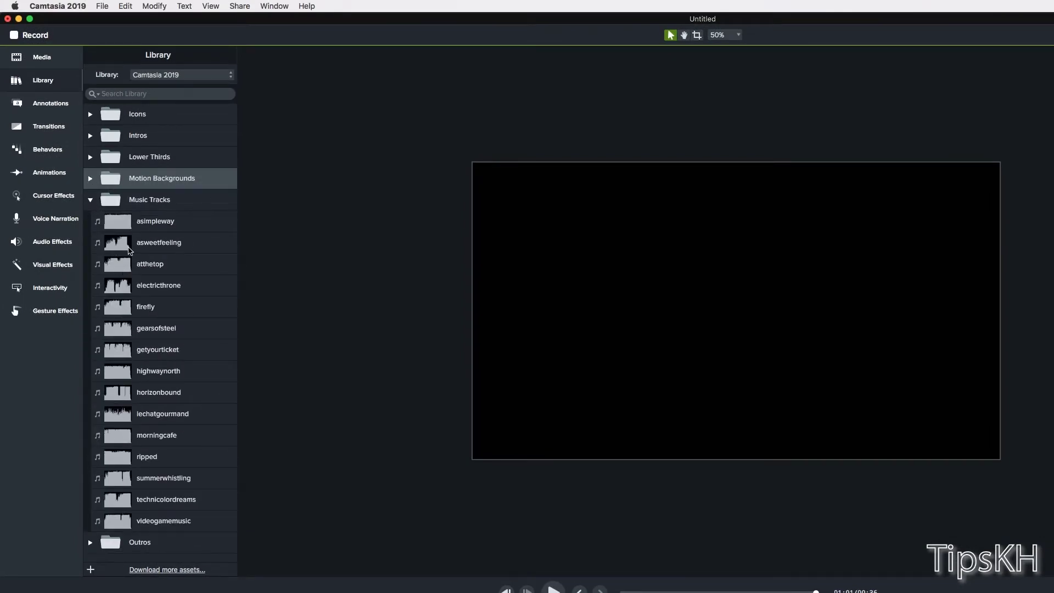
{"action": "left_click_drag", "start_coordinate": [130, 250], "coordinate": [250, 518]}
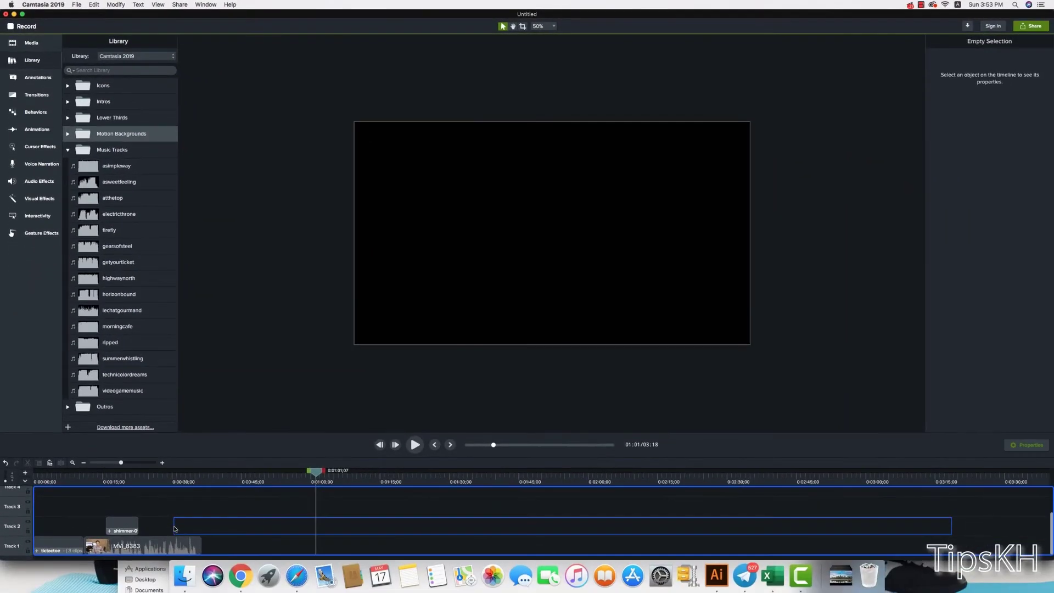
{"action": "left_click_drag", "start_coordinate": [250, 519], "coordinate": [213, 485]}
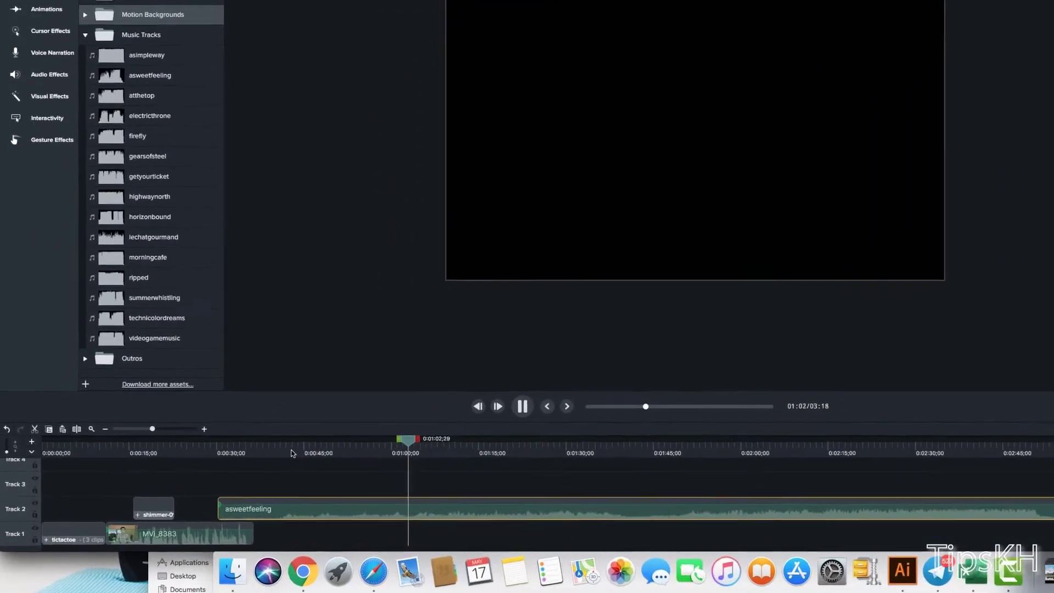
{"action": "key", "text": "space"}
{"action": "left_click_drag", "start_coordinate": [252, 522], "coordinate": [229, 508]}
{"action": "left_click_drag", "start_coordinate": [306, 481], "coordinate": [141, 477]}
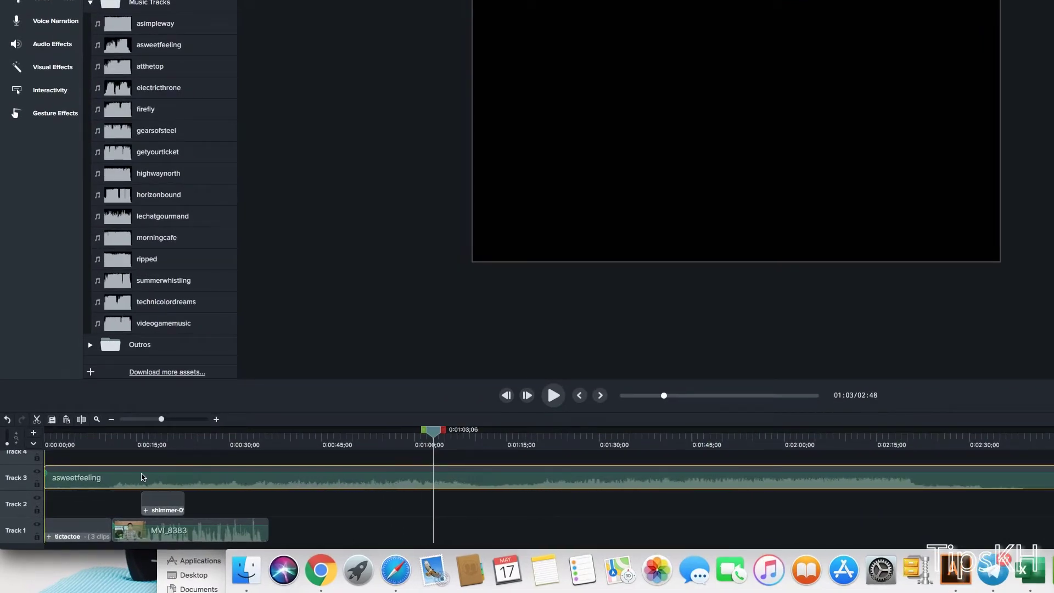
{"action": "left_click", "coordinate": [47, 442]}
{"action": "key", "text": "space"}
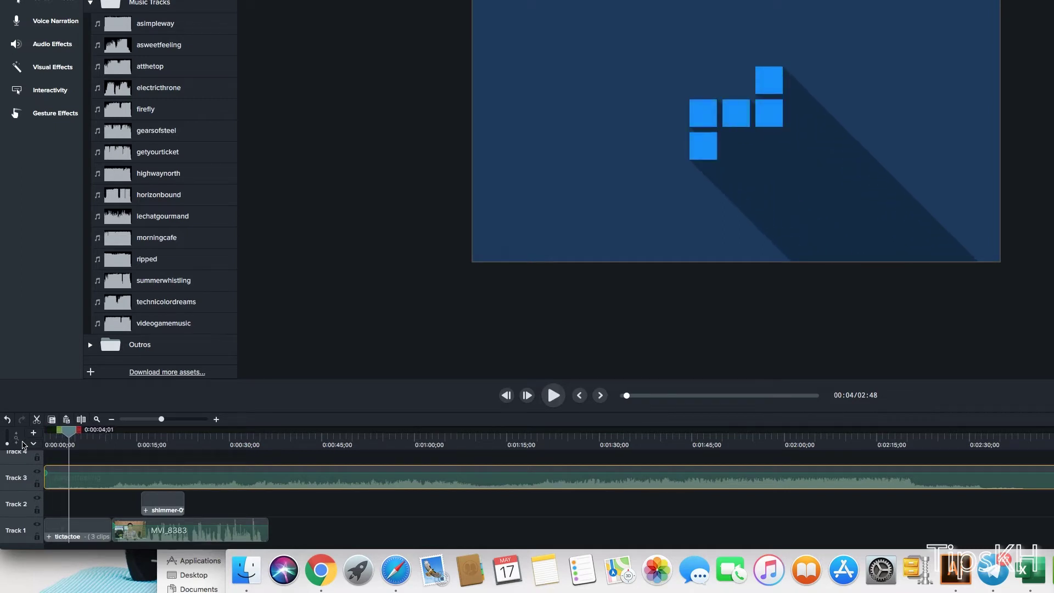
Step: Replace it with the electricthrone music track at the timeline start and play the project
{"action": "key", "text": "Delete"}
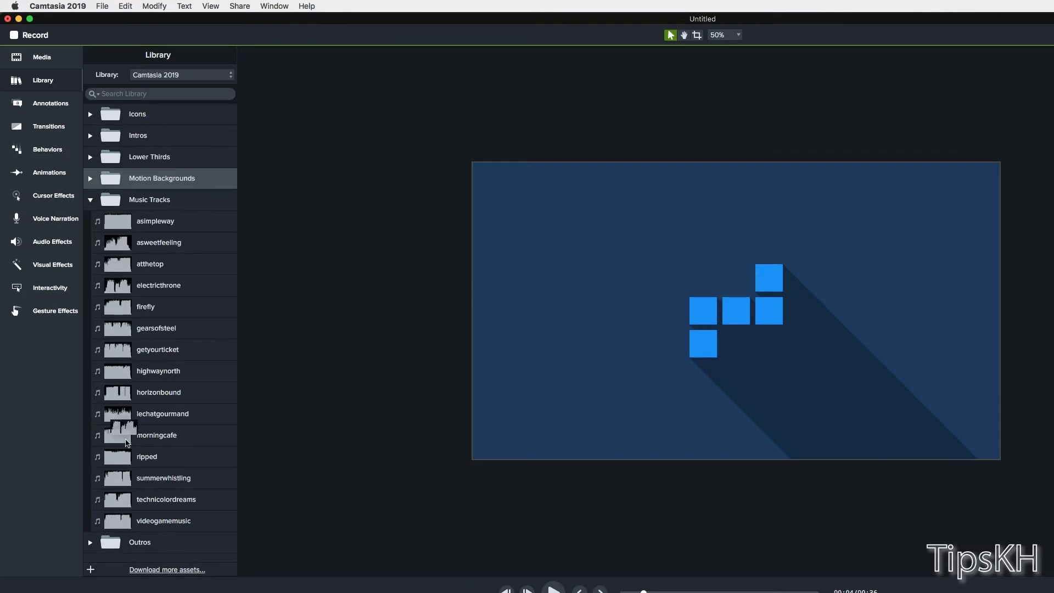
{"action": "mouse_move", "coordinate": [127, 443]}
{"action": "left_mouse_down"}
{"action": "mouse_move", "coordinate": [101, 589]}
{"action": "mouse_move", "coordinate": [104, 486]}
{"action": "mouse_move", "coordinate": [77, 485]}
{"action": "left_mouse_up"}
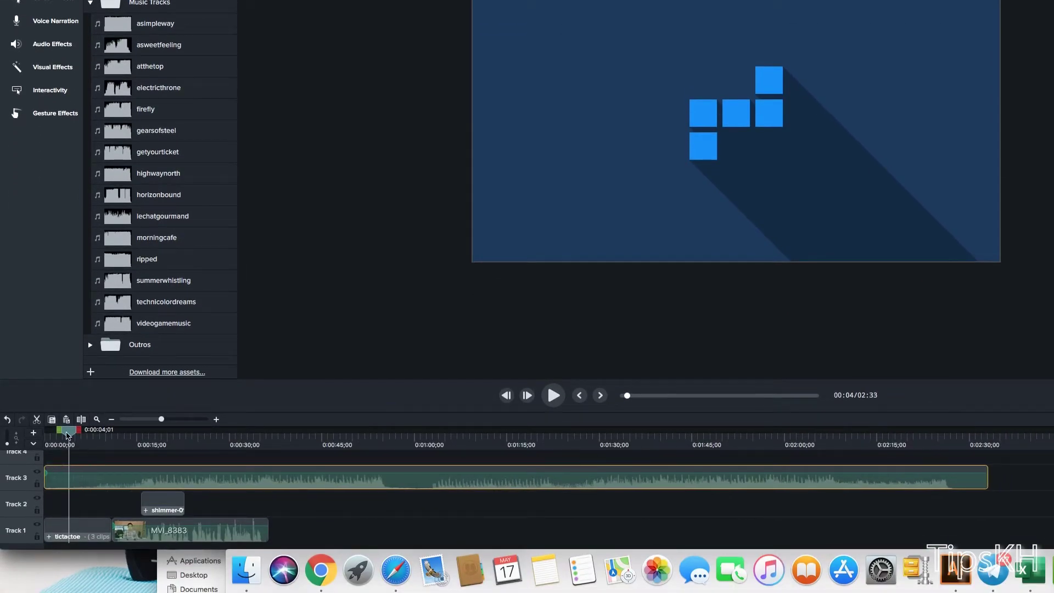
{"action": "left_click_drag", "start_coordinate": [68, 437], "coordinate": [44, 435]}
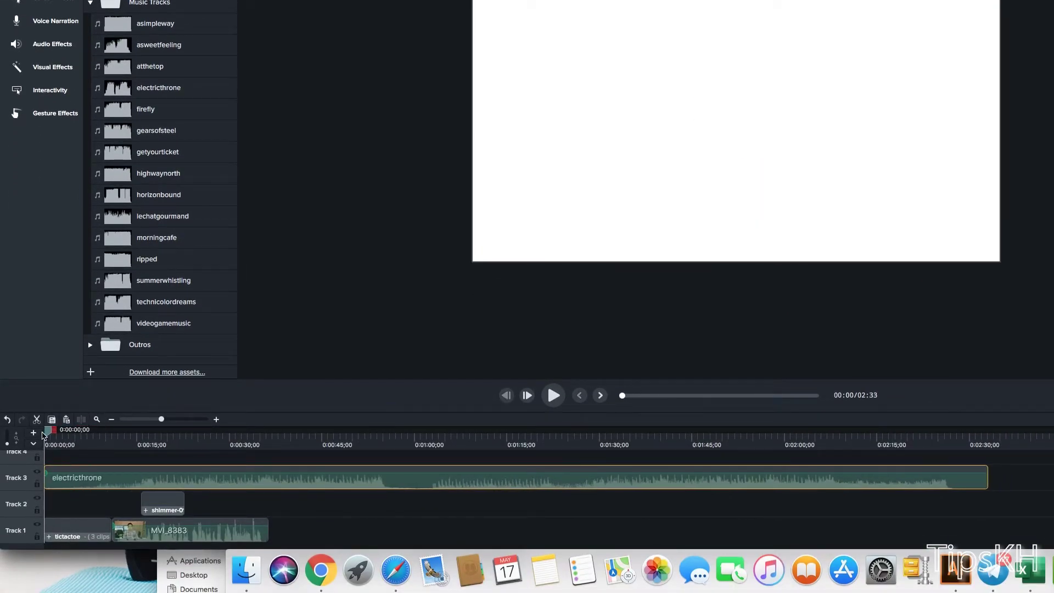
{"action": "key", "text": "space"}
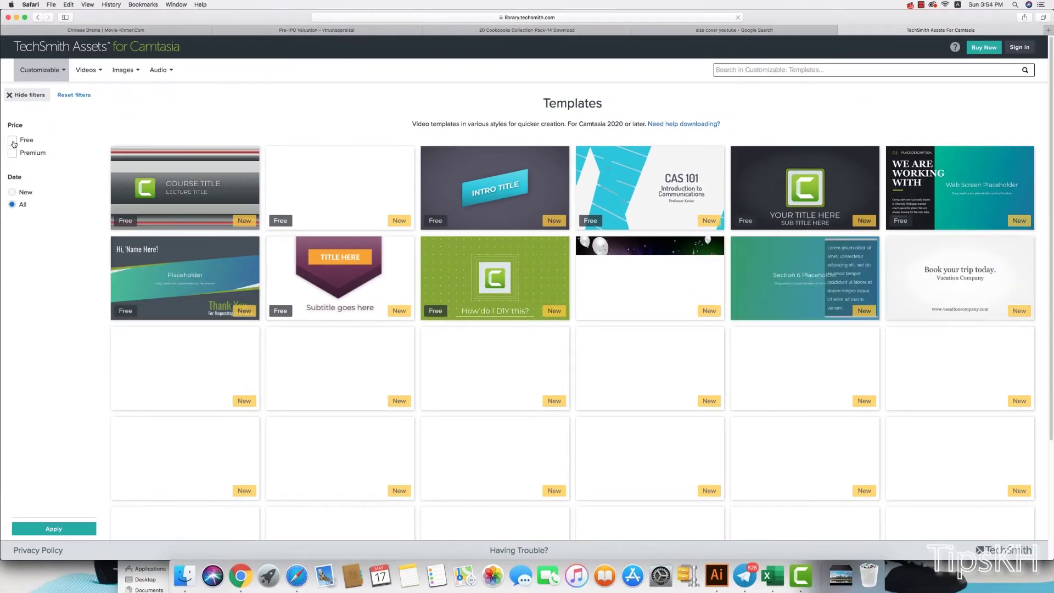
Step: Filter the TechSmith Assets templates to Free only, dropping the premium filter
{"action": "left_click", "coordinate": [12, 152]}
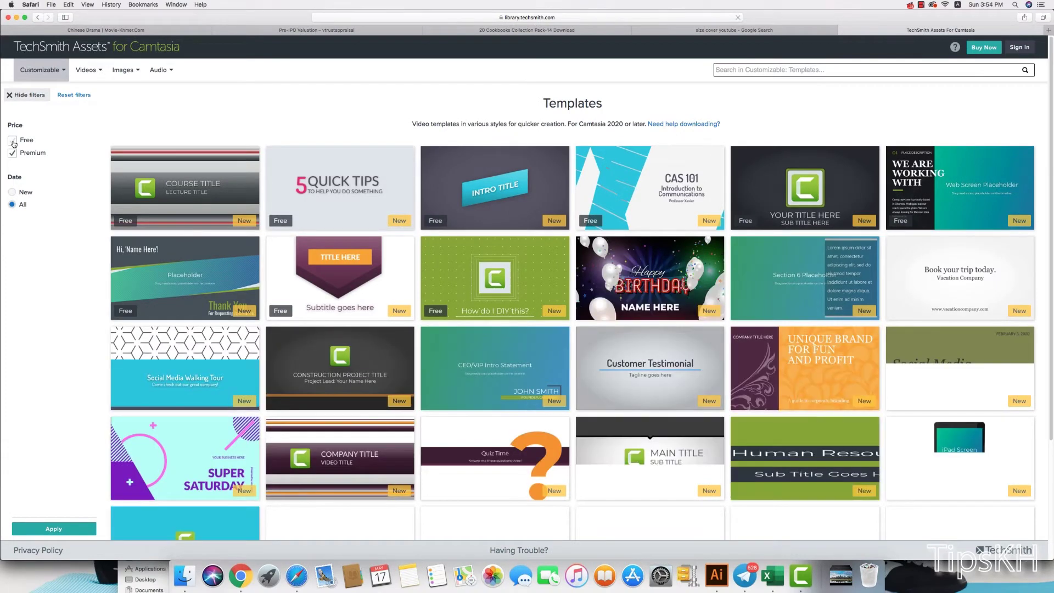
{"action": "left_click", "coordinate": [12, 152]}
{"action": "left_click", "coordinate": [12, 140]}
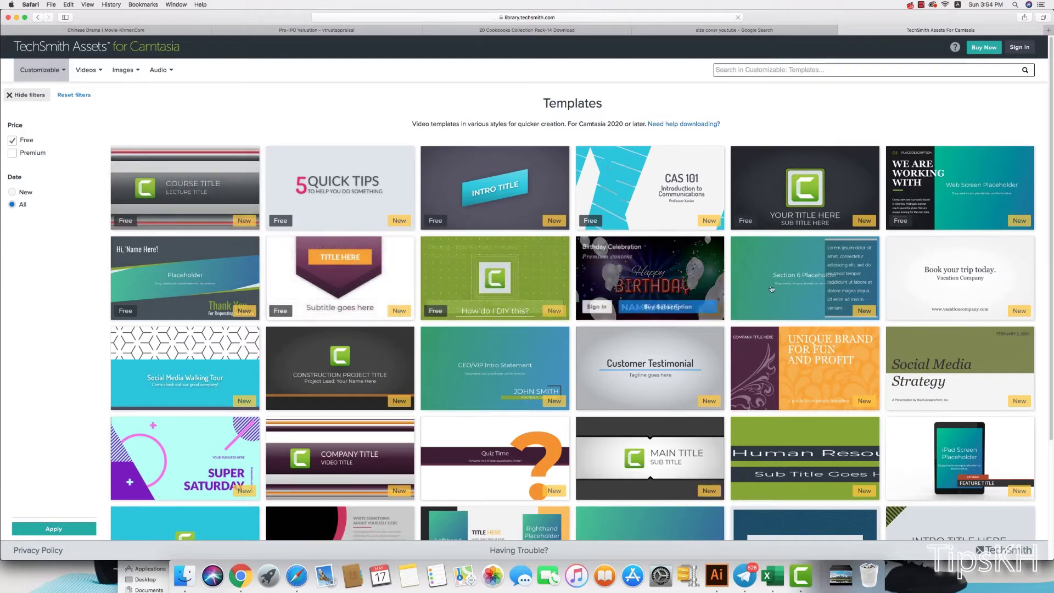
Step: Return to the Camtasia project and scrub the preview to about 0:34
{"action": "mouse_move", "coordinate": [823, 286]}
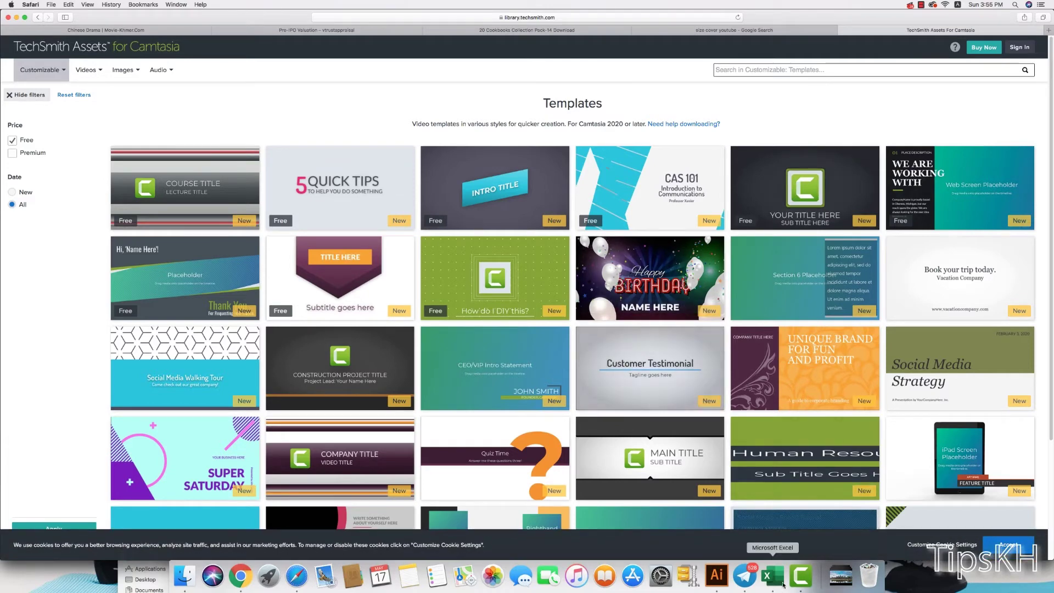
{"action": "left_click", "coordinate": [801, 576]}
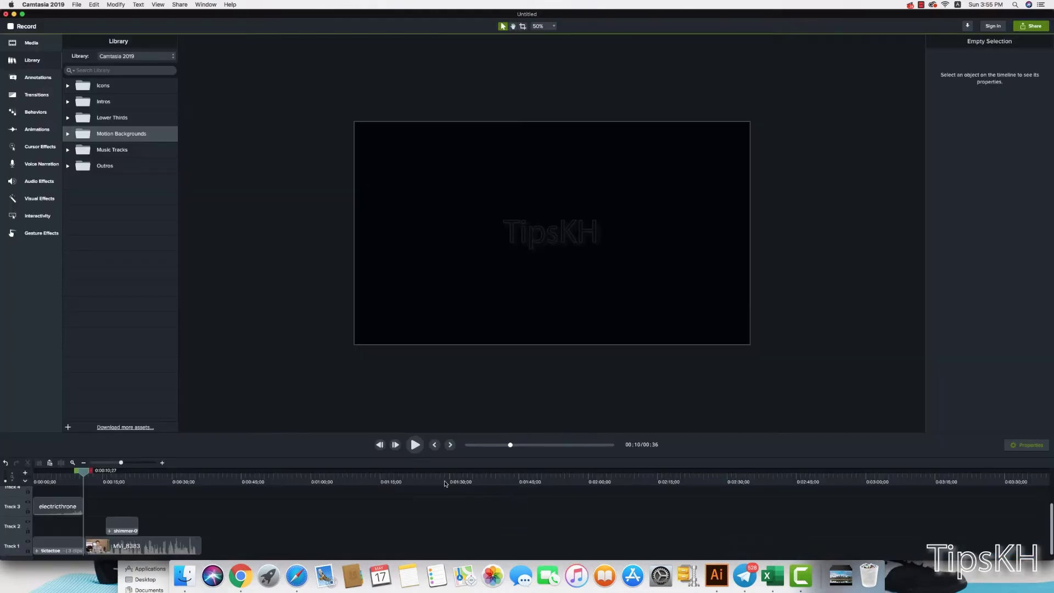
{"action": "left_click_drag", "start_coordinate": [109, 484], "coordinate": [191, 487]}
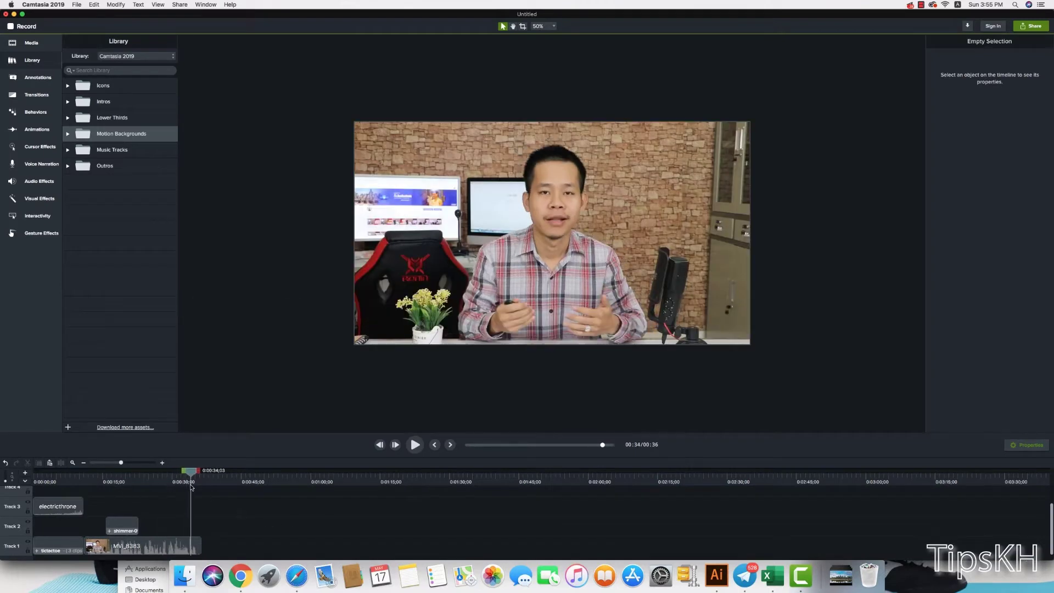
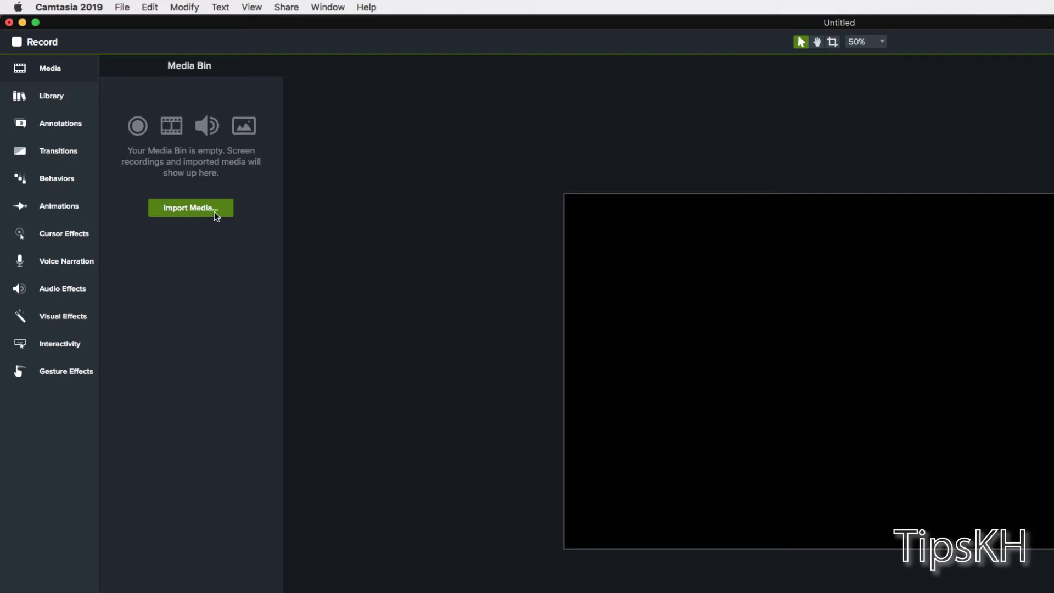
Step: Import the stressed-young-businessman .mov green-screen clip from Downloads into the Media Bin
{"action": "left_click", "coordinate": [185, 208]}
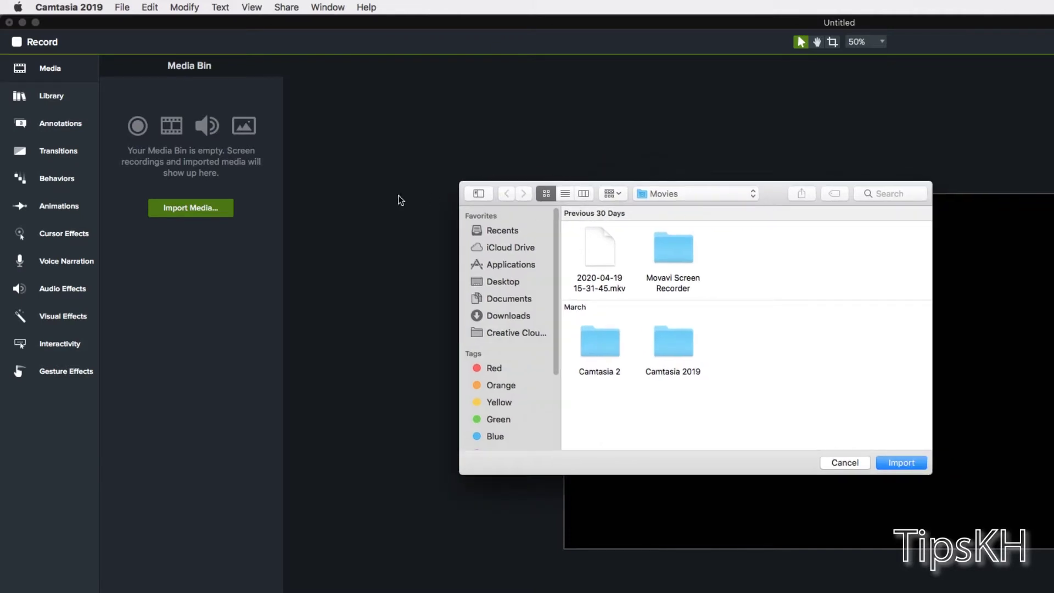
{"action": "left_click", "coordinate": [483, 283]}
{"action": "left_click", "coordinate": [518, 311]}
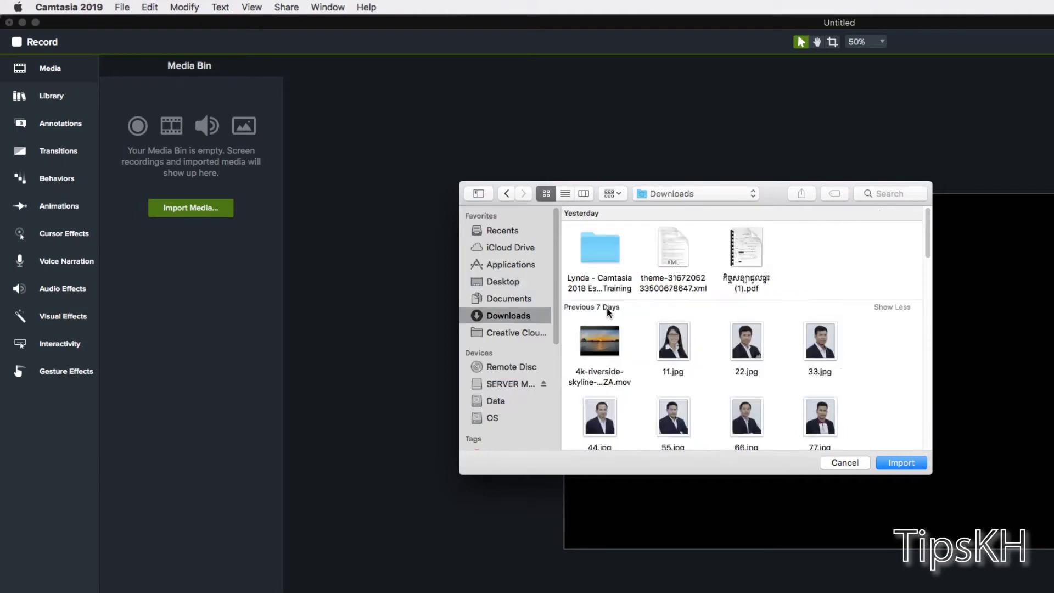
{"action": "left_click", "coordinate": [832, 248]}
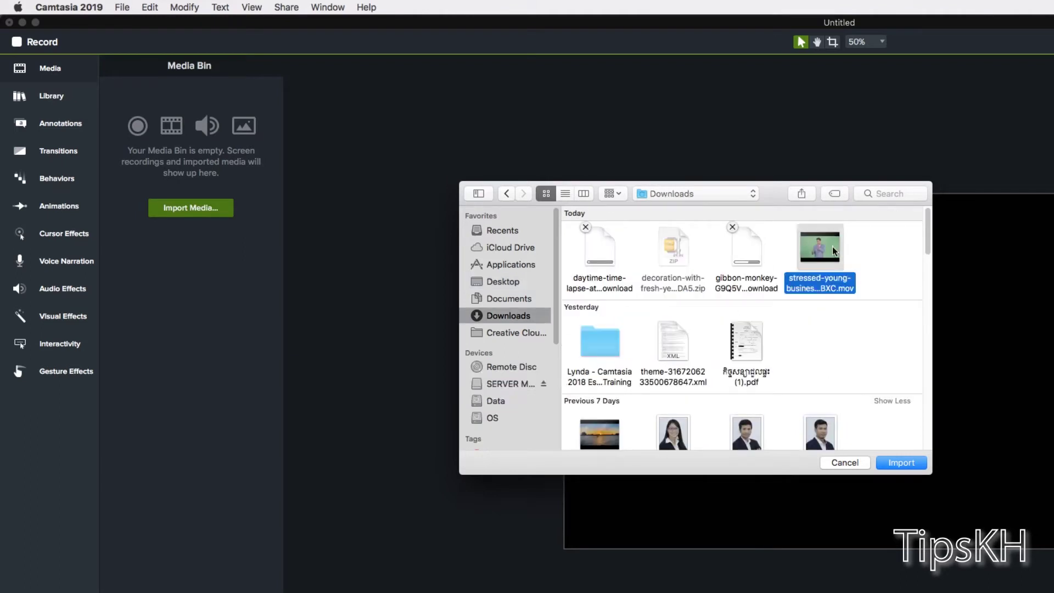
{"action": "left_click", "coordinate": [895, 464]}
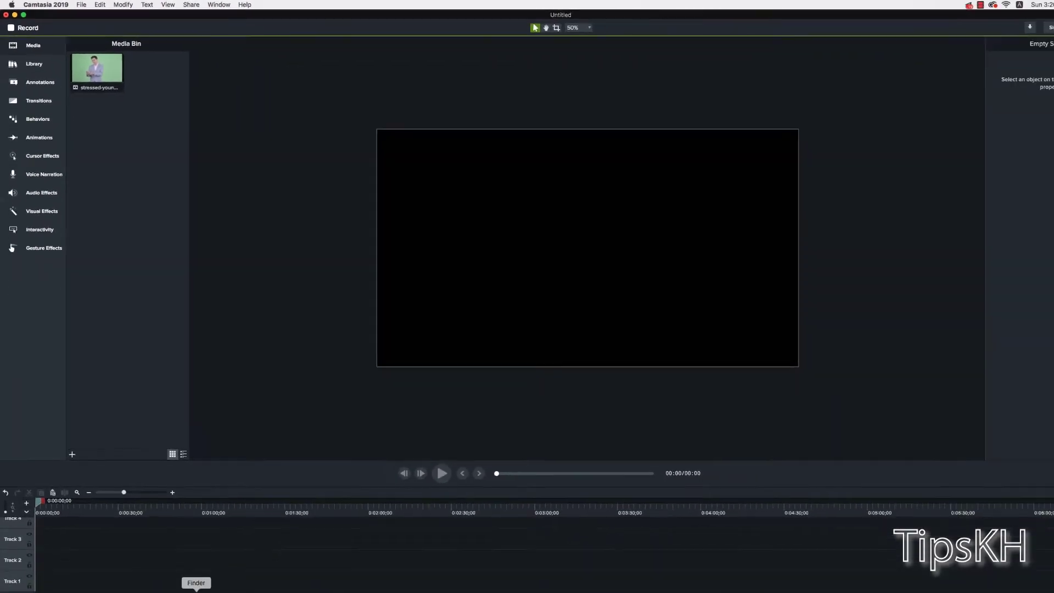
Step: From the 100CANON0 Finder window, select clips MVI_8383 through MVI_8399 and drag them into the Media Bin
{"action": "left_click", "coordinate": [184, 575]}
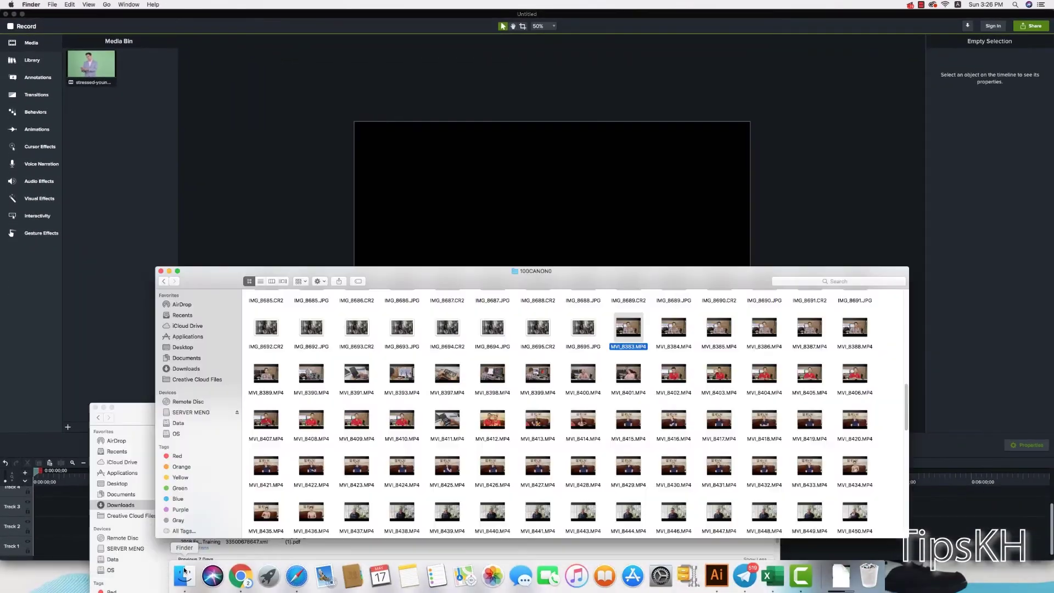
{"action": "left_click_drag", "start_coordinate": [127, 409], "coordinate": [147, 427]}
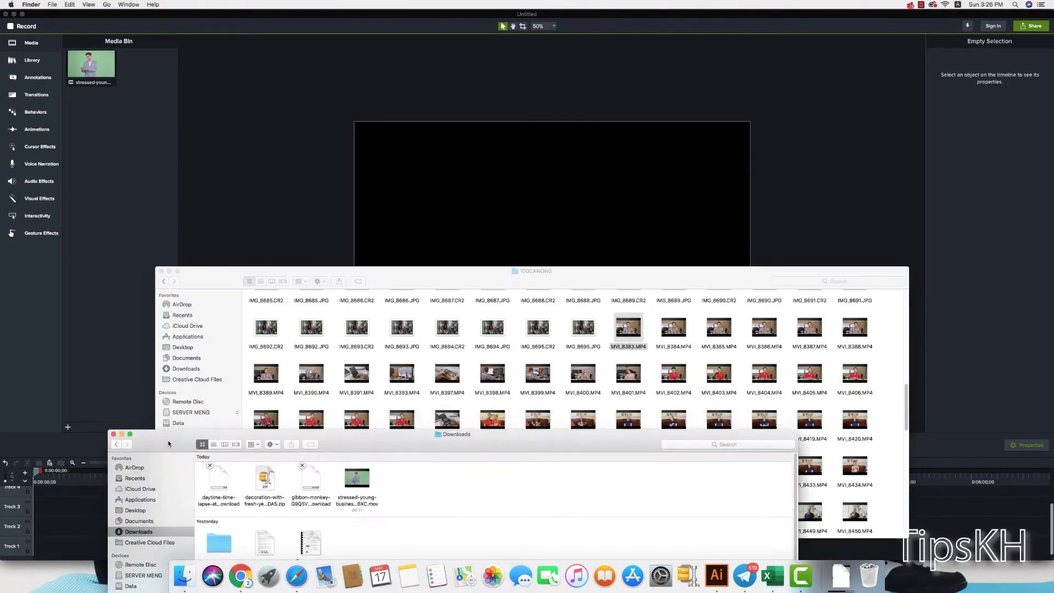
{"action": "left_click_drag", "start_coordinate": [355, 433], "coordinate": [362, 510]}
{"action": "left_click_drag", "start_coordinate": [237, 282], "coordinate": [234, 299]}
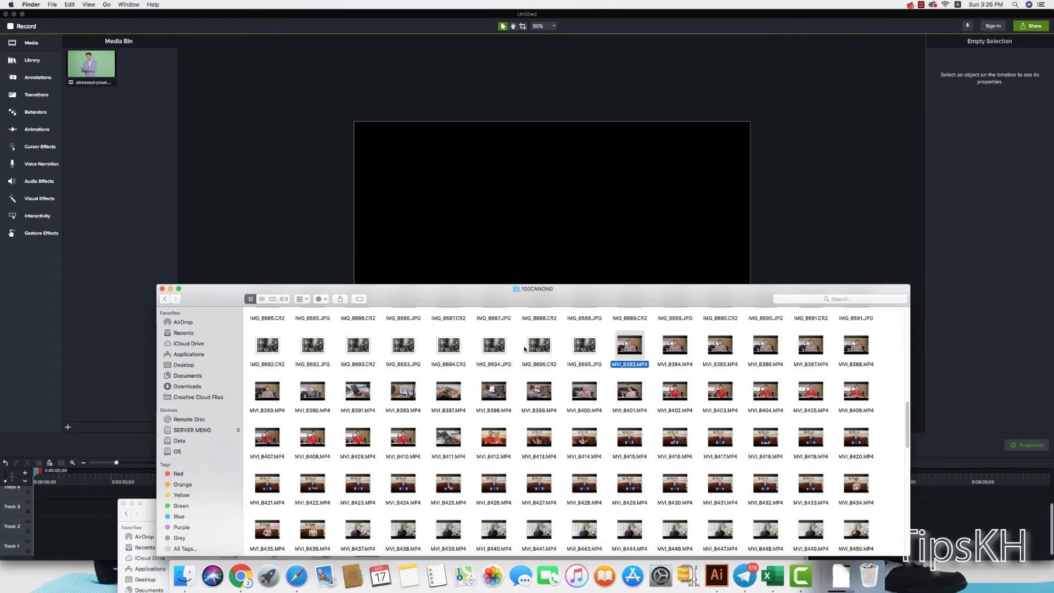
{"action": "key", "text": "shift+Right"}
{"action": "key", "text": "shift+Right"}
{"action": "key", "text": "shift+Right"}
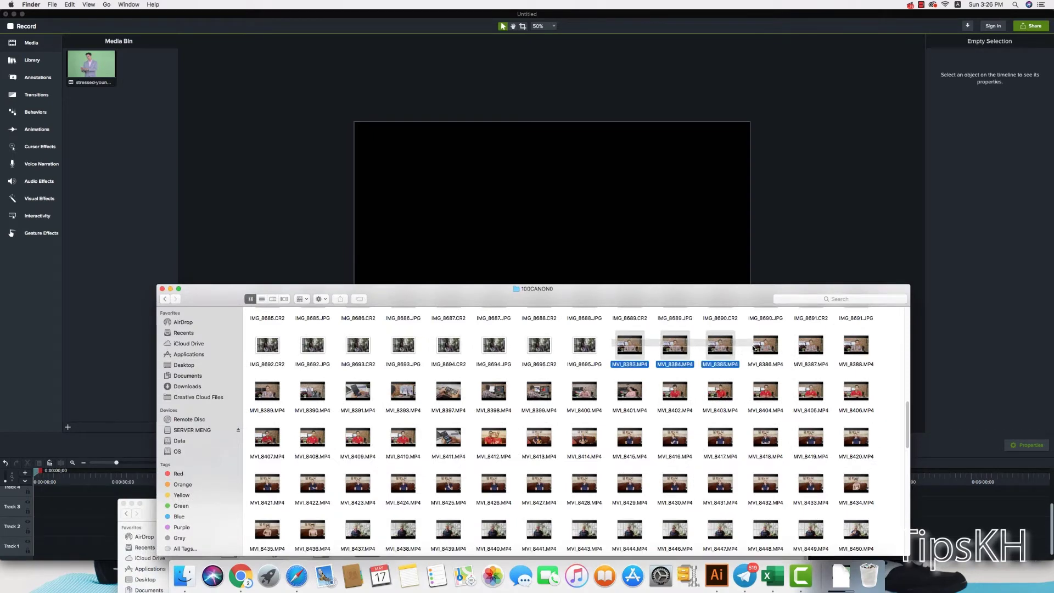
{"action": "key", "text": "shift+Right"}
{"action": "key", "text": "shift+Right"}
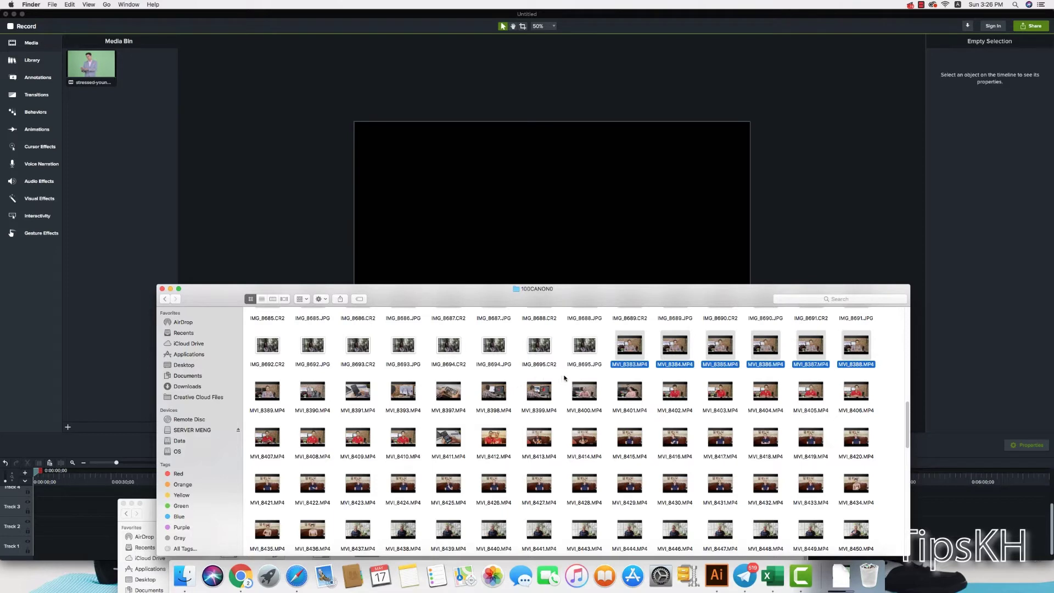
{"action": "left_click_drag", "start_coordinate": [564, 377], "coordinate": [275, 394]}
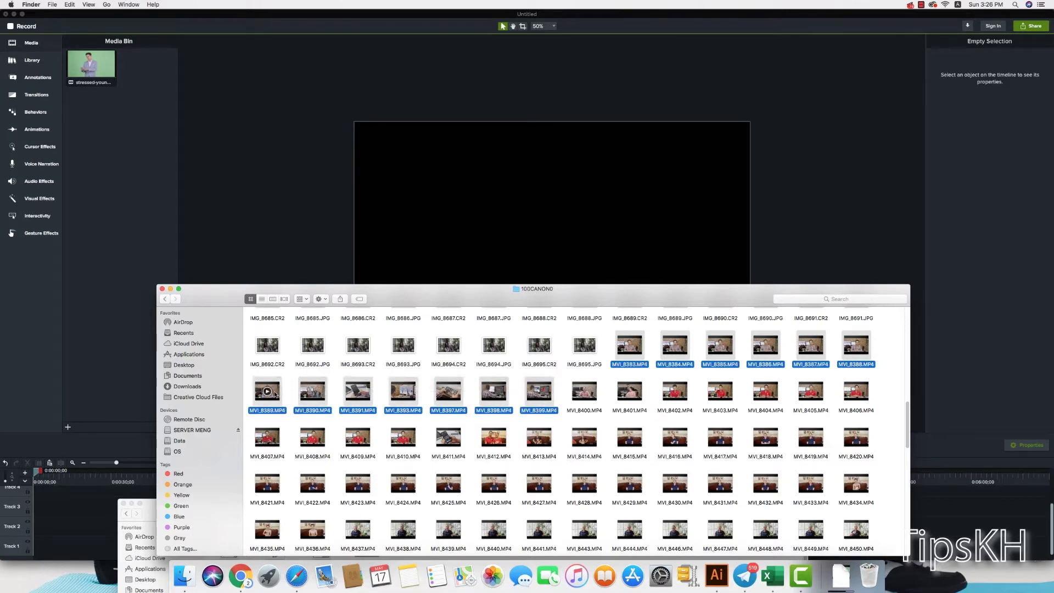
{"action": "left_click_drag", "start_coordinate": [266, 391], "coordinate": [136, 251]}
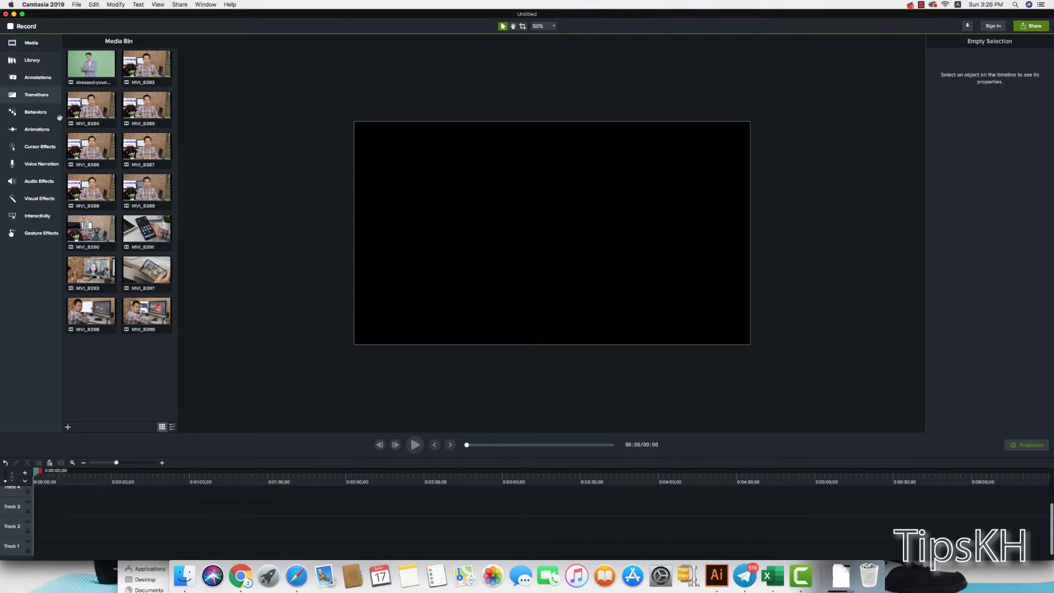
Step: Drag tipskh.png from the Documents folder into the Media Bin
{"action": "left_click", "coordinate": [185, 575]}
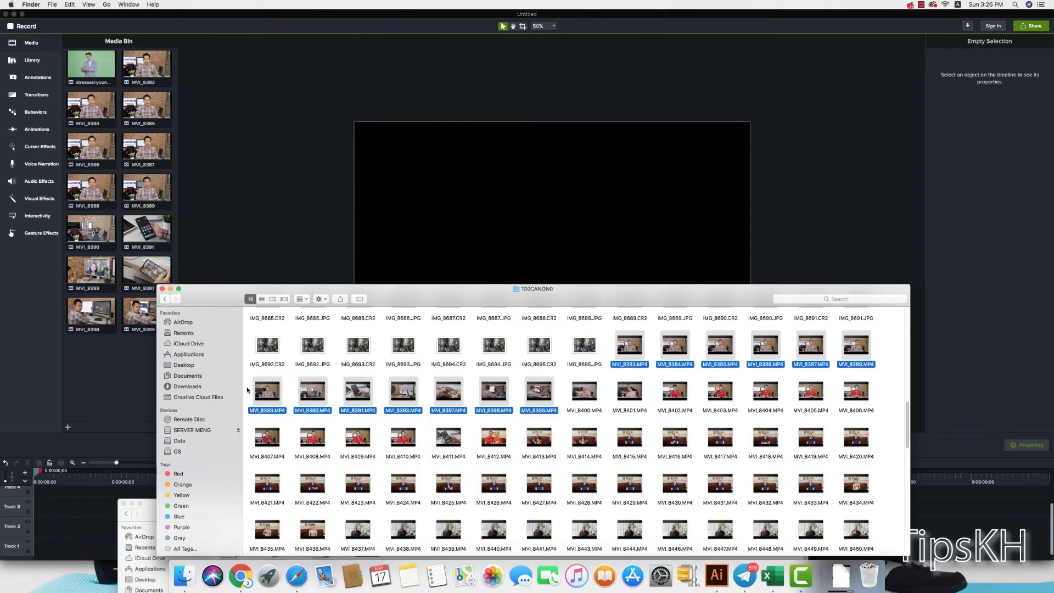
{"action": "left_click", "coordinate": [201, 366]}
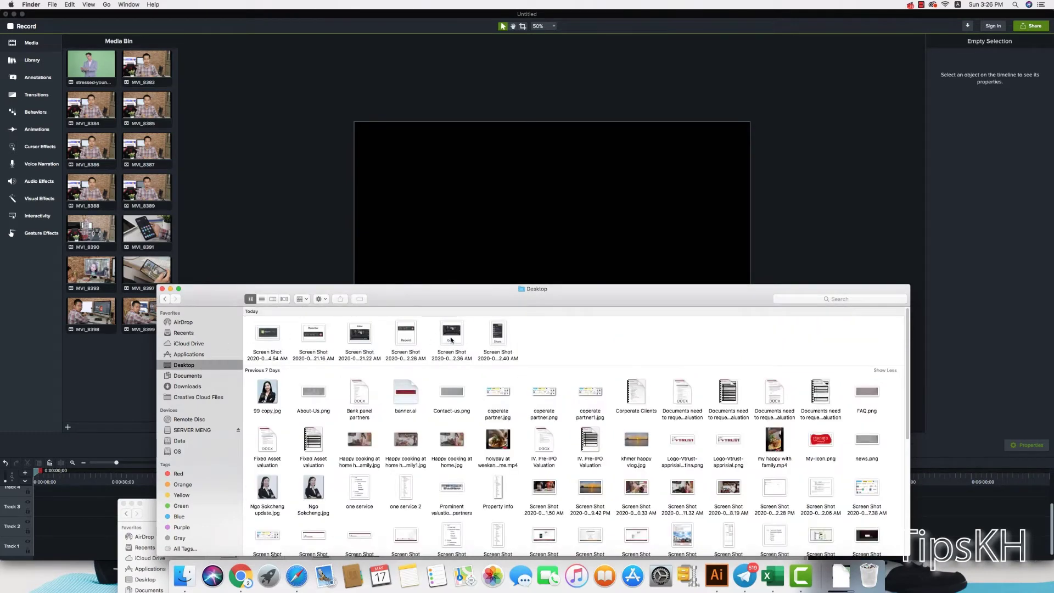
{"action": "left_click", "coordinate": [196, 377]}
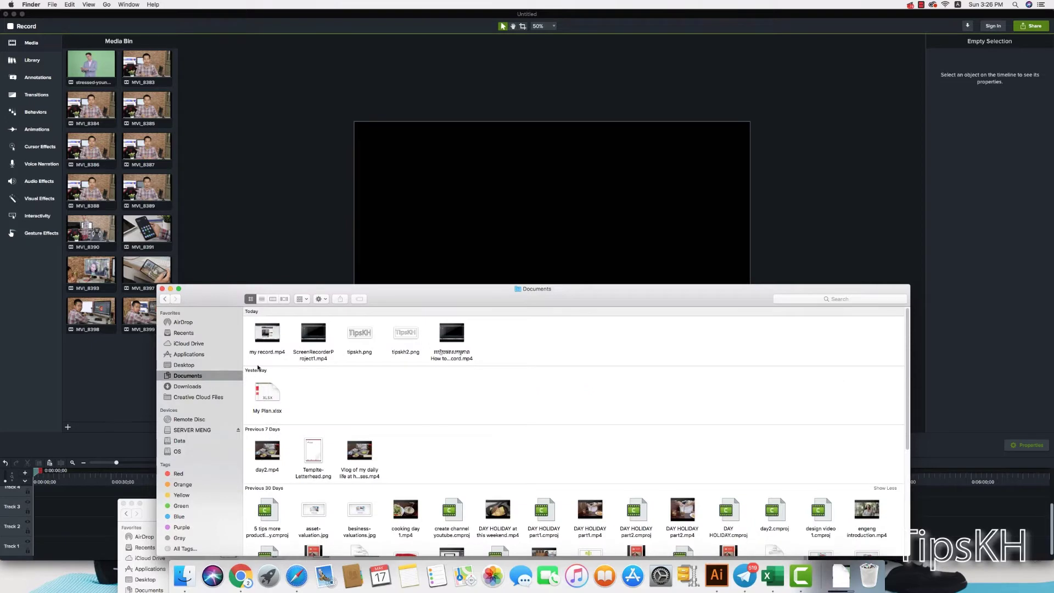
{"action": "left_click_drag", "start_coordinate": [359, 335], "coordinate": [124, 375]}
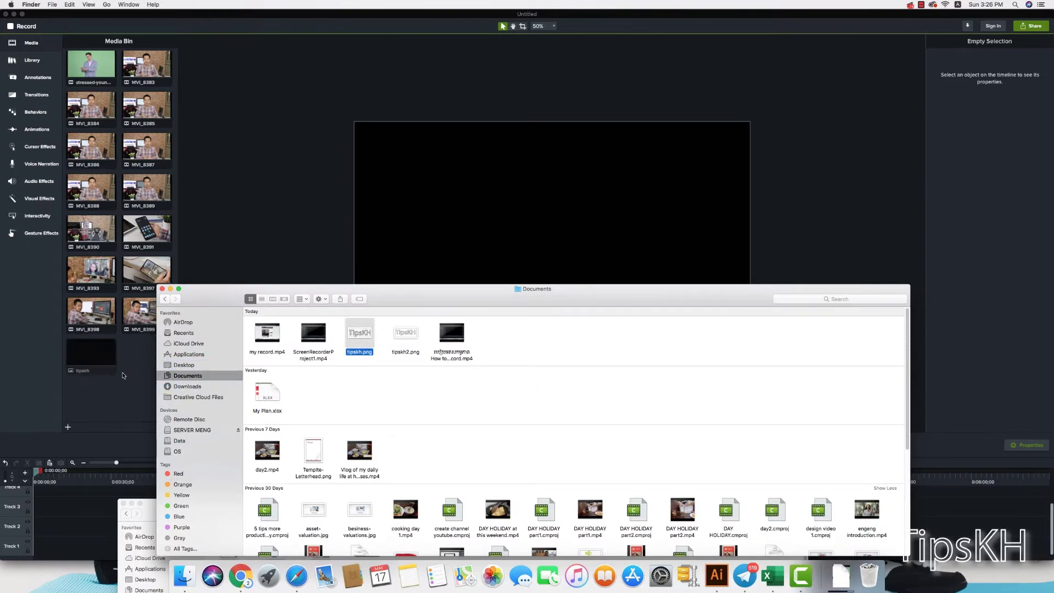
{"action": "left_click", "coordinate": [124, 375]}
Step: Add the cooking photo and My-Icon.png from the Desktop to the Media Bin
{"action": "left_click", "coordinate": [104, 362]}
{"action": "left_click", "coordinate": [184, 575]}
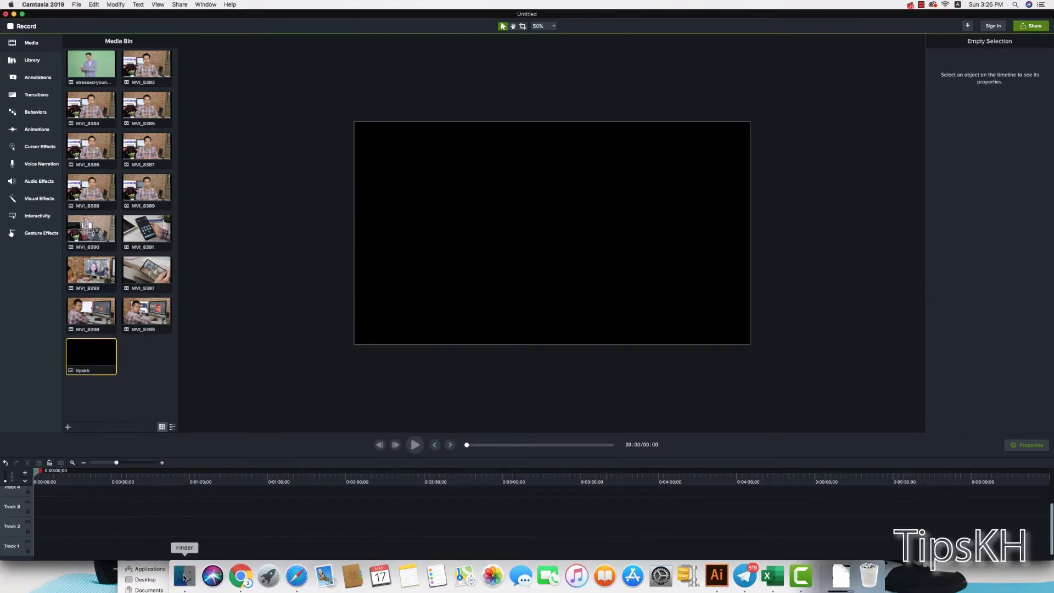
{"action": "left_click", "coordinate": [349, 393]}
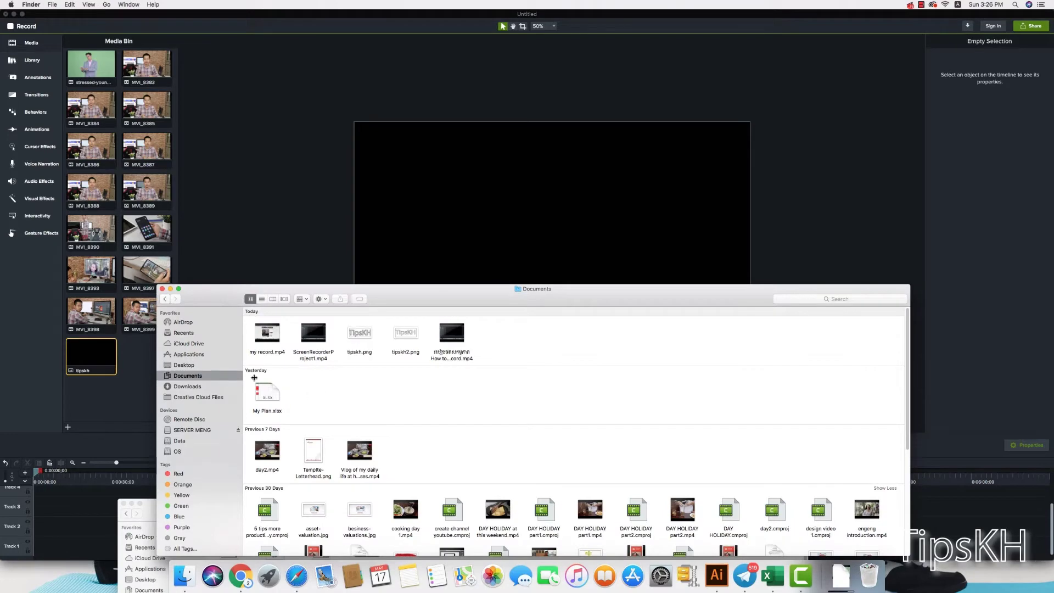
{"action": "left_click", "coordinate": [205, 367]}
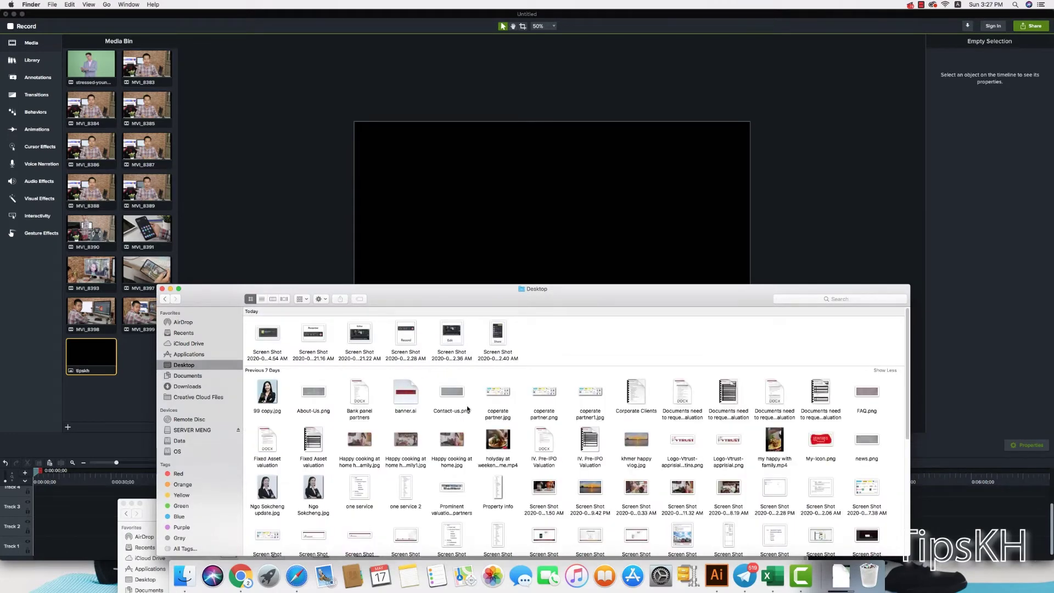
{"action": "left_click_drag", "start_coordinate": [360, 443], "coordinate": [126, 406]}
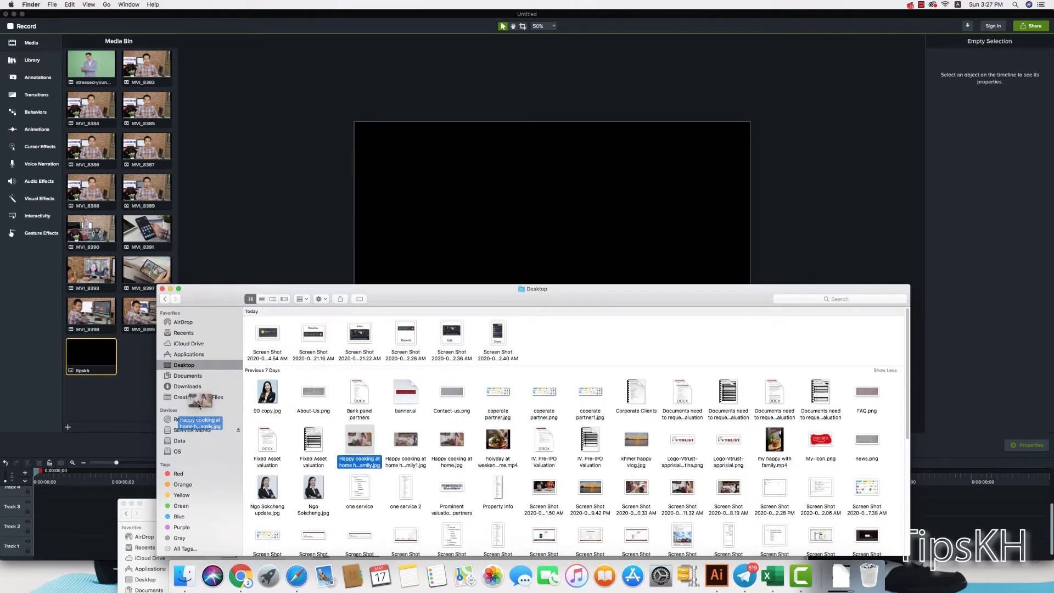
{"action": "mouse_move", "coordinate": [811, 440]}
{"action": "left_mouse_down"}
{"action": "mouse_move", "coordinate": [110, 392]}
{"action": "mouse_move", "coordinate": [132, 401]}
{"action": "left_mouse_up"}
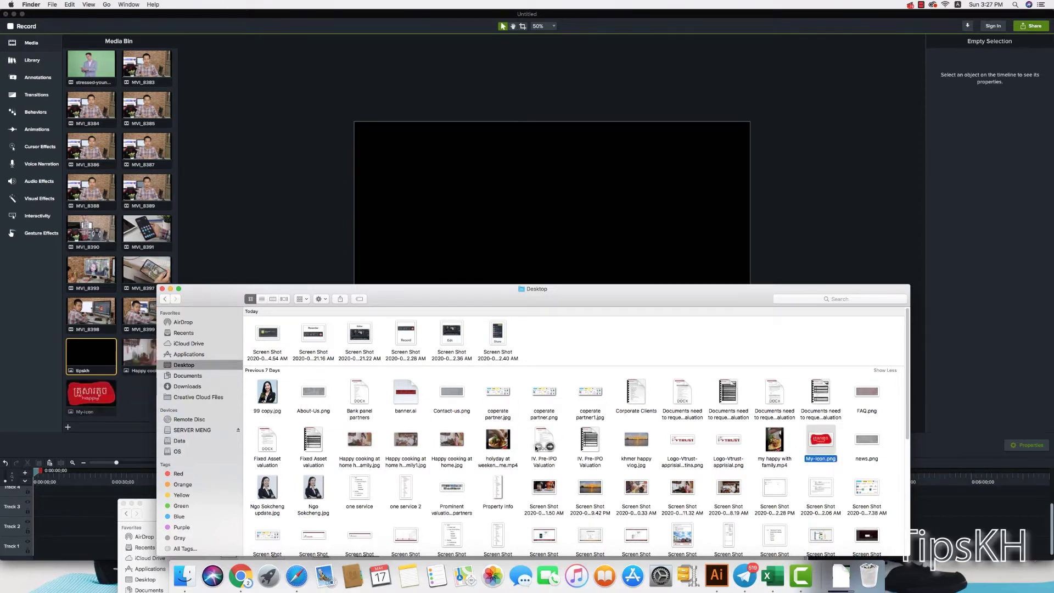
{"action": "left_click", "coordinate": [115, 416]}
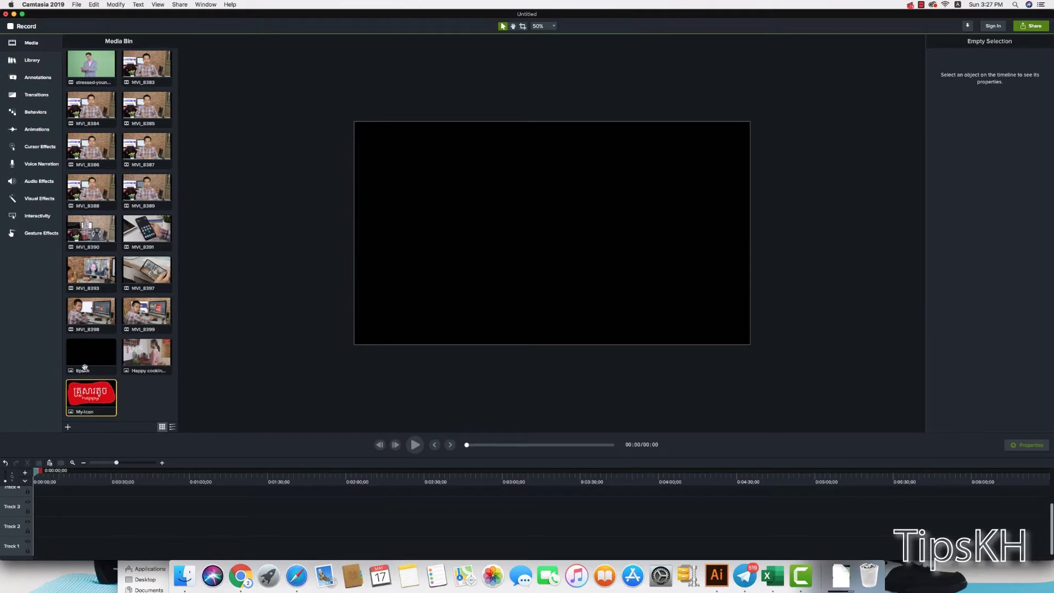
{"action": "left_click", "coordinate": [129, 358]}
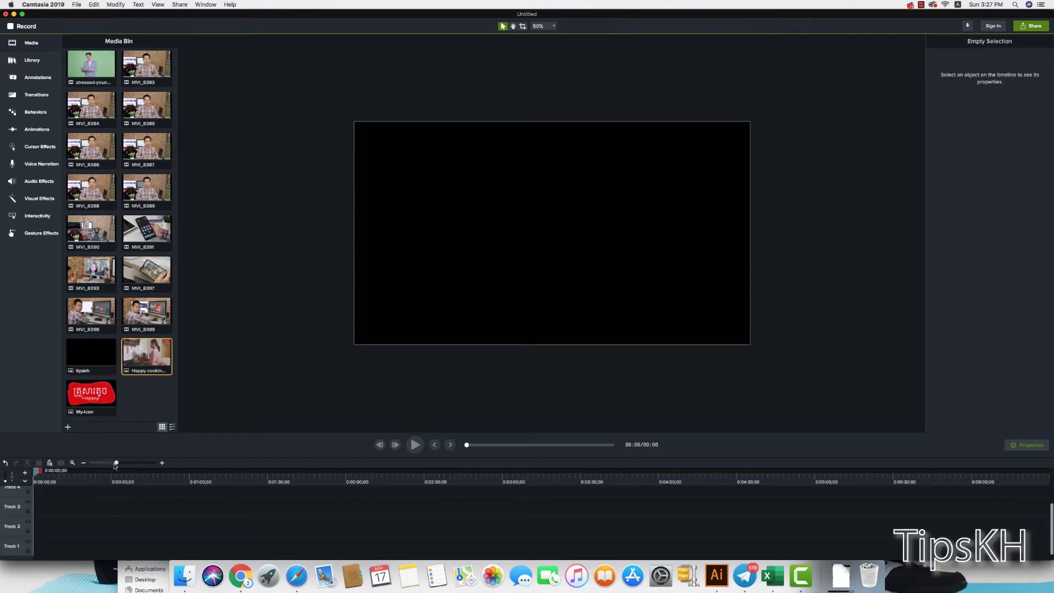
Step: Place MVI_8383 on Track 1, scrub through it, then delete it from the timeline
{"action": "mouse_move", "coordinate": [155, 74]}
{"action": "left_mouse_down"}
{"action": "mouse_move", "coordinate": [73, 533]}
{"action": "mouse_move", "coordinate": [51, 547]}
{"action": "mouse_move", "coordinate": [60, 491]}
{"action": "mouse_move", "coordinate": [54, 546]}
{"action": "left_mouse_up"}
{"action": "left_click", "coordinate": [110, 482]}
{"action": "left_click_drag", "start_coordinate": [119, 481], "coordinate": [52, 483]}
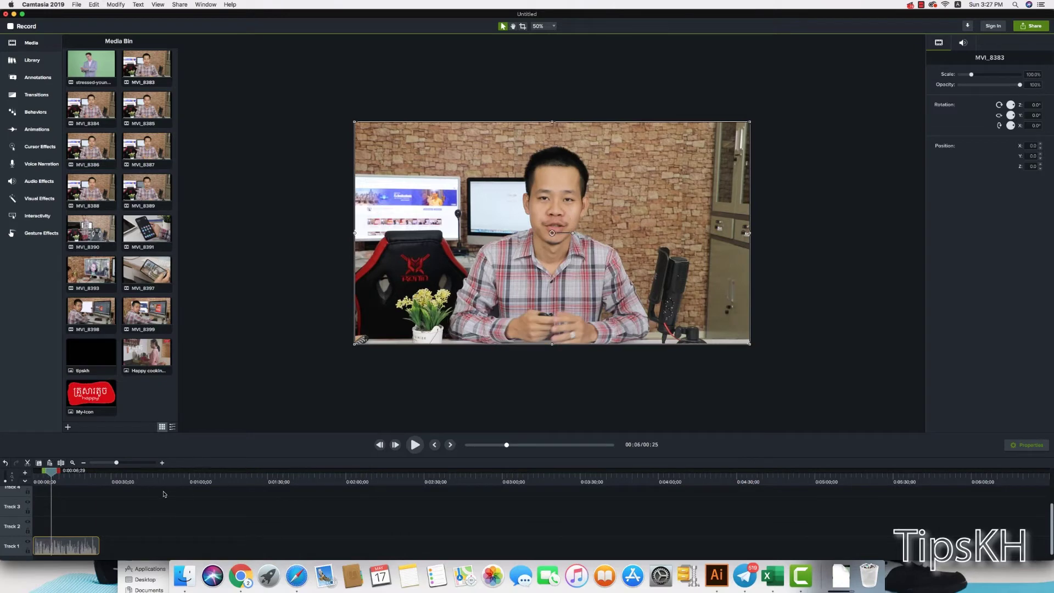
{"action": "left_click_drag", "start_coordinate": [98, 481], "coordinate": [103, 482]}
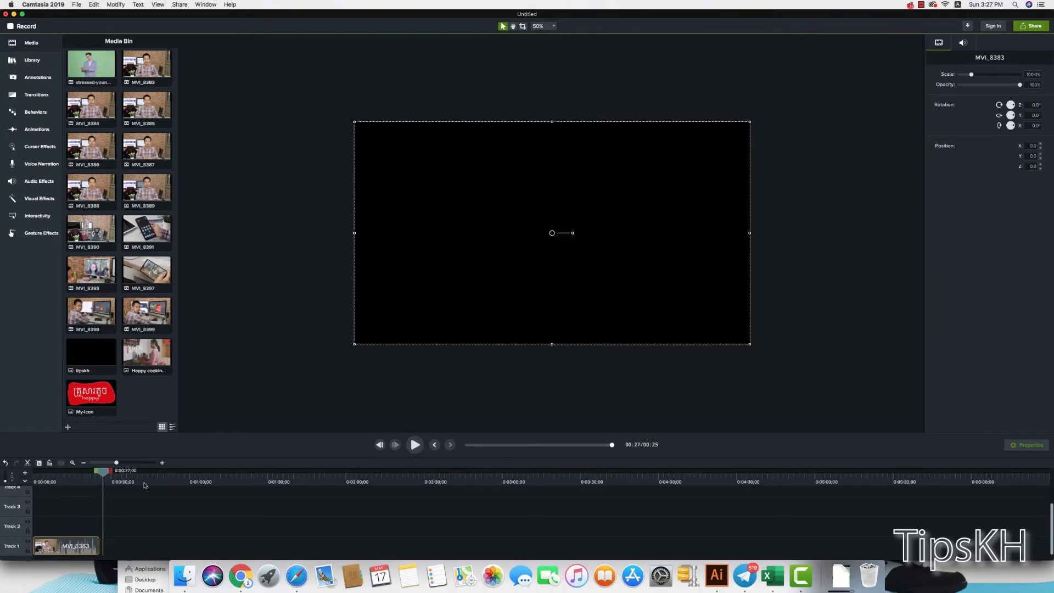
{"action": "left_click", "coordinate": [80, 545]}
{"action": "key", "text": "Delete"}
Step: Drop MVI_8383 onto the canvas, reposition it, then delete it again
{"action": "left_click", "coordinate": [144, 72]}
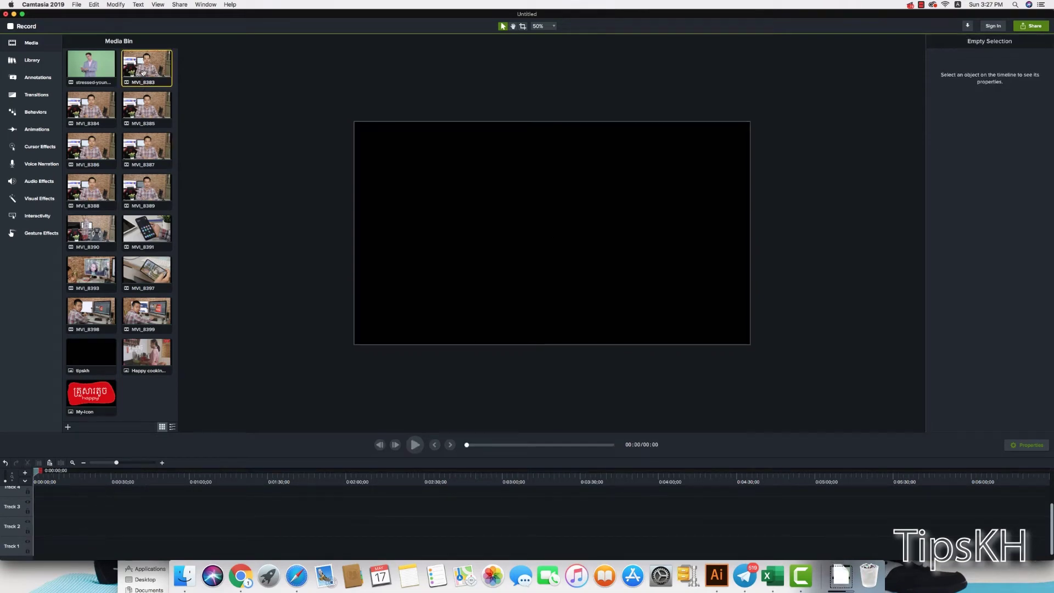
{"action": "left_click_drag", "start_coordinate": [144, 71], "coordinate": [544, 235]}
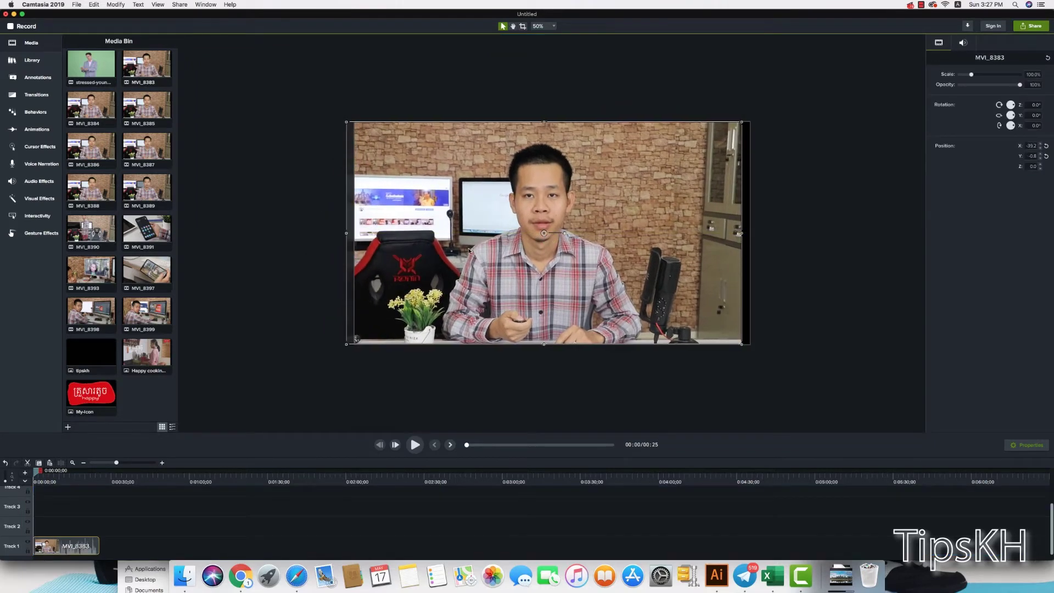
{"action": "left_click_drag", "start_coordinate": [468, 249], "coordinate": [476, 249]}
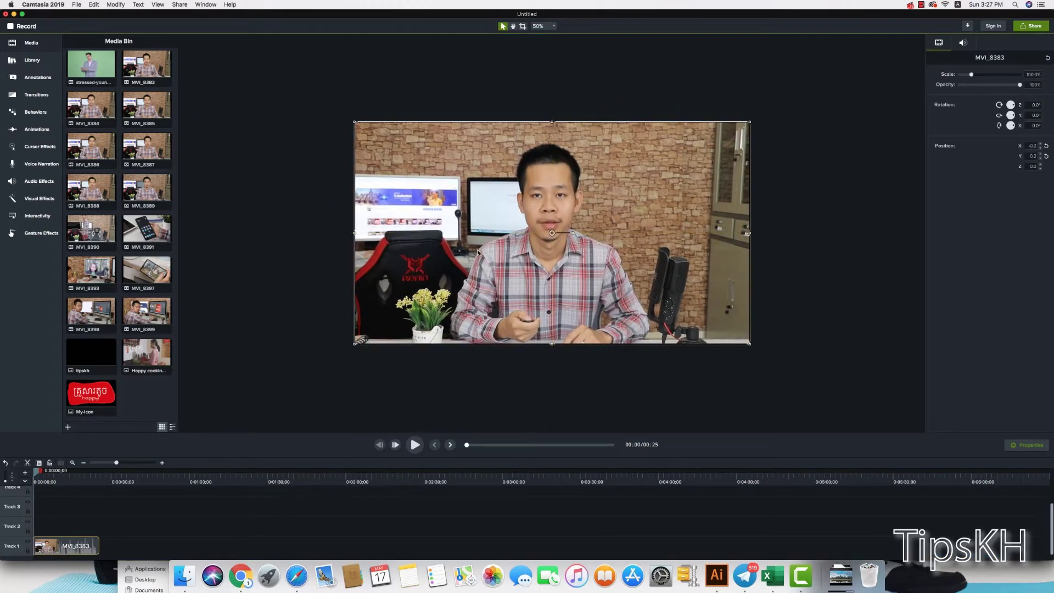
{"action": "left_click_drag", "start_coordinate": [407, 182], "coordinate": [427, 201]}
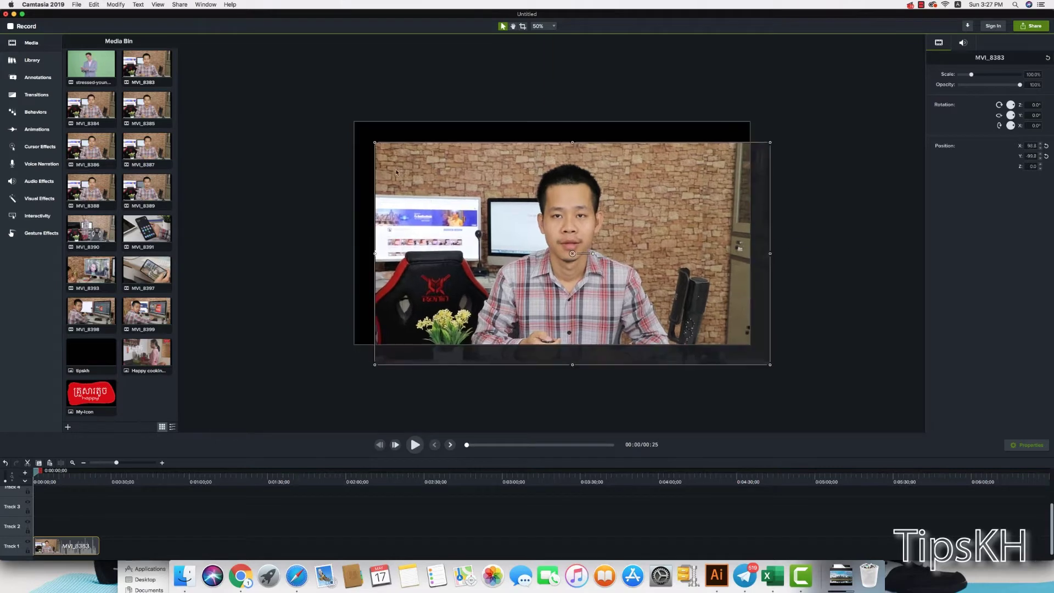
{"action": "left_click", "coordinate": [367, 130]}
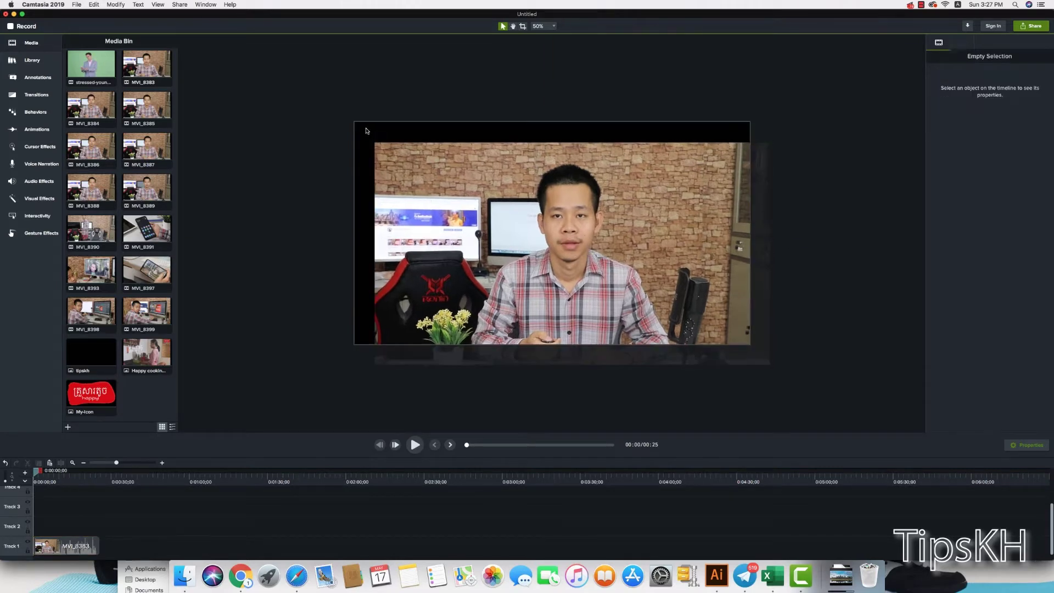
{"action": "left_click", "coordinate": [432, 206]}
{"action": "key", "text": "Delete"}
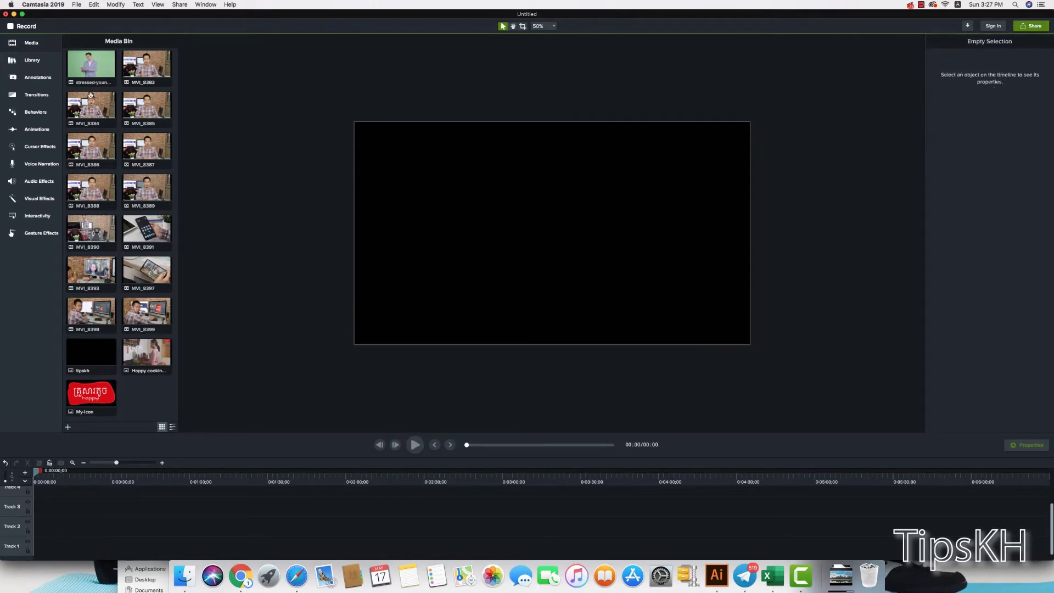
Step: Add MVI_8383 to Track 1 and a second copy to Track 2
{"action": "mouse_move", "coordinate": [147, 67]}
{"action": "left_mouse_down"}
{"action": "mouse_move", "coordinate": [144, 436]}
{"action": "mouse_move", "coordinate": [50, 546]}
{"action": "left_mouse_up"}
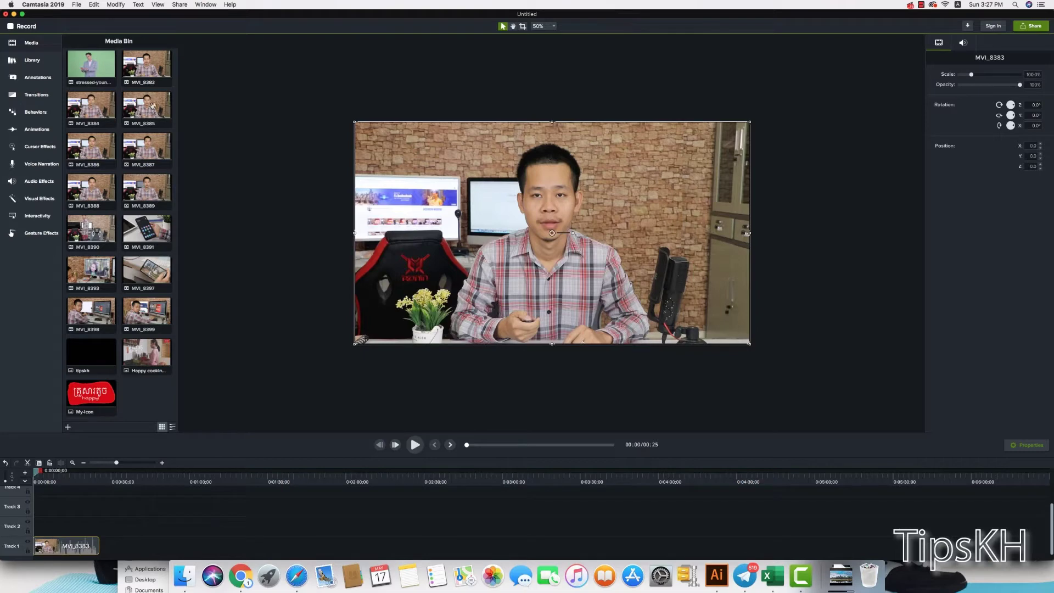
{"action": "left_click_drag", "start_coordinate": [147, 74], "coordinate": [62, 528]}
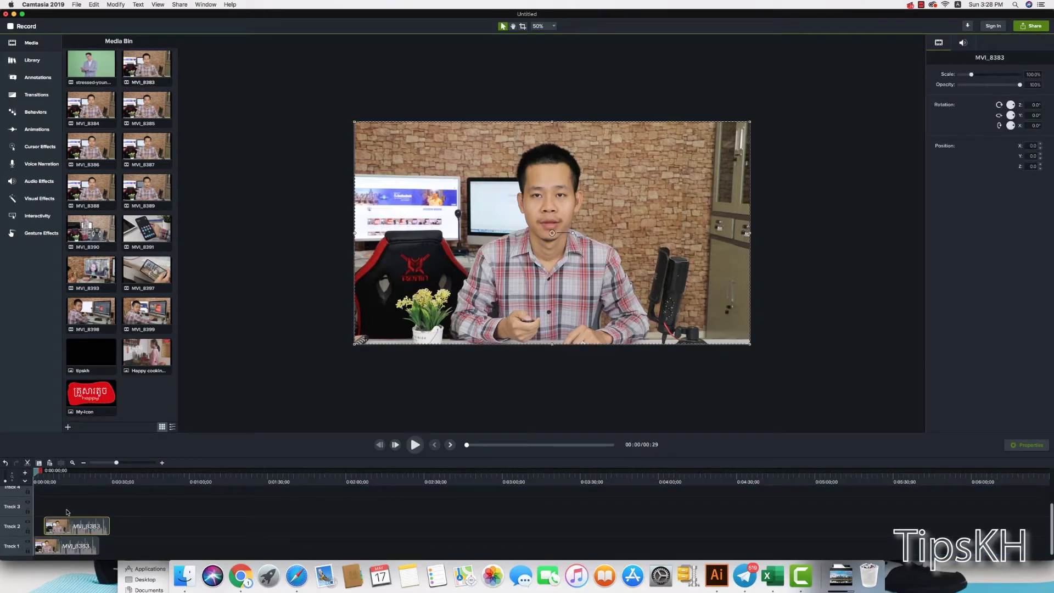
{"action": "left_click", "coordinate": [84, 513]}
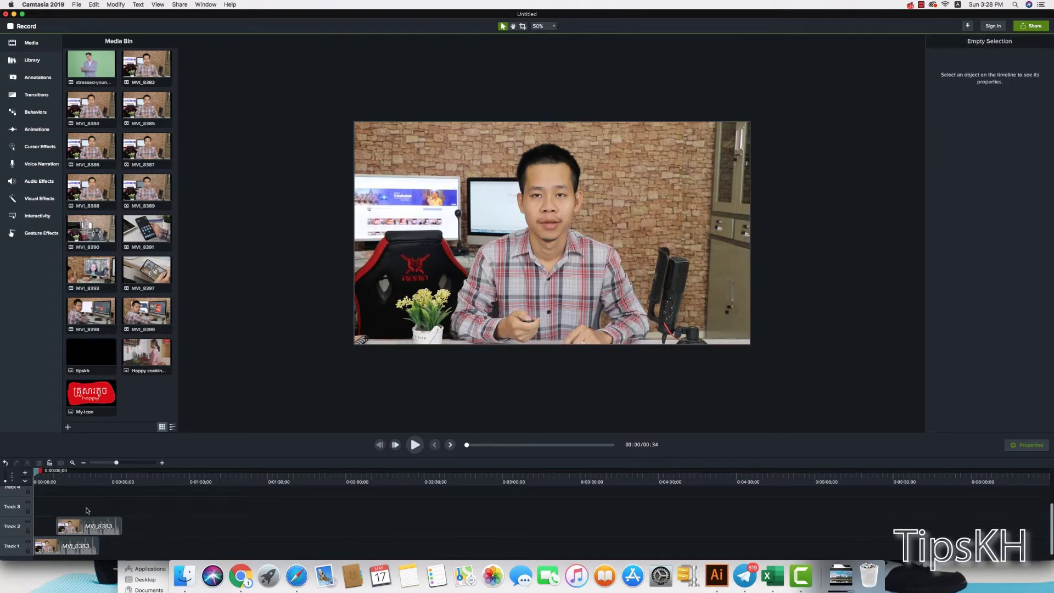
{"action": "left_click_drag", "start_coordinate": [69, 488], "coordinate": [40, 485]}
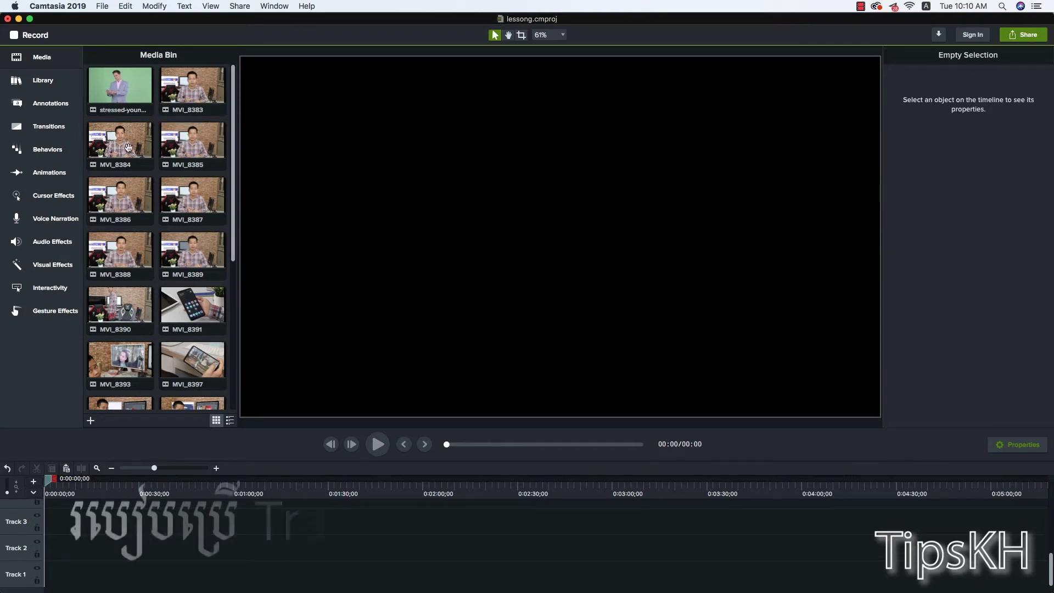
Step: Place MVI_8383 on Track 1, append MVI_8384 right after it, and play across the join
{"action": "mouse_move", "coordinate": [192, 87]}
{"action": "left_mouse_down"}
{"action": "mouse_move", "coordinate": [70, 550]}
{"action": "mouse_move", "coordinate": [75, 572]}
{"action": "left_mouse_up"}
{"action": "left_click", "coordinate": [87, 560]}
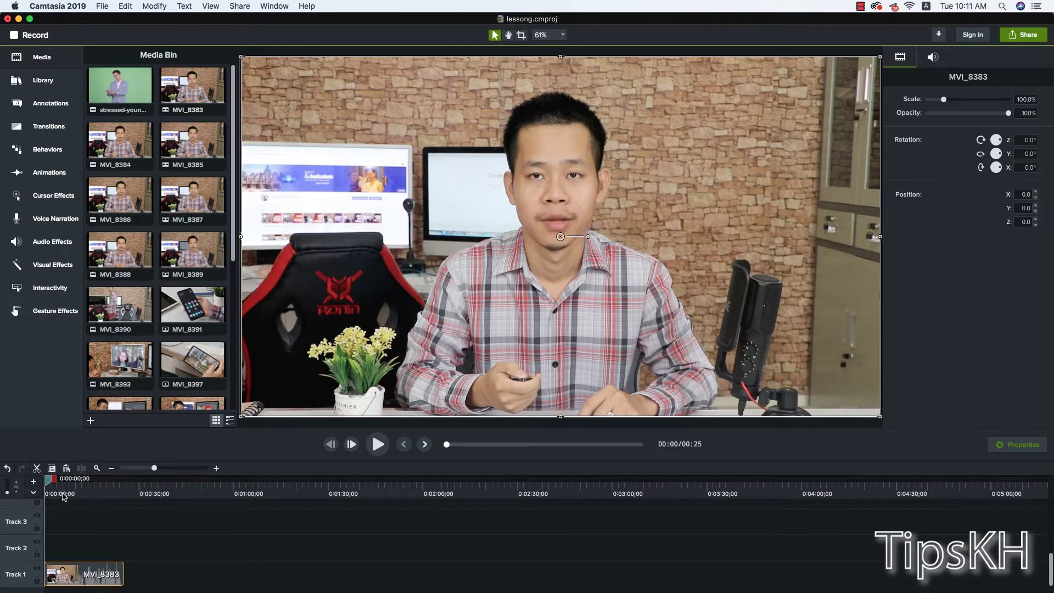
{"action": "left_click_drag", "start_coordinate": [62, 493], "coordinate": [79, 494]}
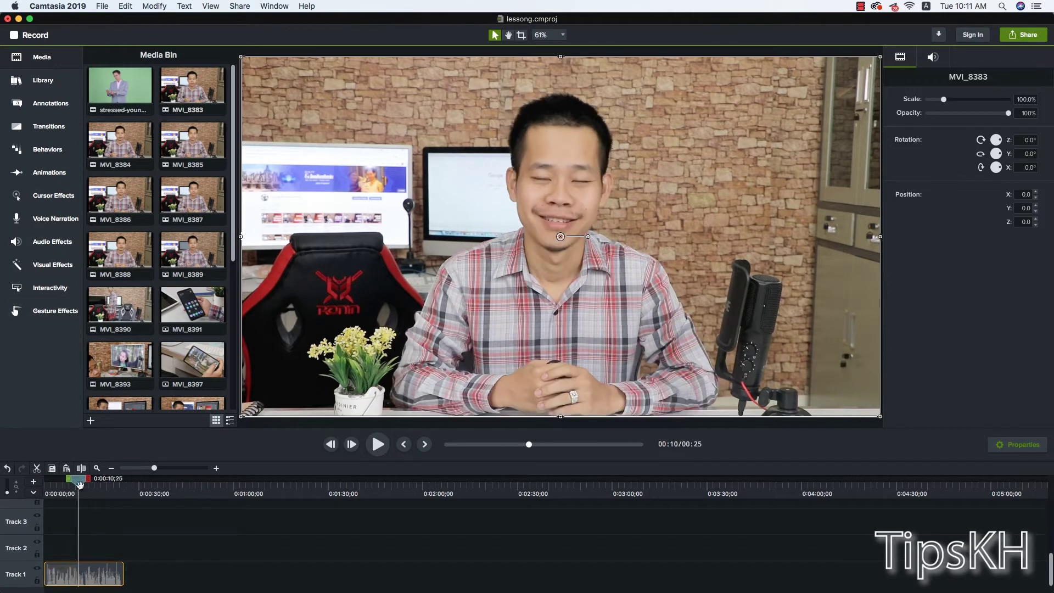
{"action": "mouse_move", "coordinate": [120, 142]}
{"action": "left_mouse_down"}
{"action": "mouse_move", "coordinate": [164, 566]}
{"action": "mouse_move", "coordinate": [144, 573]}
{"action": "left_mouse_up"}
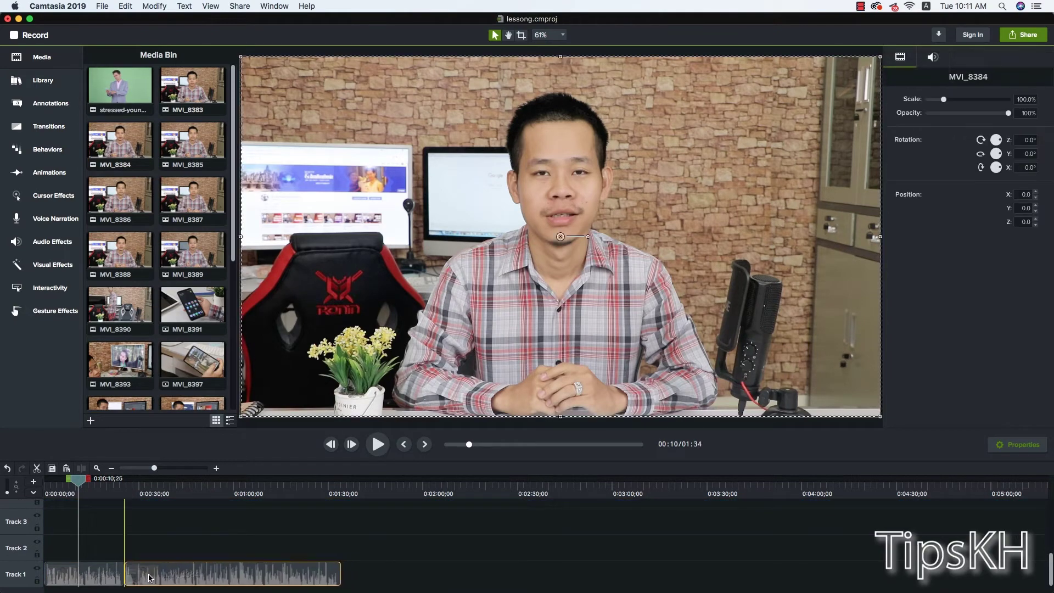
{"action": "left_click", "coordinate": [117, 493]}
{"action": "key", "text": "space"}
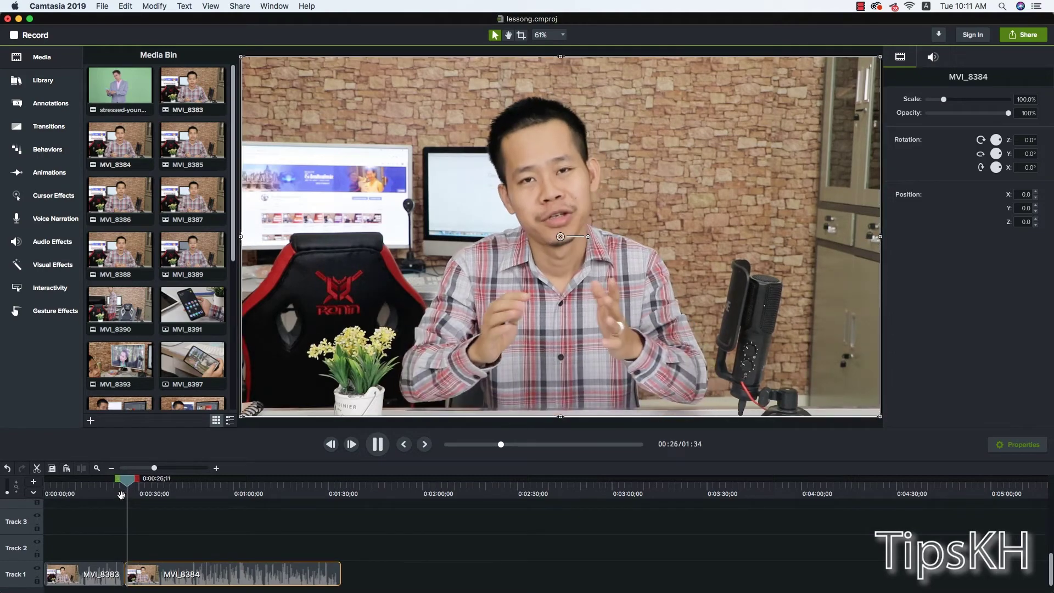
{"action": "key", "text": "space"}
{"action": "left_click", "coordinate": [159, 551]}
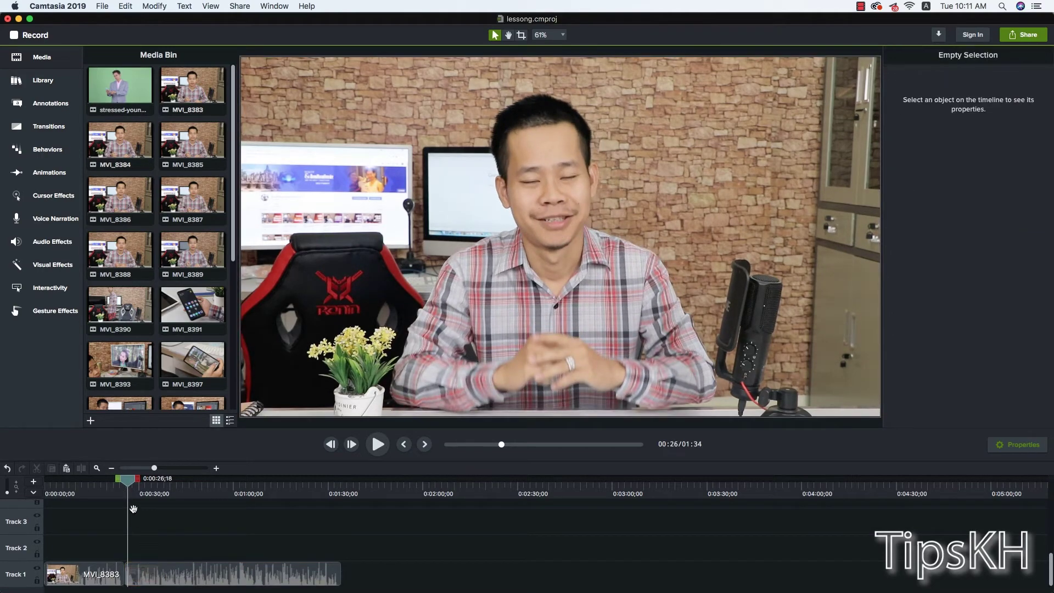
{"action": "left_click_drag", "start_coordinate": [128, 480], "coordinate": [144, 483]}
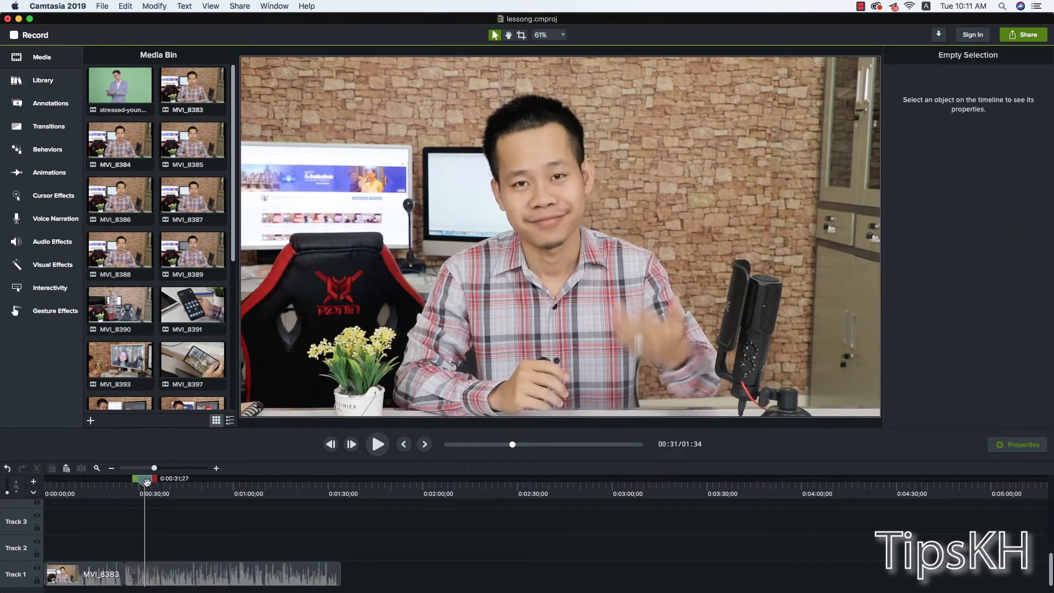
Step: Apply the Strips transition at the clip join, play it back, then undo it
{"action": "left_click", "coordinate": [77, 133]}
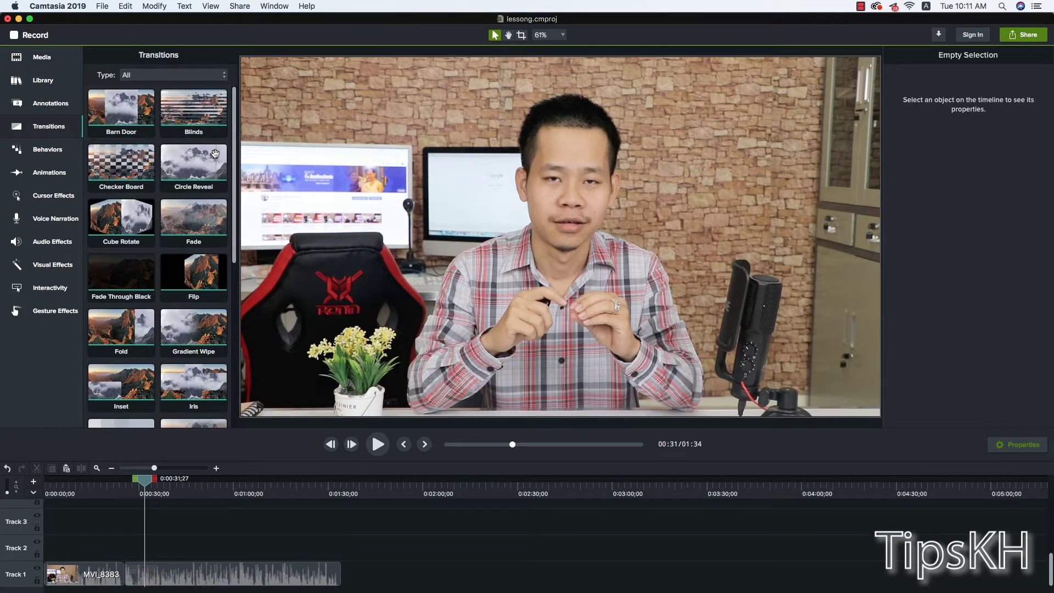
{"action": "left_click_drag", "start_coordinate": [235, 145], "coordinate": [246, 298]}
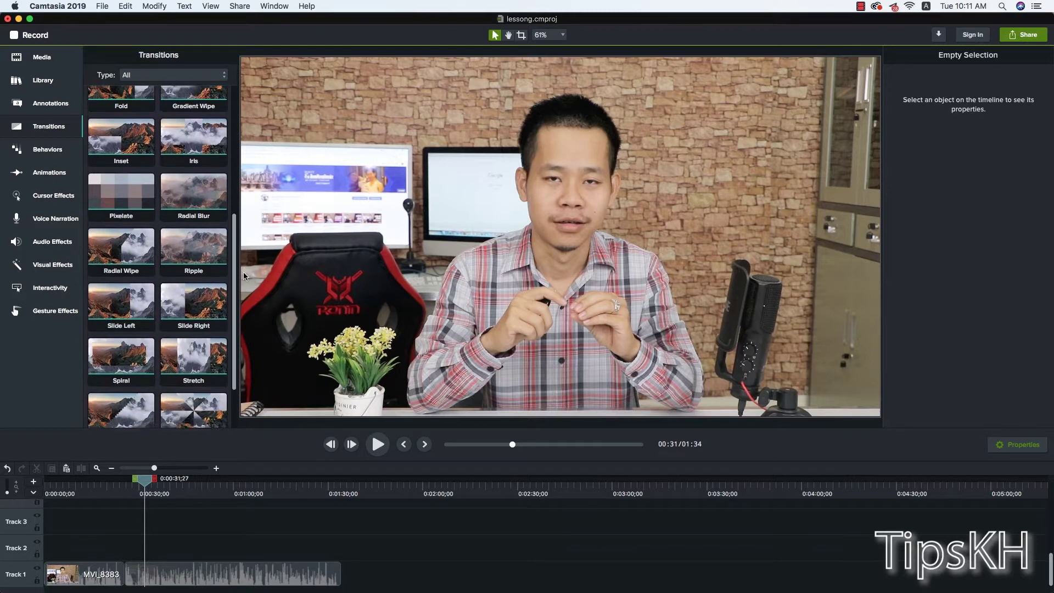
{"action": "scroll", "coordinate": [231, 323], "scroll_direction": "down", "scroll_amount": 2}
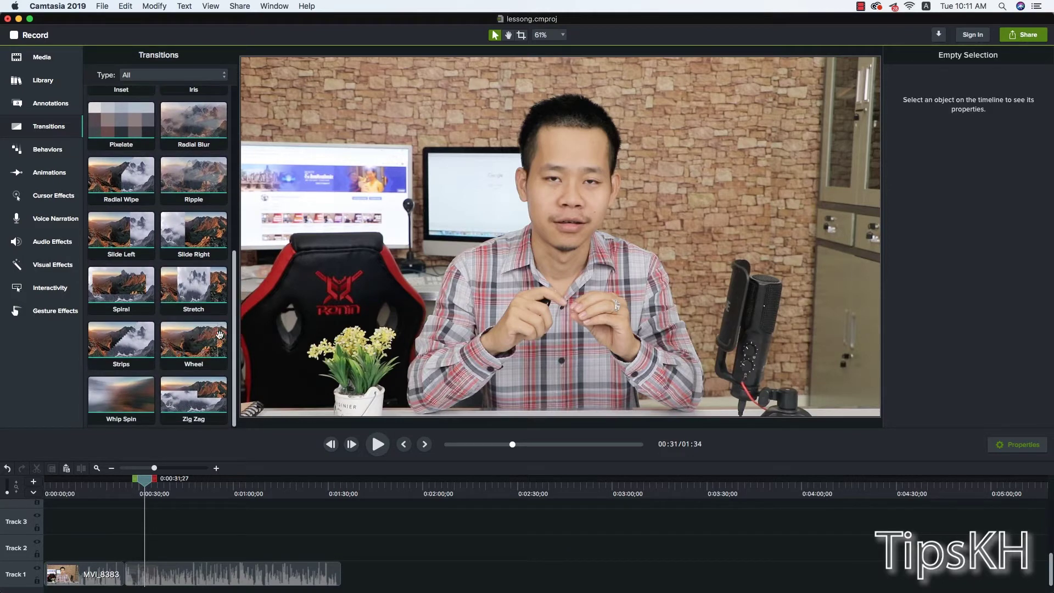
{"action": "left_click_drag", "start_coordinate": [139, 332], "coordinate": [126, 585]}
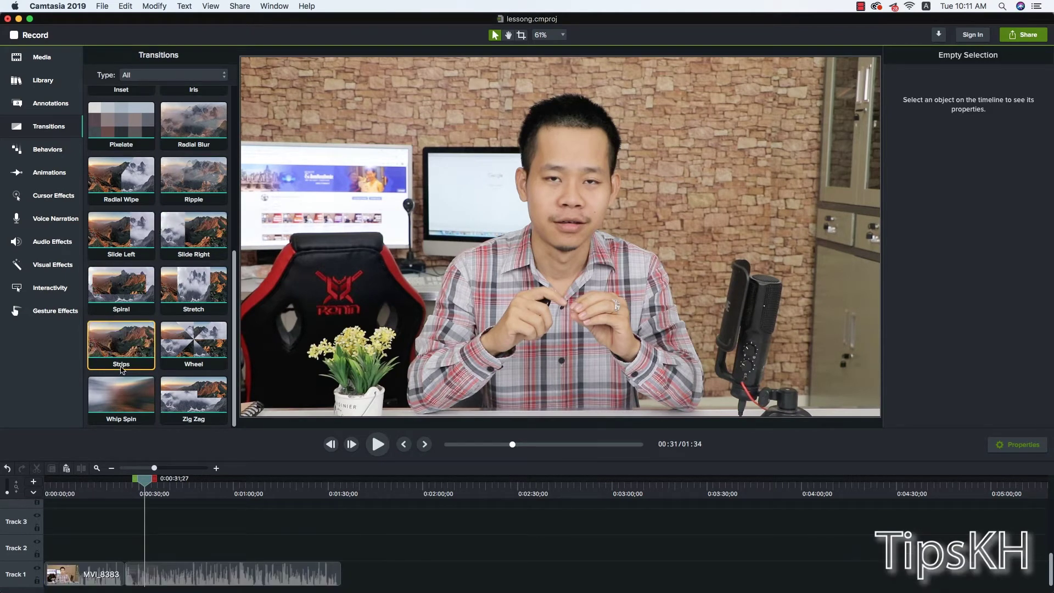
{"action": "left_click_drag", "start_coordinate": [121, 365], "coordinate": [122, 569]}
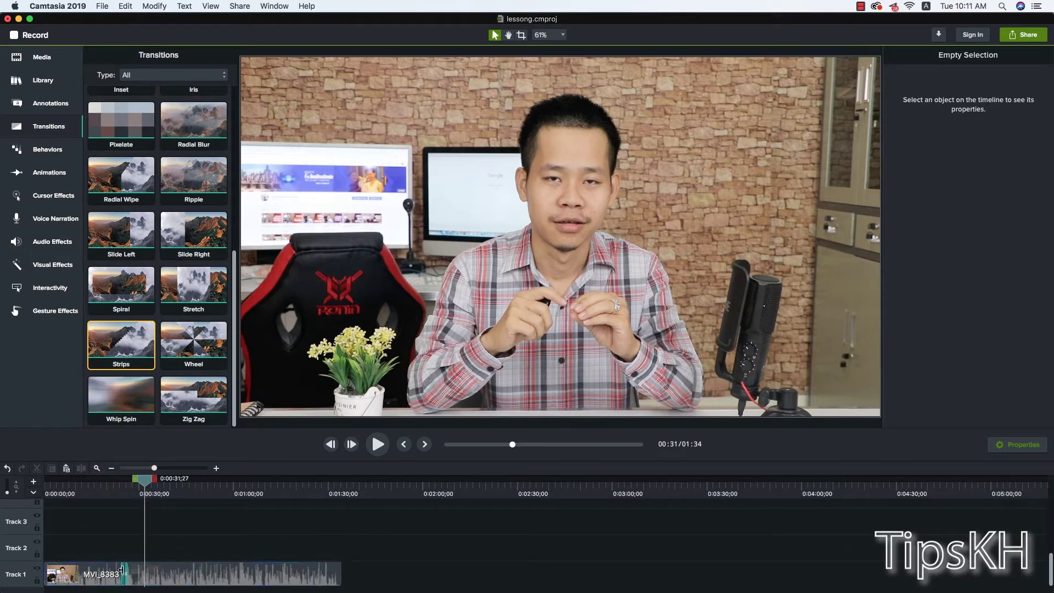
{"action": "left_click", "coordinate": [120, 494]}
{"action": "key", "text": "space"}
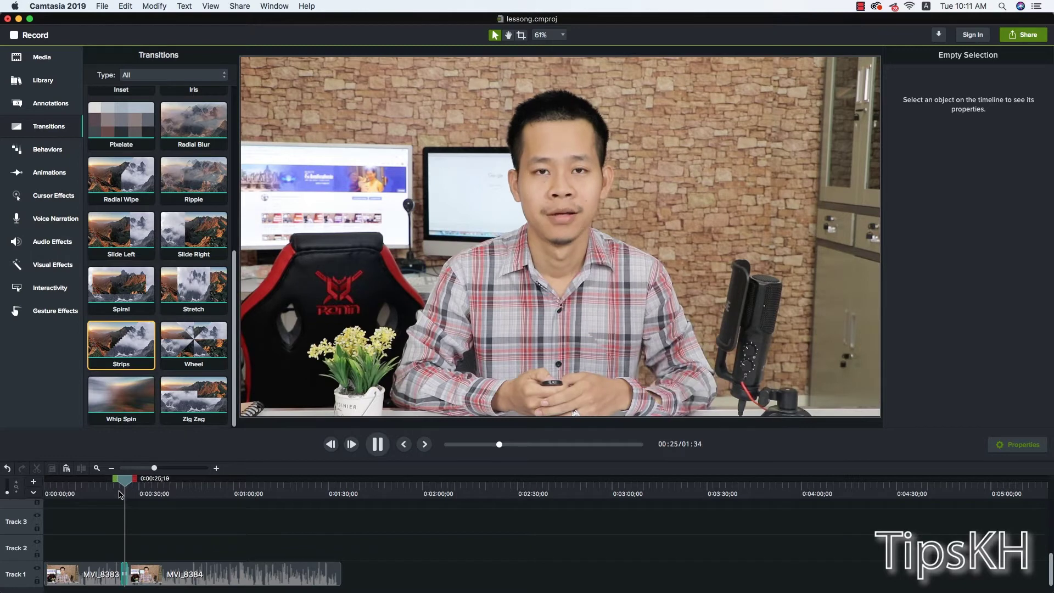
{"action": "left_click", "coordinate": [122, 569]}
{"action": "left_click", "coordinate": [127, 575]}
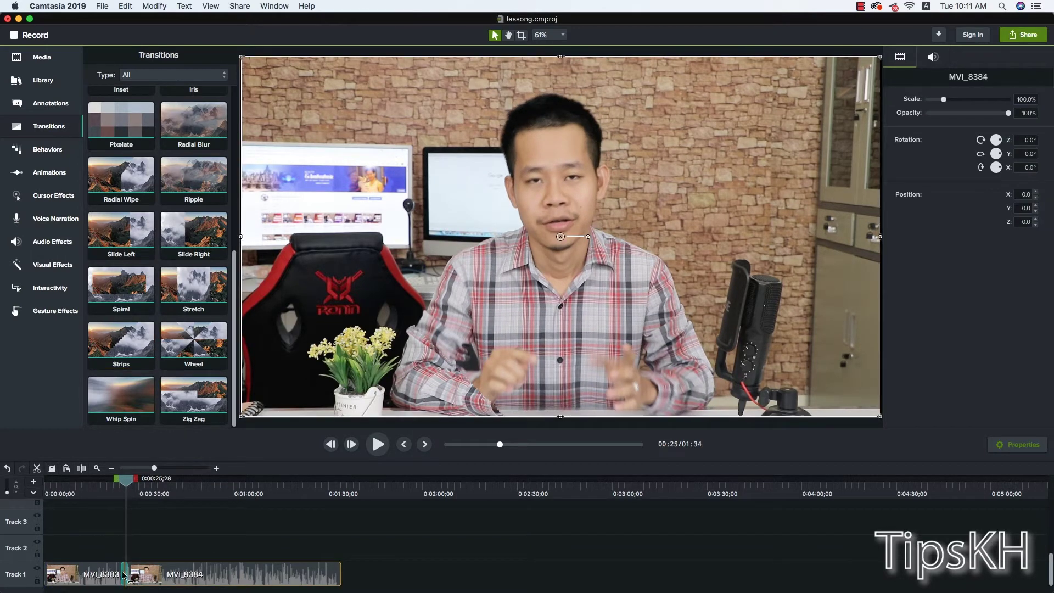
{"action": "left_click", "coordinate": [11, 469]}
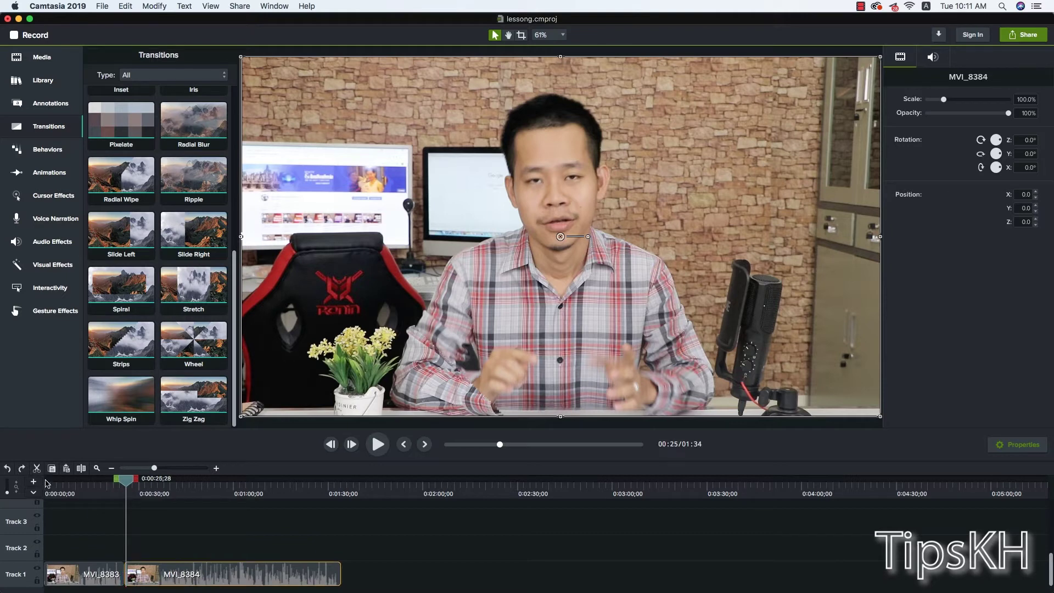
Step: Try the Whip Spin transition at the join, preview it, and undo it
{"action": "left_click_drag", "start_coordinate": [144, 373], "coordinate": [128, 576]}
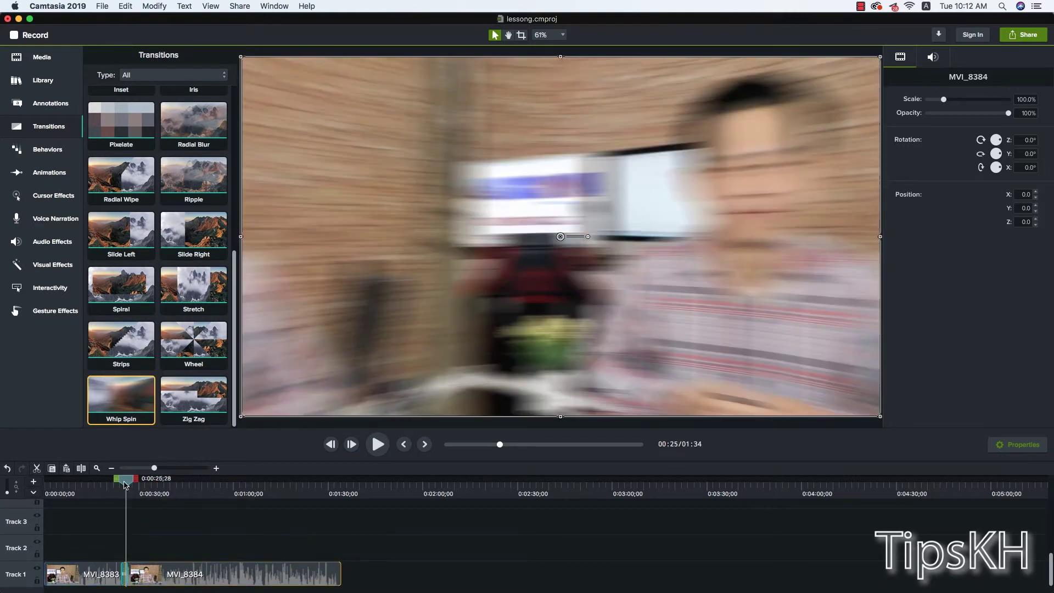
{"action": "left_click_drag", "start_coordinate": [125, 484], "coordinate": [118, 484]}
{"action": "key", "text": "space"}
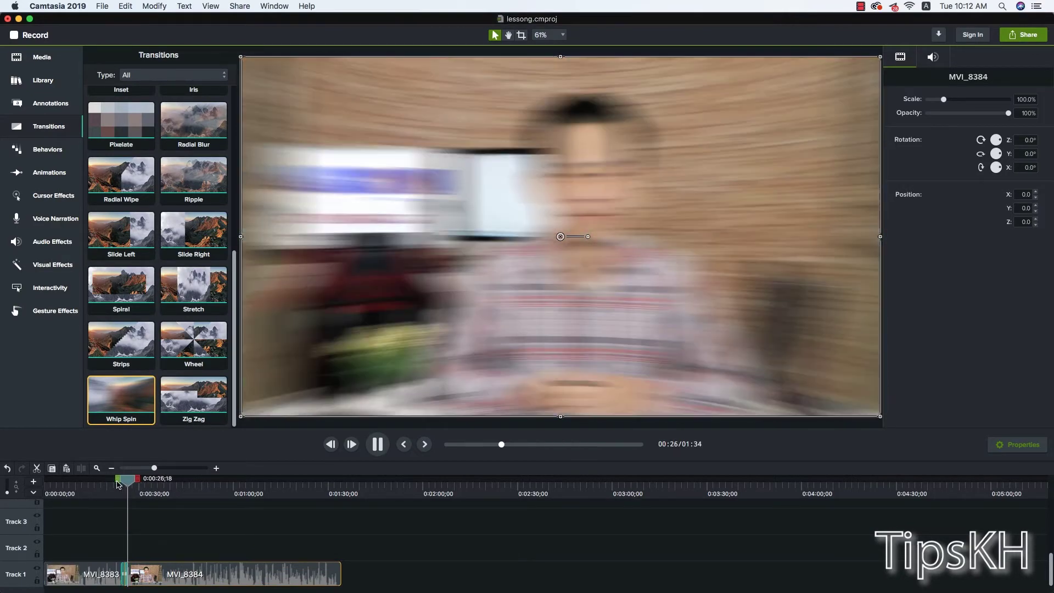
{"action": "key", "text": "space"}
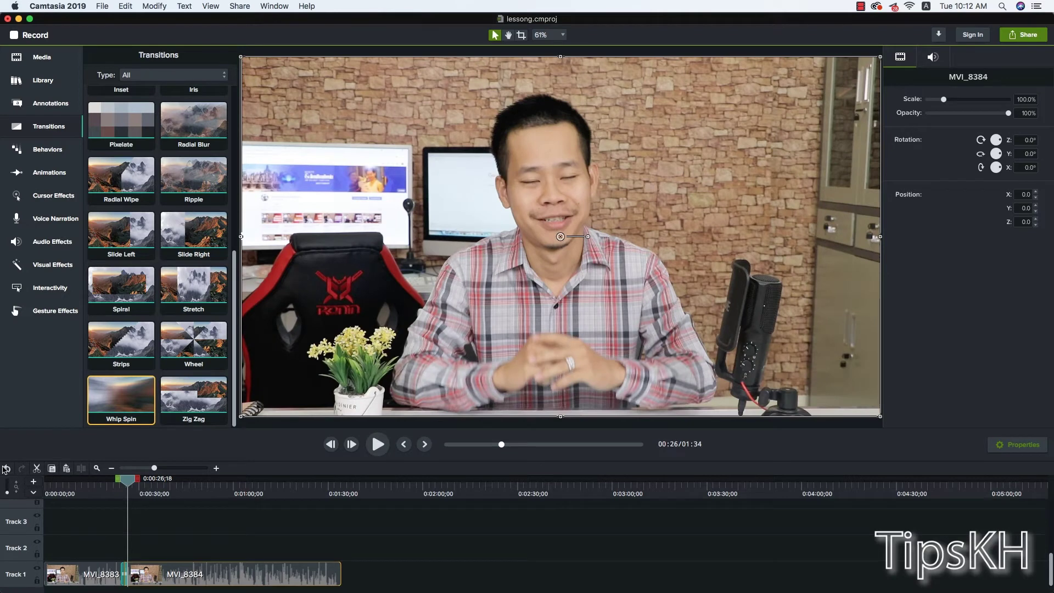
{"action": "left_click", "coordinate": [6, 468]}
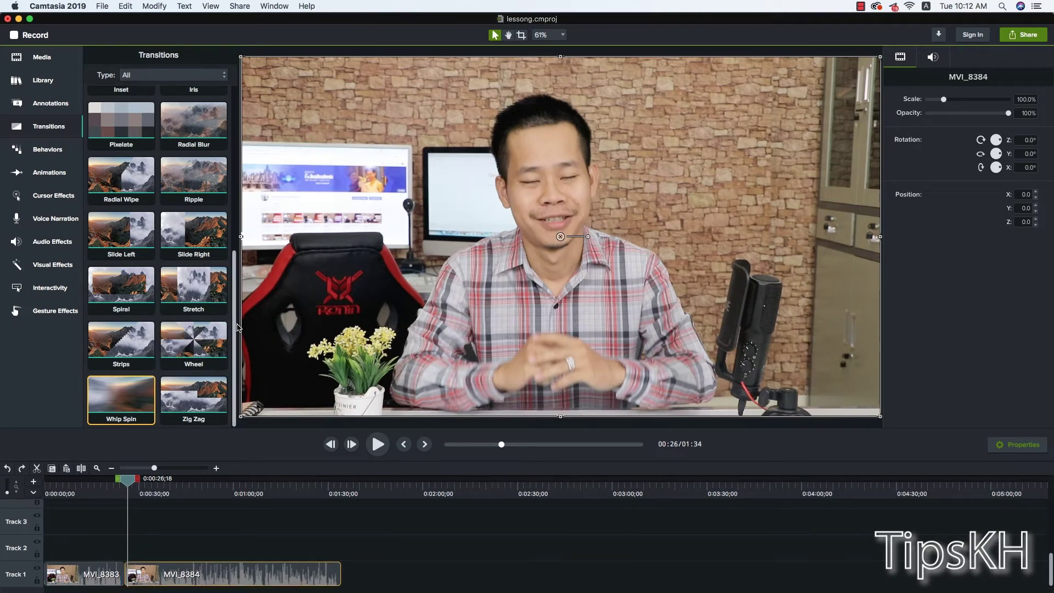
Step: Put Gradient Wipe between MVI_8383 and MVI_8384, preview it, then undo it
{"action": "left_click_drag", "start_coordinate": [237, 328], "coordinate": [238, 236]}
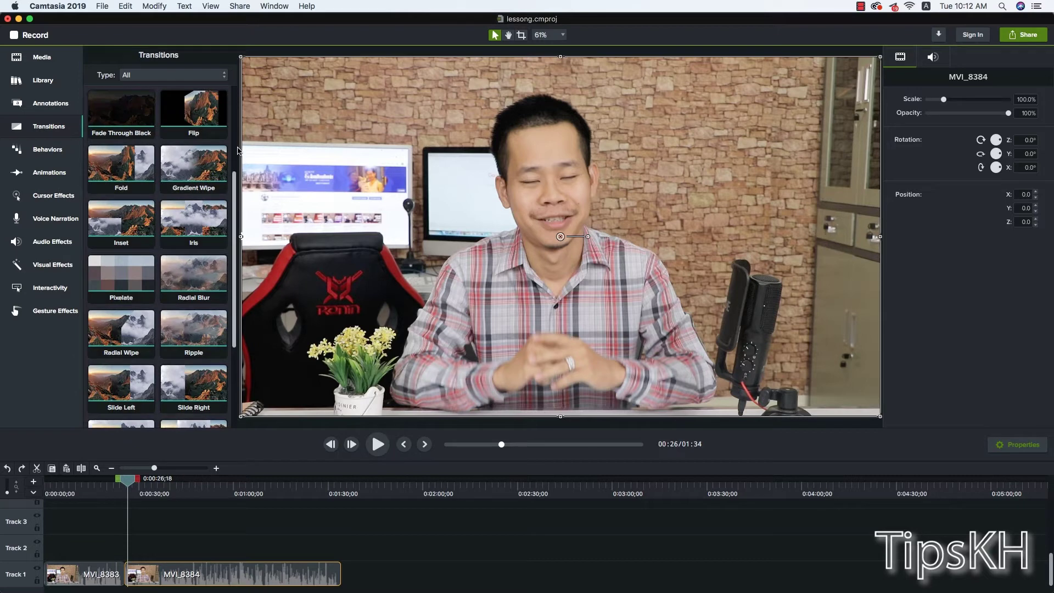
{"action": "scroll", "coordinate": [239, 146], "scroll_direction": "up", "scroll_amount": 5}
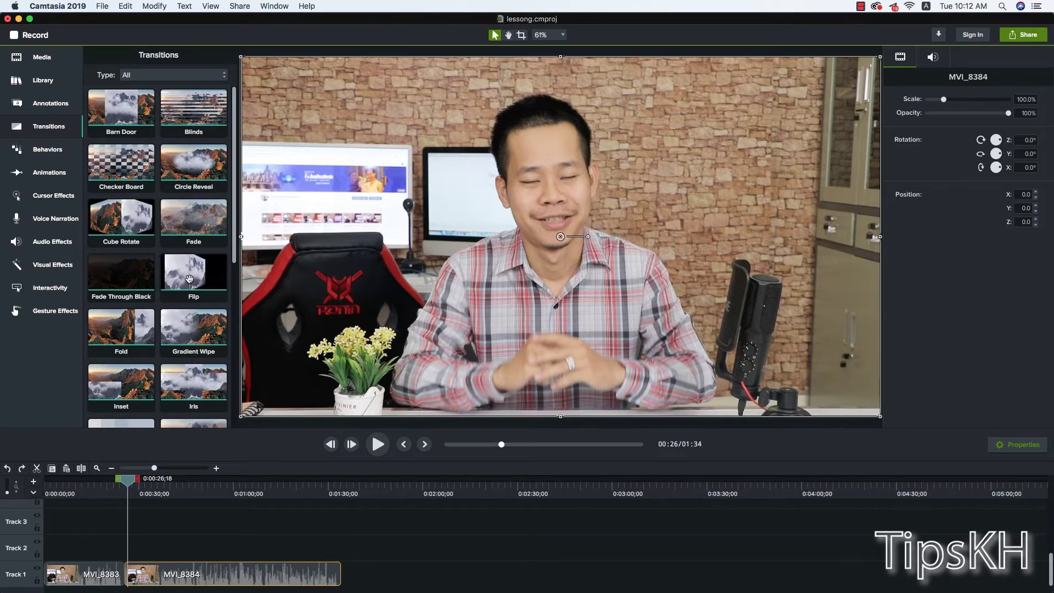
{"action": "left_click", "coordinate": [183, 330]}
{"action": "left_click_drag", "start_coordinate": [183, 331], "coordinate": [123, 573]}
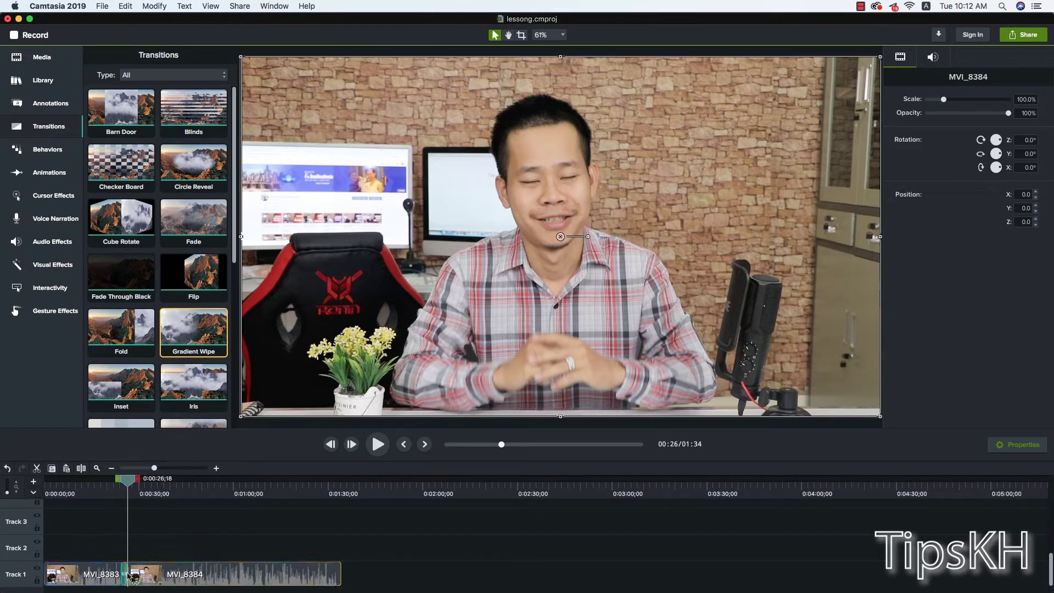
{"action": "left_click_drag", "start_coordinate": [125, 484], "coordinate": [122, 481]}
{"action": "key", "text": "space"}
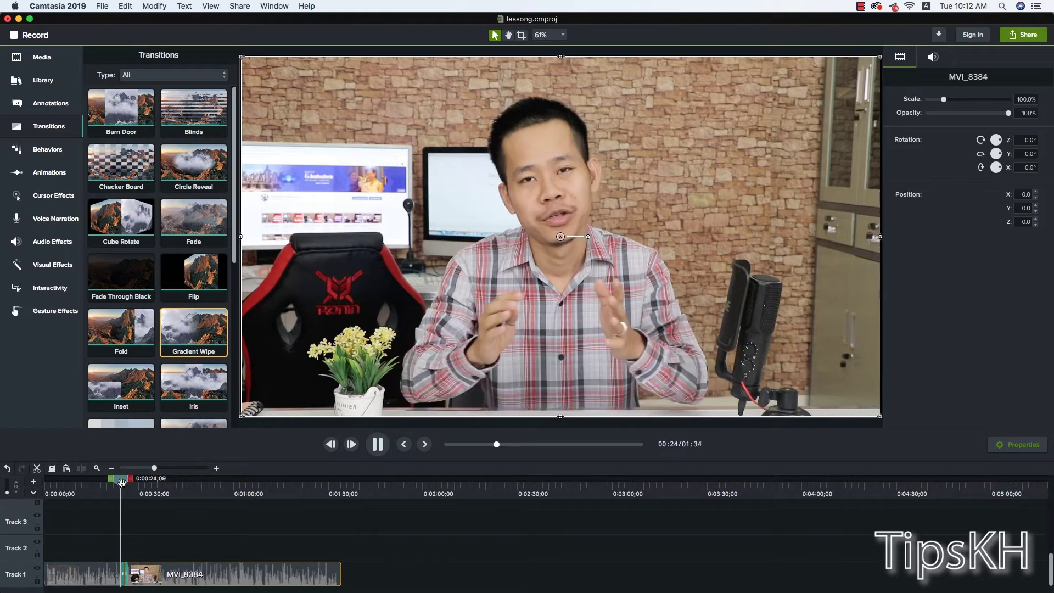
{"action": "key", "text": "space"}
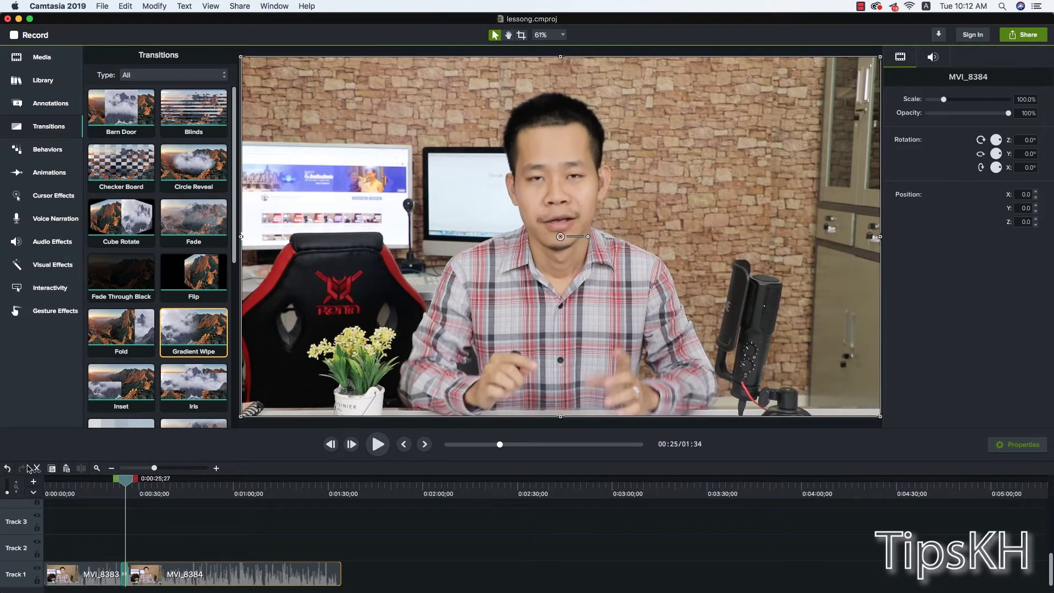
{"action": "left_click", "coordinate": [6, 468]}
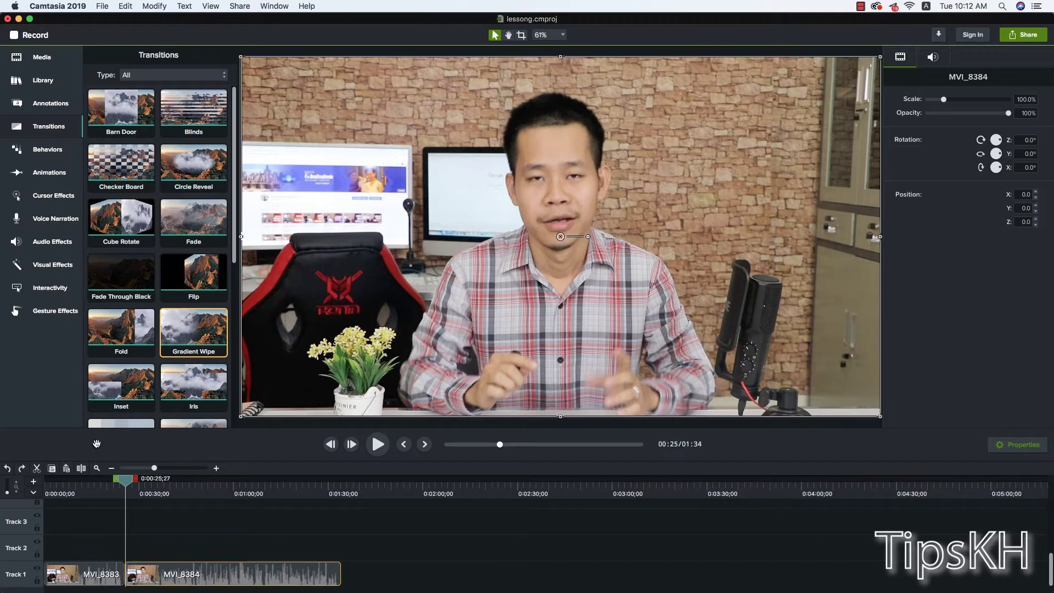
{"action": "left_click", "coordinate": [64, 157]}
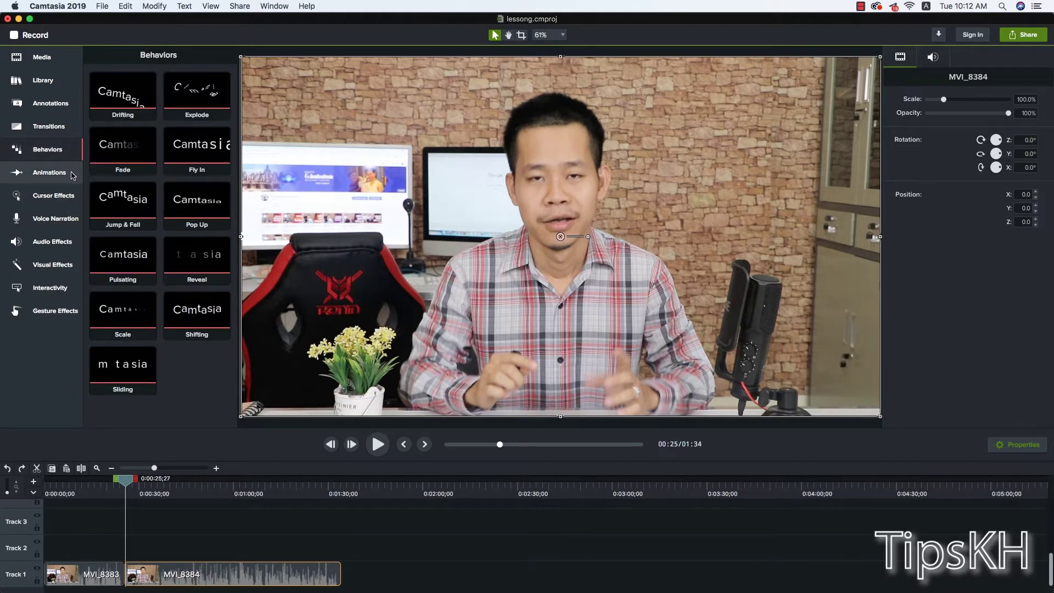
{"action": "left_click", "coordinate": [216, 542]}
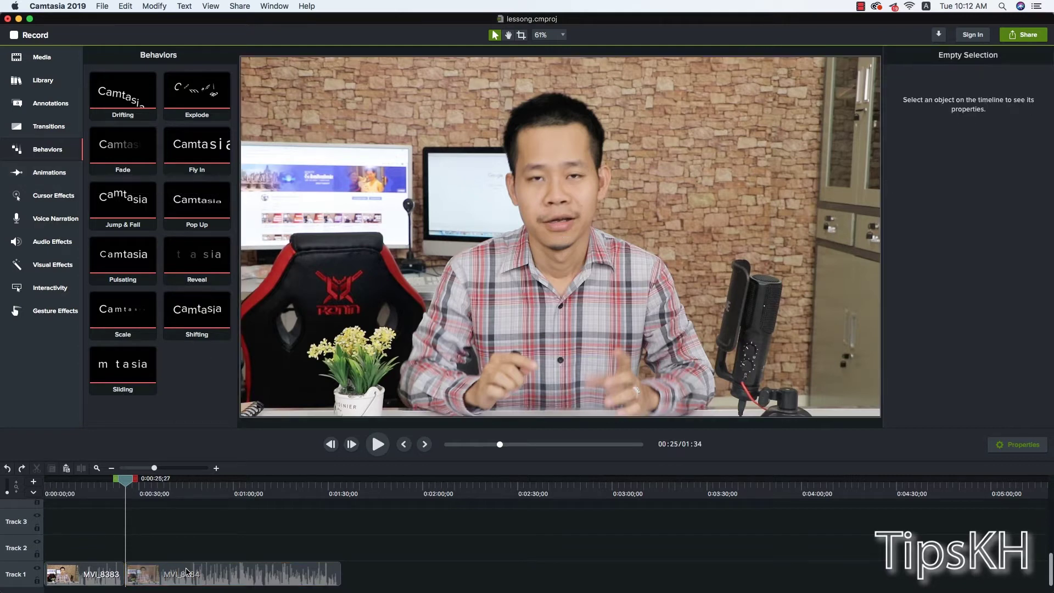
{"action": "left_click", "coordinate": [187, 572]}
{"action": "left_click", "coordinate": [189, 553]}
{"action": "key", "text": "space"}
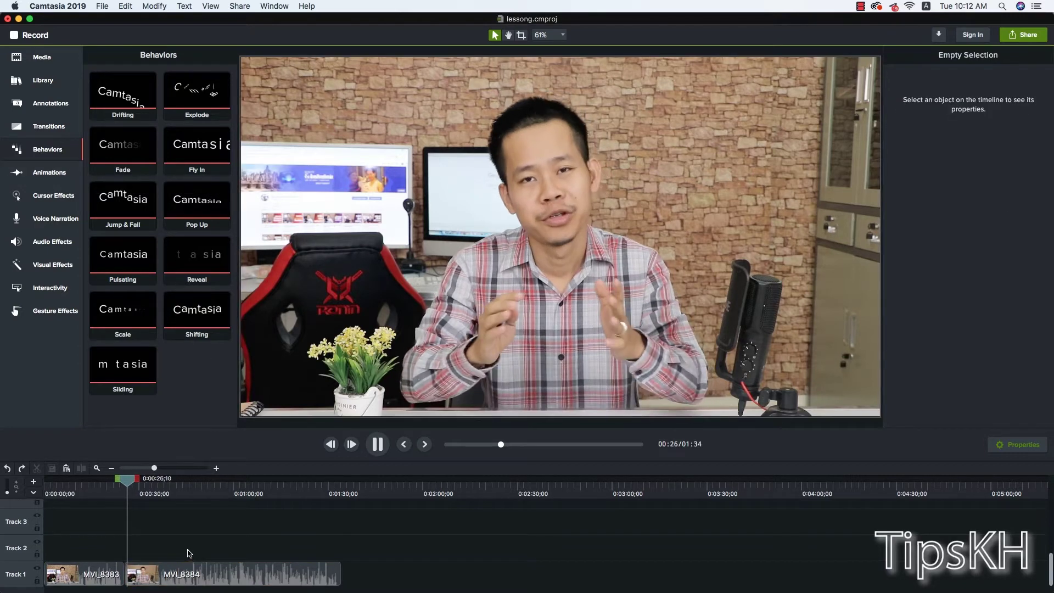
{"action": "key", "text": "space"}
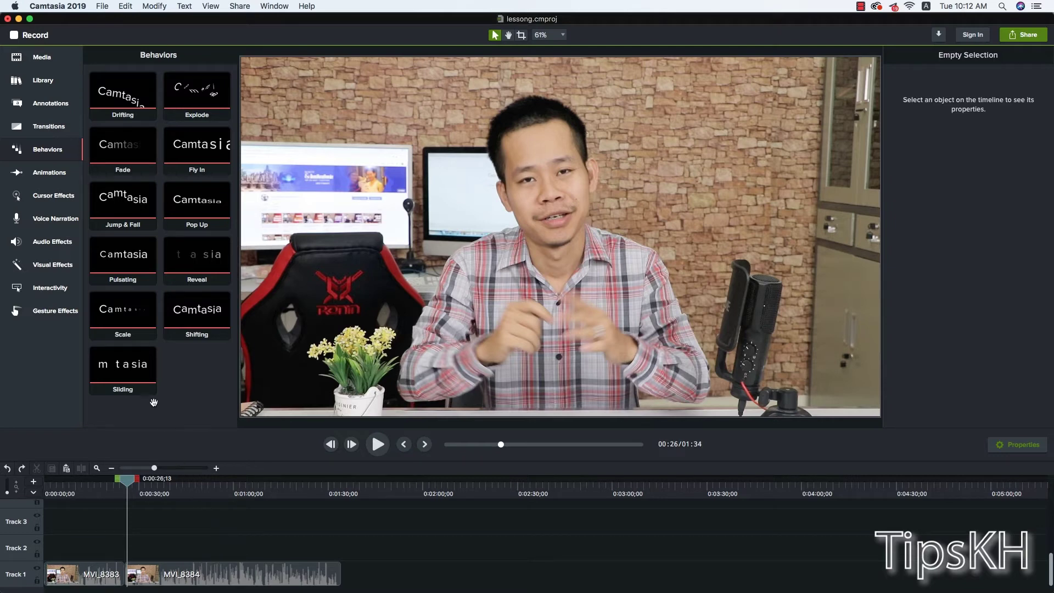
{"action": "left_click_drag", "start_coordinate": [123, 255], "coordinate": [151, 558]}
{"action": "left_click_drag", "start_coordinate": [128, 483], "coordinate": [122, 485]}
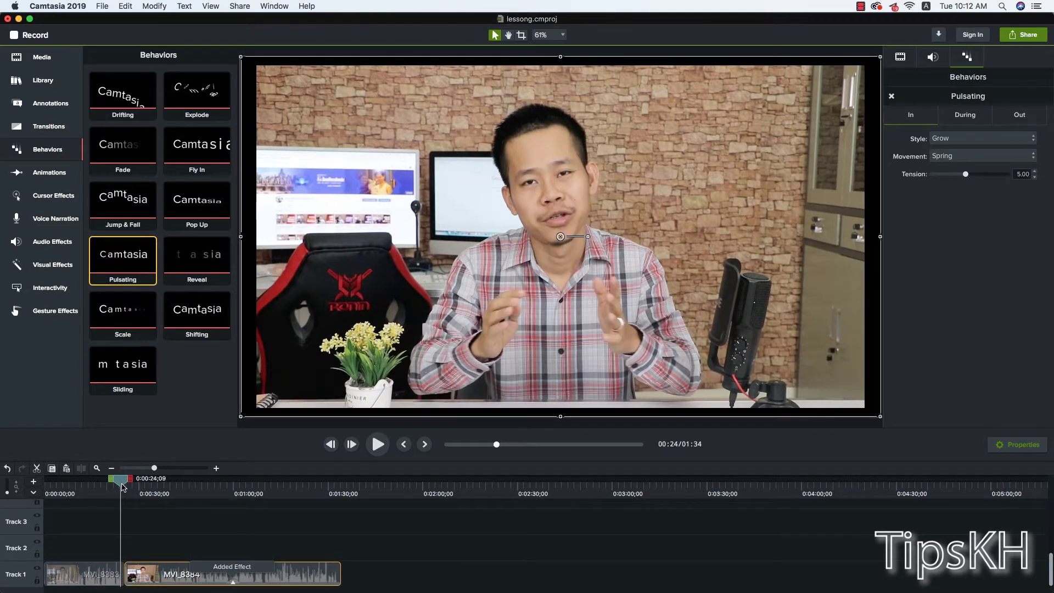
{"action": "key", "text": "space"}
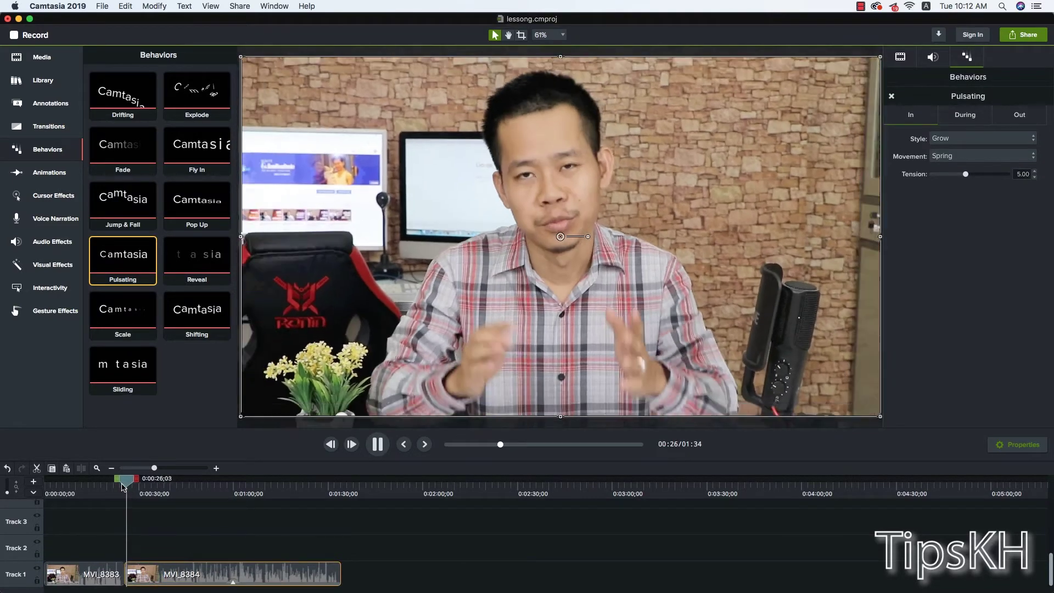
{"action": "key", "text": "space"}
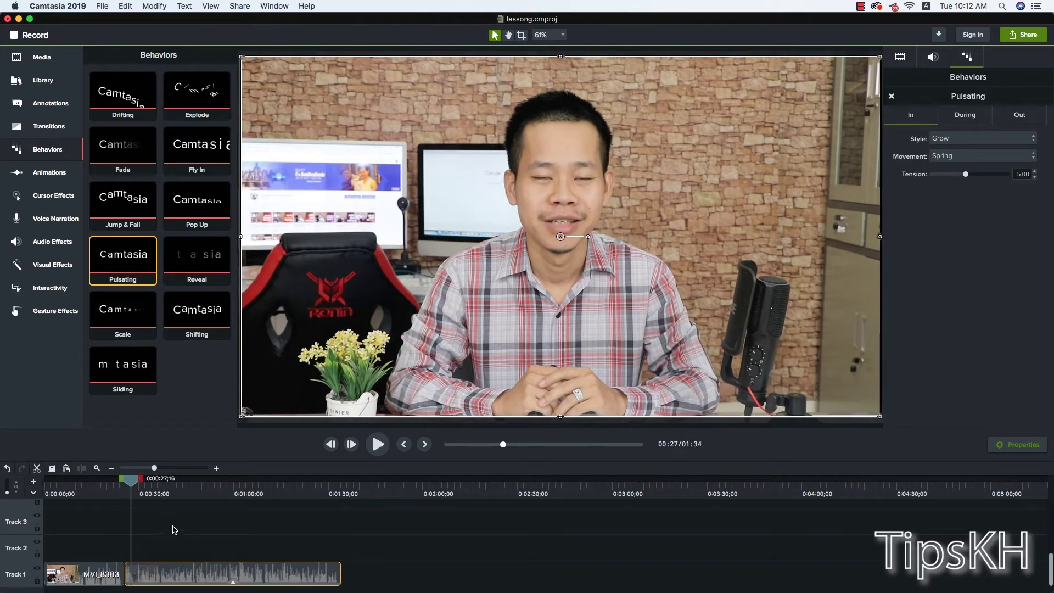
{"action": "left_click", "coordinate": [8, 468]}
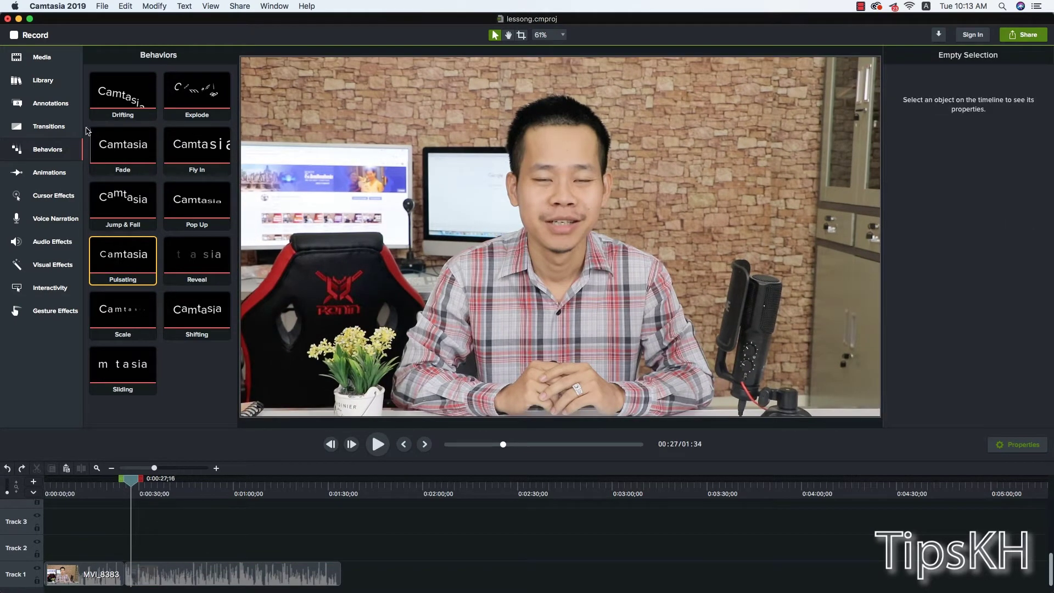
Step: Add the ABC text callout to the timeline and move it down over the hands
{"action": "left_click", "coordinate": [51, 103]}
{"action": "mouse_move", "coordinate": [174, 126]}
{"action": "left_mouse_down"}
{"action": "mouse_move", "coordinate": [132, 560]}
{"action": "mouse_move", "coordinate": [181, 548]}
{"action": "left_mouse_up"}
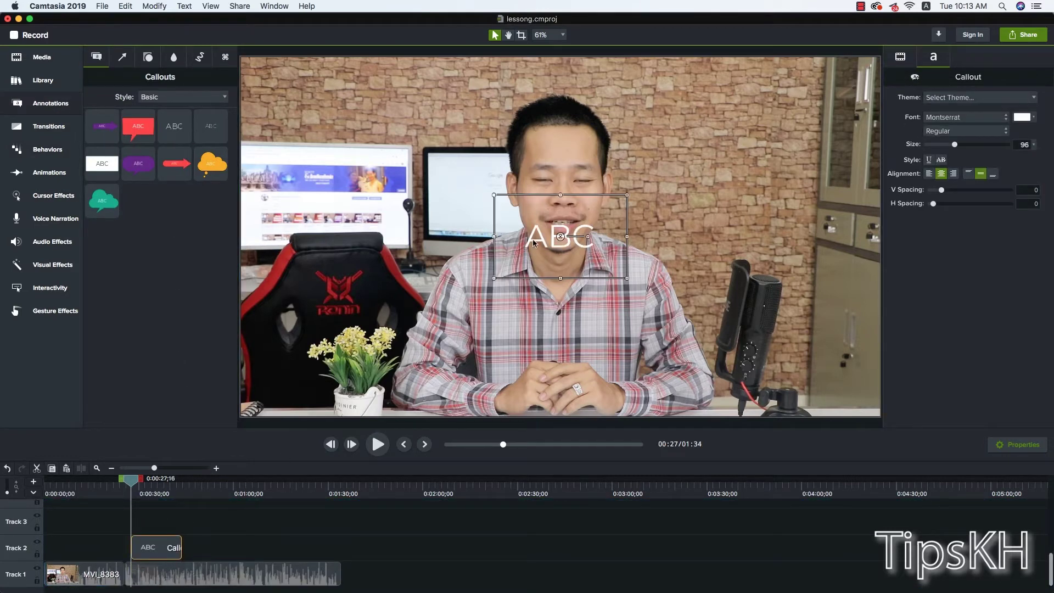
{"action": "left_click_drag", "start_coordinate": [536, 236], "coordinate": [531, 380]}
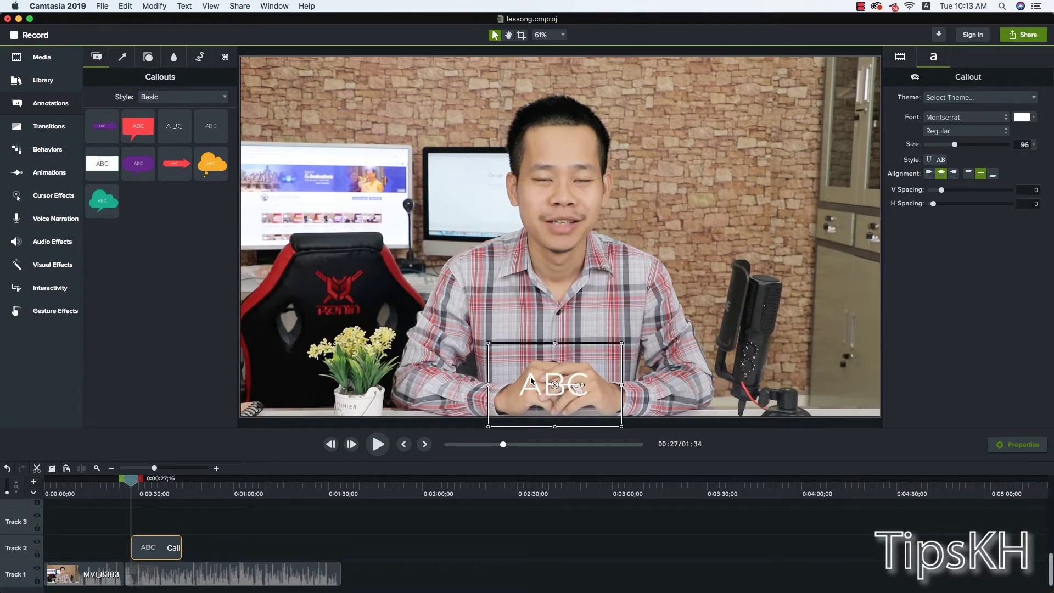
Step: Change the callout text to 'Hello world' and widen it to fit one line
{"action": "double_click", "coordinate": [531, 381]}
{"action": "key", "text": "super+a"}
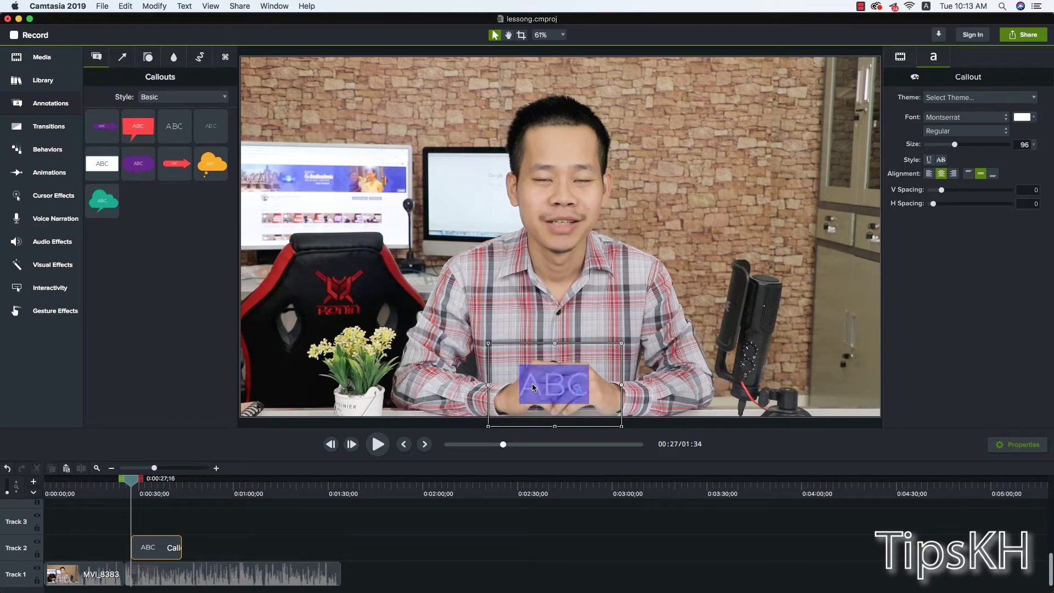
{"action": "type", "text": "Hwllo"}
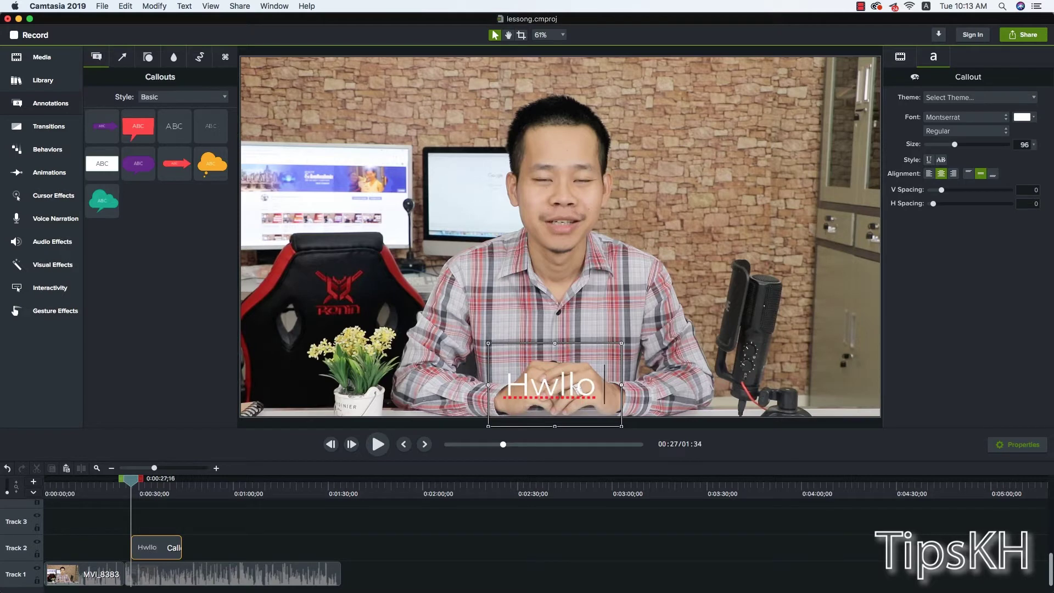
{"action": "key", "text": "super+a"}
{"action": "key", "text": "BackSpace"}
{"action": "type", "text": "Helo"}
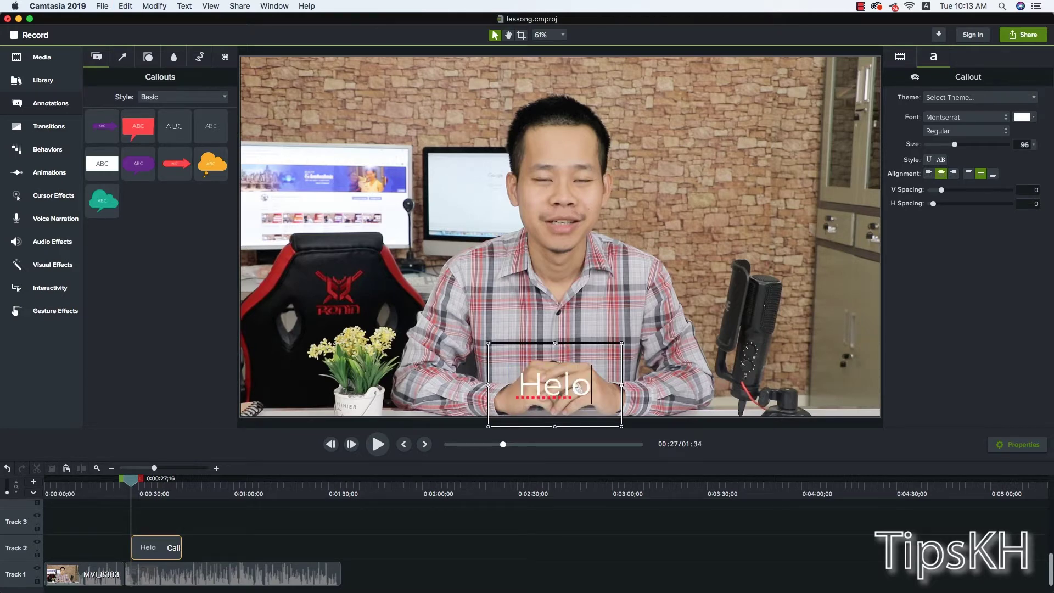
{"action": "key", "text": "BackSpace"}
{"action": "type", "text": "lo worl"}
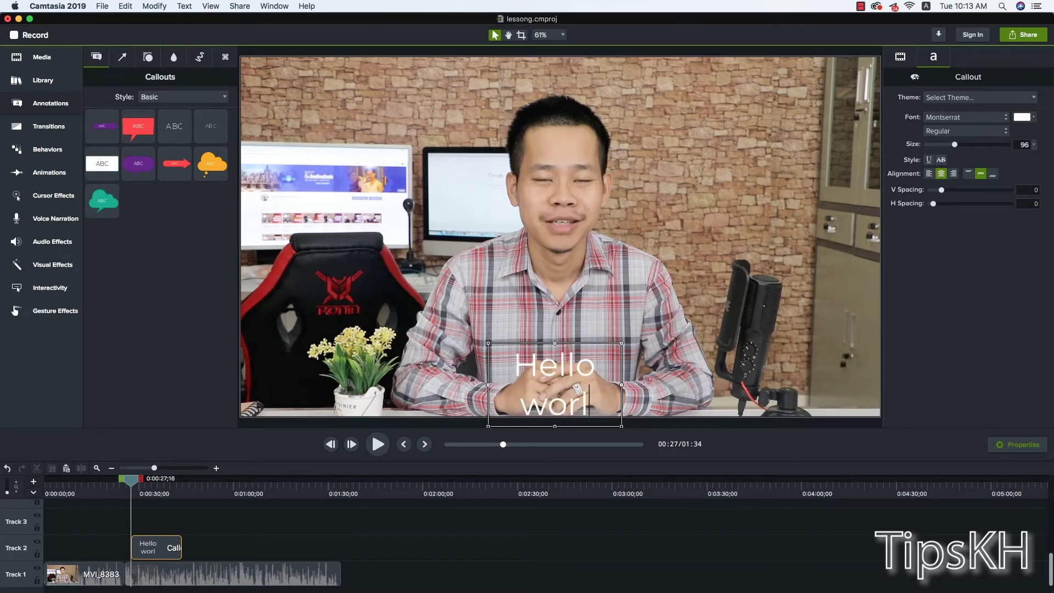
{"action": "type", "text": "d"}
{"action": "left_click_drag", "start_coordinate": [621, 385], "coordinate": [719, 381]}
{"action": "left_click_drag", "start_coordinate": [646, 386], "coordinate": [615, 387]}
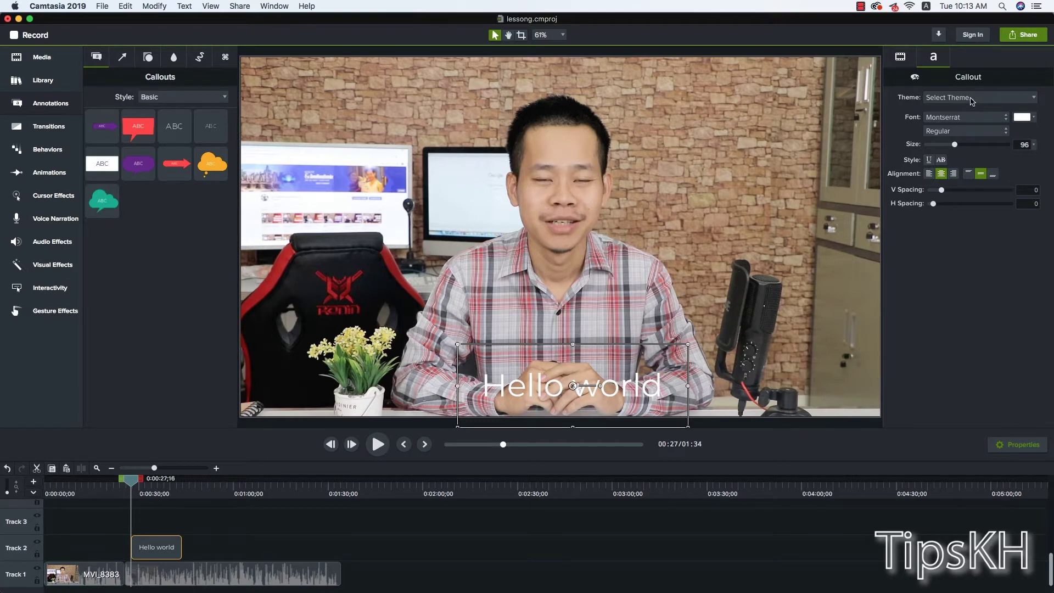
Step: Set the callout font to Lato, size 124, line spacing -0.11, and preview it
{"action": "left_click", "coordinate": [933, 118]}
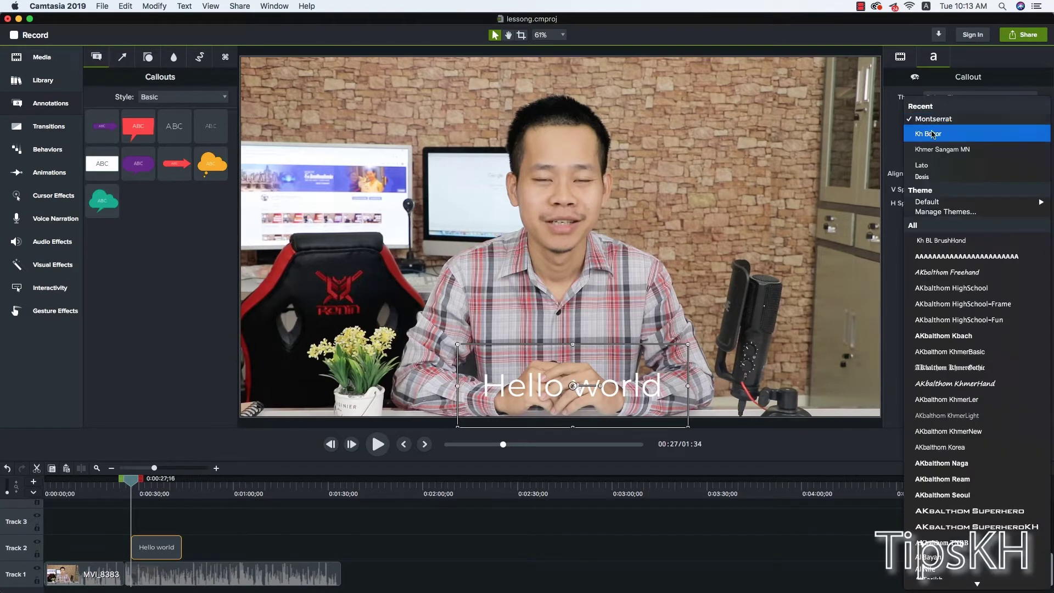
{"action": "left_click", "coordinate": [927, 166]}
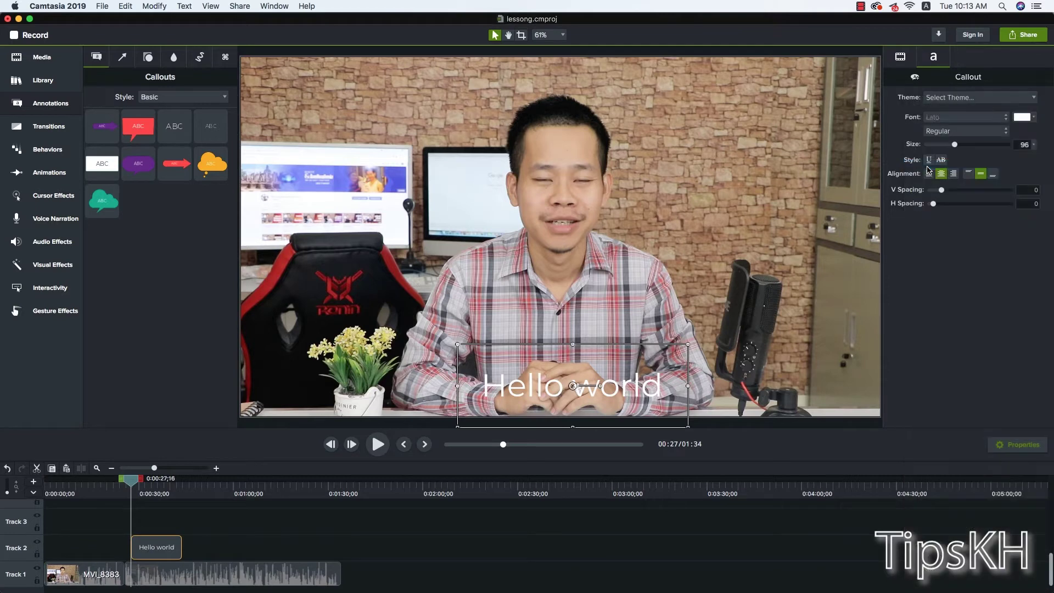
{"action": "left_click_drag", "start_coordinate": [954, 145], "coordinate": [963, 145]}
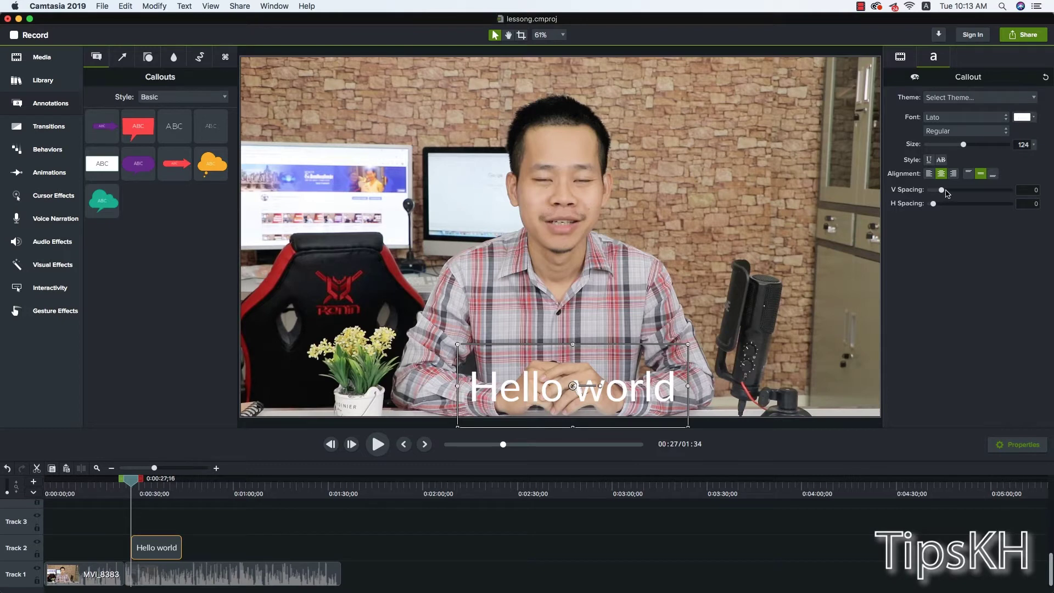
{"action": "left_click_drag", "start_coordinate": [942, 190], "coordinate": [939, 190]}
{"action": "left_click_drag", "start_coordinate": [137, 485], "coordinate": [130, 485]}
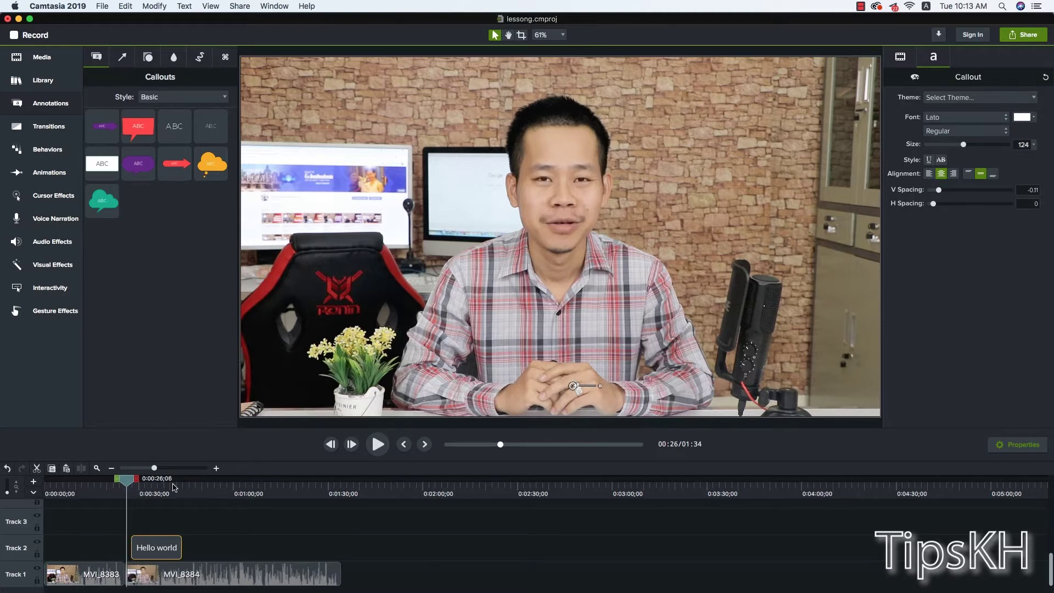
{"action": "left_click", "coordinate": [375, 445]}
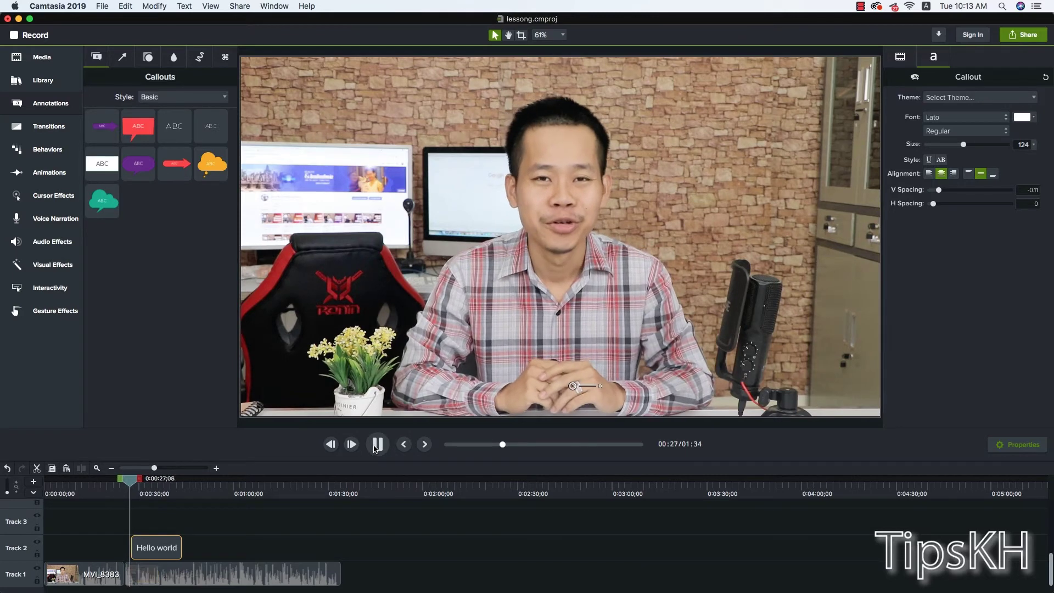
{"action": "left_click", "coordinate": [367, 449]}
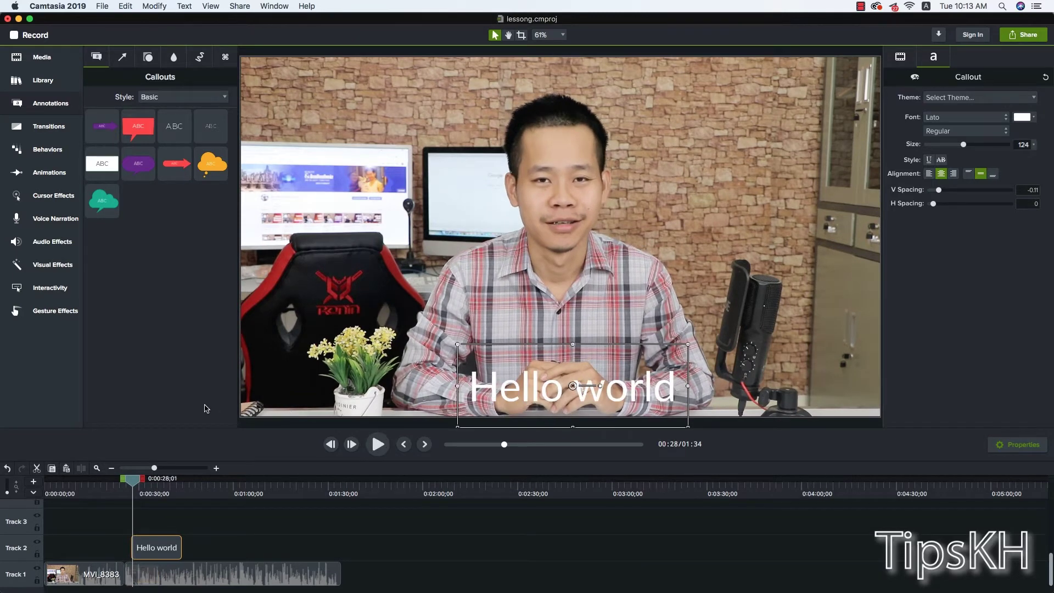
Step: Drop the Jump & Fall behavior onto the Hello world callout and preview the bouncing letters
{"action": "left_click", "coordinate": [54, 151]}
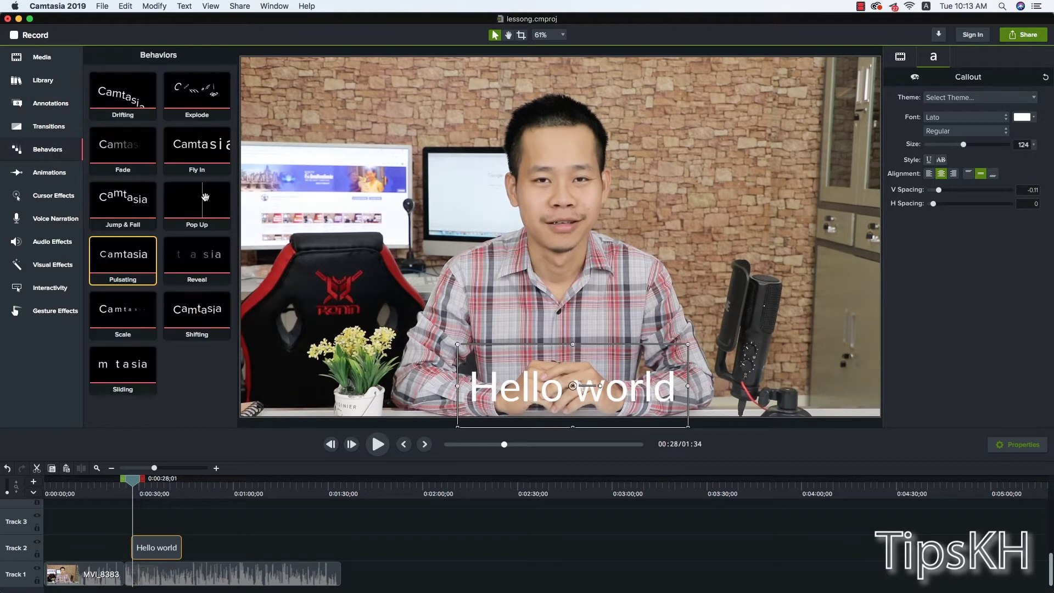
{"action": "left_click_drag", "start_coordinate": [133, 205], "coordinate": [141, 546]}
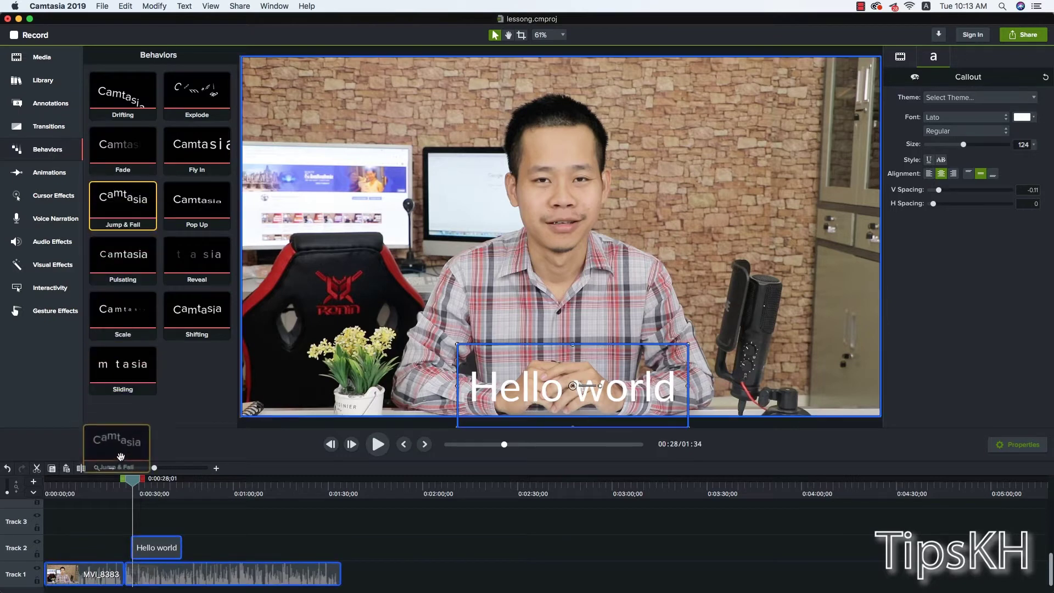
{"action": "left_click", "coordinate": [125, 484]}
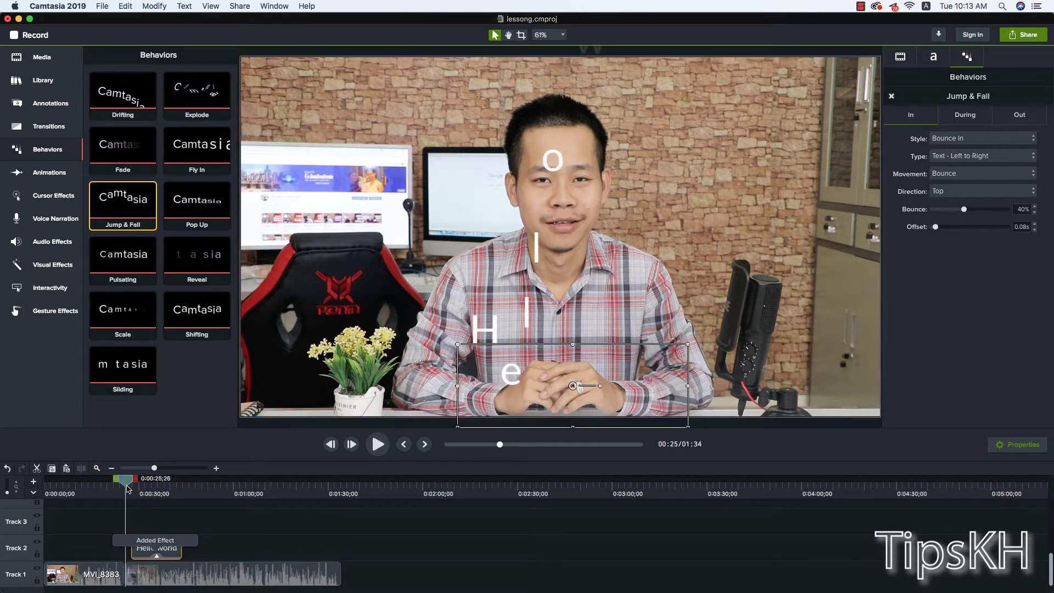
{"action": "left_click", "coordinate": [378, 446]}
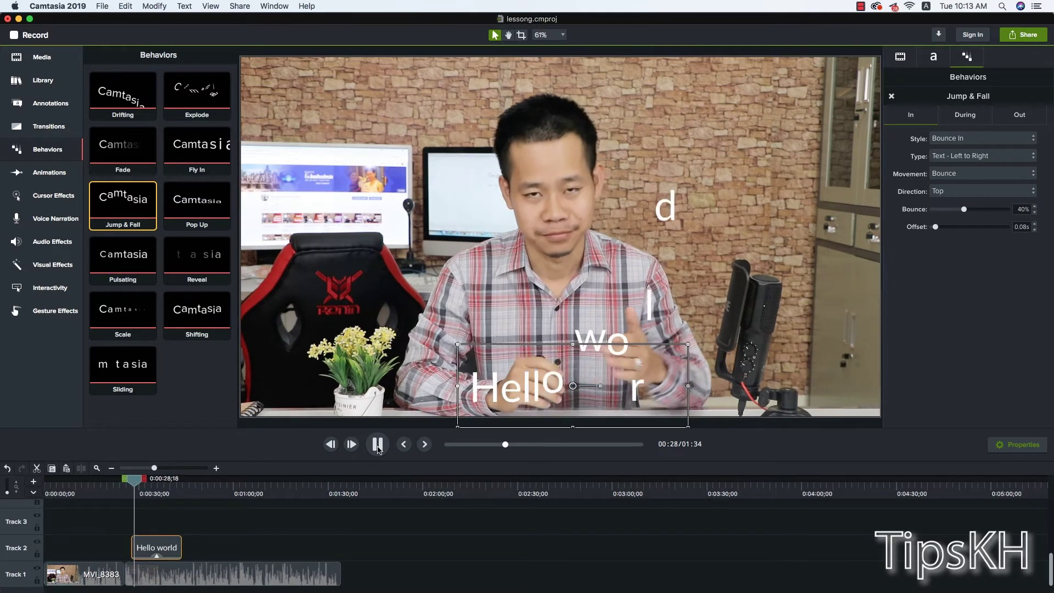
{"action": "left_click", "coordinate": [378, 446]}
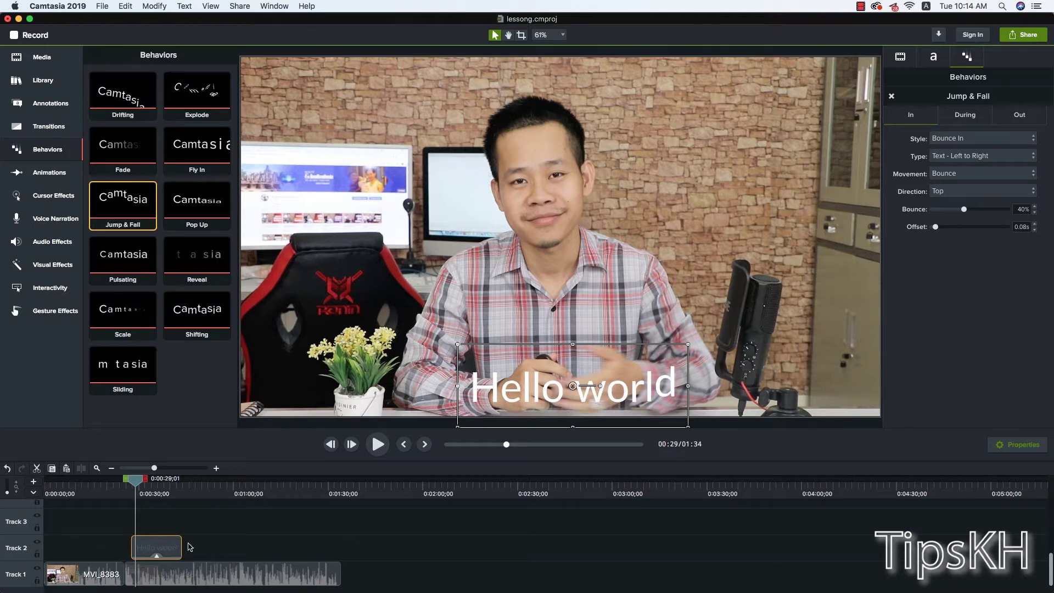
Step: Select the callout's Jump & Fall behavior, deleting it once and restoring it with undo
{"action": "left_click", "coordinate": [189, 544]}
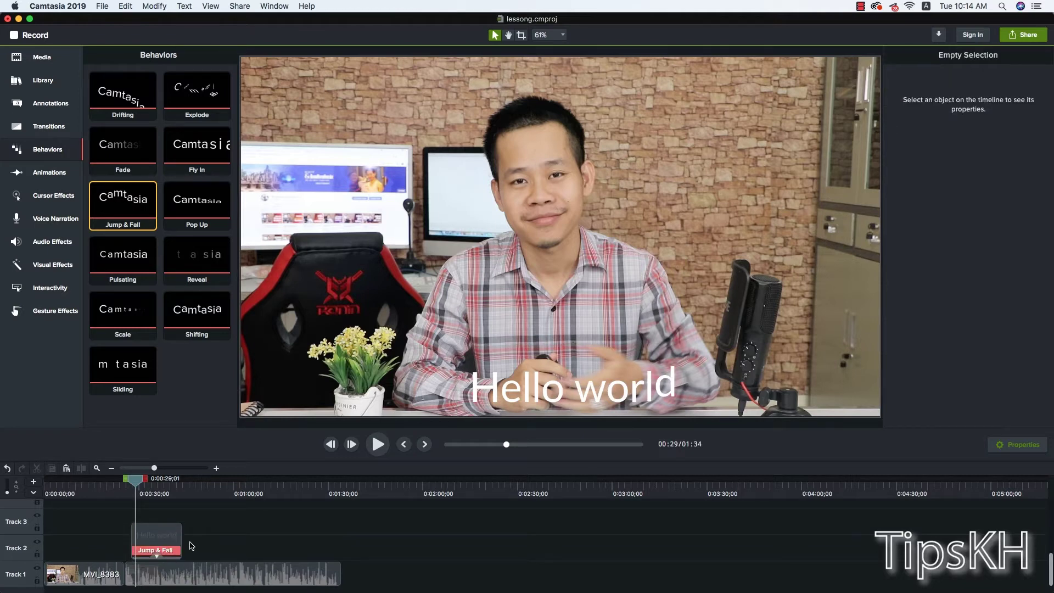
{"action": "left_click", "coordinate": [172, 549]}
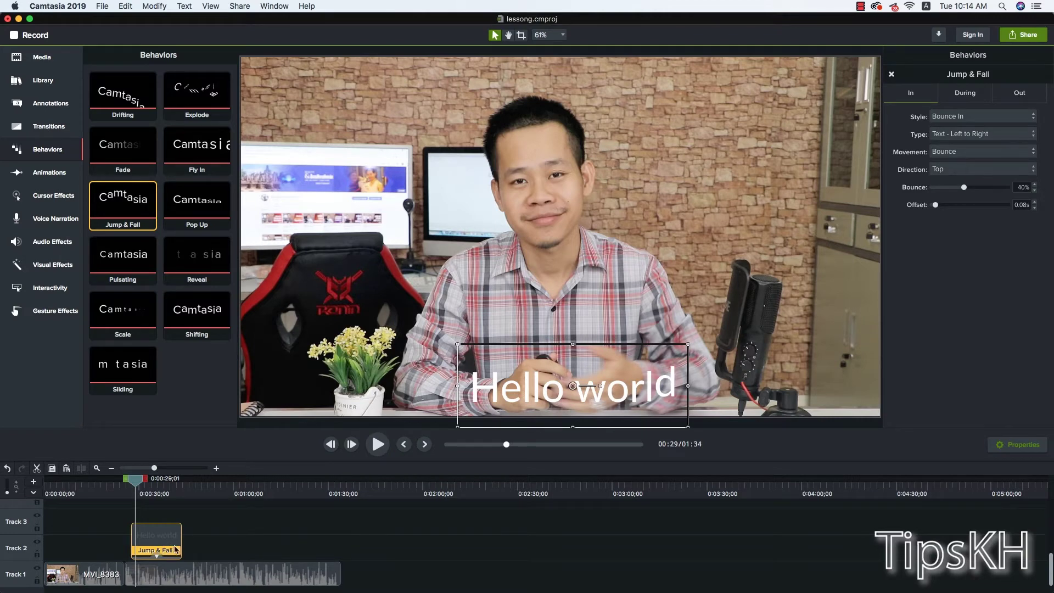
{"action": "left_click", "coordinate": [175, 548]}
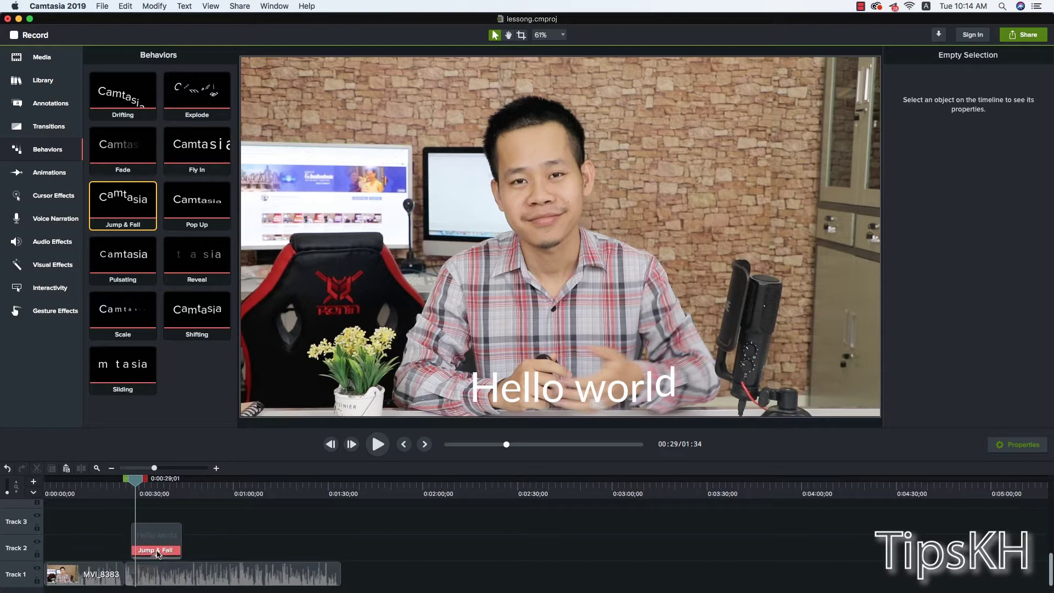
{"action": "left_click", "coordinate": [153, 552]}
{"action": "key", "text": "Delete"}
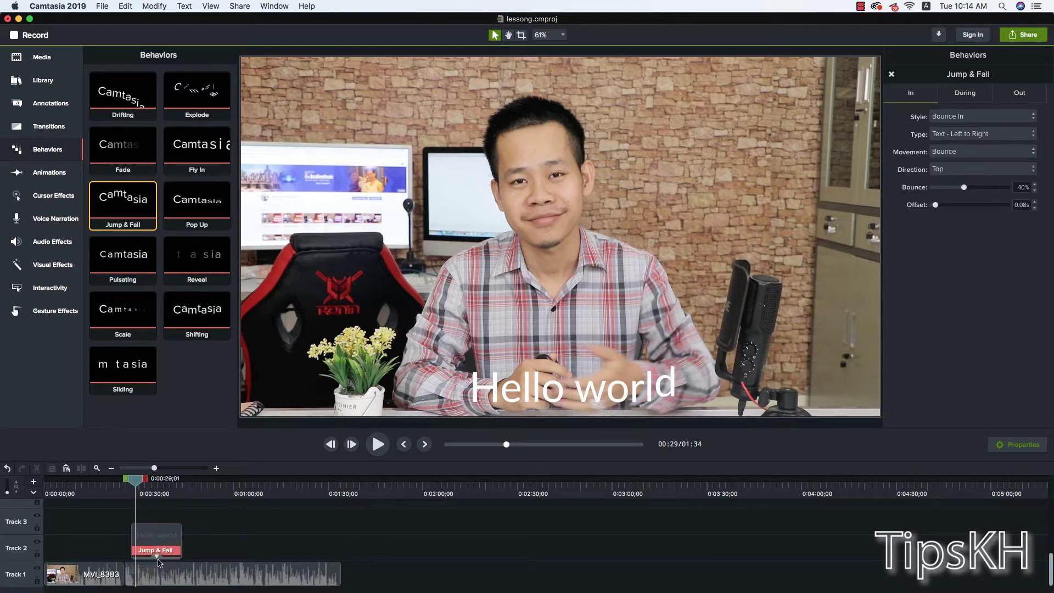
{"action": "key", "text": "super+z"}
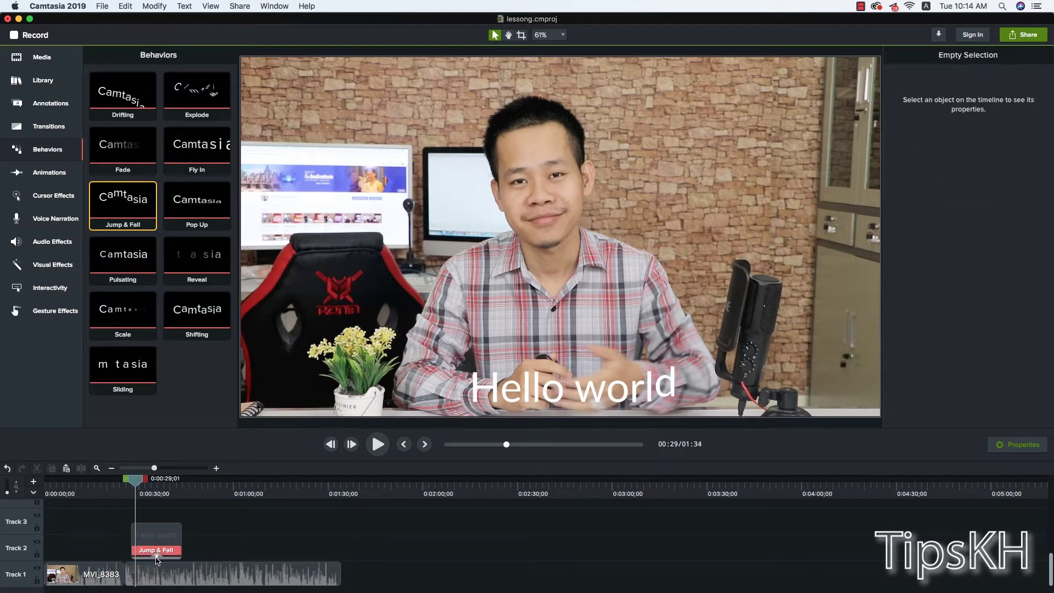
{"action": "left_click", "coordinate": [167, 552]}
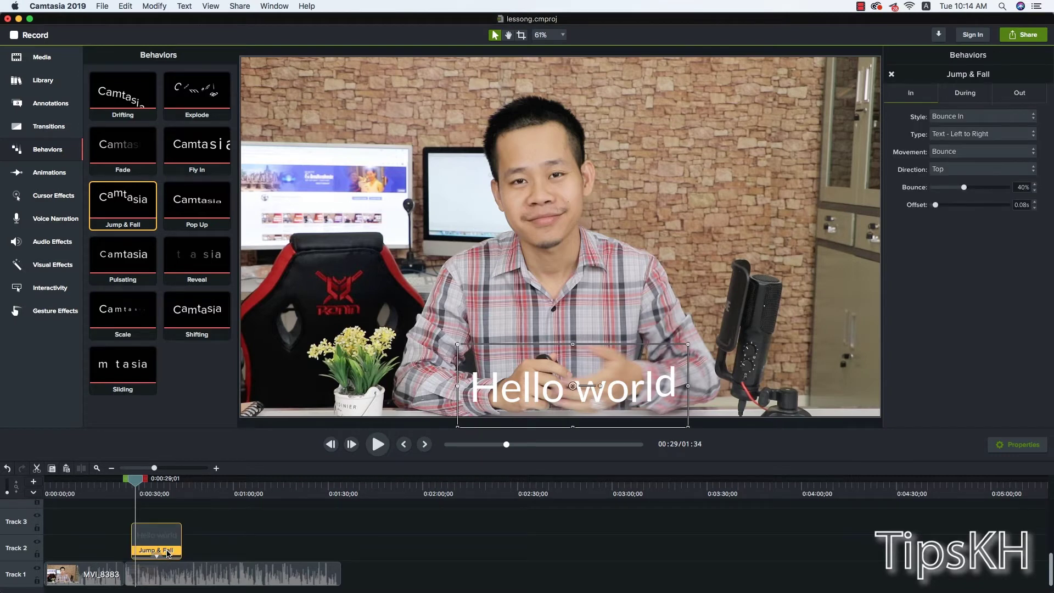
Step: Change the Jump & Fall movement to Ease In – Sine
{"action": "left_click", "coordinate": [957, 152]}
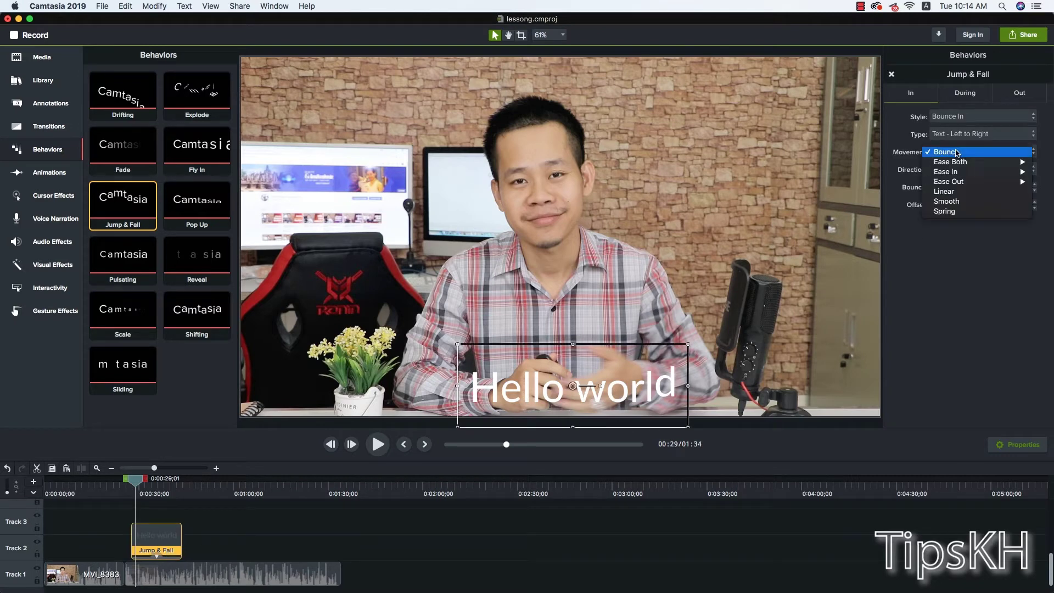
{"action": "left_click", "coordinate": [961, 151]}
{"action": "left_click", "coordinate": [963, 134]}
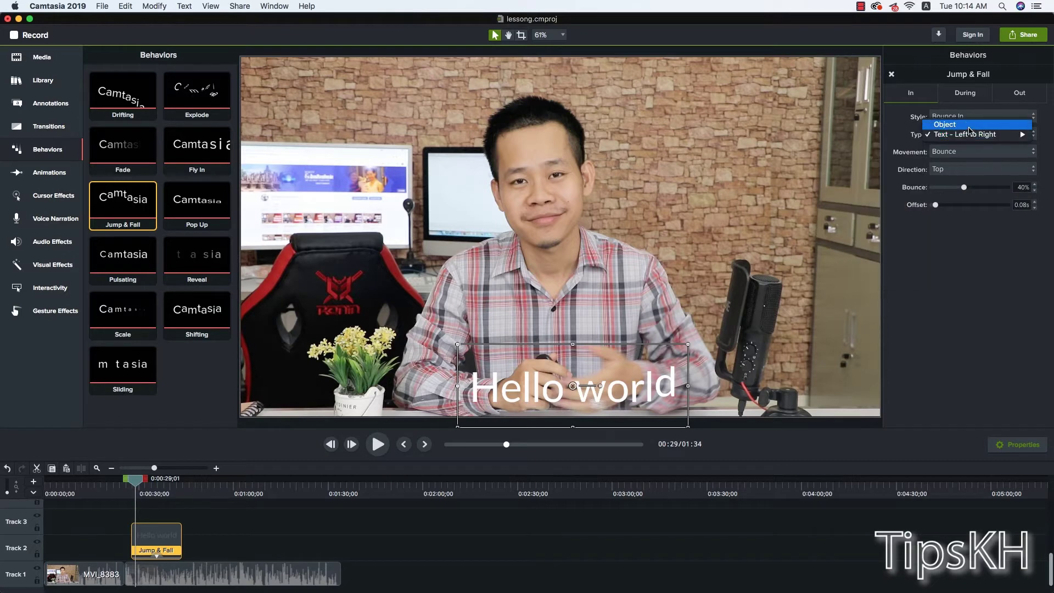
{"action": "left_click", "coordinate": [965, 134]}
{"action": "left_click", "coordinate": [965, 152]}
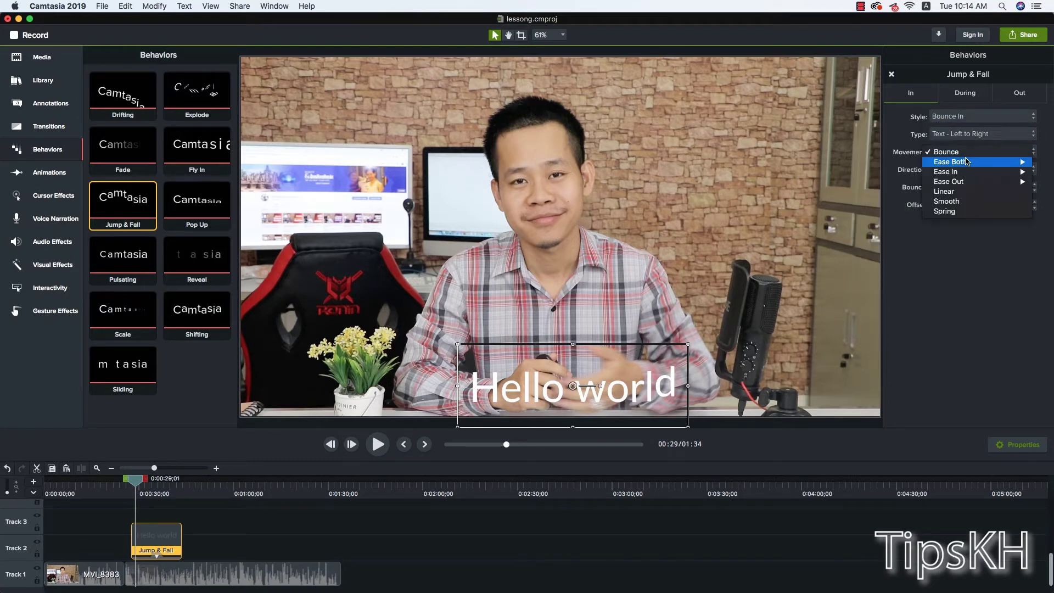
{"action": "mouse_move", "coordinate": [963, 171]}
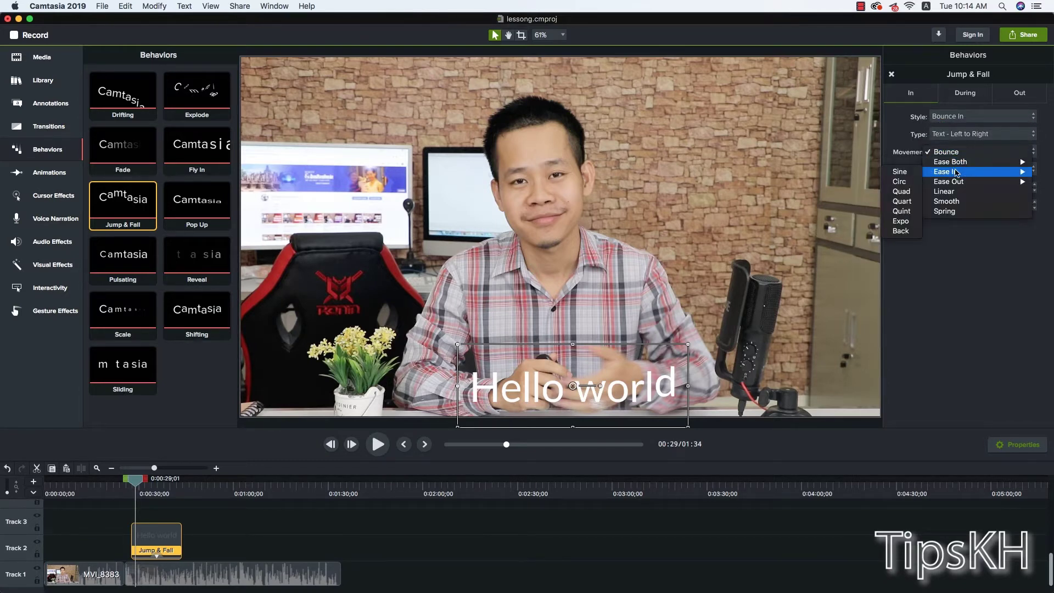
{"action": "left_click", "coordinate": [900, 171]}
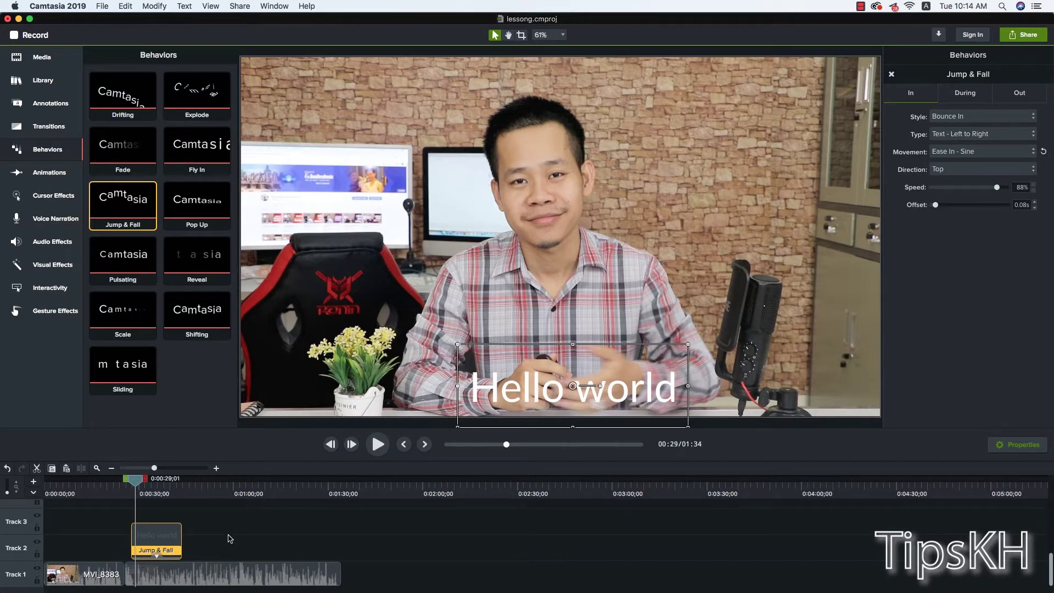
{"action": "left_click", "coordinate": [223, 541]}
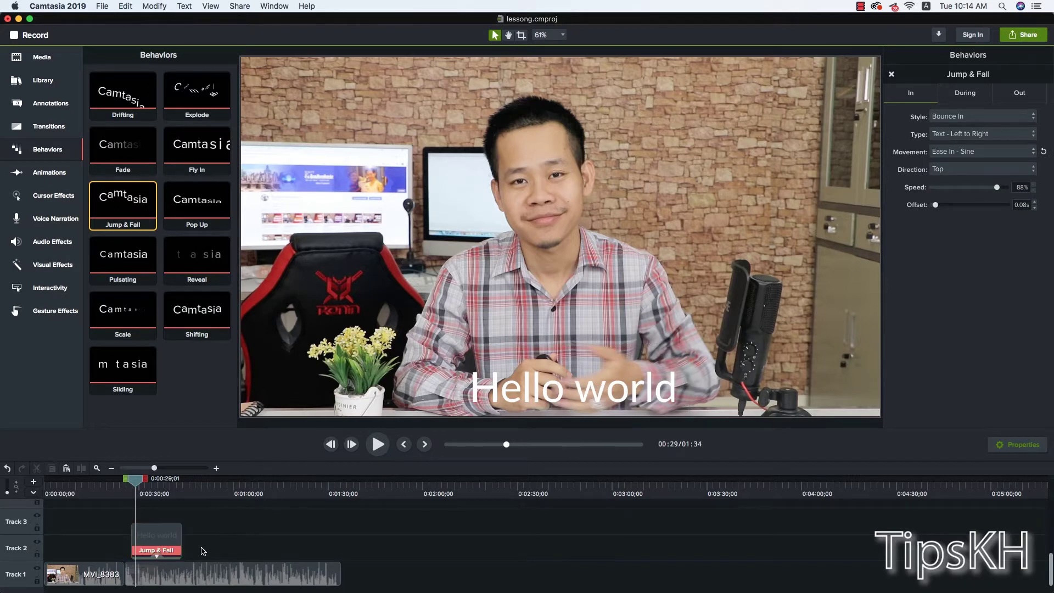
Step: Remove Jump & Fall from the Hello world title, apply Fly In instead, and rewind
{"action": "left_click", "coordinate": [148, 555]}
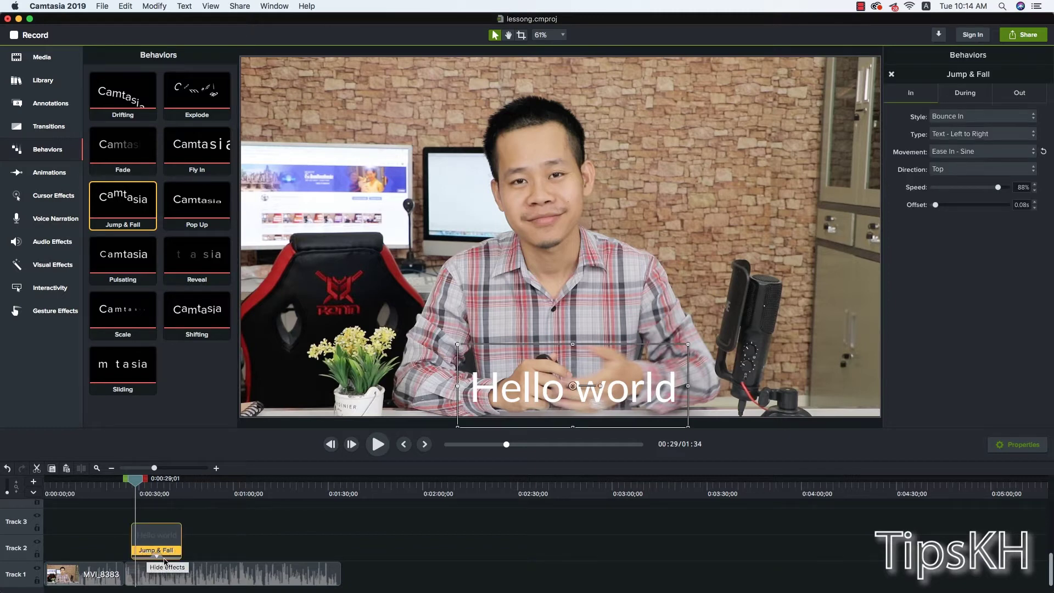
{"action": "left_click", "coordinate": [167, 561]}
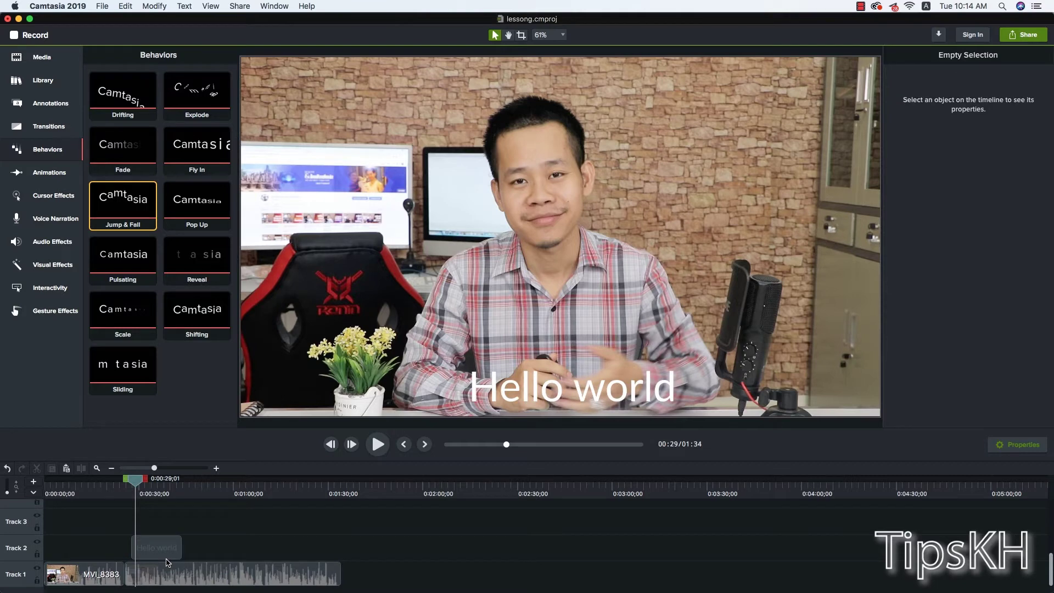
{"action": "left_click_drag", "start_coordinate": [205, 146], "coordinate": [166, 560]}
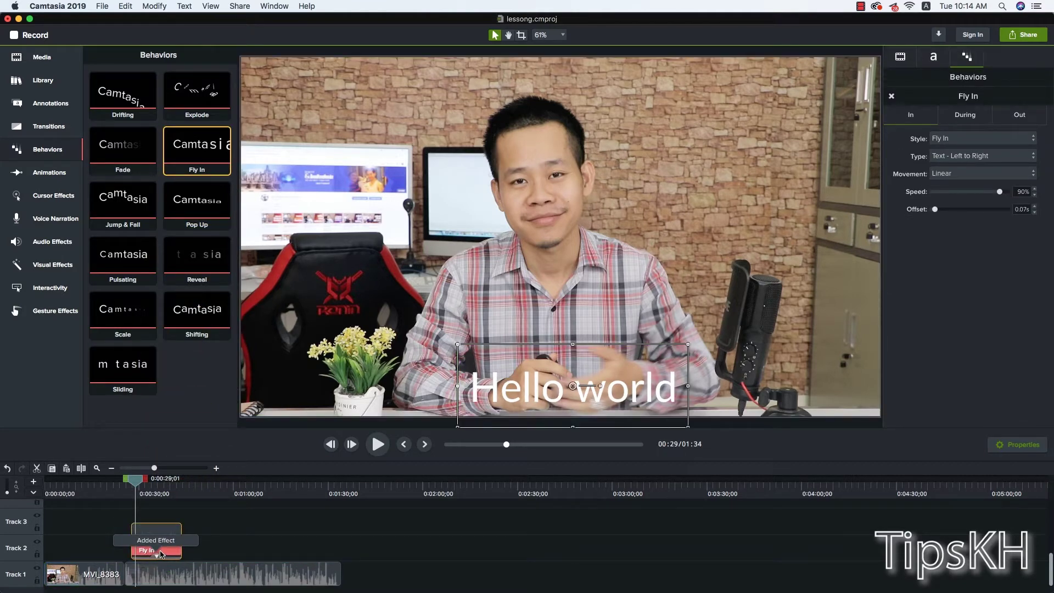
{"action": "left_click", "coordinate": [231, 500]}
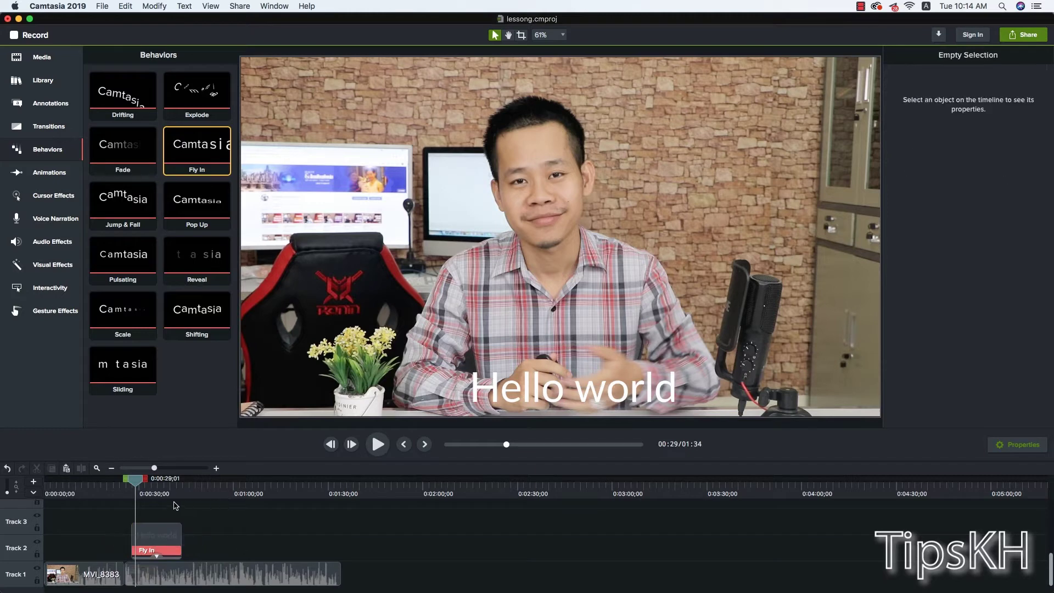
{"action": "left_click_drag", "start_coordinate": [139, 485], "coordinate": [122, 486]}
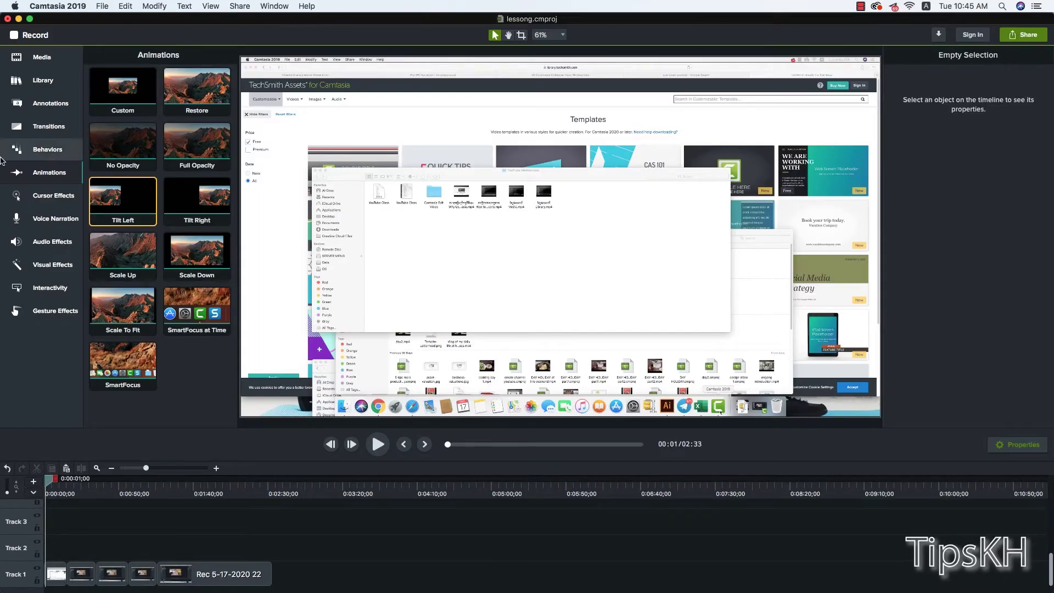
Step: Move all five Track 1 recording clips up to Track 2 and apply Tilt Left to them
{"action": "left_click", "coordinate": [48, 150]}
{"action": "left_click", "coordinate": [56, 176]}
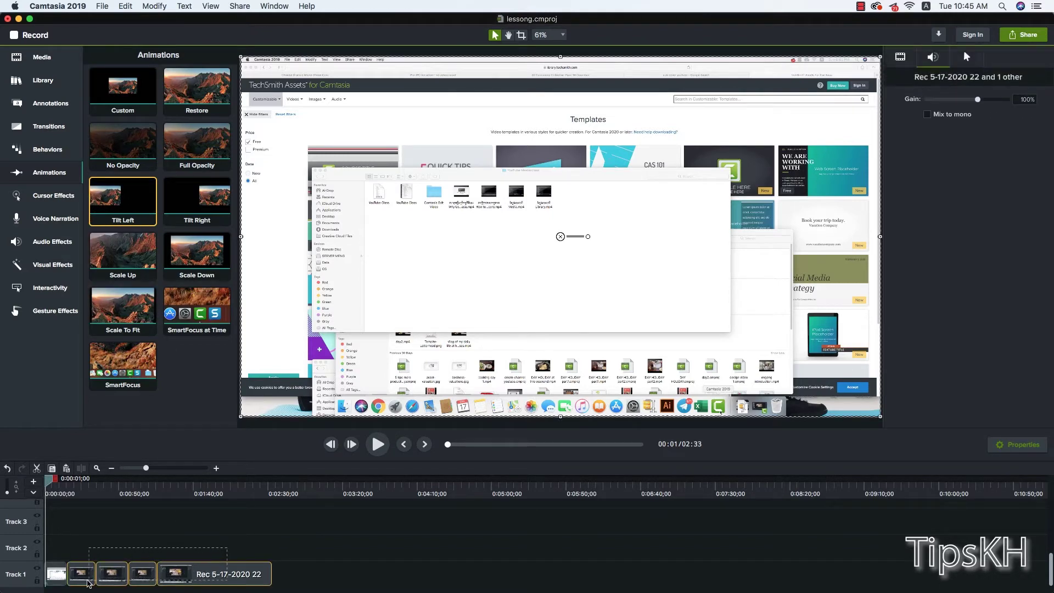
{"action": "left_click_drag", "start_coordinate": [229, 551], "coordinate": [60, 575]}
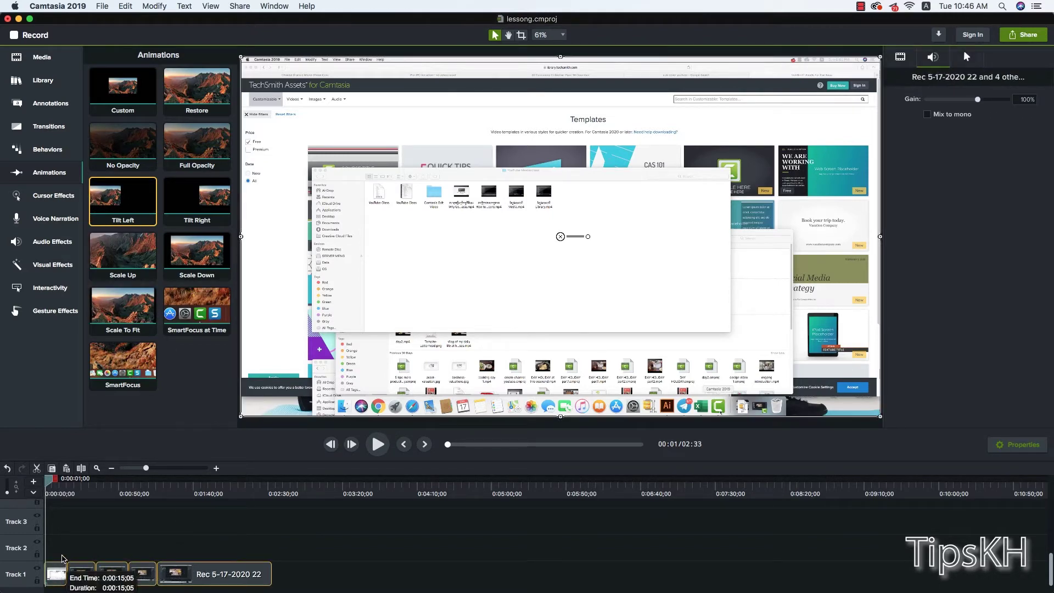
{"action": "left_click_drag", "start_coordinate": [176, 573], "coordinate": [174, 556]}
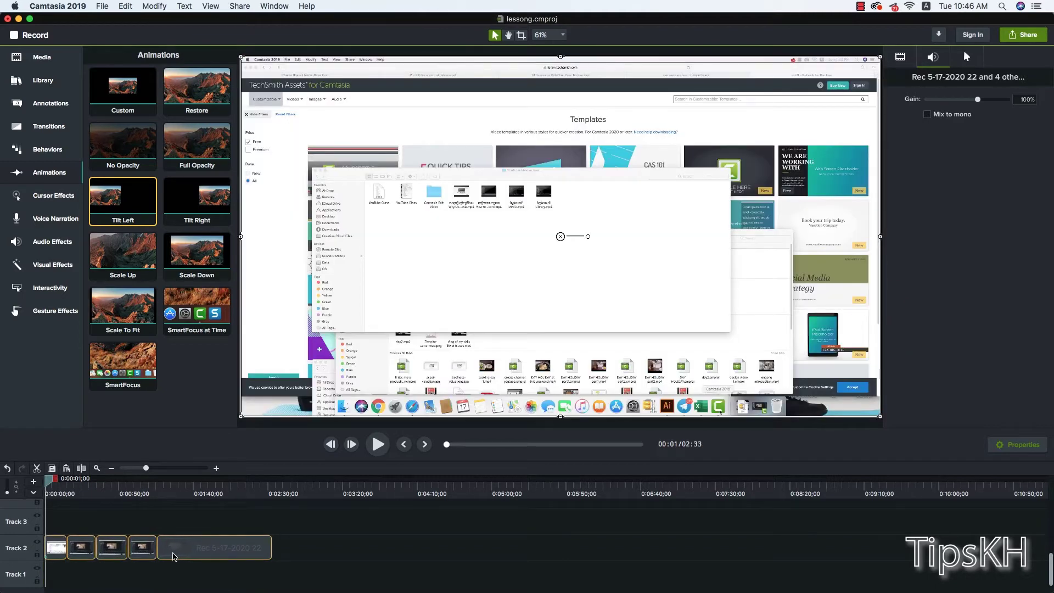
{"action": "left_click", "coordinate": [65, 533]}
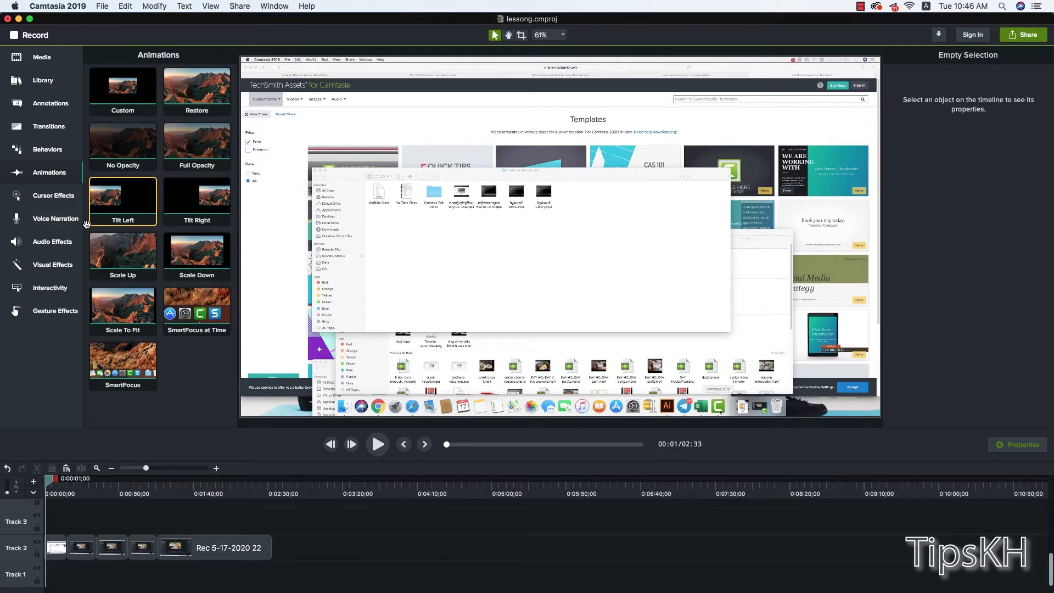
{"action": "left_click_drag", "start_coordinate": [120, 206], "coordinate": [53, 546]}
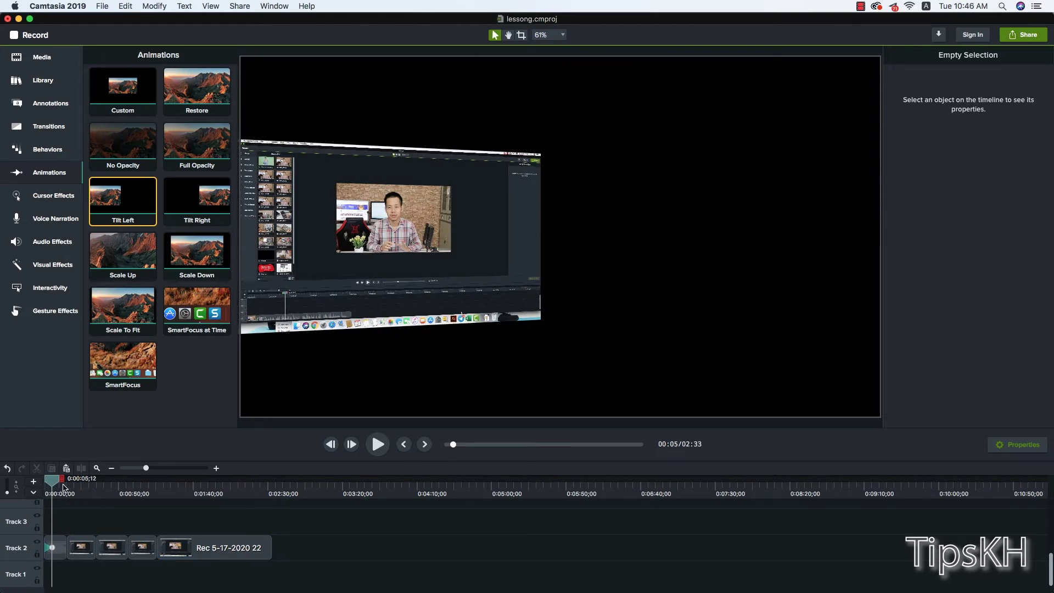
{"action": "left_click_drag", "start_coordinate": [64, 487], "coordinate": [39, 488]}
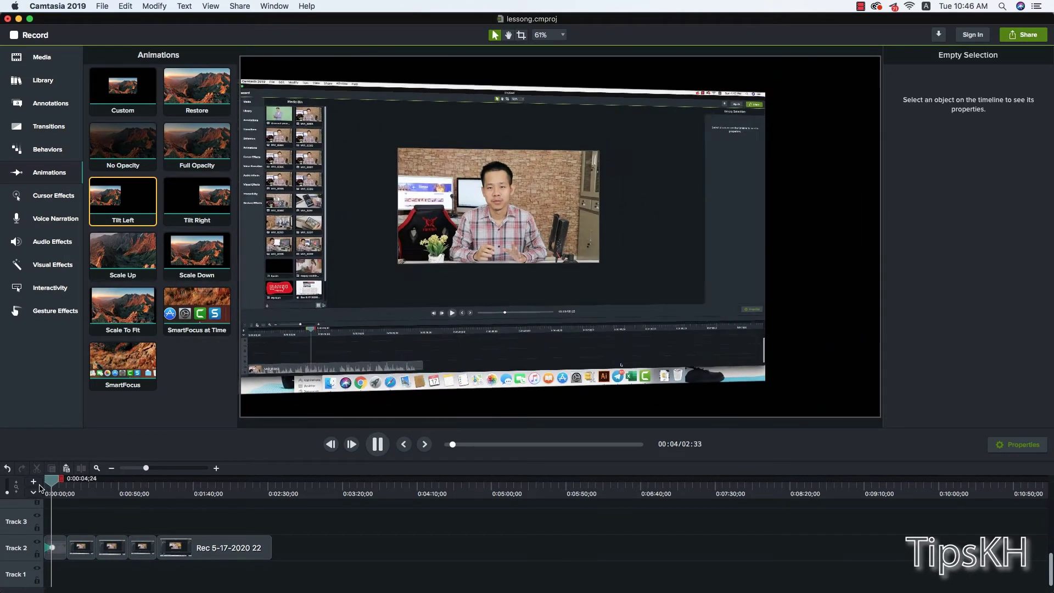
{"action": "left_click", "coordinate": [57, 484]}
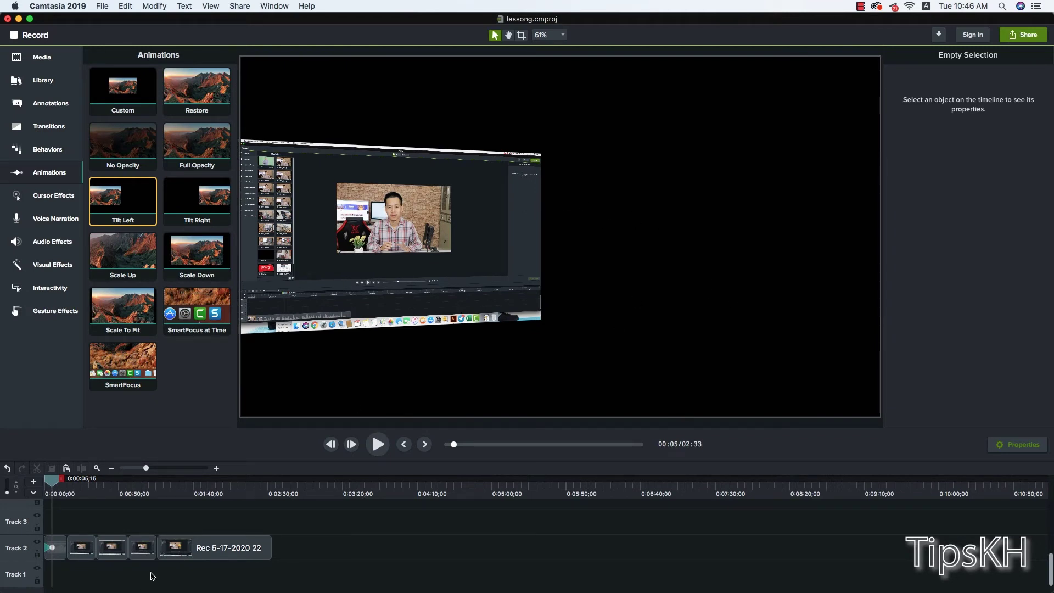
{"action": "left_click", "coordinate": [57, 128]}
Step: Add a white rectangle shape on Track 1 and stretch it to fill the whole canvas
{"action": "left_click", "coordinate": [63, 108]}
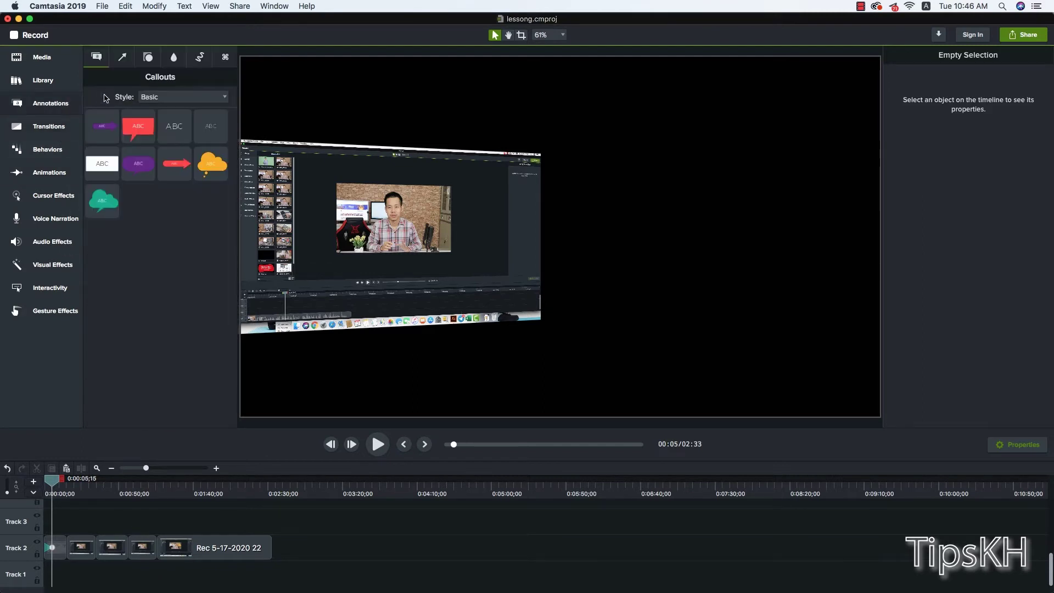
{"action": "left_click", "coordinate": [148, 57]}
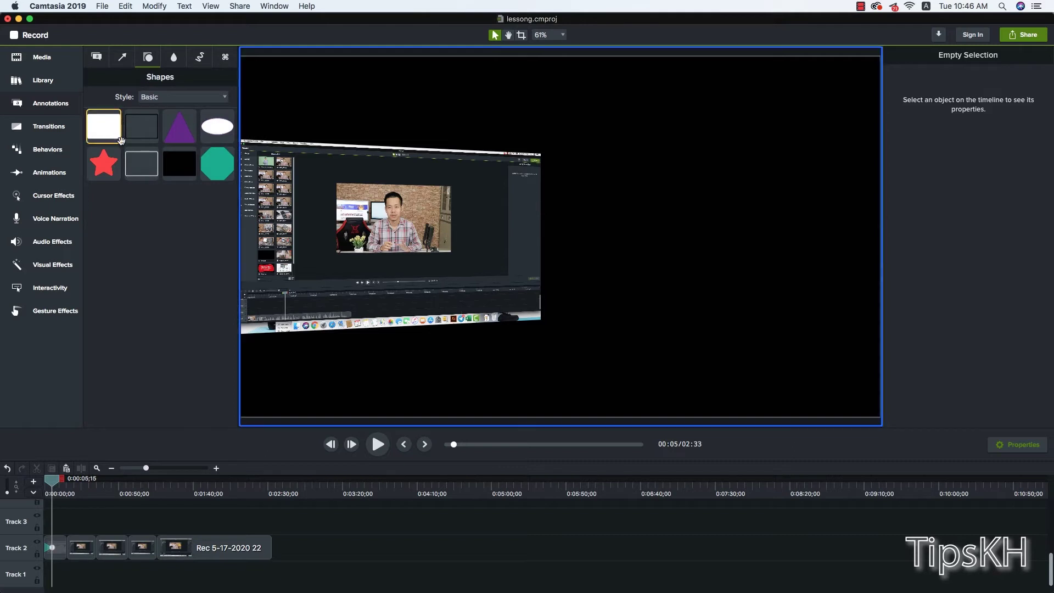
{"action": "left_click_drag", "start_coordinate": [103, 127], "coordinate": [73, 574]}
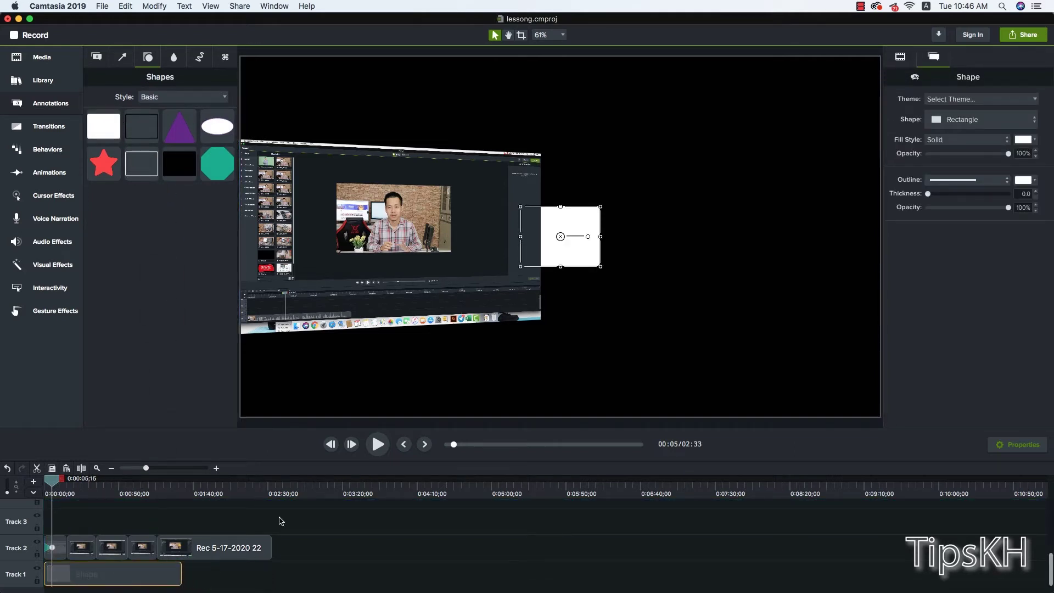
{"action": "left_click_drag", "start_coordinate": [600, 207], "coordinate": [865, 69]}
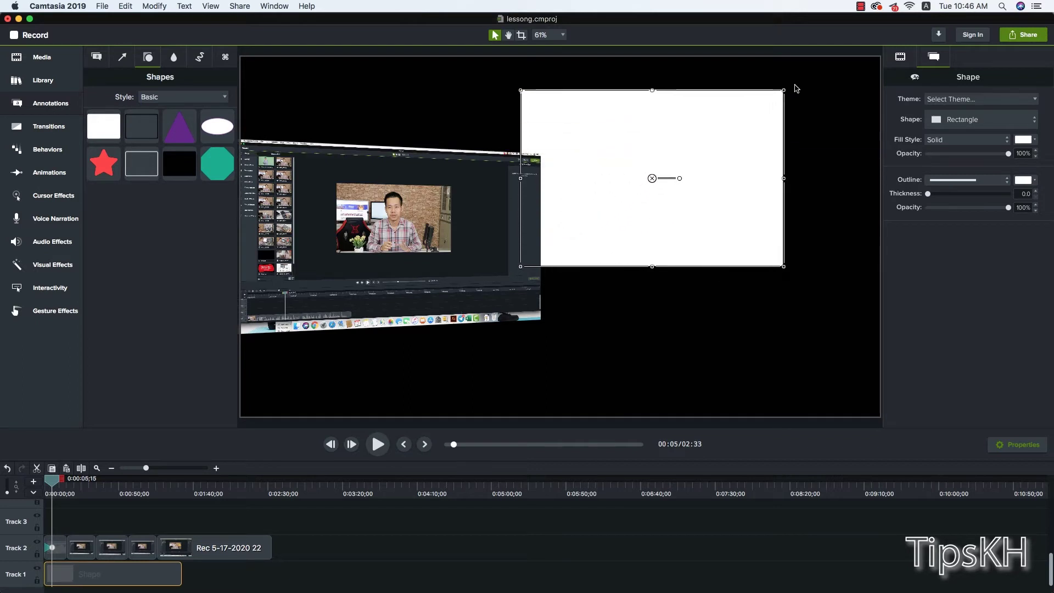
{"action": "left_click_drag", "start_coordinate": [520, 266], "coordinate": [220, 435]}
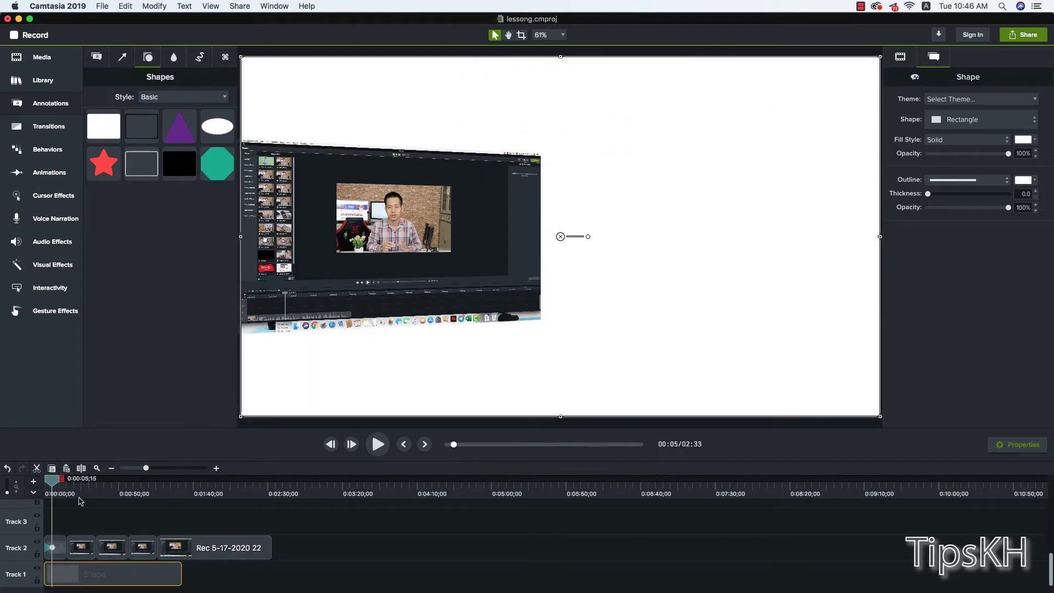
Step: Extend the rectangle clip so it lasts as long as the recording
{"action": "left_click_drag", "start_coordinate": [55, 485], "coordinate": [54, 487]}
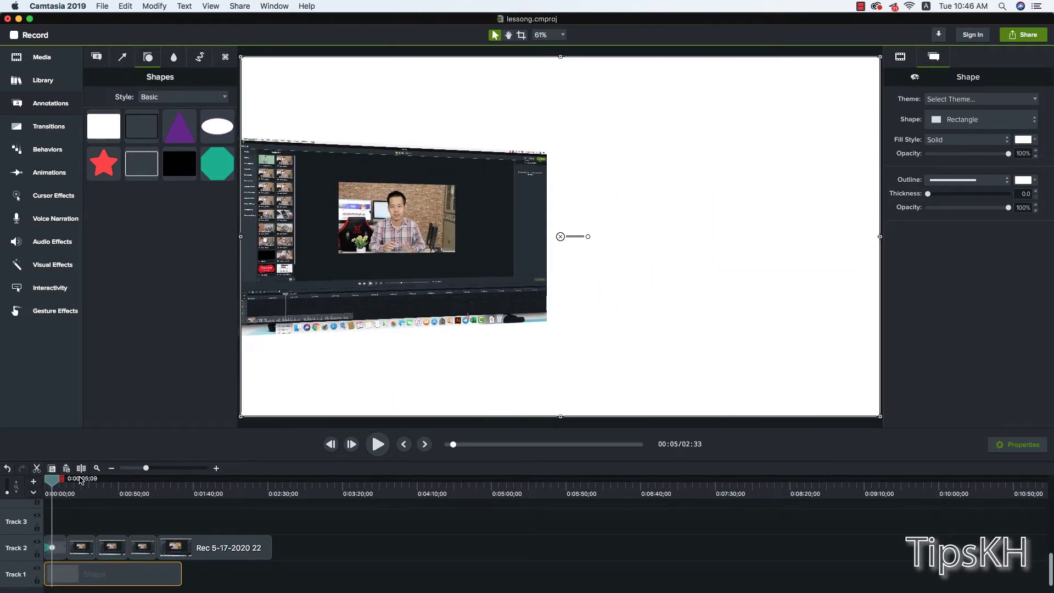
{"action": "left_click_drag", "start_coordinate": [181, 571], "coordinate": [269, 572]}
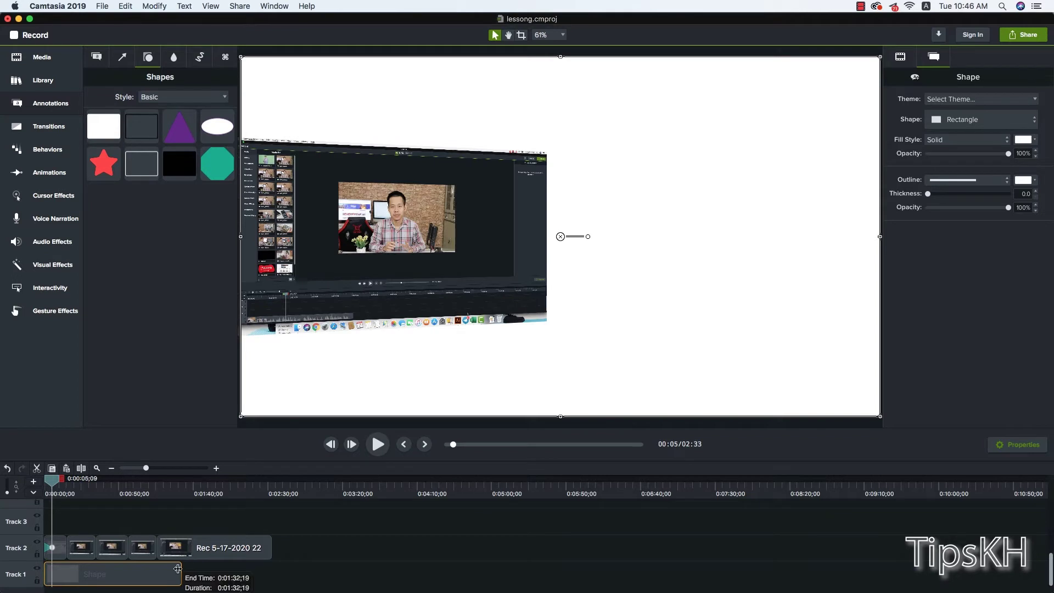
{"action": "left_click", "coordinate": [272, 521]}
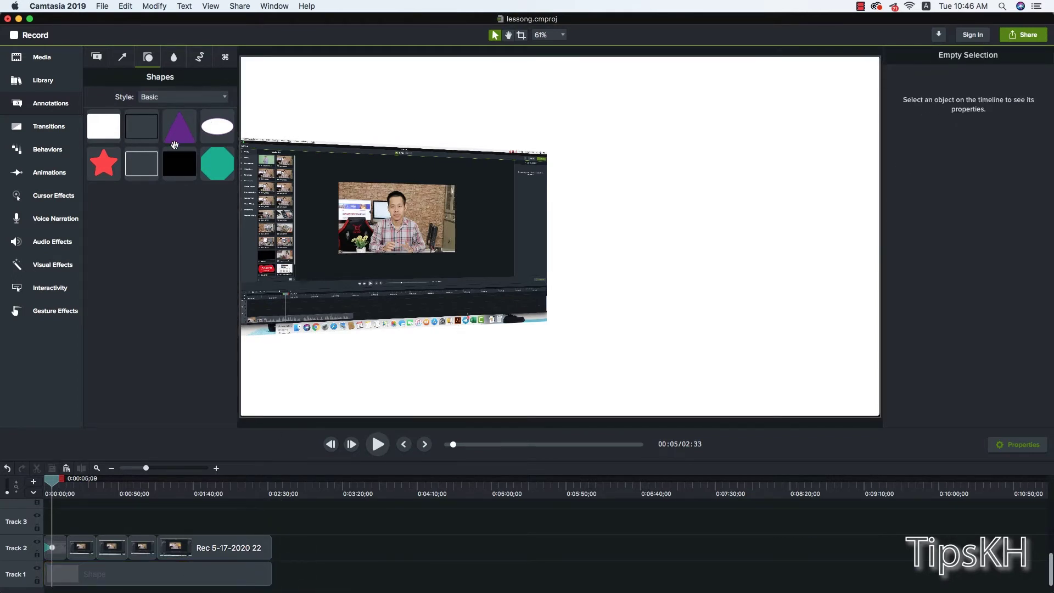
{"action": "left_click", "coordinate": [96, 57]}
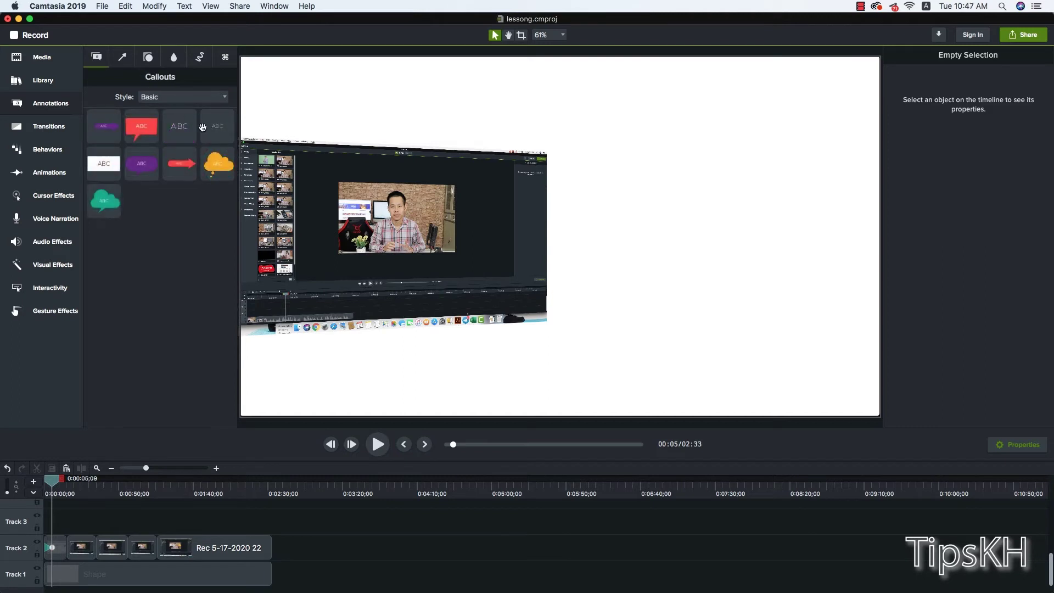
Step: Add an ABC text callout to the canvas and make its text near-black
{"action": "left_click_drag", "start_coordinate": [179, 126], "coordinate": [652, 185]}
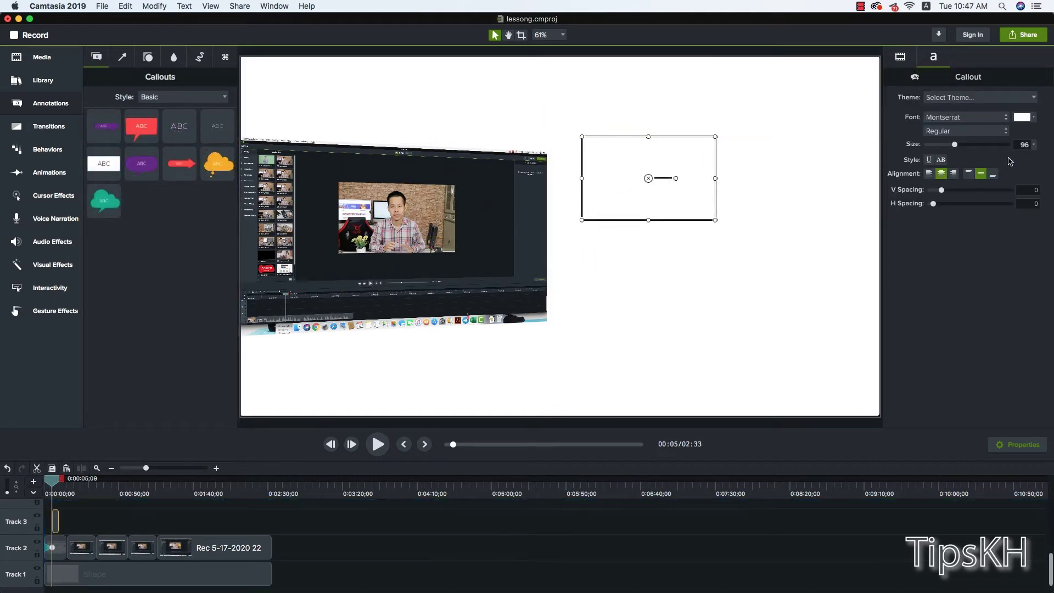
{"action": "left_click", "coordinate": [1024, 119]}
{"action": "left_click", "coordinate": [932, 231]}
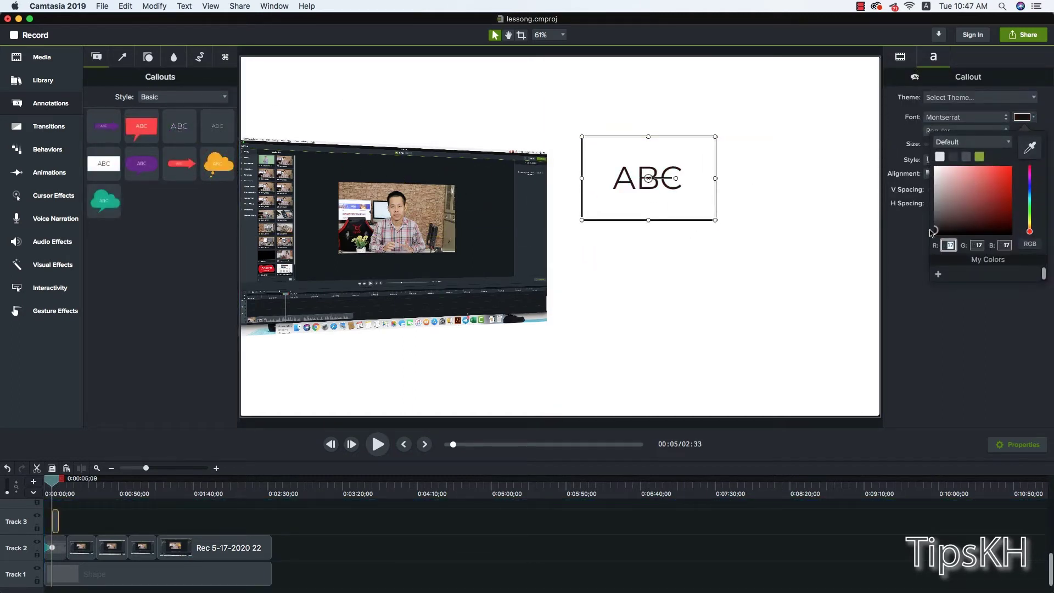
Step: Duplicate the ABC callout twice, stacking each copy below the previous one on its own track
{"action": "left_click", "coordinate": [641, 192]}
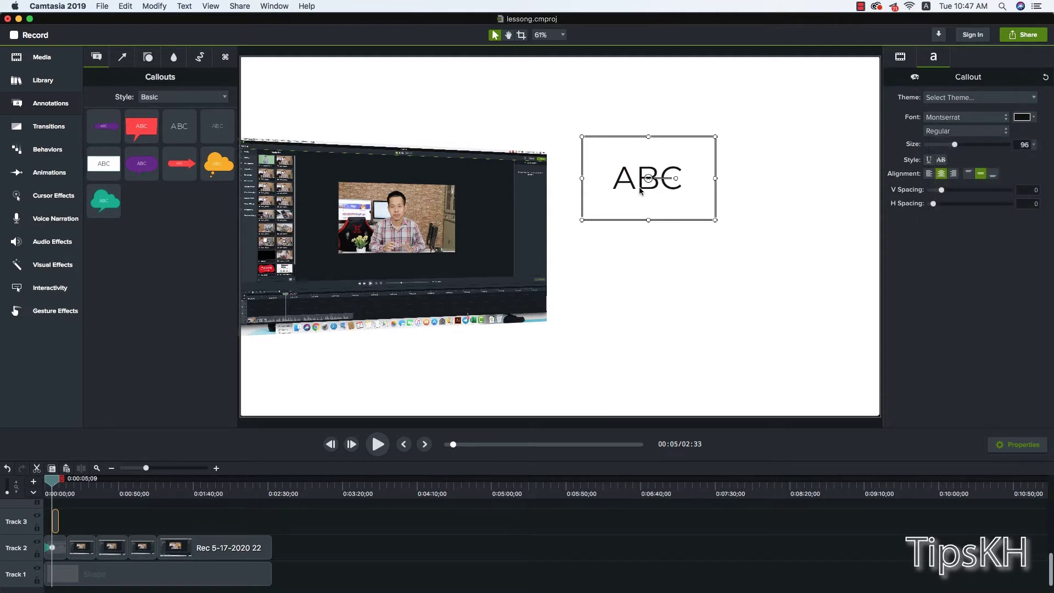
{"action": "key", "text": "super+d"}
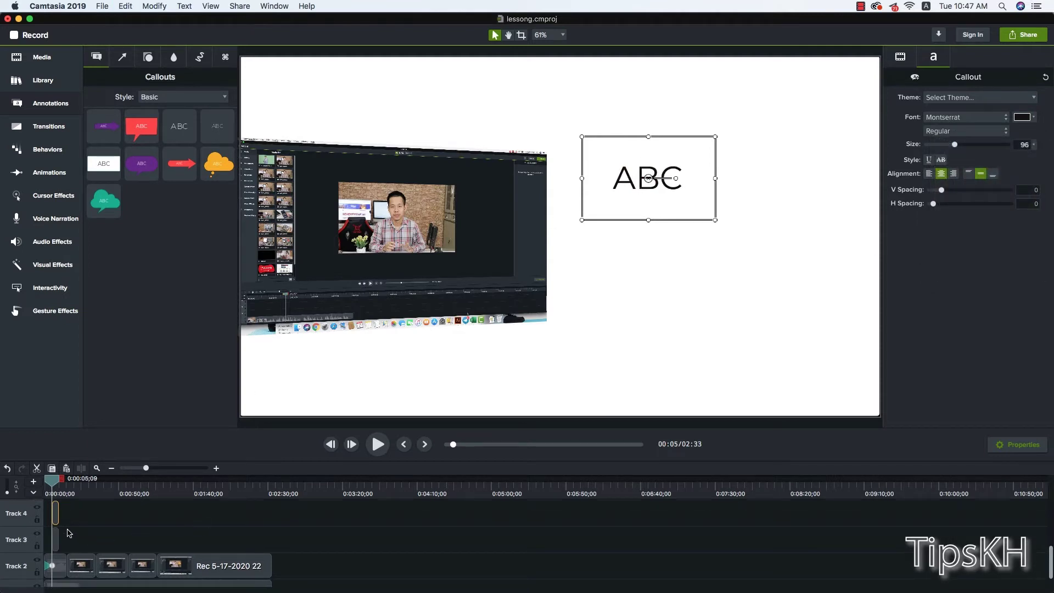
{"action": "left_click_drag", "start_coordinate": [623, 181], "coordinate": [630, 233]}
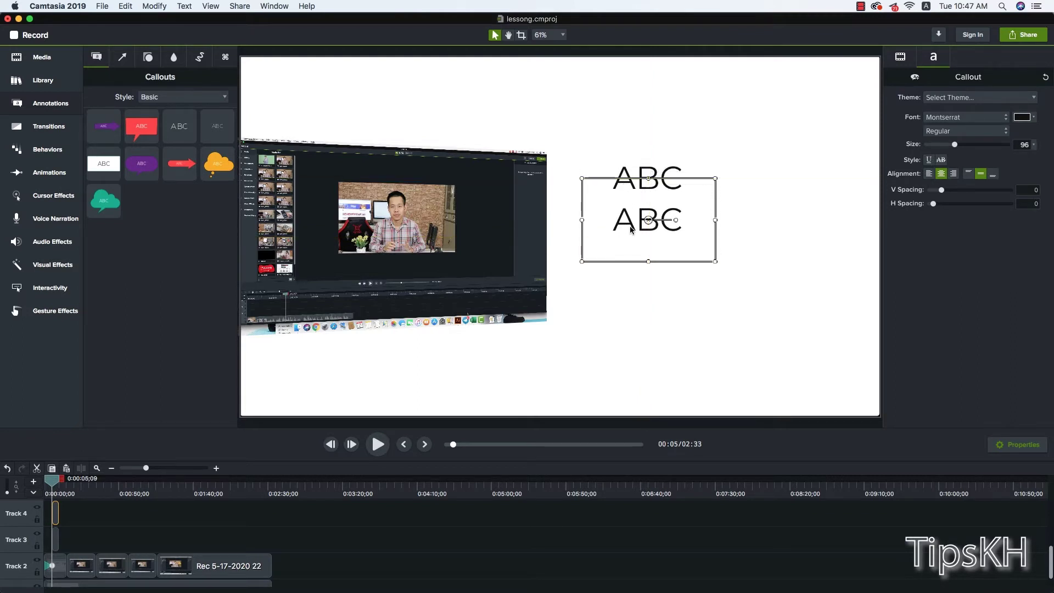
{"action": "key", "text": "super+d"}
{"action": "left_click_drag", "start_coordinate": [631, 226], "coordinate": [632, 276]}
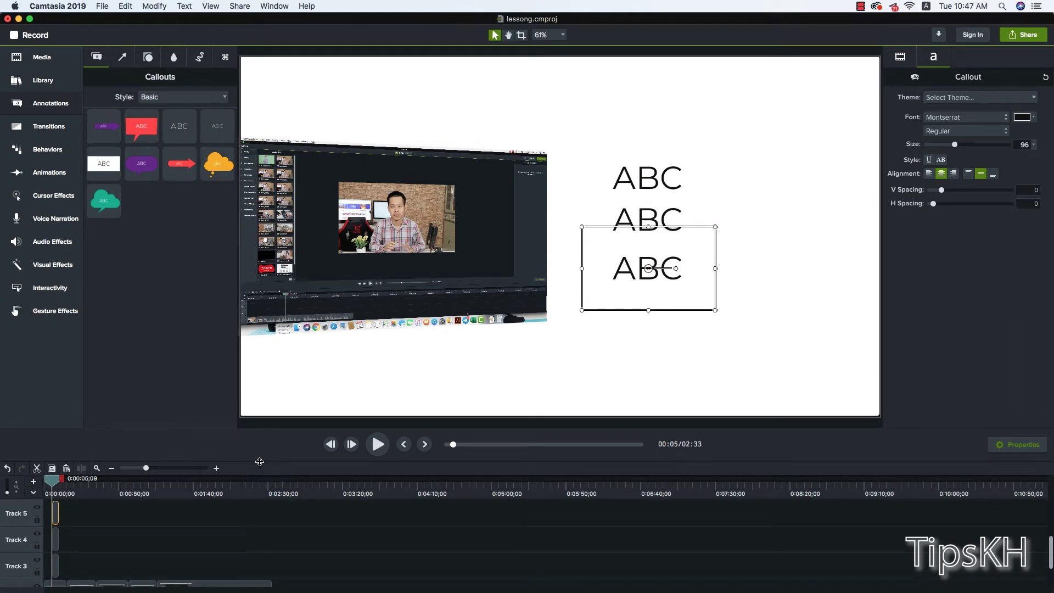
{"action": "left_click_drag", "start_coordinate": [260, 461], "coordinate": [264, 392]}
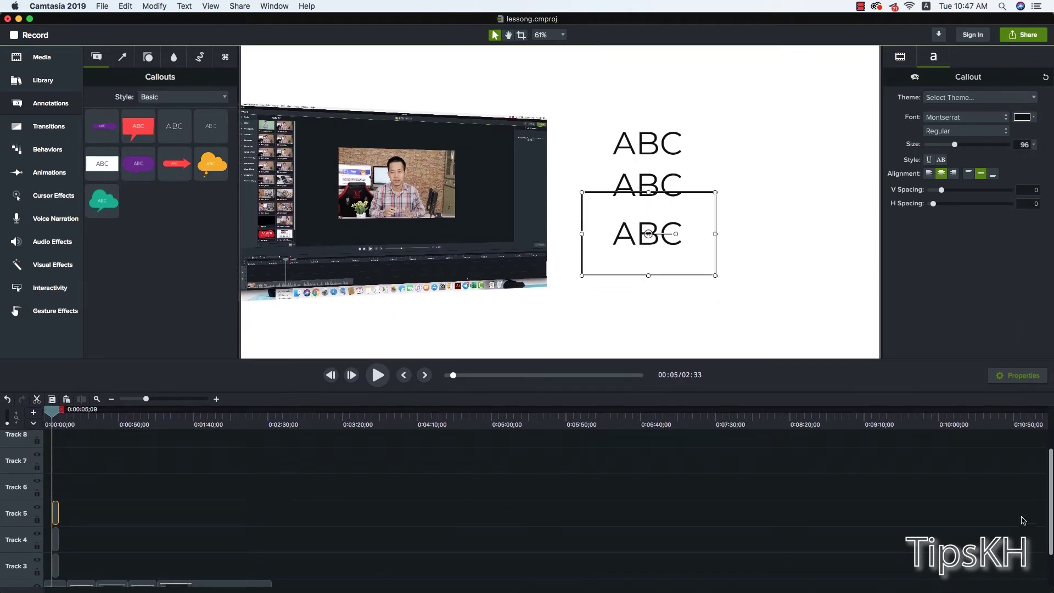
{"action": "scroll", "coordinate": [591, 539], "scroll_direction": "down", "scroll_amount": 2}
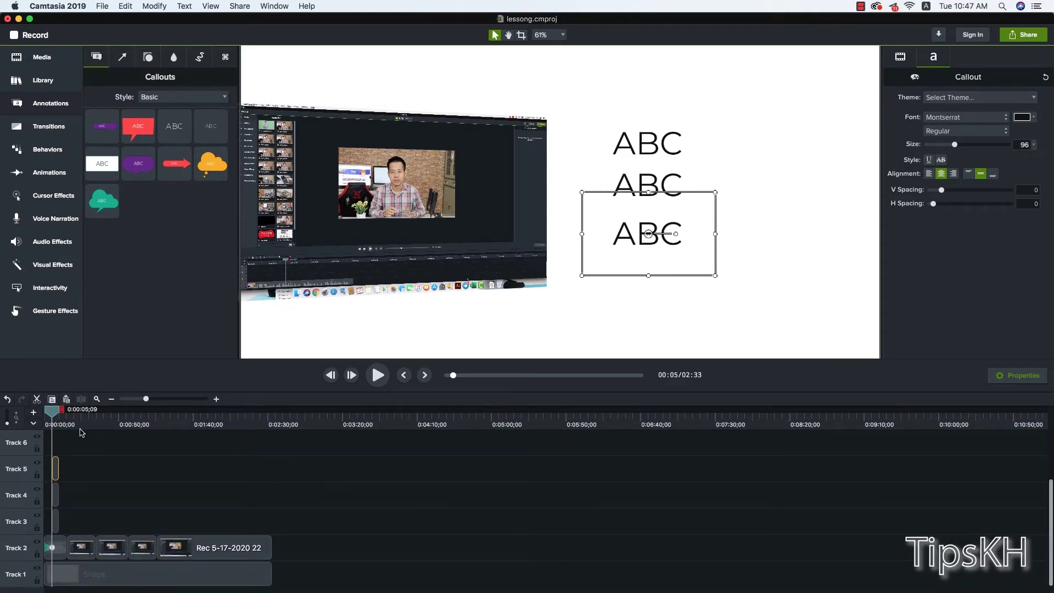
{"action": "left_click", "coordinate": [55, 424]}
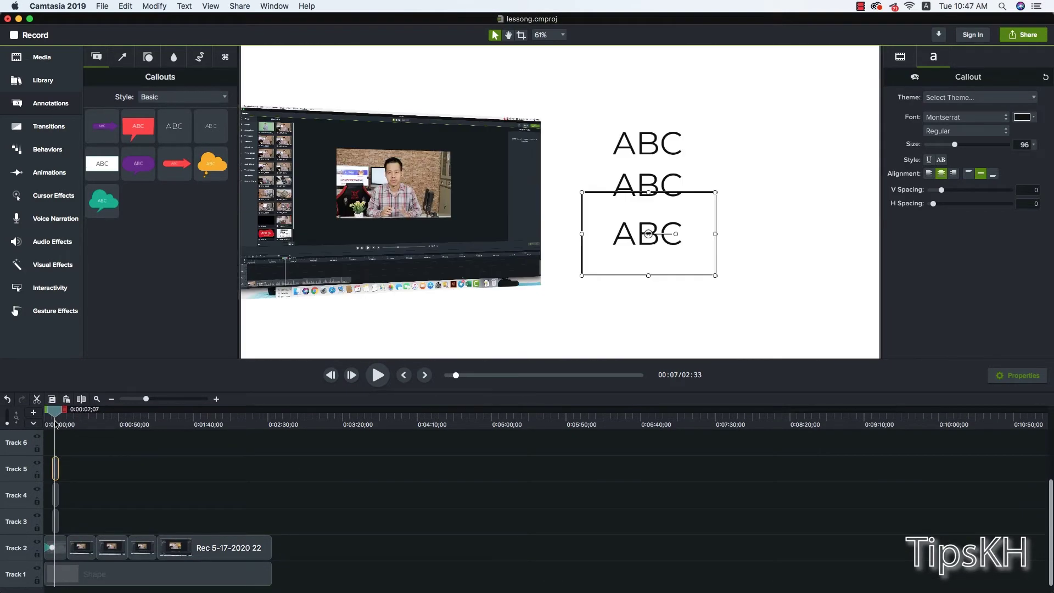
{"action": "left_click_drag", "start_coordinate": [55, 424], "coordinate": [51, 416]}
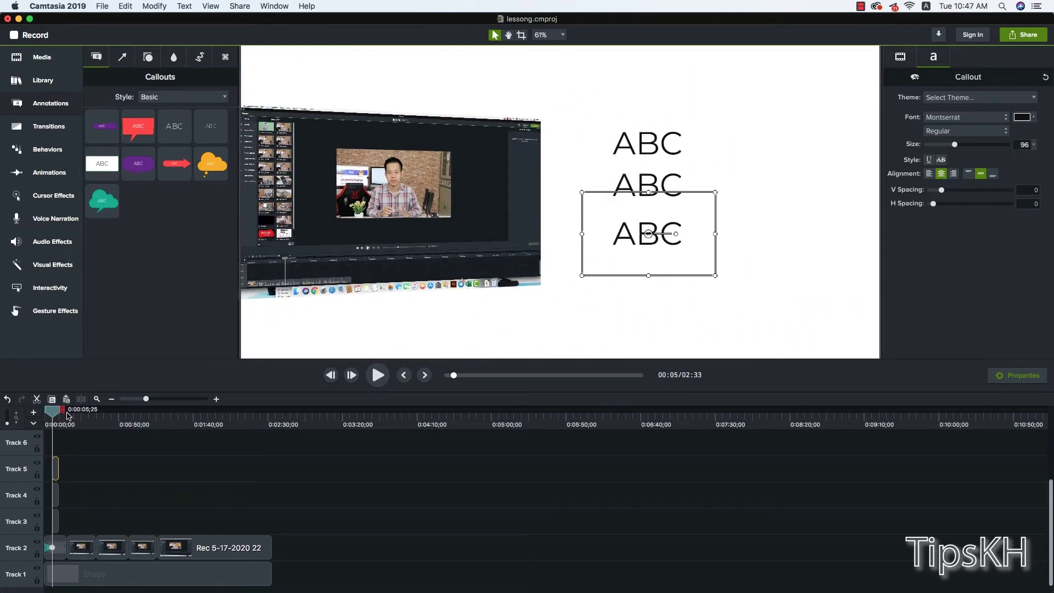
Step: Delay the middle and bottom ABC callout clips so the three appear one after another
{"action": "left_click", "coordinate": [87, 486]}
{"action": "left_click", "coordinate": [57, 490]}
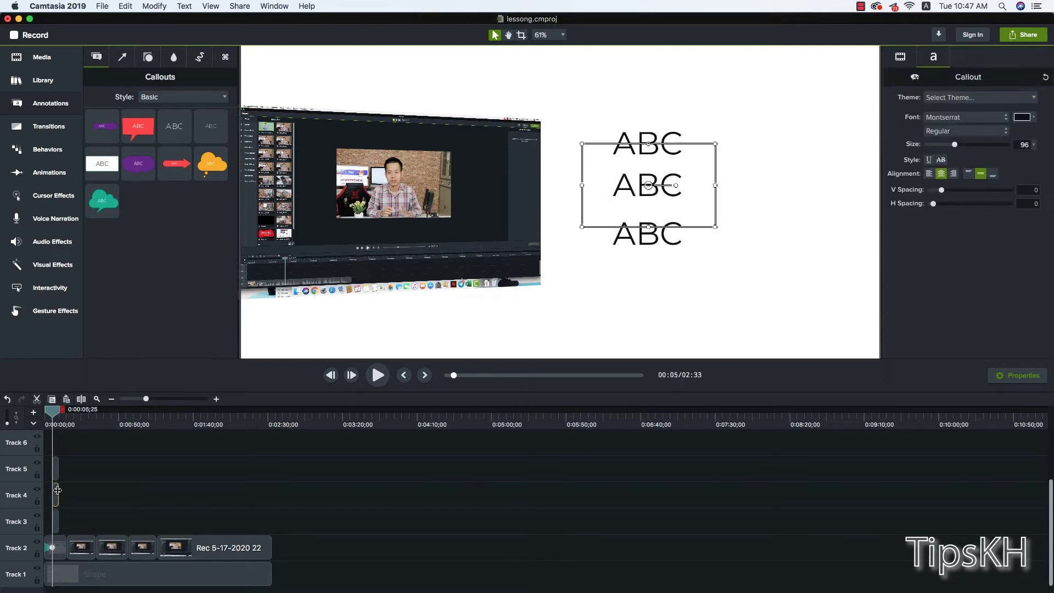
{"action": "left_click", "coordinate": [57, 473]}
{"action": "left_click", "coordinate": [56, 521]}
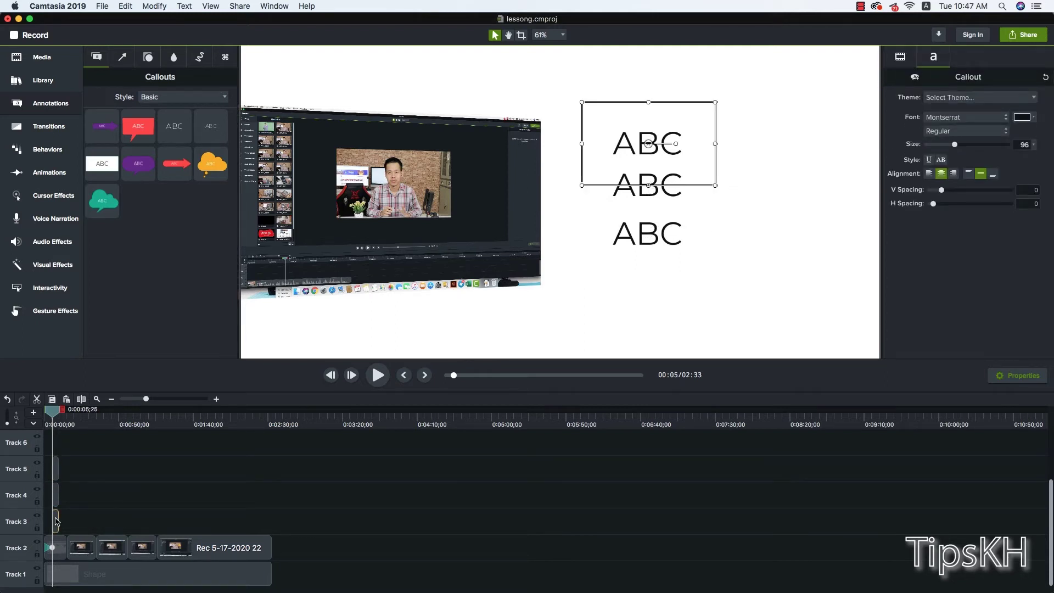
{"action": "left_click", "coordinate": [57, 504]}
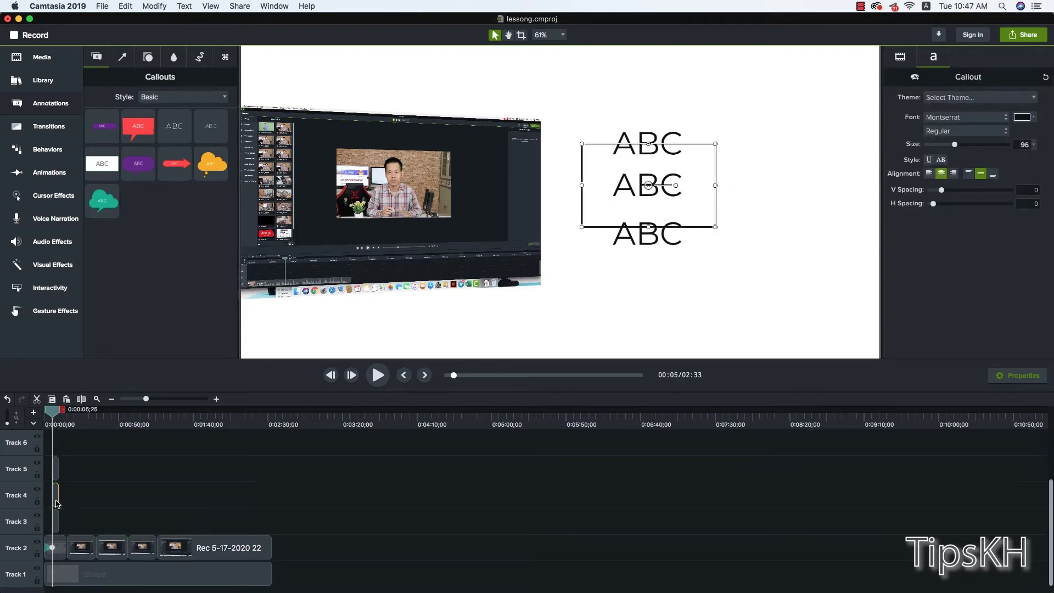
{"action": "left_click_drag", "start_coordinate": [55, 501], "coordinate": [57, 503]}
{"action": "left_click_drag", "start_coordinate": [155, 400], "coordinate": [163, 399]}
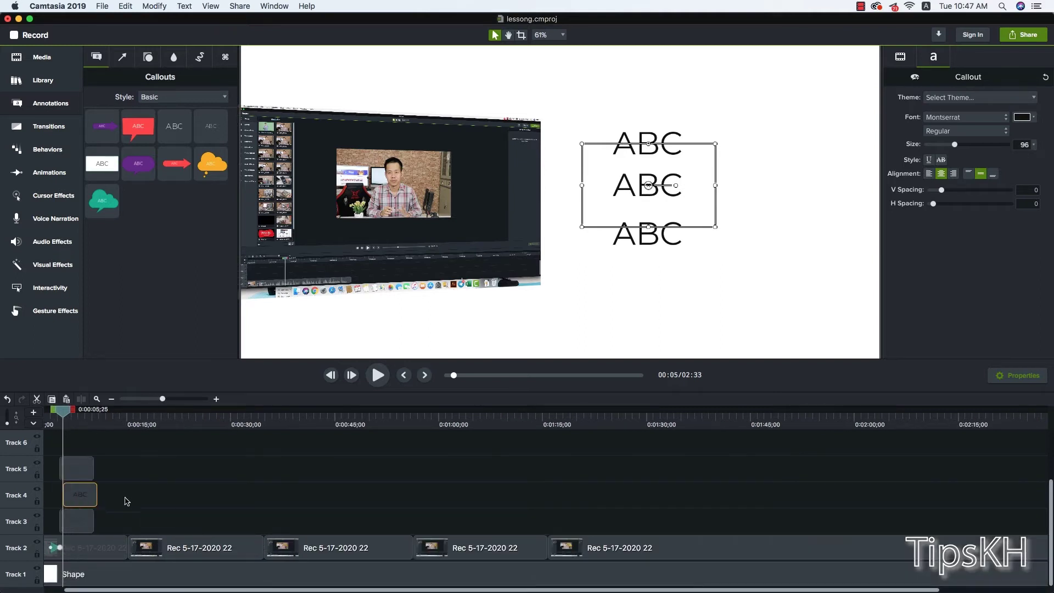
{"action": "left_click", "coordinate": [125, 500]}
{"action": "left_click", "coordinate": [78, 502]}
{"action": "left_click_drag", "start_coordinate": [78, 502], "coordinate": [80, 500]}
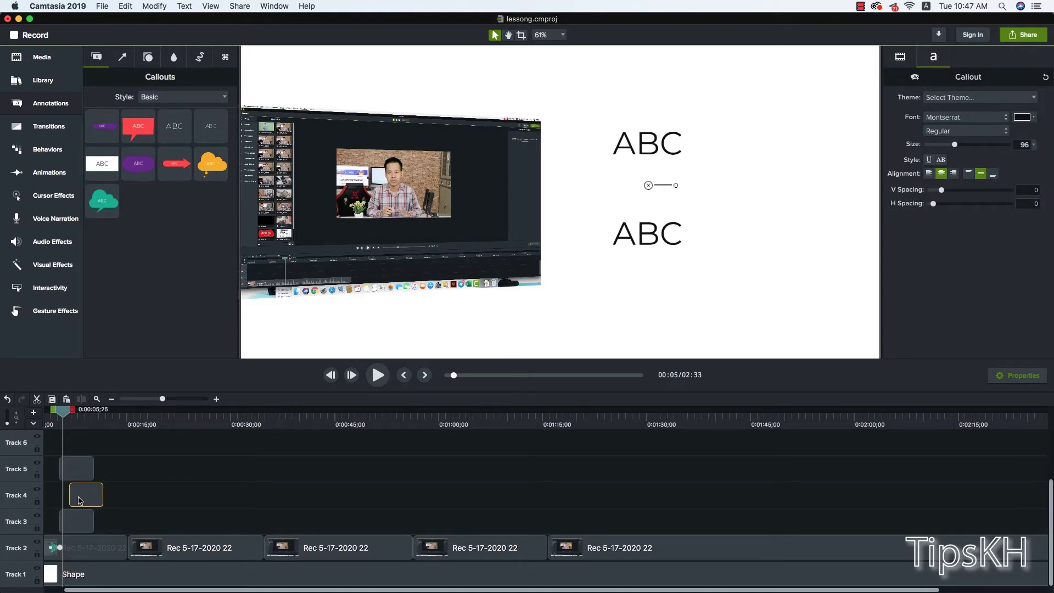
{"action": "left_click_drag", "start_coordinate": [74, 472], "coordinate": [97, 473]}
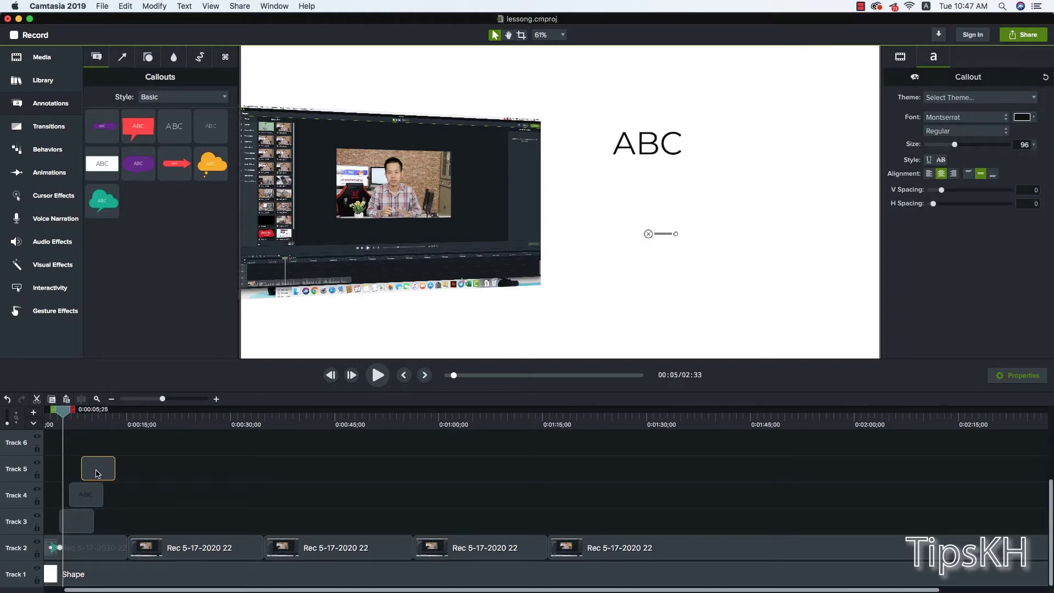
Step: Preview the staggered callouts and trim them to end together near 0:13
{"action": "left_click", "coordinate": [52, 416]}
{"action": "scroll", "coordinate": [53, 415], "scroll_direction": "left", "scroll_amount": 2}
{"action": "key", "text": "space"}
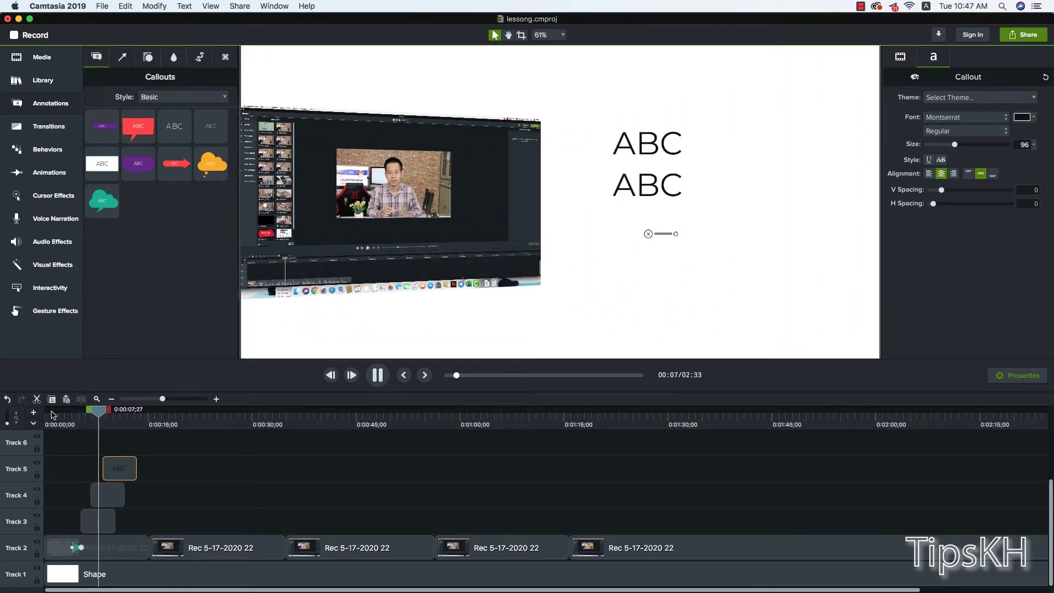
{"action": "key", "text": "space"}
{"action": "left_click", "coordinate": [114, 506]}
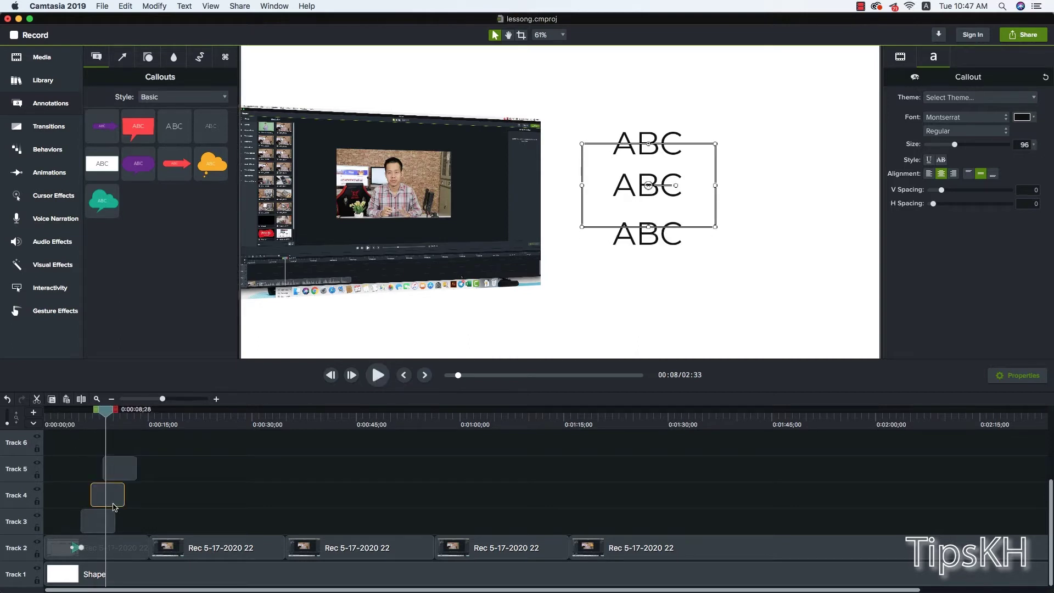
{"action": "mouse_move", "coordinate": [125, 494]}
{"action": "left_mouse_down"}
{"action": "mouse_move", "coordinate": [136, 495]}
{"action": "mouse_move", "coordinate": [132, 516]}
{"action": "left_mouse_up"}
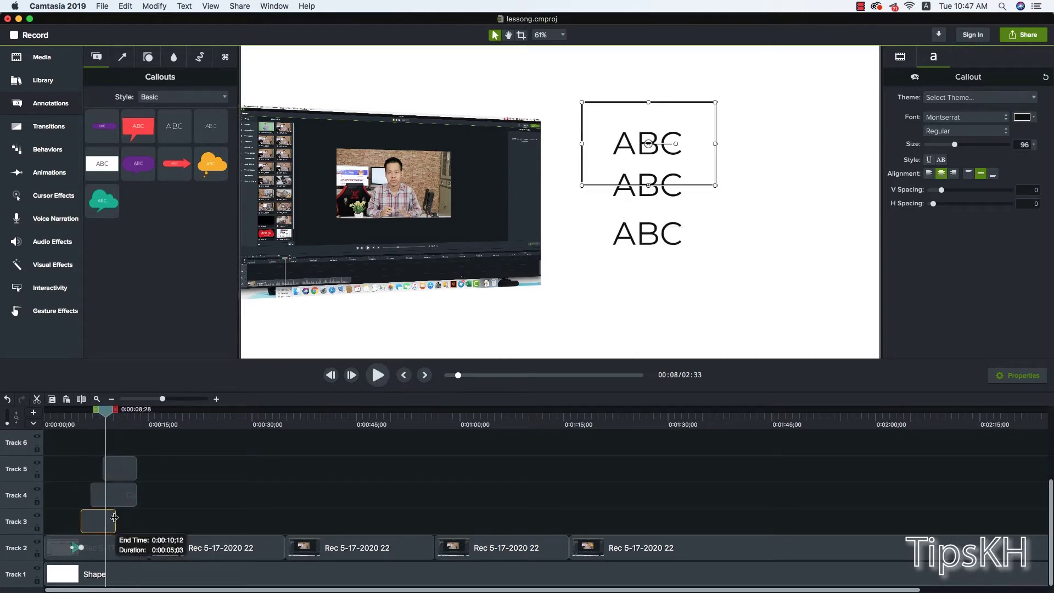
{"action": "left_click_drag", "start_coordinate": [130, 430], "coordinate": [135, 426]}
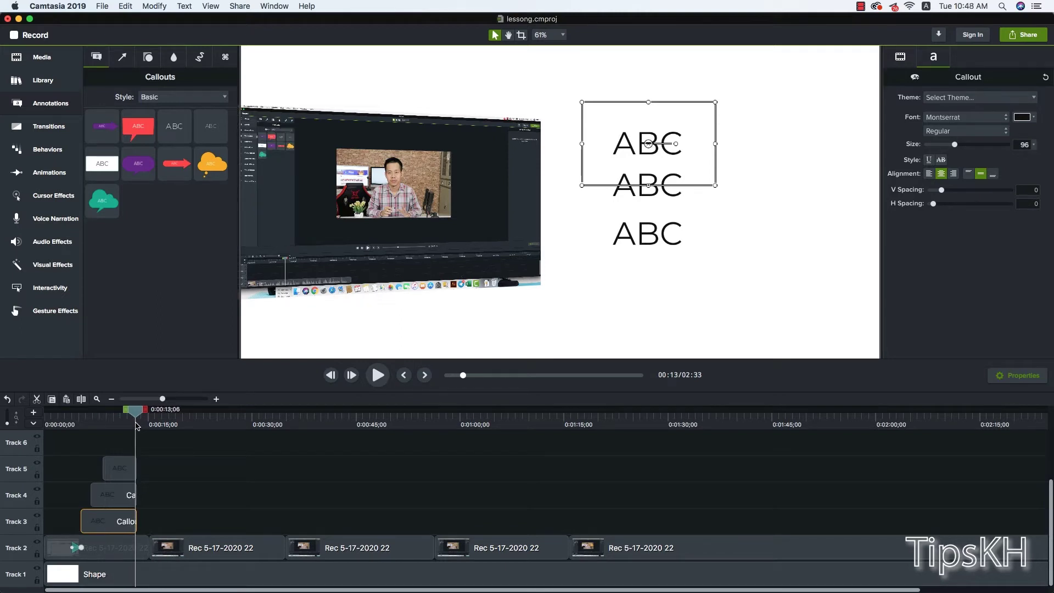
{"action": "key", "text": "space"}
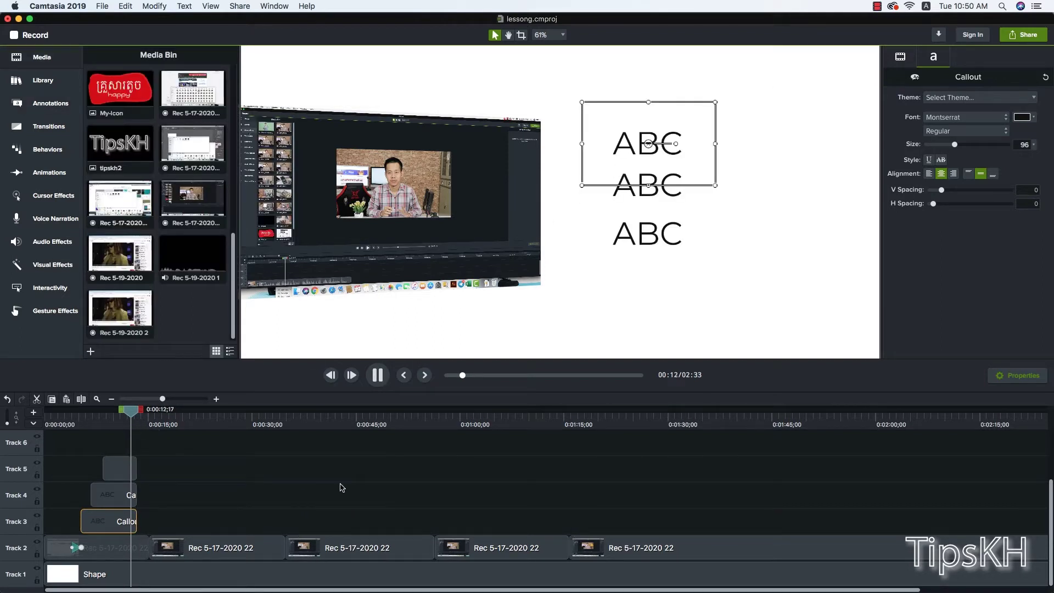
Step: Select all three ABC callout clips and lengthen them to end together around 0:15
{"action": "key", "text": "space"}
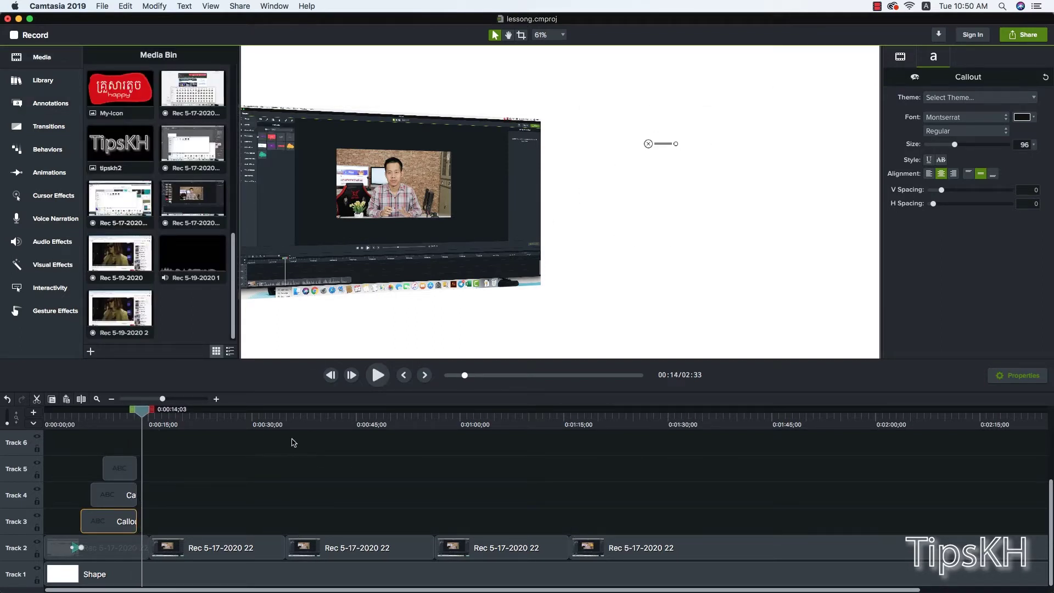
{"action": "key", "text": "space"}
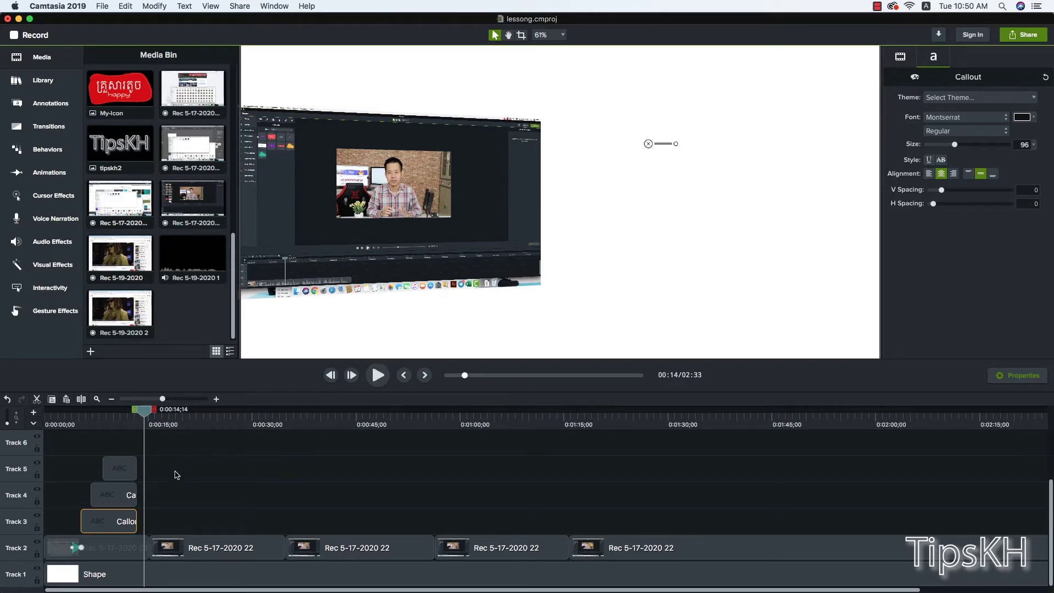
{"action": "left_click", "coordinate": [130, 472]}
{"action": "left_click", "coordinate": [120, 518], "text": "shift"}
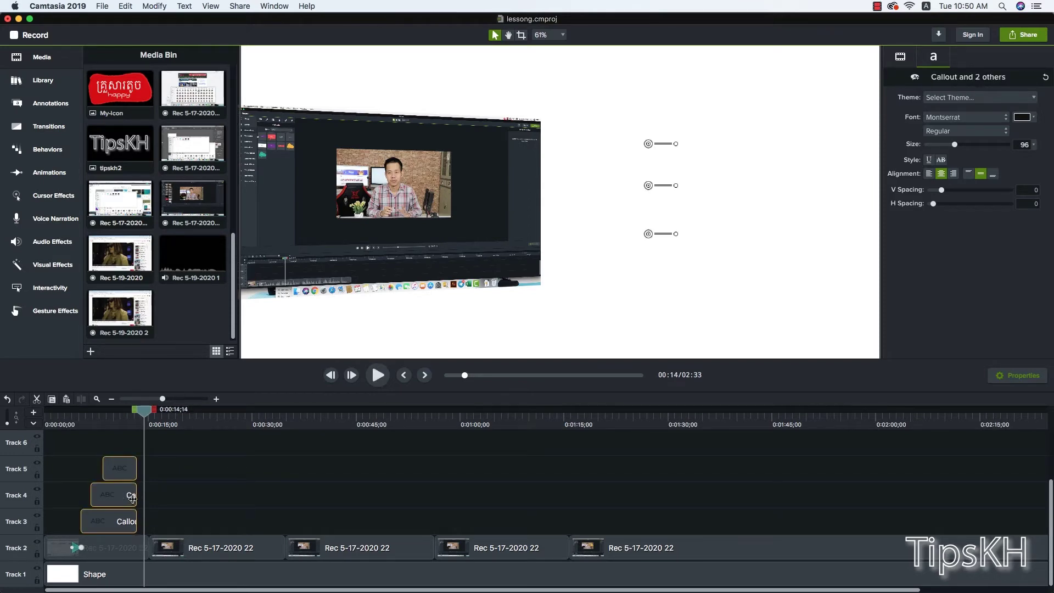
{"action": "left_click_drag", "start_coordinate": [132, 498], "coordinate": [148, 498]}
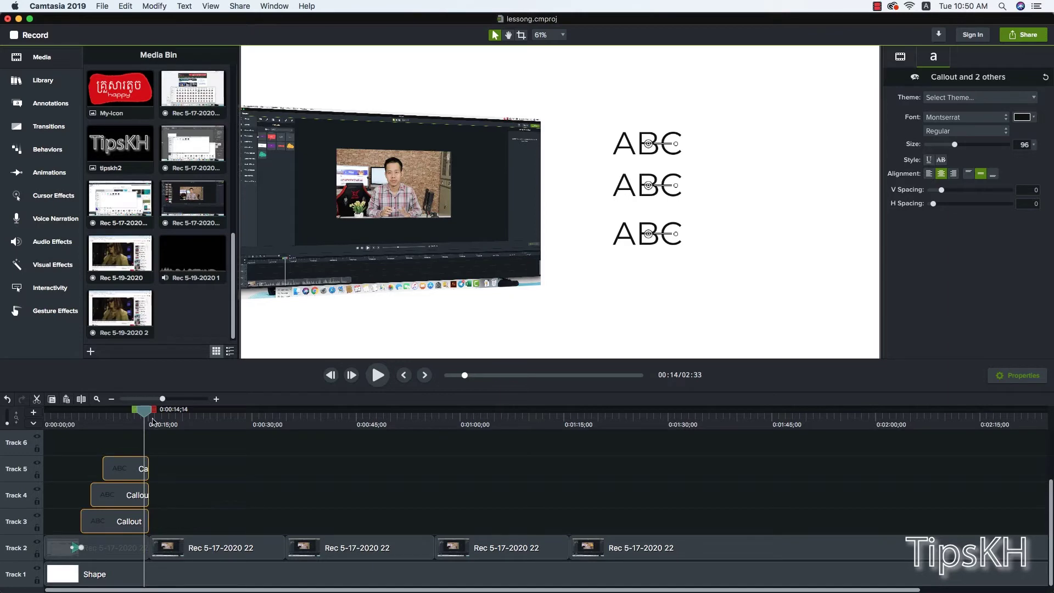
{"action": "left_click_drag", "start_coordinate": [151, 412], "coordinate": [132, 412]}
{"action": "key", "text": "space"}
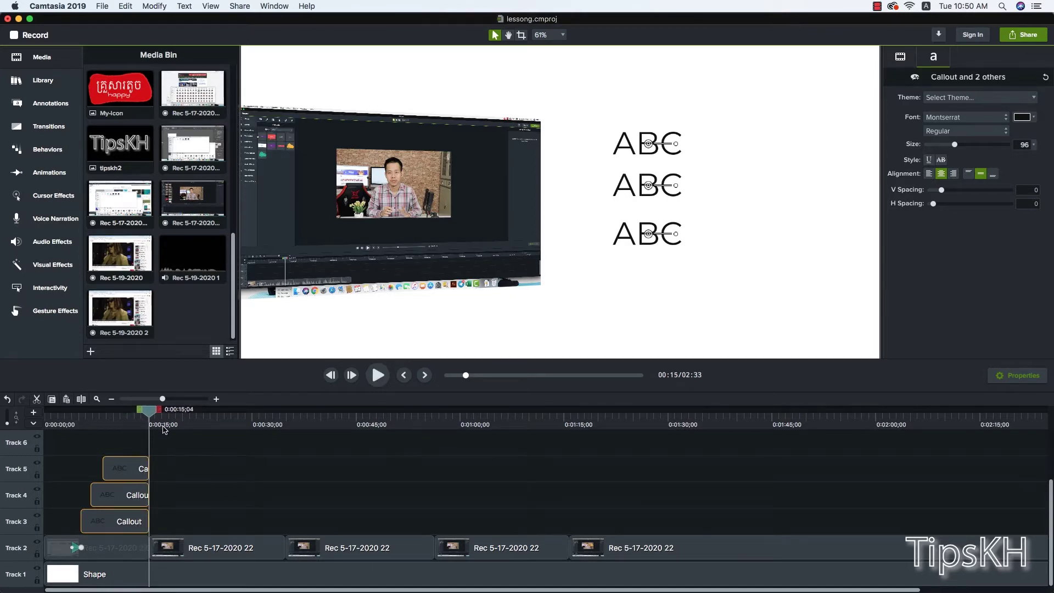
{"action": "key", "text": "space"}
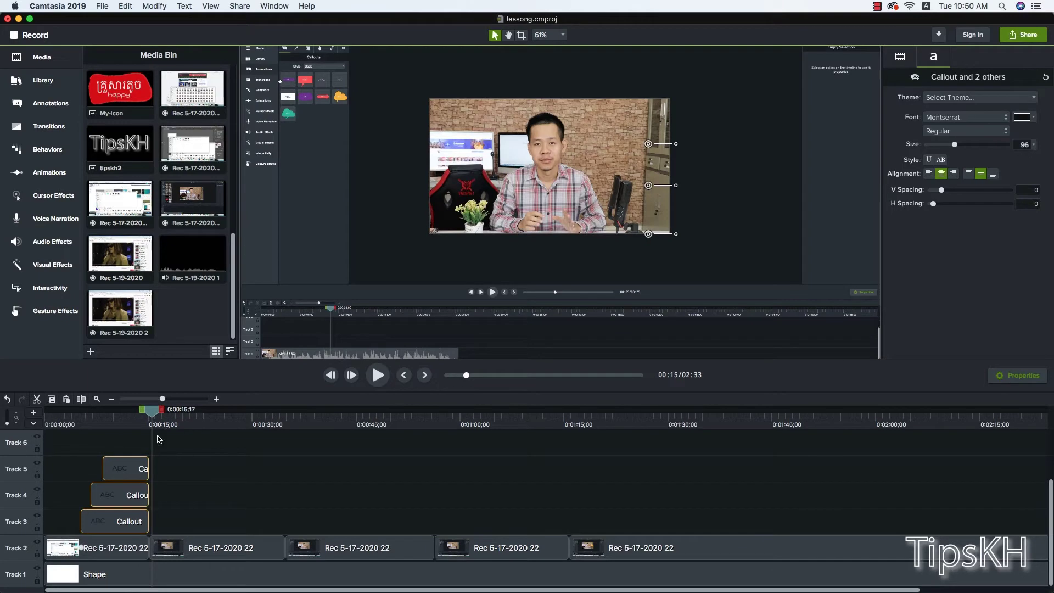
{"action": "left_click_drag", "start_coordinate": [152, 418], "coordinate": [155, 421]}
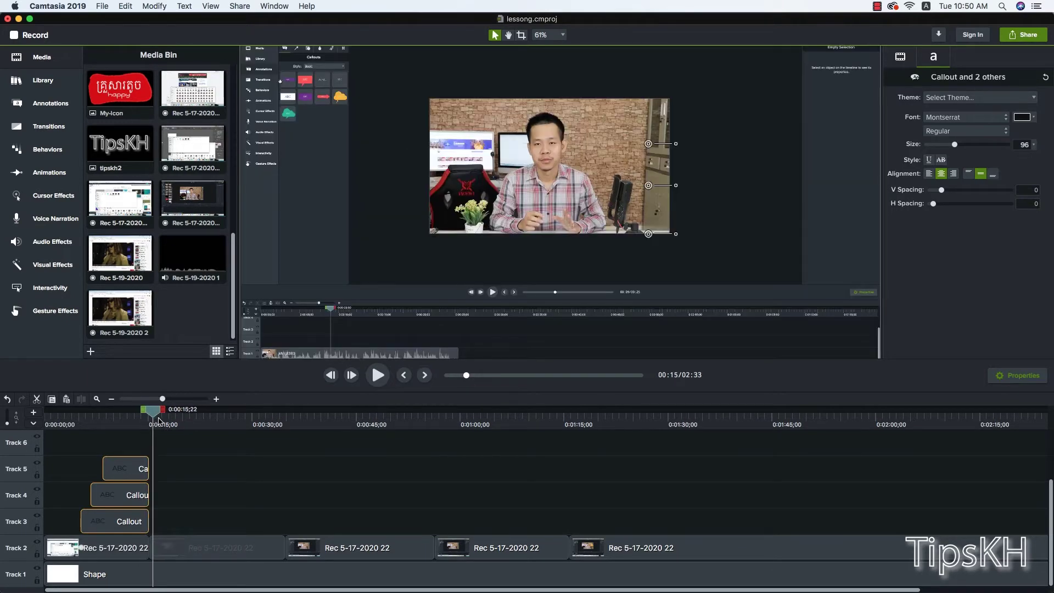
{"action": "left_click", "coordinate": [60, 132]}
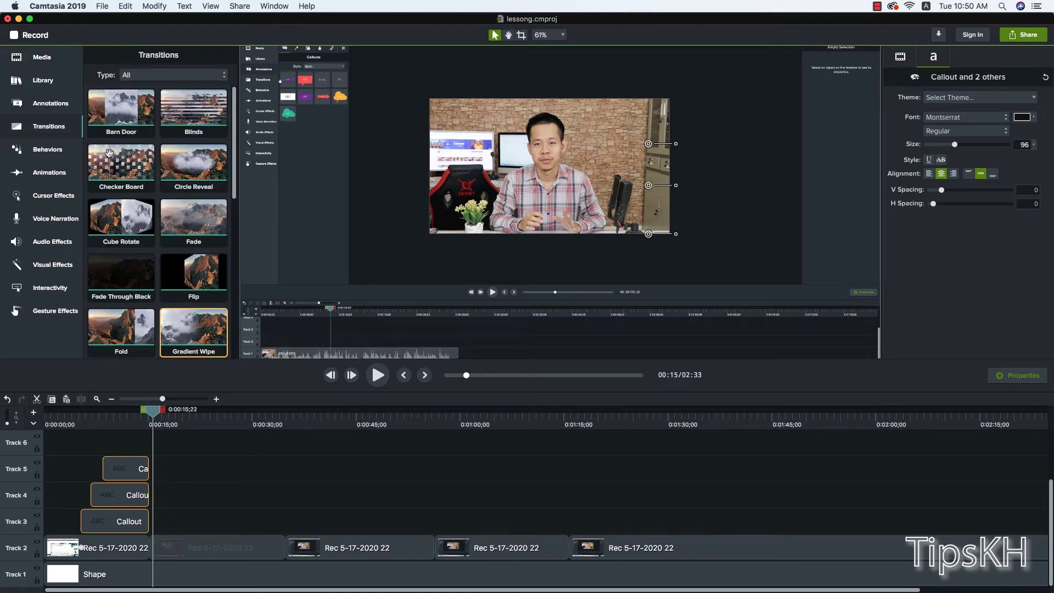
Step: Place a Checker Board transition on the Track 2 clip cut near 0:15 and preview it
{"action": "left_click_drag", "start_coordinate": [132, 165], "coordinate": [149, 550]}
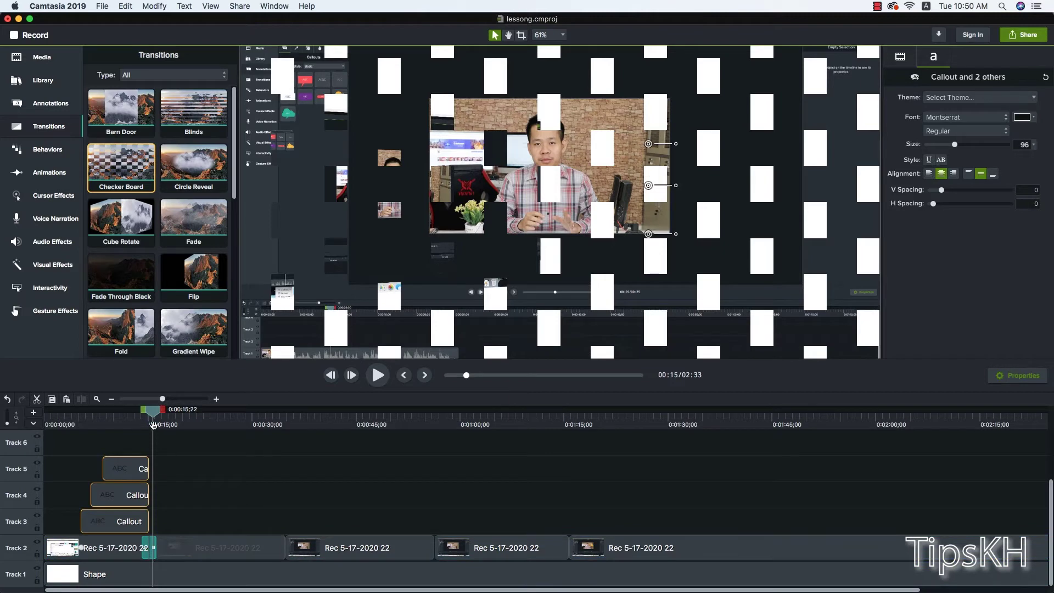
{"action": "left_click_drag", "start_coordinate": [152, 414], "coordinate": [141, 415]}
{"action": "key", "text": "space"}
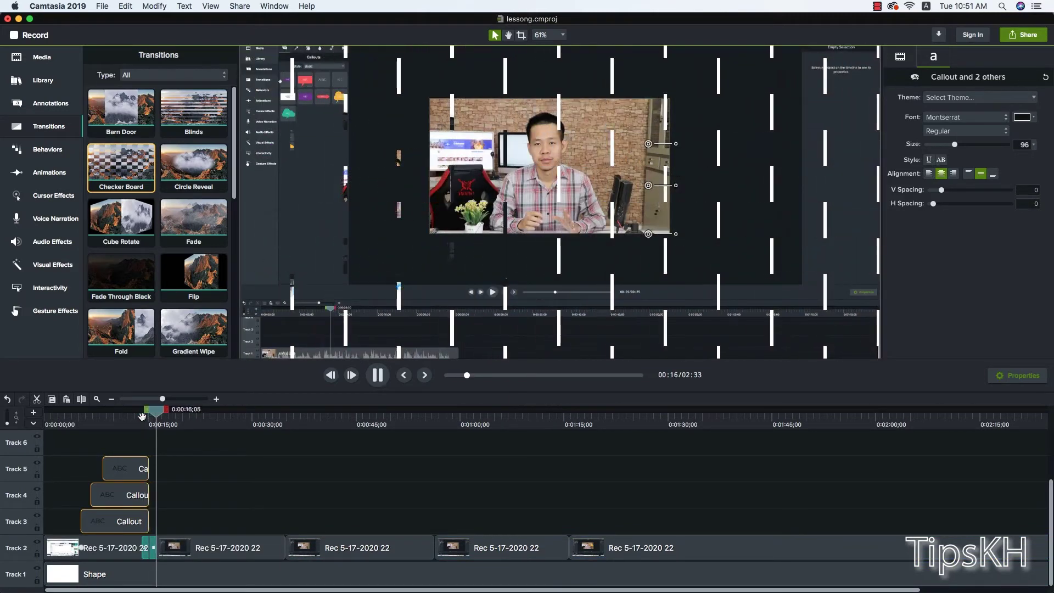
{"action": "key", "text": "space"}
{"action": "left_click", "coordinate": [69, 173]}
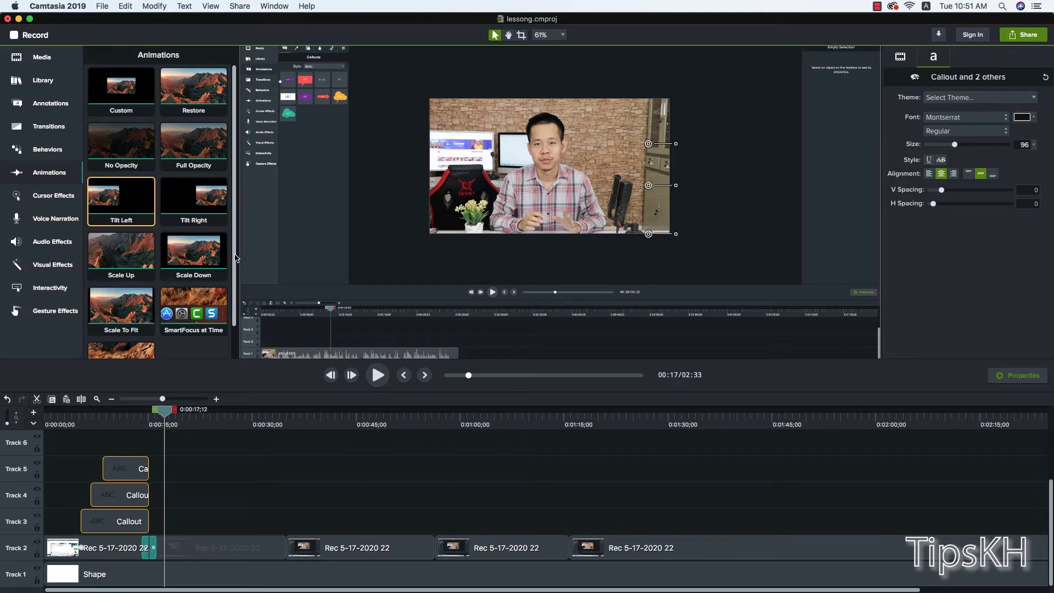
Step: Apply SmartFocus at Time to the second Track 2 recording clip, just after the 0:15 transition
{"action": "key", "text": "space"}
{"action": "key", "text": "space"}
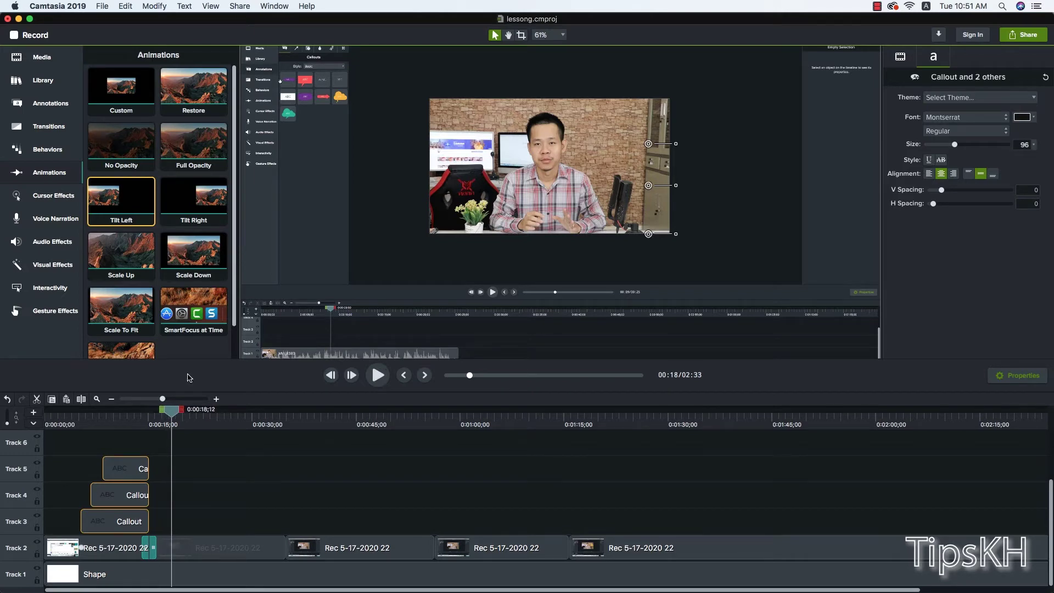
{"action": "left_click_drag", "start_coordinate": [173, 415], "coordinate": [167, 416]}
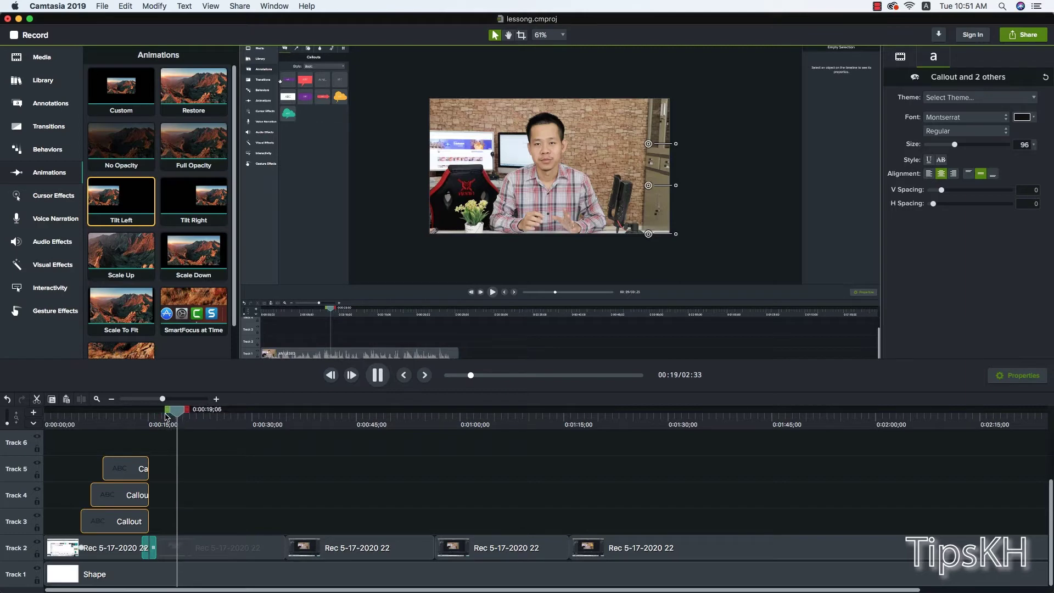
{"action": "key", "text": "space"}
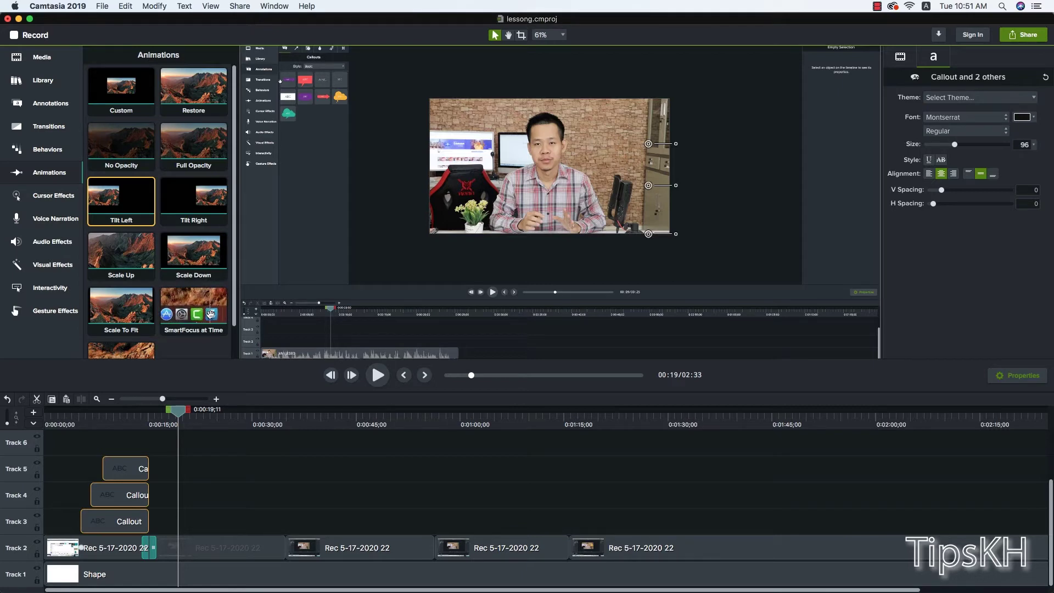
{"action": "left_click_drag", "start_coordinate": [210, 314], "coordinate": [182, 556]}
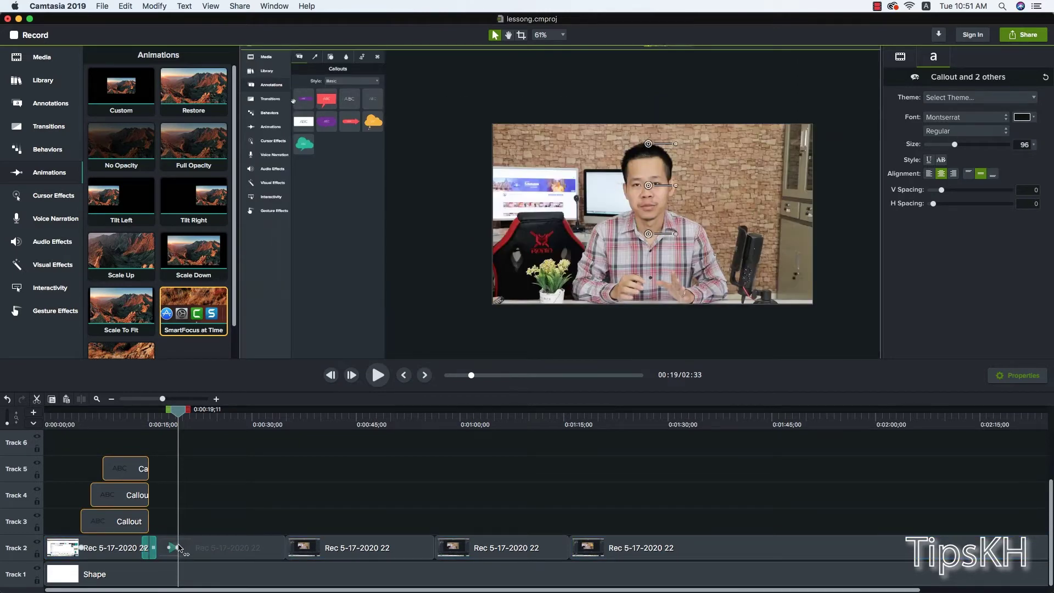
{"action": "left_click_drag", "start_coordinate": [179, 412], "coordinate": [171, 417]}
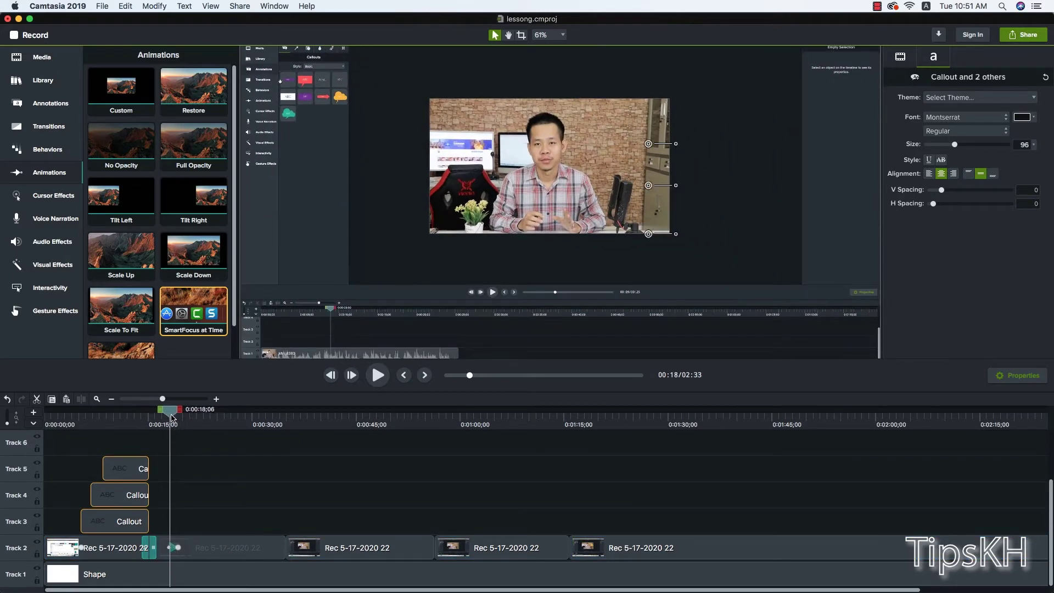
{"action": "left_click_drag", "start_coordinate": [171, 417], "coordinate": [179, 421]}
{"action": "left_click", "coordinate": [181, 548]}
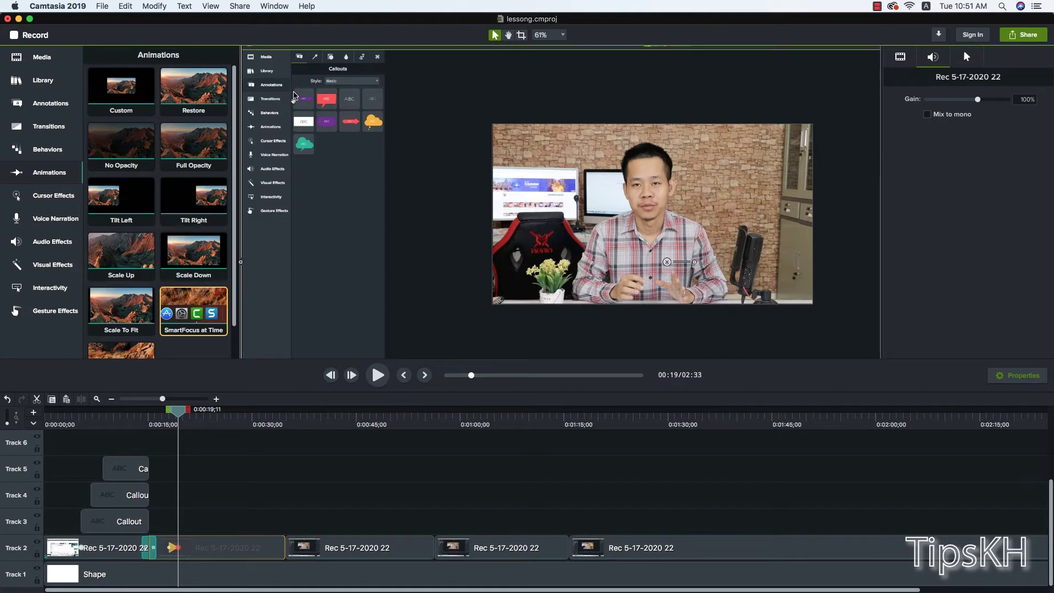
Step: Scale the SmartFocus end to 141%, shift the recording up and right, and preview from 0:14
{"action": "left_click", "coordinate": [902, 59]}
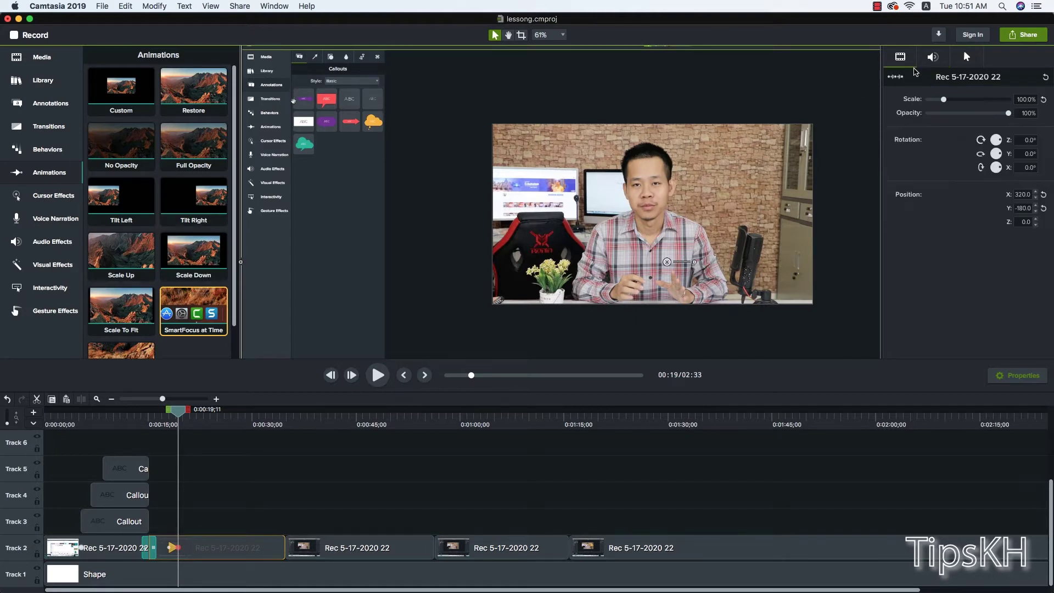
{"action": "left_click_drag", "start_coordinate": [944, 102], "coordinate": [950, 100]}
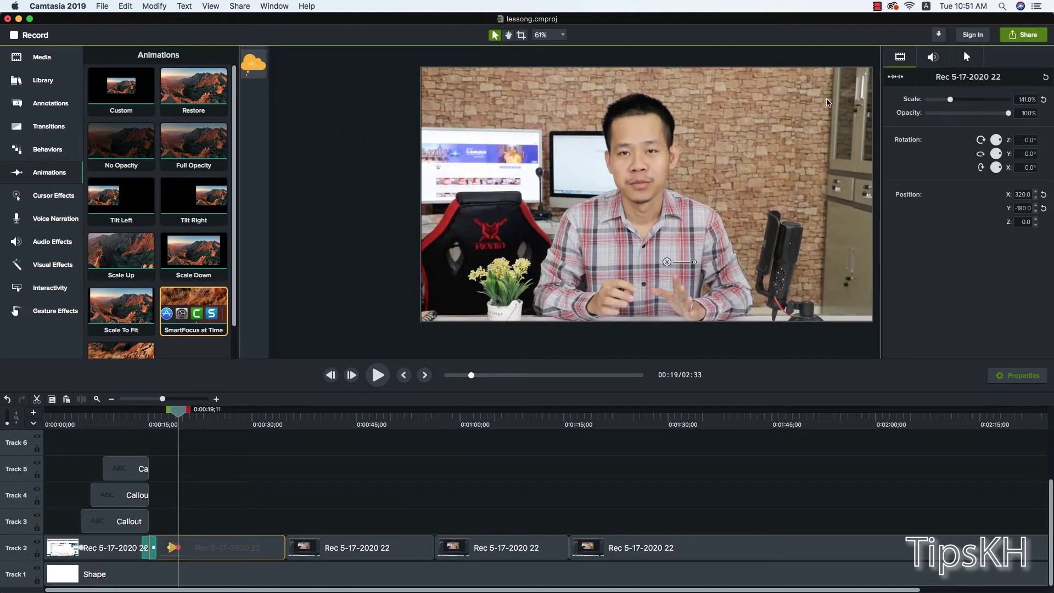
{"action": "left_click_drag", "start_coordinate": [395, 122], "coordinate": [521, 226]}
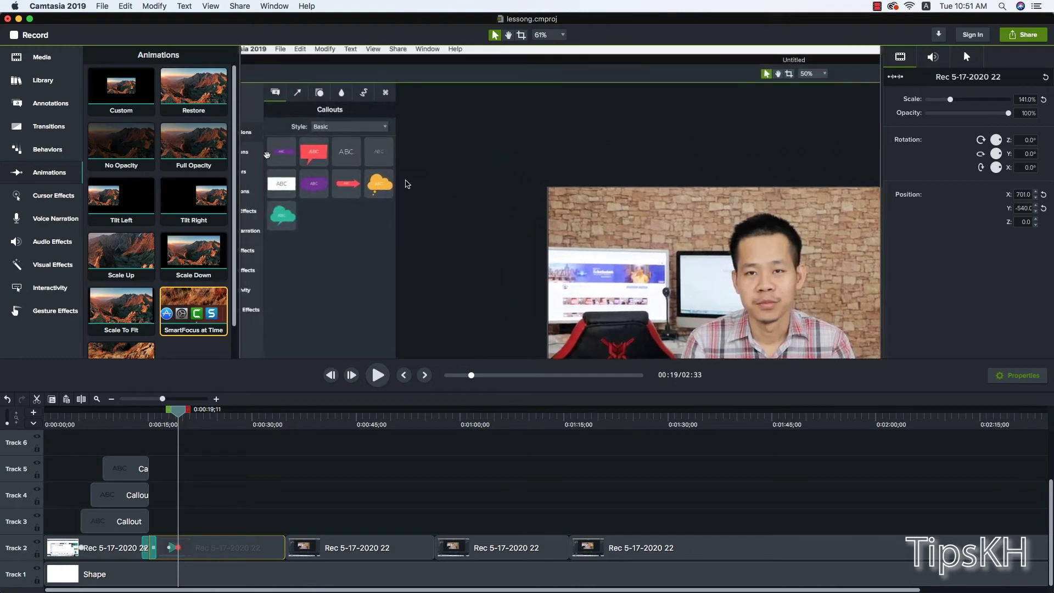
{"action": "left_click", "coordinate": [555, 35]}
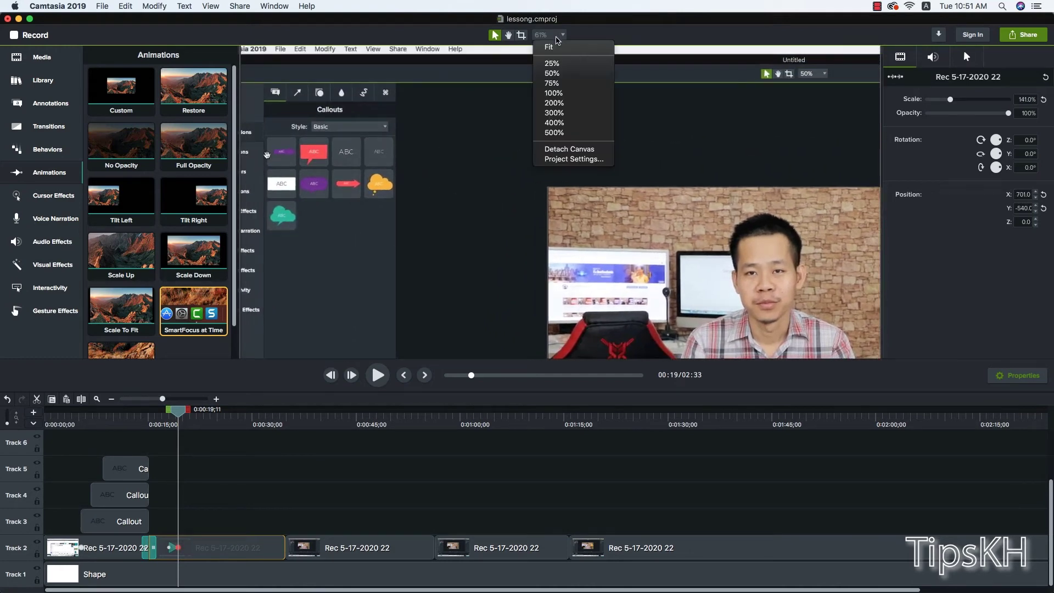
{"action": "left_click", "coordinate": [569, 73]}
{"action": "left_click_drag", "start_coordinate": [292, 109], "coordinate": [333, 89]}
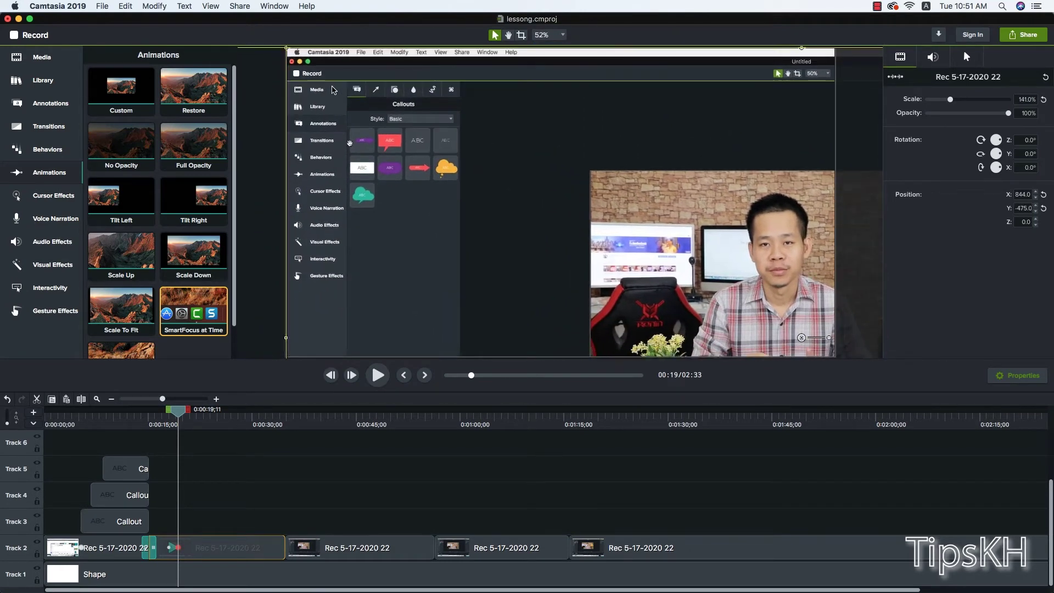
{"action": "left_click_drag", "start_coordinate": [180, 417], "coordinate": [145, 417]}
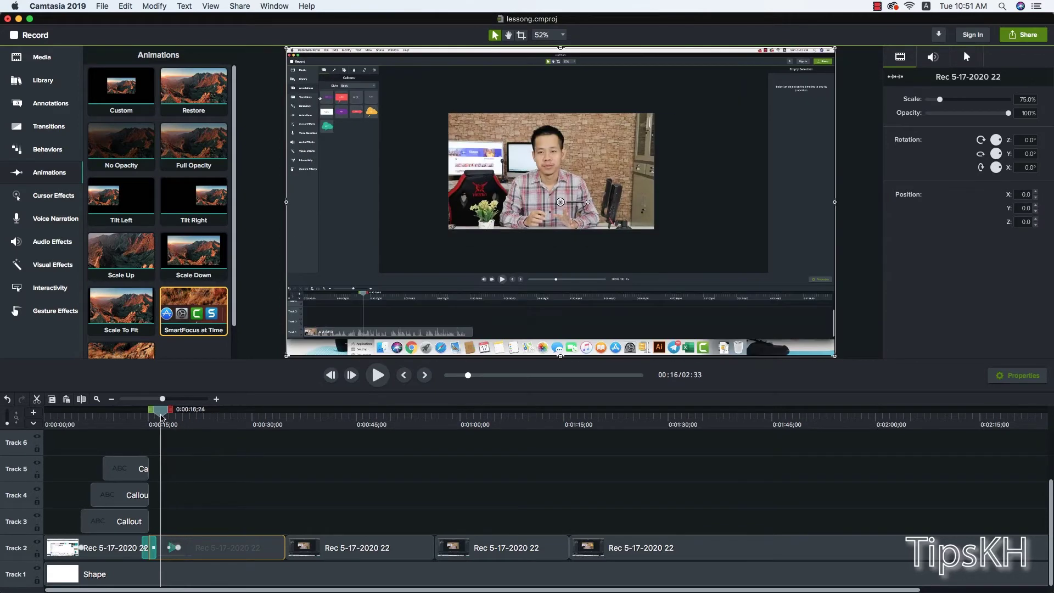
{"action": "key", "text": "space"}
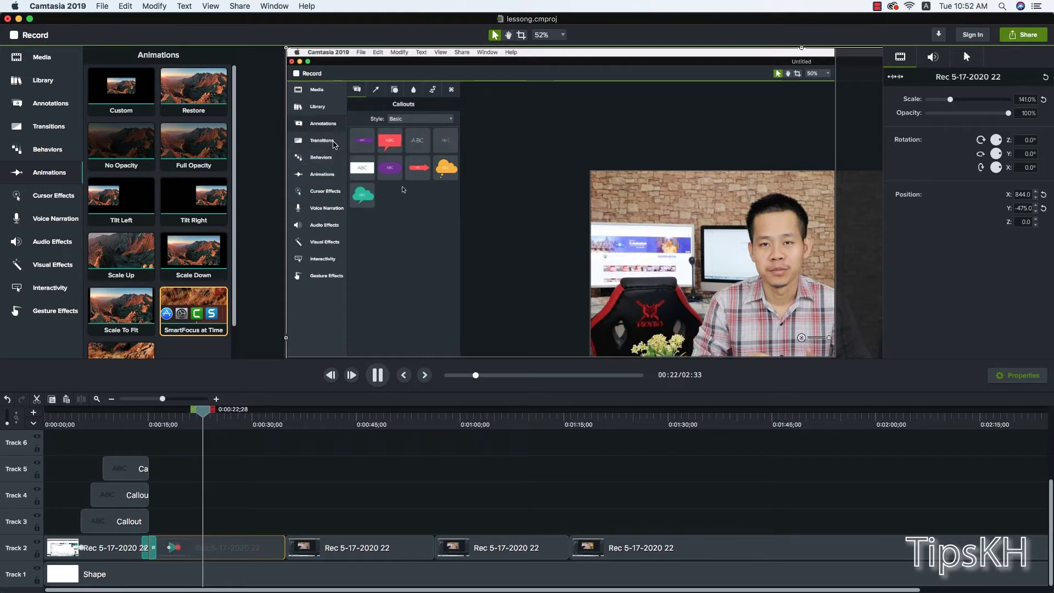
{"action": "key", "text": "space"}
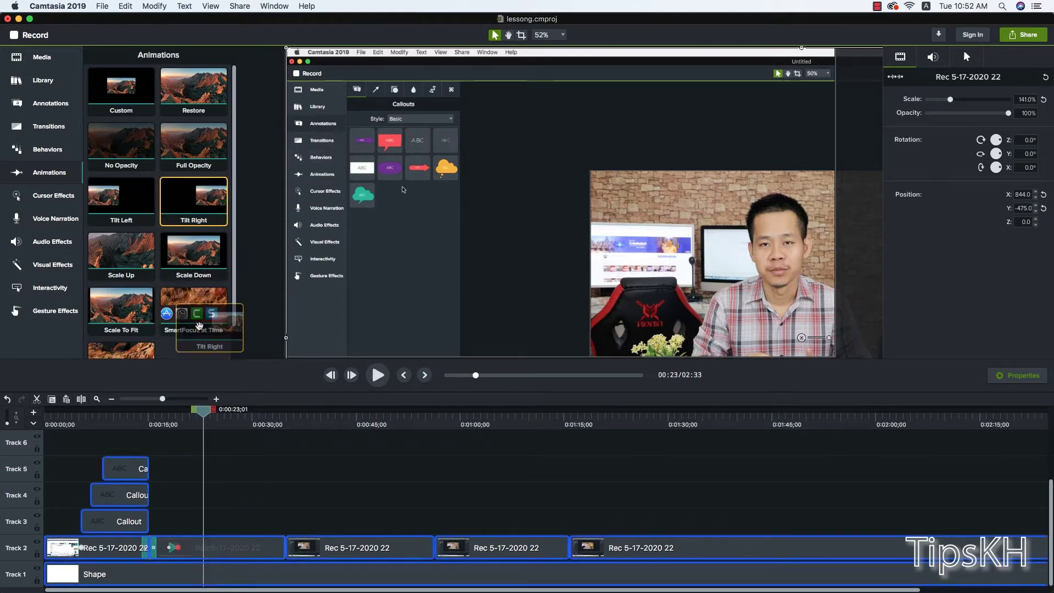
Step: Add a Tilt Right animation to the Track 2 clip after the zoom and preview it
{"action": "left_click_drag", "start_coordinate": [180, 188], "coordinate": [209, 550]}
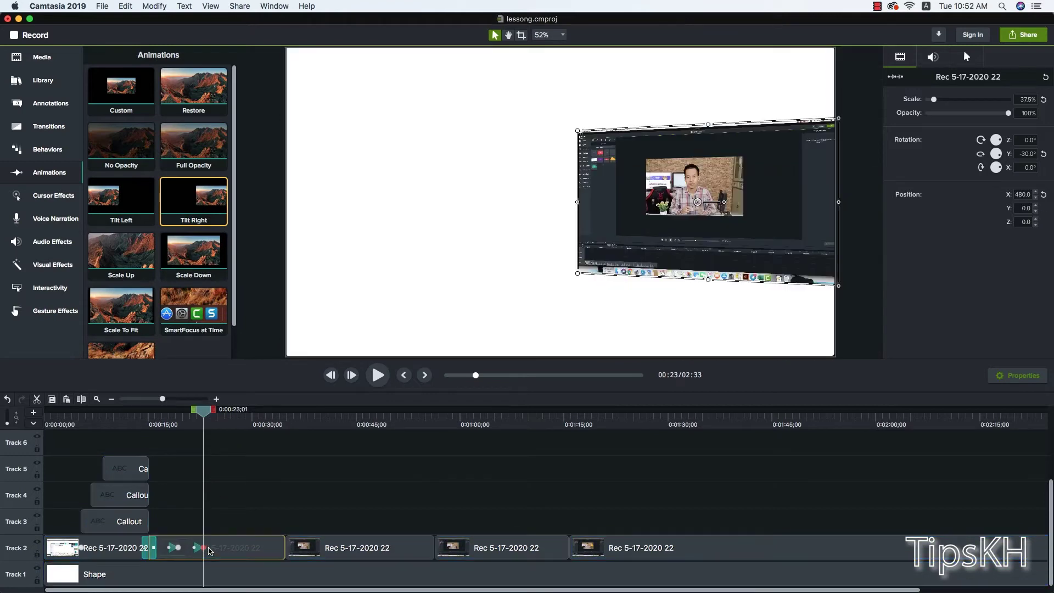
{"action": "left_click_drag", "start_coordinate": [204, 417], "coordinate": [186, 421]}
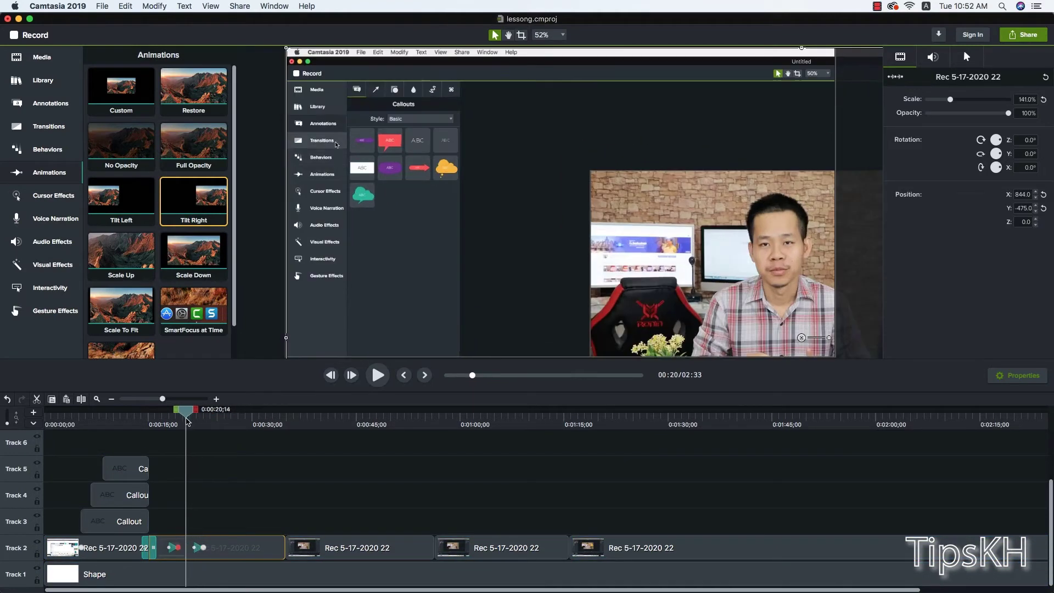
{"action": "key", "text": "space"}
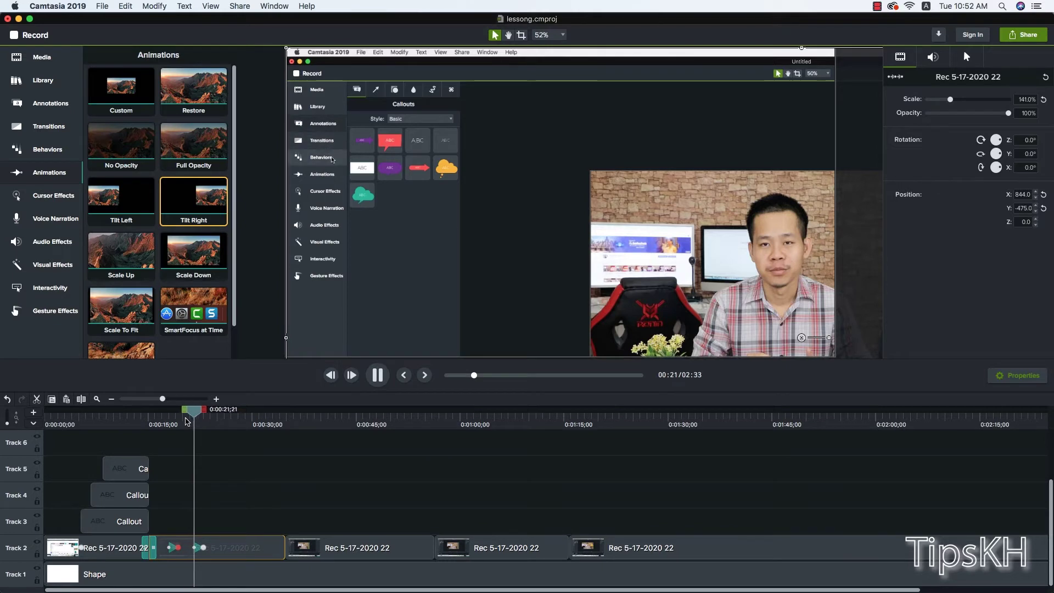
{"action": "key", "text": "space"}
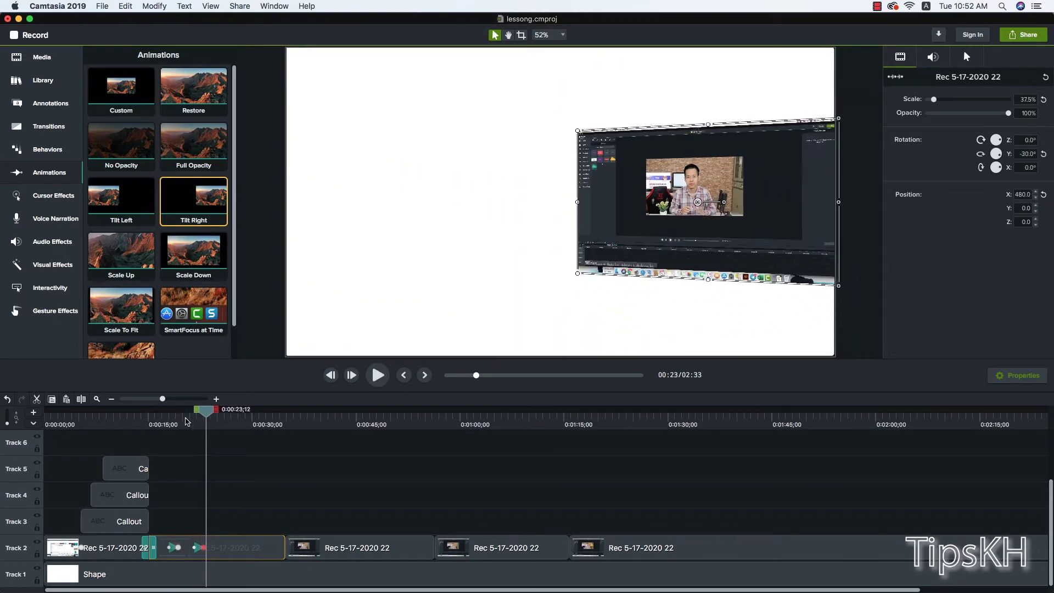
{"action": "left_click_drag", "start_coordinate": [163, 447], "coordinate": [142, 521]}
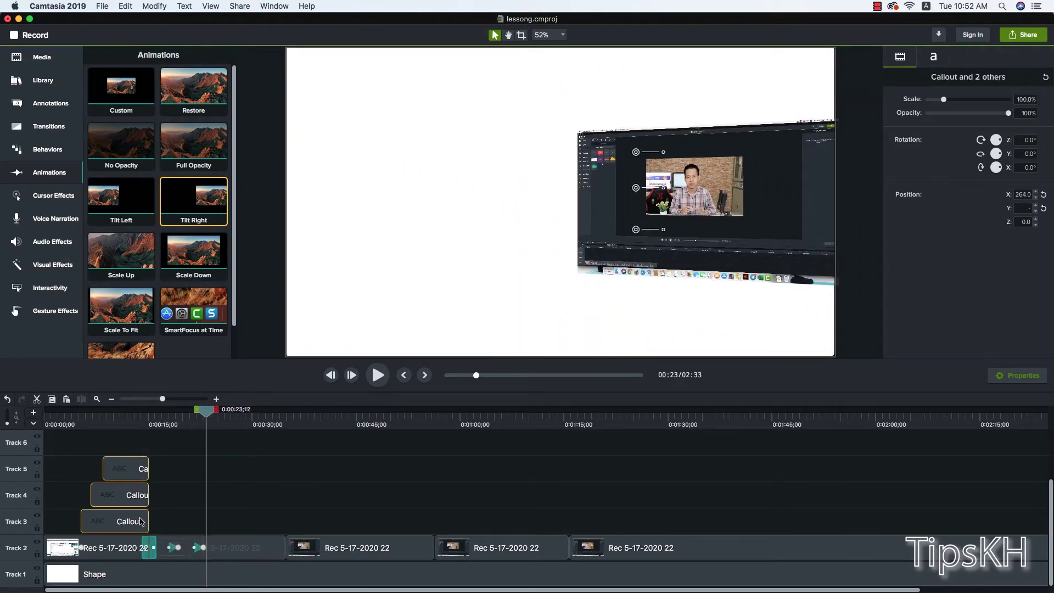
Step: Paste copies of the three callouts at the playhead and move them left on the canvas to X -451
{"action": "key", "text": "super+v"}
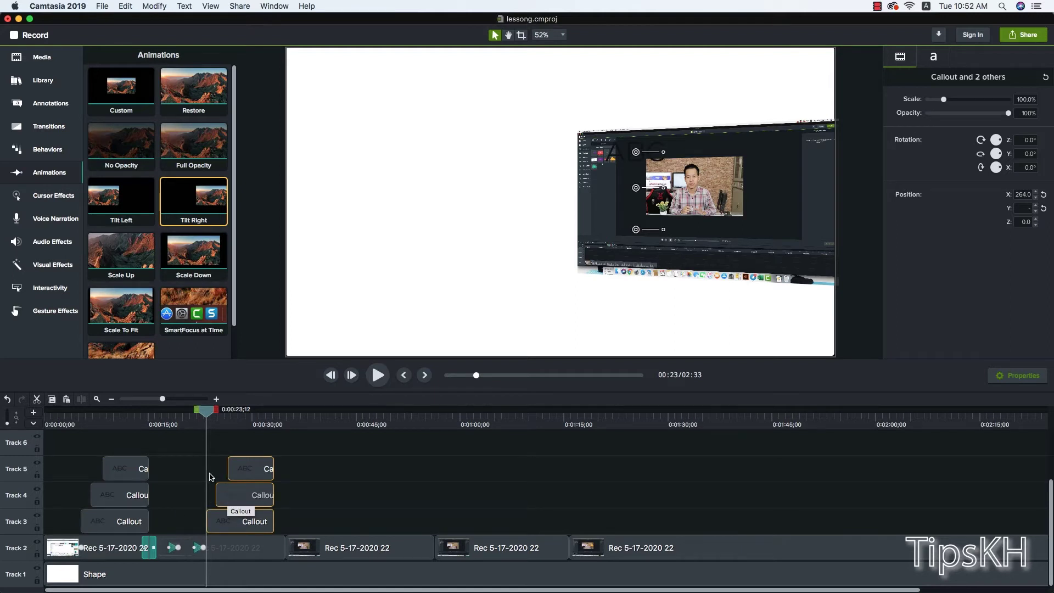
{"action": "left_click", "coordinate": [230, 496]}
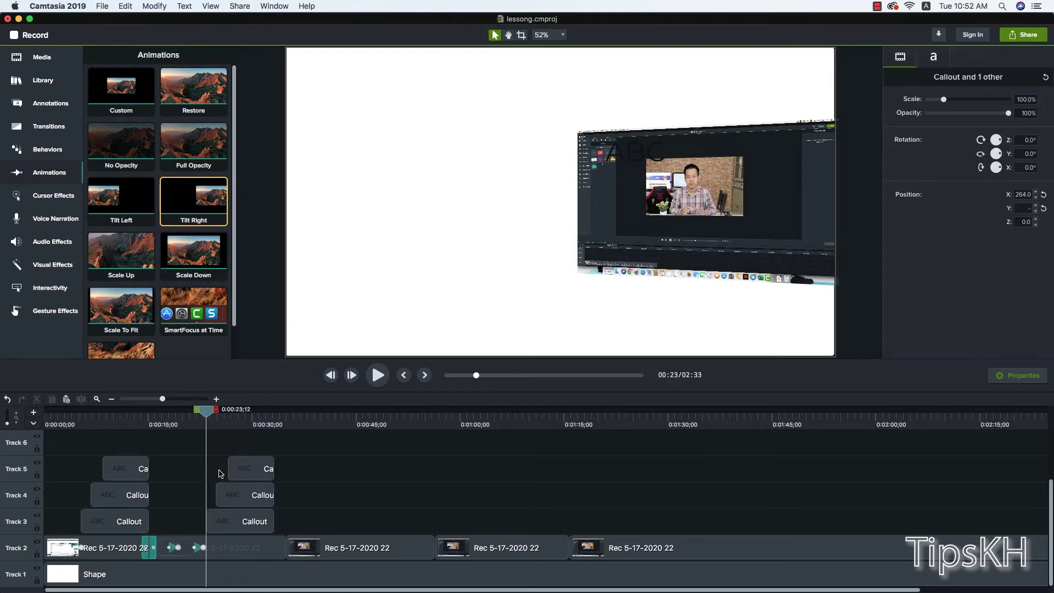
{"action": "left_click_drag", "start_coordinate": [241, 447], "coordinate": [242, 520]}
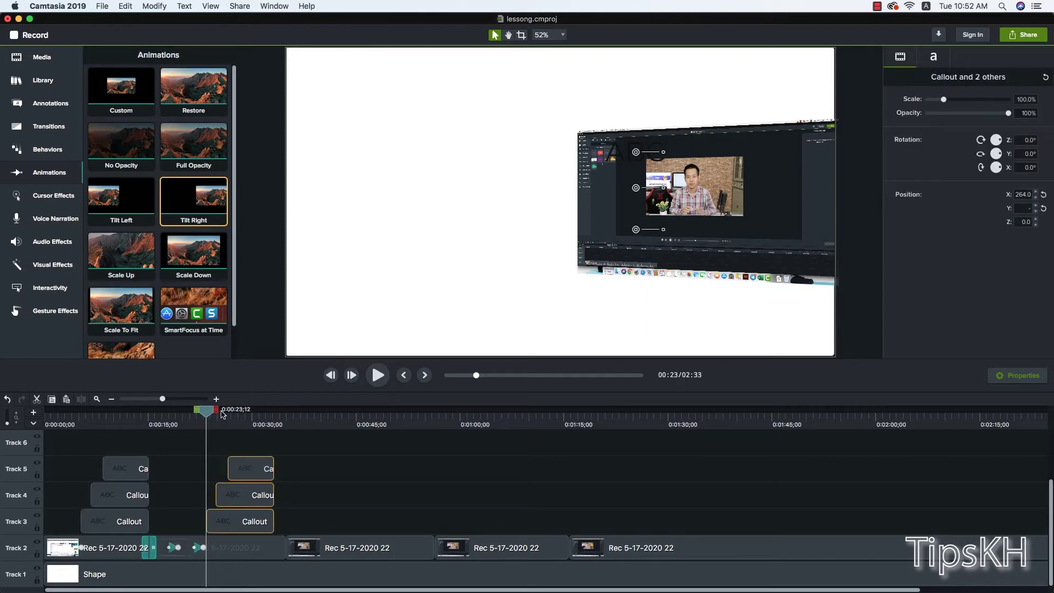
{"action": "left_click_drag", "start_coordinate": [205, 411], "coordinate": [267, 410]}
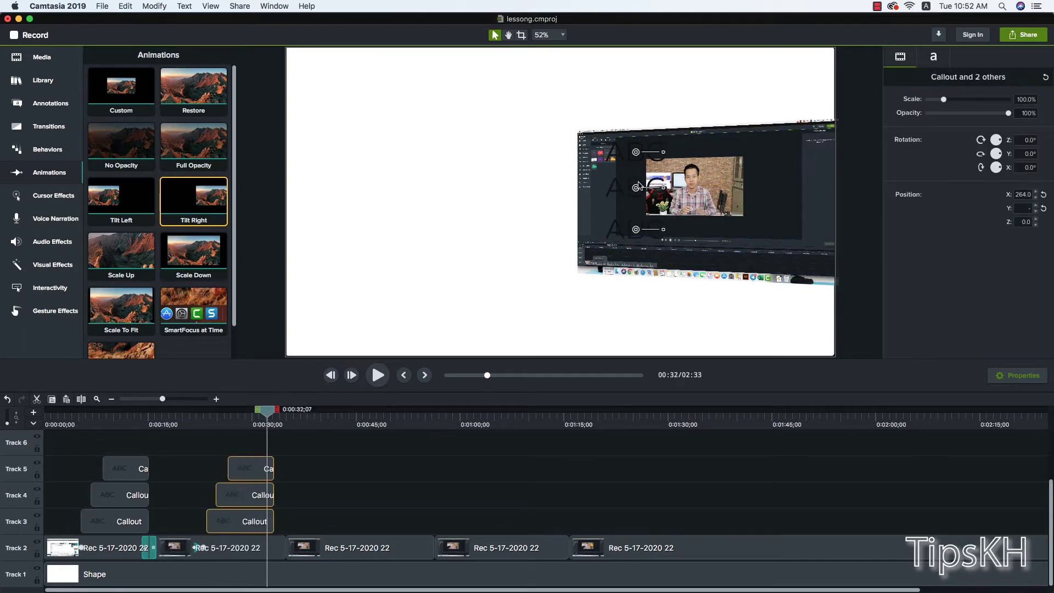
{"action": "left_click_drag", "start_coordinate": [624, 194], "coordinate": [420, 194]}
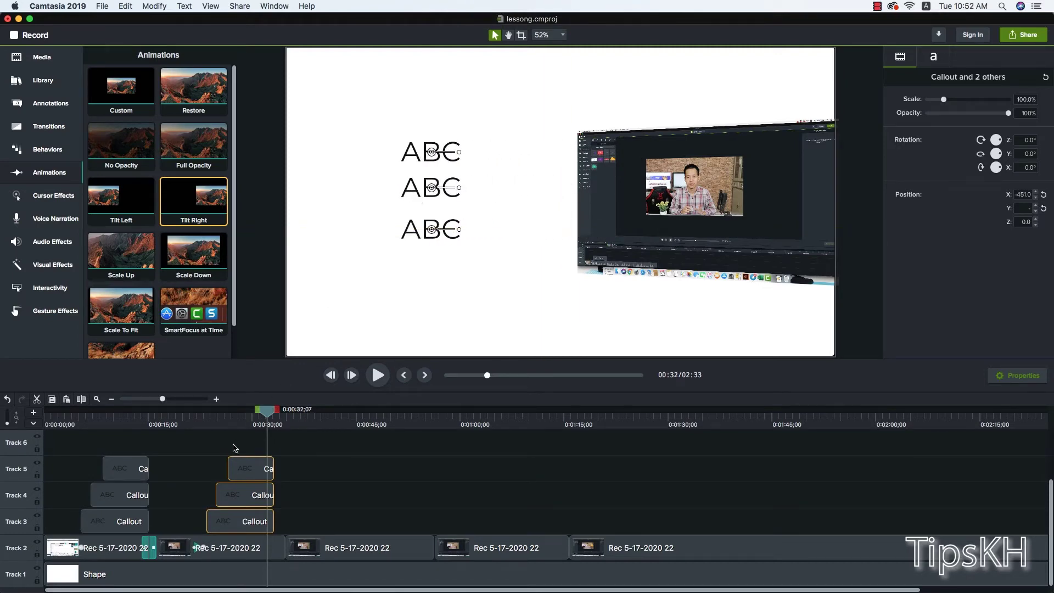
{"action": "left_click_drag", "start_coordinate": [196, 421], "coordinate": [284, 421]}
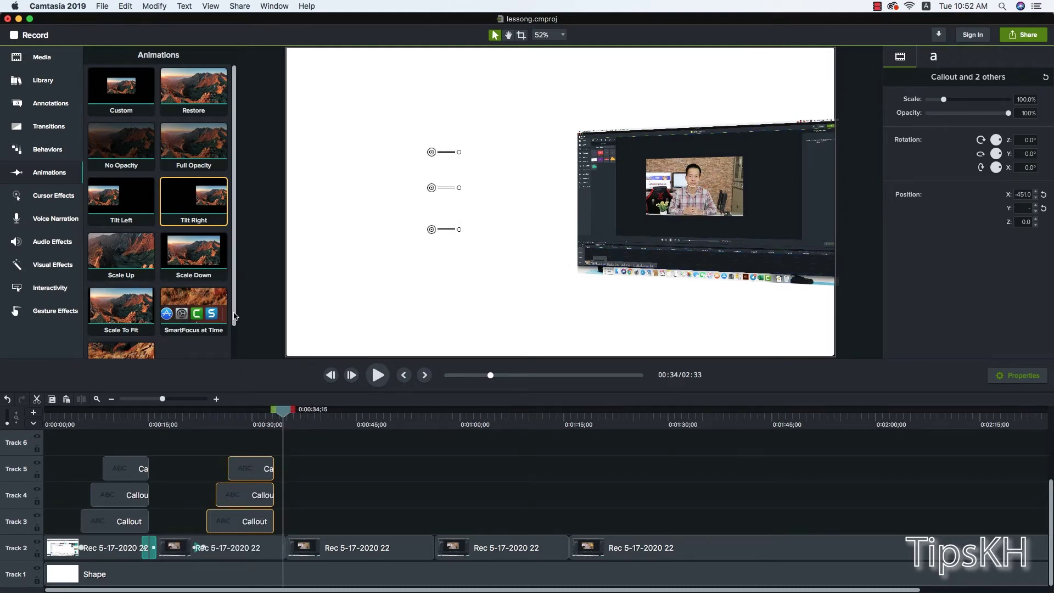
{"action": "scroll", "coordinate": [235, 316], "scroll_direction": "down", "scroll_amount": 2}
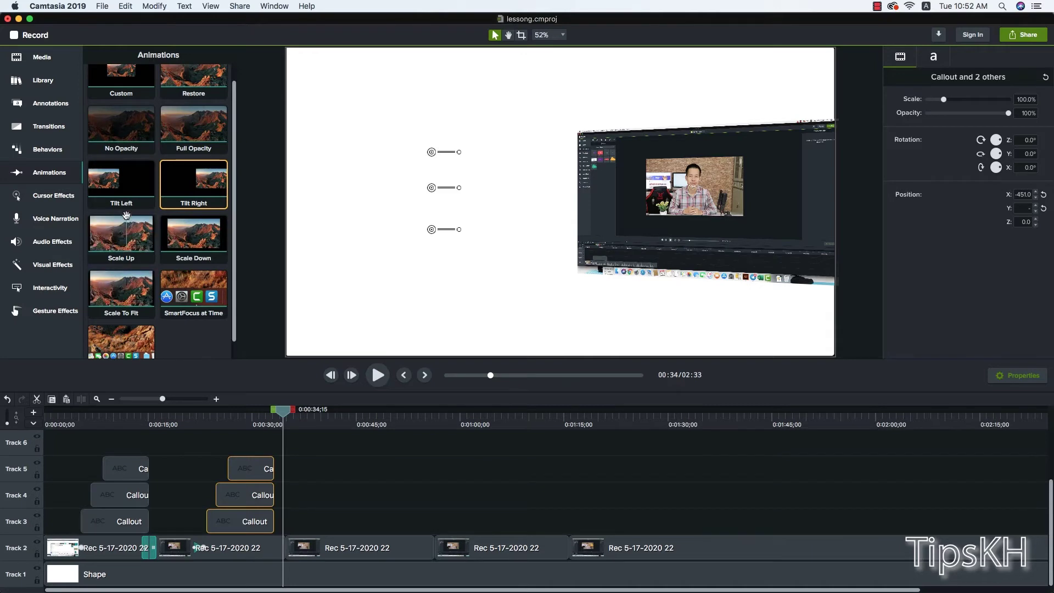
{"action": "scroll", "coordinate": [237, 117], "scroll_direction": "up", "scroll_amount": 2}
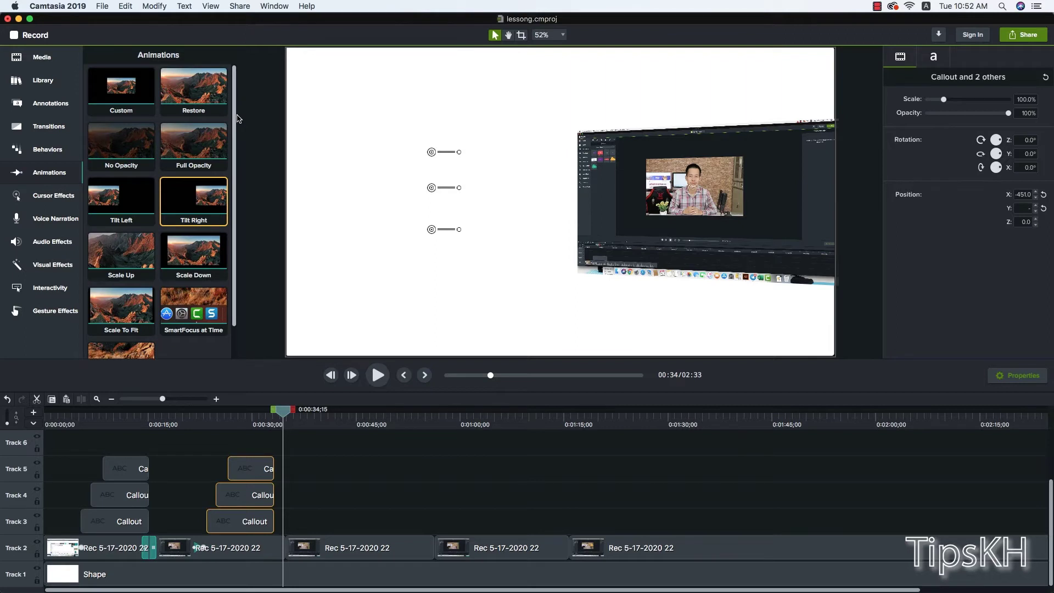
Step: Zoom the timeline out, then back in until the project from start to last clip fits
{"action": "left_click", "coordinate": [149, 400]}
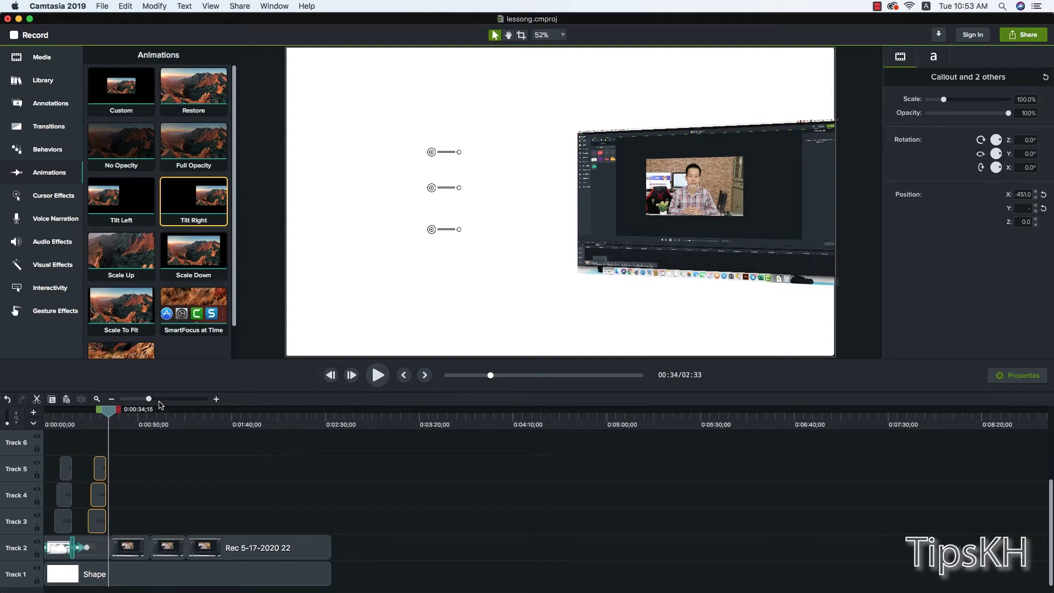
{"action": "left_click_drag", "start_coordinate": [151, 402], "coordinate": [161, 402]}
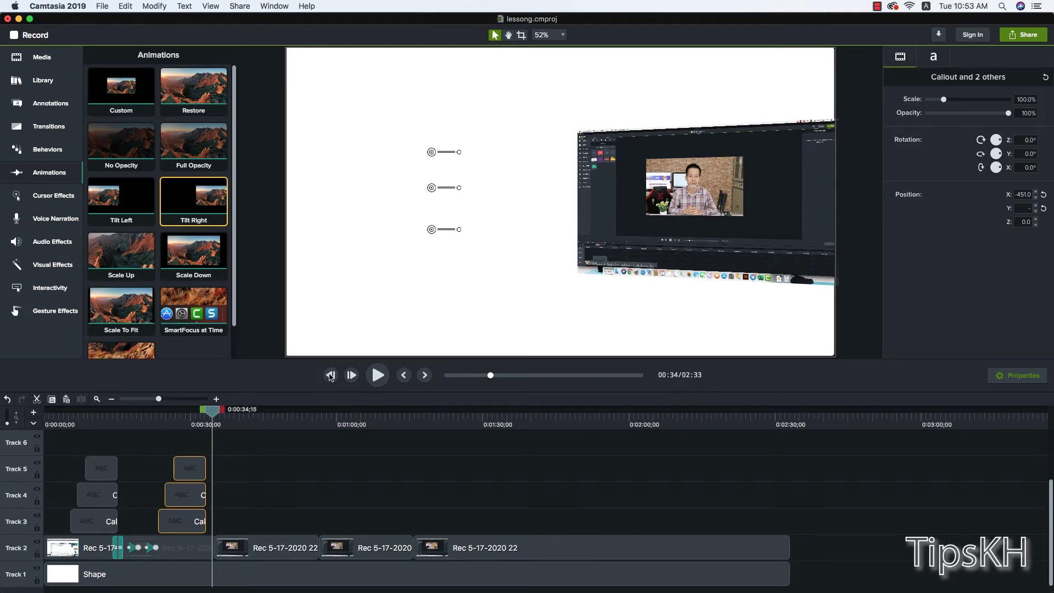
Step: Return the playhead to the very start of the project at 0:00:00;00
{"action": "left_click", "coordinate": [877, 6]}
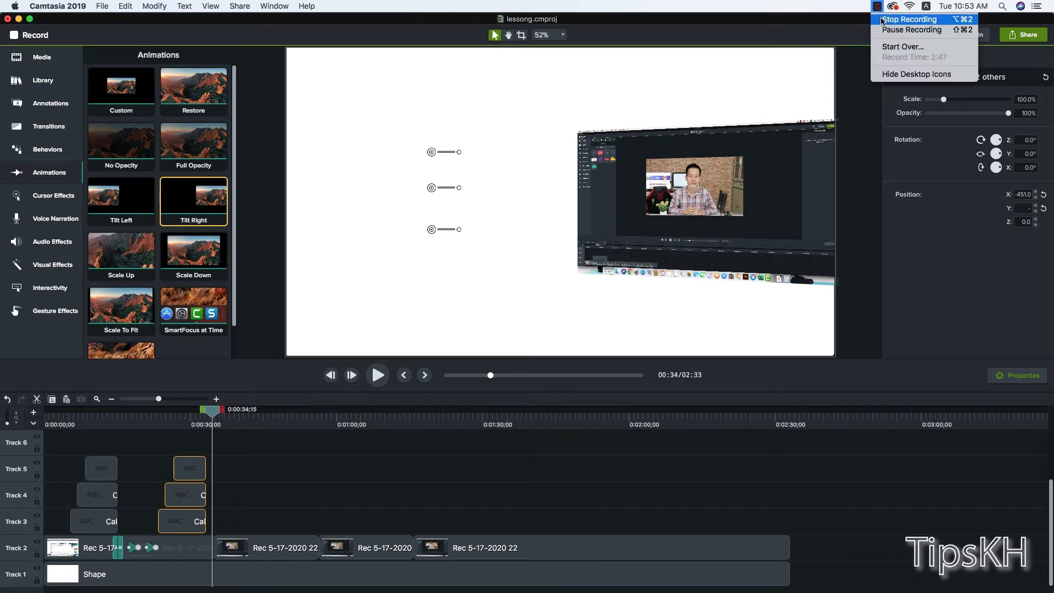
{"action": "left_click", "coordinate": [899, 16]}
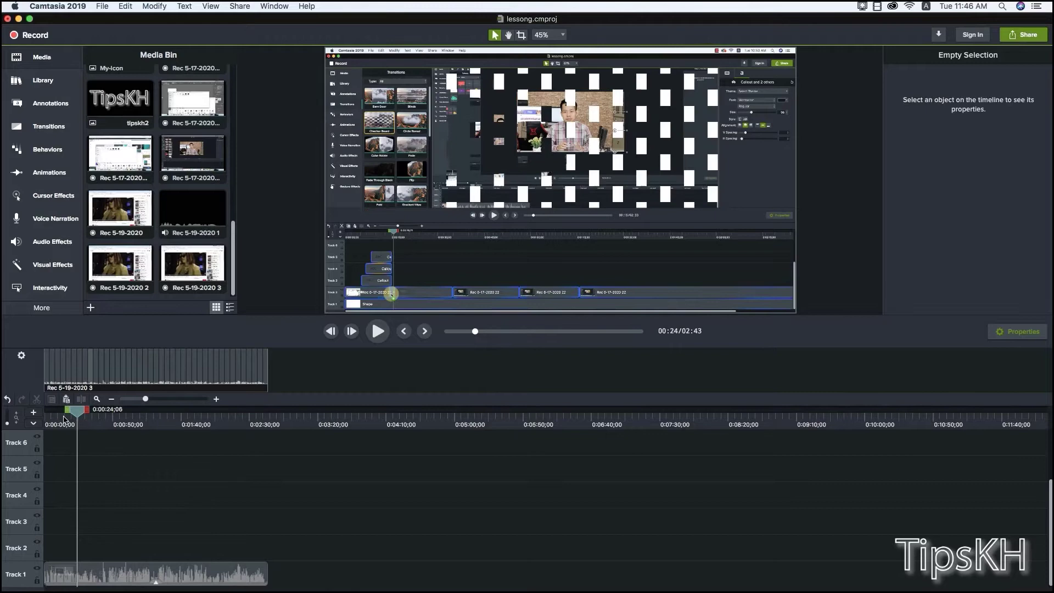
{"action": "left_click", "coordinate": [48, 420]}
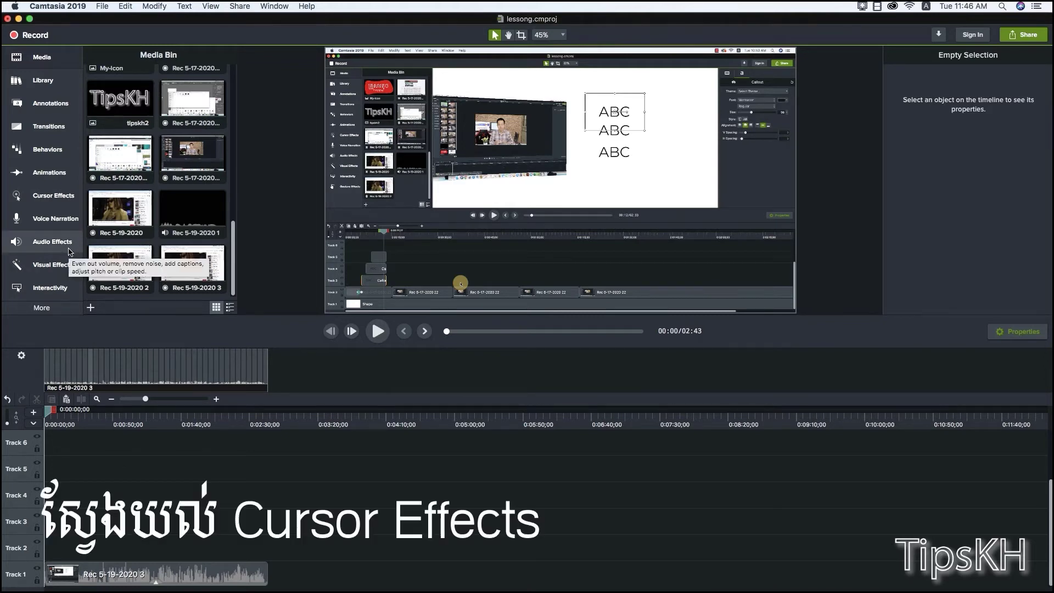
Step: Apply the Highlight cursor effect to the Rec 5-19-2020 3 clip, undoing and reapplying it once
{"action": "left_click", "coordinate": [62, 206]}
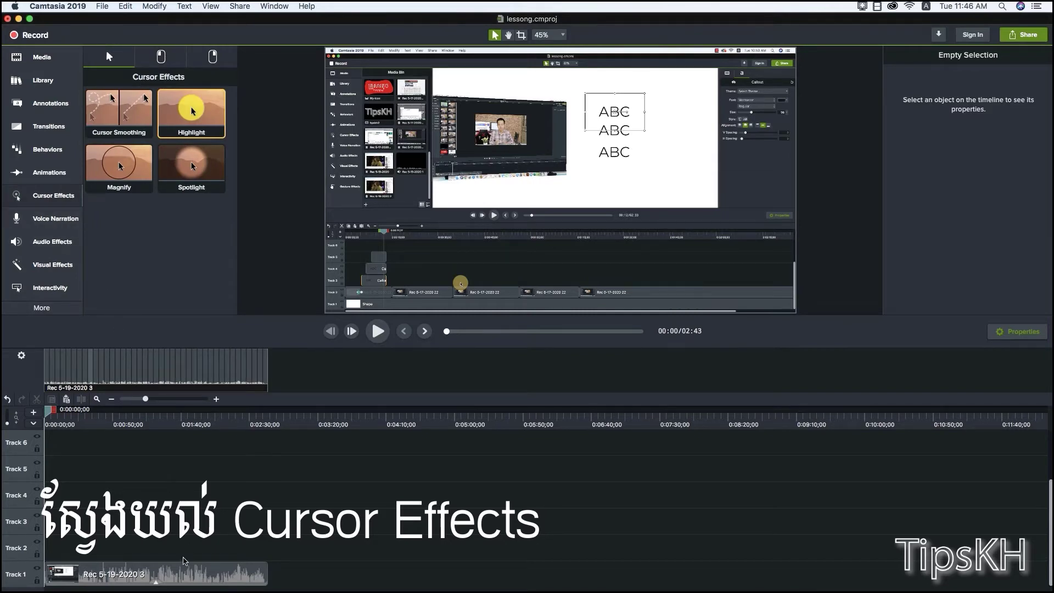
{"action": "left_click_drag", "start_coordinate": [162, 581], "coordinate": [162, 581]}
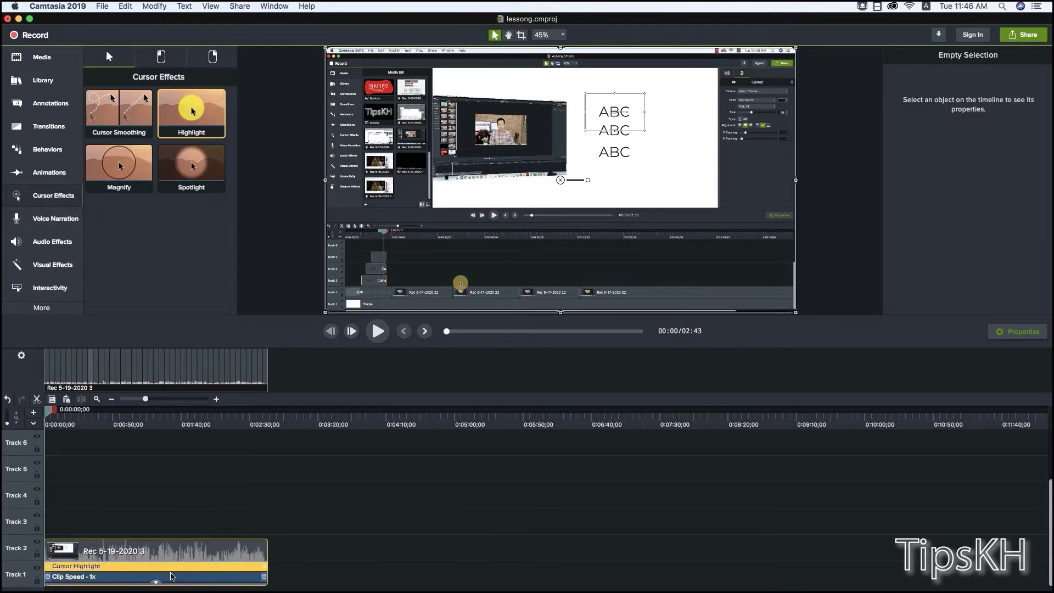
{"action": "key", "text": "super+z"}
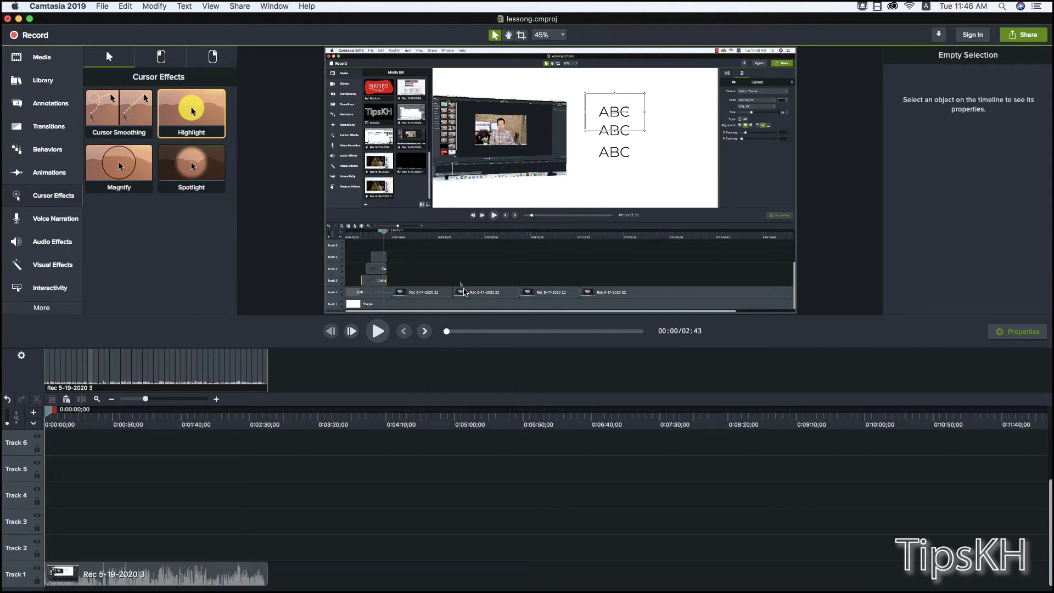
{"action": "left_click_drag", "start_coordinate": [214, 121], "coordinate": [127, 574]}
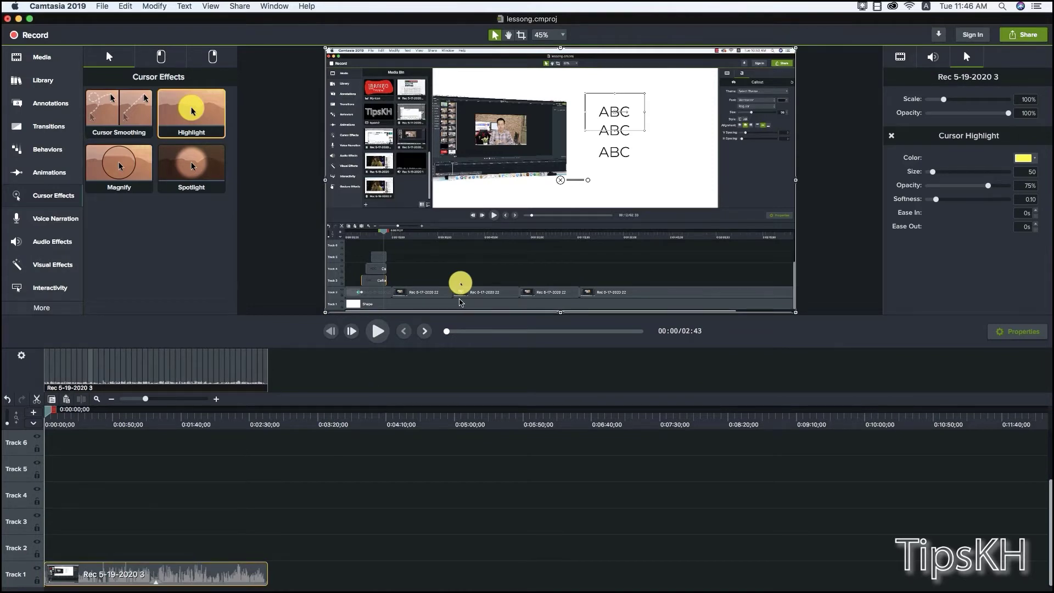
Step: Set the cursor highlight to size 69 and 22% opacity, previewing each change in the player
{"action": "left_click_drag", "start_coordinate": [935, 174], "coordinate": [937, 176]}
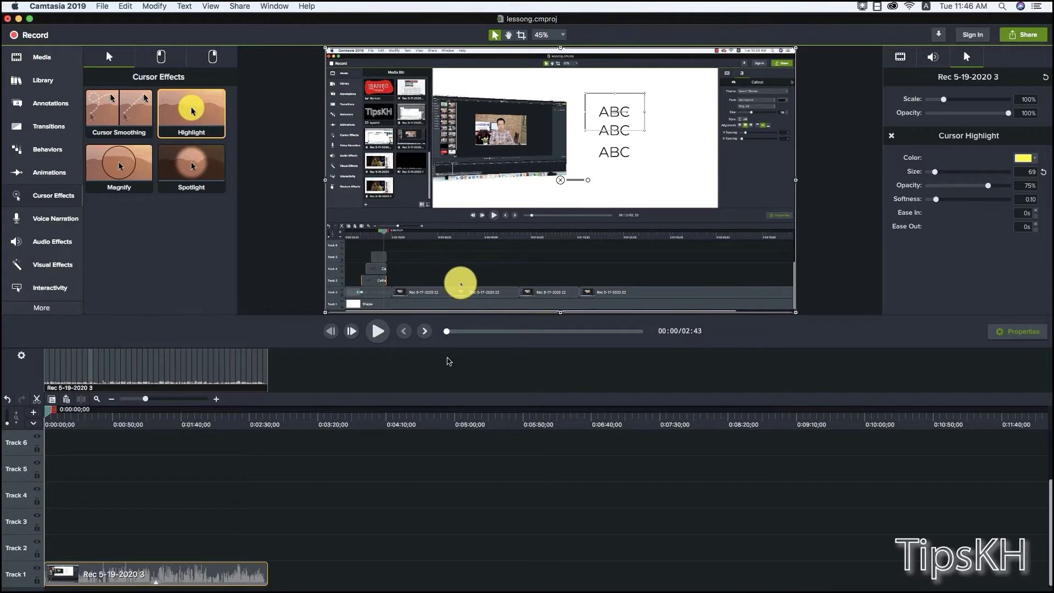
{"action": "left_click_drag", "start_coordinate": [447, 332], "coordinate": [502, 331]}
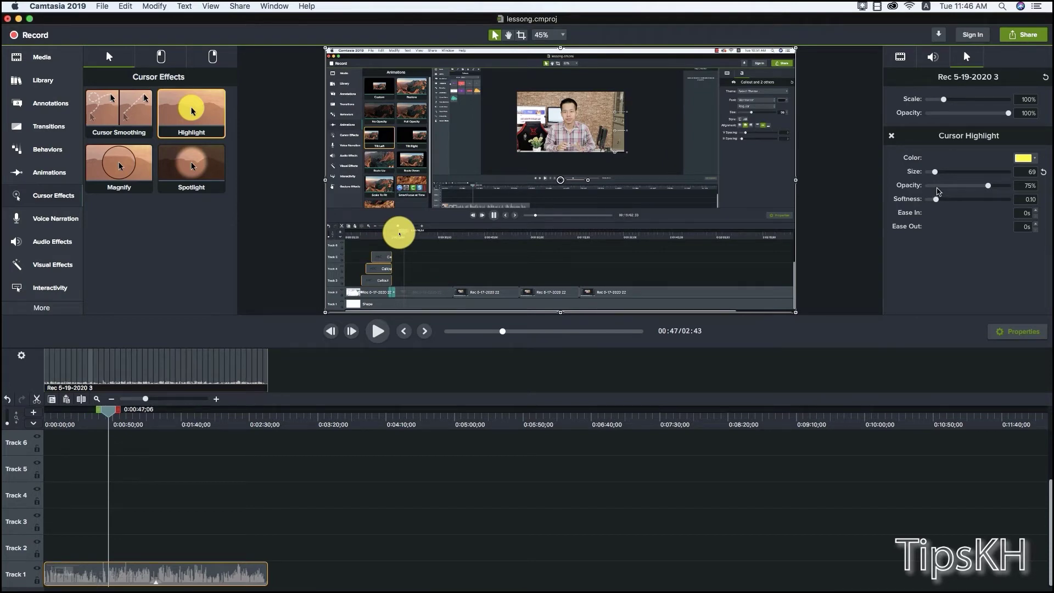
{"action": "mouse_move", "coordinate": [938, 191]}
{"action": "left_mouse_down"}
{"action": "mouse_move", "coordinate": [958, 193]}
{"action": "mouse_move", "coordinate": [944, 192]}
{"action": "left_mouse_up"}
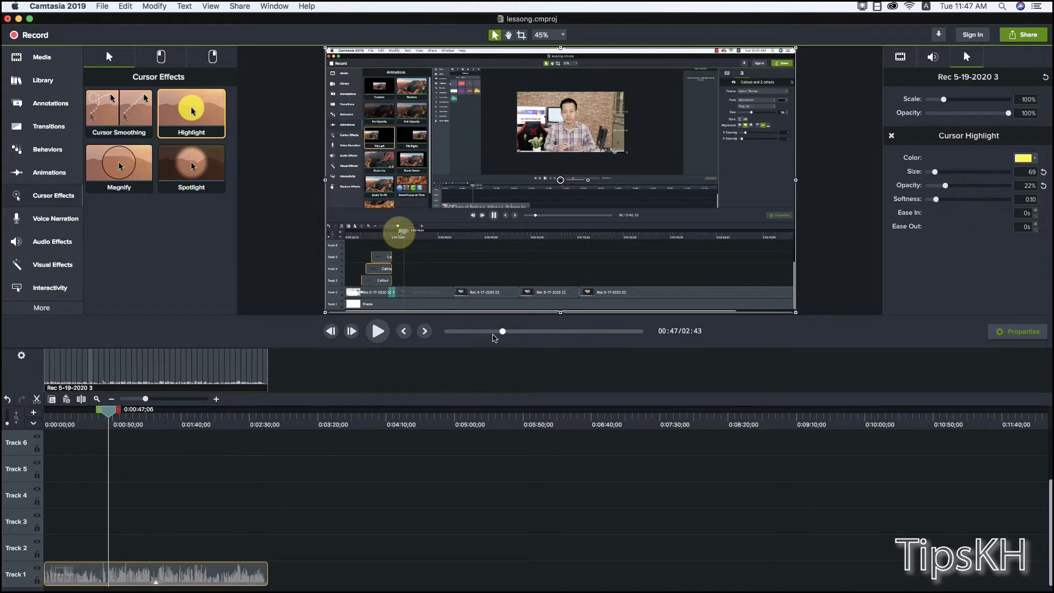
{"action": "mouse_move", "coordinate": [502, 332]}
{"action": "left_mouse_down"}
{"action": "mouse_move", "coordinate": [597, 333]}
{"action": "mouse_move", "coordinate": [445, 333]}
{"action": "left_mouse_up"}
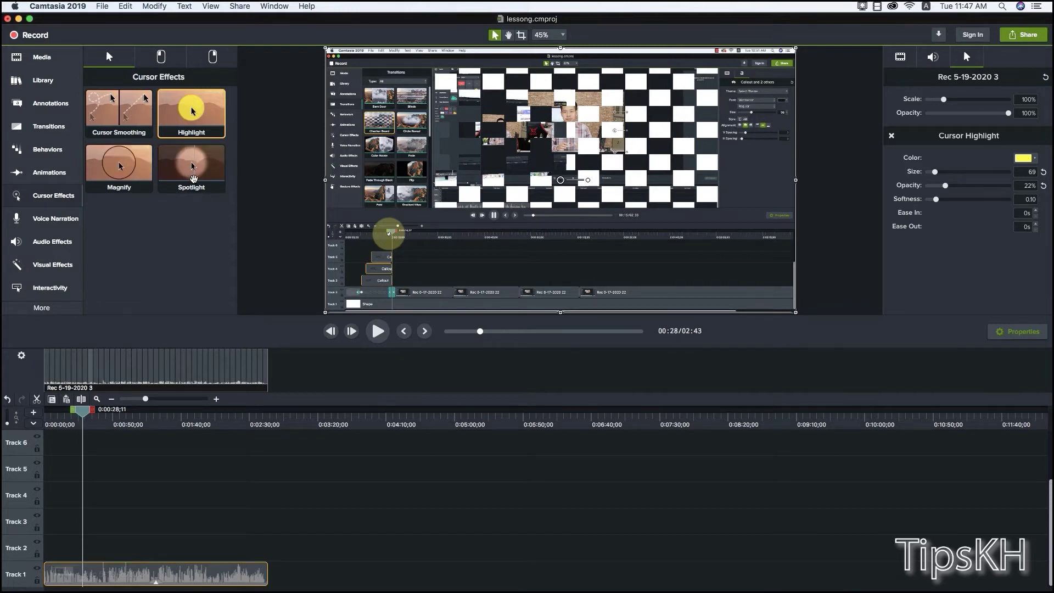
Step: Show the Track 1 clip's effects, clear the selection, then reselect the recording clip
{"action": "left_click", "coordinate": [167, 579]}
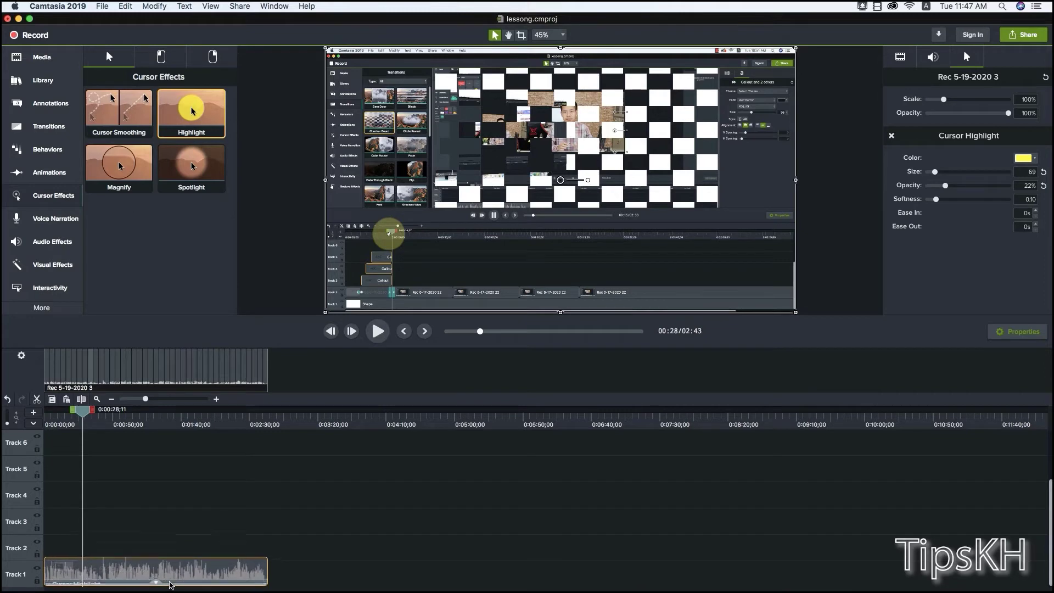
{"action": "left_click", "coordinate": [118, 415]}
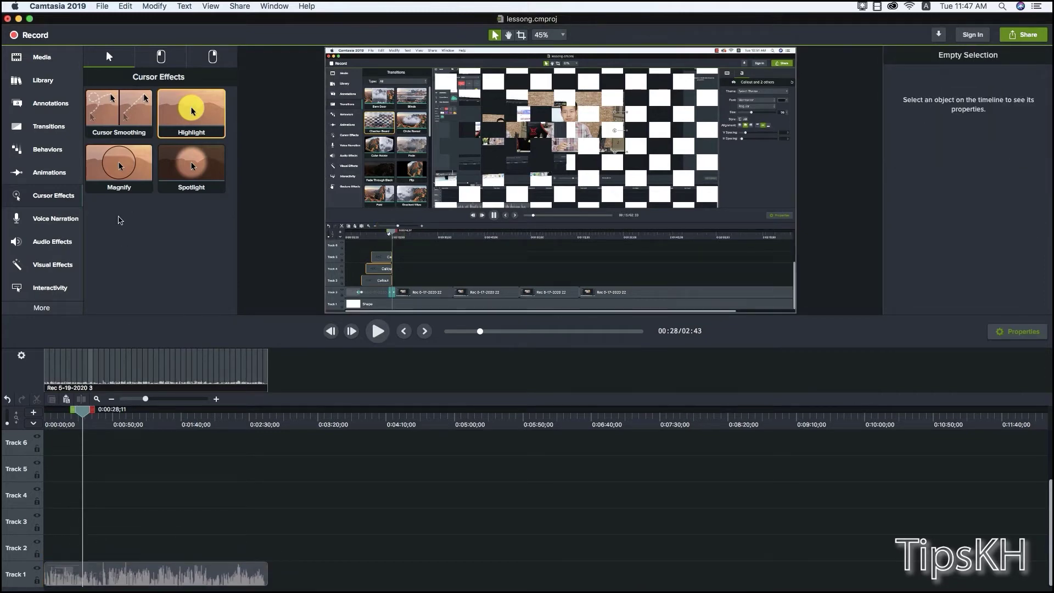
{"action": "left_click", "coordinate": [112, 575]}
Step: Apply Cursor Magnify to the Track 1 clip at size 226 and 298% zoom, then show Voice Narration
{"action": "left_click_drag", "start_coordinate": [112, 576], "coordinate": [112, 575]}
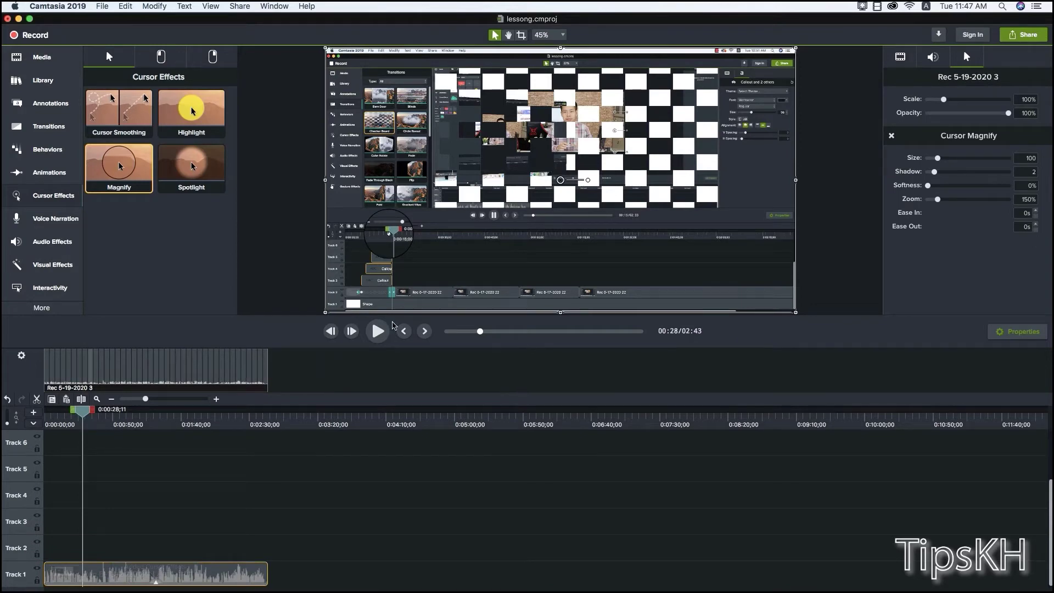
{"action": "left_click_drag", "start_coordinate": [479, 335], "coordinate": [479, 337]}
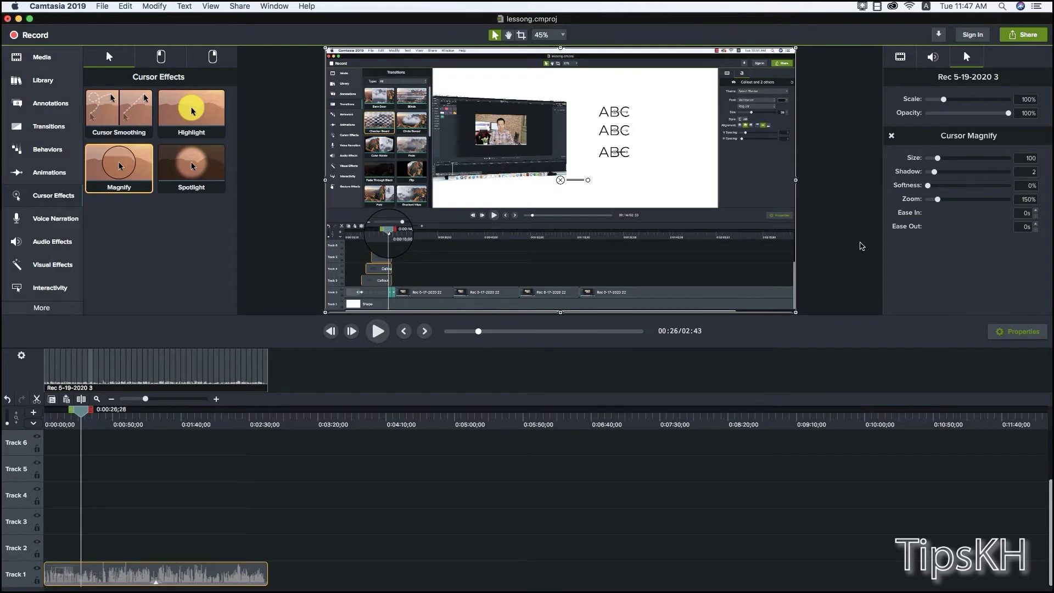
{"action": "mouse_move", "coordinate": [937, 158]}
{"action": "left_mouse_down"}
{"action": "mouse_move", "coordinate": [931, 187]}
{"action": "mouse_move", "coordinate": [967, 200]}
{"action": "left_mouse_up"}
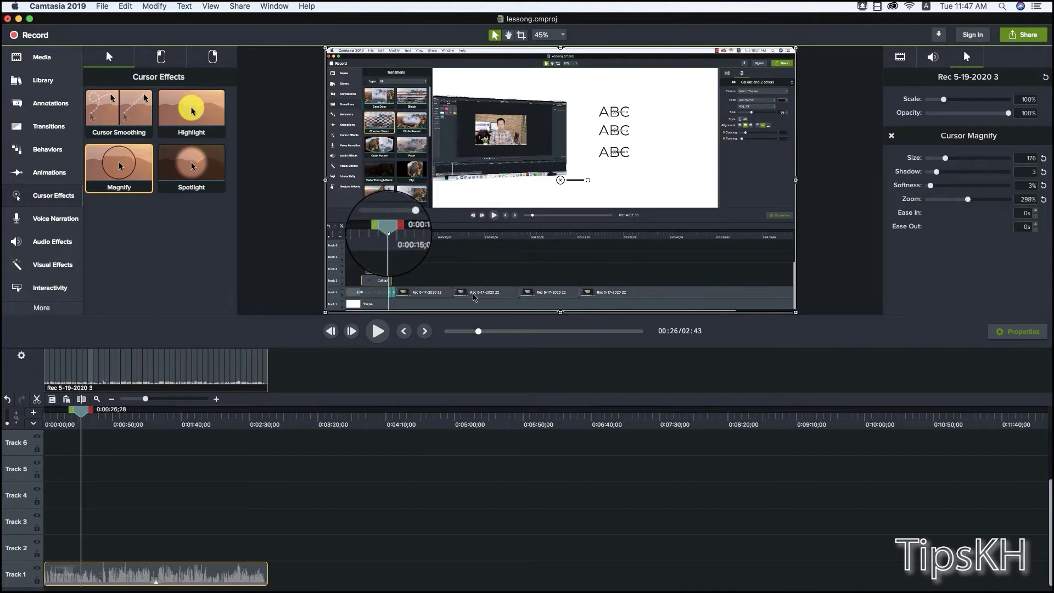
{"action": "left_click_drag", "start_coordinate": [482, 333], "coordinate": [478, 336]}
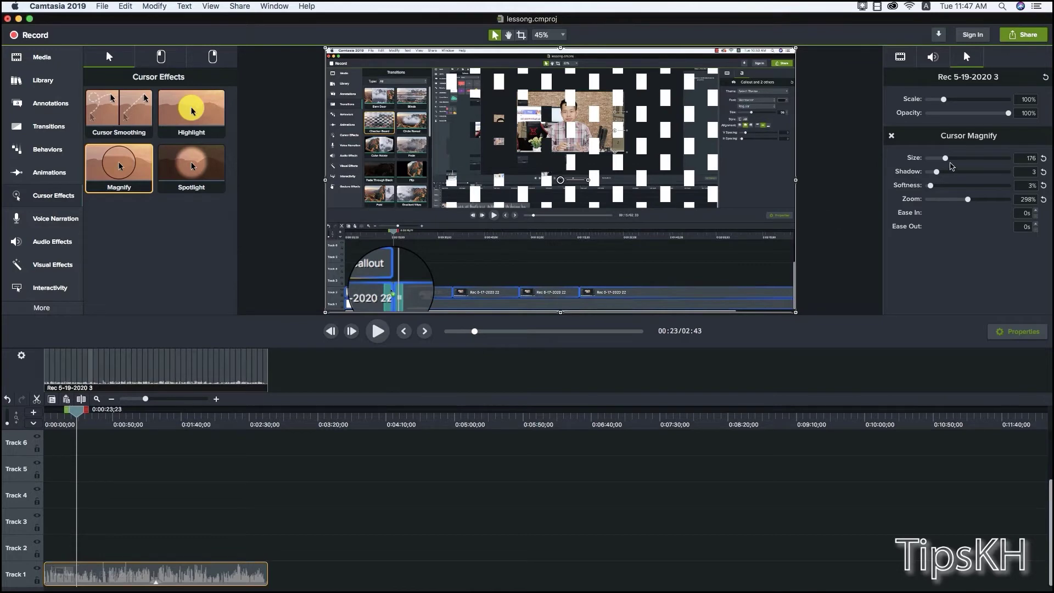
{"action": "left_click_drag", "start_coordinate": [944, 158], "coordinate": [976, 158]}
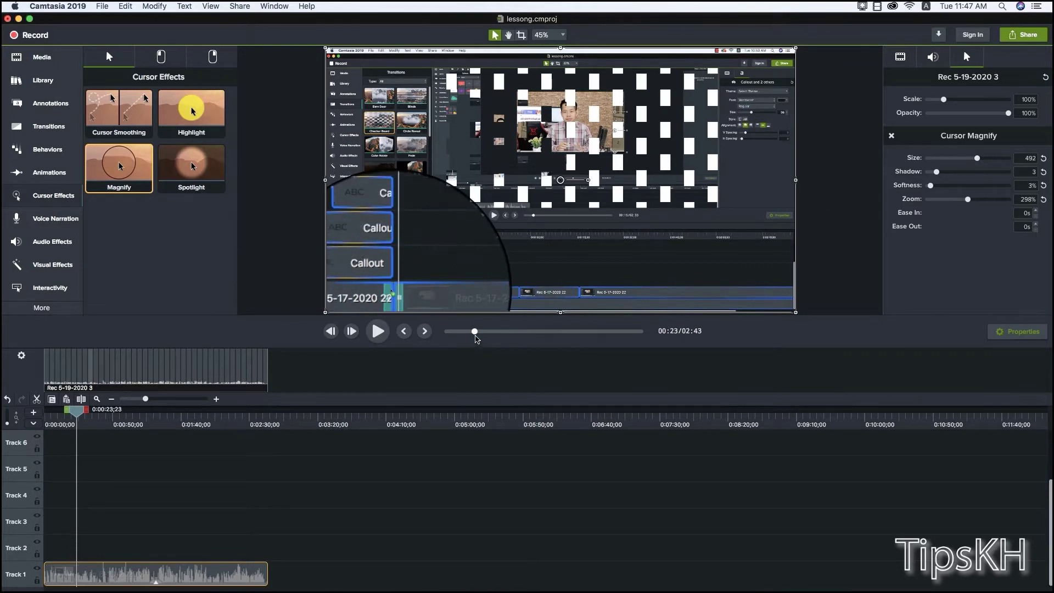
{"action": "left_click_drag", "start_coordinate": [474, 331], "coordinate": [459, 331]}
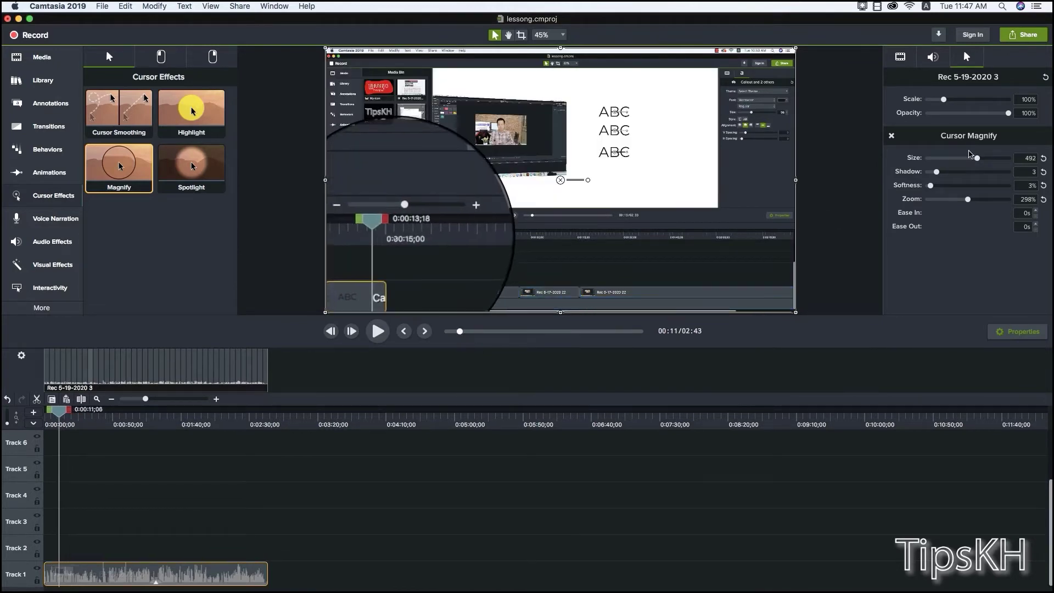
{"action": "left_click_drag", "start_coordinate": [977, 158], "coordinate": [950, 158]}
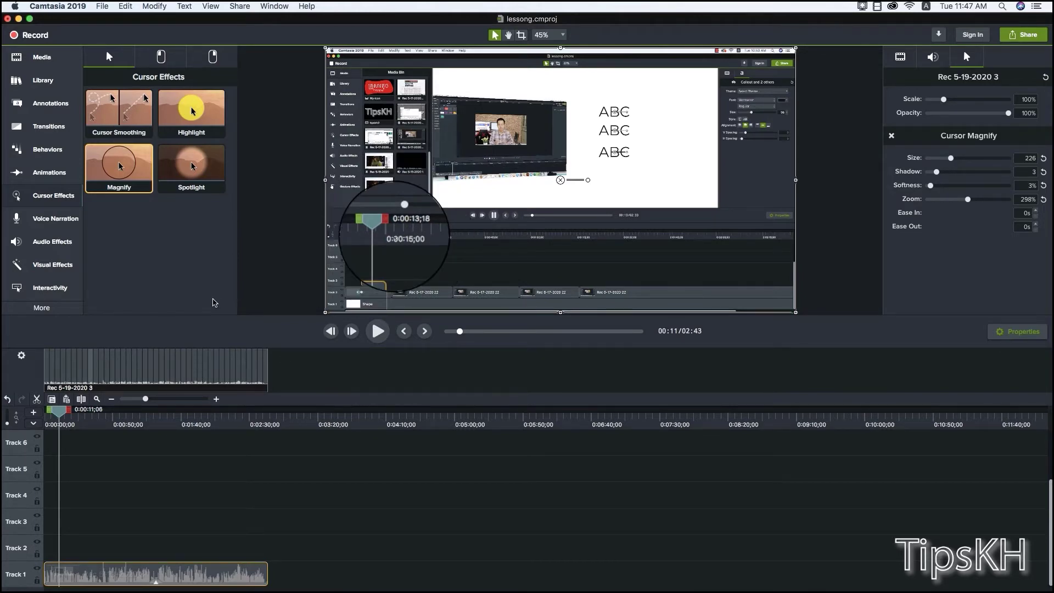
{"action": "left_click", "coordinate": [70, 222]}
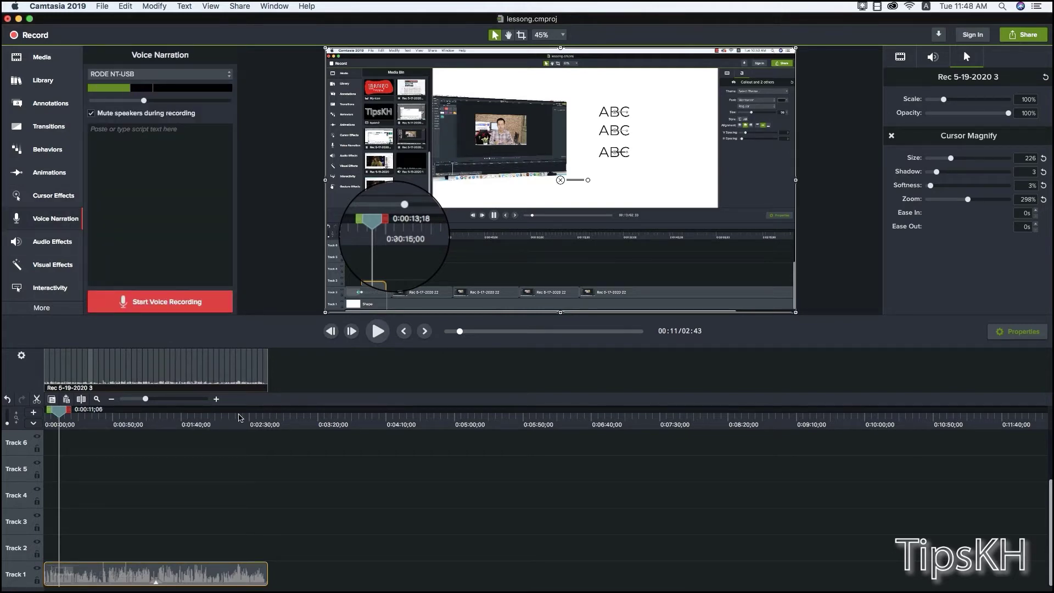
Step: Append another Media Bin clip after the Track 1 recording, extending the project to 02:54
{"action": "left_click", "coordinate": [239, 417]}
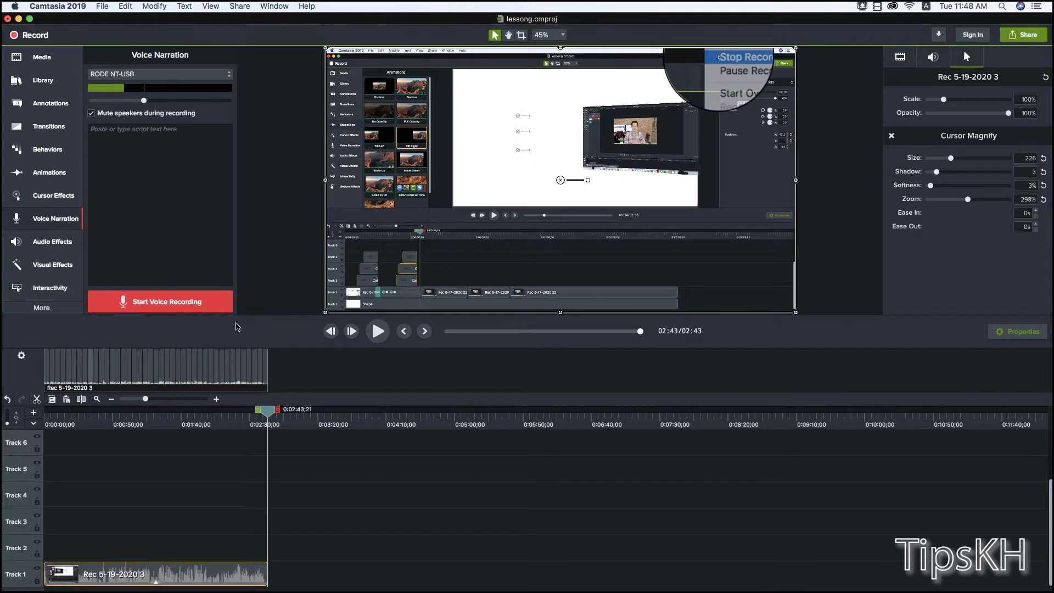
{"action": "left_click", "coordinate": [39, 57]}
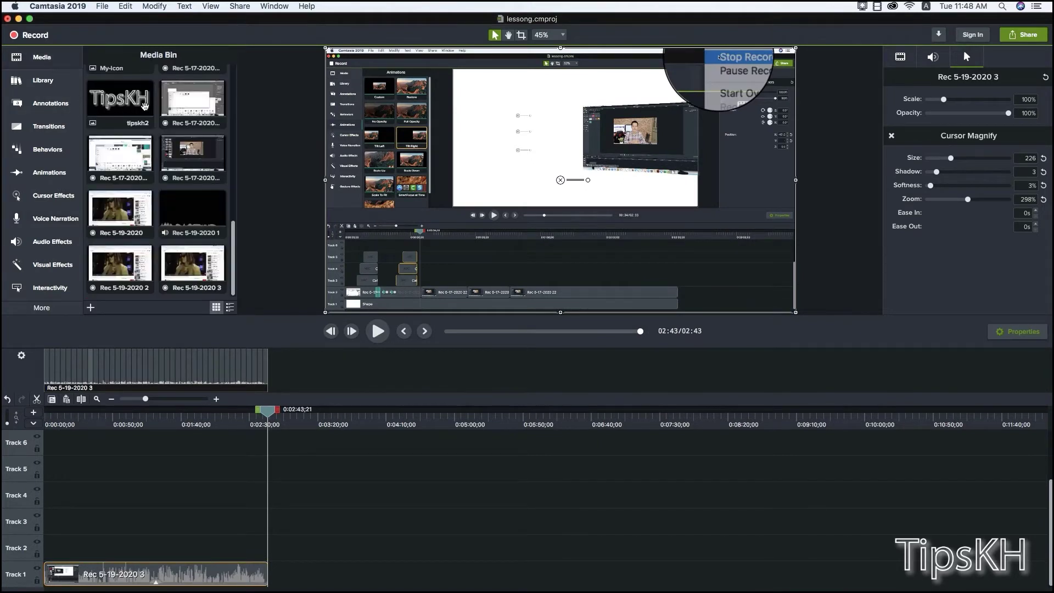
{"action": "left_click_drag", "start_coordinate": [233, 236], "coordinate": [238, 73]}
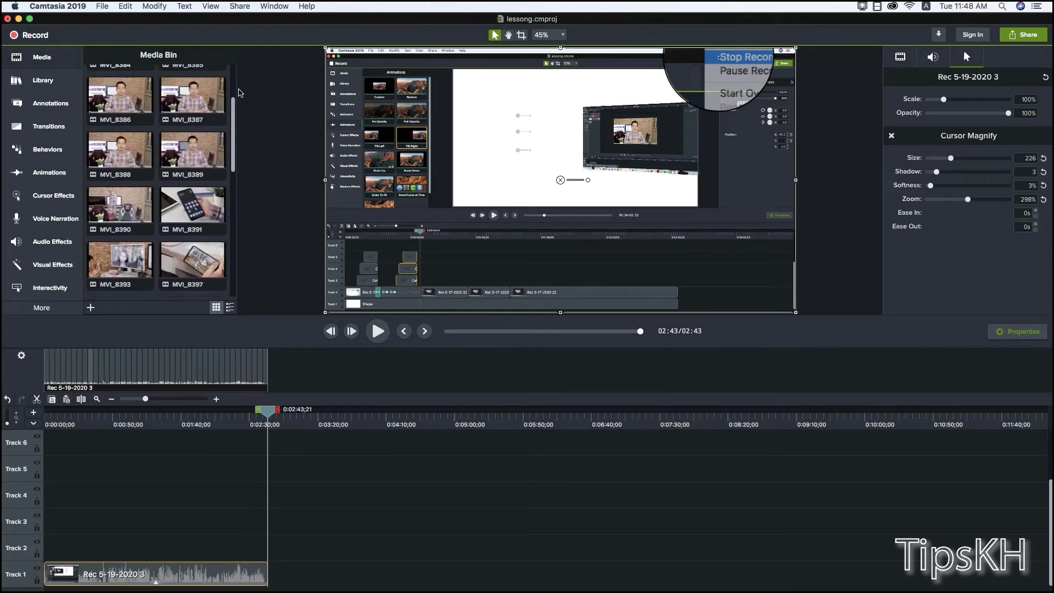
{"action": "left_click_drag", "start_coordinate": [112, 93], "coordinate": [263, 574]}
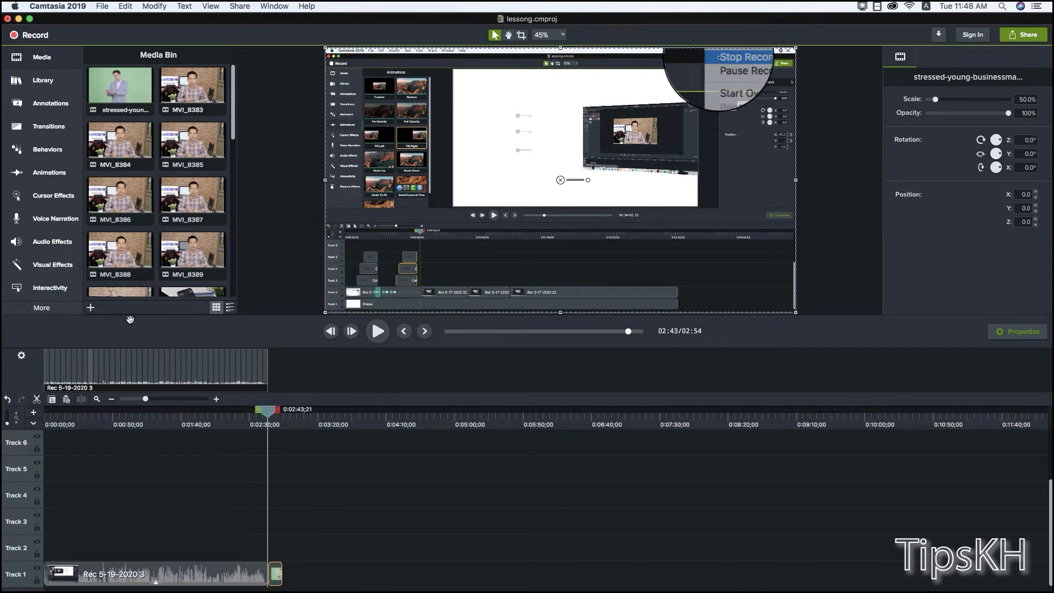
Step: Keep RODE NT-USB as the Voice Narration microphone and start playback
{"action": "left_click", "coordinate": [50, 219]}
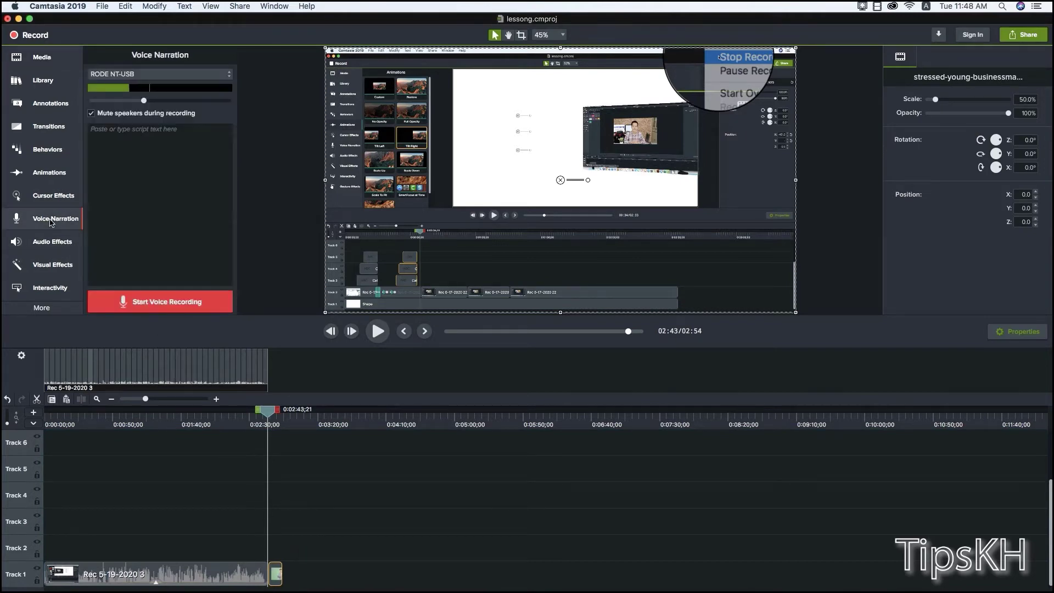
{"action": "left_click", "coordinate": [163, 77]}
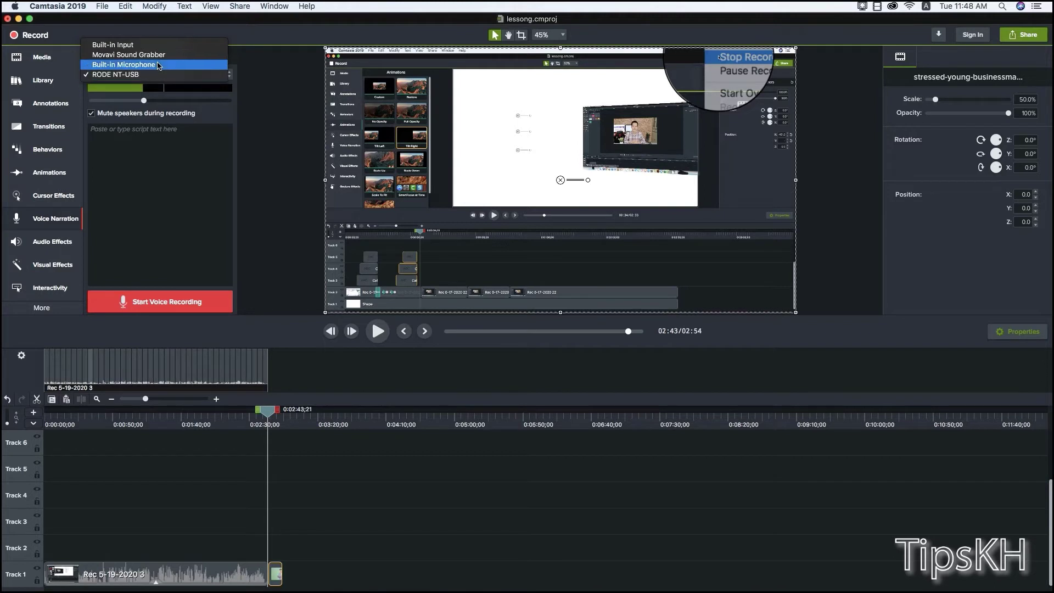
{"action": "left_click", "coordinate": [128, 79]}
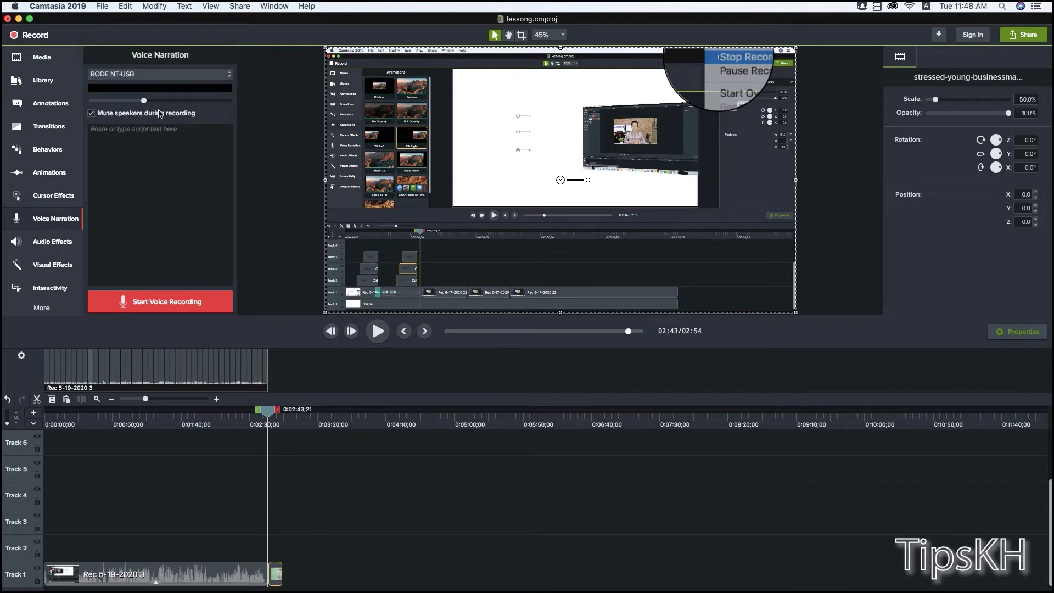
{"action": "left_click", "coordinate": [172, 74]}
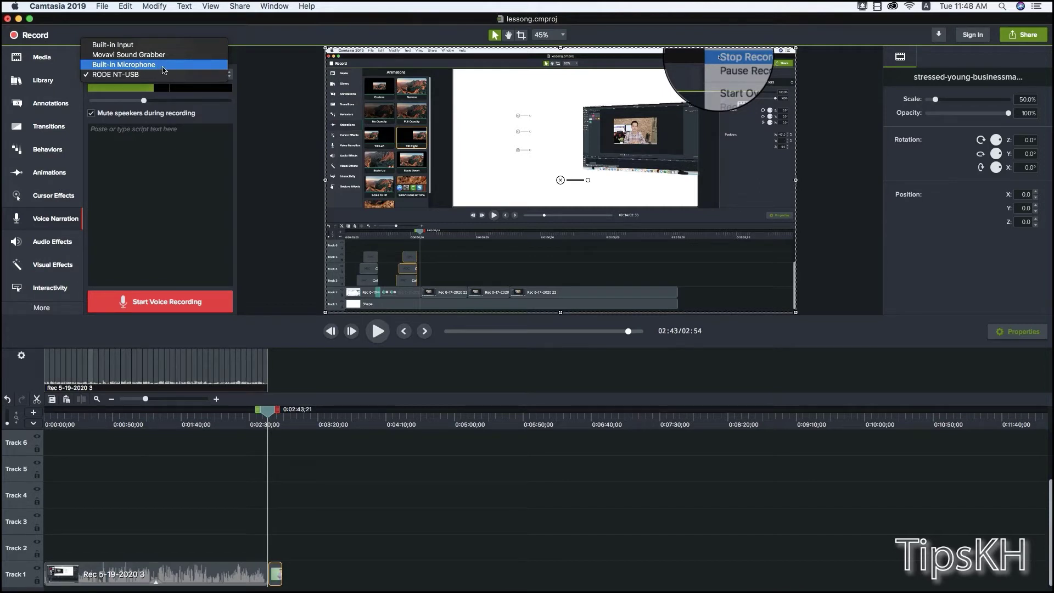
{"action": "left_click", "coordinate": [169, 75]}
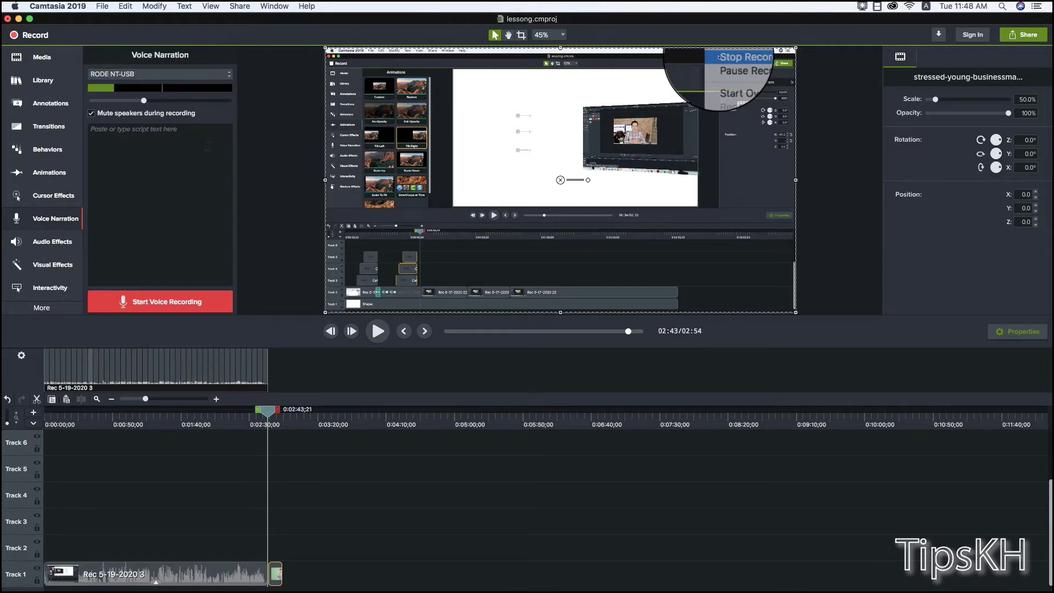
{"action": "left_click", "coordinate": [376, 331]}
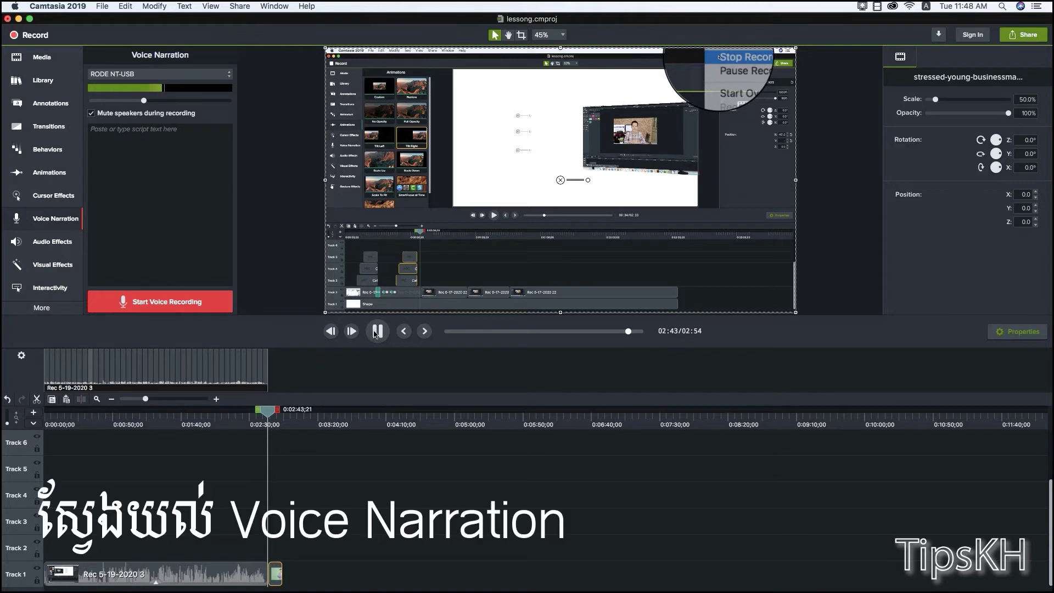
Step: Stop playback, move to 02:44, and record a short voice narration onto Track 2
{"action": "left_click", "coordinate": [376, 332]}
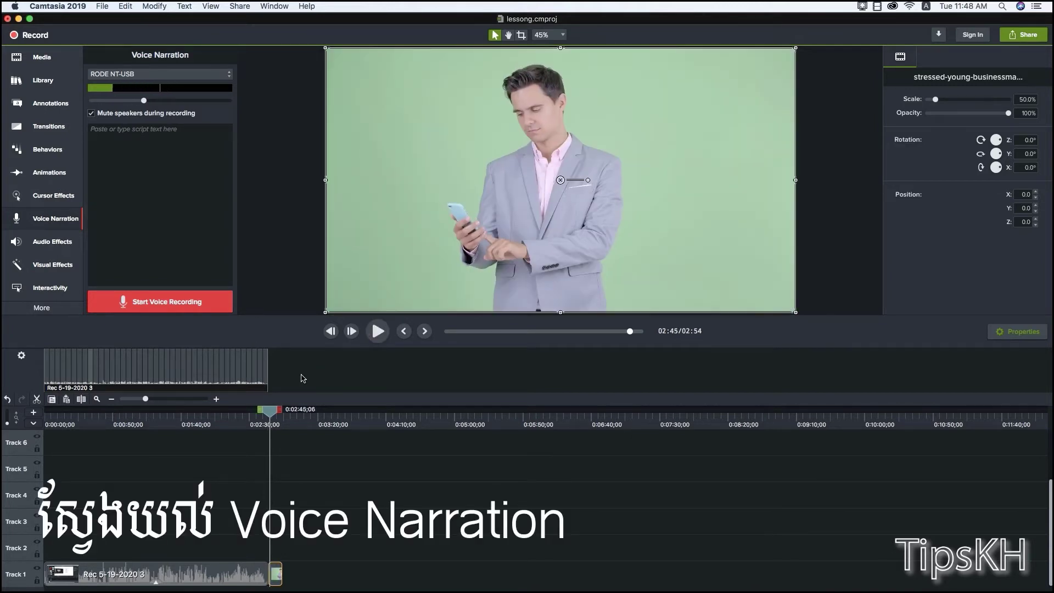
{"action": "left_click", "coordinate": [269, 416]}
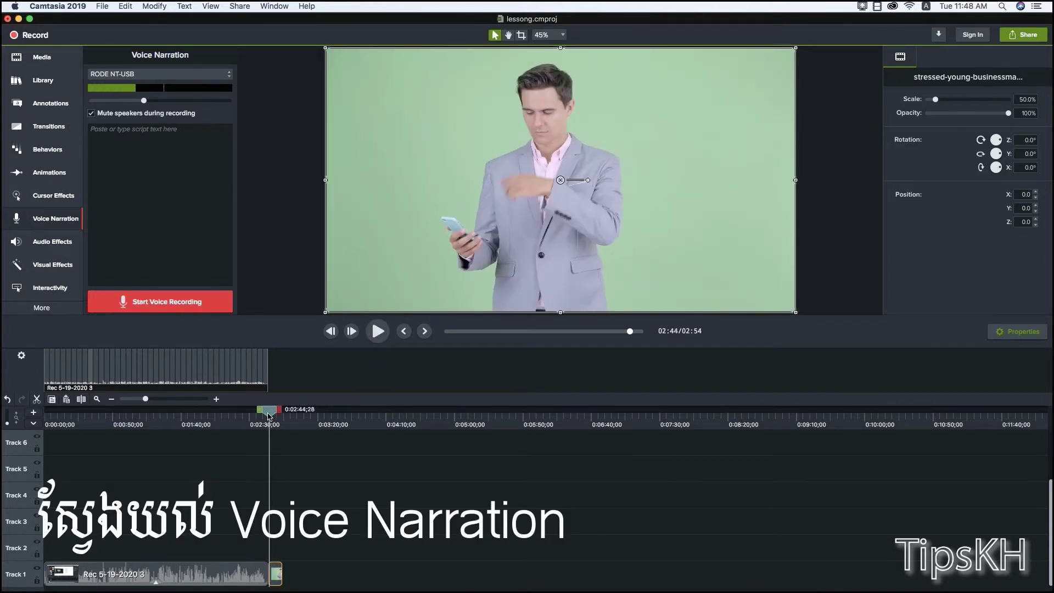
{"action": "left_click", "coordinate": [192, 311]}
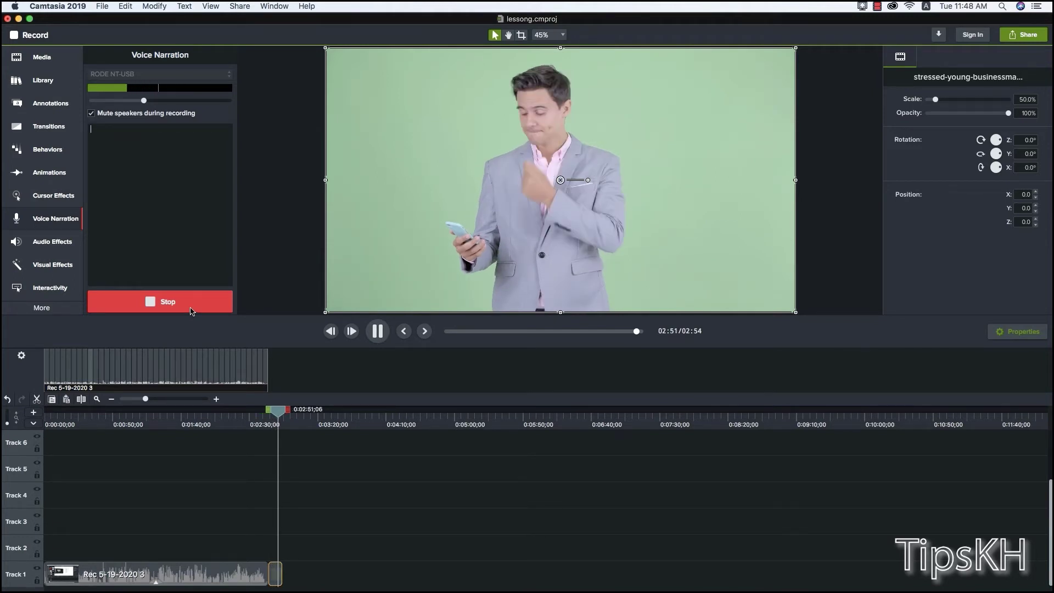
{"action": "left_click", "coordinate": [191, 310]}
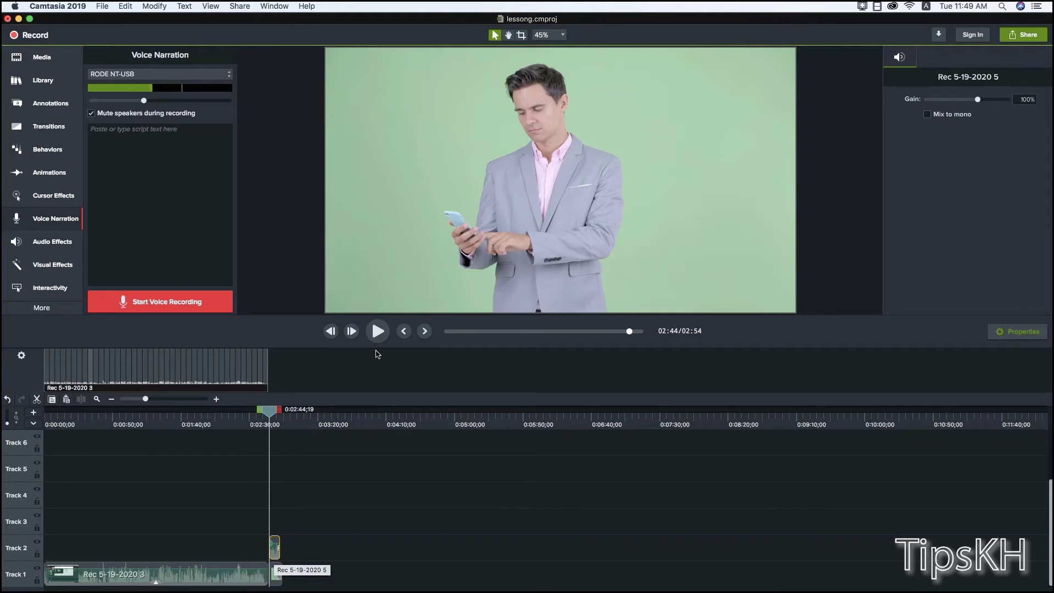
Step: Play back the new narration, pausing at 02:51, then bring up the Audio Effects library
{"action": "left_click", "coordinate": [377, 336]}
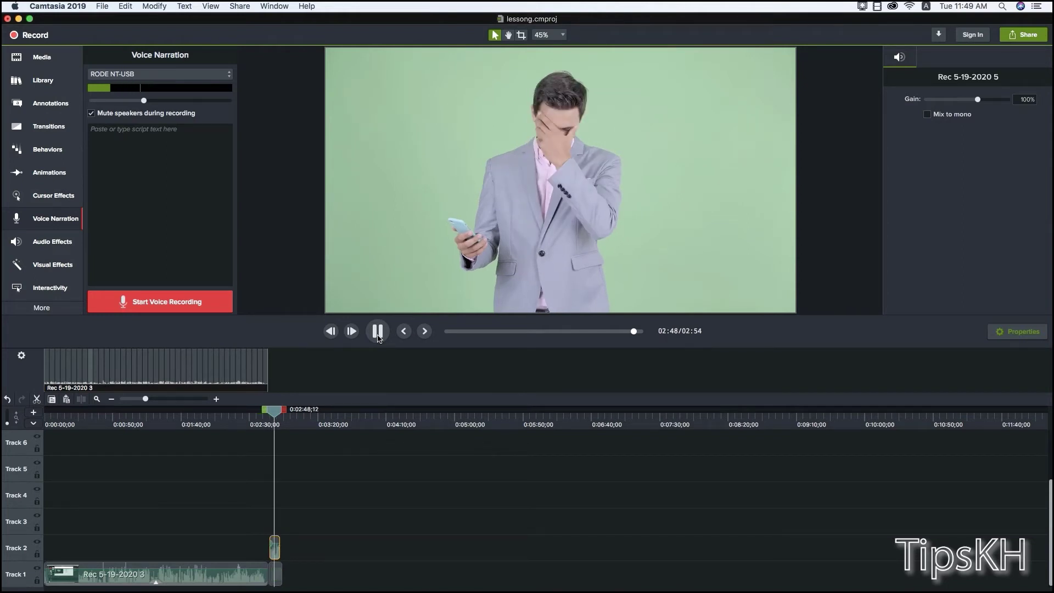
{"action": "left_click", "coordinate": [377, 333]}
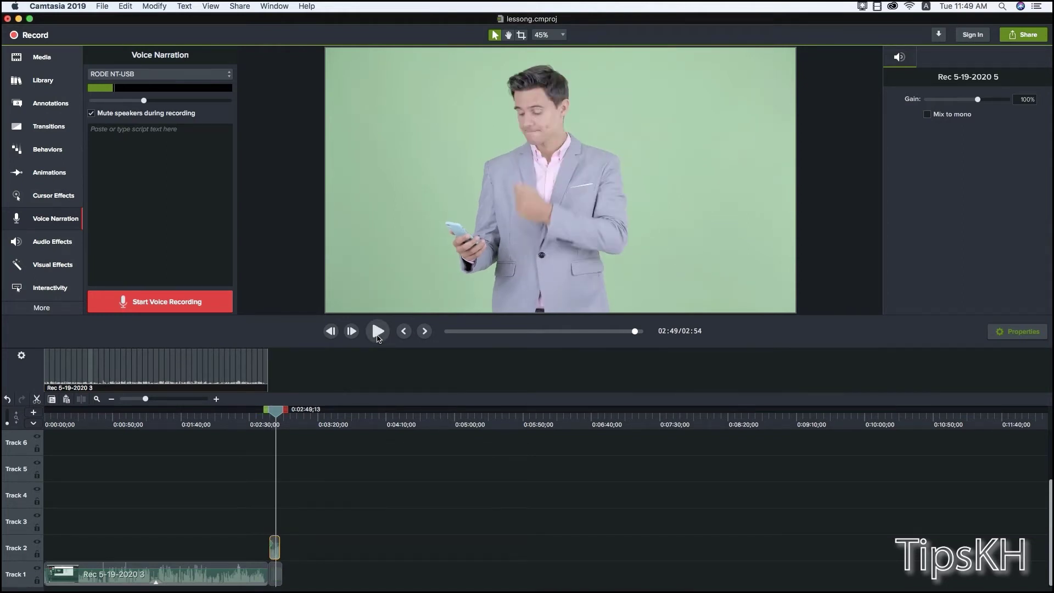
{"action": "left_click", "coordinate": [377, 333]}
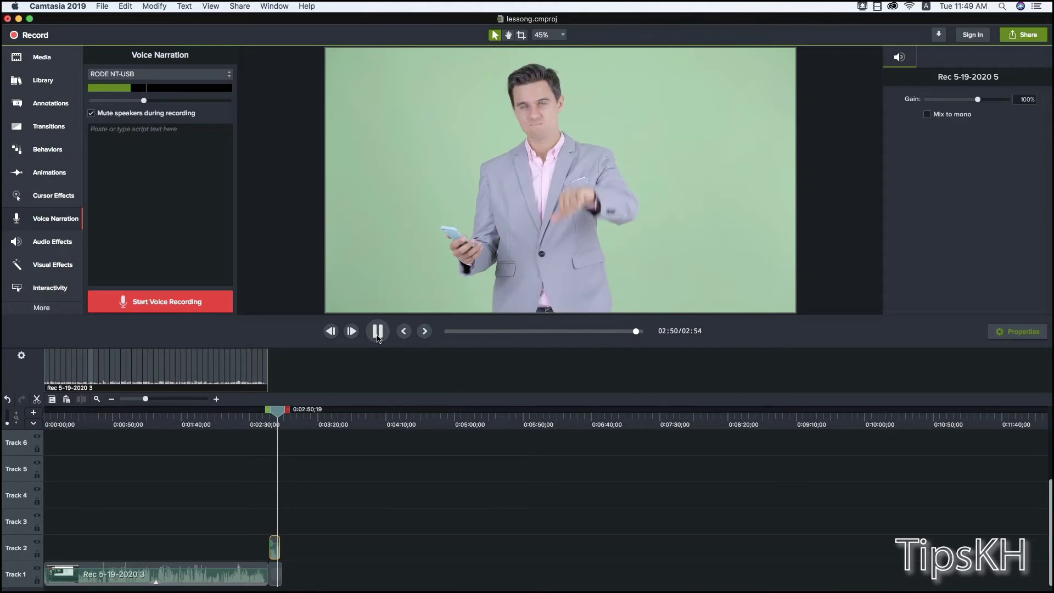
{"action": "left_click", "coordinate": [378, 336]}
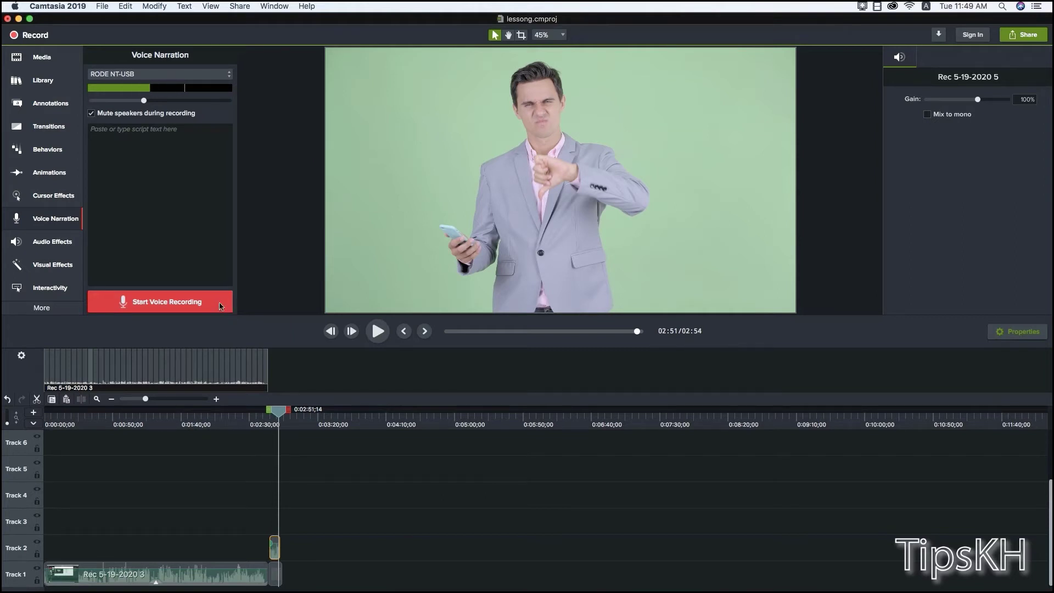
{"action": "left_click", "coordinate": [61, 250]}
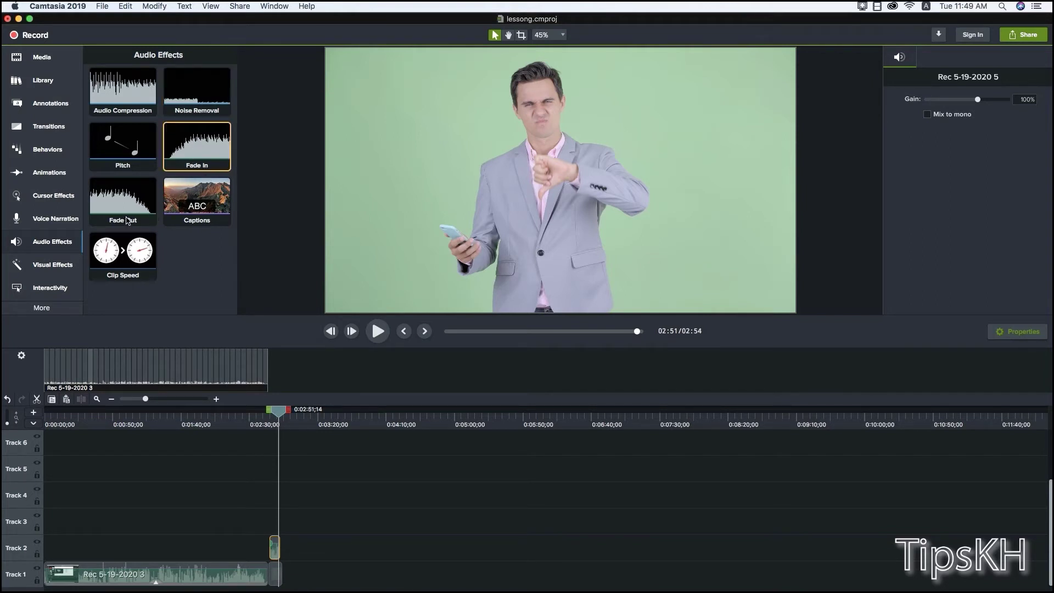
Step: Apply the Clip Speed effect to the Rec 5-19-2020 3 clip and select it
{"action": "left_click", "coordinate": [131, 260]}
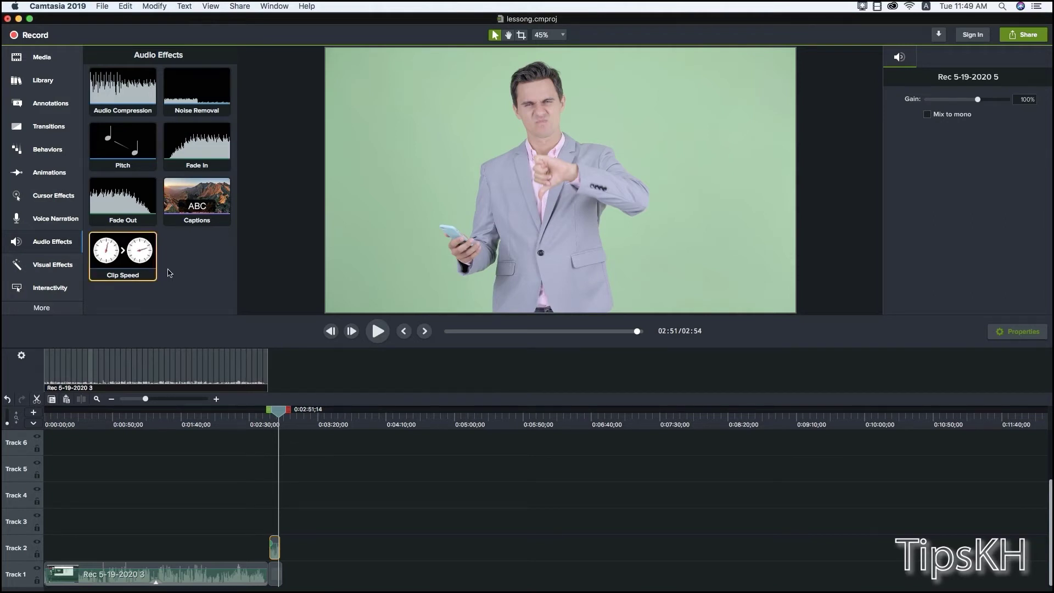
{"action": "left_click_drag", "start_coordinate": [132, 258], "coordinate": [143, 558]}
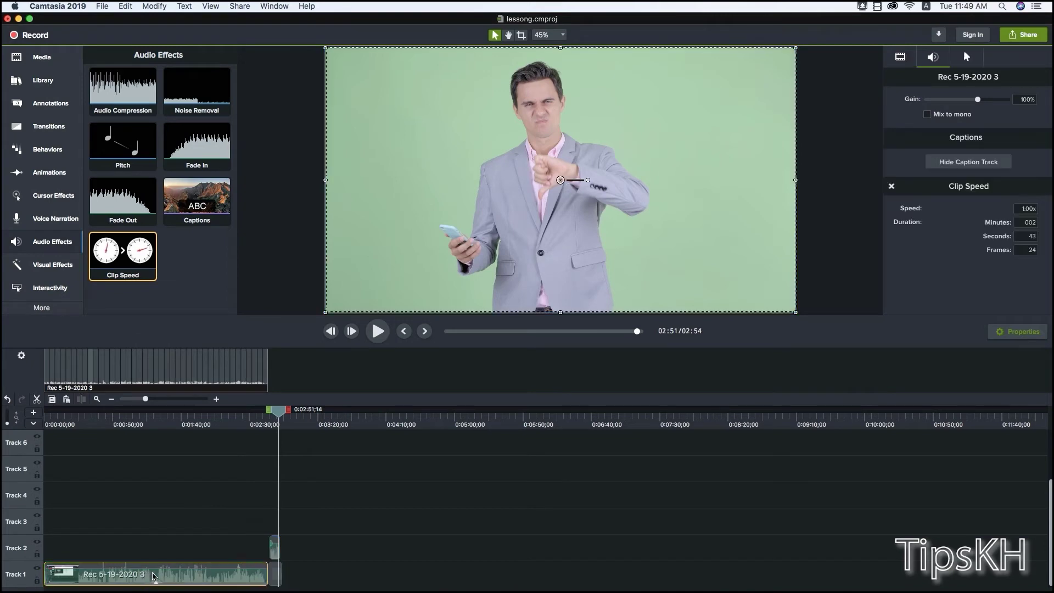
{"action": "left_click", "coordinate": [182, 577]}
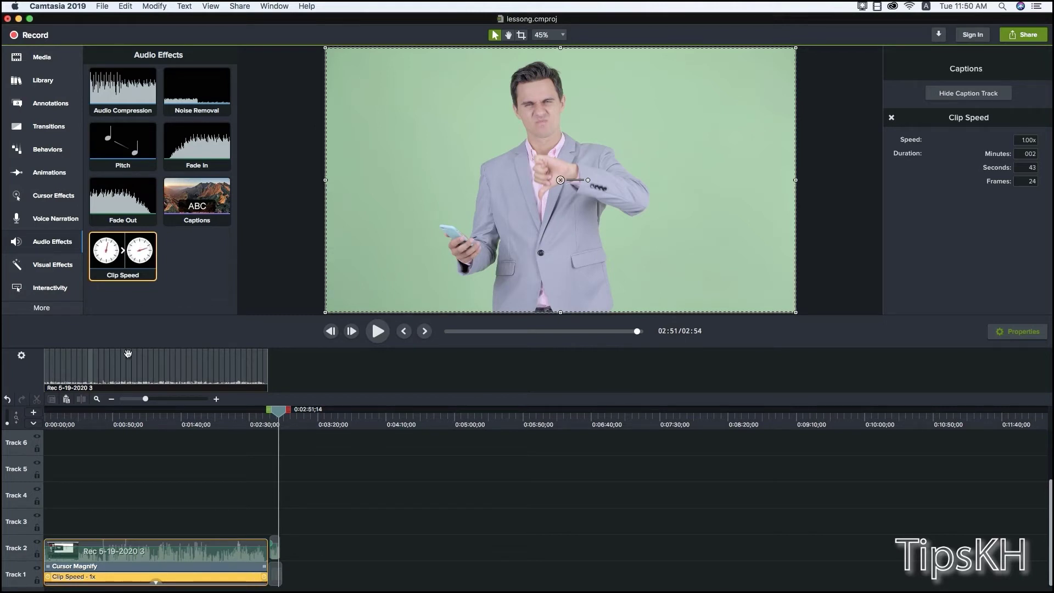
{"action": "left_click", "coordinate": [155, 581]}
{"action": "left_click", "coordinate": [156, 583]}
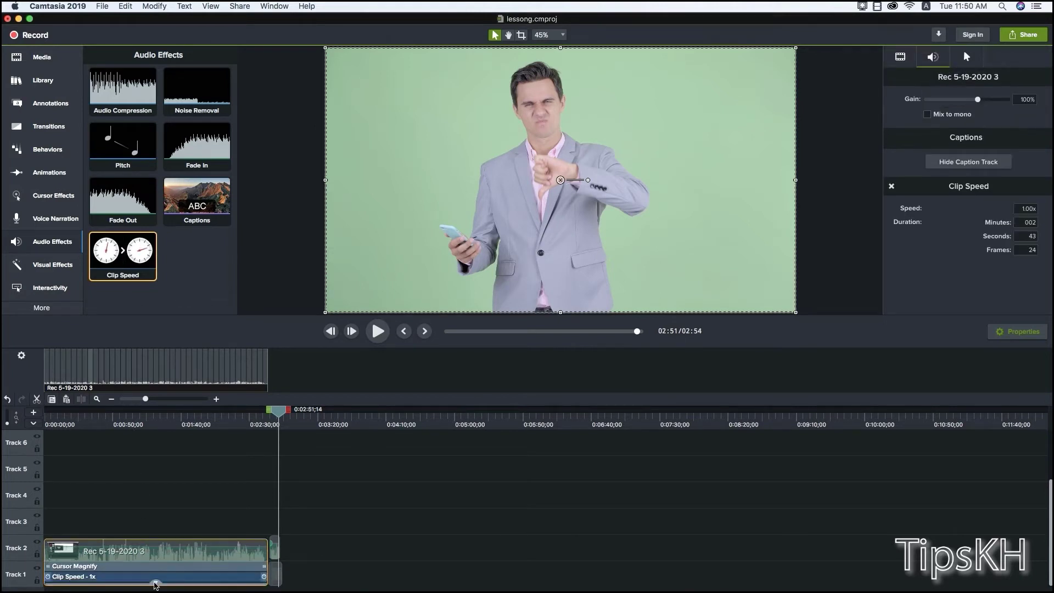
{"action": "left_click", "coordinate": [165, 580]}
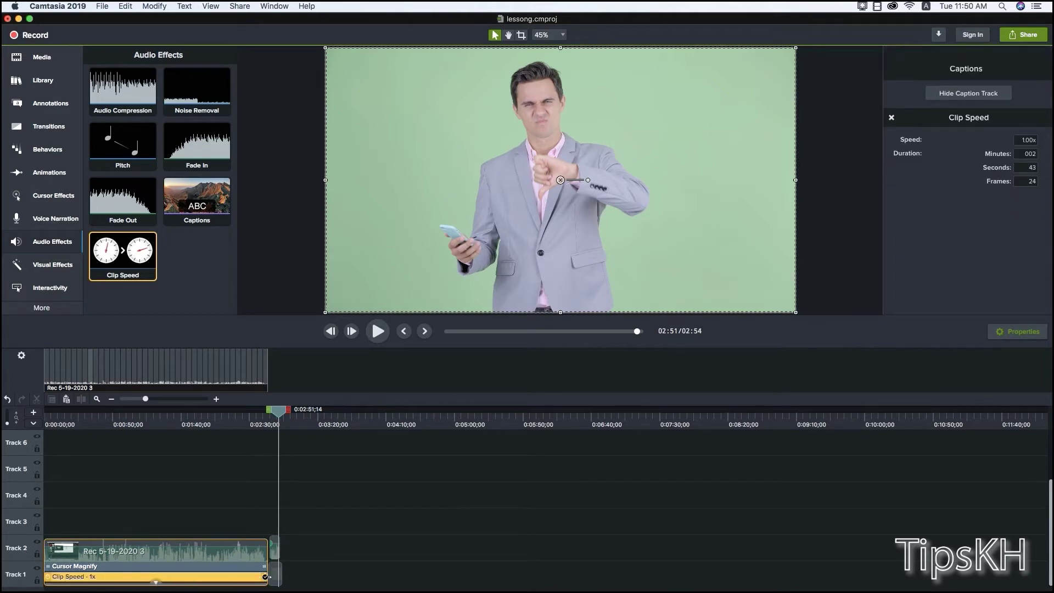
Step: Speed the clip up to 2.37x, preview it around 00:32, then restore it to 1.00x
{"action": "left_click_drag", "start_coordinate": [266, 576], "coordinate": [137, 577]}
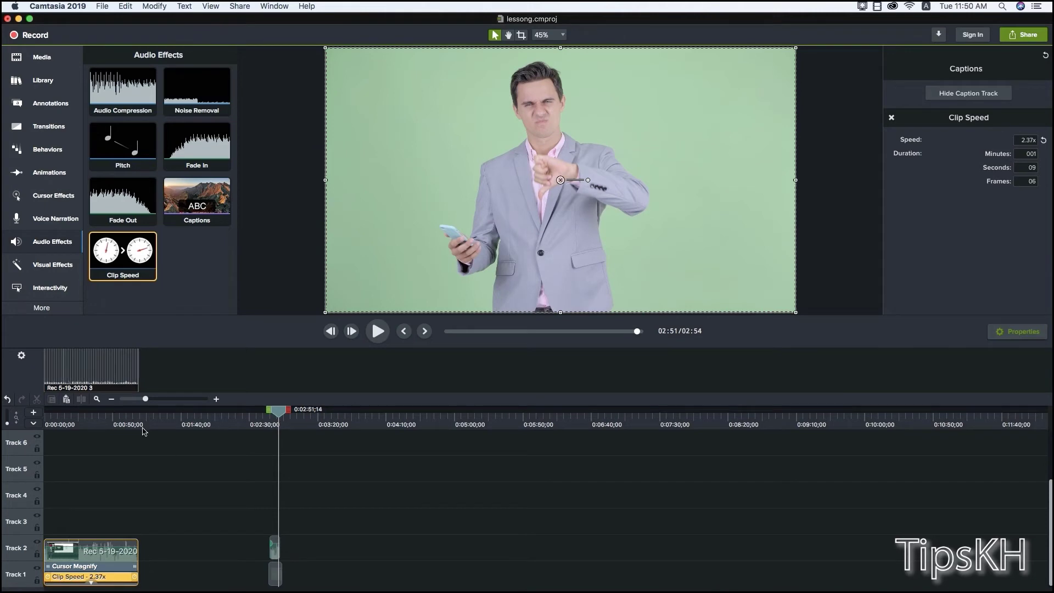
{"action": "left_click_drag", "start_coordinate": [142, 431], "coordinate": [88, 425]}
{"action": "left_click", "coordinate": [378, 331]}
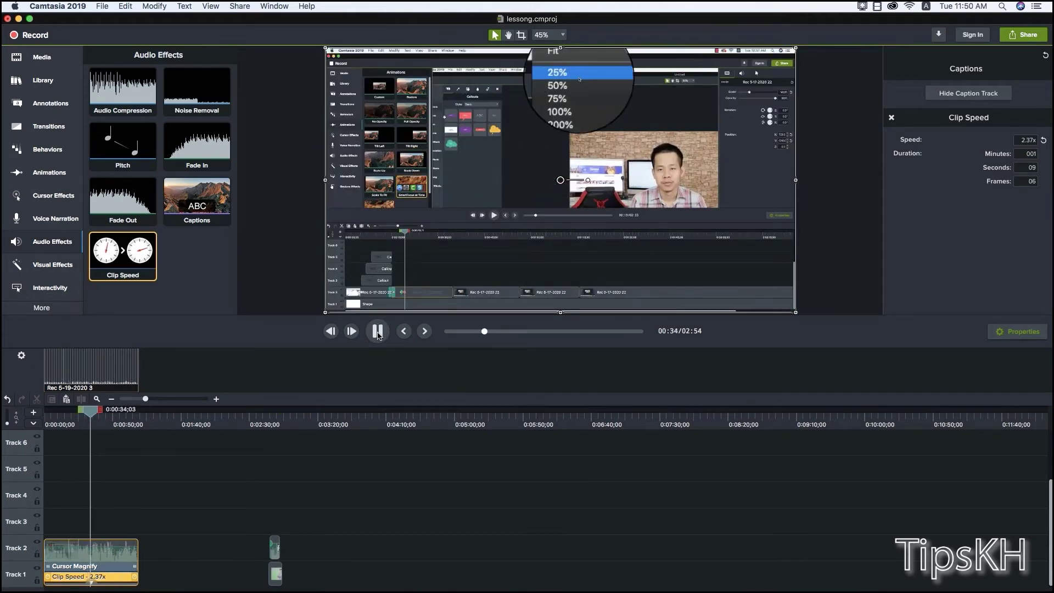
{"action": "left_click", "coordinate": [377, 331]}
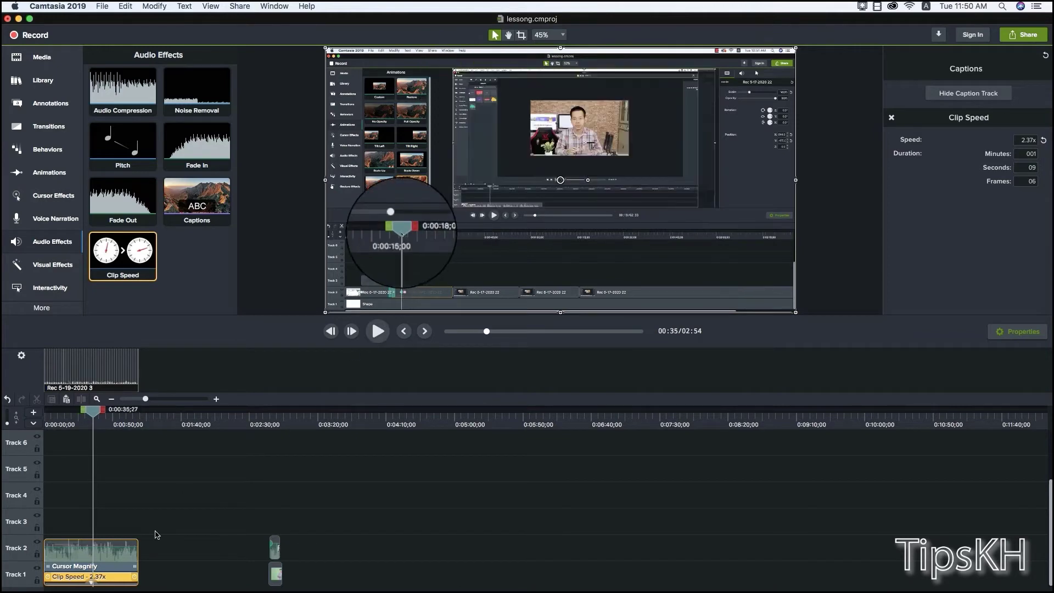
{"action": "left_click_drag", "start_coordinate": [137, 577], "coordinate": [286, 571]}
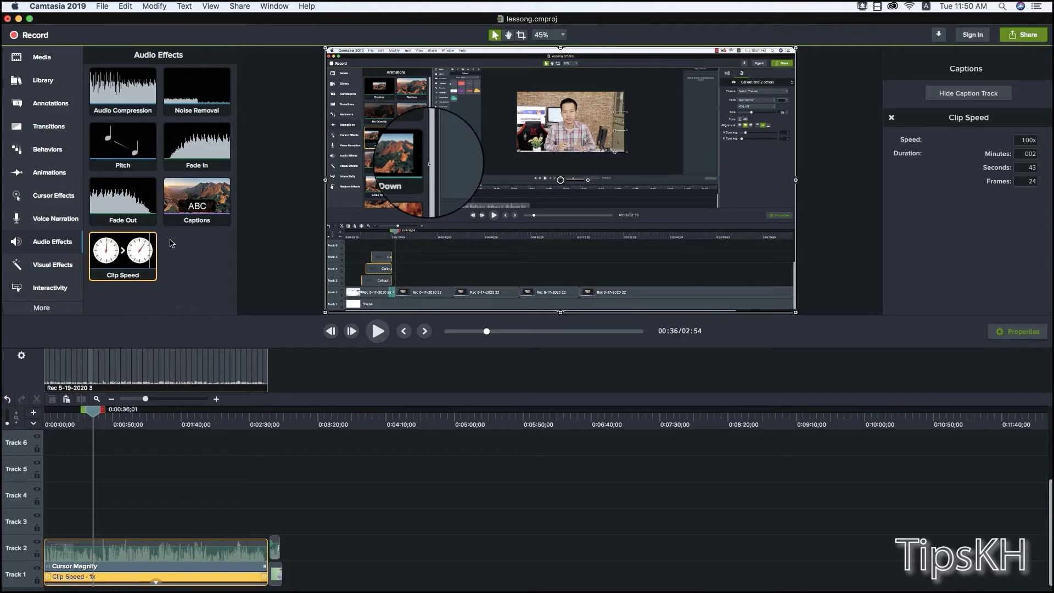
{"action": "left_click", "coordinate": [199, 214]}
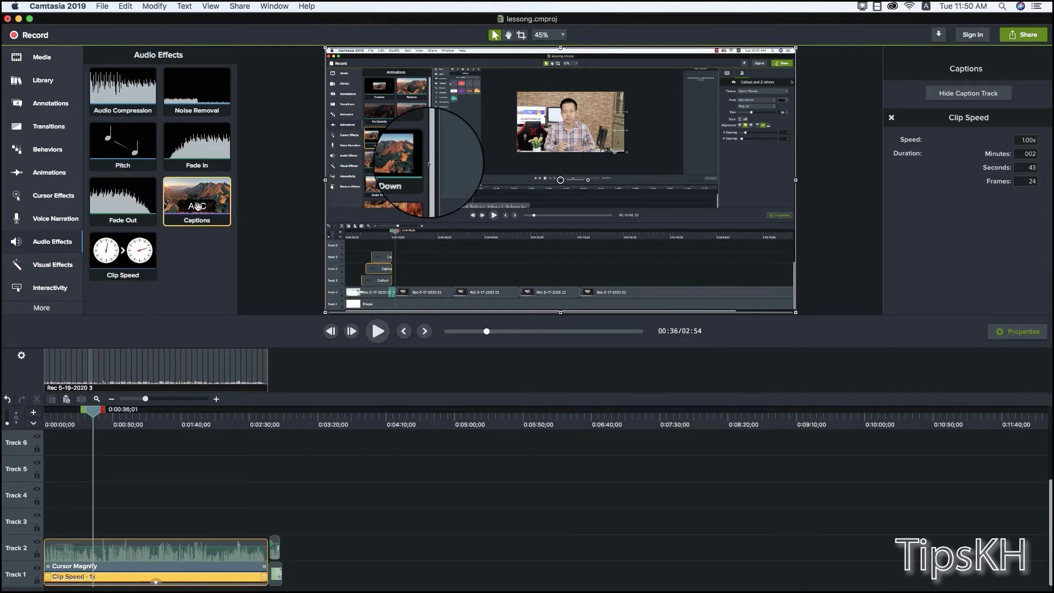
{"action": "left_click", "coordinate": [139, 566]}
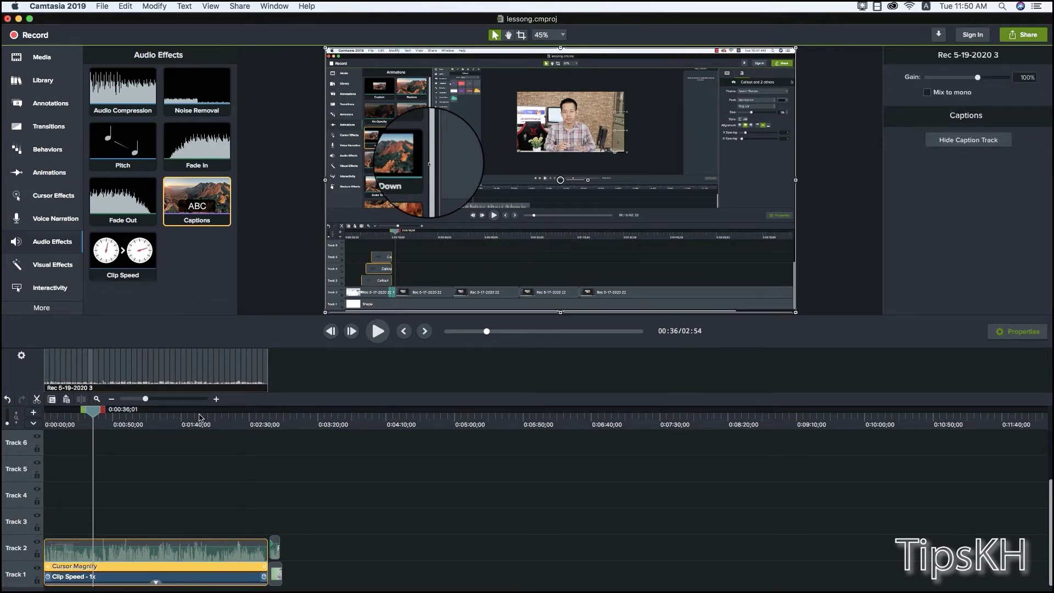
Step: Add a caption at 0:00:04 containing the presenter's name
{"action": "left_click", "coordinate": [51, 376]}
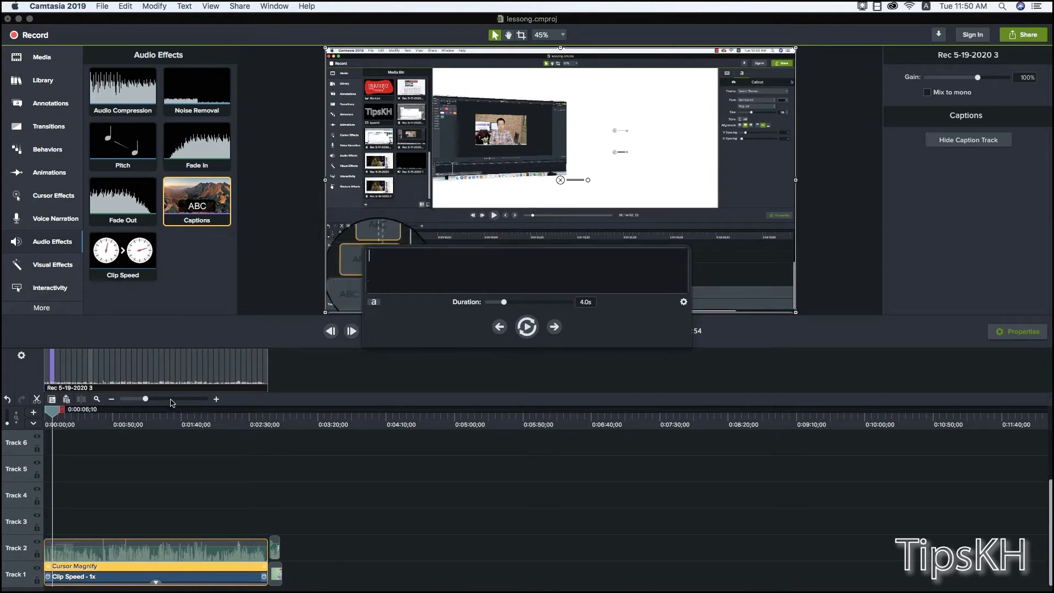
{"action": "left_click", "coordinate": [459, 312]}
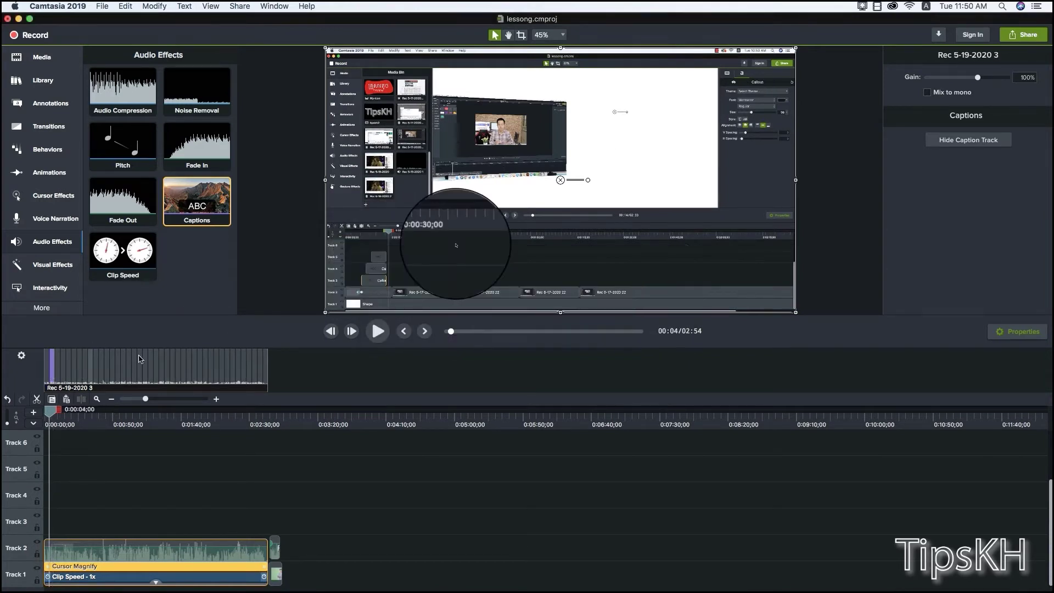
{"action": "left_click", "coordinate": [51, 377]}
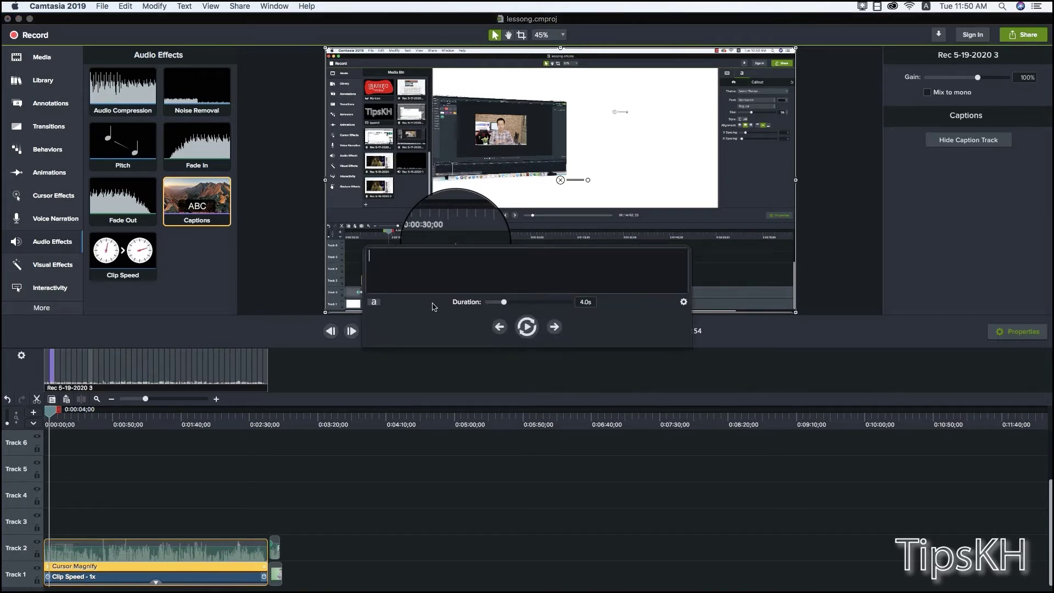
{"action": "type", "text": "Mr. H"}
{"action": "type", "text": "engmeng"}
{"action": "left_click", "coordinate": [293, 335]}
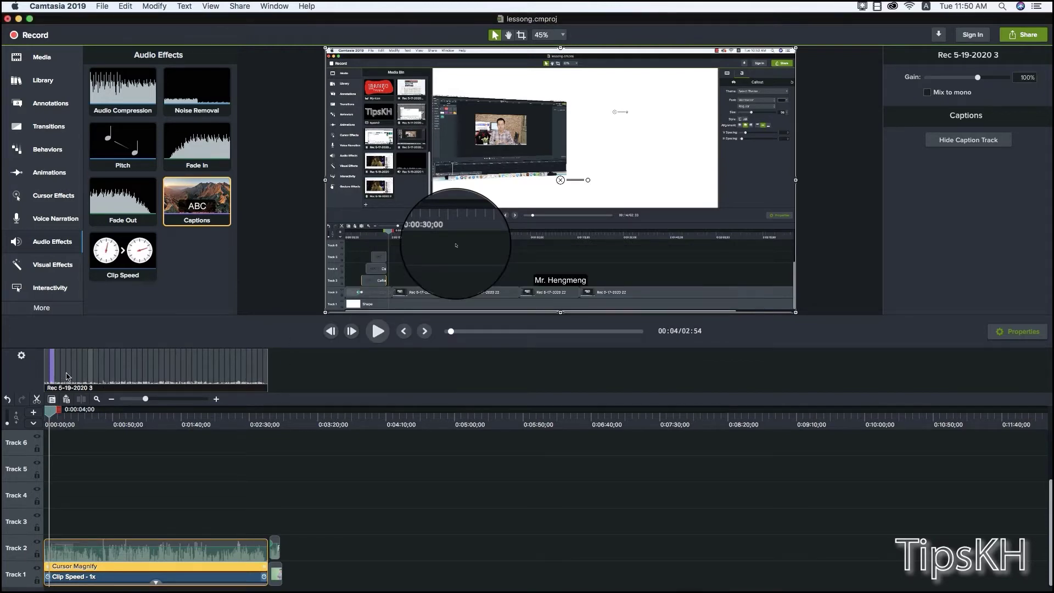
Step: Add a second caption reading 'Teach about edit video' and review both captions in playback
{"action": "key", "text": "space"}
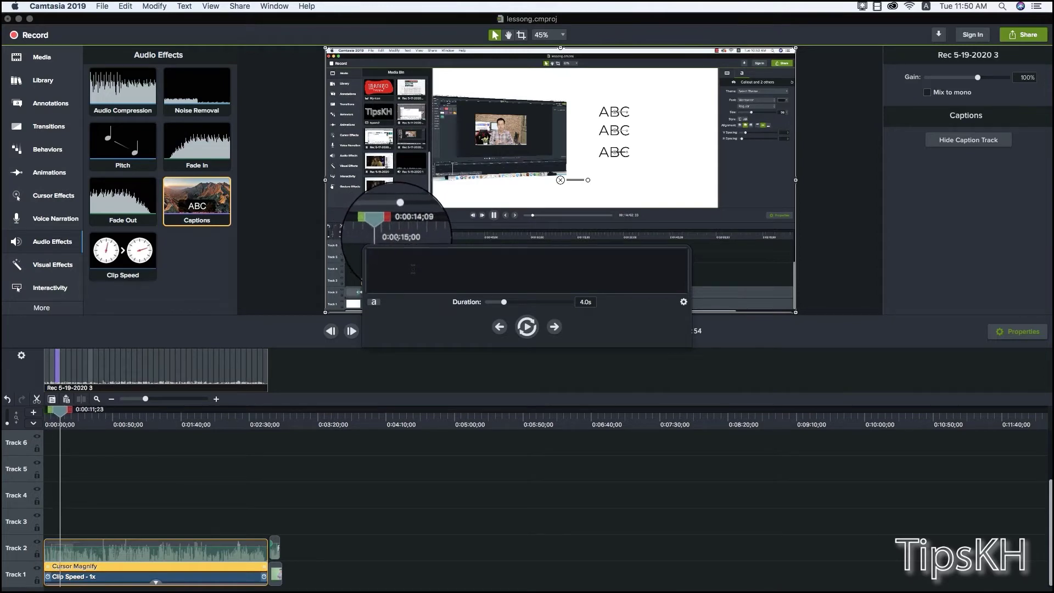
{"action": "type", "text": "Teach about"}
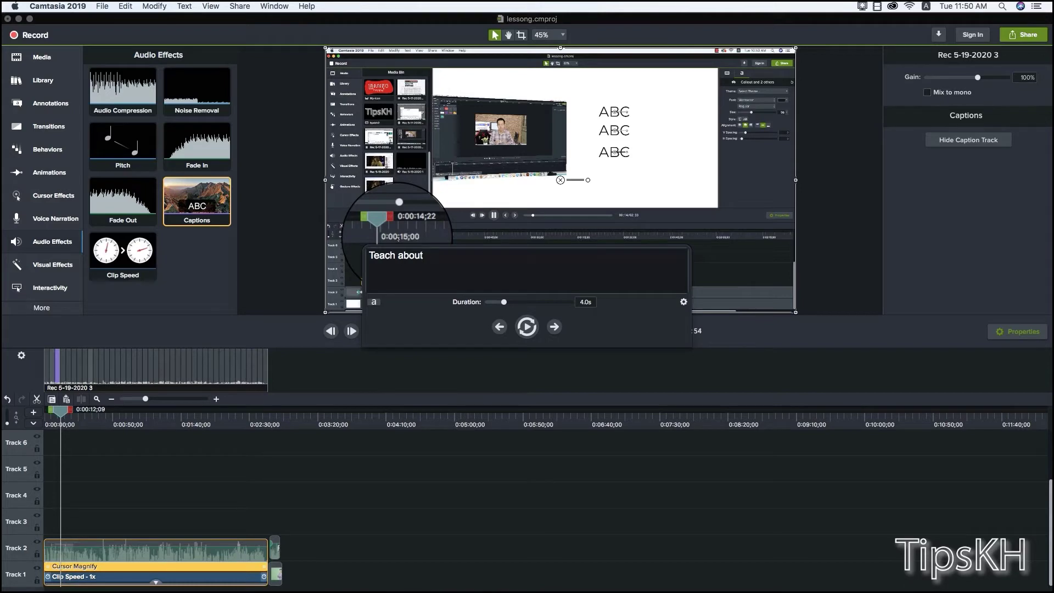
{"action": "type", "text": " edit video"}
{"action": "left_click", "coordinate": [276, 330]}
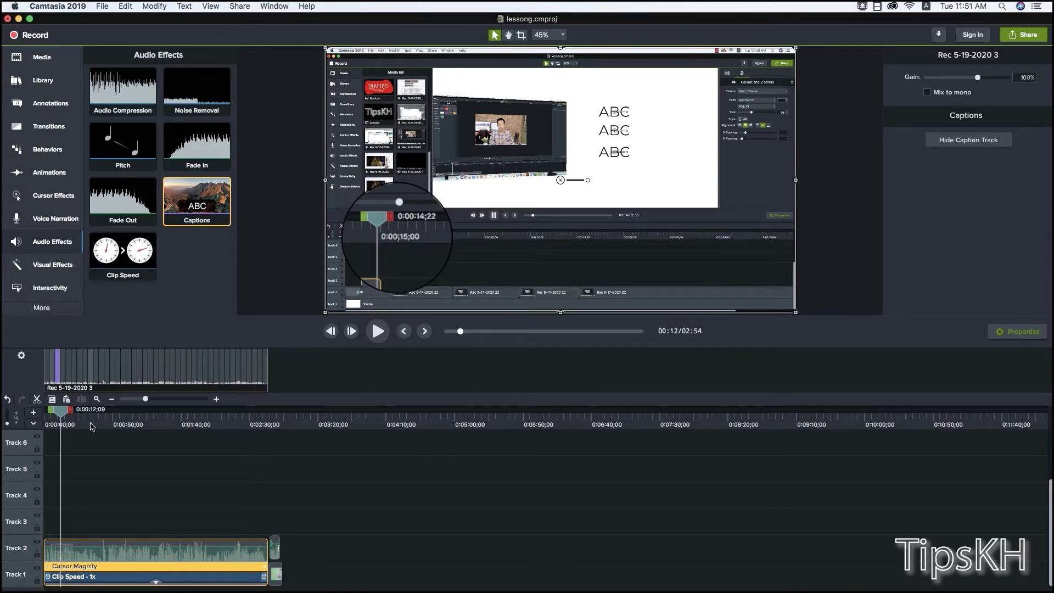
{"action": "left_click_drag", "start_coordinate": [57, 417], "coordinate": [52, 417]}
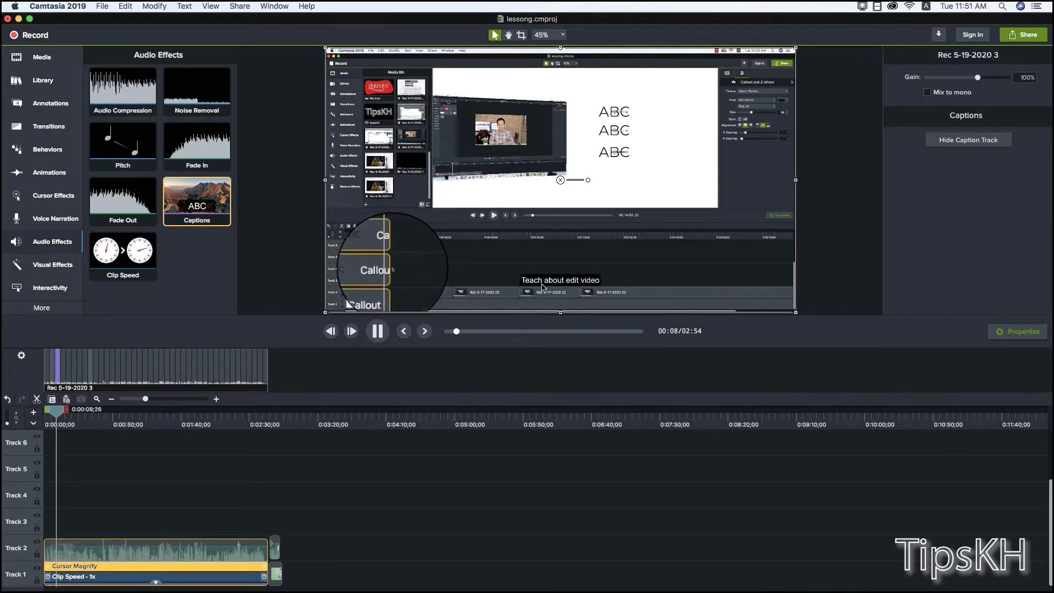
{"action": "left_click", "coordinate": [383, 334]}
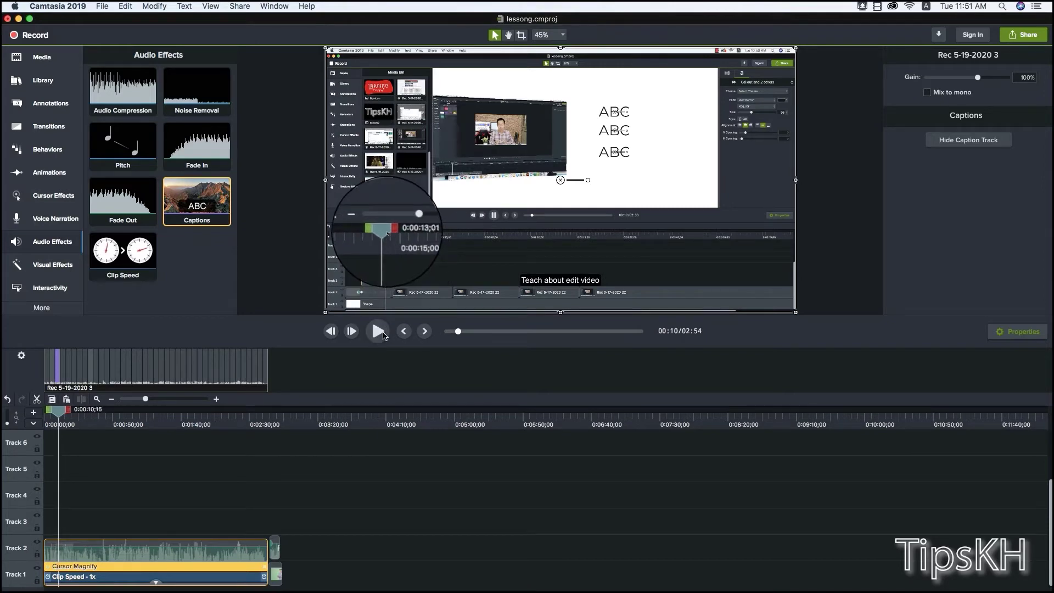
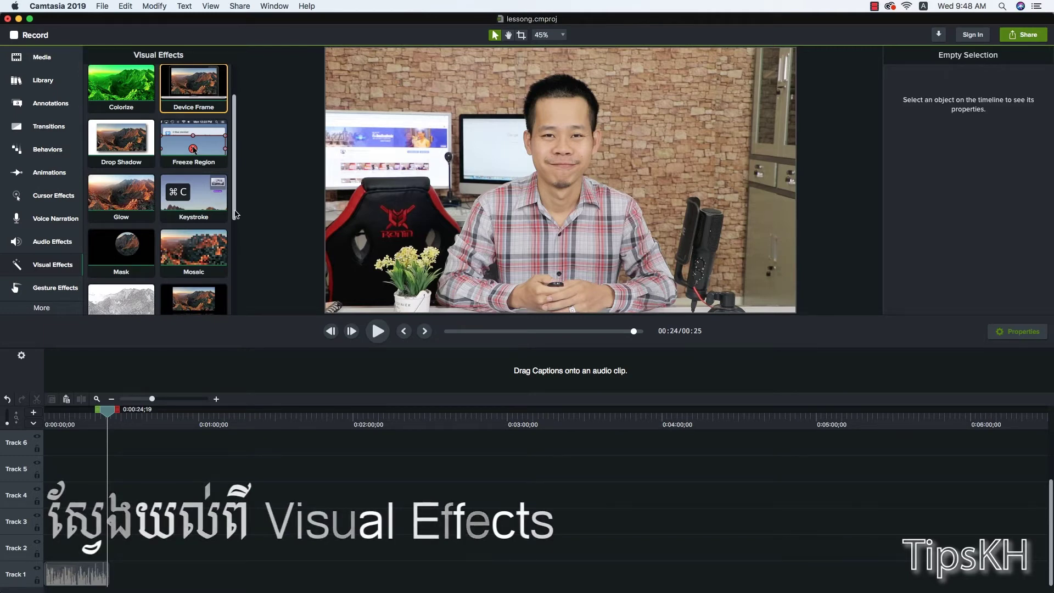
Step: Zoom the timeline in on the MVI_8383 clip on Track 1
{"action": "scroll", "coordinate": [236, 206], "scroll_direction": "up", "scroll_amount": 2}
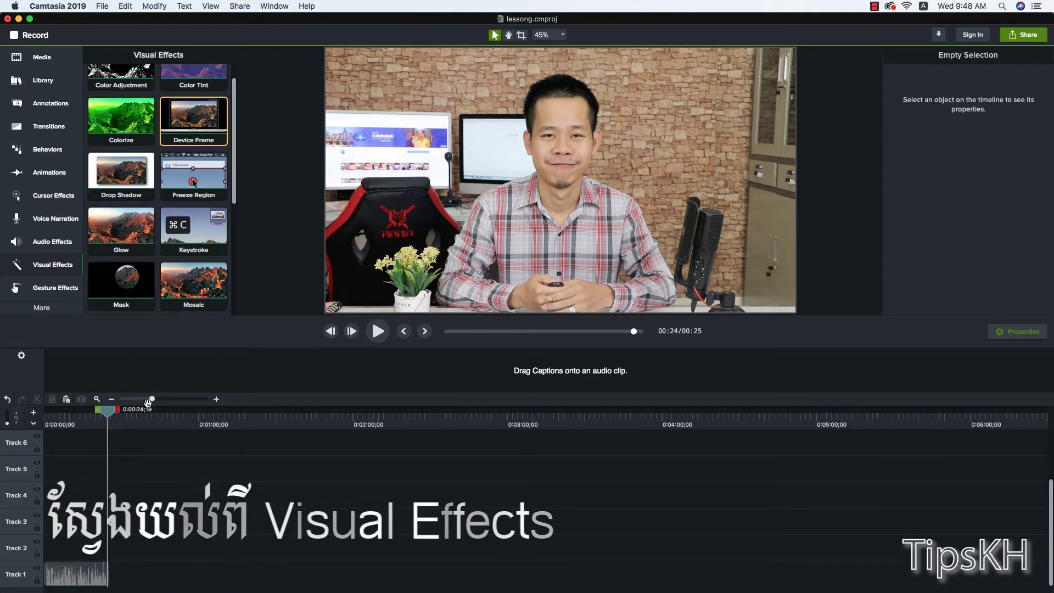
{"action": "left_click_drag", "start_coordinate": [153, 399], "coordinate": [170, 398]}
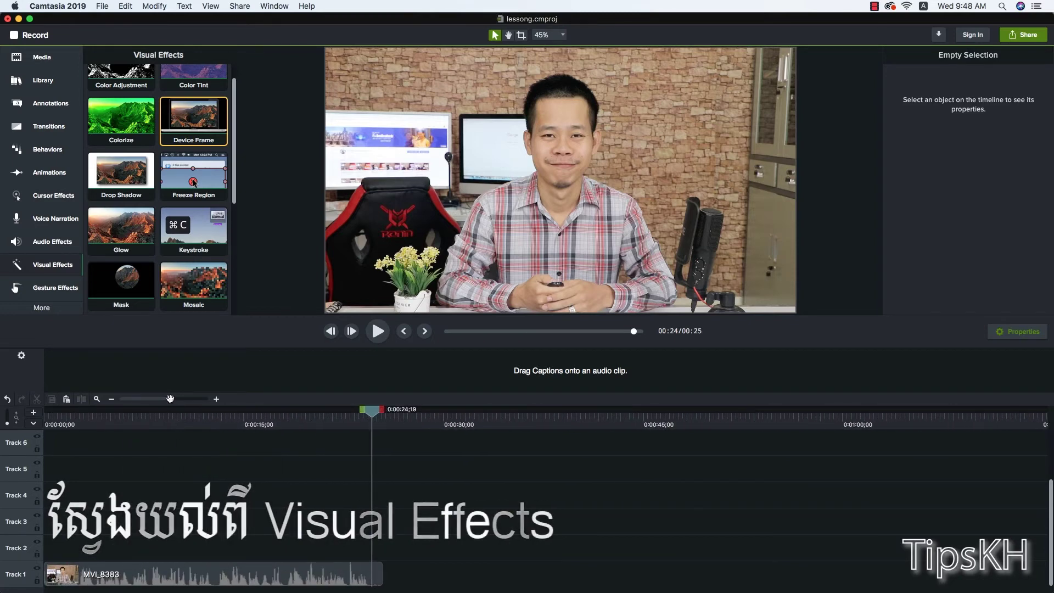
{"action": "left_click", "coordinate": [58, 421]}
Step: Preview the clip's opening seconds, then return to the Visual Effects list
{"action": "key", "text": "space"}
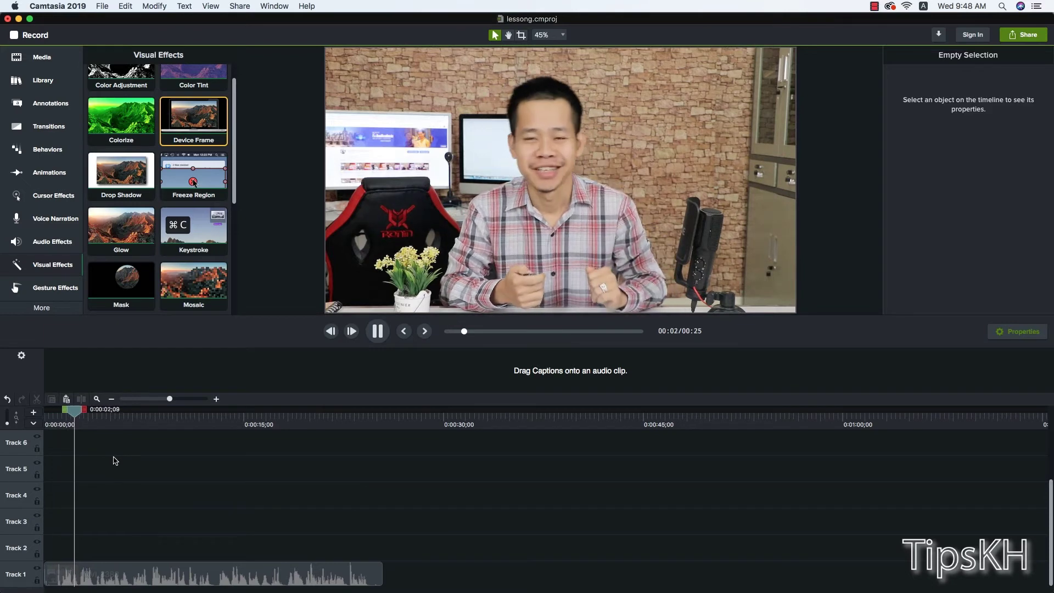
{"action": "key", "text": "space"}
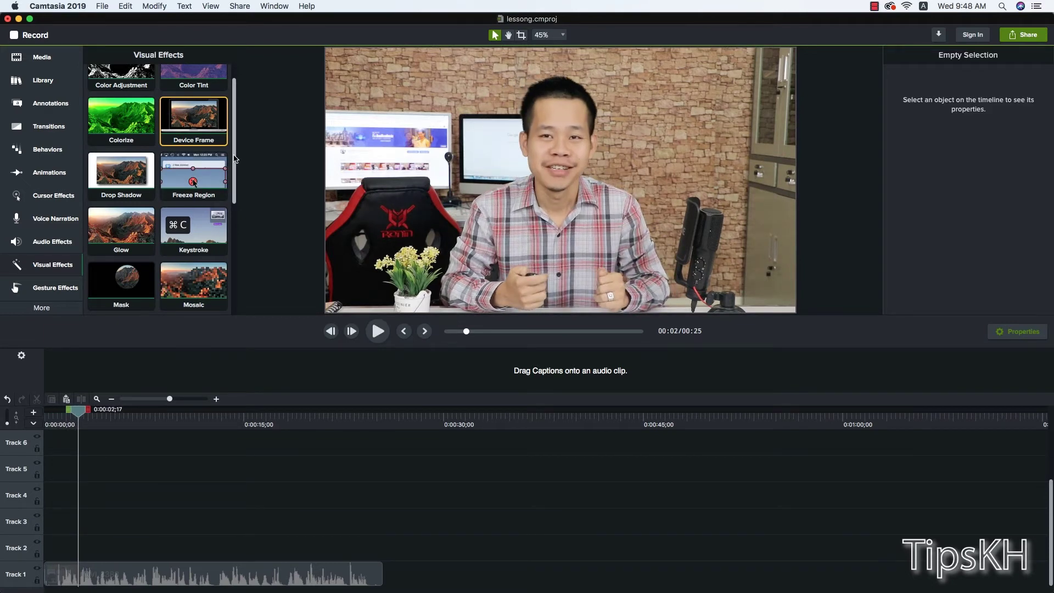
{"action": "scroll", "coordinate": [237, 159], "scroll_direction": "up", "scroll_amount": 3}
{"action": "left_click", "coordinate": [54, 245]}
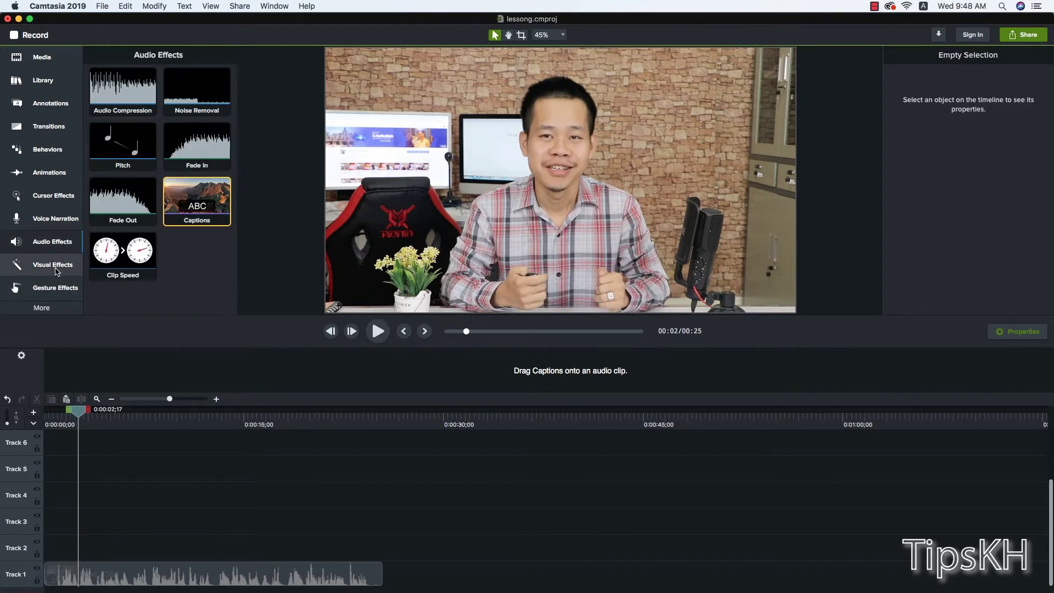
{"action": "left_click", "coordinate": [57, 269]}
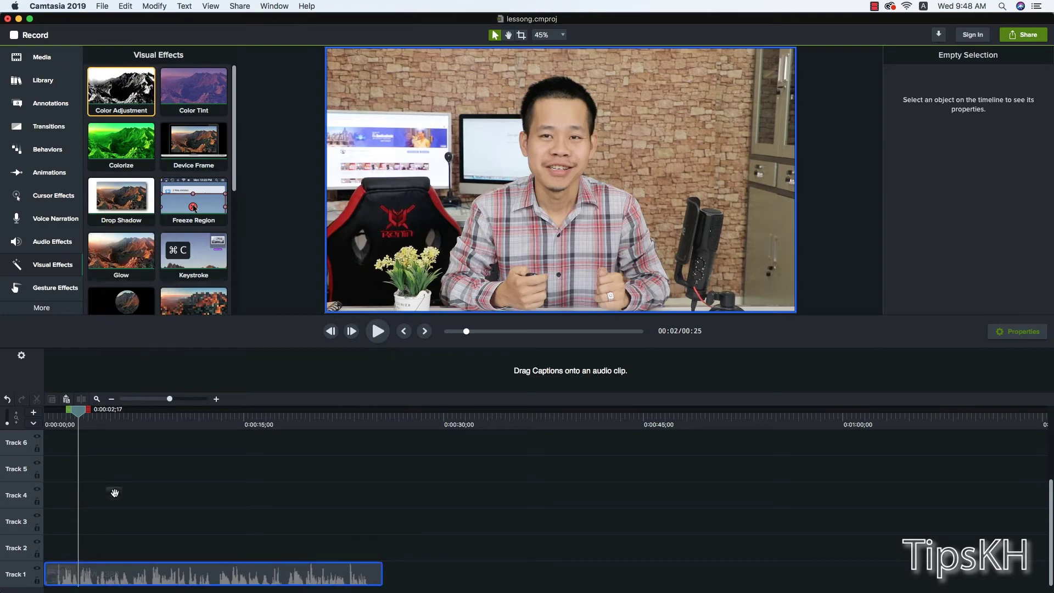
{"action": "left_click_drag", "start_coordinate": [130, 96], "coordinate": [155, 570]}
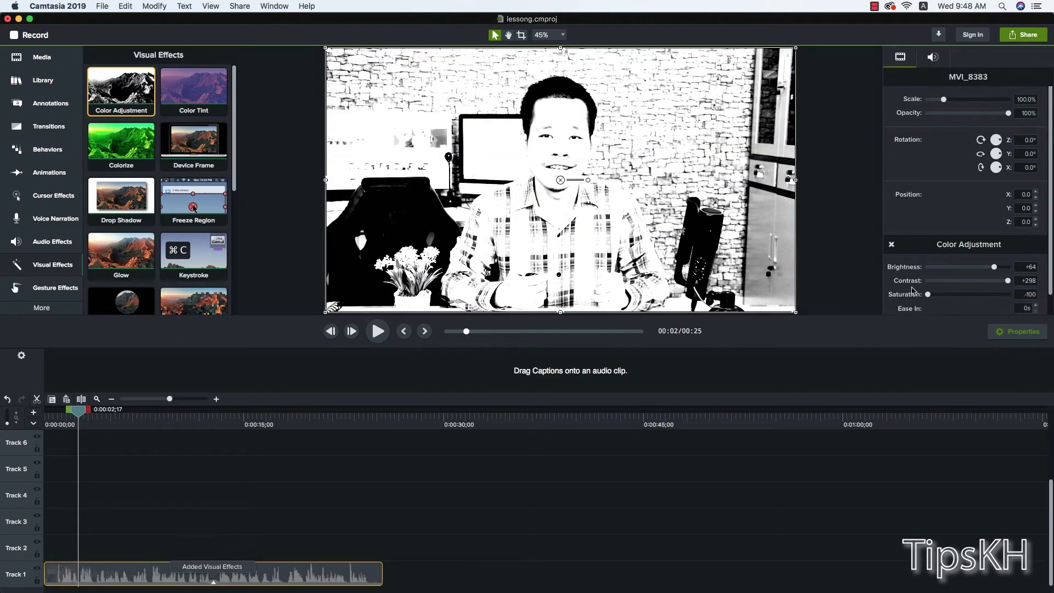
{"action": "mouse_move", "coordinate": [931, 267]}
{"action": "left_mouse_down"}
{"action": "mouse_move", "coordinate": [966, 267]}
{"action": "mouse_move", "coordinate": [966, 296]}
{"action": "left_mouse_up"}
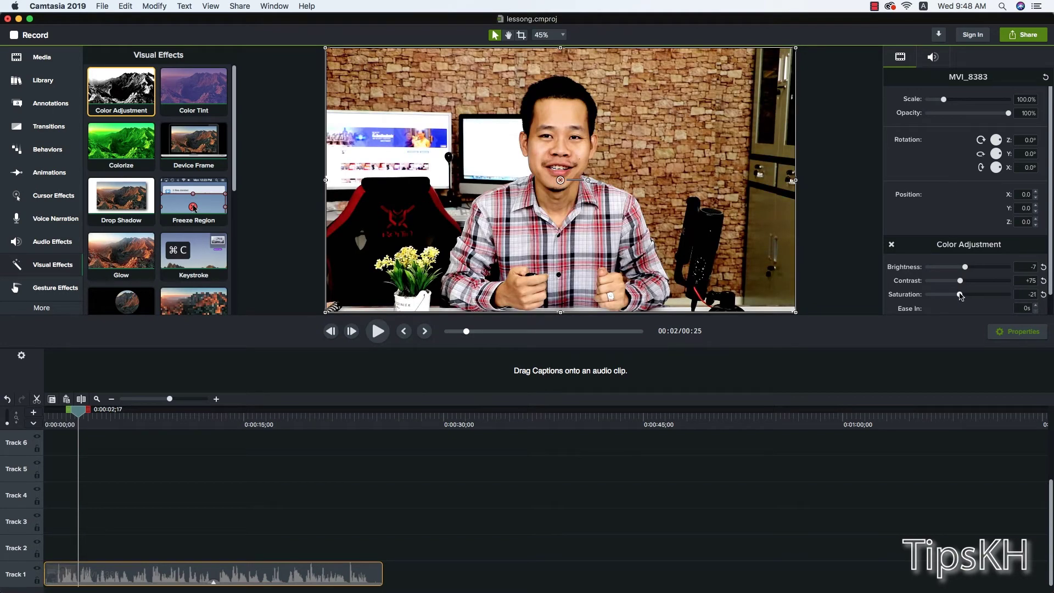
{"action": "key", "text": "space"}
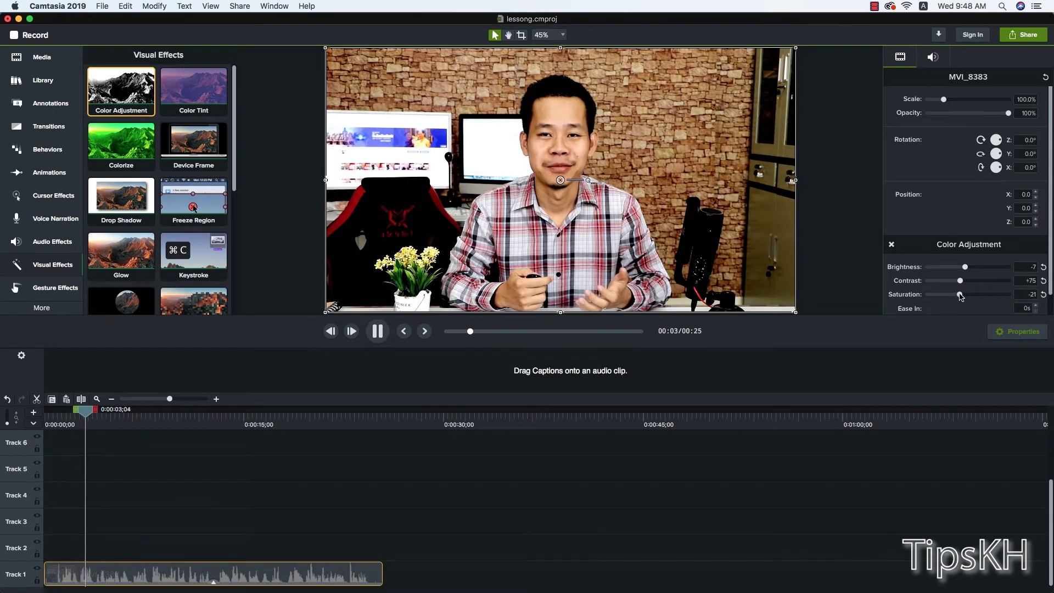
{"action": "key", "text": "space"}
{"action": "left_click_drag", "start_coordinate": [961, 285], "coordinate": [956, 285]}
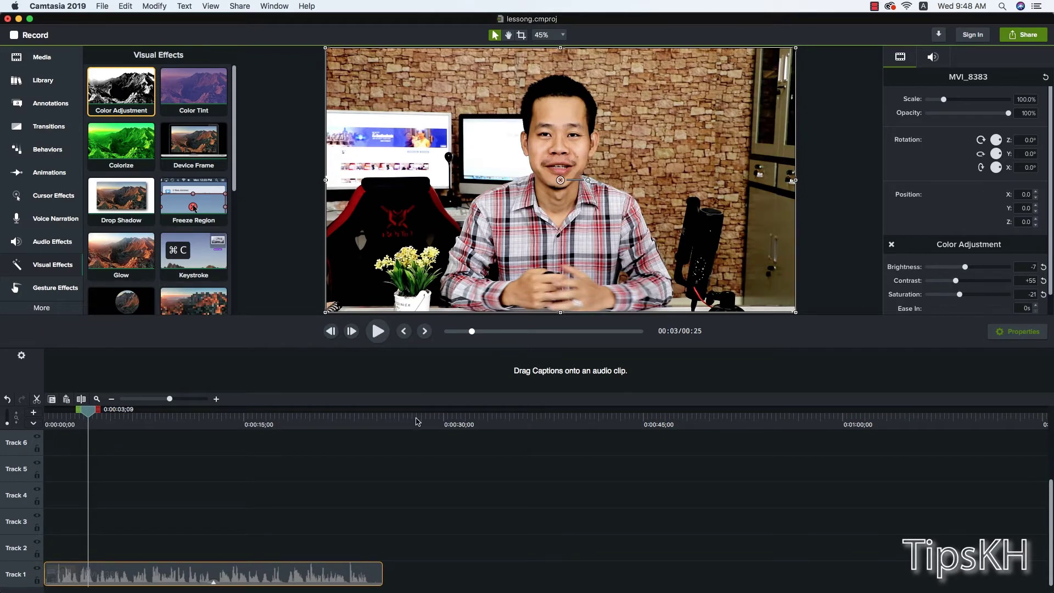
{"action": "left_click", "coordinate": [213, 583]}
{"action": "left_click", "coordinate": [220, 577]}
{"action": "key", "text": "Delete"}
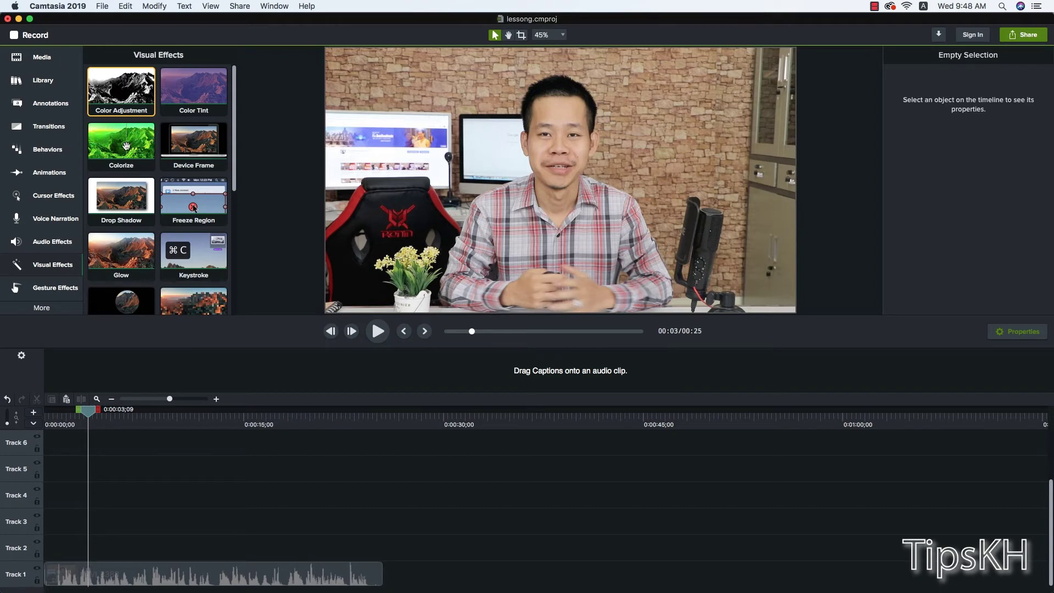
{"action": "left_click_drag", "start_coordinate": [151, 154], "coordinate": [213, 573]}
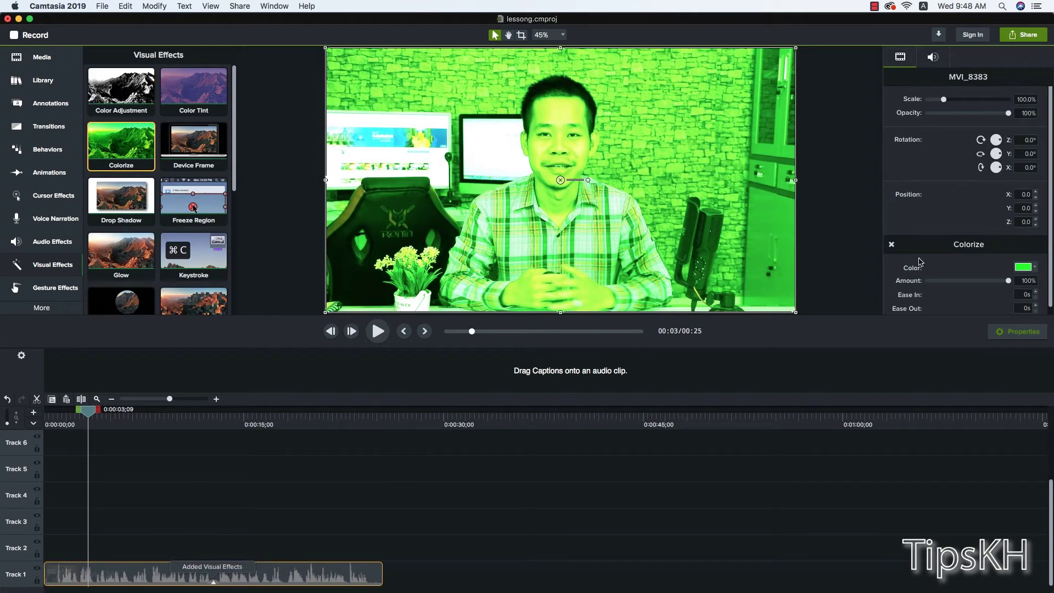
{"action": "left_click", "coordinate": [956, 280]}
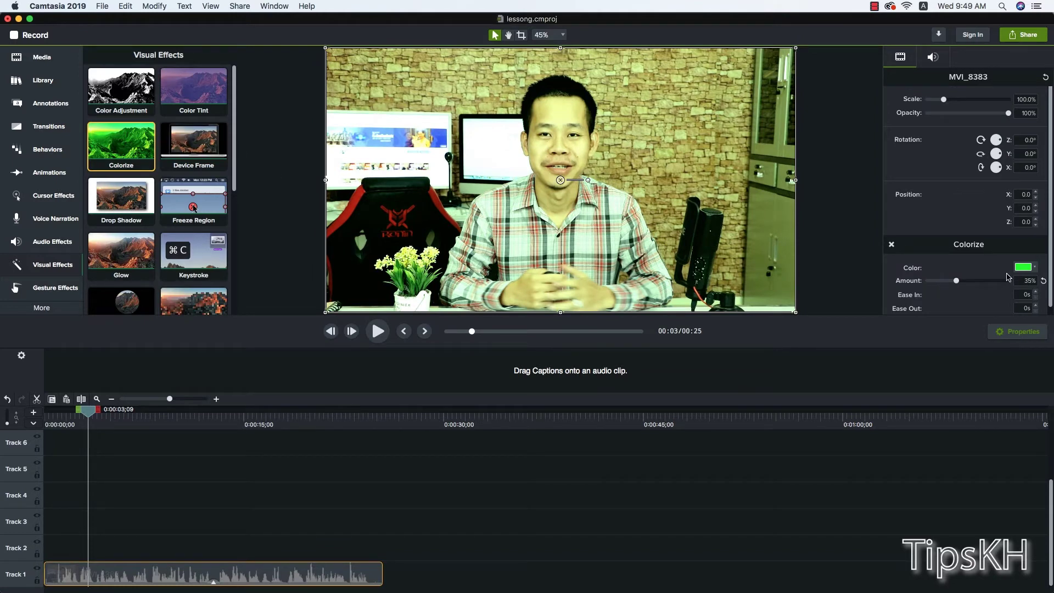
{"action": "left_click", "coordinate": [1023, 267]}
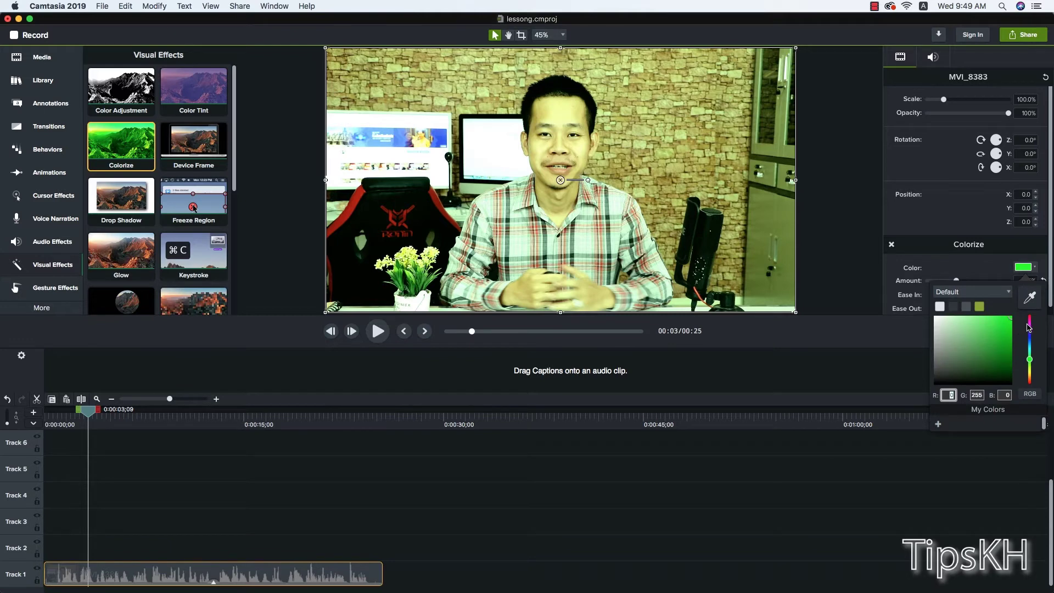
{"action": "left_click_drag", "start_coordinate": [1028, 326], "coordinate": [1029, 341]}
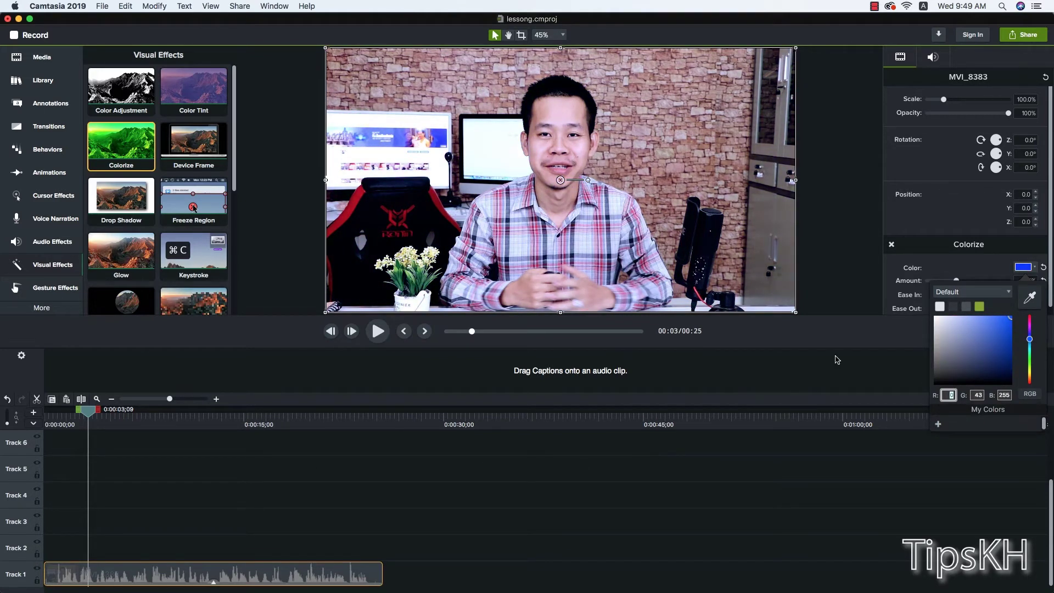
{"action": "left_click", "coordinate": [895, 338]}
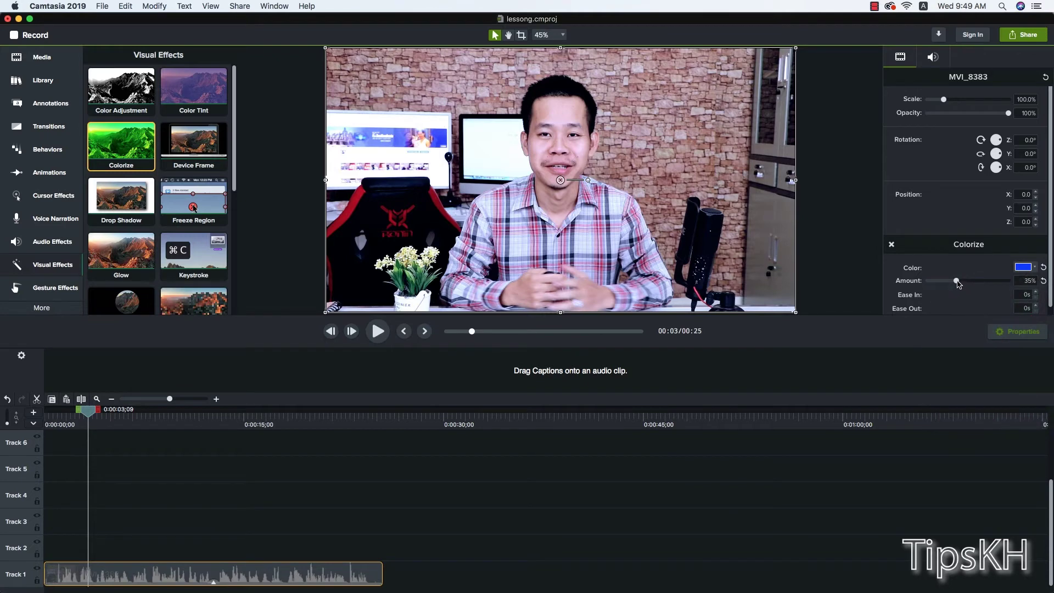
{"action": "left_click_drag", "start_coordinate": [956, 280], "coordinate": [960, 280]}
{"action": "left_click", "coordinate": [1023, 267]}
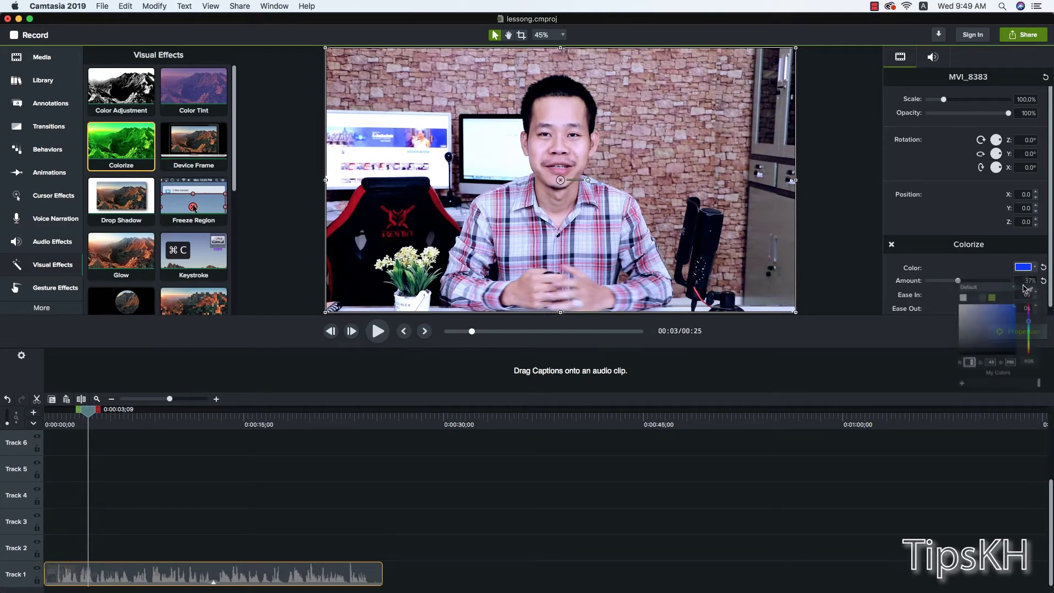
{"action": "left_click_drag", "start_coordinate": [1029, 339], "coordinate": [1029, 378]}
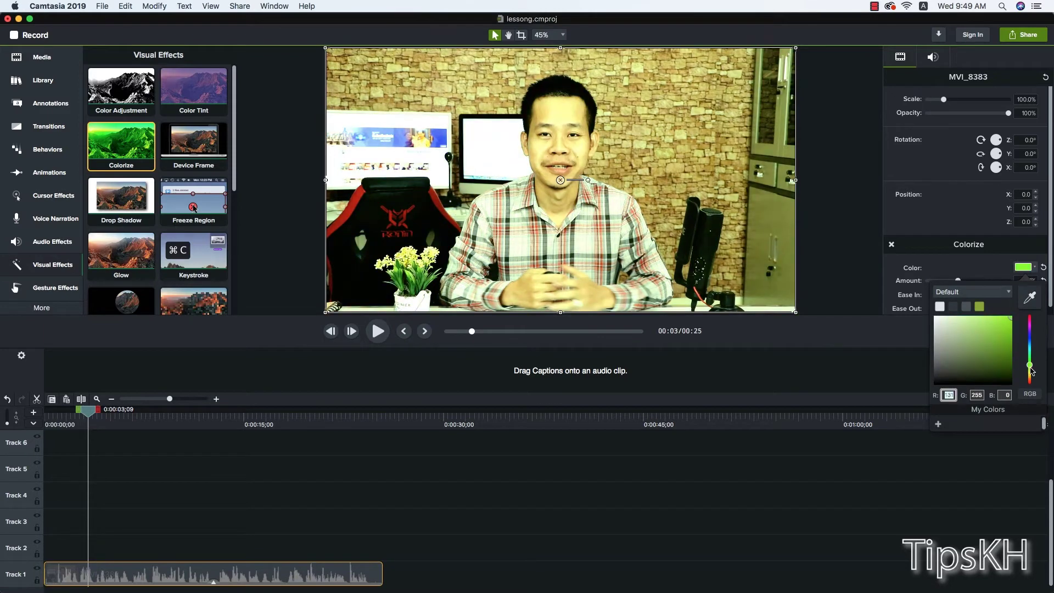
{"action": "left_click_drag", "start_coordinate": [966, 364], "coordinate": [950, 369]}
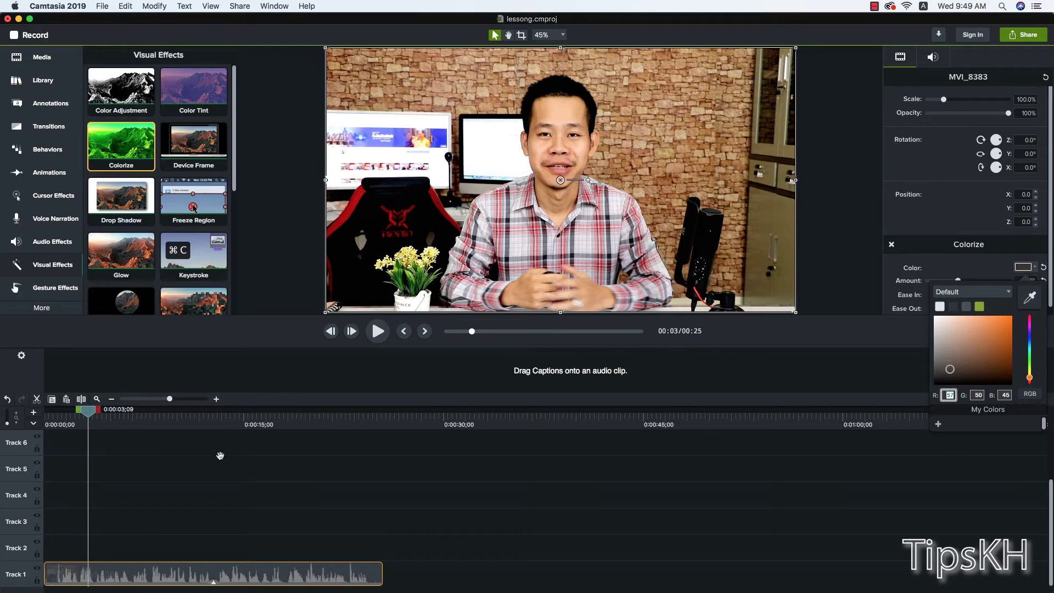
{"action": "left_click", "coordinate": [214, 541]}
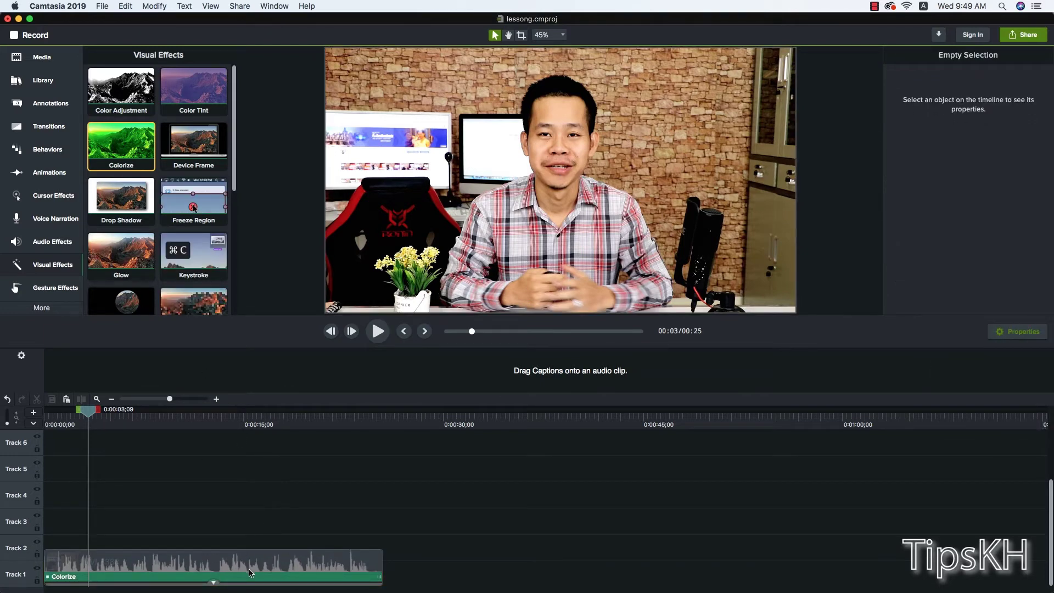
{"action": "left_click_drag", "start_coordinate": [121, 87], "coordinate": [173, 541]}
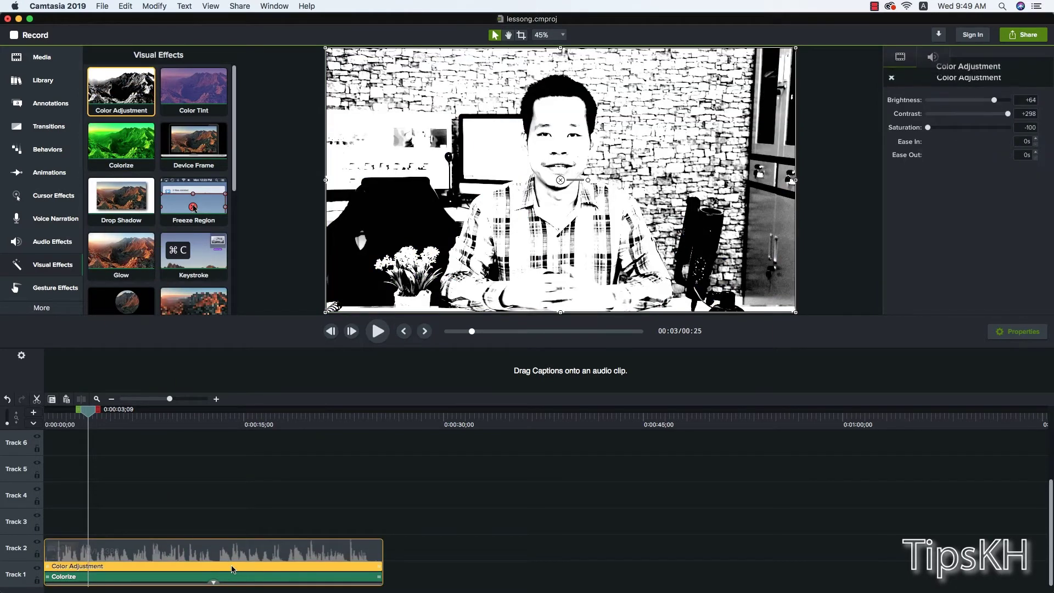
{"action": "left_click", "coordinate": [227, 576]}
{"action": "left_click", "coordinate": [229, 566]}
{"action": "key", "text": "Delete"}
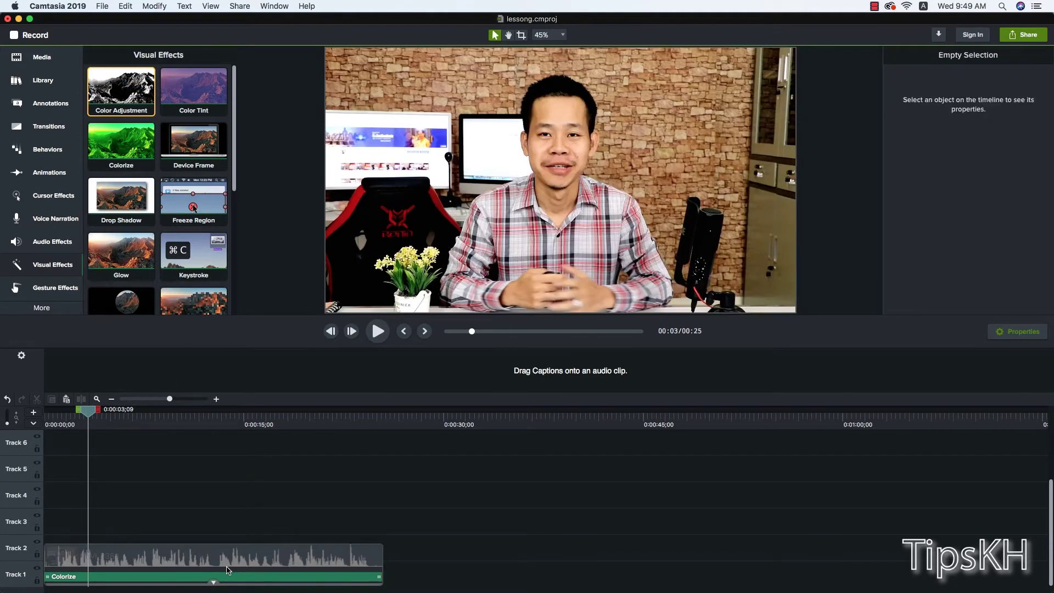
{"action": "left_click", "coordinate": [238, 578]}
{"action": "key", "text": "Delete"}
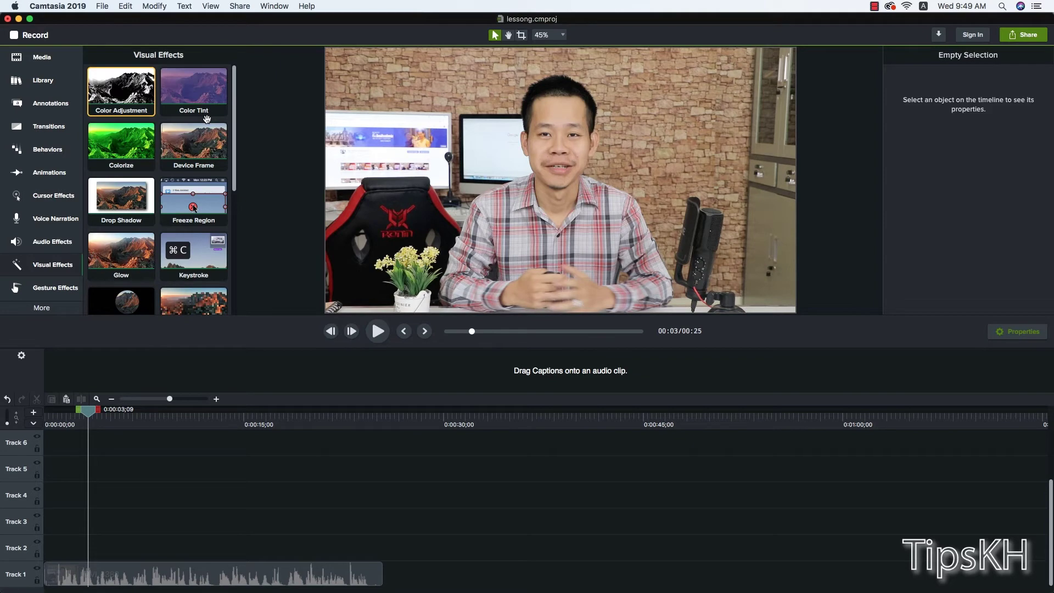
Step: Apply the Device Frame effect to the Track 1 clip and preview it
{"action": "left_click_drag", "start_coordinate": [193, 143], "coordinate": [213, 581]}
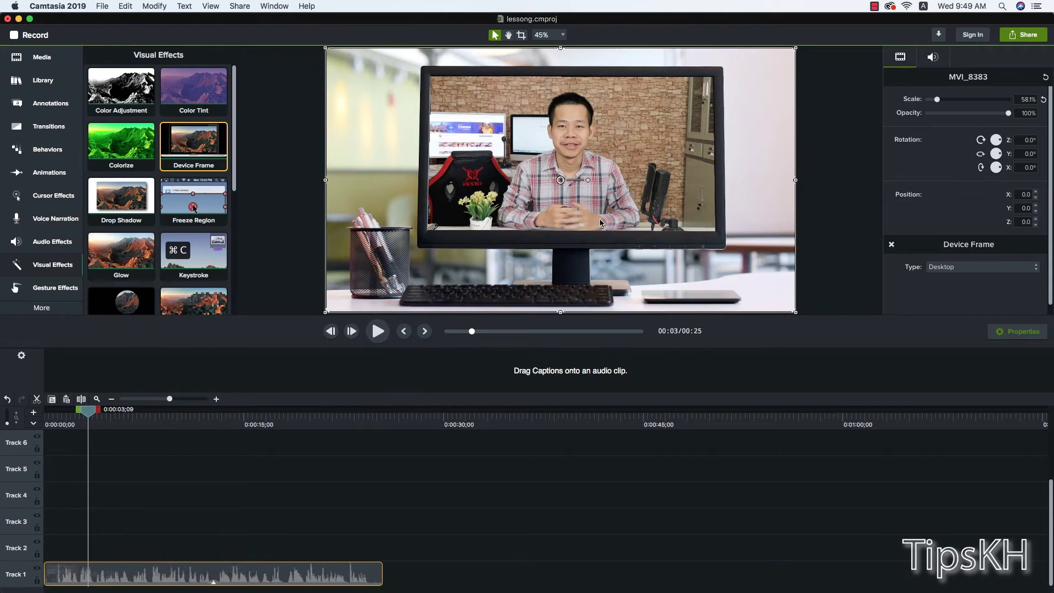
{"action": "key", "text": "space"}
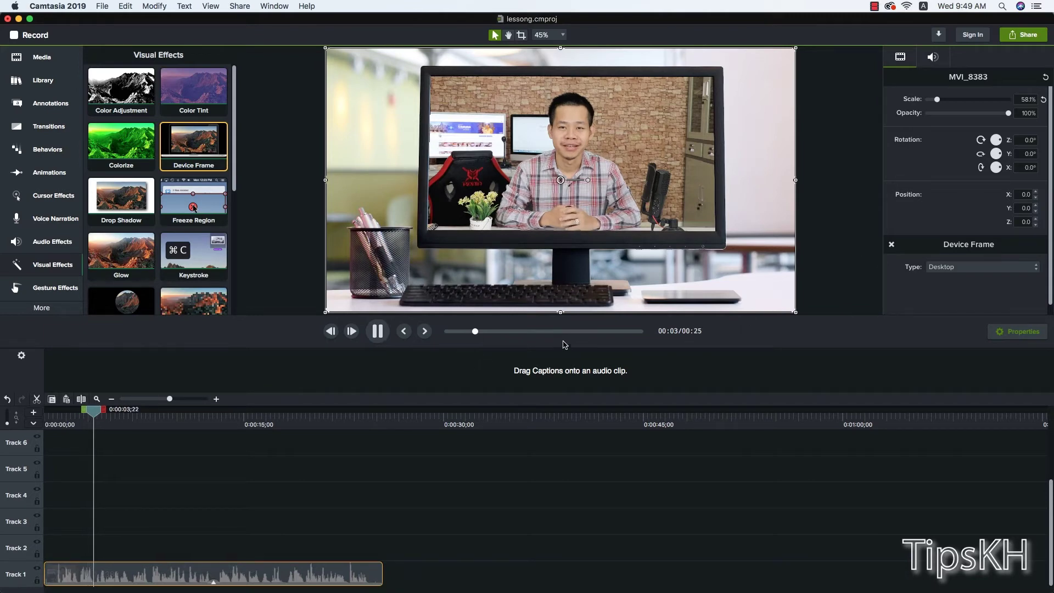
{"action": "key", "text": "space"}
{"action": "key", "text": "space"}
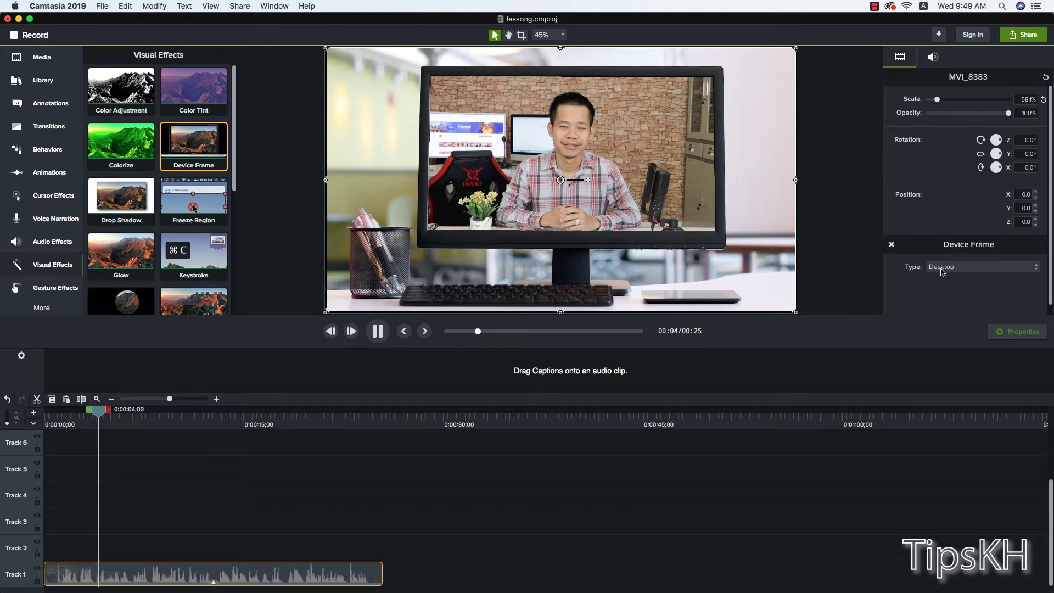
{"action": "key", "text": "space"}
Step: Set the Device Frame type to Google Pixel
{"action": "left_click", "coordinate": [951, 269]}
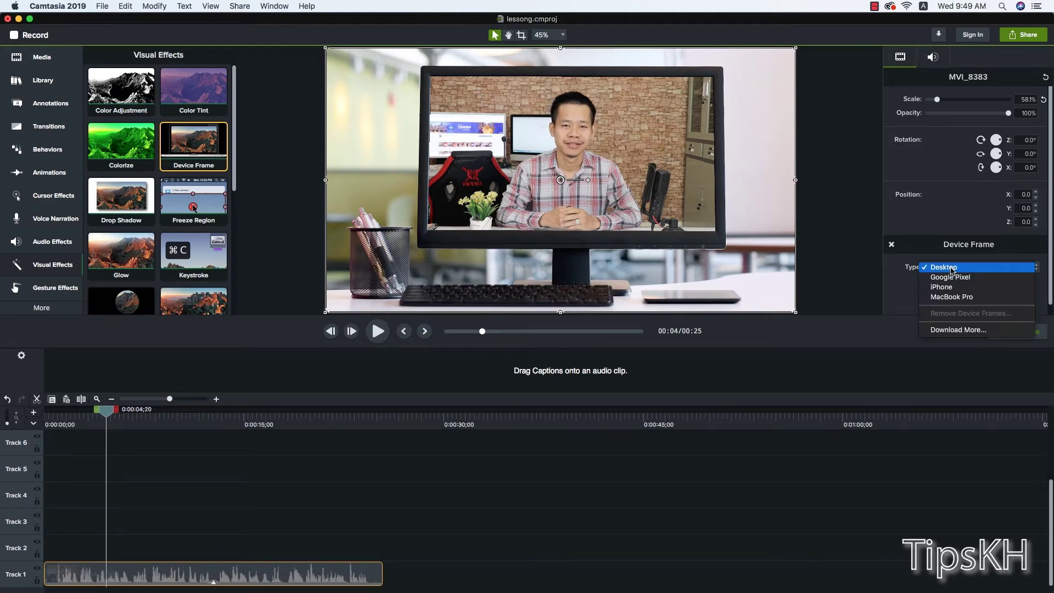
{"action": "left_click", "coordinate": [951, 270]}
{"action": "left_click", "coordinate": [1017, 332]}
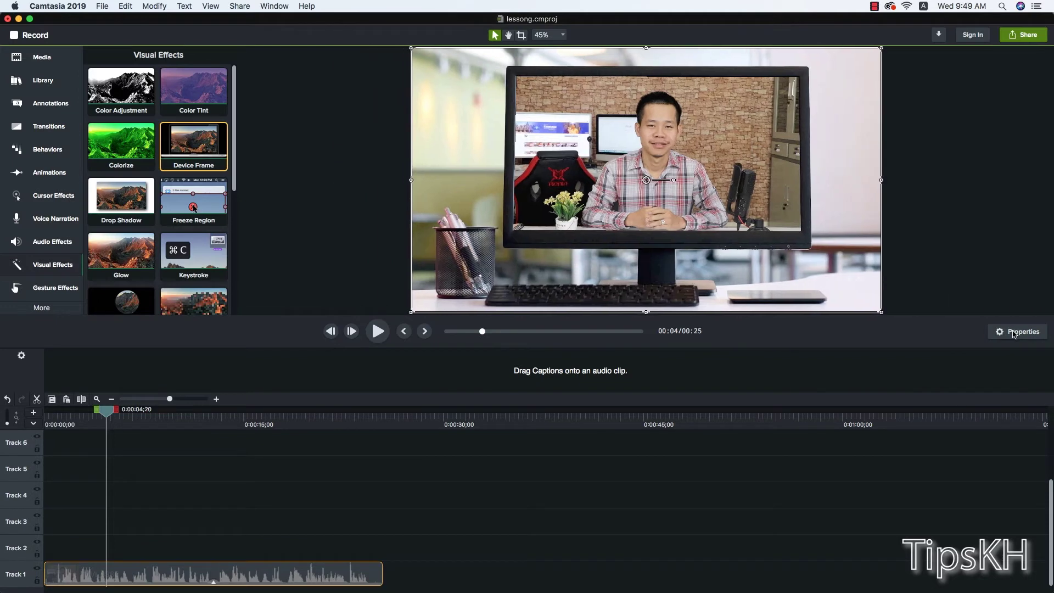
{"action": "left_click", "coordinate": [1004, 333]}
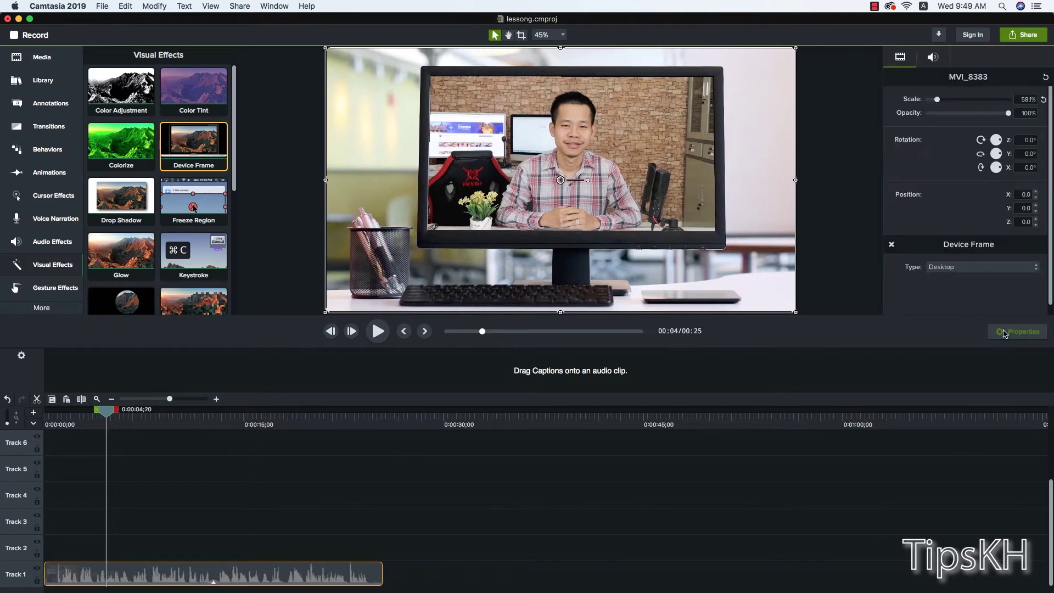
{"action": "left_click", "coordinate": [960, 270]}
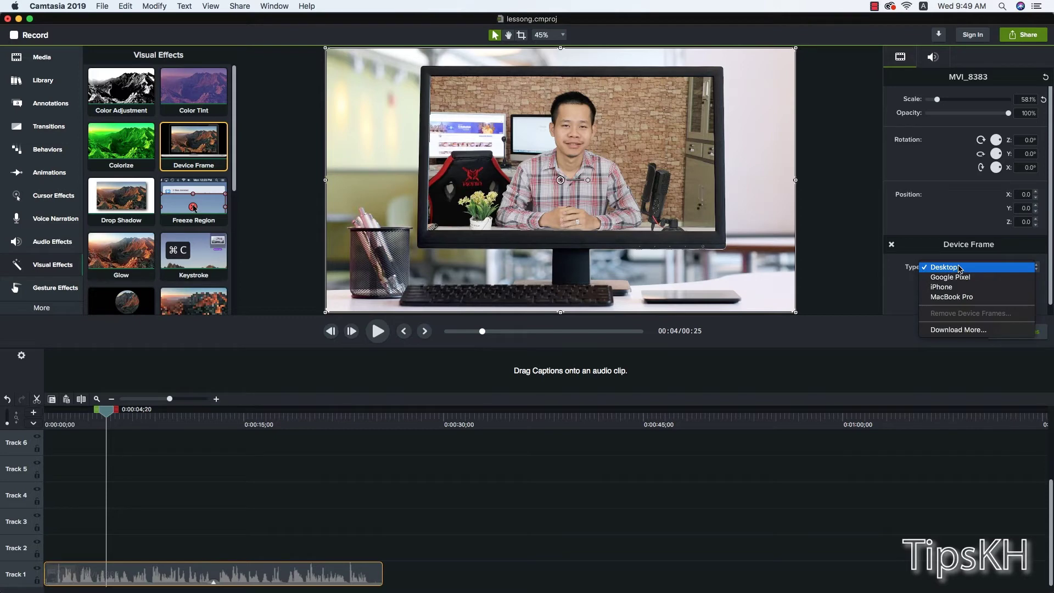
{"action": "left_click", "coordinate": [960, 277]}
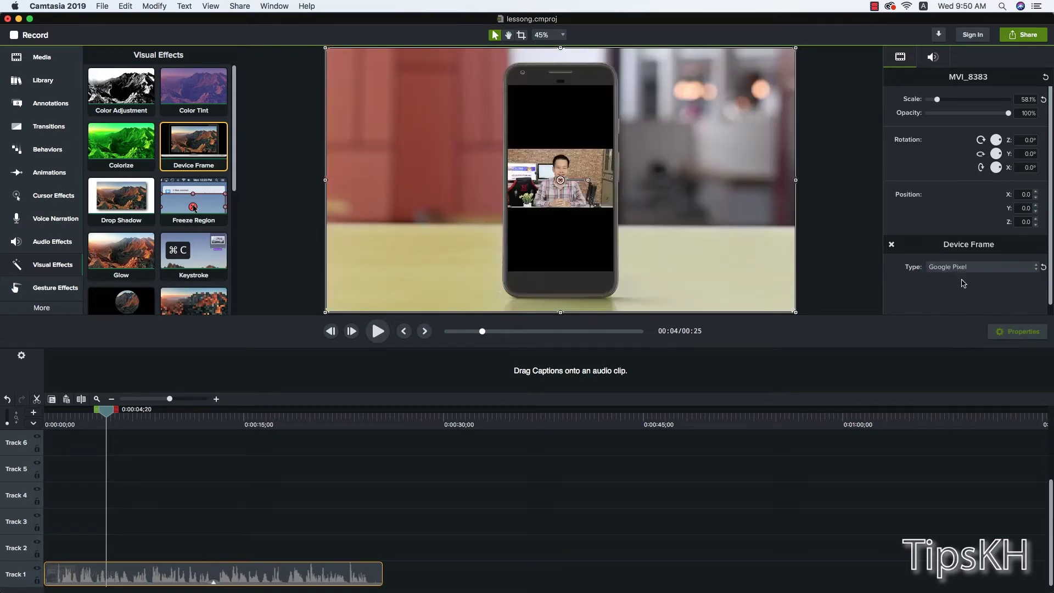
Step: Try iPhone and MacBook Pro frames, undoing a scale increase to 80.3%
{"action": "left_click", "coordinate": [958, 268]}
{"action": "left_click", "coordinate": [961, 277]}
{"action": "left_click", "coordinate": [962, 269]}
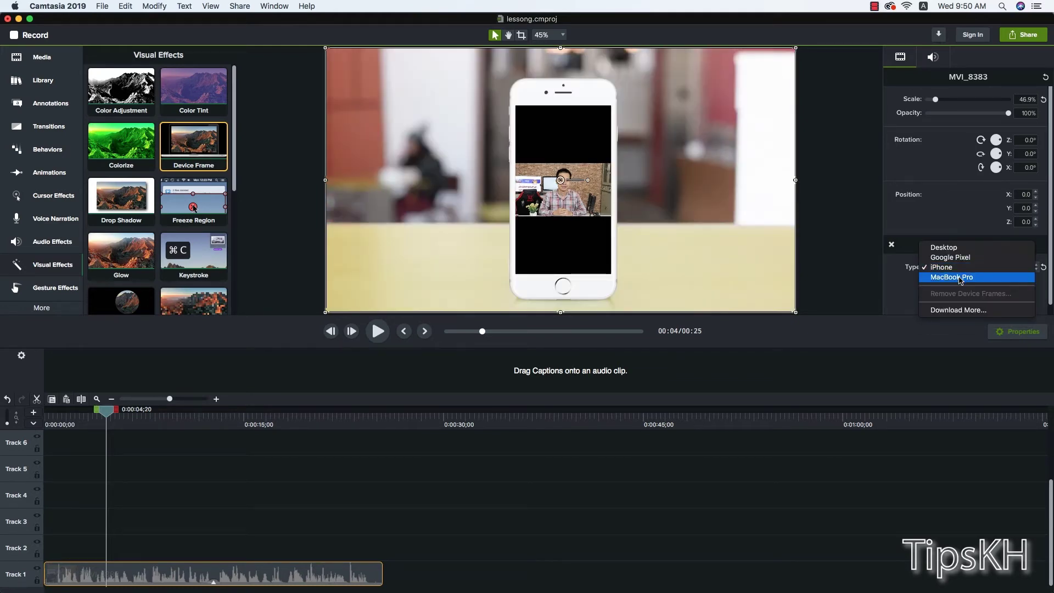
{"action": "left_click", "coordinate": [960, 278]}
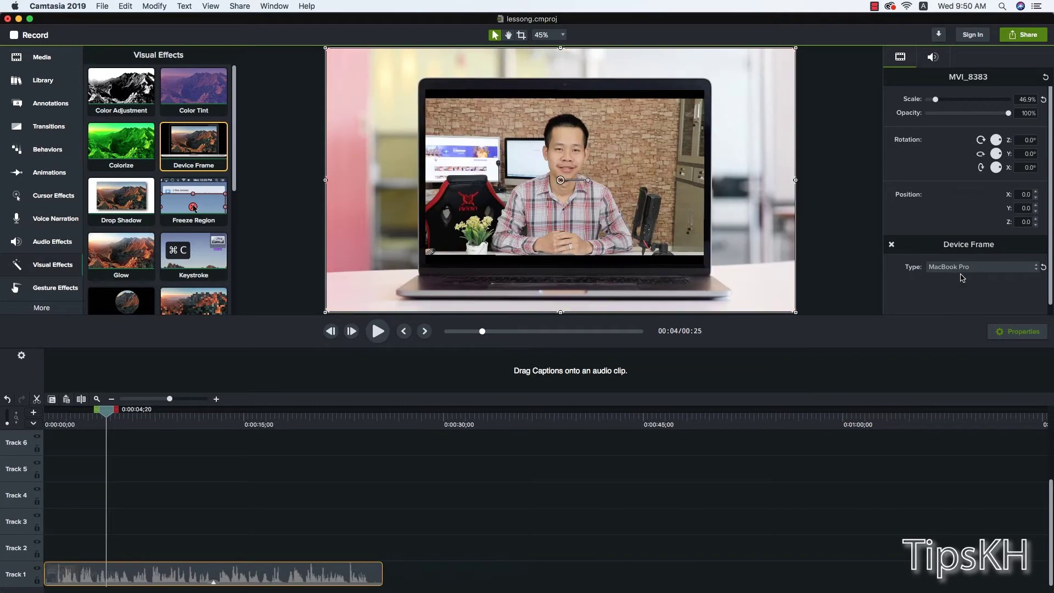
{"action": "left_click", "coordinate": [961, 268]}
{"action": "left_click", "coordinate": [960, 259]}
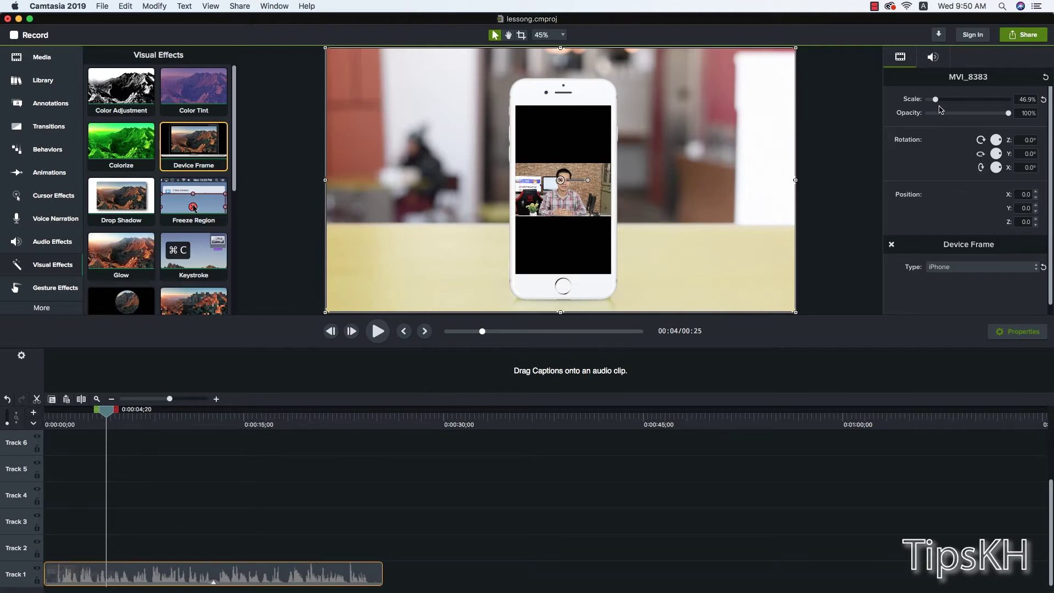
{"action": "left_click_drag", "start_coordinate": [935, 100], "coordinate": [941, 101]}
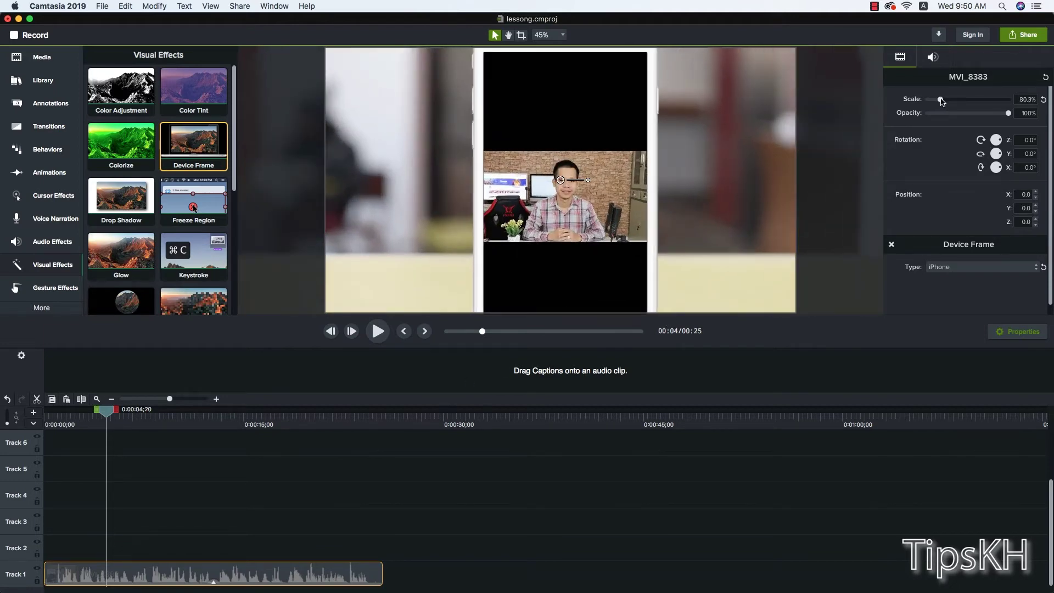
{"action": "key", "text": "super+z"}
Step: Cycle through the other frame types and settle on the Desktop monitor frame
{"action": "left_click", "coordinate": [961, 268]}
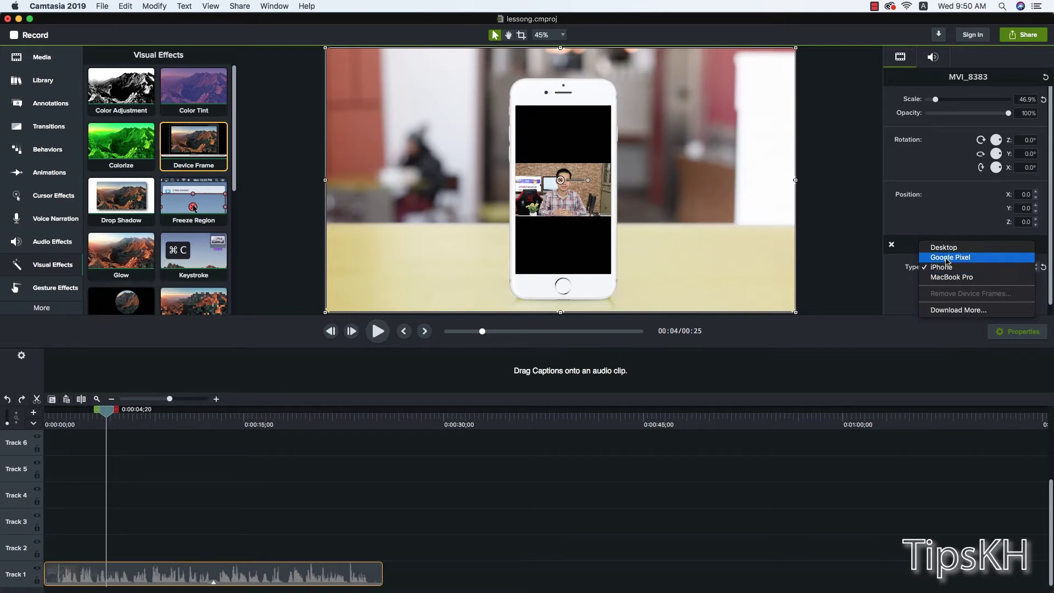
{"action": "left_click", "coordinate": [947, 258]}
{"action": "left_click", "coordinate": [958, 268]}
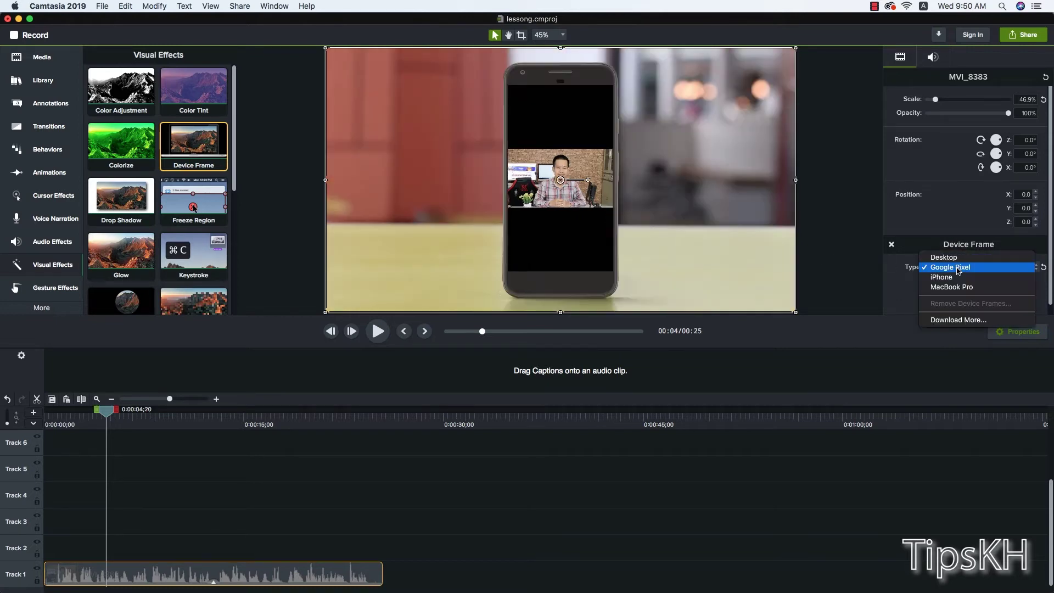
{"action": "left_click", "coordinate": [958, 277]}
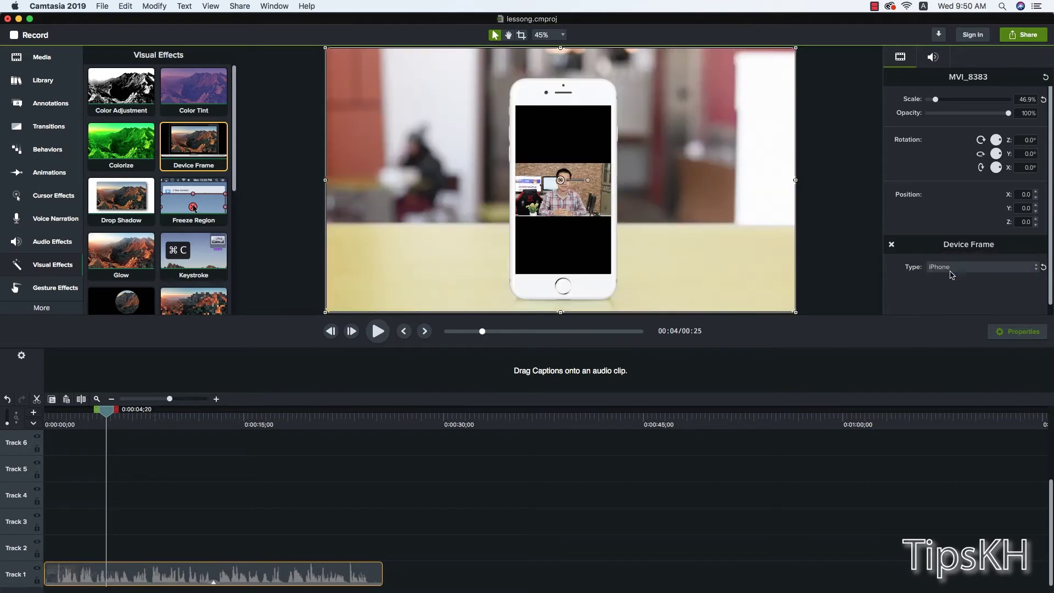
{"action": "left_click", "coordinate": [951, 275]}
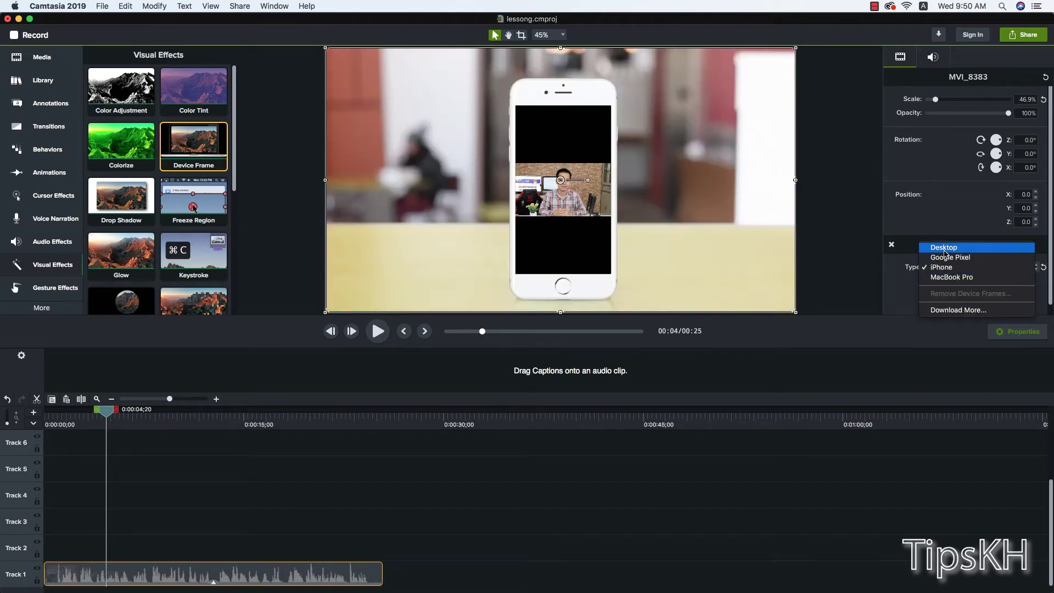
{"action": "left_click", "coordinate": [945, 248]}
{"action": "left_click", "coordinate": [956, 269]}
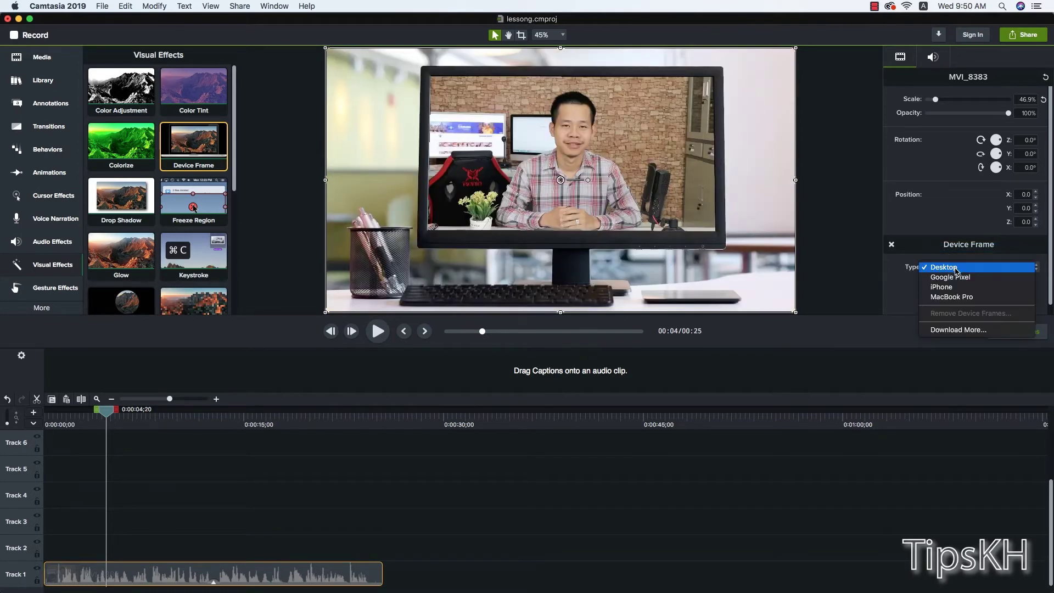
{"action": "left_click", "coordinate": [971, 300]}
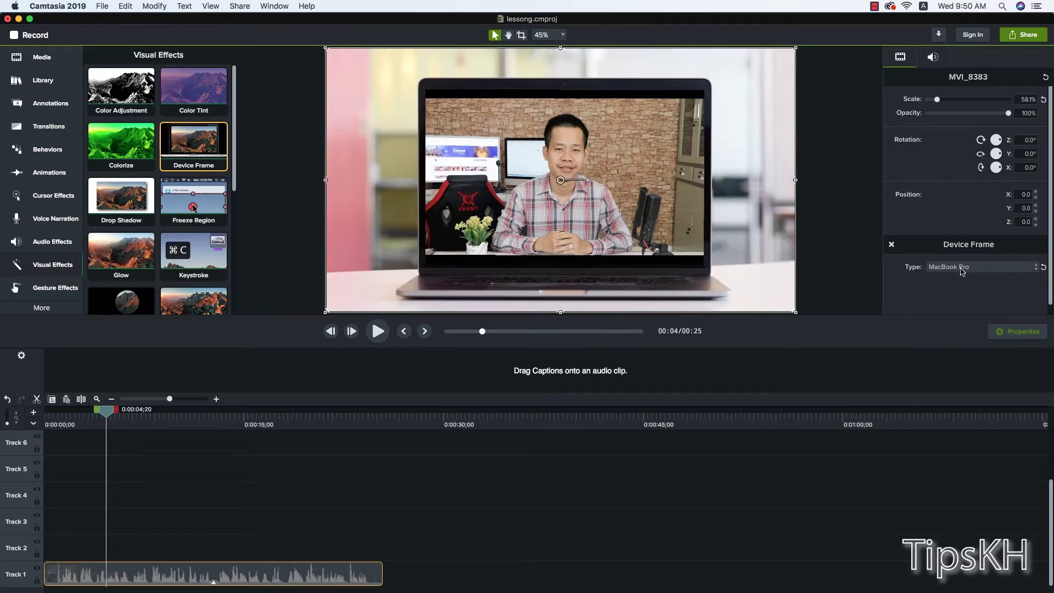
{"action": "left_click", "coordinate": [961, 271]}
Step: Delete the Device Frame effect from the clip
{"action": "left_click", "coordinate": [1025, 235]}
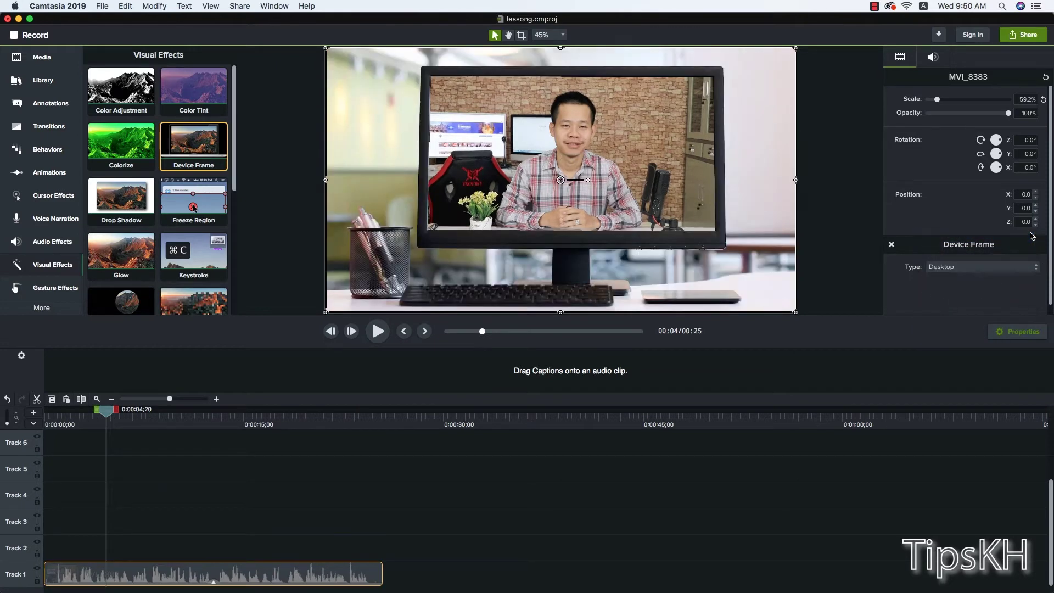
{"action": "left_click_drag", "start_coordinate": [236, 165], "coordinate": [235, 193]}
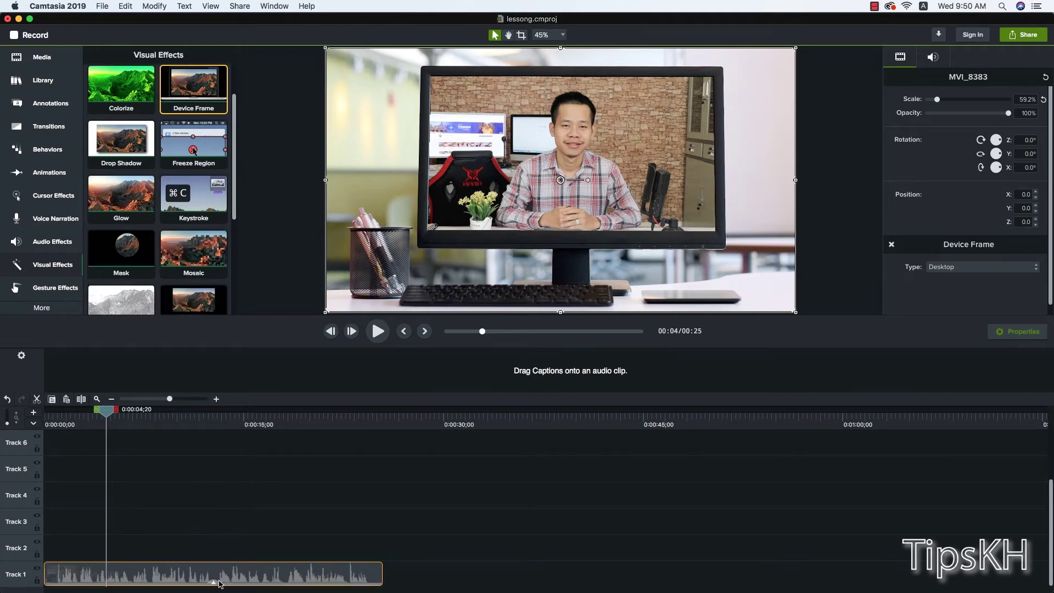
{"action": "left_click", "coordinate": [251, 580]}
{"action": "key", "text": "Delete"}
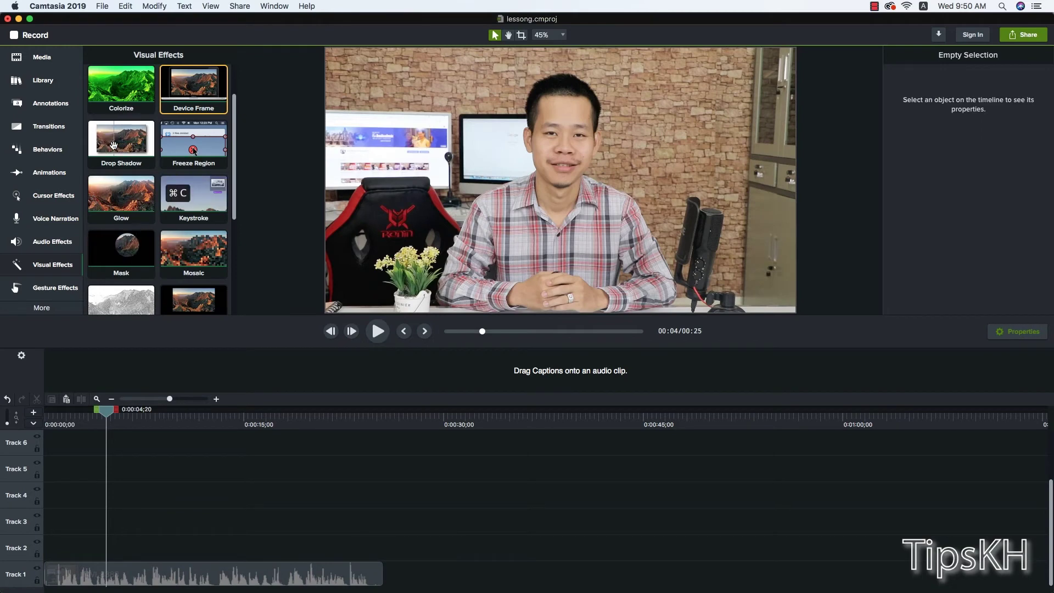
Step: Scale the video to 72.5% and move it toward the top-left, discarding a trial drop shadow
{"action": "left_click_drag", "start_coordinate": [120, 140], "coordinate": [447, 159]}
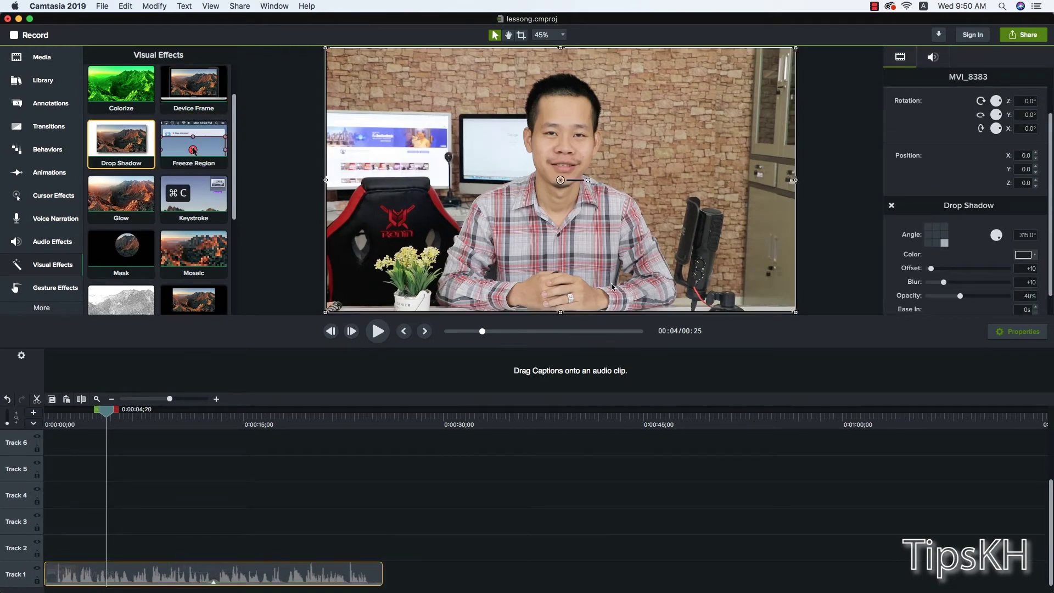
{"action": "key", "text": "super+z"}
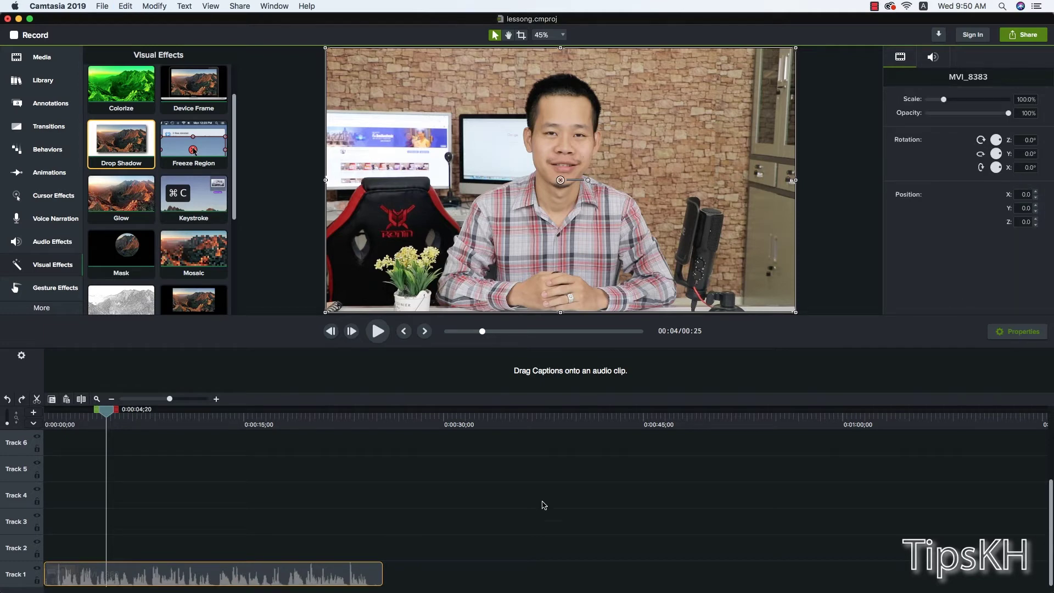
{"action": "left_click_drag", "start_coordinate": [795, 314], "coordinate": [666, 239]}
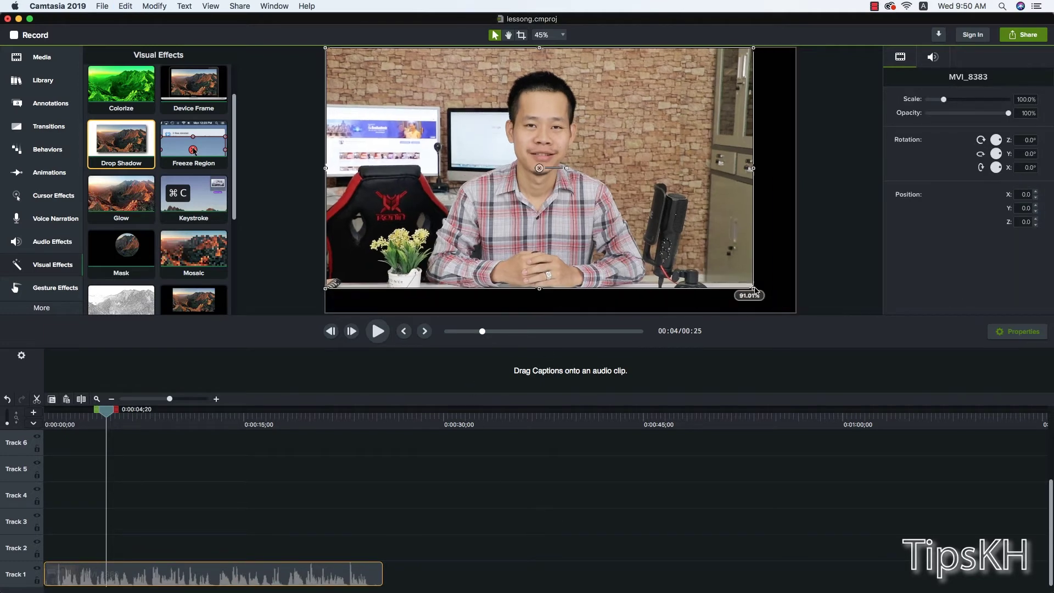
{"action": "left_click_drag", "start_coordinate": [578, 217], "coordinate": [593, 229]}
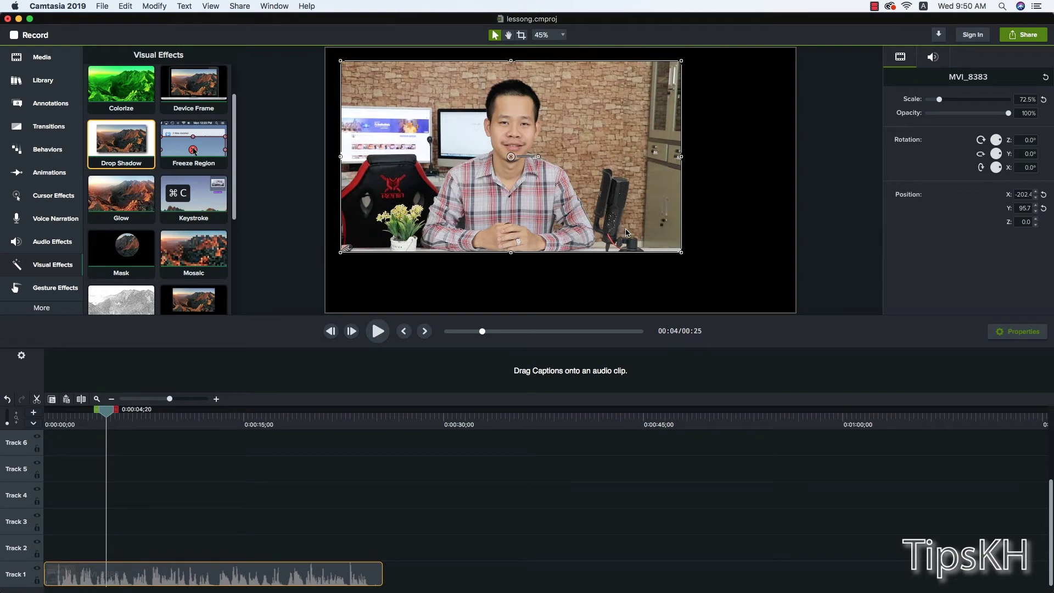
Step: Add a white rectangle shape, extend it to 0:25, and move it to Track 1
{"action": "left_click", "coordinate": [50, 103]}
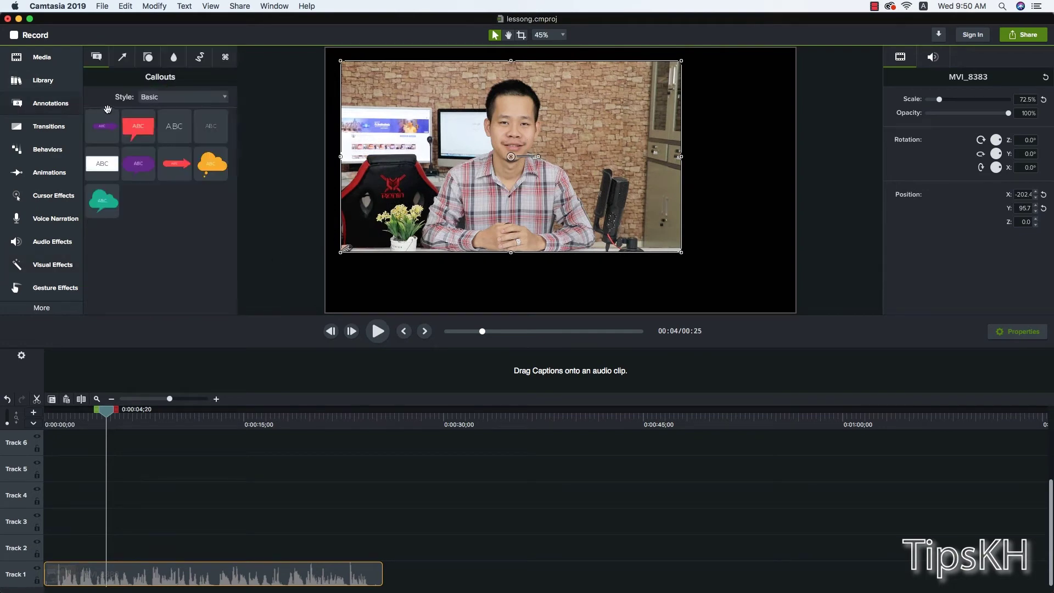
{"action": "left_click", "coordinate": [146, 57]}
{"action": "mouse_move", "coordinate": [103, 126]}
{"action": "left_mouse_down"}
{"action": "mouse_move", "coordinate": [148, 515]}
{"action": "mouse_move", "coordinate": [51, 519]}
{"action": "mouse_move", "coordinate": [382, 521]}
{"action": "left_mouse_up"}
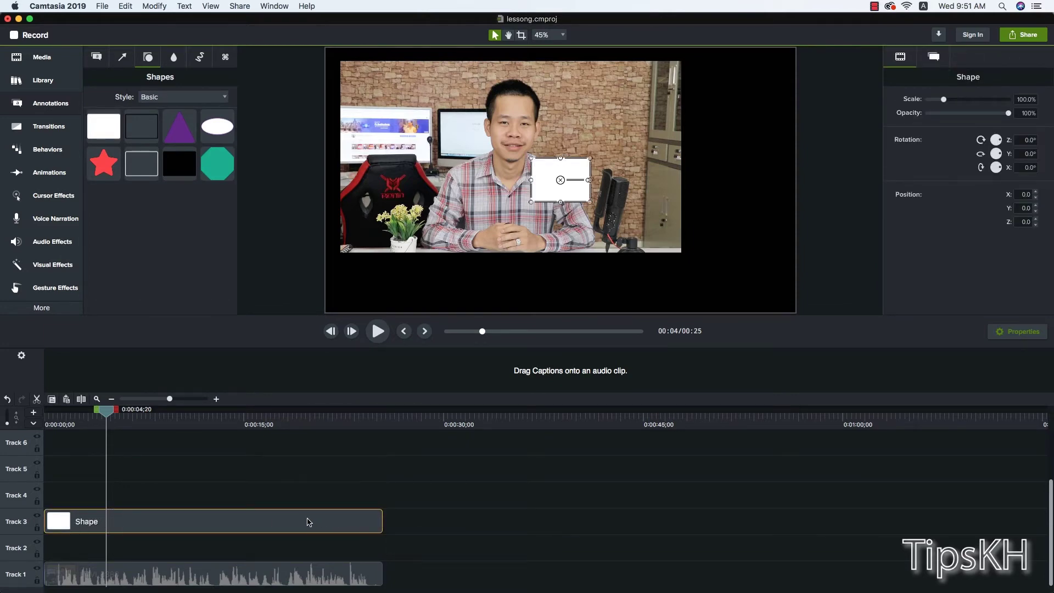
{"action": "left_click_drag", "start_coordinate": [306, 523], "coordinate": [308, 585]}
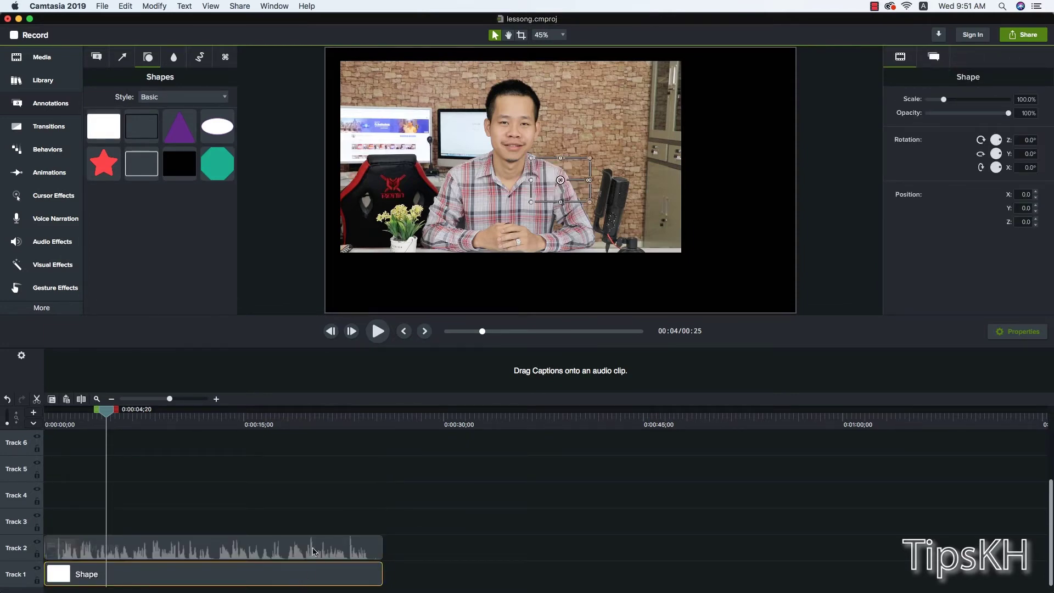
{"action": "left_click", "coordinate": [310, 498]}
{"action": "left_click", "coordinate": [321, 577]}
{"action": "left_click", "coordinate": [258, 528]}
{"action": "left_click", "coordinate": [278, 571]}
Step: Stretch the white rectangle to fill the whole canvas
{"action": "left_click_drag", "start_coordinate": [530, 158], "coordinate": [325, 48]}
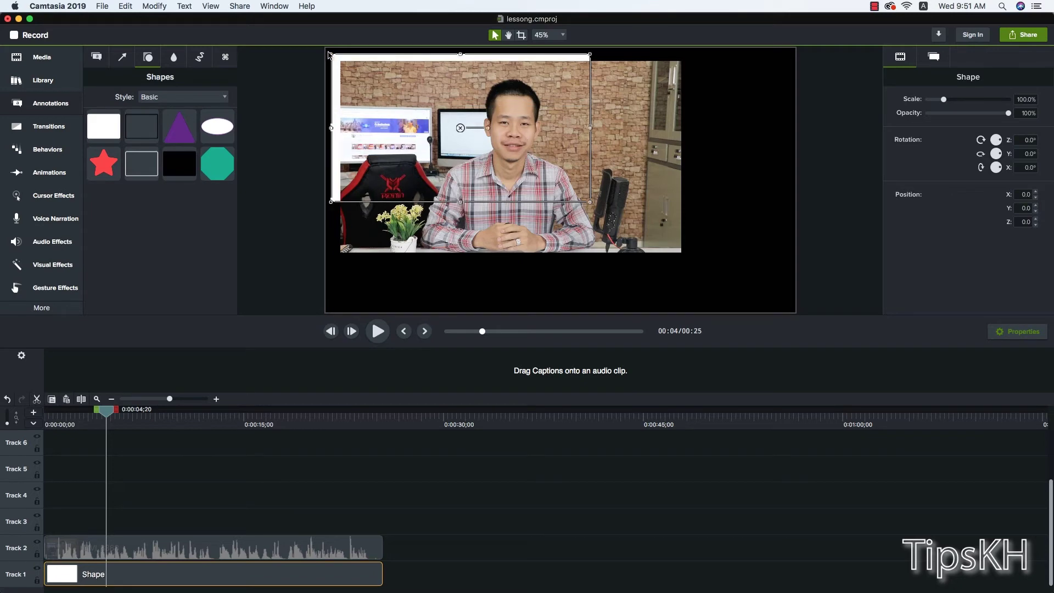
{"action": "left_click_drag", "start_coordinate": [590, 203], "coordinate": [796, 311]}
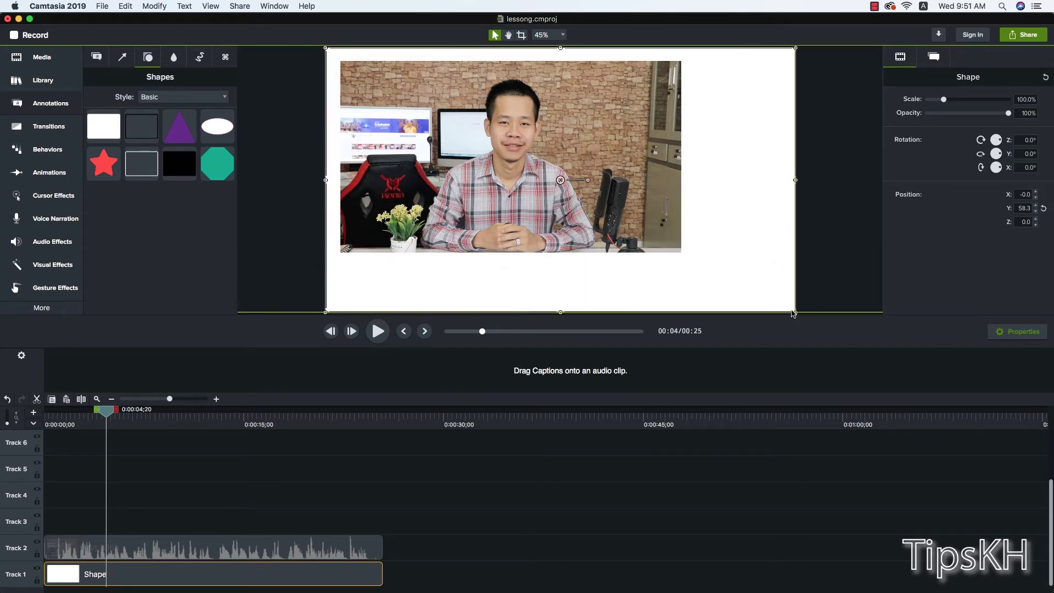
{"action": "left_click", "coordinate": [871, 296]}
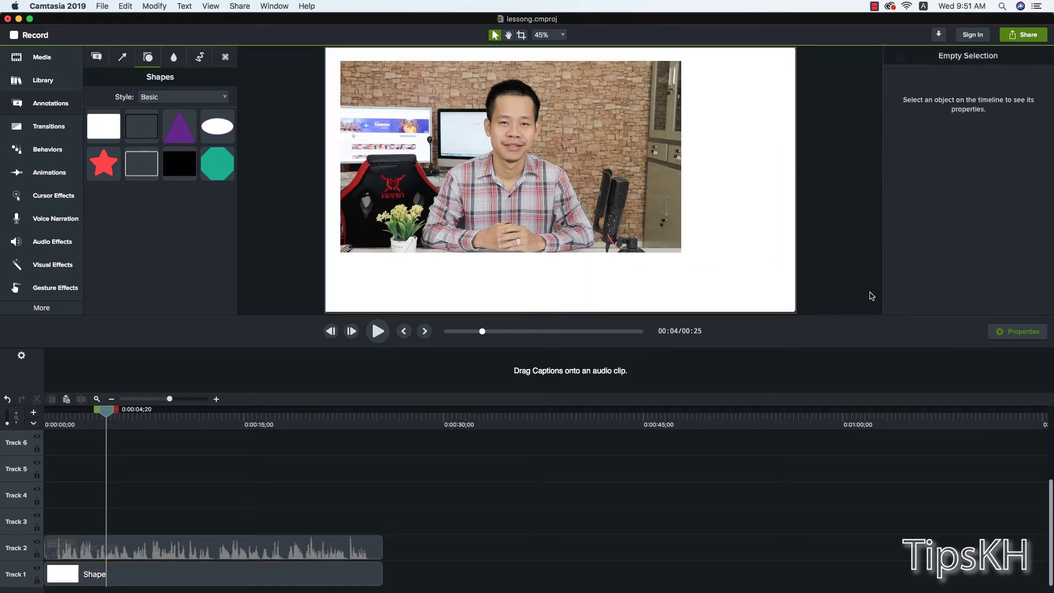
{"action": "left_click", "coordinate": [52, 264]}
Step: Apply Drop Shadow to the talking-head video and select it to view the settings
{"action": "left_click_drag", "start_coordinate": [121, 140], "coordinate": [183, 551]}
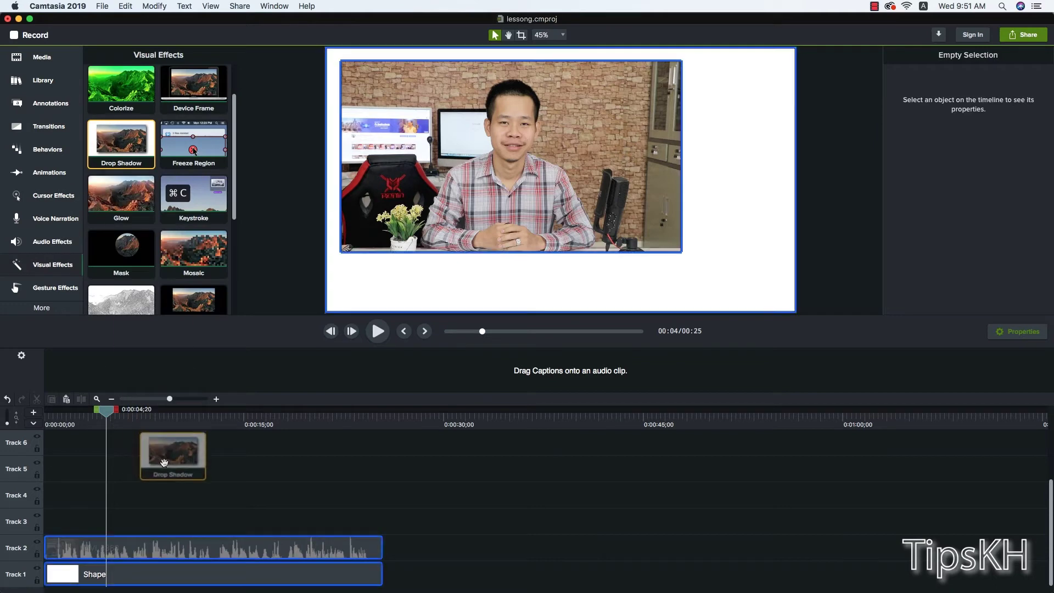
{"action": "left_click", "coordinate": [483, 487]}
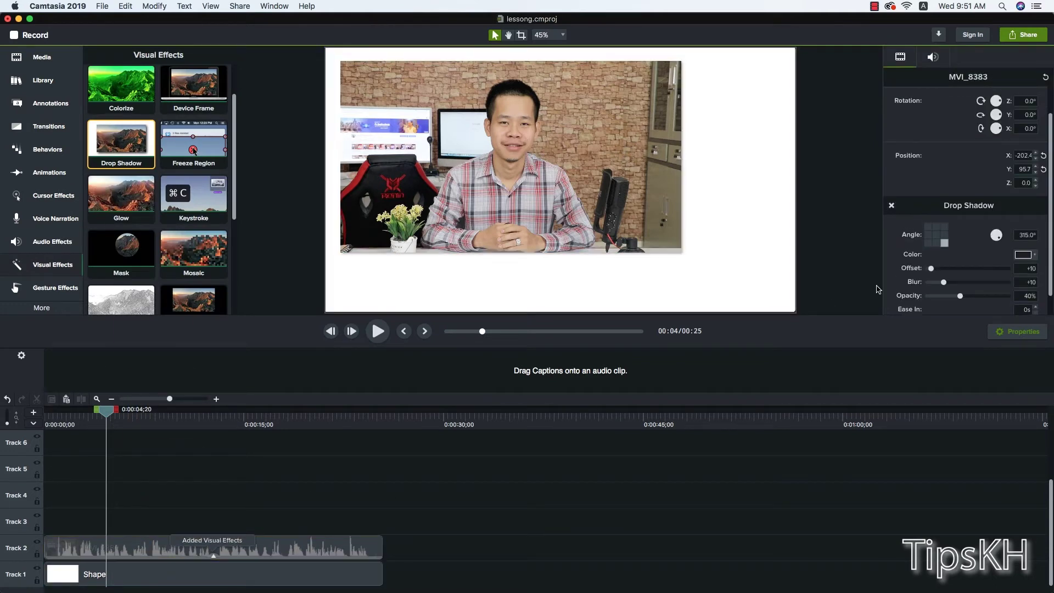
{"action": "left_click_drag", "start_coordinate": [667, 223], "coordinate": [671, 235]}
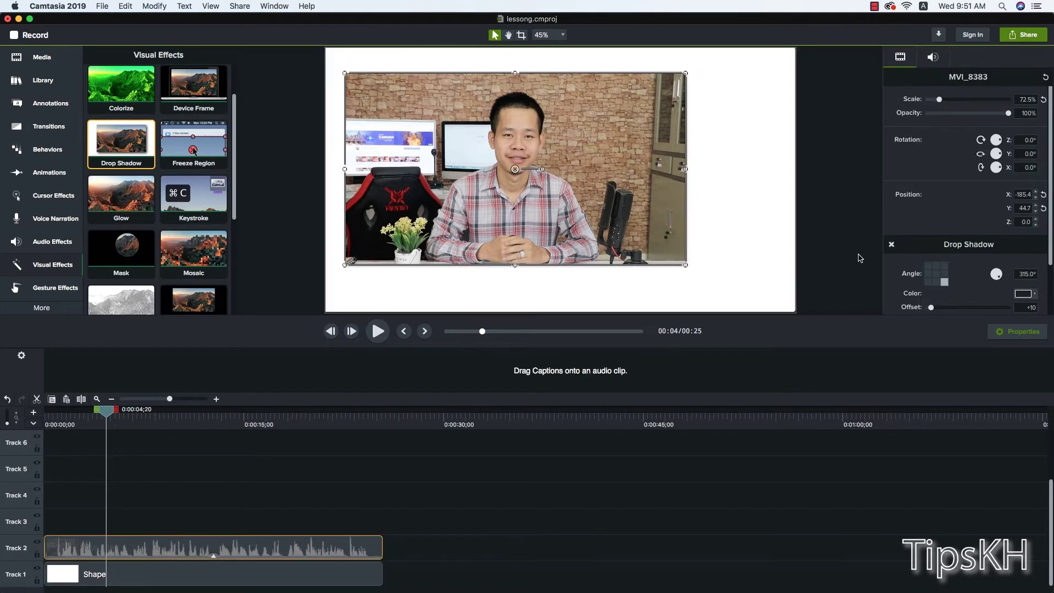
{"action": "scroll", "coordinate": [1026, 220], "scroll_direction": "down", "scroll_amount": 3}
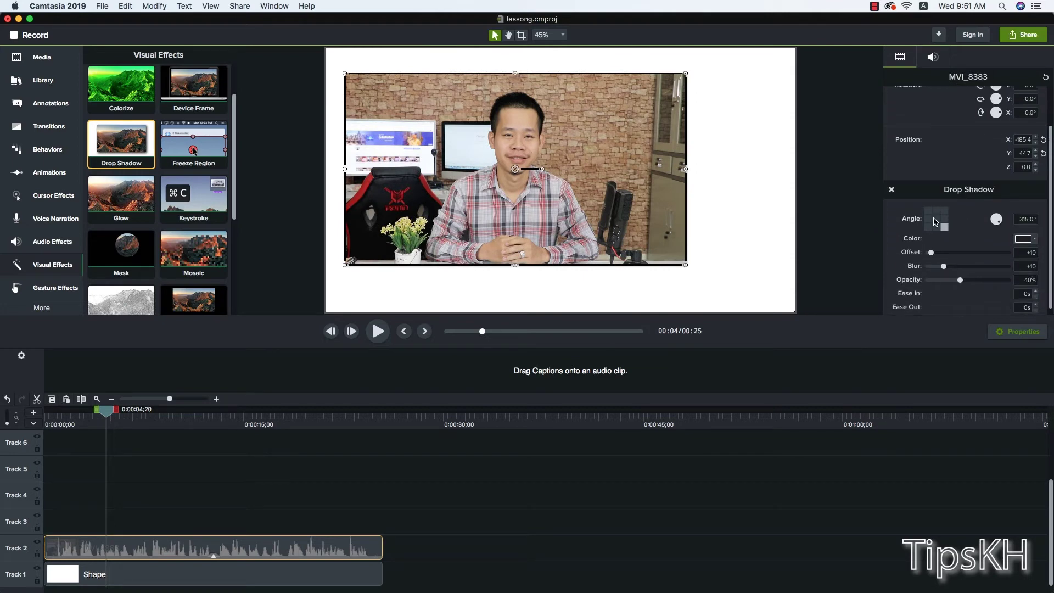
Step: Set the shadow to 315° angle, offset about +89, blur +50, opacity 14%
{"action": "left_click", "coordinate": [930, 214]}
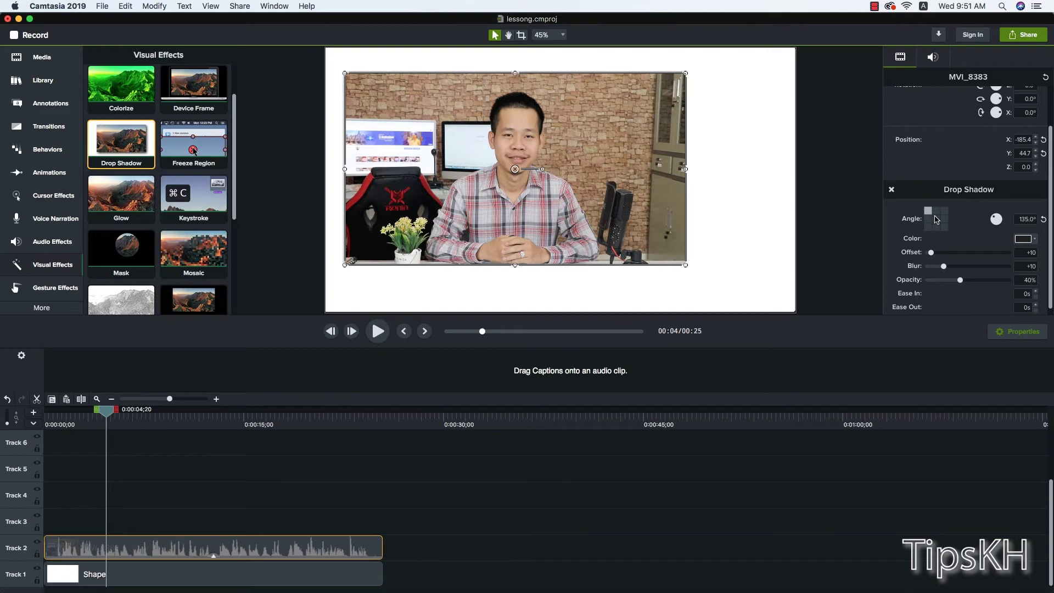
{"action": "left_click", "coordinate": [944, 213]}
{"action": "left_click", "coordinate": [937, 220]}
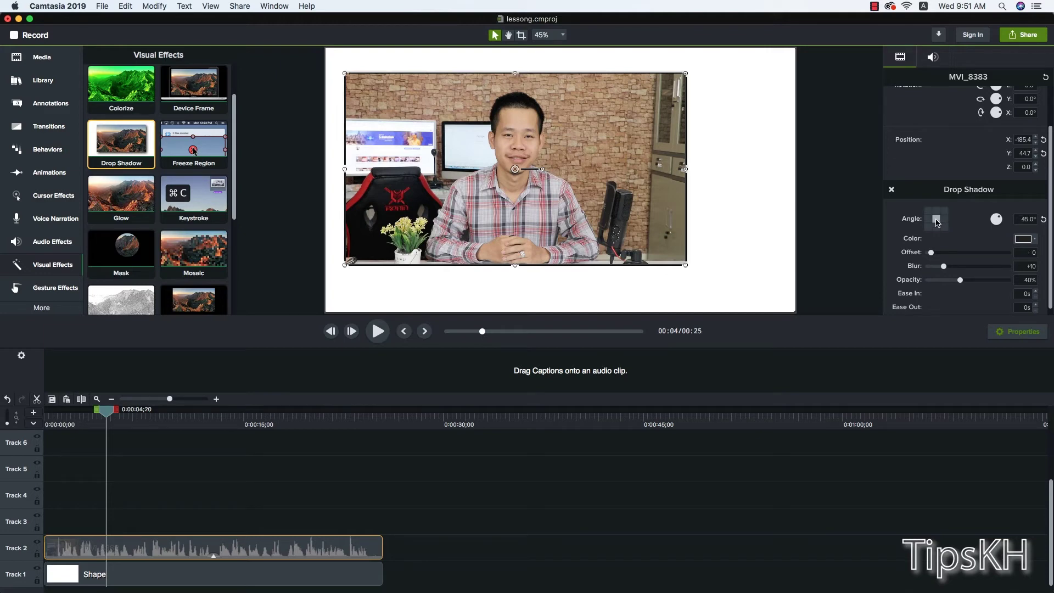
{"action": "left_click", "coordinate": [944, 227]}
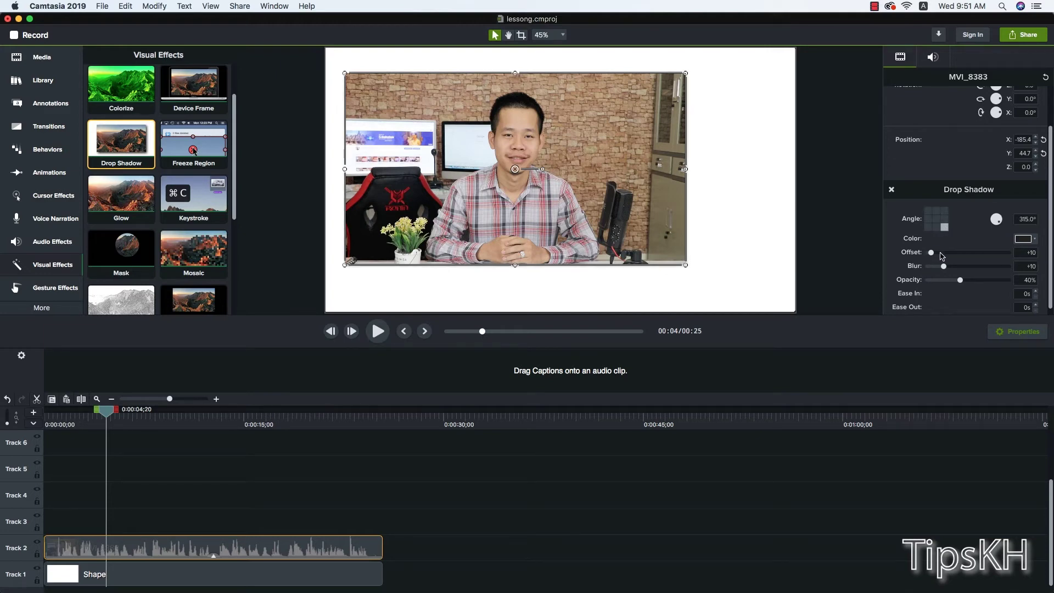
{"action": "mouse_move", "coordinate": [942, 256]}
{"action": "left_mouse_down"}
{"action": "mouse_move", "coordinate": [1012, 269]}
{"action": "mouse_move", "coordinate": [940, 280]}
{"action": "left_mouse_up"}
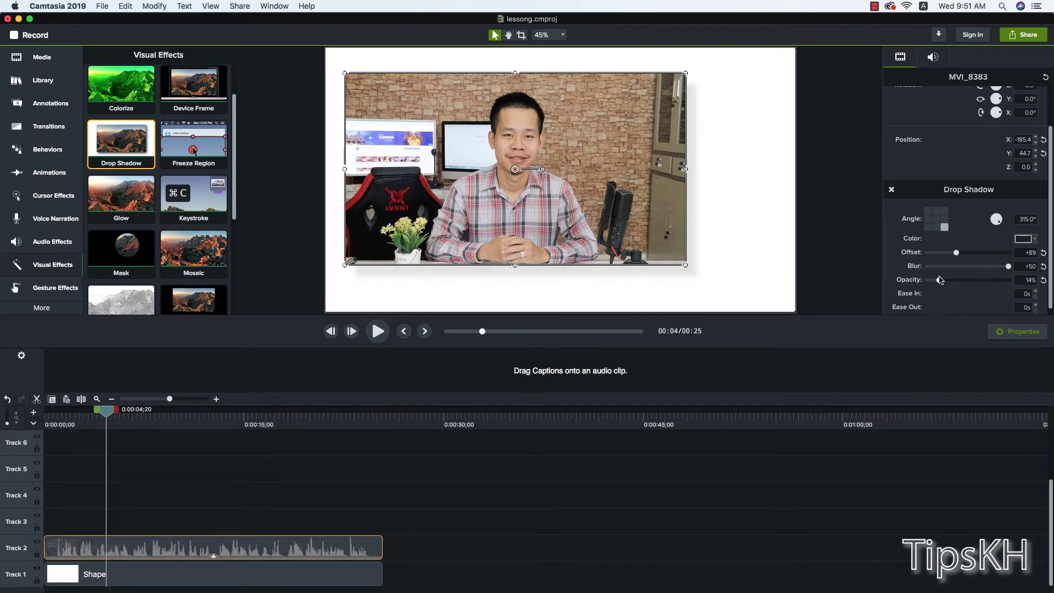
{"action": "left_click", "coordinate": [835, 258]}
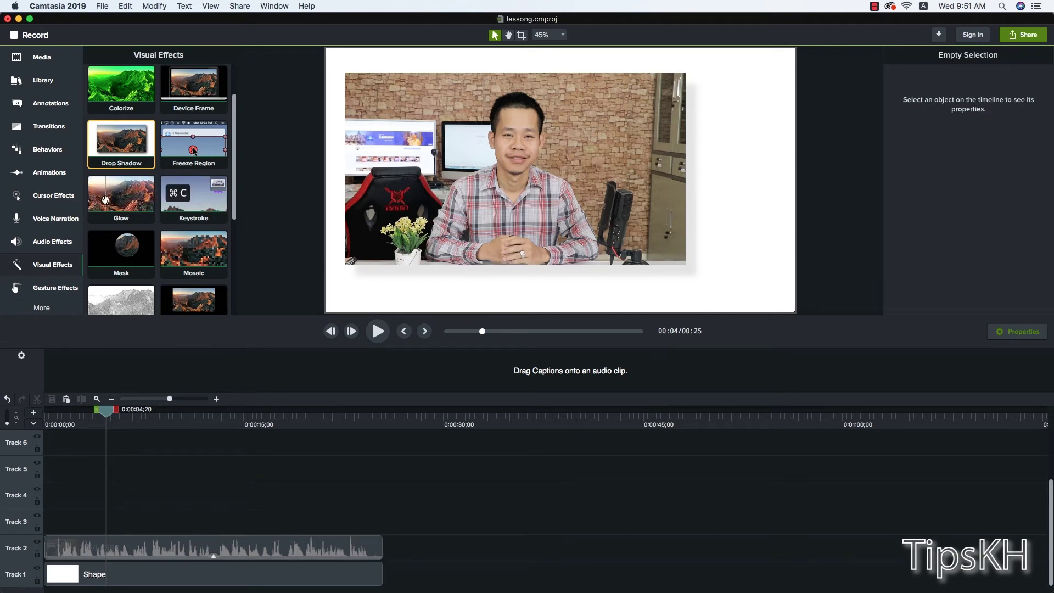
Step: Add a Glow effect to the video and adjust its radius and intensity
{"action": "left_click_drag", "start_coordinate": [103, 198], "coordinate": [494, 175]}
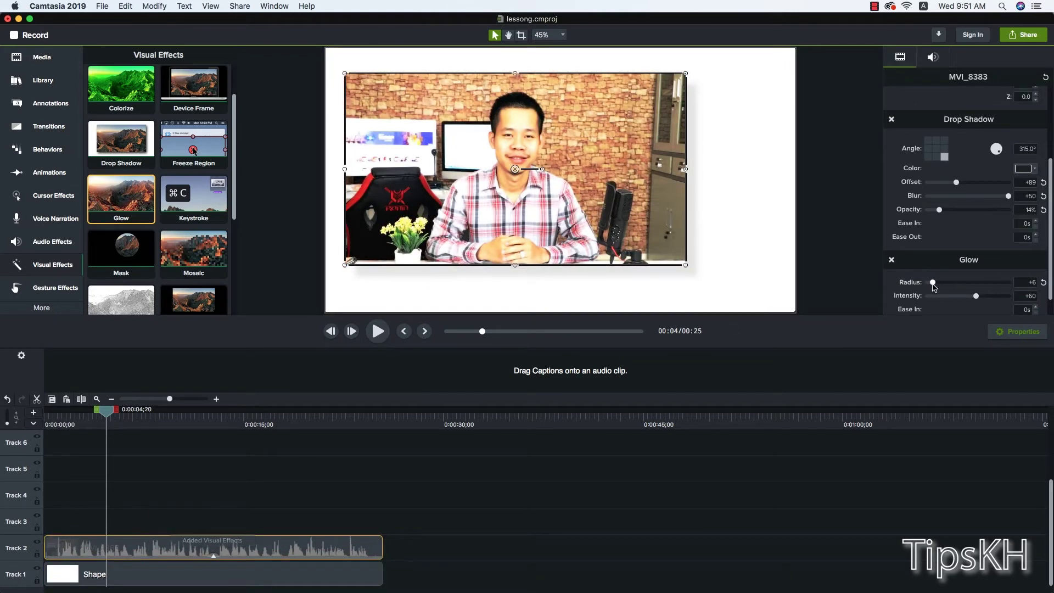
{"action": "mouse_move", "coordinate": [955, 282]}
{"action": "left_mouse_down"}
{"action": "mouse_move", "coordinate": [945, 282]}
{"action": "mouse_move", "coordinate": [964, 296]}
{"action": "mouse_move", "coordinate": [952, 296]}
{"action": "left_mouse_up"}
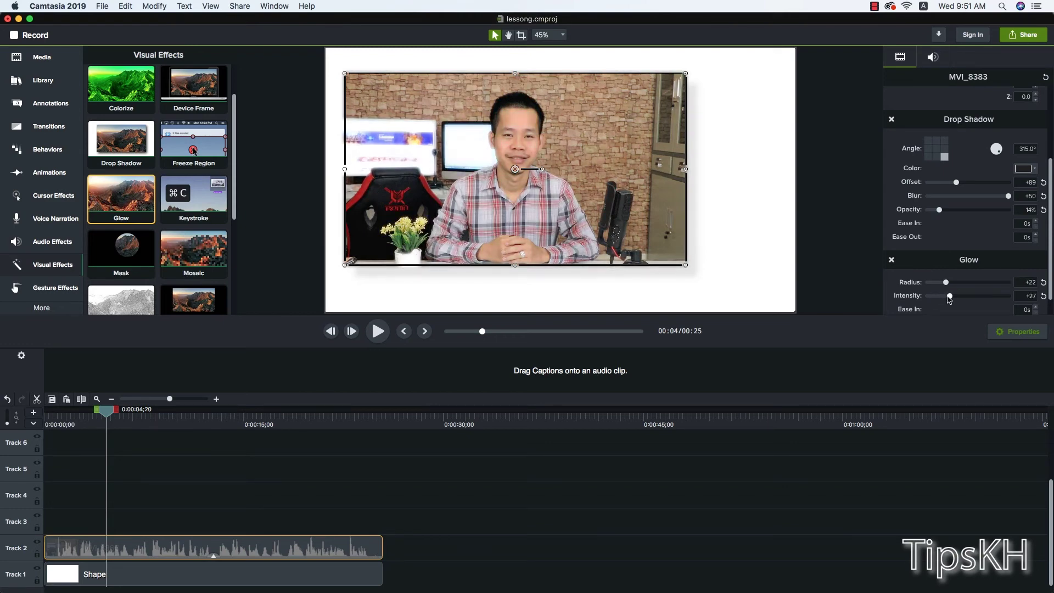
{"action": "left_click", "coordinate": [219, 557]}
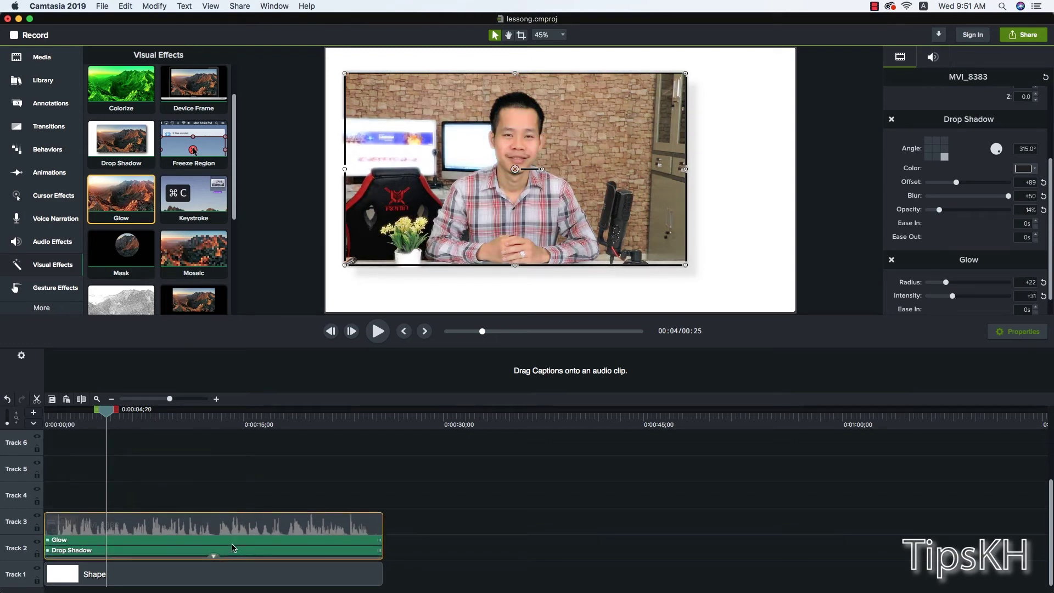
Step: Delete the Glow and Drop Shadow effects, then try a Mosaic and undo it
{"action": "left_click", "coordinate": [236, 546]}
{"action": "key", "text": "Delete"}
{"action": "left_click", "coordinate": [236, 550]}
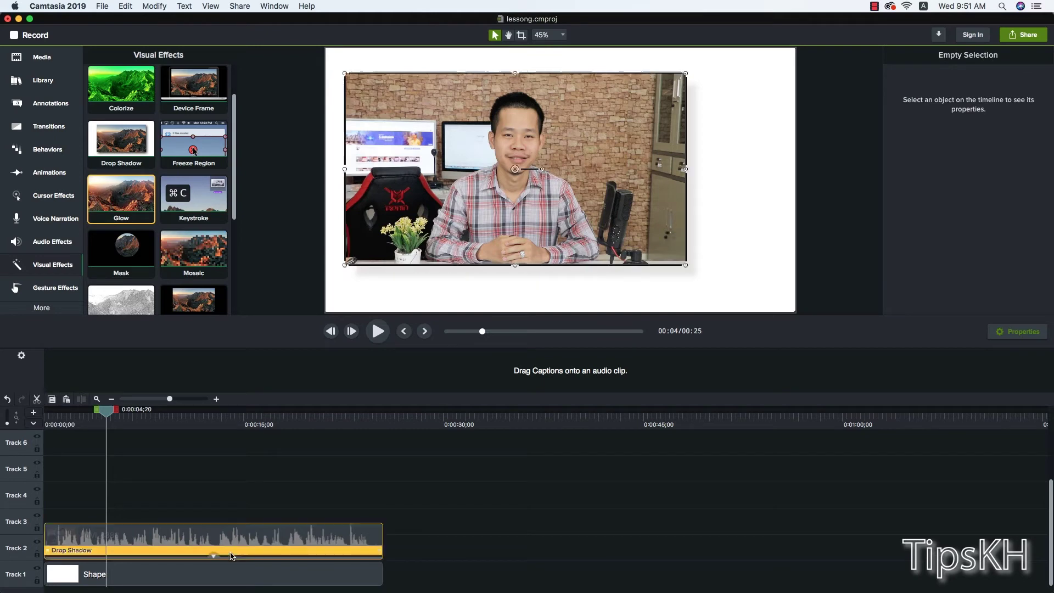
{"action": "key", "text": "Delete"}
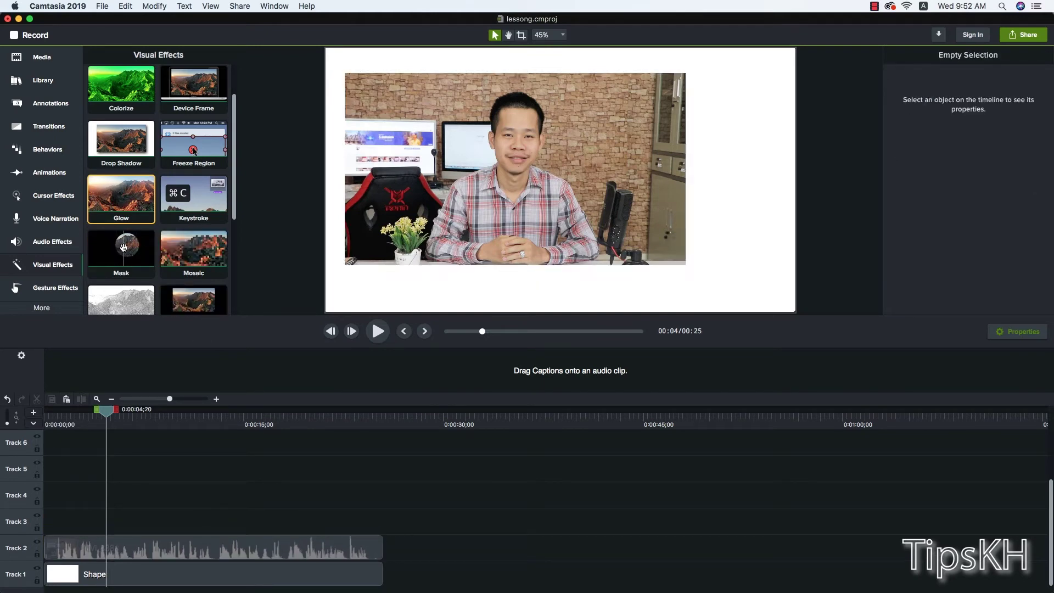
{"action": "left_click_drag", "start_coordinate": [203, 253], "coordinate": [383, 224]}
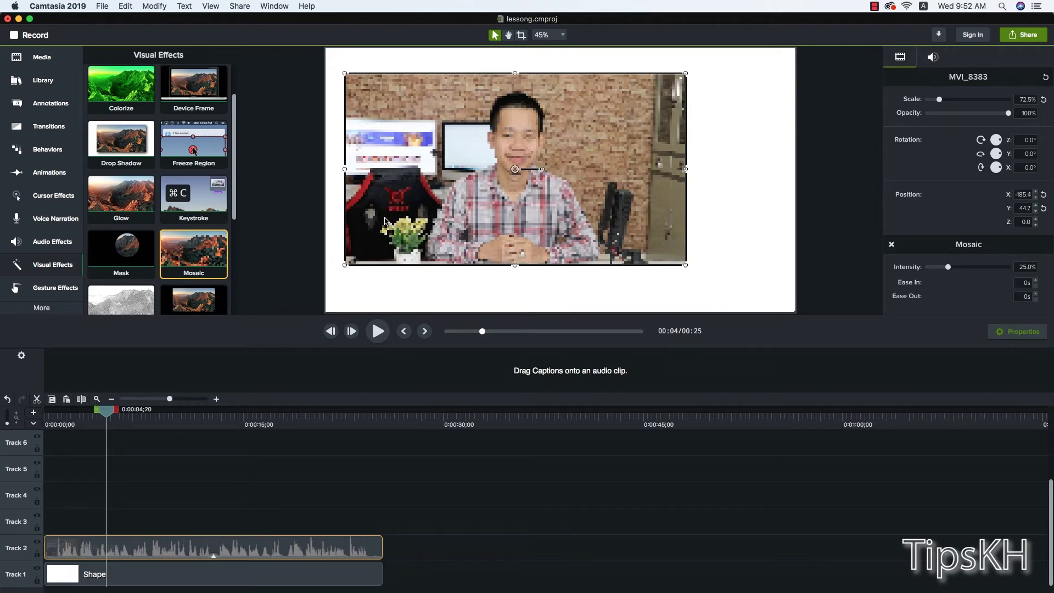
{"action": "key", "text": "super+z"}
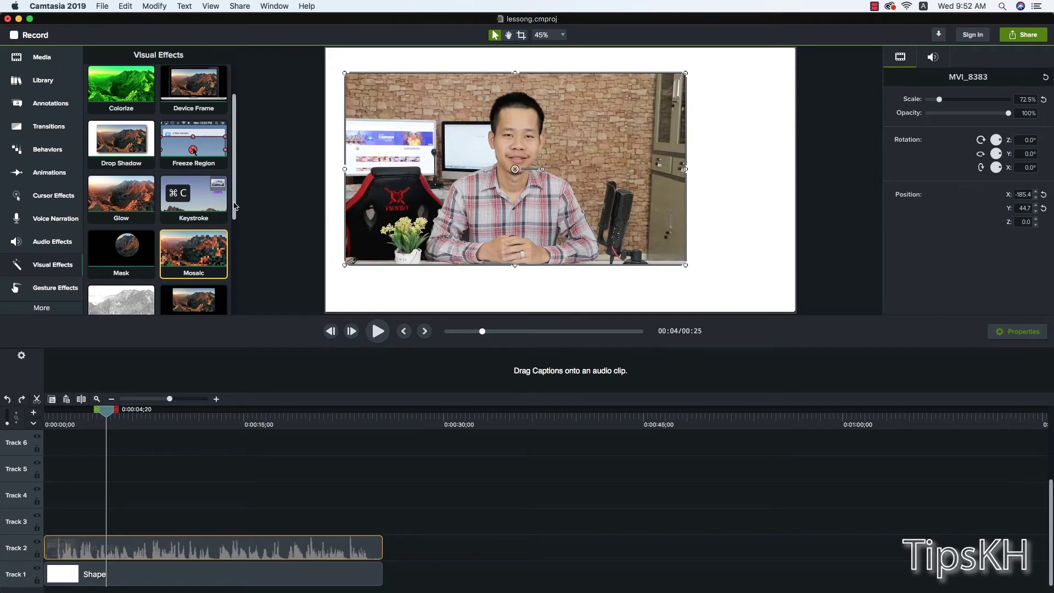
{"action": "scroll", "coordinate": [235, 205], "scroll_direction": "down", "scroll_amount": 2}
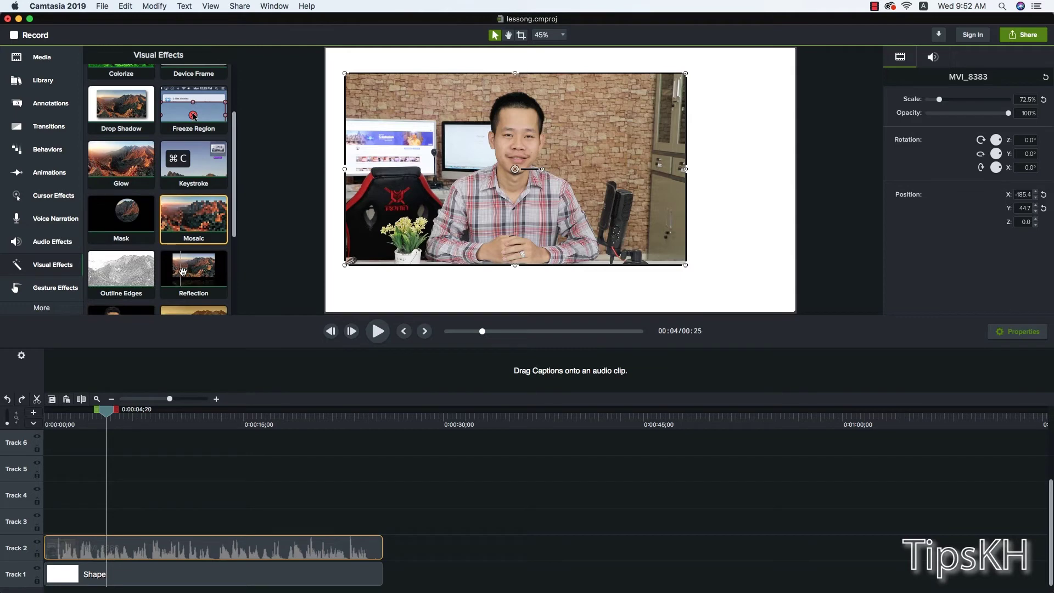
Step: Add a Reflection effect and move the video to position -24.4, 61.7
{"action": "left_click_drag", "start_coordinate": [178, 272], "coordinate": [174, 543]}
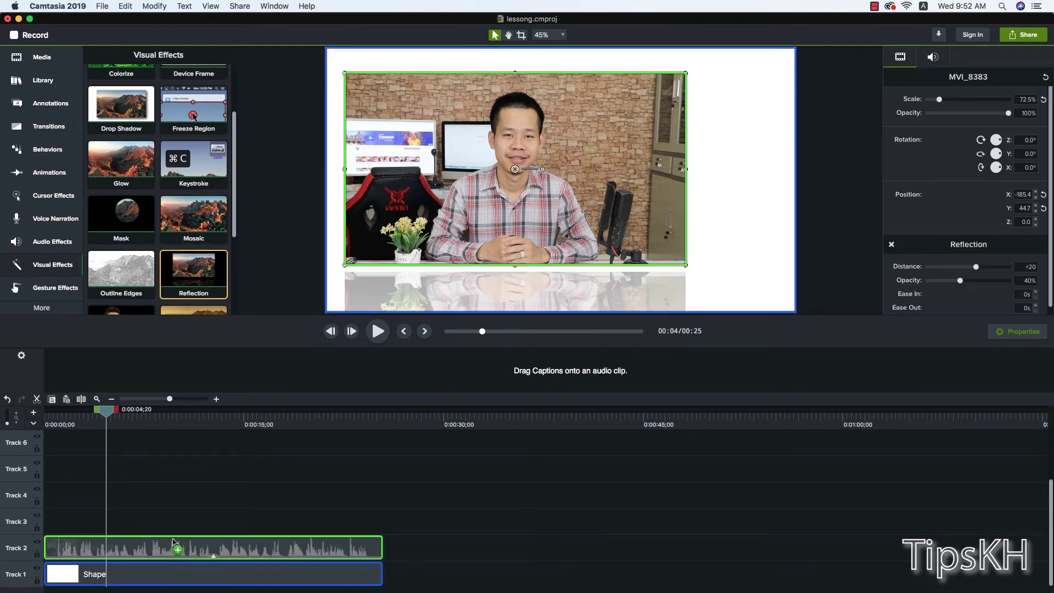
{"action": "left_click_drag", "start_coordinate": [413, 223], "coordinate": [502, 206]}
{"action": "left_click", "coordinate": [296, 227]}
{"action": "left_click", "coordinate": [509, 204]}
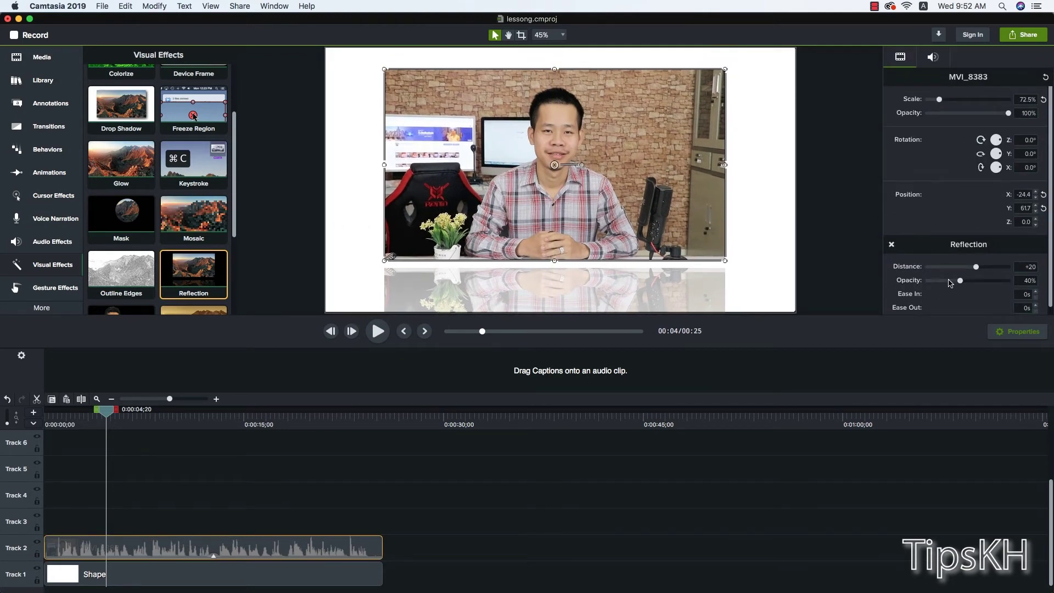
{"action": "mouse_move", "coordinate": [960, 280]}
{"action": "left_mouse_down"}
{"action": "mouse_move", "coordinate": [939, 280]}
{"action": "mouse_move", "coordinate": [949, 282]}
{"action": "left_mouse_up"}
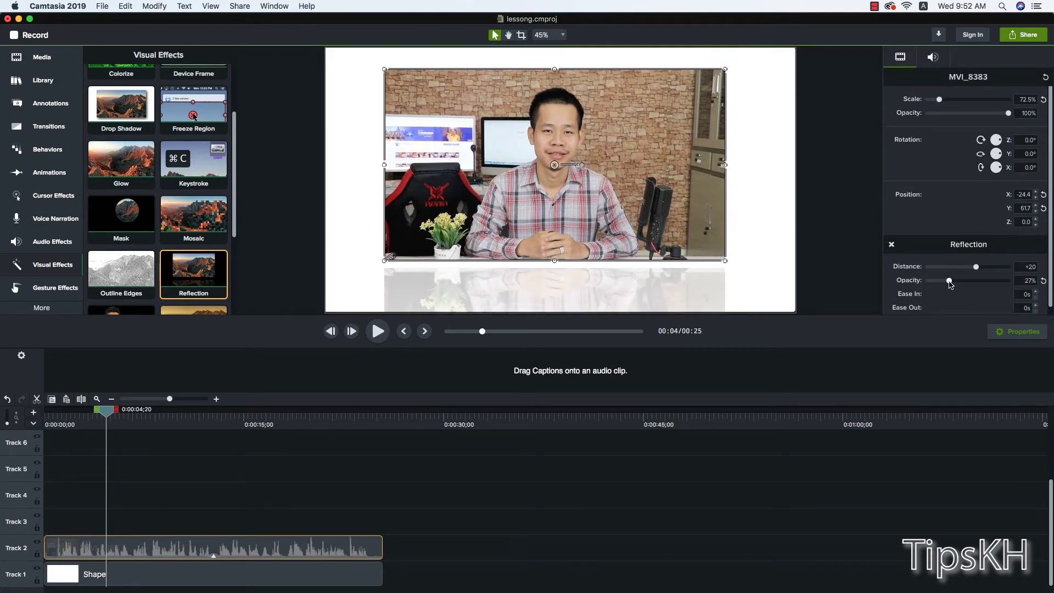
Step: Preview the reflection, then delete the Reflection effect from the clip
{"action": "key", "text": "space"}
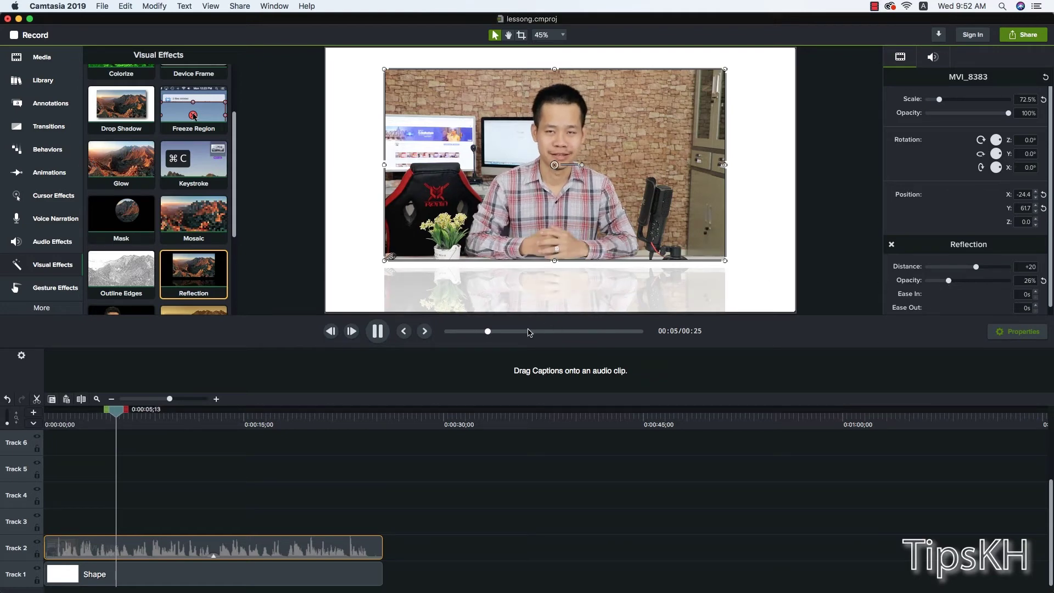
{"action": "key", "text": "space"}
{"action": "key", "text": "super+z"}
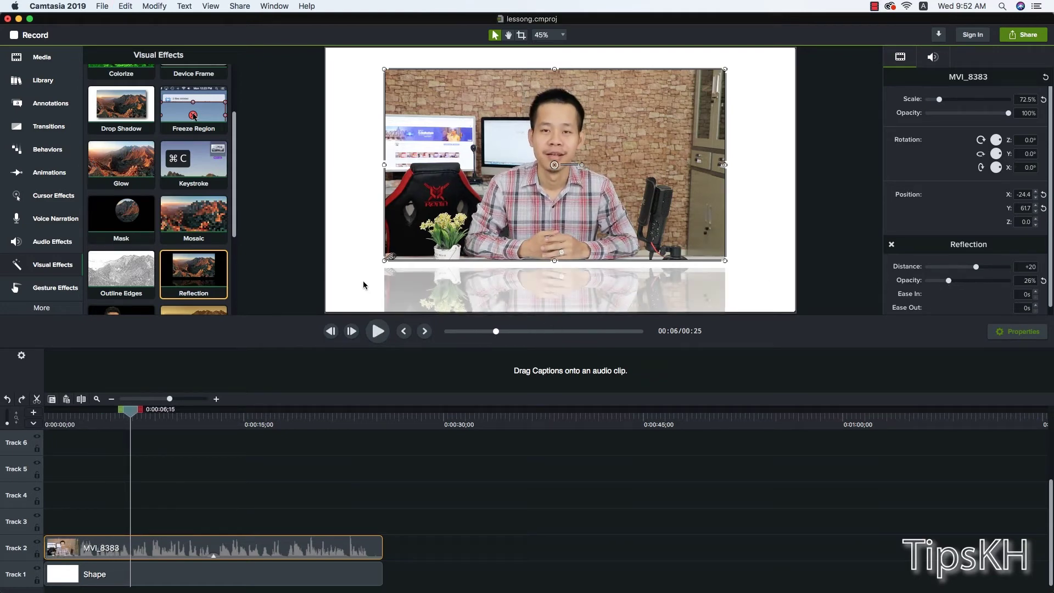
{"action": "left_click", "coordinate": [221, 552]}
{"action": "key", "text": "Delete"}
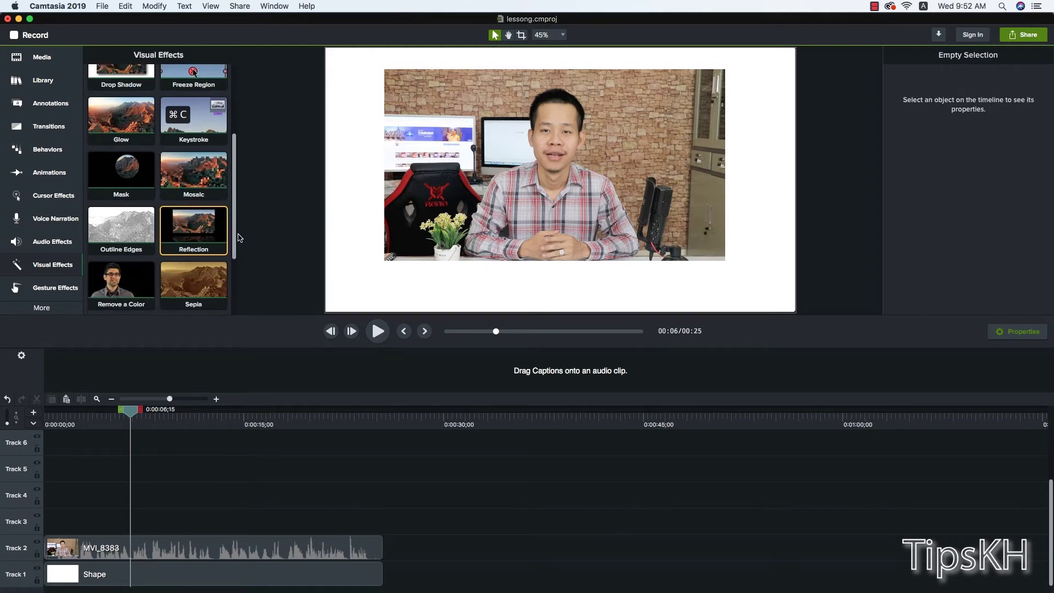
{"action": "left_click_drag", "start_coordinate": [236, 216], "coordinate": [258, 243]}
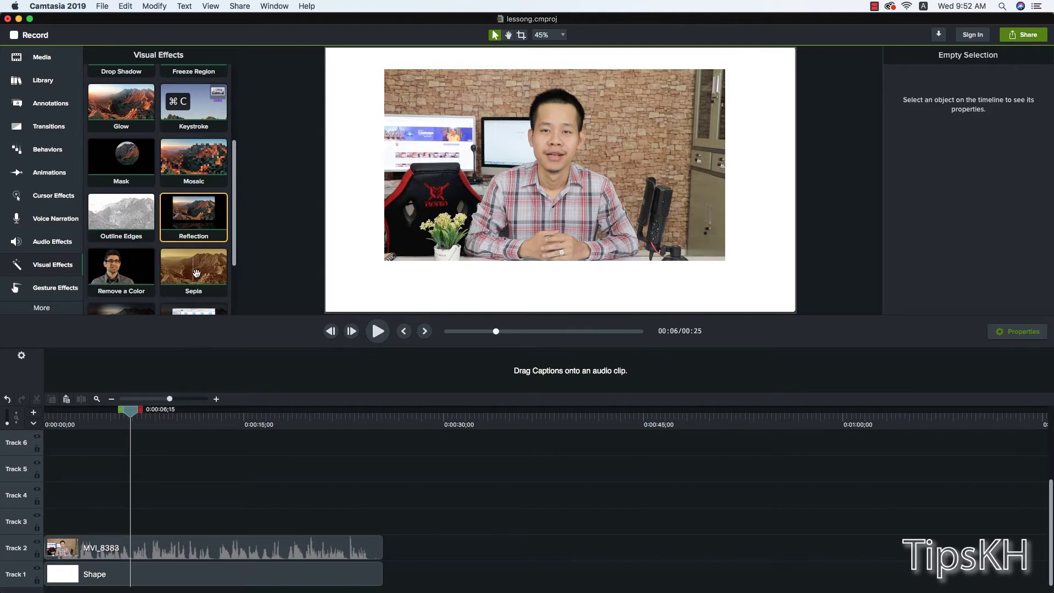
{"action": "left_click_drag", "start_coordinate": [196, 273], "coordinate": [244, 538]}
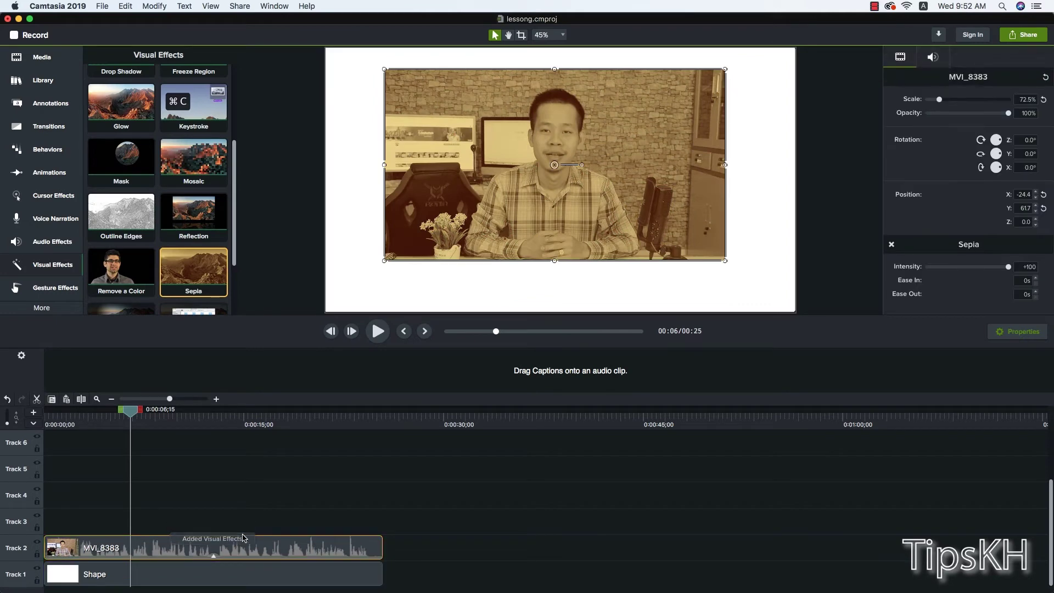
{"action": "left_click_drag", "start_coordinate": [932, 267], "coordinate": [951, 268]}
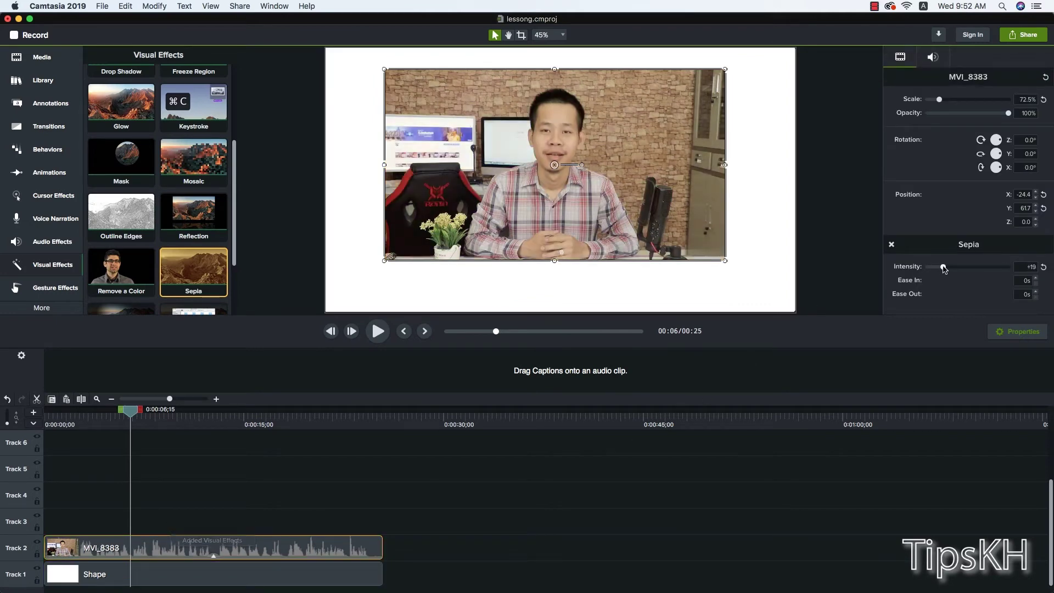
{"action": "left_click", "coordinate": [213, 555]}
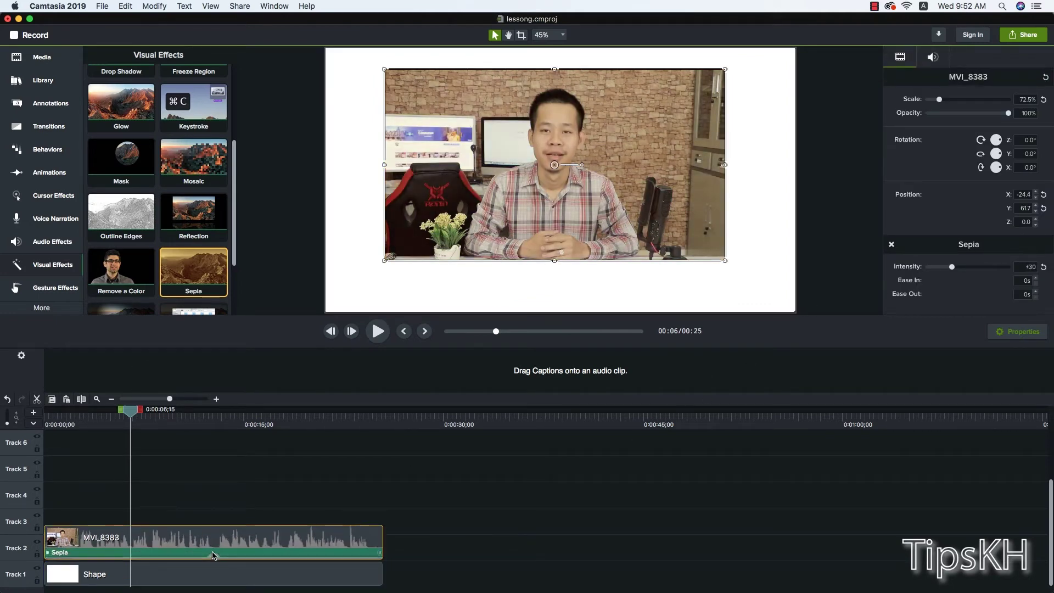
{"action": "left_click", "coordinate": [214, 552]}
{"action": "key", "text": "Delete"}
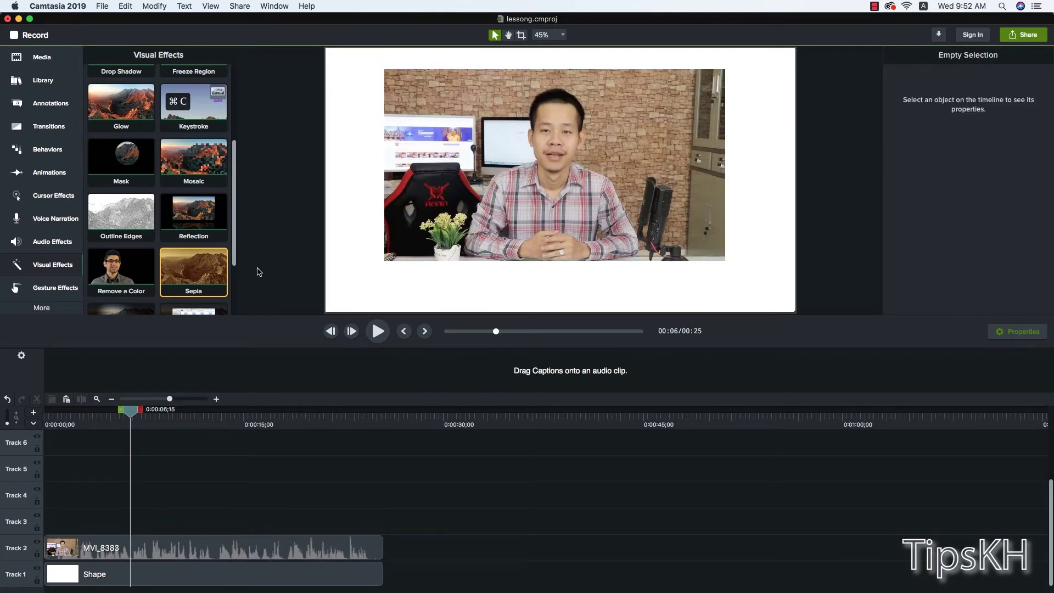
{"action": "scroll", "coordinate": [244, 250], "scroll_direction": "down", "scroll_amount": 3}
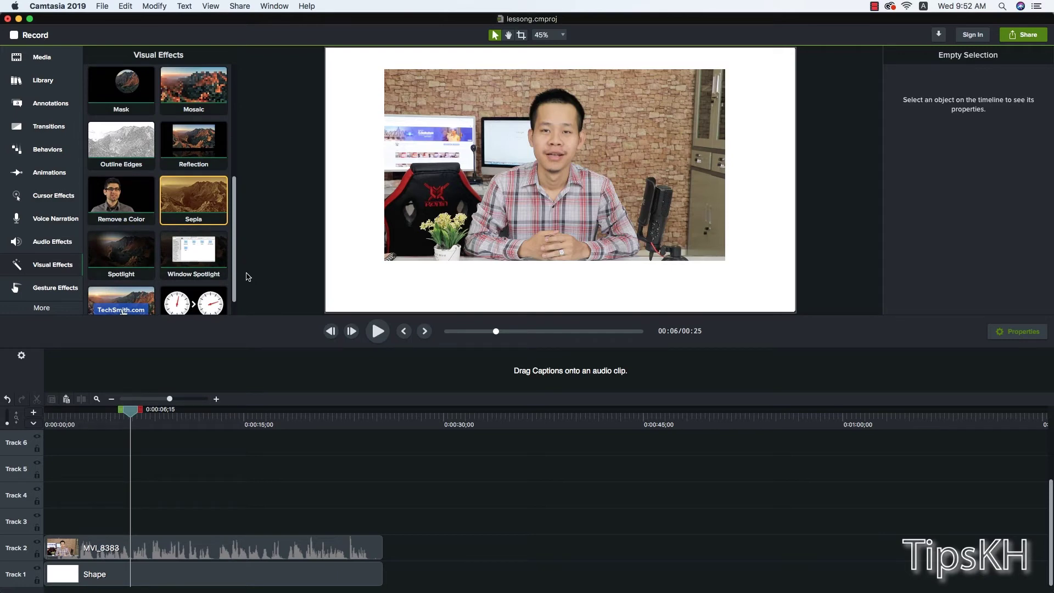
{"action": "scroll", "coordinate": [239, 277], "scroll_direction": "down", "scroll_amount": 1}
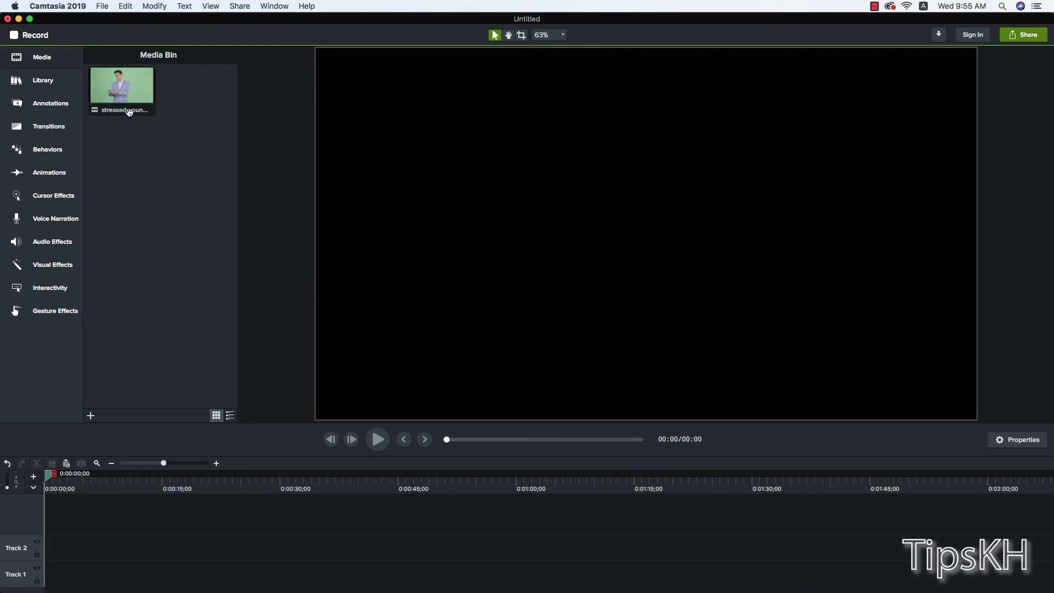
Step: Place the green-screen phone clip on Track 2 and drop Remove a Color onto it
{"action": "mouse_move", "coordinate": [129, 112]}
{"action": "left_mouse_down"}
{"action": "mouse_move", "coordinate": [134, 555]}
{"action": "mouse_move", "coordinate": [71, 547]}
{"action": "left_mouse_up"}
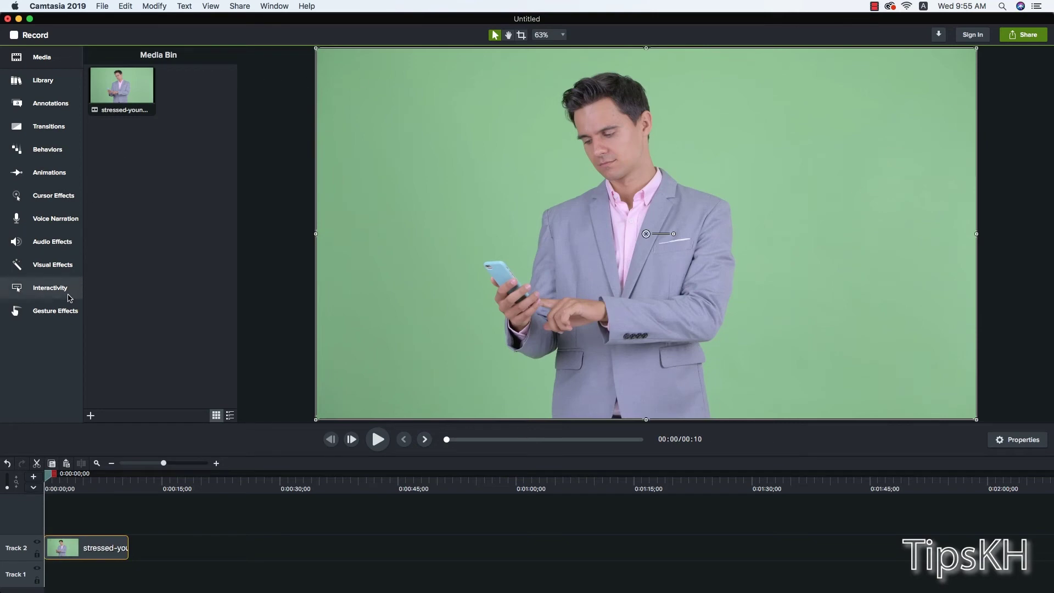
{"action": "left_click", "coordinate": [52, 264]}
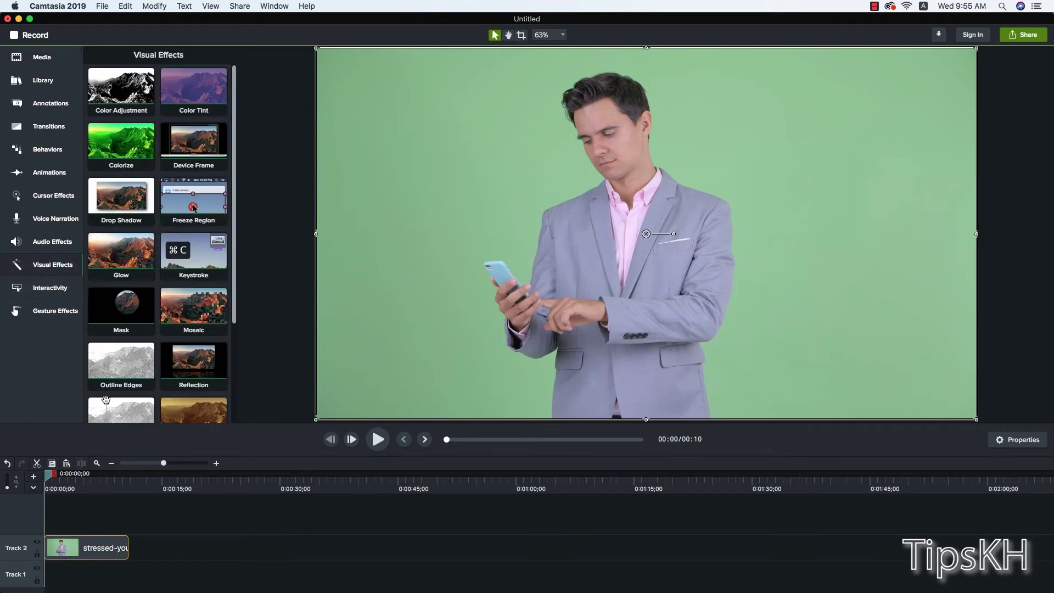
{"action": "left_click_drag", "start_coordinate": [120, 408], "coordinate": [77, 546]}
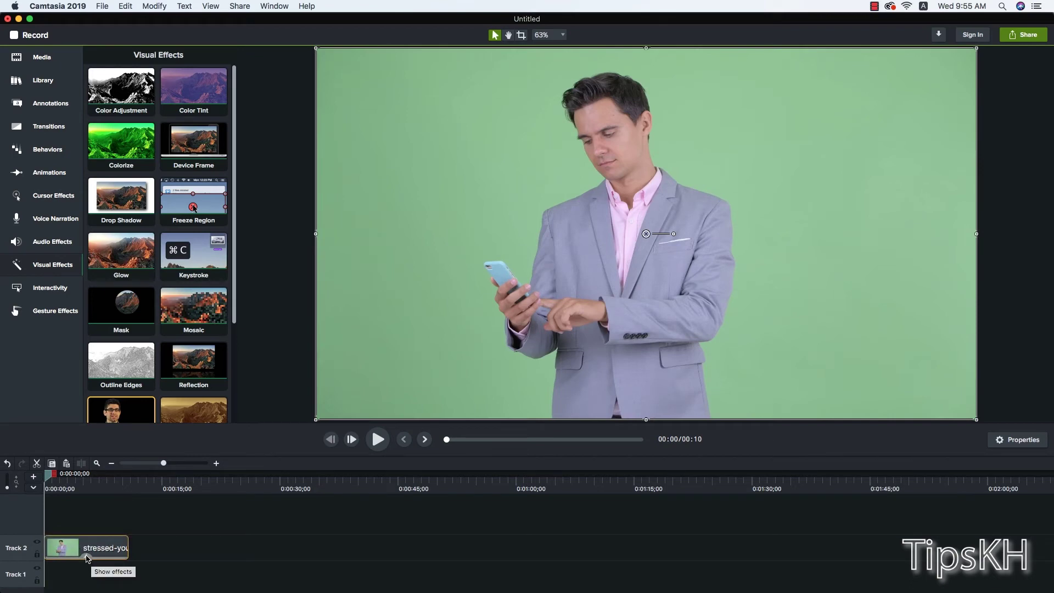
Step: Set Remove a Color to the green background, sampled with the eyedropper from the video
{"action": "left_click", "coordinate": [88, 555]}
{"action": "left_click", "coordinate": [98, 551]}
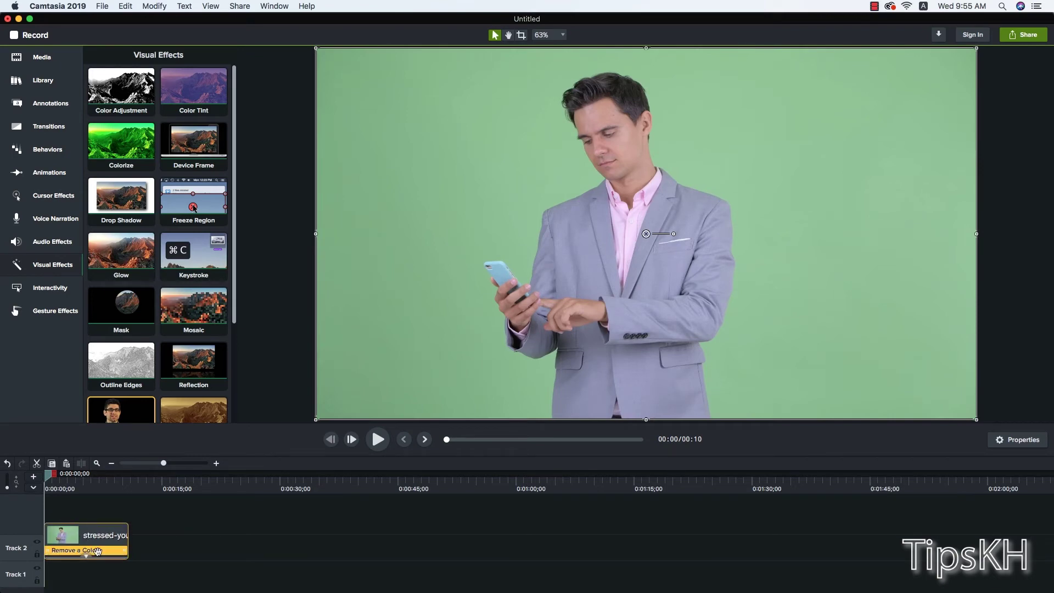
{"action": "left_click", "coordinate": [1035, 444]}
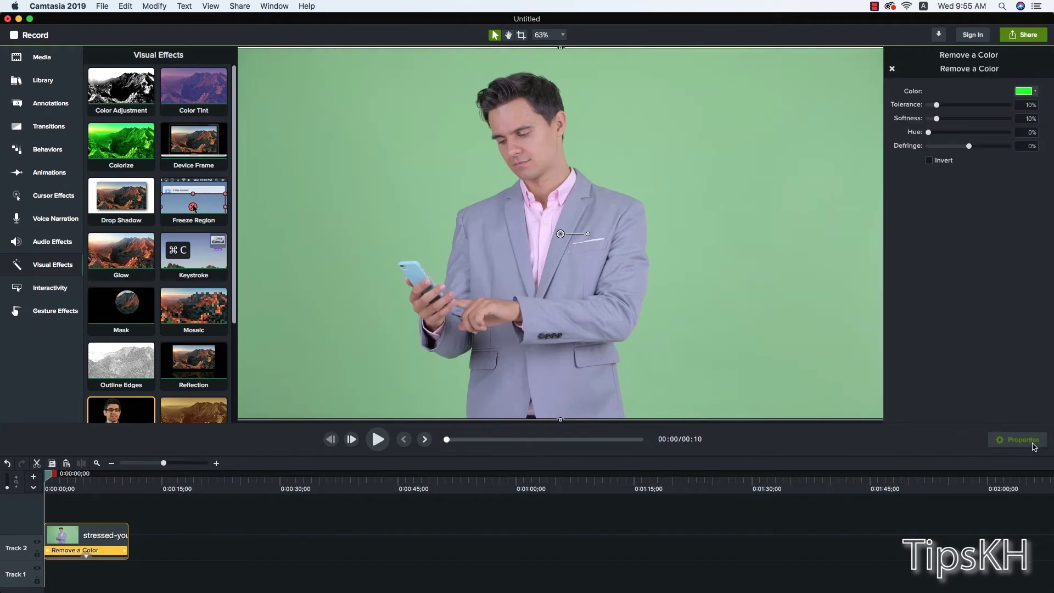
{"action": "left_click", "coordinate": [1036, 94]}
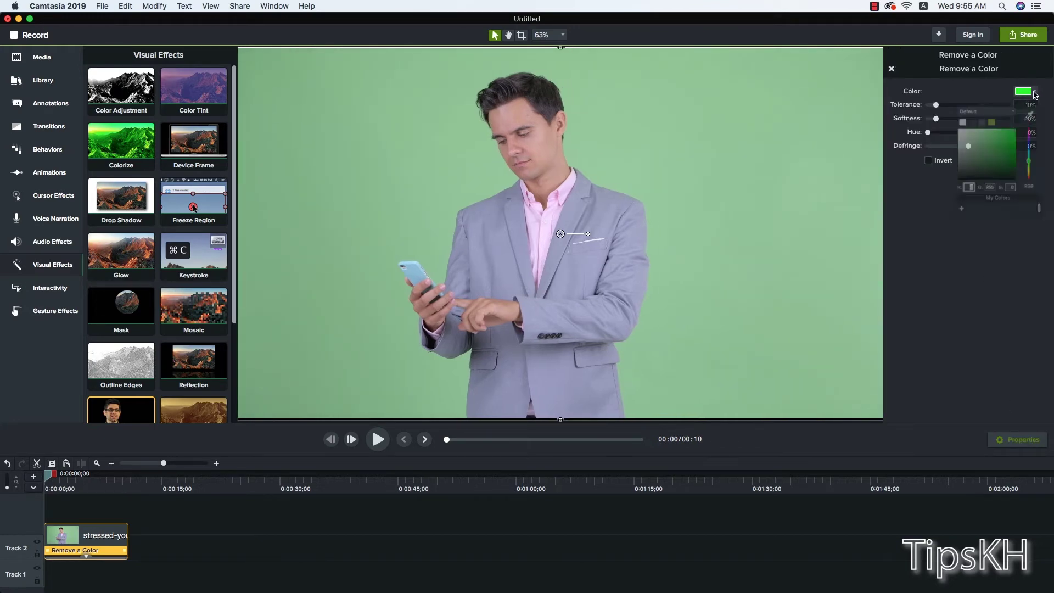
{"action": "left_click", "coordinate": [1032, 124]}
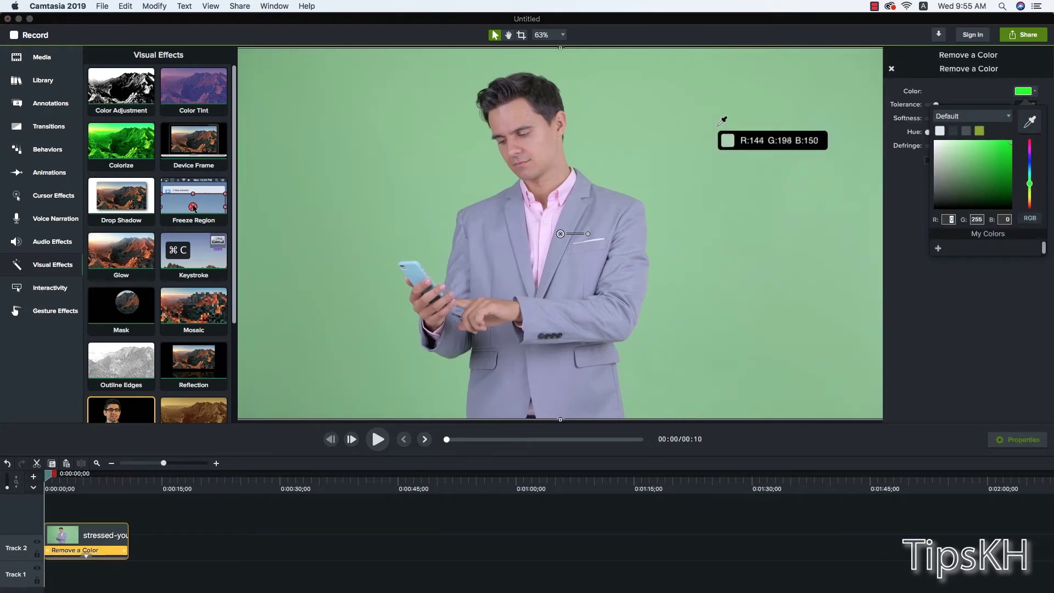
{"action": "left_click", "coordinate": [660, 133]}
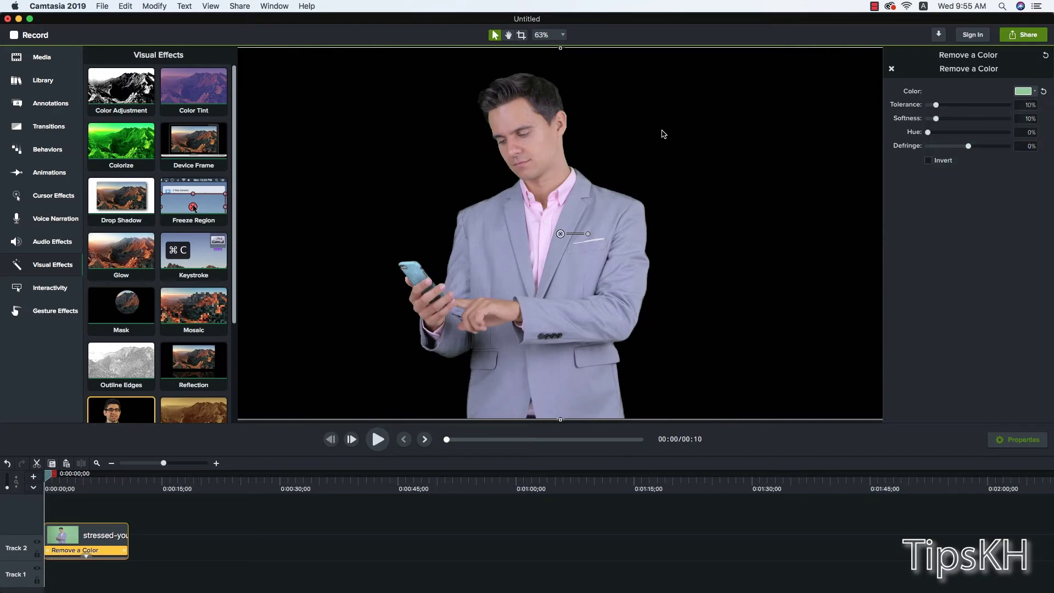
{"action": "left_click", "coordinate": [294, 542]}
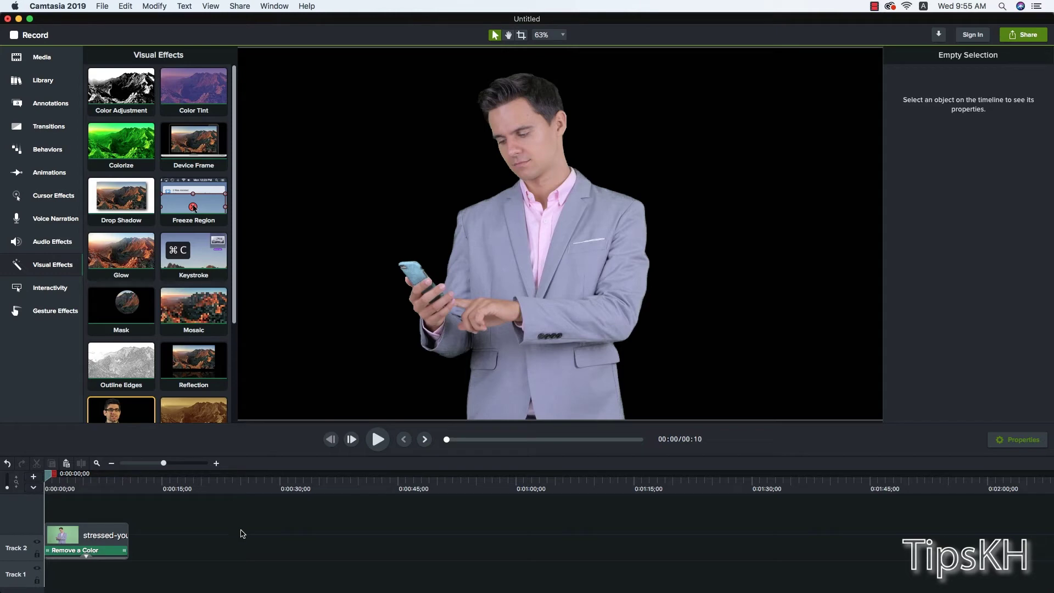
Step: Place the bokehdots motion background from Library > Motion Backgrounds on Track 1
{"action": "left_click", "coordinate": [51, 100]}
{"action": "left_click", "coordinate": [51, 90]}
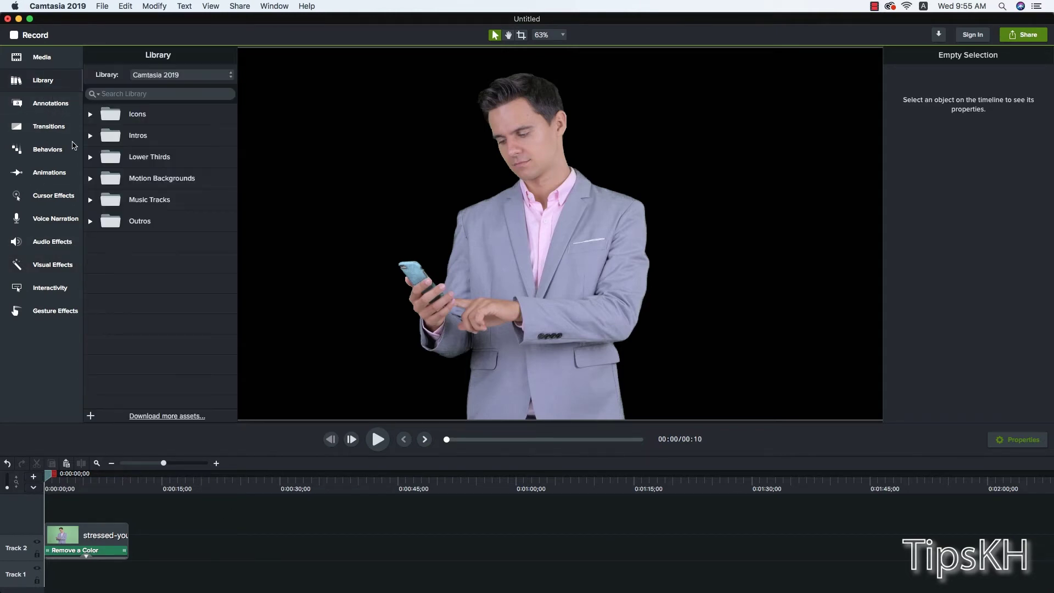
{"action": "left_click", "coordinate": [90, 178]}
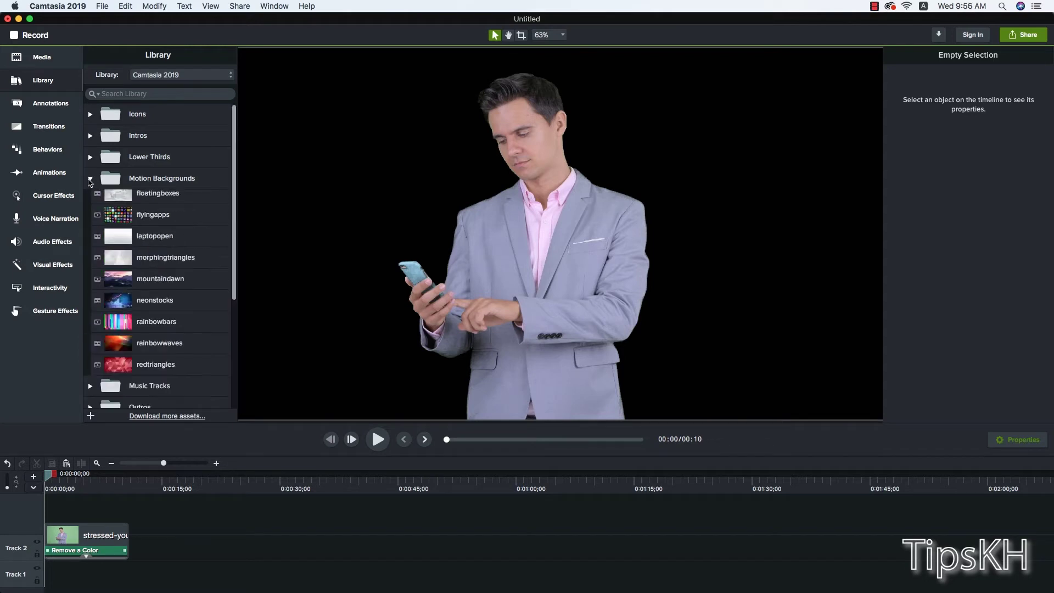
{"action": "left_click", "coordinate": [150, 183]}
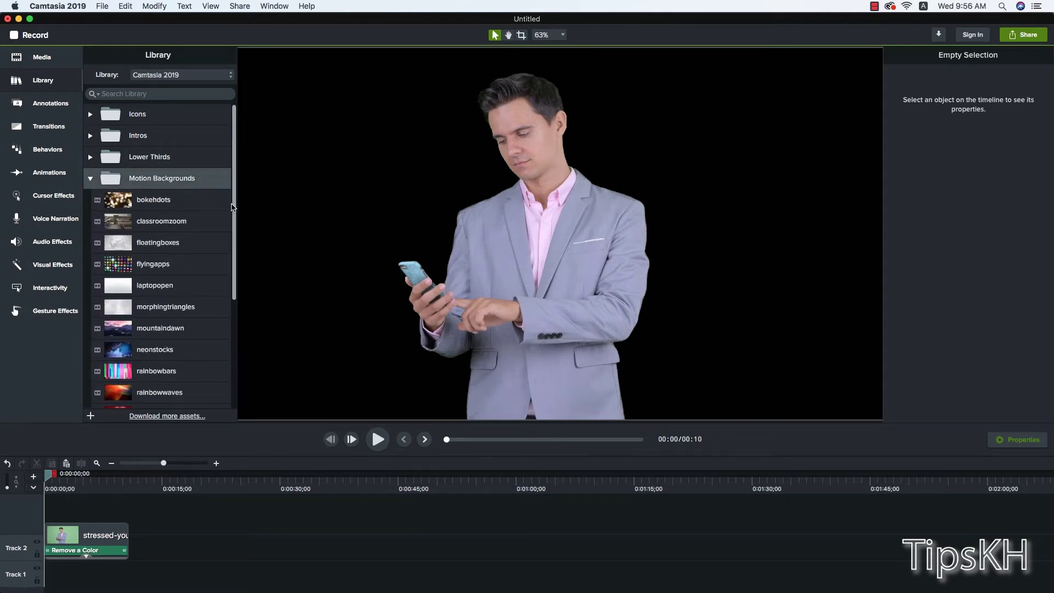
{"action": "left_click_drag", "start_coordinate": [237, 204], "coordinate": [231, 245]}
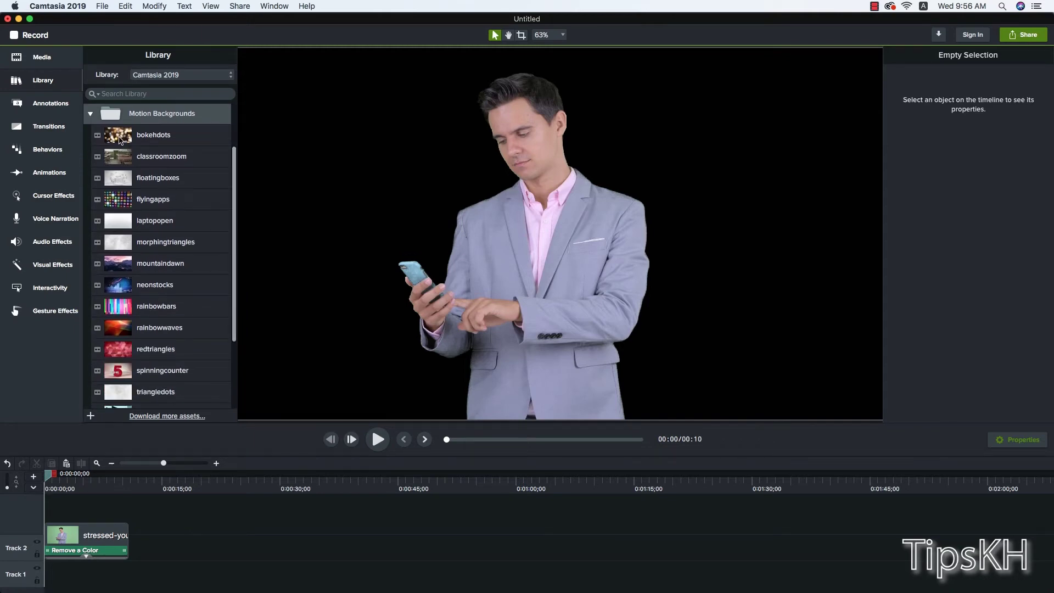
{"action": "left_click", "coordinate": [120, 140]}
{"action": "left_click_drag", "start_coordinate": [120, 138], "coordinate": [119, 578]}
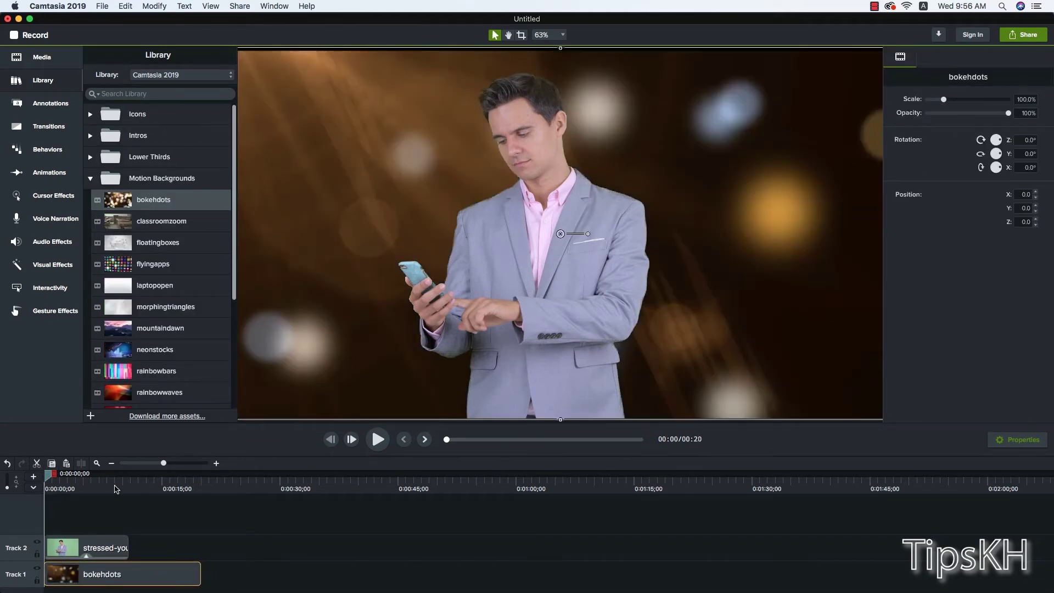
Step: Play and pause a preview of the keyed clip over the bokeh background
{"action": "key", "text": "space"}
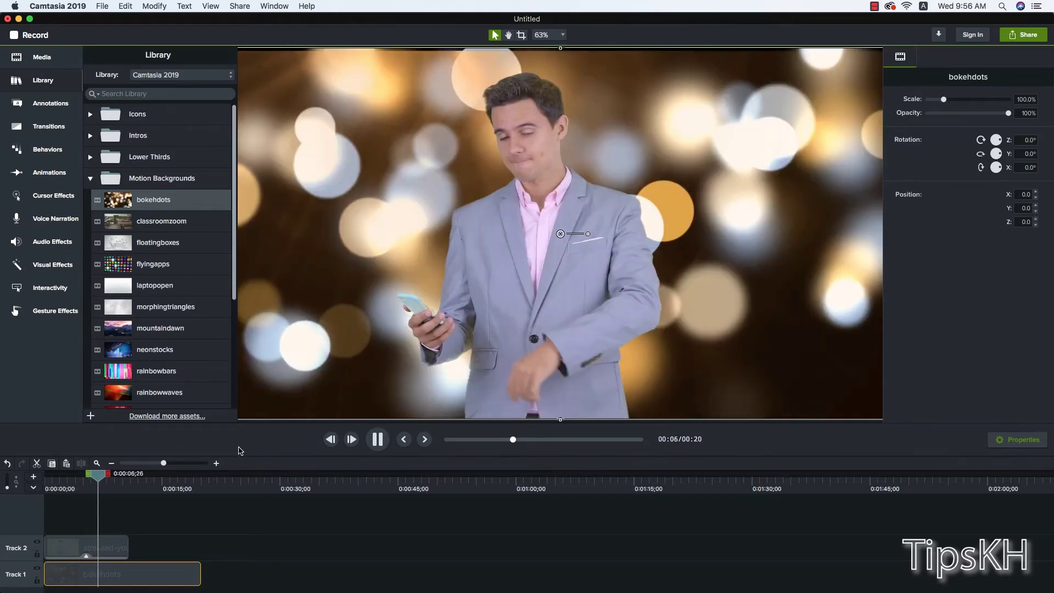
{"action": "key", "text": "space"}
{"action": "key", "text": "space"}
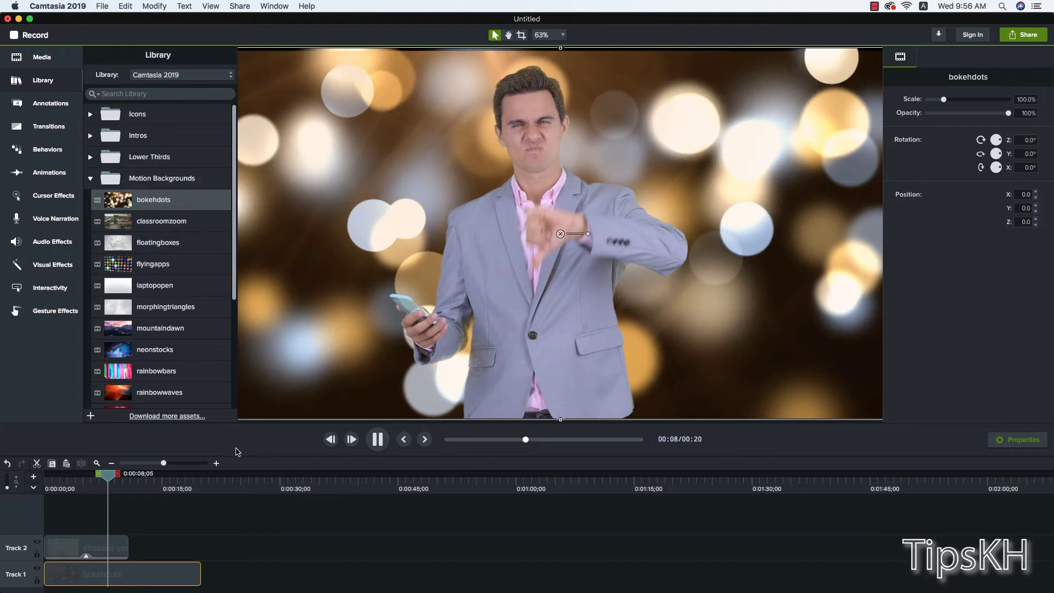
{"action": "key", "text": "space"}
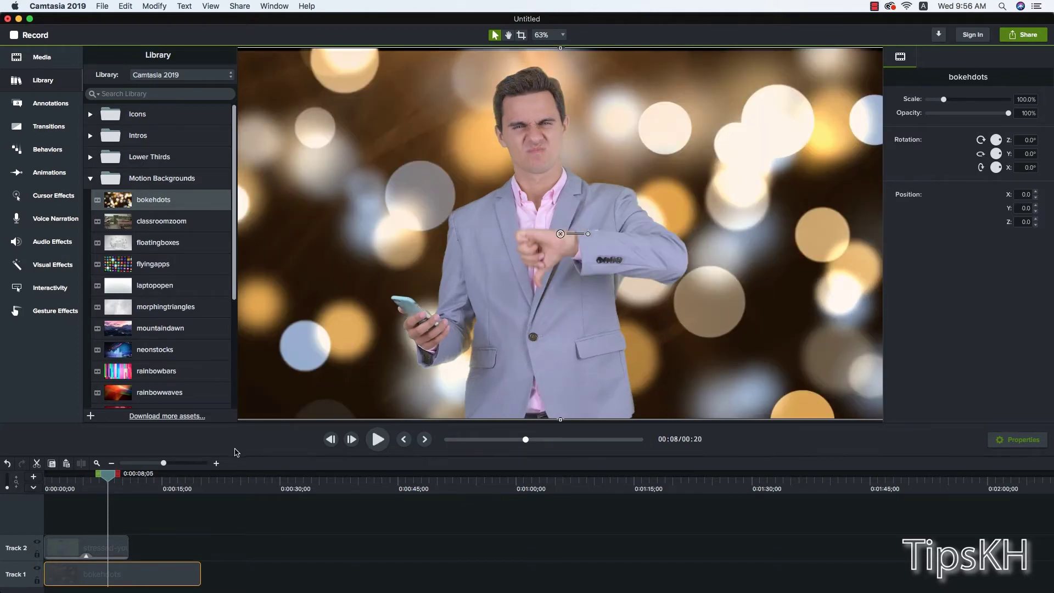
Step: Trim the bokehdots clip on Track 1 to end at 0:00:10 with the talking-head clip
{"action": "left_click", "coordinate": [142, 575]}
{"action": "left_click_drag", "start_coordinate": [197, 570], "coordinate": [128, 574]}
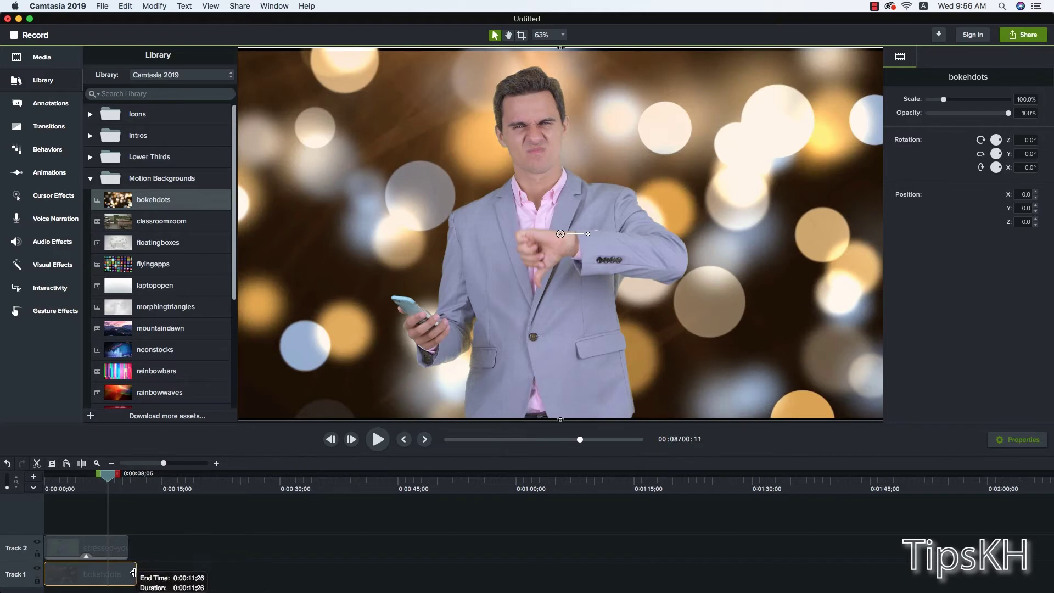
{"action": "left_click", "coordinate": [174, 502]}
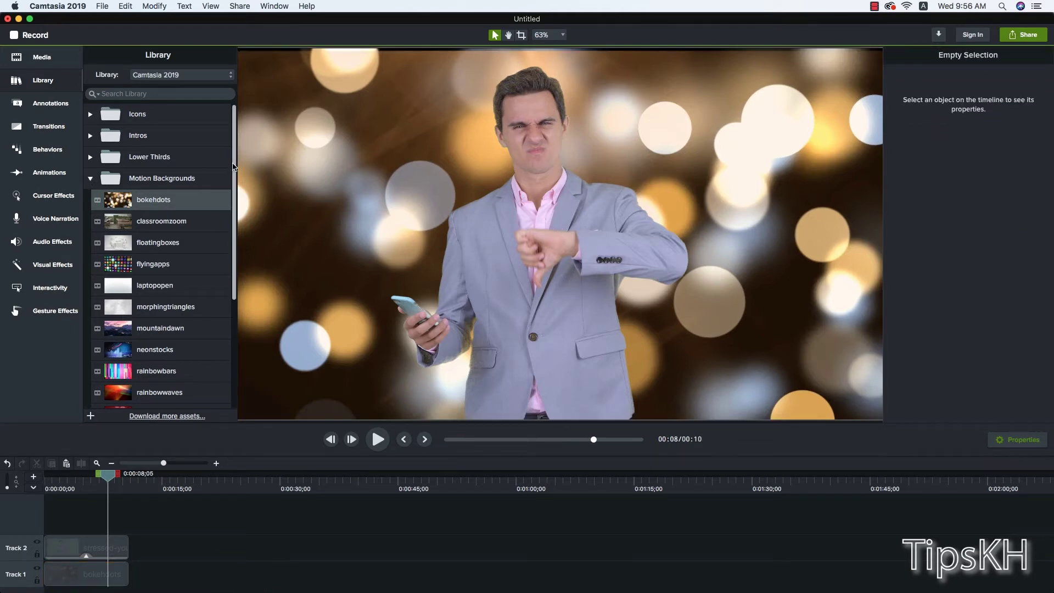
{"action": "left_click_drag", "start_coordinate": [234, 167], "coordinate": [235, 282]}
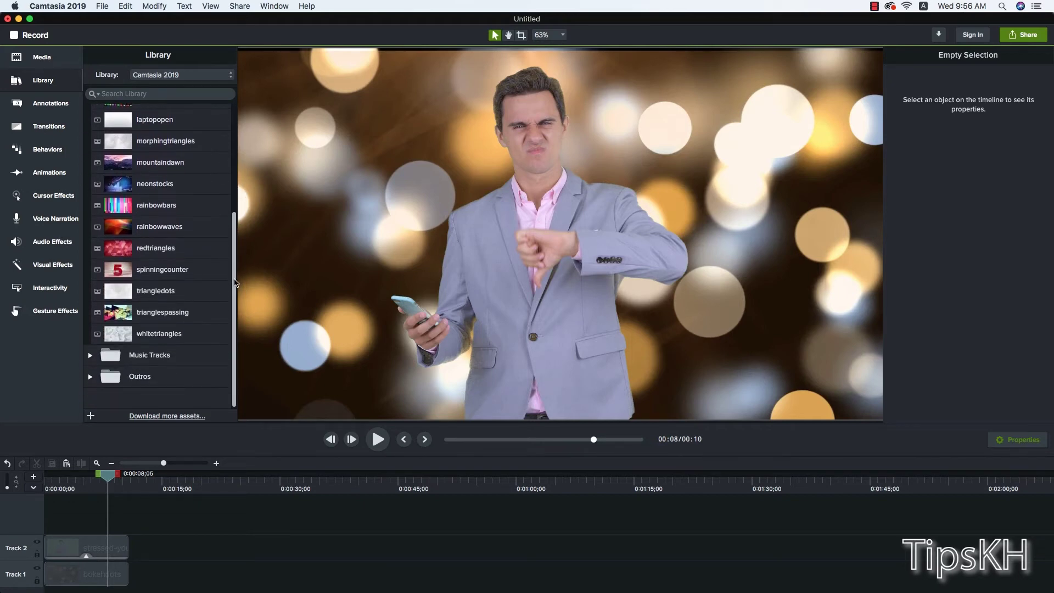
Step: Add the asweetfeeling music from Music Tracks to a new Track 3 starting at zero
{"action": "left_click", "coordinate": [91, 356]}
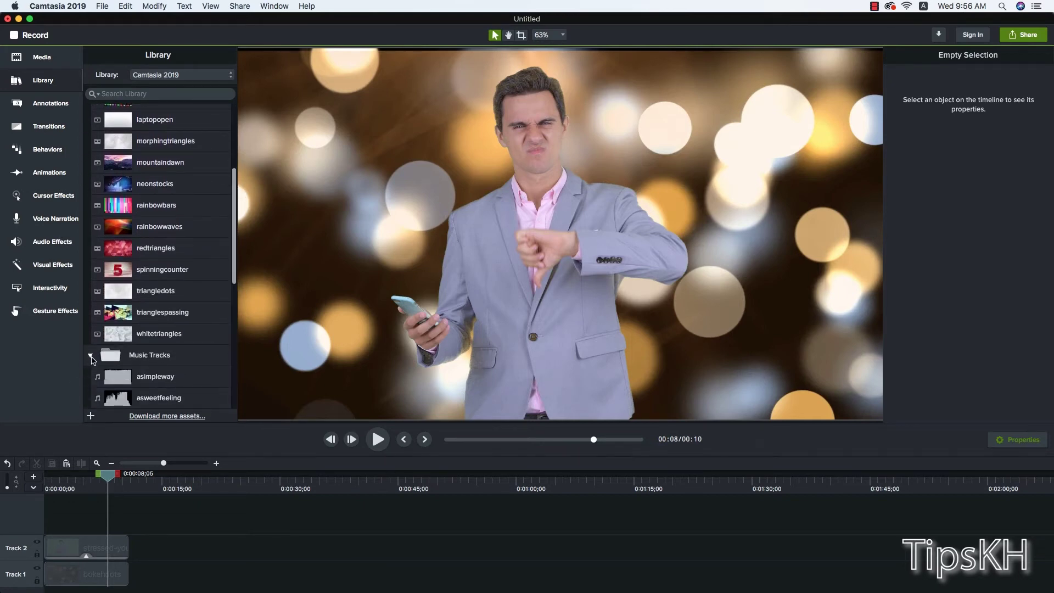
{"action": "left_click_drag", "start_coordinate": [126, 400], "coordinate": [93, 527]}
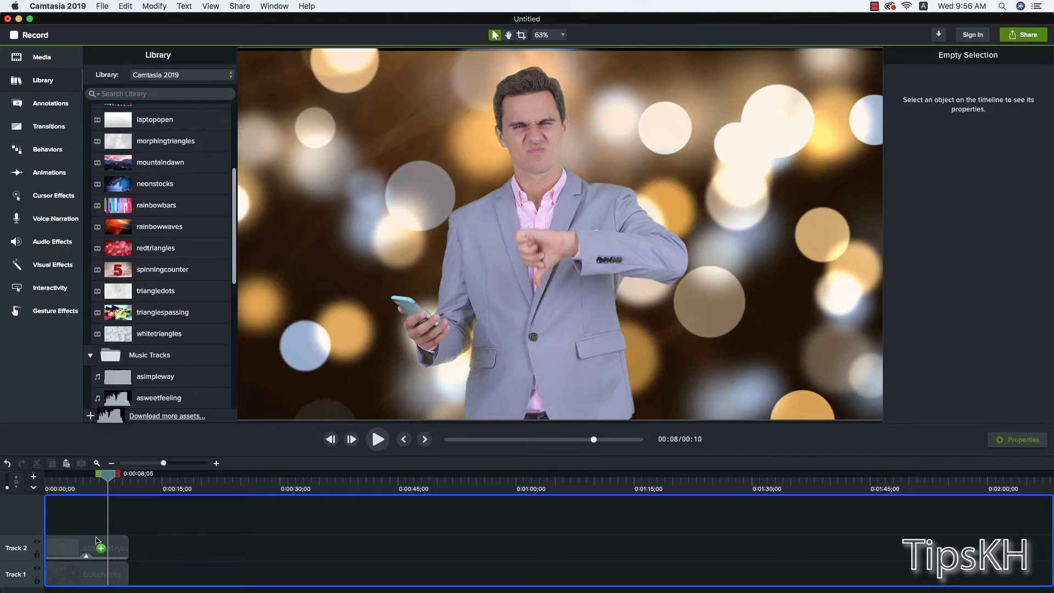
{"action": "left_click_drag", "start_coordinate": [159, 521], "coordinate": [113, 513]}
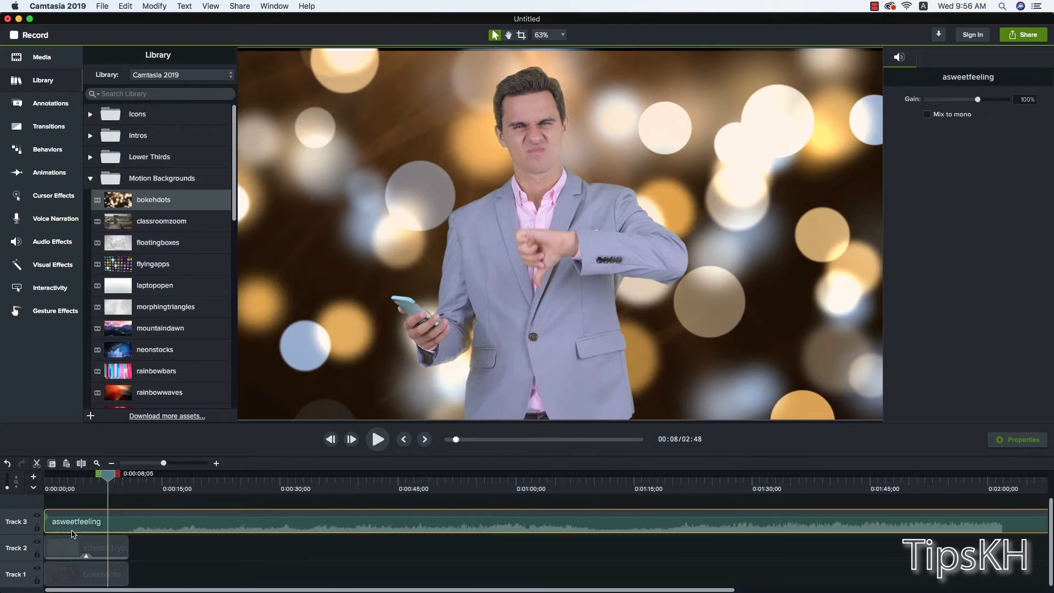
Step: Split the music near 11 seconds, delete the first piece, and slide the rest to 0:00
{"action": "left_click_drag", "start_coordinate": [108, 475], "coordinate": [134, 475]}
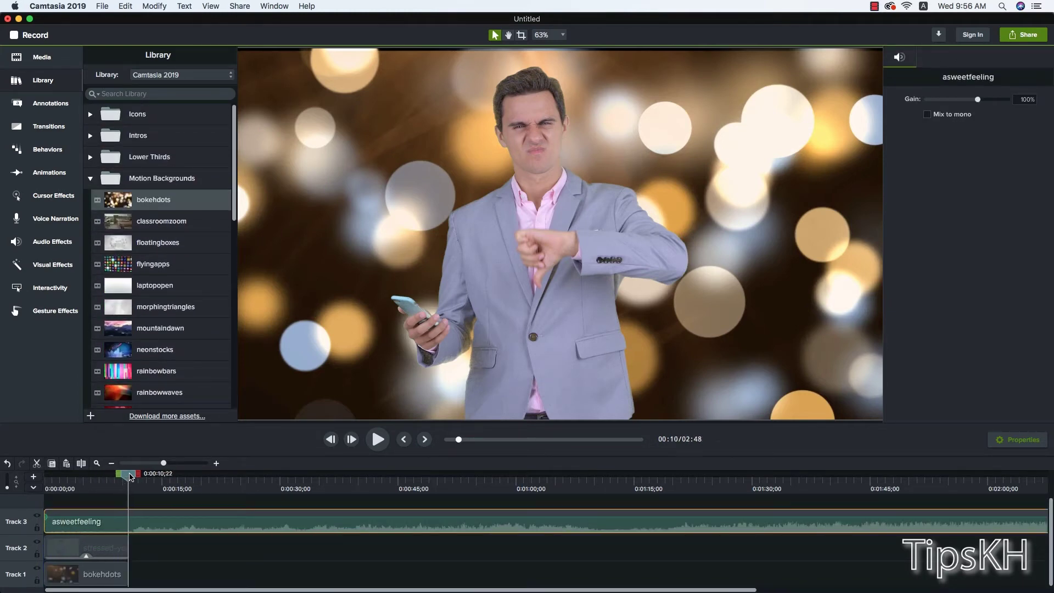
{"action": "key", "text": "s"}
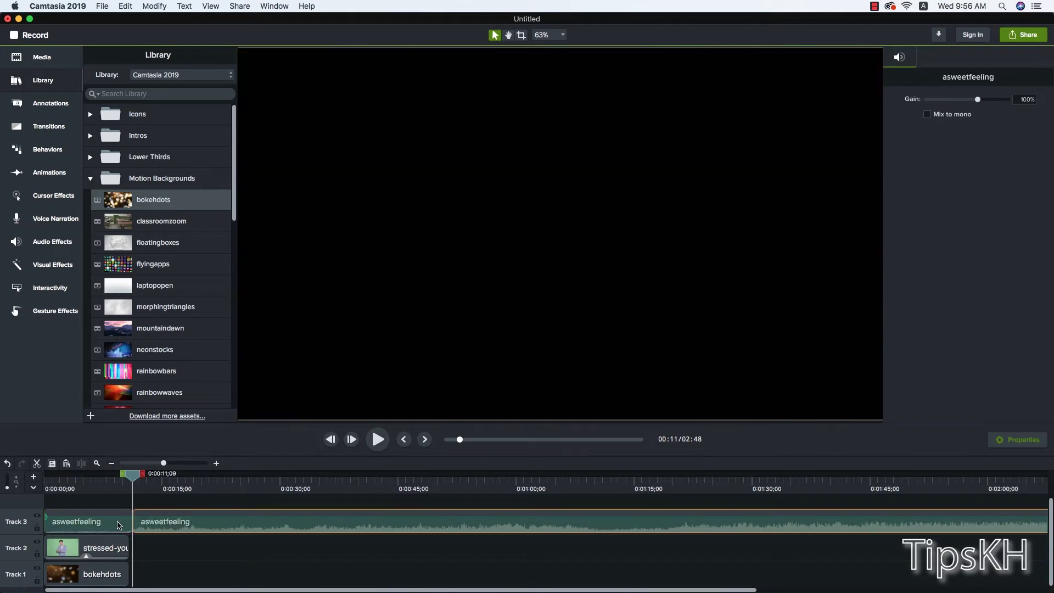
{"action": "left_click", "coordinate": [115, 525]}
{"action": "key", "text": "Delete"}
{"action": "left_click_drag", "start_coordinate": [219, 521], "coordinate": [133, 521]}
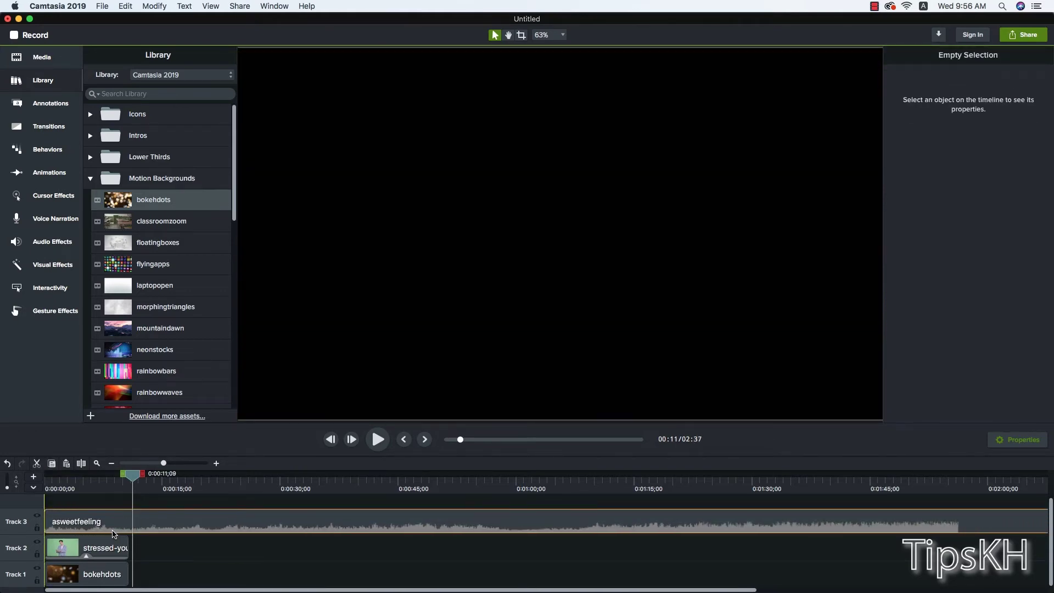
Step: Split the music at the video's 10-second end and delete everything past it
{"action": "left_click_drag", "start_coordinate": [133, 483], "coordinate": [130, 482]}
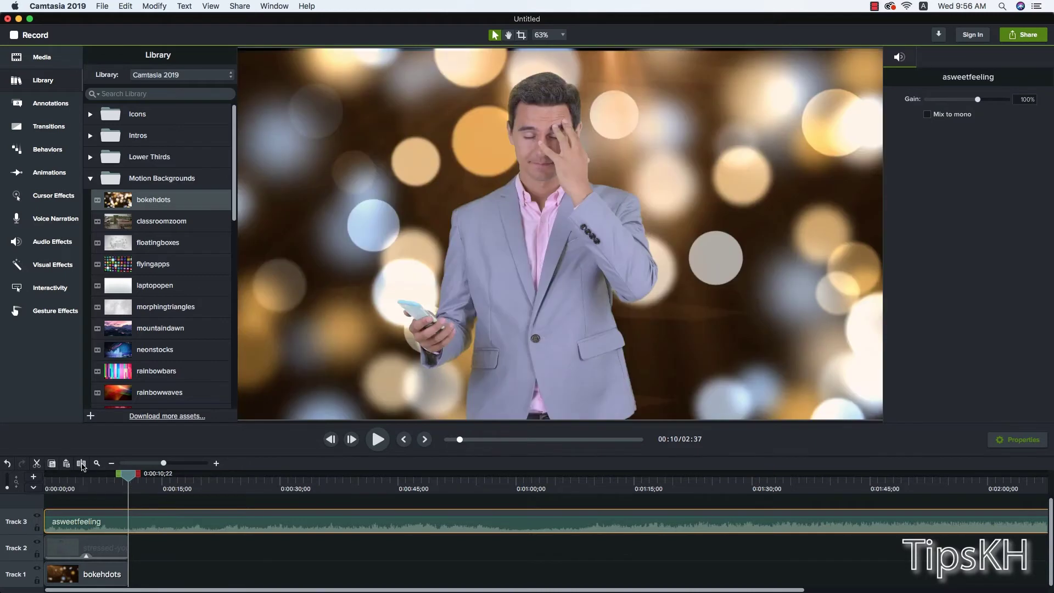
{"action": "key", "text": "s"}
{"action": "left_click", "coordinate": [165, 530]}
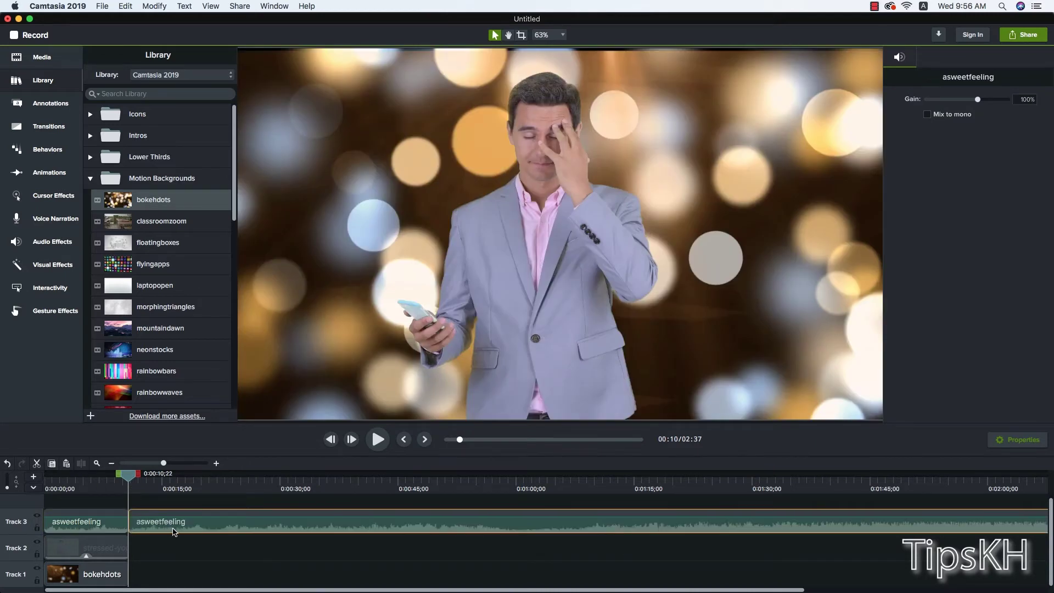
{"action": "key", "text": "Delete"}
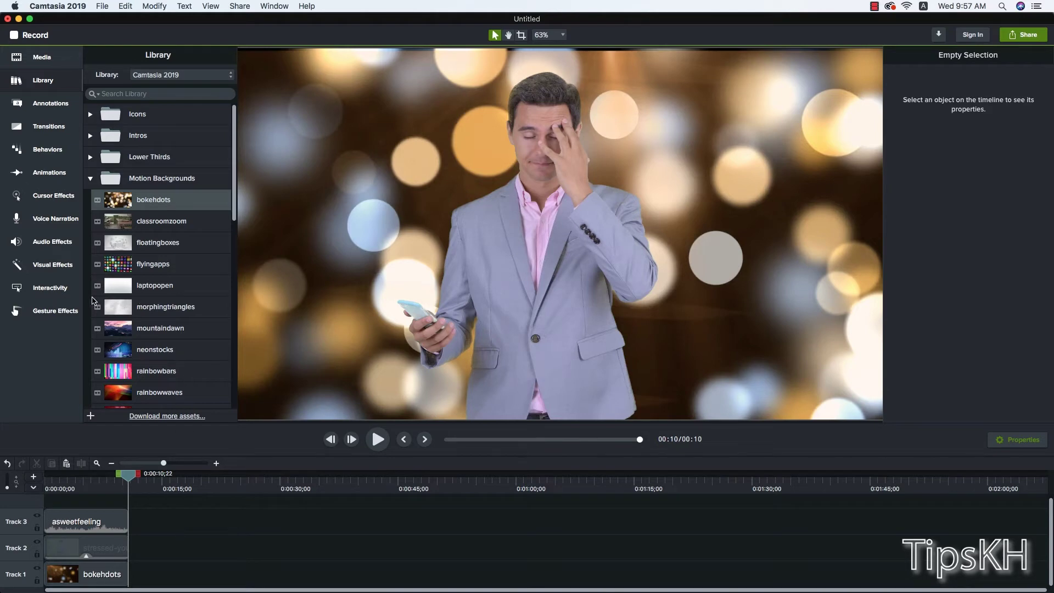
{"action": "left_click", "coordinate": [73, 289]}
Step: Apply the Spotlight visual effect to the talking-head clip on Track 2
{"action": "left_click", "coordinate": [64, 261]}
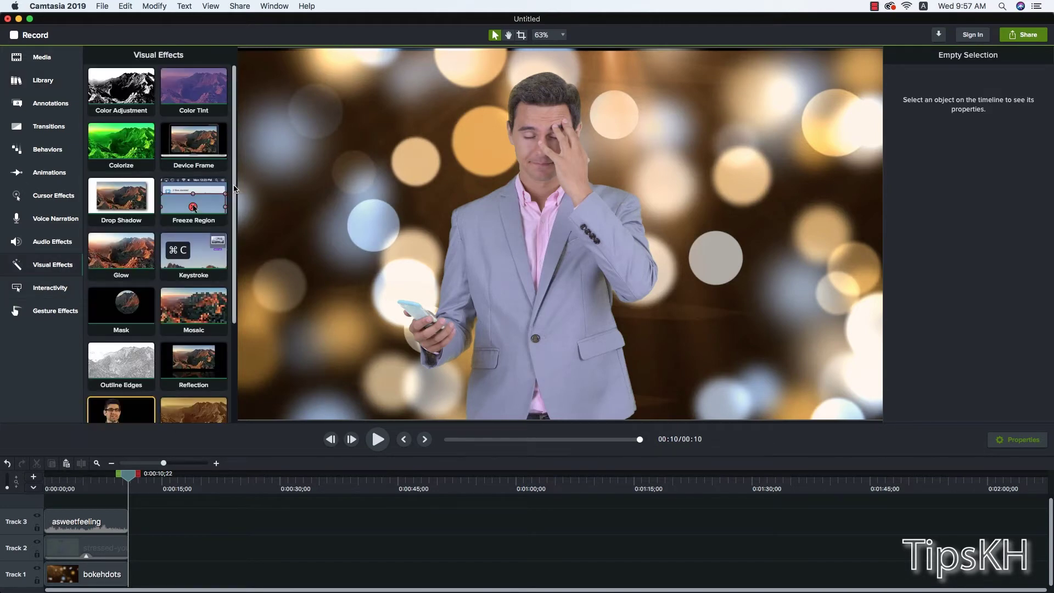
{"action": "left_click_drag", "start_coordinate": [234, 190], "coordinate": [233, 288]}
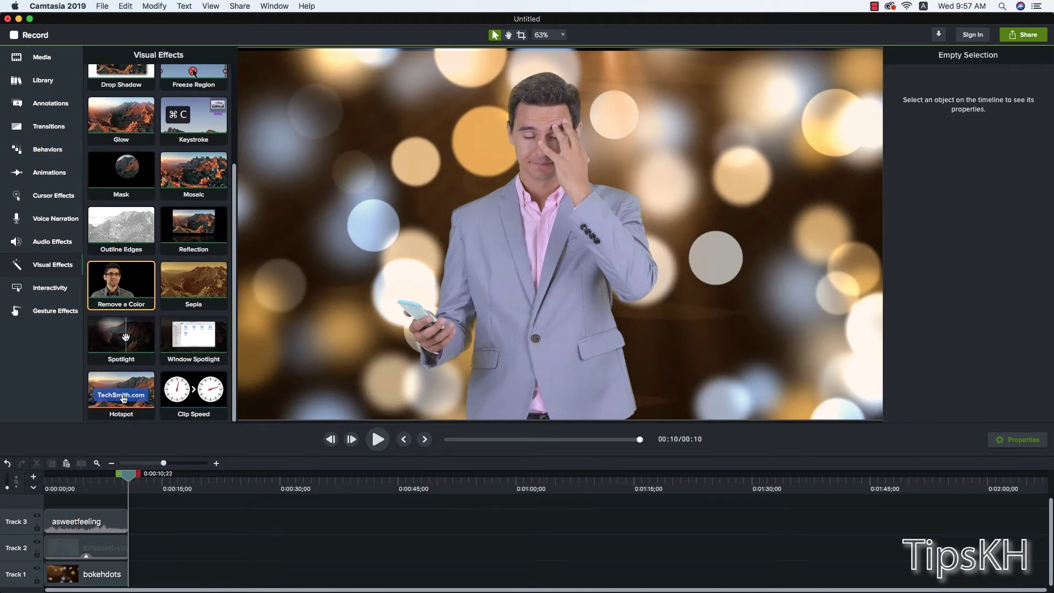
{"action": "left_click", "coordinate": [55, 60]}
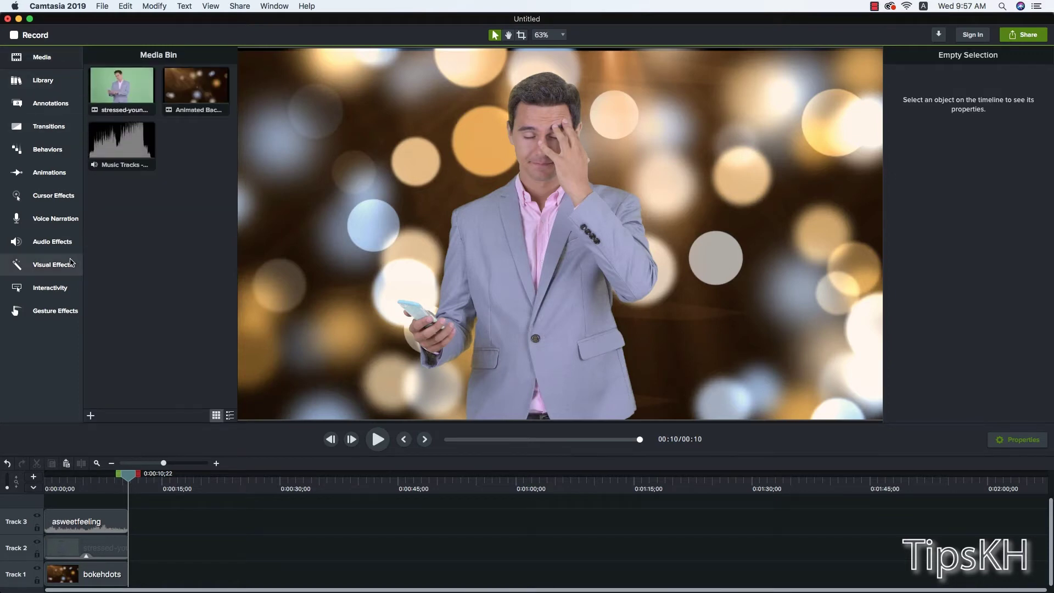
{"action": "left_click", "coordinate": [52, 264]}
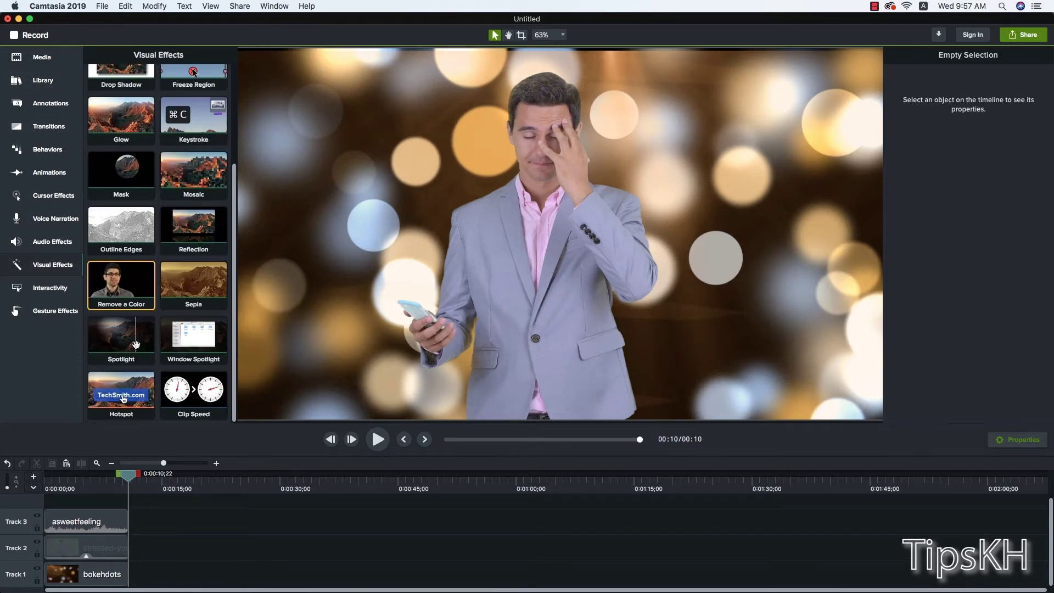
{"action": "mouse_move", "coordinate": [132, 345]}
{"action": "left_mouse_down"}
{"action": "mouse_move", "coordinate": [114, 473]}
{"action": "mouse_move", "coordinate": [83, 549]}
{"action": "left_mouse_up"}
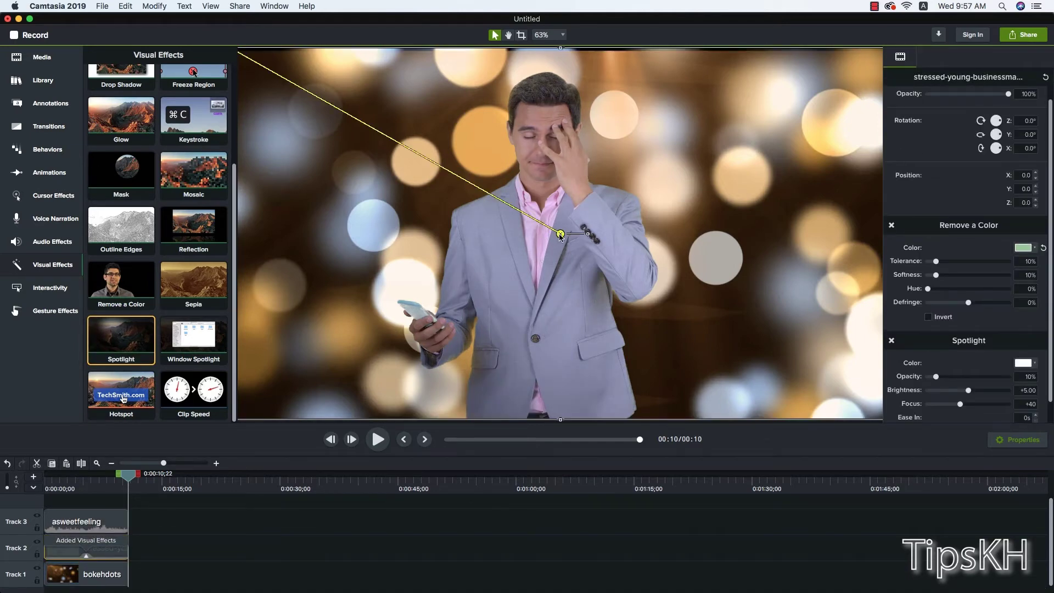
Step: Aim the spotlight's light at the man's face on the canvas
{"action": "mouse_move", "coordinate": [561, 234]}
{"action": "left_mouse_down"}
{"action": "mouse_move", "coordinate": [462, 145]}
{"action": "mouse_move", "coordinate": [615, 103]}
{"action": "mouse_move", "coordinate": [501, 107]}
{"action": "left_mouse_up"}
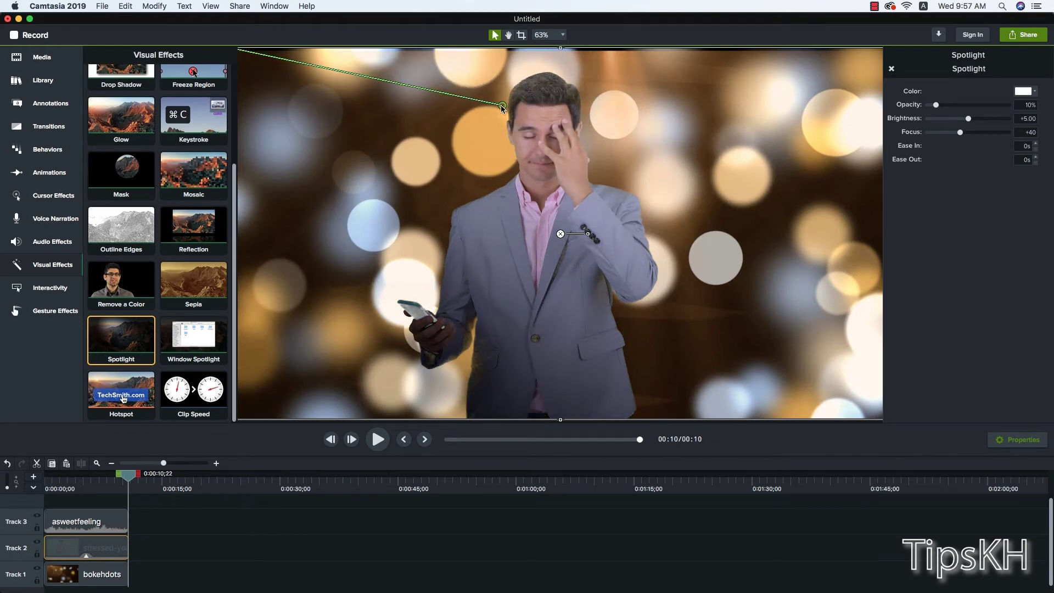
{"action": "mouse_move", "coordinate": [503, 106]}
{"action": "left_mouse_down"}
{"action": "mouse_move", "coordinate": [435, 196]}
{"action": "mouse_move", "coordinate": [484, 372]}
{"action": "mouse_move", "coordinate": [513, 119]}
{"action": "left_mouse_up"}
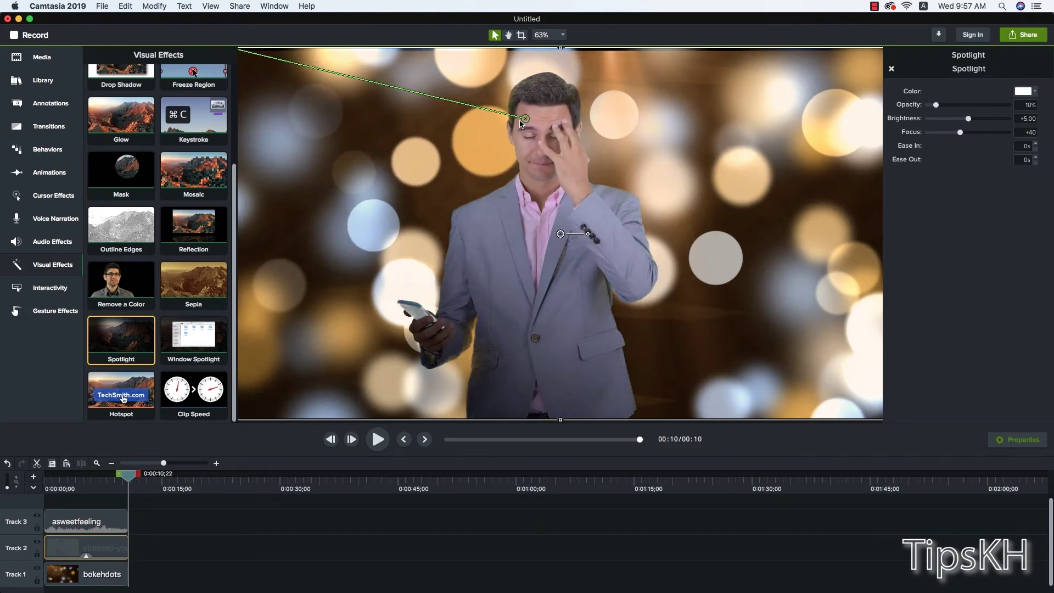
{"action": "left_click_drag", "start_coordinate": [510, 124], "coordinate": [454, 126]}
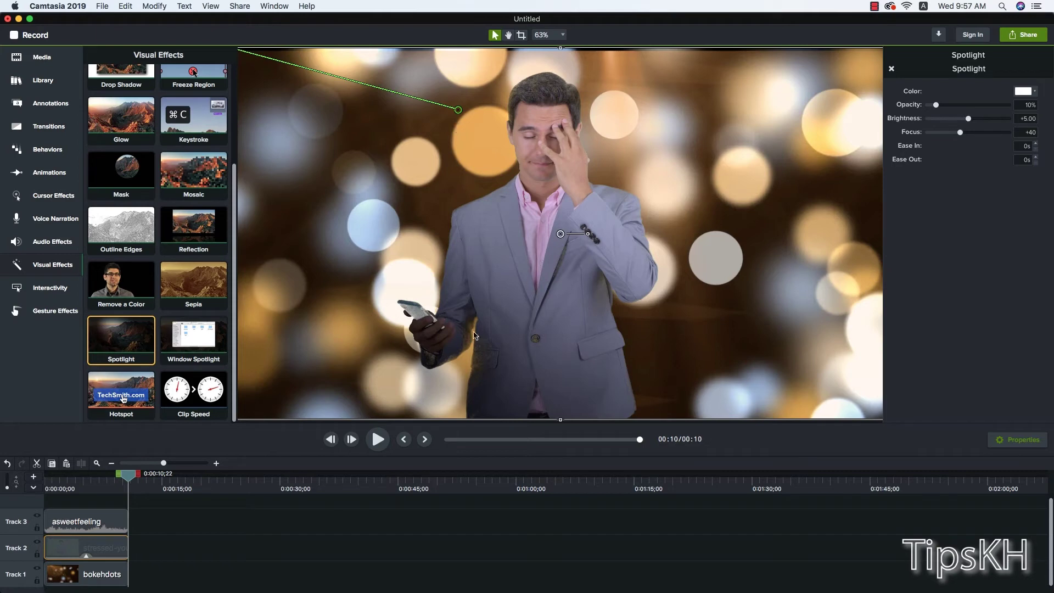
{"action": "left_click", "coordinate": [285, 546]}
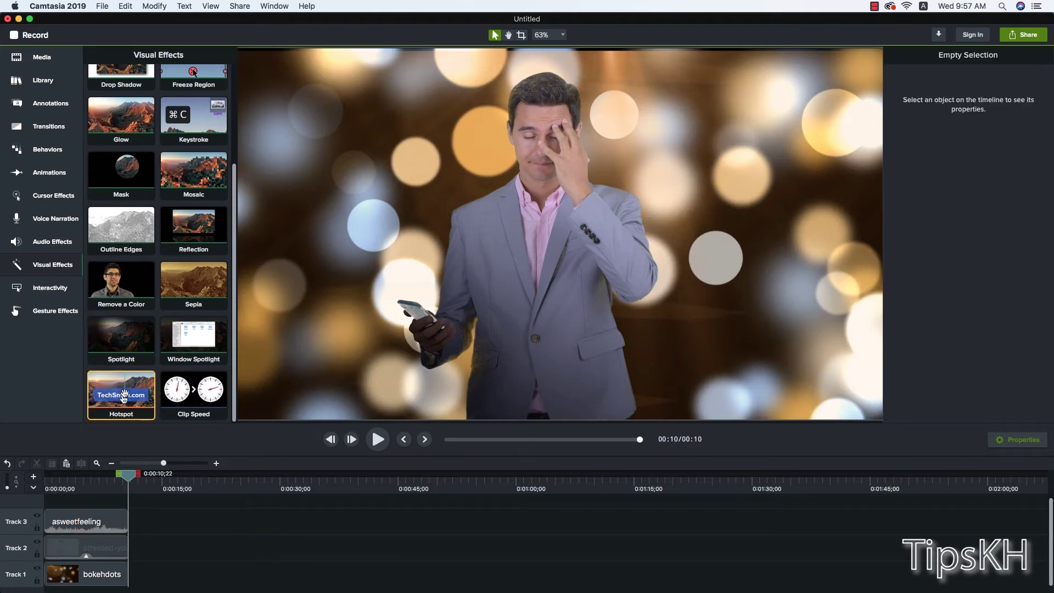
Step: Place the basic ABC text callout on a new Track 4 and select it on the canvas
{"action": "left_click_drag", "start_coordinate": [124, 394], "coordinate": [115, 401]}
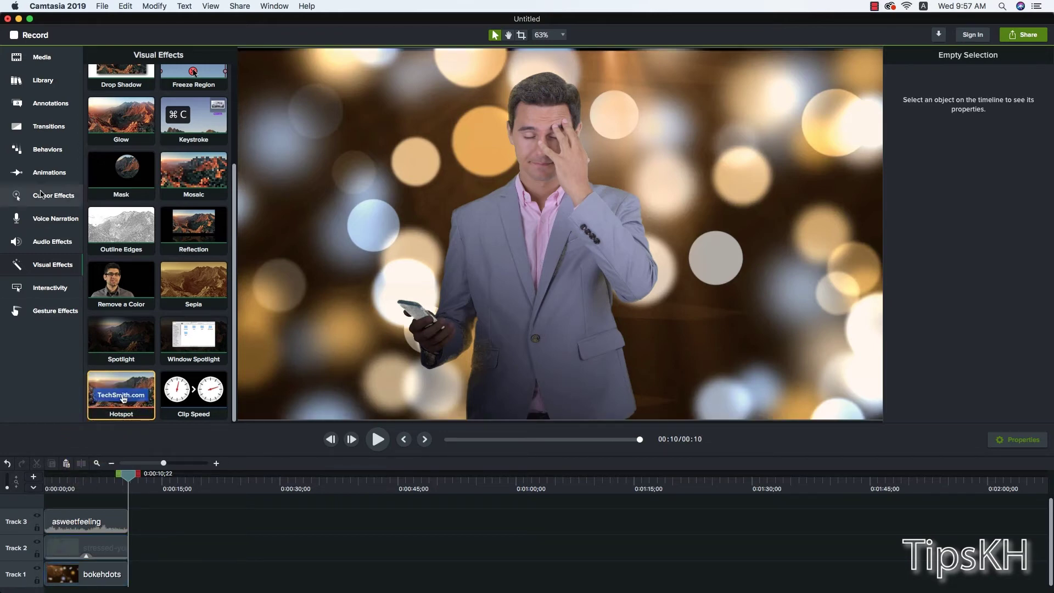
{"action": "left_click", "coordinate": [50, 104]}
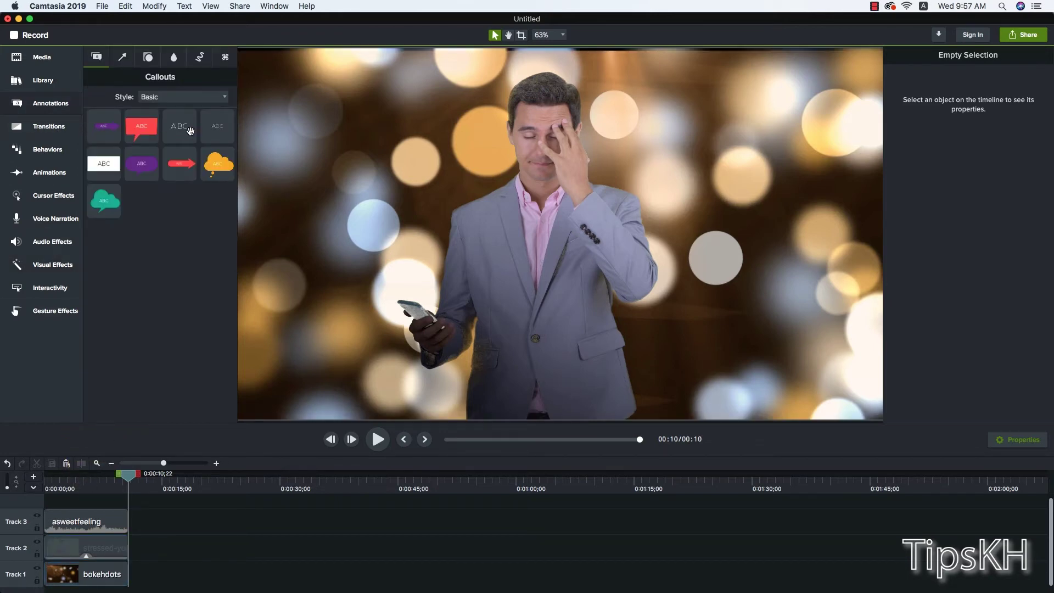
{"action": "mouse_move", "coordinate": [189, 129]}
{"action": "left_mouse_down"}
{"action": "mouse_move", "coordinate": [107, 507]}
{"action": "mouse_move", "coordinate": [106, 499]}
{"action": "left_mouse_up"}
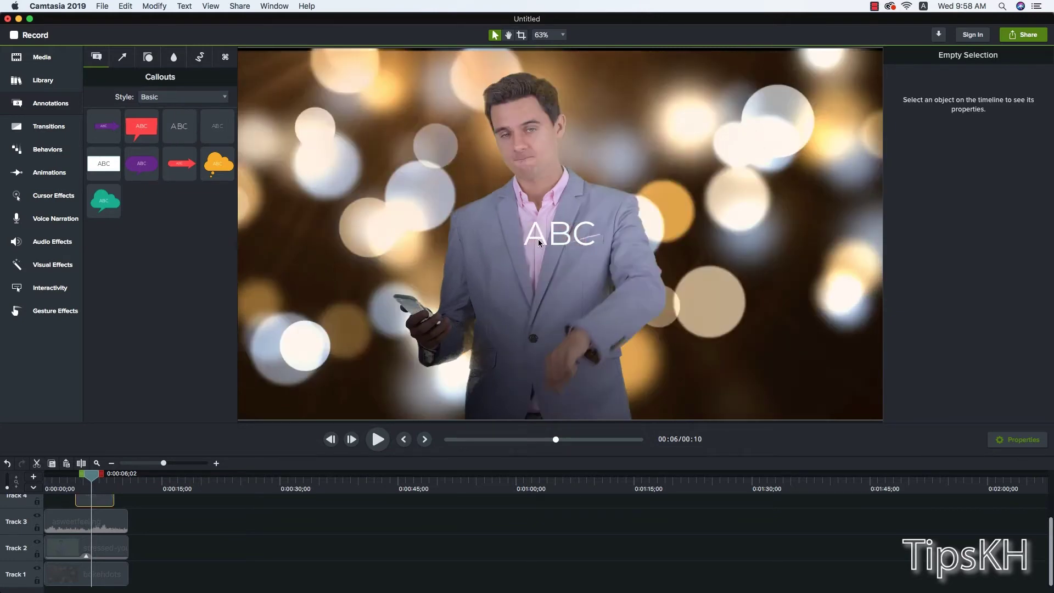
{"action": "left_click", "coordinate": [539, 240]}
Step: Move the ABC callout to the lower canvas and apply the Hotspot effect to it
{"action": "left_click_drag", "start_coordinate": [540, 240], "coordinate": [525, 379]}
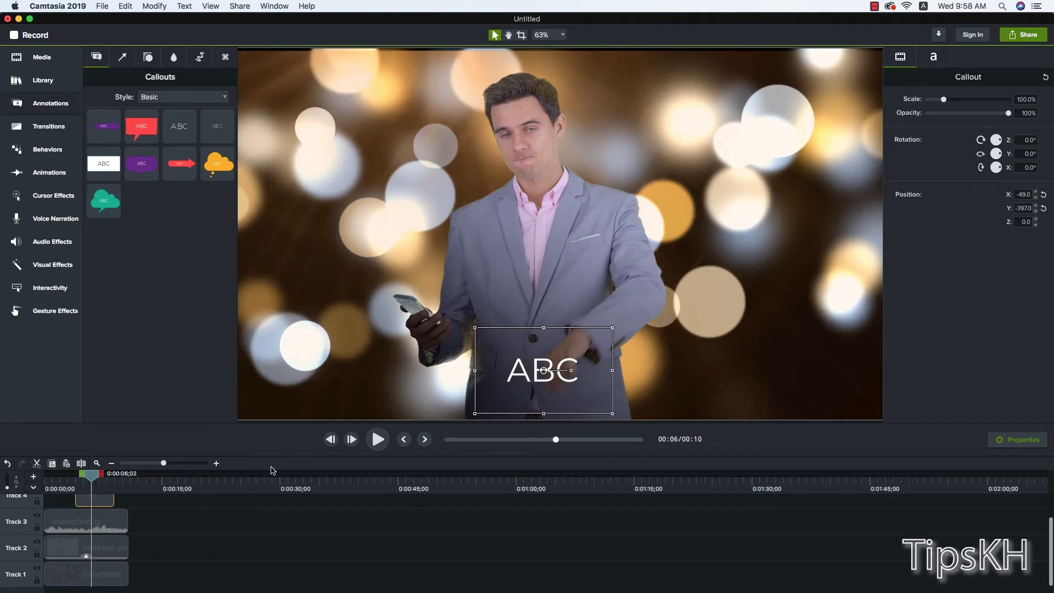
{"action": "left_click", "coordinate": [54, 269]}
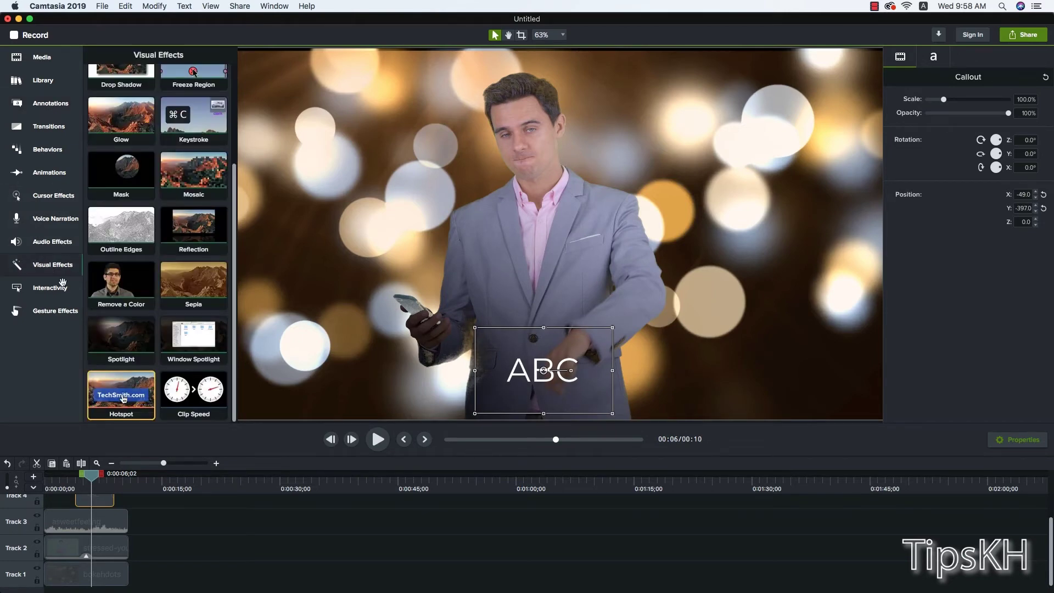
{"action": "left_click_drag", "start_coordinate": [120, 392], "coordinate": [98, 501]}
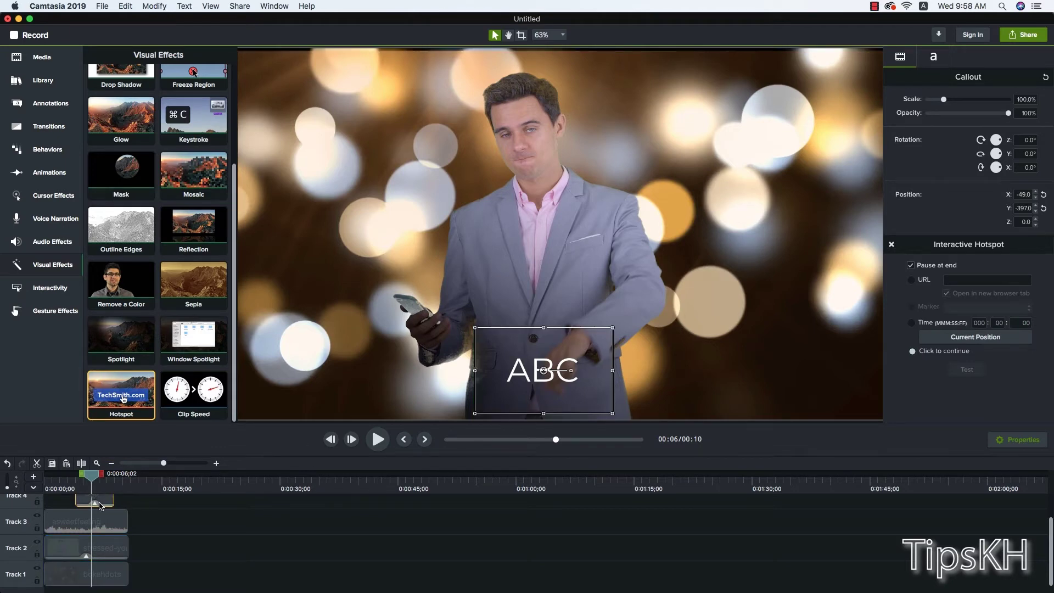
{"action": "left_click_drag", "start_coordinate": [240, 456], "coordinate": [240, 440]}
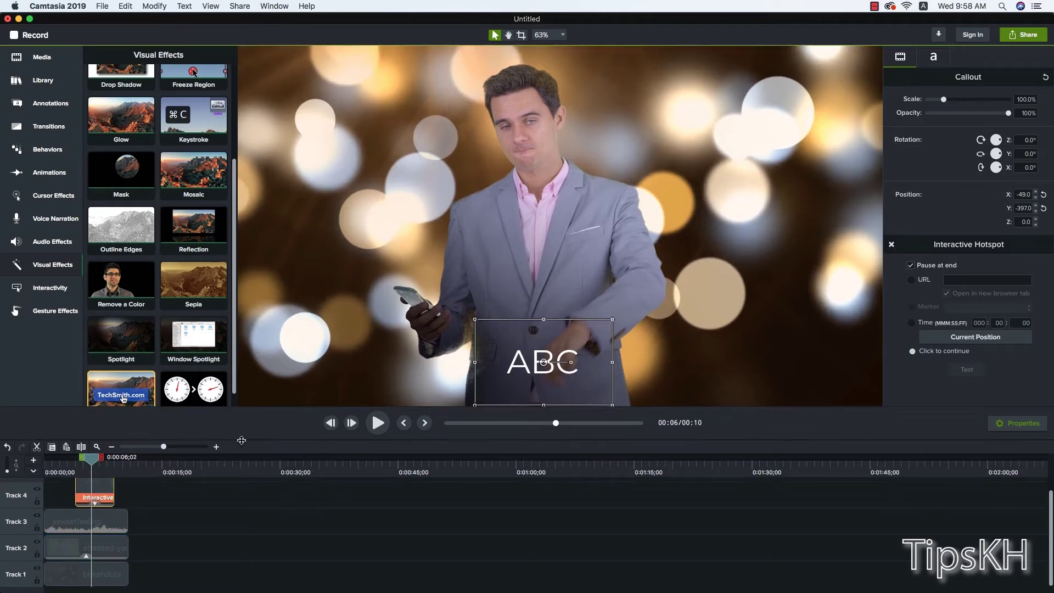
Step: Set the Interactive Hotspot to open a URL, test the link, then clear the address
{"action": "left_click", "coordinate": [96, 494]}
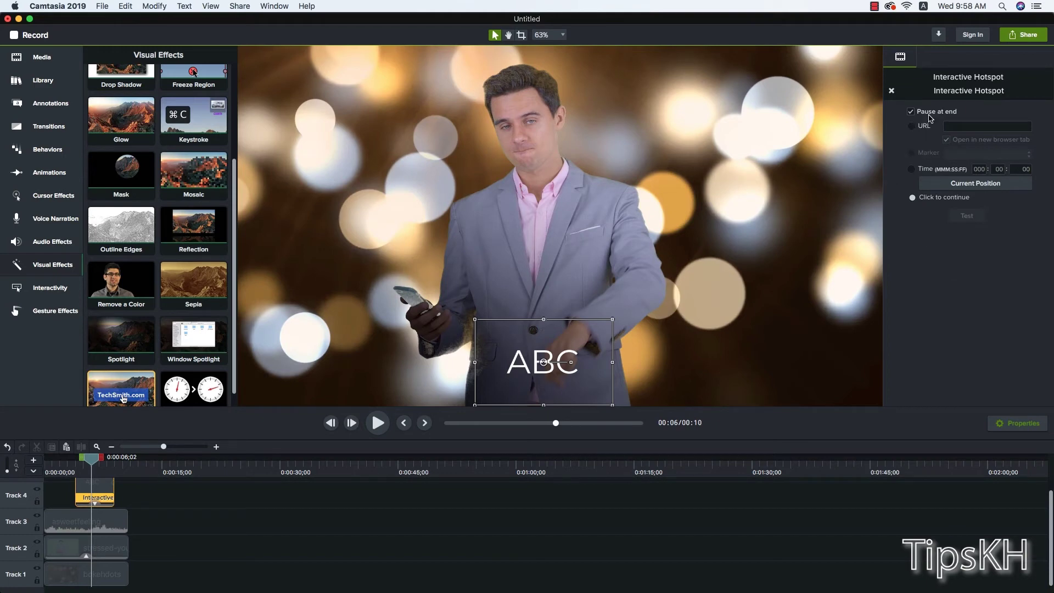
{"action": "left_click", "coordinate": [911, 126]}
{"action": "type", "text": "www"}
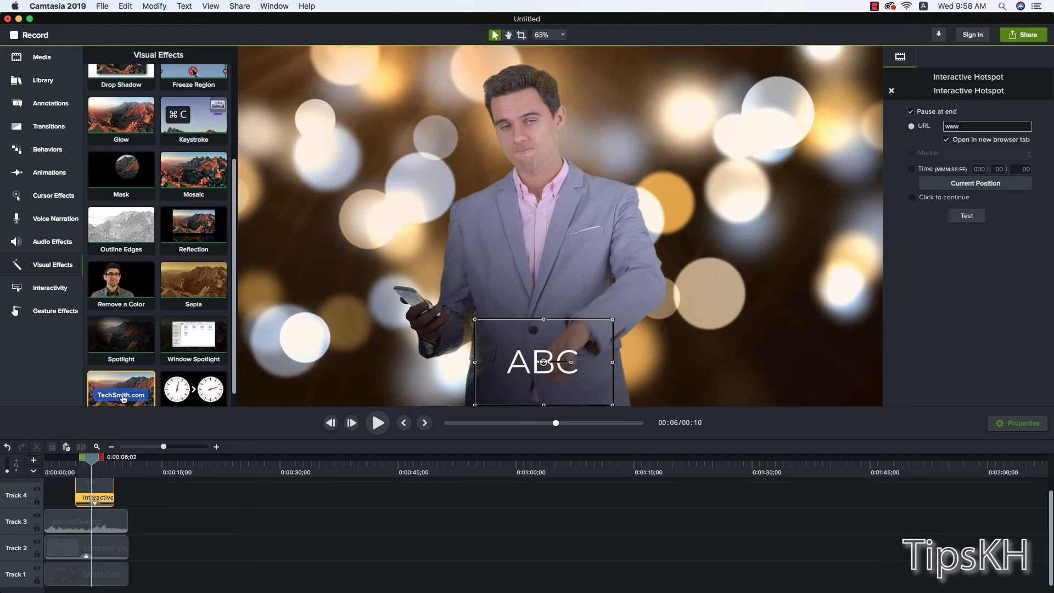
{"action": "type", "text": ".google.com"}
{"action": "left_click", "coordinate": [967, 219]}
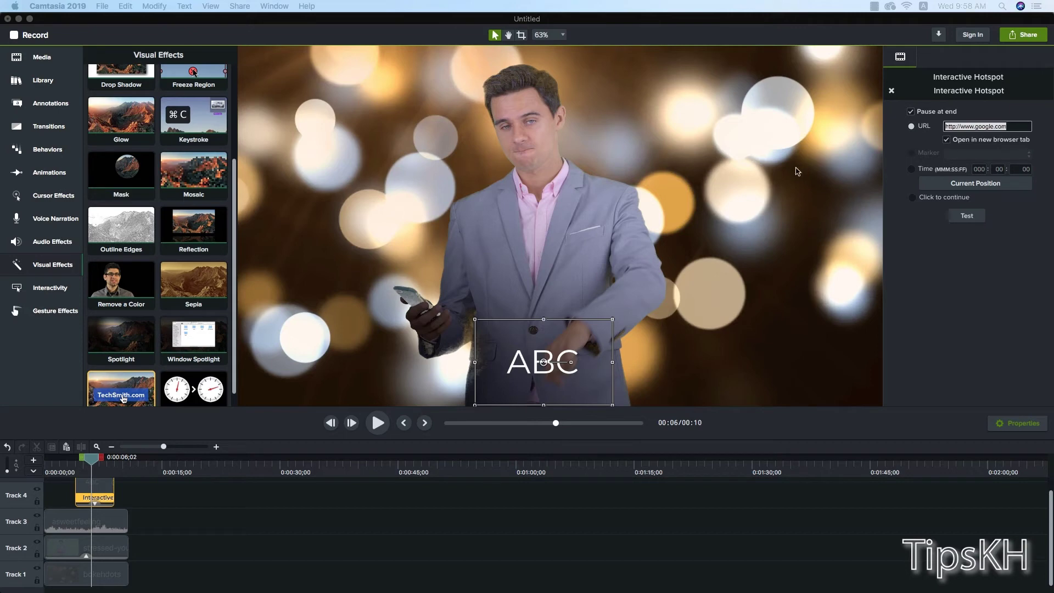
{"action": "left_click", "coordinate": [903, 262]}
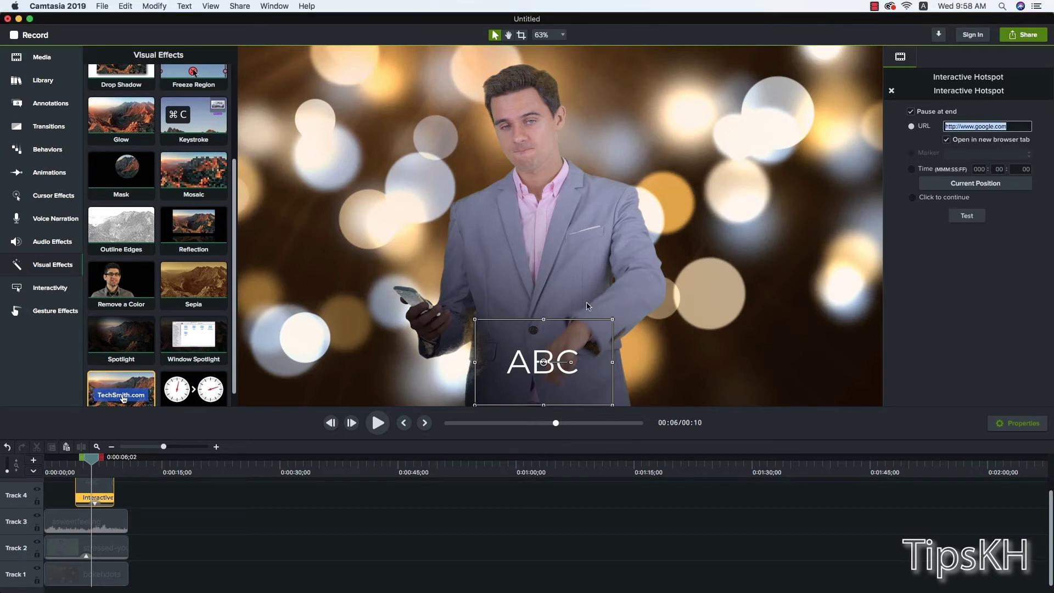
{"action": "scroll", "coordinate": [230, 335], "scroll_direction": "down", "scroll_amount": 1}
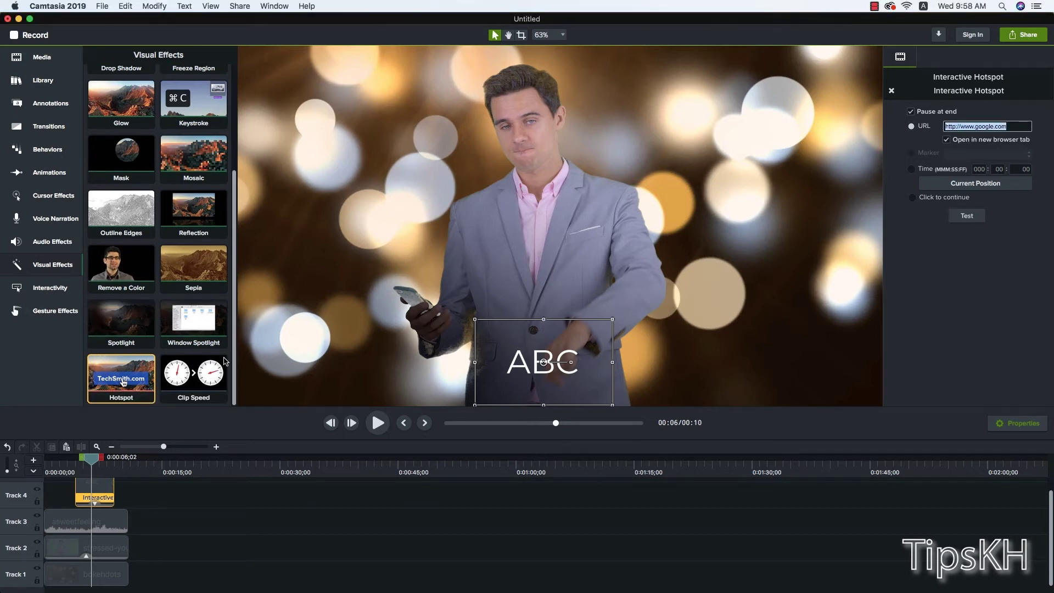
{"action": "key", "text": "BackSpace"}
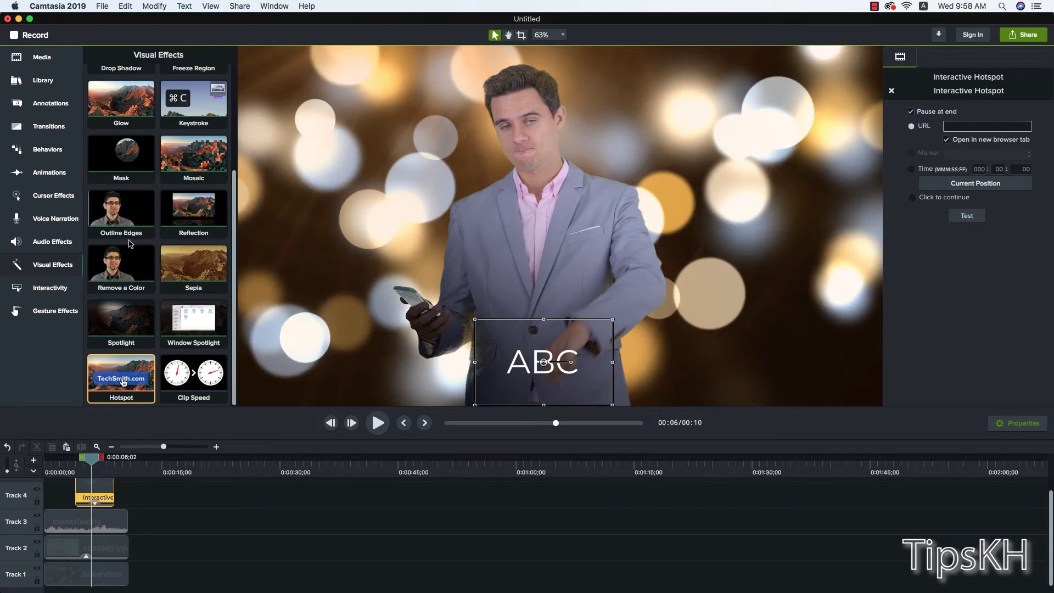
Step: Open Import Media from the Media Bin and browse to the 100CANON0 folder on SERVER MENG
{"action": "left_click", "coordinate": [54, 65]}
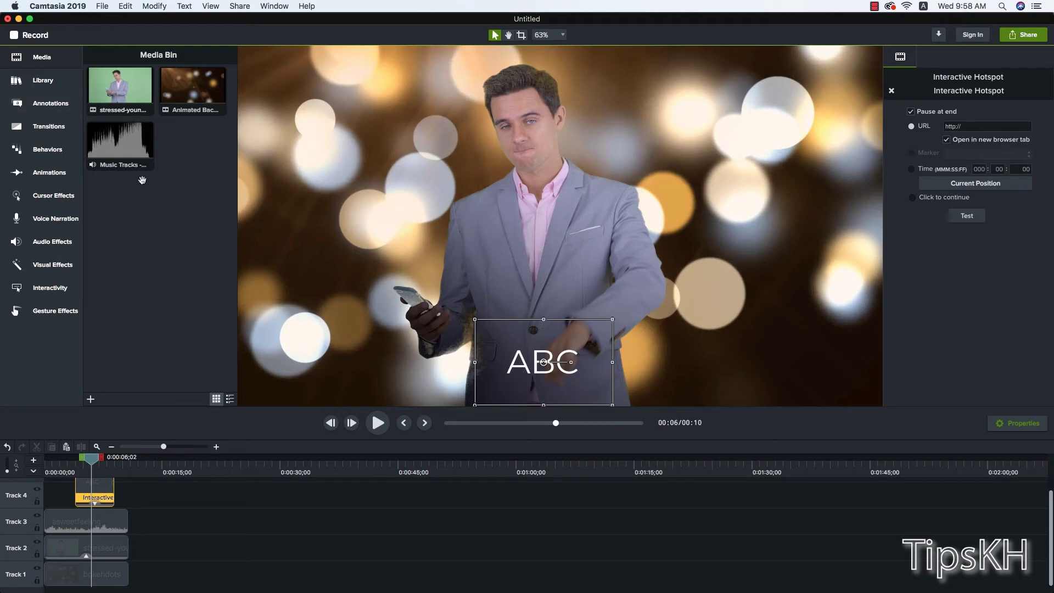
{"action": "right_click", "coordinate": [174, 233]}
{"action": "right_click", "coordinate": [148, 200]}
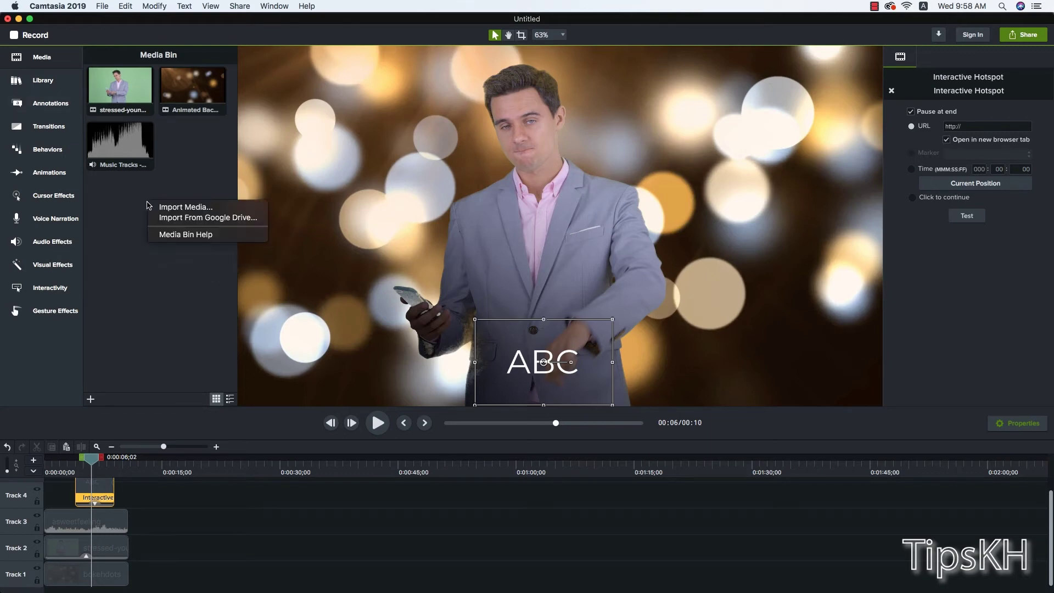
{"action": "left_click", "coordinate": [160, 206]}
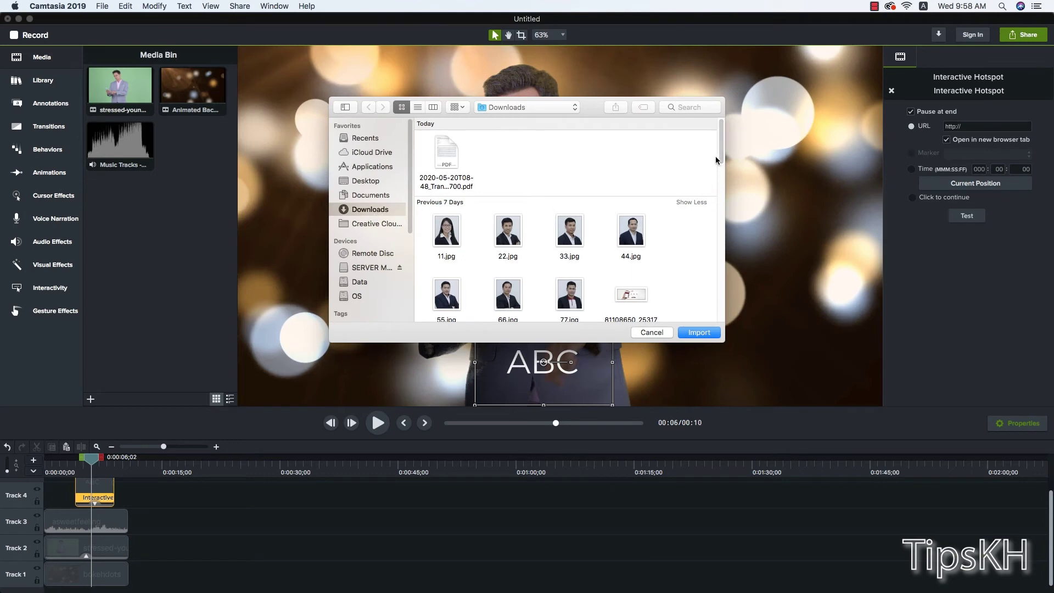
{"action": "left_click", "coordinate": [382, 273]}
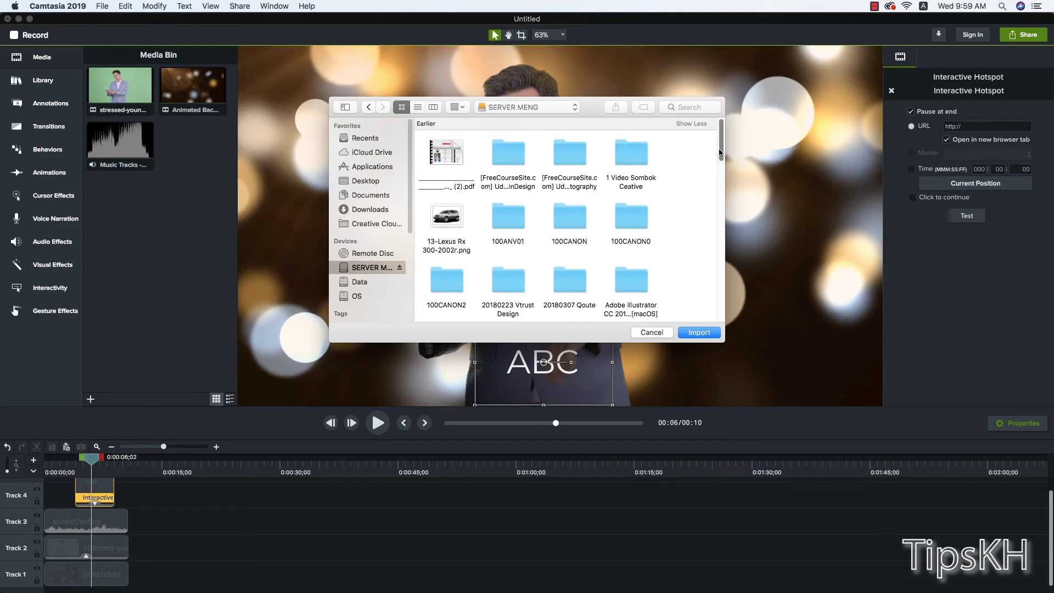
{"action": "left_click_drag", "start_coordinate": [719, 149], "coordinate": [722, 251]}
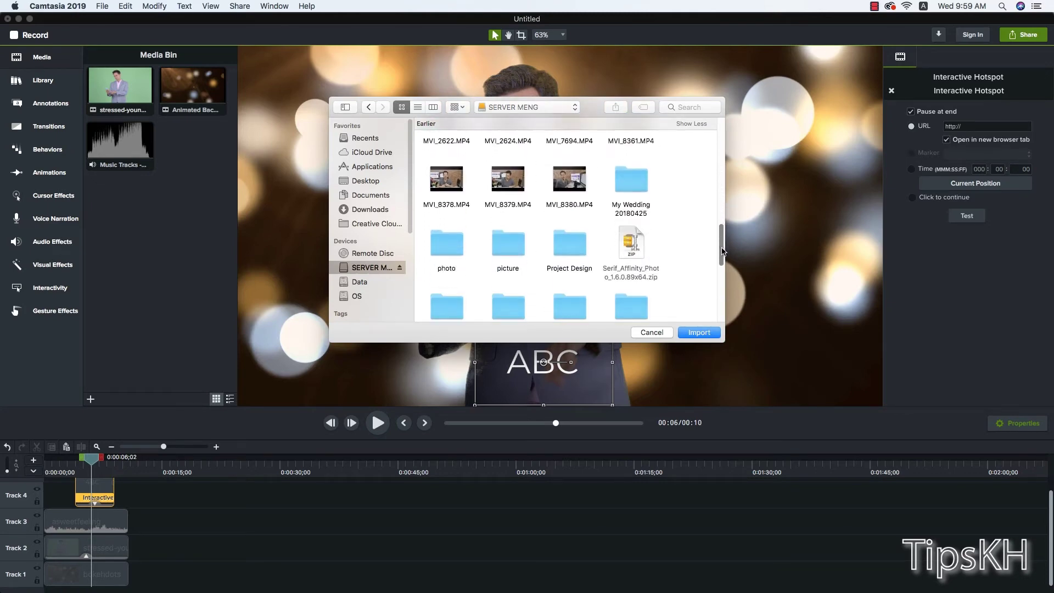
{"action": "left_click_drag", "start_coordinate": [722, 251], "coordinate": [709, 137]}
{"action": "left_click", "coordinate": [635, 193]}
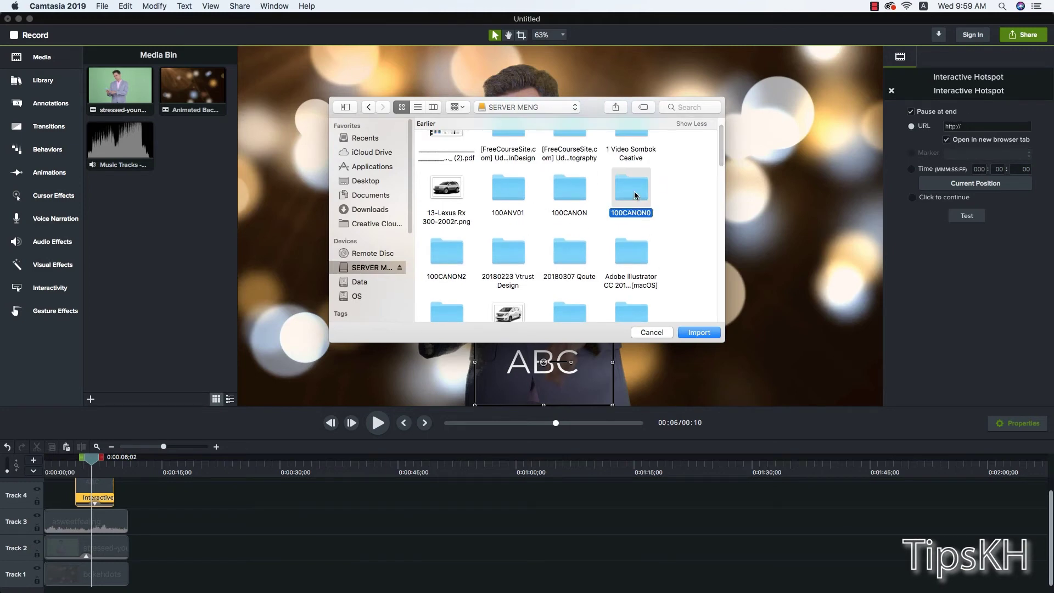
{"action": "double_click", "coordinate": [634, 193]}
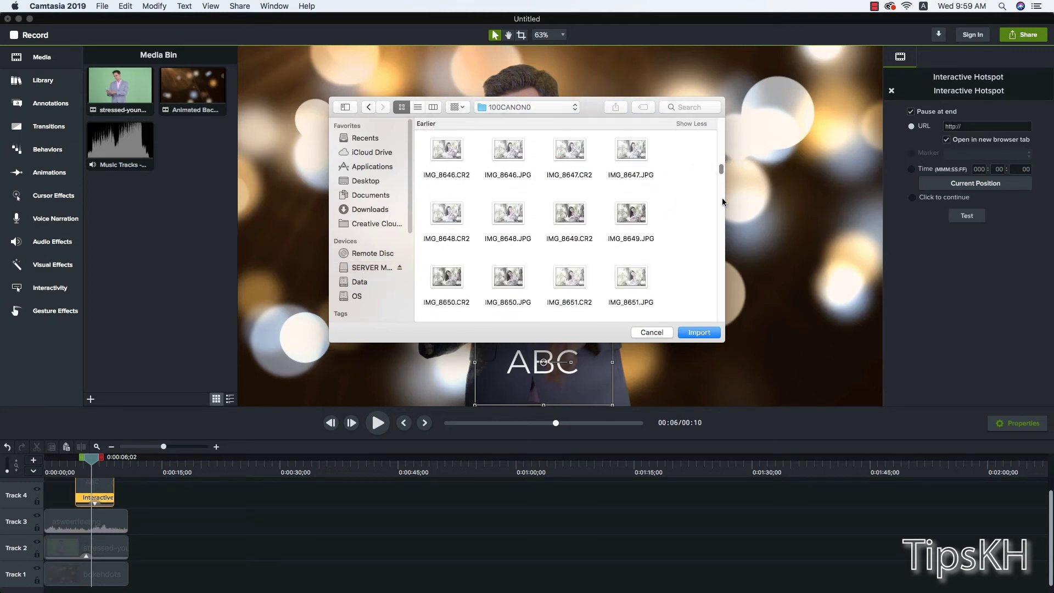
Step: Bring MVI_8409.MP4 and MVI_8418.MP4 into the Media Bin
{"action": "left_click_drag", "start_coordinate": [723, 202], "coordinate": [722, 219]}
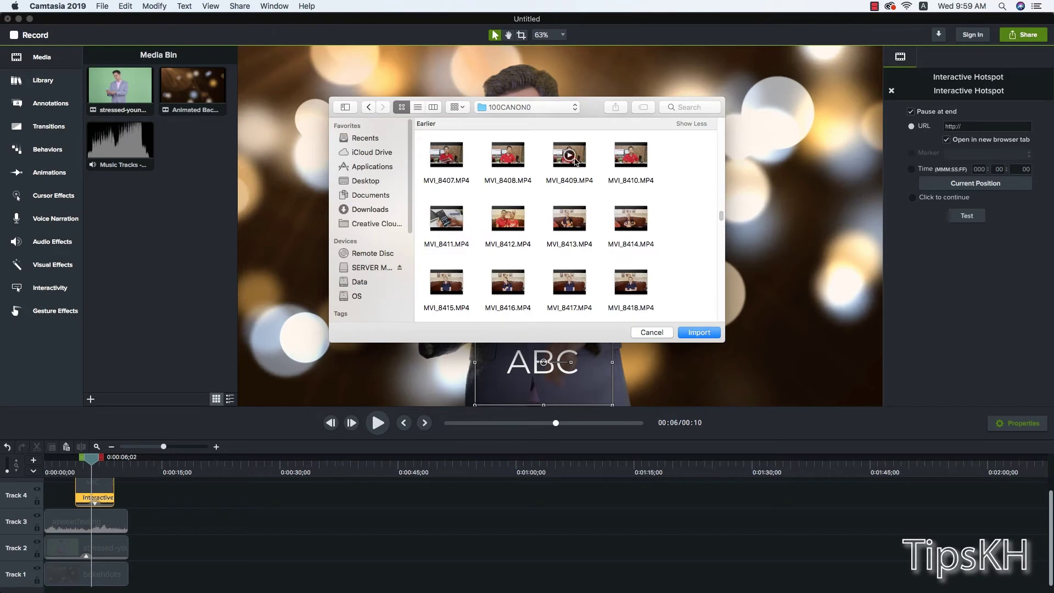
{"action": "left_click", "coordinate": [581, 158]}
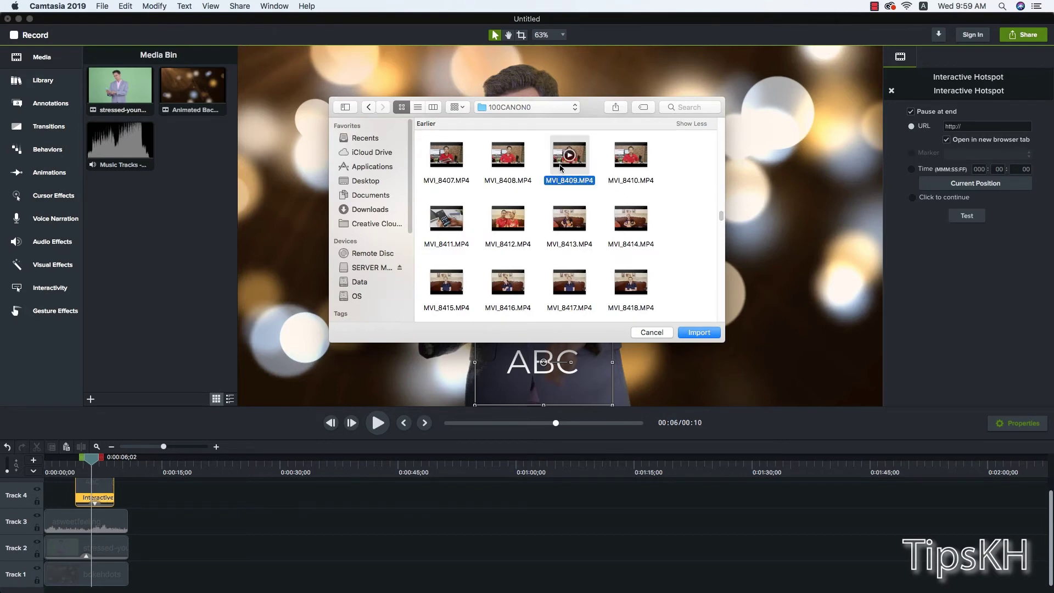
{"action": "left_click_drag", "start_coordinate": [580, 158], "coordinate": [190, 249]}
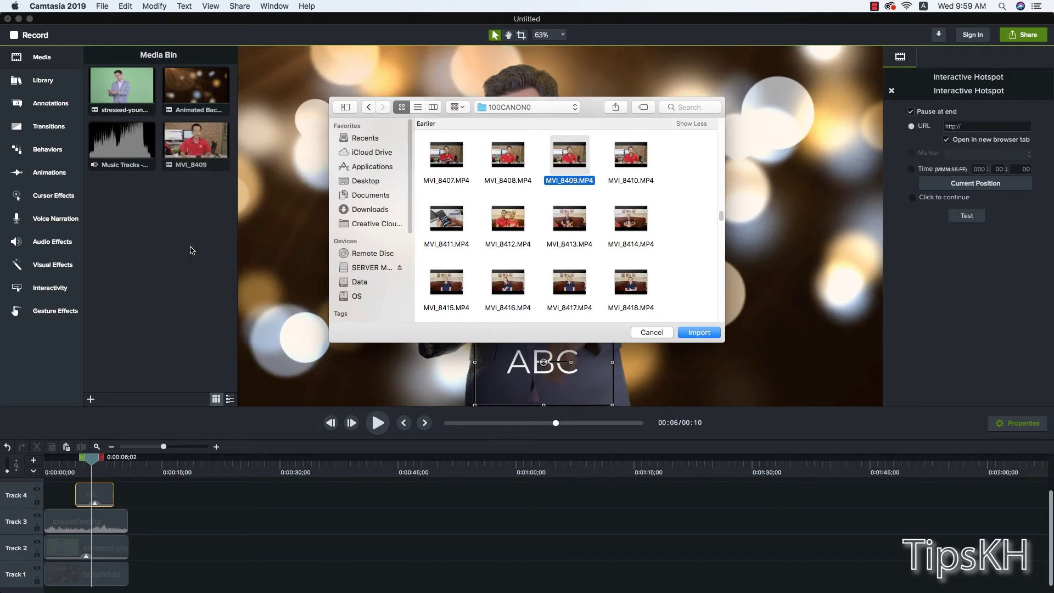
{"action": "left_click", "coordinate": [641, 304]}
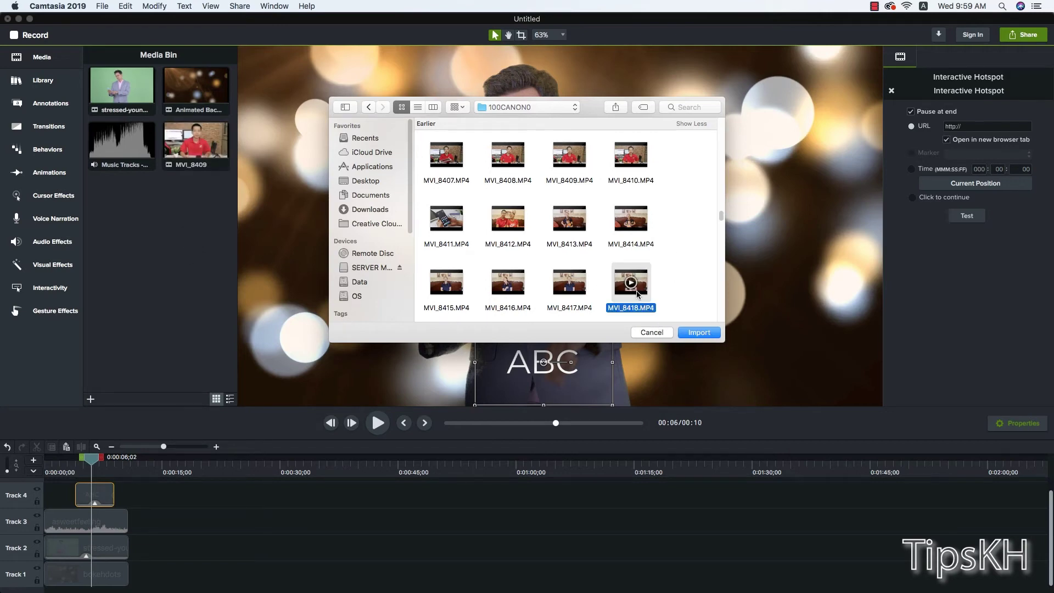
{"action": "left_click", "coordinate": [699, 333]}
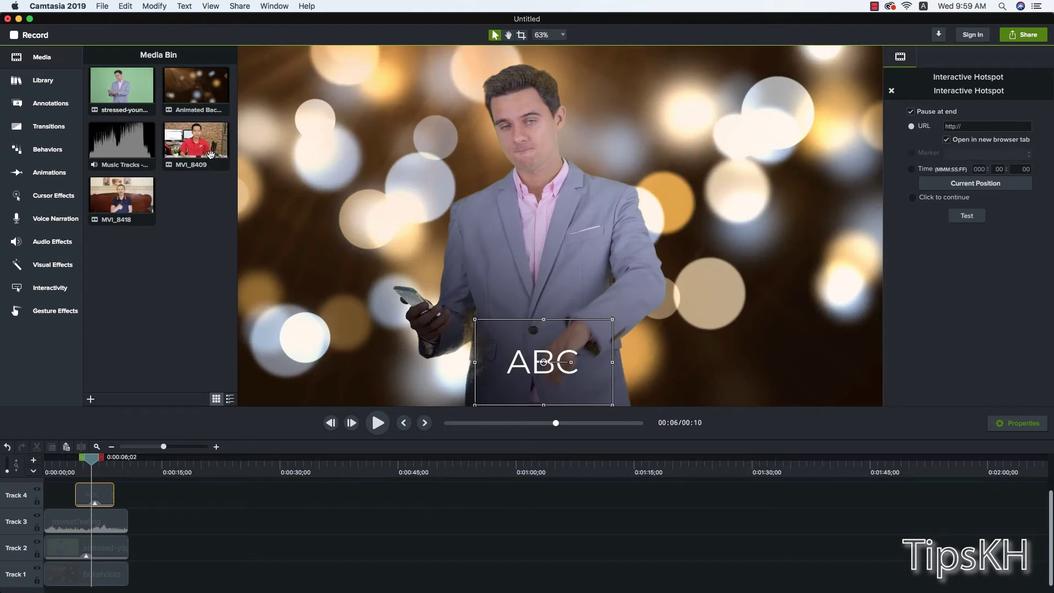
Step: Put the MVI_8409 video on Track 1 right after the bokehdots clip
{"action": "left_click_drag", "start_coordinate": [196, 150], "coordinate": [159, 576]}
{"action": "left_click", "coordinate": [166, 538]}
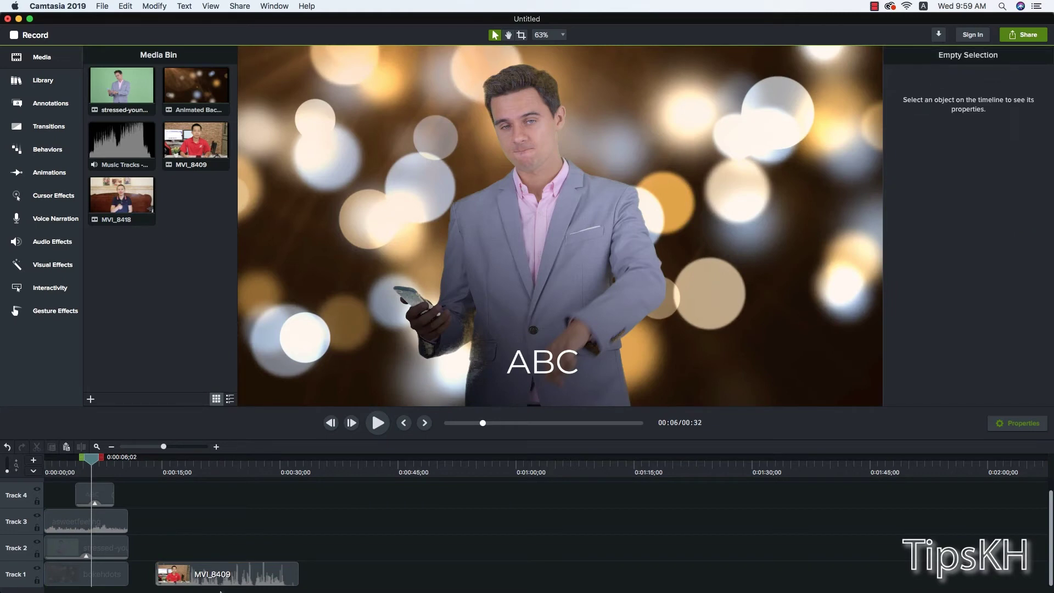
{"action": "mouse_move", "coordinate": [201, 582]}
{"action": "left_click_drag", "start_coordinate": [220, 566], "coordinate": [192, 567]}
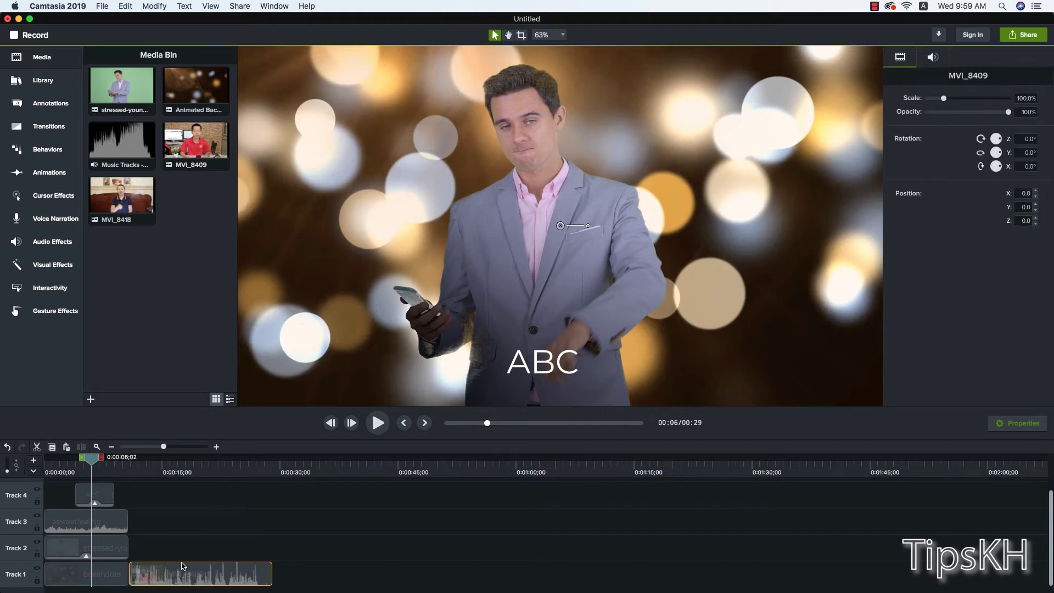
Step: Add Clip Speed to MVI_8409 and speed it up to 5.44x
{"action": "left_click", "coordinate": [57, 268]}
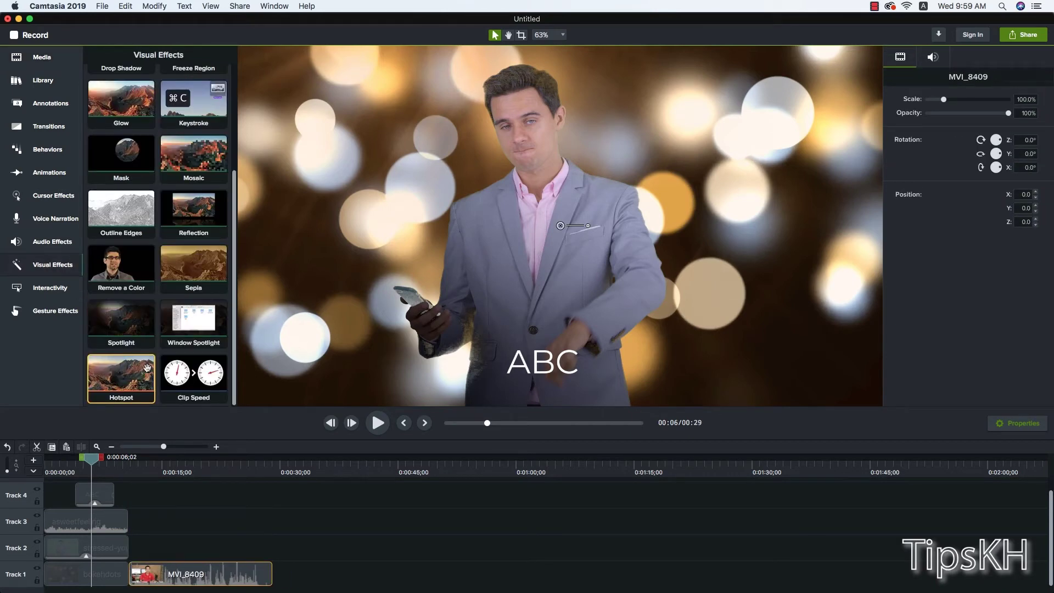
{"action": "left_click_drag", "start_coordinate": [188, 372], "coordinate": [159, 565]}
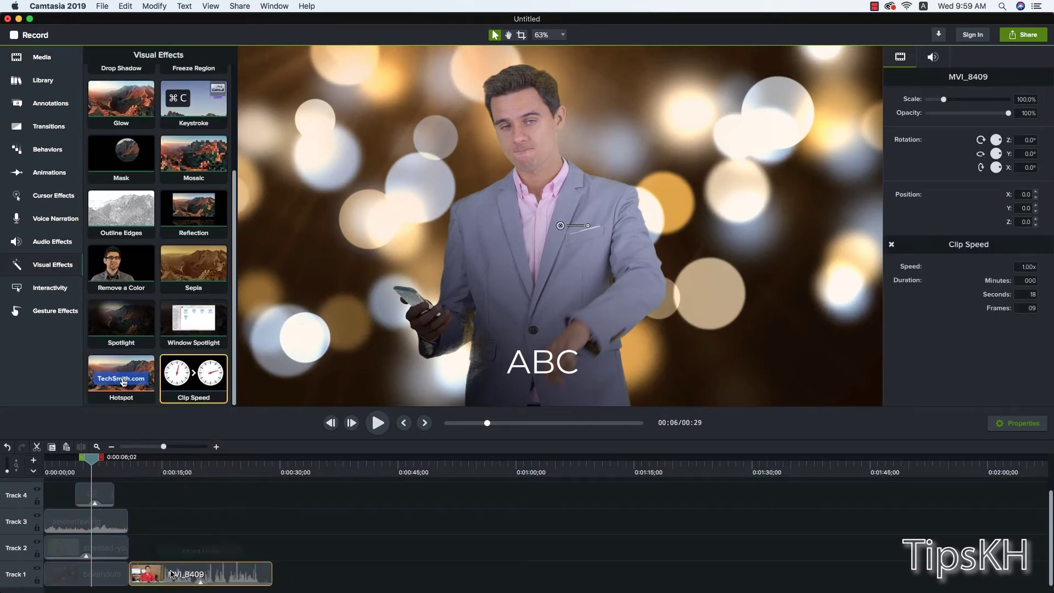
{"action": "left_click", "coordinate": [130, 473]}
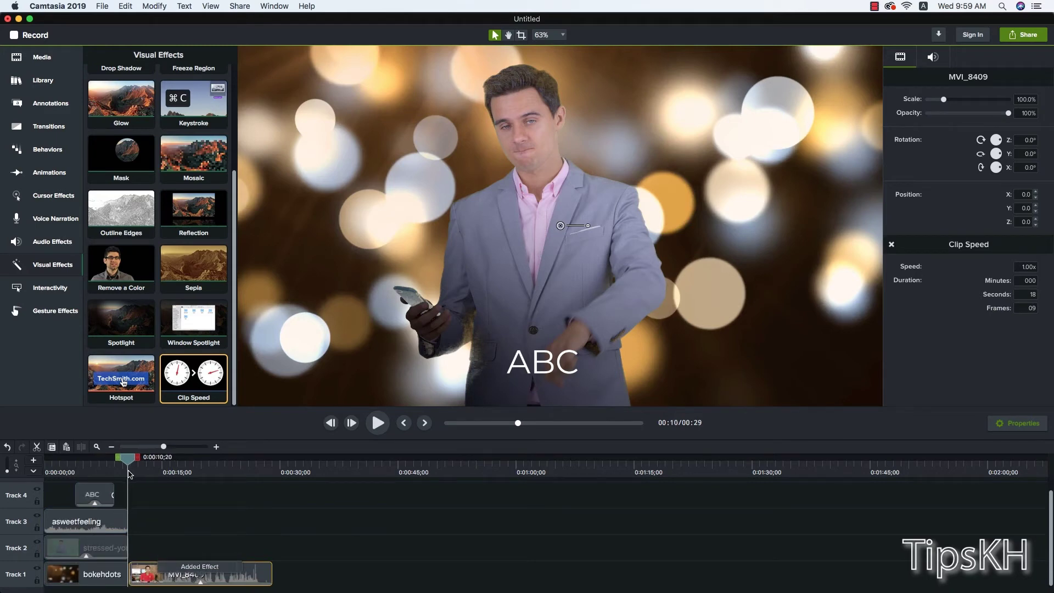
{"action": "mouse_move", "coordinate": [130, 474]}
{"action": "left_mouse_down"}
{"action": "mouse_move", "coordinate": [224, 478]}
{"action": "mouse_move", "coordinate": [200, 475]}
{"action": "left_mouse_up"}
{"action": "left_click", "coordinate": [200, 581]}
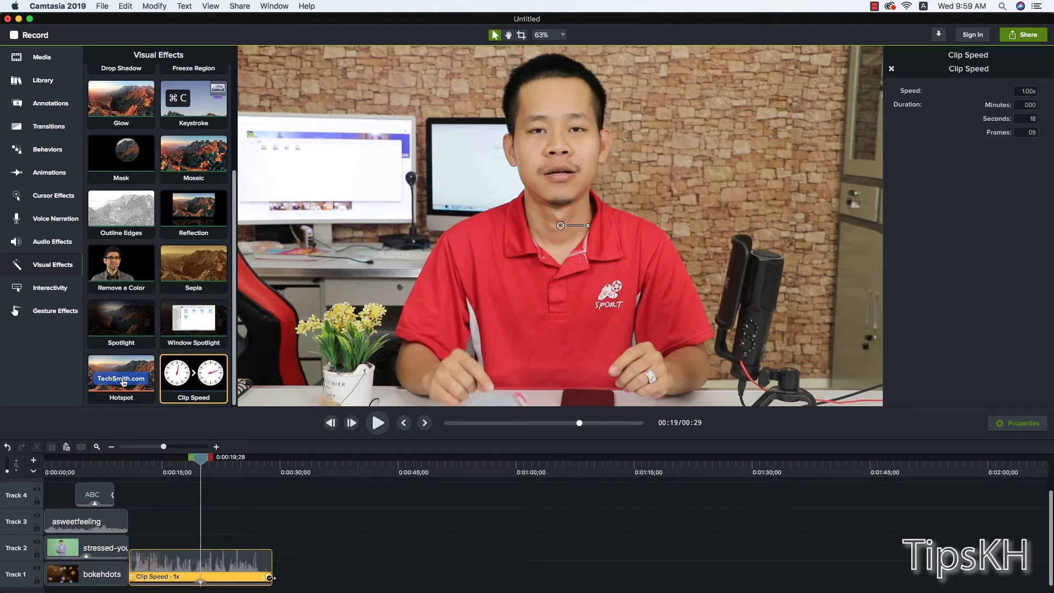
{"action": "left_click_drag", "start_coordinate": [269, 577], "coordinate": [172, 579]}
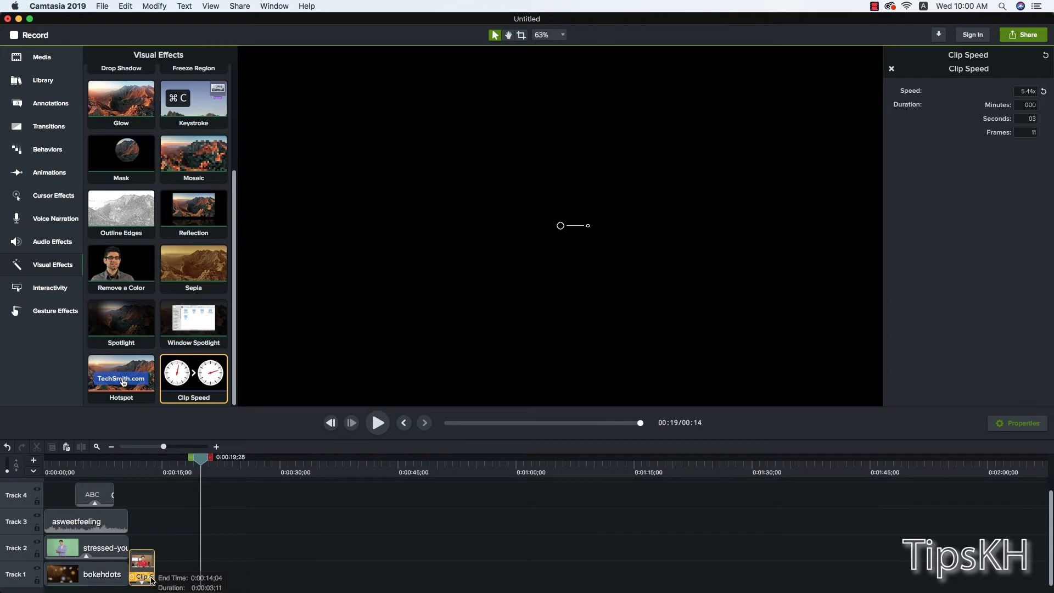
{"action": "left_click_drag", "start_coordinate": [172, 579], "coordinate": [155, 578]}
Step: Play the project preview and pause it near the start
{"action": "left_click", "coordinate": [136, 470]}
{"action": "key", "text": "space"}
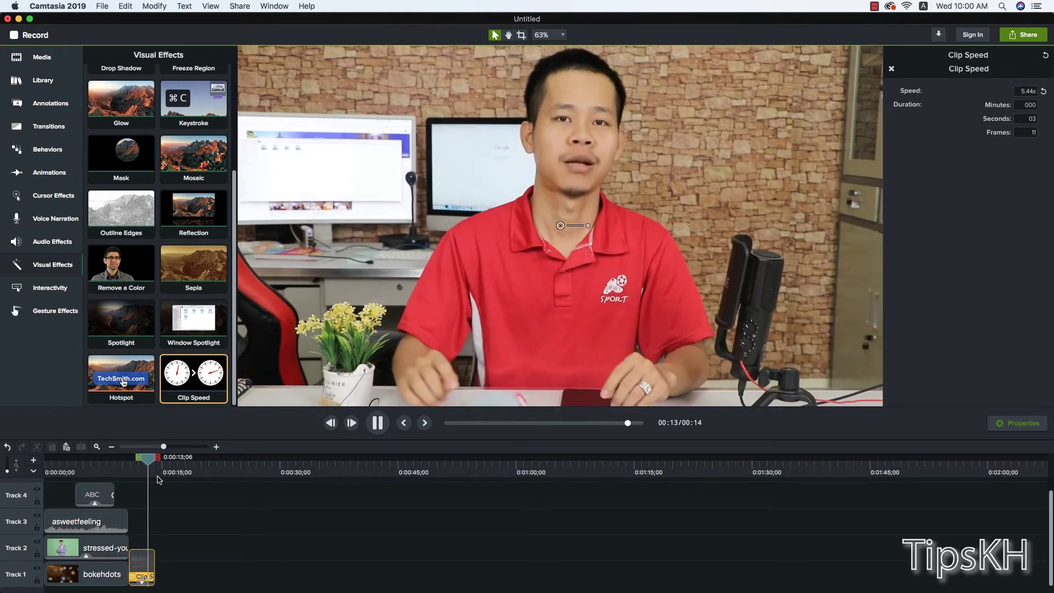
{"action": "key", "text": "space"}
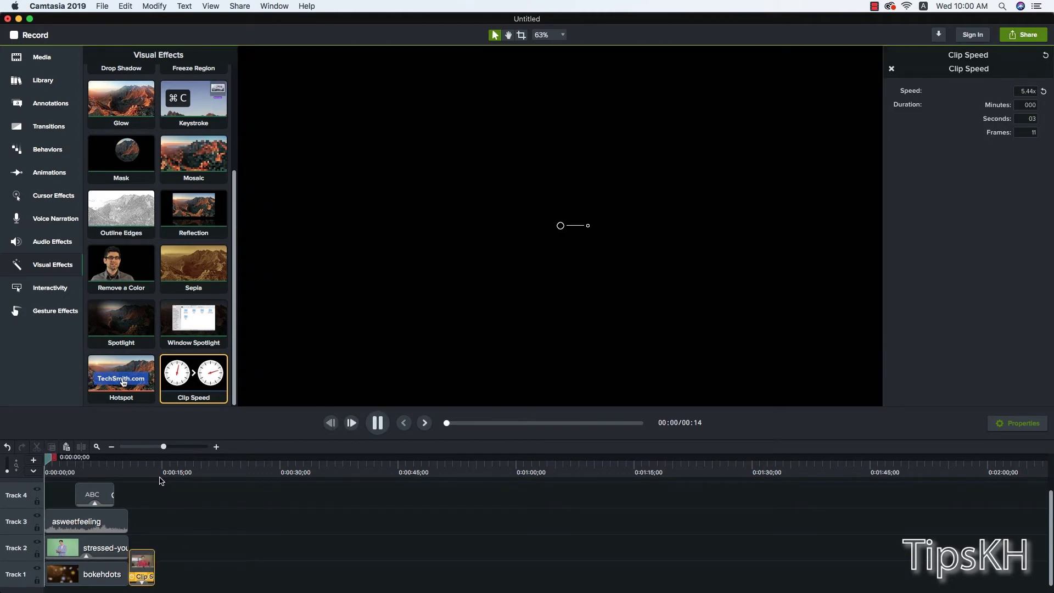
{"action": "key", "text": "space"}
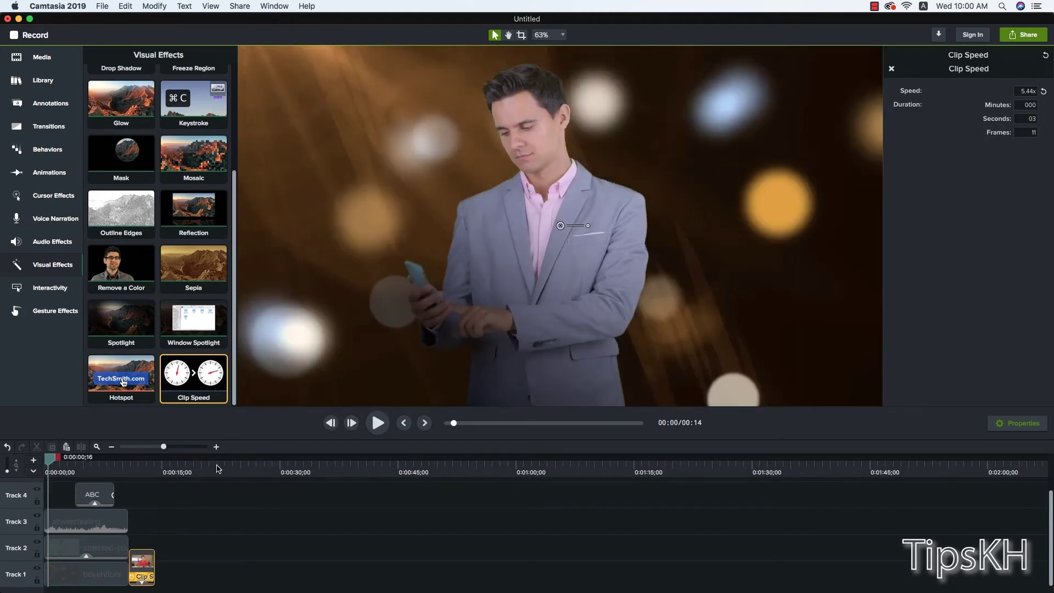
{"action": "scroll", "coordinate": [237, 401], "scroll_direction": "up", "scroll_amount": 5}
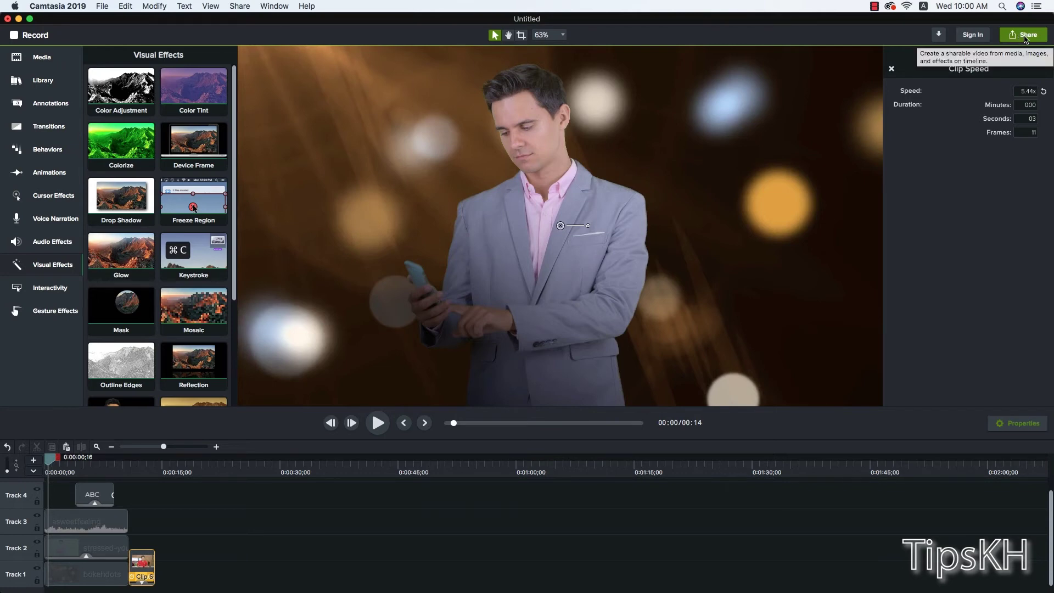
Step: Start a Local File export named my lesson1, keeping MP4 as the format
{"action": "left_click", "coordinate": [1024, 38]}
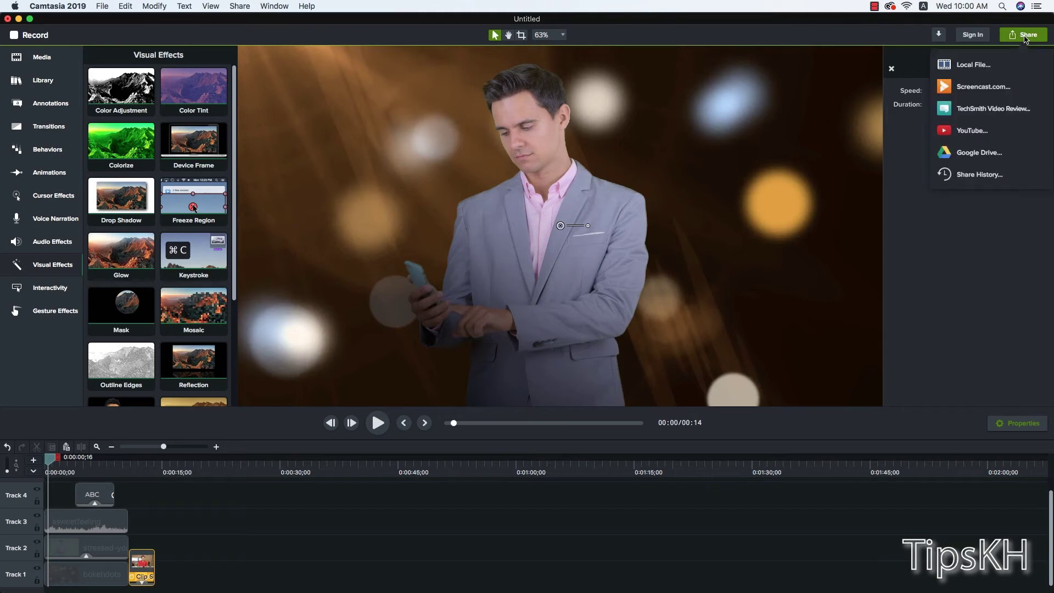
{"action": "left_click", "coordinate": [973, 66]}
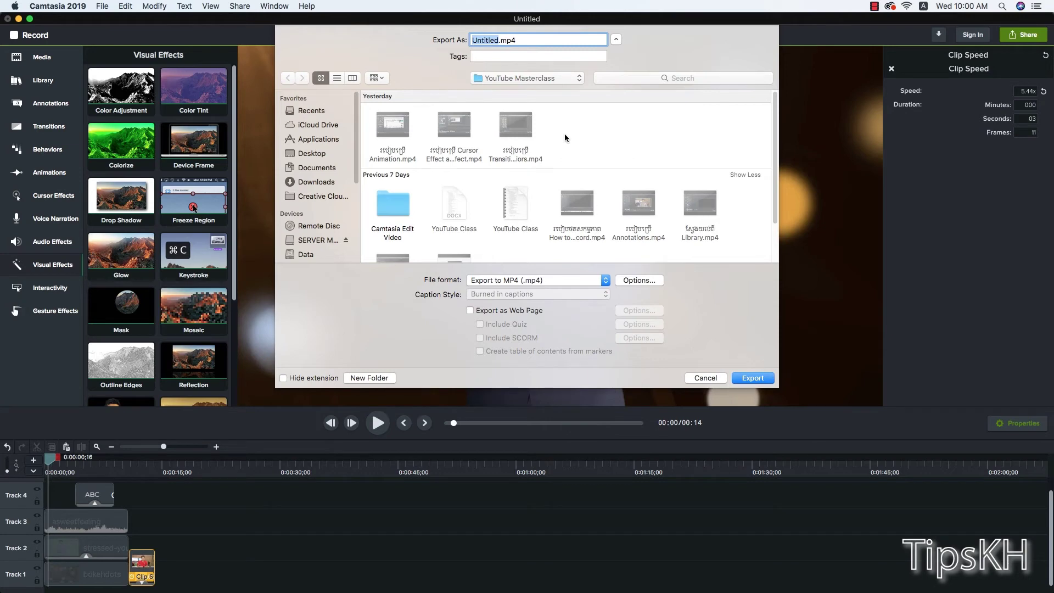
{"action": "type", "text": "my "}
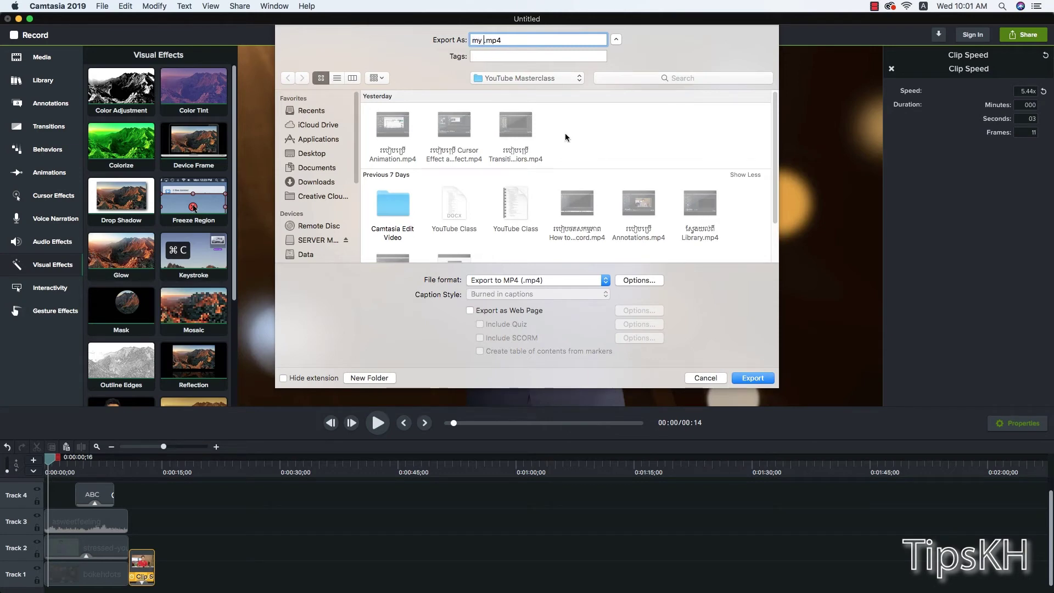
{"action": "type", "text": "lesson"}
{"action": "type", "text": "1"}
{"action": "left_click", "coordinate": [631, 280]}
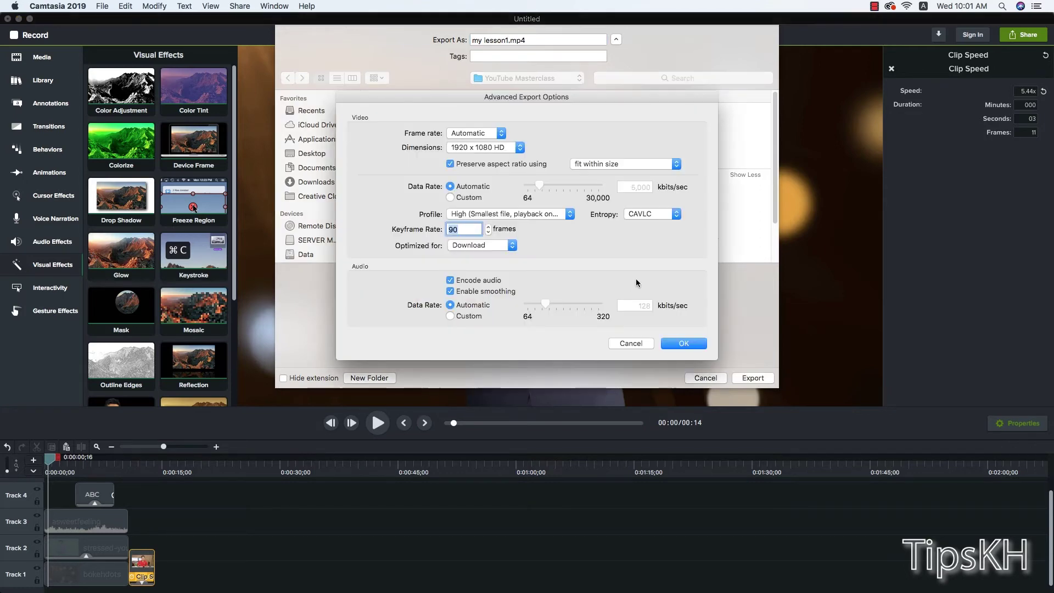
{"action": "left_click", "coordinate": [643, 343]}
{"action": "left_click", "coordinate": [567, 281]}
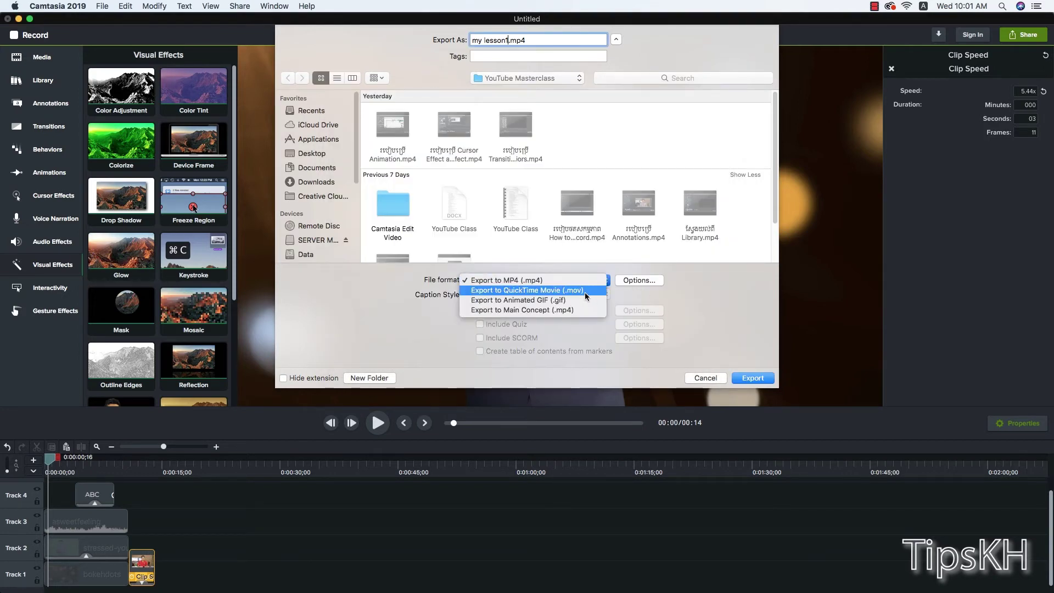
{"action": "left_click", "coordinate": [556, 282]}
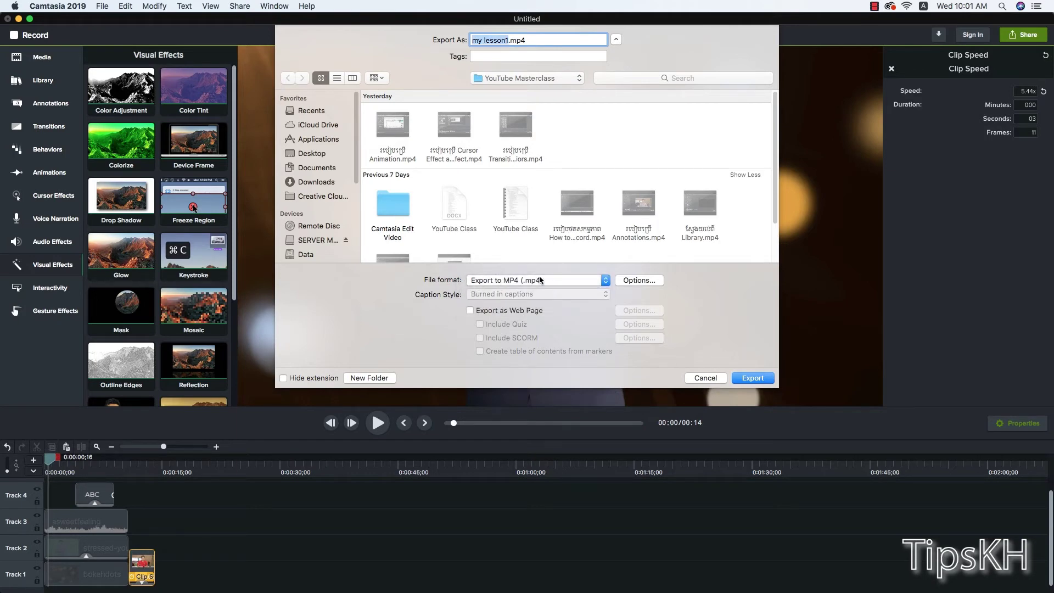
Step: Set the output size to 1920 x 1080 HD in Options and run the export
{"action": "left_click", "coordinate": [627, 279]}
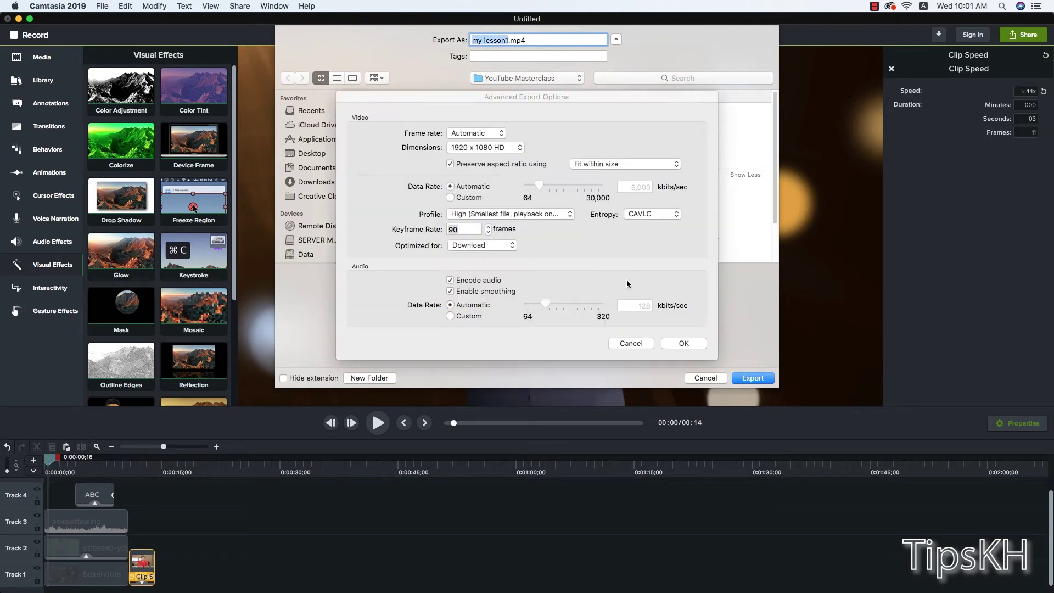
{"action": "left_click", "coordinate": [467, 149]}
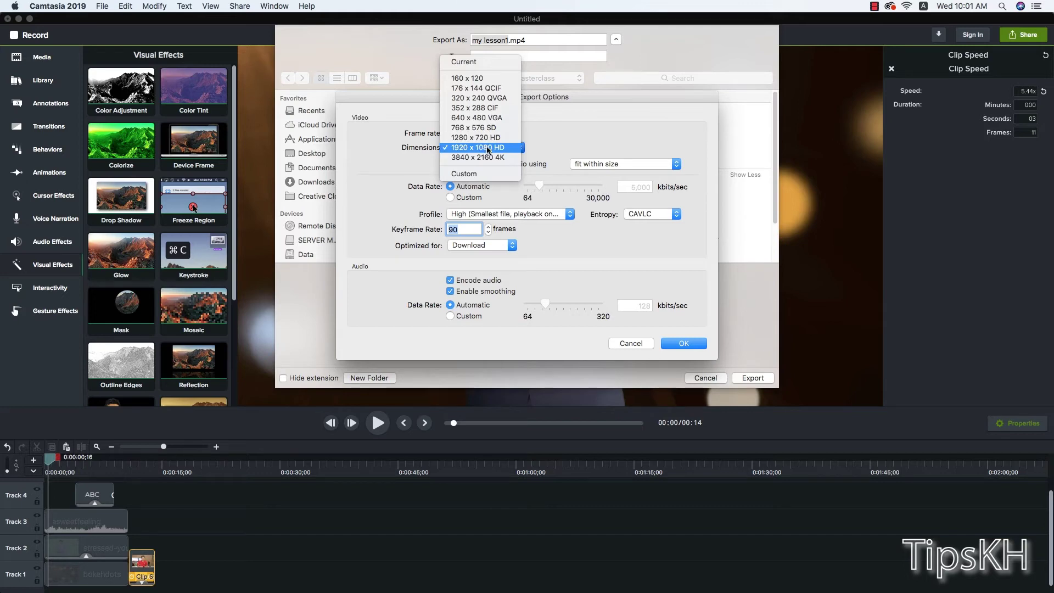
{"action": "left_click", "coordinate": [490, 149]}
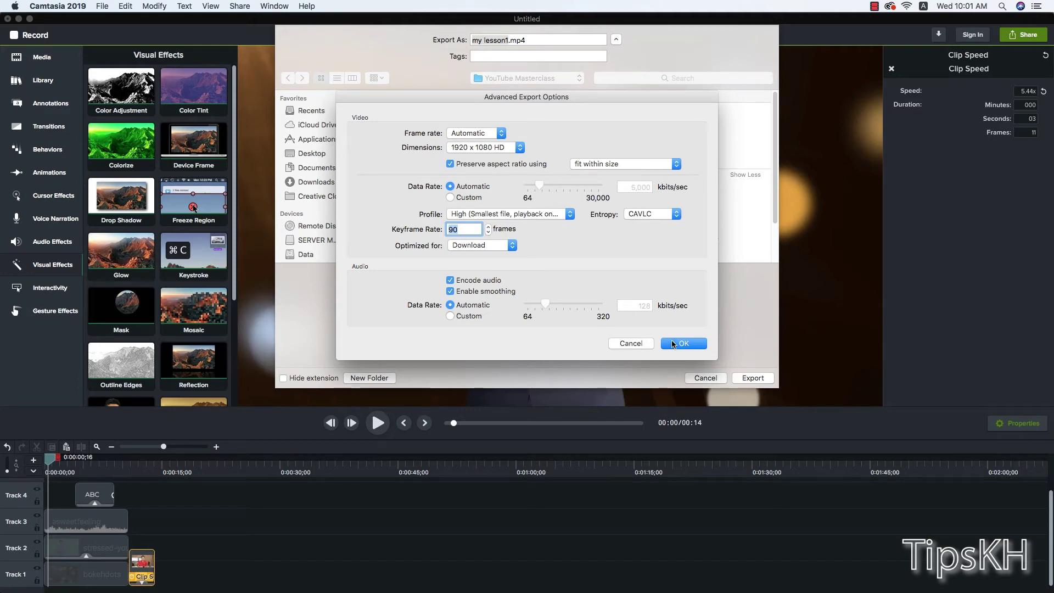
{"action": "left_click", "coordinate": [673, 344]}
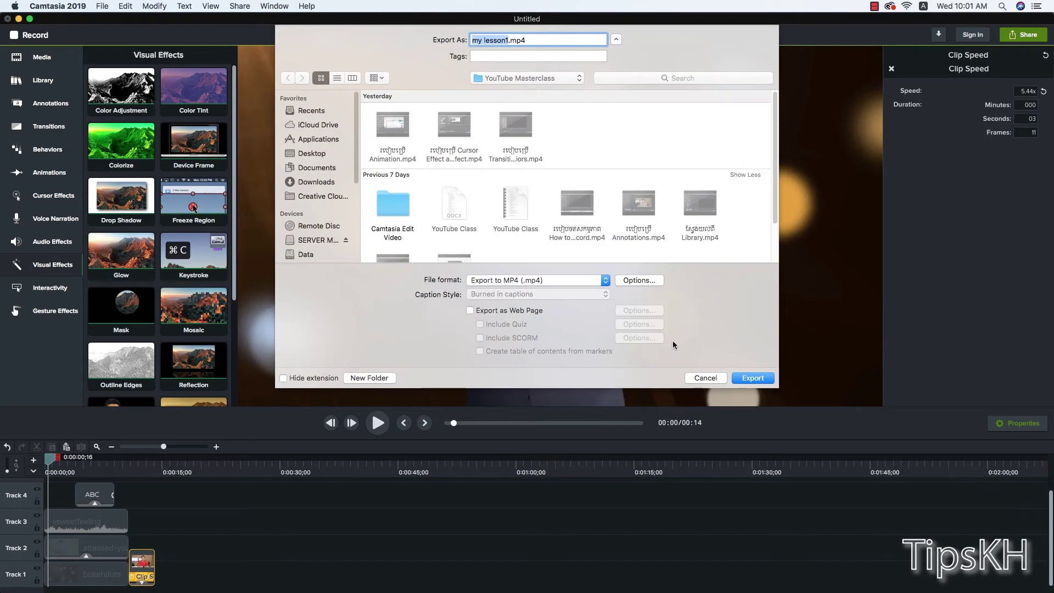
{"action": "left_click", "coordinate": [747, 379]}
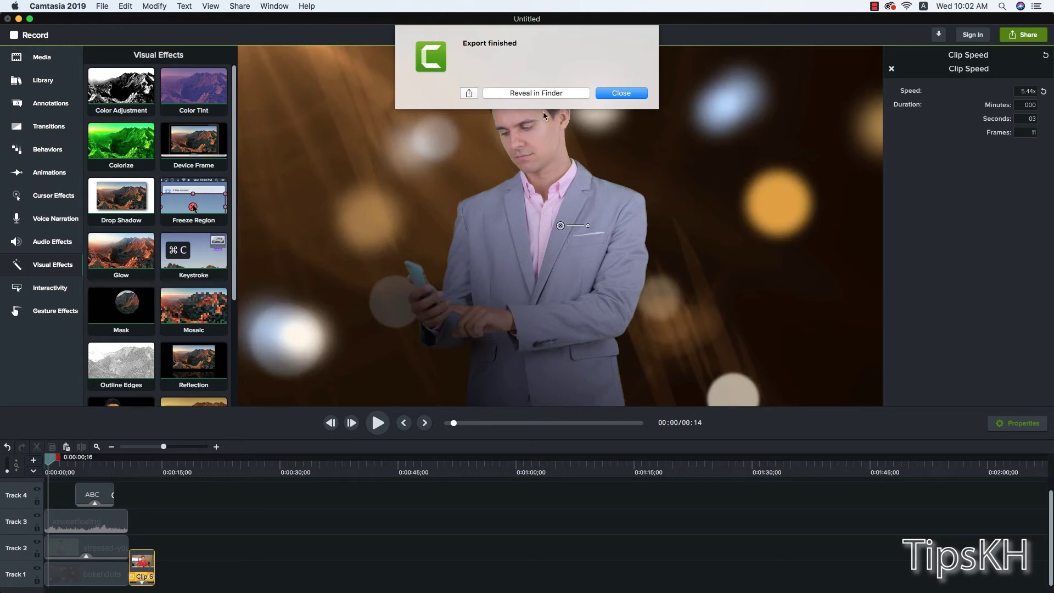
Step: Reveal my lesson1.mp4 in Finder, Quick Look it, and open it in QuickTime Player
{"action": "left_click", "coordinate": [540, 92]}
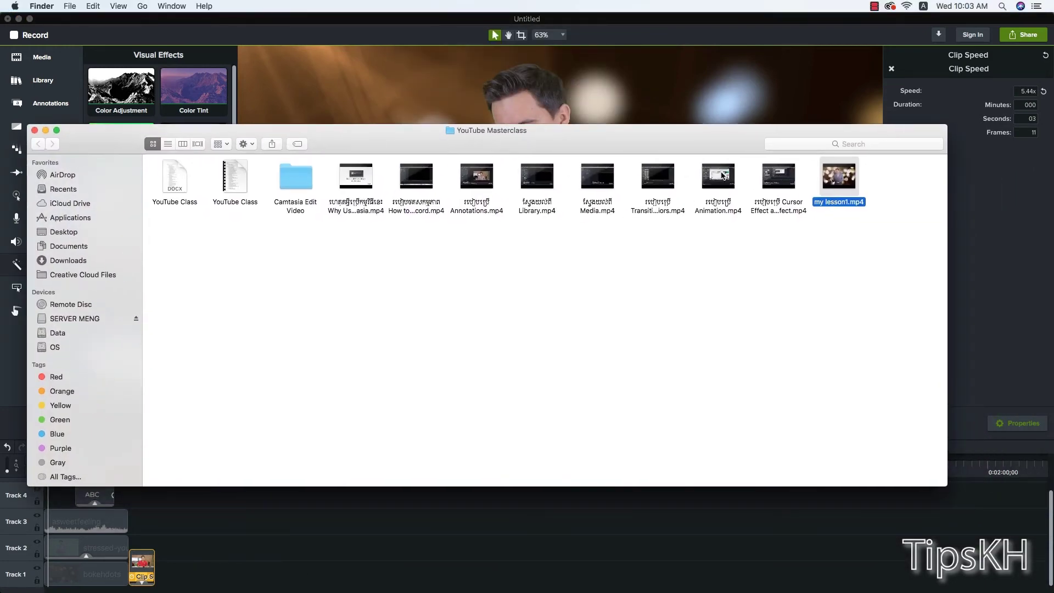
{"action": "key", "text": "space"}
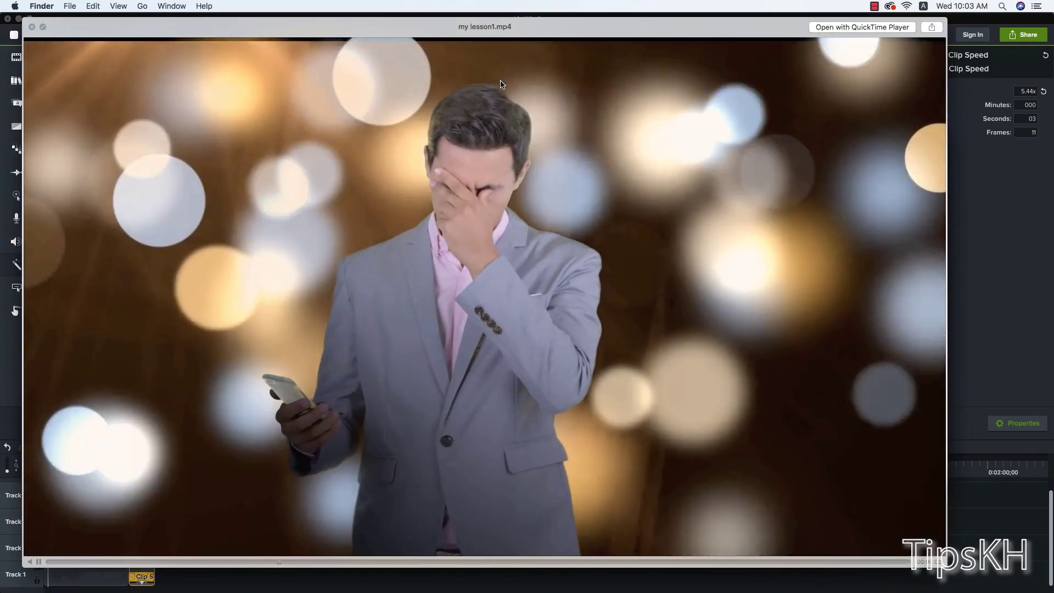
{"action": "key", "text": "super+o"}
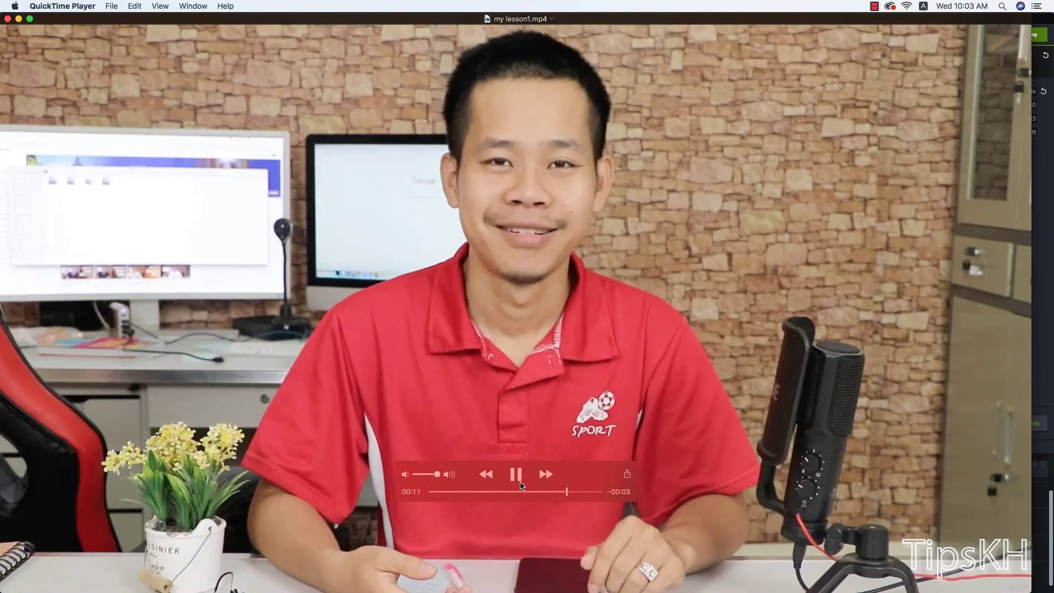
Step: Skip the exported video ahead to 00:11, let it finish at 00:14, then close QuickTime Player
{"action": "left_click_drag", "start_coordinate": [551, 490], "coordinate": [569, 495]}
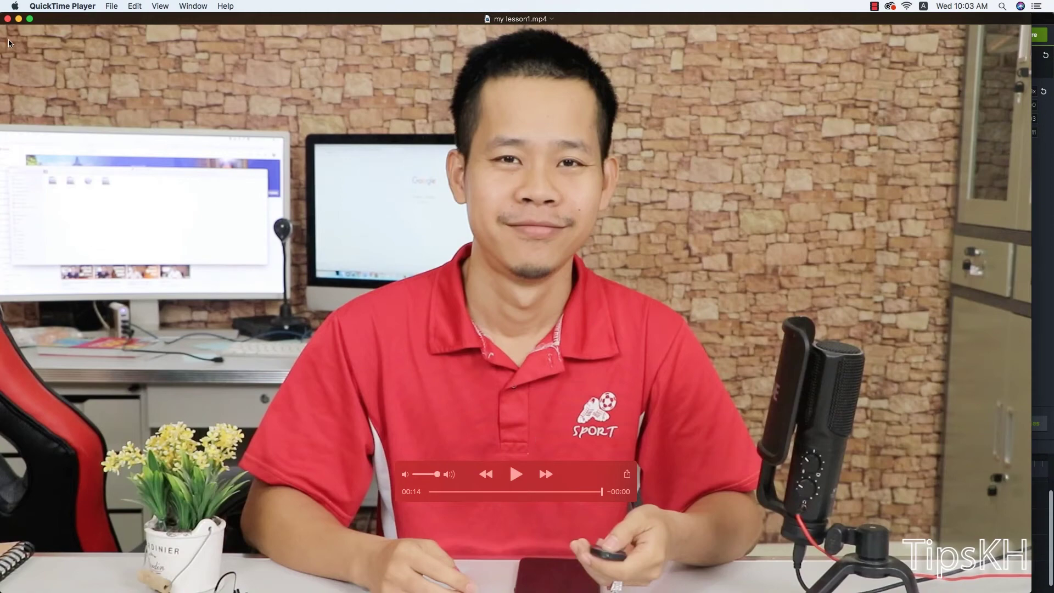
{"action": "left_click", "coordinate": [7, 19]}
Step: Bring Camtasia forward, toggle Audio and Visual Effects lists, and open the recorder's menu-bar controls
{"action": "left_click", "coordinate": [949, 193]}
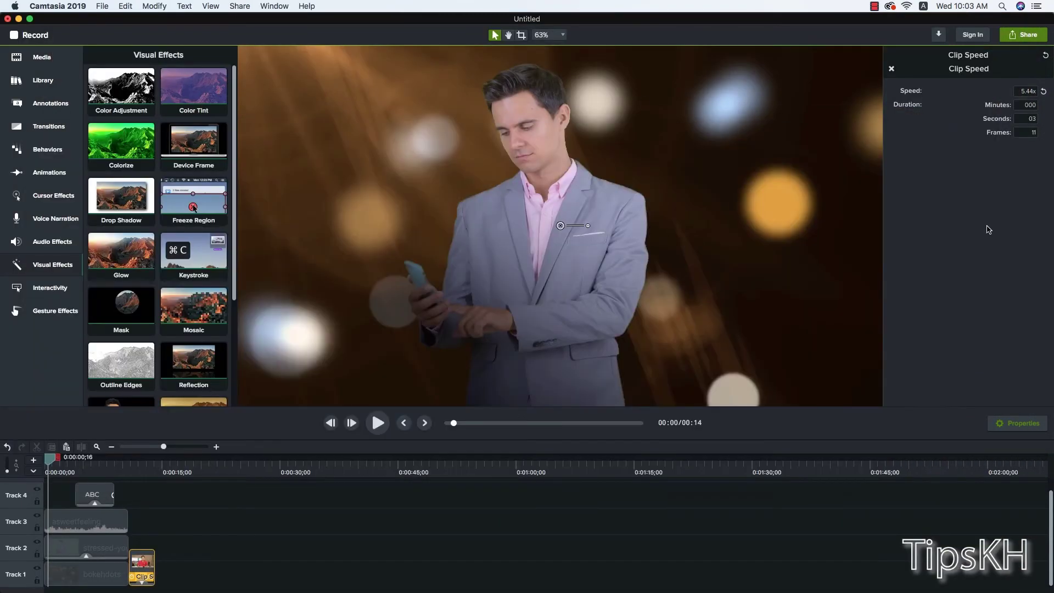
{"action": "left_click", "coordinate": [52, 241]}
{"action": "left_click", "coordinate": [52, 266]}
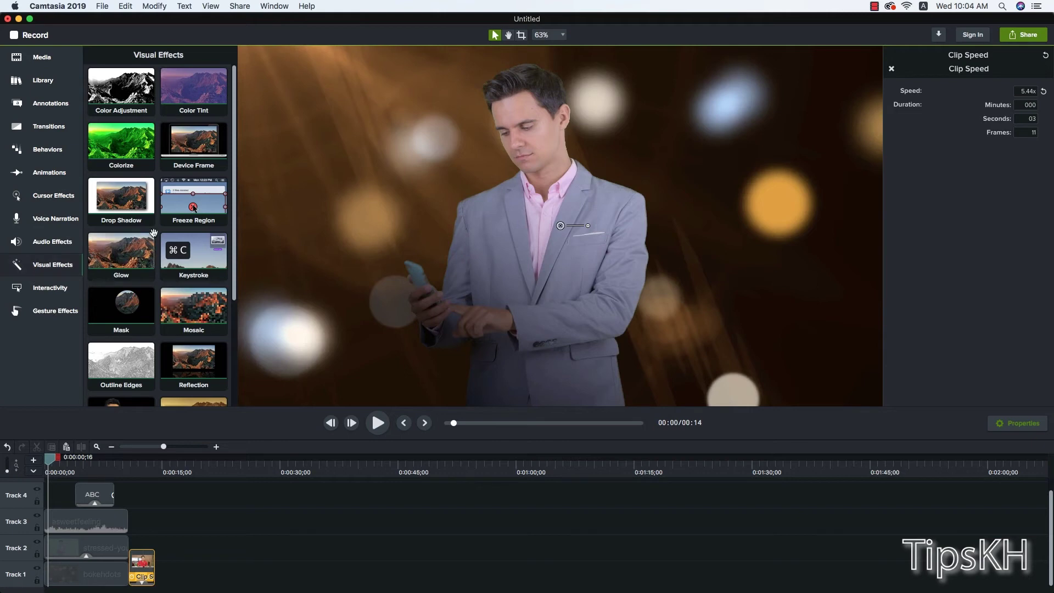
{"action": "left_click", "coordinate": [873, 6]}
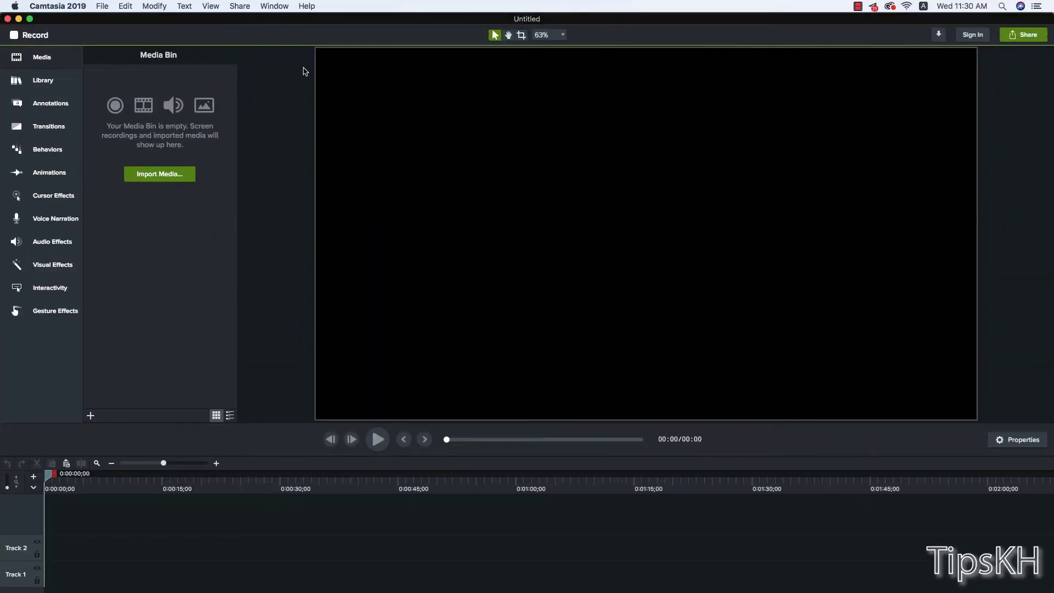
Step: Save the project as File Edit.cmproj in Desktop > YouTube Masterclass > Project, replacing the existing copy
{"action": "left_click", "coordinate": [101, 7]}
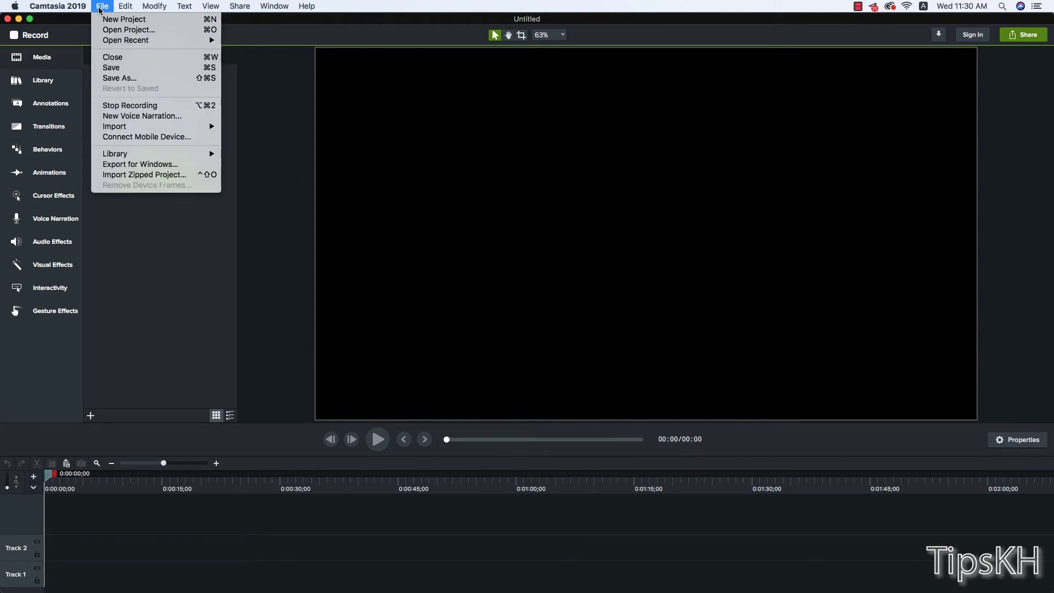
{"action": "left_click", "coordinate": [125, 68]}
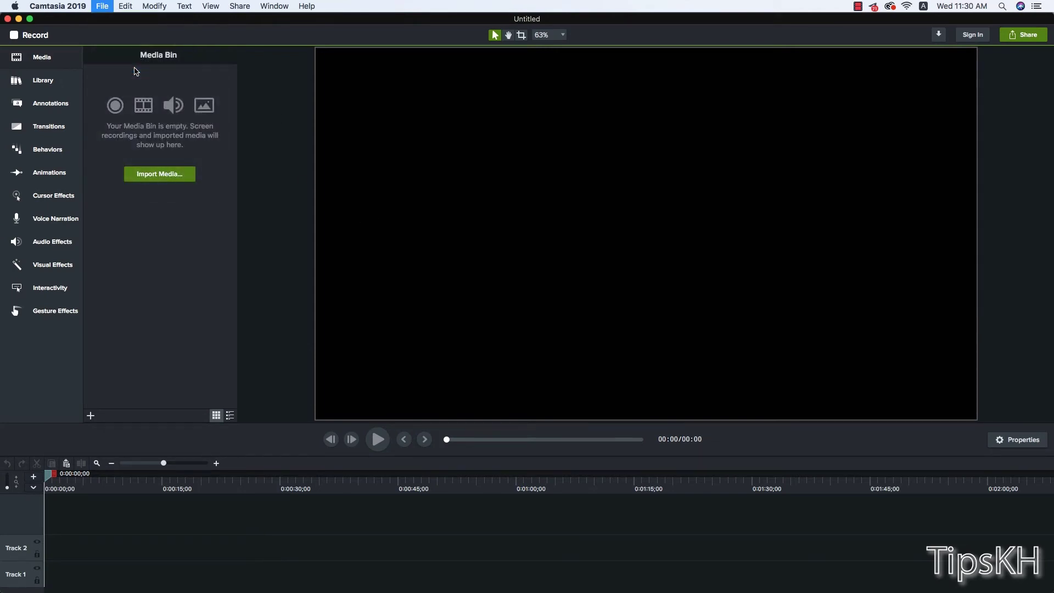
{"action": "left_click", "coordinate": [349, 141]}
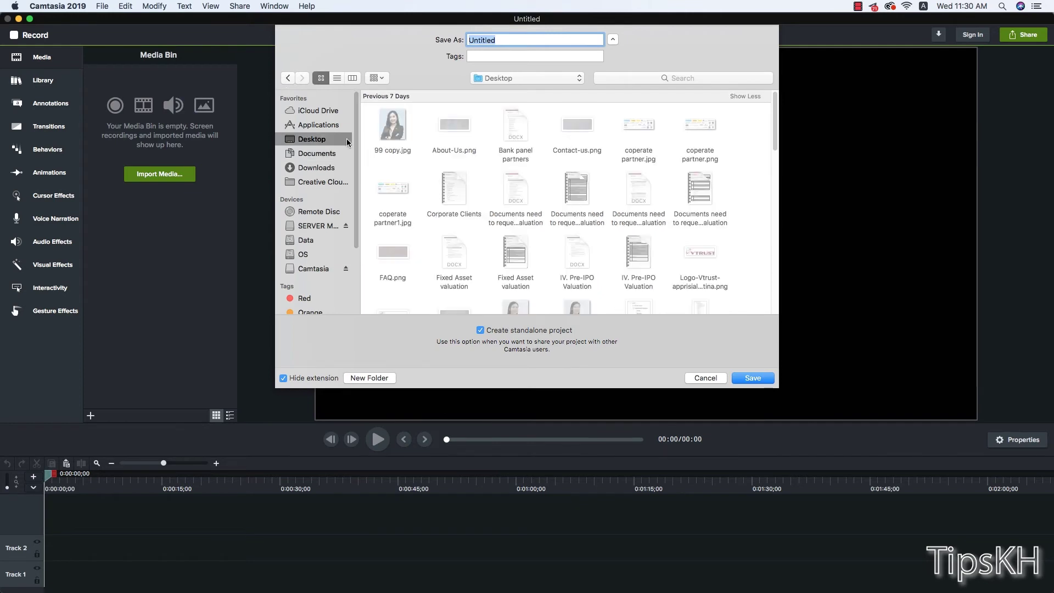
{"action": "scroll", "coordinate": [768, 165], "scroll_direction": "down", "scroll_amount": 10}
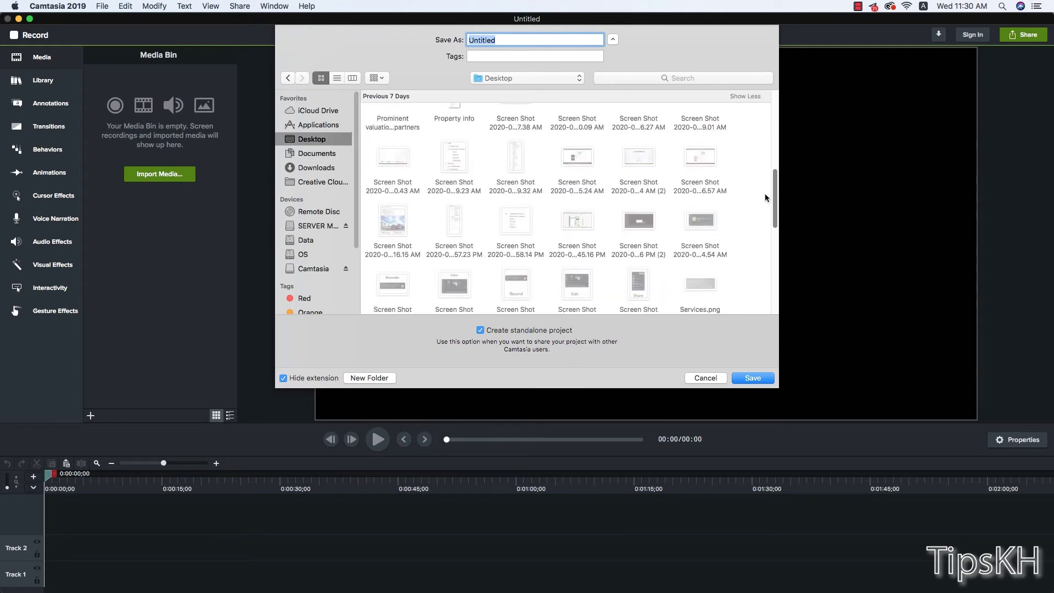
{"action": "left_click", "coordinate": [378, 244]}
{"action": "double_click", "coordinate": [377, 244]}
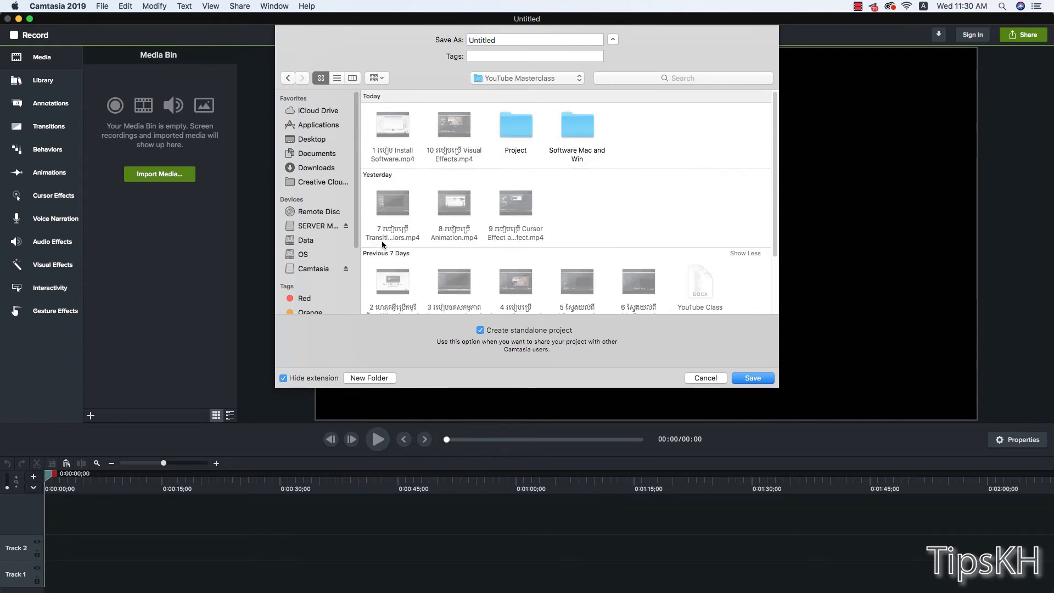
{"action": "left_click", "coordinate": [522, 134]}
{"action": "double_click", "coordinate": [521, 134]}
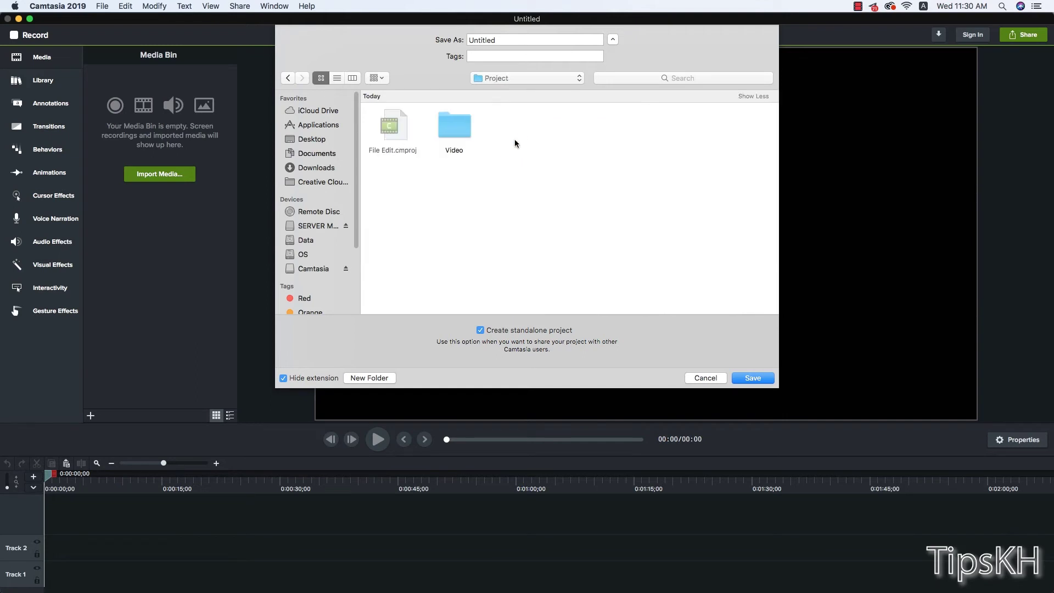
{"action": "left_click", "coordinate": [408, 135]}
{"action": "left_click", "coordinate": [757, 378]}
{"action": "key", "text": "Return"}
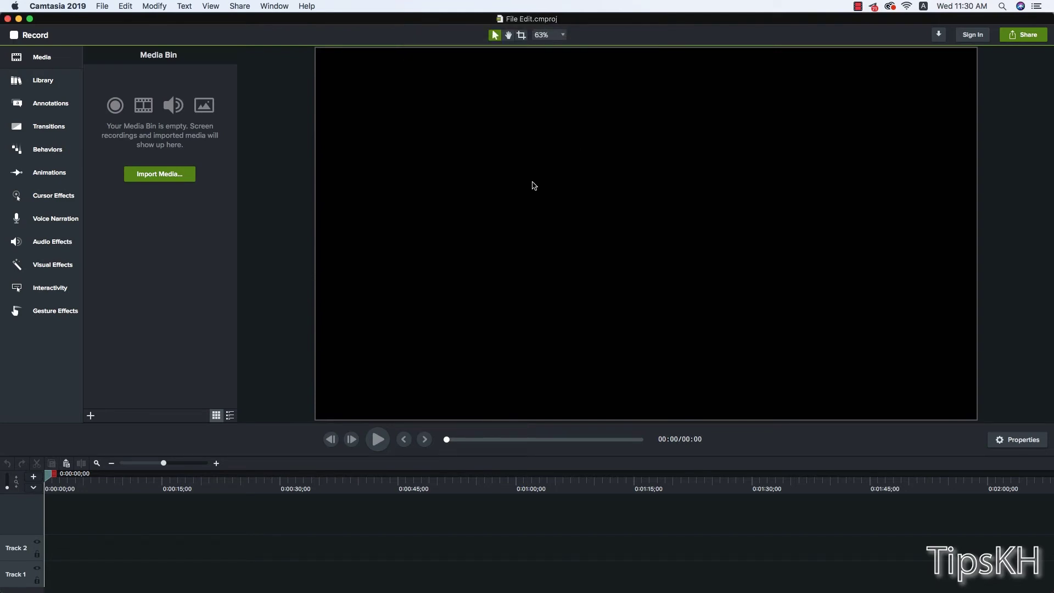
Step: Import all MVI clips (MVI_8383–MVI_8399) from YouTube Masterclass > Project > Video into the Media Bin
{"action": "left_click", "coordinate": [166, 181]}
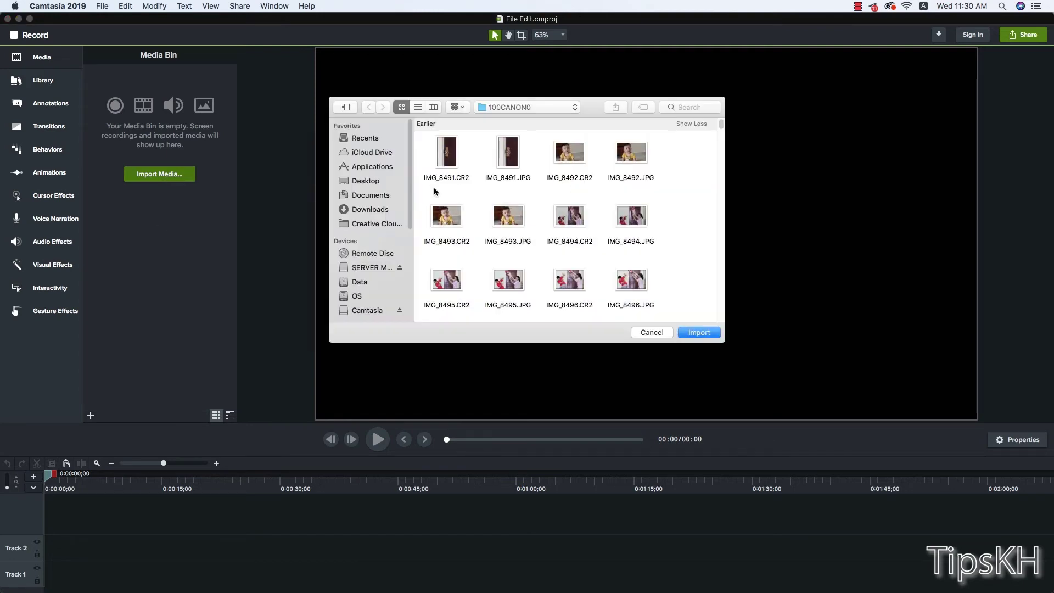
{"action": "left_click", "coordinate": [401, 185]}
{"action": "left_click_drag", "start_coordinate": [719, 141], "coordinate": [716, 278]}
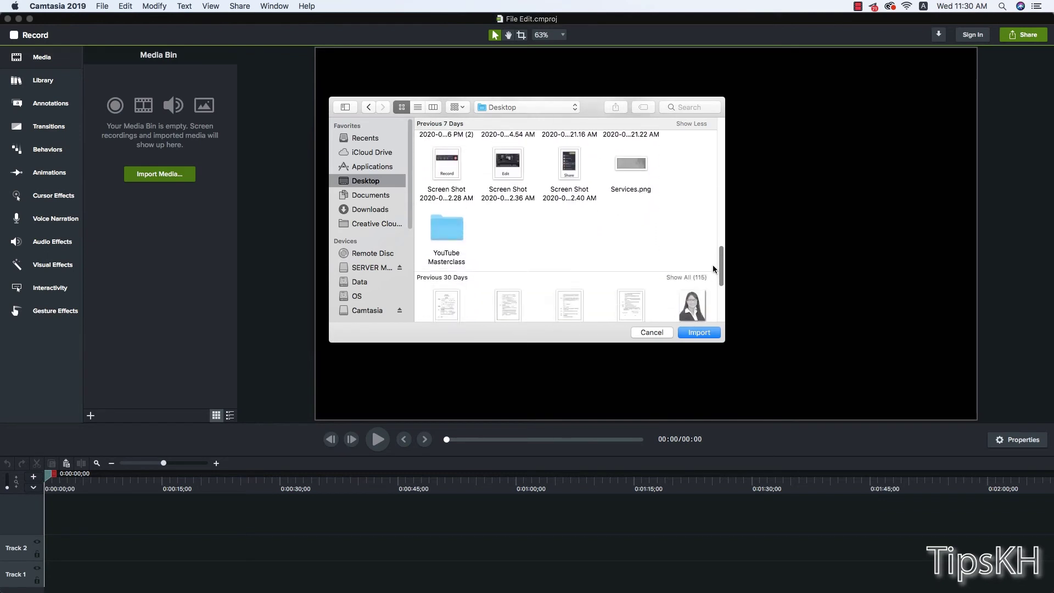
{"action": "double_click", "coordinate": [435, 222]}
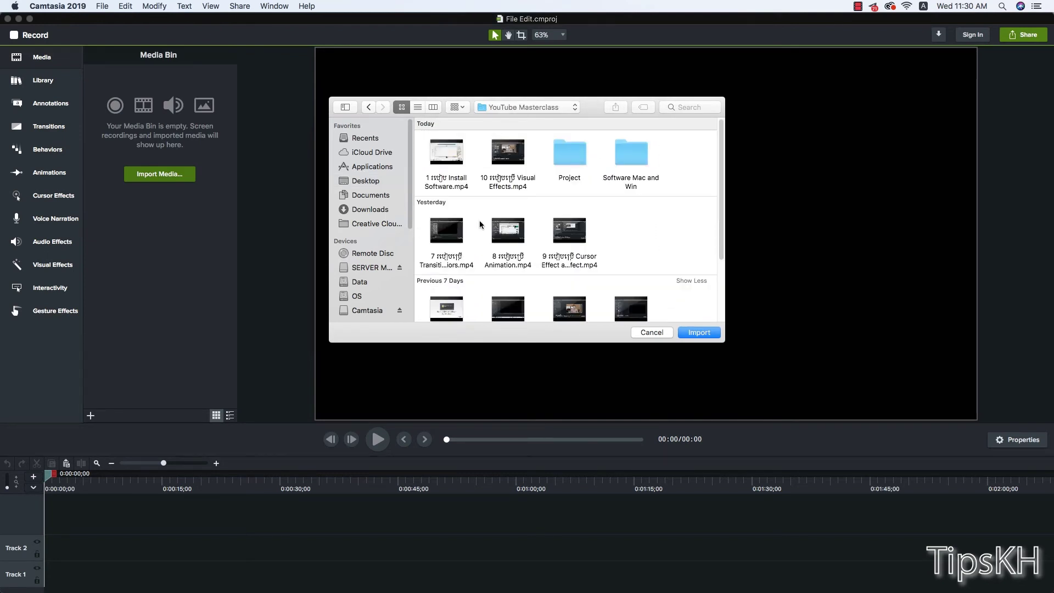
{"action": "double_click", "coordinate": [570, 162]}
{"action": "double_click", "coordinate": [515, 155]}
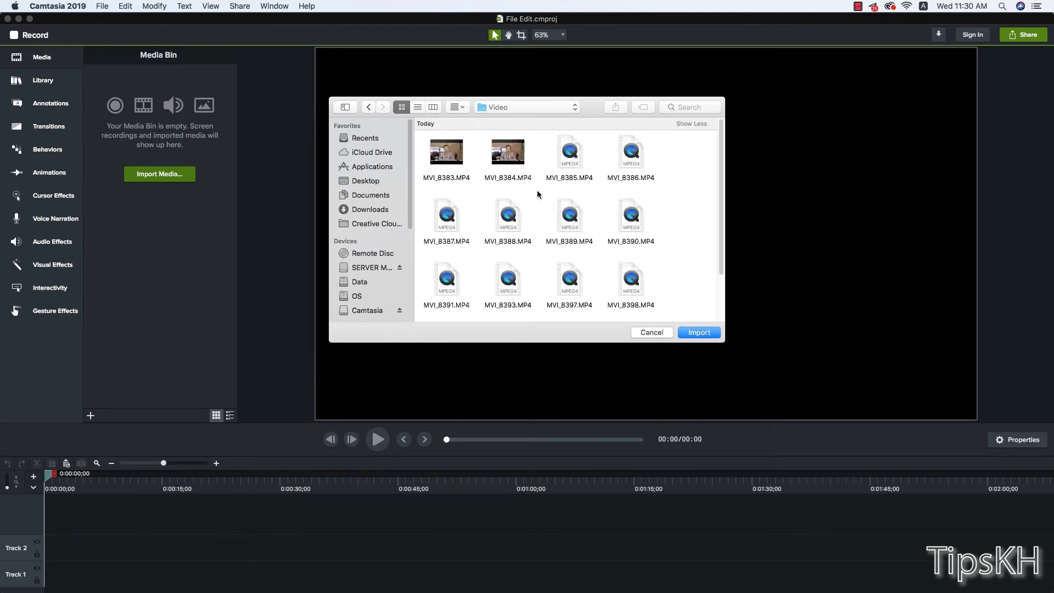
{"action": "left_click_drag", "start_coordinate": [661, 192], "coordinate": [442, 341]}
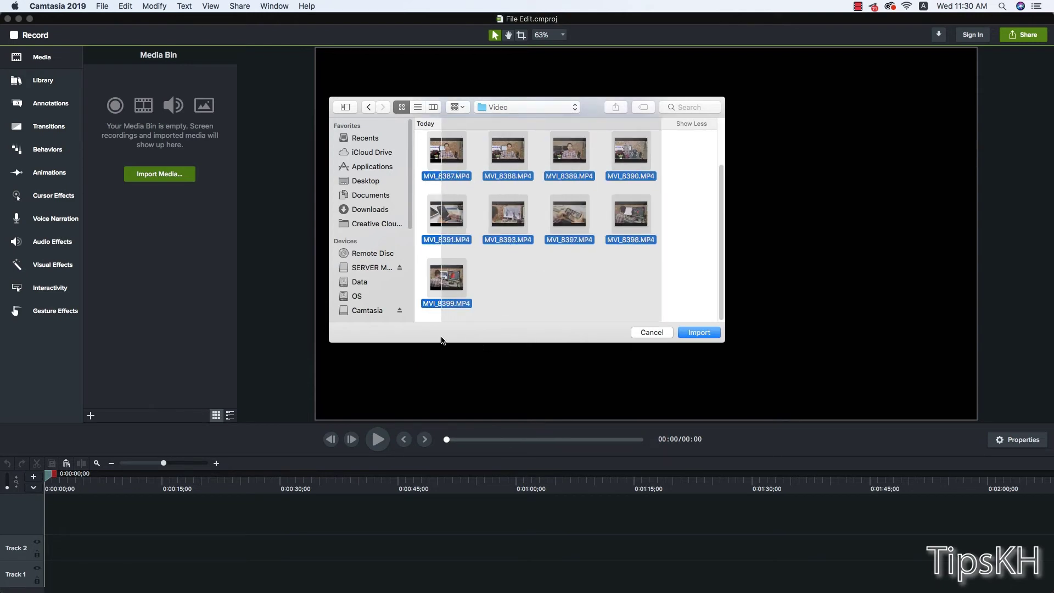
{"action": "left_click", "coordinate": [708, 333]}
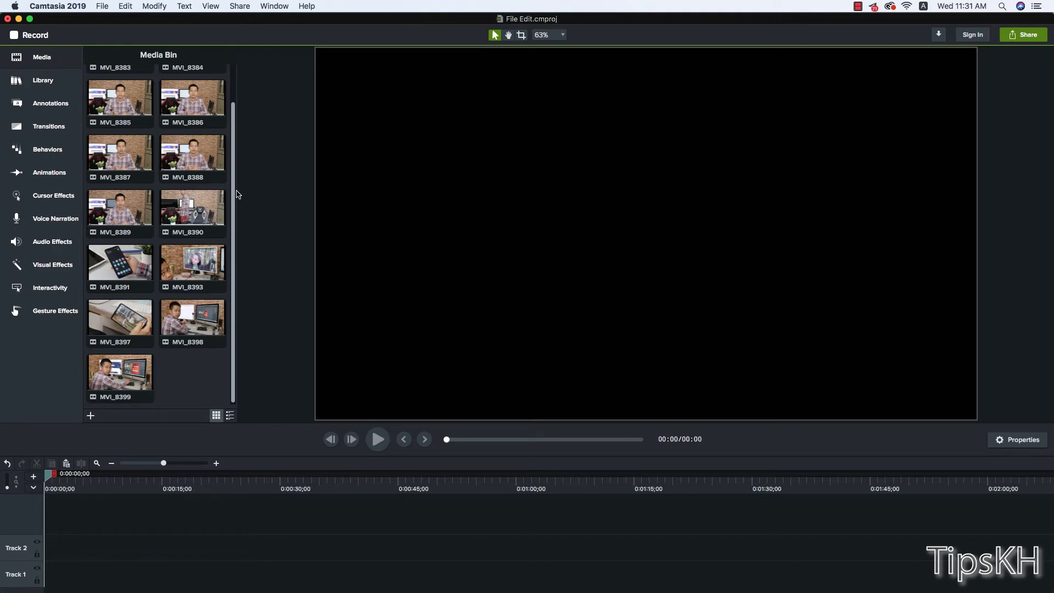
{"action": "left_click_drag", "start_coordinate": [231, 194], "coordinate": [231, 152]}
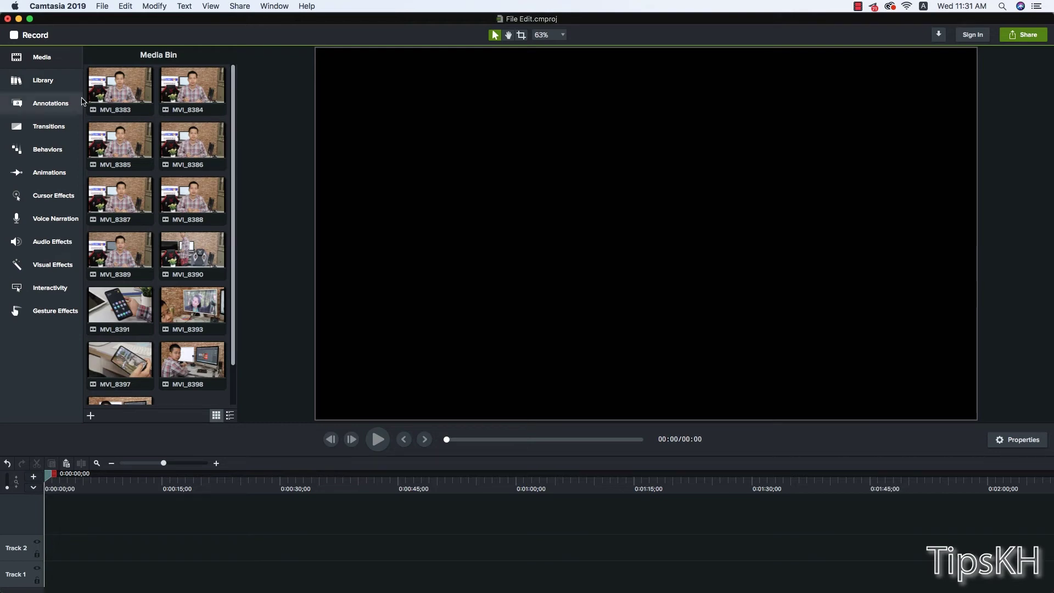
Step: Add the cornercircles intro from Library to Track 1 and set its title to TipsKH
{"action": "left_click", "coordinate": [41, 83]}
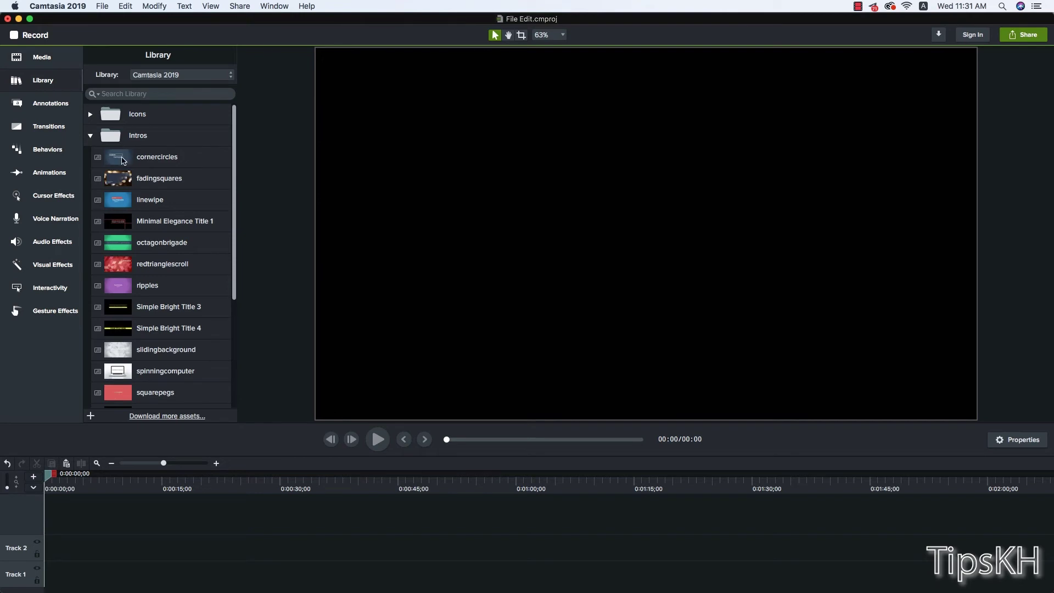
{"action": "mouse_move", "coordinate": [123, 161]}
{"action": "left_mouse_down"}
{"action": "mouse_move", "coordinate": [78, 573]}
{"action": "mouse_move", "coordinate": [63, 583]}
{"action": "left_mouse_up"}
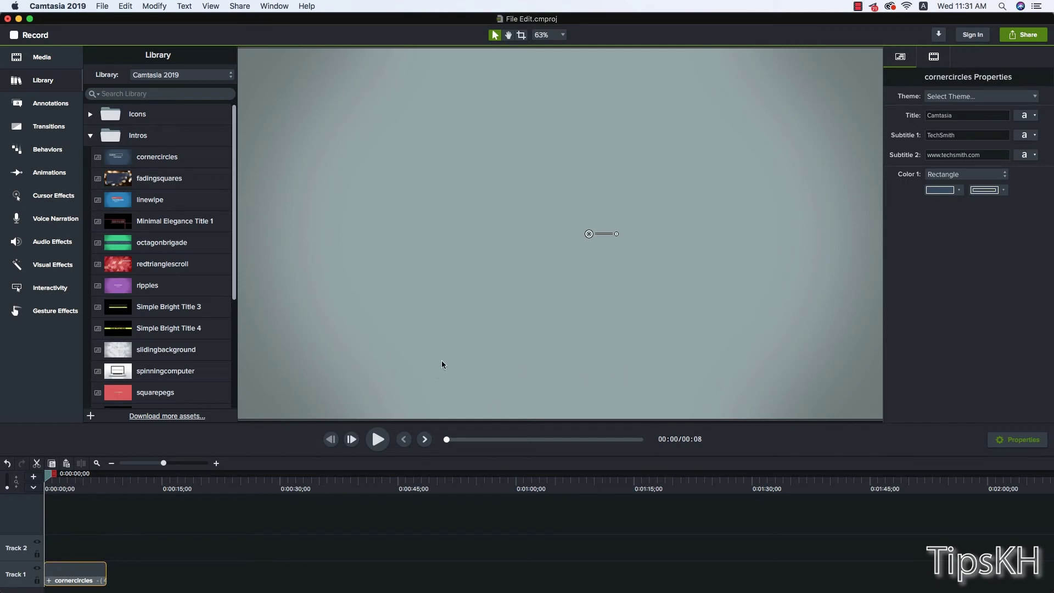
{"action": "left_click_drag", "start_coordinate": [51, 474], "coordinate": [91, 483]}
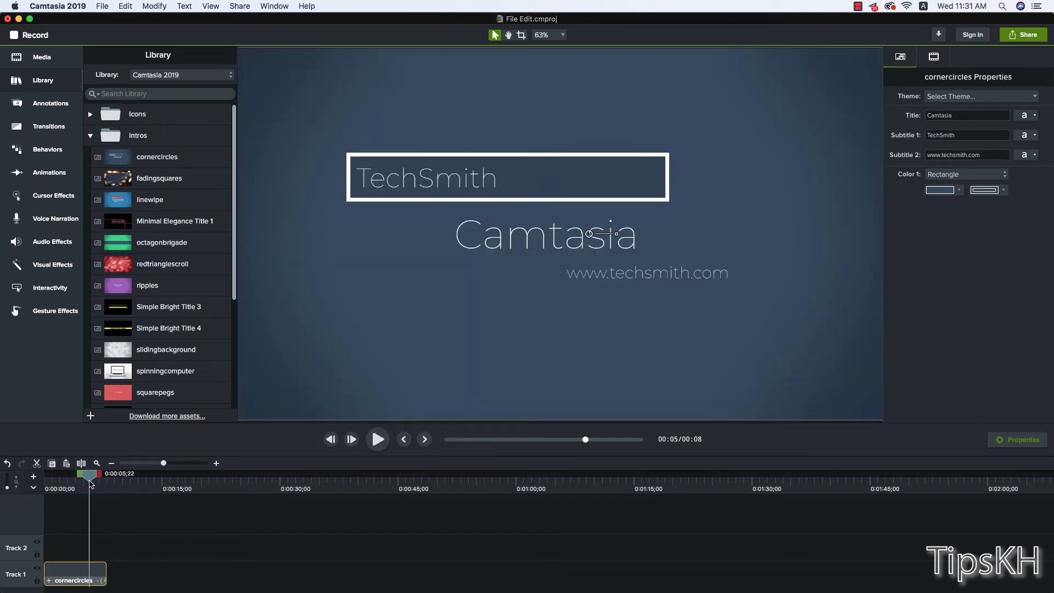
{"action": "double_click", "coordinate": [940, 115]}
{"action": "type", "text": "TipsKh"}
{"action": "key", "text": "Return"}
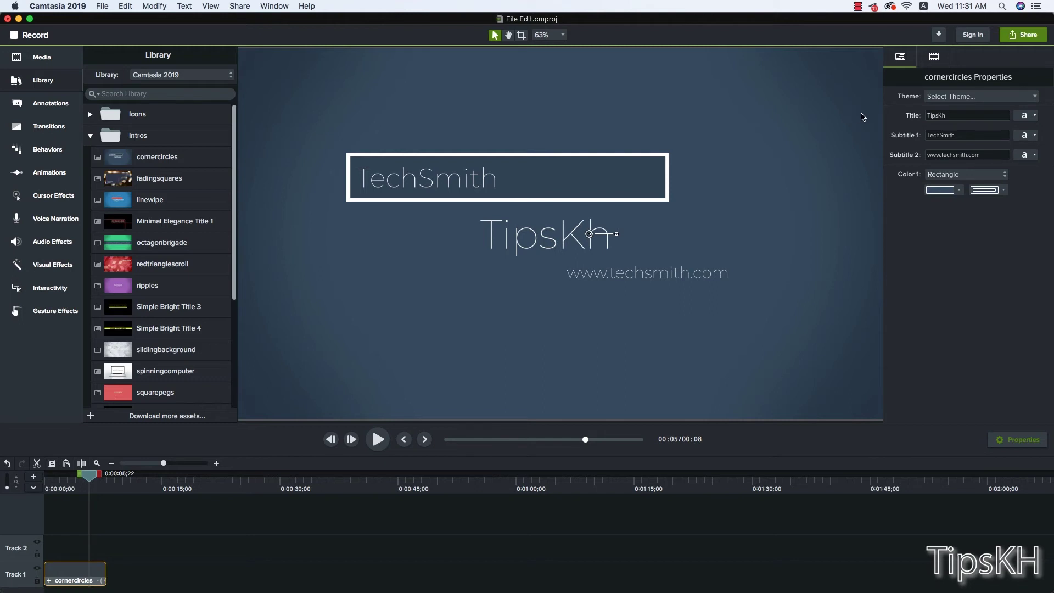
{"action": "left_click", "coordinate": [957, 115]}
{"action": "key", "text": "Return"}
Step: Replace the first subtitle with a byline starting 'By' followed by the author's name
{"action": "left_click", "coordinate": [960, 135]}
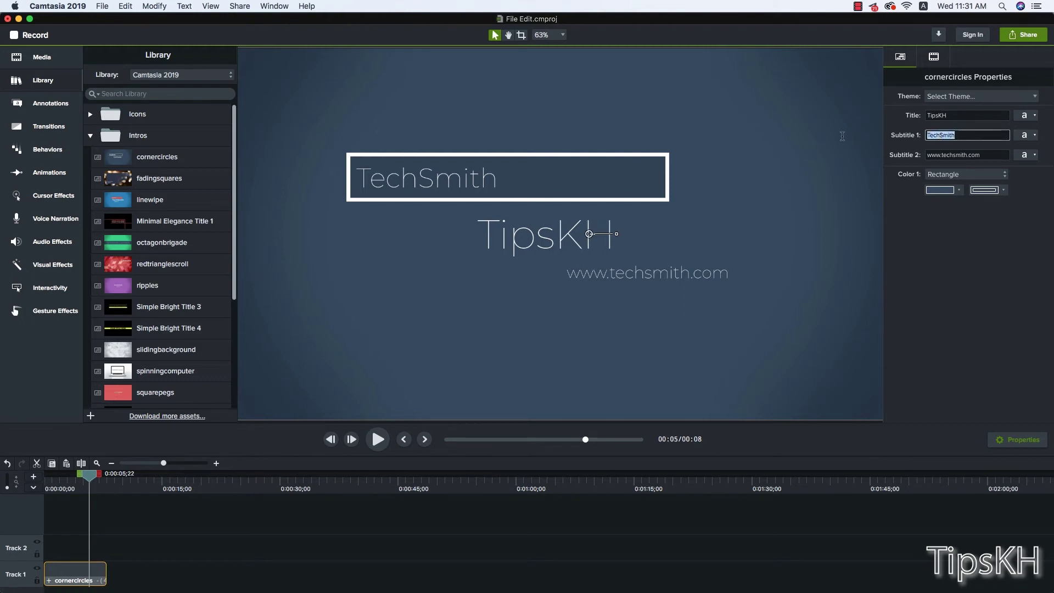
{"action": "type", "text": "Mr Mr.HengMeng"}
{"action": "key", "text": "Return"}
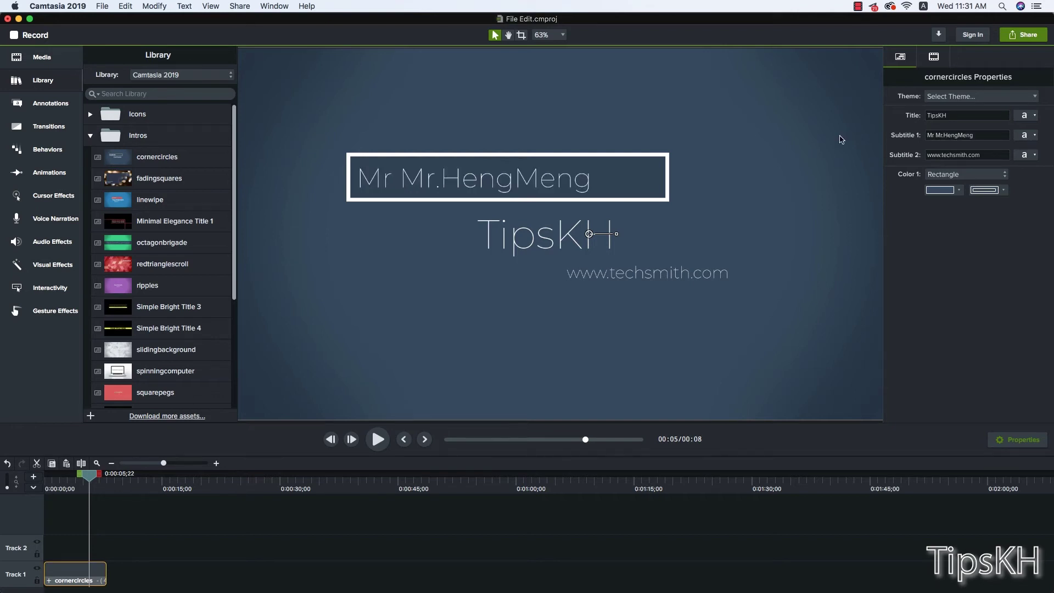
{"action": "left_click", "coordinate": [935, 137]}
{"action": "left_click_drag", "start_coordinate": [941, 135], "coordinate": [883, 139]}
{"action": "type", "text": "By"}
{"action": "key", "text": "Return"}
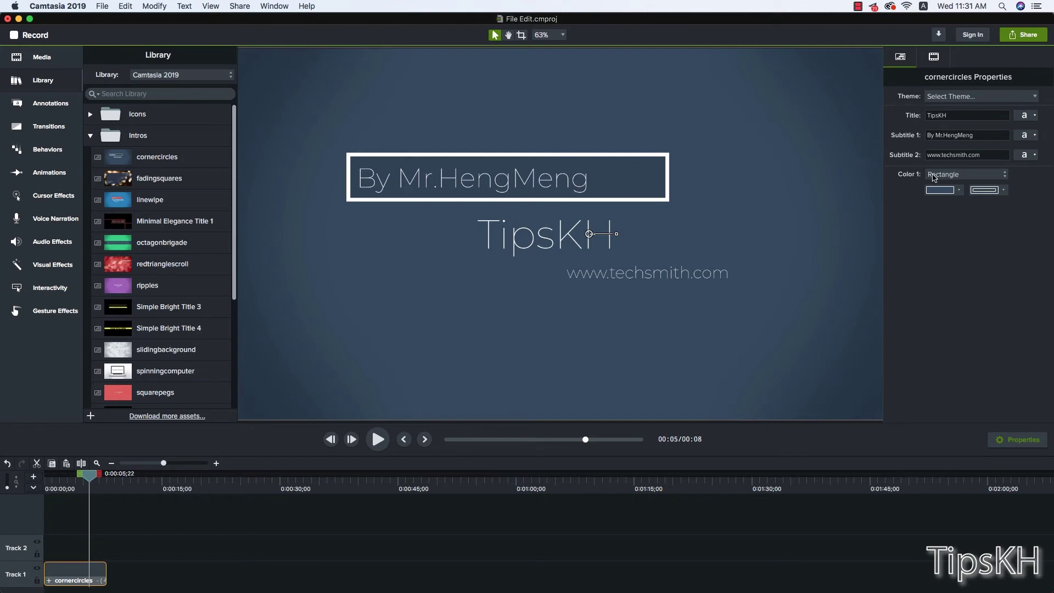
Step: Change the second subtitle's web address to the author's Facebook page address
{"action": "triple_click", "coordinate": [954, 154]}
{"action": "left_click", "coordinate": [955, 154]}
{"action": "left_click_drag", "start_coordinate": [965, 154], "coordinate": [947, 154]}
{"action": "key", "text": "BackSpace"}
{"action": "key", "text": "BackSpace"}
{"action": "key", "text": "BackSpace"}
{"action": "type", "text": "book"}
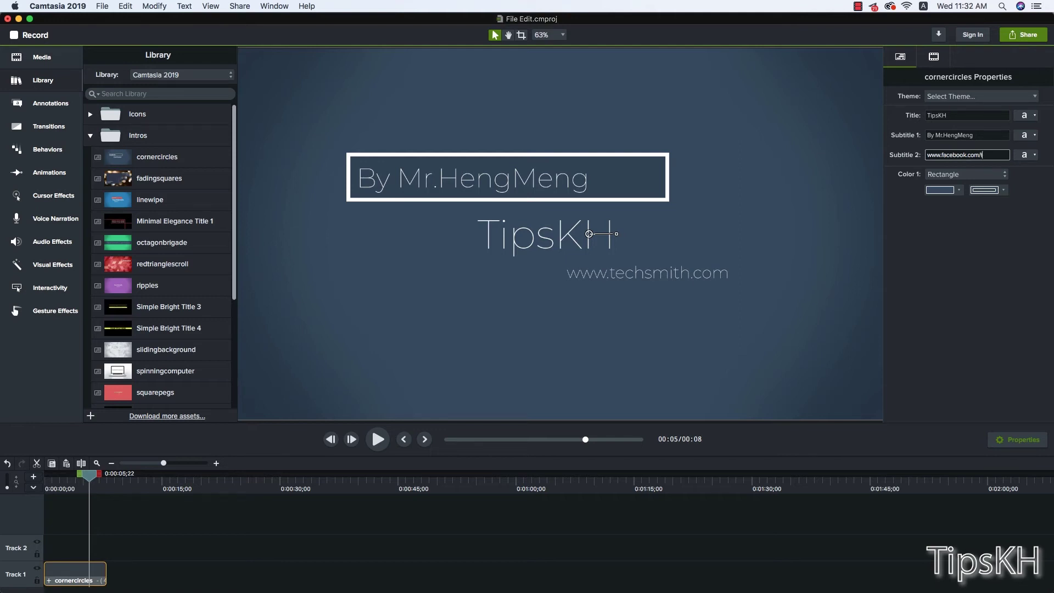
{"action": "type", "text": "tipskh"}
{"action": "key", "text": "Return"}
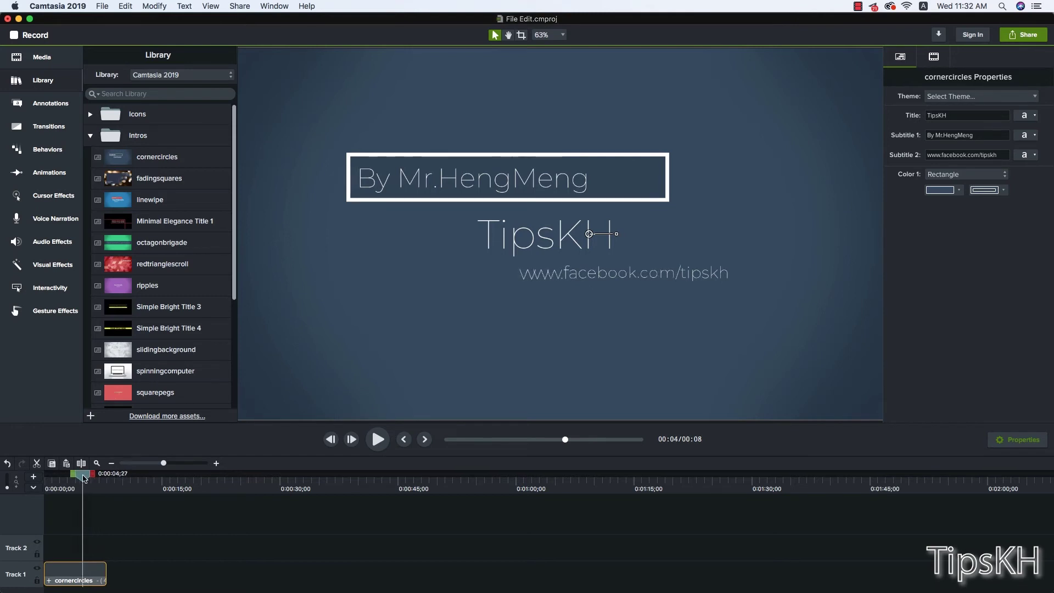
Step: Set the canvas zoom to Fit and preview the intro from the start
{"action": "left_click_drag", "start_coordinate": [68, 477], "coordinate": [46, 477]}
{"action": "key", "text": "space"}
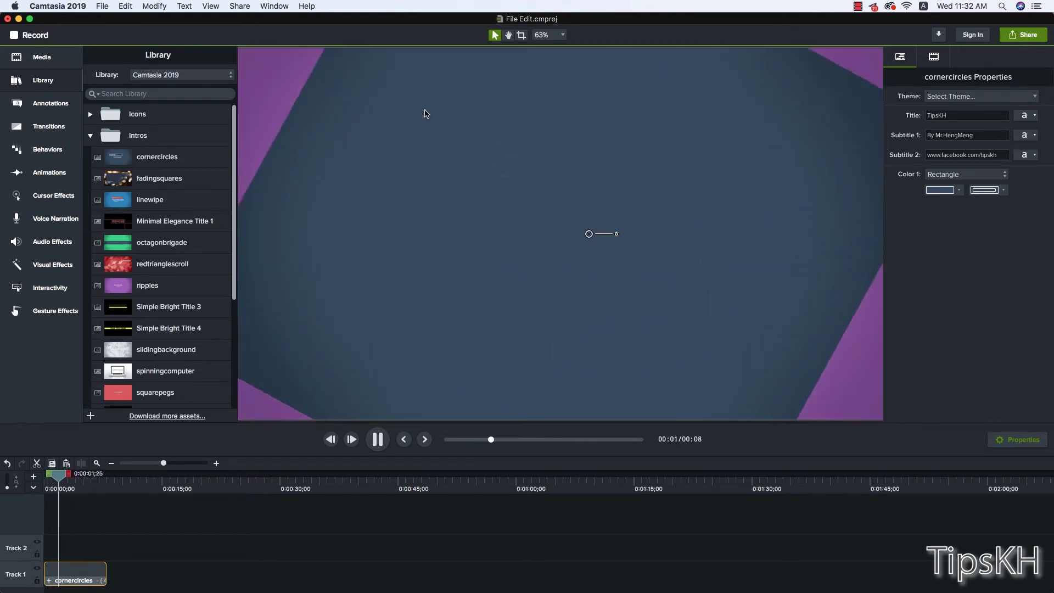
{"action": "key", "text": "space"}
{"action": "left_click", "coordinate": [545, 36]}
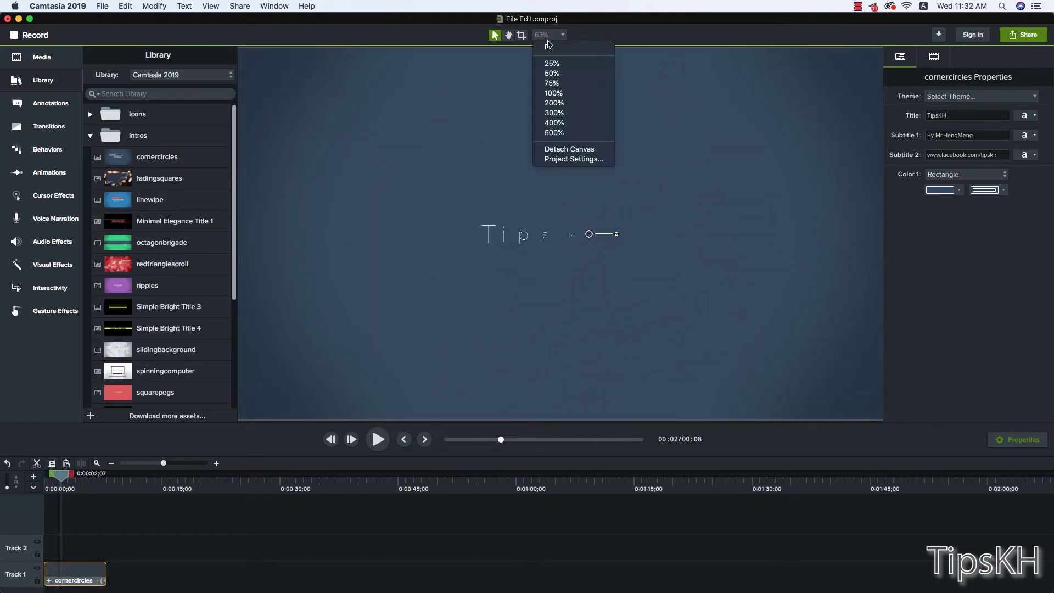
{"action": "left_click", "coordinate": [549, 48]}
{"action": "key", "text": "space"}
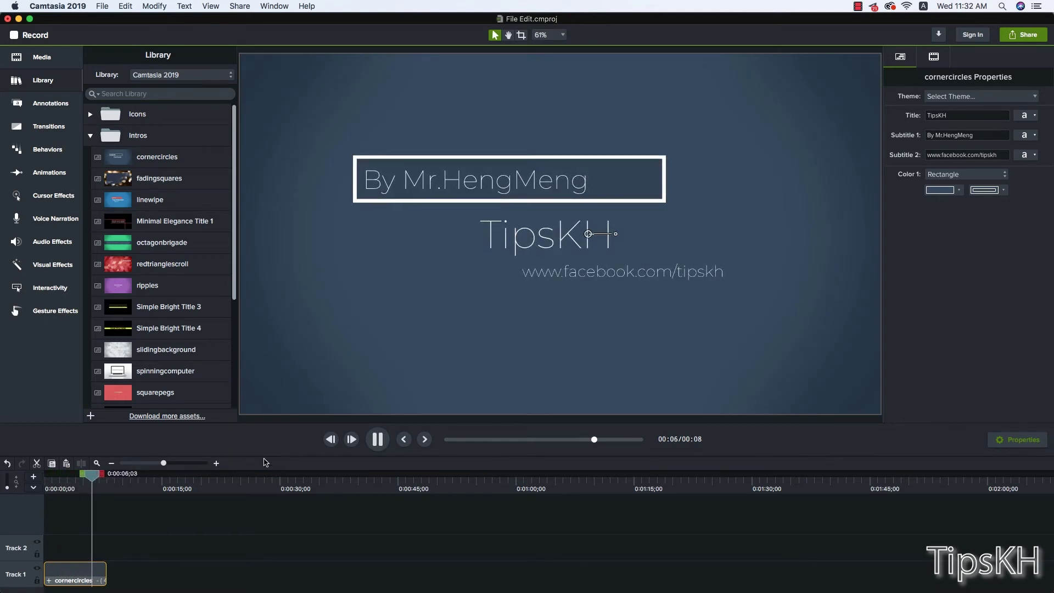
{"action": "key", "text": "space"}
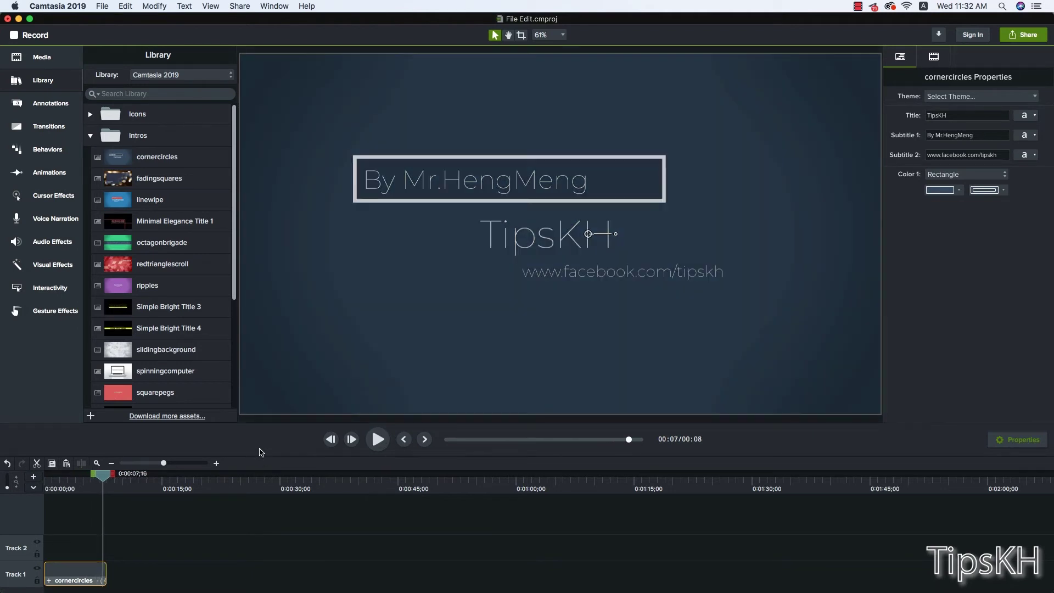
Step: Drop MVI_8383 from the Media Bin onto Track 1 after the intro, playhead near 0:13
{"action": "left_click", "coordinate": [34, 57]}
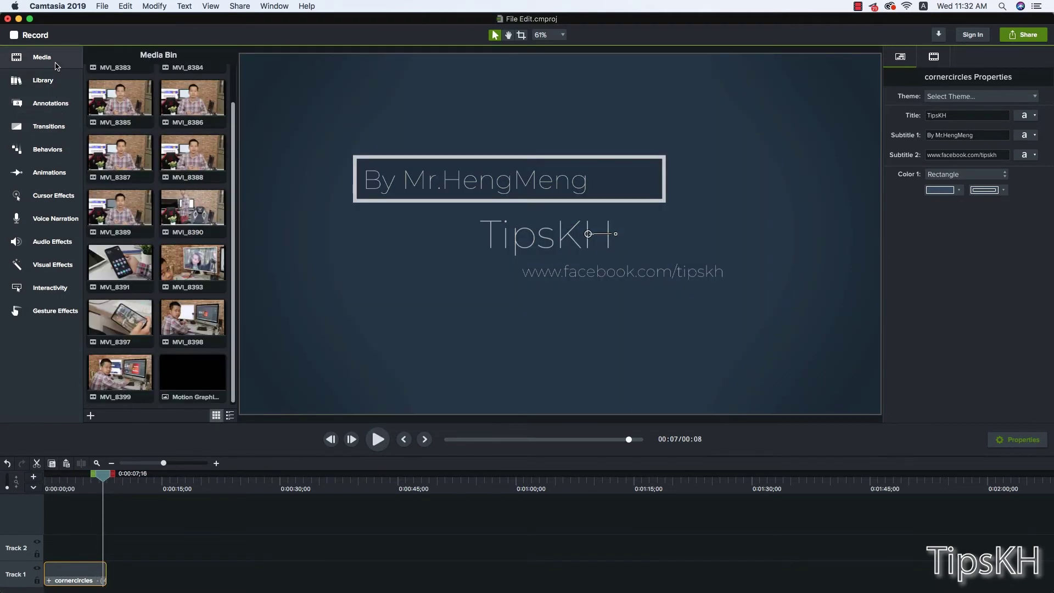
{"action": "scroll", "coordinate": [198, 99], "scroll_direction": "up", "scroll_amount": 2}
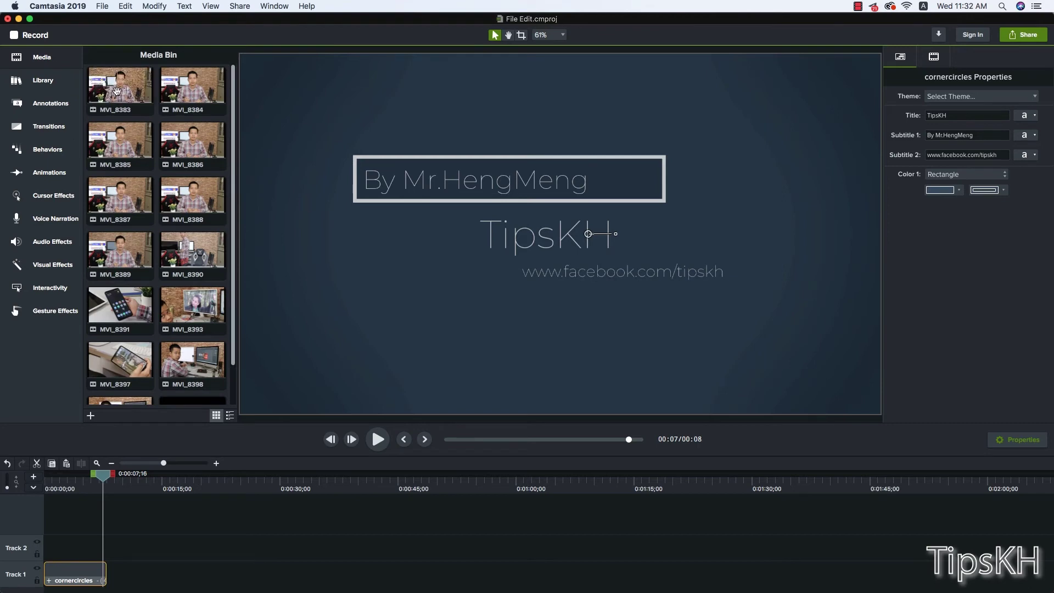
{"action": "left_click", "coordinate": [108, 85]}
{"action": "left_click_drag", "start_coordinate": [108, 85], "coordinate": [156, 571]}
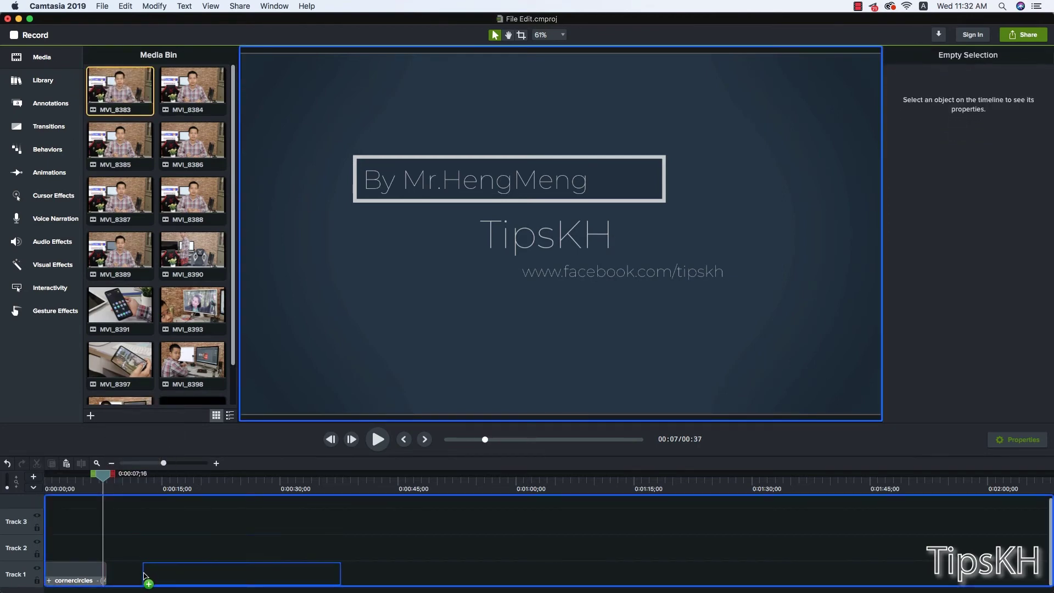
{"action": "left_click", "coordinate": [143, 488]}
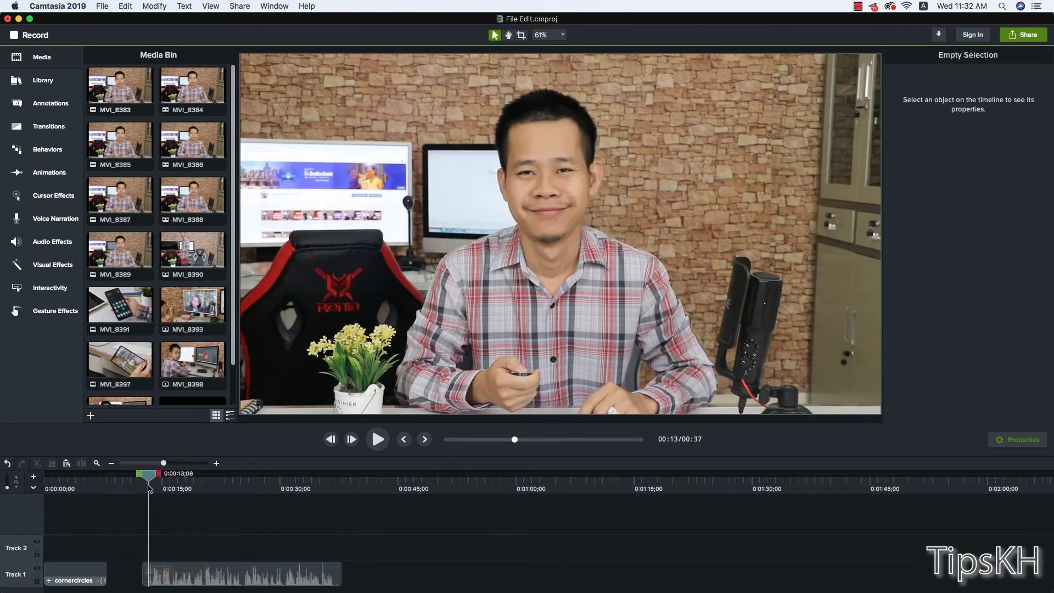
{"action": "mouse_move", "coordinate": [143, 488]}
{"action": "left_mouse_down"}
{"action": "mouse_move", "coordinate": [338, 483]}
{"action": "mouse_move", "coordinate": [147, 488]}
{"action": "left_mouse_up"}
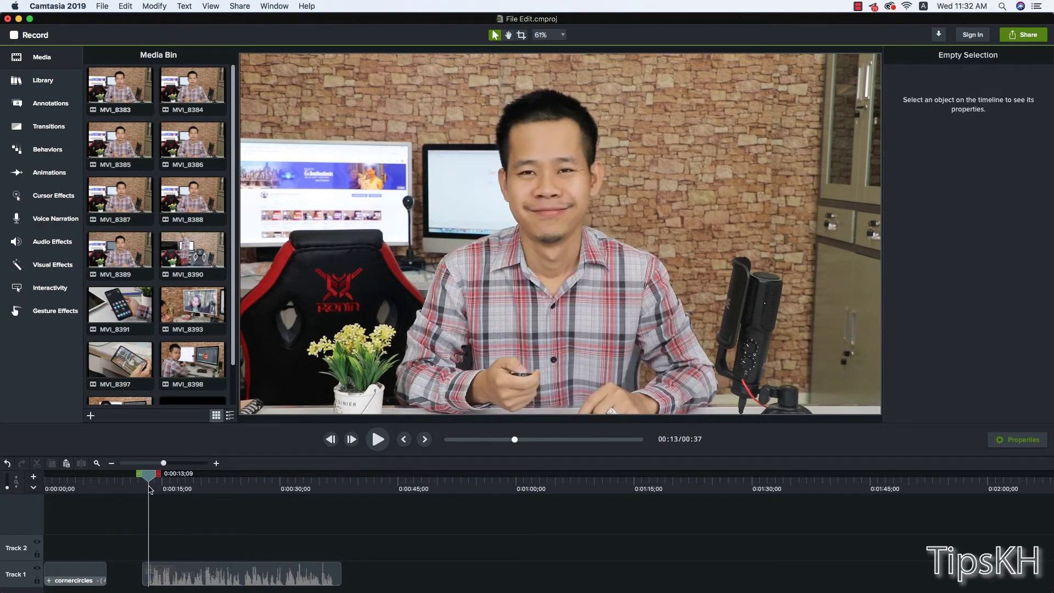
{"action": "left_click", "coordinate": [165, 583]}
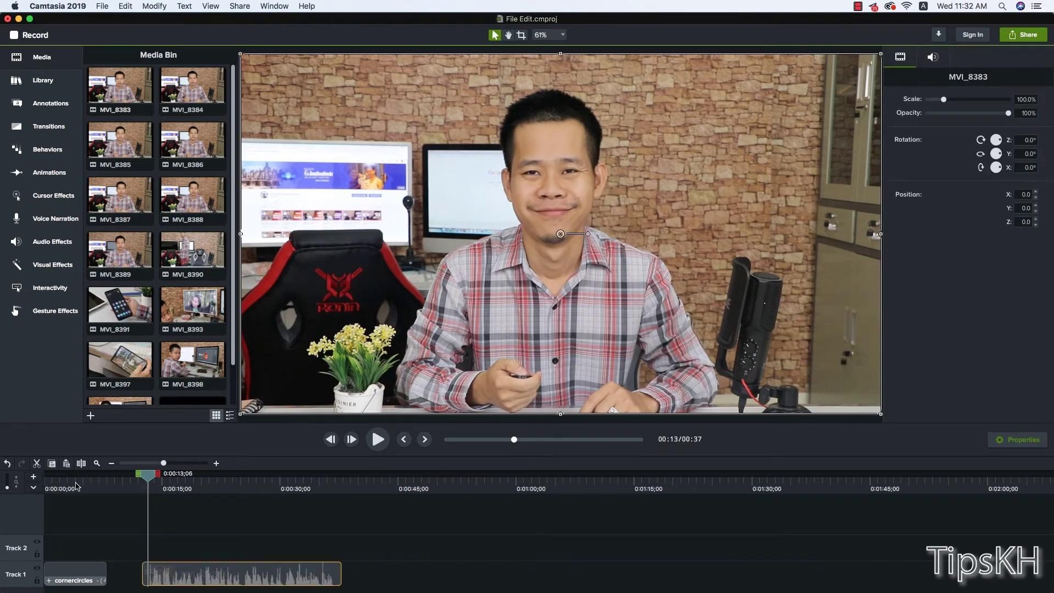
Step: Trim the end of the MVI_8383 clip back to the playhead
{"action": "left_click", "coordinate": [81, 465]}
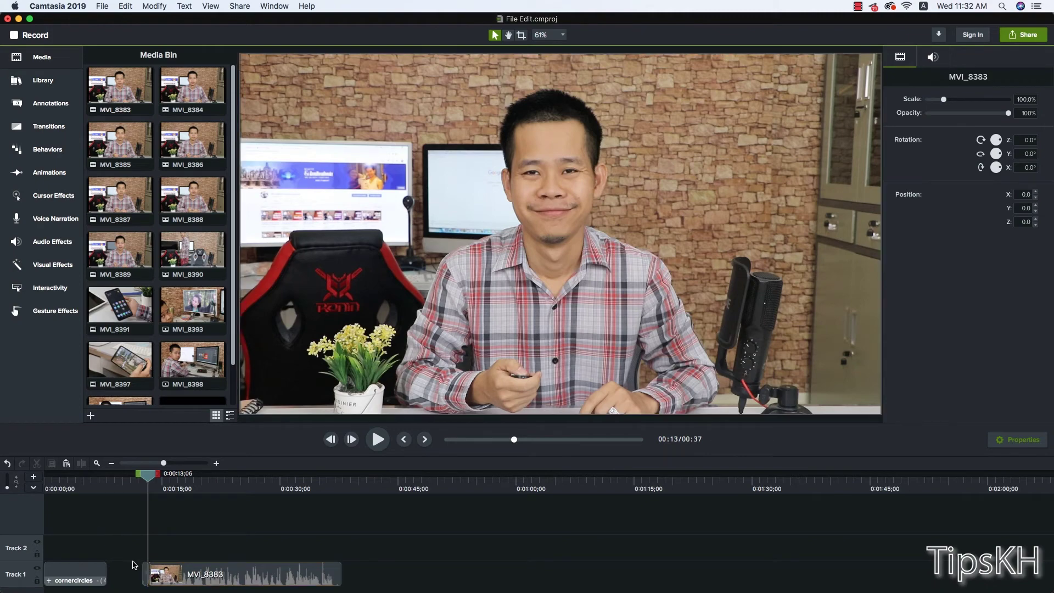
{"action": "left_click", "coordinate": [160, 522]}
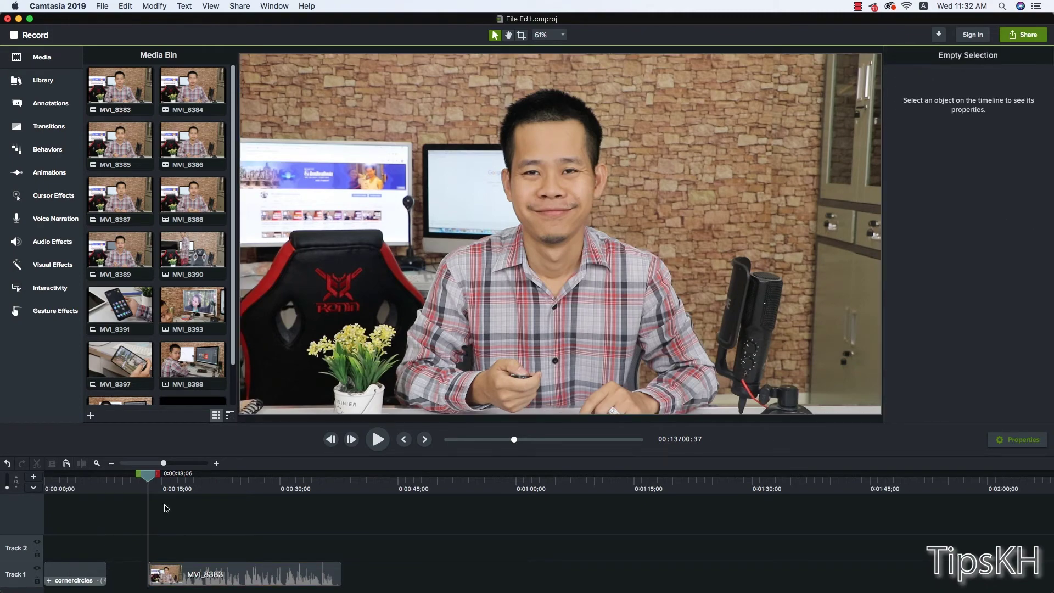
{"action": "left_click_drag", "start_coordinate": [164, 492], "coordinate": [336, 492]}
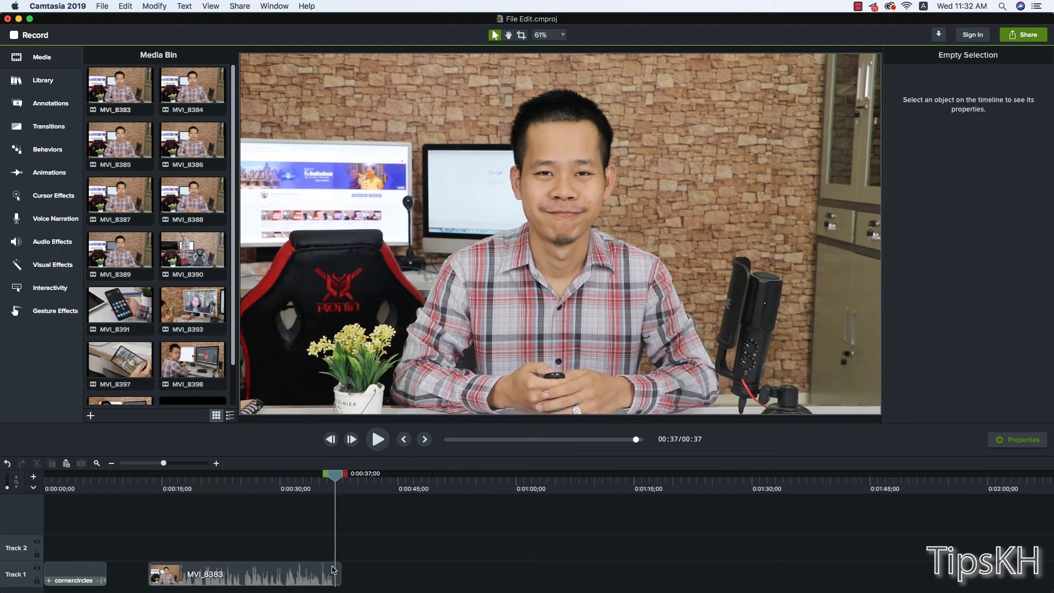
{"action": "left_click", "coordinate": [317, 579]}
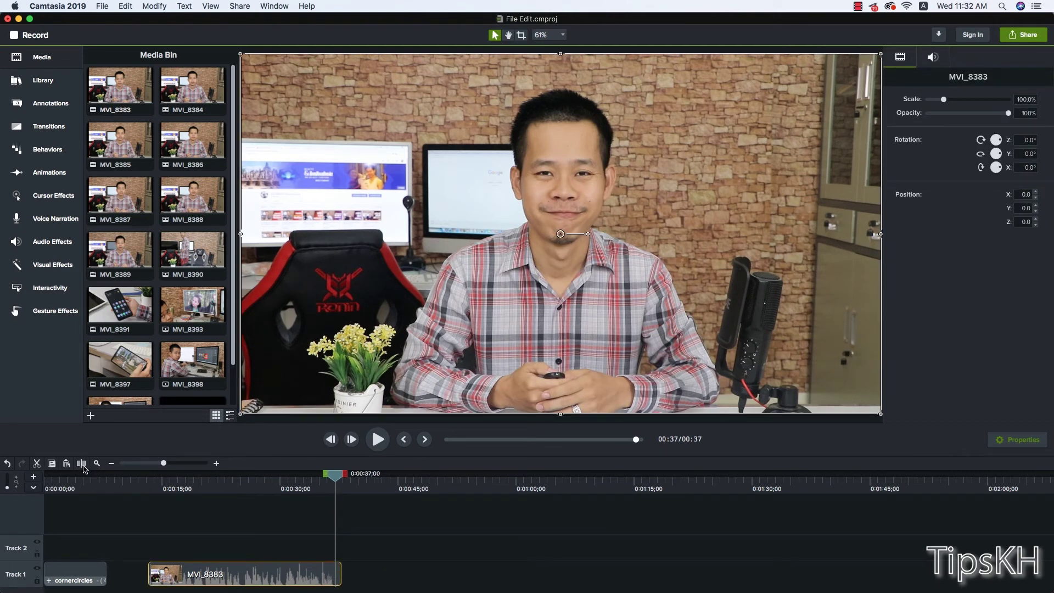
{"action": "left_click", "coordinate": [224, 548]}
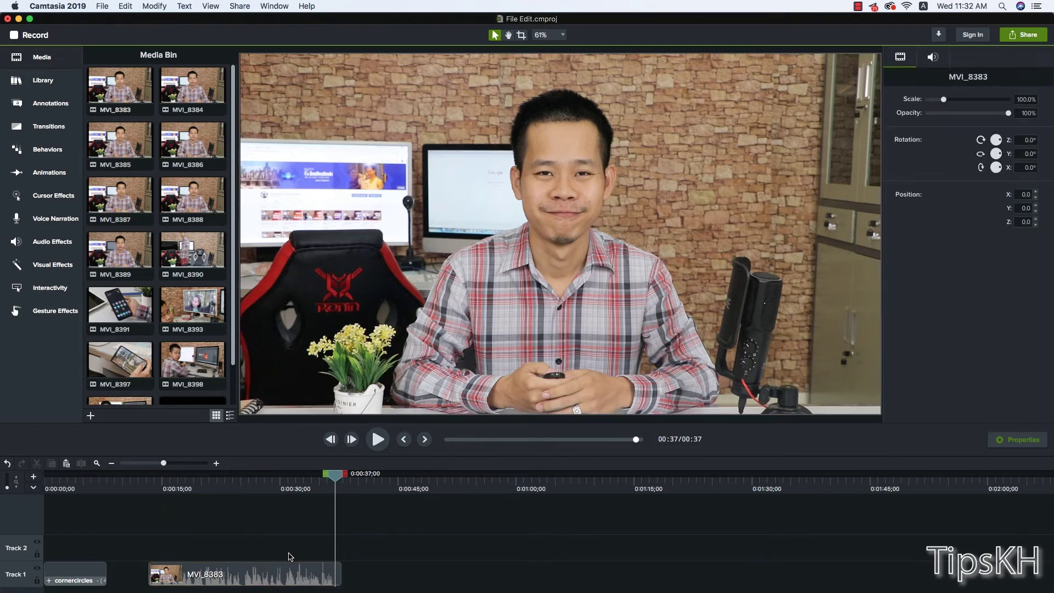
{"action": "left_click", "coordinate": [263, 585]}
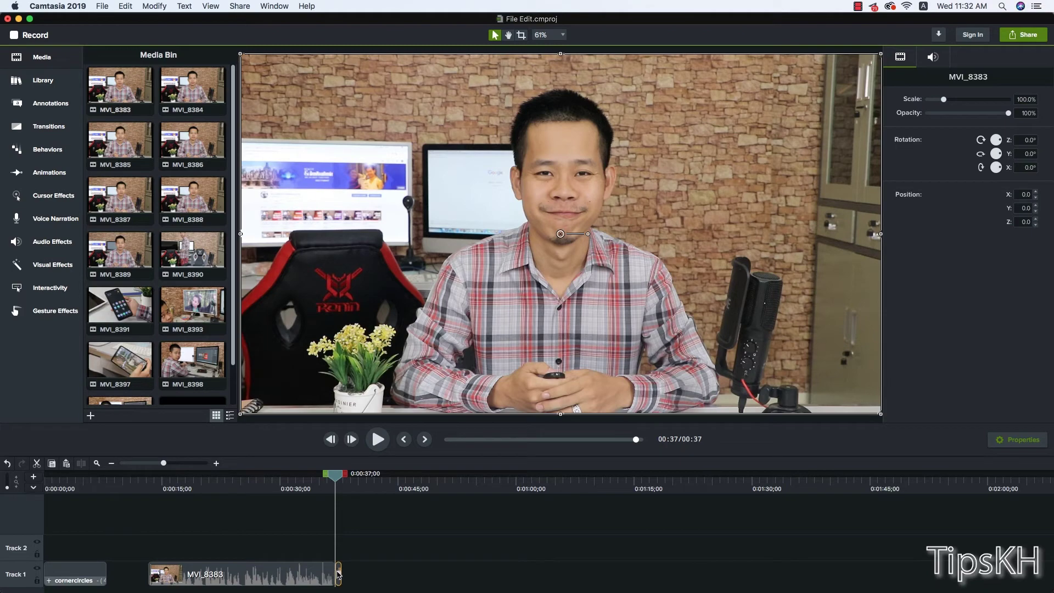
{"action": "left_click_drag", "start_coordinate": [339, 575], "coordinate": [333, 574]}
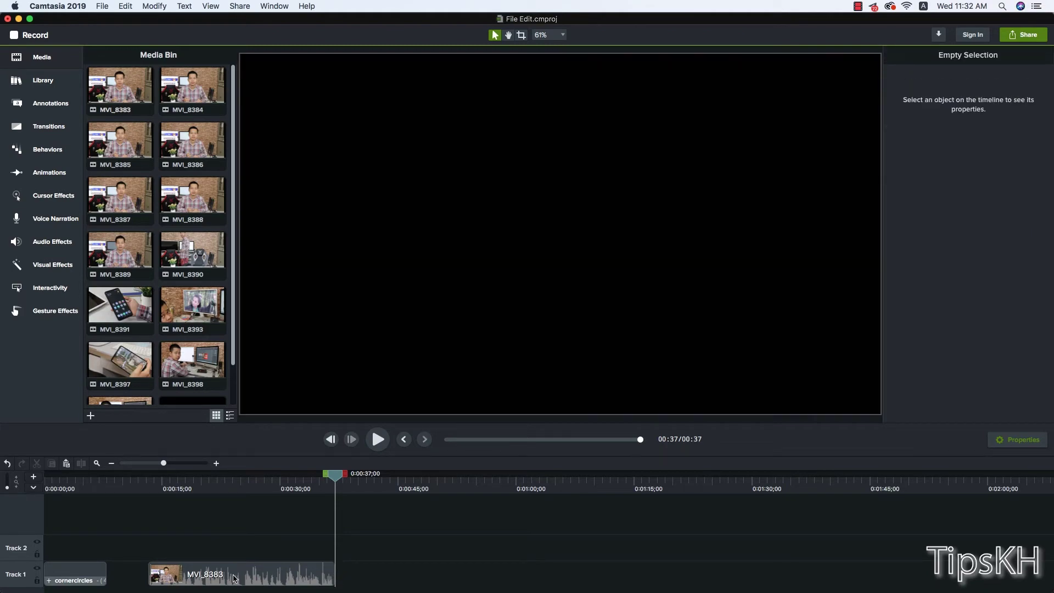
Step: Slide MVI_8383 left against the cornercircles intro to close the gap, and preview the join
{"action": "left_click_drag", "start_coordinate": [236, 577], "coordinate": [192, 579]}
{"action": "left_click", "coordinate": [165, 543]}
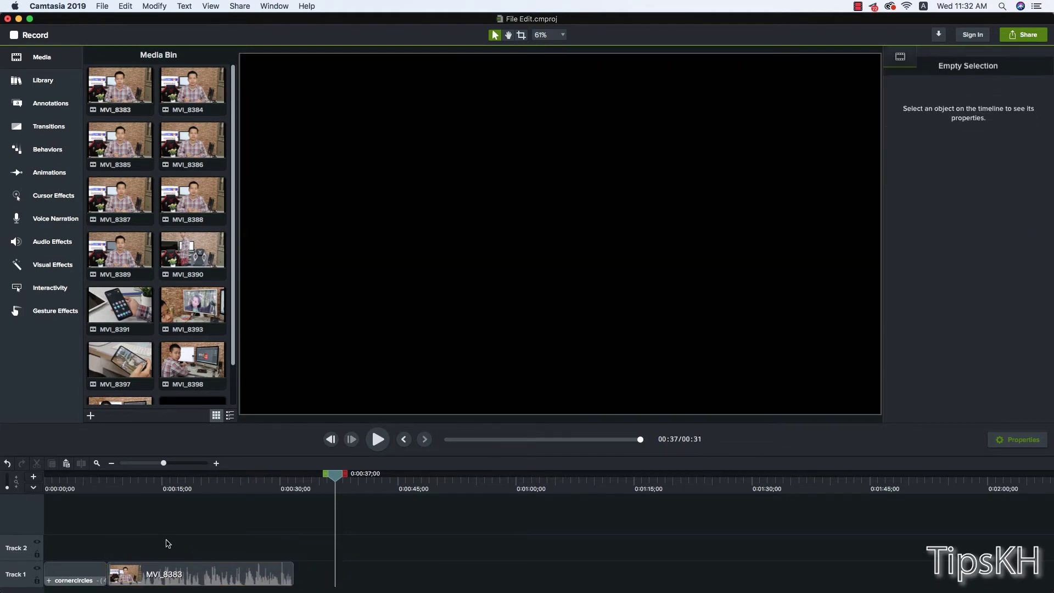
{"action": "left_click", "coordinate": [136, 490]}
{"action": "left_click_drag", "start_coordinate": [136, 490], "coordinate": [106, 491]}
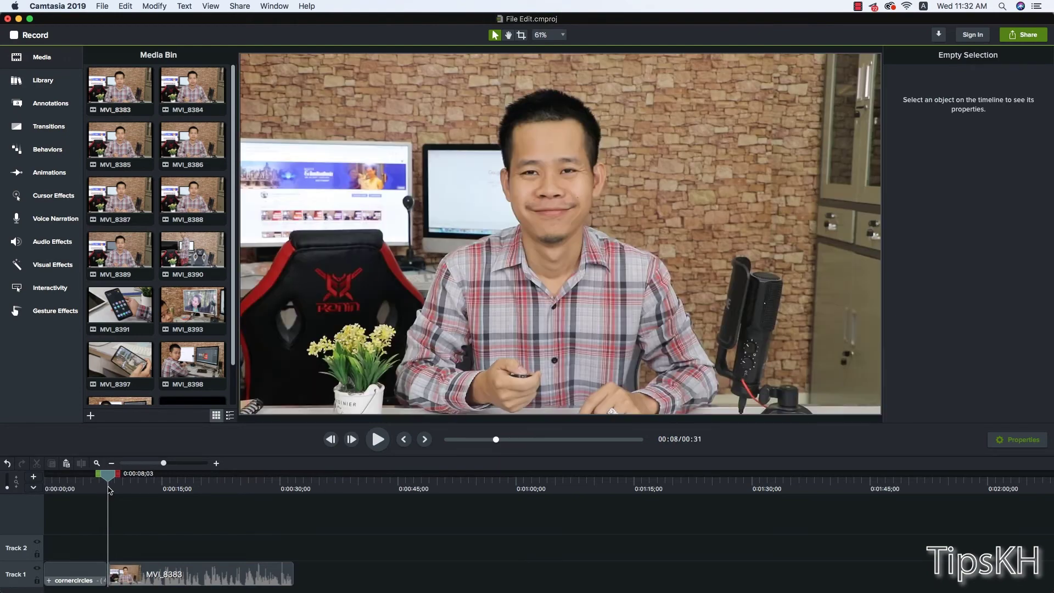
{"action": "key", "text": "space"}
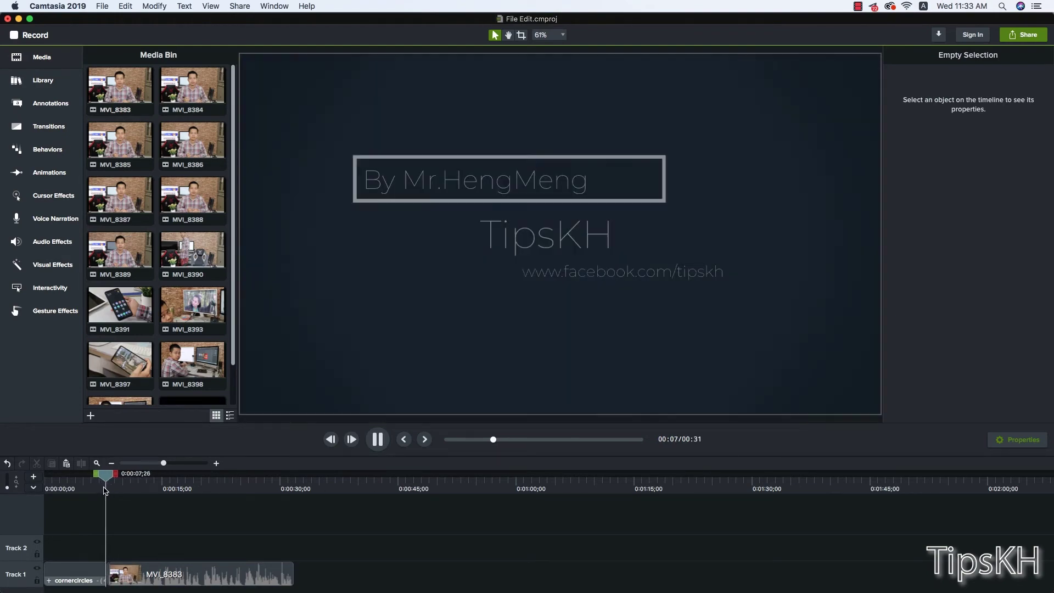
{"action": "key", "text": "space"}
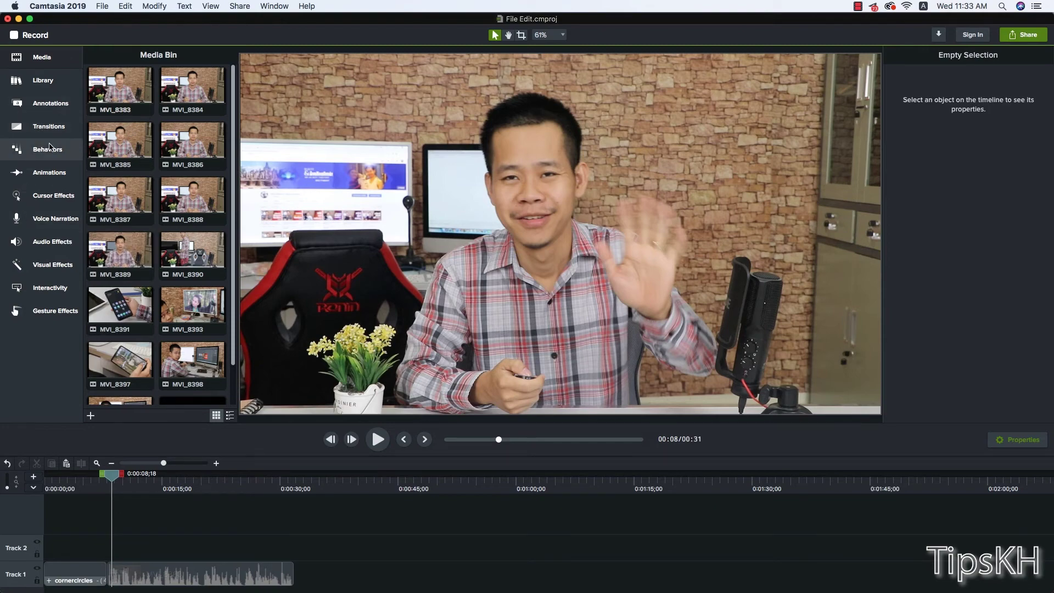
Step: Drop a Checker Board transition on the cornercircles–MVI_8383 join and preview it
{"action": "left_click", "coordinate": [48, 127]}
{"action": "mouse_move", "coordinate": [121, 164]}
{"action": "left_mouse_down"}
{"action": "mouse_move", "coordinate": [126, 406]}
{"action": "mouse_move", "coordinate": [110, 574]}
{"action": "left_mouse_up"}
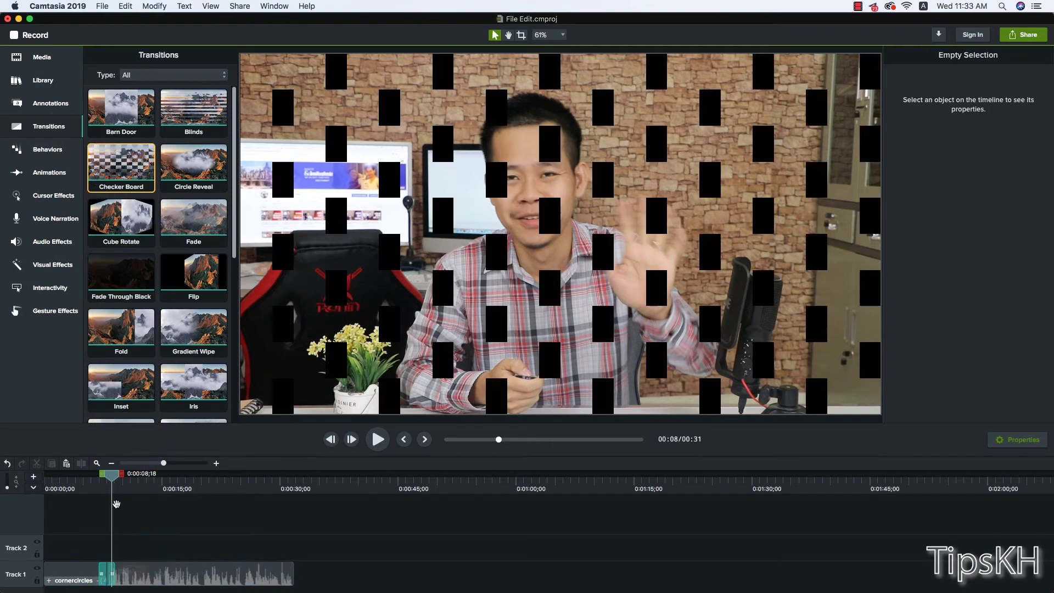
{"action": "left_click_drag", "start_coordinate": [109, 475], "coordinate": [96, 475]}
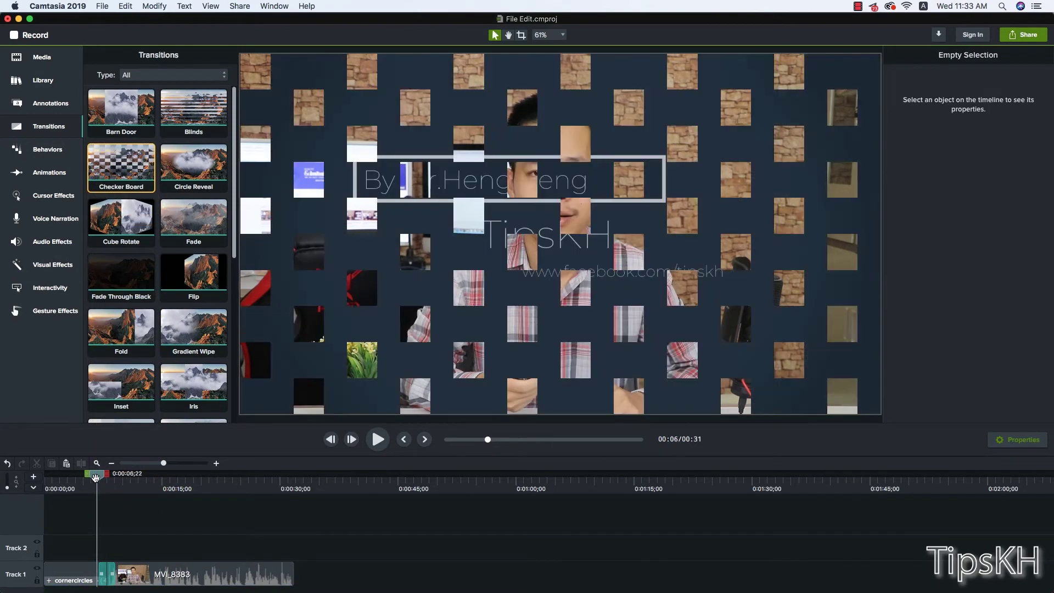
{"action": "key", "text": "space"}
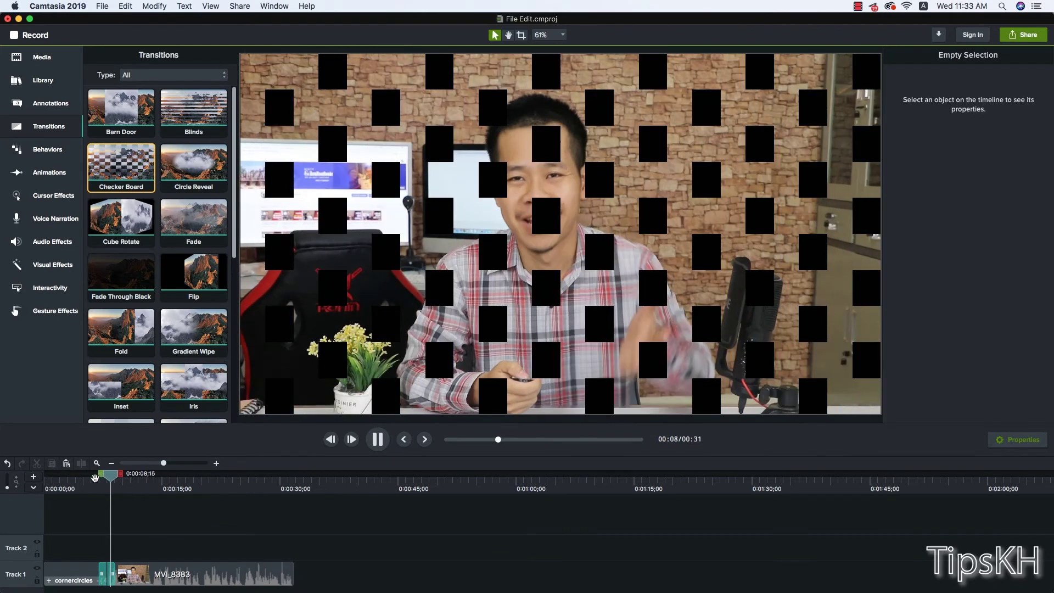
{"action": "key", "text": "space"}
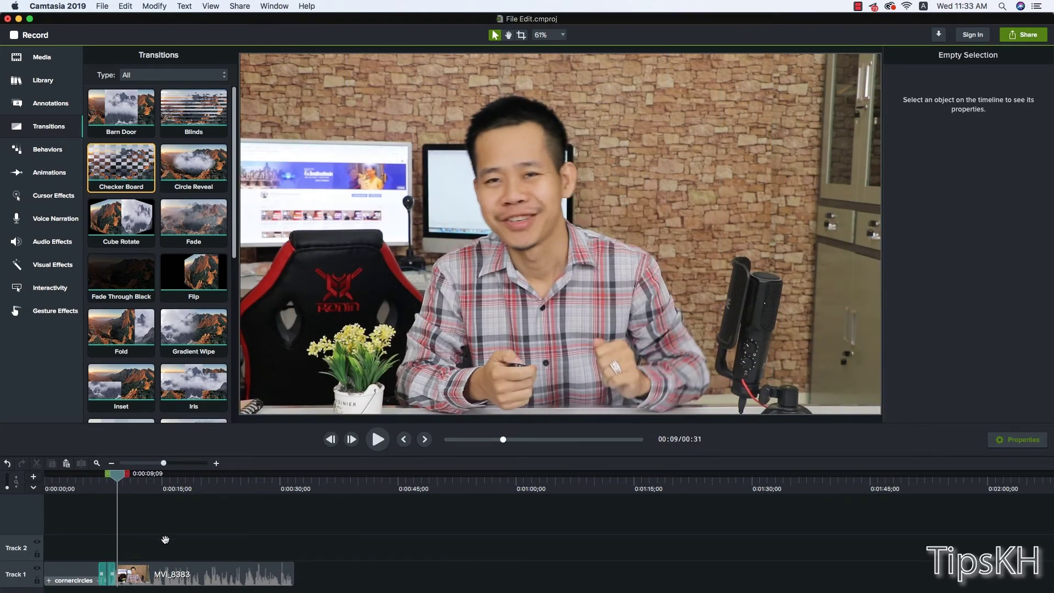
{"action": "left_click_drag", "start_coordinate": [117, 475], "coordinate": [124, 476]}
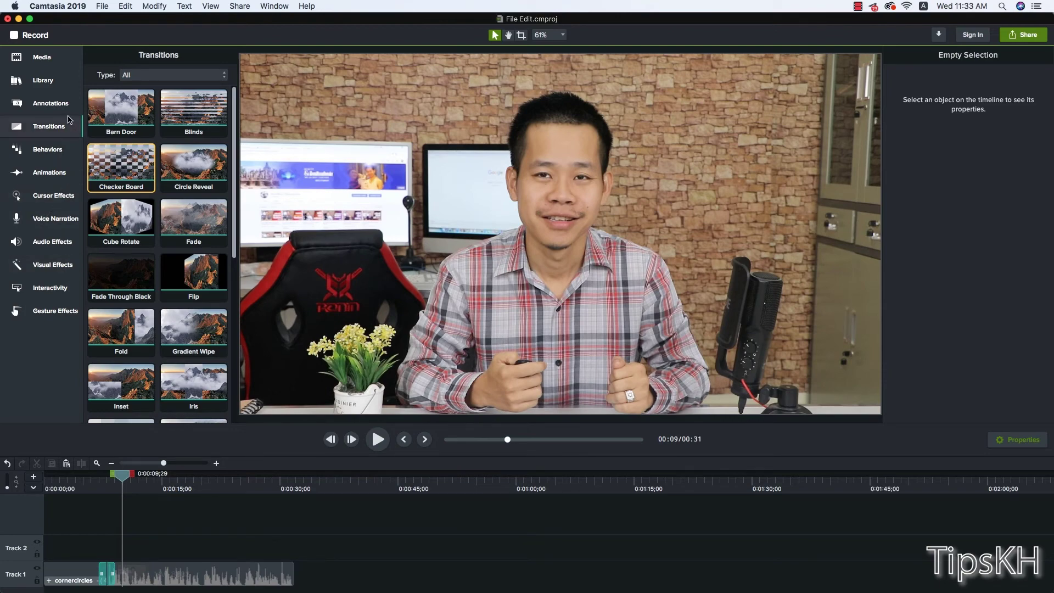
Step: Place the shimmer-01 lower third from Library > Lower Thirds onto Track 2 and preview it
{"action": "left_click", "coordinate": [57, 89]}
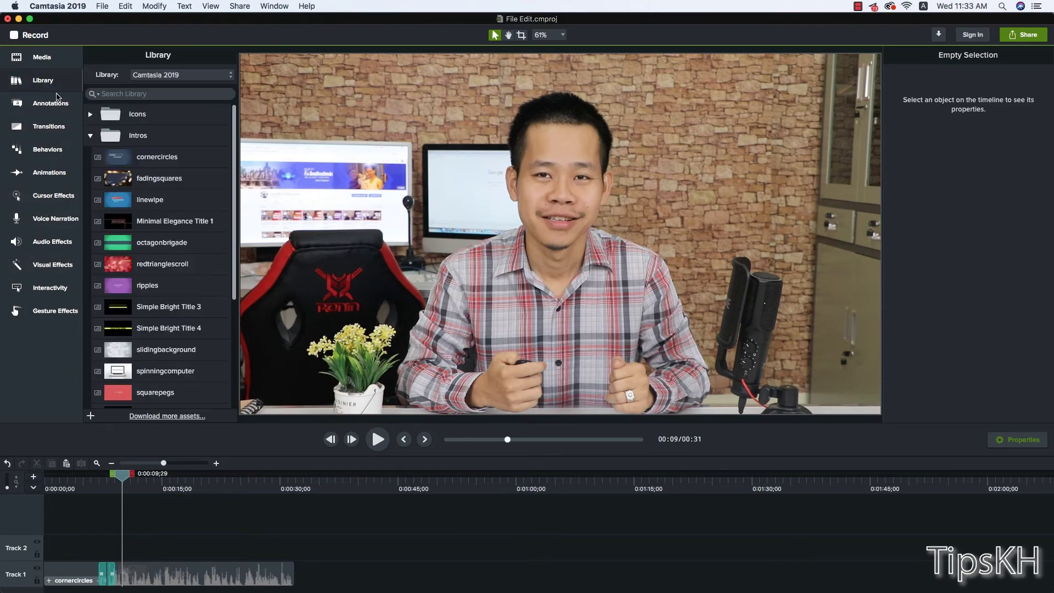
{"action": "left_click", "coordinate": [91, 135]}
{"action": "left_click", "coordinate": [90, 158]}
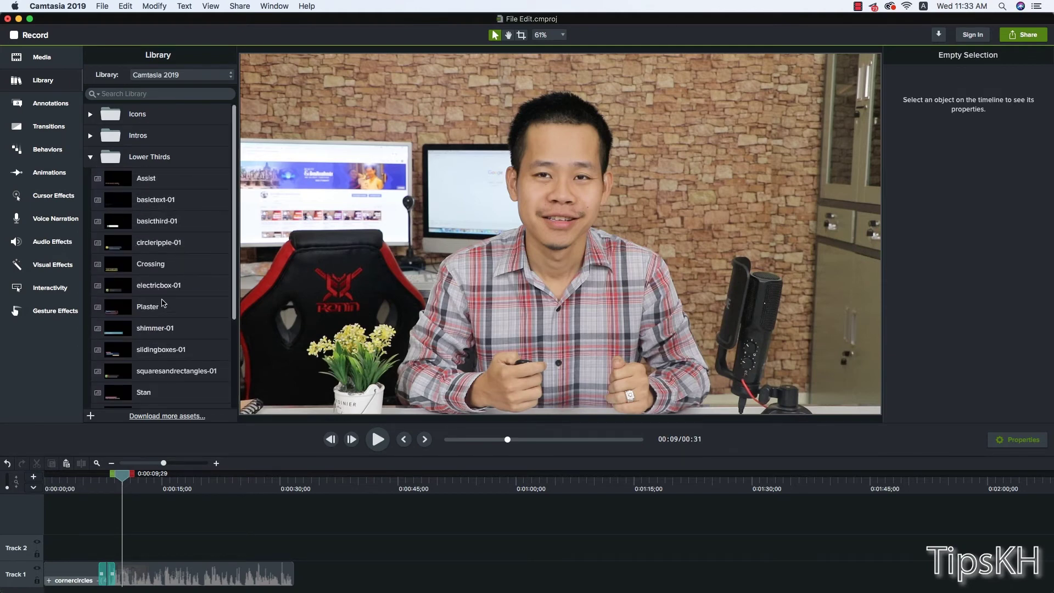
{"action": "scroll", "coordinate": [236, 301], "scroll_direction": "down", "scroll_amount": 1}
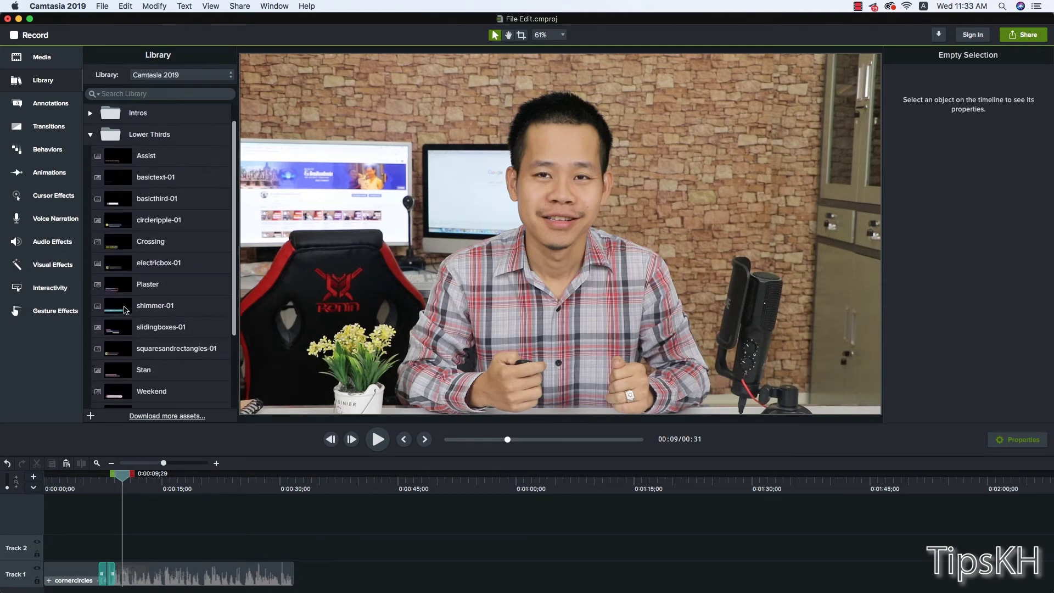
{"action": "mouse_move", "coordinate": [123, 310]}
{"action": "left_mouse_down"}
{"action": "mouse_move", "coordinate": [131, 399]}
{"action": "mouse_move", "coordinate": [171, 544]}
{"action": "left_mouse_up"}
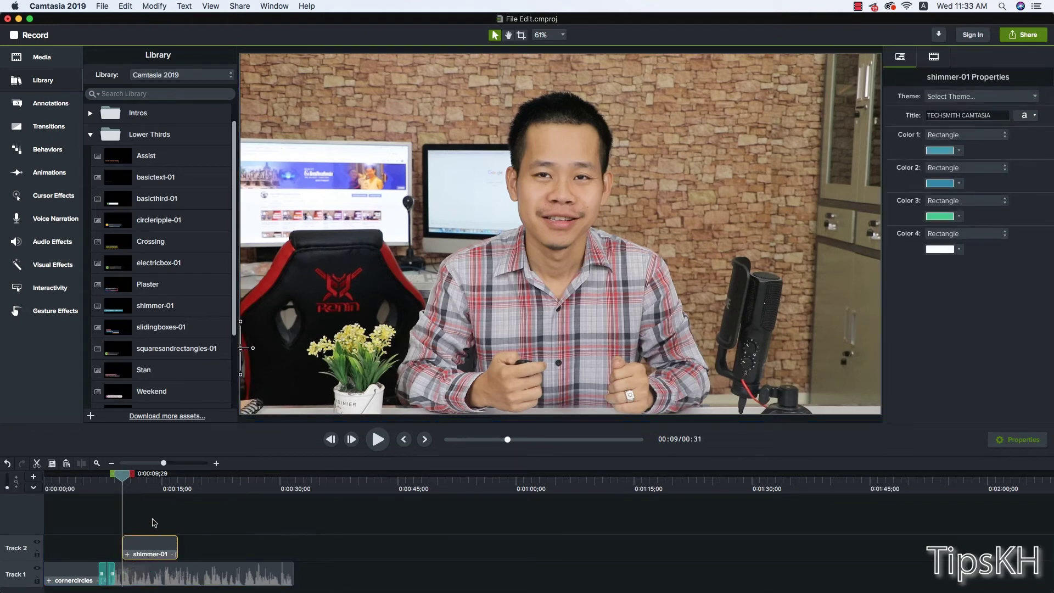
{"action": "key", "text": "space"}
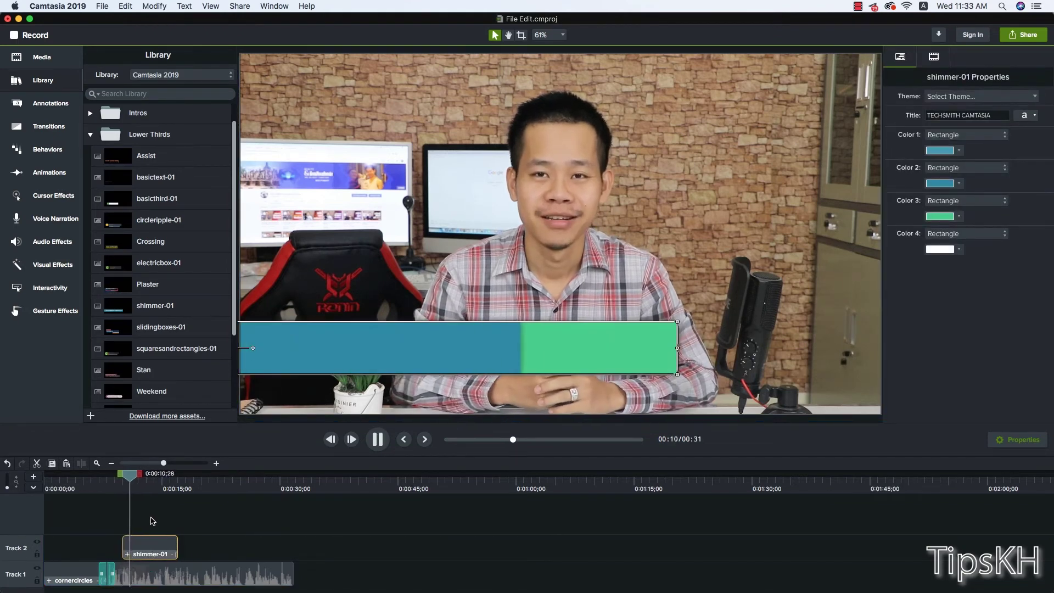
{"action": "key", "text": "space"}
{"action": "key", "text": "space"}
{"action": "key", "text": "space"}
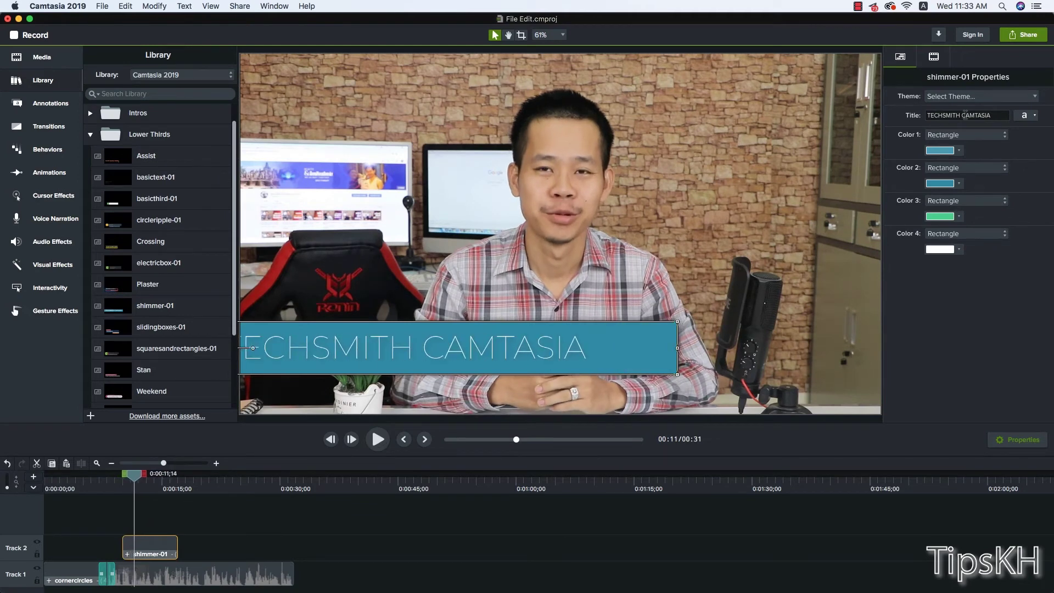
Step: Change the shimmer-01 title text to Welcome Back
{"action": "left_click", "coordinate": [964, 115]}
{"action": "left_click_drag", "start_coordinate": [1002, 115], "coordinate": [946, 115]}
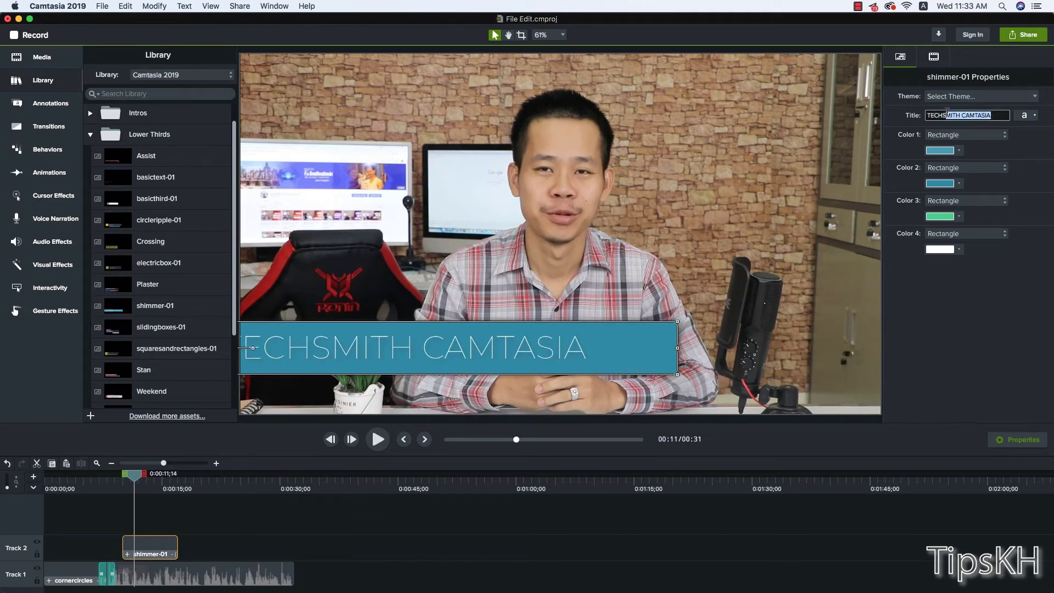
{"action": "key", "text": "super+a"}
{"action": "key", "text": "BackSpace"}
{"action": "key", "text": "Return"}
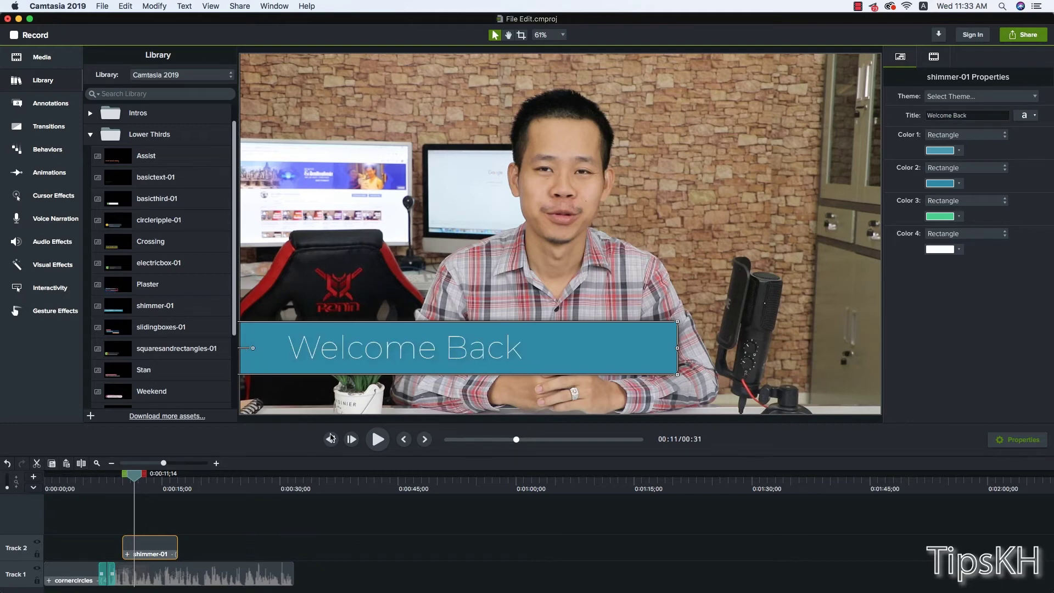
Step: Shorten the Welcome Back lower third to about 3 seconds and preview it
{"action": "left_click_drag", "start_coordinate": [177, 540], "coordinate": [148, 543]}
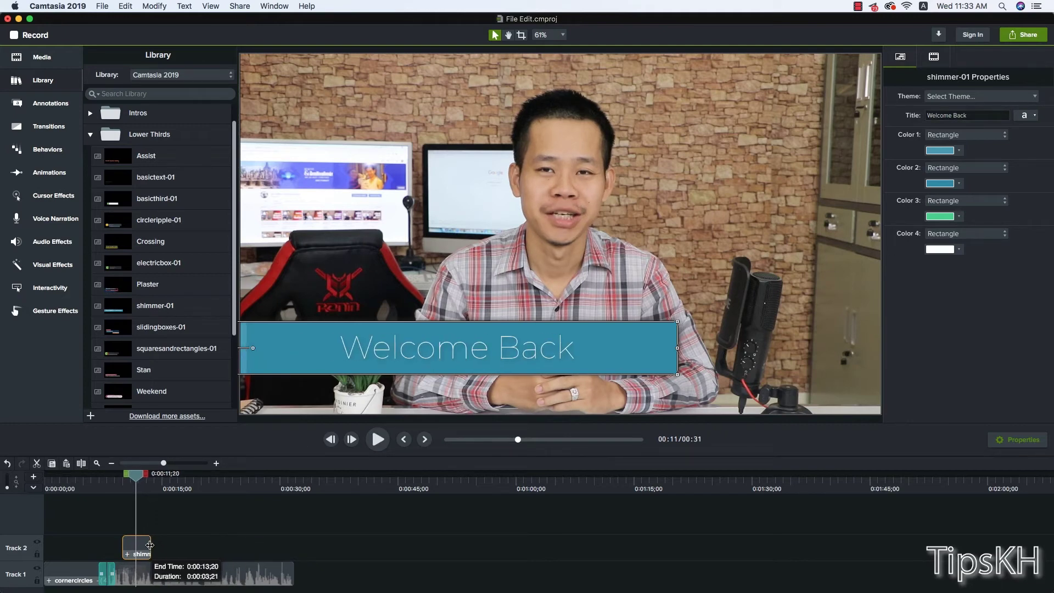
{"action": "key", "text": "space"}
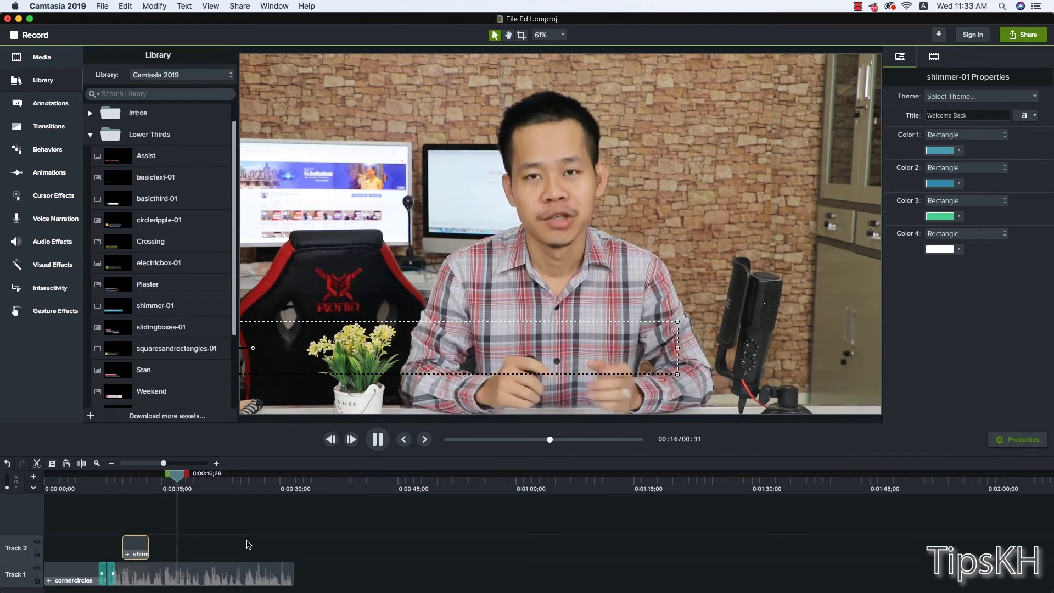
{"action": "key", "text": "space"}
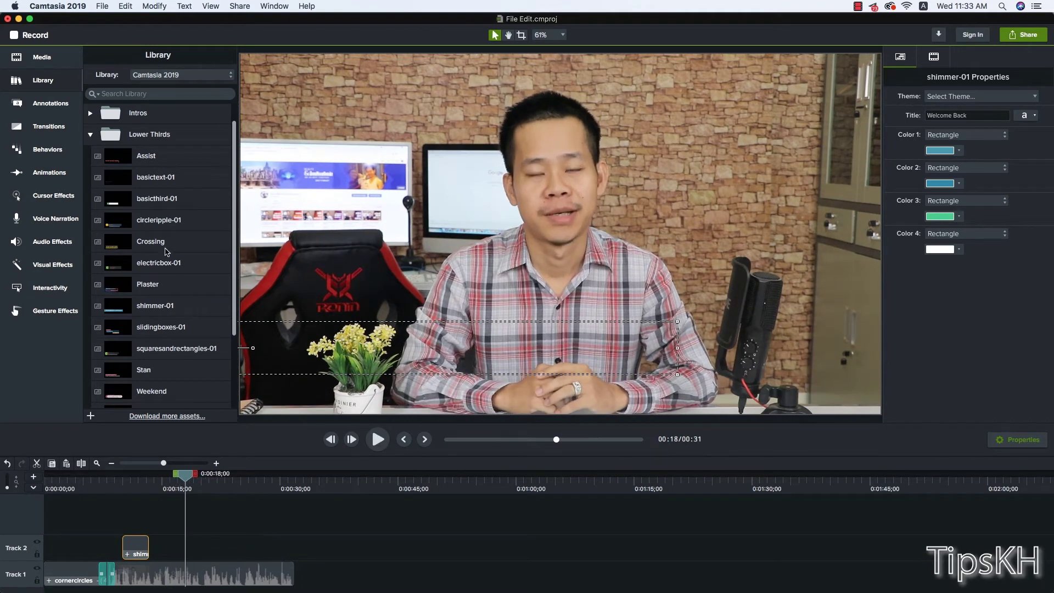
{"action": "left_click", "coordinate": [121, 160]}
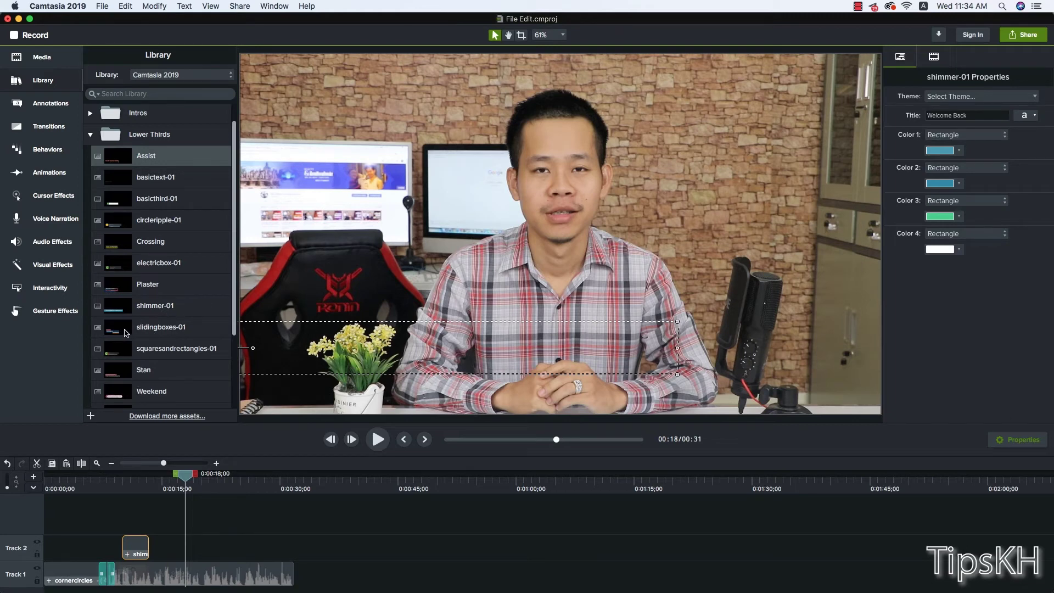
Step: Place the slidingboxes-01 lower third on Track 2 after the first title and preview it
{"action": "left_click_drag", "start_coordinate": [116, 332], "coordinate": [186, 554]}
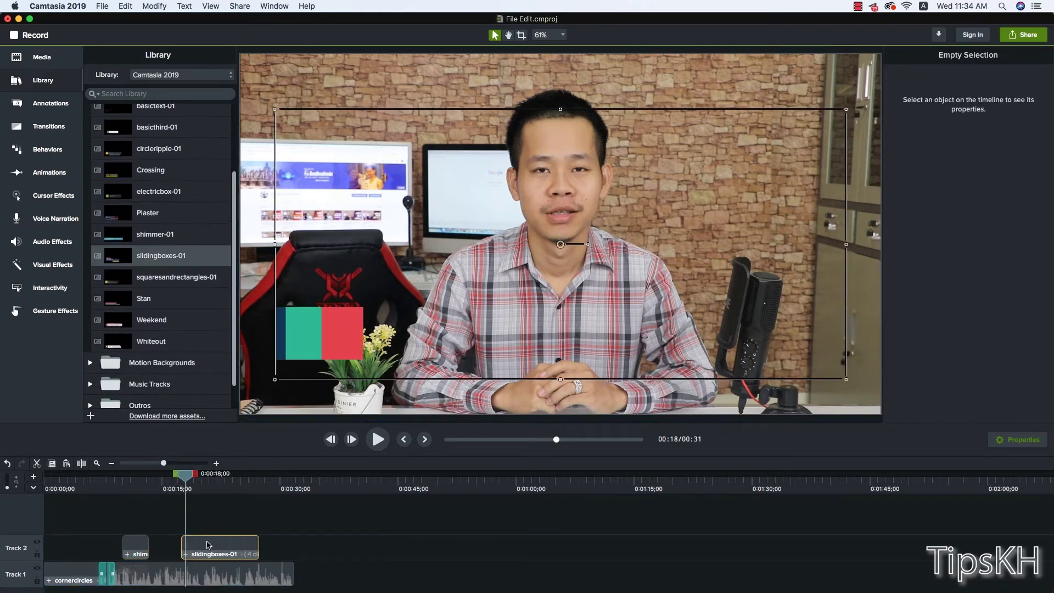
{"action": "left_click", "coordinate": [225, 539]}
{"action": "key", "text": "space"}
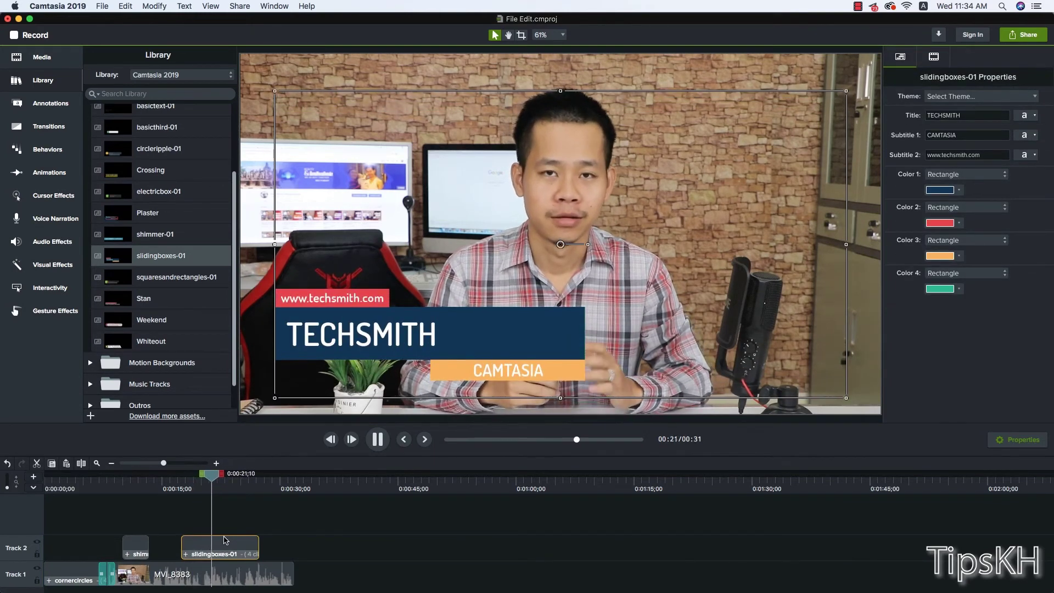
{"action": "key", "text": "space"}
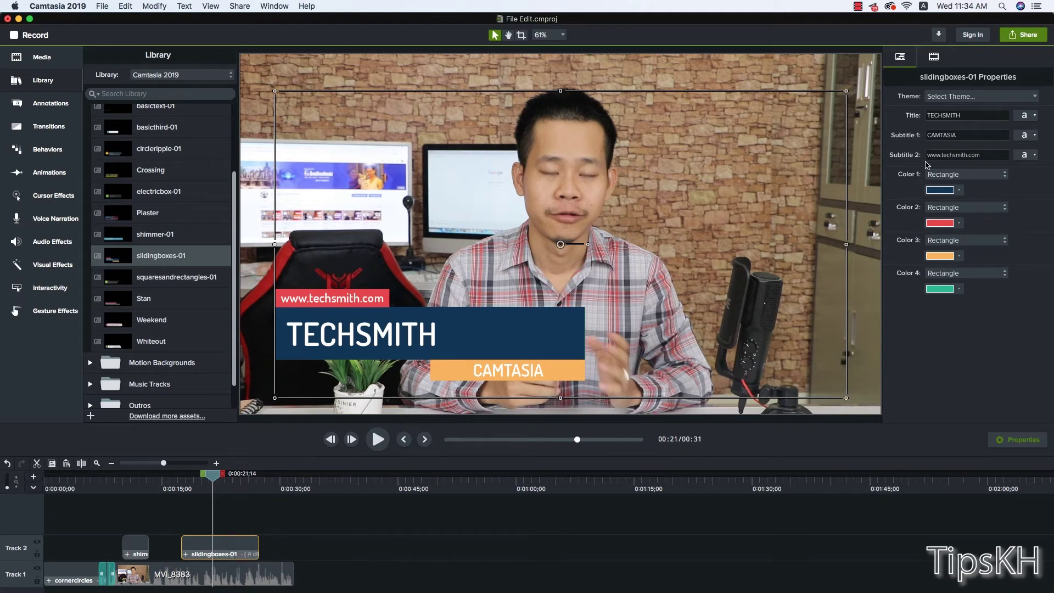
Step: Replace the TECHSMITH title with 5 Tips help you
{"action": "left_click_drag", "start_coordinate": [964, 116], "coordinate": [887, 118]}
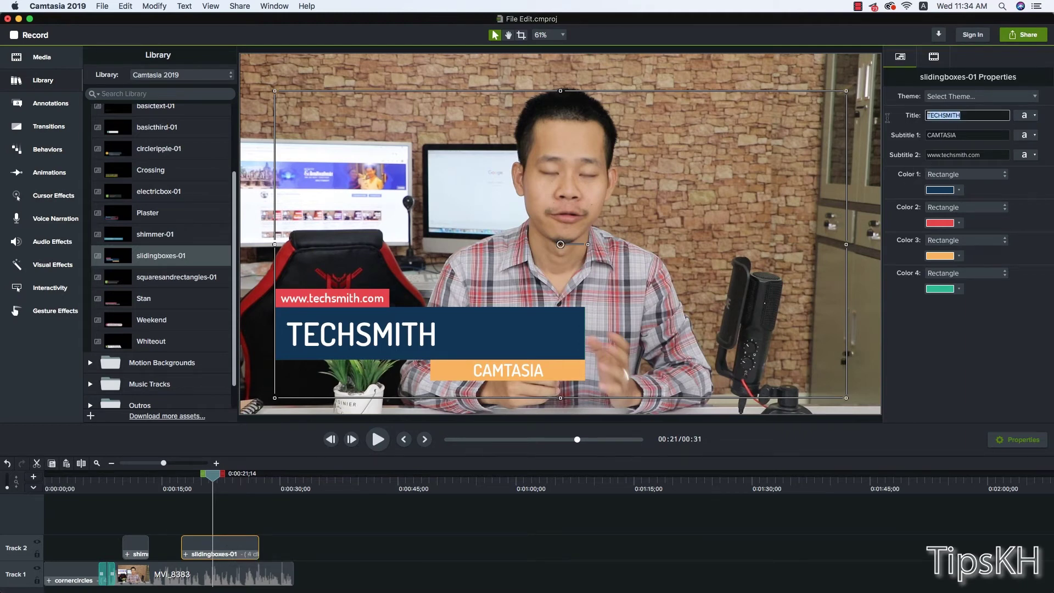
{"action": "type", "text": "5 Tips"}
{"action": "key", "text": "Return"}
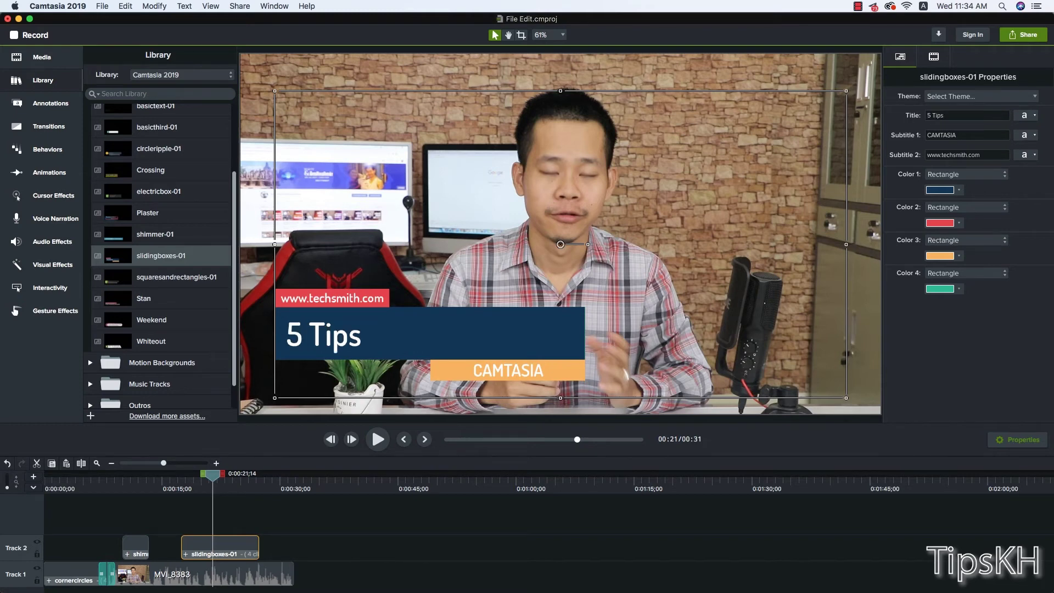
{"action": "left_click", "coordinate": [971, 118]}
{"action": "type", "text": "help  you"}
{"action": "key", "text": "Return"}
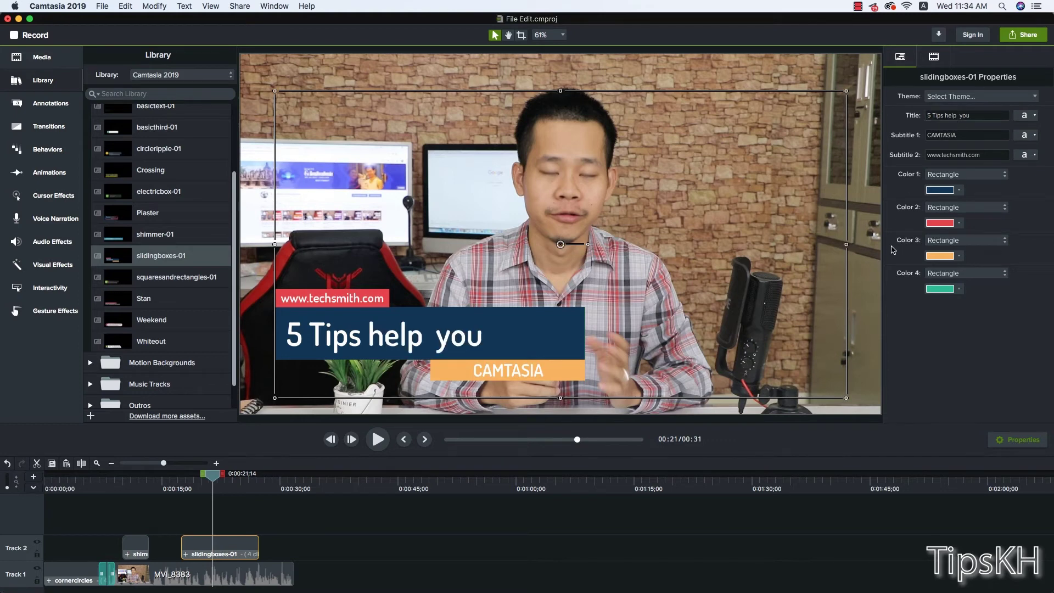
Step: Replace the CAMTASIA subtitle with a byline naming the presenter
{"action": "left_click", "coordinate": [942, 155]}
{"action": "double_click", "coordinate": [964, 134]}
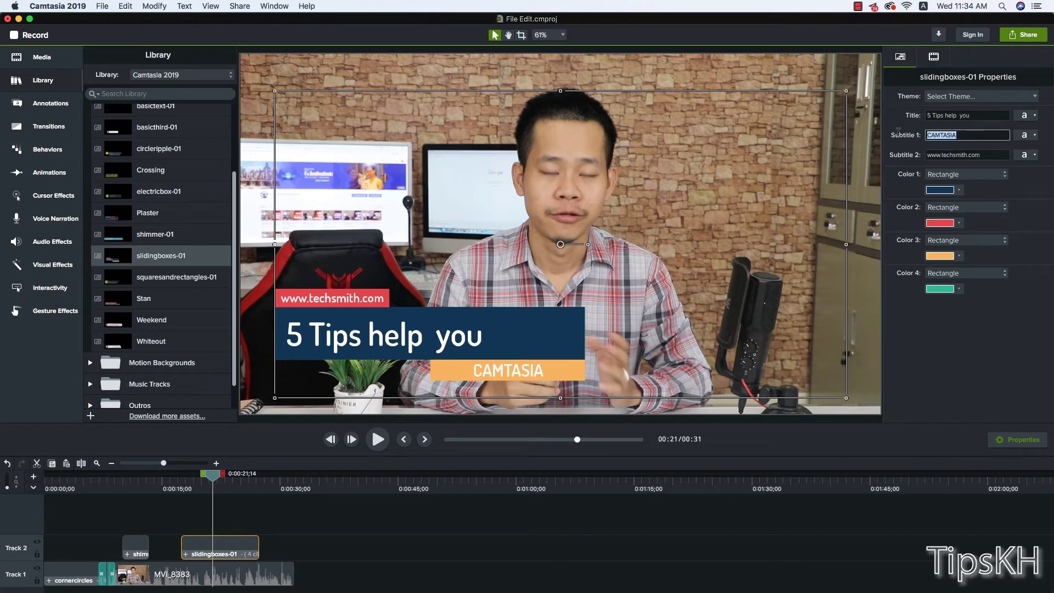
{"action": "type", "text": "by He"}
{"action": "type", "text": "ngme"}
{"action": "key", "text": "Return"}
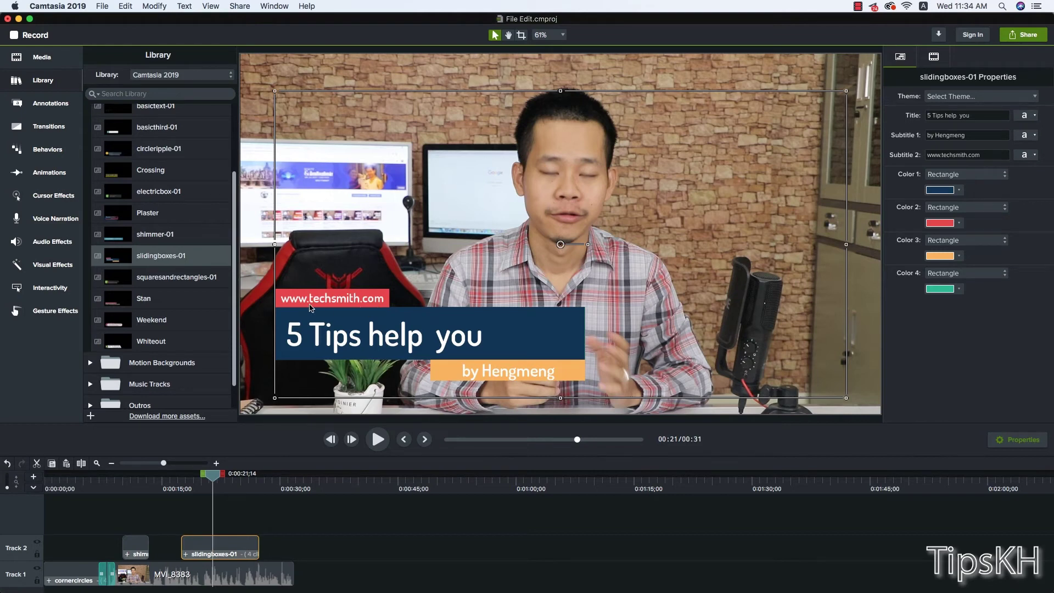
{"action": "left_click", "coordinate": [954, 154]}
{"action": "left_click_drag", "start_coordinate": [966, 154], "coordinate": [938, 154]}
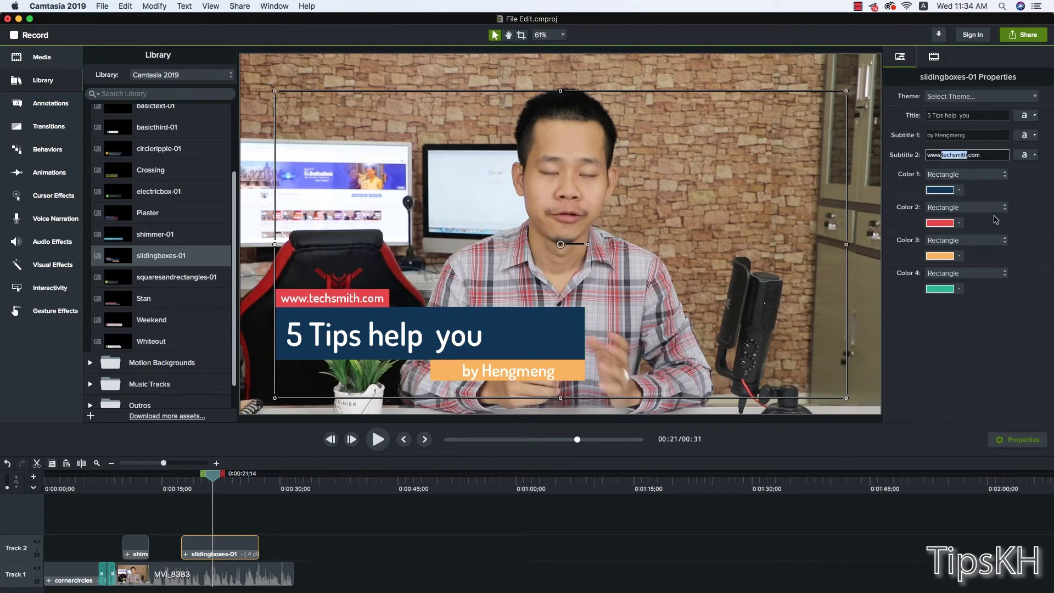
{"action": "type", "text": "face"}
{"action": "type", "text": "boo"}
{"action": "type", "text": "h"}
{"action": "key", "text": "Return"}
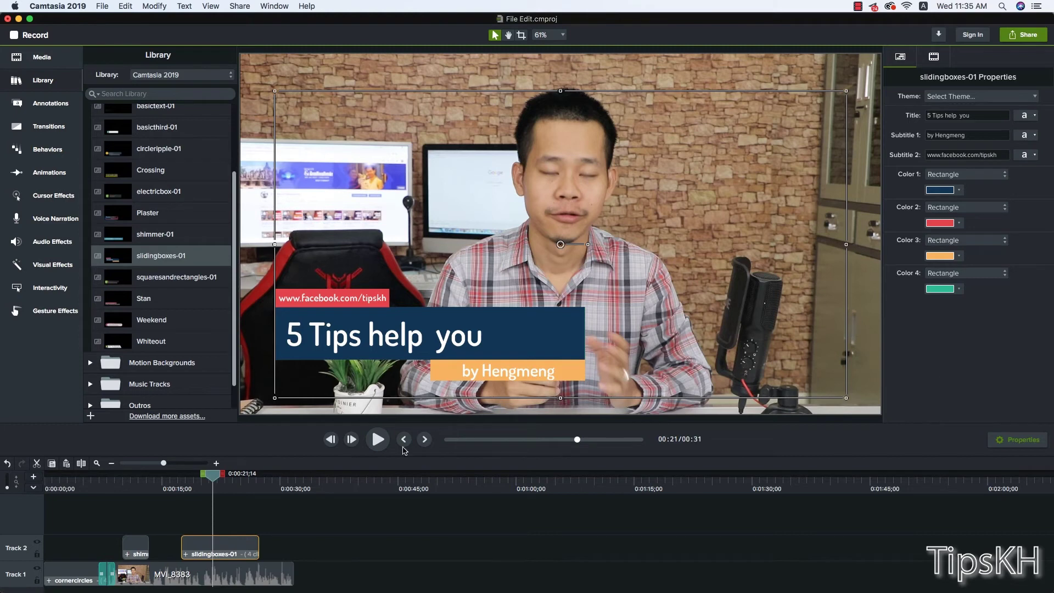
{"action": "left_click_drag", "start_coordinate": [218, 479], "coordinate": [292, 481]}
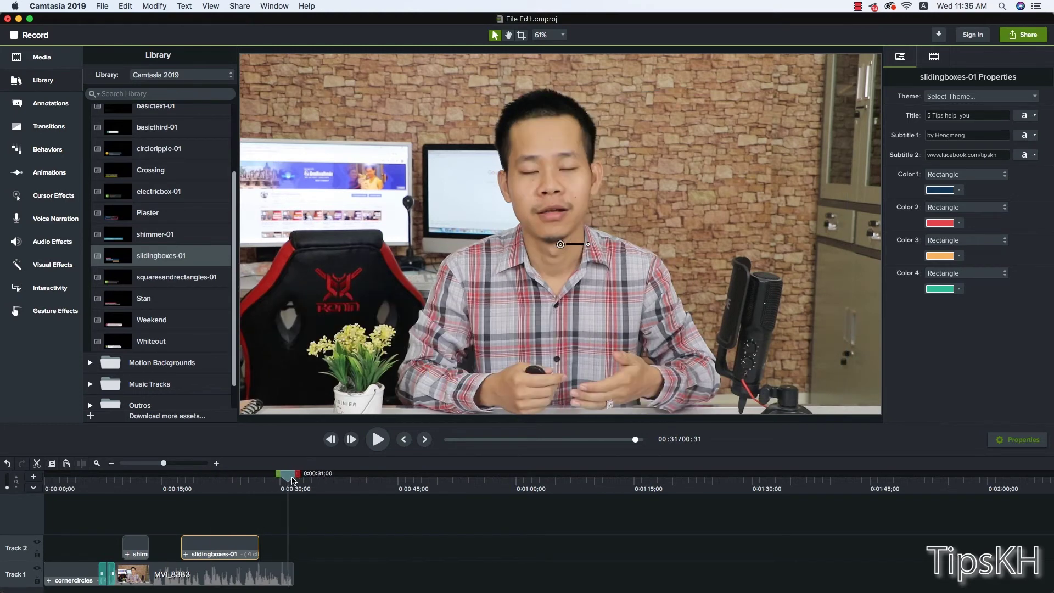
{"action": "key", "text": "space"}
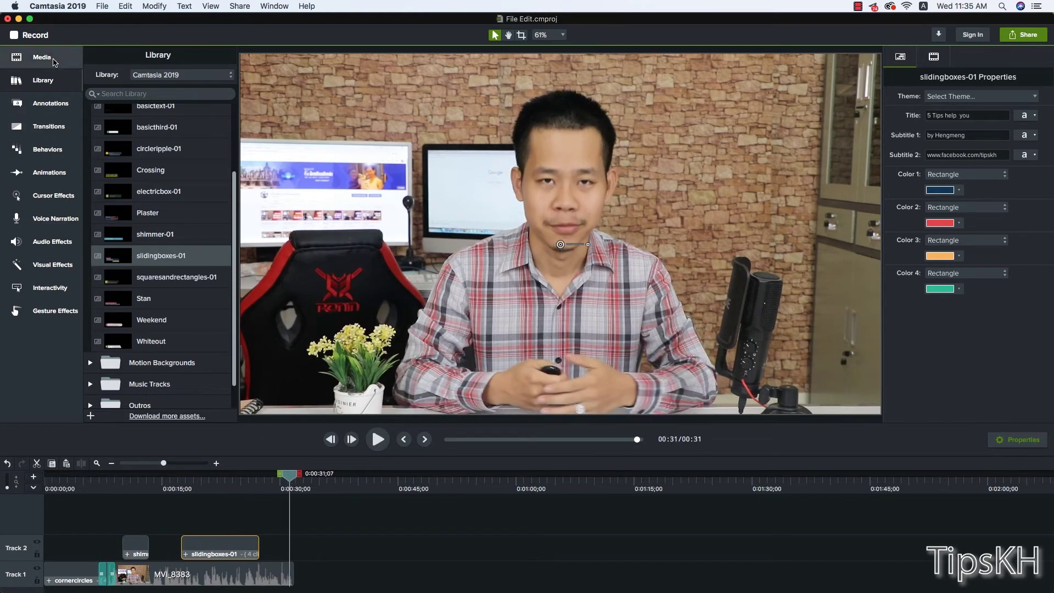
Step: Place MVI_8384 from the Media Bin on Track 1 after MVI_8383 and play it
{"action": "left_click", "coordinate": [39, 57]}
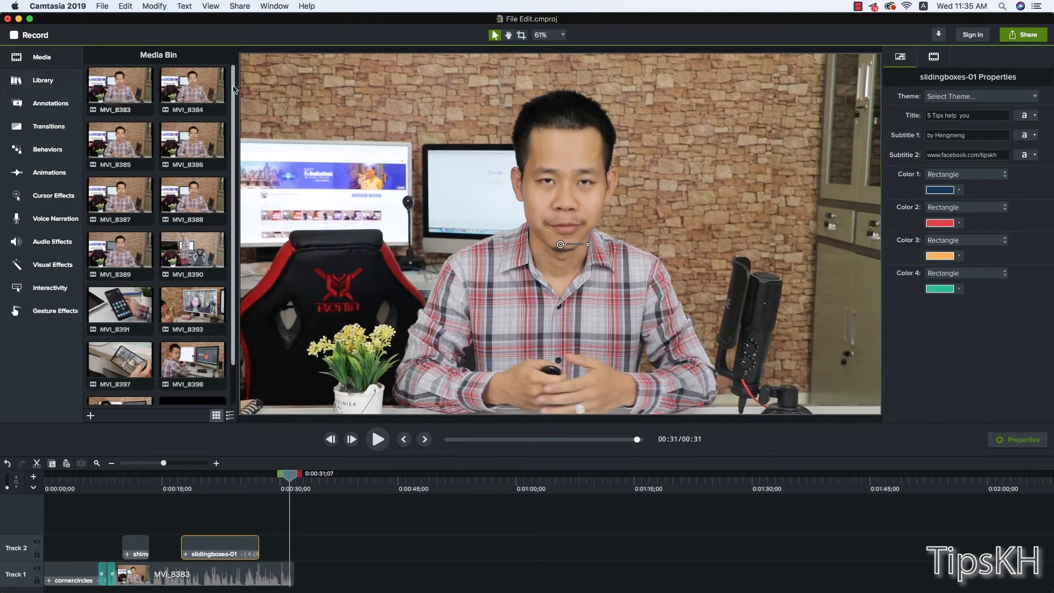
{"action": "left_click_drag", "start_coordinate": [184, 84], "coordinate": [311, 567]}
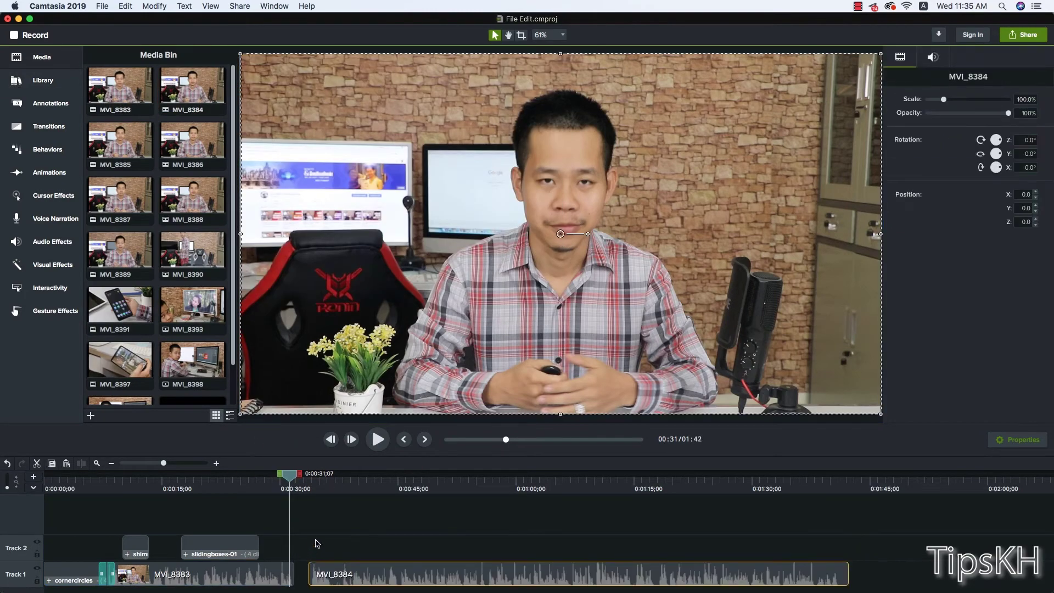
{"action": "left_click", "coordinate": [309, 488]}
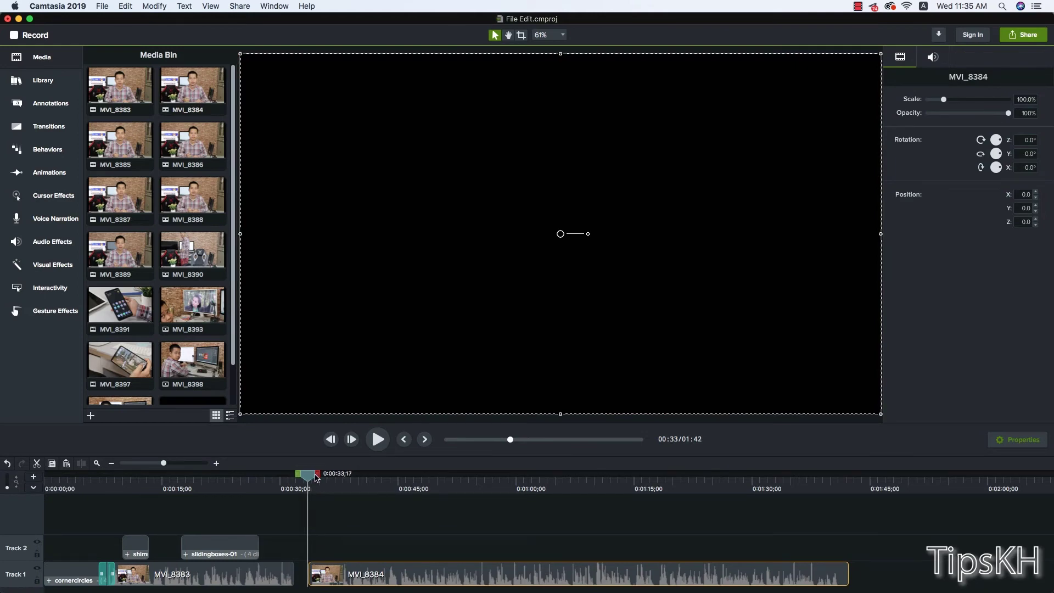
{"action": "key", "text": "space"}
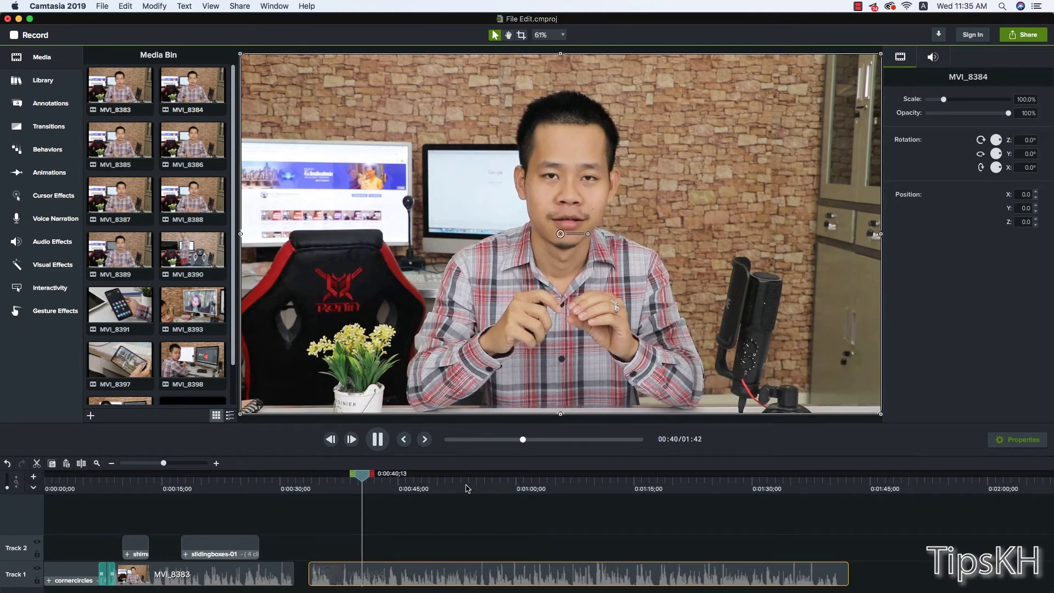
{"action": "left_click", "coordinate": [544, 482]}
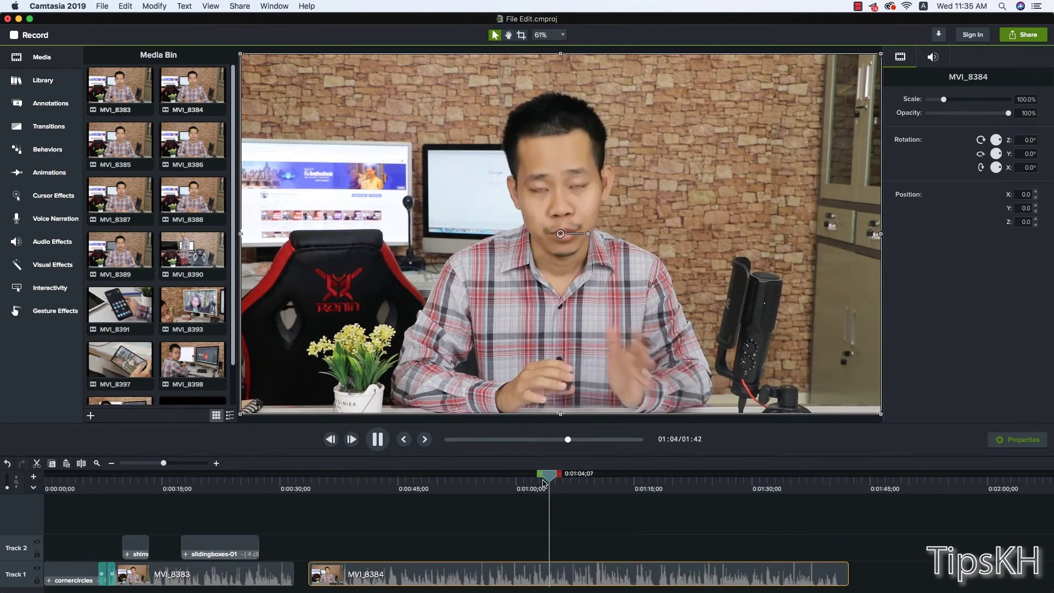
{"action": "key", "text": "space"}
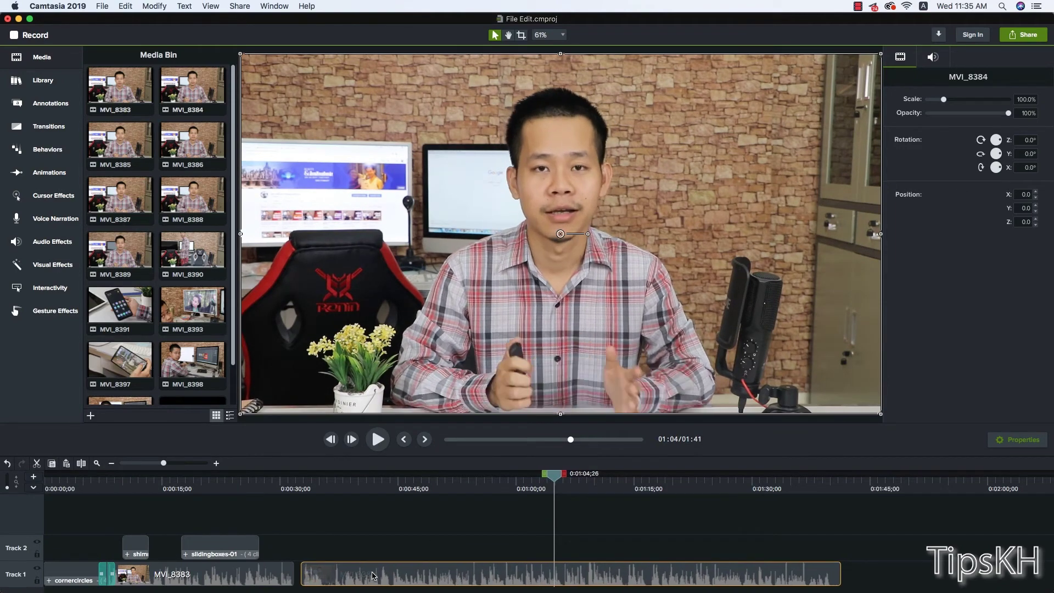
Step: Nudge MVI_8384 left toward MVI_8383 and play across the join from about 0:31
{"action": "left_click_drag", "start_coordinate": [382, 575], "coordinate": [368, 575]}
{"action": "left_click", "coordinate": [305, 501]}
{"action": "left_click", "coordinate": [295, 488]}
{"action": "key", "text": "space"}
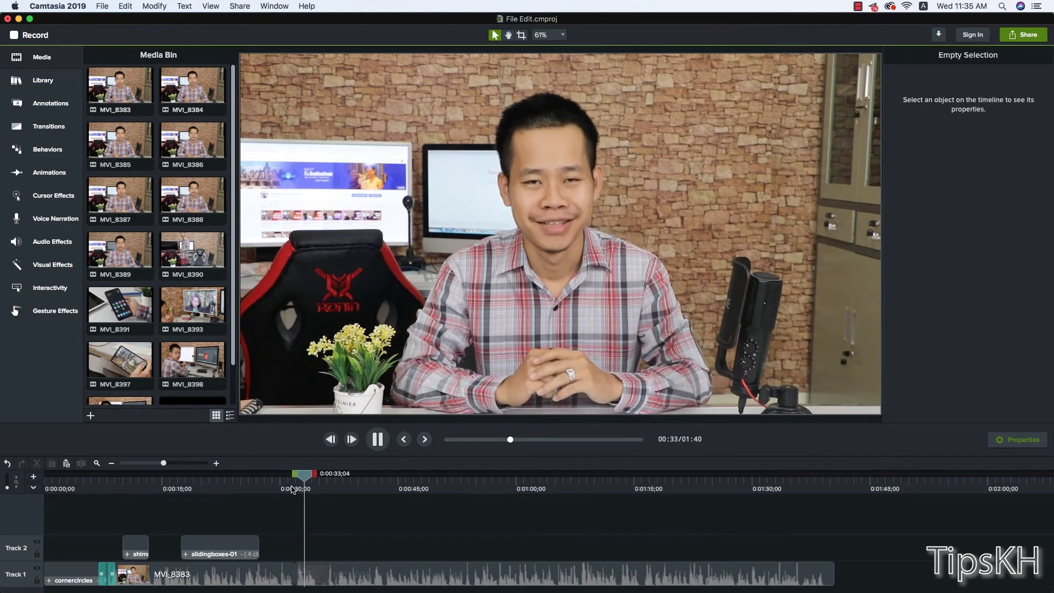
Step: Slide MVI_8384 left against MVI_8383, then drop the MVI_8391 phone clip on Track 2 near 0:38
{"action": "key", "text": "space"}
{"action": "left_click", "coordinate": [291, 483]}
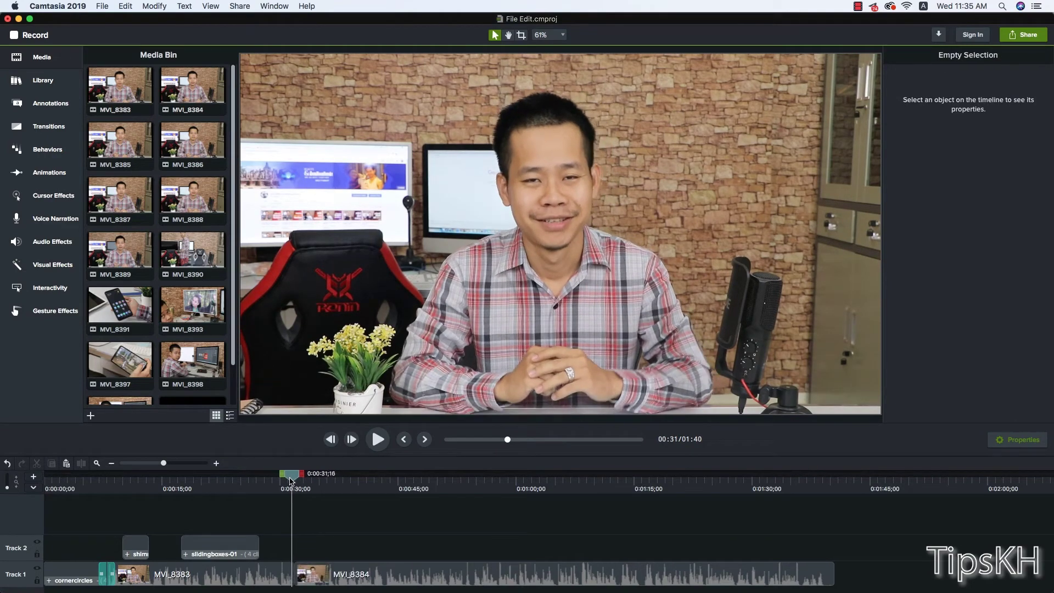
{"action": "mouse_move", "coordinate": [307, 590]}
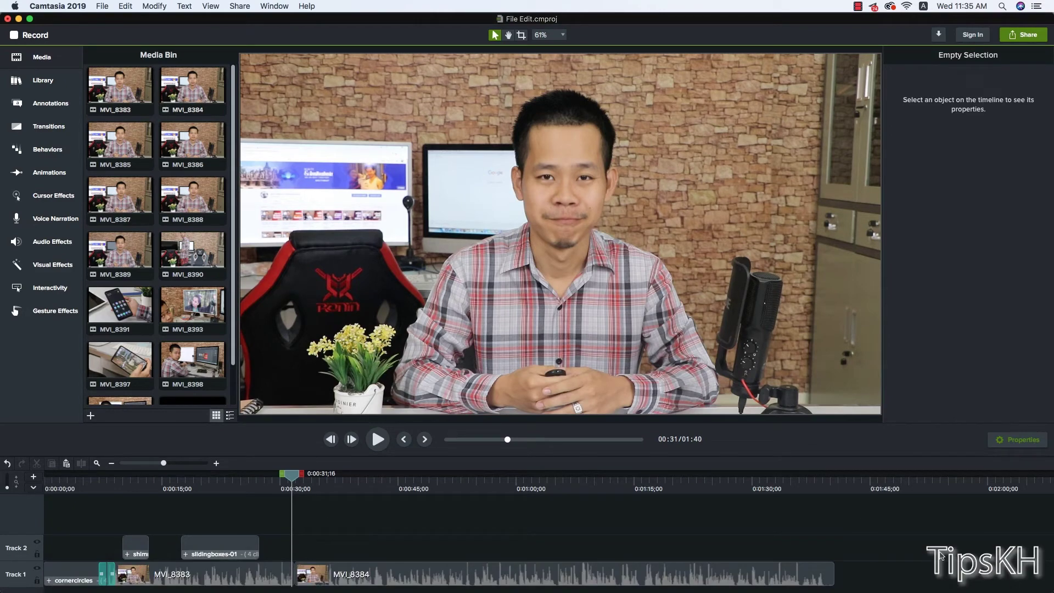
{"action": "left_click", "coordinate": [286, 565]}
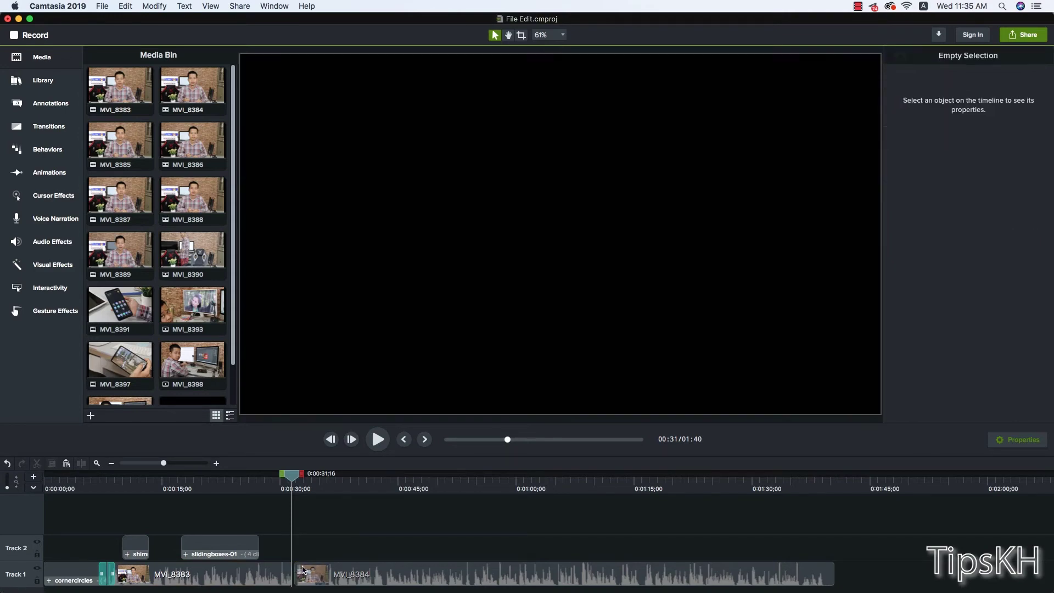
{"action": "left_click_drag", "start_coordinate": [297, 568], "coordinate": [295, 568]}
{"action": "left_click", "coordinate": [309, 524]}
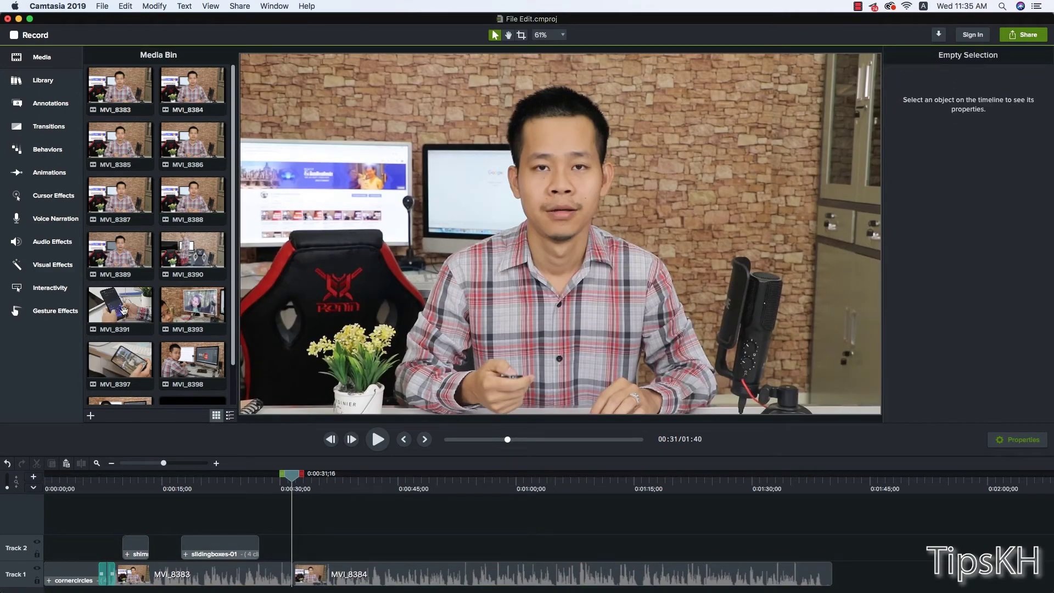
{"action": "mouse_move", "coordinate": [124, 310]}
{"action": "left_mouse_down"}
{"action": "mouse_move", "coordinate": [445, 533]}
{"action": "mouse_move", "coordinate": [361, 548]}
{"action": "left_mouse_up"}
{"action": "left_click", "coordinate": [362, 486]}
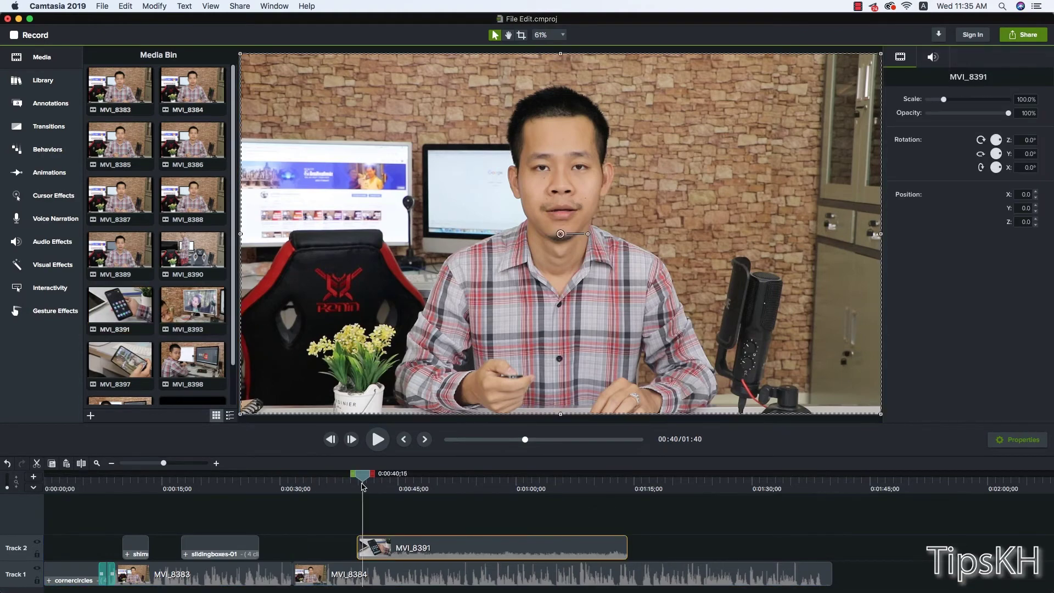
{"action": "left_click_drag", "start_coordinate": [362, 486], "coordinate": [353, 487]}
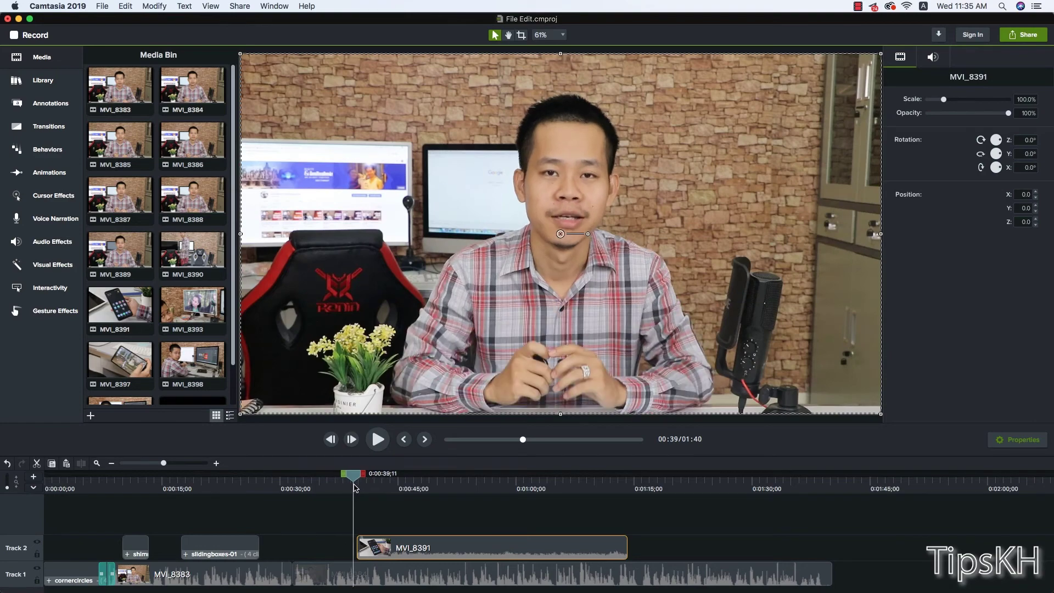
{"action": "left_click", "coordinate": [402, 574]}
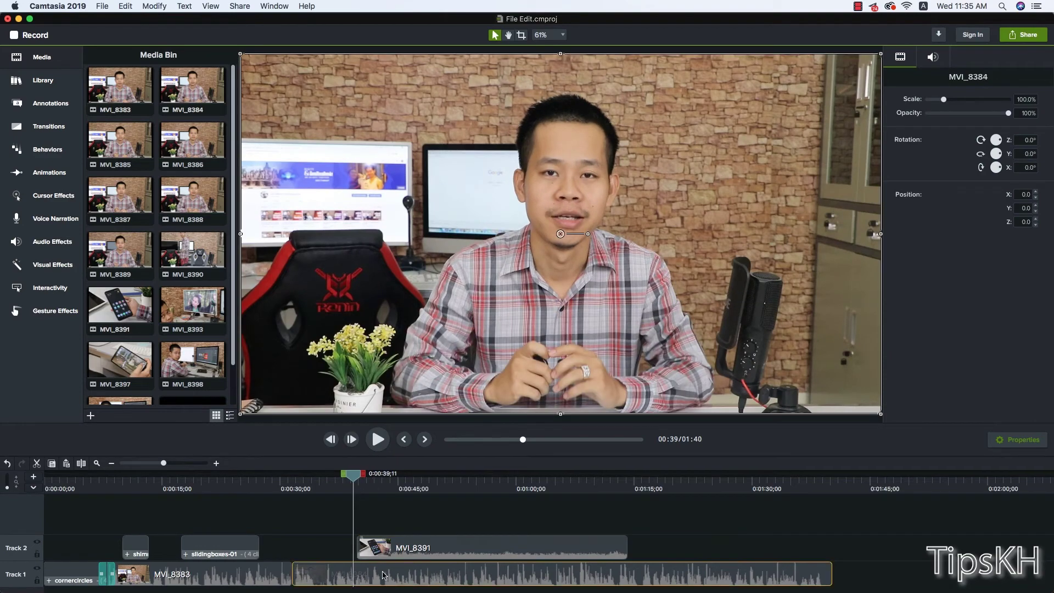
{"action": "left_click", "coordinate": [407, 557]}
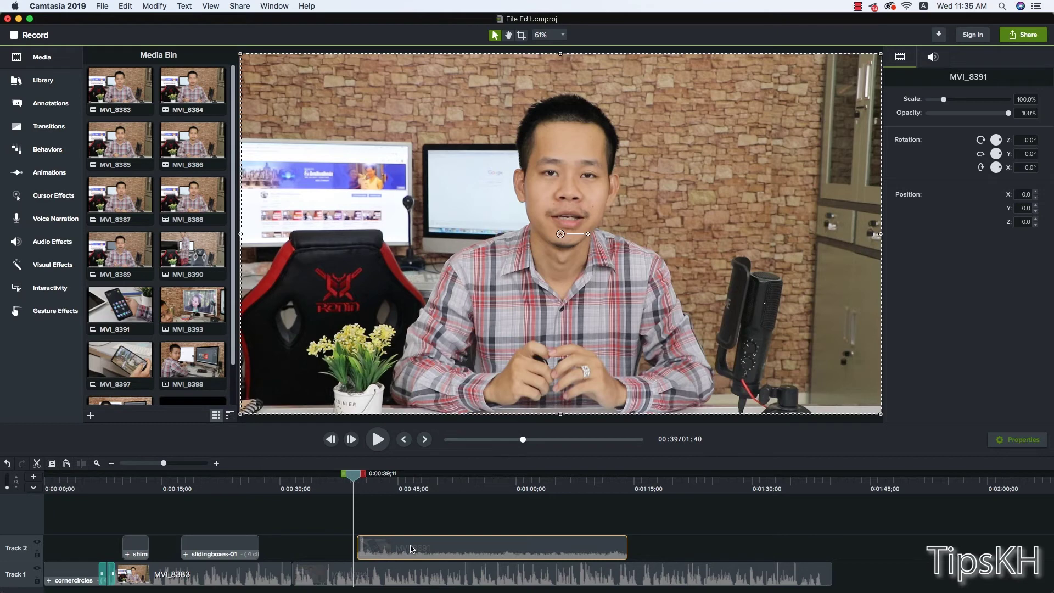
{"action": "right_click", "coordinate": [411, 549]}
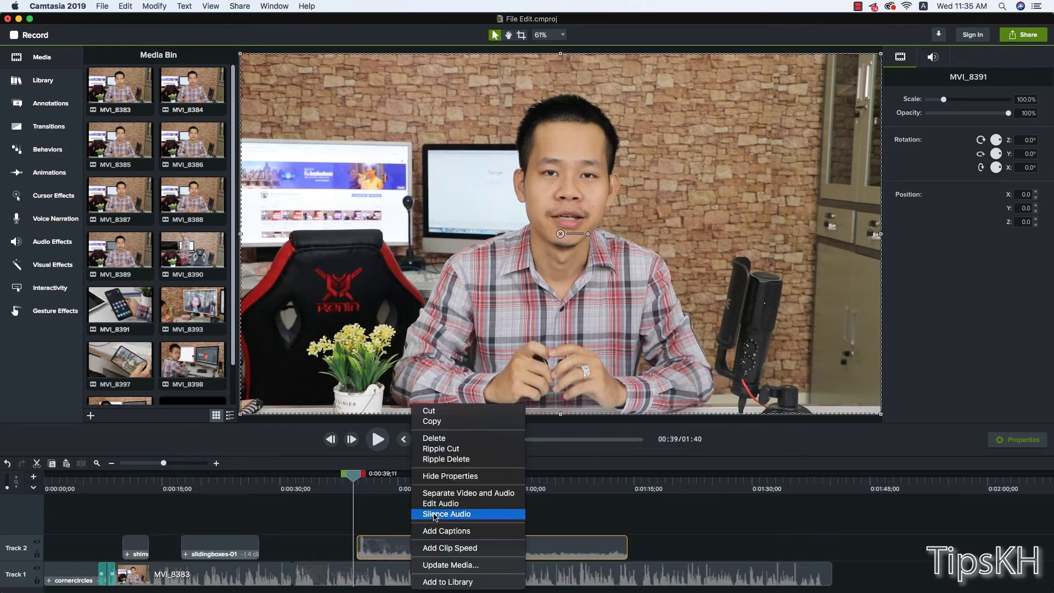
{"action": "left_click", "coordinate": [453, 492]}
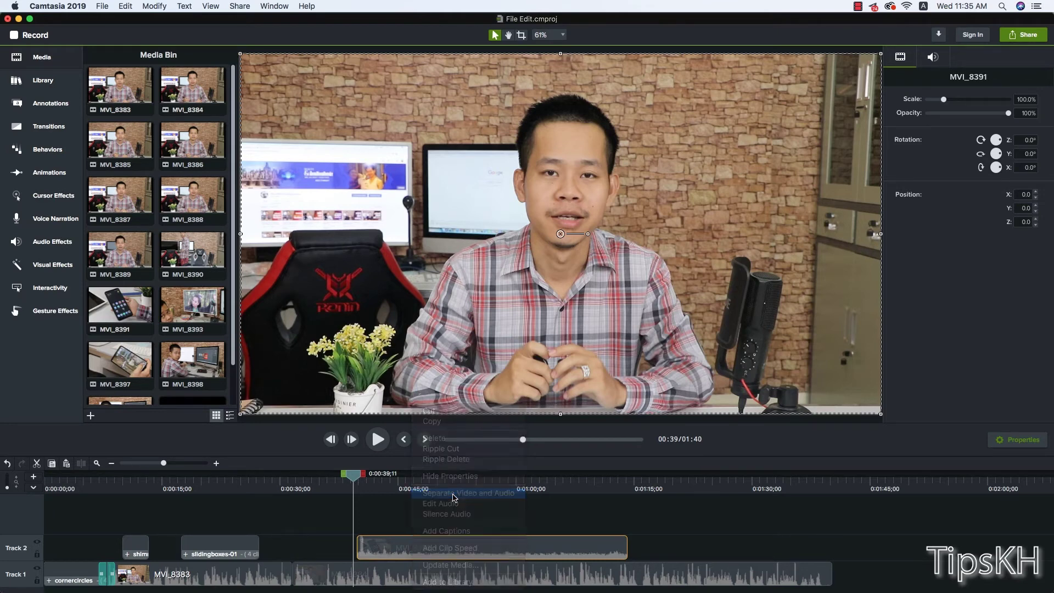
{"action": "left_click", "coordinate": [440, 524]}
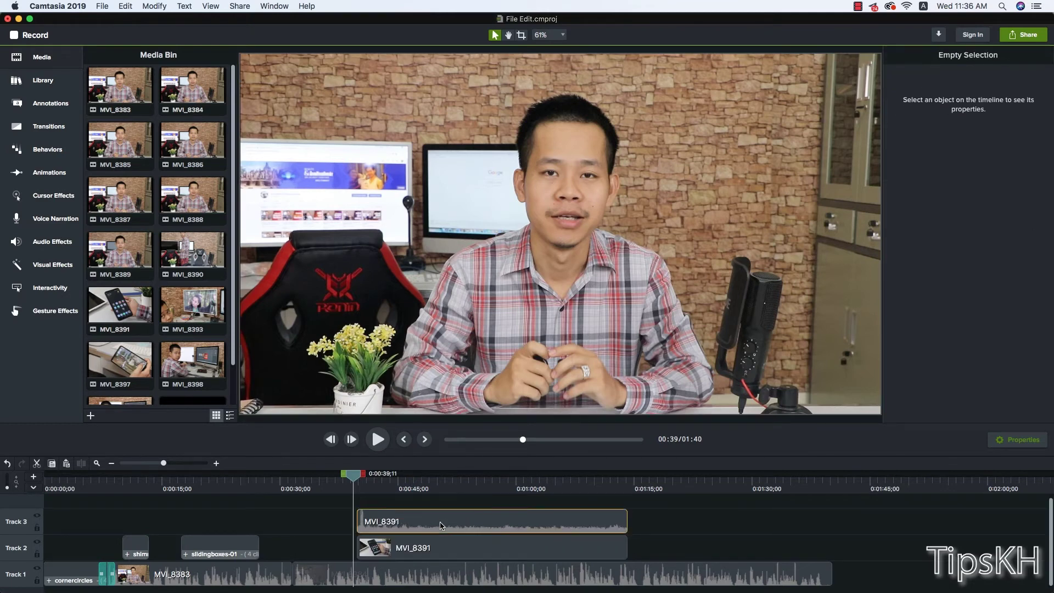
{"action": "key", "text": "Delete"}
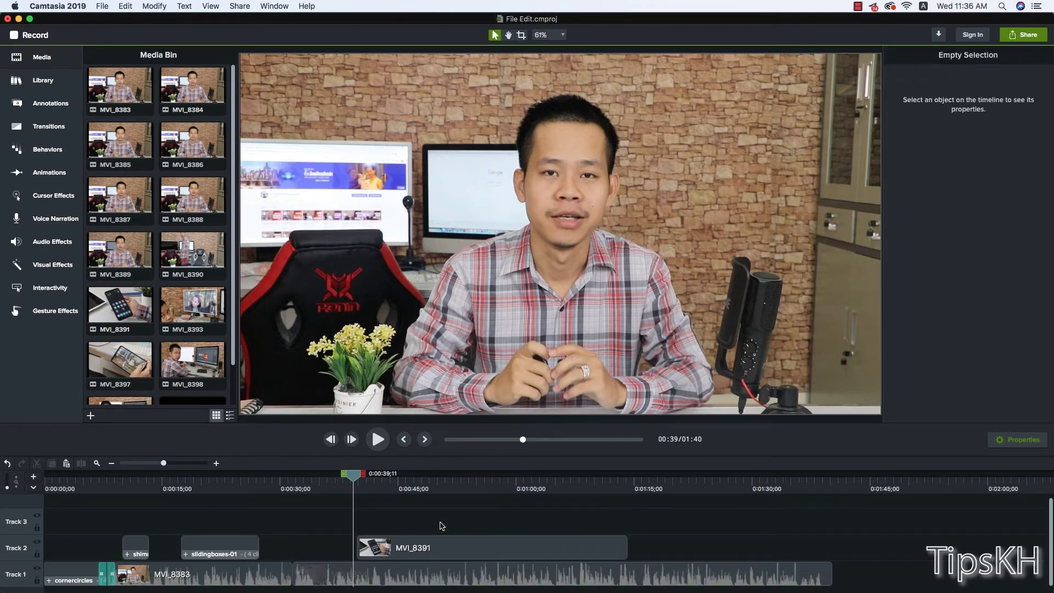
{"action": "key", "text": "super+z"}
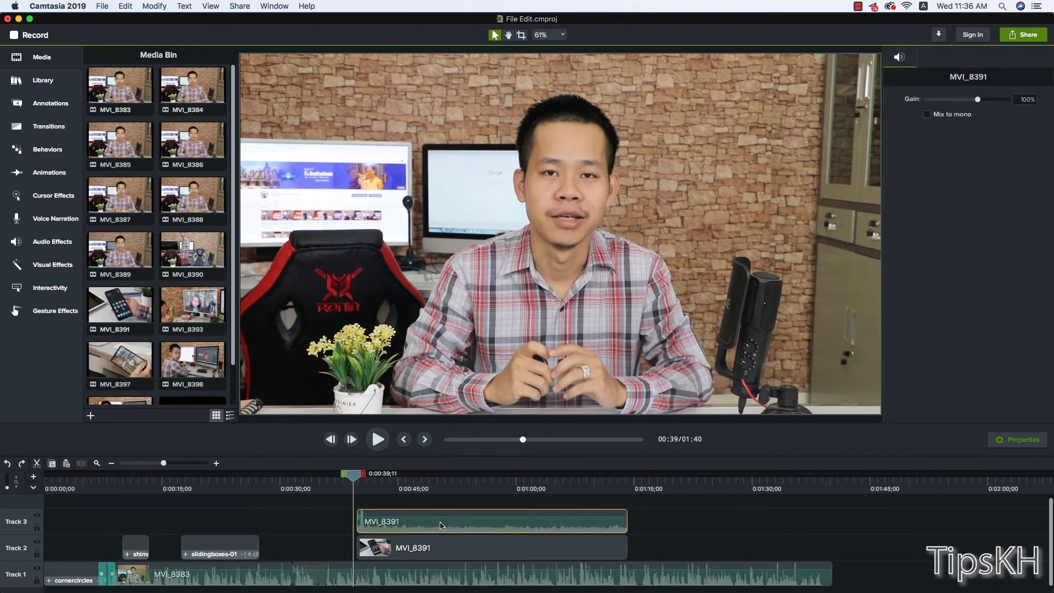
{"action": "key", "text": "super+z"}
{"action": "left_click", "coordinate": [458, 549]}
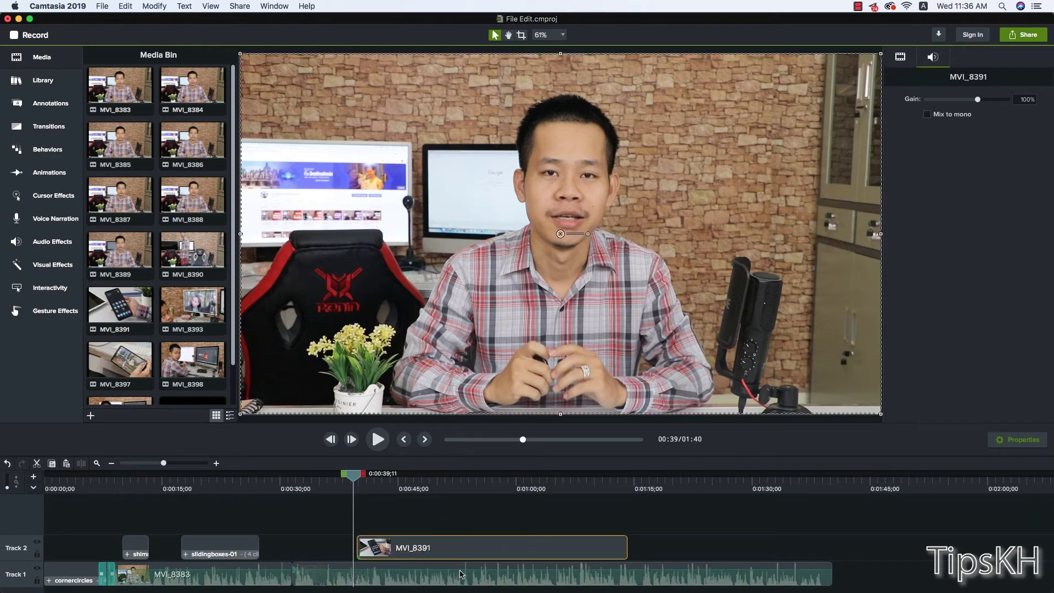
Step: Play through the phone B-roll section and select MVI_8384 on Track 1
{"action": "left_click", "coordinate": [449, 527]}
{"action": "key", "text": "space"}
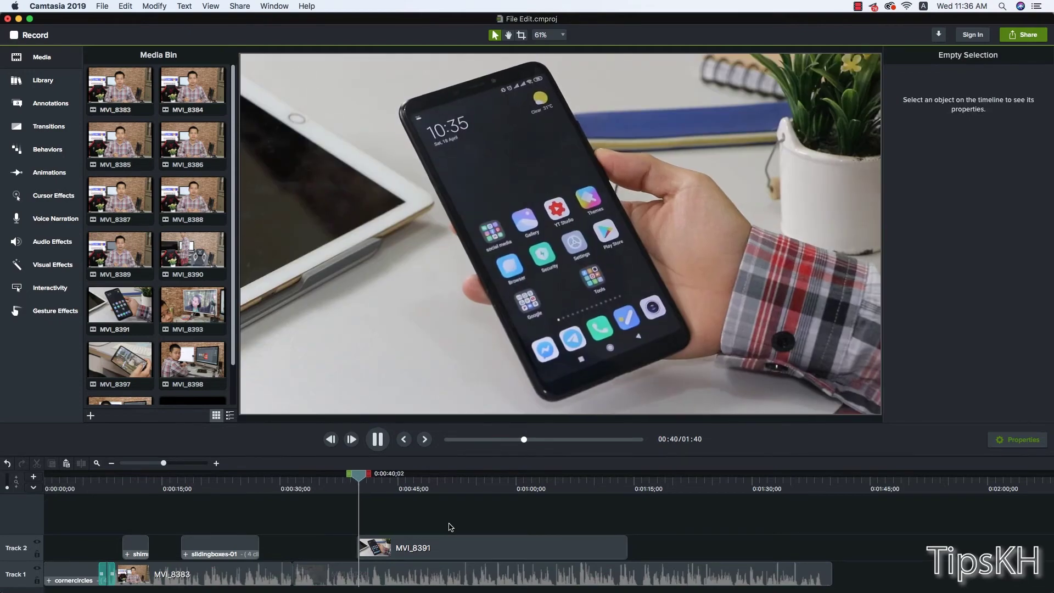
{"action": "key", "text": "space"}
{"action": "left_click", "coordinate": [383, 575]}
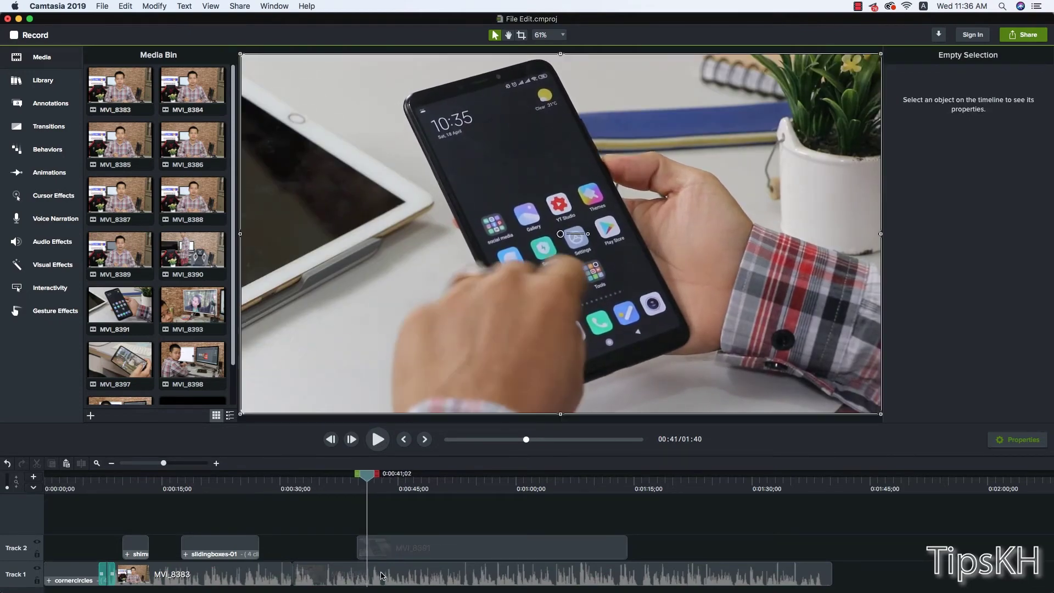
{"action": "left_click", "coordinate": [383, 575]}
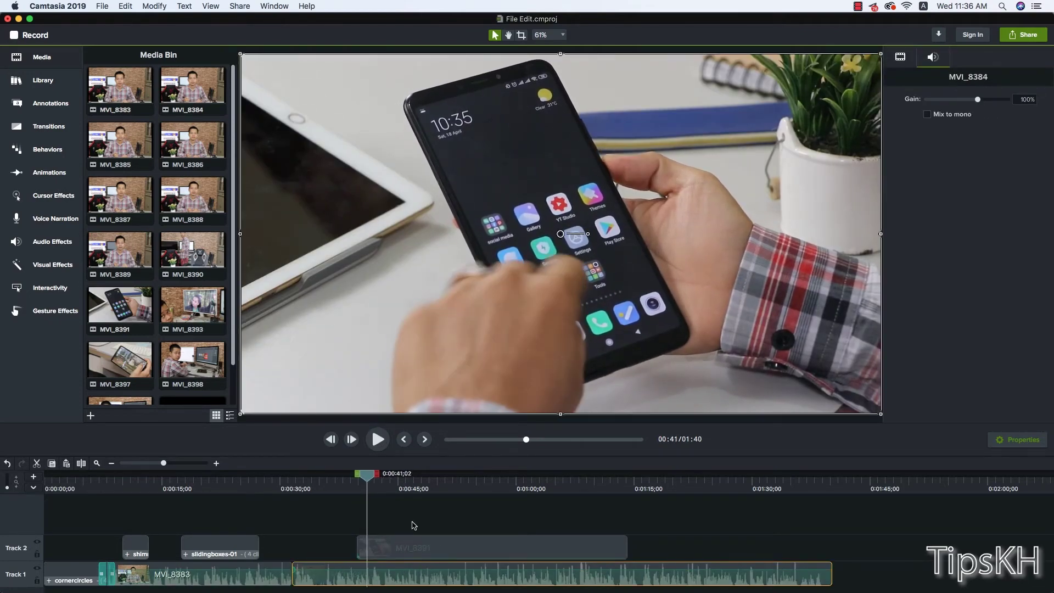
{"action": "key", "text": "space"}
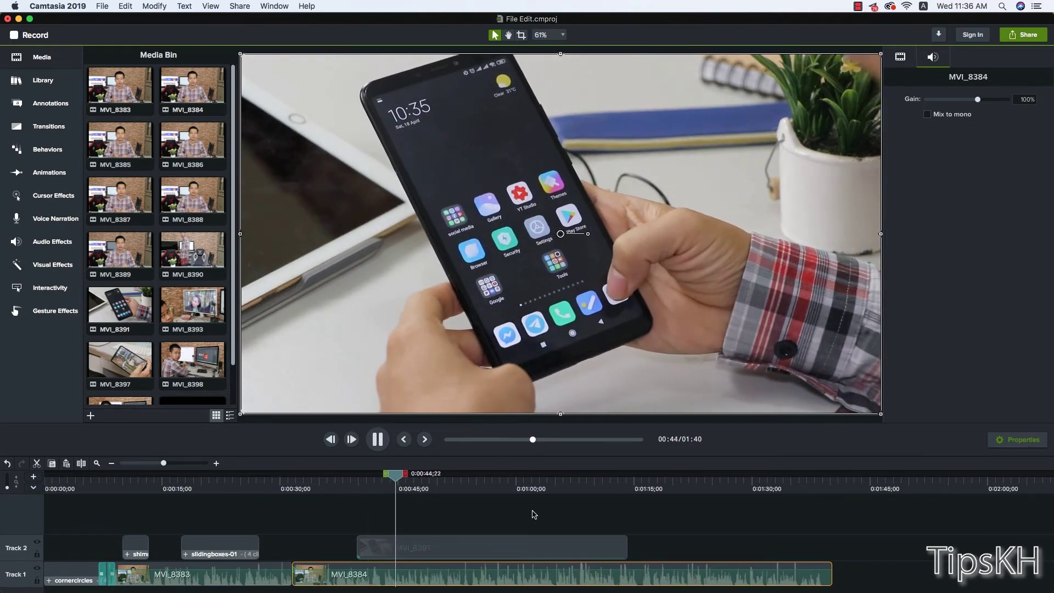
Step: Move MVI_8391 later on Track 2 to start near 0:53 and trim its end to about 1:13
{"action": "left_click_drag", "start_coordinate": [423, 547], "coordinate": [492, 547]}
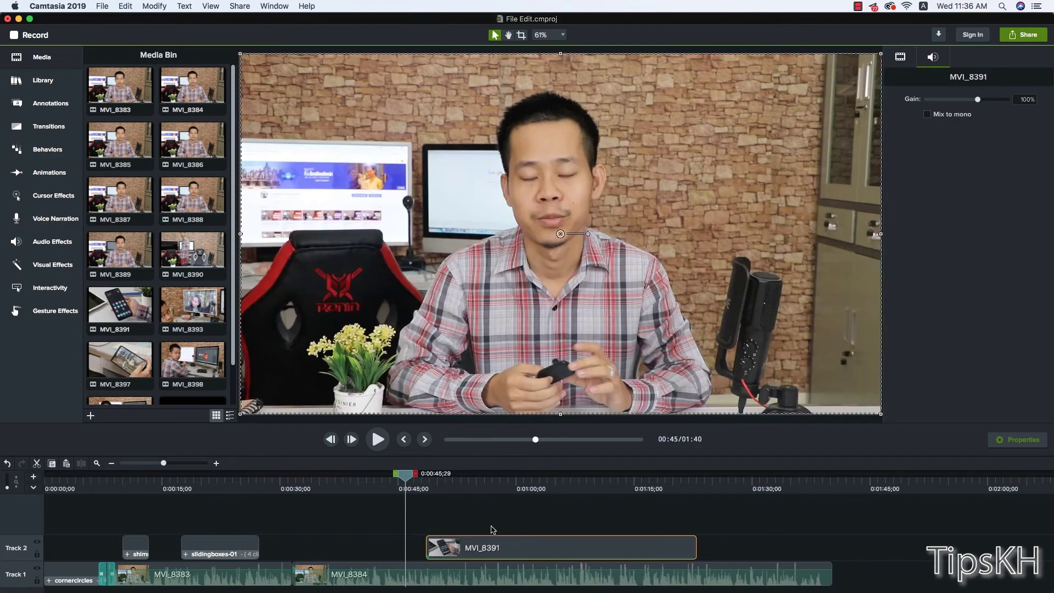
{"action": "left_click_drag", "start_coordinate": [405, 473], "coordinate": [483, 483]}
{"action": "key", "text": "space"}
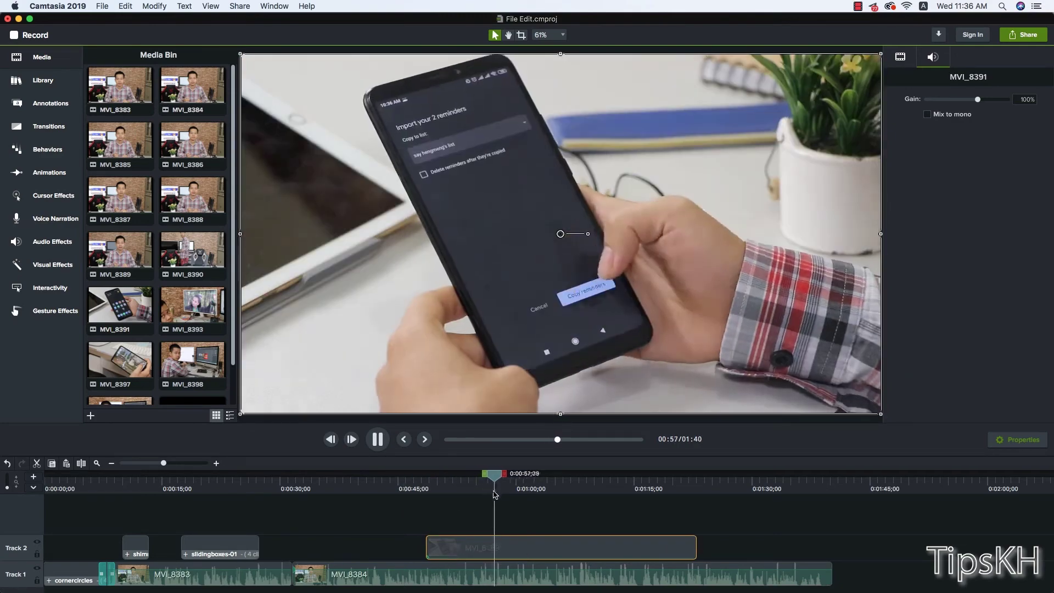
{"action": "key", "text": "space"}
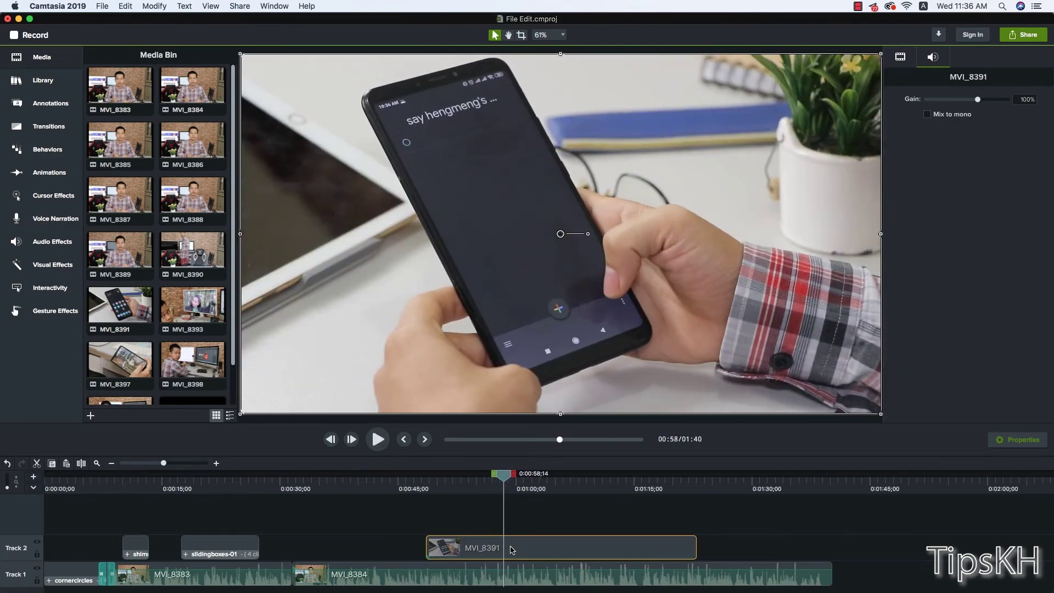
{"action": "left_click_drag", "start_coordinate": [510, 549], "coordinate": [544, 549]}
{"action": "left_click_drag", "start_coordinate": [729, 547], "coordinate": [613, 547]}
{"action": "left_click", "coordinate": [538, 519]}
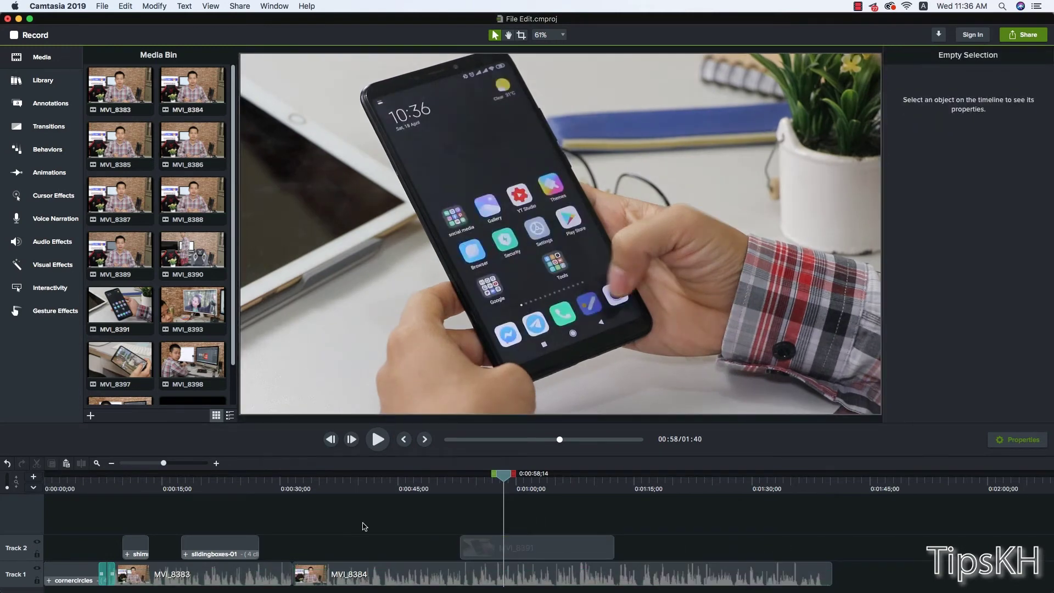
Step: Add a Basic ABC callout on a new Track 3, placed at the lower left of the frame
{"action": "left_click", "coordinate": [80, 105]}
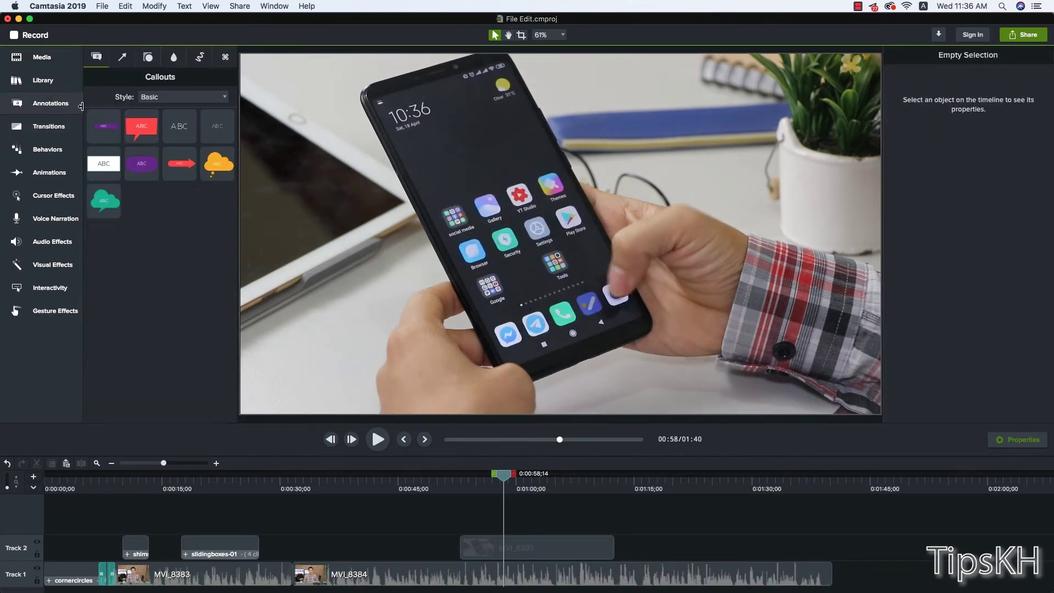
{"action": "left_click_drag", "start_coordinate": [179, 126], "coordinate": [461, 528]}
{"action": "left_click", "coordinate": [470, 482]}
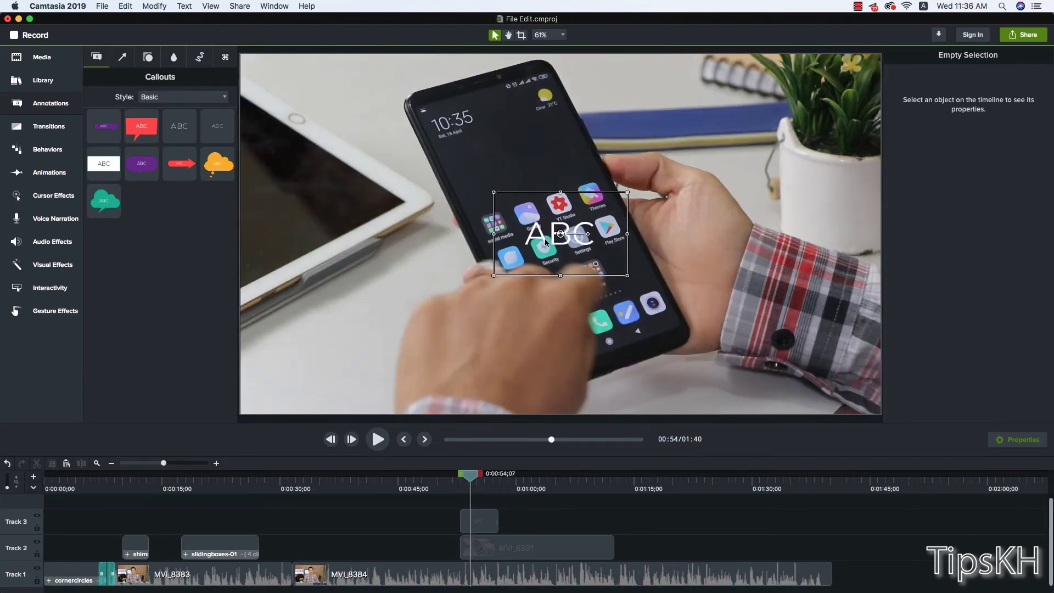
{"action": "mouse_move", "coordinate": [545, 238]}
{"action": "left_mouse_down"}
{"action": "mouse_move", "coordinate": [501, 373]}
{"action": "mouse_move", "coordinate": [291, 374]}
{"action": "left_mouse_up"}
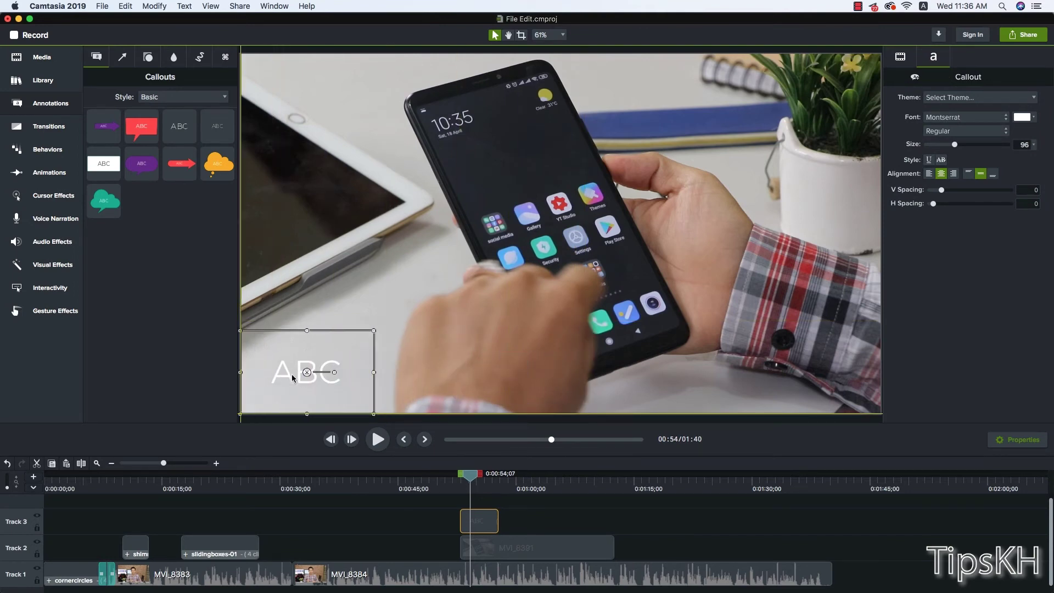
Step: Replace the callout's placeholder with Khmer text
{"action": "double_click", "coordinate": [314, 374]}
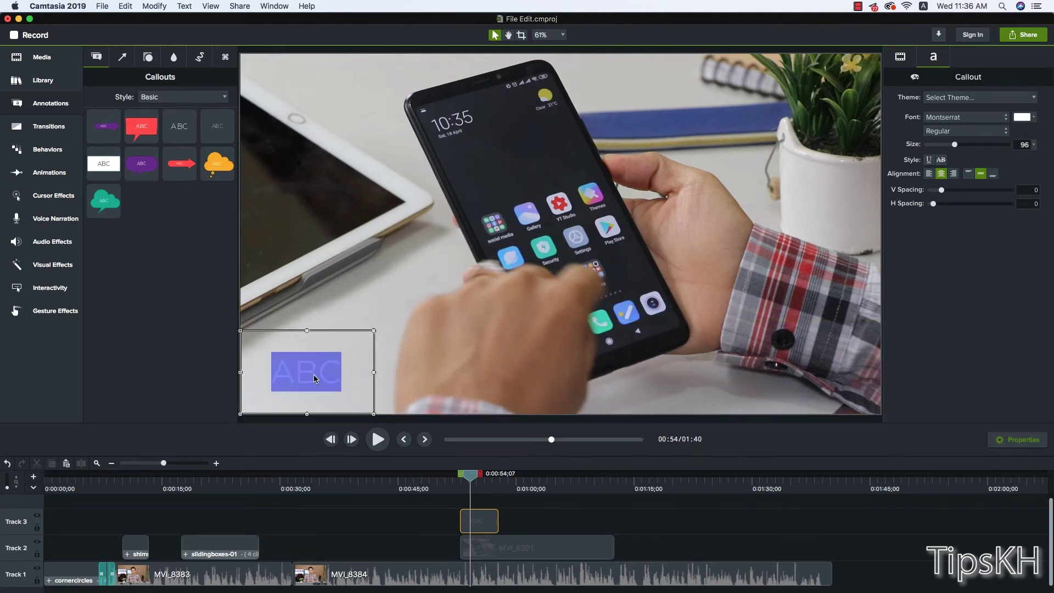
{"action": "type", "text": "b"}
{"action": "key", "text": "BackSpace"}
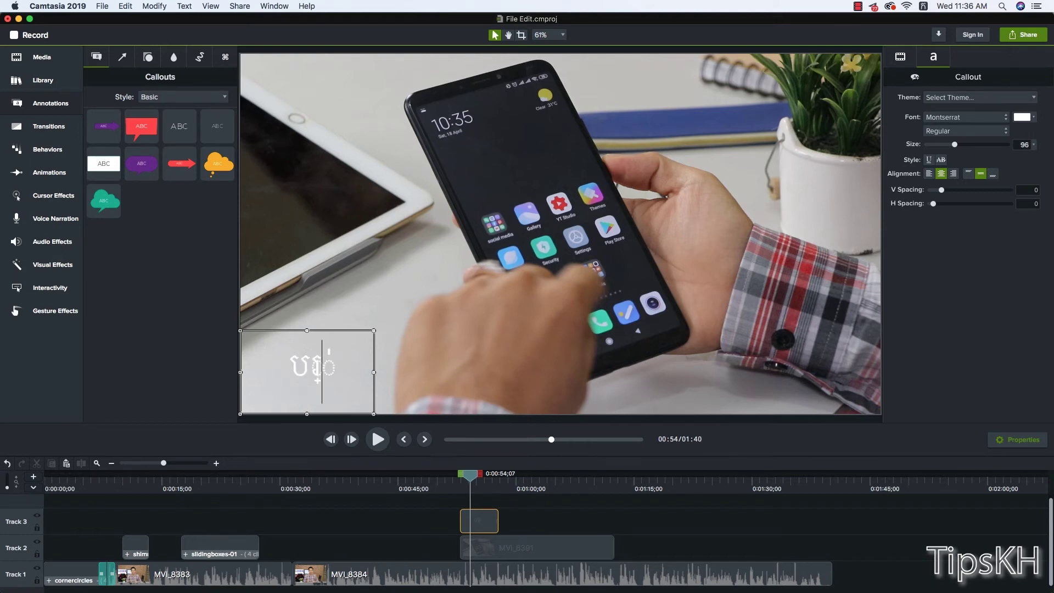
{"action": "key", "text": "BackSpace"}
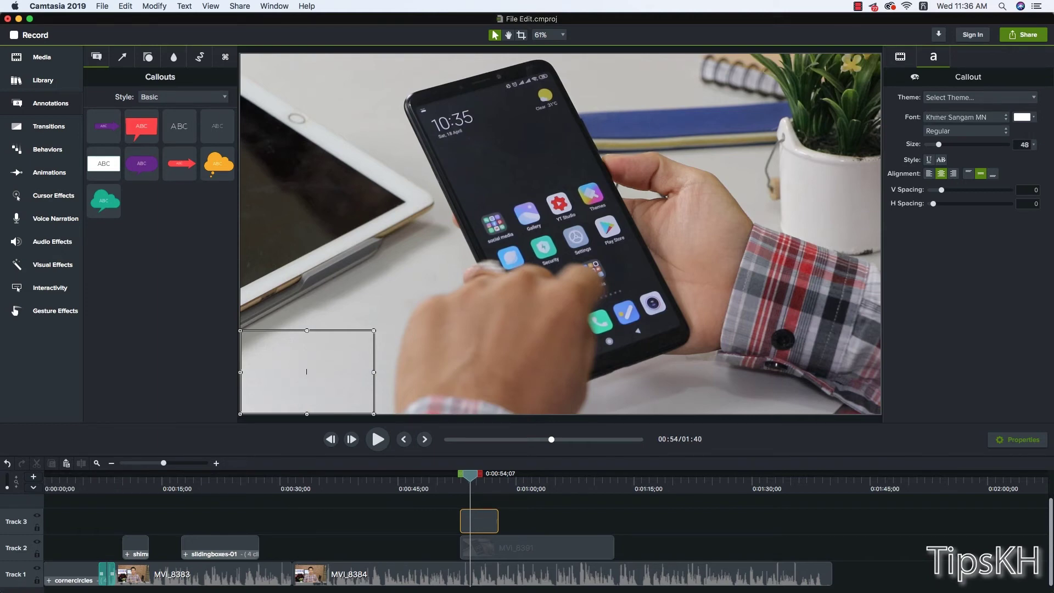
{"action": "type", "text": "បង្កើតកម្ម"}
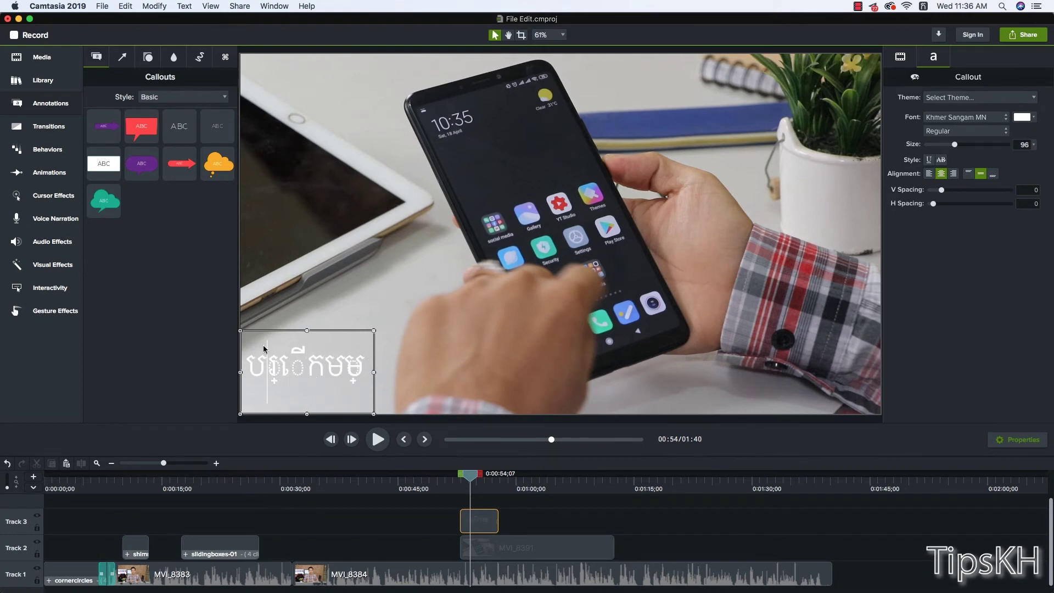
Step: Set the callout font to Kh Bokor
{"action": "left_click", "coordinate": [431, 514]}
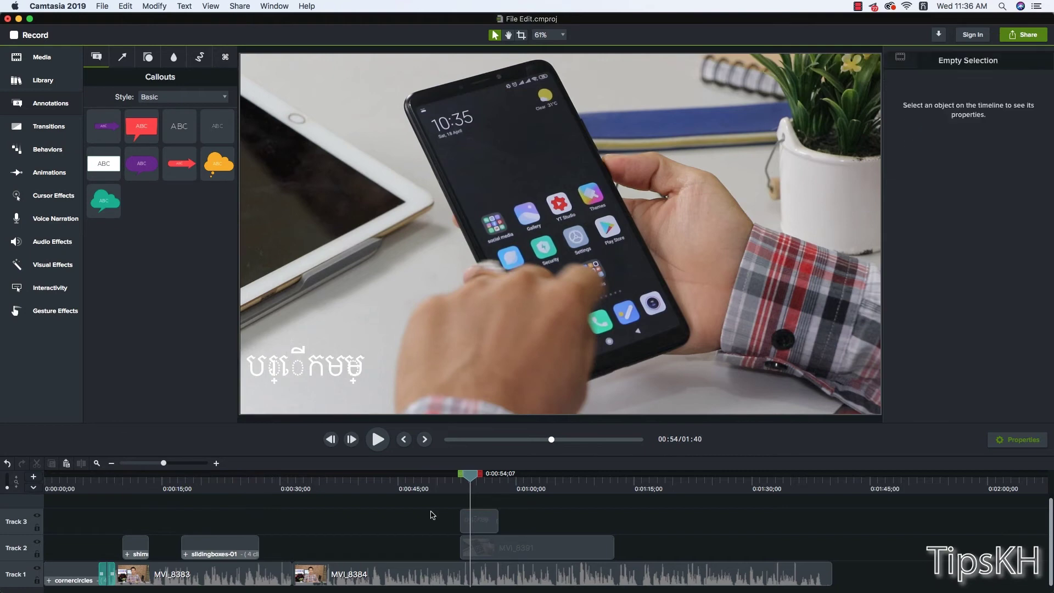
{"action": "left_click", "coordinate": [475, 520]}
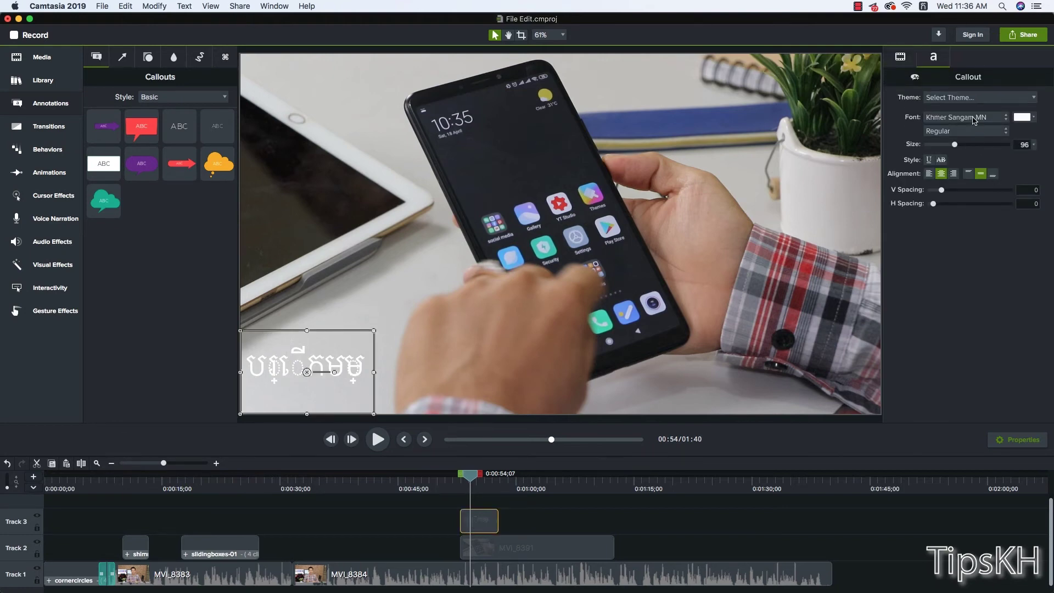
{"action": "left_click", "coordinate": [974, 121]}
{"action": "left_click", "coordinate": [957, 164]}
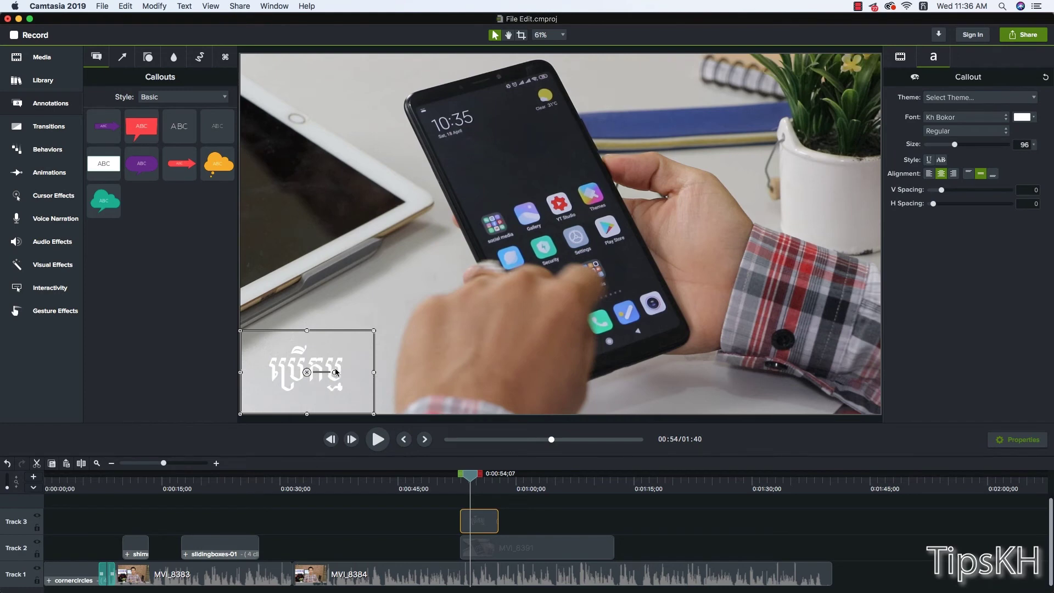
Step: Retype the callout as 'ប្រើកម្ម App Task Google' and widen the box so it fits
{"action": "double_click", "coordinate": [336, 372]}
{"action": "left_click", "coordinate": [341, 376]}
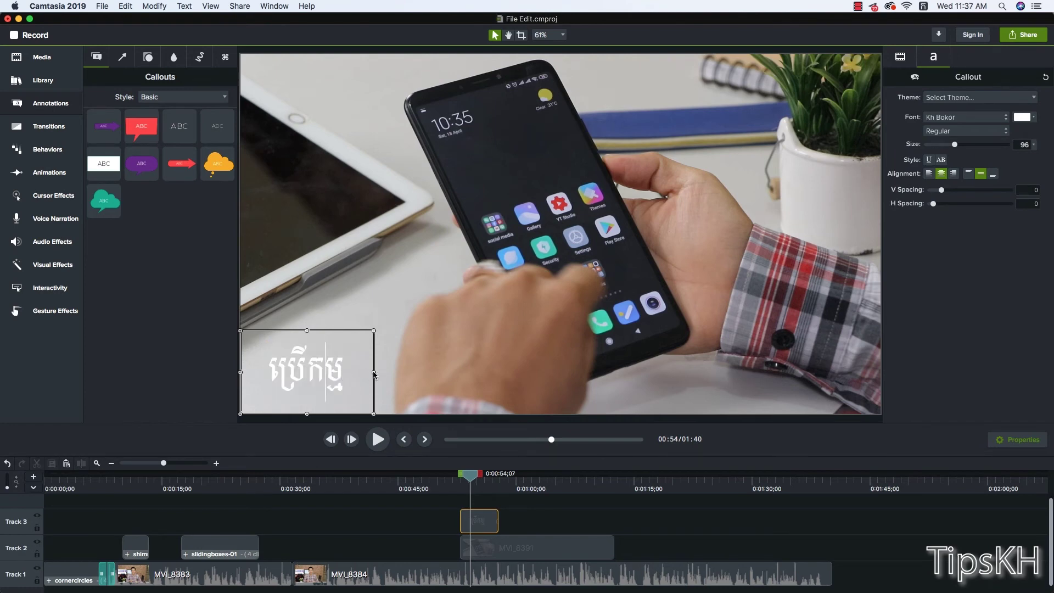
{"action": "left_click_drag", "start_coordinate": [374, 374], "coordinate": [493, 374]}
{"action": "double_click", "coordinate": [396, 364]}
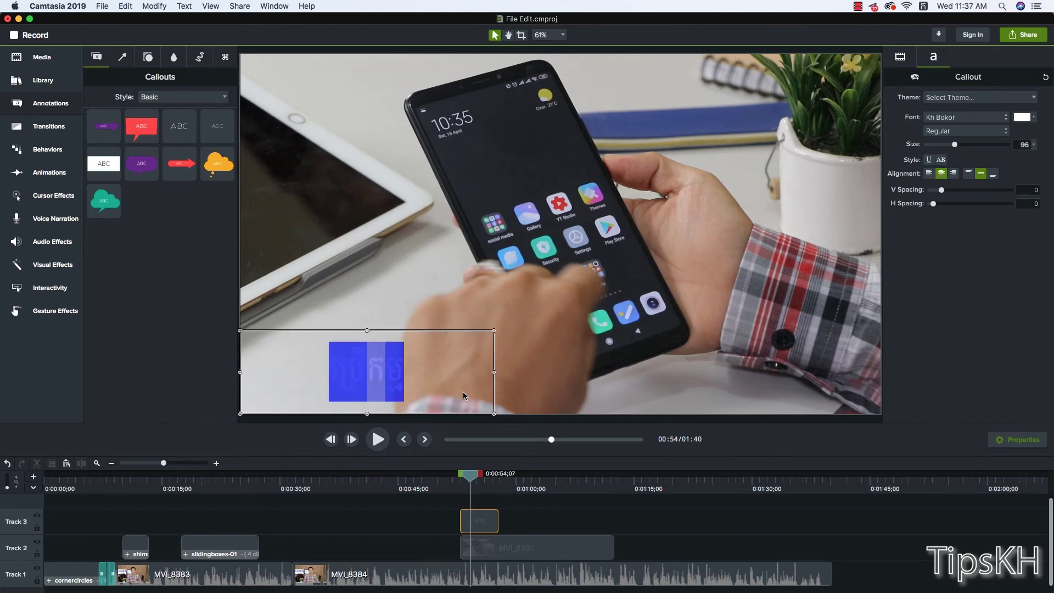
{"action": "type", "text": "ប្រើកម្ម"}
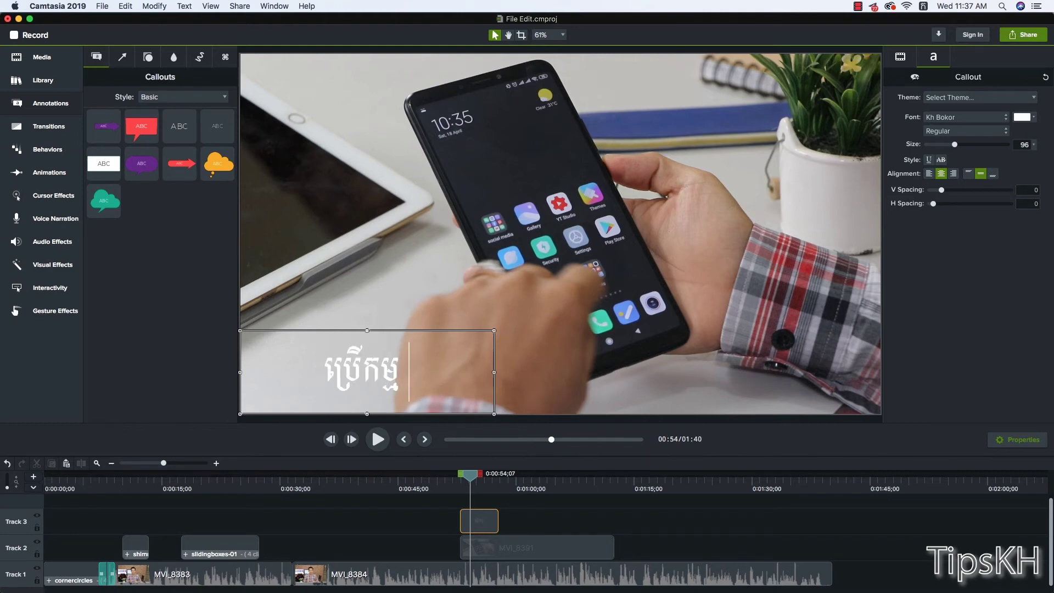
{"action": "type", "text": " App"}
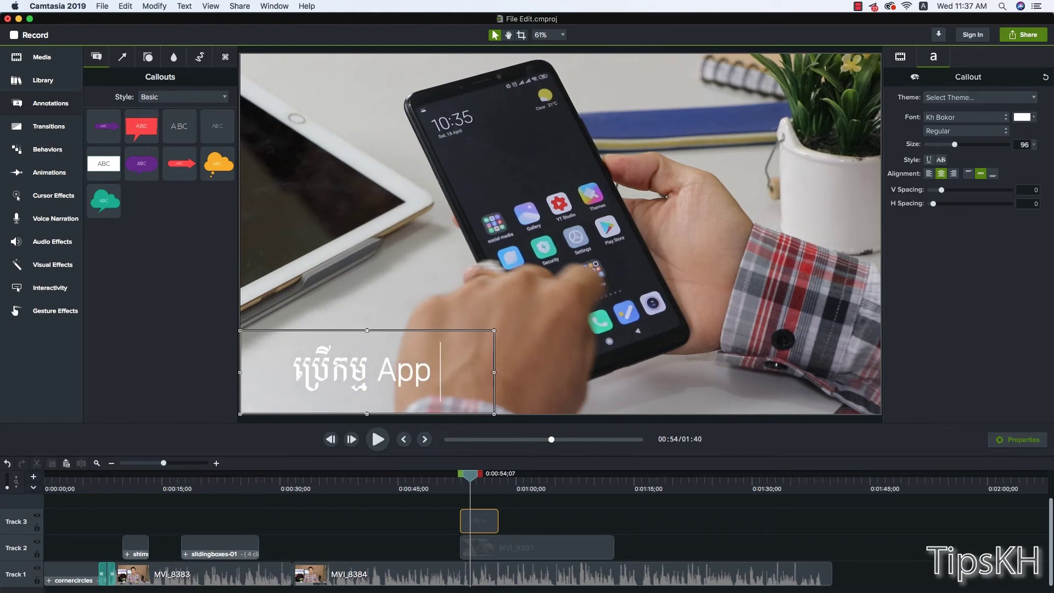
{"action": "type", "text": " Task"}
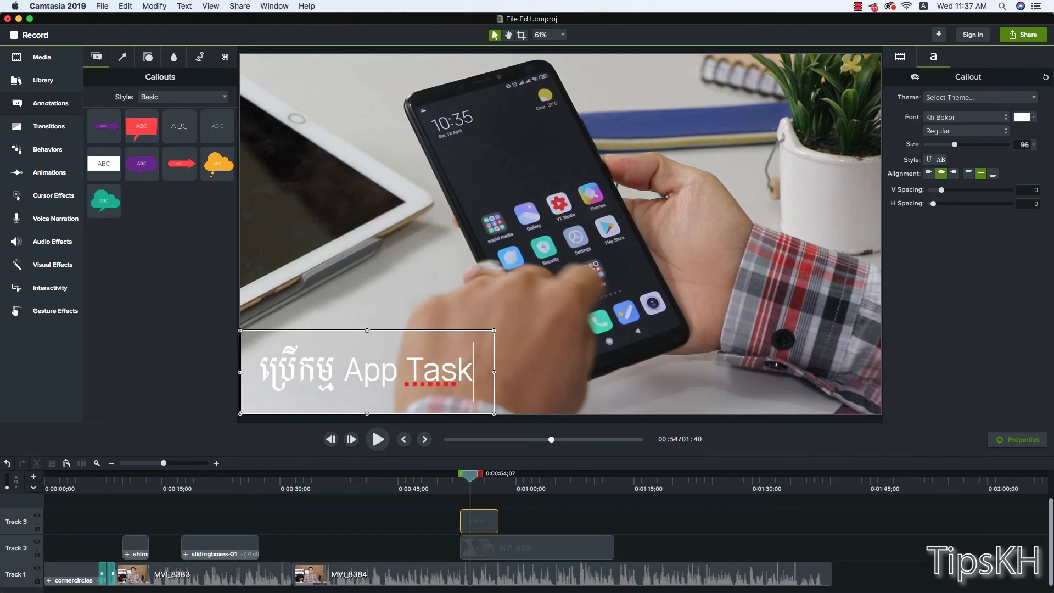
{"action": "type", "text": " Goo"}
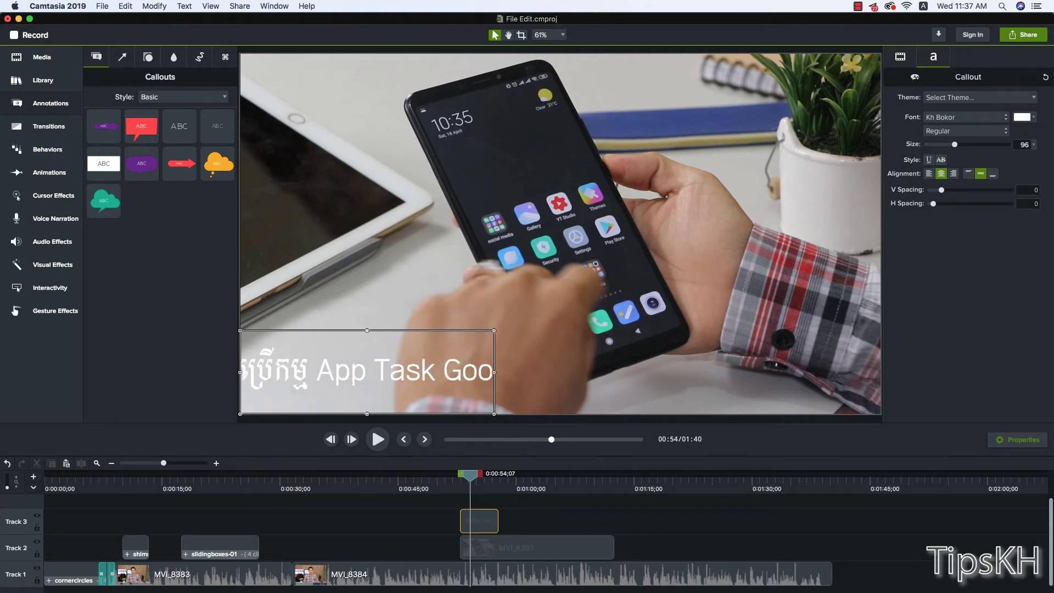
{"action": "type", "text": "gle"}
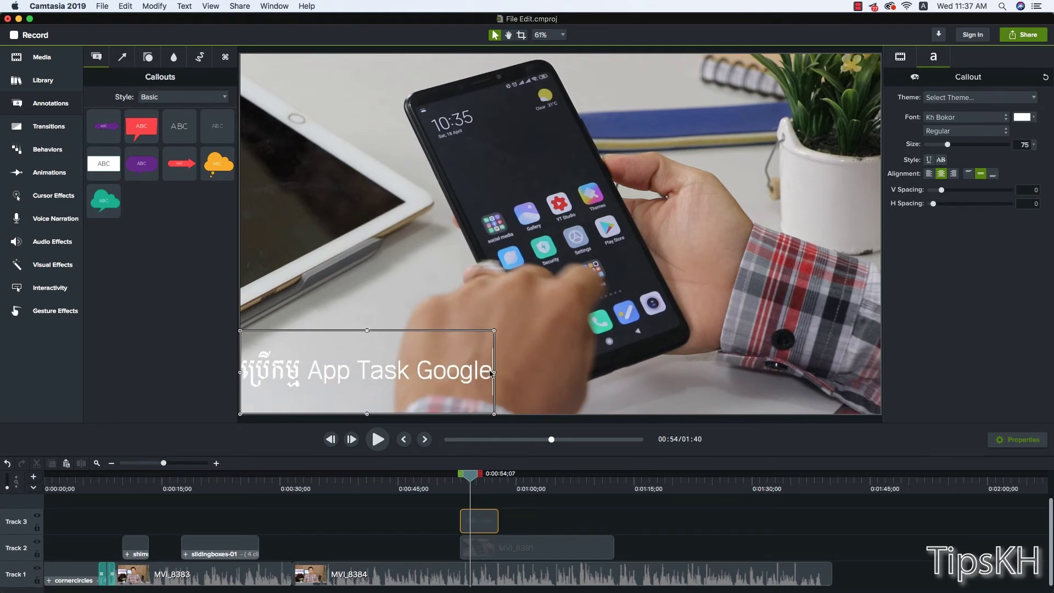
{"action": "left_click_drag", "start_coordinate": [493, 373], "coordinate": [666, 374]}
{"action": "left_click", "coordinate": [666, 376]}
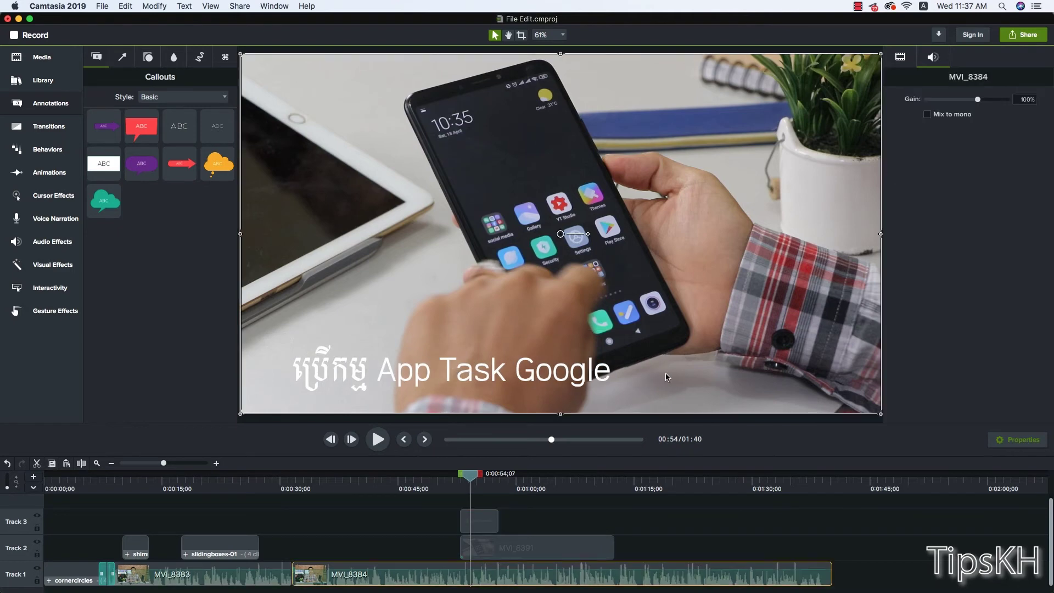
Step: Select the title callout and play the preview to check it over the phone clip
{"action": "left_click", "coordinate": [590, 516]}
{"action": "left_click", "coordinate": [517, 378]}
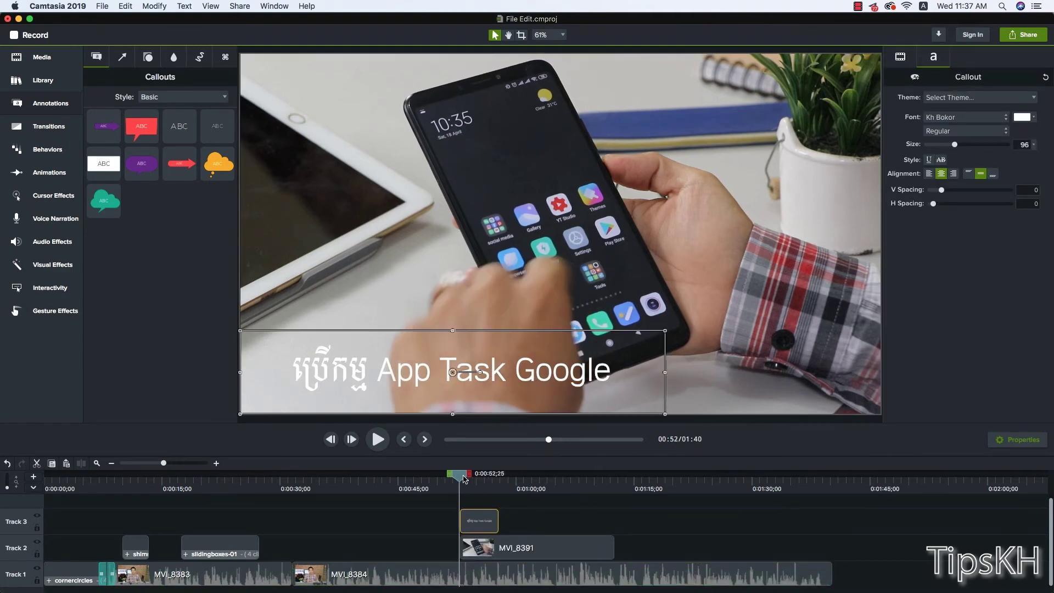
{"action": "key", "text": "space"}
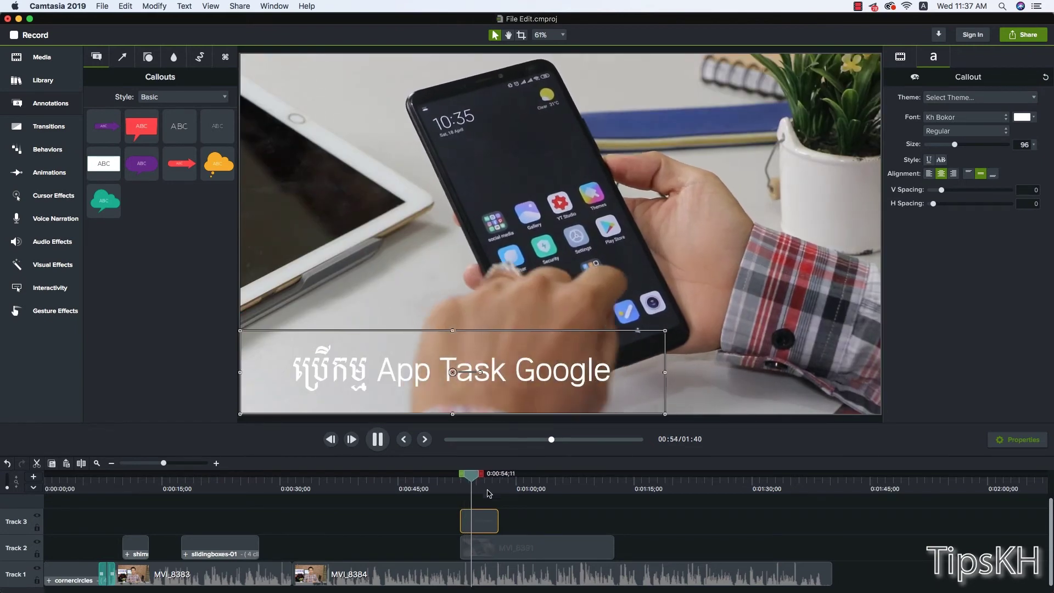
{"action": "key", "text": "space"}
Step: Apply the Fade behavior to the Track 3 title callout and preview the fade
{"action": "left_click", "coordinate": [48, 146]}
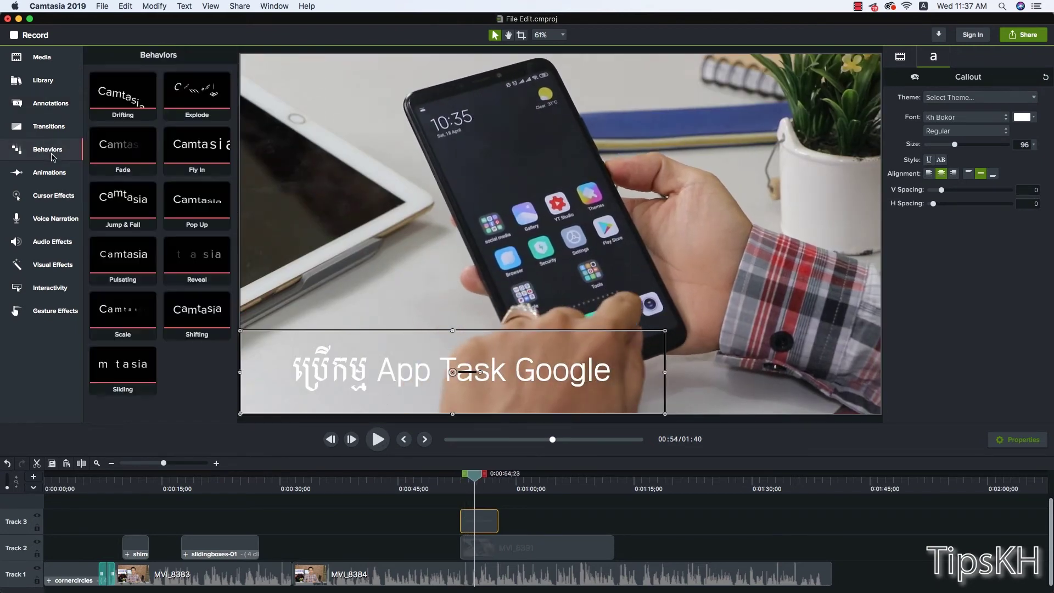
{"action": "left_click_drag", "start_coordinate": [124, 150], "coordinate": [358, 375]}
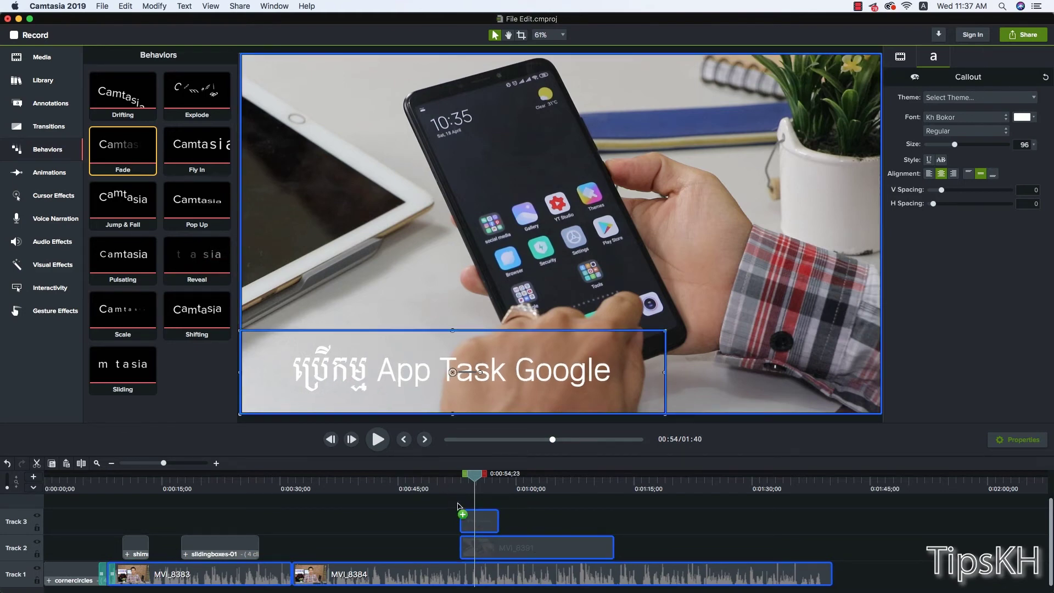
{"action": "left_click_drag", "start_coordinate": [356, 375], "coordinate": [464, 519]}
{"action": "left_click", "coordinate": [475, 478]}
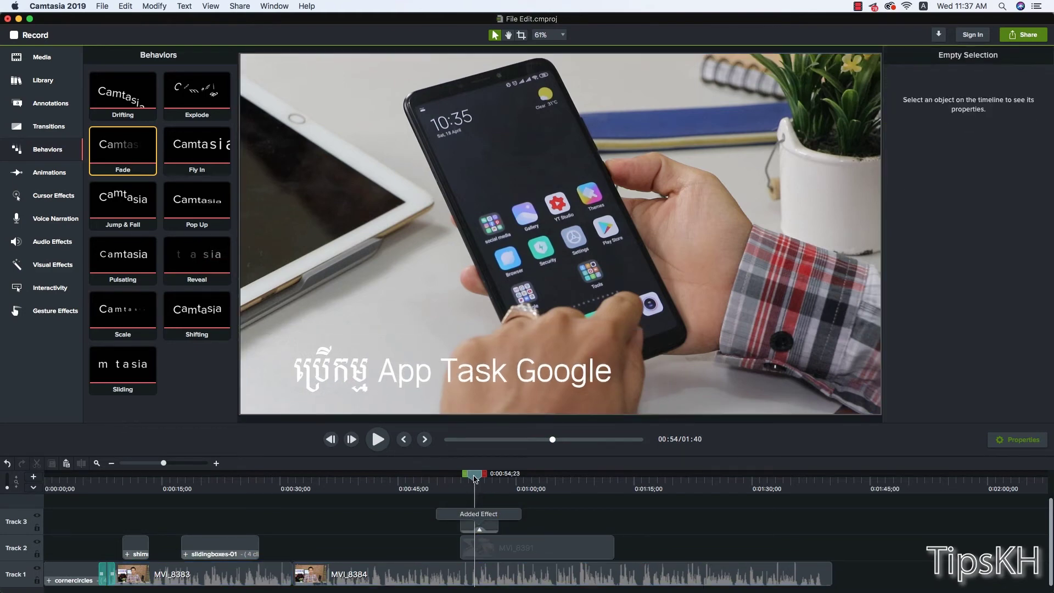
{"action": "key", "text": "space"}
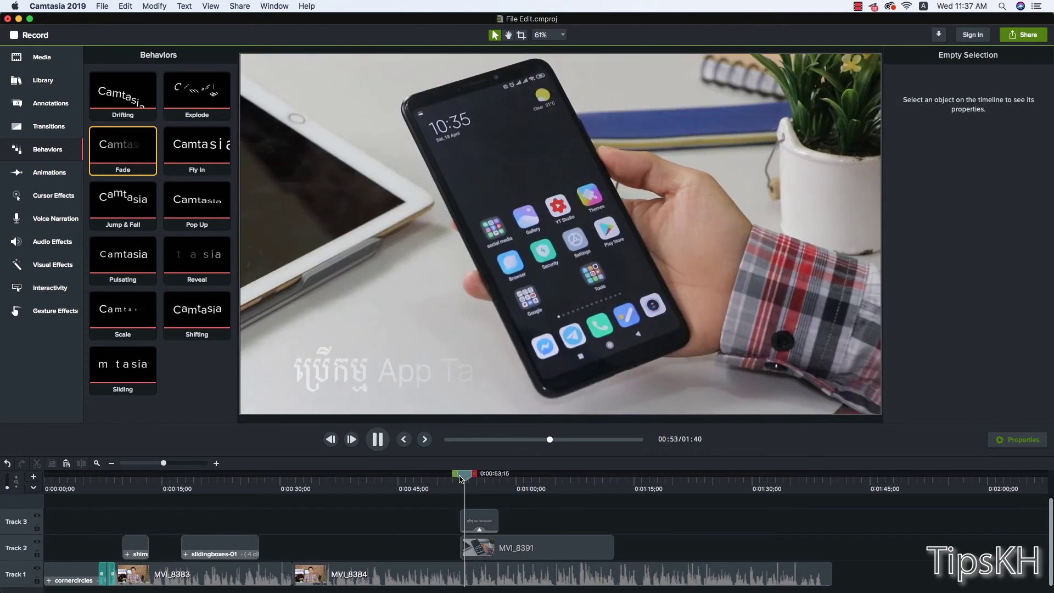
{"action": "key", "text": "space"}
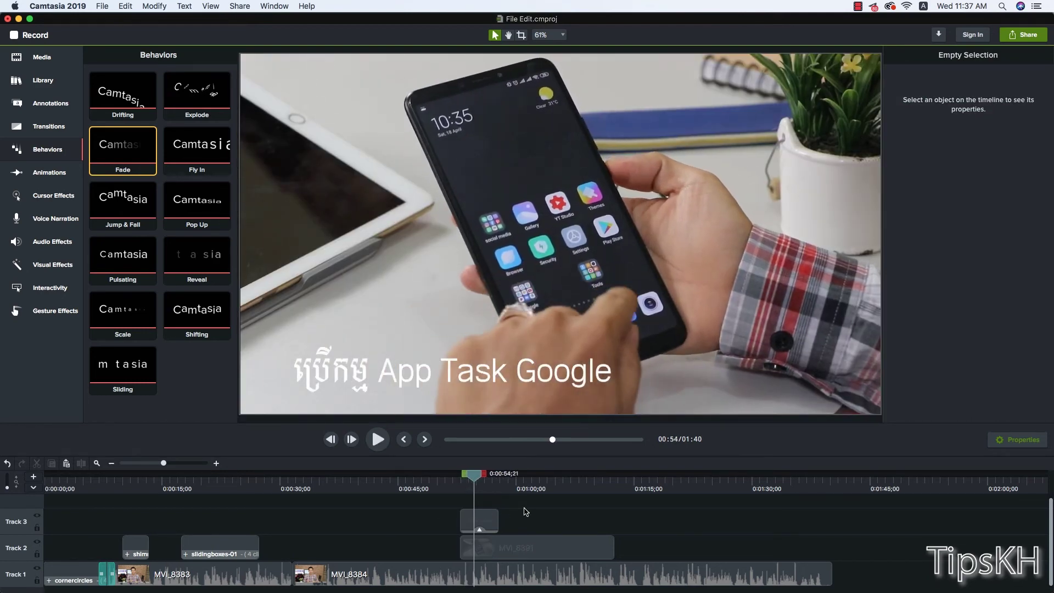
{"action": "left_click", "coordinate": [588, 546]}
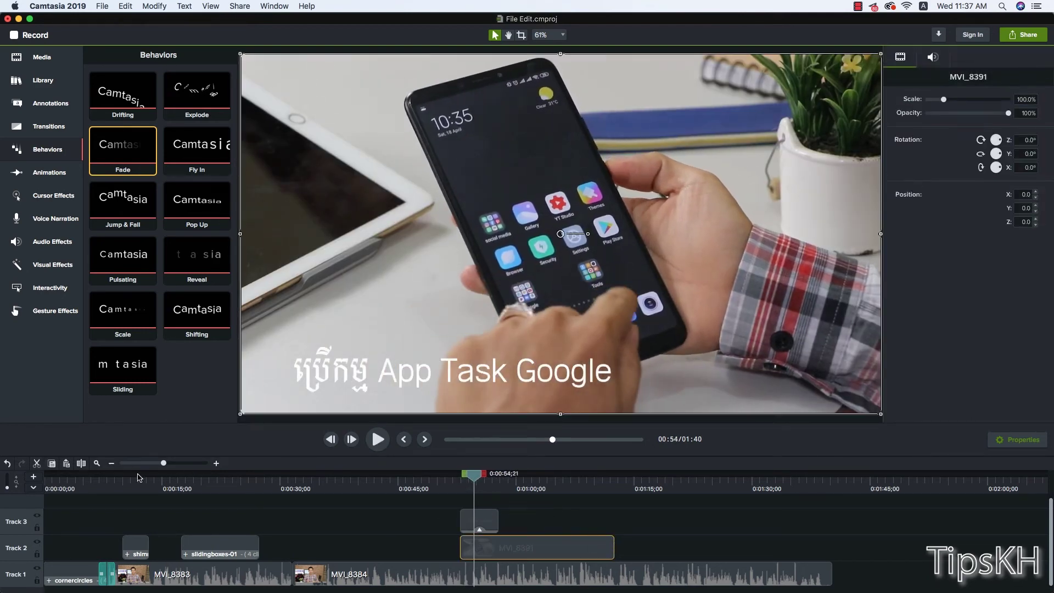
Step: Zoom the timeline out and play the closing section from about 1:27 to the end
{"action": "left_click", "coordinate": [150, 463]}
{"action": "mouse_move", "coordinate": [166, 492]}
{"action": "left_mouse_down"}
{"action": "mouse_move", "coordinate": [224, 492]}
{"action": "mouse_move", "coordinate": [231, 481]}
{"action": "left_mouse_up"}
{"action": "key", "text": "space"}
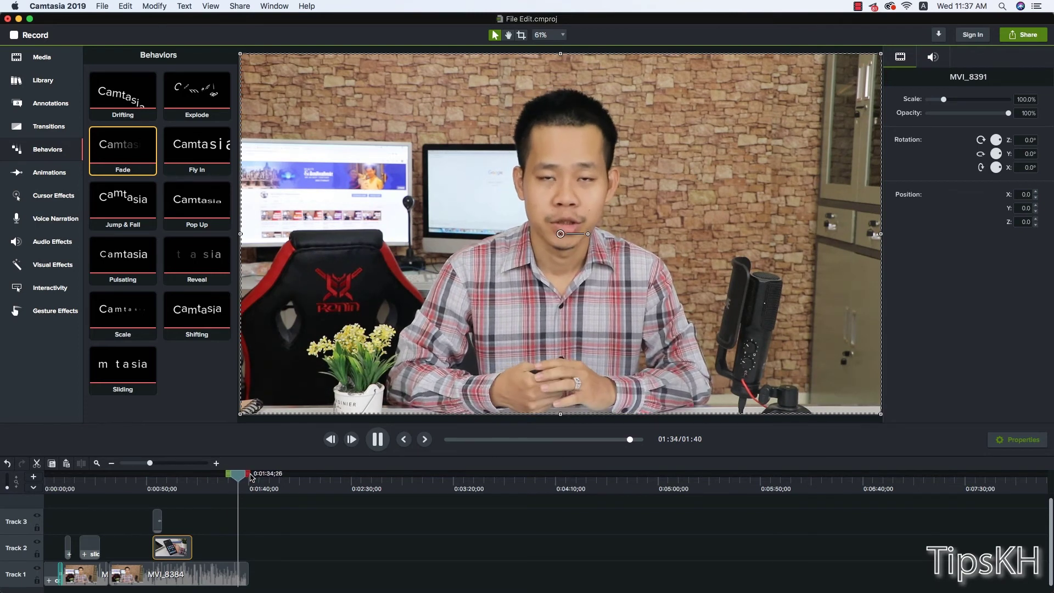
{"action": "key", "text": "space"}
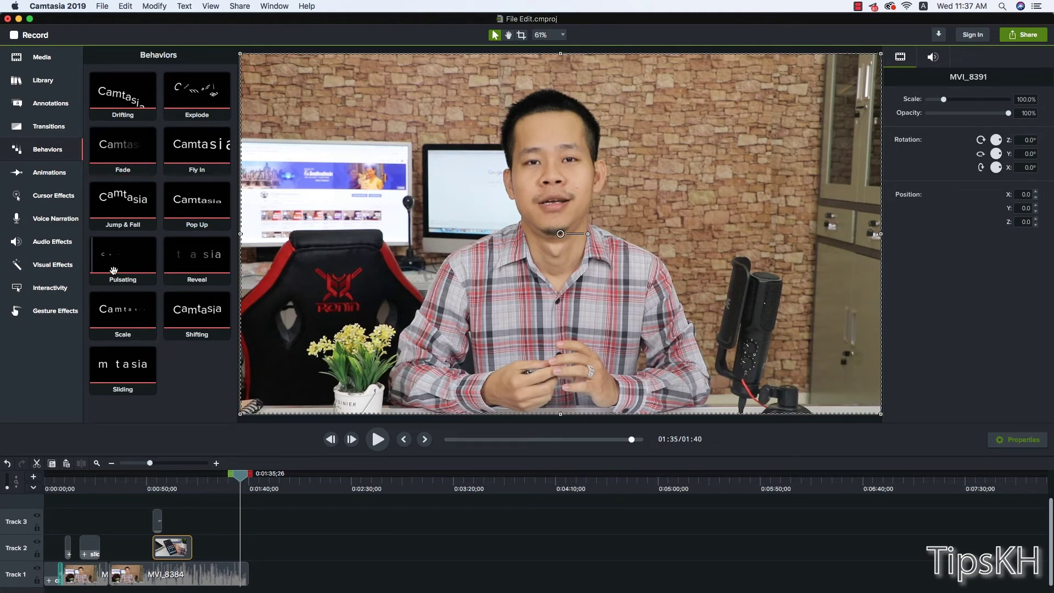
{"action": "left_click", "coordinate": [41, 56]}
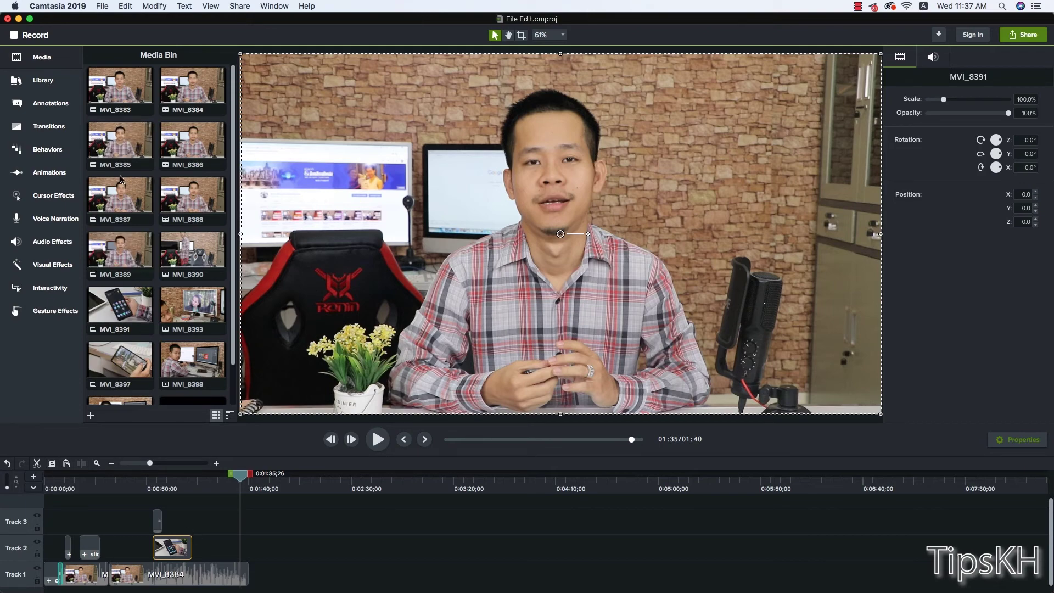
Step: Add MVI_8385 to Track 1 and close its gap after MVI_8384, checking the join at 1:47
{"action": "left_click_drag", "start_coordinate": [120, 140], "coordinate": [295, 577]}
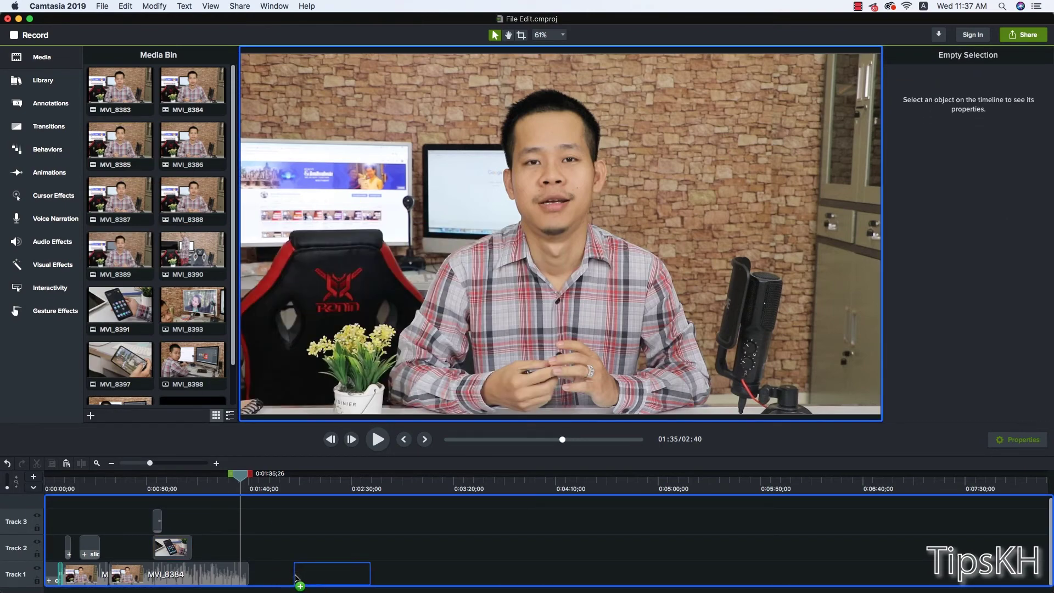
{"action": "left_click", "coordinate": [289, 490]}
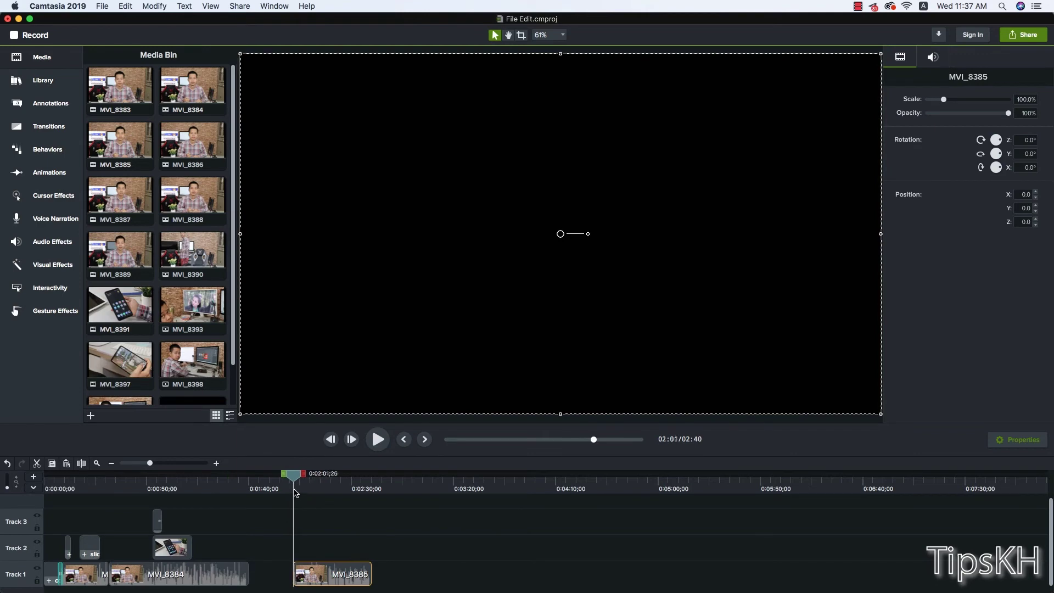
{"action": "left_click_drag", "start_coordinate": [294, 492], "coordinate": [296, 492]}
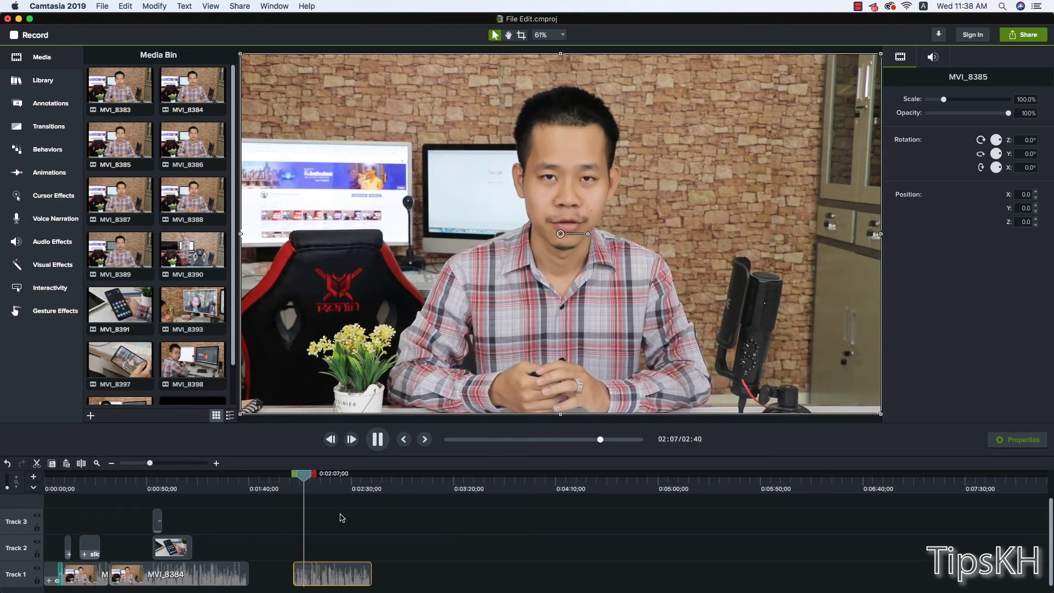
{"action": "key", "text": "space"}
{"action": "left_click_drag", "start_coordinate": [344, 579], "coordinate": [301, 578]}
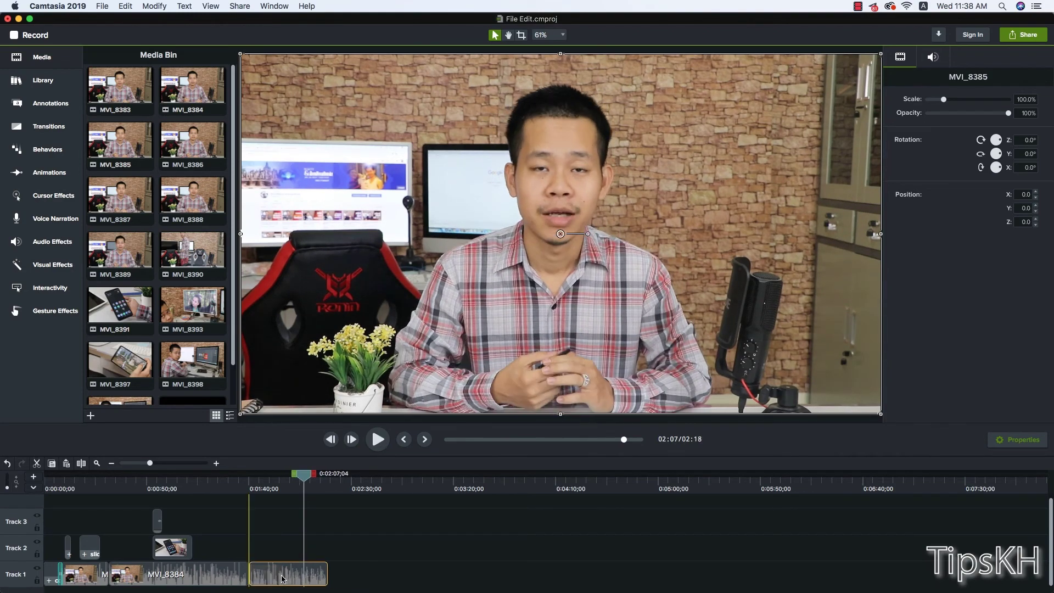
{"action": "left_click", "coordinate": [264, 486]}
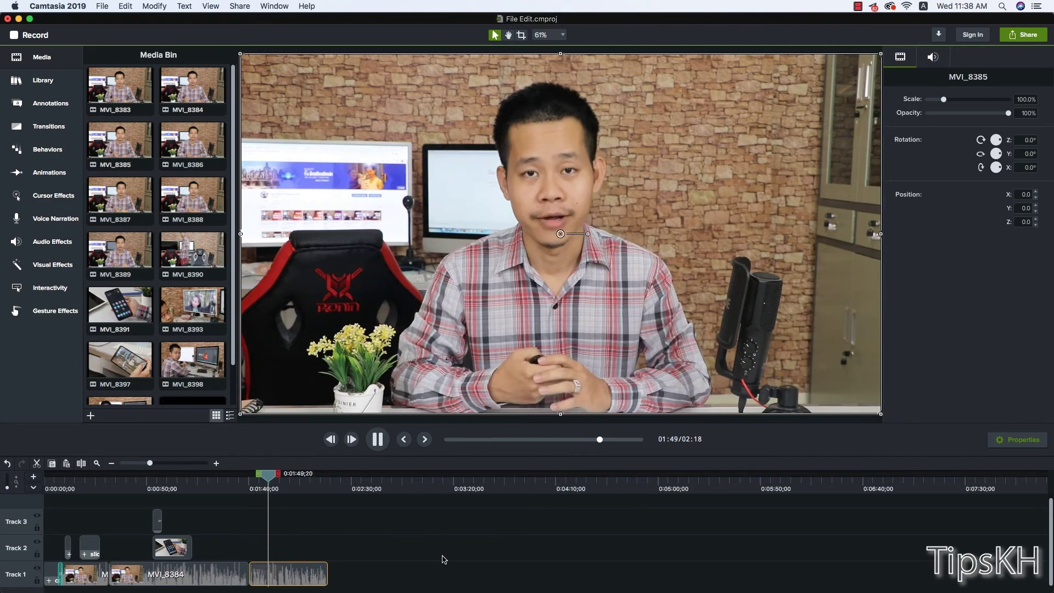
Step: Append MVI_8386 to the end of Track 1 and preview it
{"action": "left_click_drag", "start_coordinate": [125, 147], "coordinate": [337, 576]}
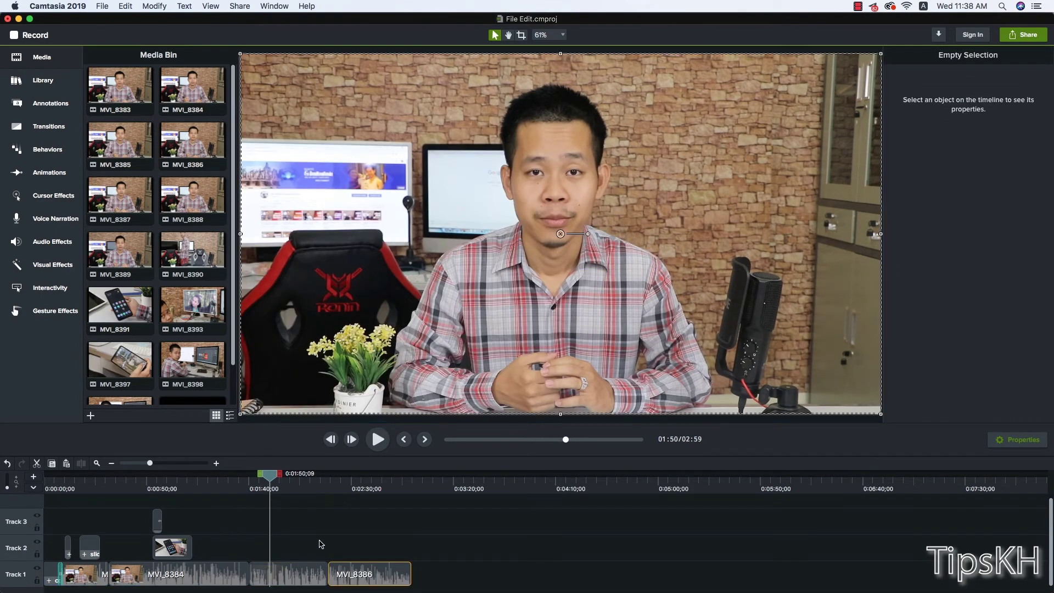
{"action": "left_click", "coordinate": [325, 477]}
{"action": "key", "text": "space"}
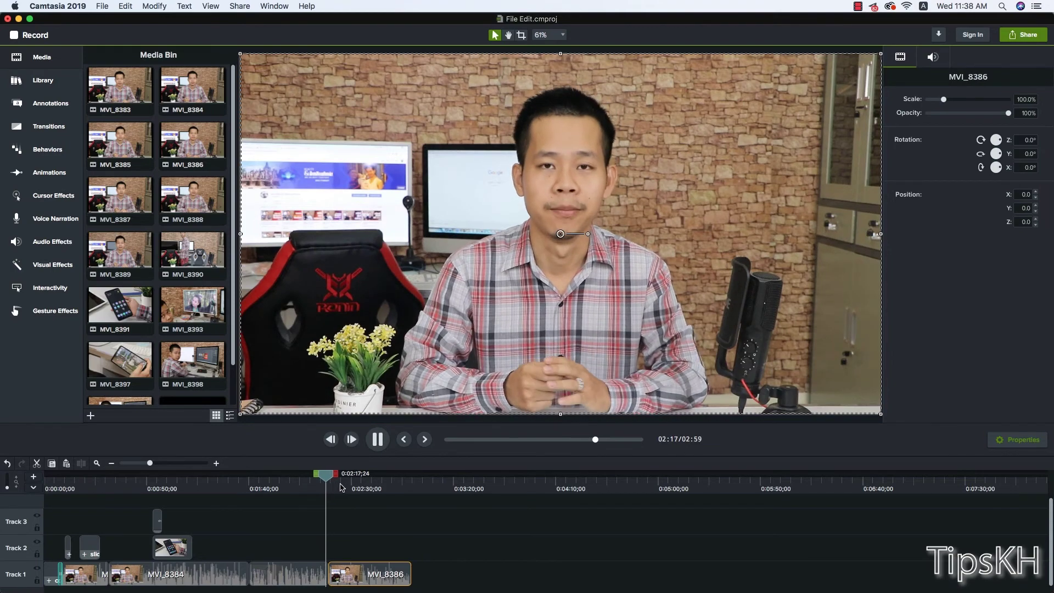
{"action": "left_click_drag", "start_coordinate": [336, 486], "coordinate": [341, 486]}
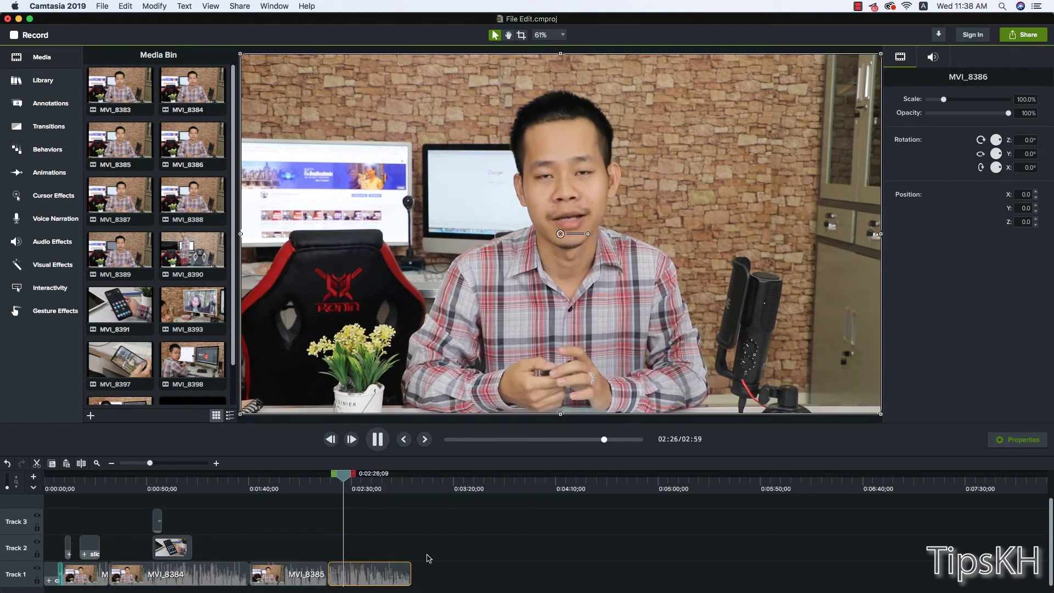
{"action": "key", "text": "space"}
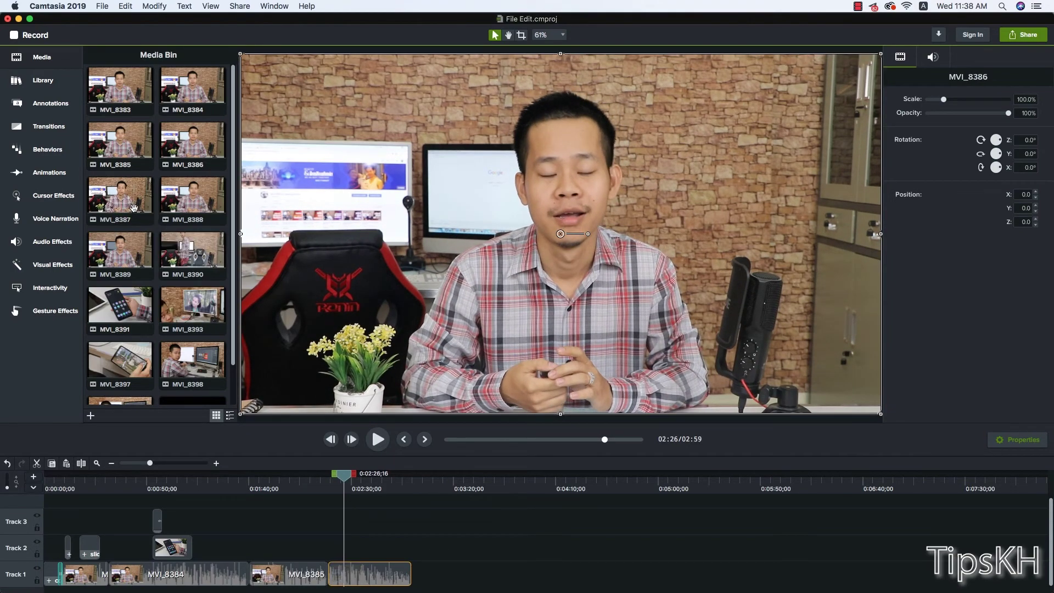
{"action": "left_click", "coordinate": [367, 546]}
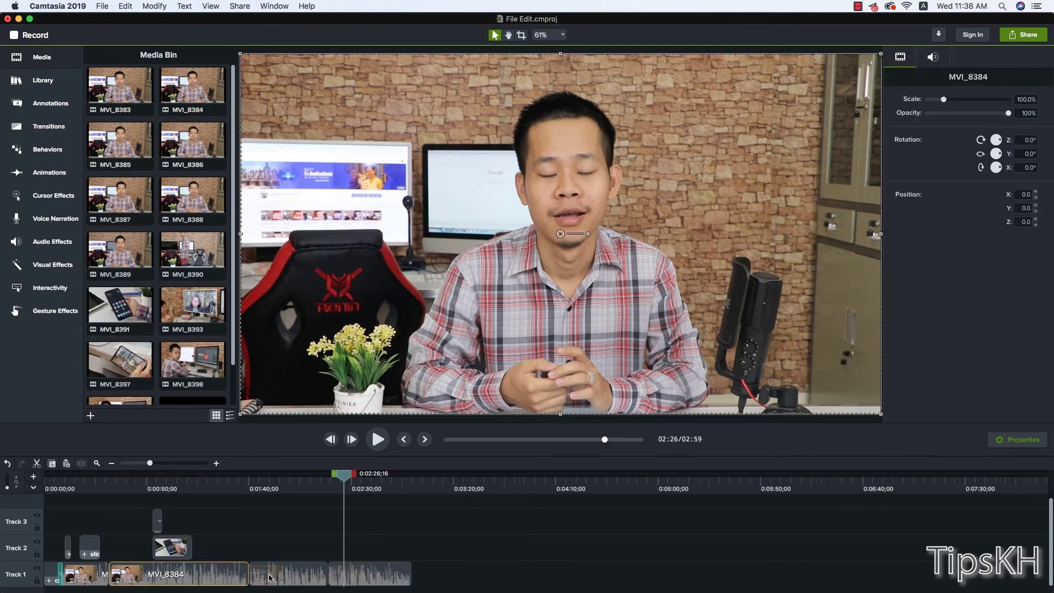
Step: Drop MVI_8387, MVI_8388 and MVI_8389 in order at the end of Track 1
{"action": "left_click_drag", "start_coordinate": [269, 577], "coordinate": [269, 577]}
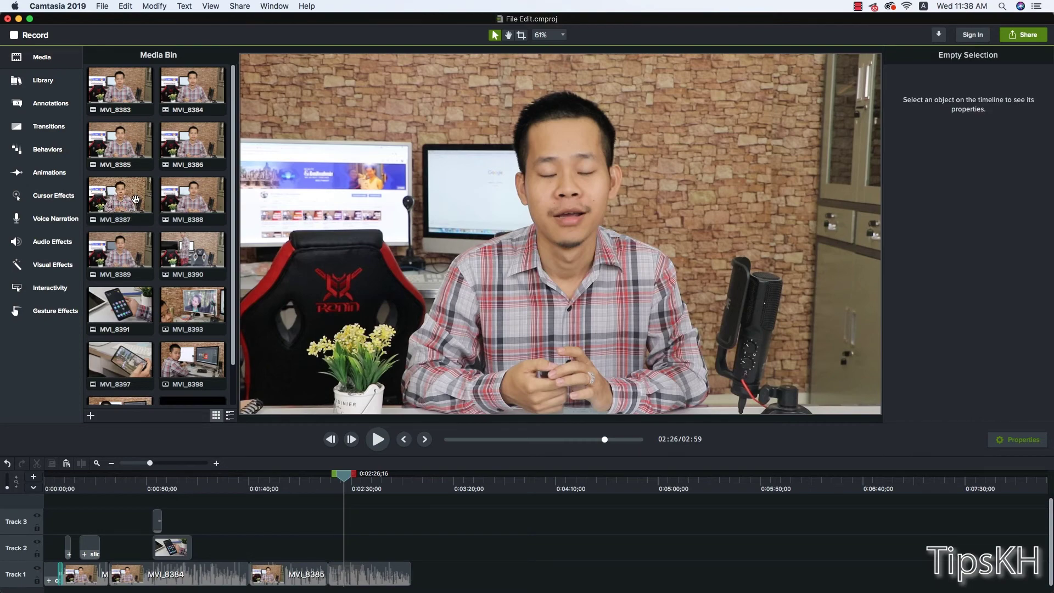
{"action": "mouse_move", "coordinate": [136, 198]}
{"action": "left_mouse_down"}
{"action": "mouse_move", "coordinate": [420, 578]}
{"action": "mouse_move", "coordinate": [400, 573]}
{"action": "left_mouse_up"}
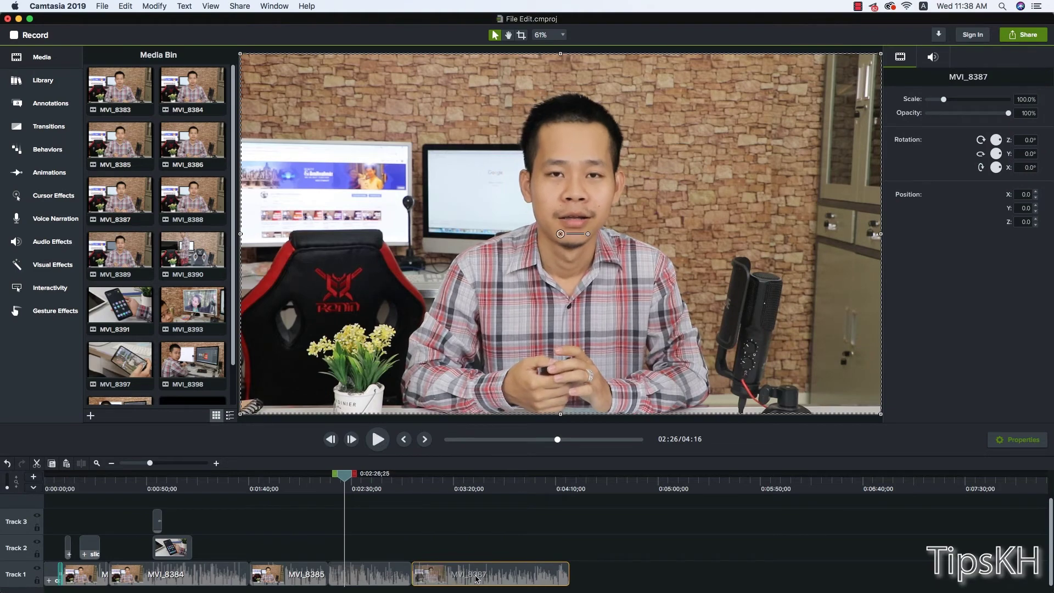
{"action": "left_click_drag", "start_coordinate": [192, 360], "coordinate": [569, 577]}
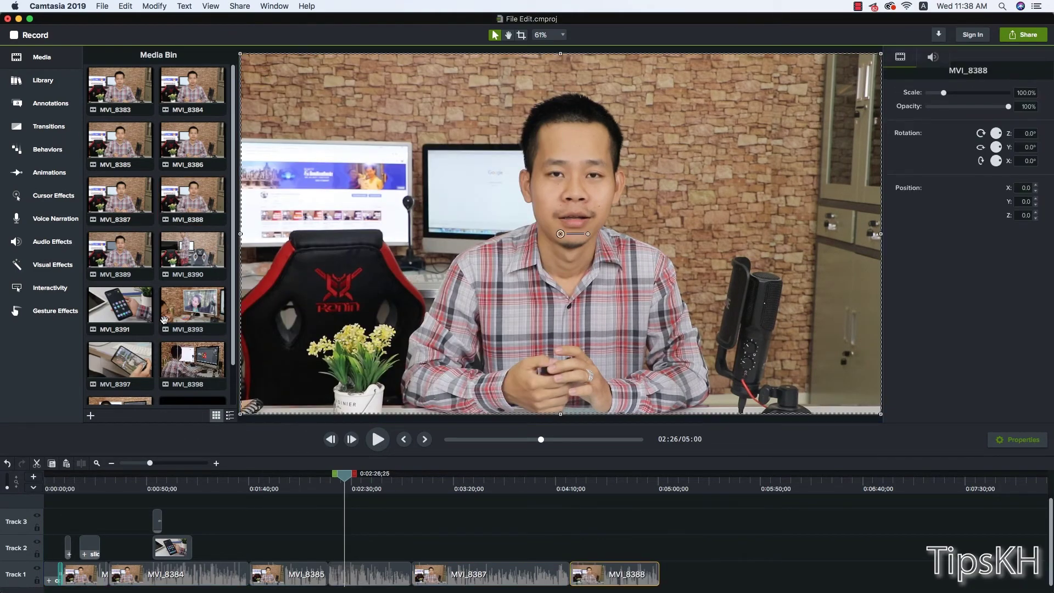
{"action": "mouse_move", "coordinate": [120, 250]}
{"action": "left_mouse_down"}
{"action": "mouse_move", "coordinate": [668, 562]}
{"action": "mouse_move", "coordinate": [661, 577]}
{"action": "left_mouse_up"}
Step: Play back the new clips, reviewing the joins from 1:57
{"action": "key", "text": "space"}
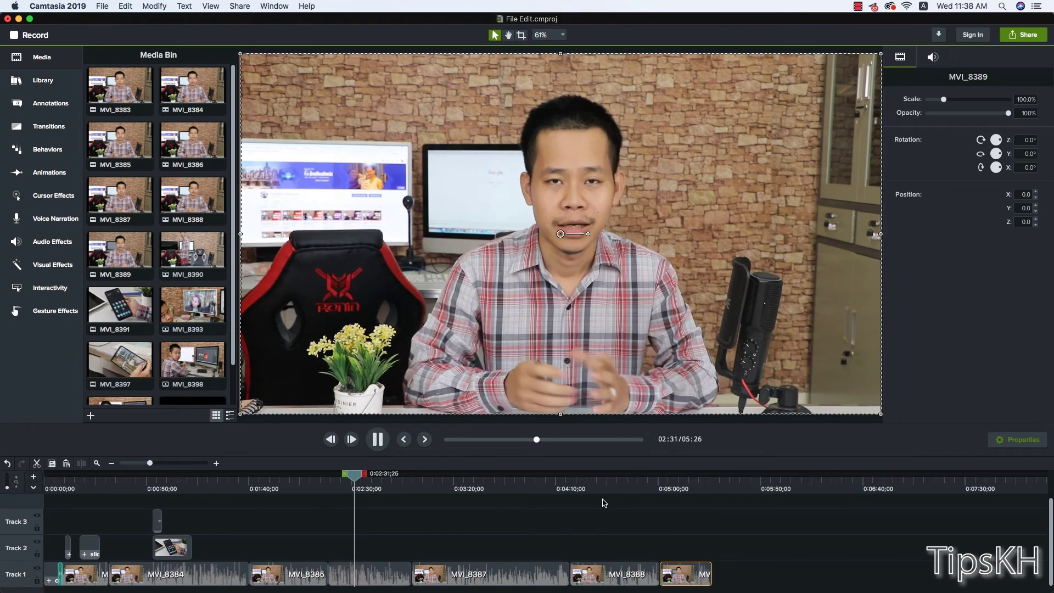
{"action": "left_click_drag", "start_coordinate": [261, 489], "coordinate": [283, 486]}
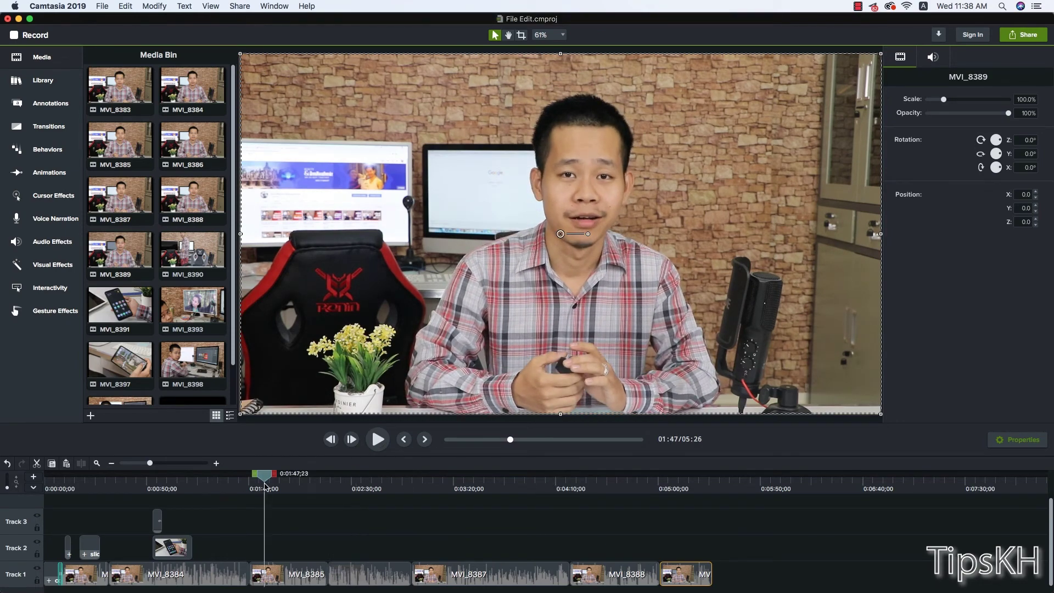
{"action": "key", "text": "space"}
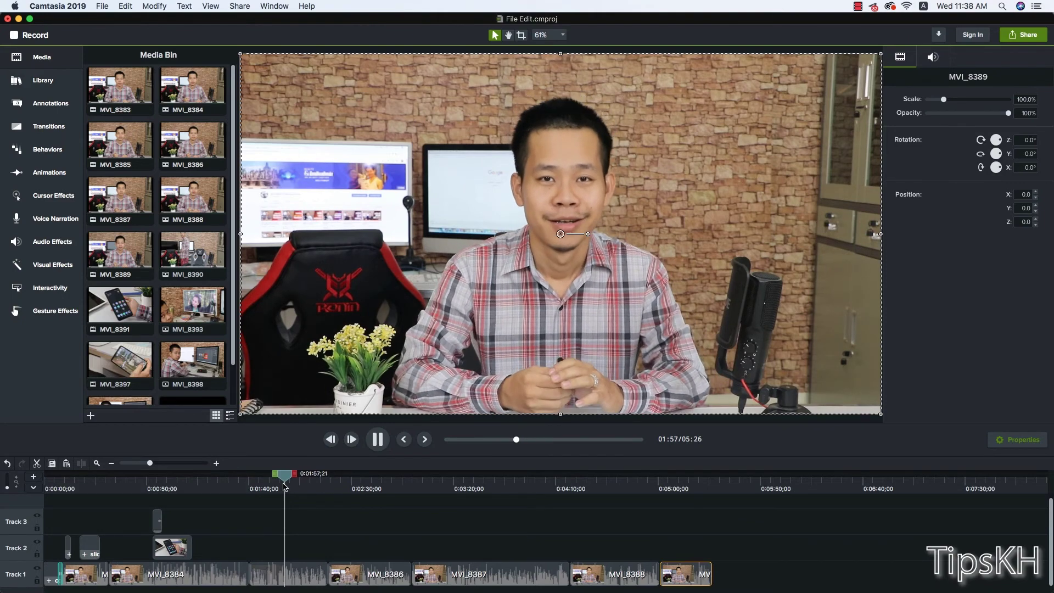
{"action": "left_click", "coordinate": [271, 486]}
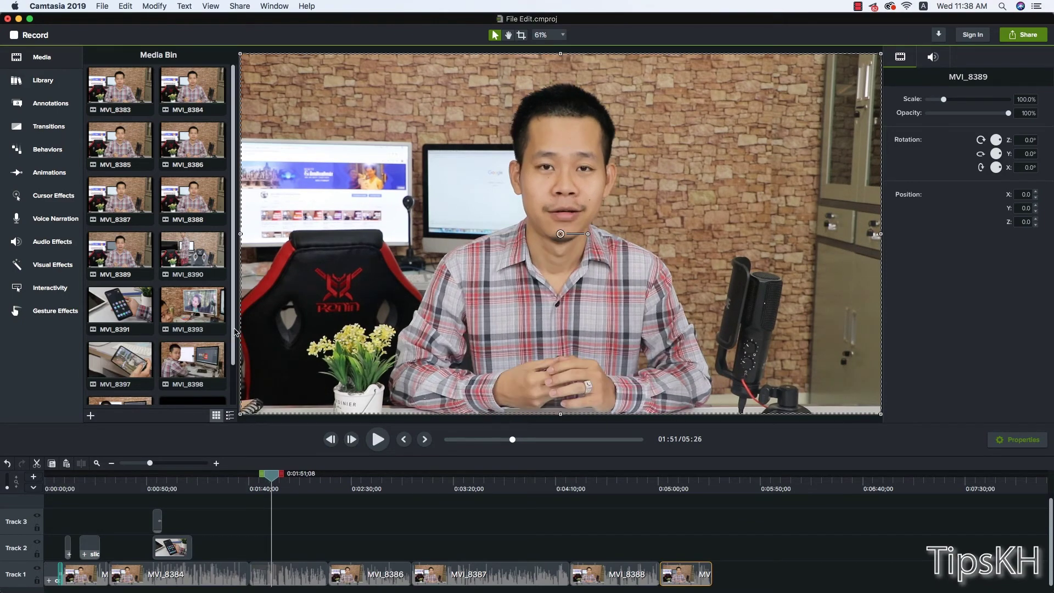
Step: Drop the MVI_8399 B-roll onto Track 2 above the footage near 1:45 and park the playhead at 01:47
{"action": "left_click_drag", "start_coordinate": [237, 332], "coordinate": [253, 383]}
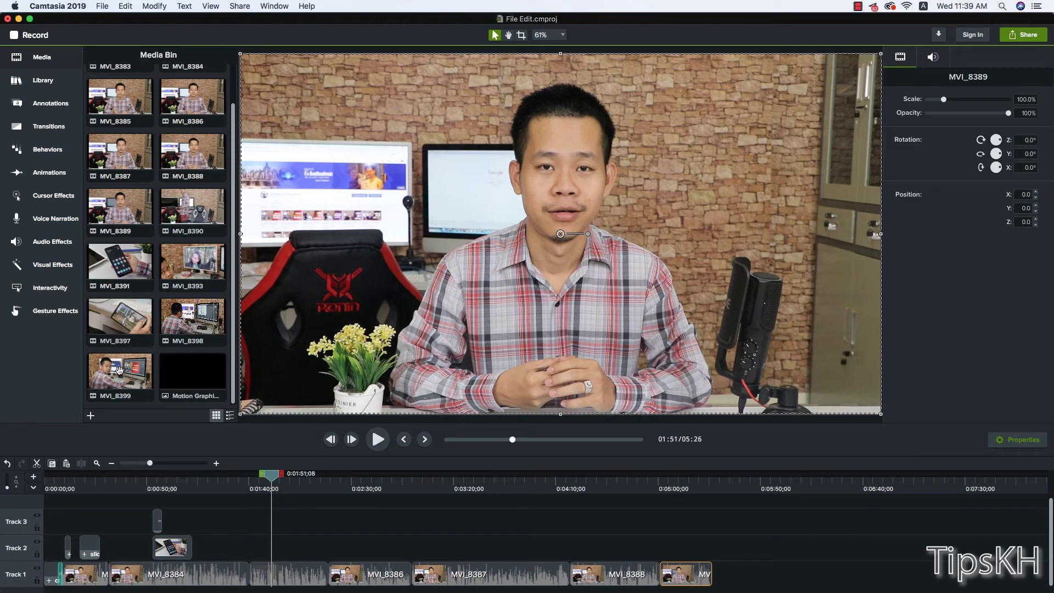
{"action": "mouse_move", "coordinate": [119, 370]}
{"action": "left_mouse_down"}
{"action": "mouse_move", "coordinate": [279, 553]}
{"action": "mouse_move", "coordinate": [258, 545]}
{"action": "left_mouse_up"}
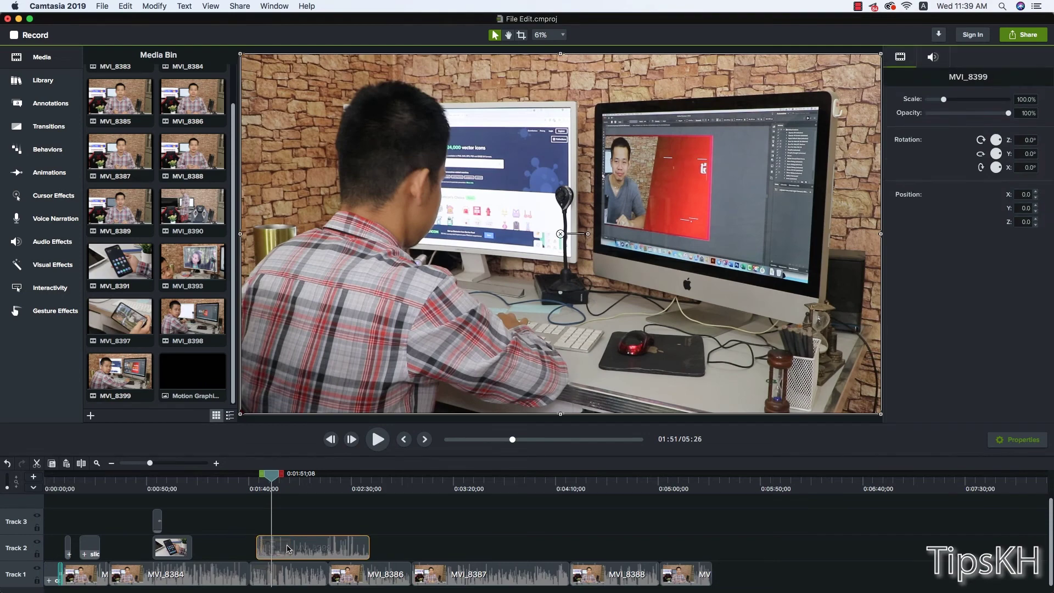
{"action": "left_click_drag", "start_coordinate": [271, 475], "coordinate": [257, 480]}
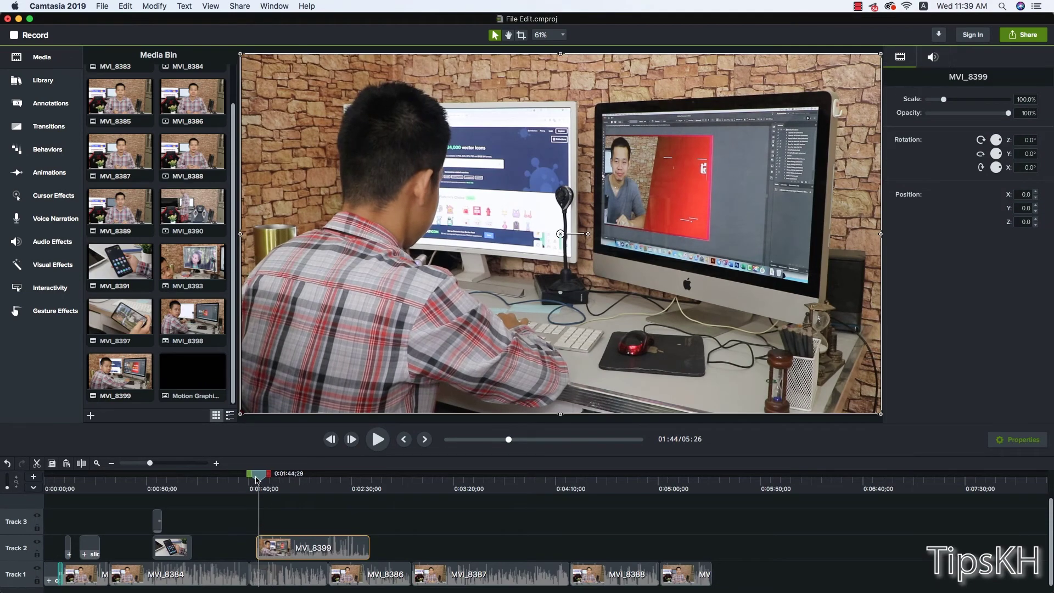
{"action": "left_click", "coordinate": [308, 550]}
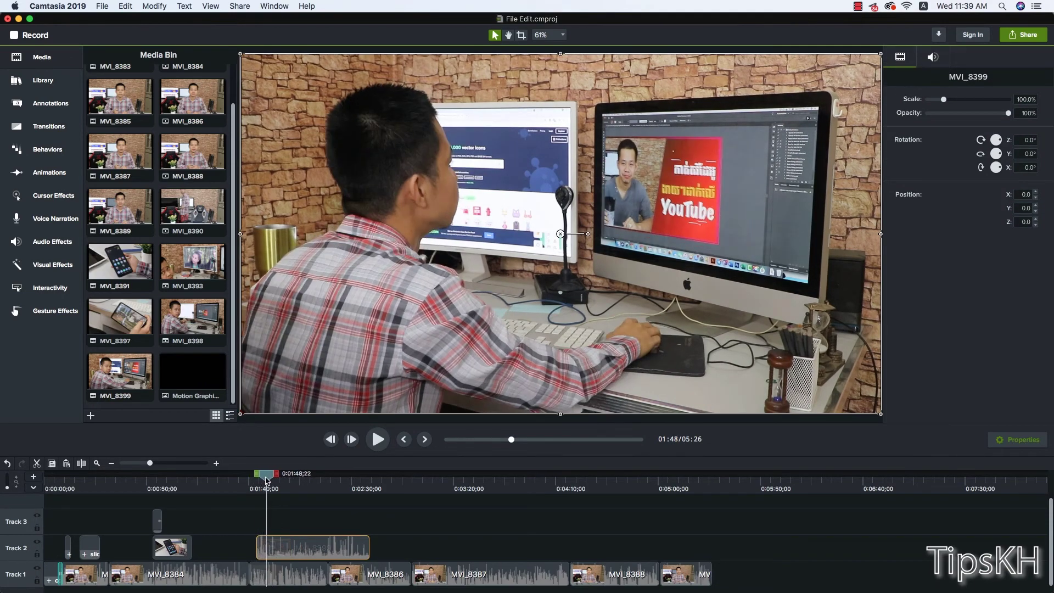
Step: Split the MVI_8399 clip at 01:47 and select it on Track 2
{"action": "key", "text": "s"}
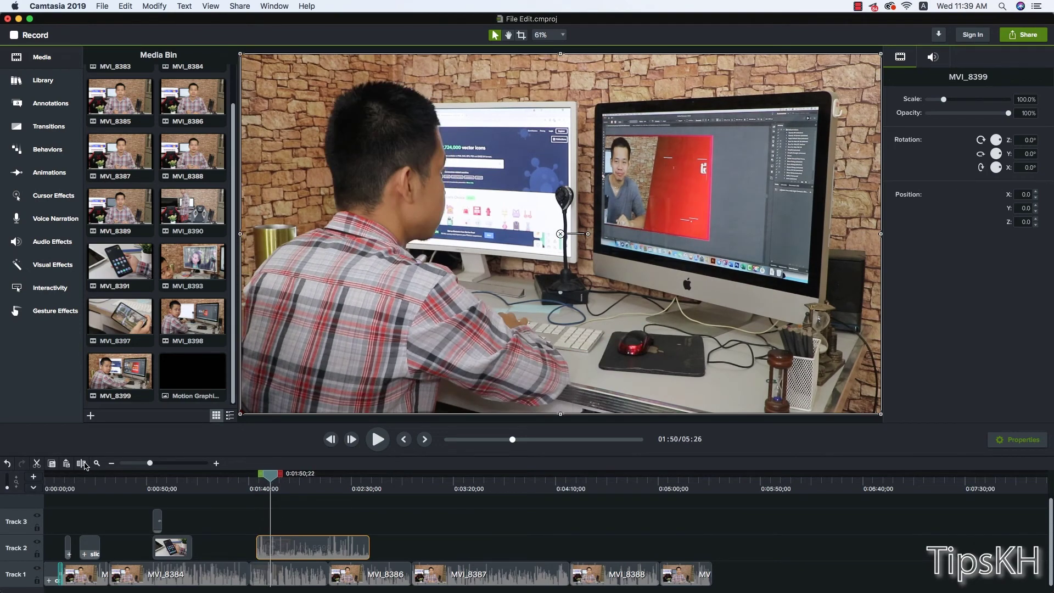
{"action": "left_click", "coordinate": [260, 545]}
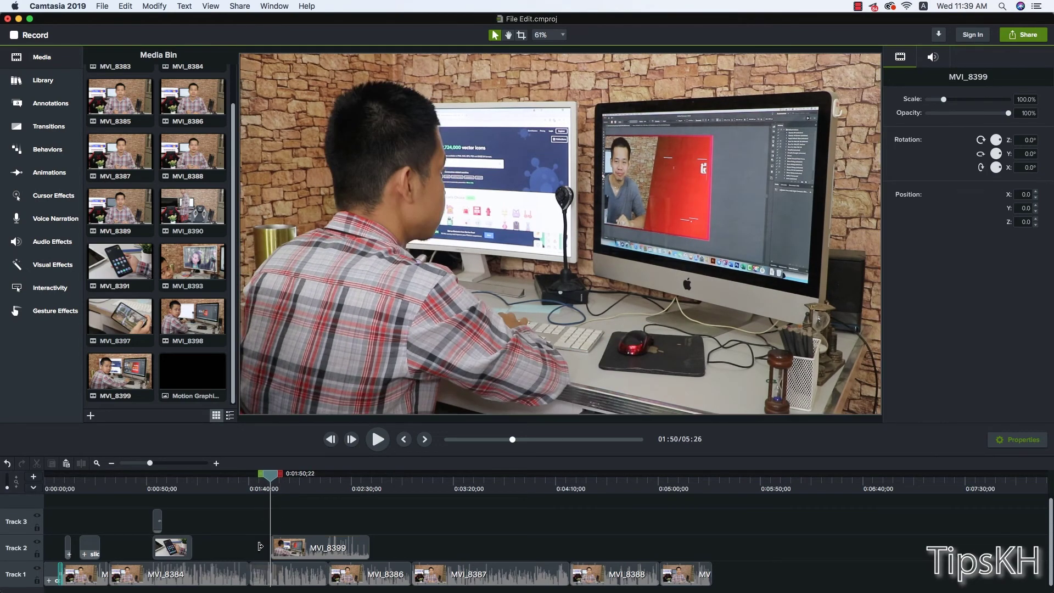
{"action": "left_click", "coordinate": [305, 547]}
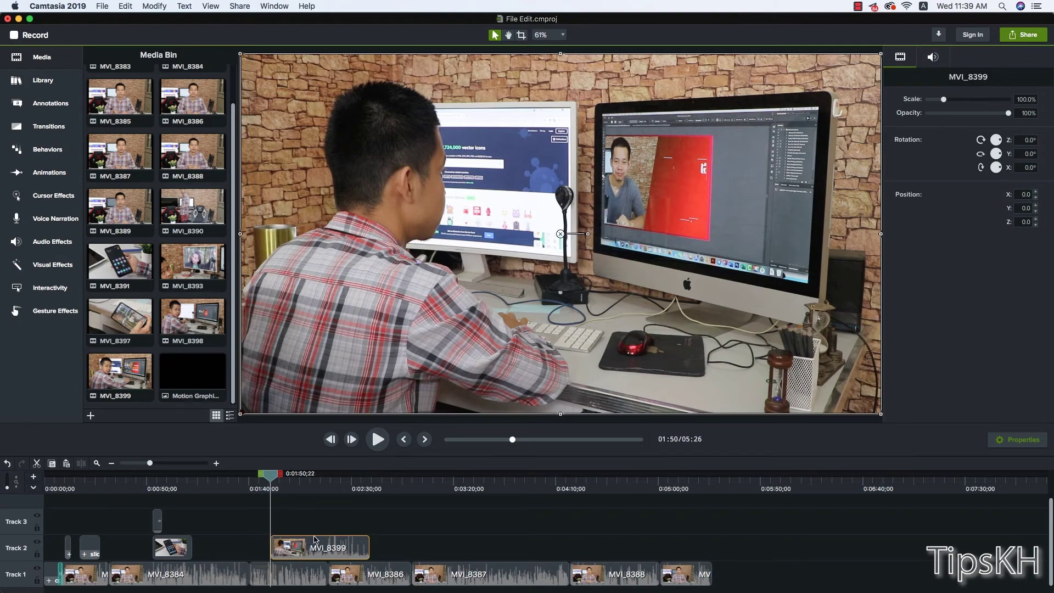
Step: Separate MVI_8399's audio, delete it, and preview the silent B-roll
{"action": "right_click", "coordinate": [315, 539]}
{"action": "left_click", "coordinate": [332, 493]}
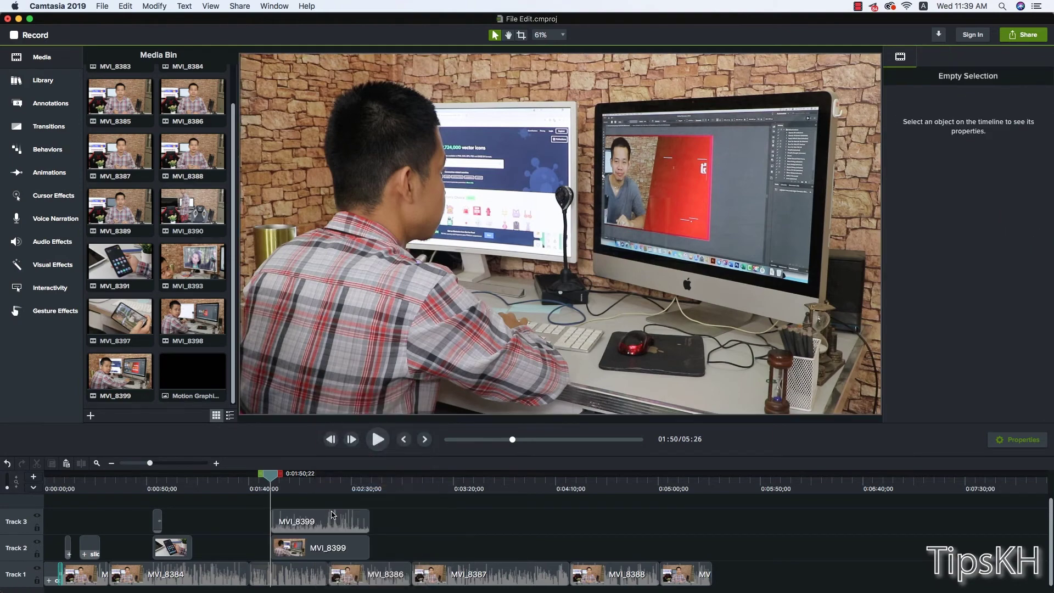
{"action": "left_click", "coordinate": [347, 518]}
{"action": "key", "text": "Delete"}
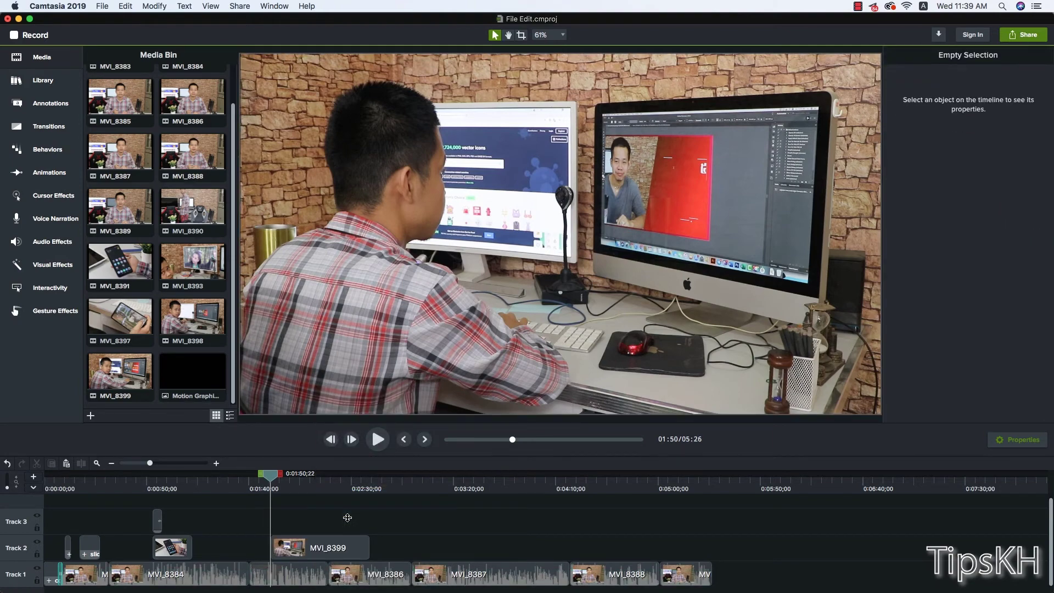
{"action": "left_click", "coordinate": [336, 549]}
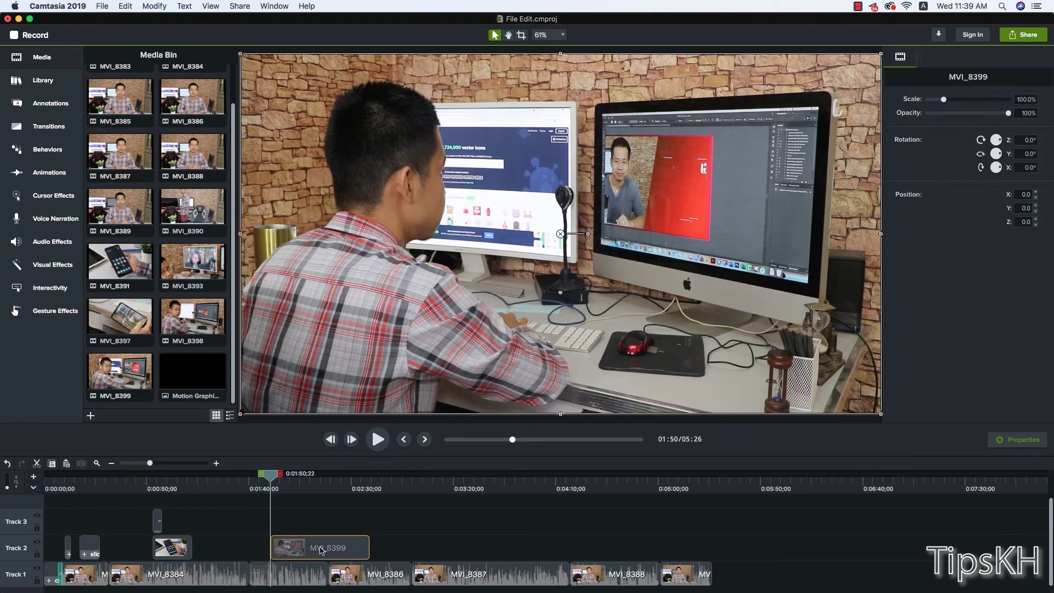
{"action": "key", "text": "space"}
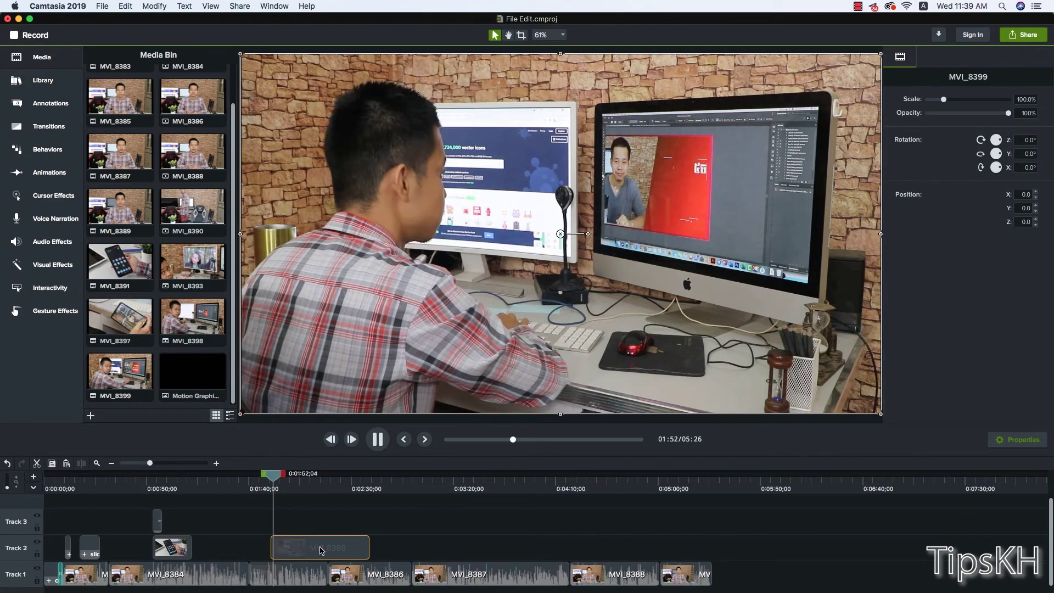
{"action": "key", "text": "space"}
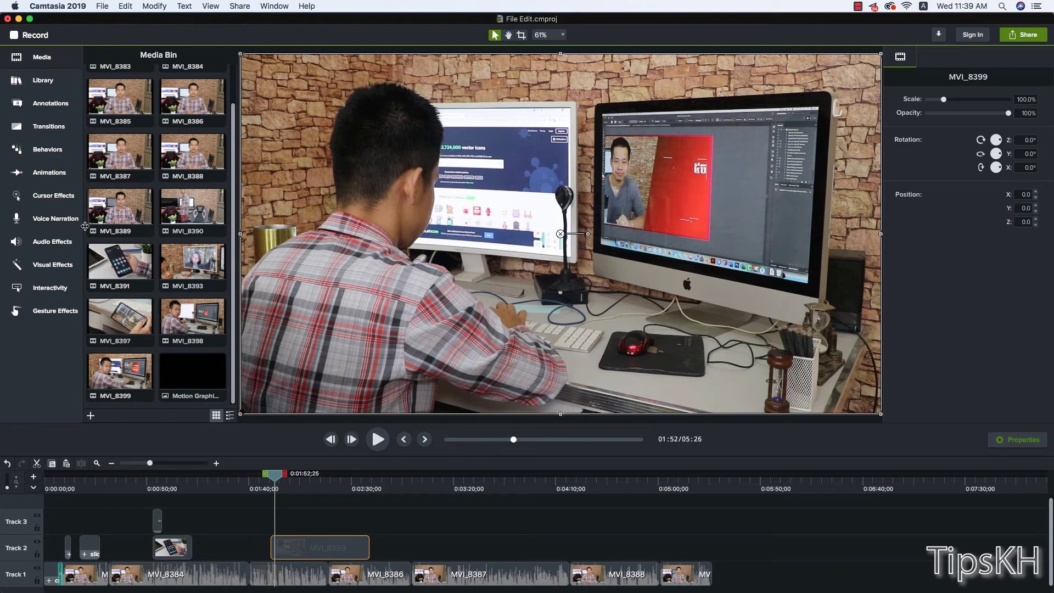
{"action": "left_click", "coordinate": [58, 268]}
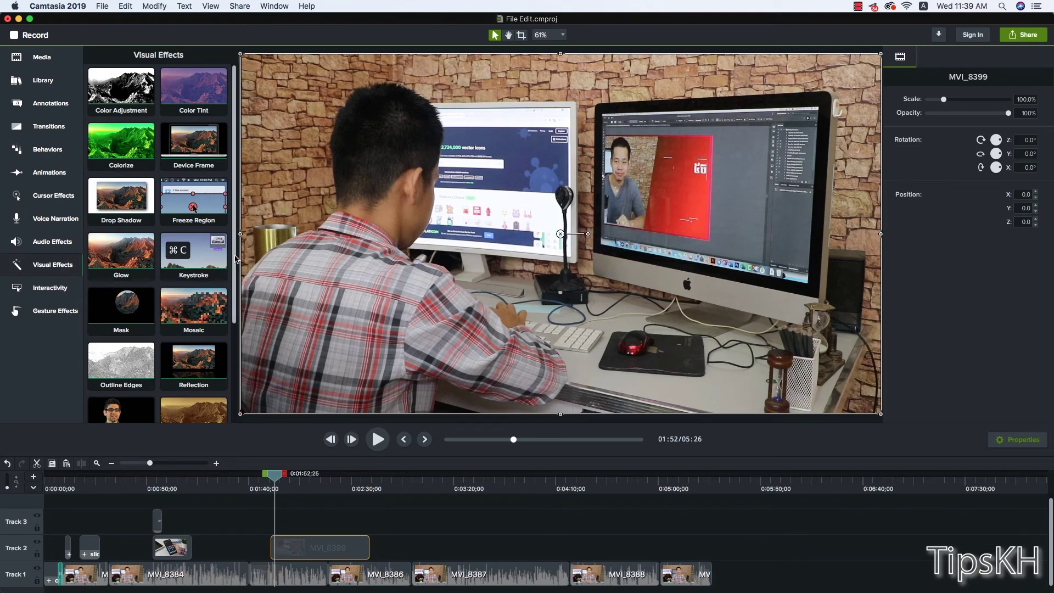
{"action": "mouse_move", "coordinate": [235, 257]}
{"action": "left_mouse_down"}
{"action": "mouse_move", "coordinate": [223, 371]}
{"action": "mouse_move", "coordinate": [322, 558]}
{"action": "left_mouse_up"}
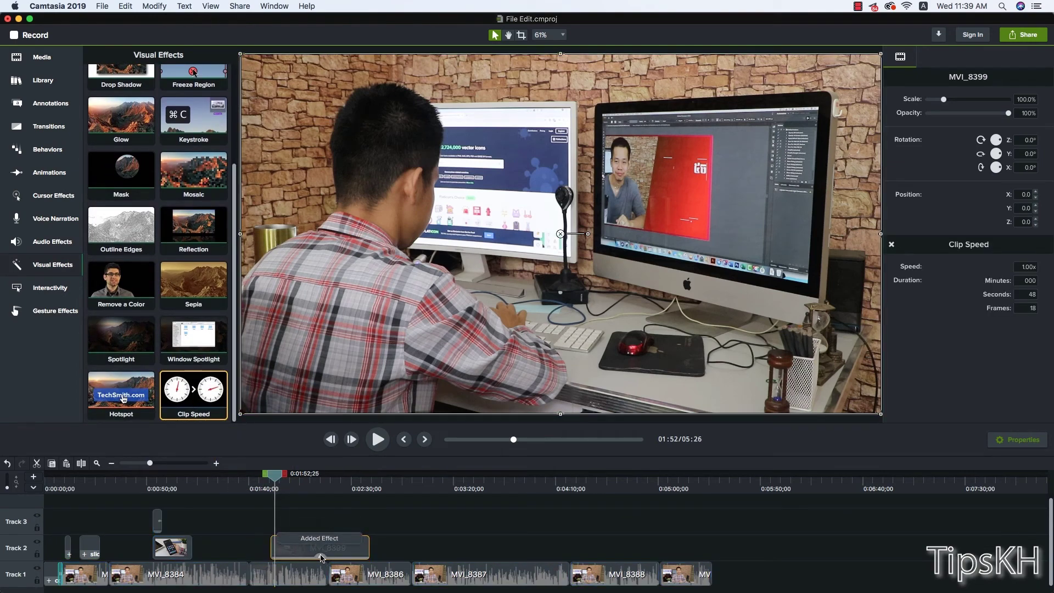
{"action": "left_click", "coordinate": [362, 553]}
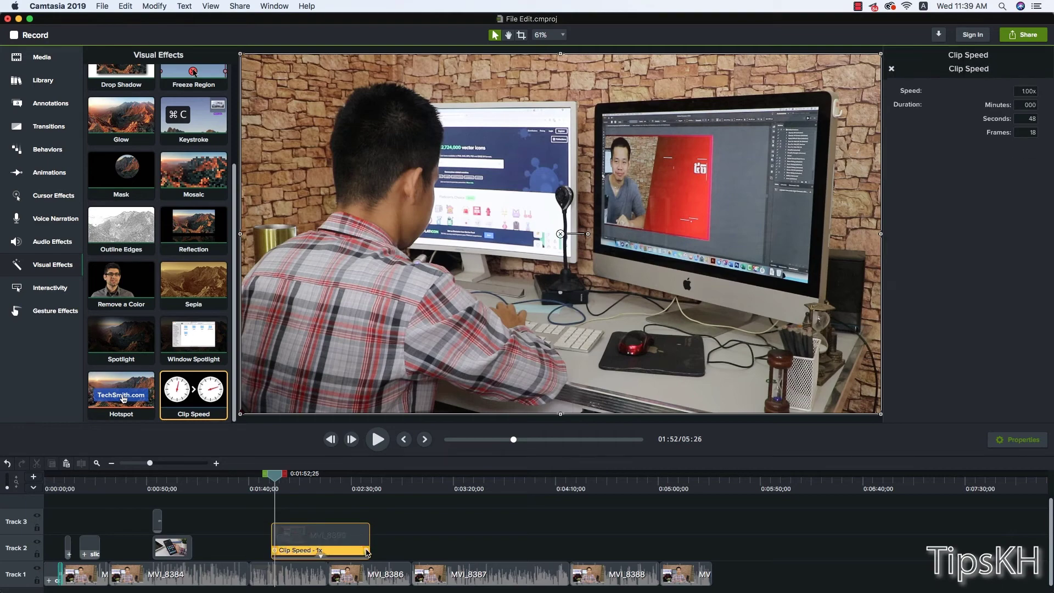
{"action": "left_click_drag", "start_coordinate": [367, 552], "coordinate": [296, 550]}
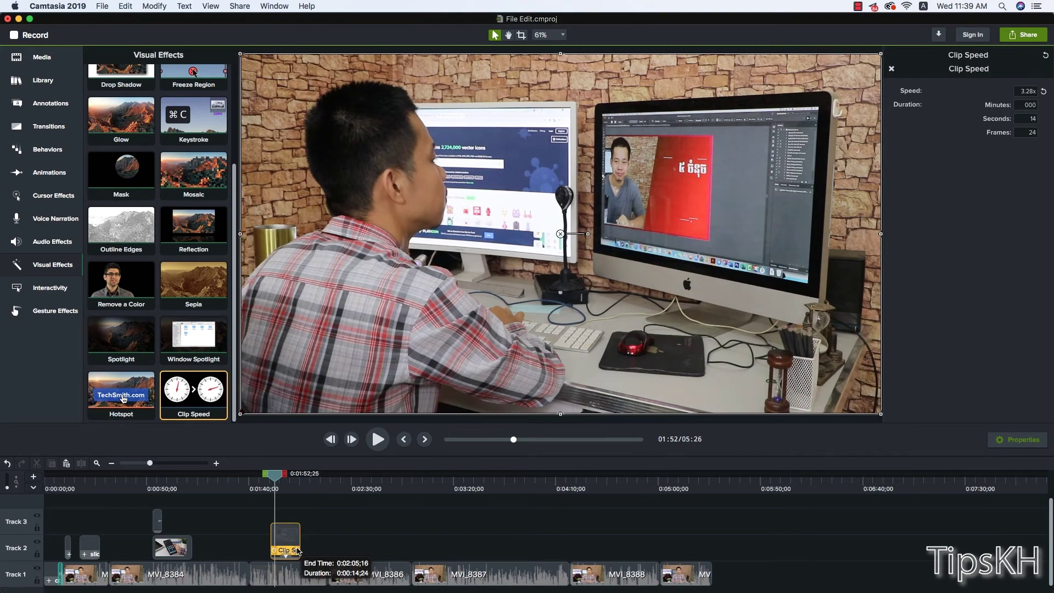
{"action": "left_click", "coordinate": [285, 516]}
{"action": "left_click", "coordinate": [268, 476]}
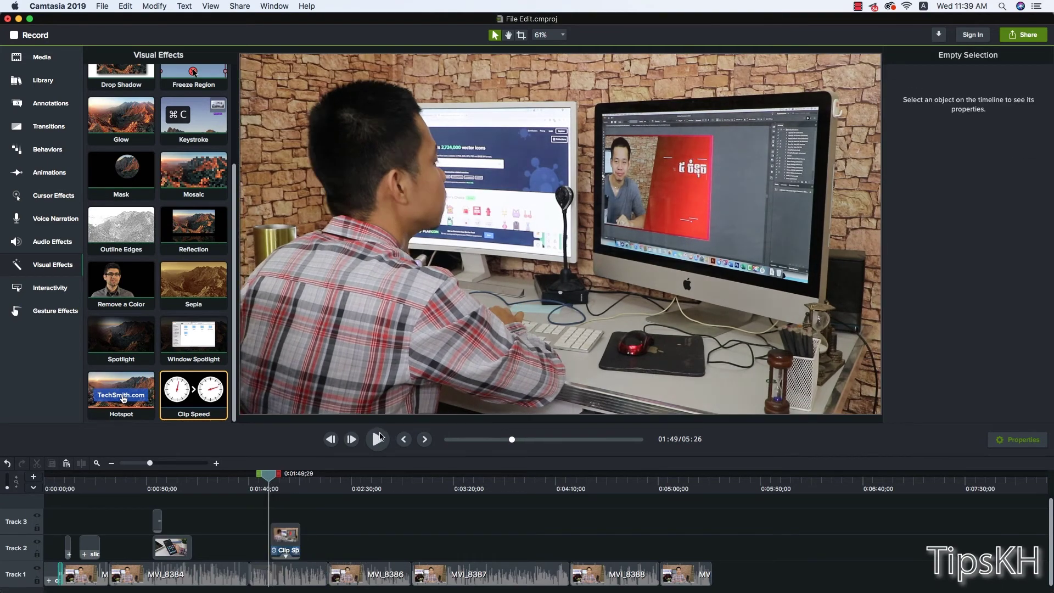
{"action": "left_click", "coordinate": [378, 438]}
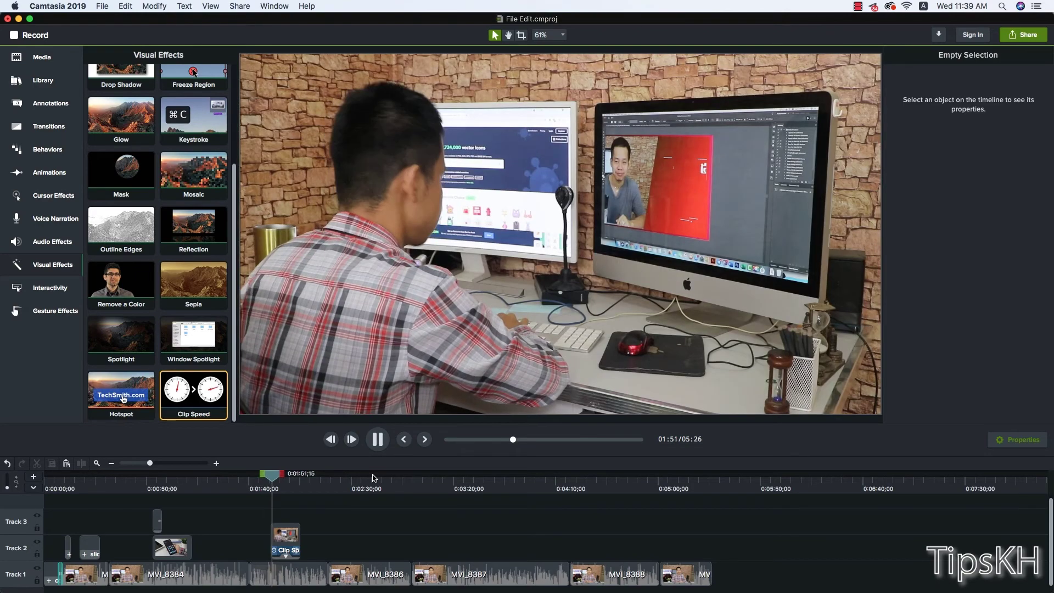
{"action": "left_click", "coordinate": [377, 450]}
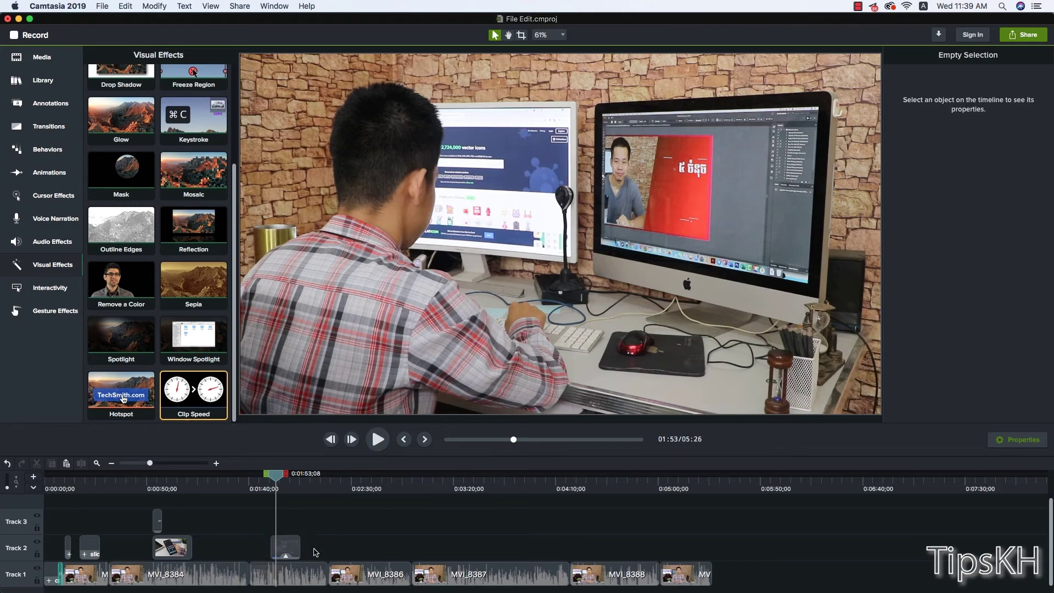
Step: Play the talking-head footage from 2:20 and show the Media bin
{"action": "left_click_drag", "start_coordinate": [301, 484], "coordinate": [333, 483]}
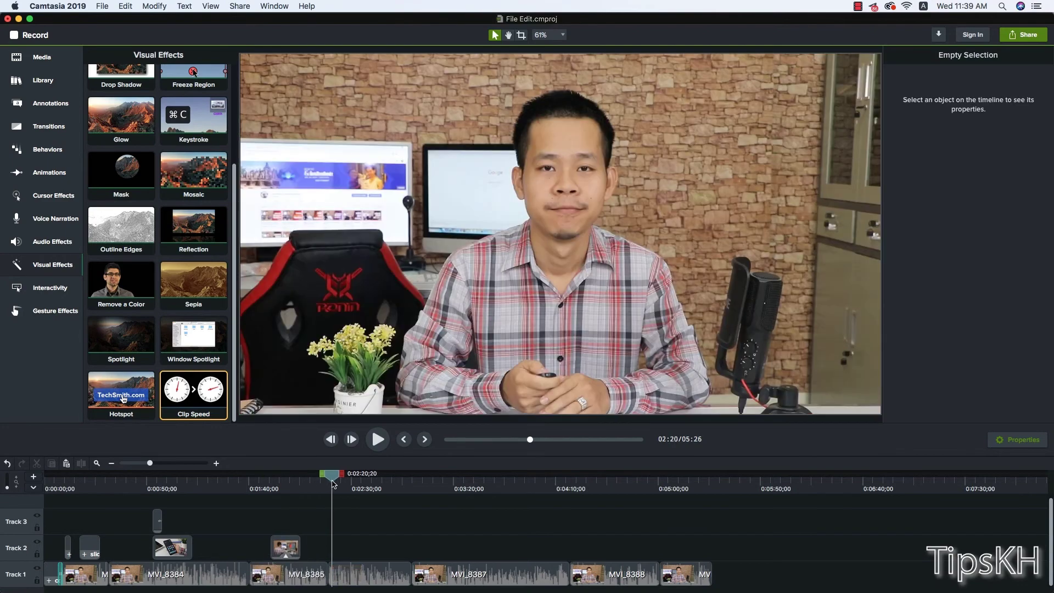
{"action": "key", "text": "space"}
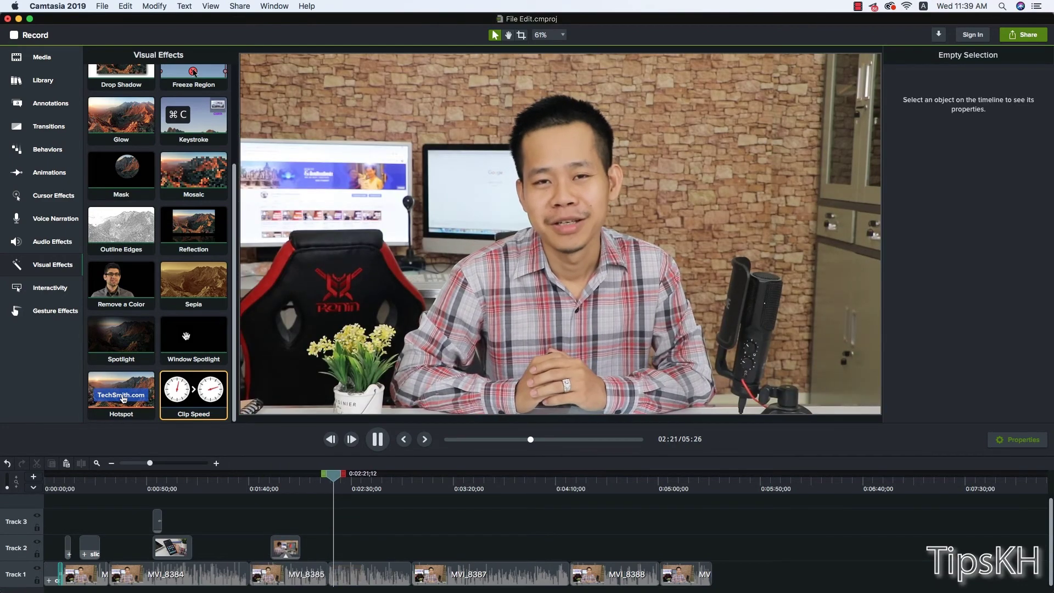
{"action": "left_click", "coordinate": [51, 65]}
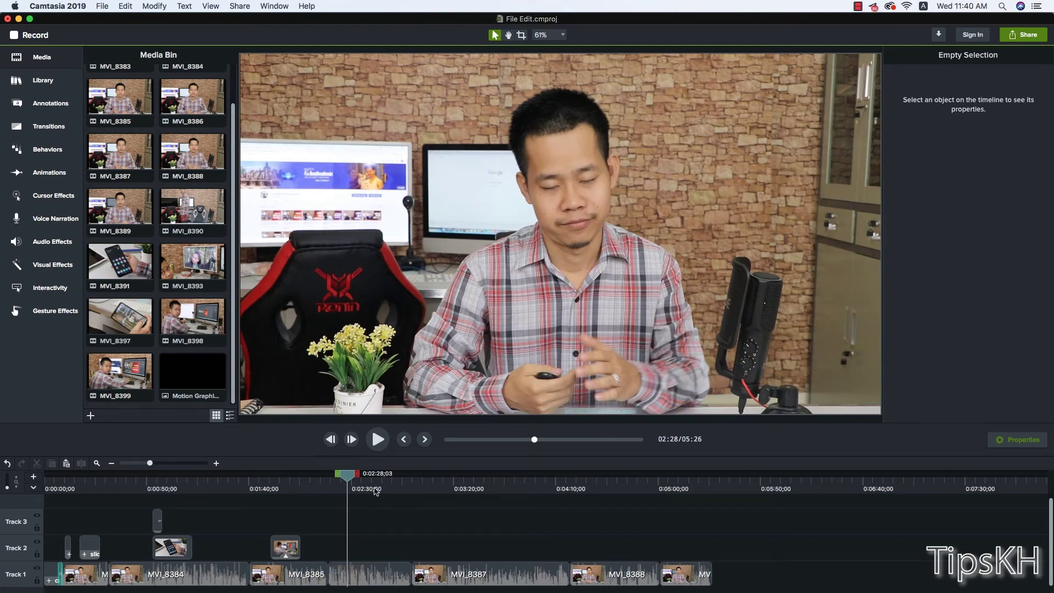
Step: Review from about 3:05 and stop at 3:19, where the unwanted stretch begins
{"action": "left_click_drag", "start_coordinate": [400, 490], "coordinate": [422, 488]}
{"action": "key", "text": "space"}
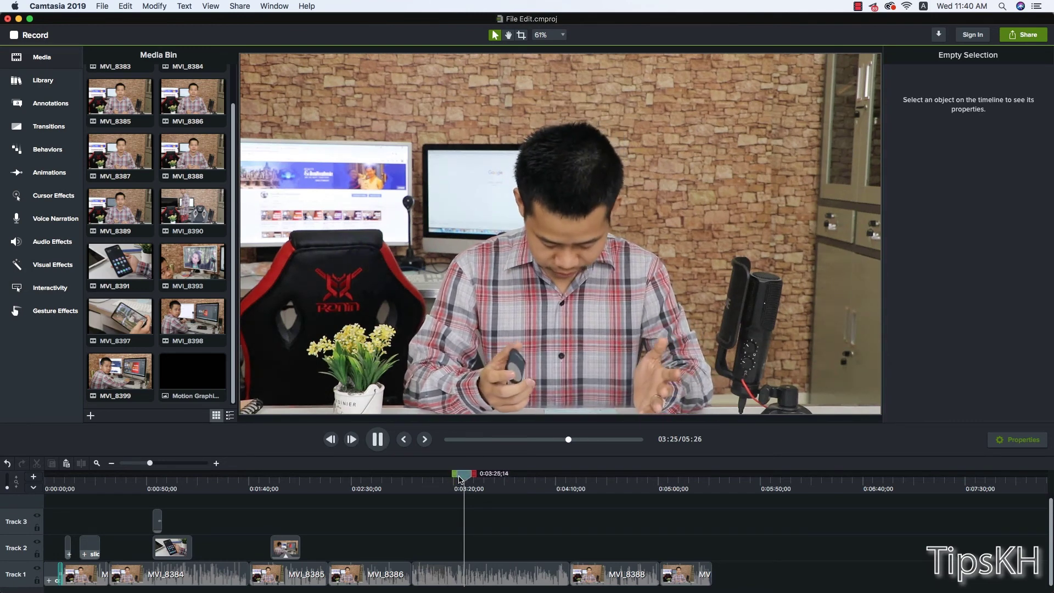
{"action": "key", "text": "space"}
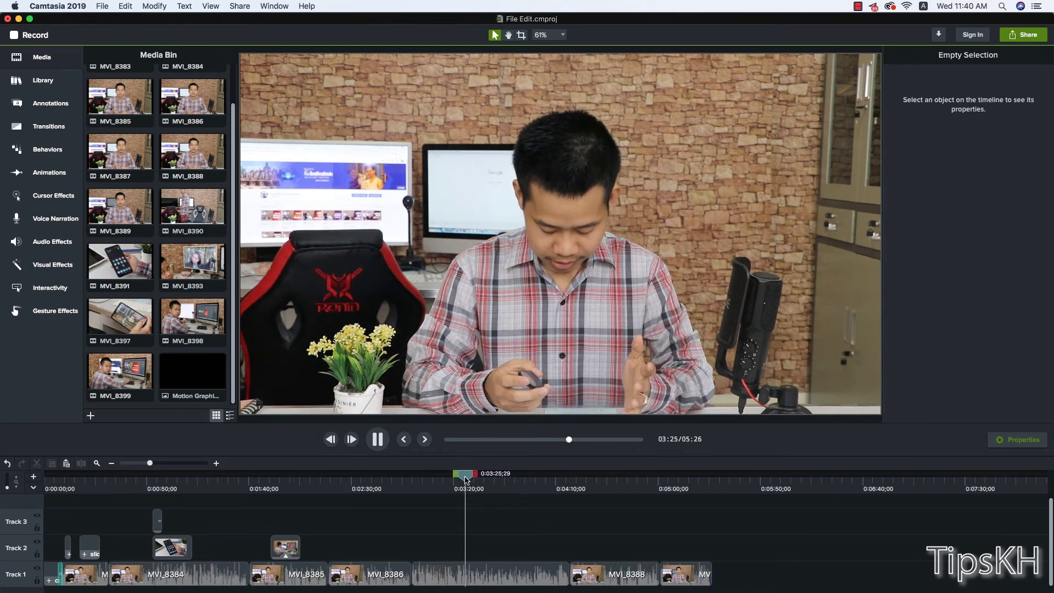
{"action": "left_click_drag", "start_coordinate": [465, 479], "coordinate": [450, 479]}
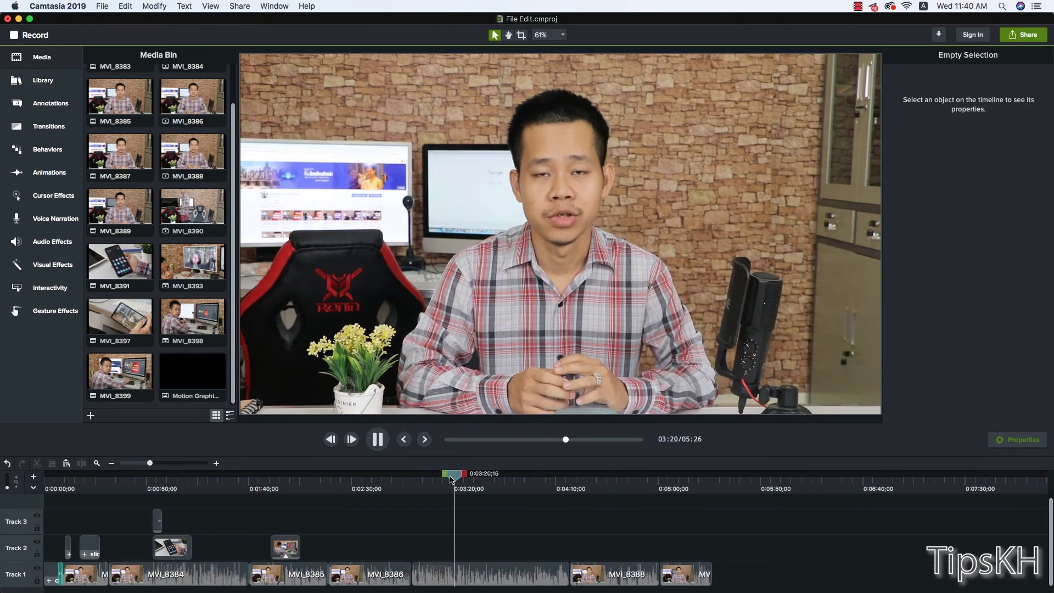
{"action": "key", "text": "space"}
Step: Mark a range starting at 3:20, tighten its end while previewing, and cut it out
{"action": "left_click_drag", "start_coordinate": [465, 476], "coordinate": [491, 476]}
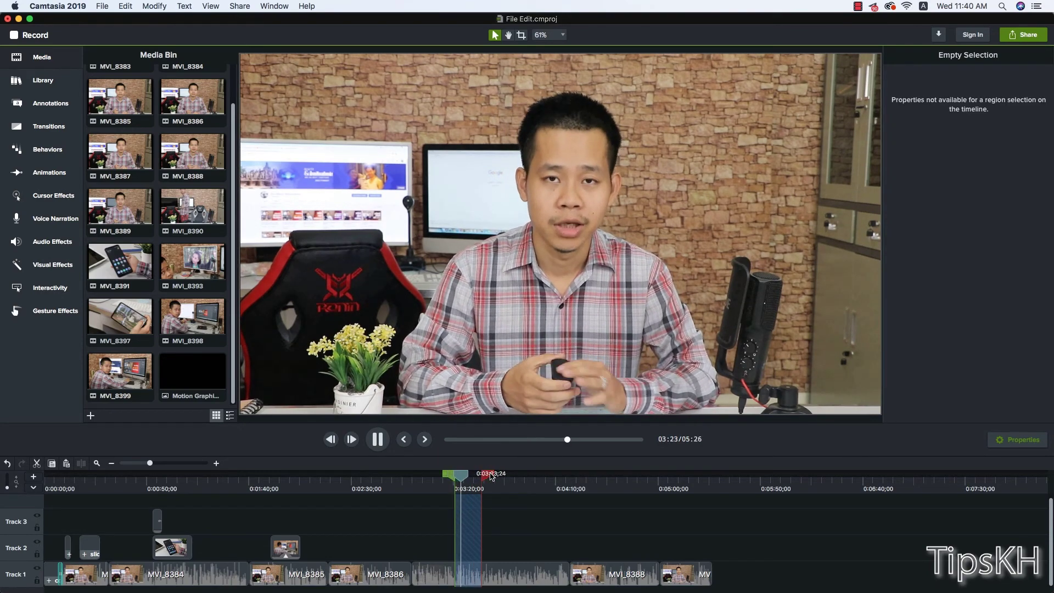
{"action": "key", "text": "space"}
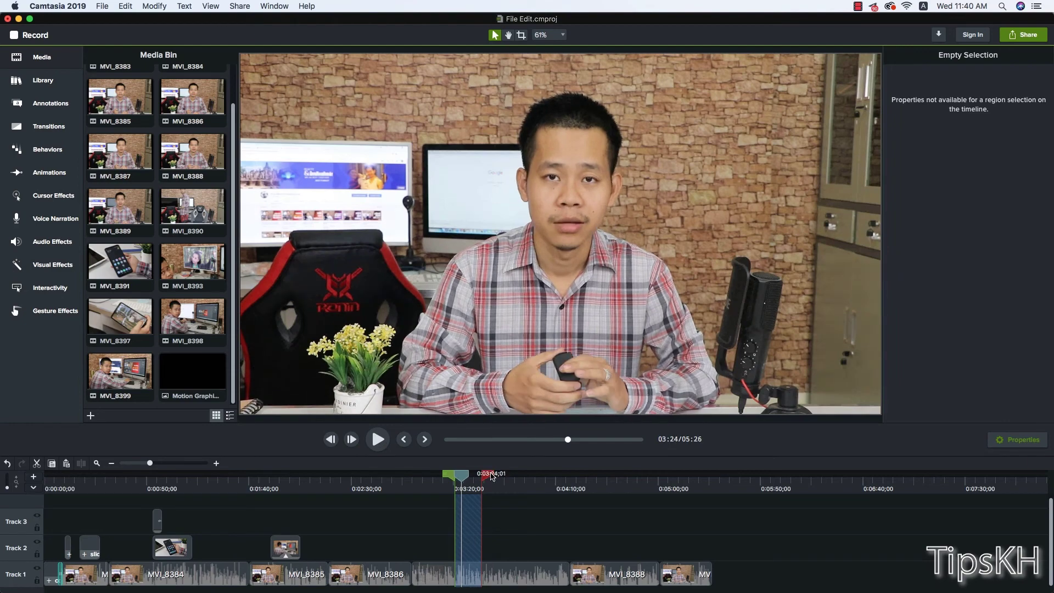
{"action": "key", "text": "space"}
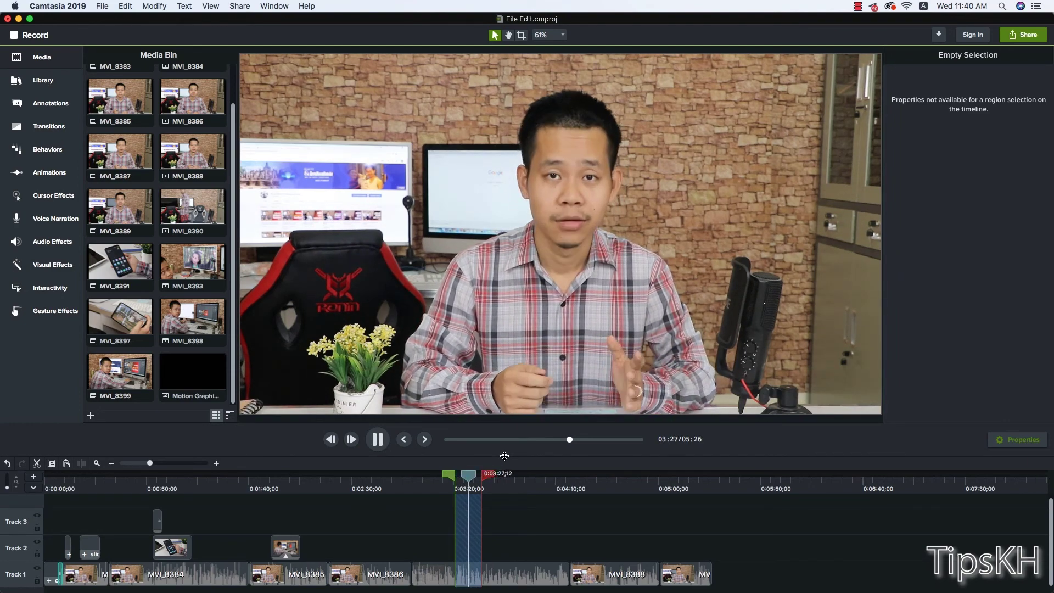
{"action": "key", "text": "space"}
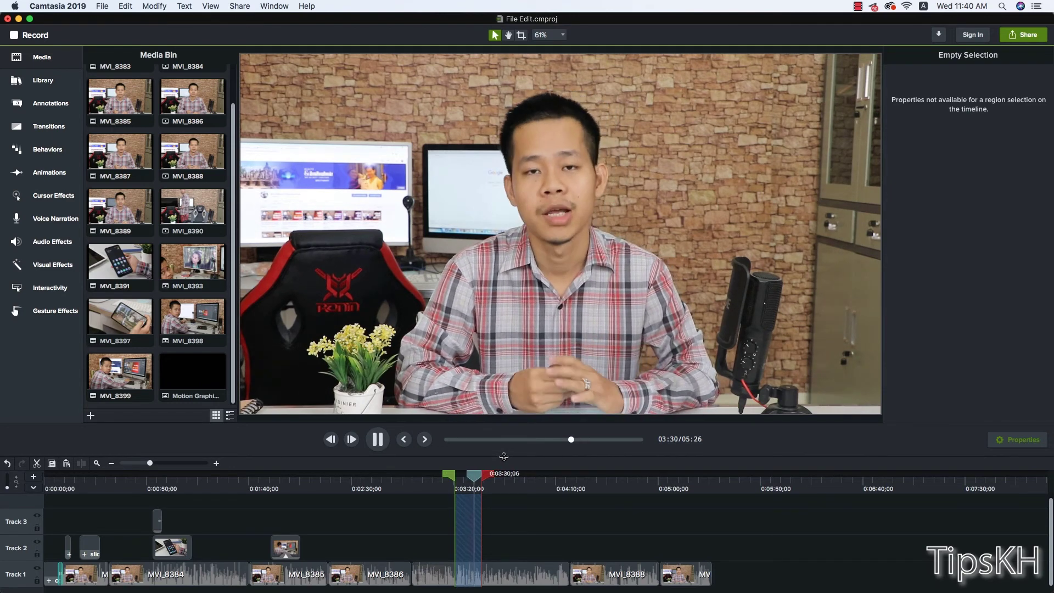
{"action": "key", "text": "space"}
{"action": "left_click_drag", "start_coordinate": [491, 477], "coordinate": [470, 478]}
{"action": "key", "text": "space"}
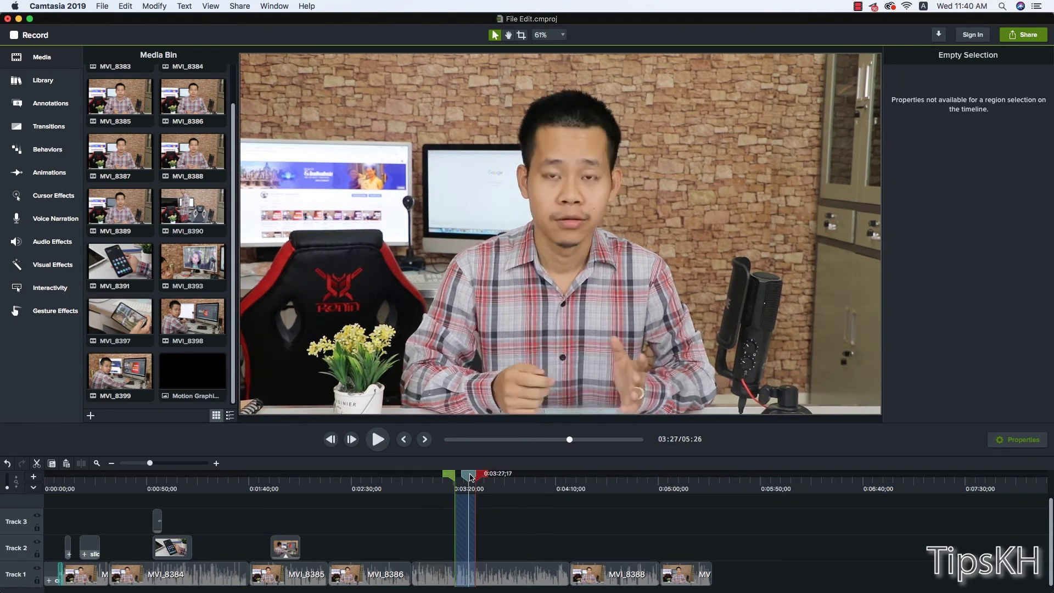
{"action": "key", "text": "space"}
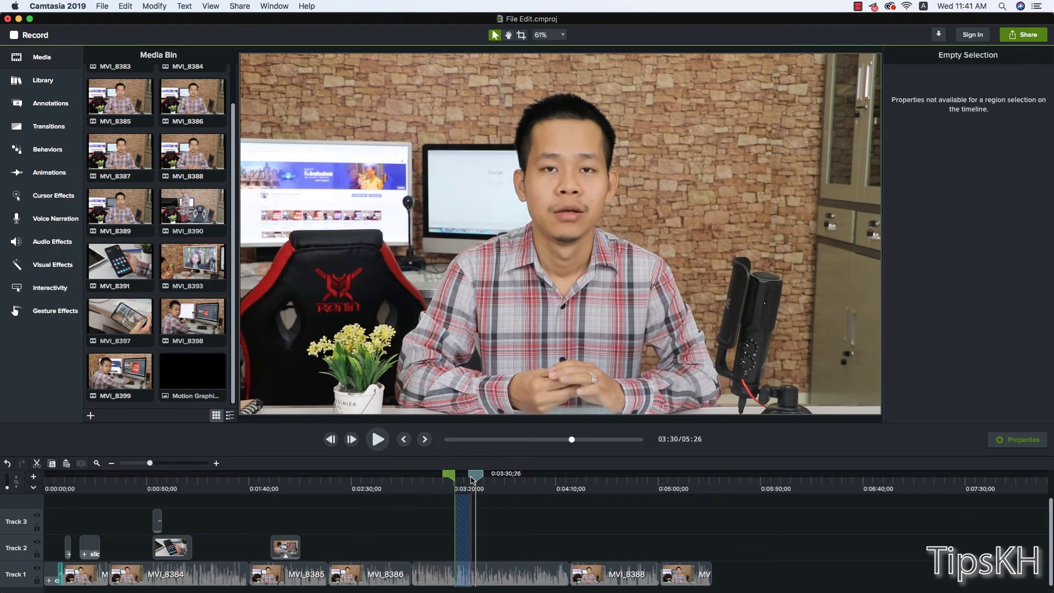
{"action": "left_click", "coordinate": [37, 464]}
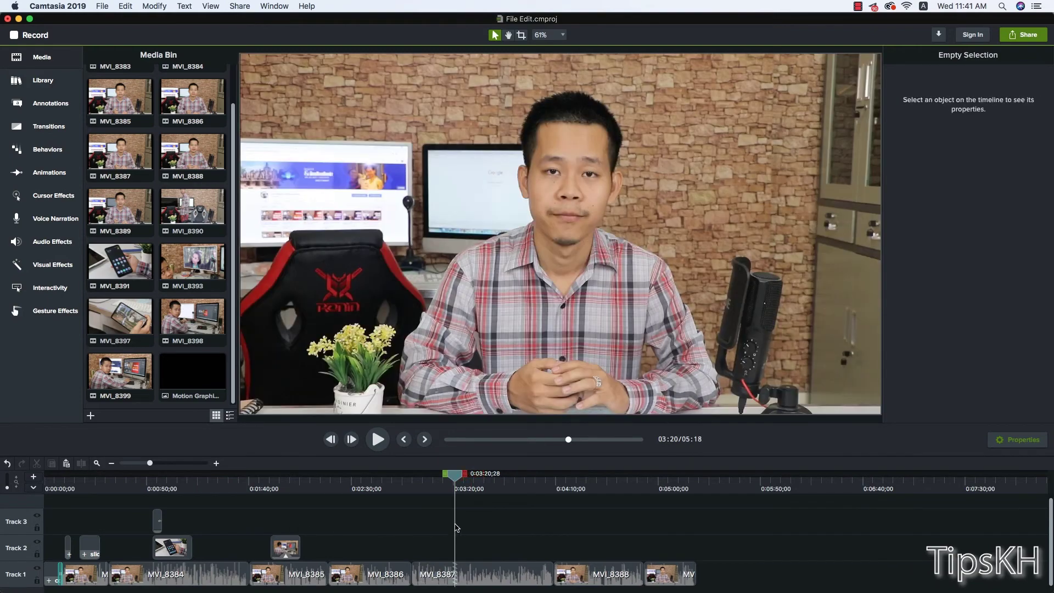
{"action": "left_click", "coordinate": [452, 479]}
{"action": "key", "text": "space"}
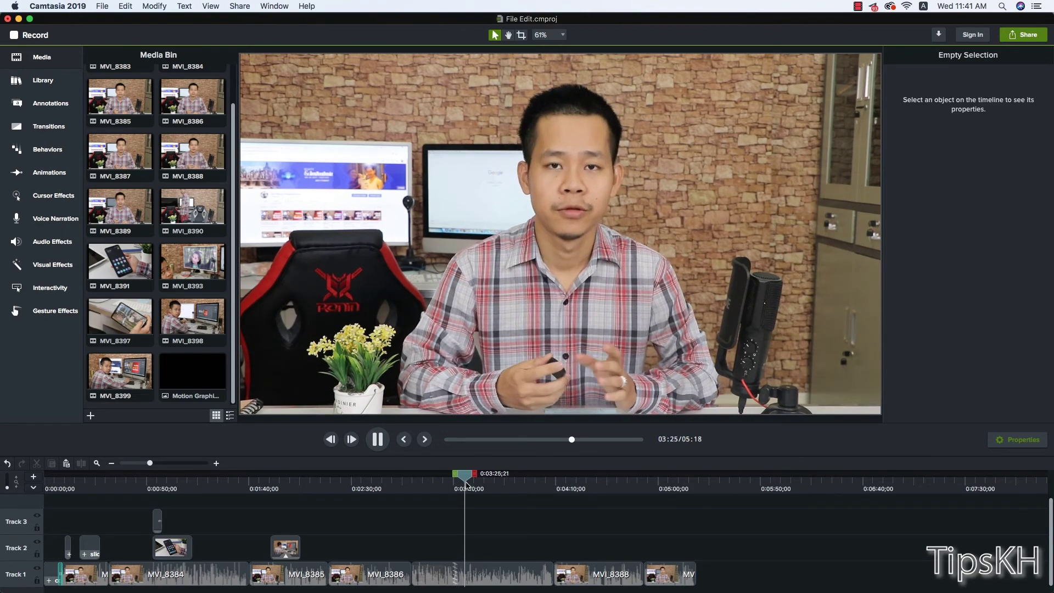
{"action": "left_click_drag", "start_coordinate": [467, 486], "coordinate": [450, 485]}
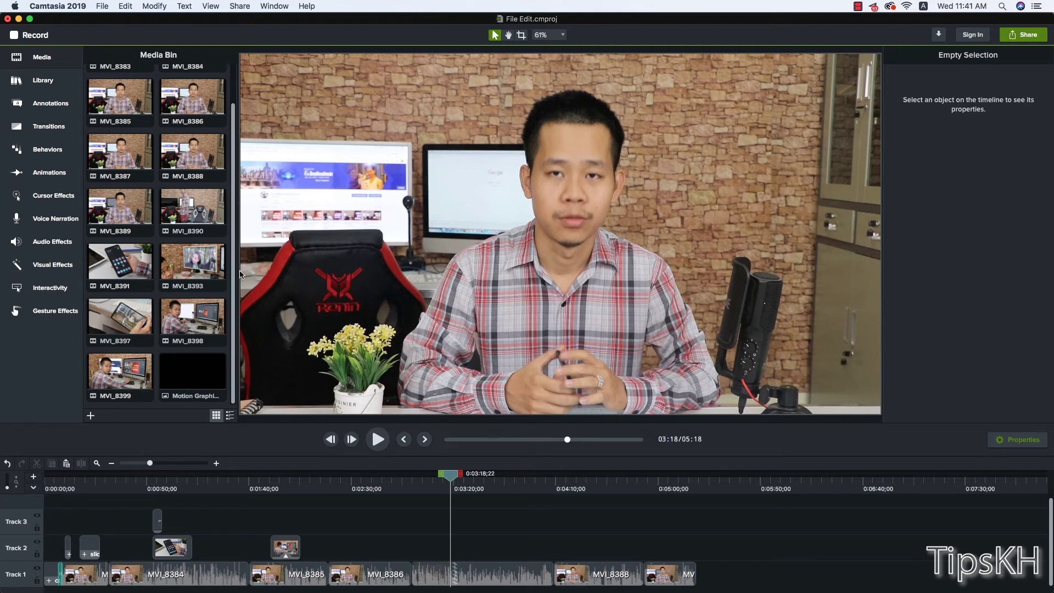
Step: Add a plain ABC text callout at 3:18 and center it in the frame
{"action": "left_click", "coordinate": [48, 103]}
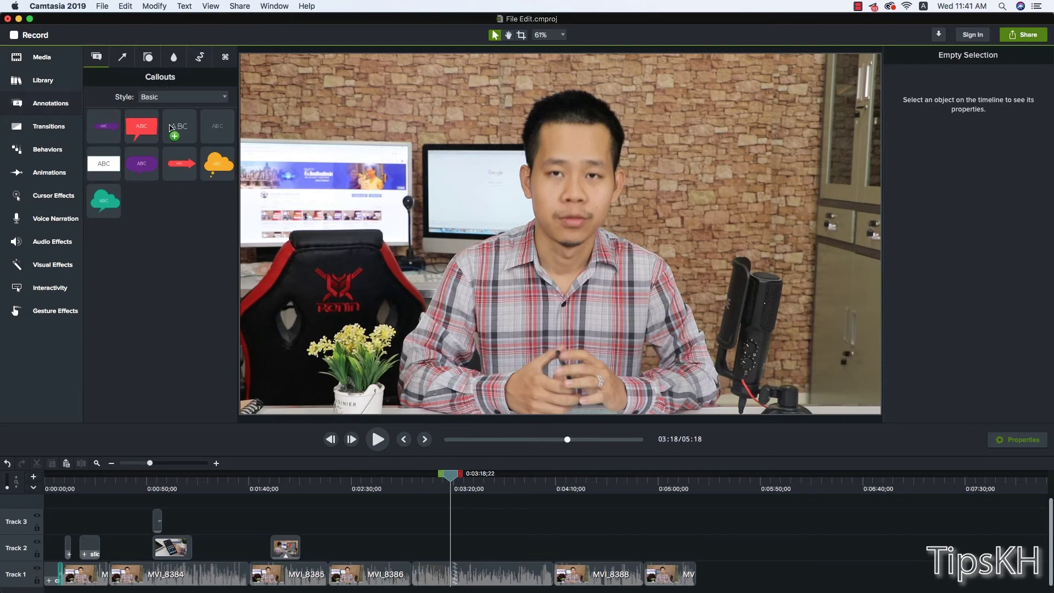
{"action": "left_click_drag", "start_coordinate": [174, 128], "coordinate": [454, 550]}
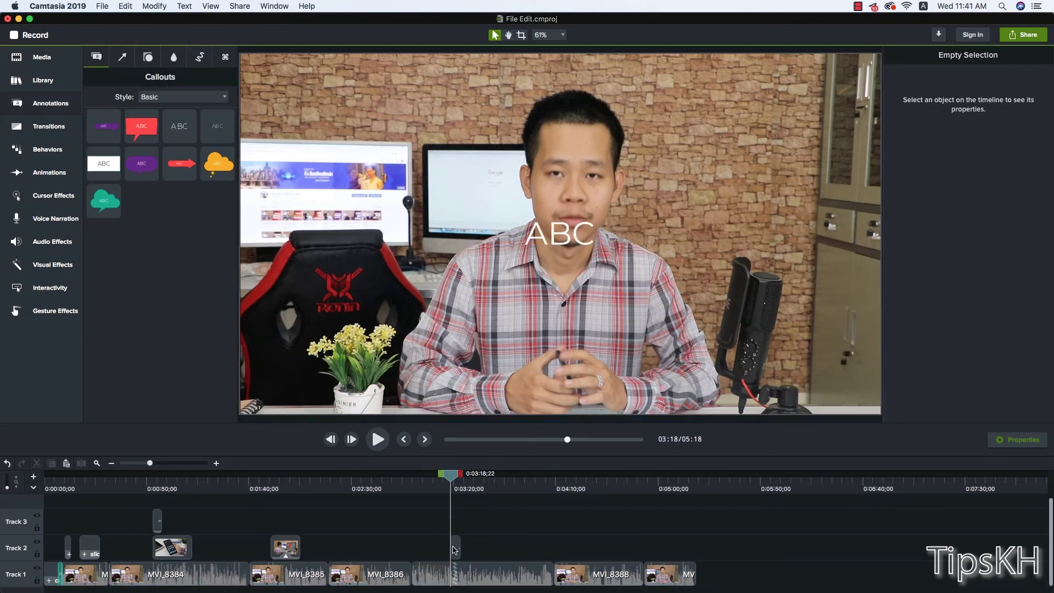
{"action": "left_click", "coordinate": [559, 240]}
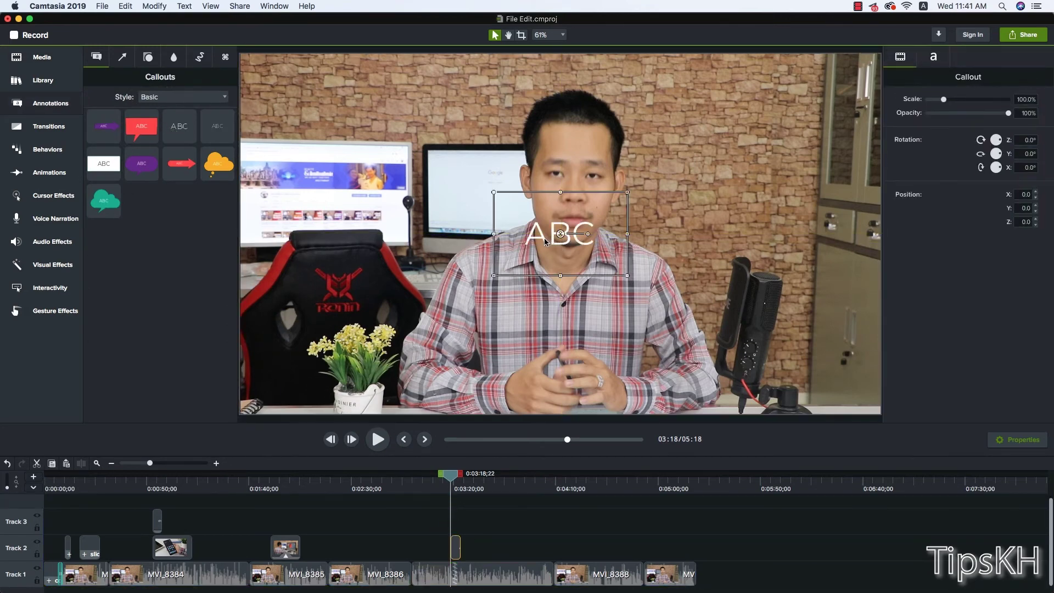
{"action": "mouse_move", "coordinate": [545, 238]}
{"action": "left_mouse_down"}
{"action": "mouse_move", "coordinate": [518, 336]}
{"action": "mouse_move", "coordinate": [520, 387]}
{"action": "left_mouse_up"}
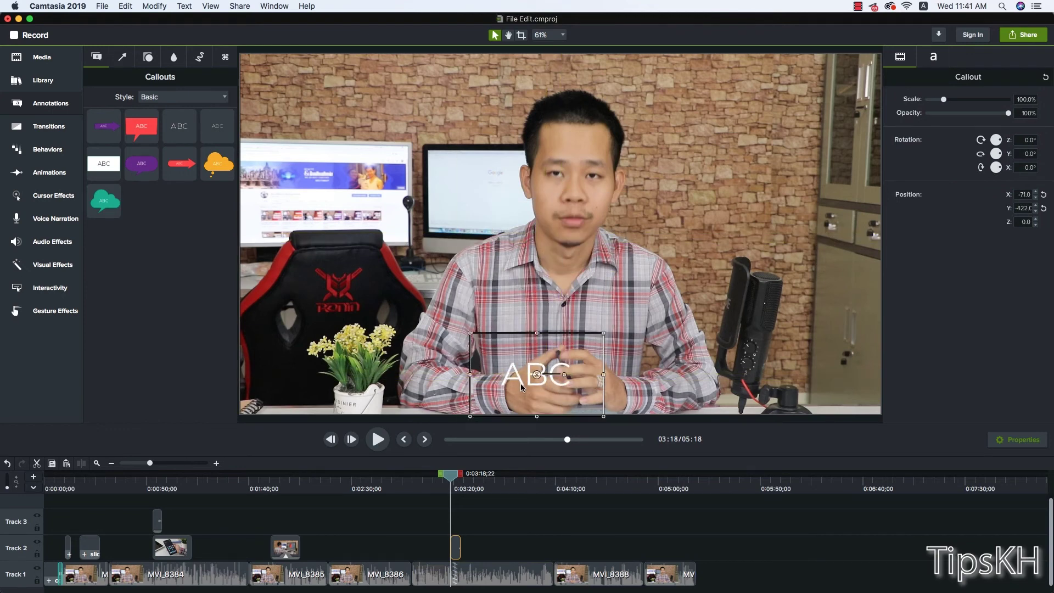
Step: Replace the callout text with "website" and "learn more" on a second line
{"action": "double_click", "coordinate": [520, 384]}
{"action": "double_click", "coordinate": [521, 384]}
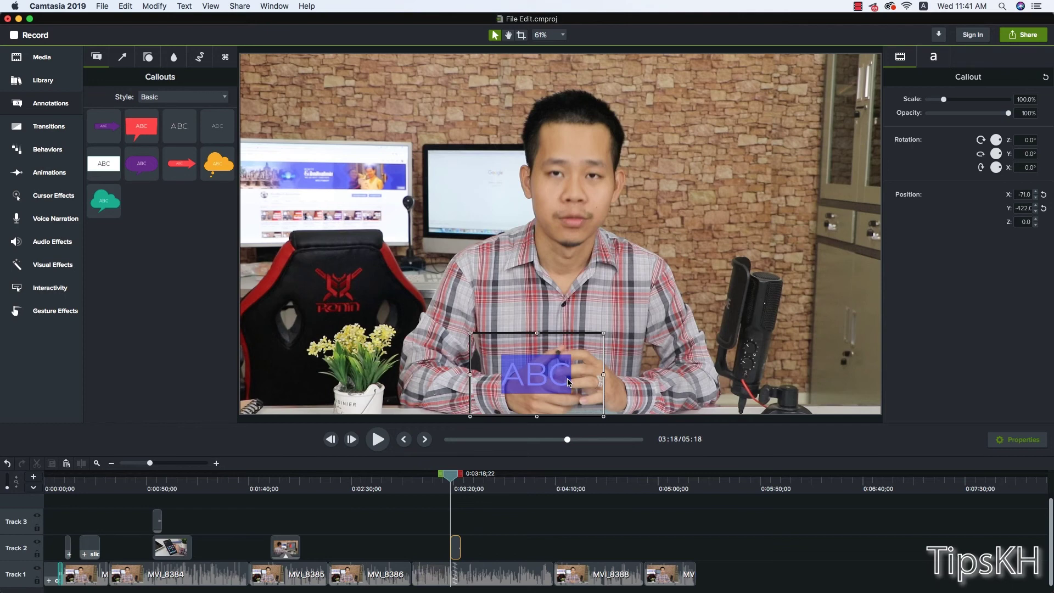
{"action": "type", "text": "f"}
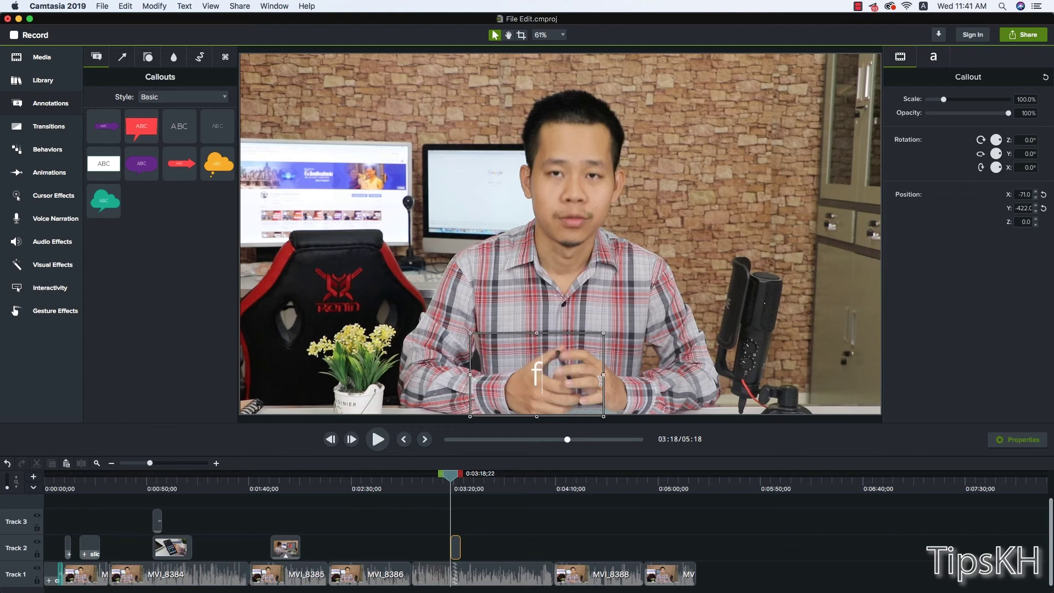
{"action": "key", "text": "BackSpace"}
{"action": "type", "text": "we"}
{"action": "type", "text": "bsite"}
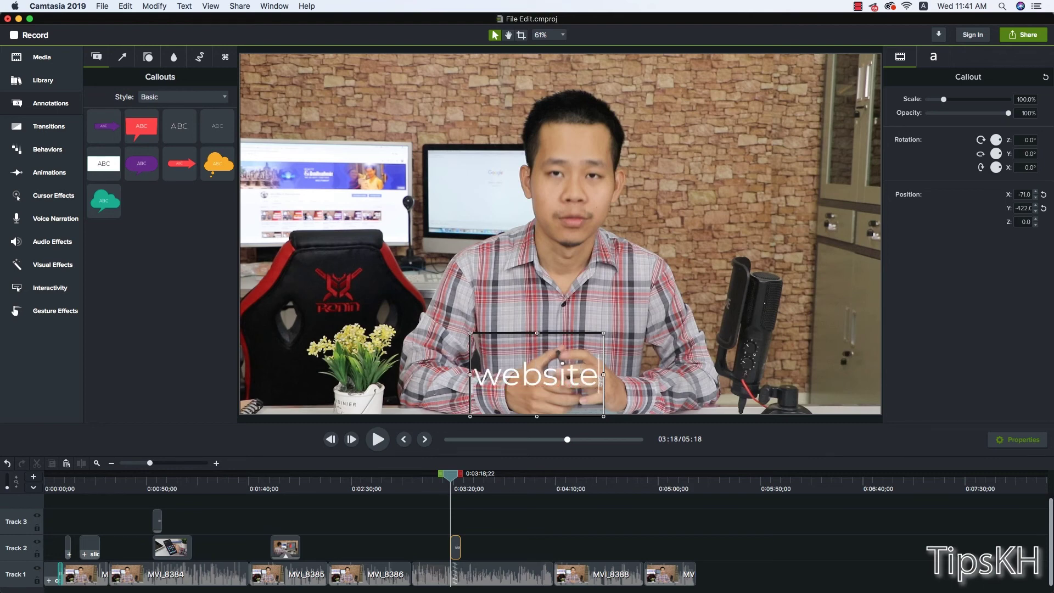
{"action": "key", "text": "Return"}
{"action": "type", "text": "learn"}
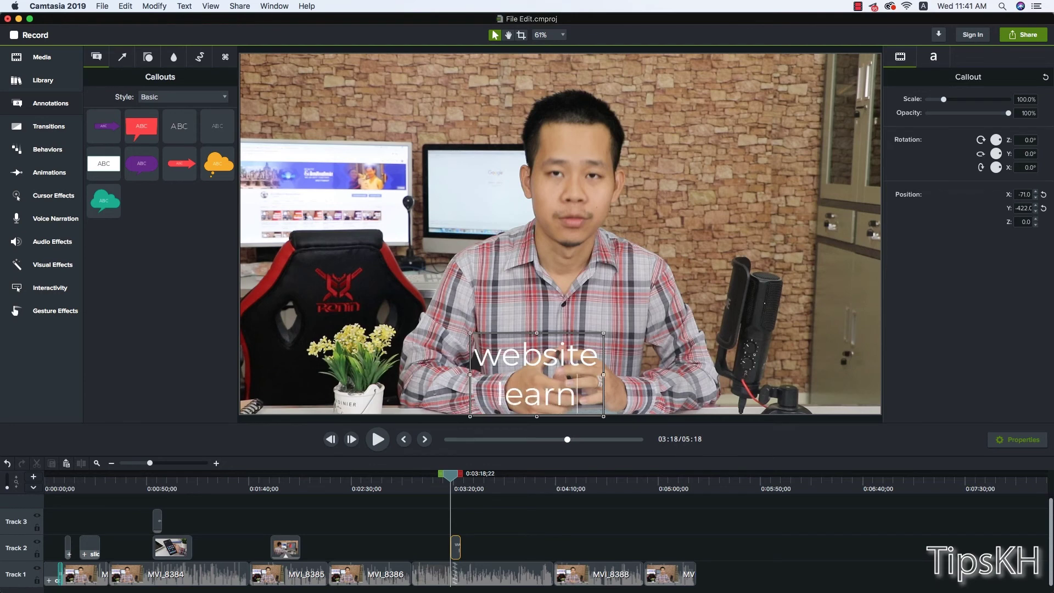
{"action": "type", "text": " more"}
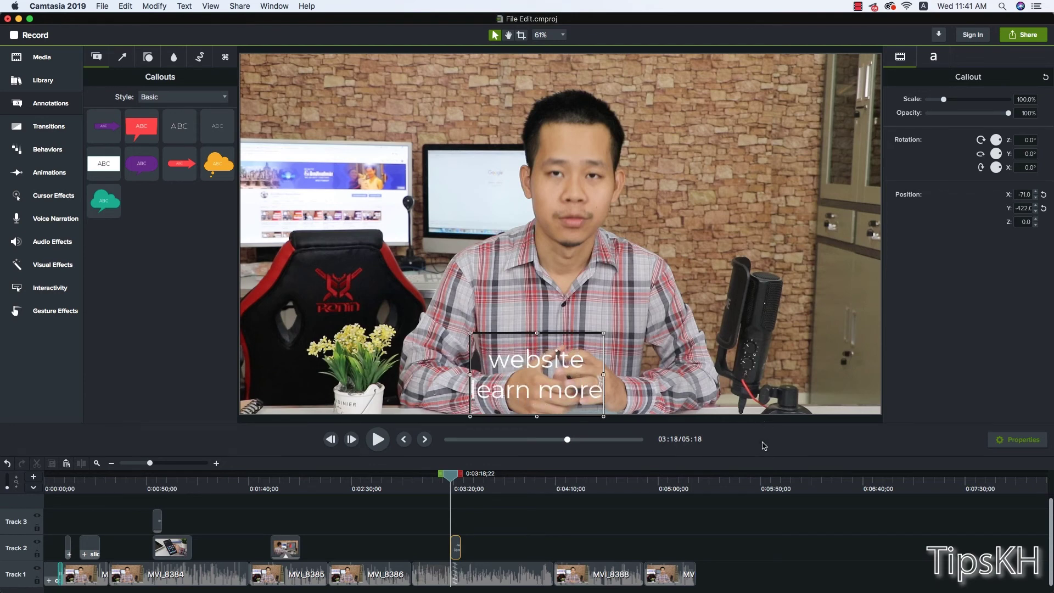
Step: Widen the callout, shift it left along the frame bottom, and move its clip to Track 3
{"action": "left_click_drag", "start_coordinate": [603, 374], "coordinate": [800, 372]}
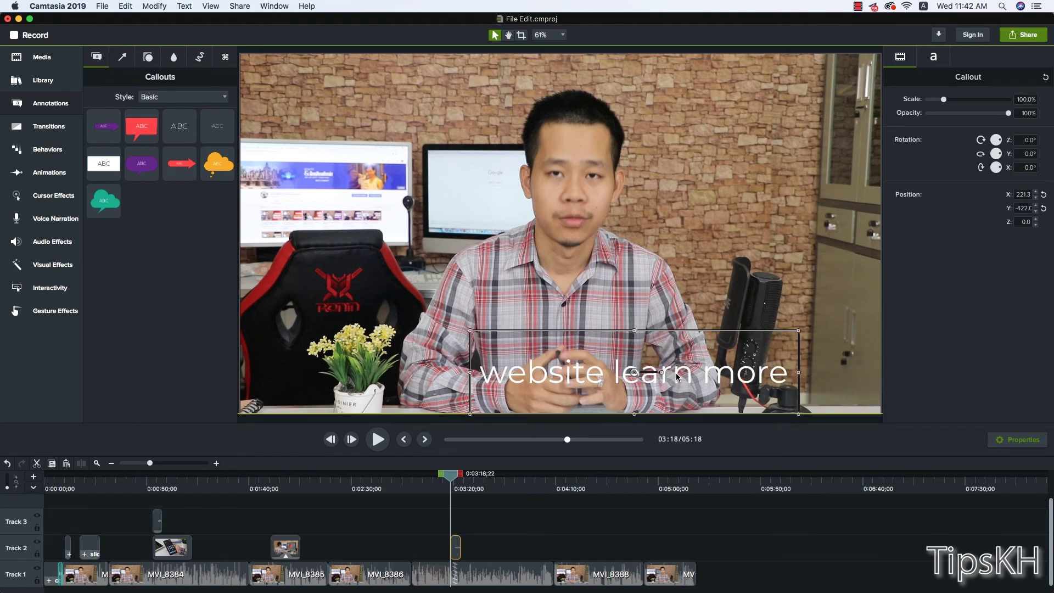
{"action": "left_click_drag", "start_coordinate": [676, 373], "coordinate": [588, 379]}
{"action": "left_click", "coordinate": [470, 542]}
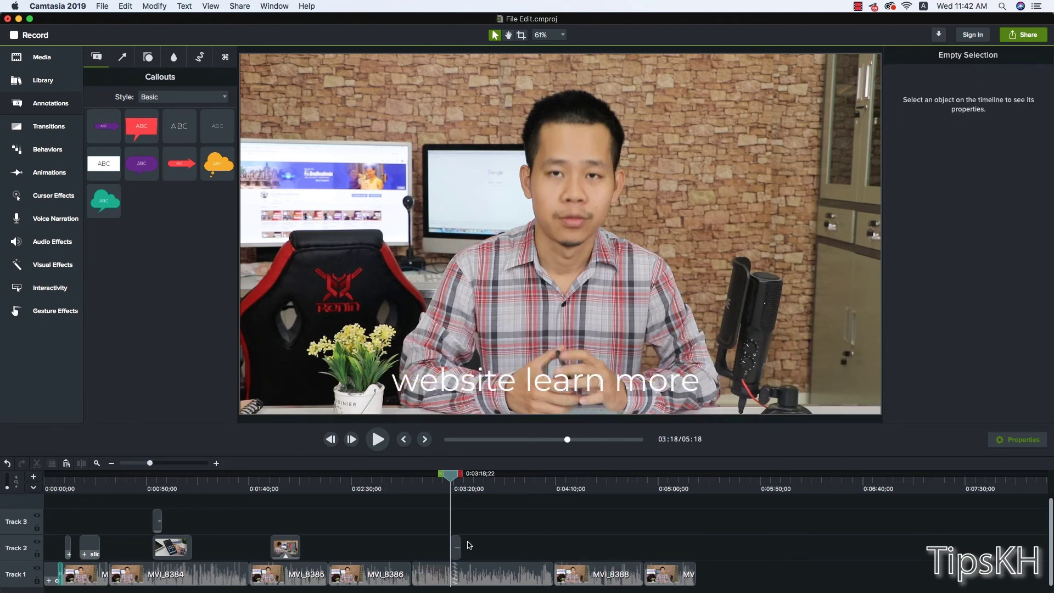
{"action": "left_click", "coordinate": [455, 543]}
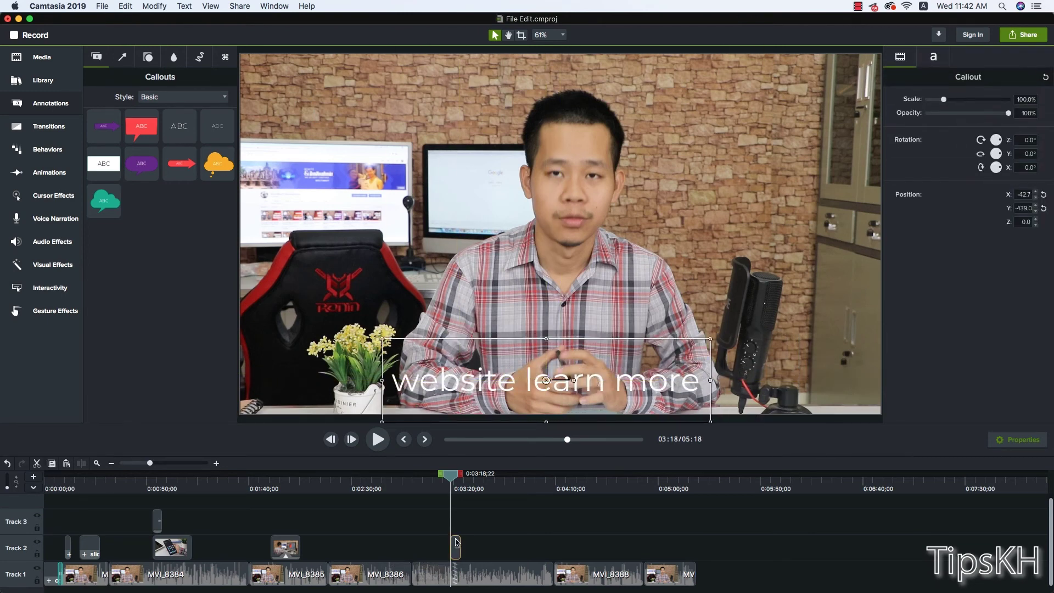
{"action": "left_click_drag", "start_coordinate": [456, 542], "coordinate": [461, 525]}
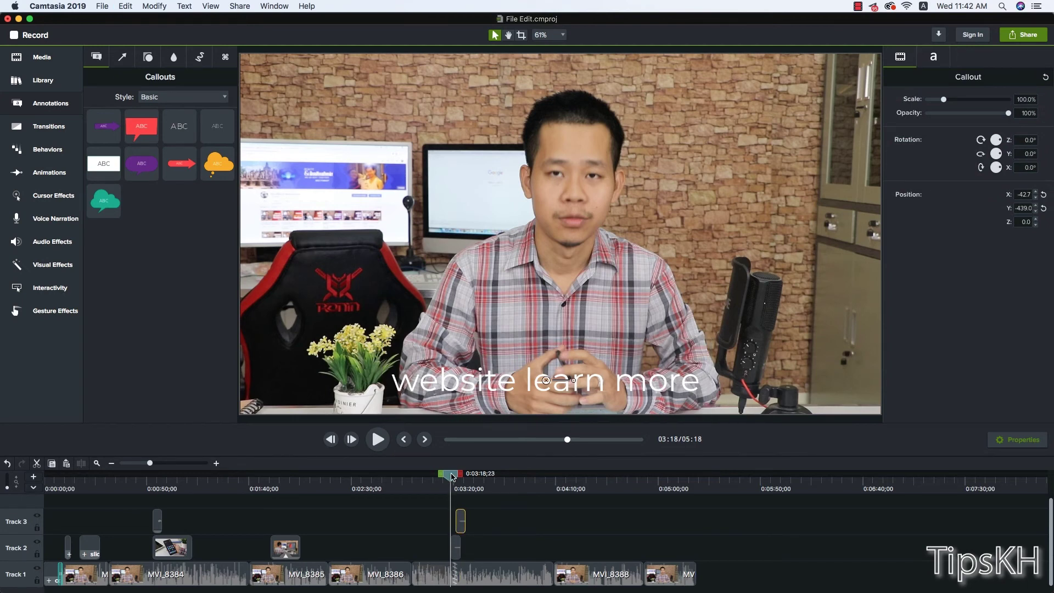
Step: Play the section just past 3:18 to check the new callout
{"action": "left_click_drag", "start_coordinate": [452, 476], "coordinate": [451, 476]}
{"action": "key", "text": "space"}
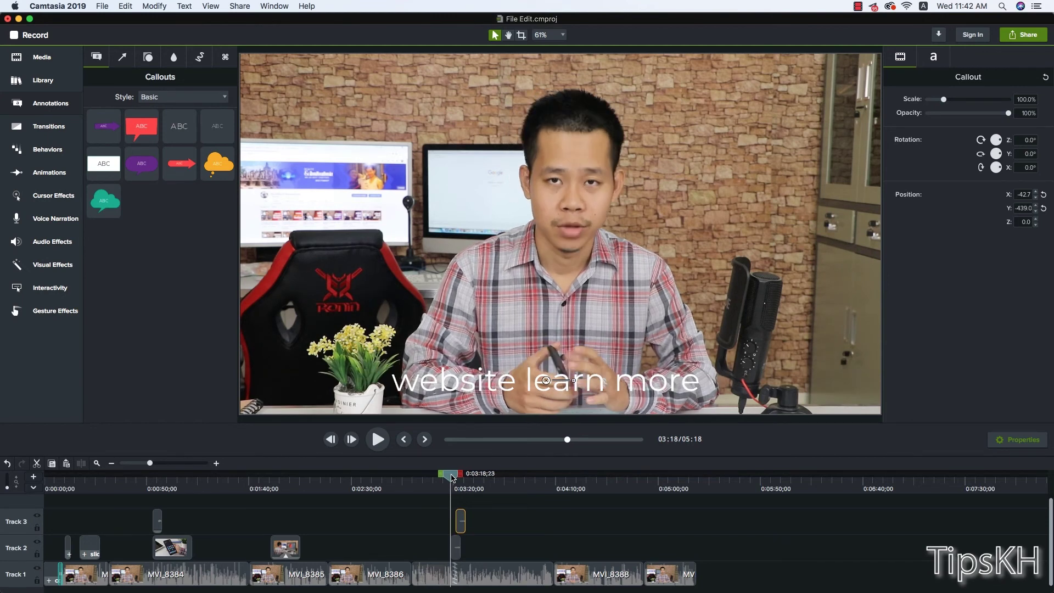
{"action": "key", "text": "space"}
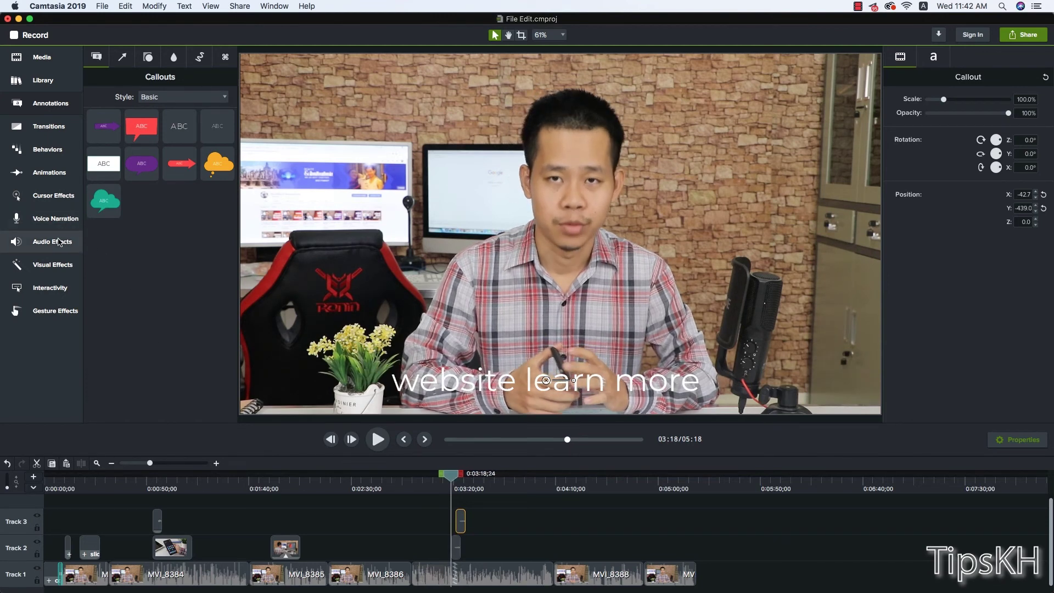
Step: Browse Audio Effects, Animations, and Cursor Effects, then the sketch motion callouts in Annotations
{"action": "left_click", "coordinate": [53, 241]}
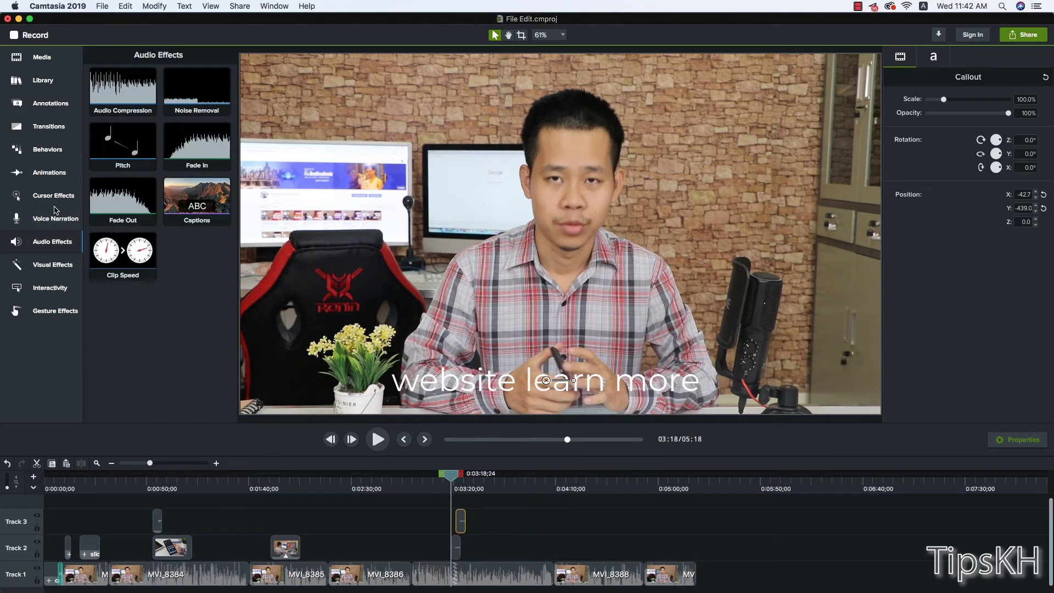
{"action": "left_click", "coordinate": [46, 172]}
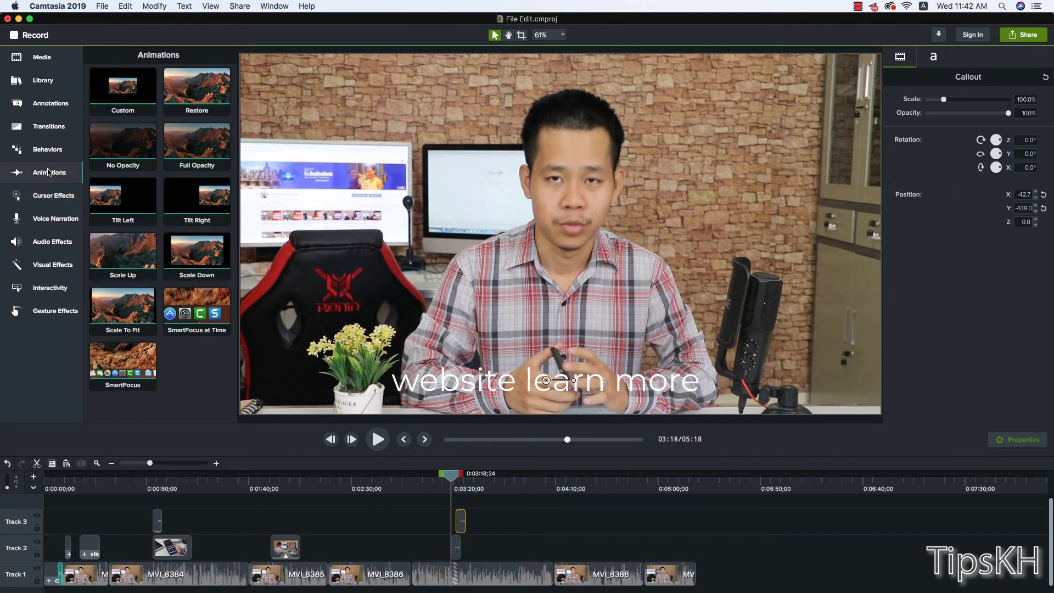
{"action": "left_click", "coordinate": [51, 196]}
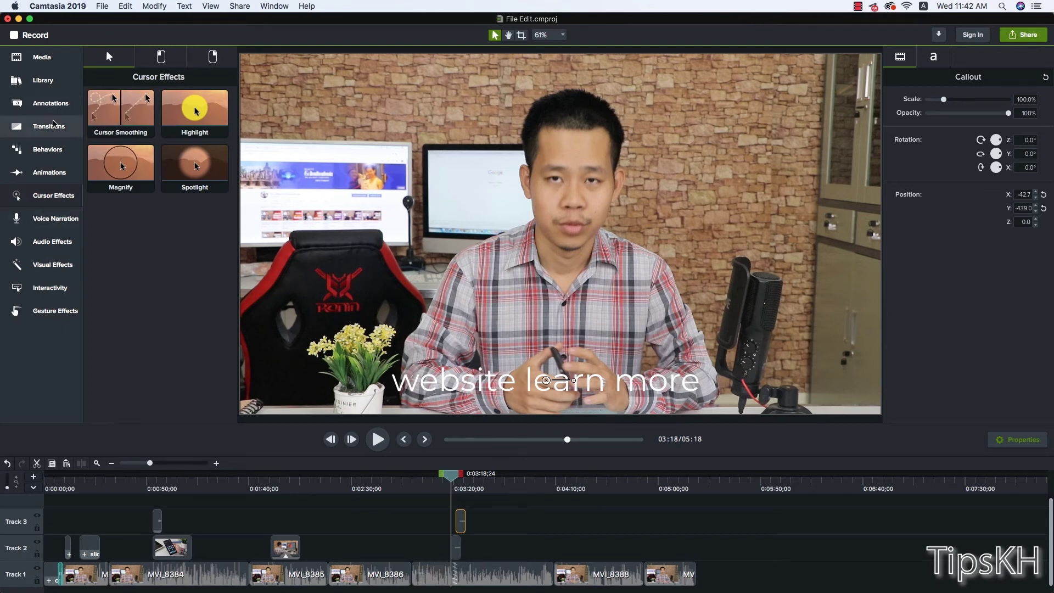
{"action": "left_click", "coordinate": [49, 103]}
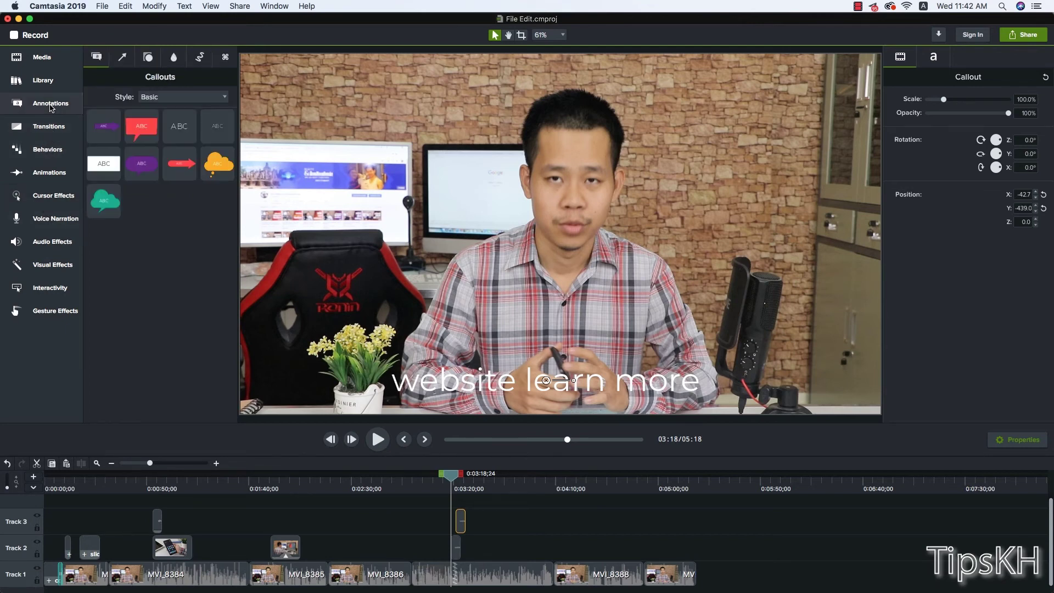
{"action": "left_click", "coordinate": [201, 57]}
Step: Add a keystroke callout at the playhead and move it to the lower-left of the frame
{"action": "left_click", "coordinate": [225, 57]}
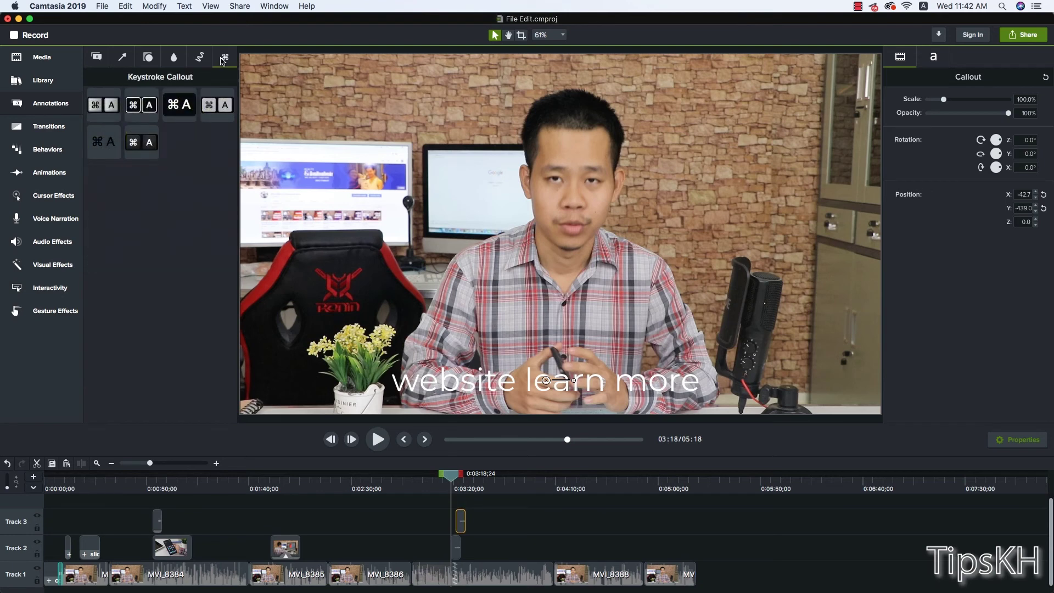
{"action": "left_click_drag", "start_coordinate": [95, 103], "coordinate": [453, 502]}
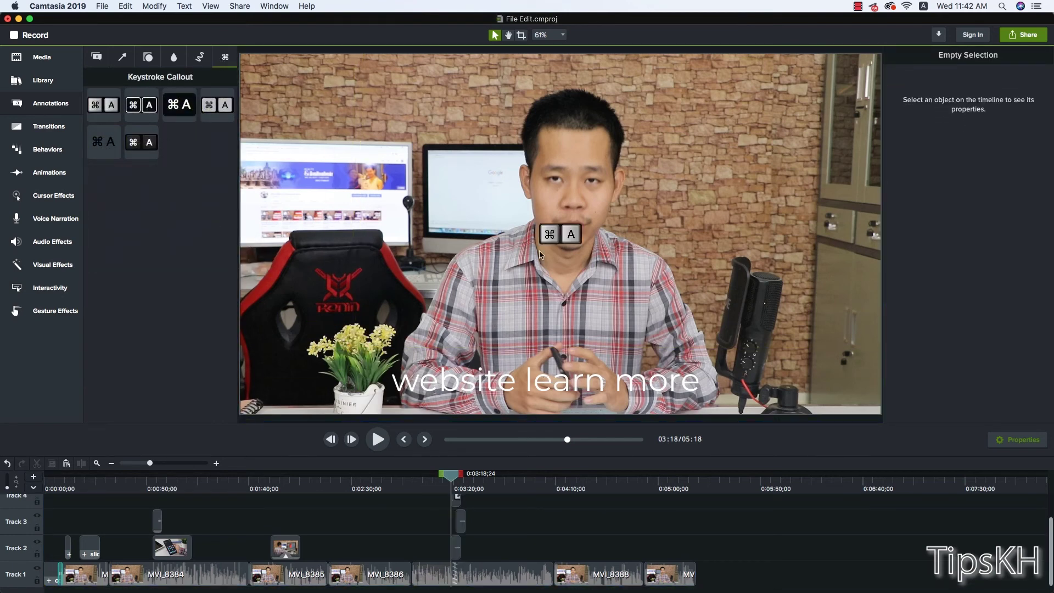
{"action": "left_click", "coordinate": [547, 237]}
{"action": "left_click_drag", "start_coordinate": [547, 239], "coordinate": [269, 390]}
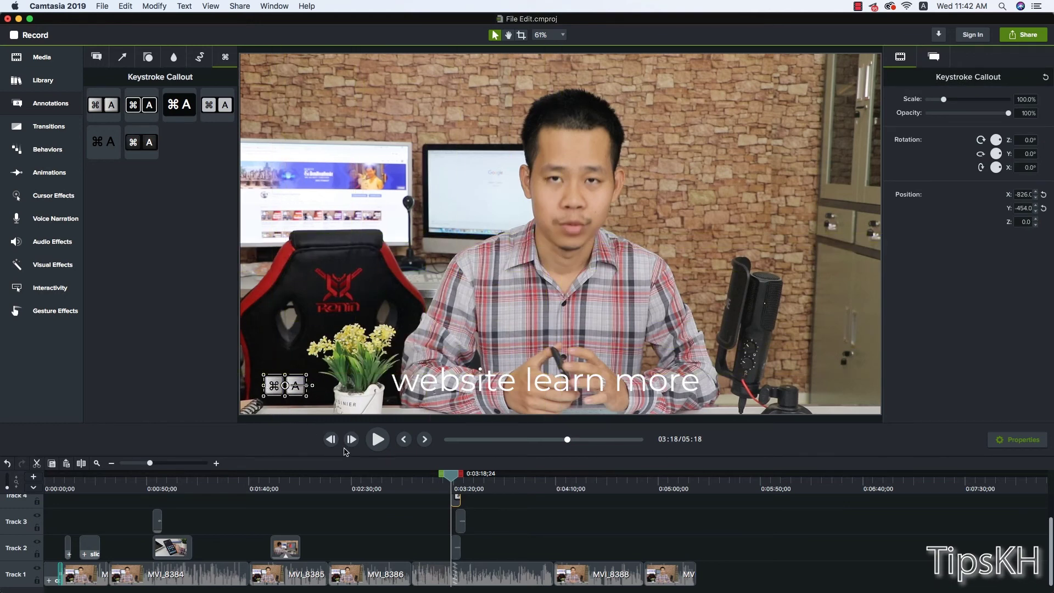
Step: Set the keystroke callout's keys to ⌘C
{"action": "left_click", "coordinate": [456, 548]}
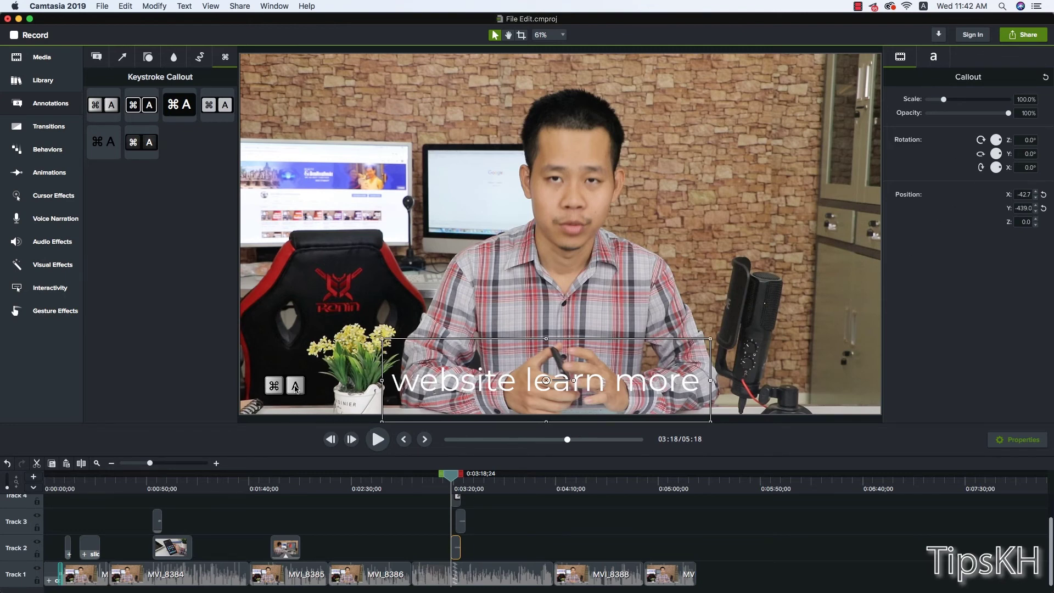
{"action": "left_click", "coordinate": [296, 386]}
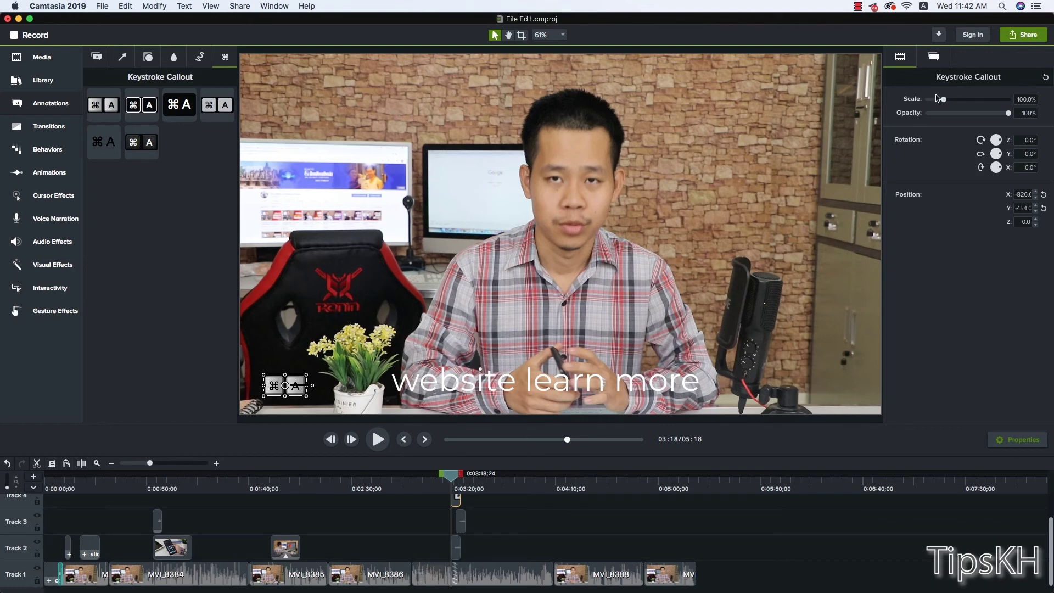
{"action": "left_click", "coordinate": [933, 60]}
{"action": "left_click", "coordinate": [940, 113]}
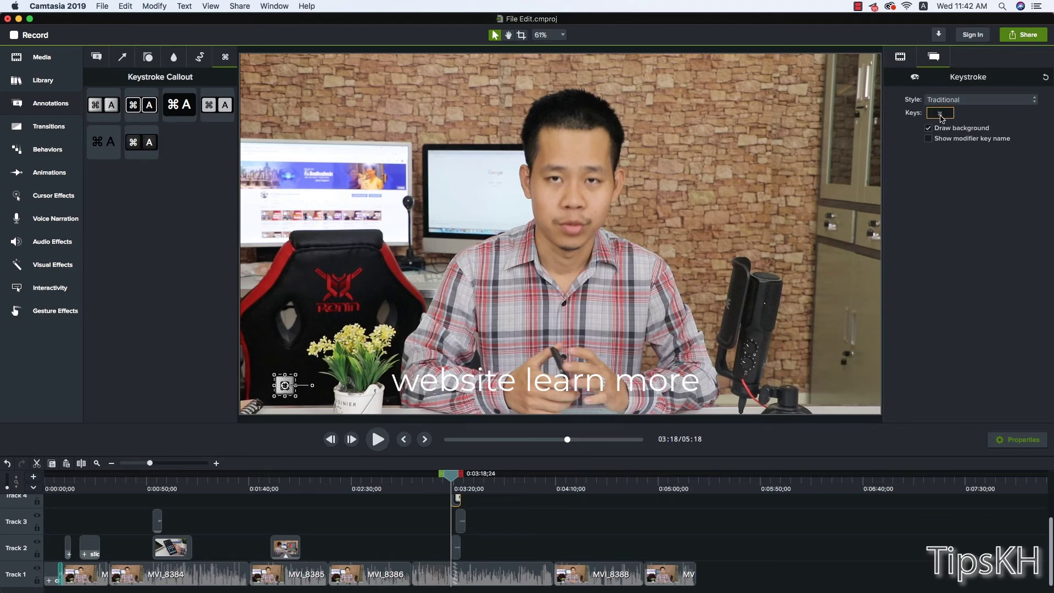
{"action": "key", "text": "super+c"}
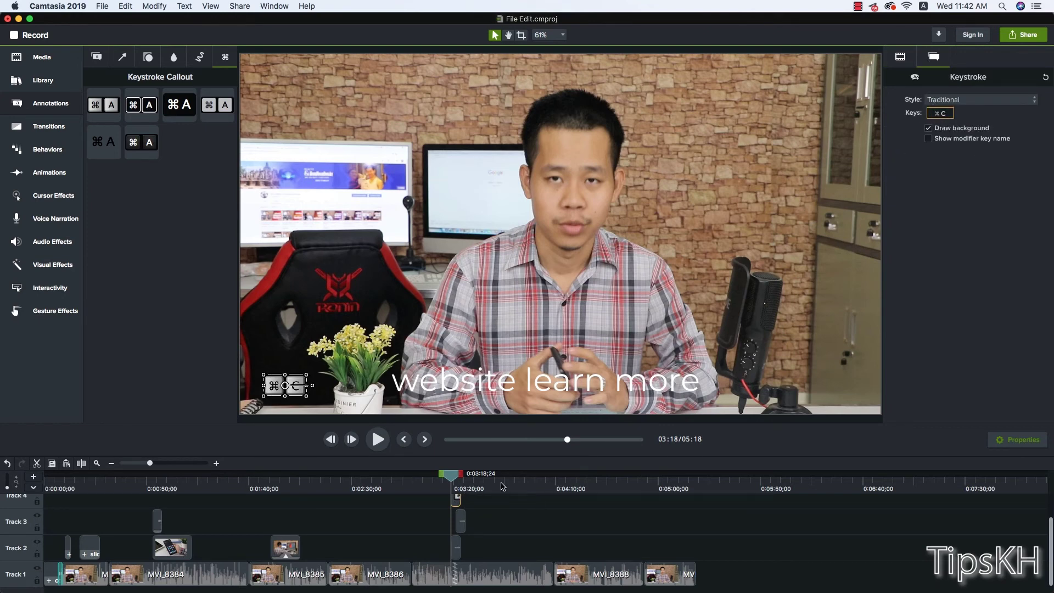
Step: Shorten the callout and set a second keystroke callout at the playhead to ⌘V
{"action": "left_click_drag", "start_coordinate": [459, 499], "coordinate": [455, 499]}
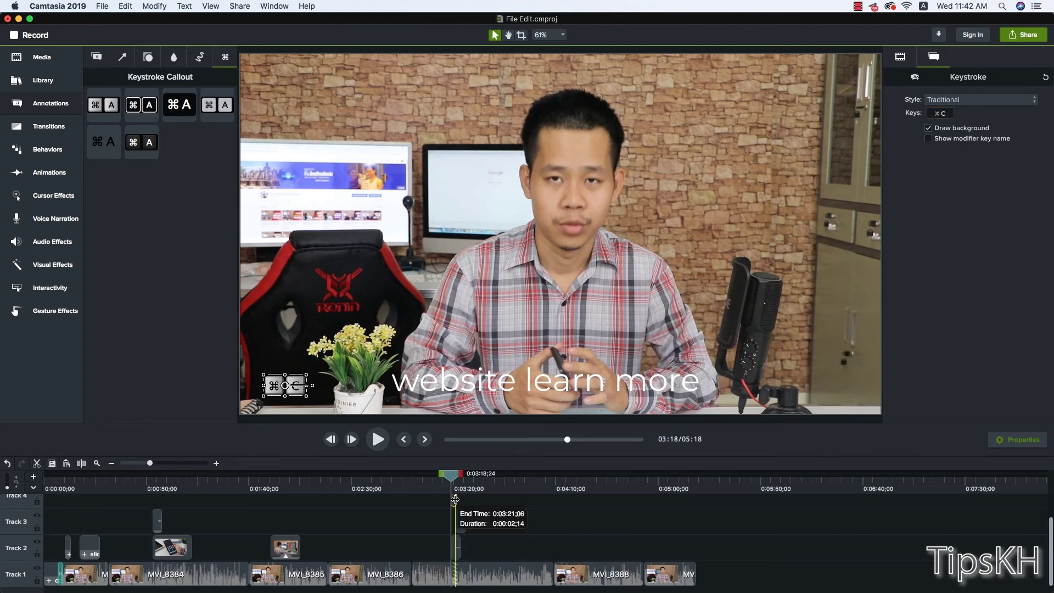
{"action": "scroll", "coordinate": [1039, 523], "scroll_direction": "up", "scroll_amount": 2}
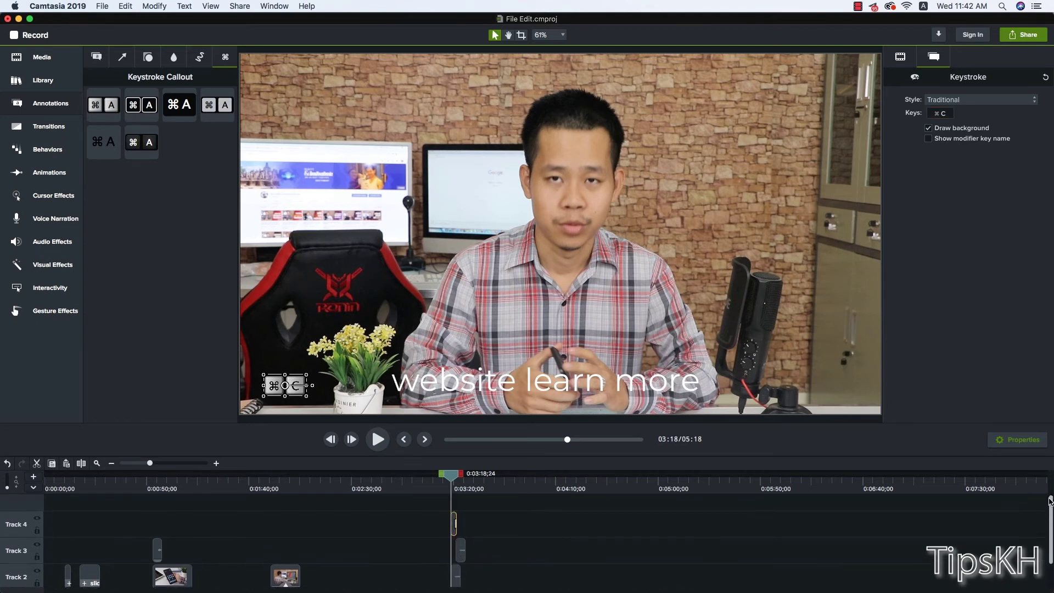
{"action": "scroll", "coordinate": [491, 537], "scroll_direction": "up", "scroll_amount": 1}
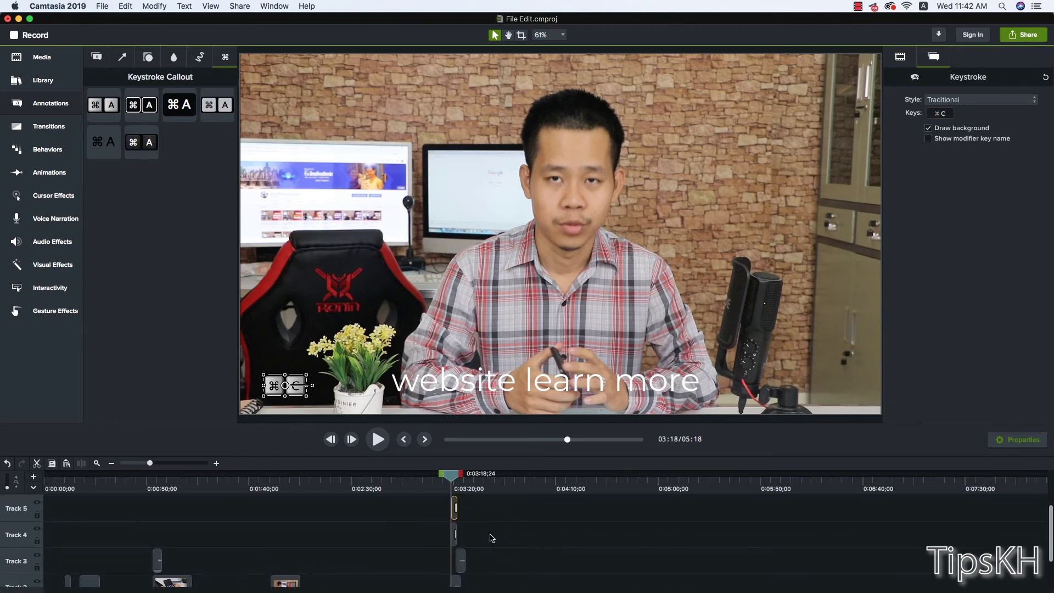
{"action": "left_click_drag", "start_coordinate": [455, 513], "coordinate": [460, 513]}
{"action": "left_click", "coordinate": [946, 113]}
{"action": "key", "text": "super+v"}
Step: Preview the callouts, enlarge the timeline, and extend the caption clip to 03:23;20
{"action": "left_click", "coordinate": [480, 539]}
{"action": "key", "text": "space"}
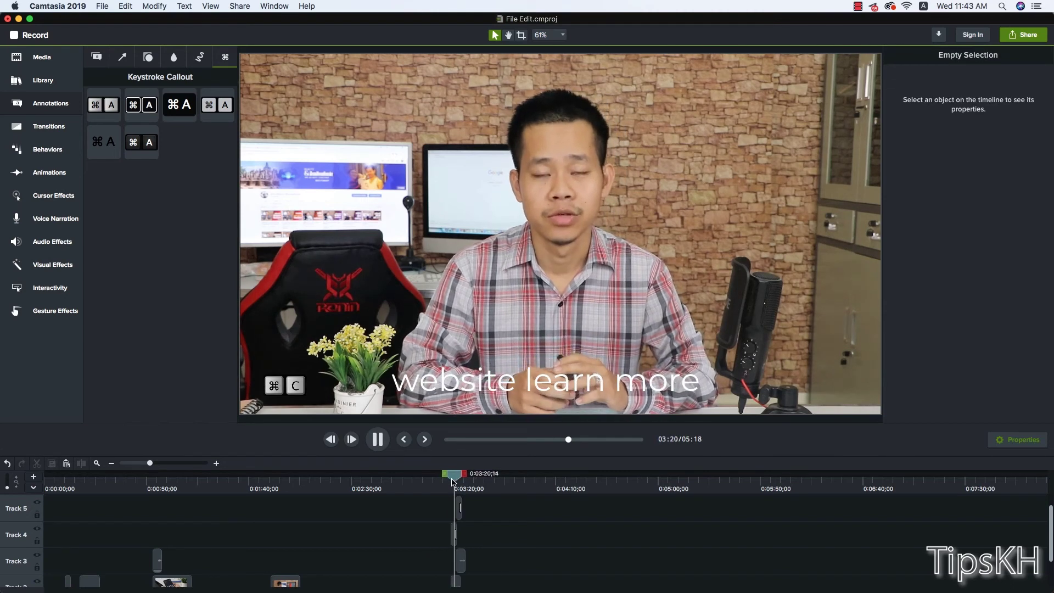
{"action": "key", "text": "space"}
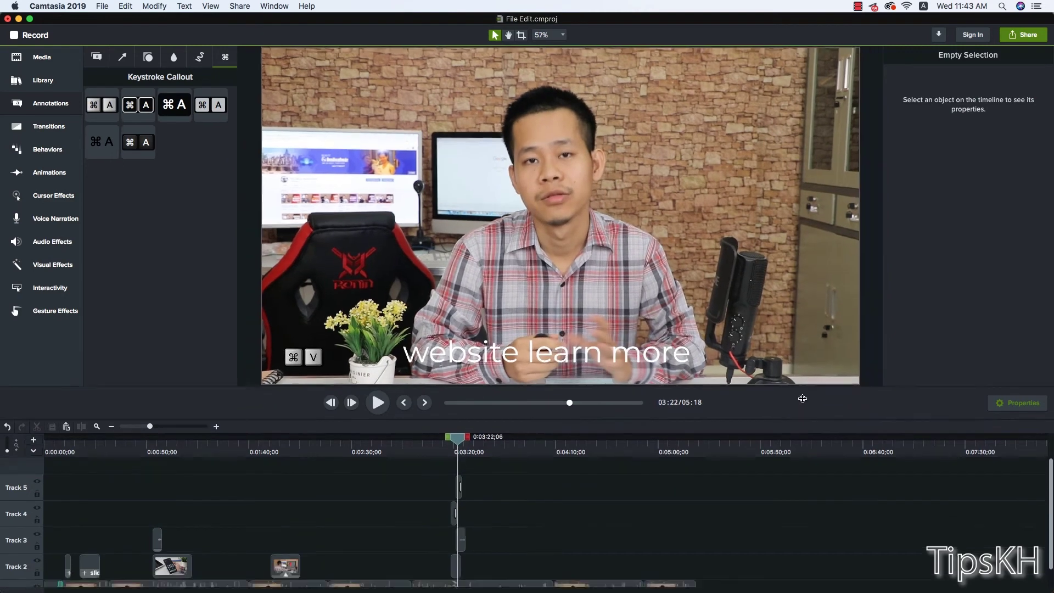
{"action": "left_click_drag", "start_coordinate": [803, 456], "coordinate": [803, 344]}
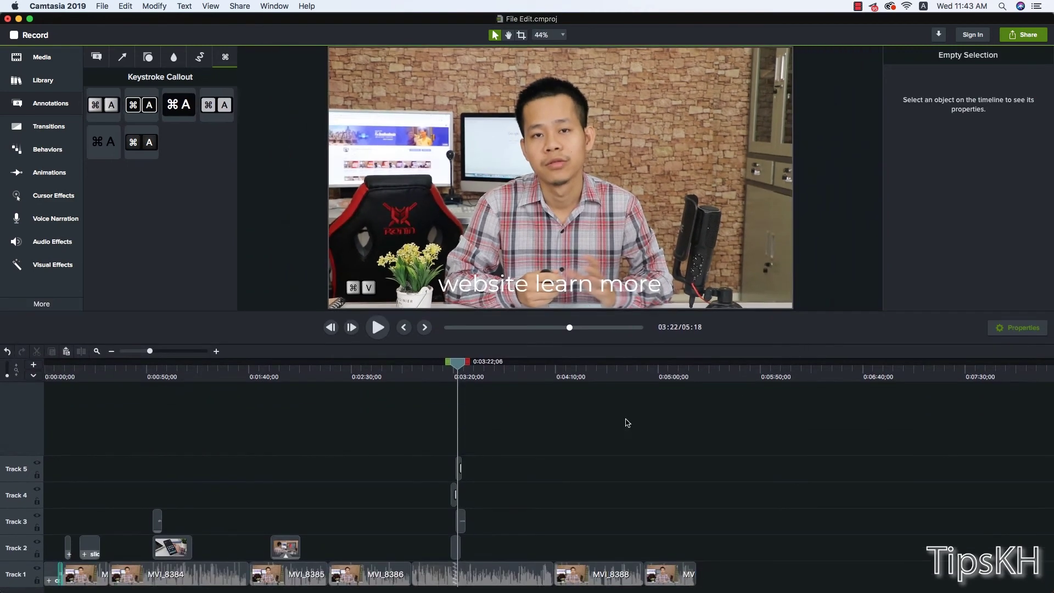
{"action": "key", "text": "space"}
{"action": "key", "text": "space"}
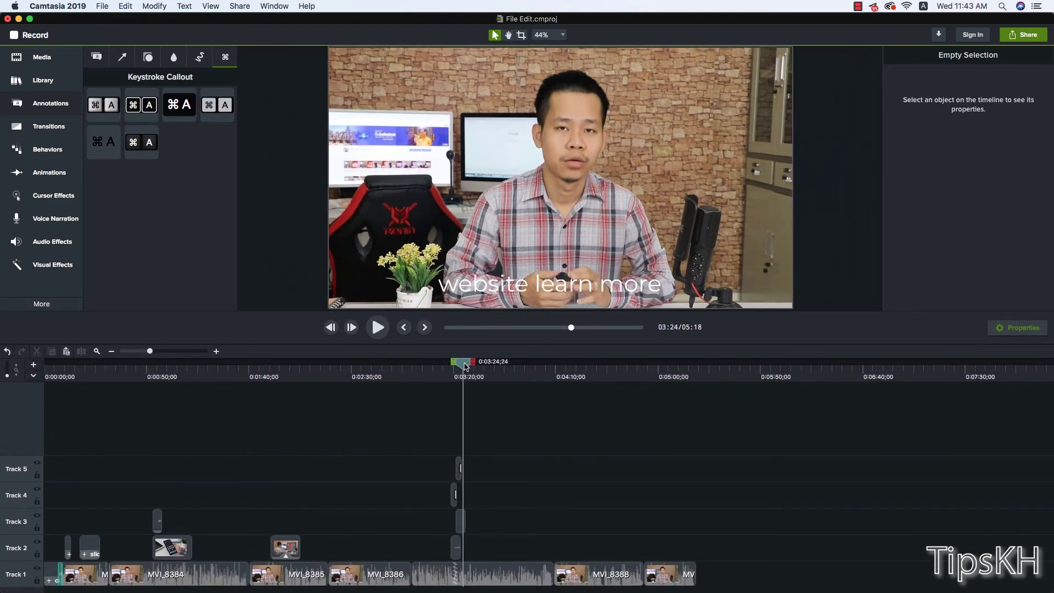
{"action": "left_click_drag", "start_coordinate": [462, 366], "coordinate": [463, 367]}
{"action": "left_click_drag", "start_coordinate": [465, 513], "coordinate": [486, 520]}
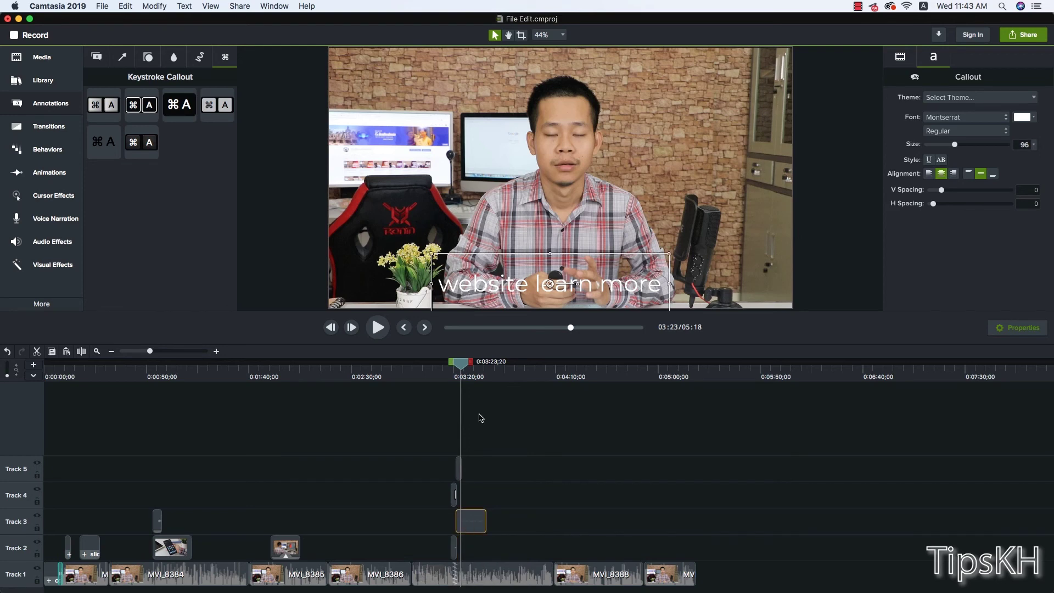
Step: Change the caption text to Lynda.com and trim it to end at the playhead
{"action": "double_click", "coordinate": [503, 289]}
{"action": "type", "text": "Ly"}
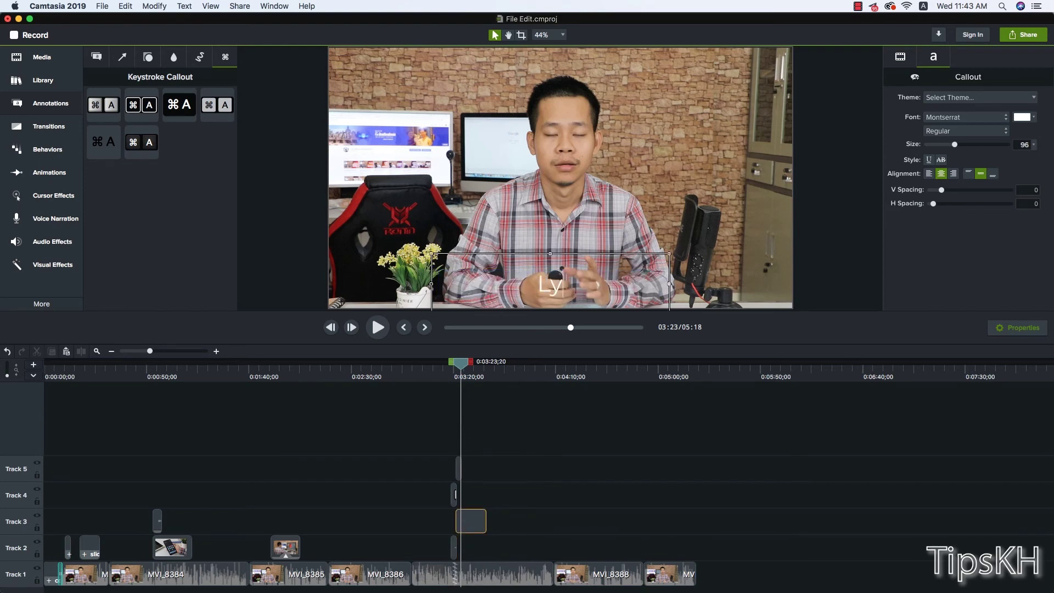
{"action": "type", "text": "nda"}
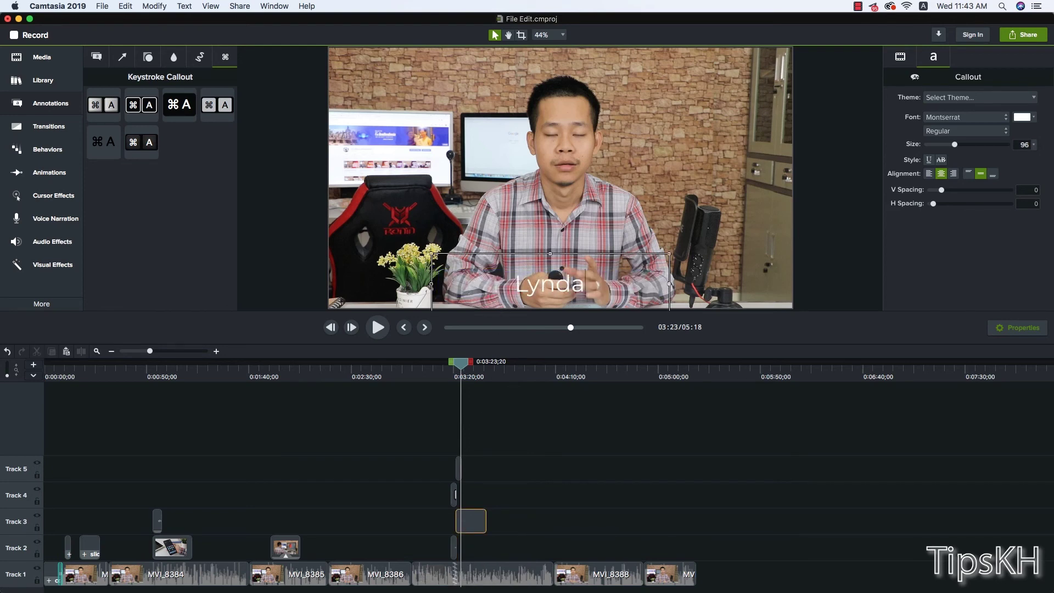
{"action": "type", "text": ".com,"}
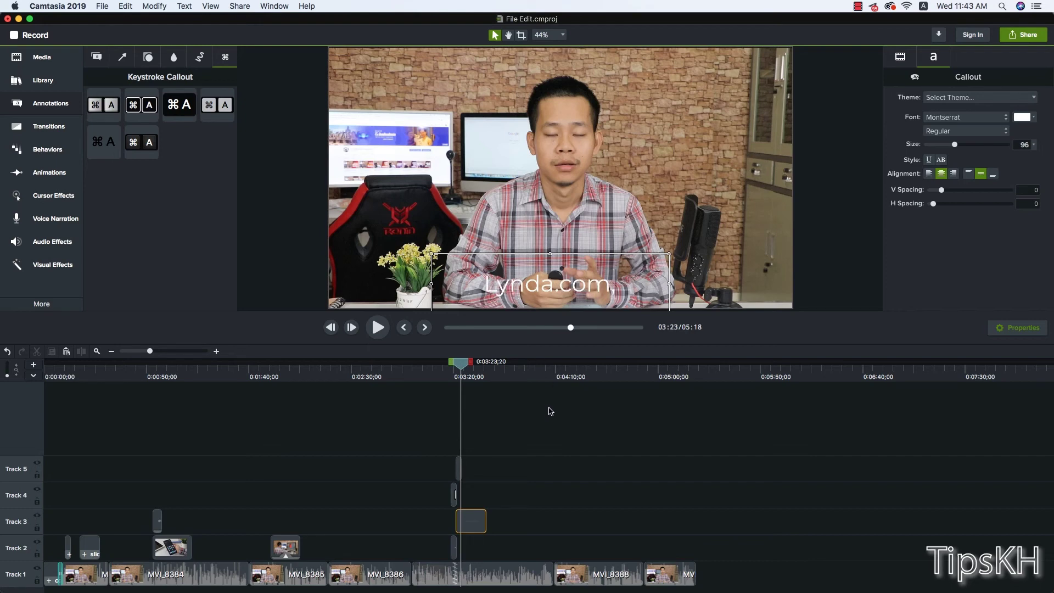
{"action": "key", "text": "BackSpace"}
{"action": "left_click", "coordinate": [557, 417]}
{"action": "left_click", "coordinate": [471, 520]}
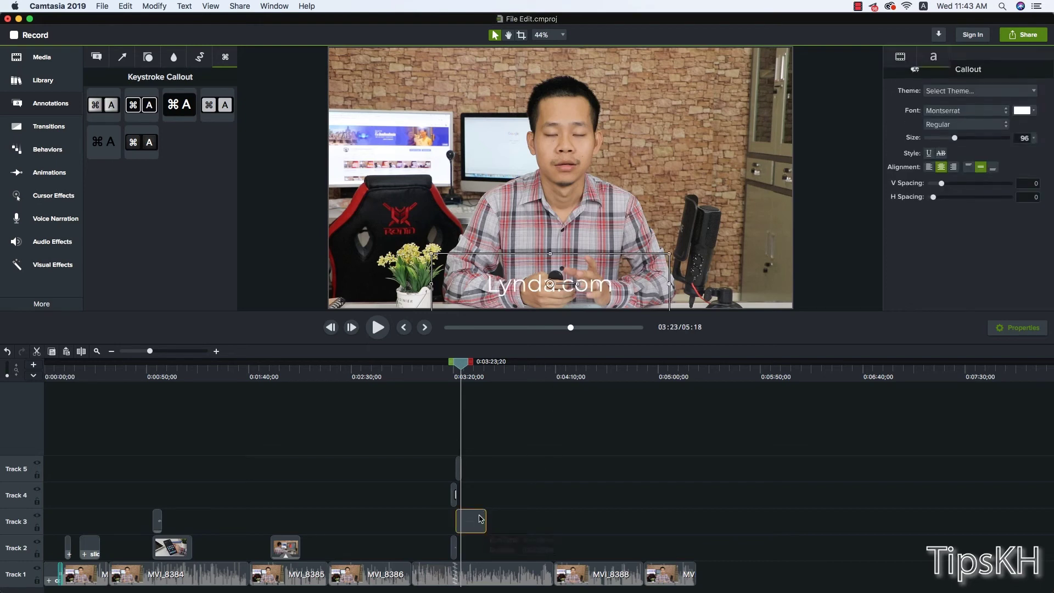
{"action": "left_click_drag", "start_coordinate": [486, 521], "coordinate": [457, 523]}
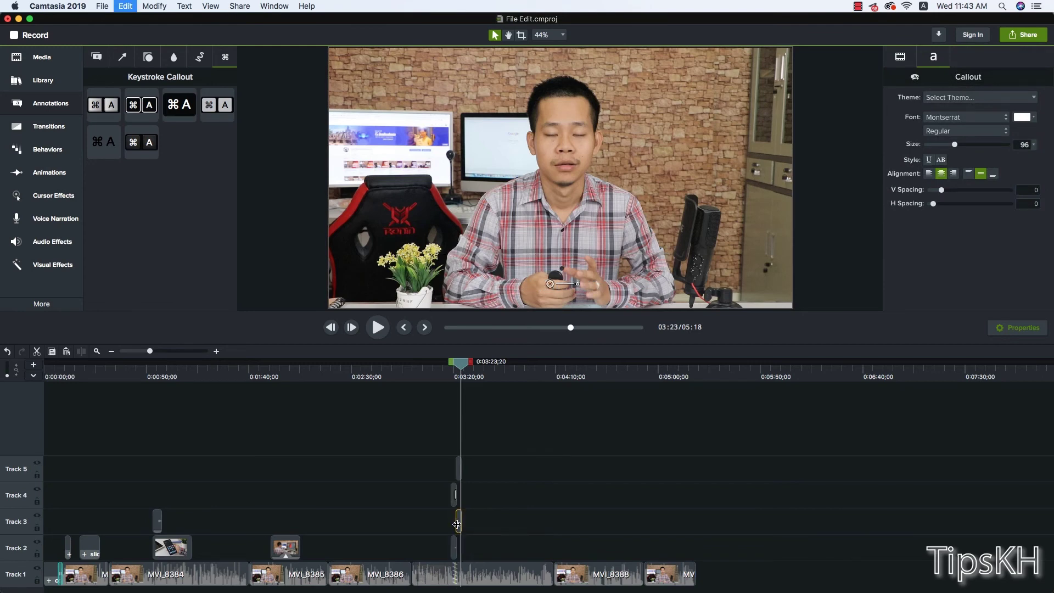
Step: Paste a copy of the caption and retype it as Skillshare.com
{"action": "key", "text": "super+v"}
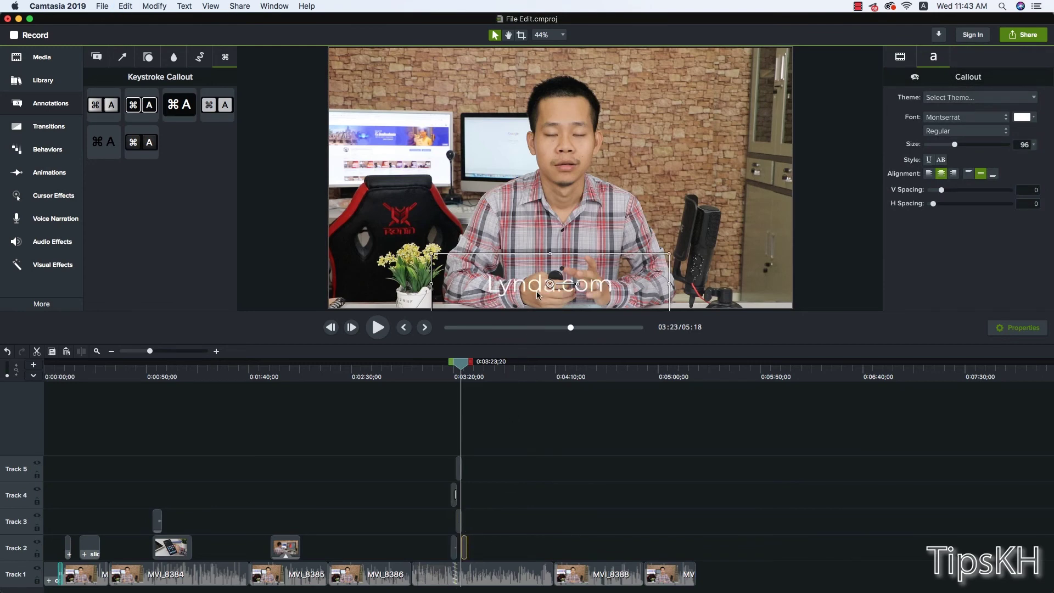
{"action": "double_click", "coordinate": [536, 294]}
{"action": "type", "text": "Skil"}
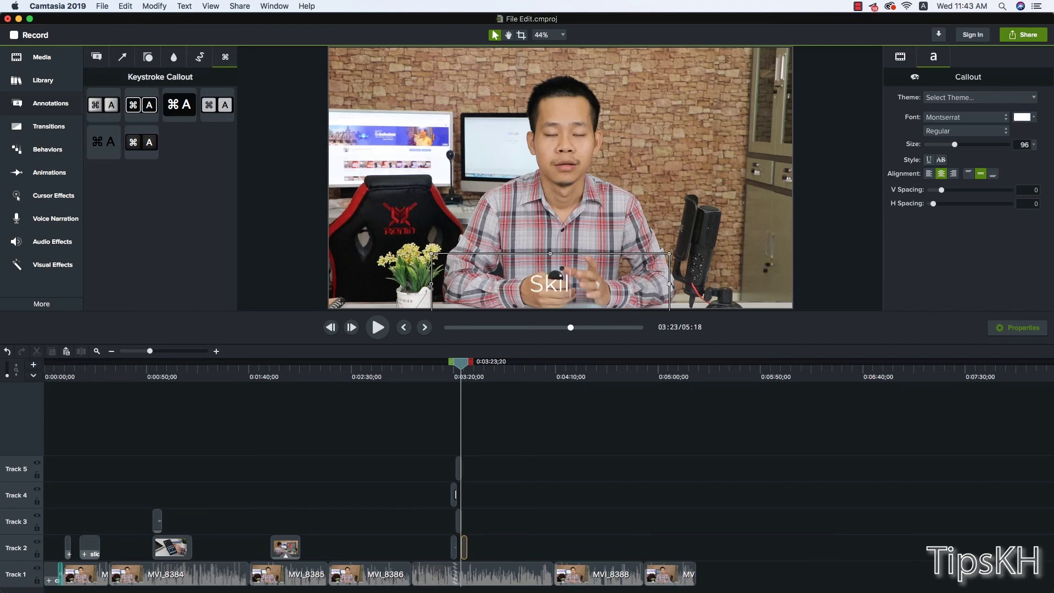
{"action": "type", "text": "lshare.com"}
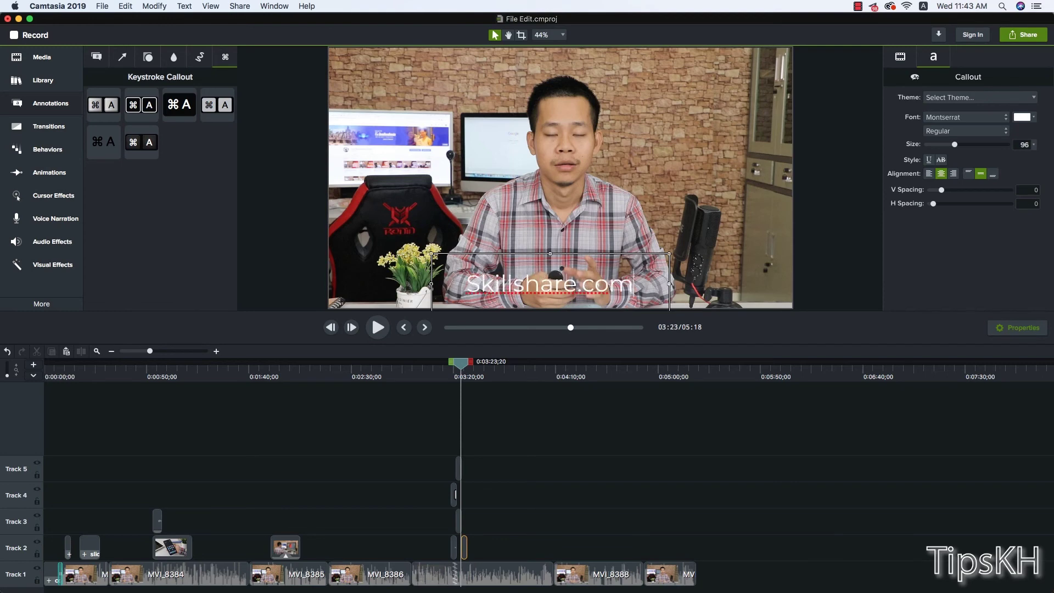
{"action": "left_click", "coordinate": [584, 443]}
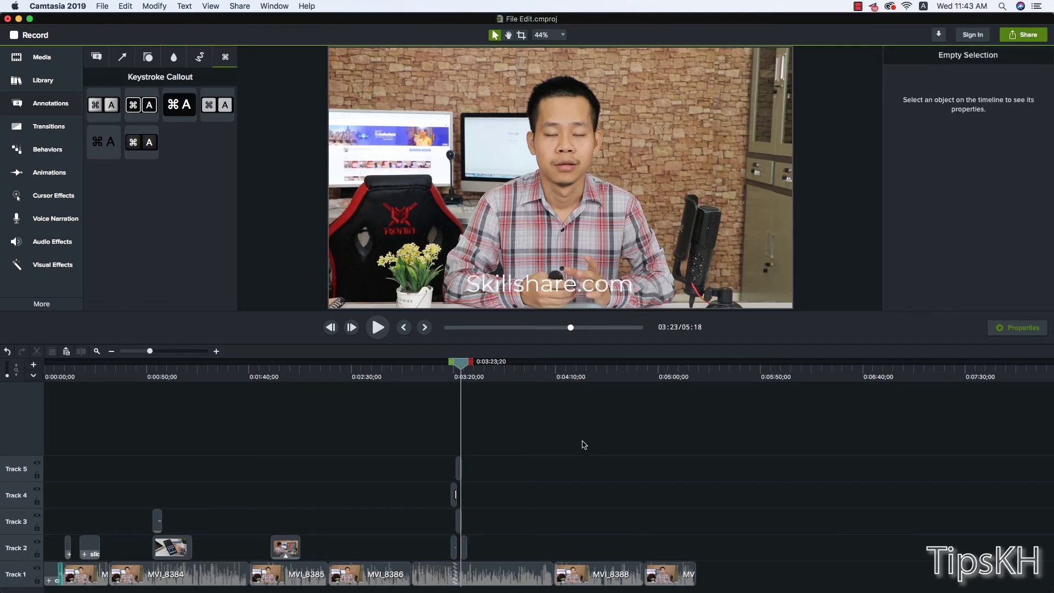
Step: Preview the new captions and select the keystroke callout on Track 5
{"action": "key", "text": "space"}
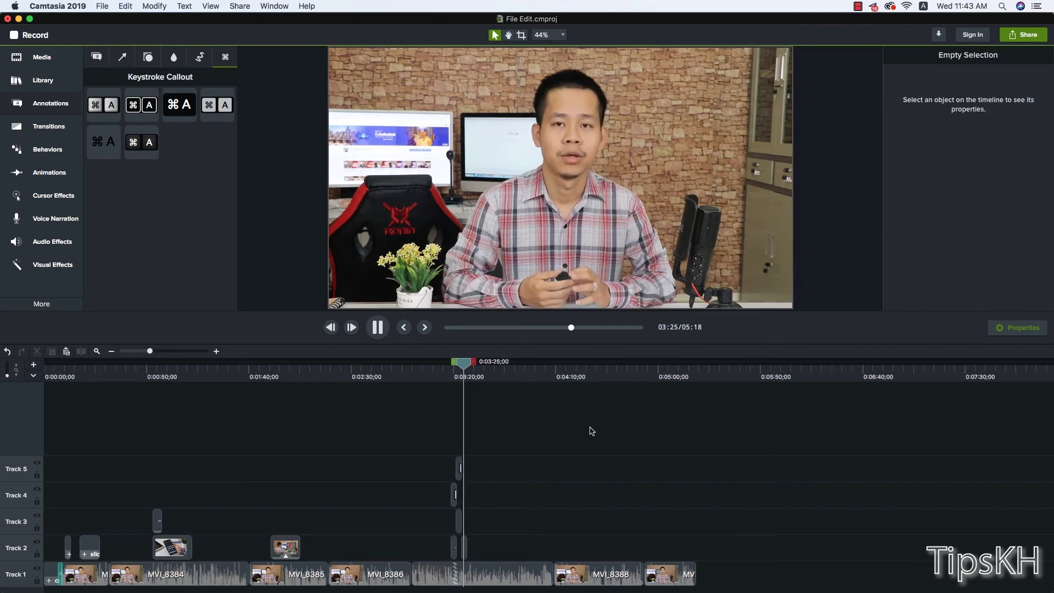
{"action": "key", "text": "space"}
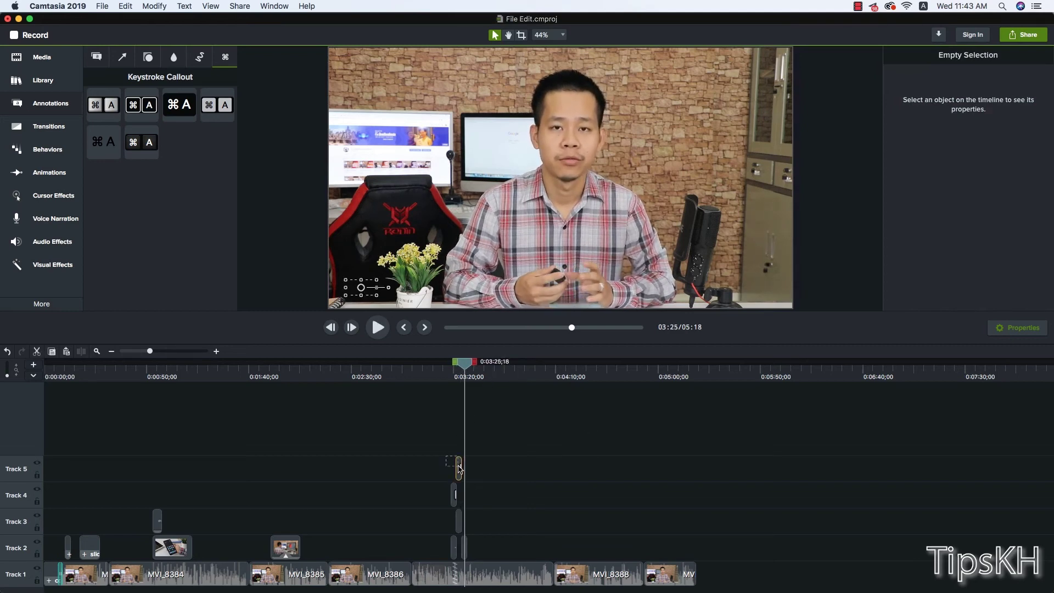
{"action": "left_click", "coordinate": [460, 468]}
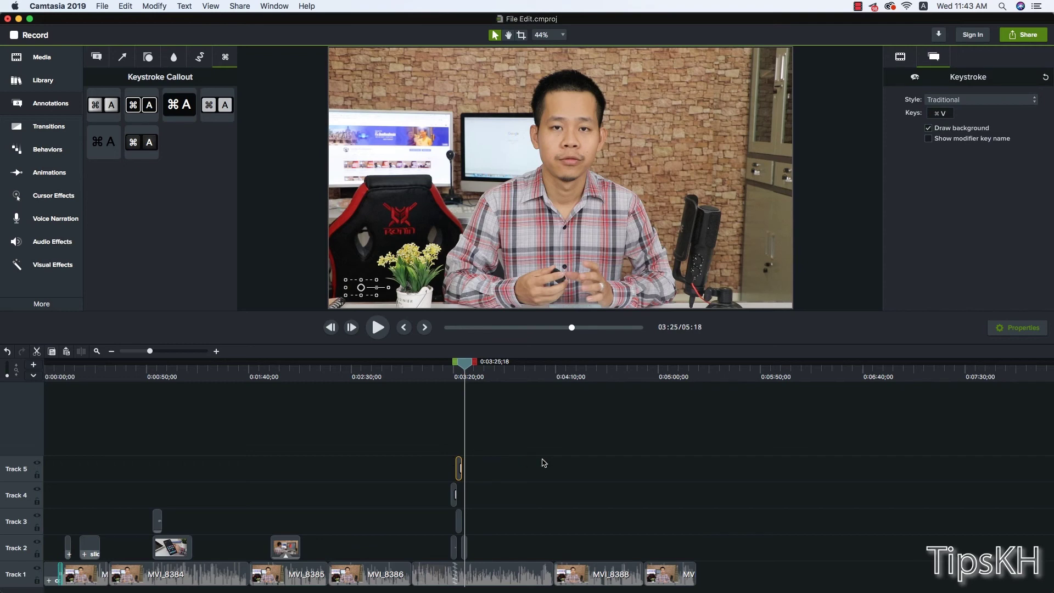
{"action": "key", "text": "space"}
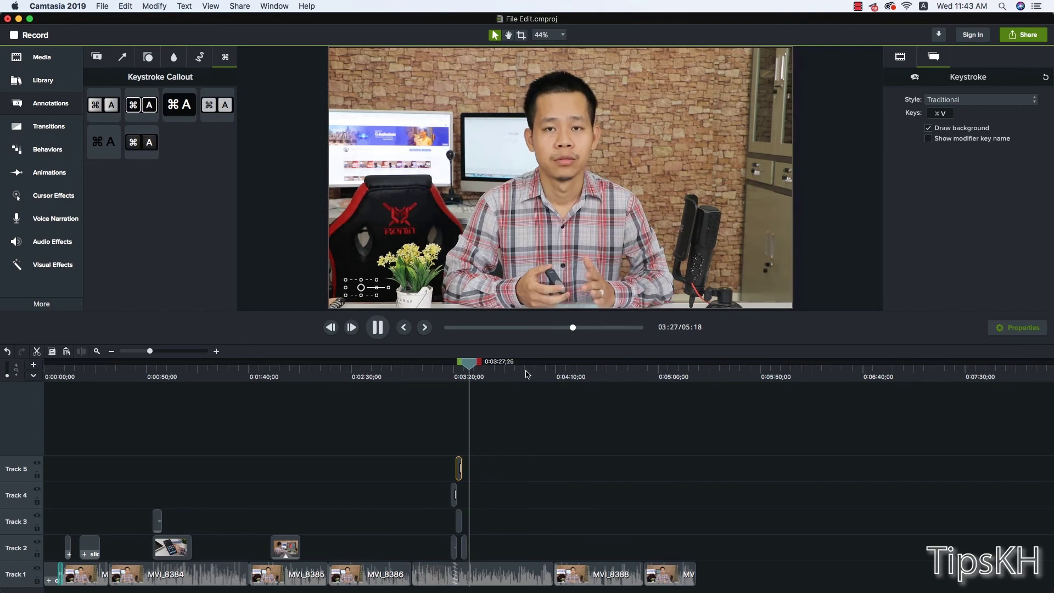
Step: Review the presenter footage from 03:56 to 04:17, then show the Media Bin
{"action": "left_click_drag", "start_coordinate": [526, 374], "coordinate": [528, 376]}
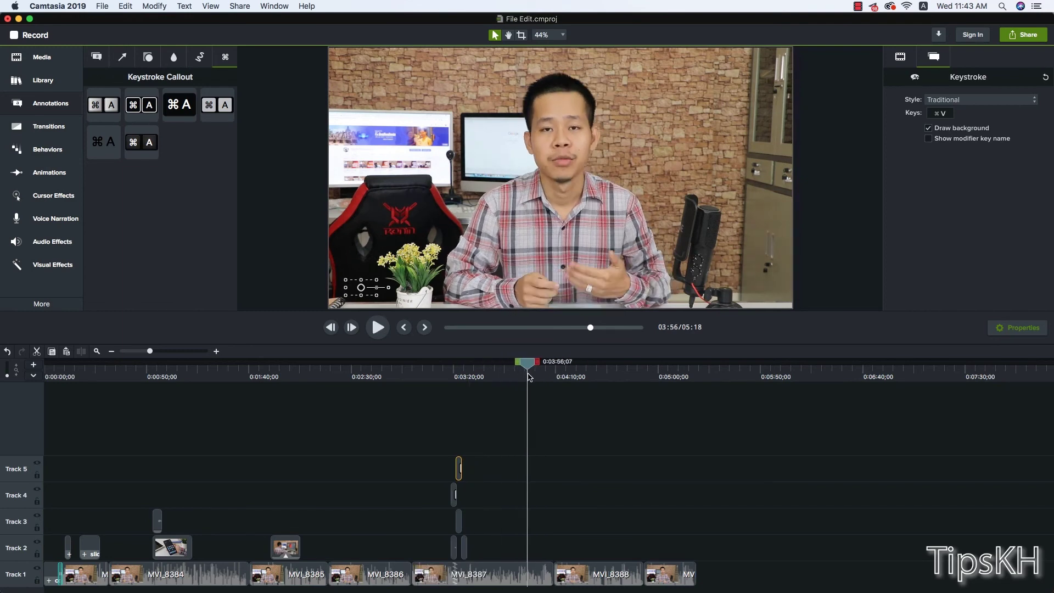
{"action": "key", "text": "space"}
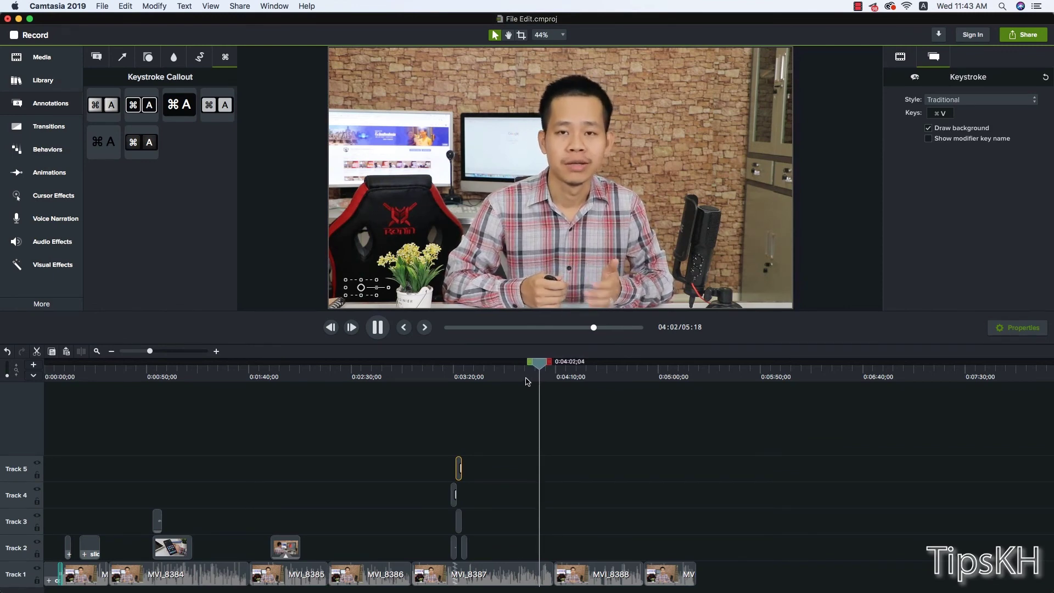
{"action": "left_click_drag", "start_coordinate": [557, 375], "coordinate": [563, 373]}
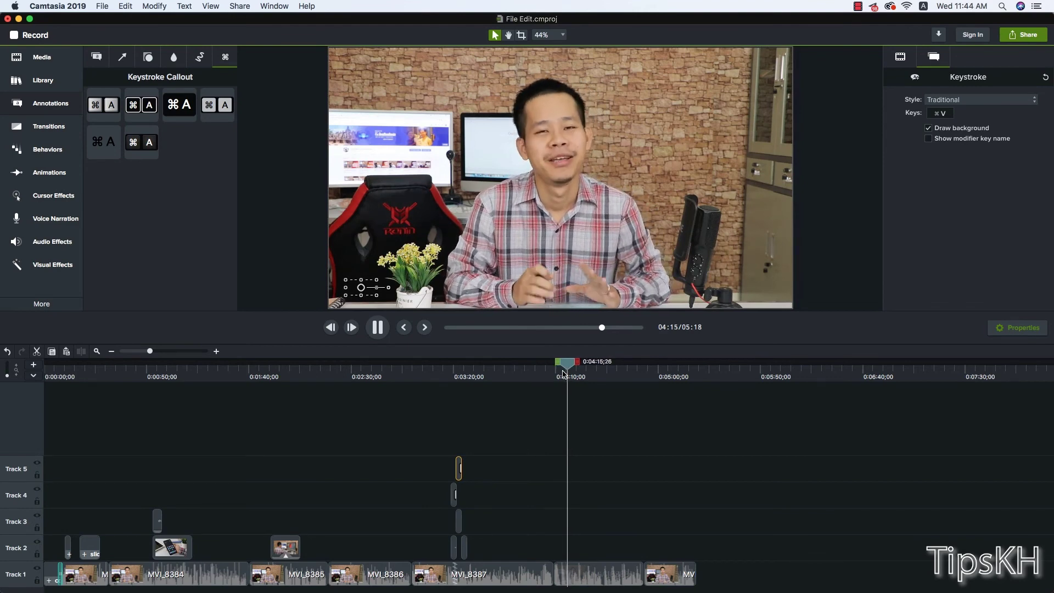
{"action": "key", "text": "space"}
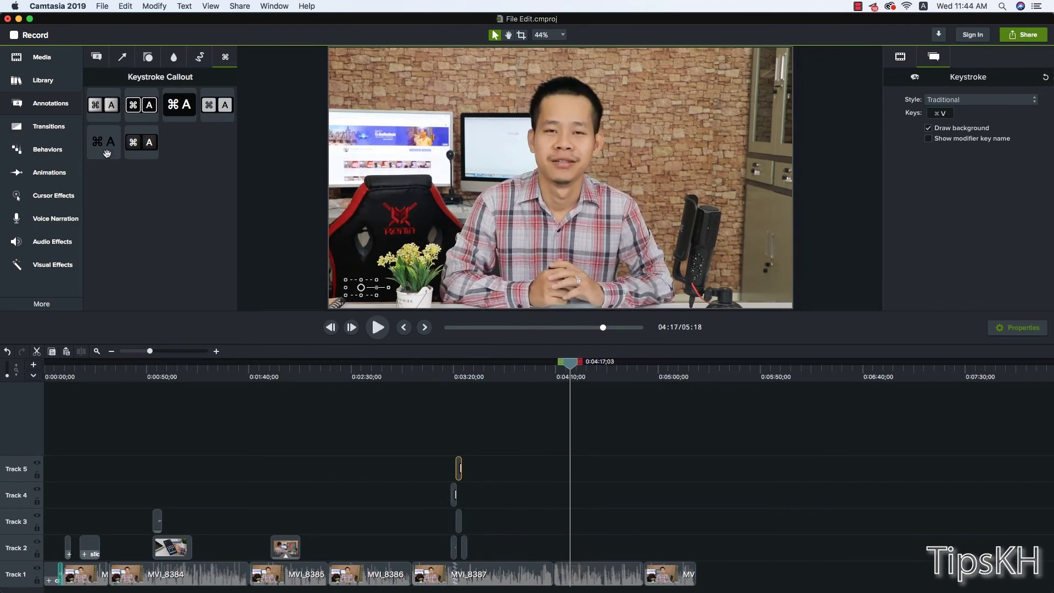
{"action": "left_click", "coordinate": [33, 58]}
Step: Place MVI_8393 on the timeline at 04:17 and preview it
{"action": "left_click_drag", "start_coordinate": [232, 155], "coordinate": [228, 230]}
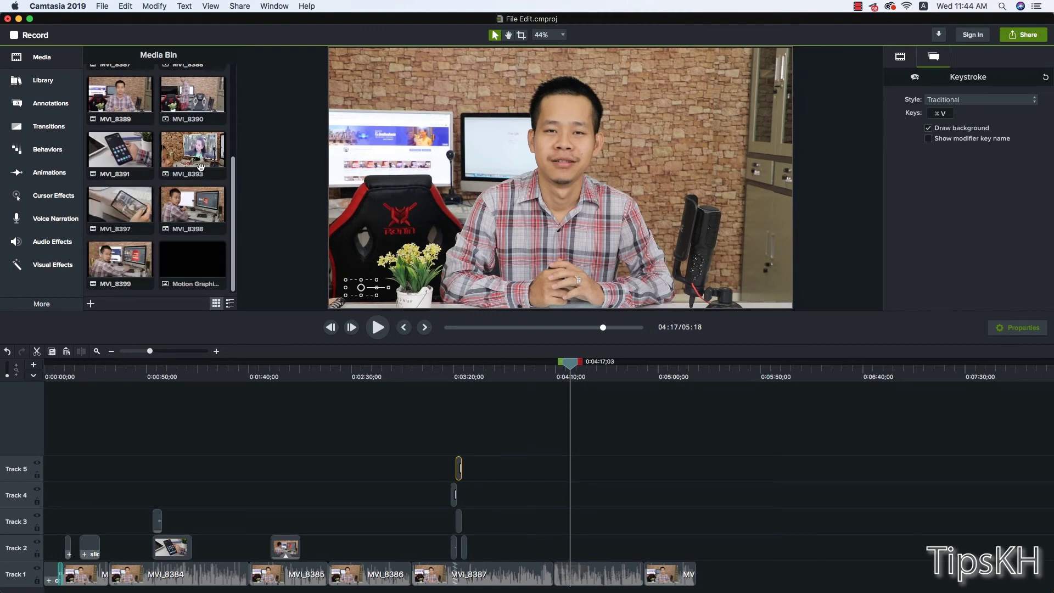
{"action": "mouse_move", "coordinate": [200, 167]}
{"action": "left_mouse_down"}
{"action": "mouse_move", "coordinate": [580, 500]}
{"action": "mouse_move", "coordinate": [583, 522]}
{"action": "left_mouse_up"}
{"action": "key", "text": "space"}
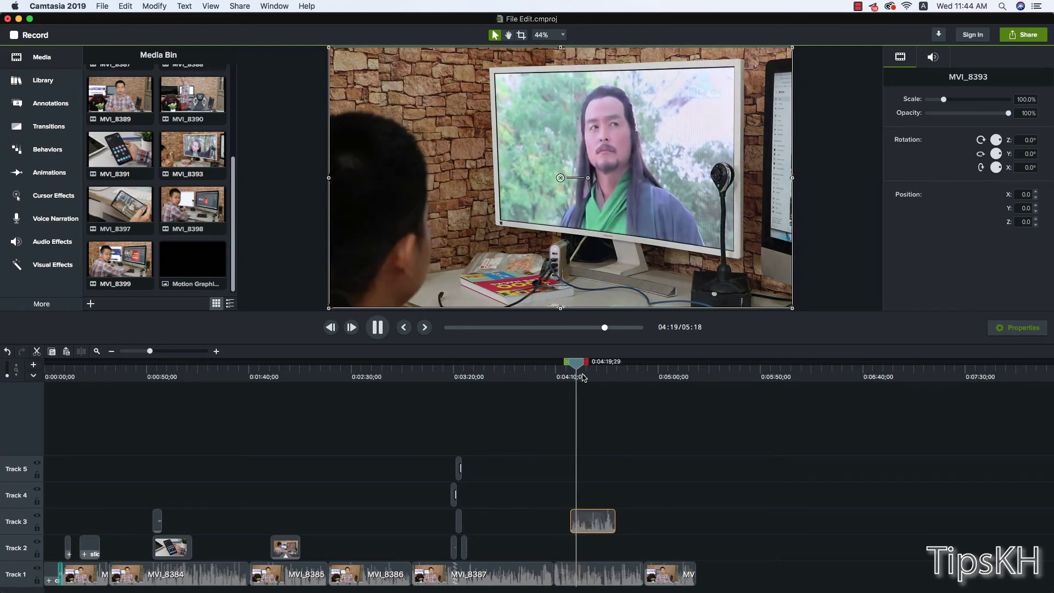
{"action": "key", "text": "space"}
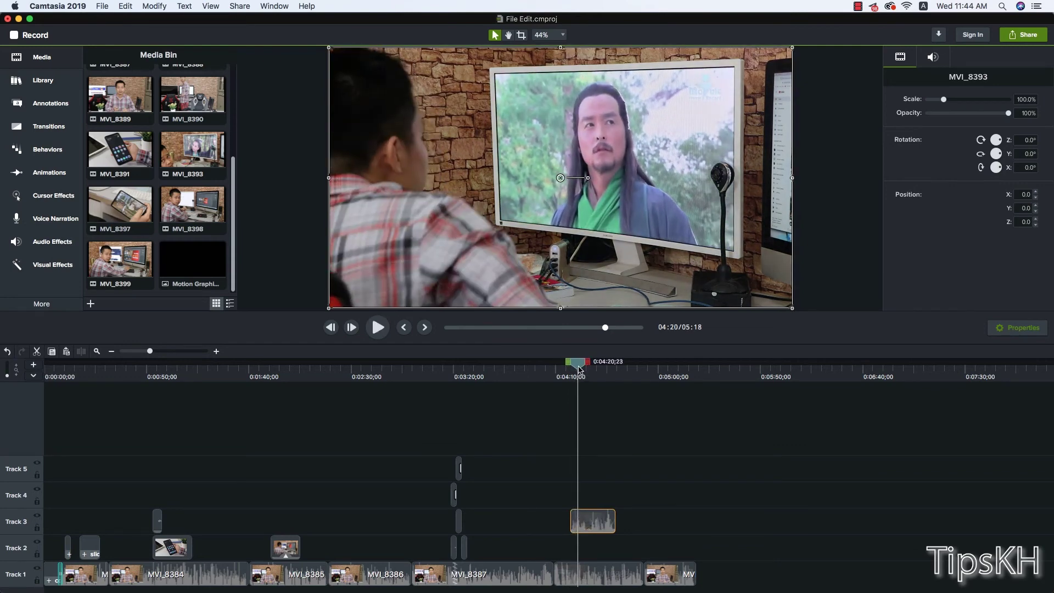
{"action": "left_click_drag", "start_coordinate": [580, 369], "coordinate": [588, 369]}
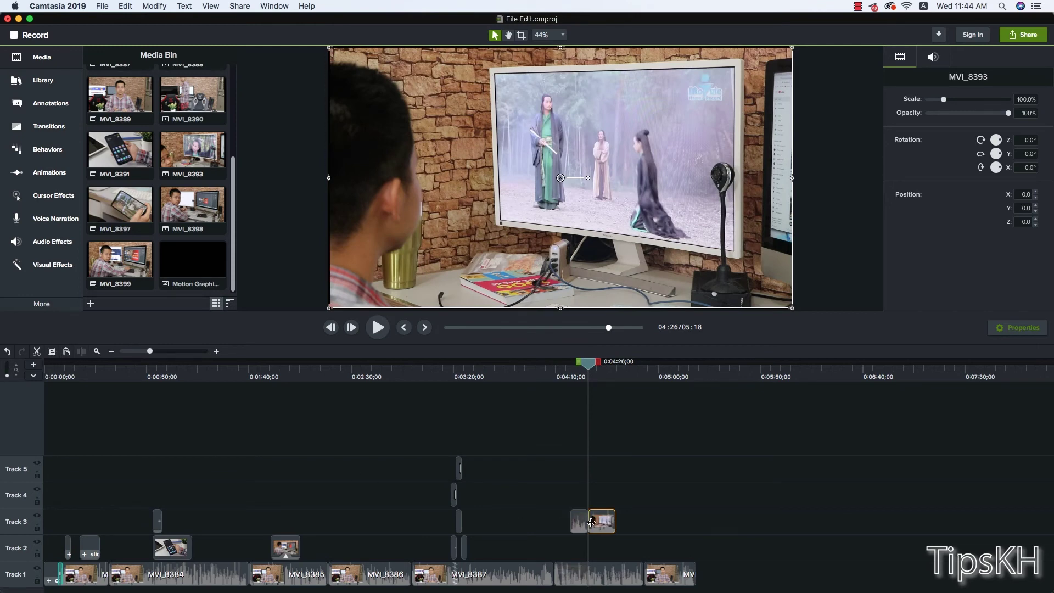
Step: Separate and delete MVI_8393's audio, then add MVI_8397 on Track 4 after 04:27
{"action": "right_click", "coordinate": [610, 518]}
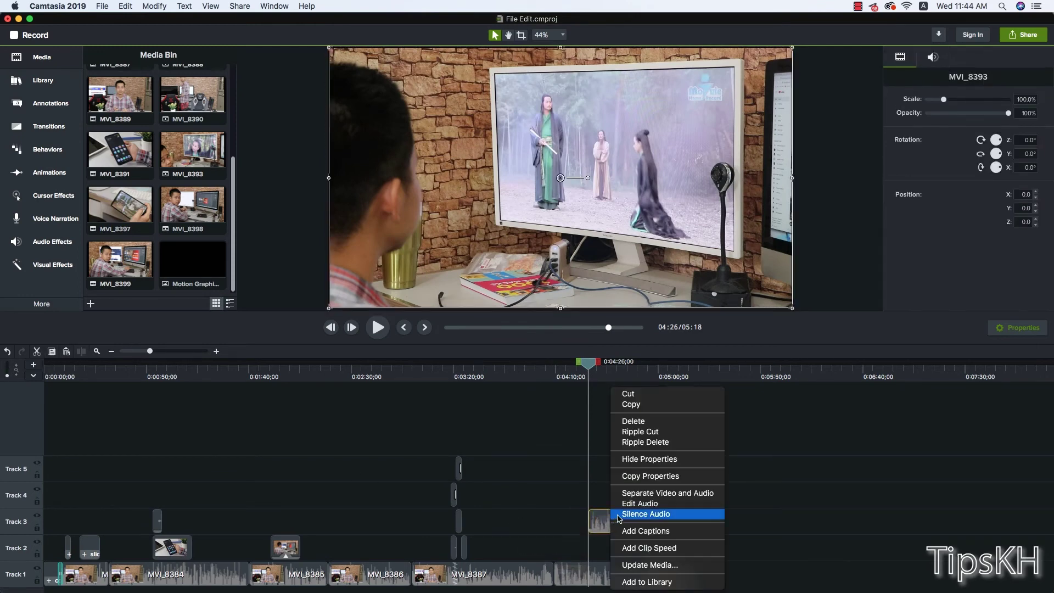
{"action": "left_click", "coordinate": [659, 493]}
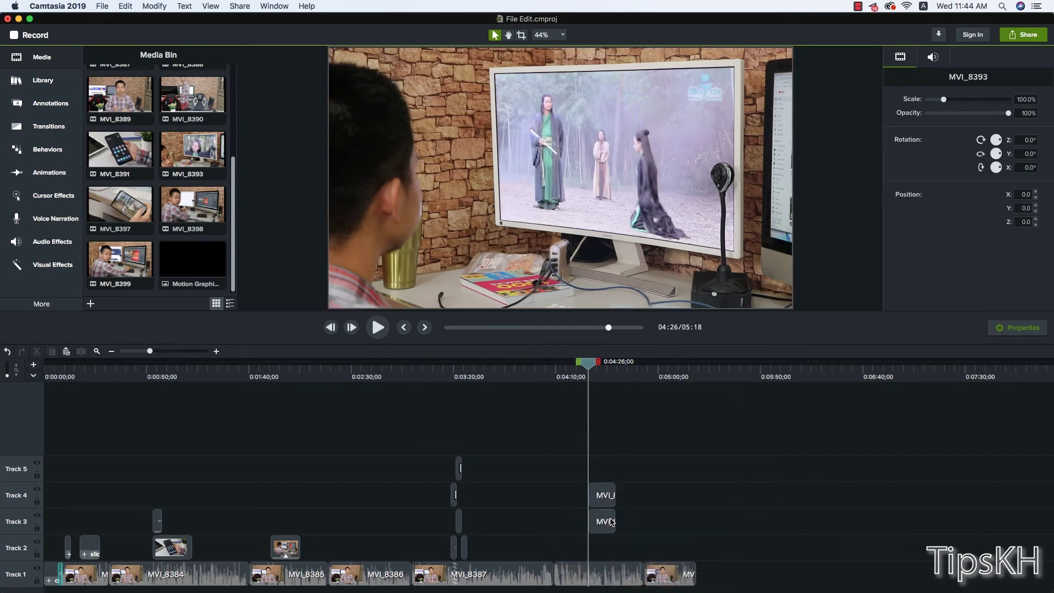
{"action": "left_click", "coordinate": [608, 490]}
{"action": "key", "text": "Delete"}
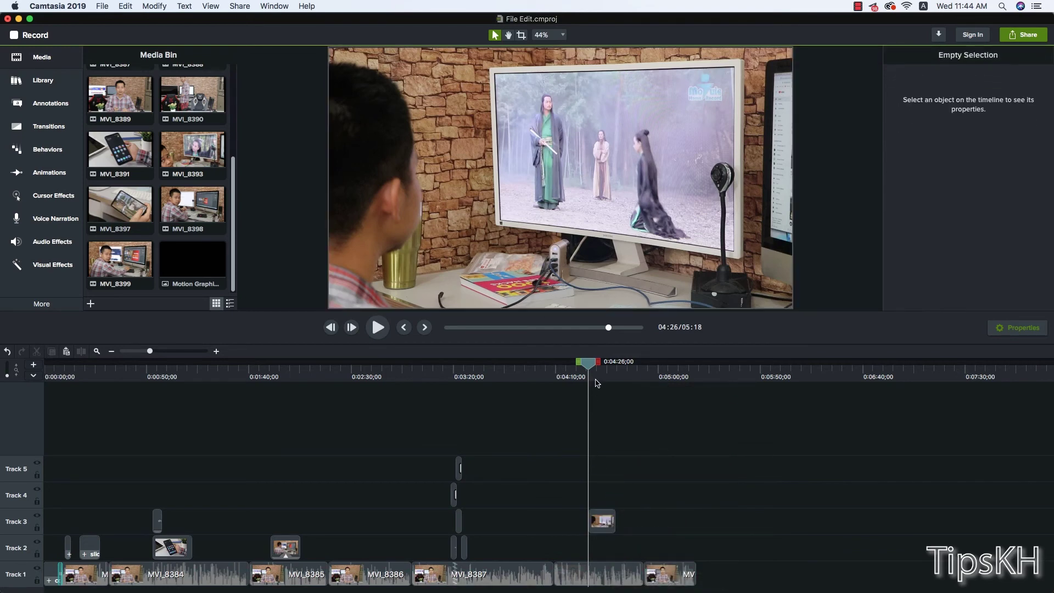
{"action": "key", "text": "space"}
{"action": "key", "text": "space"}
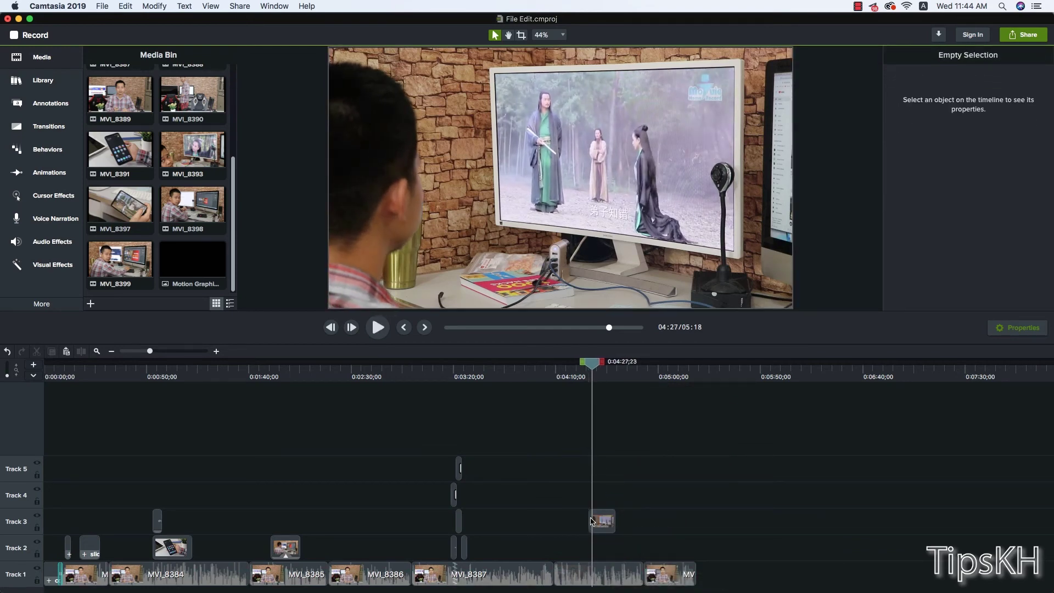
{"action": "left_click", "coordinate": [602, 526]}
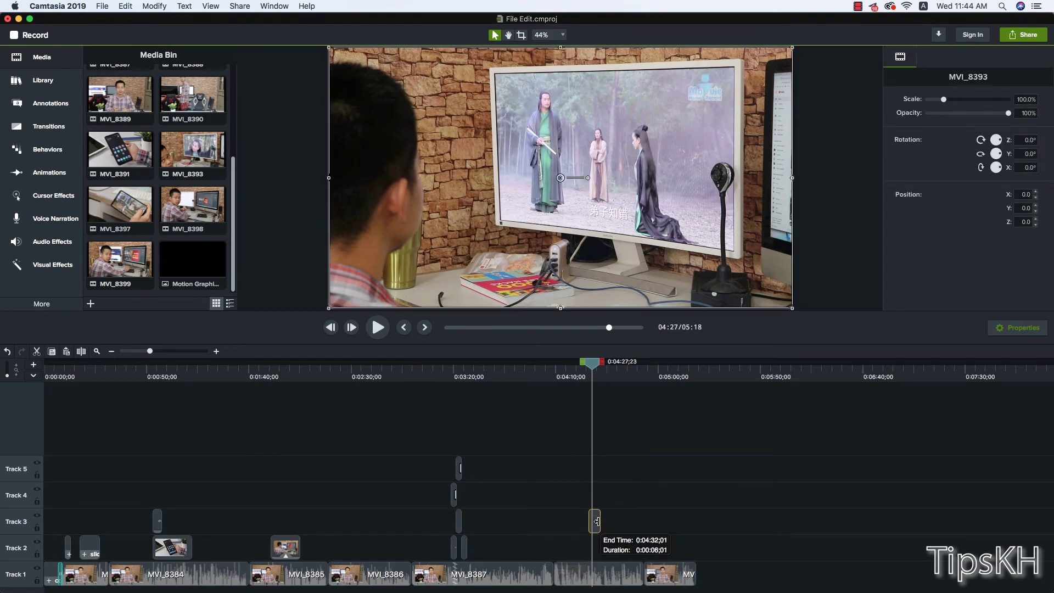
{"action": "left_click", "coordinate": [610, 524]}
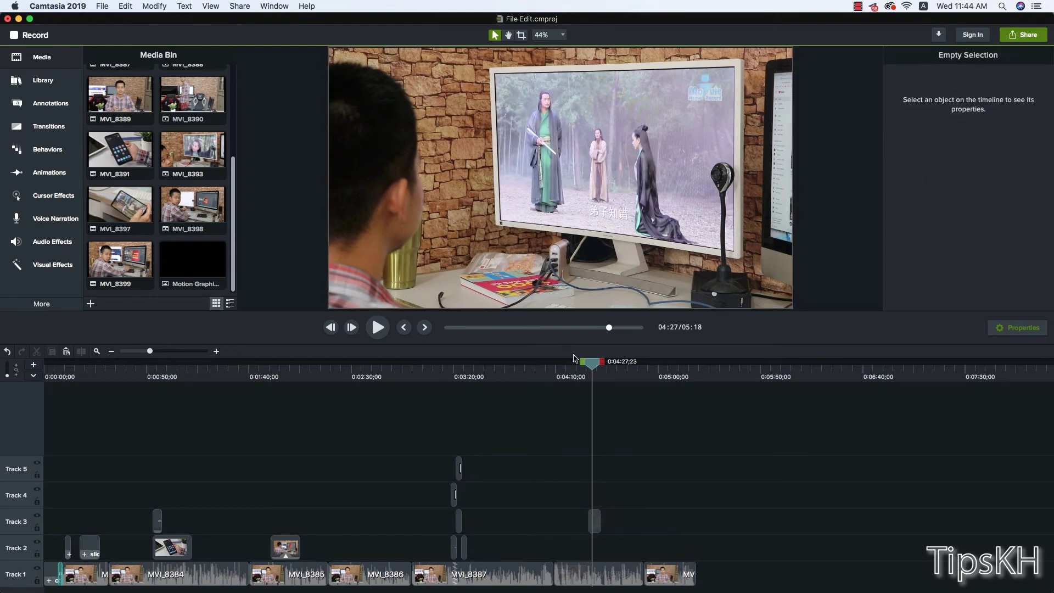
{"action": "mouse_move", "coordinate": [119, 204]}
{"action": "left_mouse_down"}
{"action": "mouse_move", "coordinate": [613, 495]}
{"action": "mouse_move", "coordinate": [670, 497]}
{"action": "left_mouse_up"}
Step: Trim MVI_8397 at both ends and move it, with MVI_8393, down onto Track 2
{"action": "right_click", "coordinate": [671, 497]}
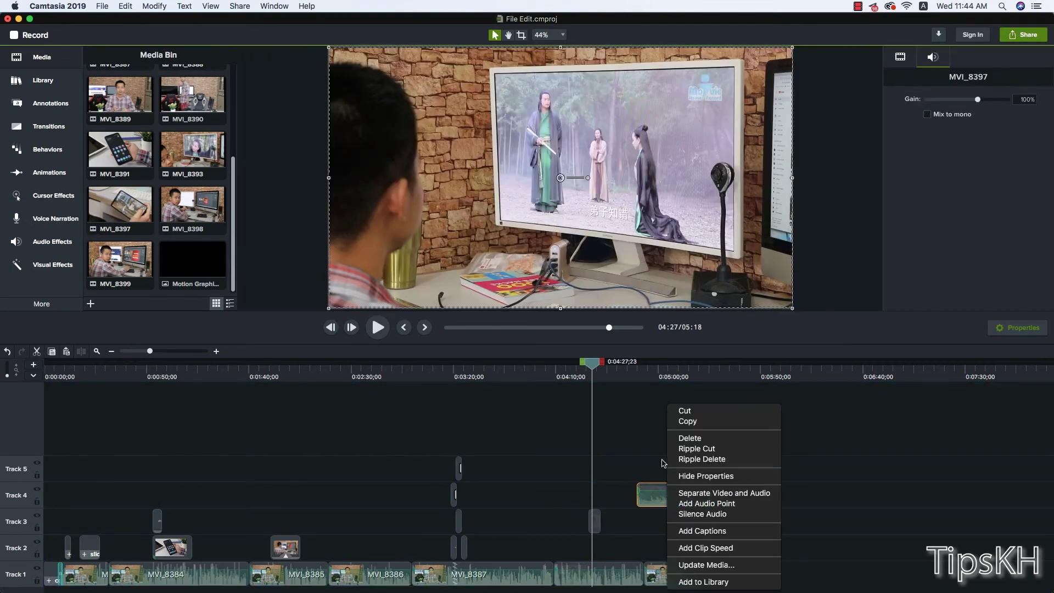
{"action": "left_click", "coordinate": [672, 496]}
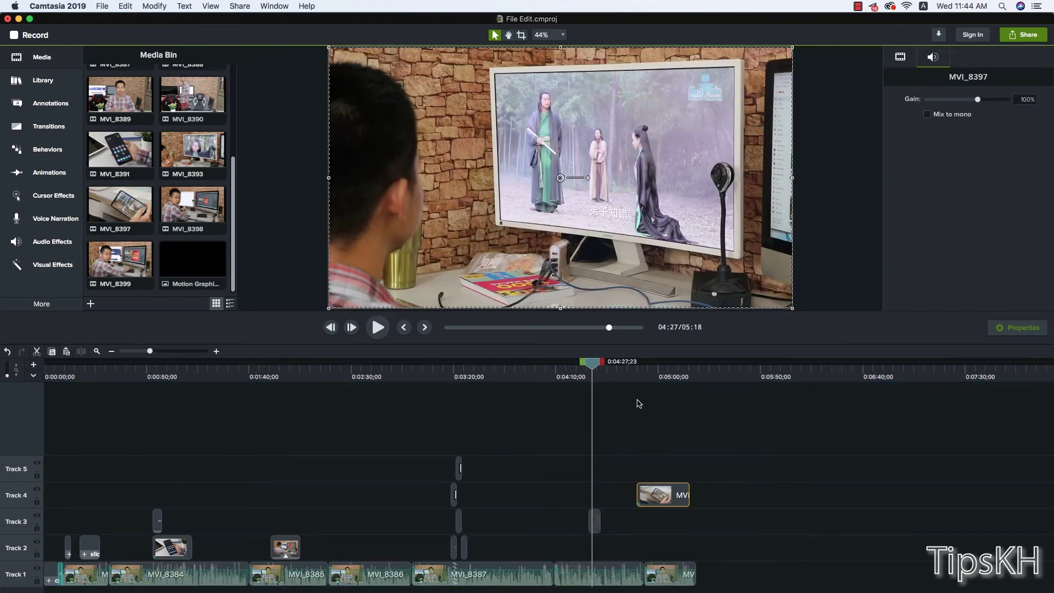
{"action": "left_click_drag", "start_coordinate": [634, 376], "coordinate": [660, 376]}
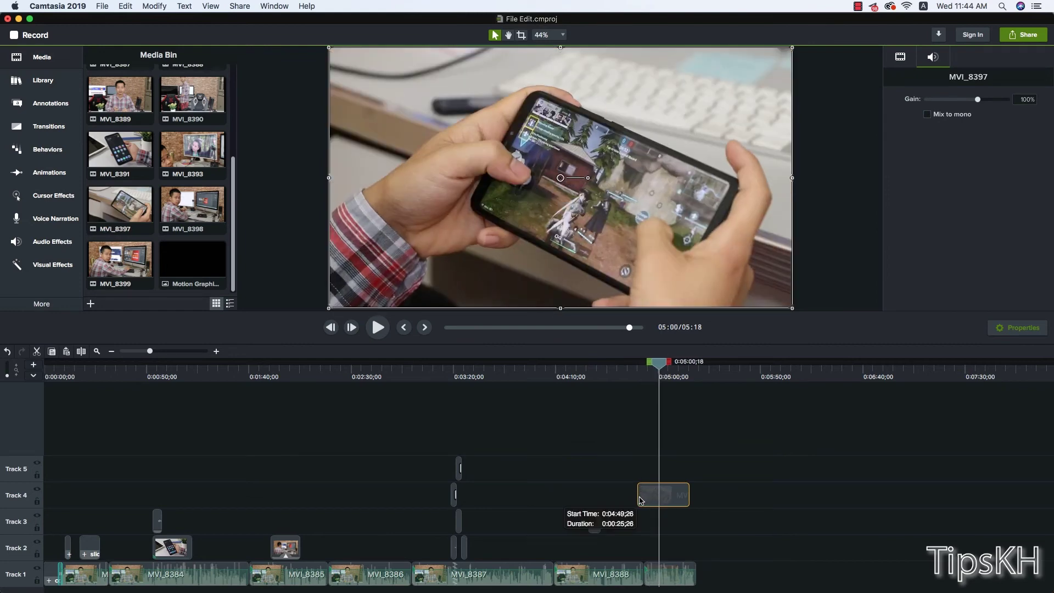
{"action": "mouse_move", "coordinate": [640, 499]}
{"action": "left_mouse_down"}
{"action": "mouse_move", "coordinate": [677, 494]}
{"action": "mouse_move", "coordinate": [618, 518]}
{"action": "left_mouse_up"}
{"action": "left_click", "coordinate": [696, 500]}
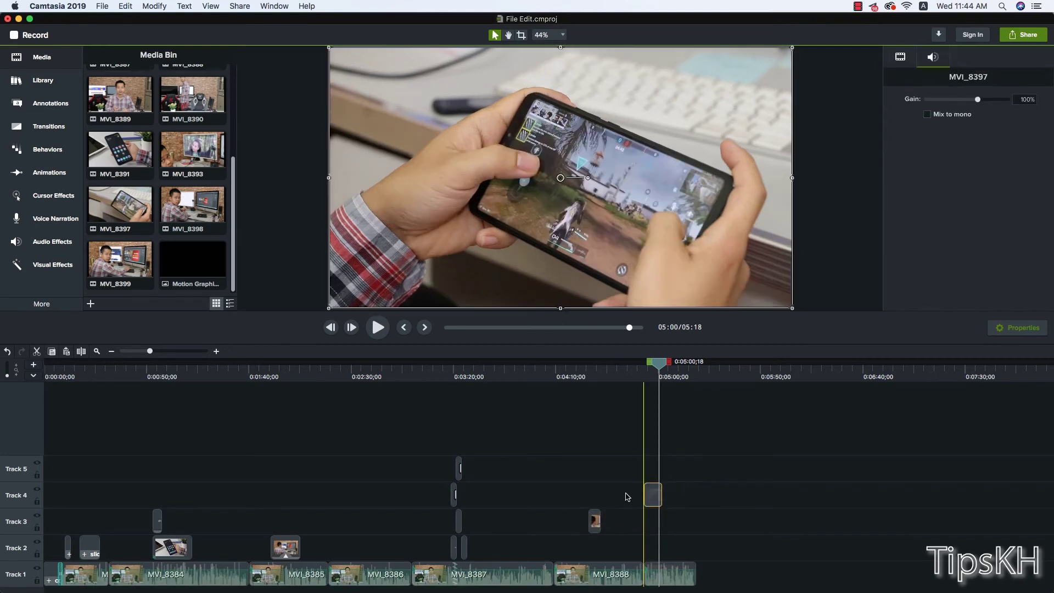
{"action": "left_click", "coordinate": [362, 417]}
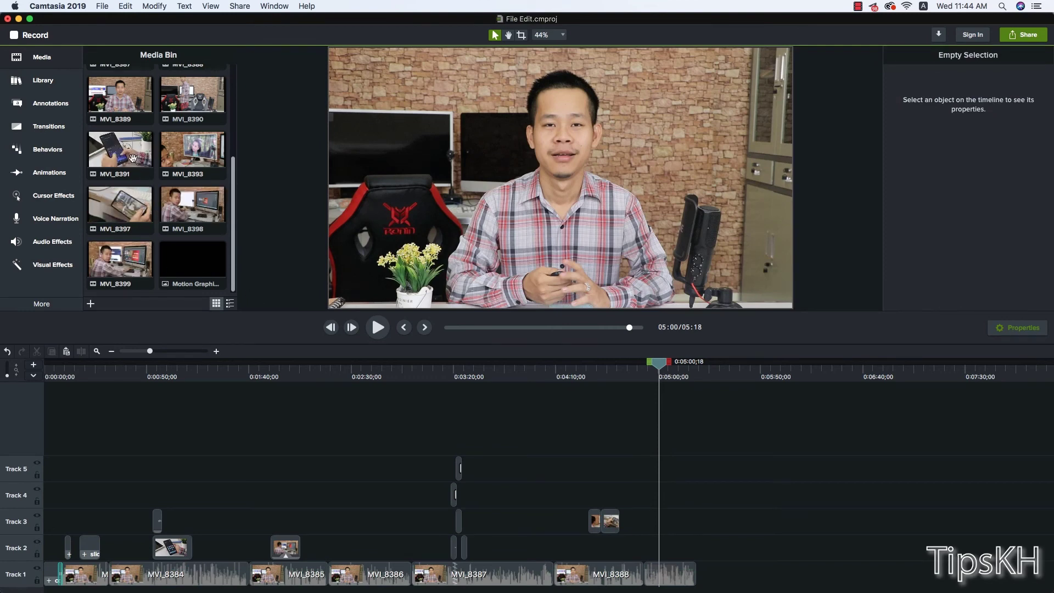
{"action": "left_click_drag", "start_coordinate": [610, 520], "coordinate": [617, 548]}
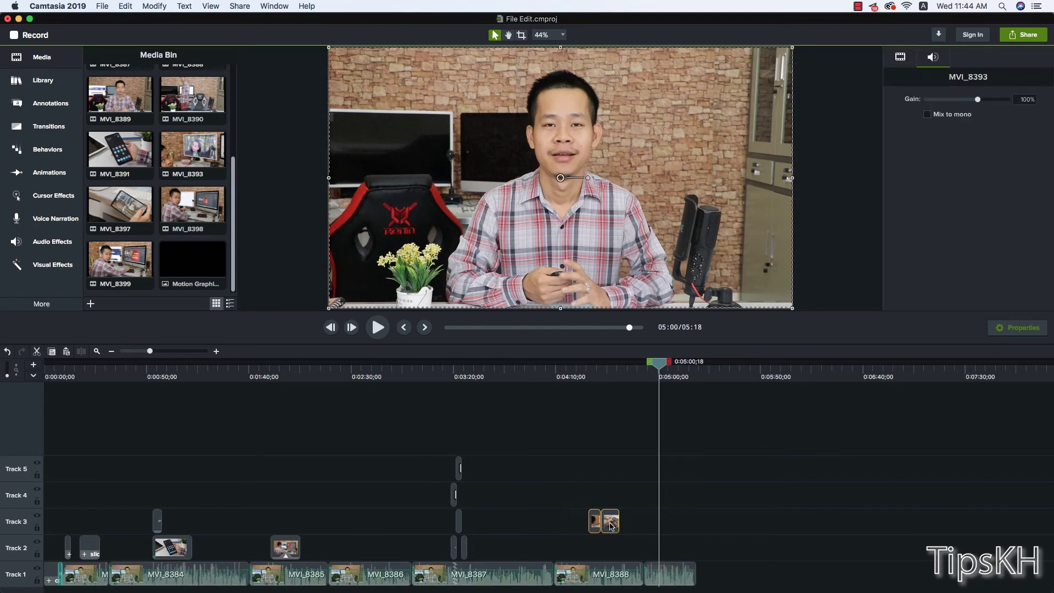
Step: Play back the B-roll from about 4:28 to 4:35, then move the playhead to 5:00
{"action": "left_click", "coordinate": [591, 376]}
{"action": "key", "text": "space"}
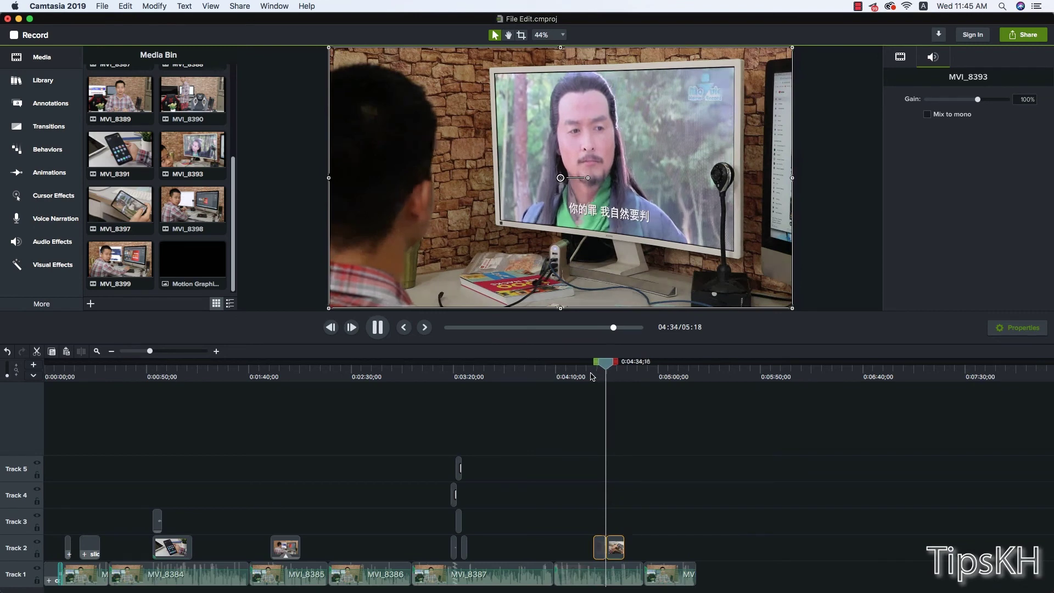
{"action": "key", "text": "space"}
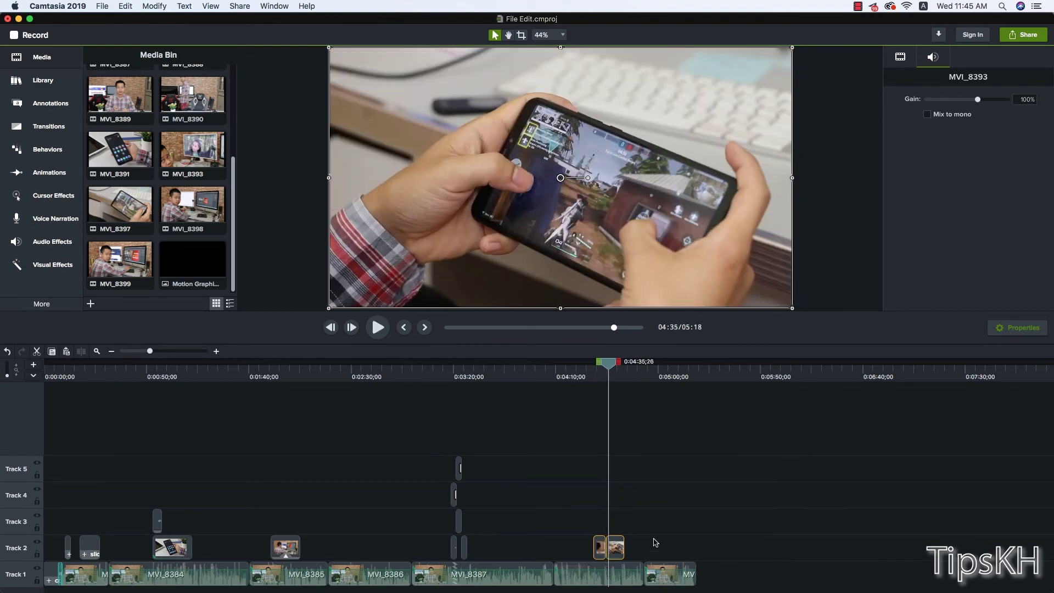
{"action": "left_click", "coordinate": [651, 503]}
{"action": "left_click", "coordinate": [658, 374]}
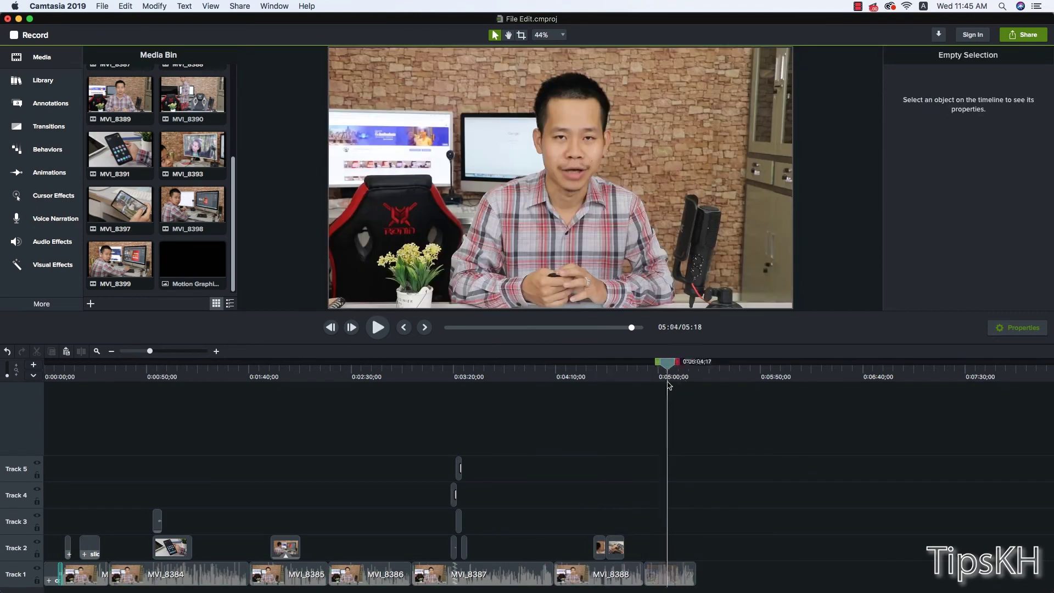
{"action": "key", "text": "space"}
{"action": "key", "text": "space"}
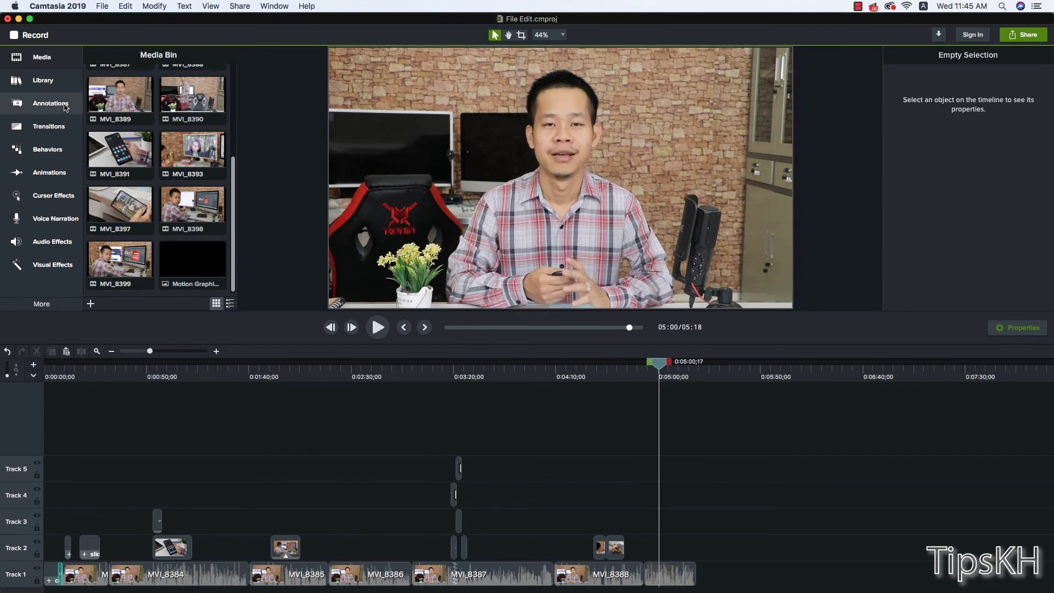
Step: Drop a red speech-bubble callout on the presenter at 5:00 and replace ABC with 'Like Video'
{"action": "left_click", "coordinate": [49, 103]}
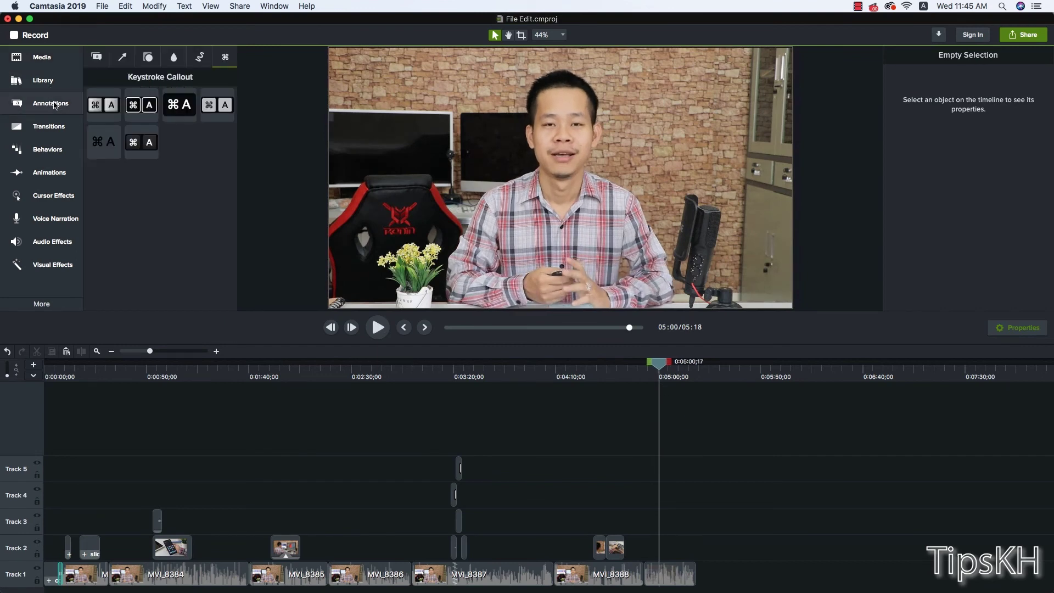
{"action": "left_click", "coordinate": [101, 61]}
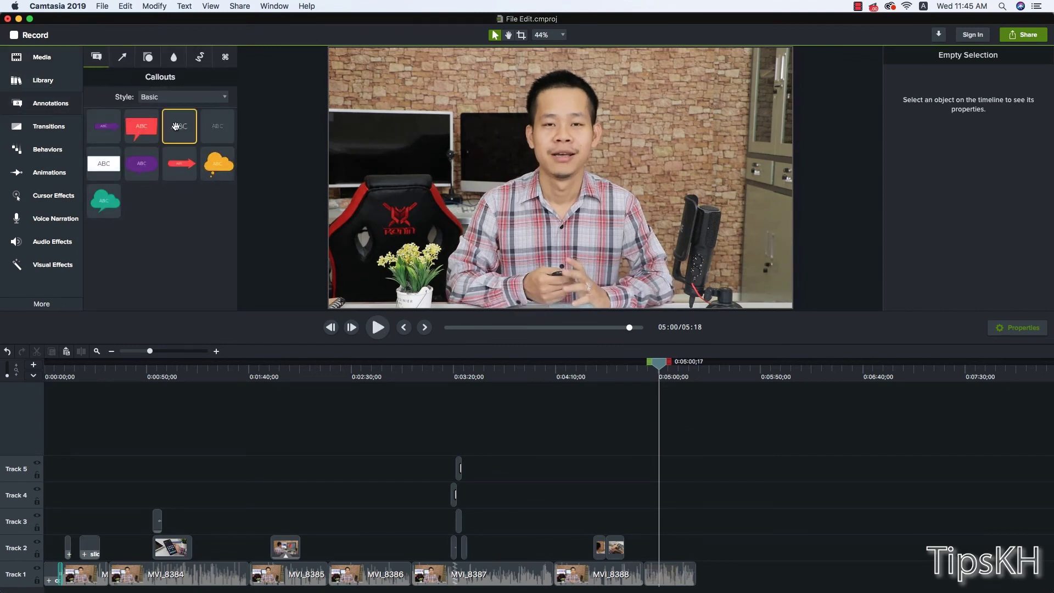
{"action": "left_click_drag", "start_coordinate": [141, 128], "coordinate": [573, 206]}
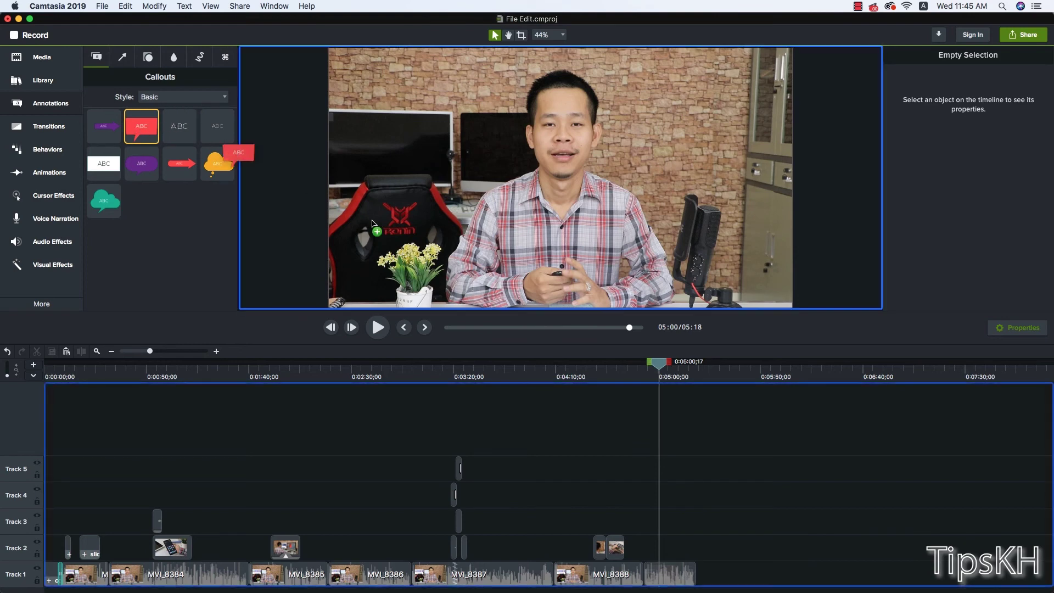
{"action": "left_click", "coordinate": [633, 332]}
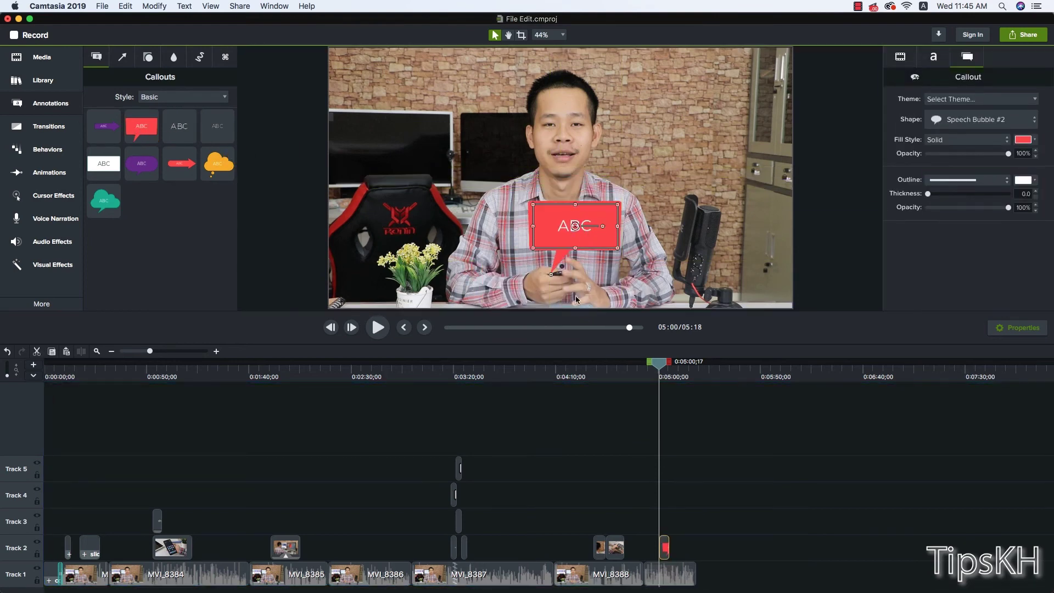
{"action": "left_click", "coordinate": [571, 226]}
{"action": "double_click", "coordinate": [567, 230]}
{"action": "type", "text": "Like Video"}
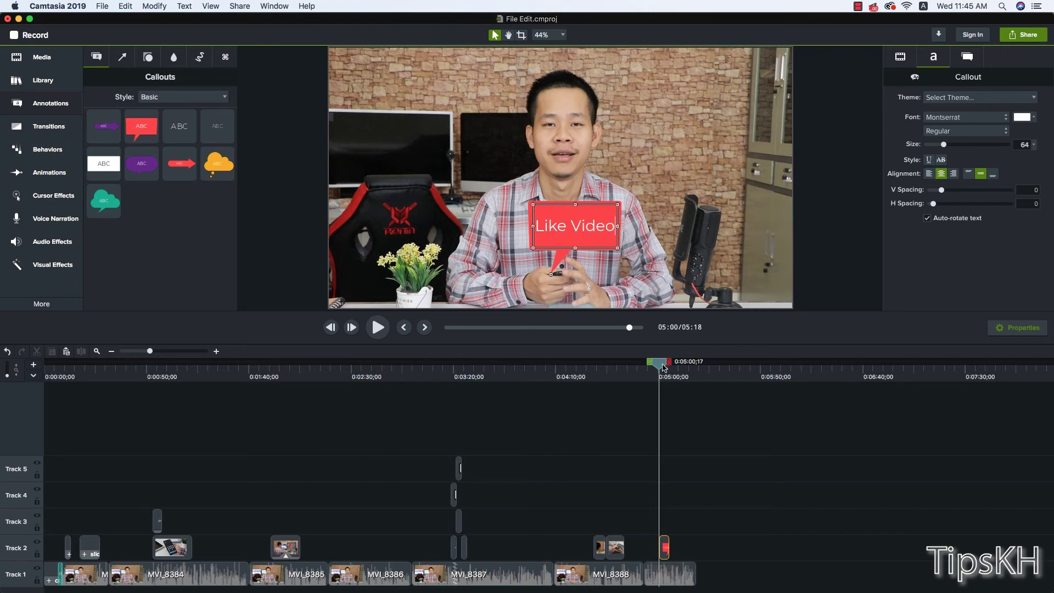
{"action": "left_click_drag", "start_coordinate": [663, 368], "coordinate": [667, 367]}
{"action": "left_click", "coordinate": [691, 444]}
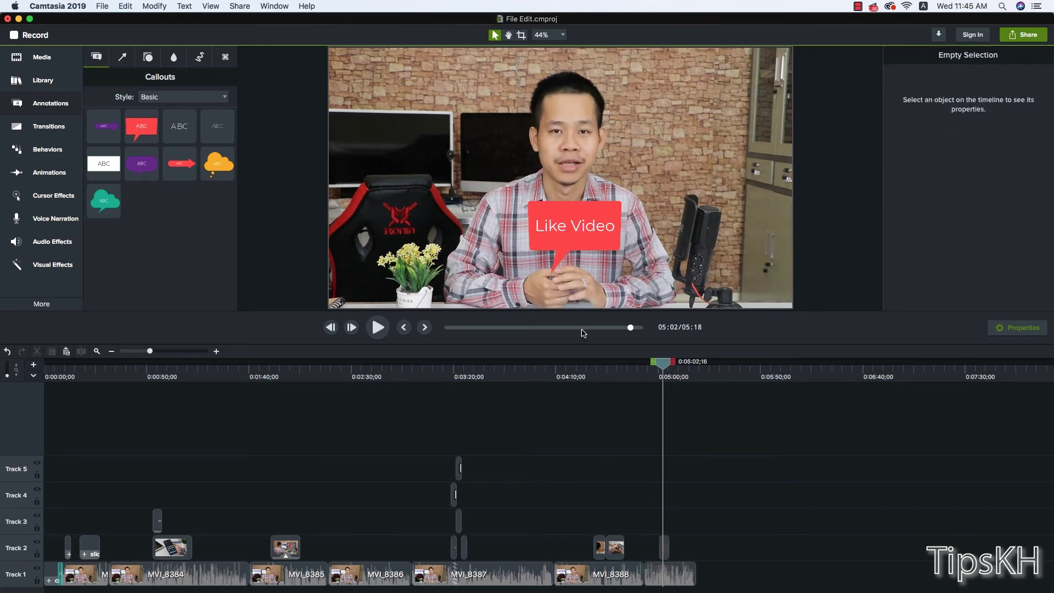
Step: Move the callout to the video's upper right and change its text to 'one 90$'
{"action": "left_click", "coordinate": [572, 224]}
{"action": "mouse_move", "coordinate": [548, 235]}
{"action": "left_mouse_down"}
{"action": "mouse_move", "coordinate": [707, 175]}
{"action": "mouse_move", "coordinate": [706, 165]}
{"action": "left_mouse_up"}
{"action": "double_click", "coordinate": [706, 164]}
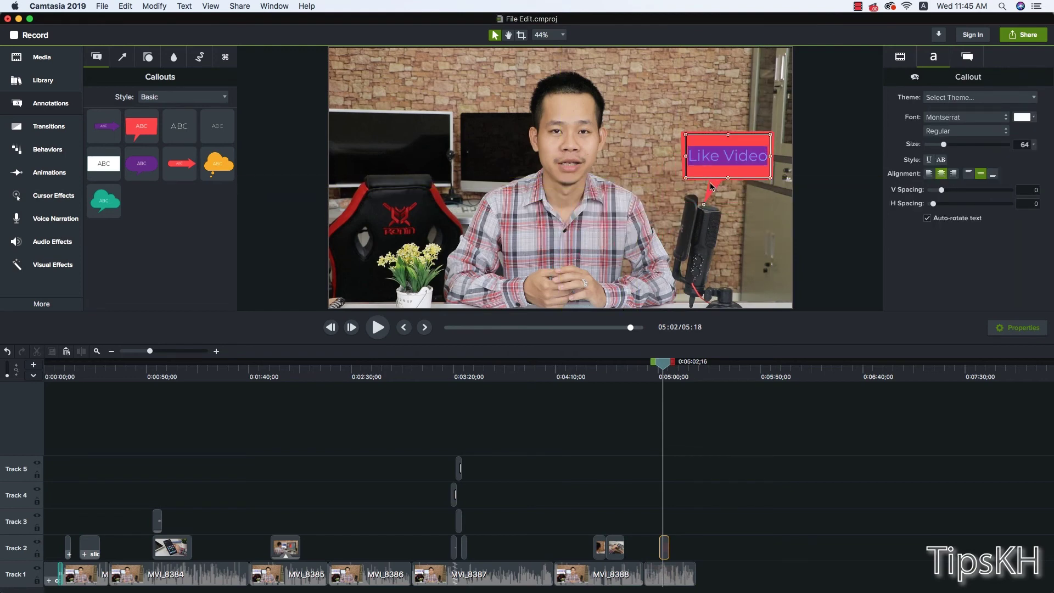
{"action": "type", "text": "one00$"}
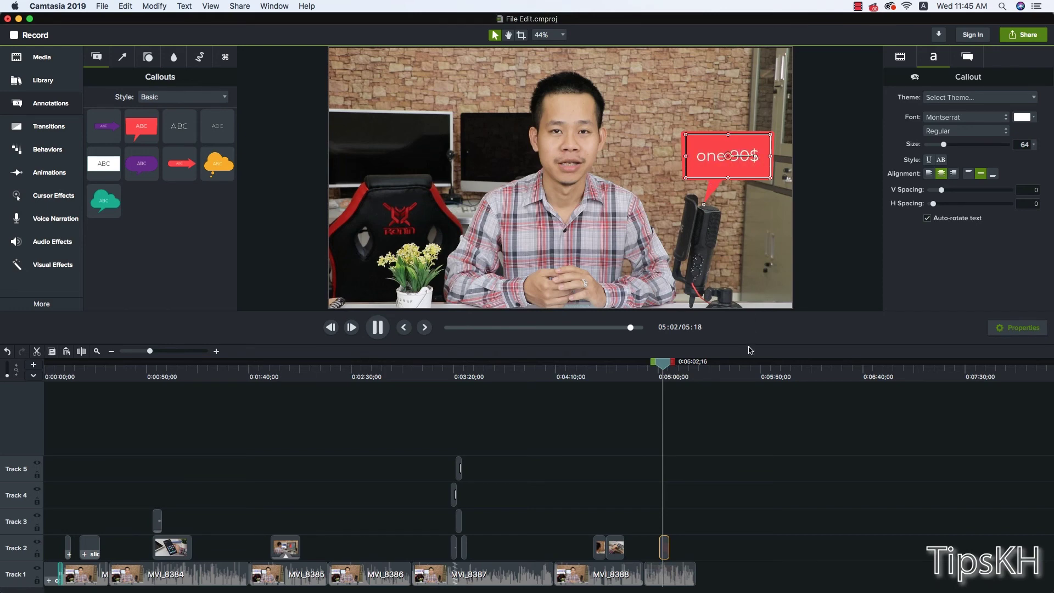
{"action": "left_click", "coordinate": [729, 390]}
Step: Replay from about 05:00 to preview the one 90$ callout, then select it for behaviors
{"action": "key", "text": "space"}
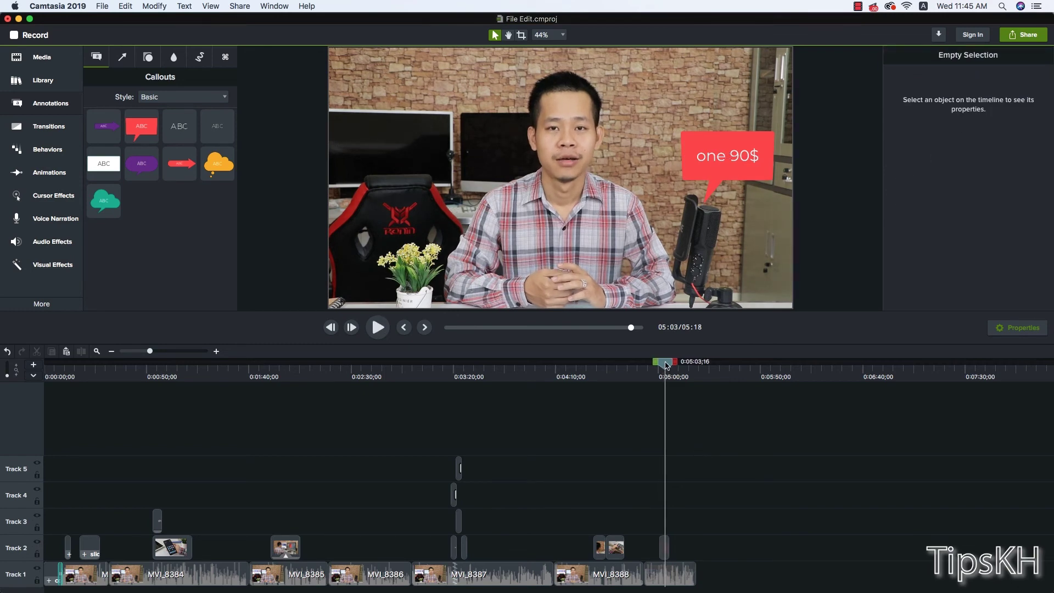
{"action": "left_click_drag", "start_coordinate": [666, 365], "coordinate": [657, 363]}
{"action": "key", "text": "space"}
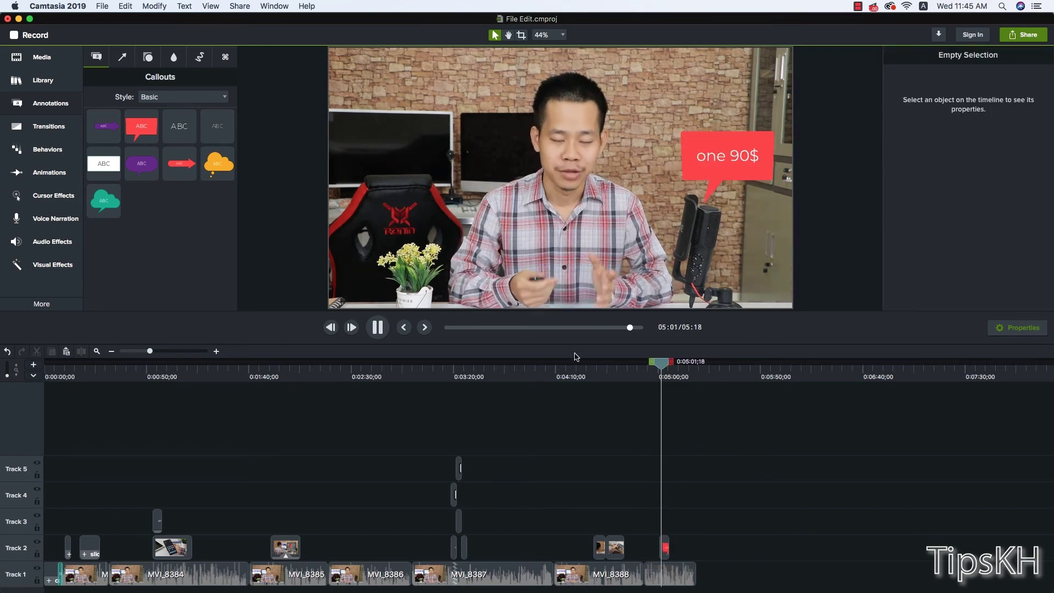
{"action": "left_click", "coordinate": [703, 179]}
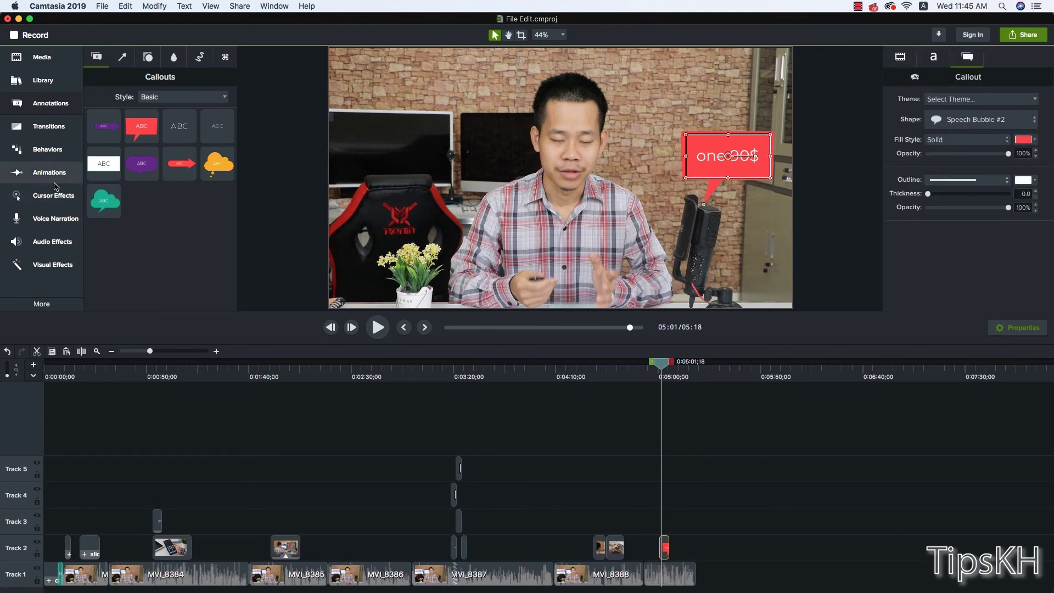
{"action": "left_click", "coordinate": [44, 149]}
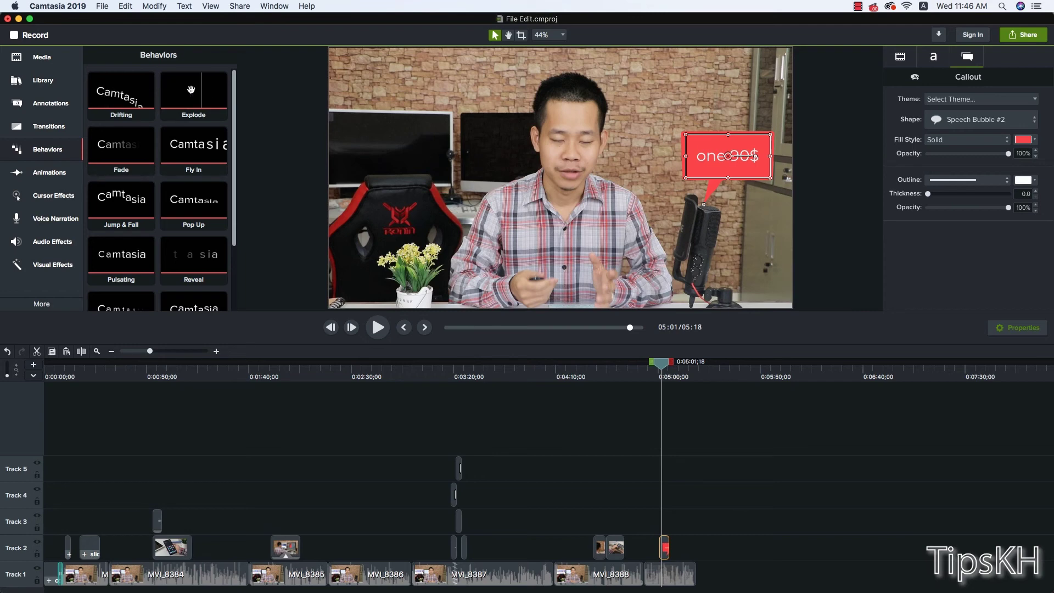
Step: Apply the Drifting behavior to the one 90$ callout clip and play it back to preview
{"action": "left_click_drag", "start_coordinate": [141, 93], "coordinate": [513, 384]}
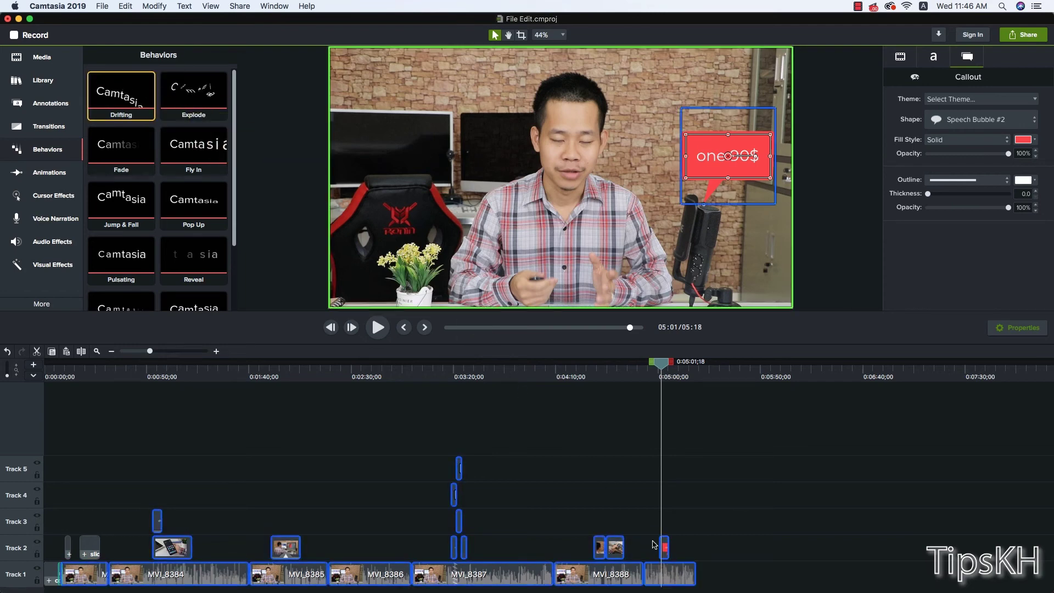
{"action": "left_click_drag", "start_coordinate": [654, 545], "coordinate": [664, 547]}
{"action": "left_click", "coordinate": [657, 368]}
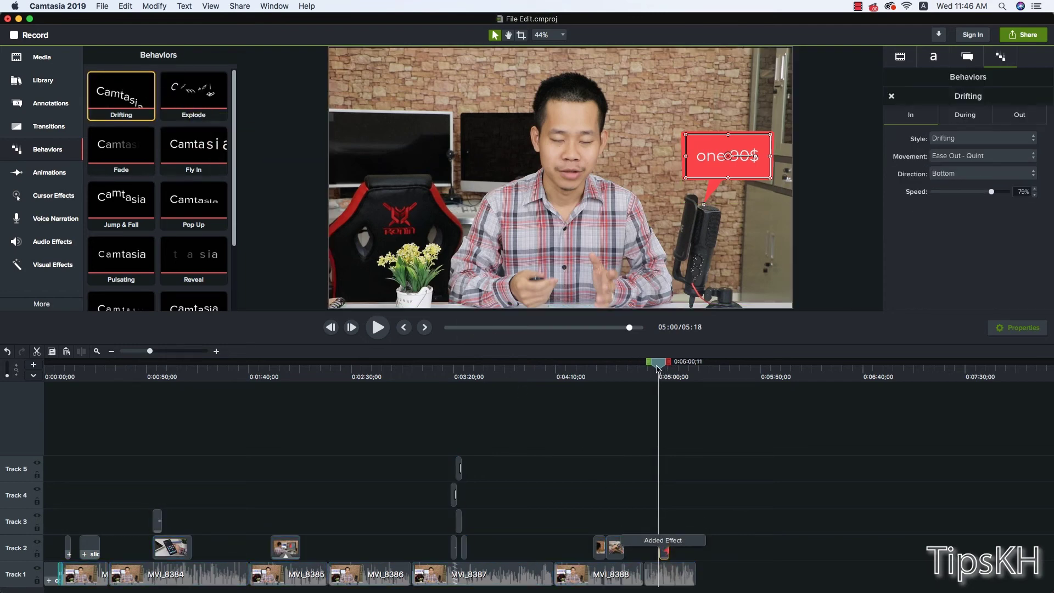
{"action": "key", "text": "space"}
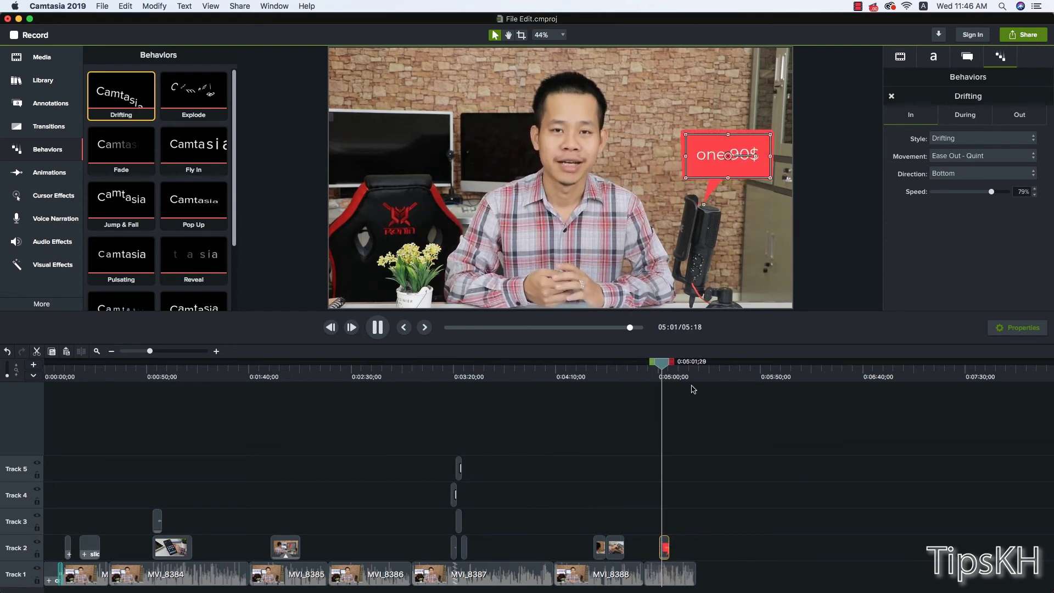
{"action": "left_click", "coordinate": [746, 417]}
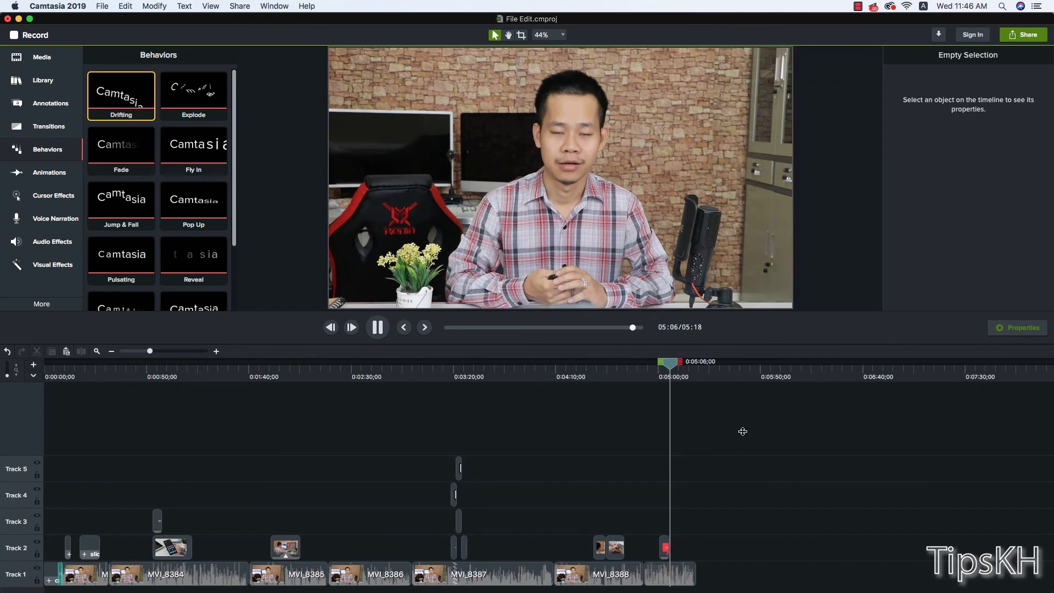
{"action": "key", "text": "space"}
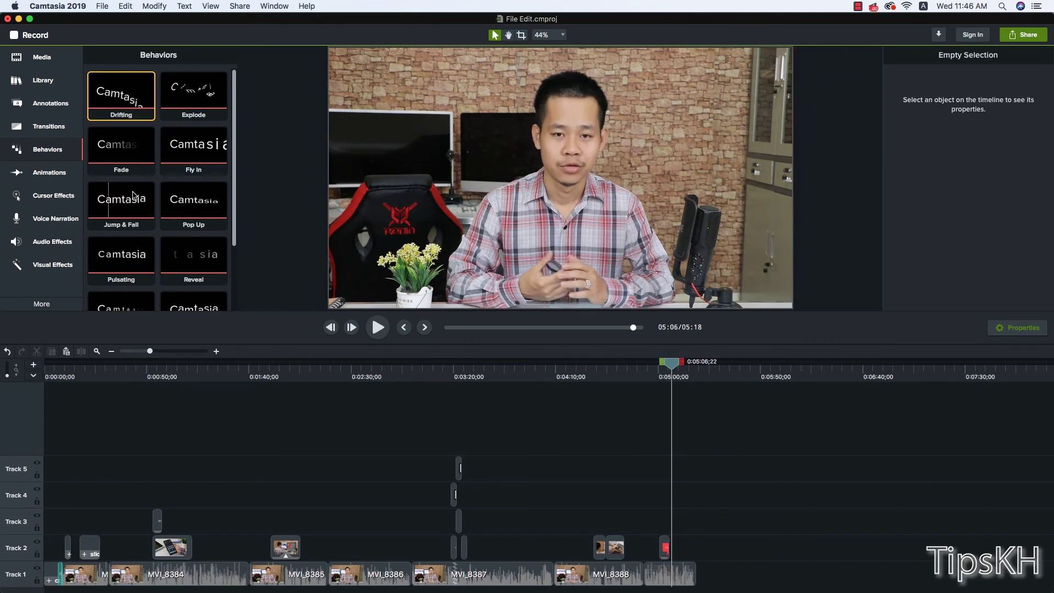
Step: Select clip MVI_8386 at 02:33 and browse Animations and Audio Effects before opening Visual Effects
{"action": "left_click", "coordinate": [56, 181]}
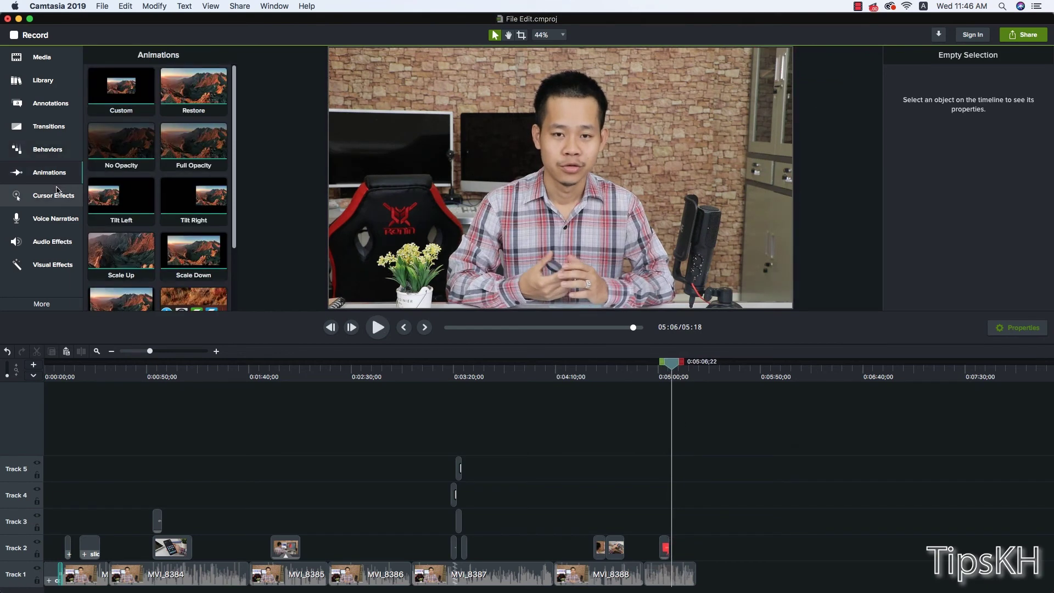
{"action": "scroll", "coordinate": [219, 247], "scroll_direction": "down", "scroll_amount": 5}
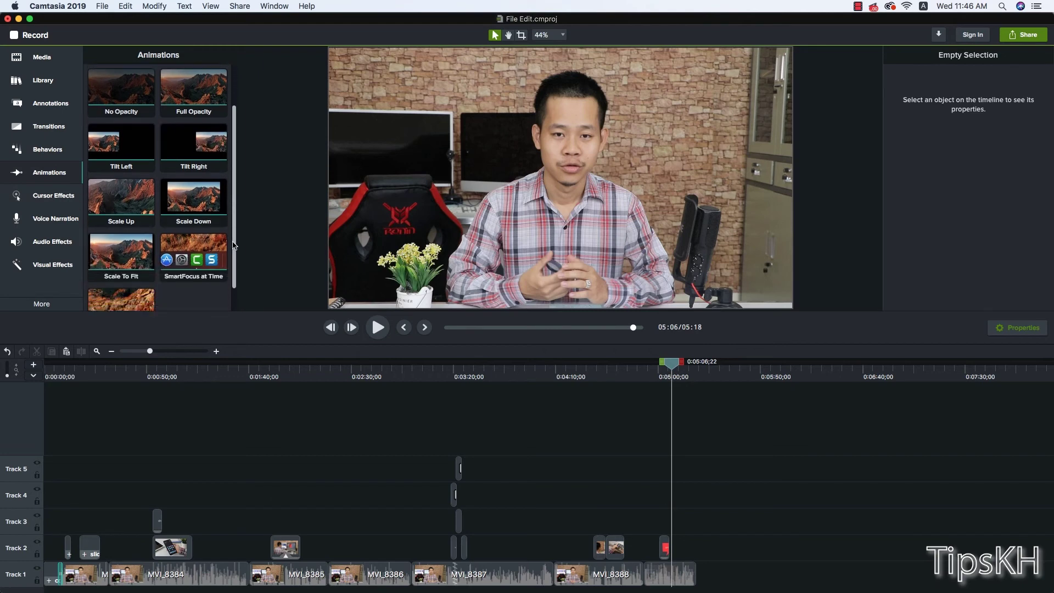
{"action": "scroll", "coordinate": [229, 247], "scroll_direction": "up", "scroll_amount": 5}
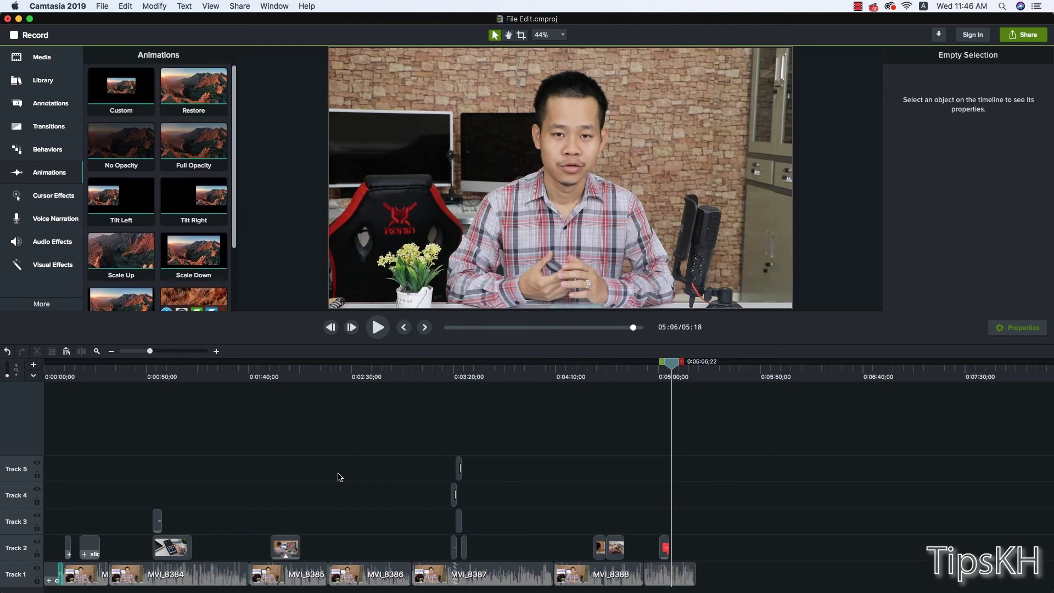
{"action": "left_click", "coordinate": [356, 574]}
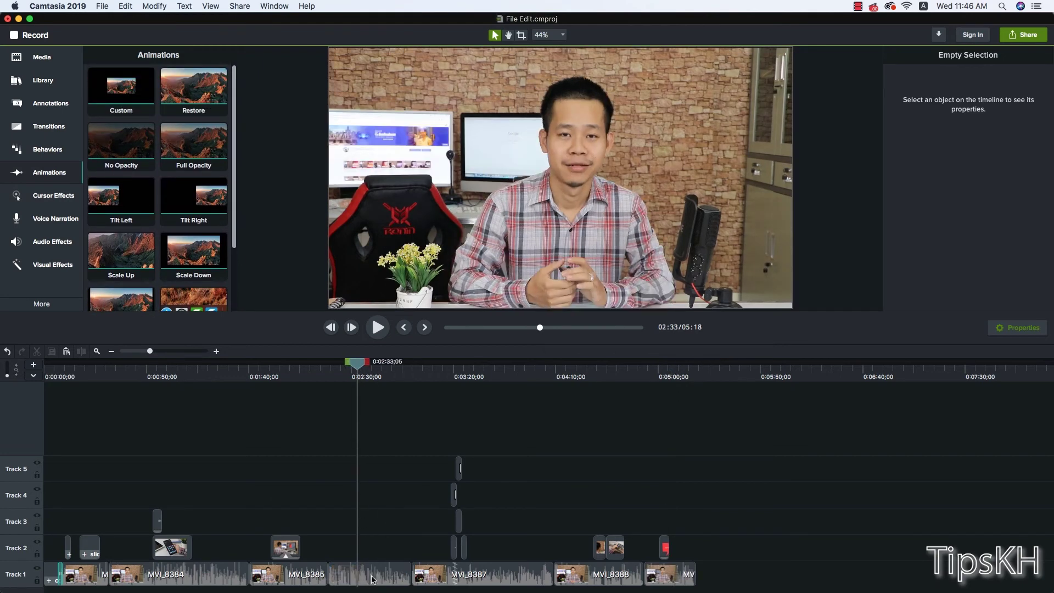
{"action": "left_click", "coordinate": [63, 241]}
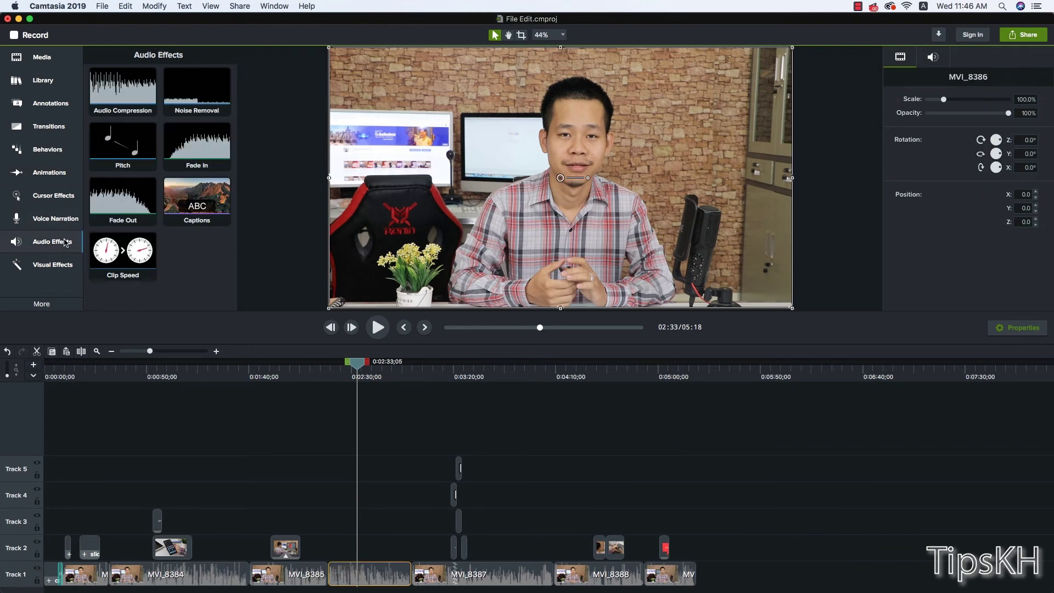
{"action": "left_click", "coordinate": [57, 223]}
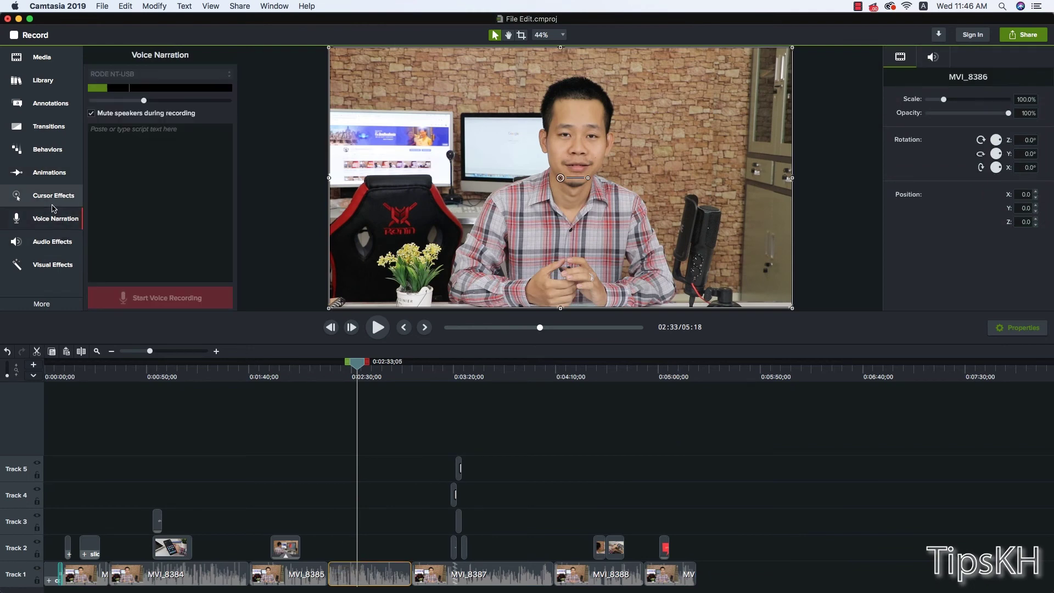
{"action": "left_click", "coordinate": [53, 241]}
{"action": "left_click", "coordinate": [52, 264]}
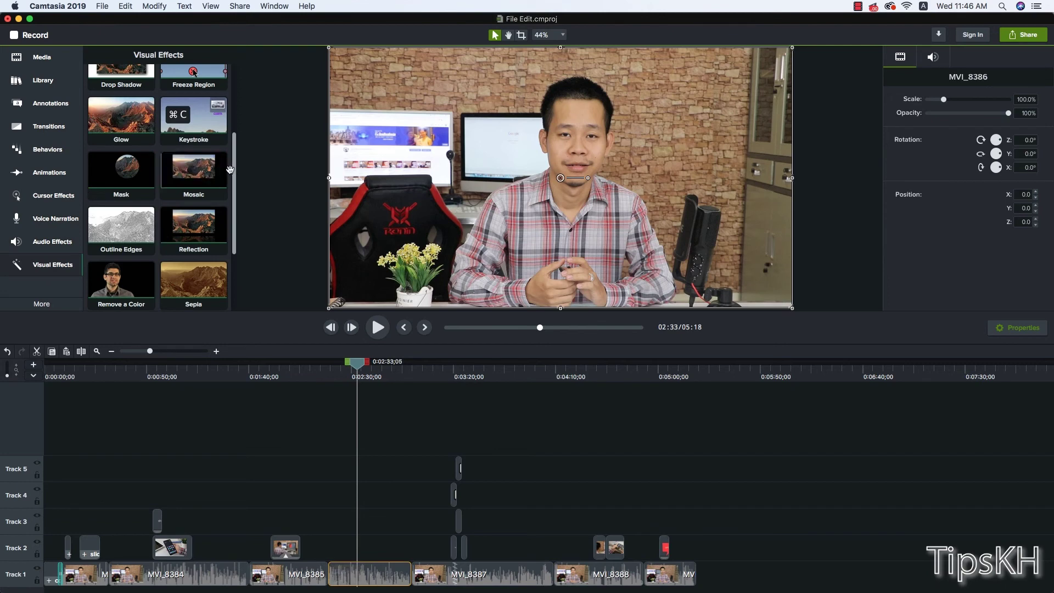
{"action": "scroll", "coordinate": [228, 137], "scroll_direction": "up", "scroll_amount": 2}
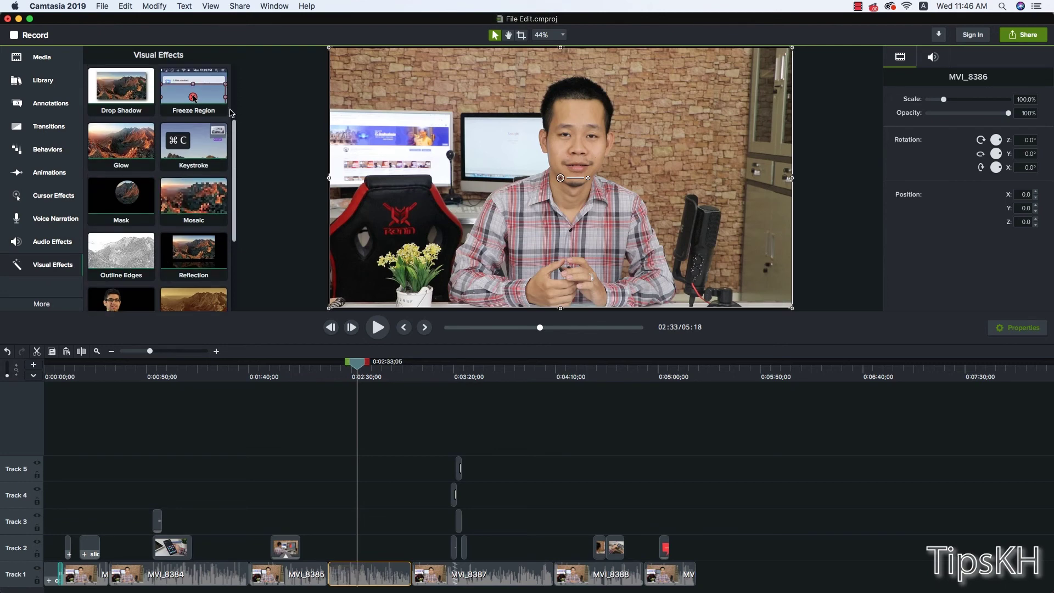
{"action": "scroll", "coordinate": [235, 110], "scroll_direction": "up", "scroll_amount": 4}
Step: Try Color Adjustment on MVI_8386, lowering contrast to +141, then delete the effect
{"action": "left_click", "coordinate": [100, 91]}
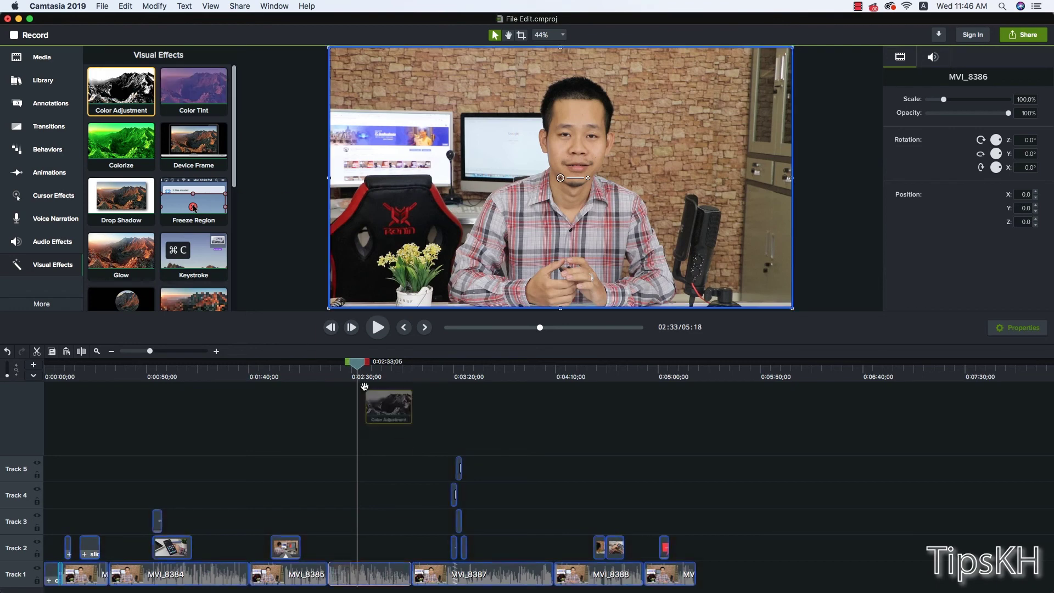
{"action": "left_click_drag", "start_coordinate": [104, 96], "coordinate": [374, 570]}
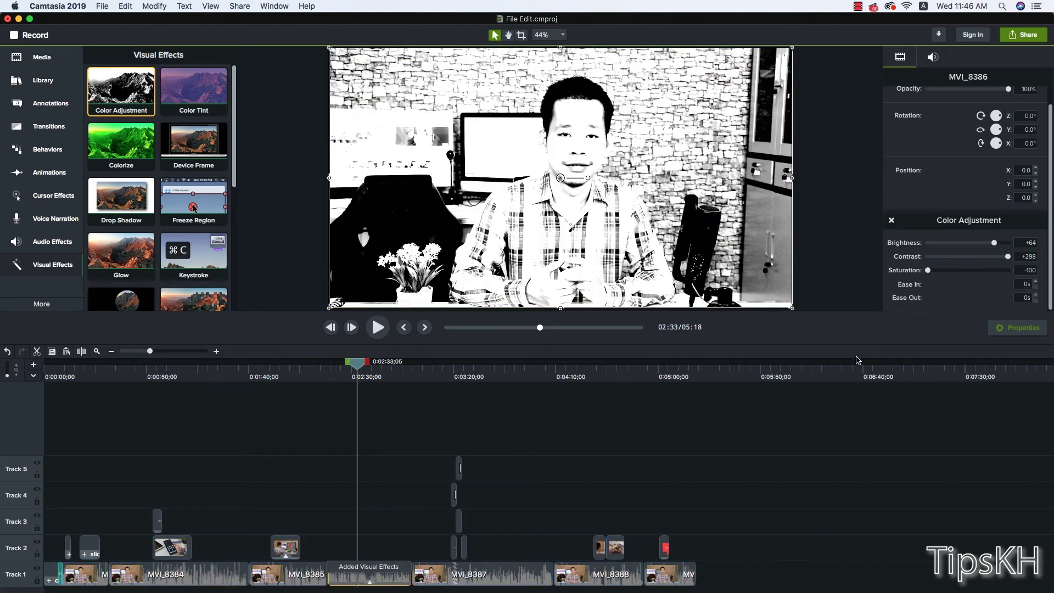
{"action": "mouse_move", "coordinate": [957, 257]}
{"action": "left_mouse_down"}
{"action": "mouse_move", "coordinate": [975, 256]}
{"action": "mouse_move", "coordinate": [963, 271]}
{"action": "left_mouse_up"}
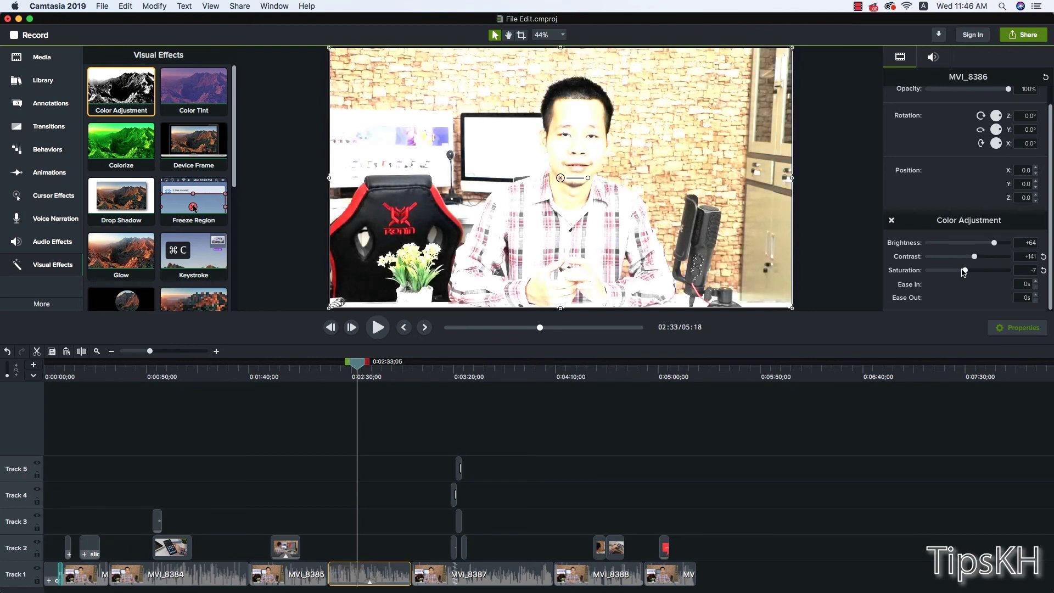
{"action": "left_click", "coordinate": [370, 582]}
{"action": "left_click", "coordinate": [386, 577]}
{"action": "key", "text": "Delete"}
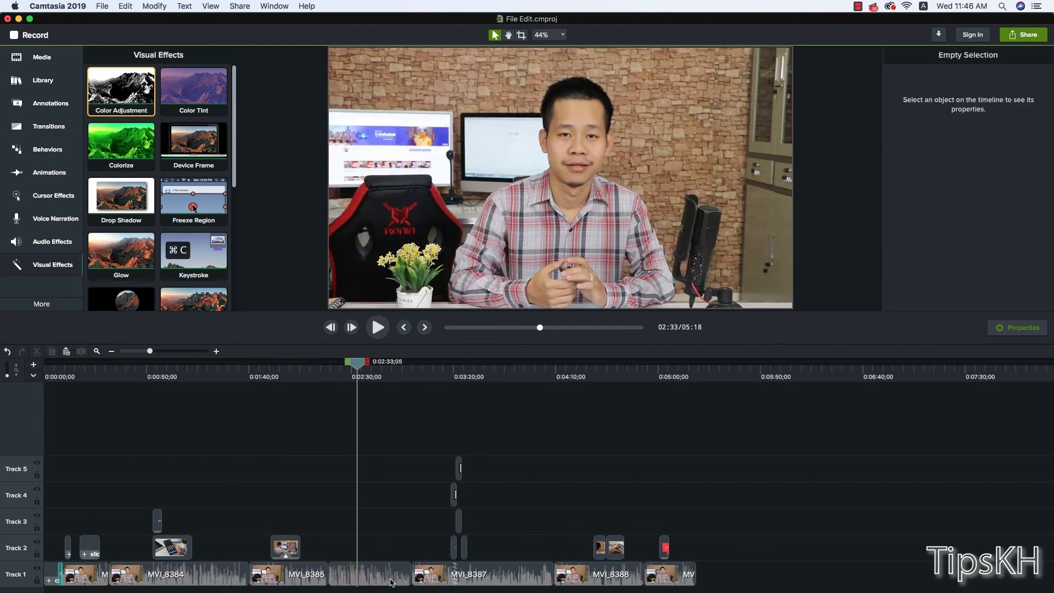
Step: Apply Color Tint to MVI_8386 with intensity 17, a blue dark tone and desaturate 10
{"action": "mouse_move", "coordinate": [195, 91]}
{"action": "left_mouse_down"}
{"action": "mouse_move", "coordinate": [355, 358]}
{"action": "mouse_move", "coordinate": [369, 575]}
{"action": "left_mouse_up"}
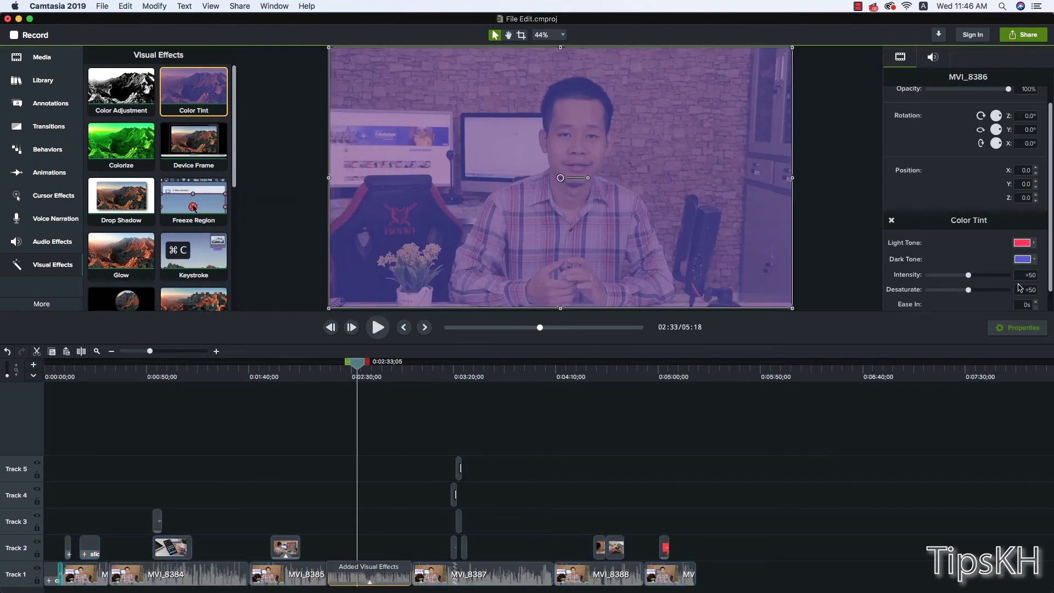
{"action": "mouse_move", "coordinate": [968, 274]}
{"action": "left_mouse_down"}
{"action": "mouse_move", "coordinate": [933, 275]}
{"action": "mouse_move", "coordinate": [976, 295]}
{"action": "mouse_move", "coordinate": [958, 294]}
{"action": "left_mouse_up"}
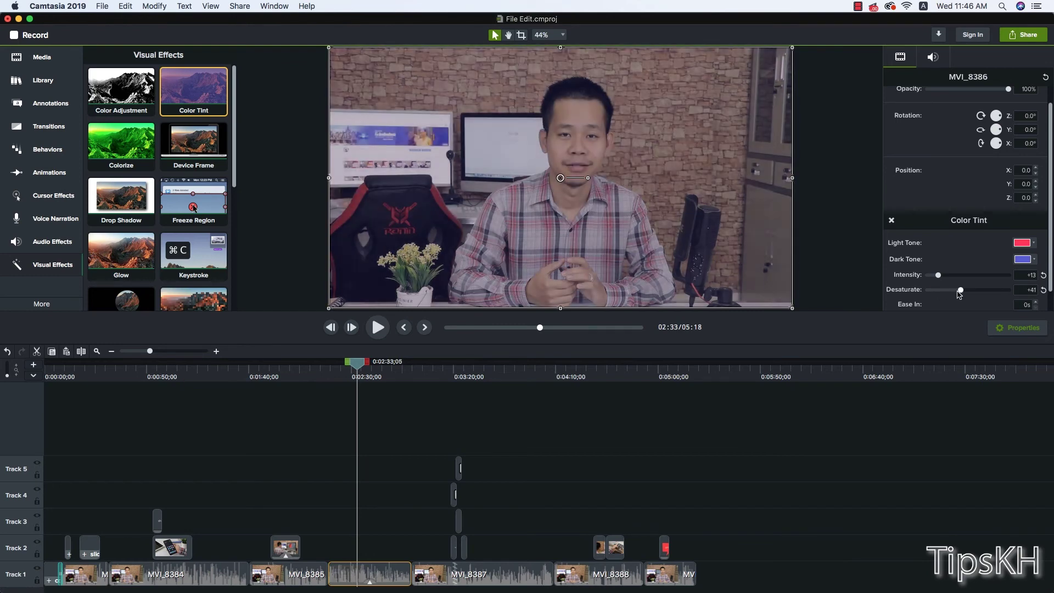
{"action": "left_click", "coordinate": [1019, 259]}
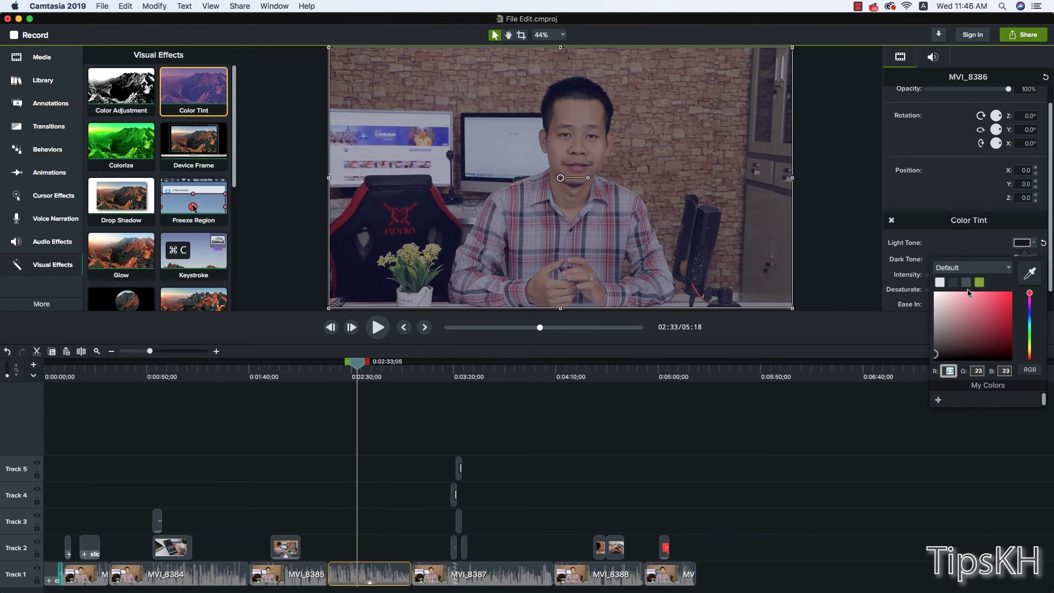
{"action": "left_click_drag", "start_coordinate": [949, 292], "coordinate": [938, 295]}
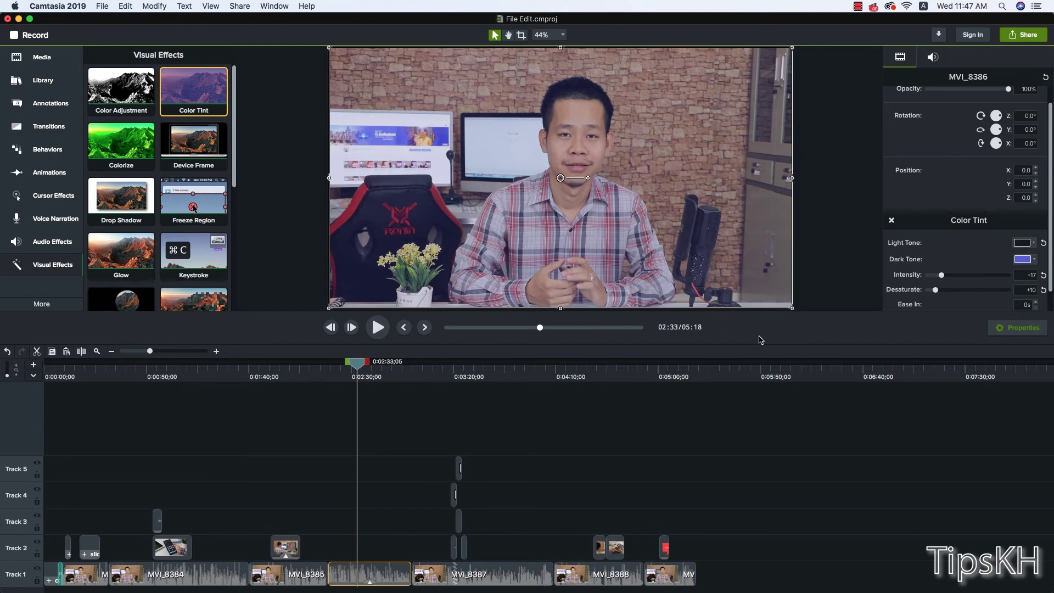
{"action": "left_click", "coordinate": [820, 319]}
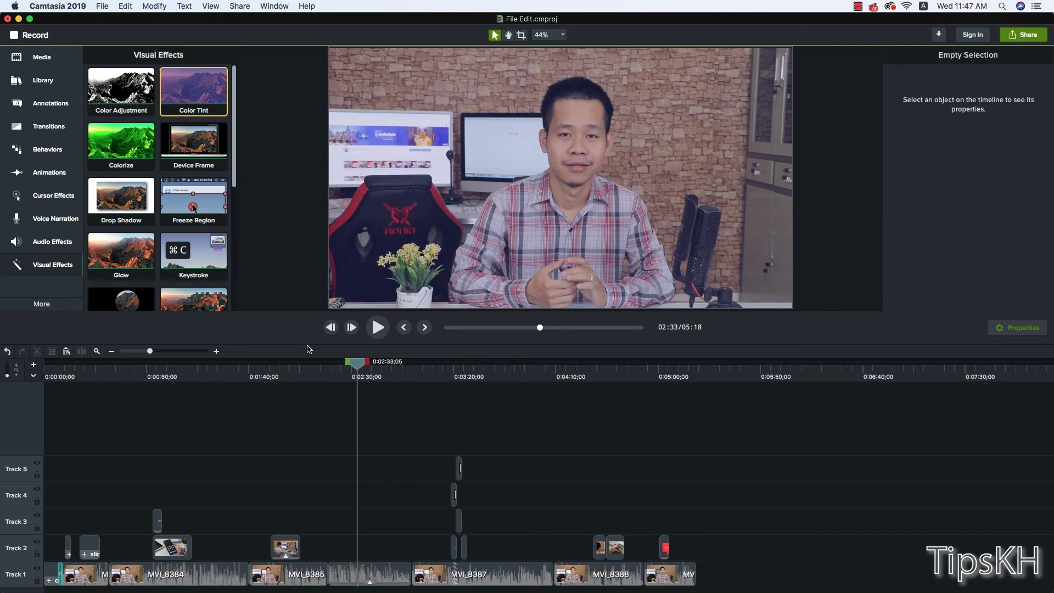
Step: Select clip MVI_8388 around 4:13 and move the playhead later into it
{"action": "scroll", "coordinate": [236, 190], "scroll_direction": "down", "scroll_amount": 2}
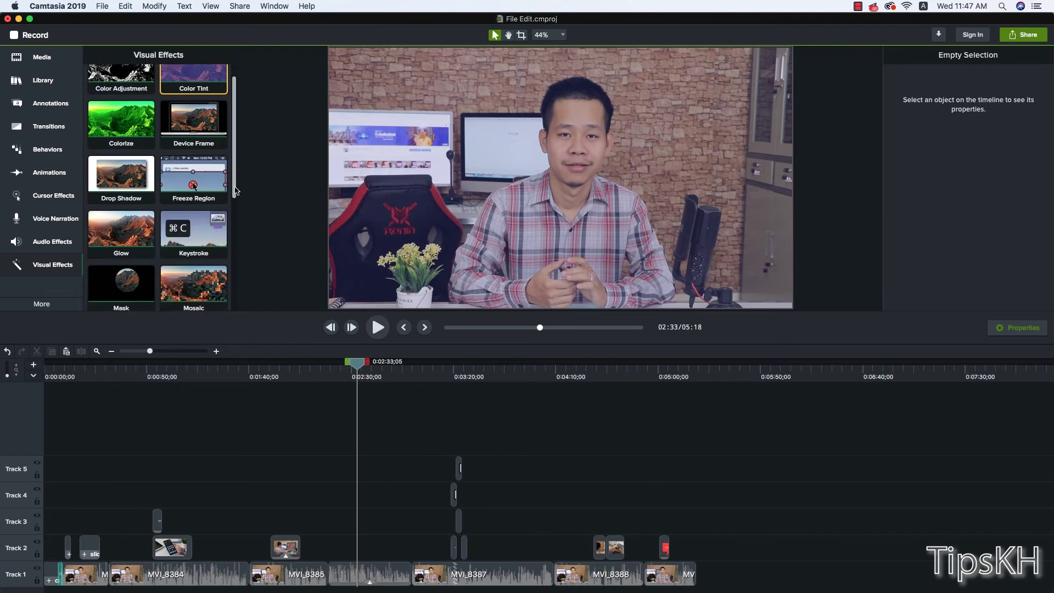
{"action": "left_click_drag", "start_coordinate": [425, 378], "coordinate": [564, 378]}
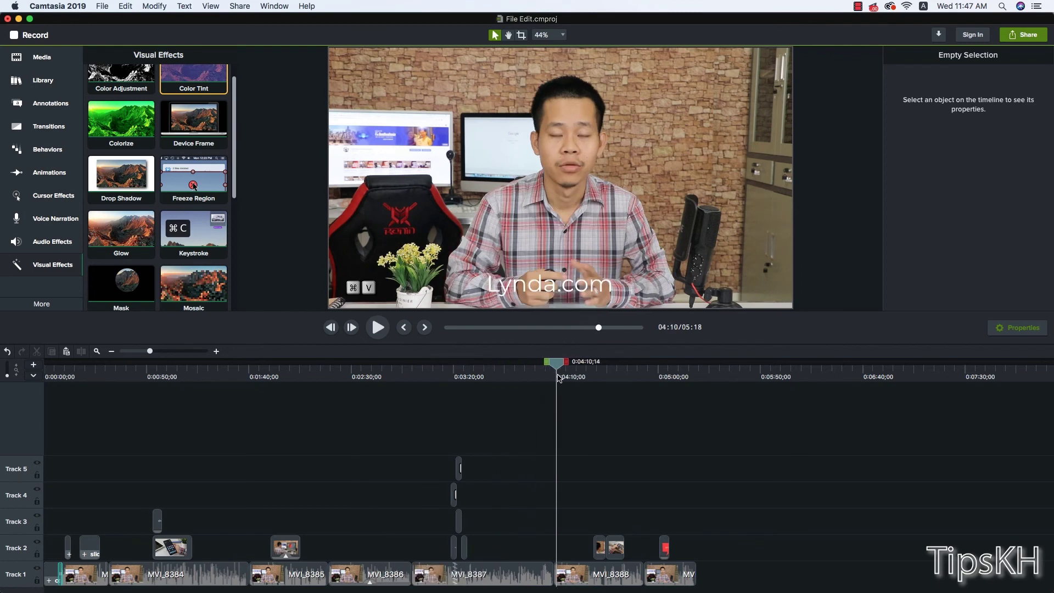
{"action": "left_click", "coordinate": [586, 574]}
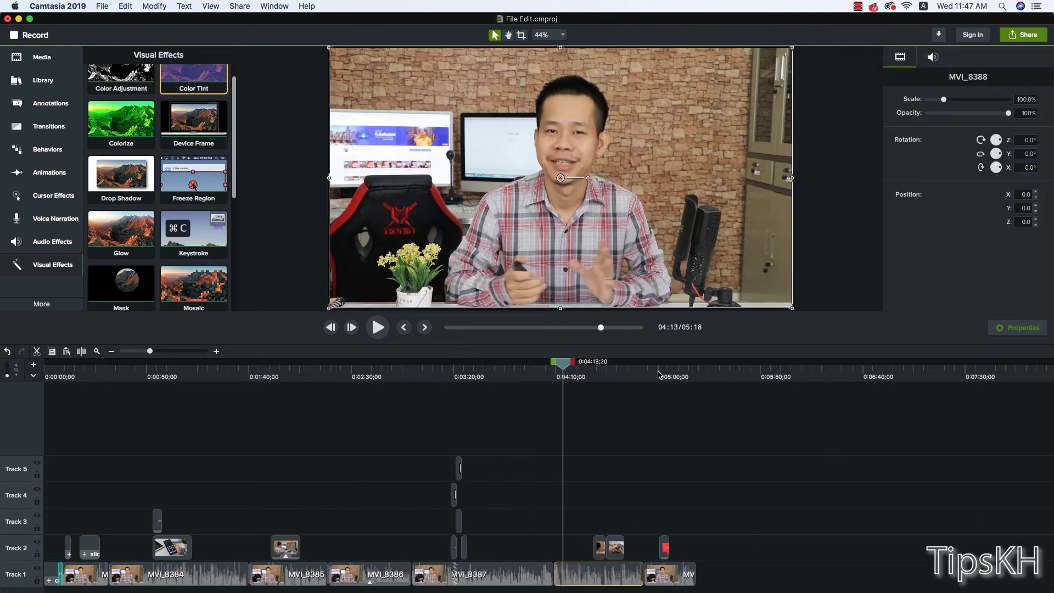
{"action": "mouse_move", "coordinate": [568, 367]}
{"action": "left_mouse_down"}
{"action": "mouse_move", "coordinate": [608, 365]}
{"action": "mouse_move", "coordinate": [598, 366]}
{"action": "left_mouse_up"}
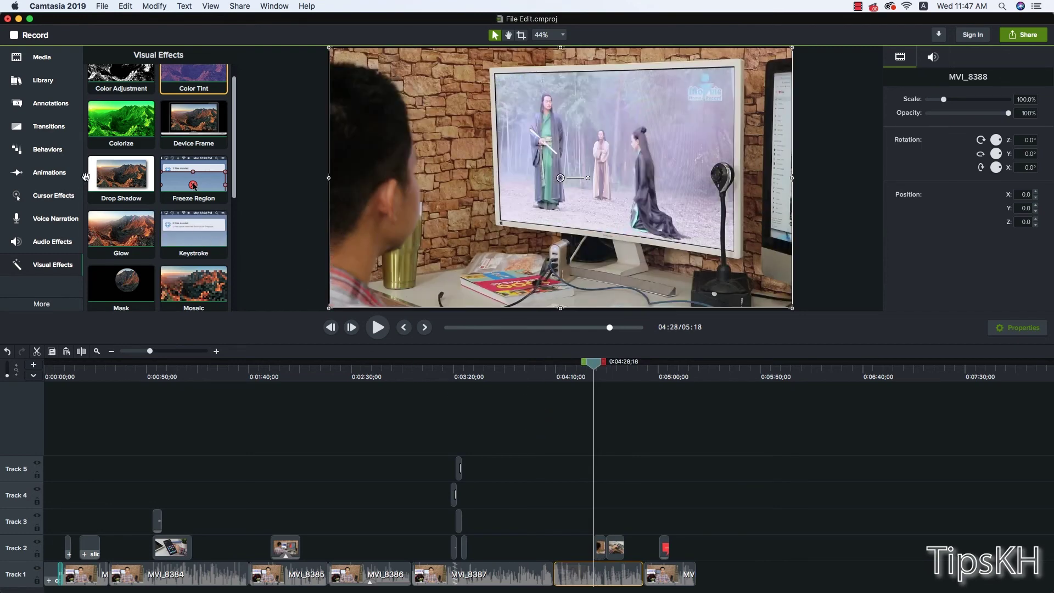
Step: Apply the Tilt Left animation preset to MVI_8388 and check it at 4:28
{"action": "key", "text": "super+6"}
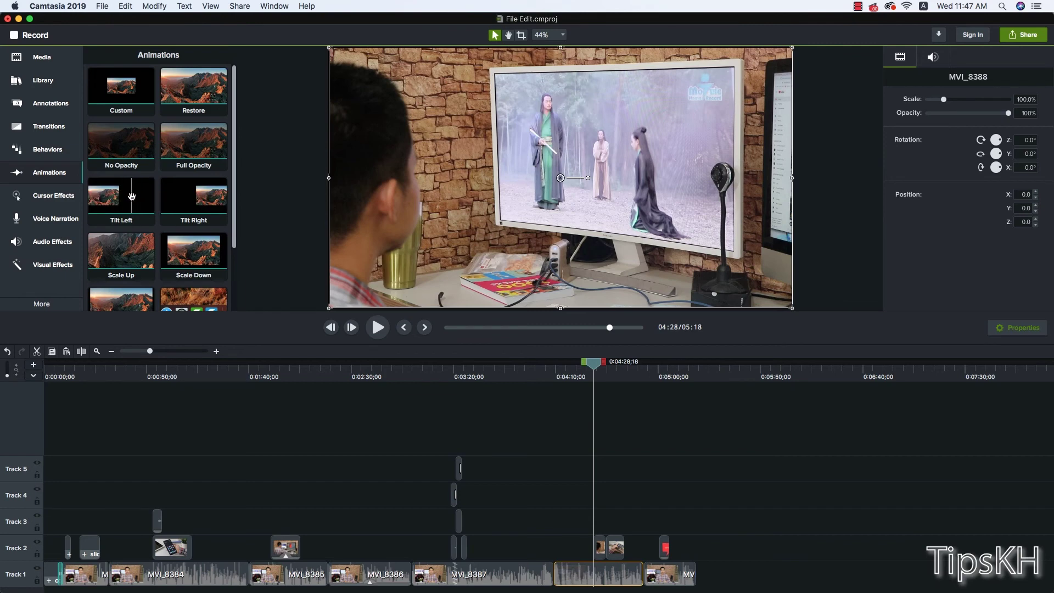
{"action": "left_click_drag", "start_coordinate": [117, 195], "coordinate": [584, 580]}
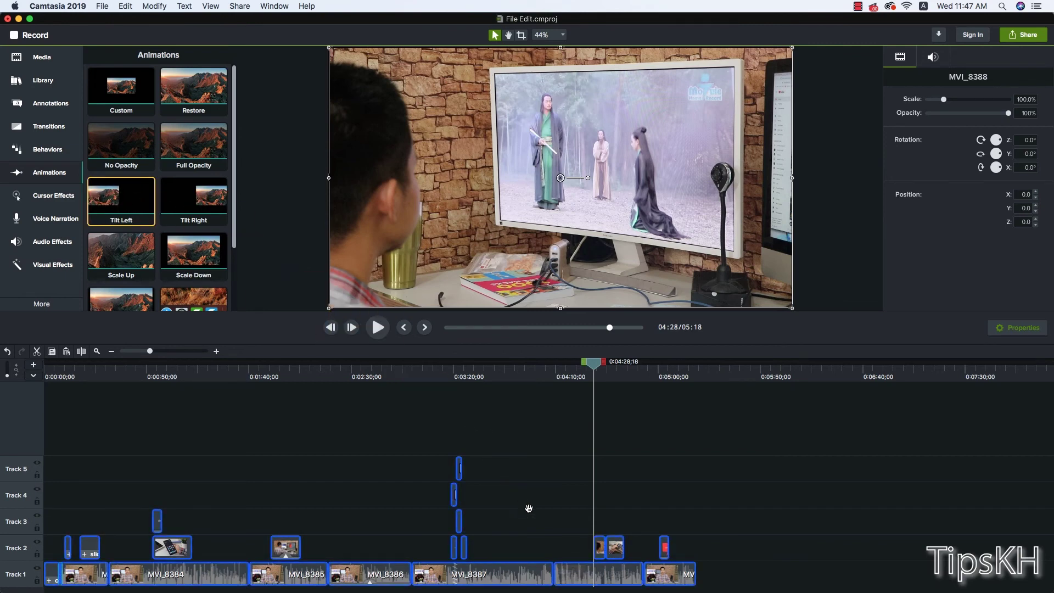
{"action": "left_click_drag", "start_coordinate": [568, 583], "coordinate": [571, 573]}
{"action": "left_click", "coordinate": [565, 573]}
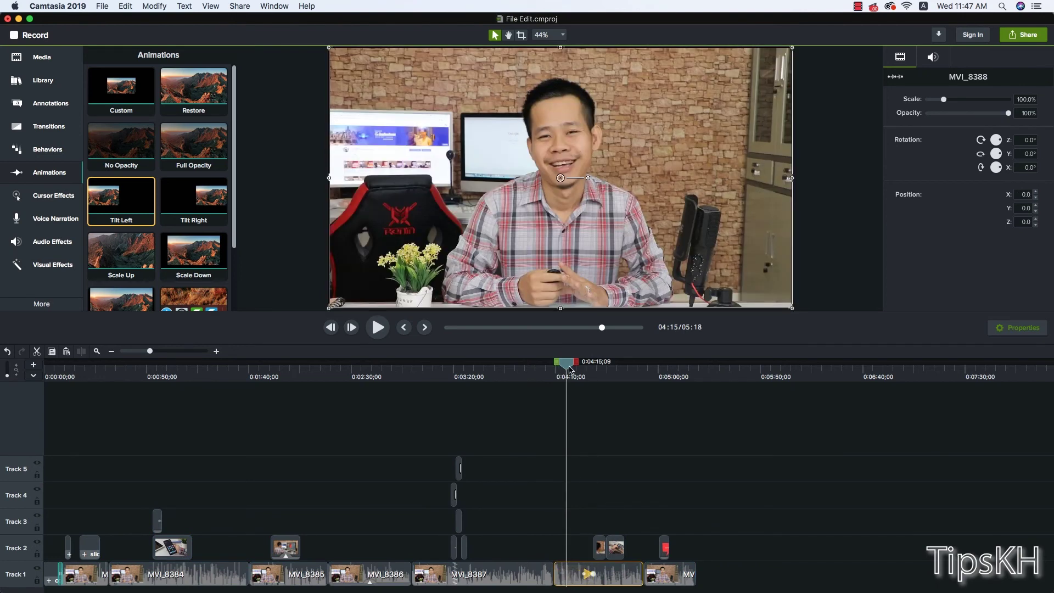
{"action": "left_click_drag", "start_coordinate": [570, 369], "coordinate": [597, 370]}
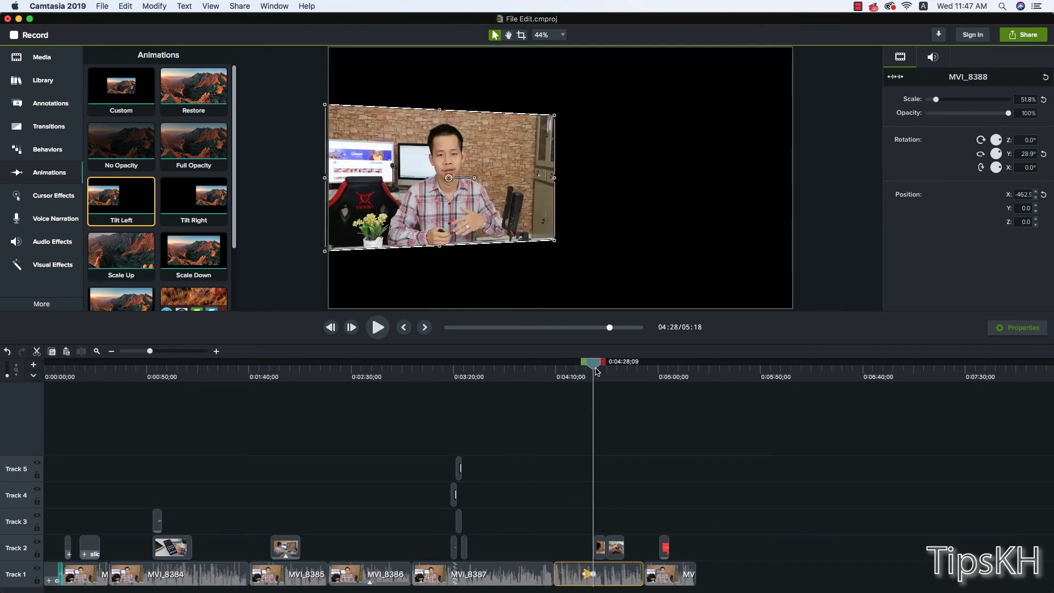
{"action": "left_click", "coordinate": [600, 445]}
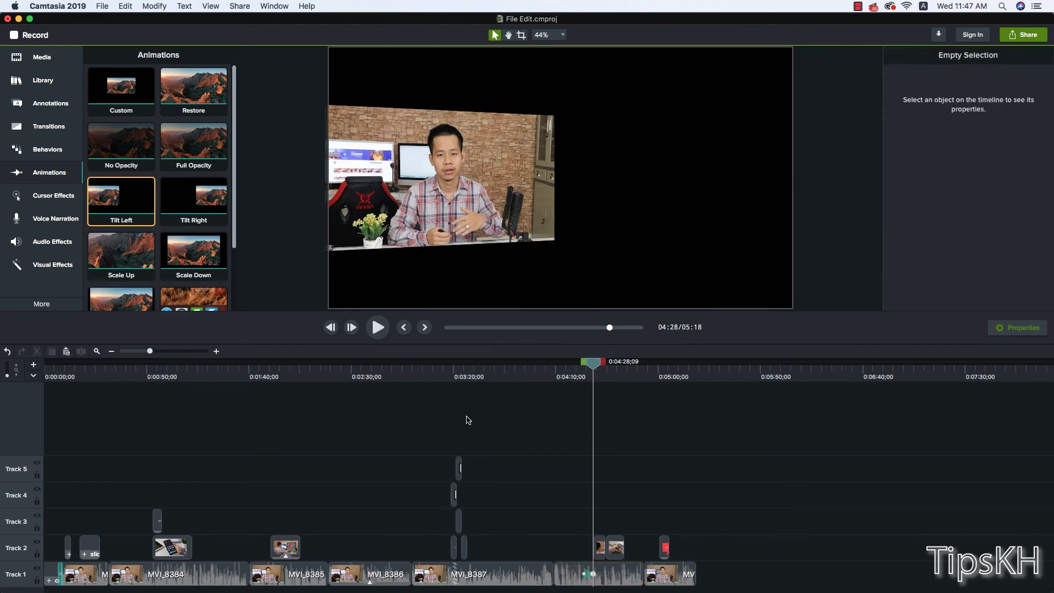
Step: Add a white rectangle shape near 4:10 and stretch it to cover the whole canvas
{"action": "left_click", "coordinate": [72, 104]}
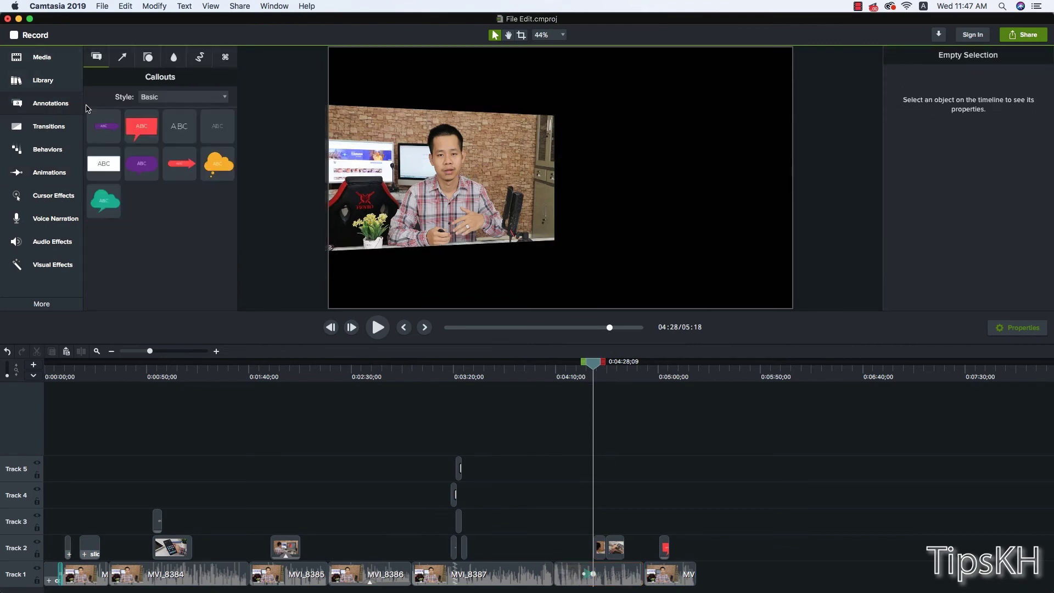
{"action": "left_click", "coordinate": [148, 57]}
{"action": "mouse_move", "coordinate": [104, 126]}
{"action": "left_mouse_down"}
{"action": "mouse_move", "coordinate": [559, 518]}
{"action": "mouse_move", "coordinate": [639, 524]}
{"action": "left_mouse_up"}
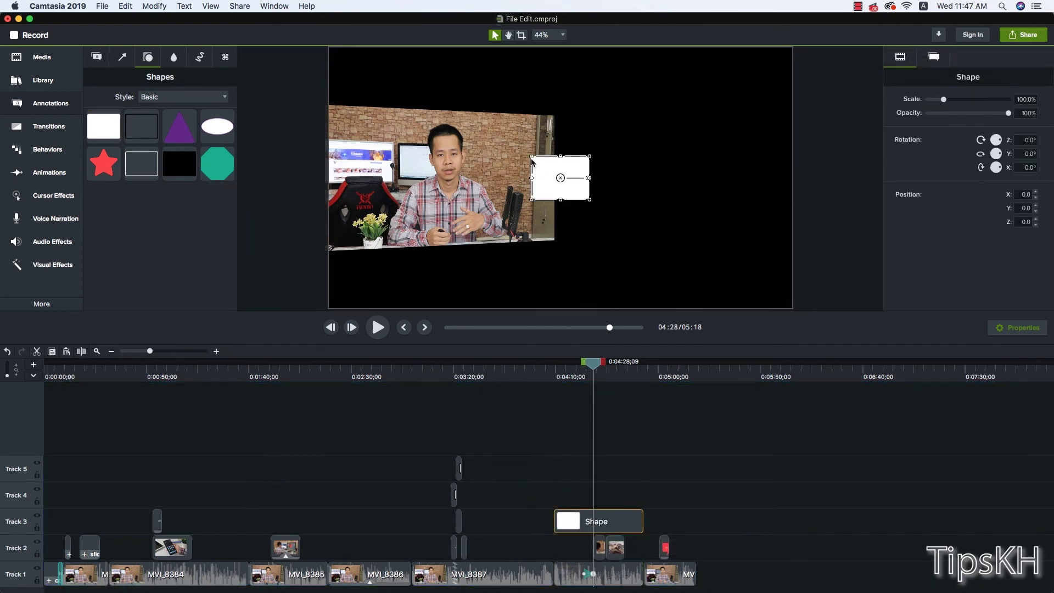
{"action": "left_click_drag", "start_coordinate": [532, 161], "coordinate": [330, 52]}
{"action": "left_click_drag", "start_coordinate": [388, 91], "coordinate": [794, 310]}
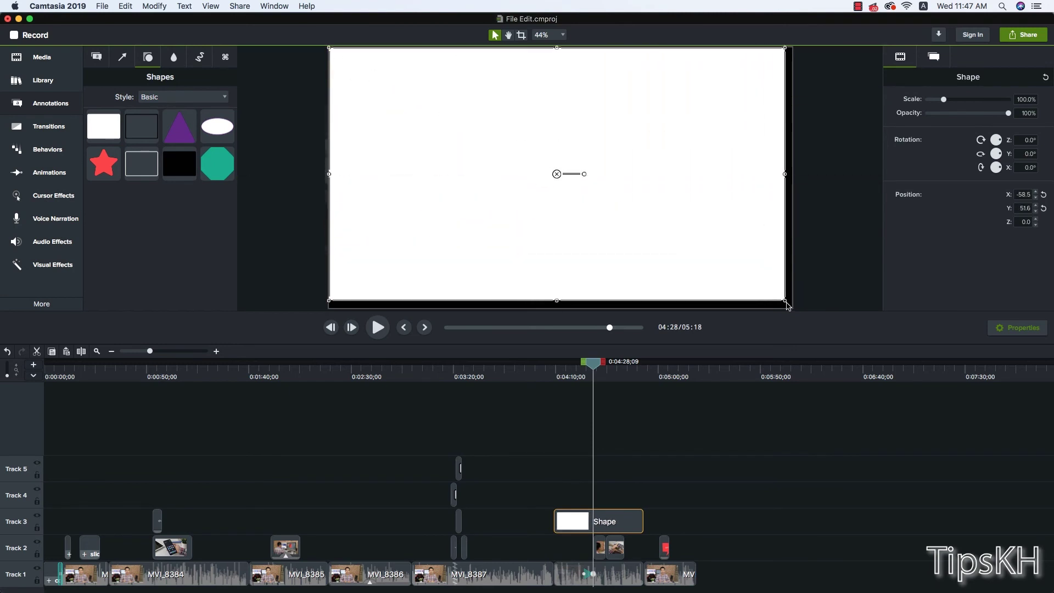
Step: Move the white Shape clip down to Track 1 under the videos and check it at 4:28
{"action": "left_click", "coordinate": [625, 466]}
{"action": "left_click_drag", "start_coordinate": [609, 518], "coordinate": [620, 590]}
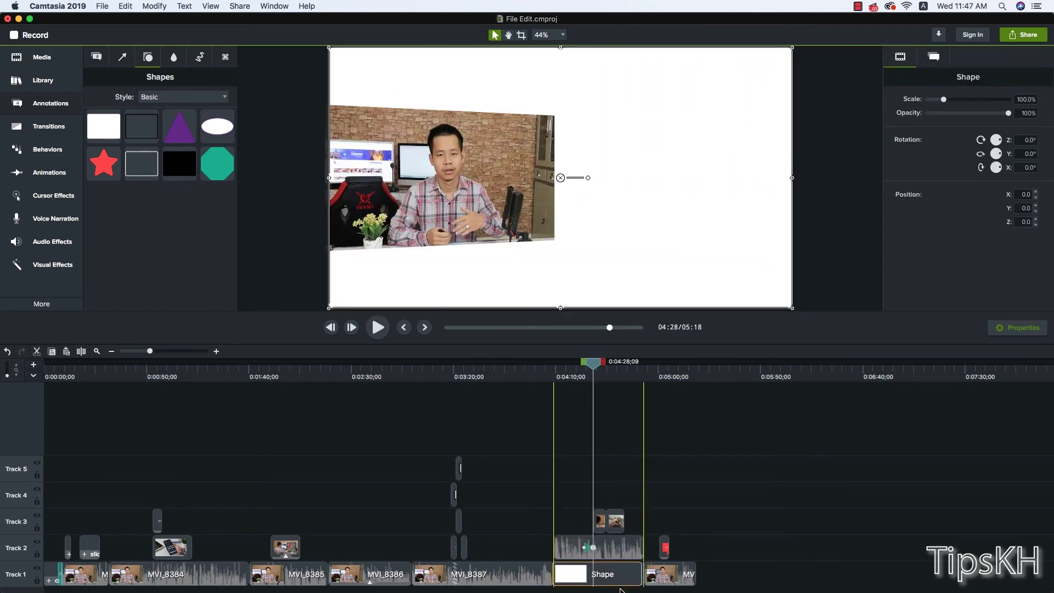
{"action": "left_click", "coordinate": [629, 589]}
{"action": "left_click", "coordinate": [638, 519]}
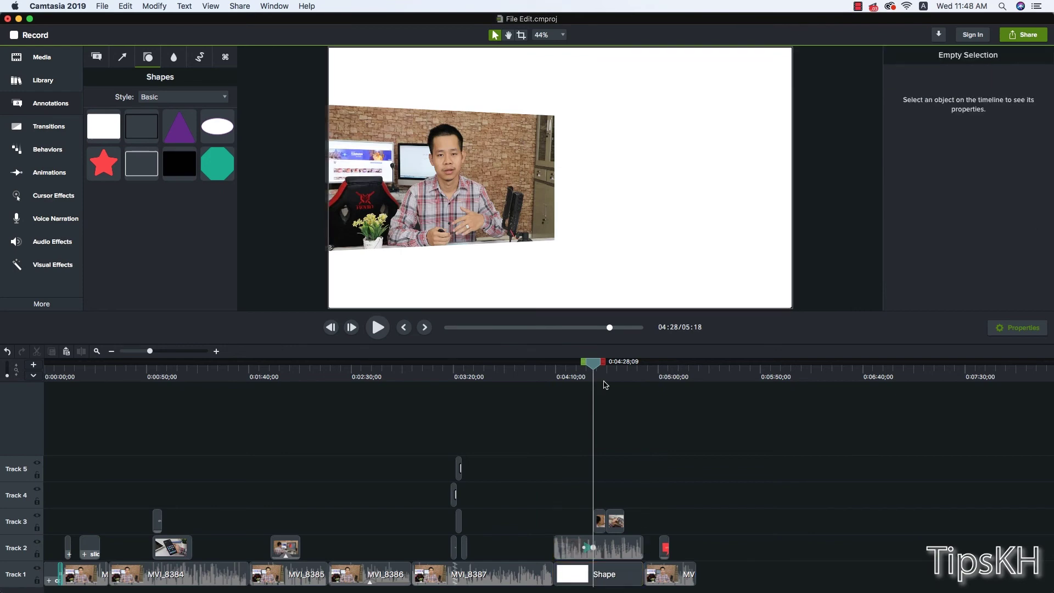
{"action": "left_click_drag", "start_coordinate": [589, 363], "coordinate": [591, 365]}
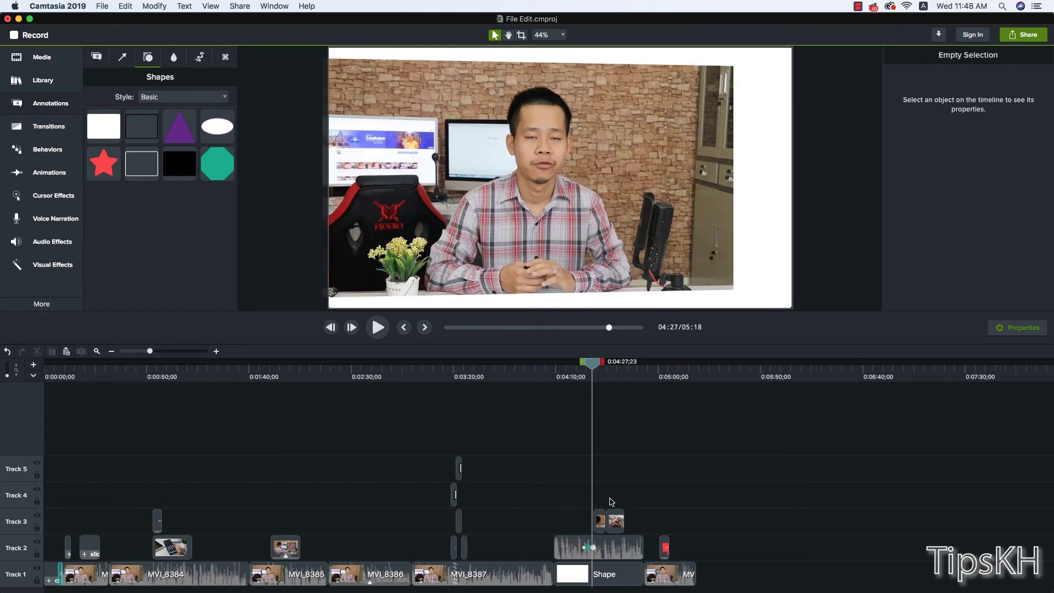
{"action": "left_click", "coordinate": [599, 522]}
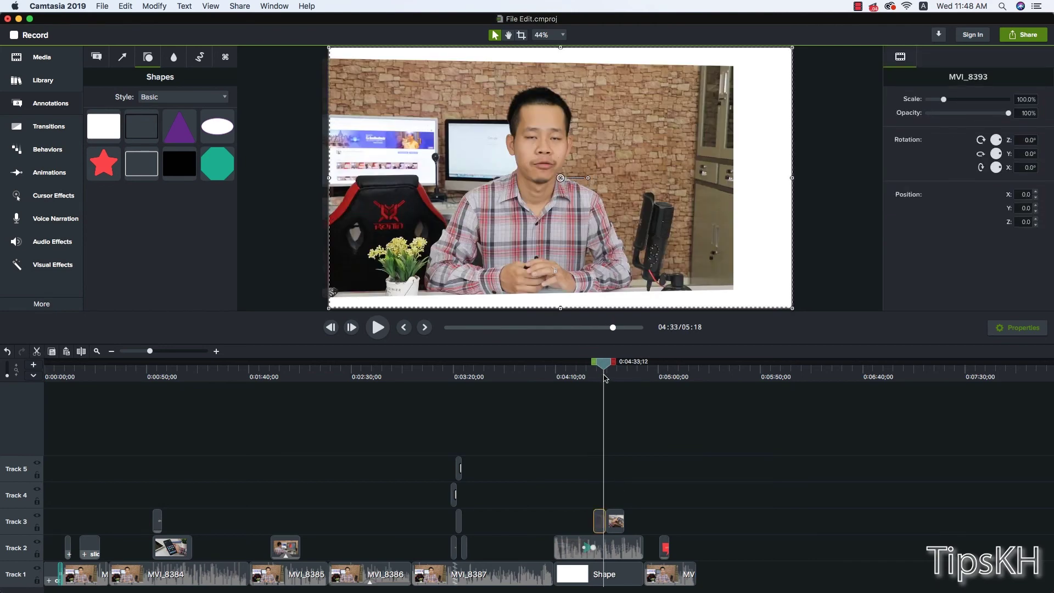
Step: Move one B-roll clip up to Track 4 and trim both overlay clips to end together
{"action": "left_click_drag", "start_coordinate": [602, 378], "coordinate": [590, 378]}
{"action": "mouse_move", "coordinate": [600, 523]}
{"action": "left_mouse_down"}
{"action": "mouse_move", "coordinate": [610, 501]}
{"action": "mouse_move", "coordinate": [629, 520]}
{"action": "left_mouse_up"}
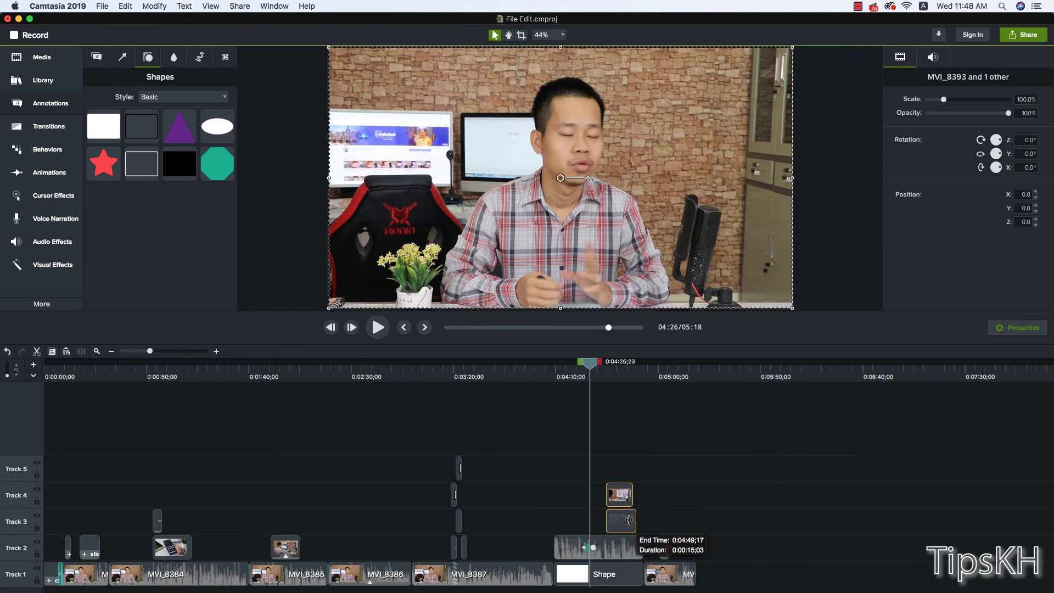
{"action": "left_click_drag", "start_coordinate": [635, 520], "coordinate": [605, 527]}
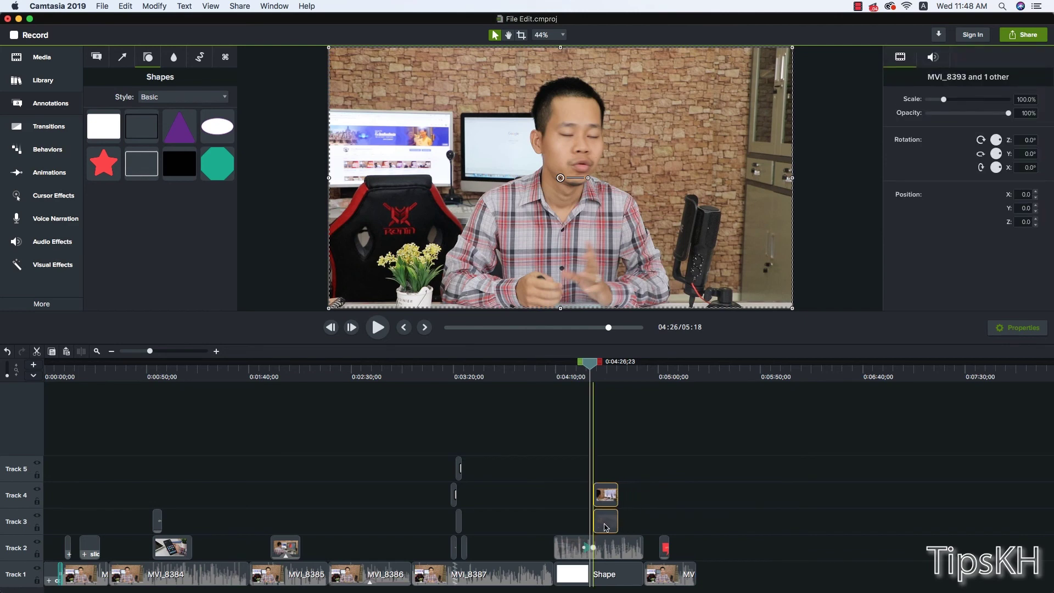
{"action": "left_click_drag", "start_coordinate": [593, 367], "coordinate": [603, 366]}
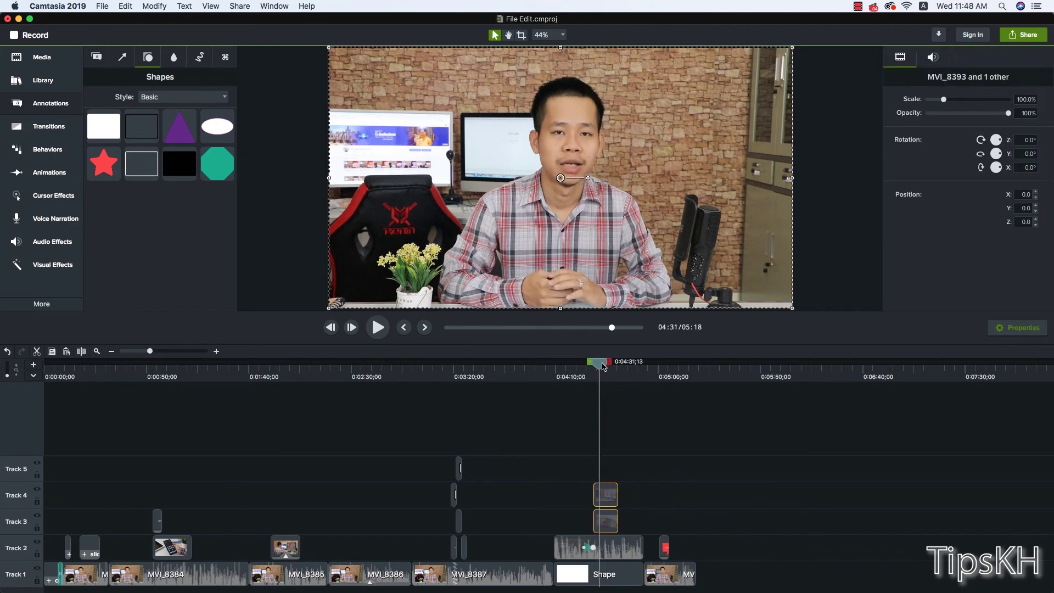
{"action": "left_click", "coordinate": [646, 423]}
Step: Scale MVI_8393 and MVI_8397 to about 35%, placing them top-right and bottom-right
{"action": "left_click", "coordinate": [566, 258]}
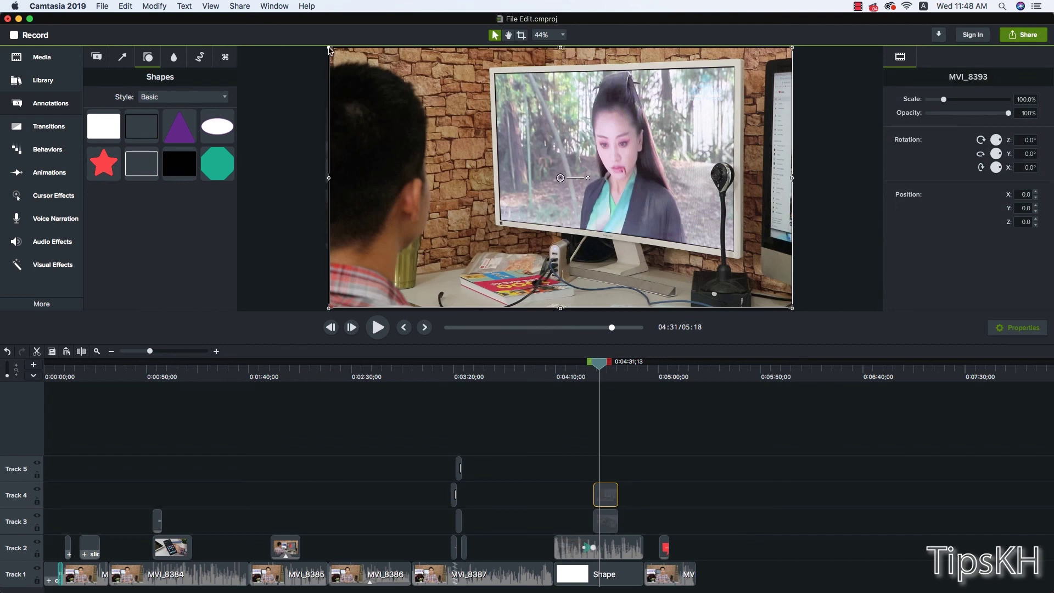
{"action": "left_click_drag", "start_coordinate": [330, 50], "coordinate": [546, 170]}
{"action": "left_click", "coordinate": [376, 73]}
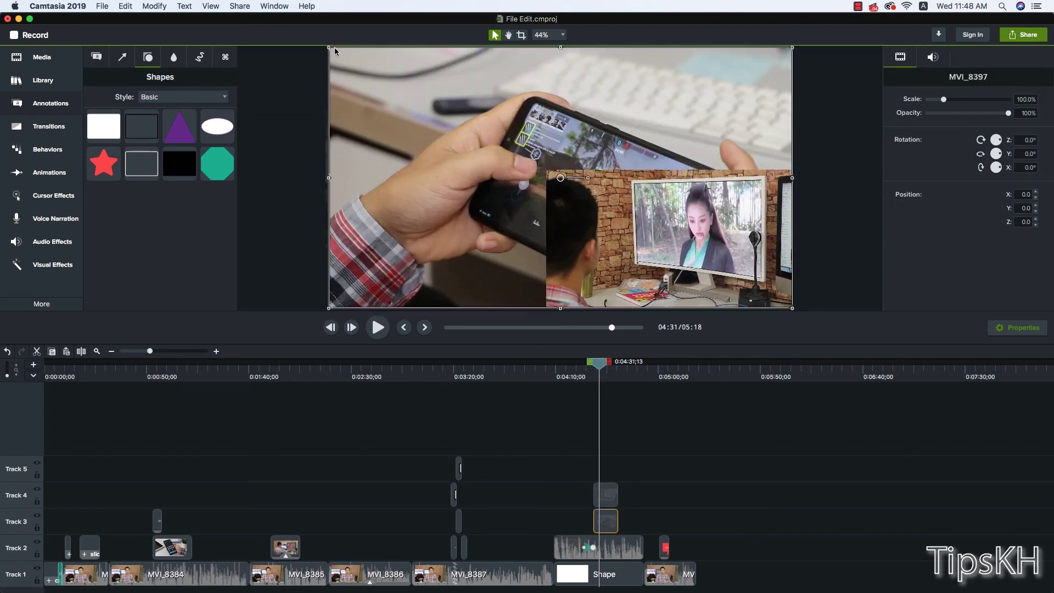
{"action": "left_click_drag", "start_coordinate": [331, 50], "coordinate": [546, 170]}
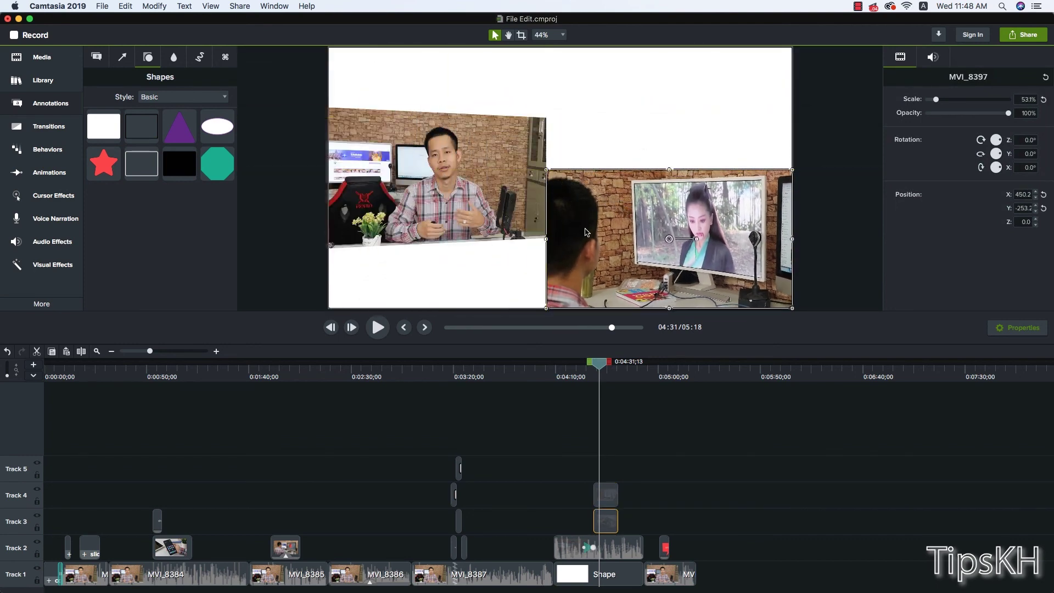
{"action": "mouse_move", "coordinate": [587, 231]}
{"action": "left_mouse_down"}
{"action": "mouse_move", "coordinate": [561, 116]}
{"action": "mouse_move", "coordinate": [579, 175]}
{"action": "left_mouse_up"}
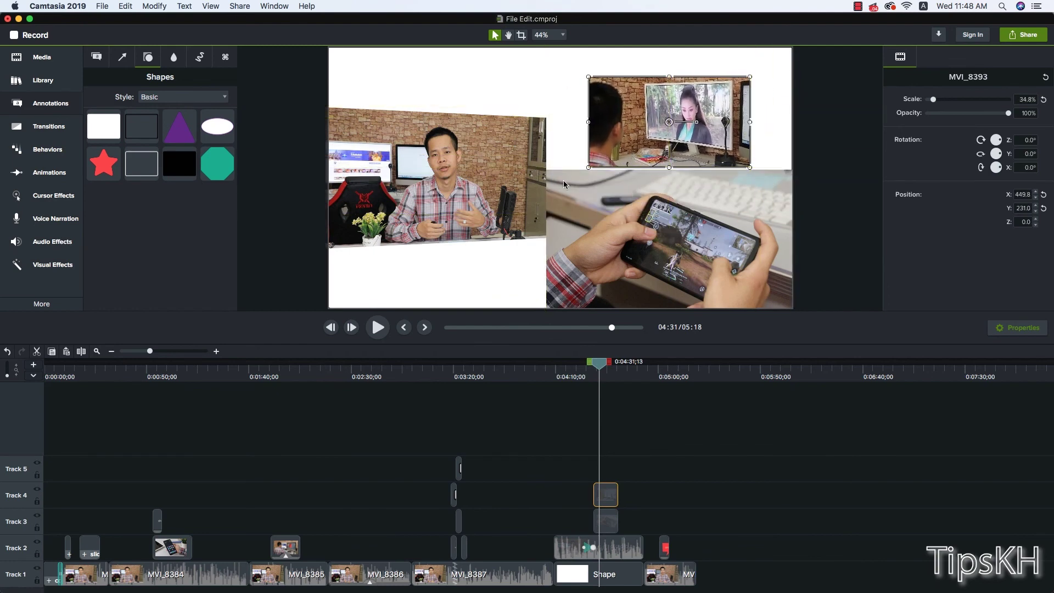
{"action": "left_click_drag", "start_coordinate": [546, 170], "coordinate": [616, 218]}
{"action": "left_click_drag", "start_coordinate": [770, 293], "coordinate": [729, 285]}
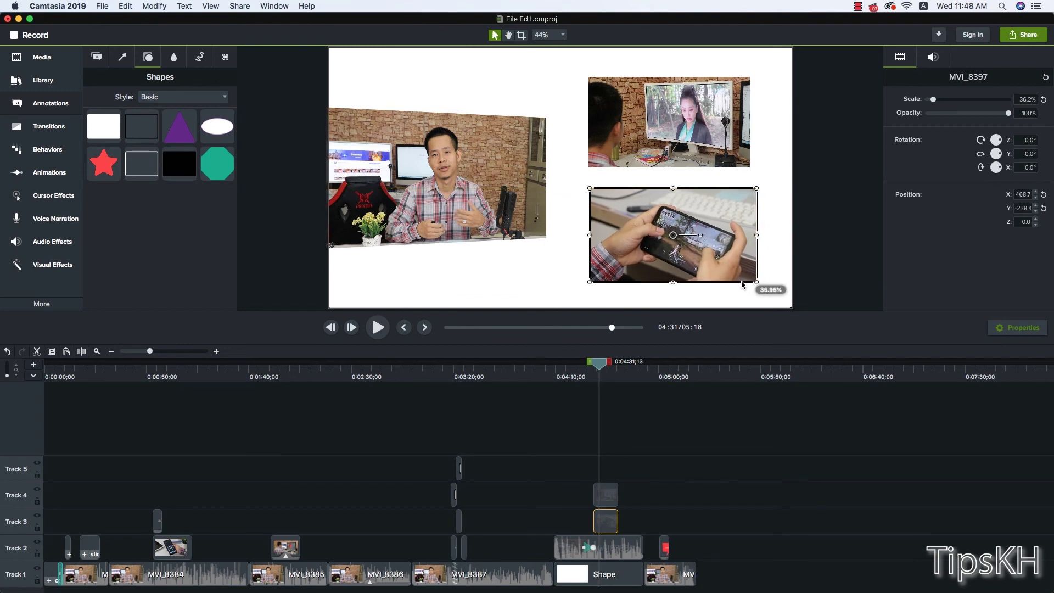
{"action": "left_click", "coordinate": [877, 264]}
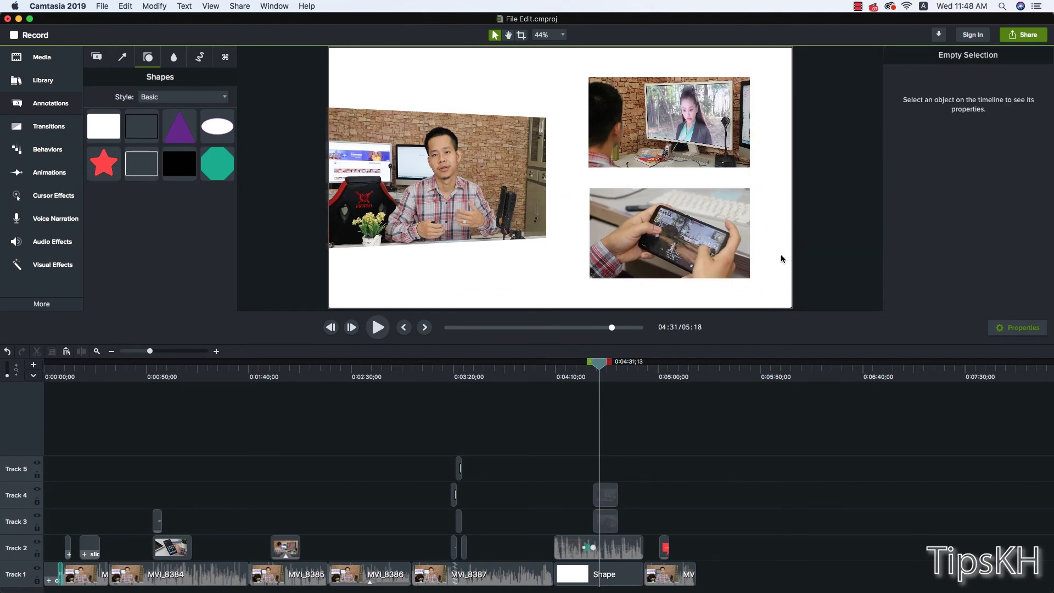
{"action": "left_click", "coordinate": [426, 177]}
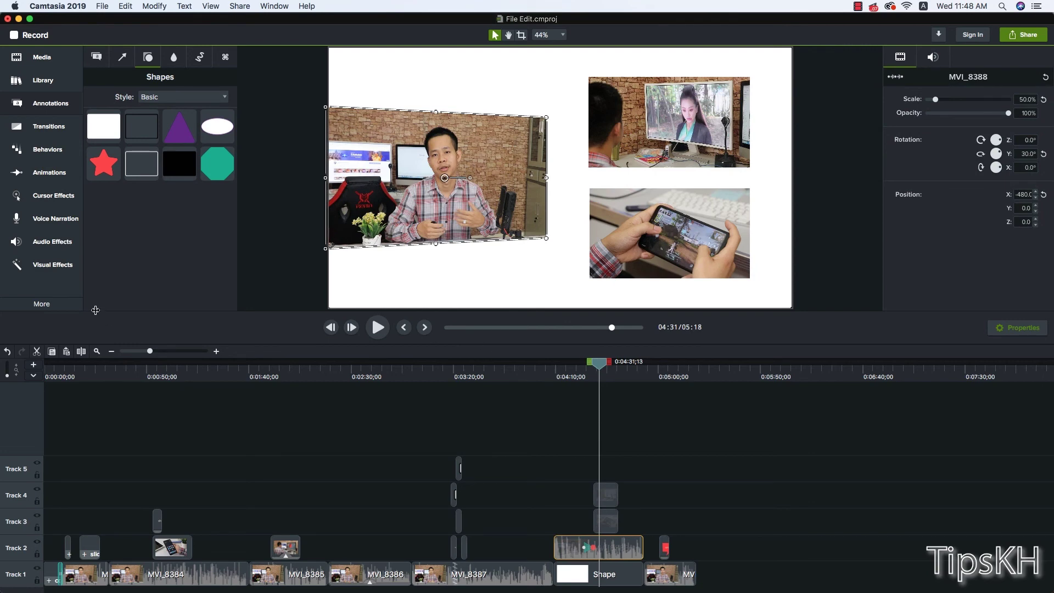
Step: Add a Drop Shadow to MVI_8388 (offset 153, blur 50, opacity 20%) and play back from 4:17
{"action": "left_click", "coordinate": [52, 265]}
{"action": "left_click_drag", "start_coordinate": [121, 177], "coordinate": [415, 214]}
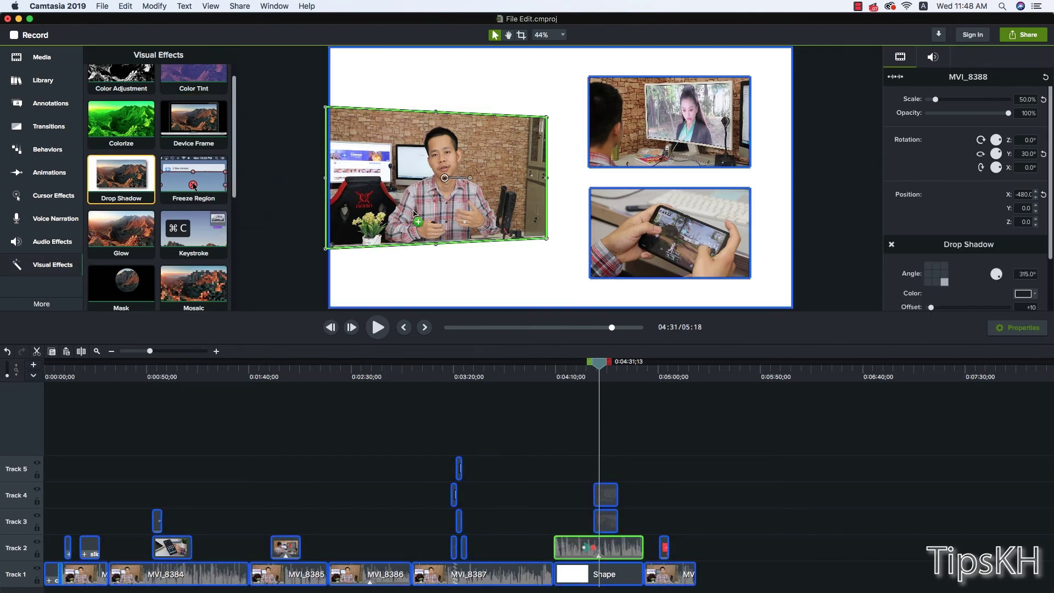
{"action": "left_click", "coordinate": [317, 236]}
{"action": "left_click", "coordinate": [337, 233]}
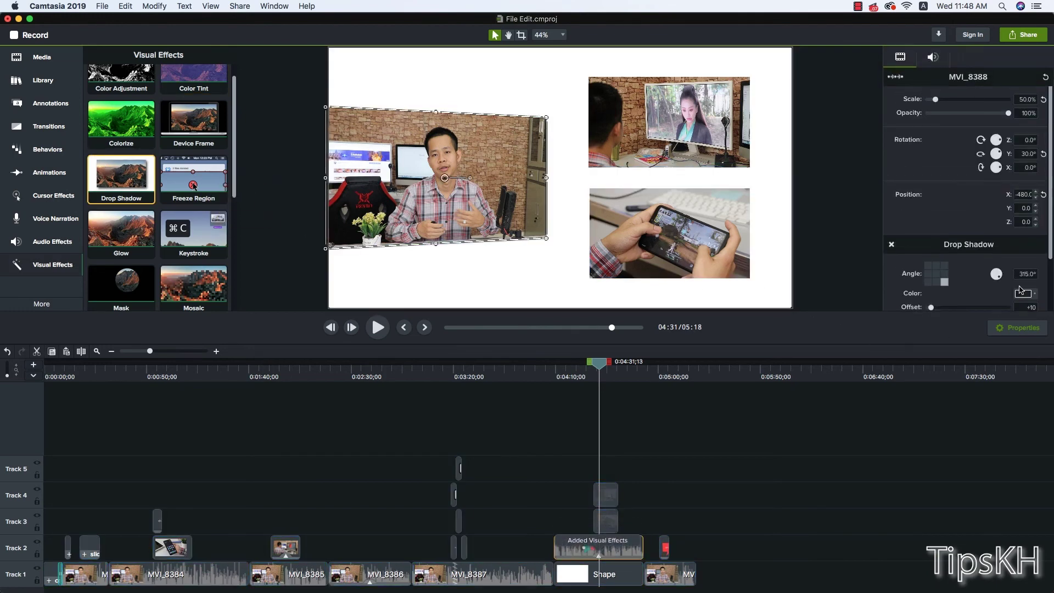
{"action": "scroll", "coordinate": [1018, 283], "scroll_direction": "down", "scroll_amount": 3}
{"action": "left_click_drag", "start_coordinate": [932, 244], "coordinate": [950, 244]}
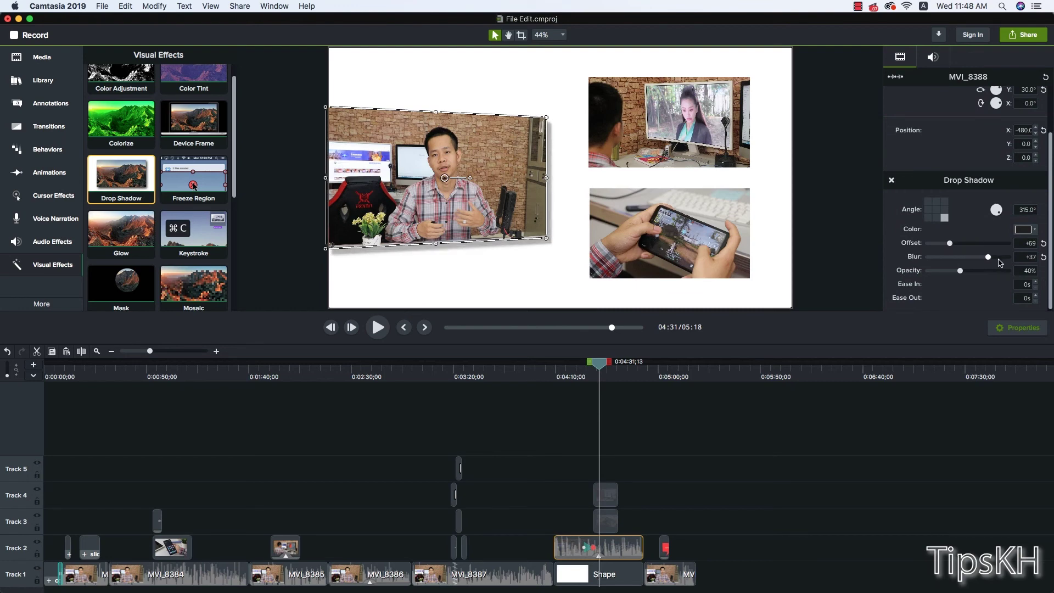
{"action": "mouse_move", "coordinate": [961, 271]}
{"action": "left_mouse_down"}
{"action": "mouse_move", "coordinate": [976, 244]}
{"action": "mouse_move", "coordinate": [943, 271]}
{"action": "left_mouse_up"}
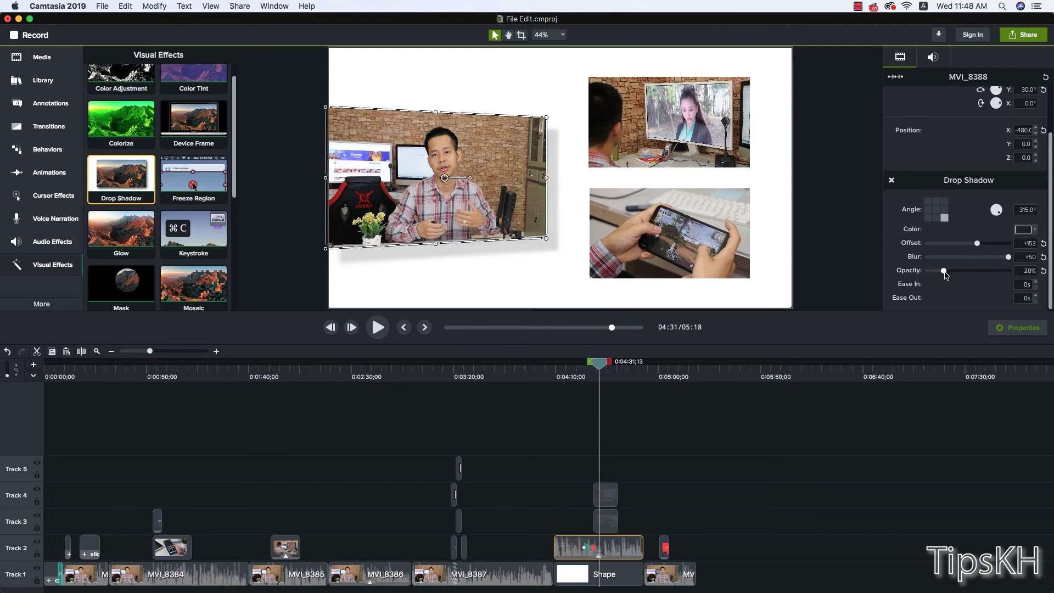
{"action": "left_click", "coordinate": [869, 256]}
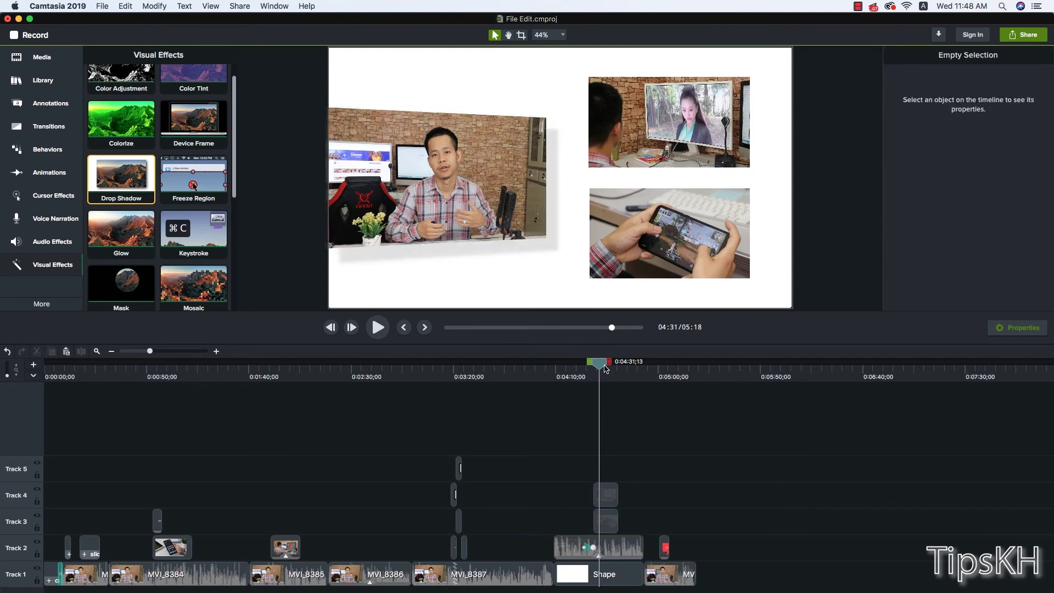
{"action": "left_click_drag", "start_coordinate": [605, 369], "coordinate": [573, 372]}
{"action": "key", "text": "space"}
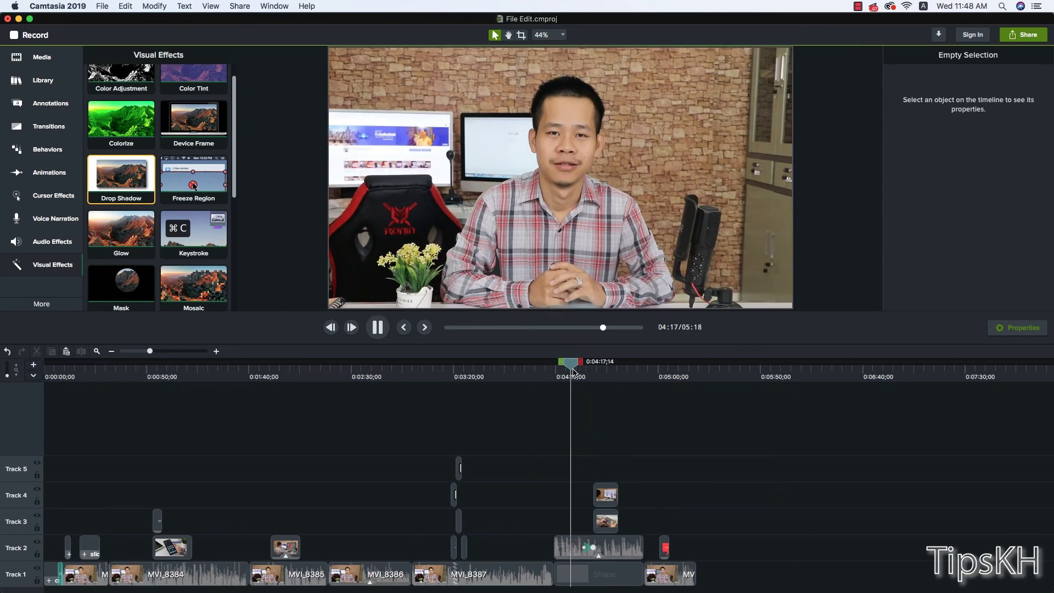
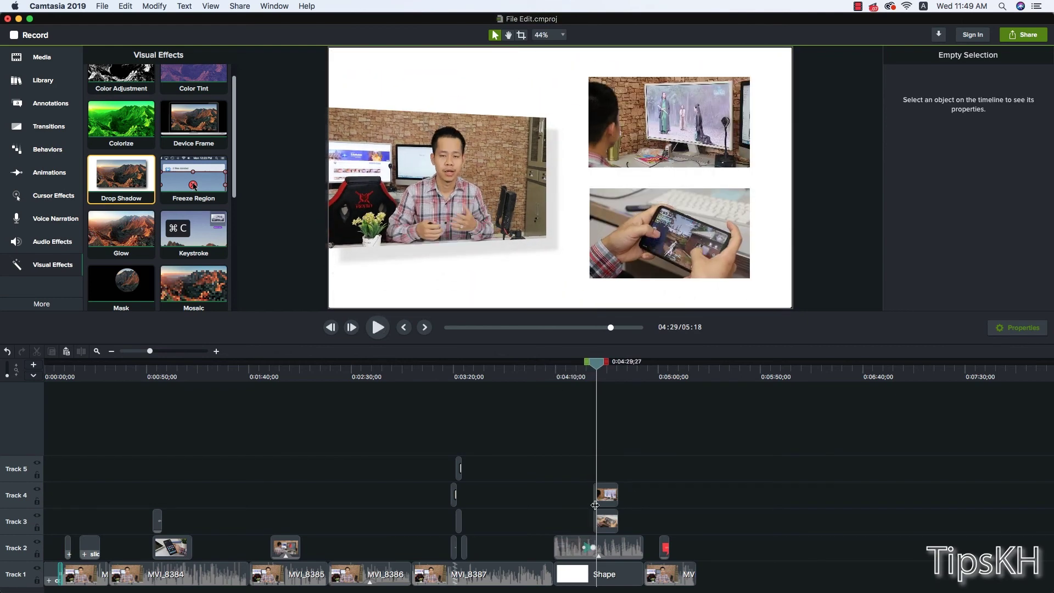
Step: Trim MVI_8397 on Track 3 so it starts at 0:04:33;09, then play back to check
{"action": "left_click", "coordinate": [609, 526]}
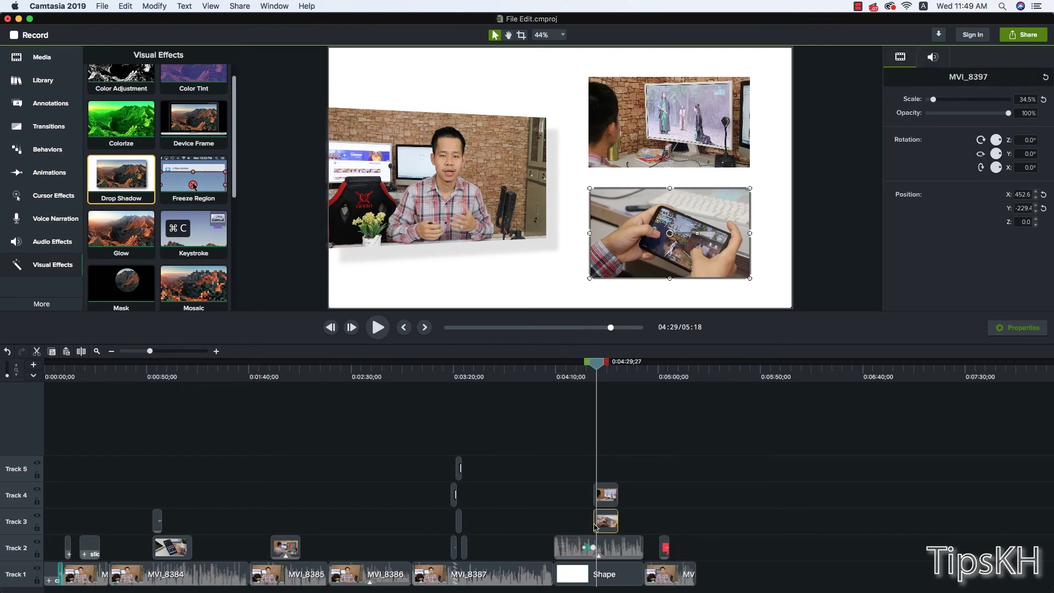
{"action": "left_click_drag", "start_coordinate": [594, 522], "coordinate": [604, 523]}
{"action": "left_click", "coordinate": [644, 505]}
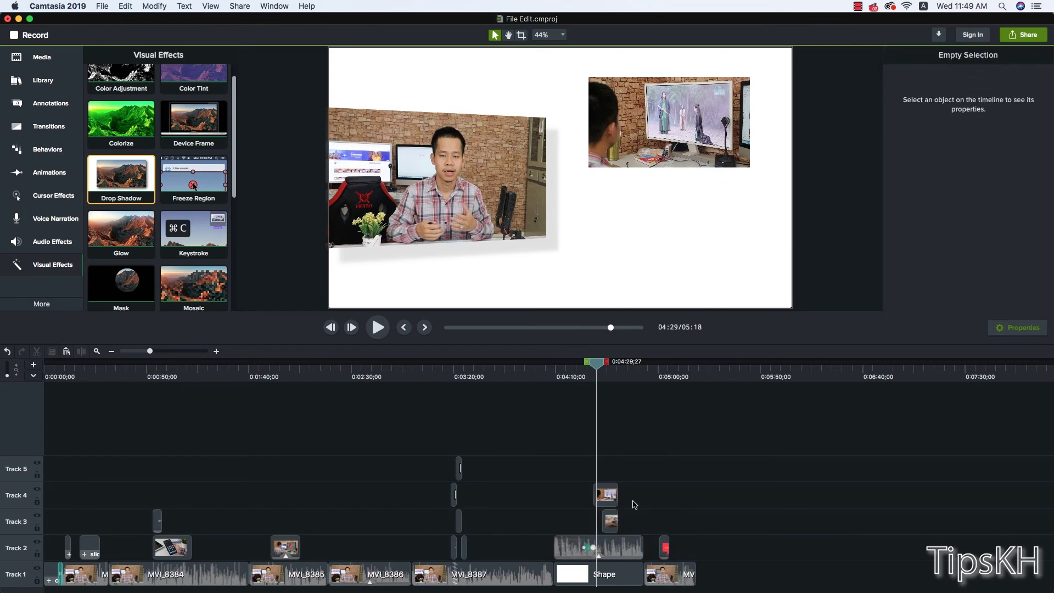
{"action": "key", "text": "space"}
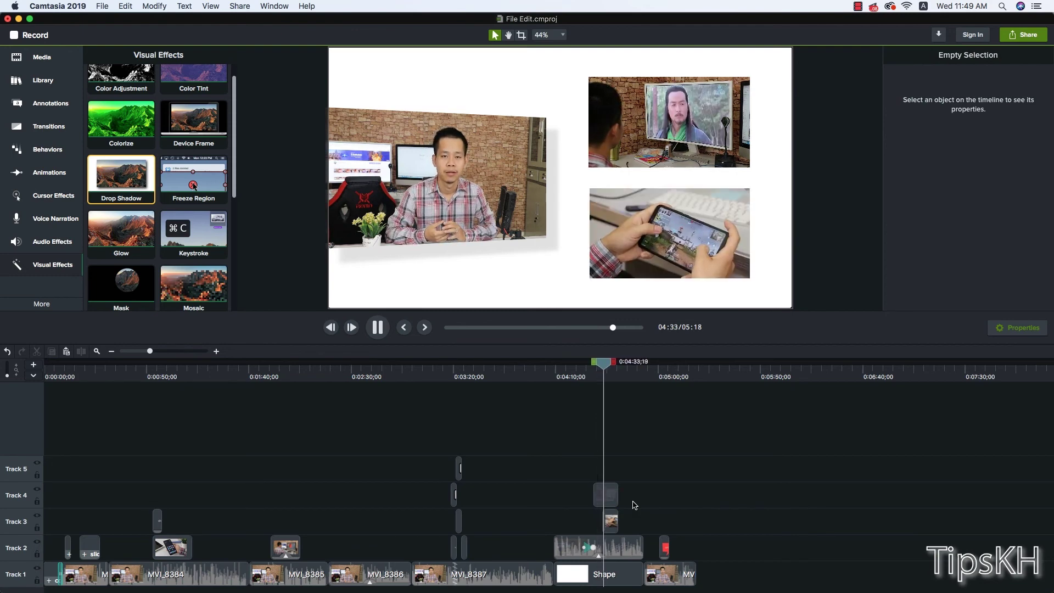
{"action": "key", "text": "space"}
Step: Reposition the top-right video on the canvas to about Y 230, stacked above the lower-right clip
{"action": "left_click", "coordinate": [655, 276]}
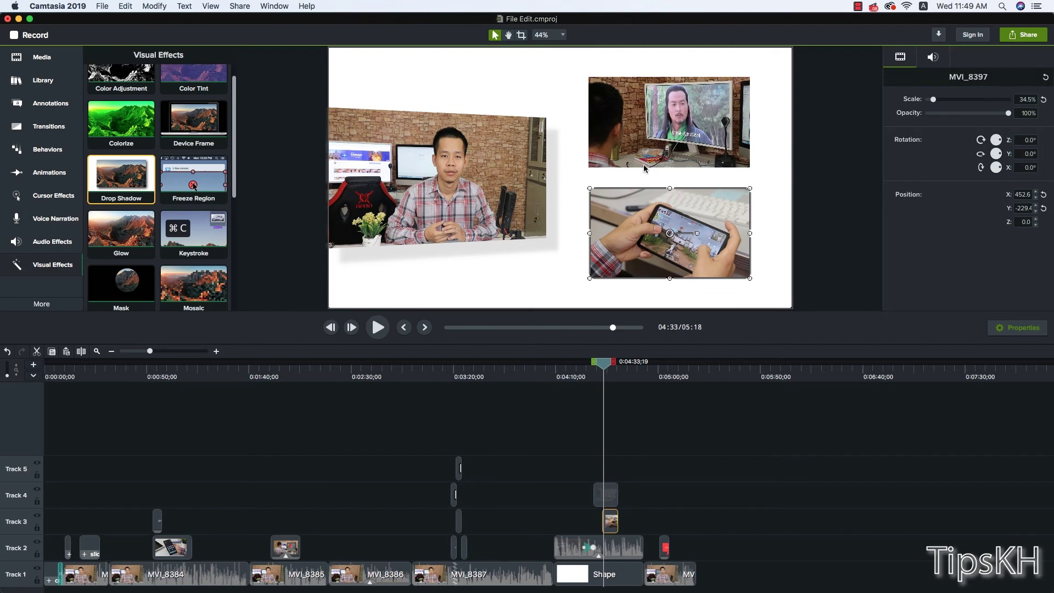
{"action": "left_click_drag", "start_coordinate": [645, 168], "coordinate": [644, 157]}
{"action": "left_click", "coordinate": [821, 200]}
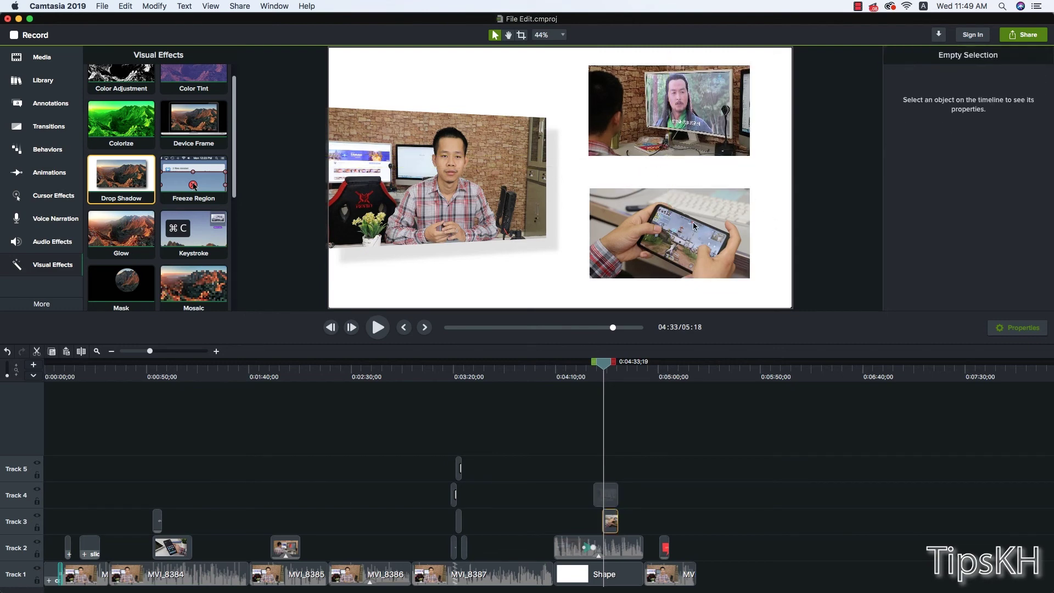
{"action": "left_click", "coordinate": [693, 225]}
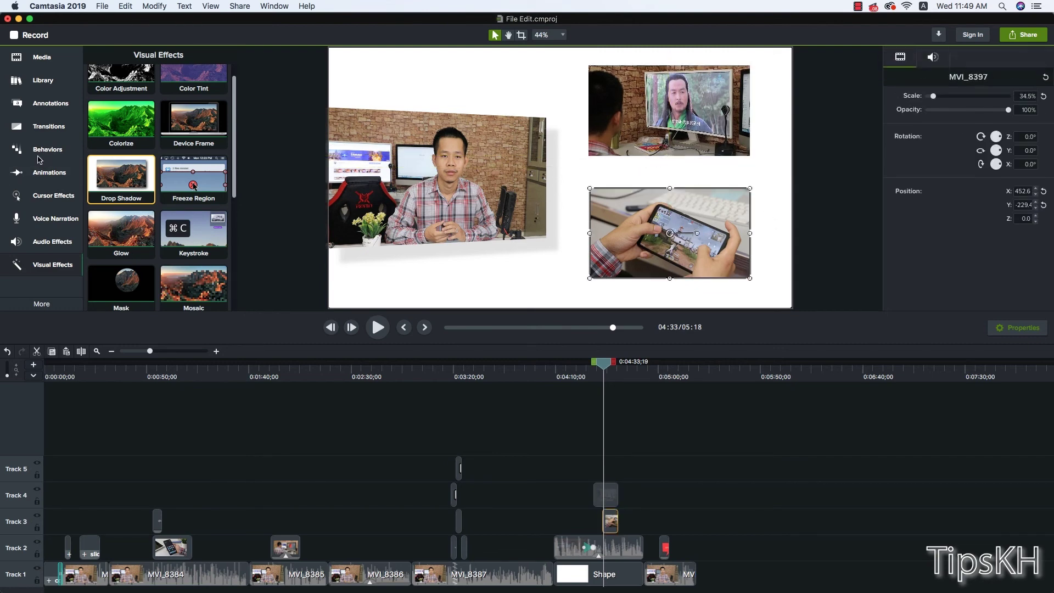
{"action": "left_click", "coordinate": [646, 146]}
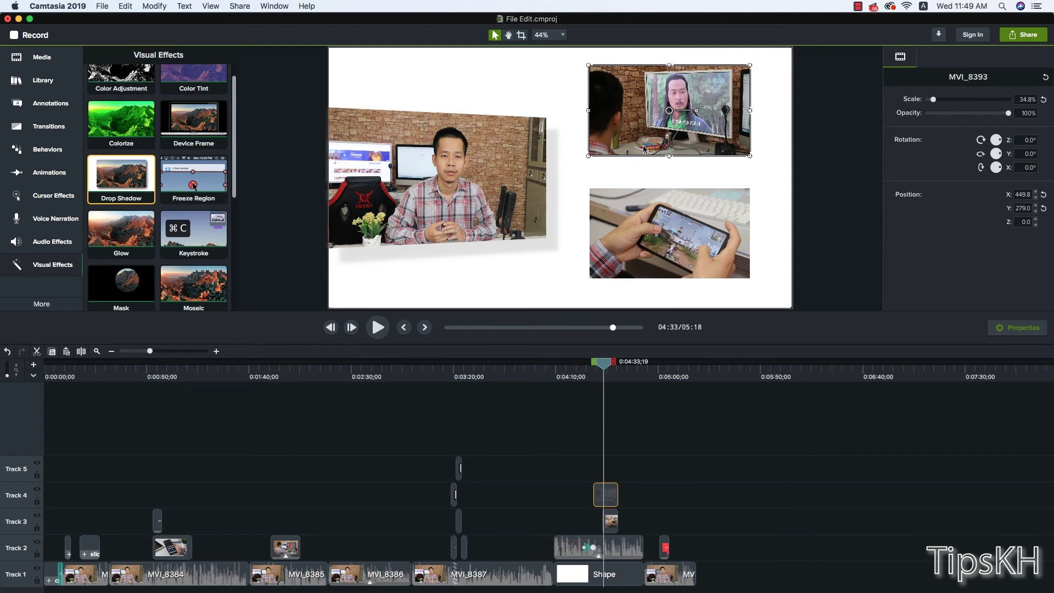
{"action": "left_click_drag", "start_coordinate": [644, 160], "coordinate": [645, 158]}
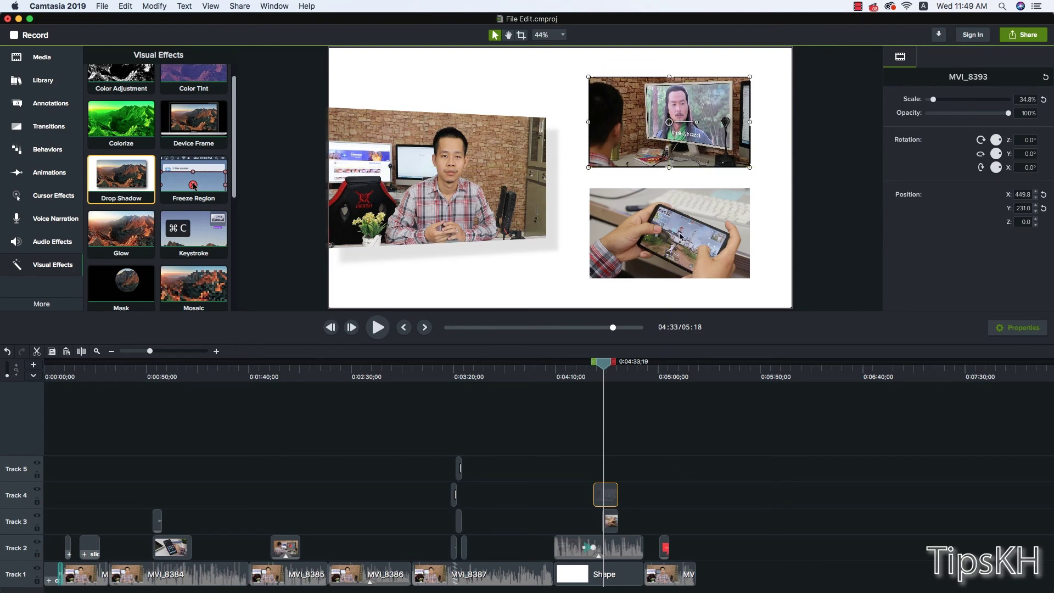
{"action": "left_click", "coordinate": [811, 190]}
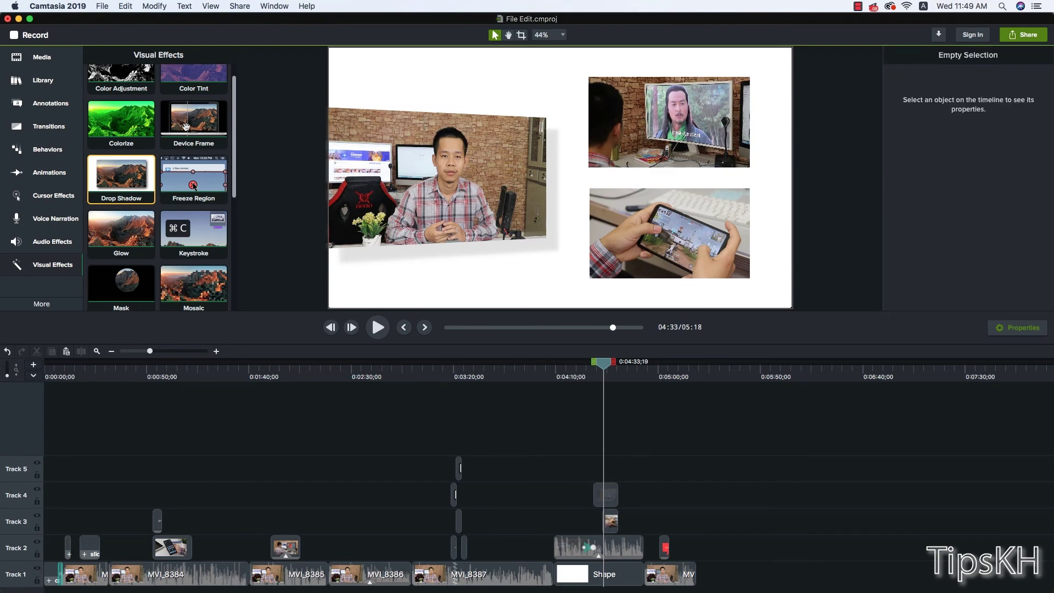
Step: Apply a purple Color Tint to the top-right and lower-right videos, then preview from 4:29
{"action": "left_click_drag", "start_coordinate": [193, 77], "coordinate": [645, 136]}
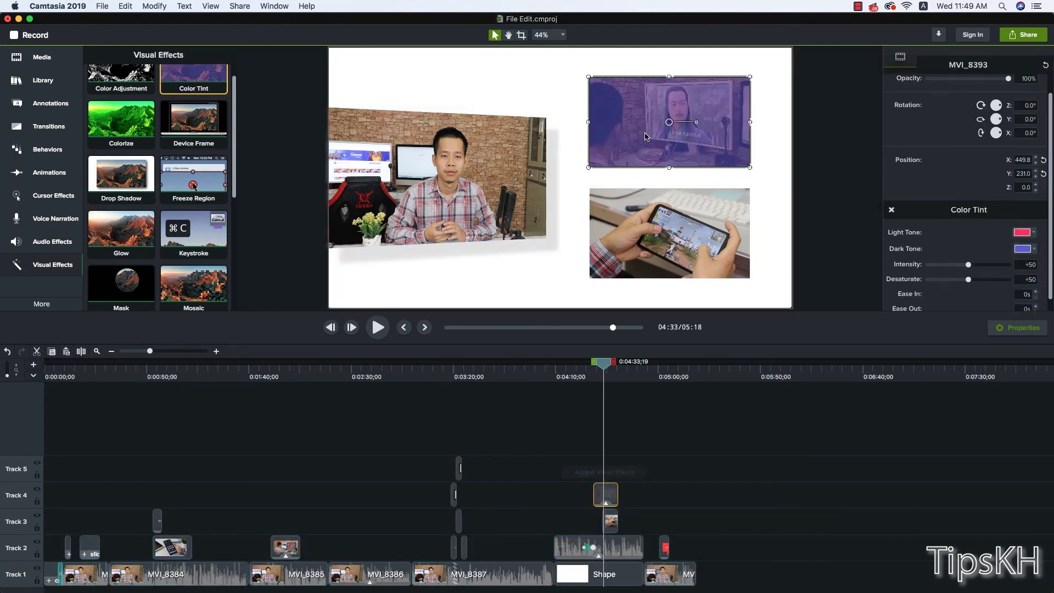
{"action": "left_click_drag", "start_coordinate": [193, 77], "coordinate": [688, 266]}
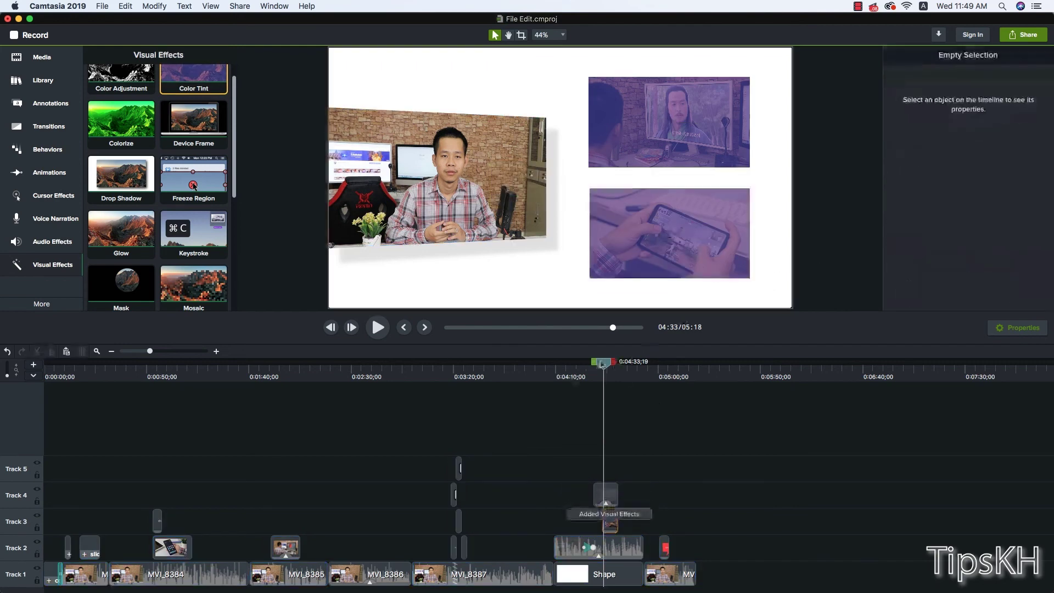
{"action": "left_click_drag", "start_coordinate": [600, 363], "coordinate": [594, 363]}
{"action": "key", "text": "space"}
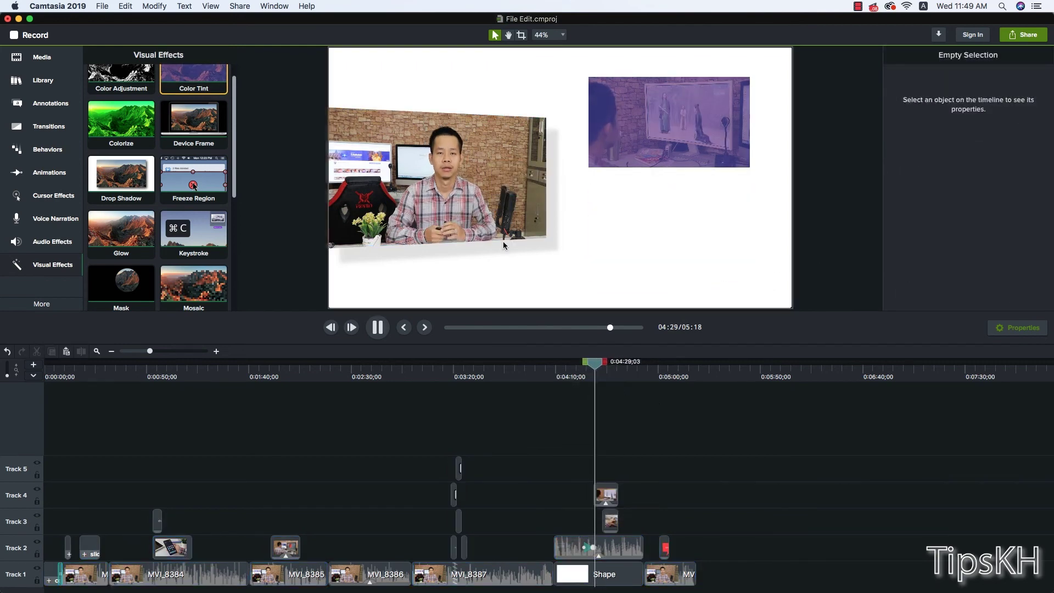
{"action": "key", "text": "space"}
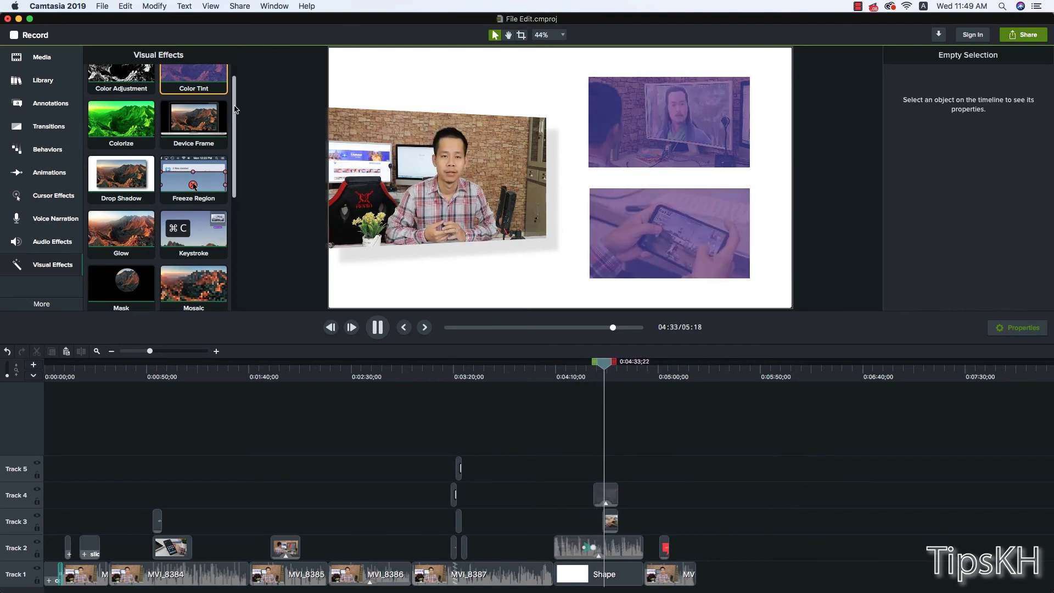
{"action": "left_click_drag", "start_coordinate": [236, 110], "coordinate": [231, 230]}
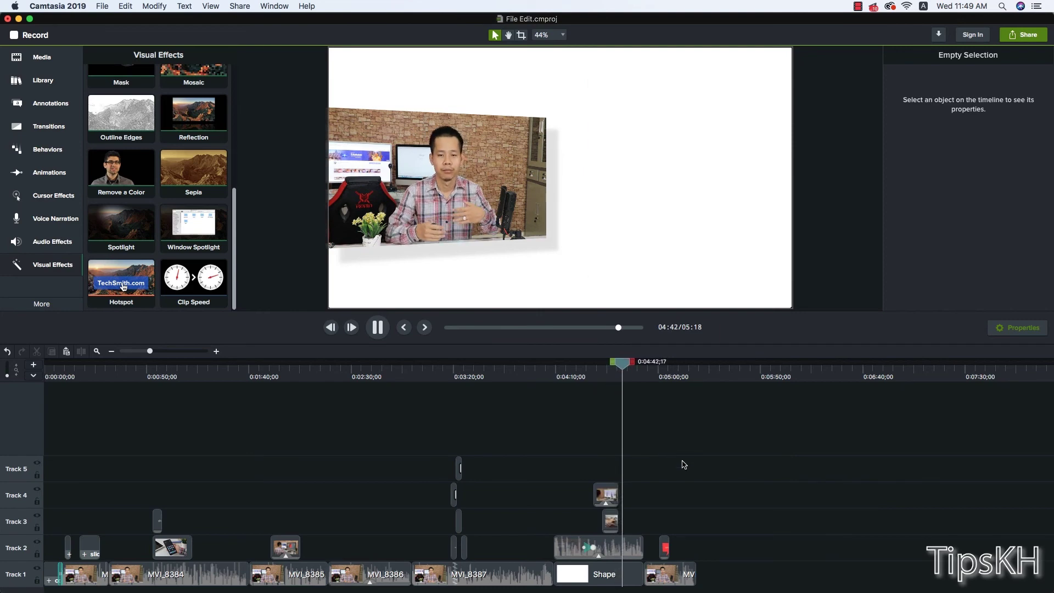
{"action": "key", "text": "space"}
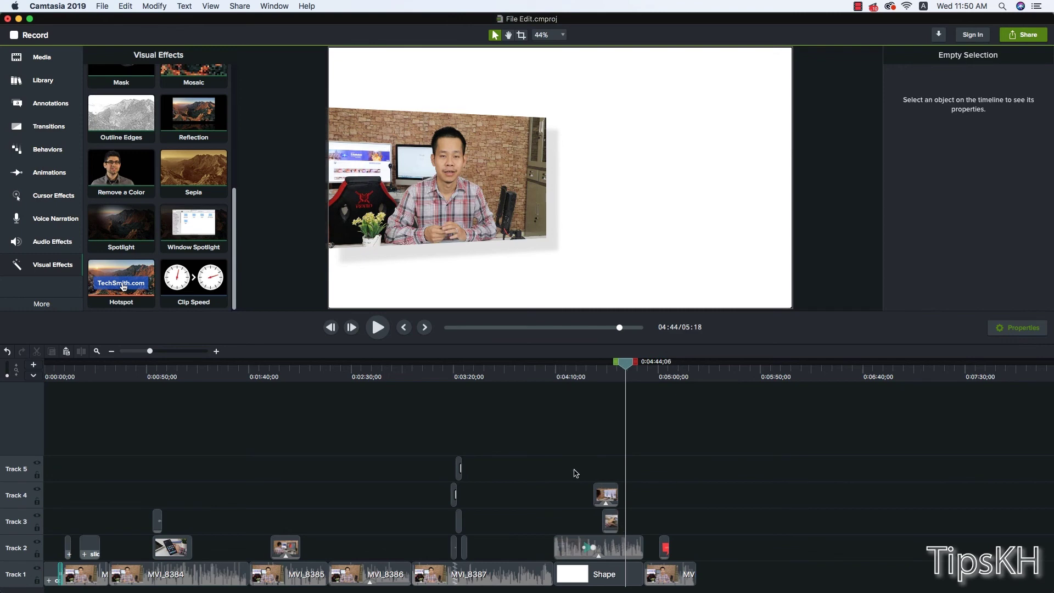
Step: Add Noise Removal from Audio Effects to clip MVI_8388 and play back to hear it
{"action": "left_click", "coordinate": [567, 532]}
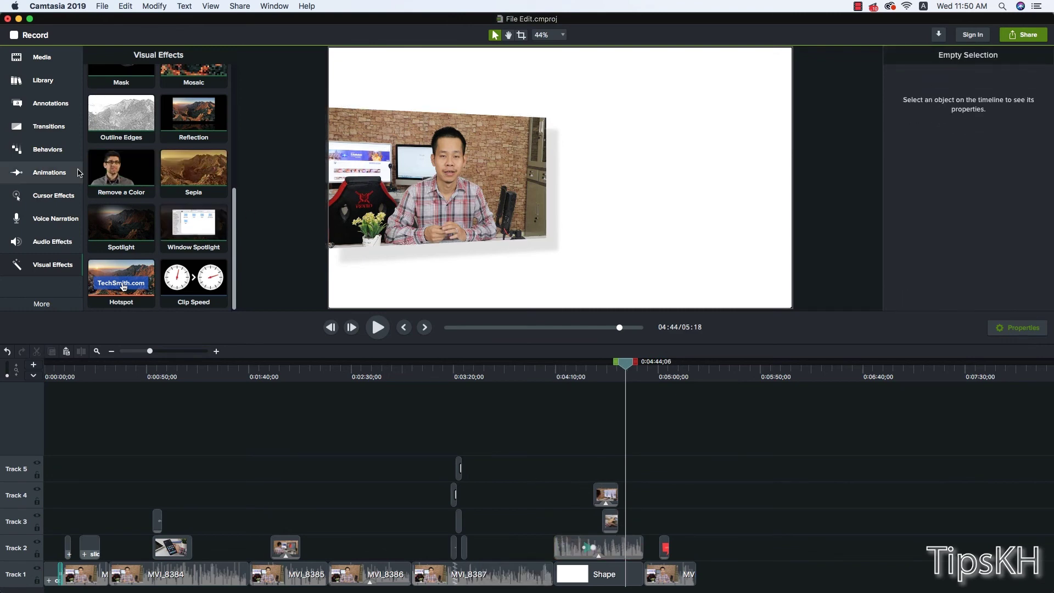
{"action": "left_click", "coordinate": [55, 218]}
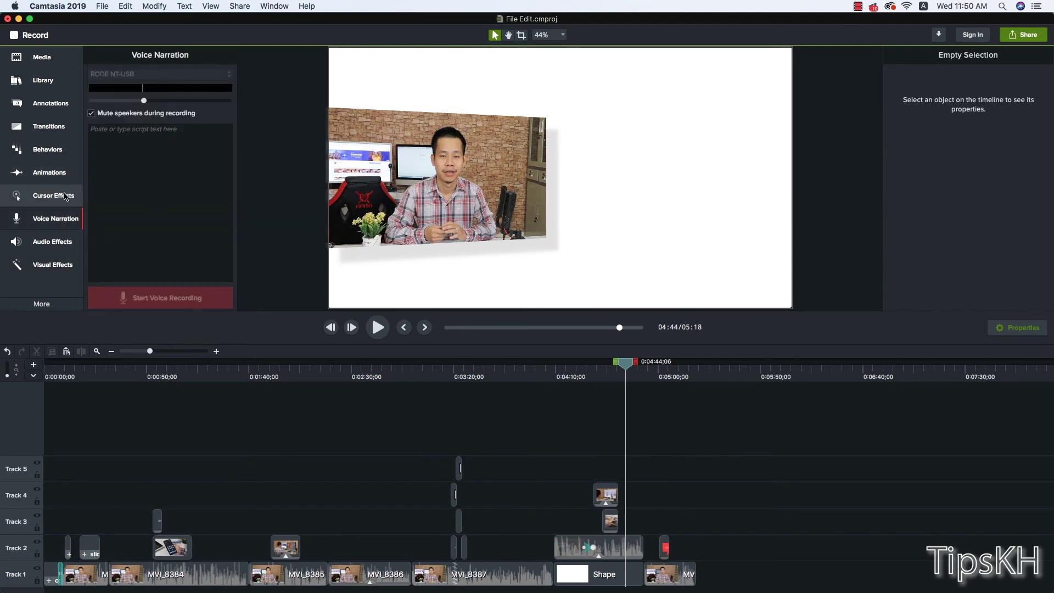
{"action": "left_click", "coordinate": [66, 198]}
{"action": "left_click", "coordinate": [52, 242]}
{"action": "left_click_drag", "start_coordinate": [198, 122], "coordinate": [422, 408]}
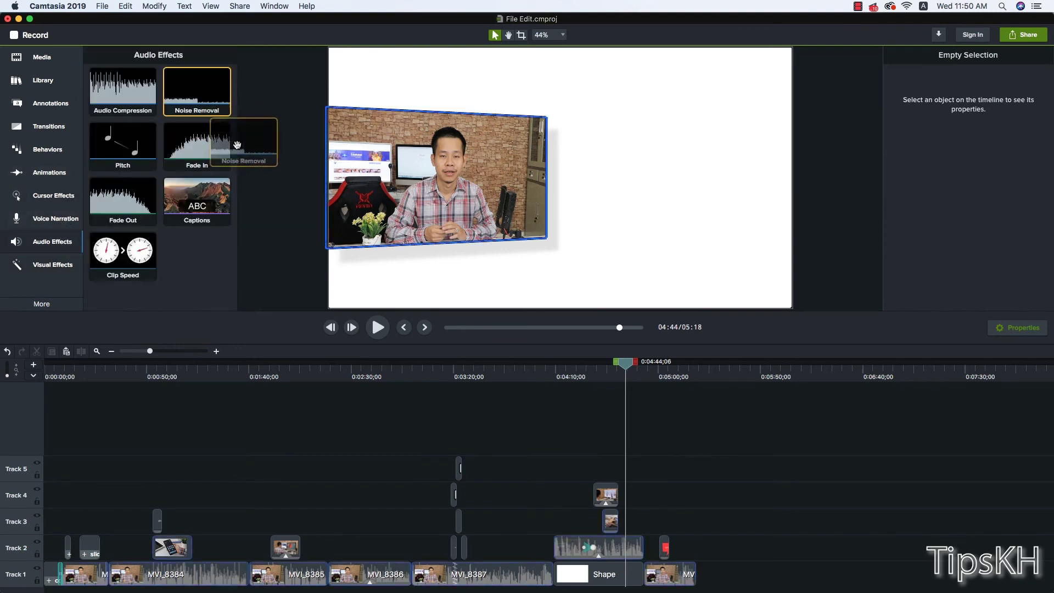
{"action": "left_click_drag", "start_coordinate": [532, 550], "coordinate": [580, 553]}
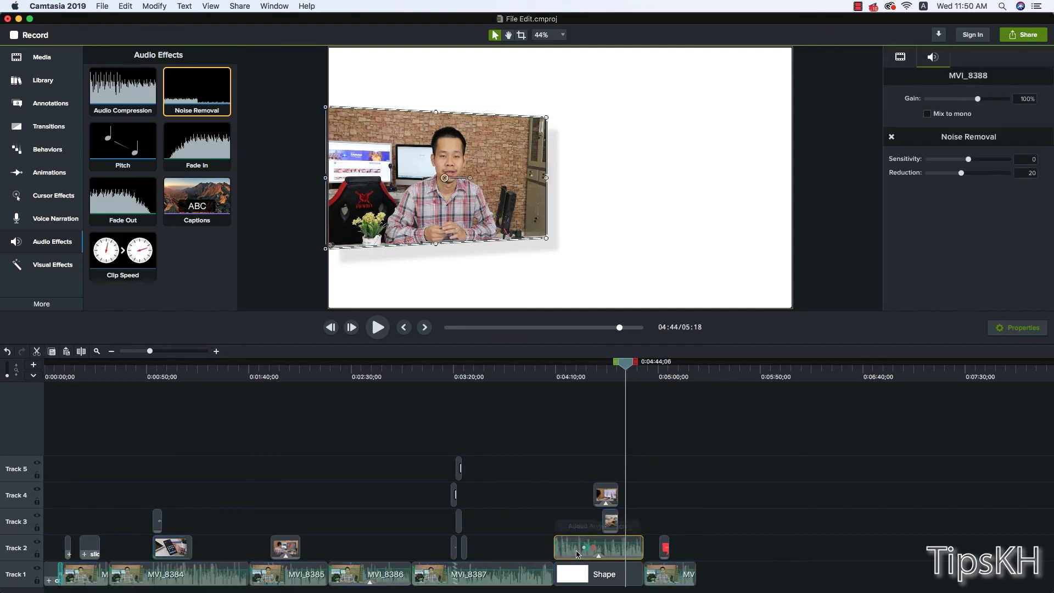
{"action": "left_click", "coordinate": [559, 378]}
{"action": "key", "text": "space"}
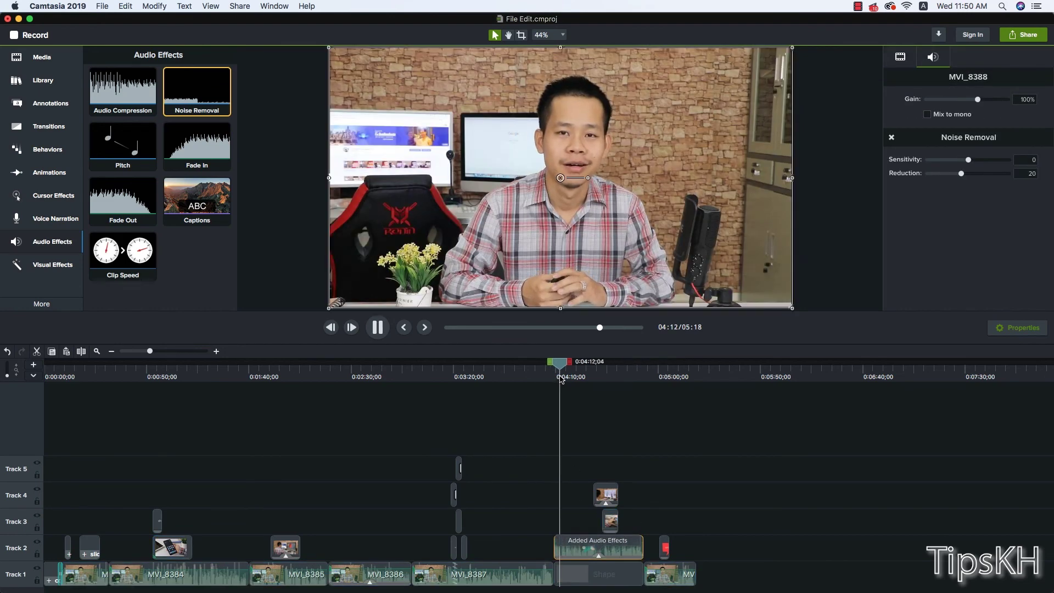
{"action": "key", "text": "space"}
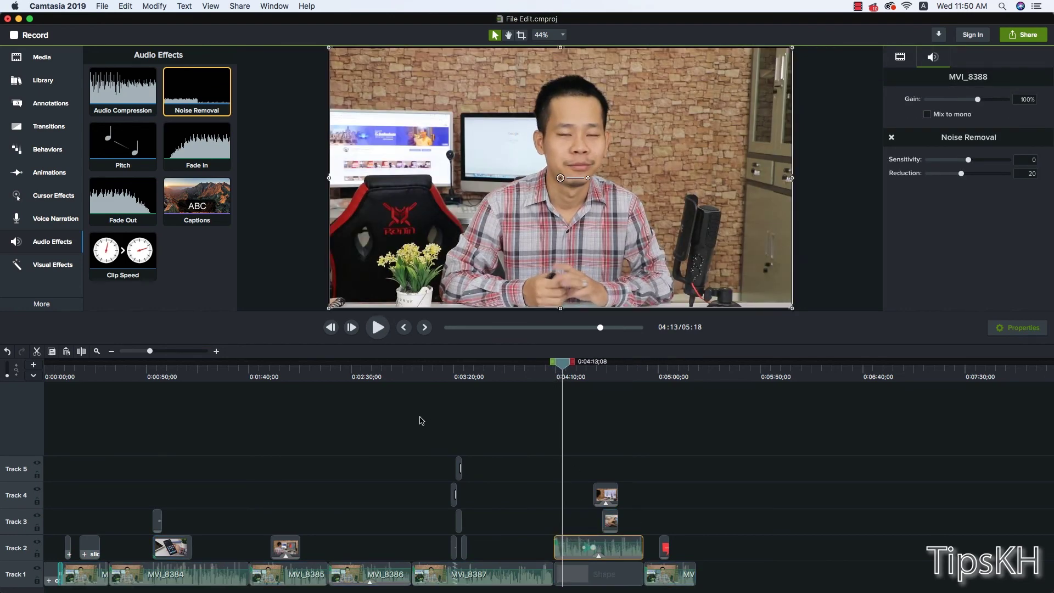
Step: Add Noise Removal to clips MVI_8387, MVI_8386, MVI_8385, MVI_8384 and MVI_8383
{"action": "left_click_drag", "start_coordinate": [182, 89], "coordinate": [511, 573]}
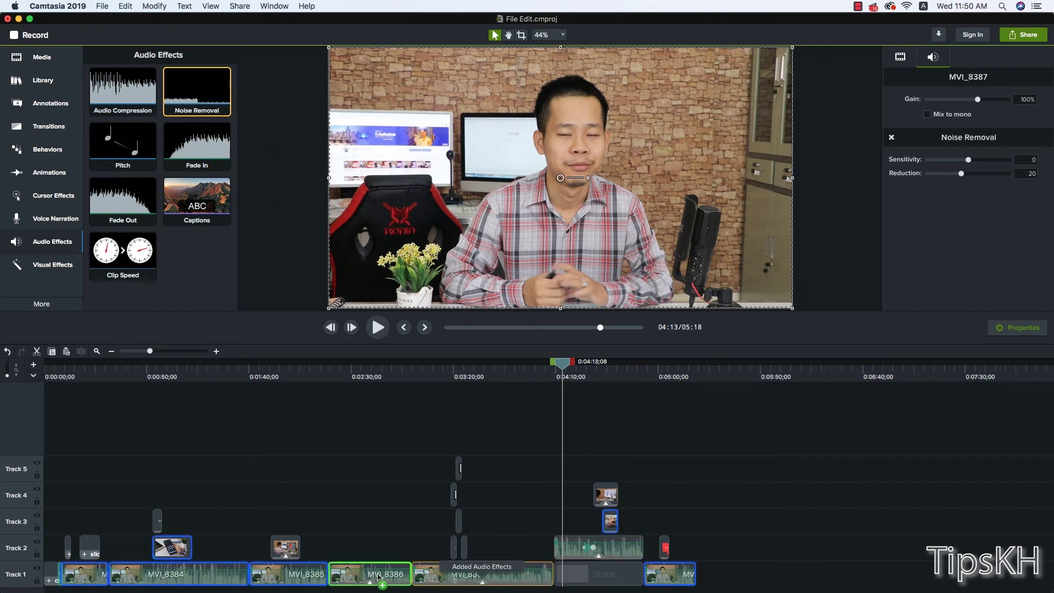
{"action": "left_click_drag", "start_coordinate": [197, 91], "coordinate": [370, 574]}
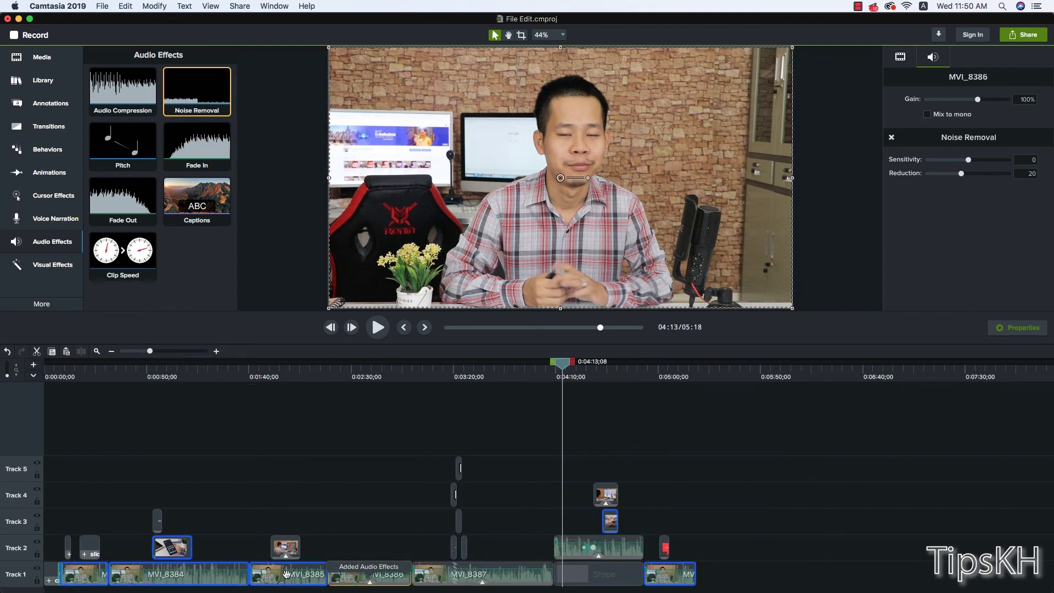
{"action": "left_click_drag", "start_coordinate": [198, 86], "coordinate": [288, 573]}
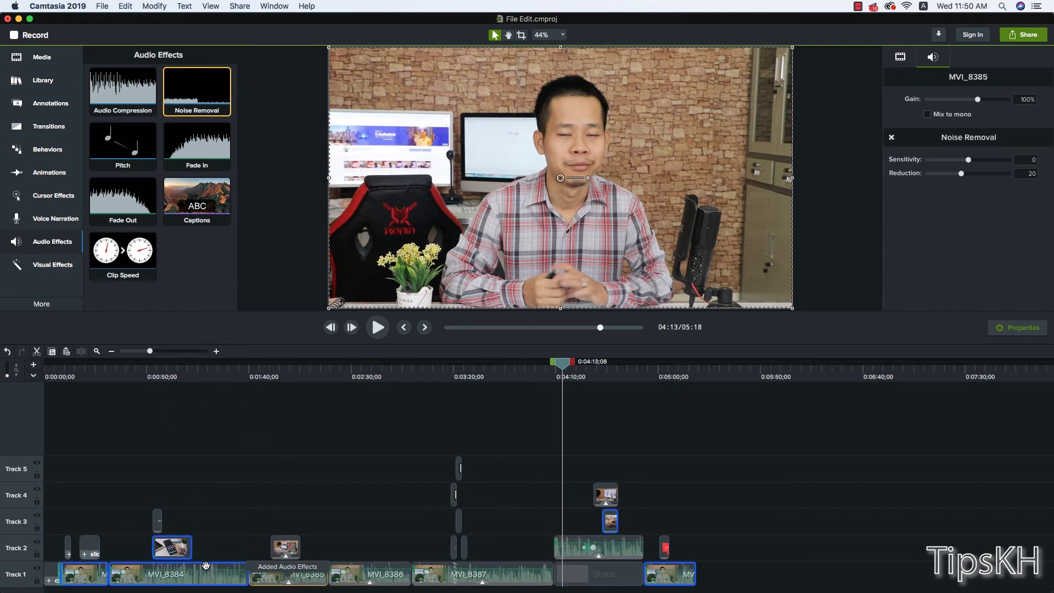
{"action": "left_click_drag", "start_coordinate": [195, 92], "coordinate": [179, 573]}
{"action": "left_click_drag", "start_coordinate": [198, 90], "coordinate": [139, 441]}
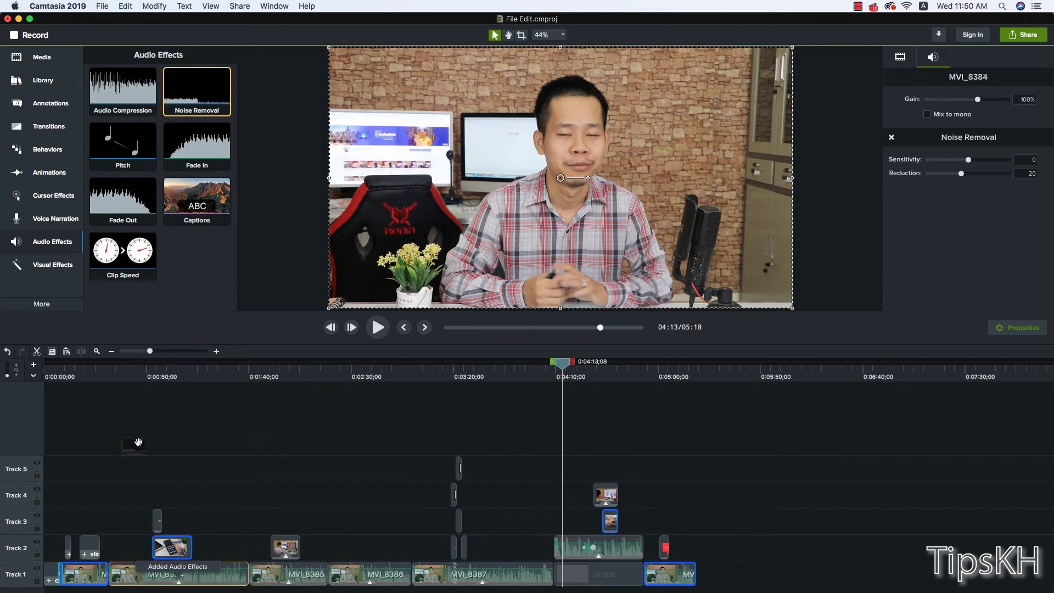
{"action": "left_click_drag", "start_coordinate": [87, 569], "coordinate": [86, 570]}
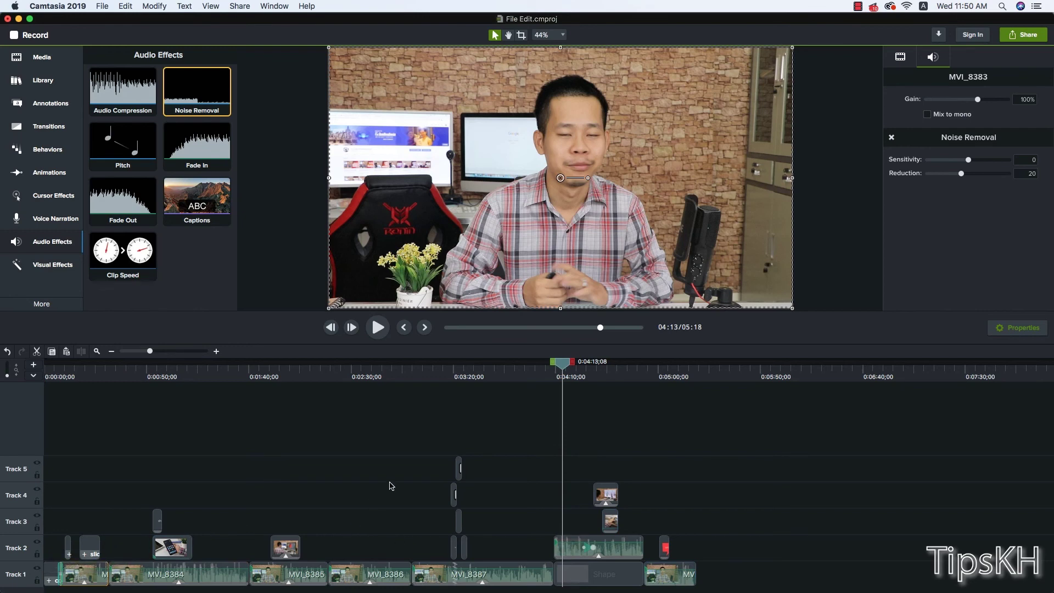
Step: Drop Noise Removal onto the last Track 1 clip, MVI_8389, and deselect it
{"action": "left_click", "coordinate": [351, 472]}
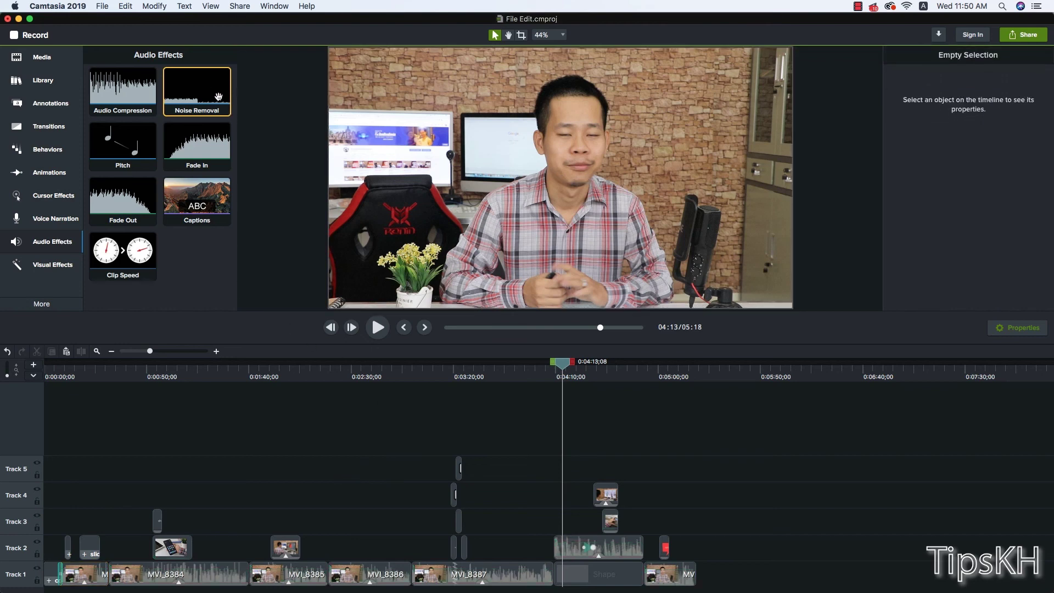
{"action": "left_click_drag", "start_coordinate": [218, 97], "coordinate": [682, 565]}
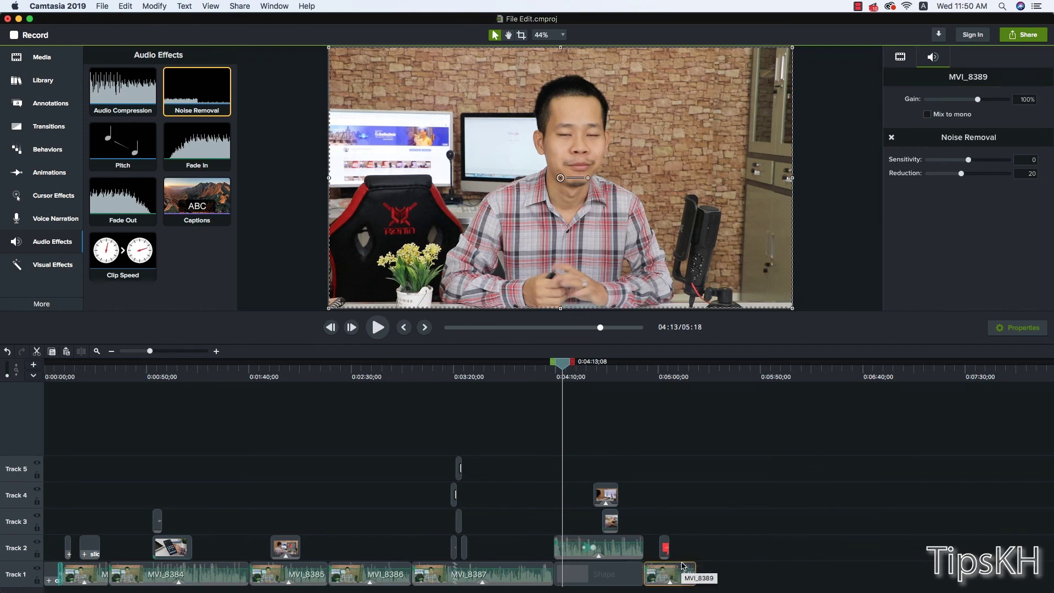
{"action": "left_click", "coordinate": [516, 477]}
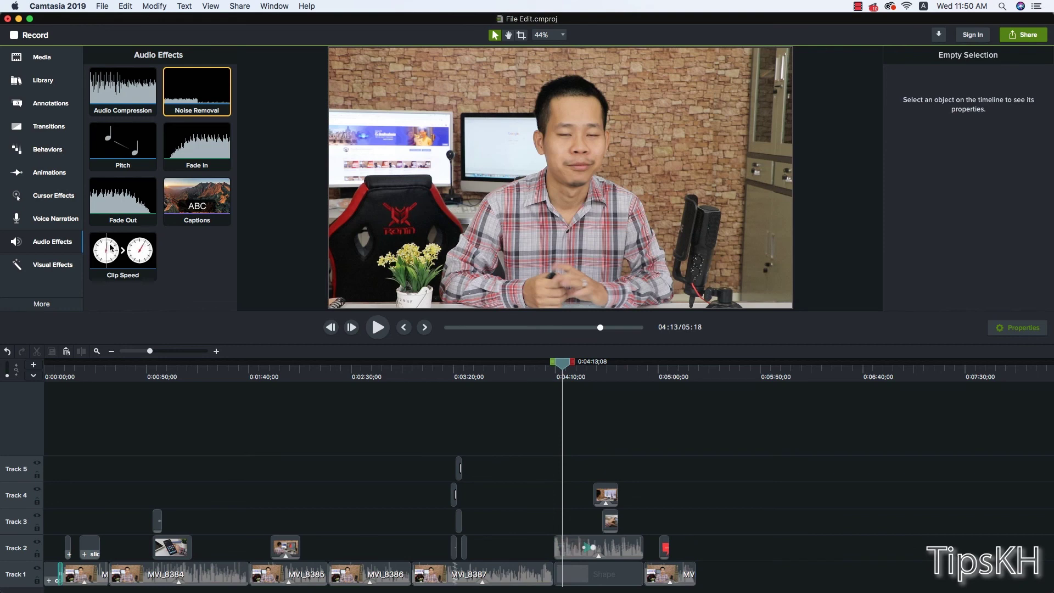
Step: Browse the Voice Narration, Cursor Effects, Animations and Behaviors libraries
{"action": "left_click", "coordinate": [45, 225]}
{"action": "left_click", "coordinate": [54, 206]}
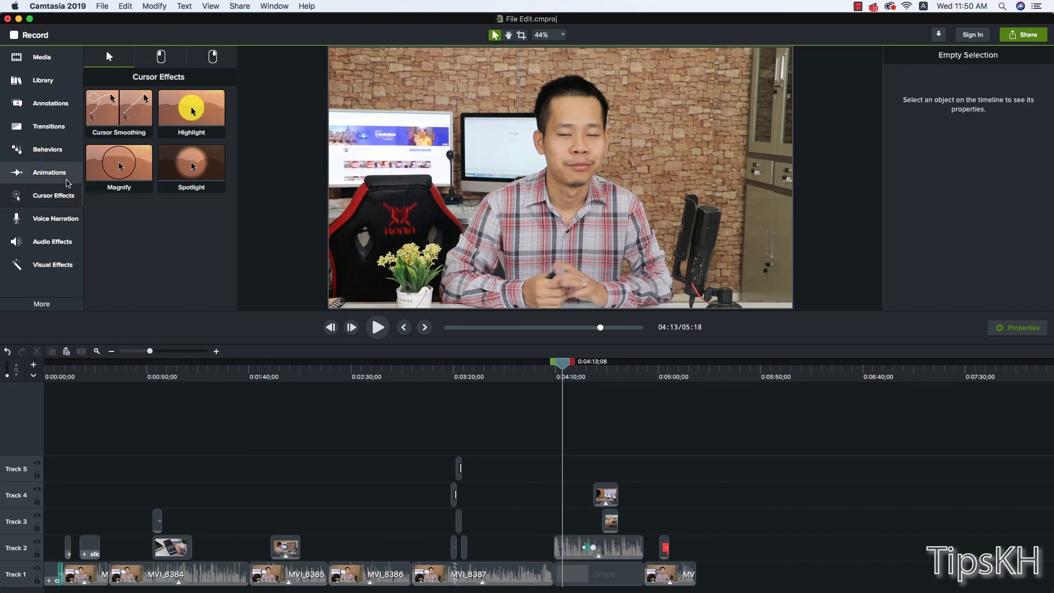
{"action": "left_click", "coordinate": [66, 173]}
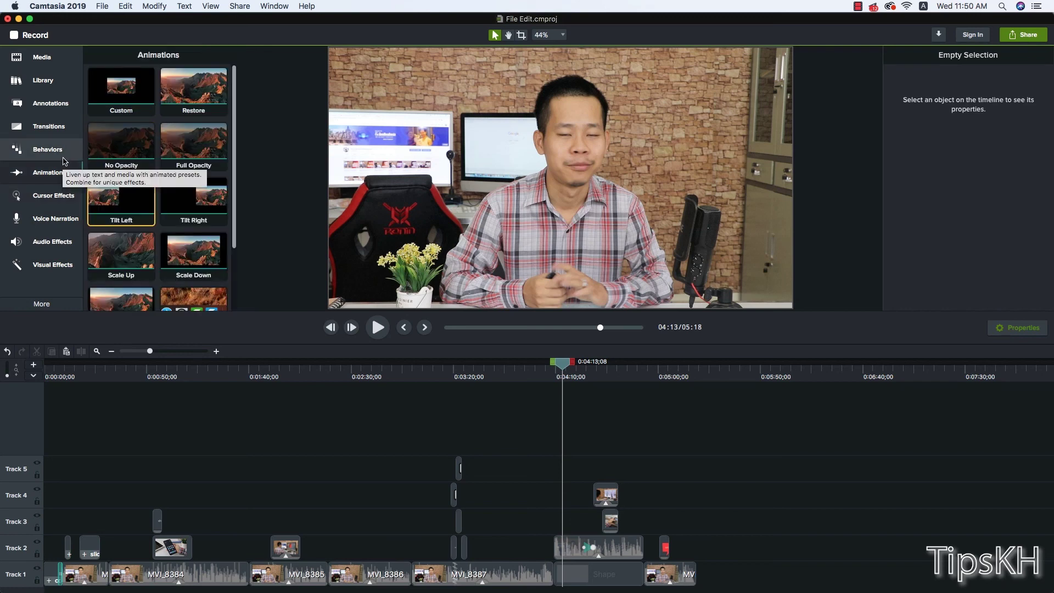
{"action": "left_click", "coordinate": [51, 156]}
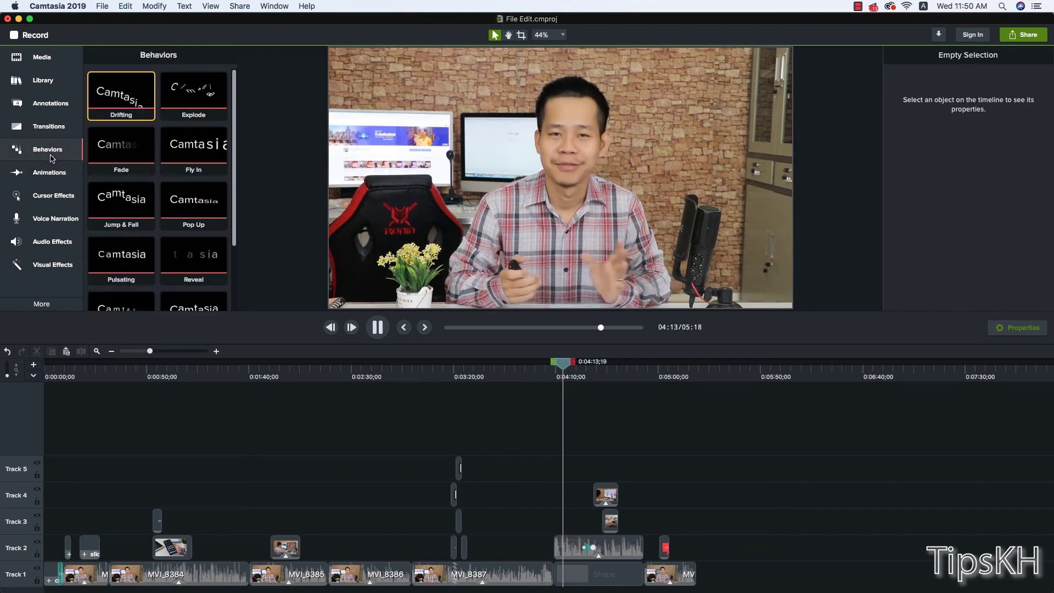
Step: Add Circle Reveal, Blinds and Cube Rotate transitions at Track 1 clip joins
{"action": "left_click", "coordinate": [48, 126]}
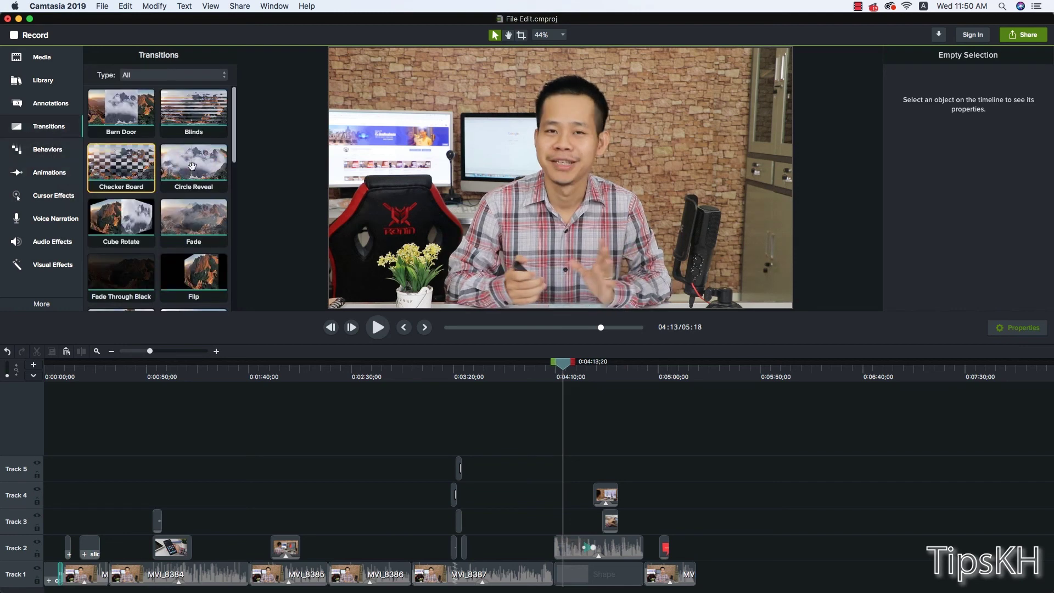
{"action": "left_click_drag", "start_coordinate": [203, 165], "coordinate": [343, 574]}
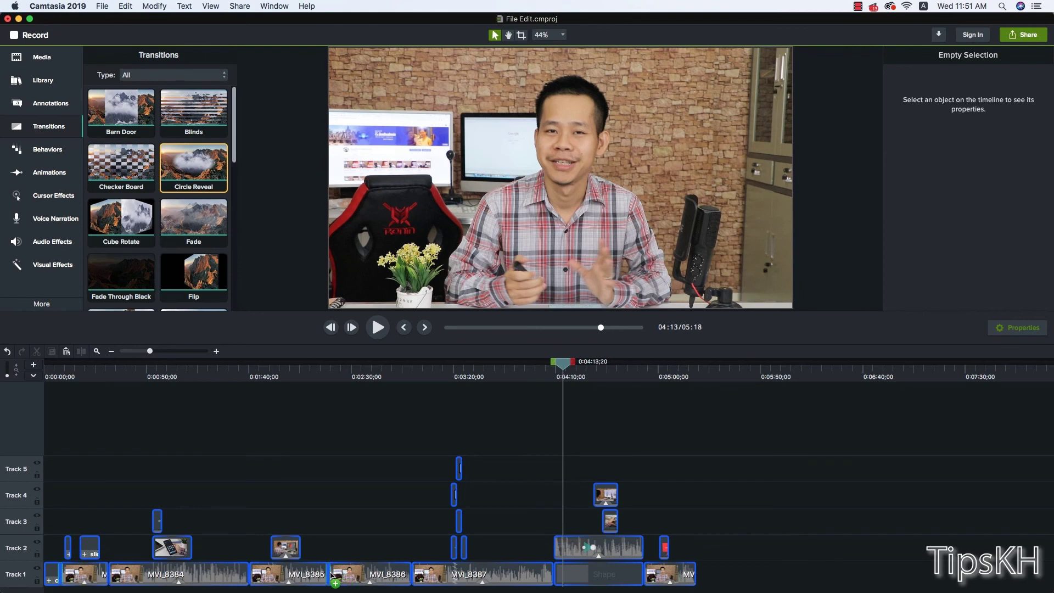
{"action": "left_click_drag", "start_coordinate": [193, 113], "coordinate": [248, 574]}
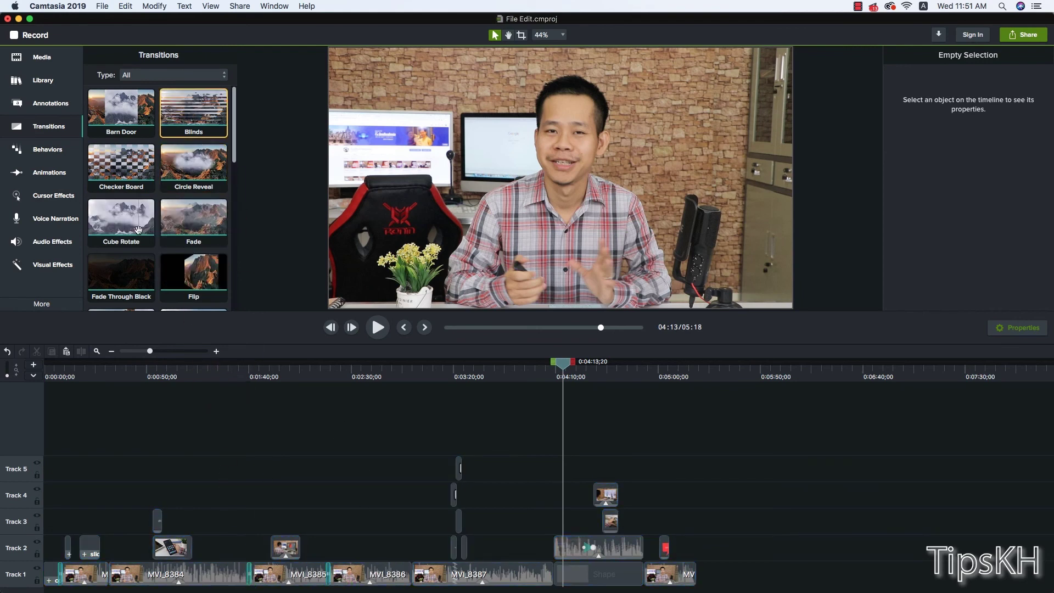
{"action": "left_click_drag", "start_coordinate": [138, 230], "coordinate": [417, 574]}
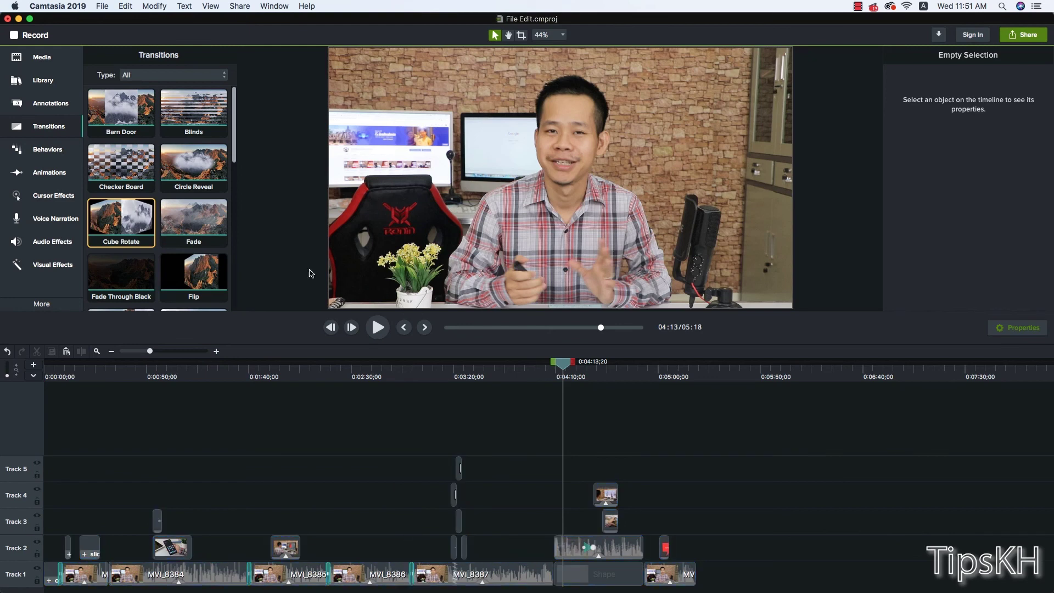
{"action": "scroll", "coordinate": [240, 151], "scroll_direction": "down", "scroll_amount": 5}
Step: Add Gradient Wipe and Pixelate transitions, including at the Shape clip boundary
{"action": "left_click_drag", "start_coordinate": [194, 168], "coordinate": [552, 574]}
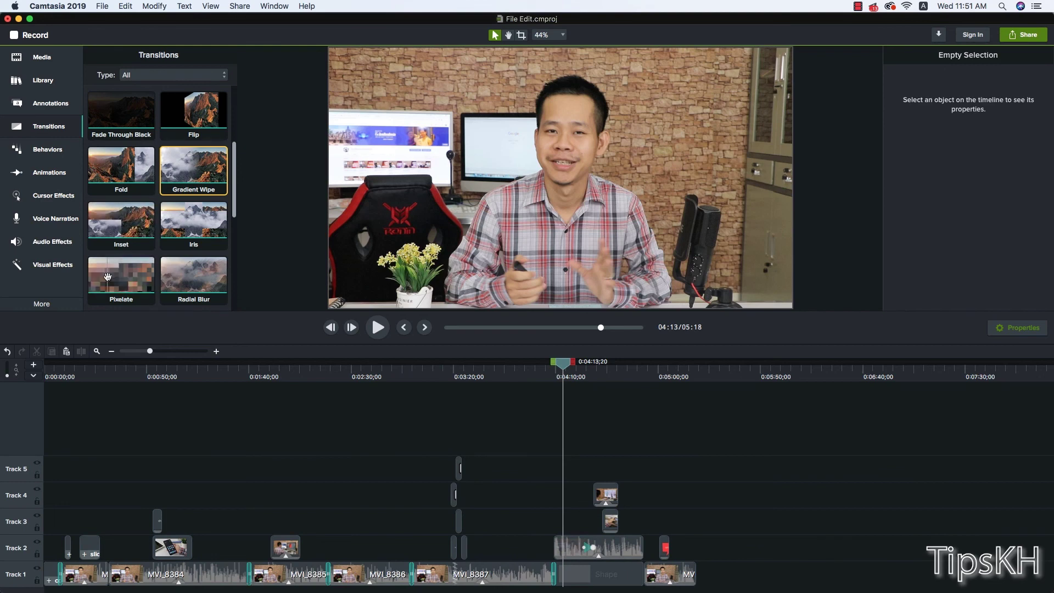
{"action": "left_click_drag", "start_coordinate": [120, 275], "coordinate": [561, 477]}
{"action": "left_click_drag", "start_coordinate": [628, 562], "coordinate": [643, 575]}
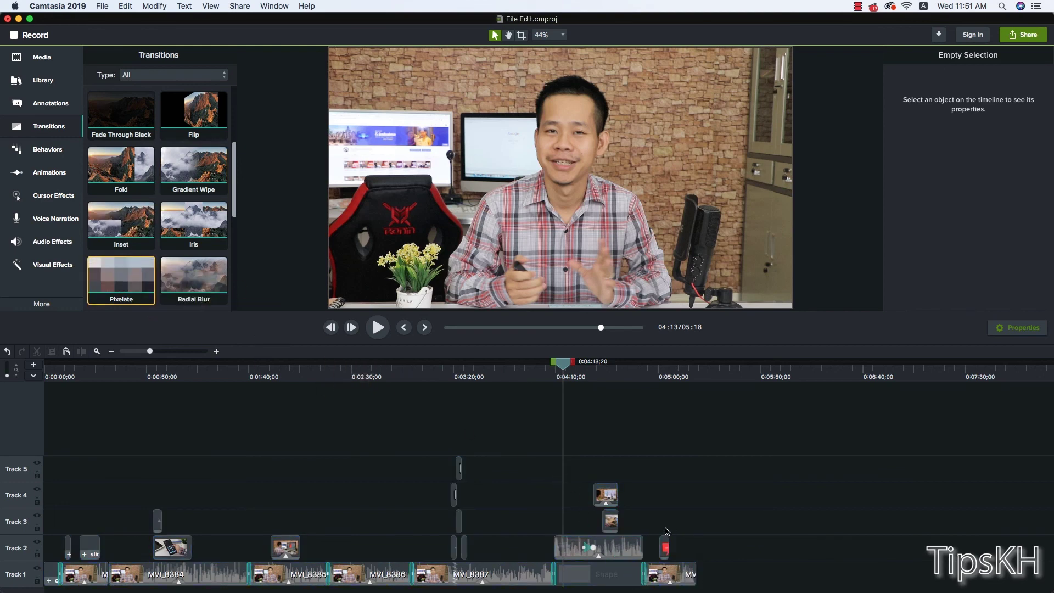
{"action": "left_click_drag", "start_coordinate": [564, 368], "coordinate": [696, 395]}
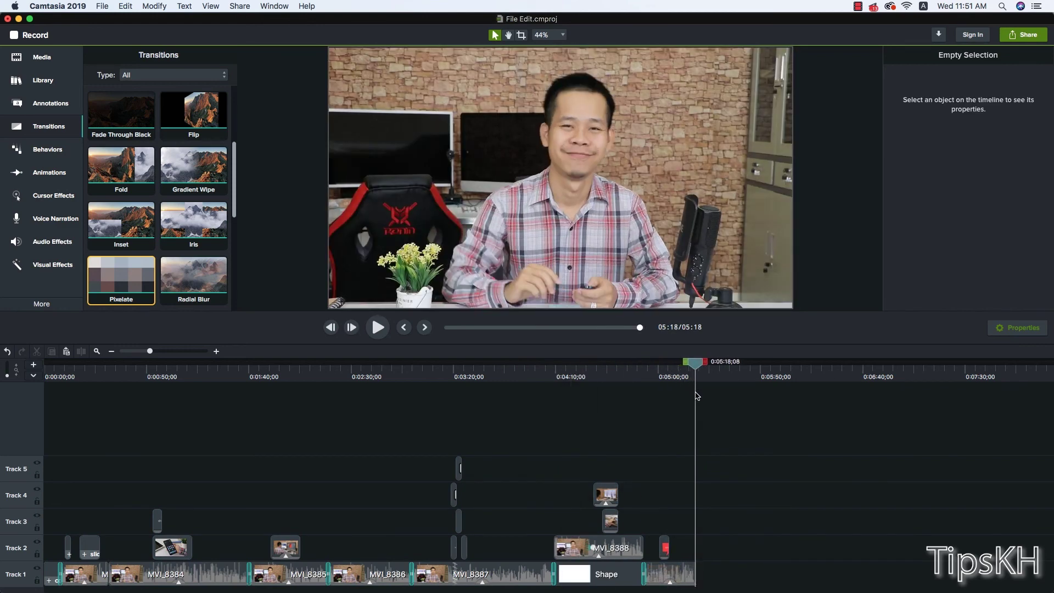
Step: Paste a copy of the opening cornercircles title clip right after the last Track 1 clip
{"action": "left_click", "coordinate": [55, 568]}
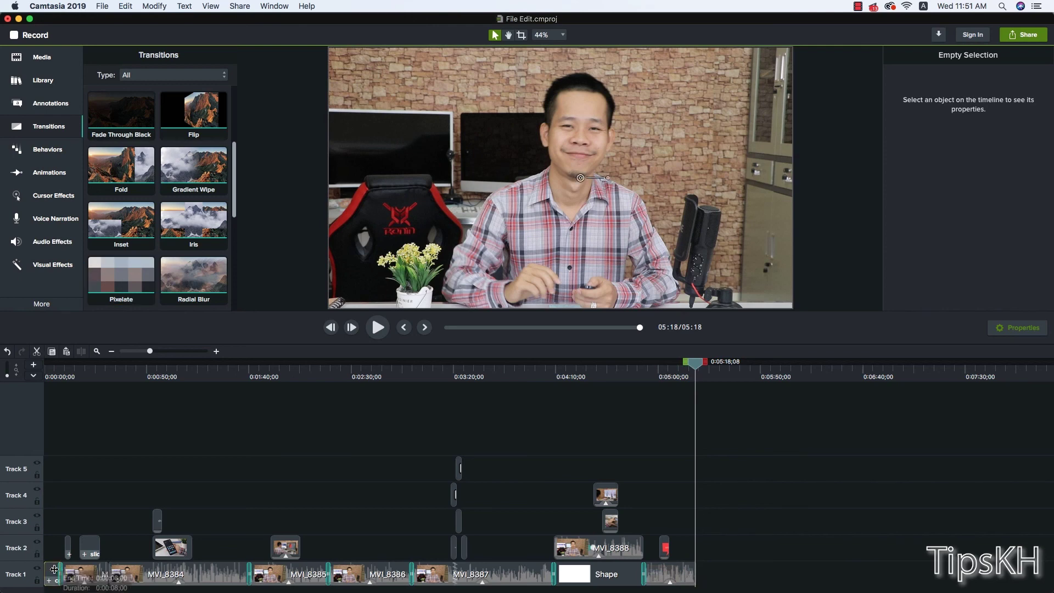
{"action": "left_click", "coordinate": [703, 393]}
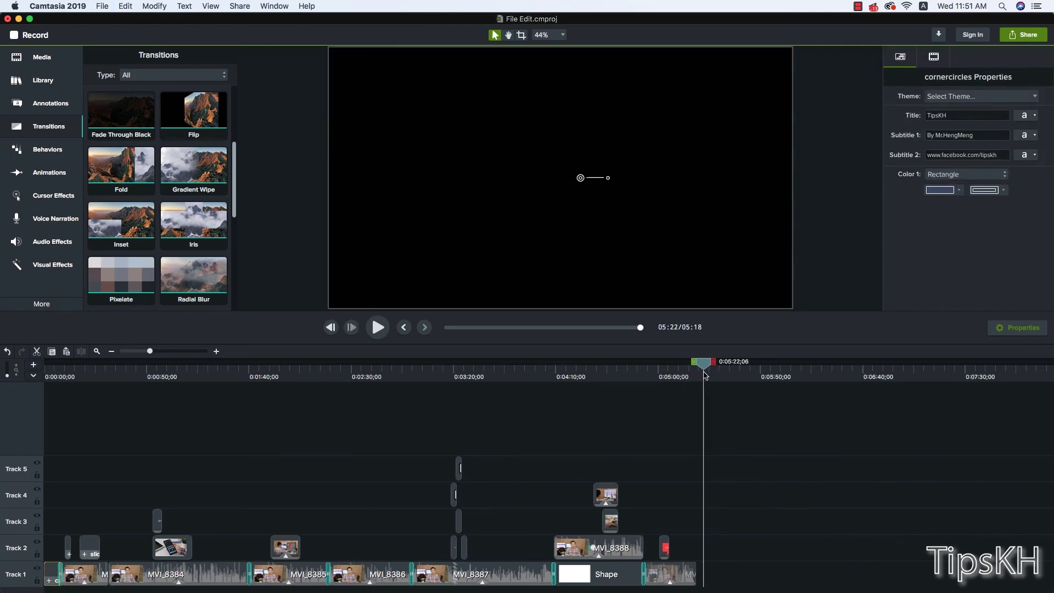
{"action": "key", "text": "super+v"}
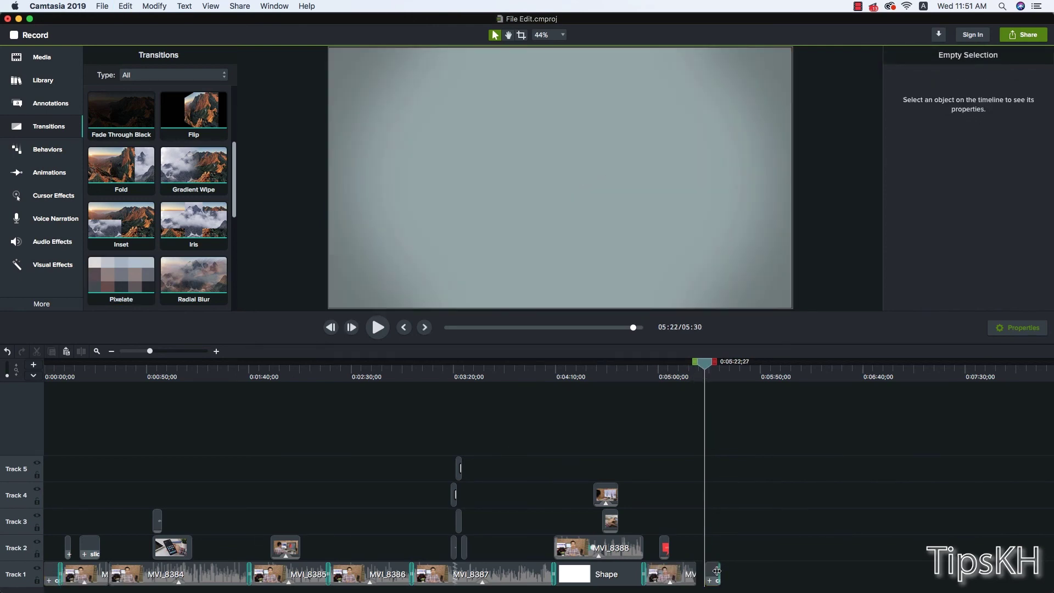
{"action": "left_click_drag", "start_coordinate": [715, 574], "coordinate": [707, 574]}
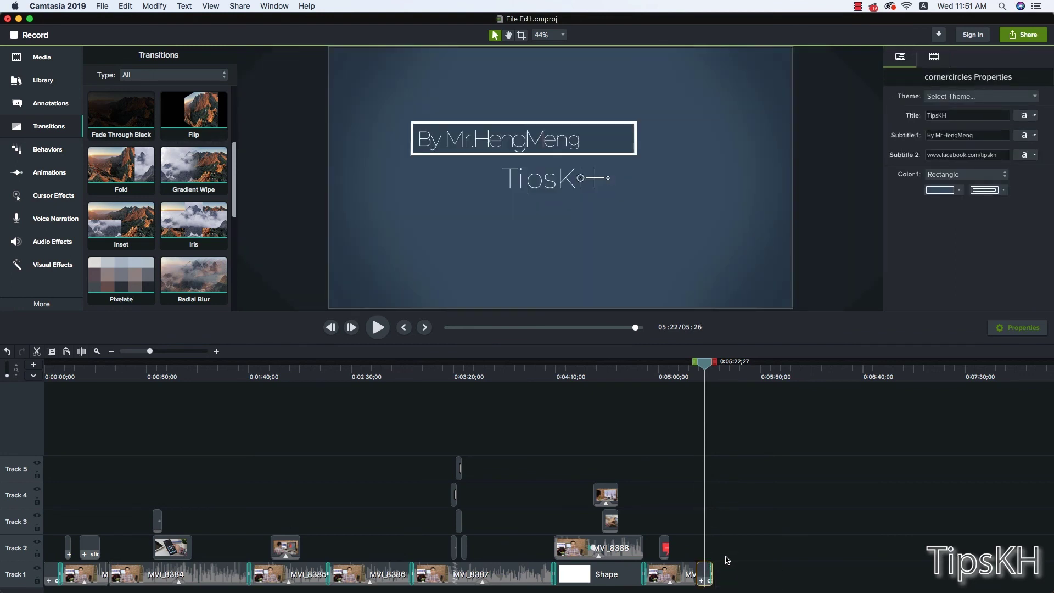
{"action": "left_click_drag", "start_coordinate": [695, 367], "coordinate": [707, 366]}
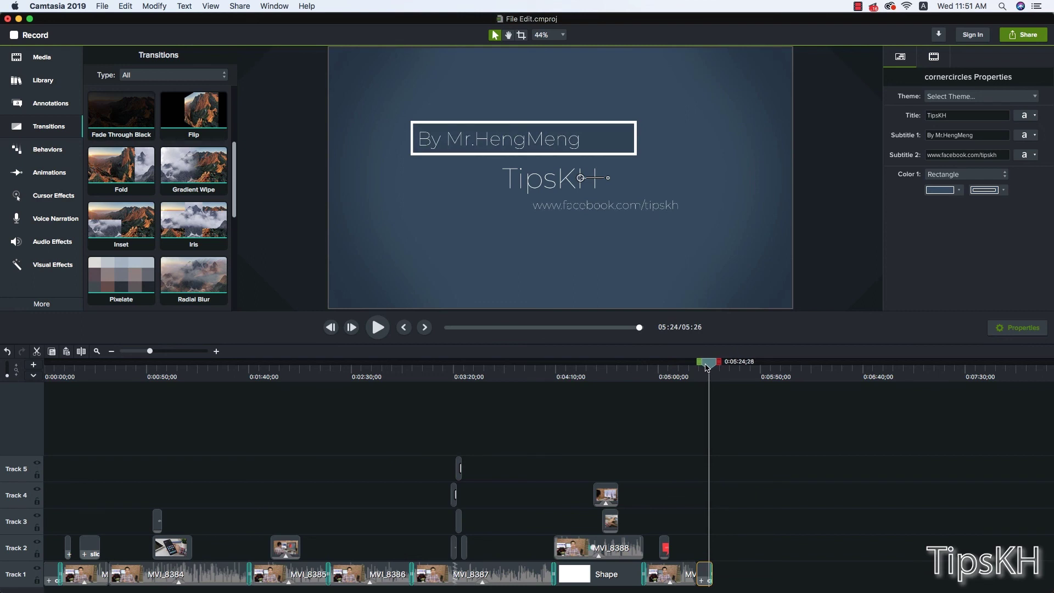
Step: Change the ending title text to 'Thanks for Watching'
{"action": "double_click", "coordinate": [941, 115]}
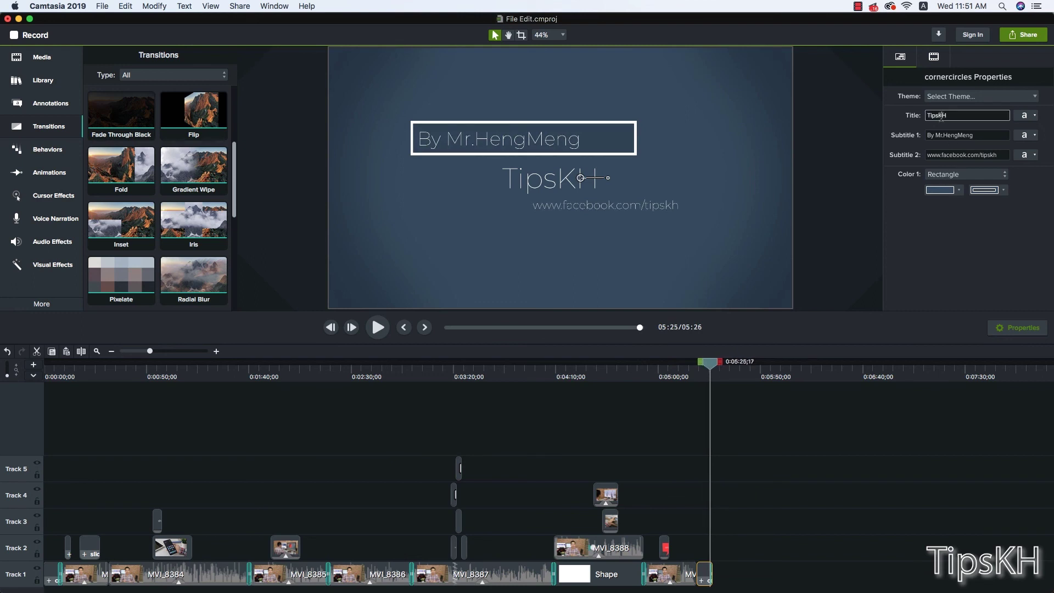
{"action": "type", "text": "Thanks for Watch"}
{"action": "type", "text": "ing"}
{"action": "key", "text": "Return"}
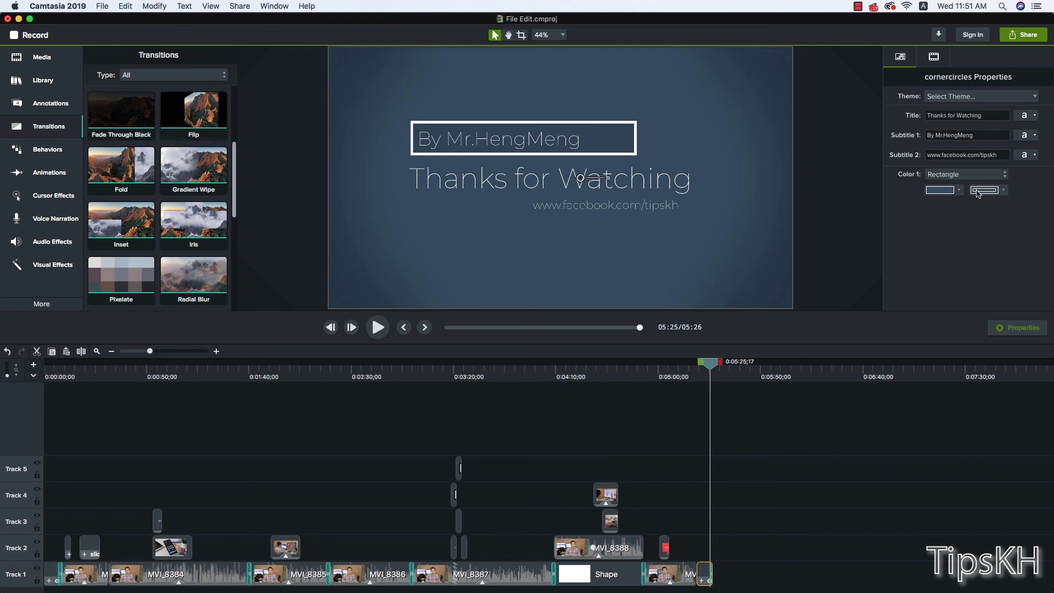
Step: Set the title card's rectangle outline colour to bright green
{"action": "left_click", "coordinate": [1003, 190]}
{"action": "left_click_drag", "start_coordinate": [971, 239], "coordinate": [935, 258]}
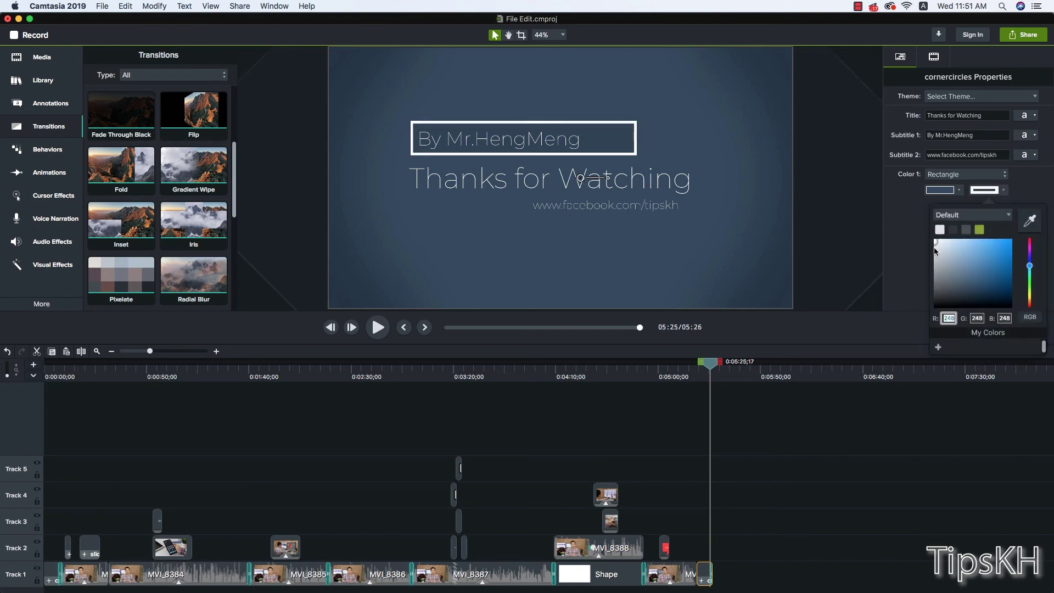
{"action": "left_click_drag", "start_coordinate": [1029, 269], "coordinate": [1029, 289]}
{"action": "left_click", "coordinate": [1009, 249]}
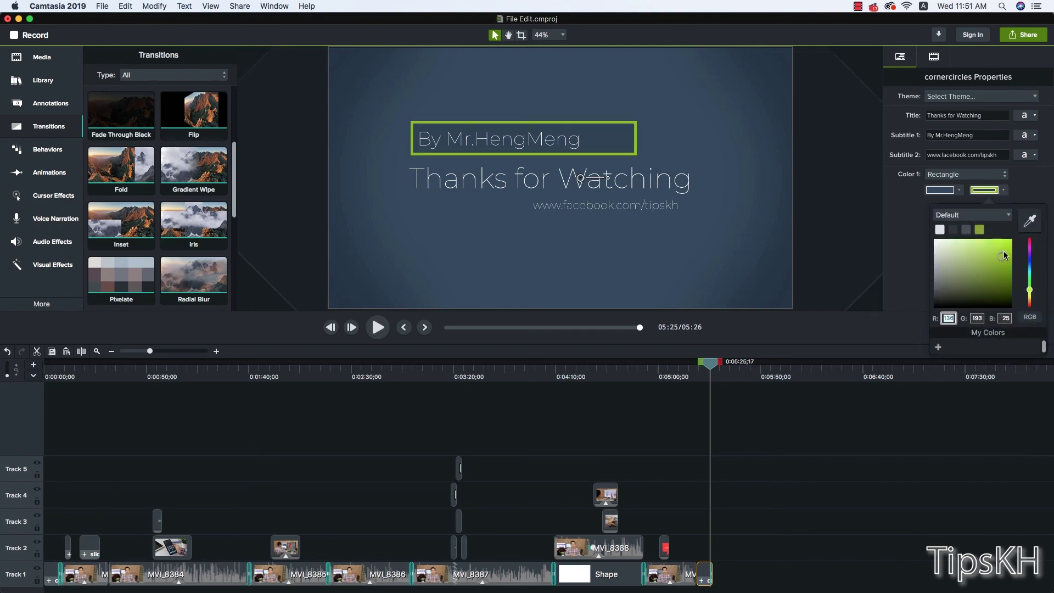
{"action": "left_click", "coordinate": [898, 237]}
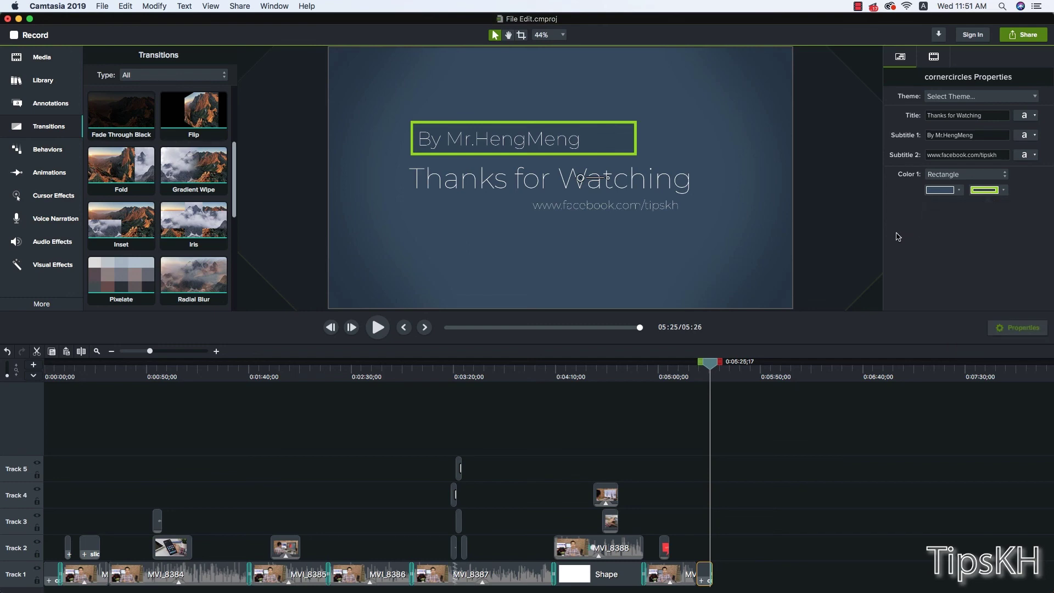
Step: Add a Fold transition before the ending title and preview the ending
{"action": "left_click", "coordinate": [693, 375]}
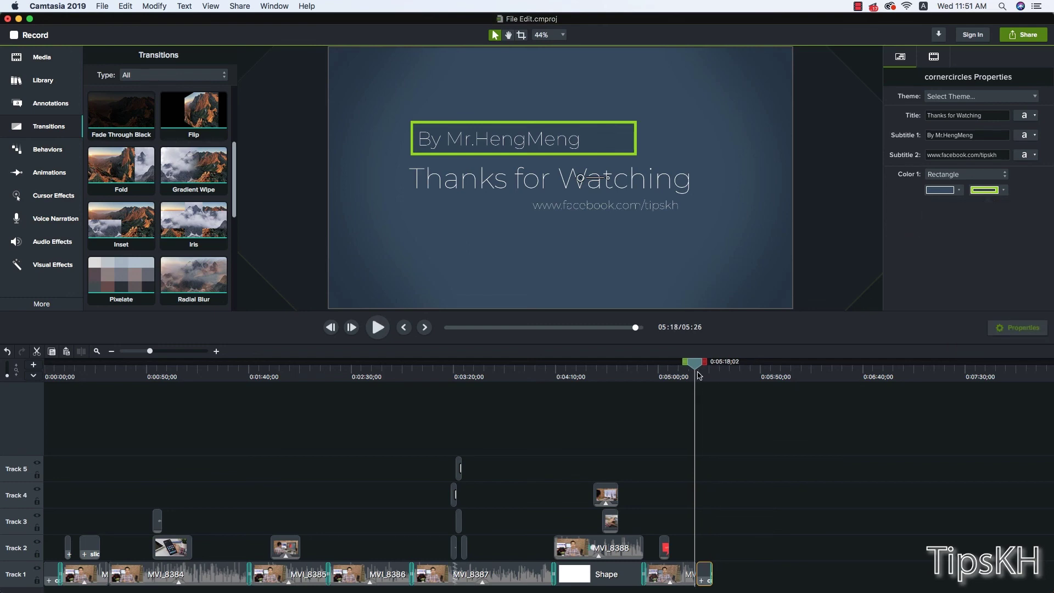
{"action": "key", "text": "space"}
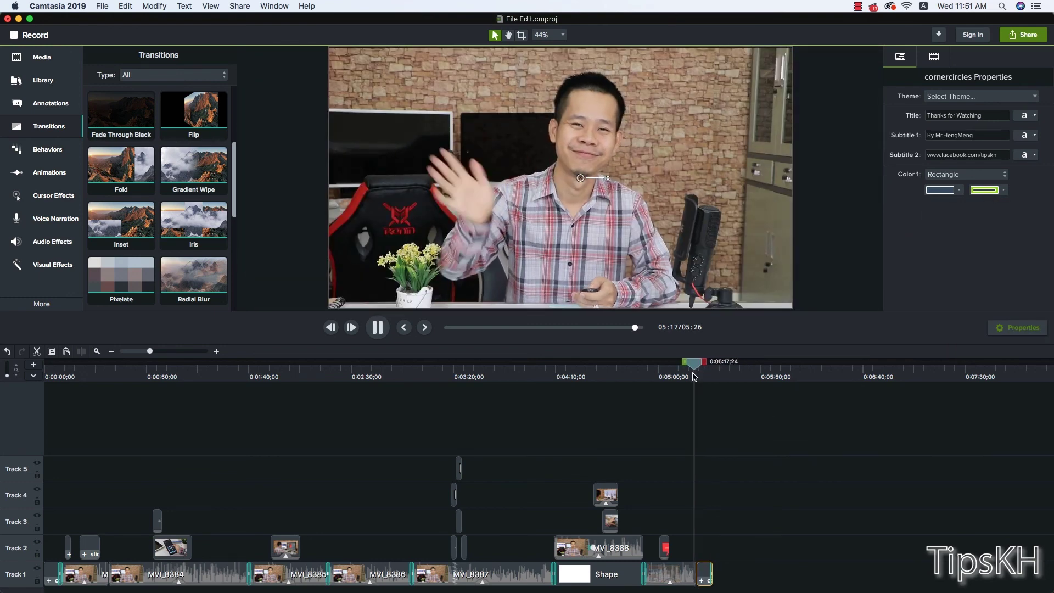
{"action": "key", "text": "space"}
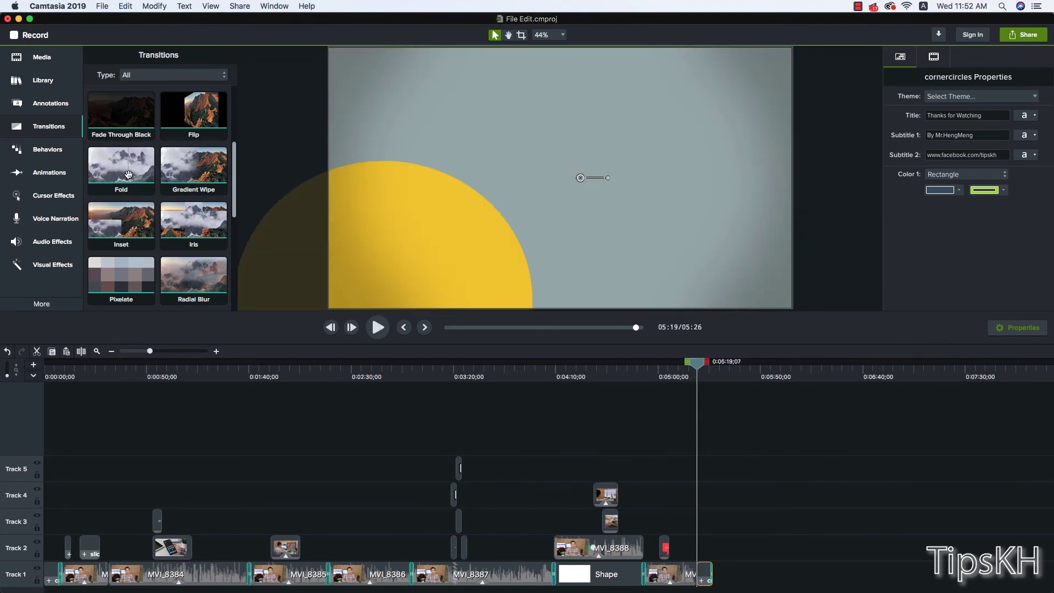
{"action": "mouse_move", "coordinate": [108, 168]}
{"action": "left_mouse_down"}
{"action": "mouse_move", "coordinate": [655, 575]}
{"action": "mouse_move", "coordinate": [699, 575]}
{"action": "left_mouse_up"}
{"action": "left_click_drag", "start_coordinate": [695, 367], "coordinate": [690, 372]}
{"action": "key", "text": "space"}
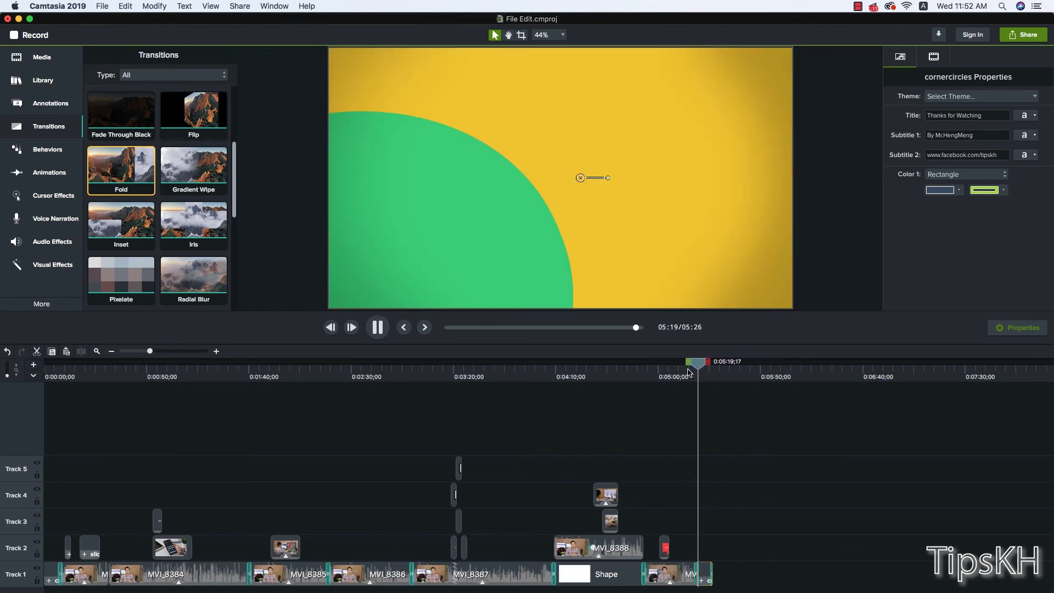
{"action": "key", "text": "space"}
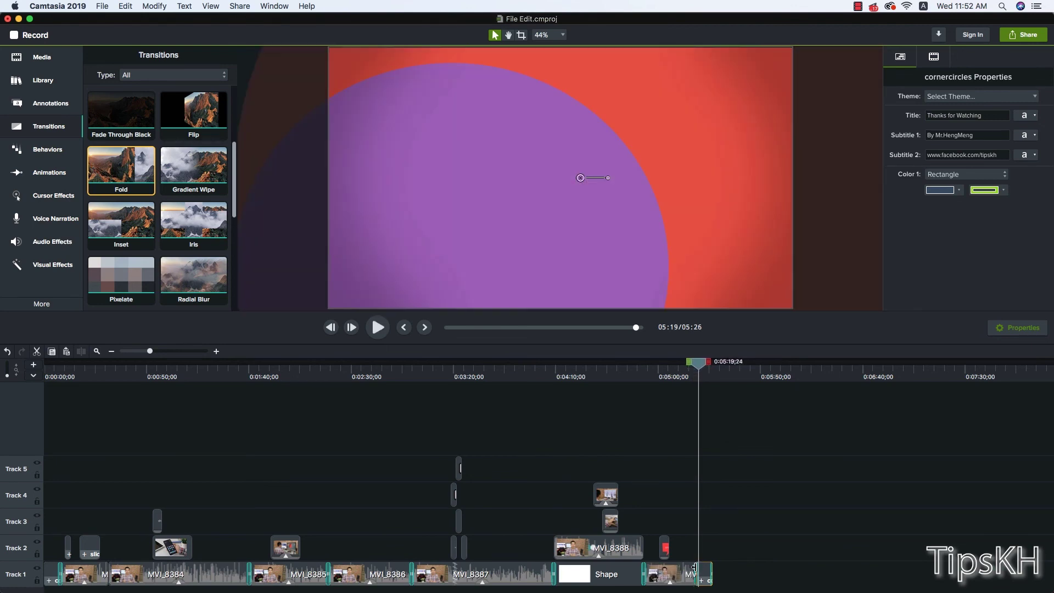
Step: Put Gradient Wipe on the end of the last Track 1 clip, preview it, and return to 0:00
{"action": "left_click", "coordinate": [694, 570]}
{"action": "left_click", "coordinate": [731, 547]}
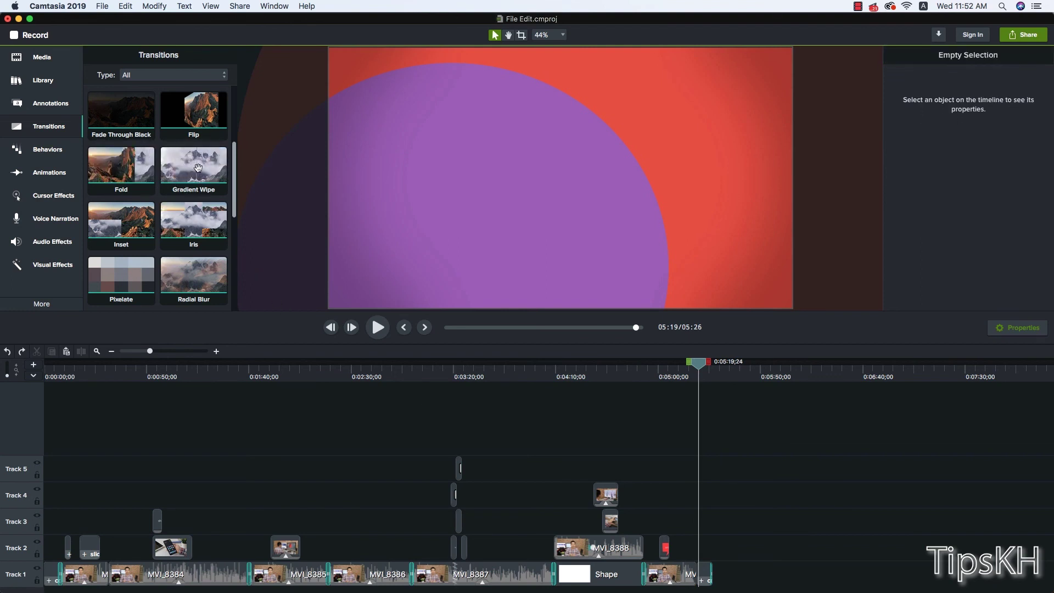
{"action": "mouse_move", "coordinate": [172, 165]}
{"action": "left_mouse_down"}
{"action": "mouse_move", "coordinate": [681, 574]}
{"action": "mouse_move", "coordinate": [696, 572]}
{"action": "left_mouse_up"}
{"action": "left_click_drag", "start_coordinate": [699, 371], "coordinate": [692, 370]}
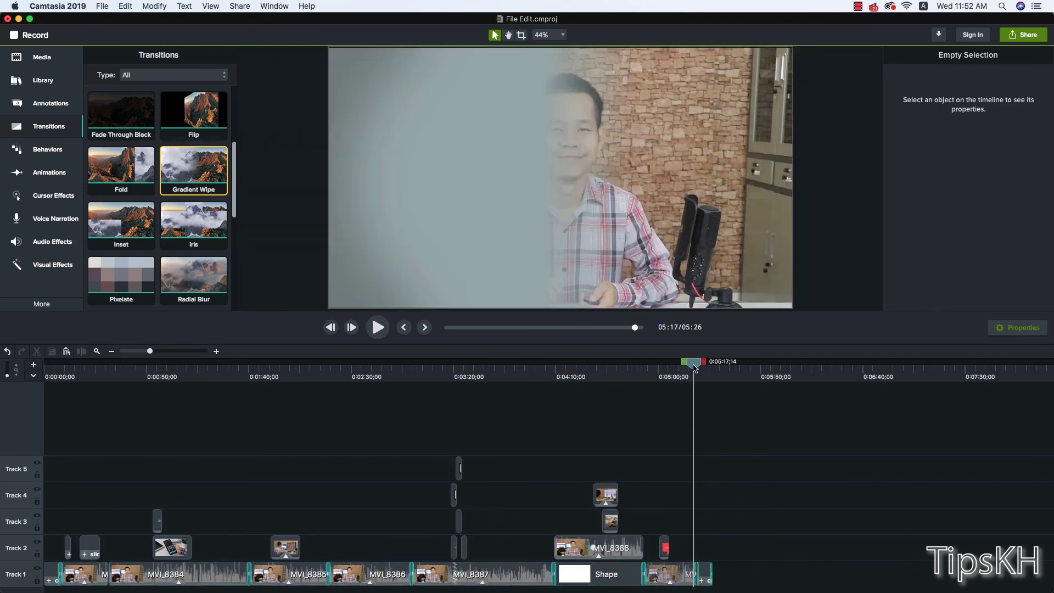
{"action": "key", "text": "space"}
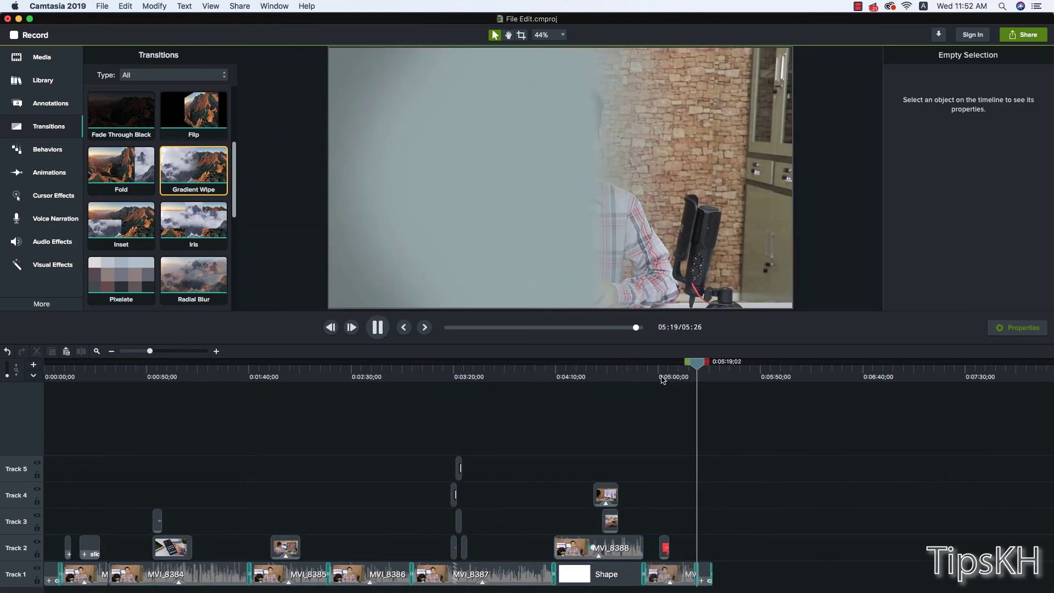
{"action": "key", "text": "space"}
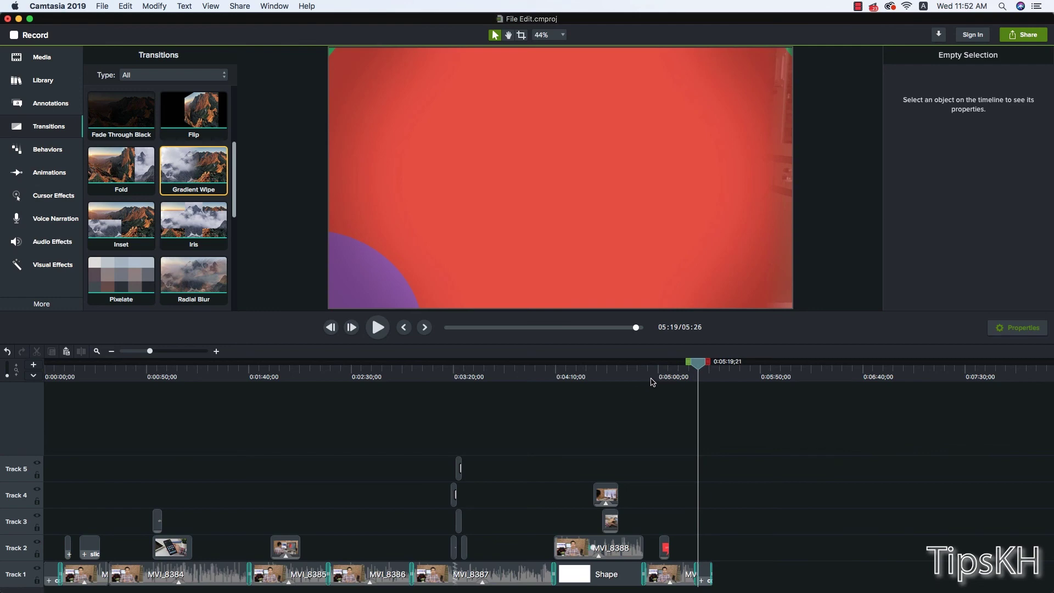
{"action": "left_click_drag", "start_coordinate": [697, 365], "coordinate": [30, 382]}
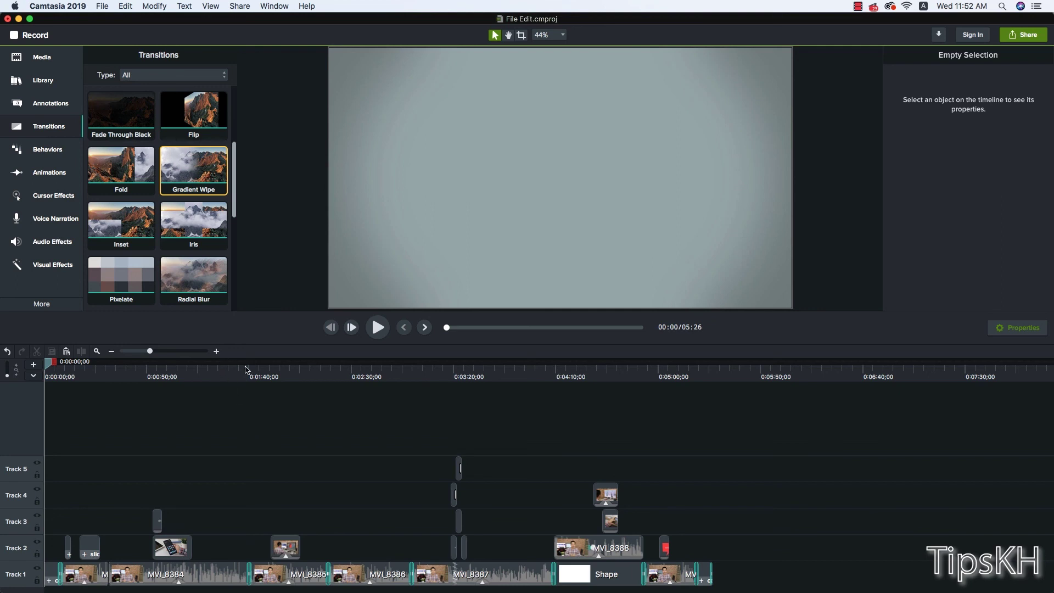
Step: Drag the asweetfeeling track from Library Music Tracks onto a new Track 6
{"action": "left_click", "coordinate": [52, 103]}
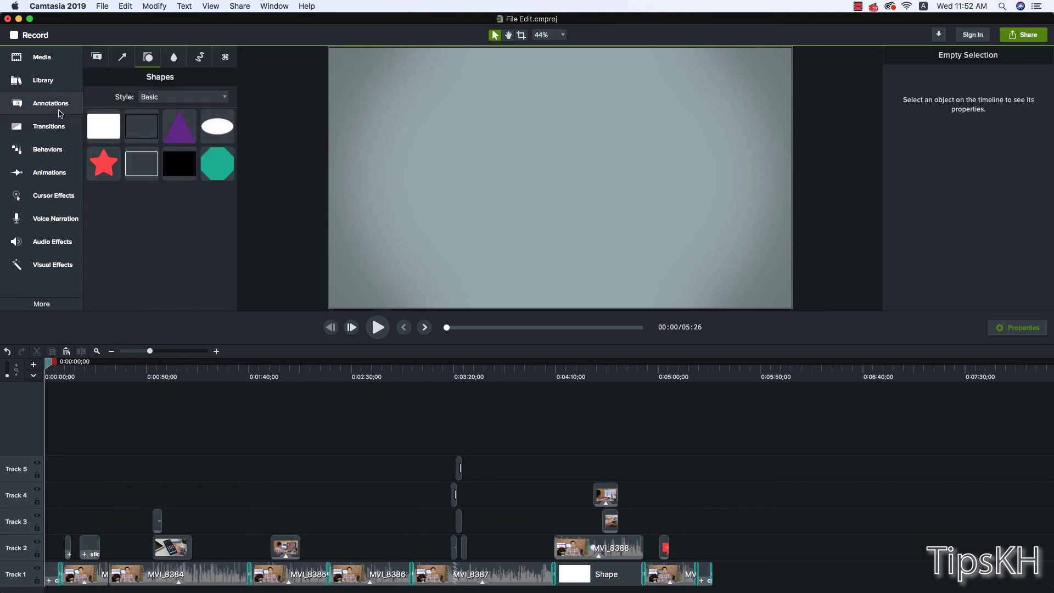
{"action": "left_click", "coordinate": [44, 80]}
{"action": "scroll", "coordinate": [229, 167], "scroll_direction": "up", "scroll_amount": 5}
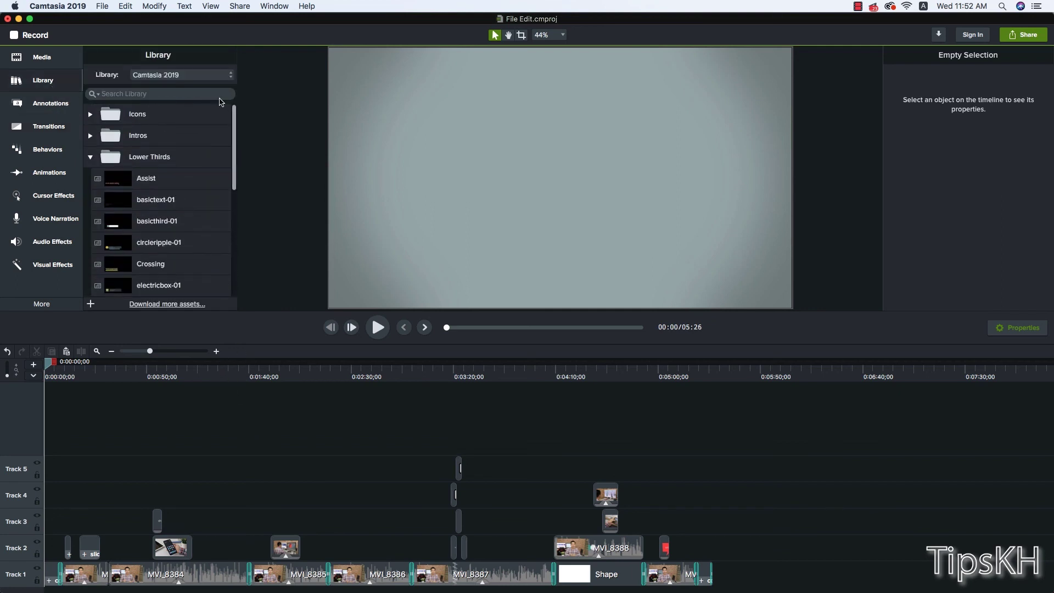
{"action": "left_click", "coordinate": [90, 159]}
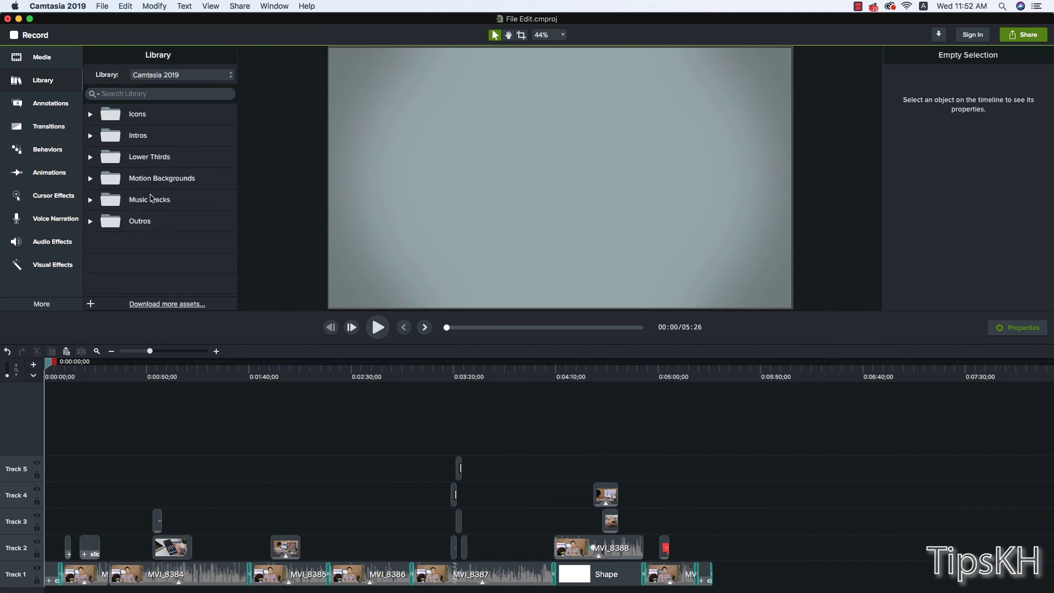
{"action": "left_click", "coordinate": [90, 201]}
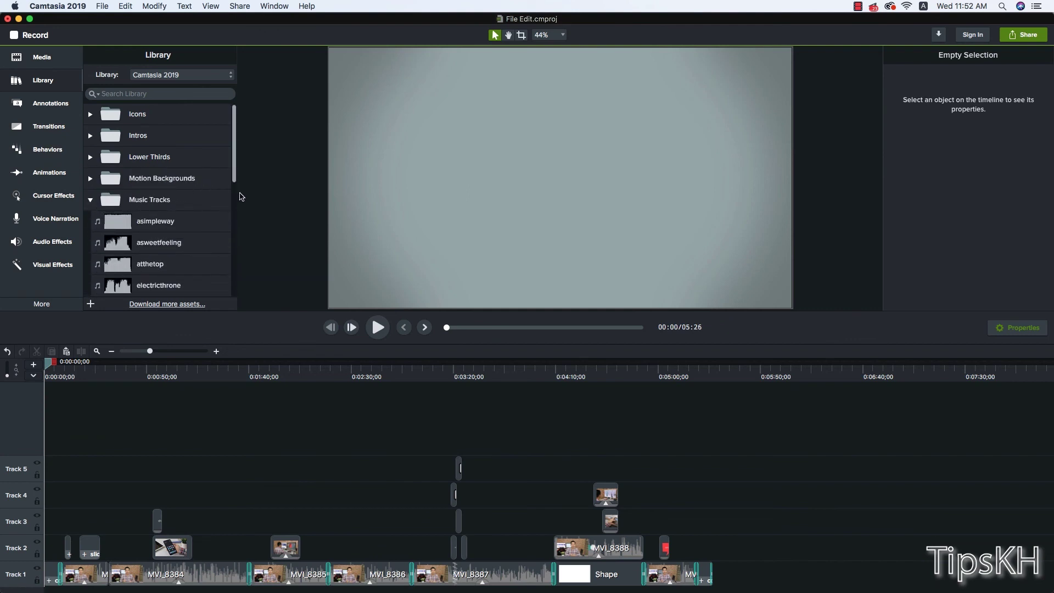
{"action": "left_click", "coordinate": [139, 252]}
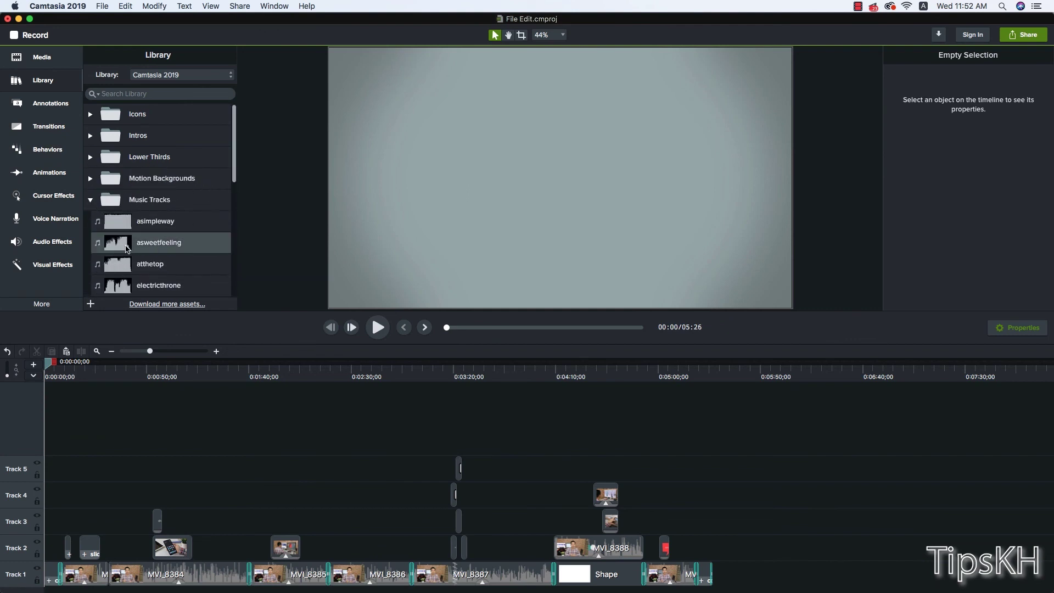
{"action": "left_click_drag", "start_coordinate": [127, 248], "coordinate": [224, 373]}
{"action": "left_click_drag", "start_coordinate": [221, 439], "coordinate": [85, 450]}
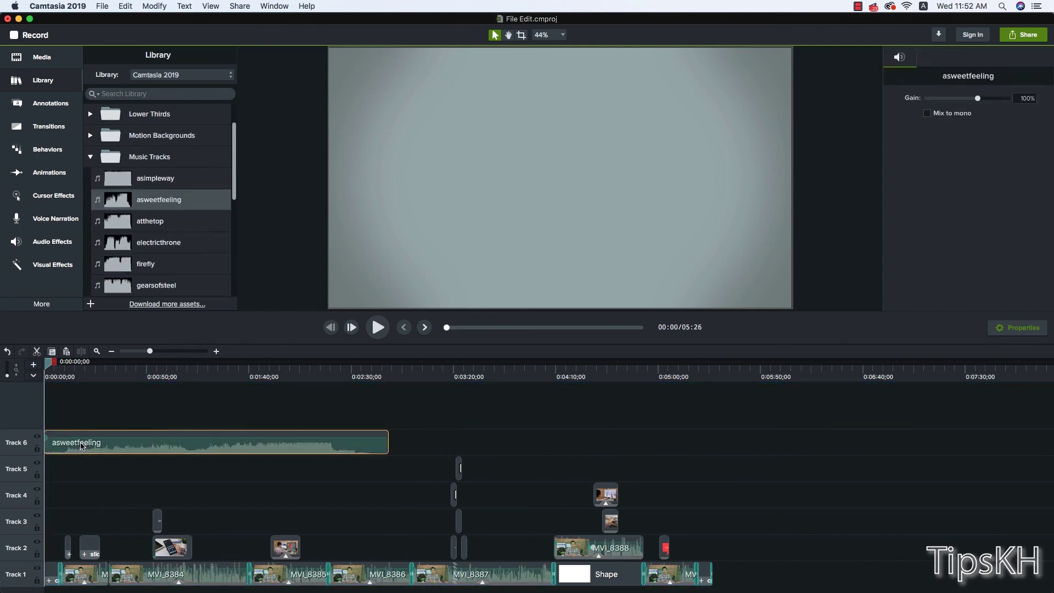
Step: Split the asweetfeeling music at about 2:09 and delete the part before the split
{"action": "key", "text": "space"}
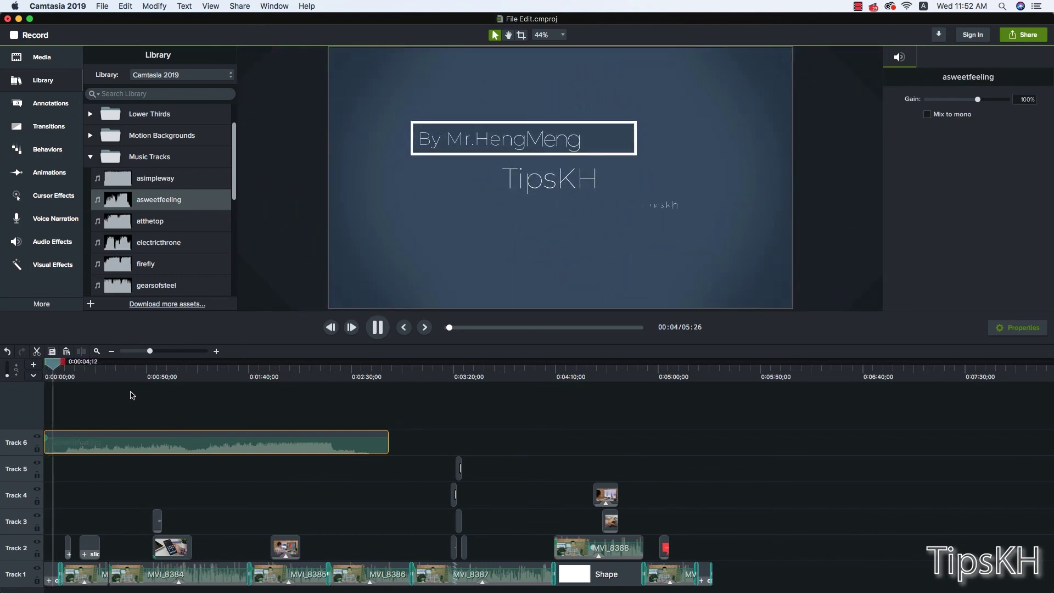
{"action": "left_click", "coordinate": [167, 380]}
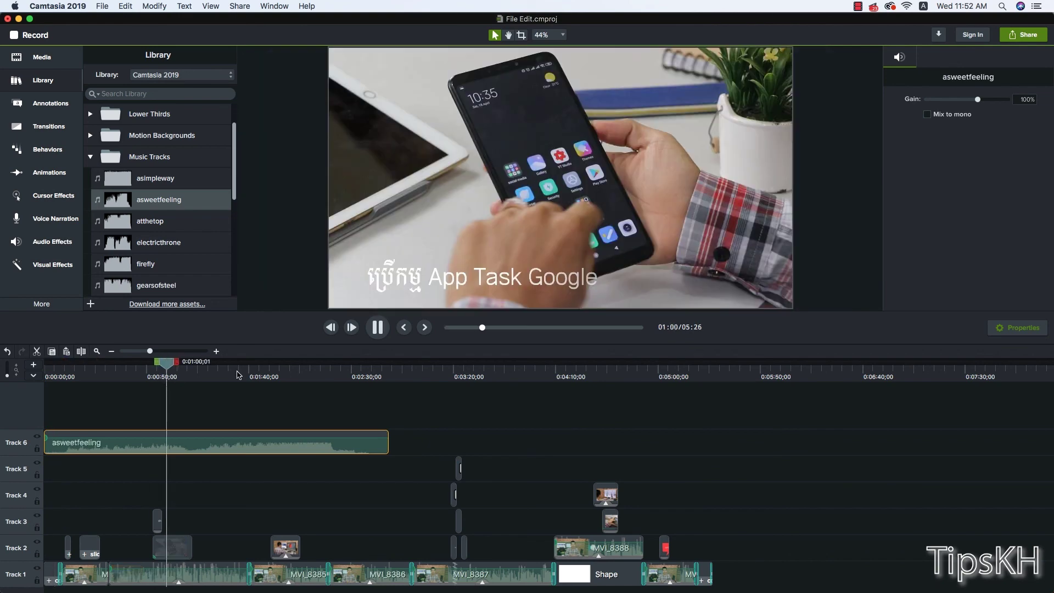
{"action": "key", "text": "space"}
{"action": "left_click_drag", "start_coordinate": [249, 379], "coordinate": [310, 379]}
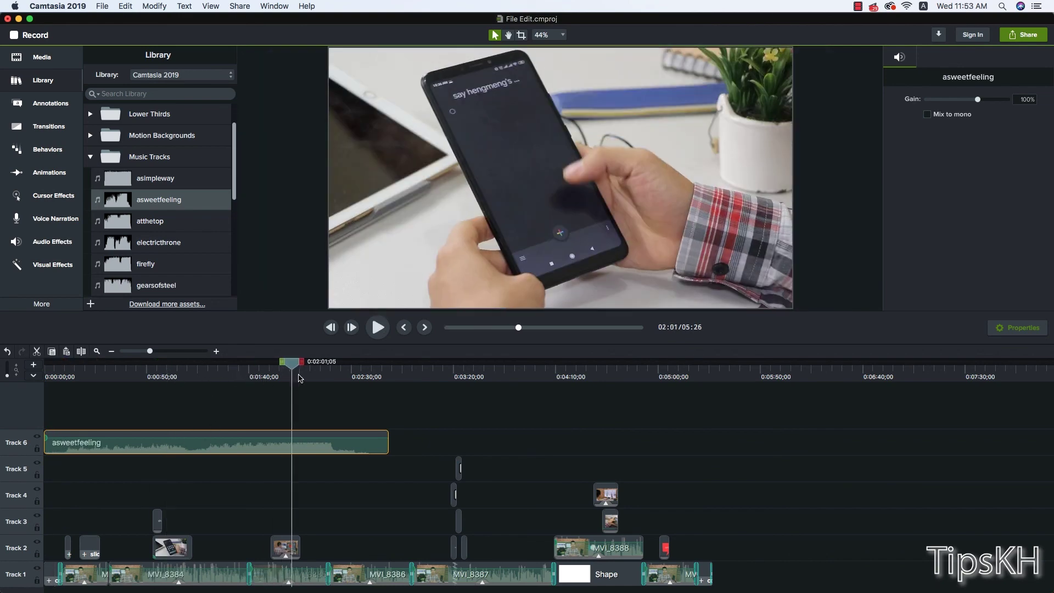
{"action": "left_click", "coordinate": [93, 353]}
{"action": "key", "text": "s"}
{"action": "left_click", "coordinate": [338, 442]}
{"action": "key", "text": "Delete"}
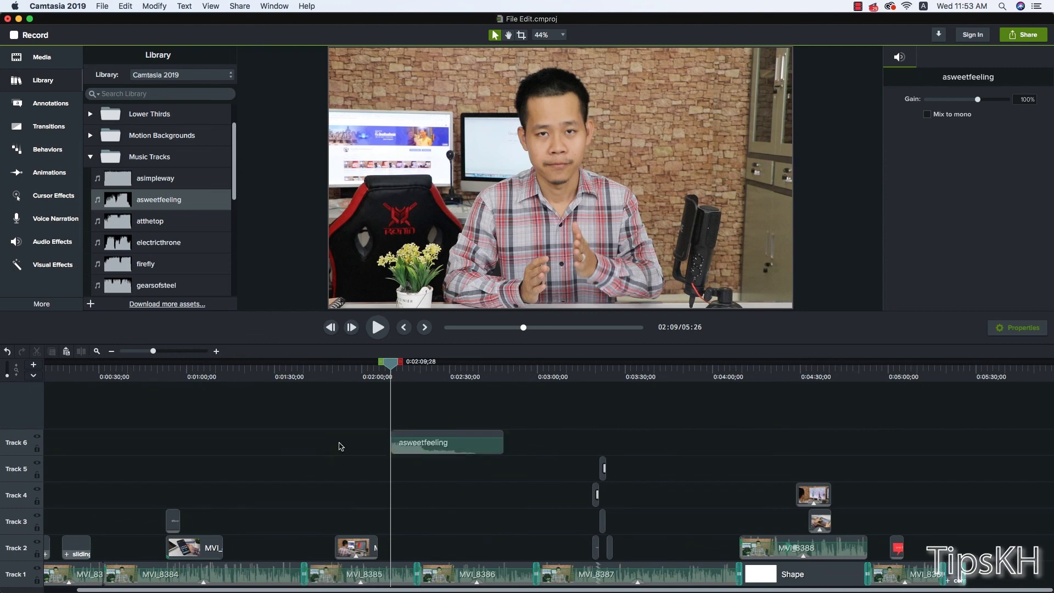
{"action": "left_click", "coordinate": [338, 442]}
Step: Move the music clip to 0:00 and trim it to about nine seconds
{"action": "scroll", "coordinate": [264, 577], "scroll_direction": "left", "scroll_amount": 3}
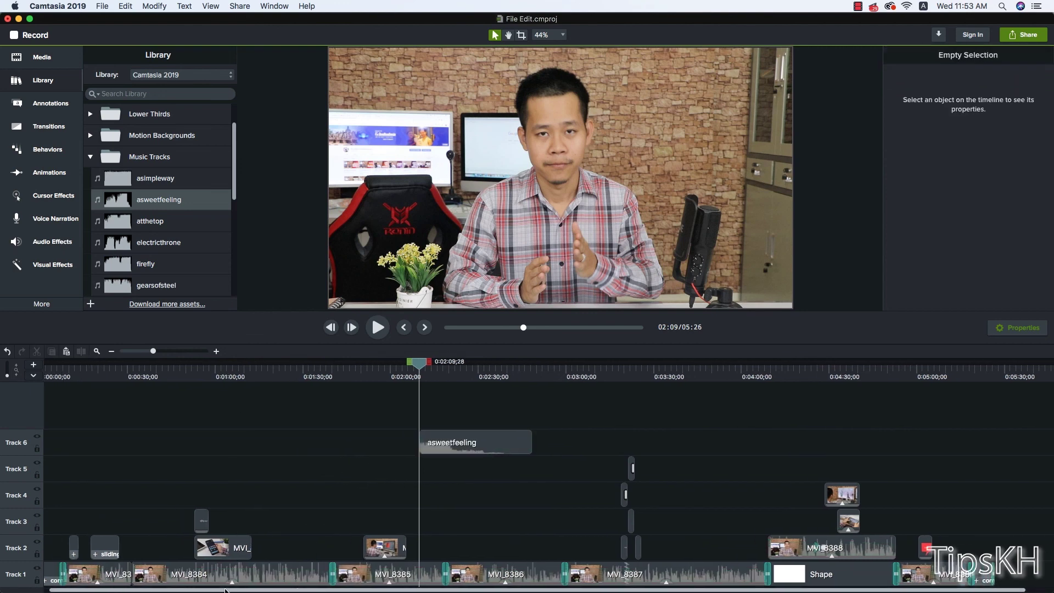
{"action": "left_click_drag", "start_coordinate": [428, 455], "coordinate": [53, 451]}
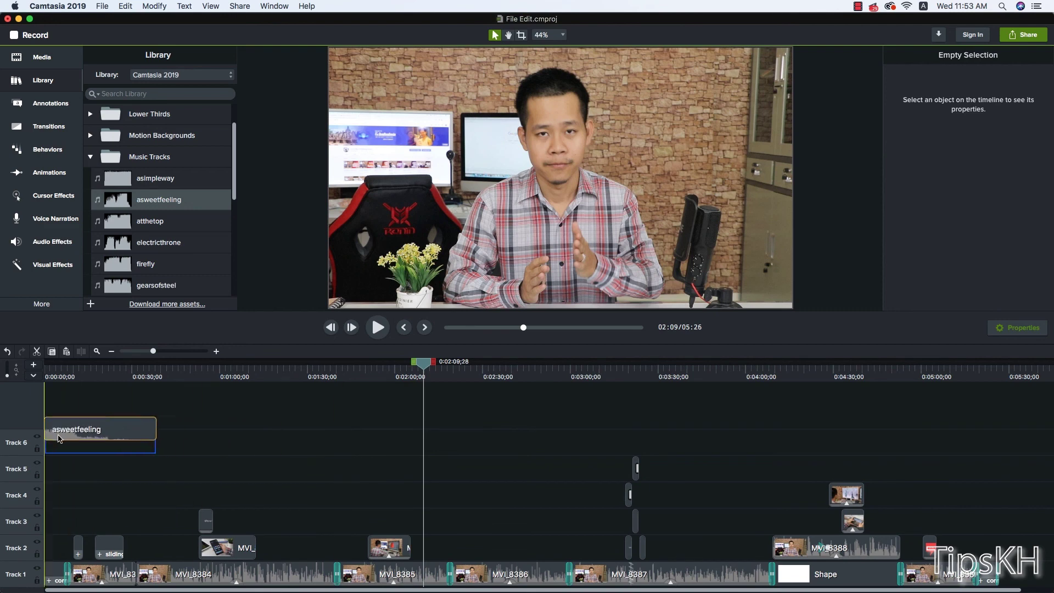
{"action": "left_click_drag", "start_coordinate": [152, 443], "coordinate": [70, 449]}
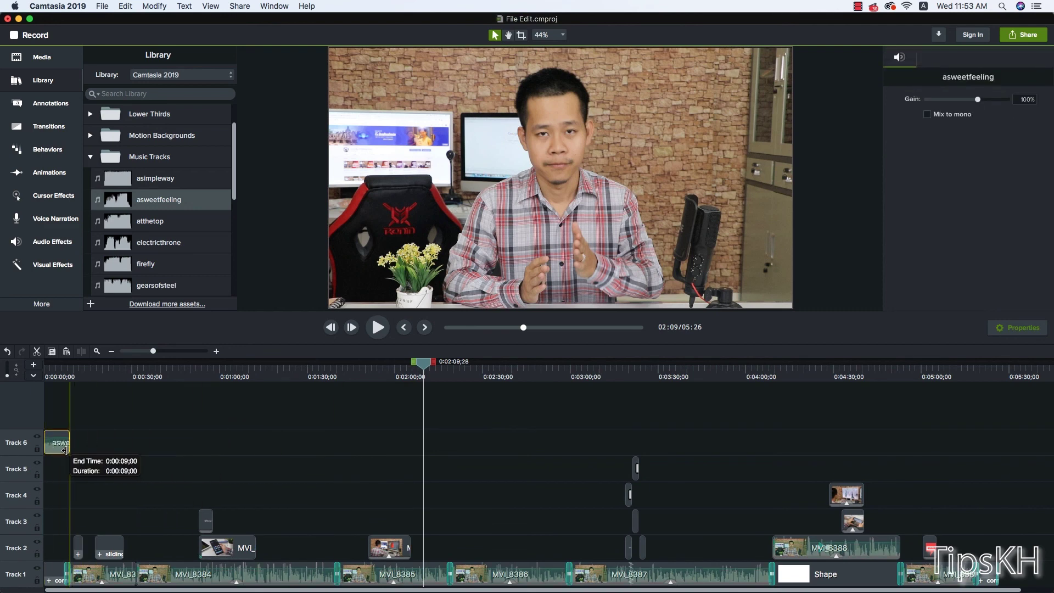
{"action": "mouse_move", "coordinate": [68, 450]}
{"action": "left_mouse_down"}
{"action": "mouse_move", "coordinate": [82, 450]}
{"action": "mouse_move", "coordinate": [59, 449]}
{"action": "mouse_move", "coordinate": [83, 445]}
{"action": "mouse_move", "coordinate": [53, 449]}
{"action": "mouse_move", "coordinate": [66, 443]}
{"action": "left_mouse_up"}
{"action": "left_click", "coordinate": [55, 406]}
{"action": "left_click", "coordinate": [46, 371]}
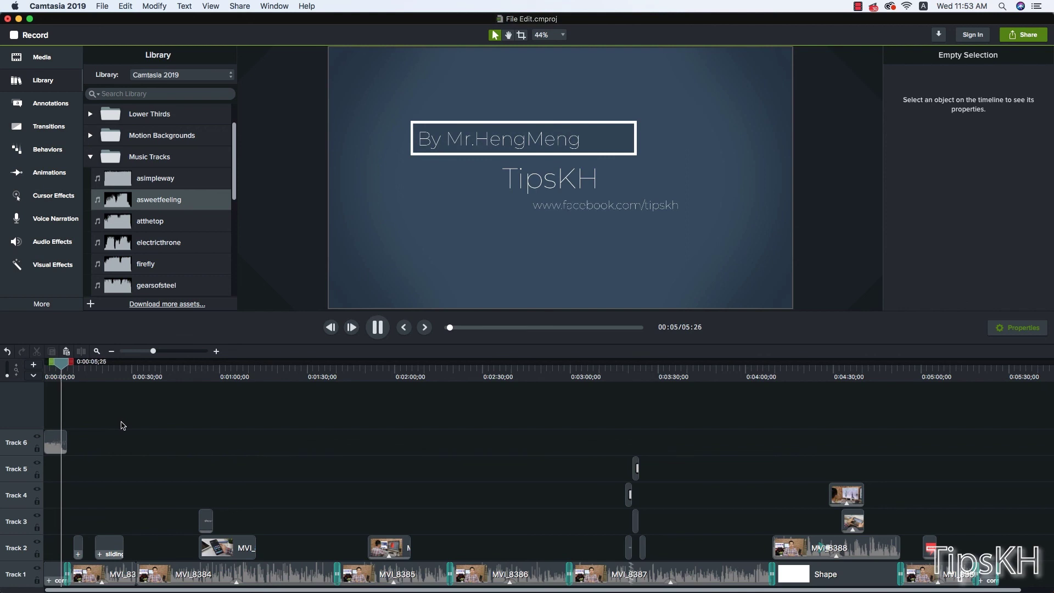
Step: Place the firefly music on Track 6 right after the intro music
{"action": "key", "text": "space"}
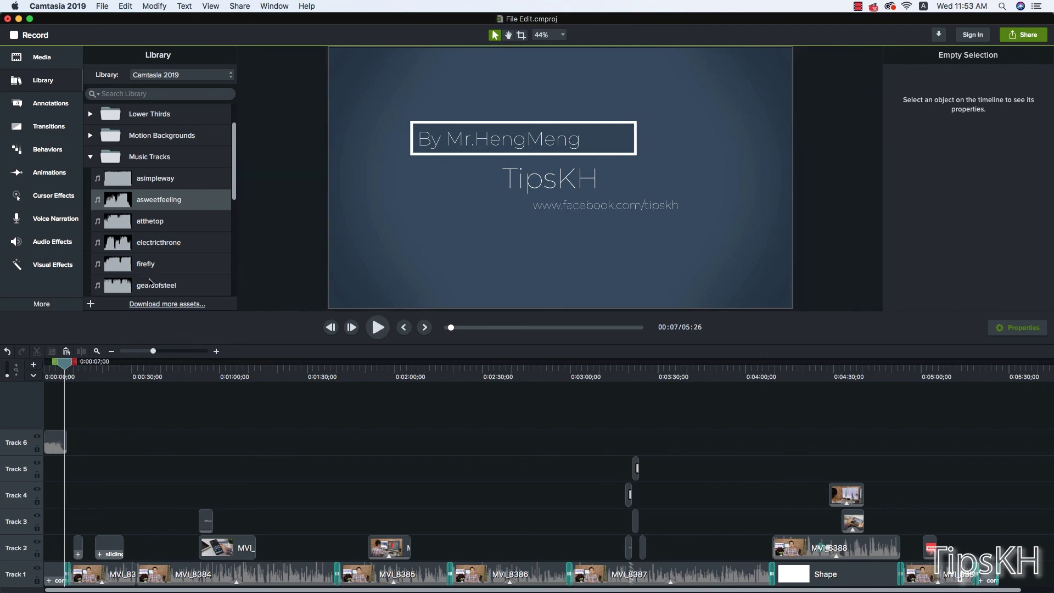
{"action": "left_click", "coordinate": [144, 272]}
{"action": "left_click_drag", "start_coordinate": [123, 267], "coordinate": [198, 455]}
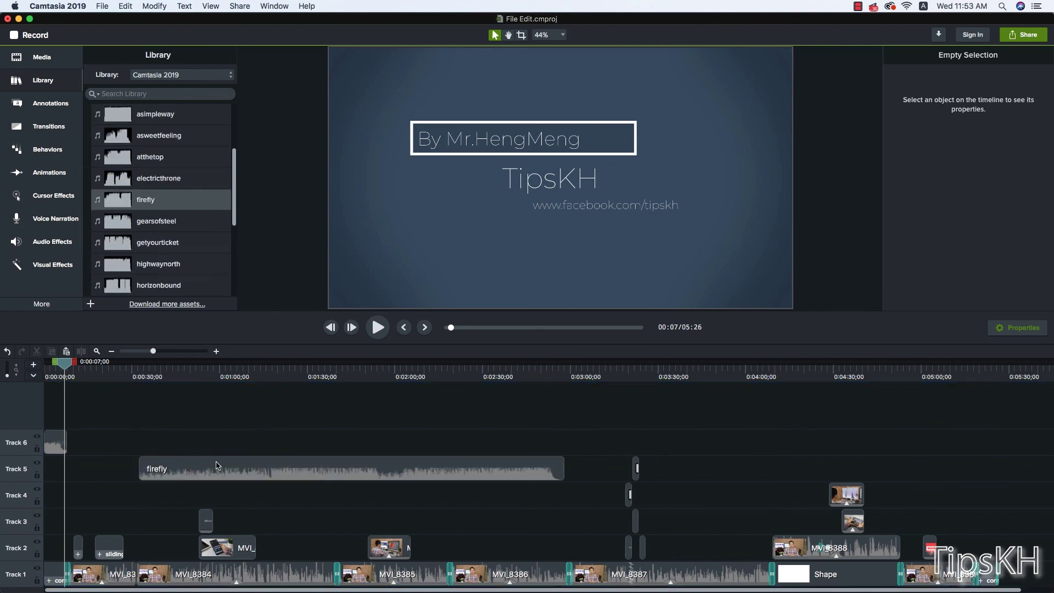
{"action": "left_click_drag", "start_coordinate": [217, 465], "coordinate": [146, 439]}
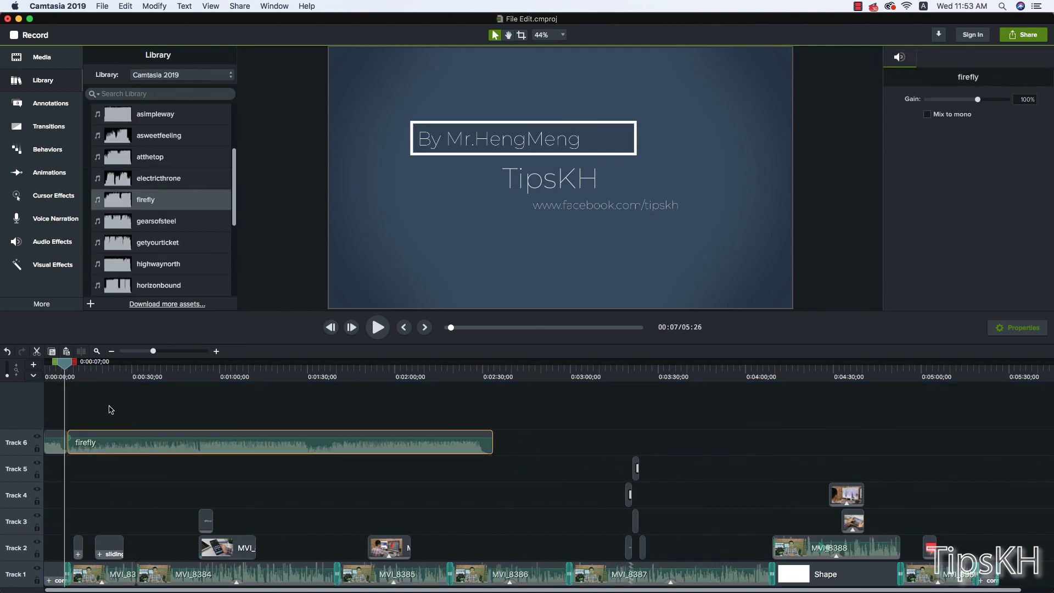
Step: Set the firefly music volume to 33%, checking it with playback
{"action": "left_click", "coordinate": [78, 378]}
{"action": "key", "text": "space"}
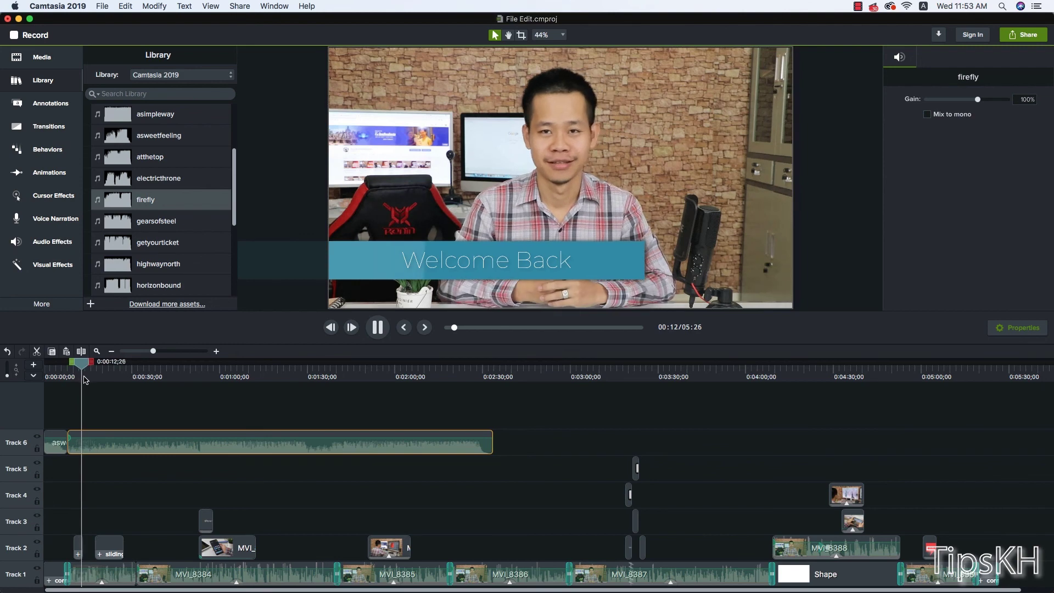
{"action": "key", "text": "space"}
{"action": "left_click_drag", "start_coordinate": [185, 434], "coordinate": [186, 447]}
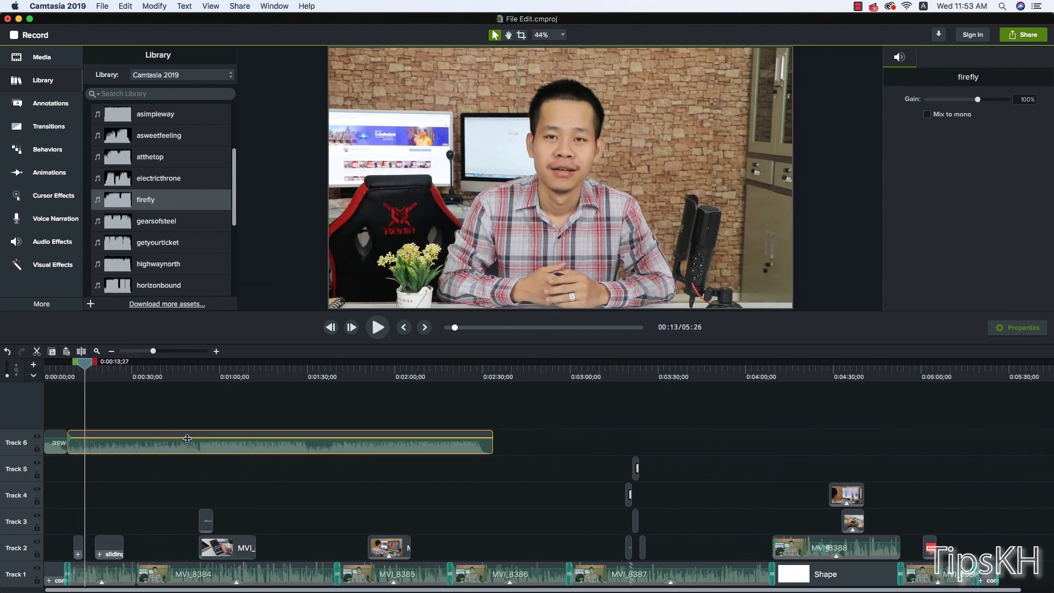
{"action": "key", "text": "space"}
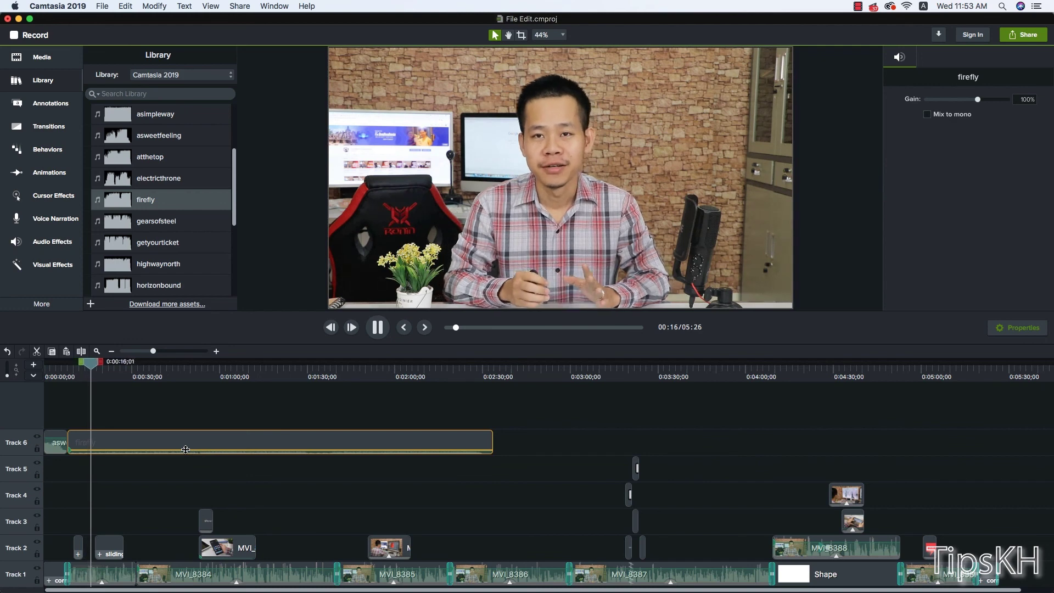
{"action": "left_click_drag", "start_coordinate": [185, 449], "coordinate": [185, 448]}
{"action": "key", "text": "space"}
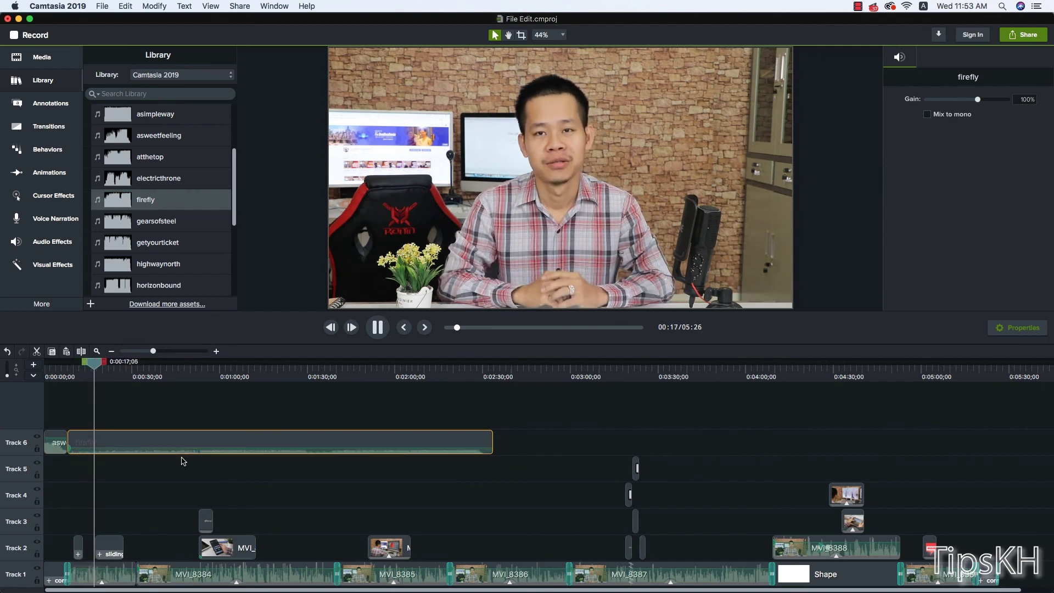
{"action": "key", "text": "space"}
{"action": "key", "text": "space"}
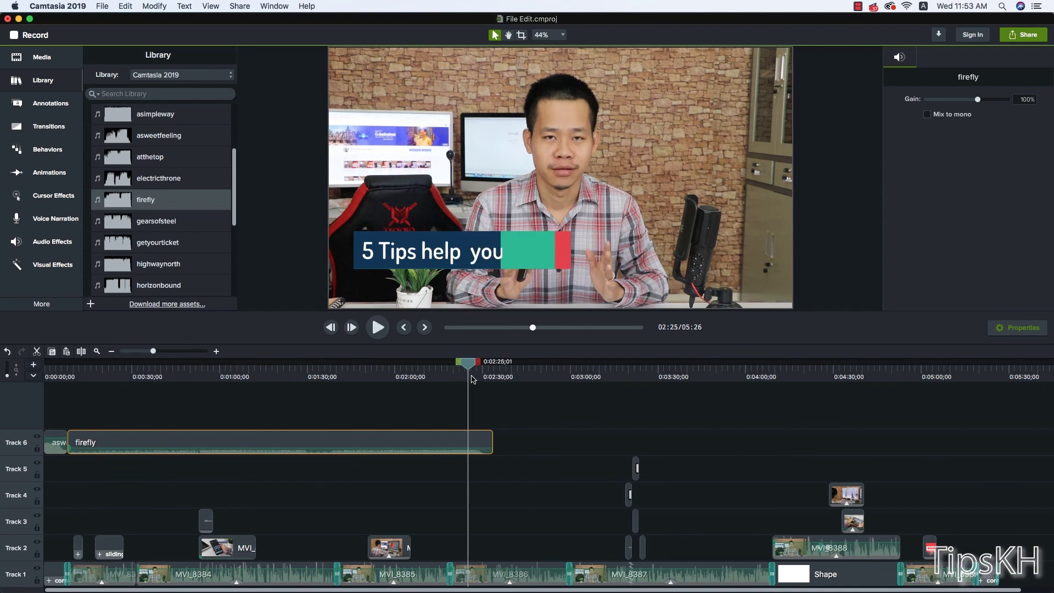
Step: Paste a second firefly copy on Track 6 where the first one ends
{"action": "left_click_drag", "start_coordinate": [486, 376], "coordinate": [492, 376]}
{"action": "key", "text": "ctrl+v"}
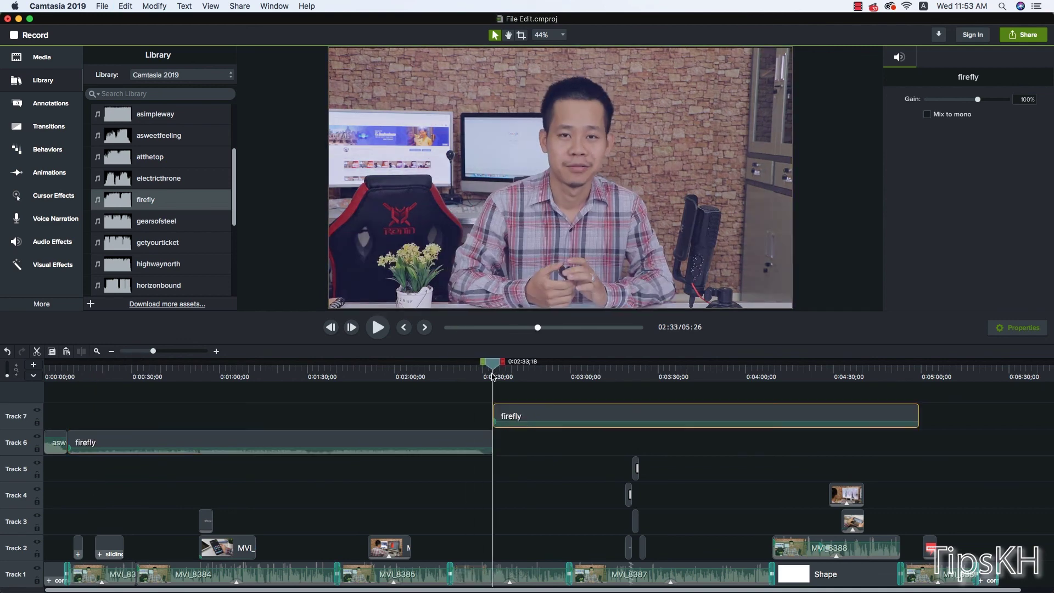
{"action": "left_click_drag", "start_coordinate": [518, 411], "coordinate": [521, 439]}
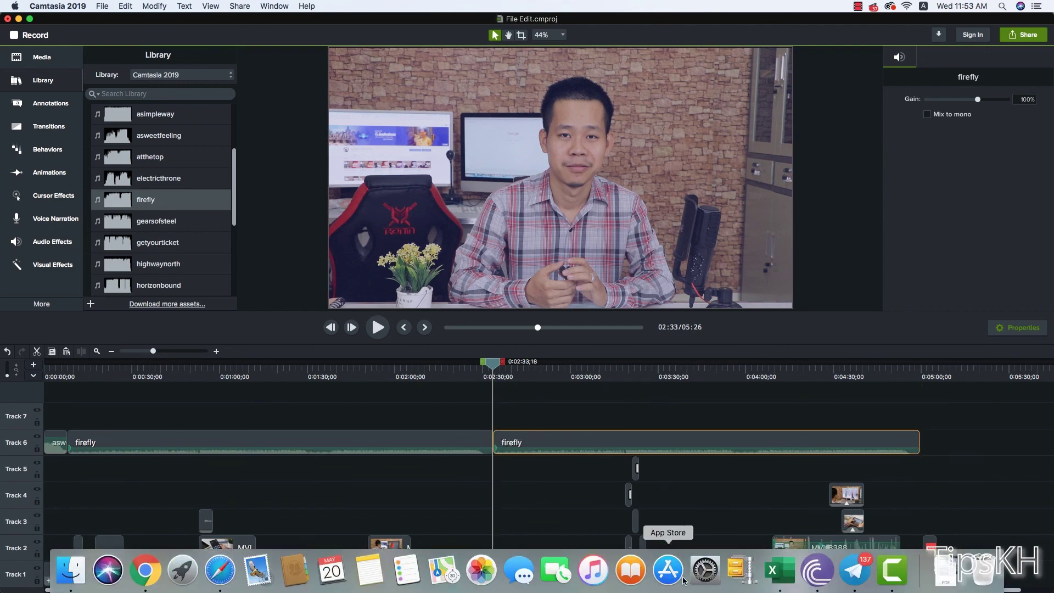
{"action": "left_click", "coordinate": [668, 521]}
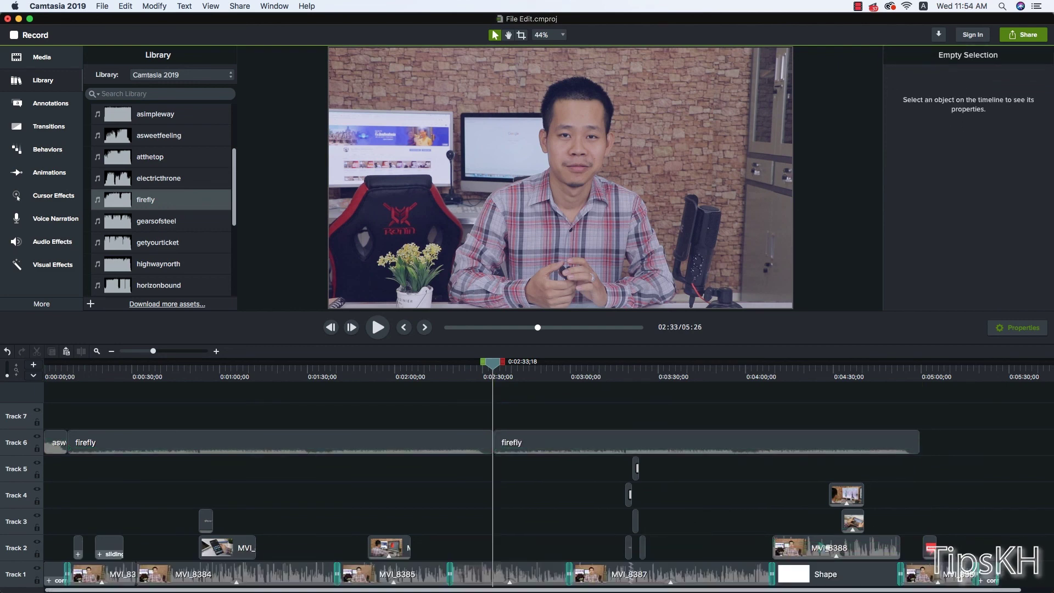
Step: Add a third firefly copy on Track 6 and trim it to end with the video
{"action": "left_click", "coordinate": [140, 352]}
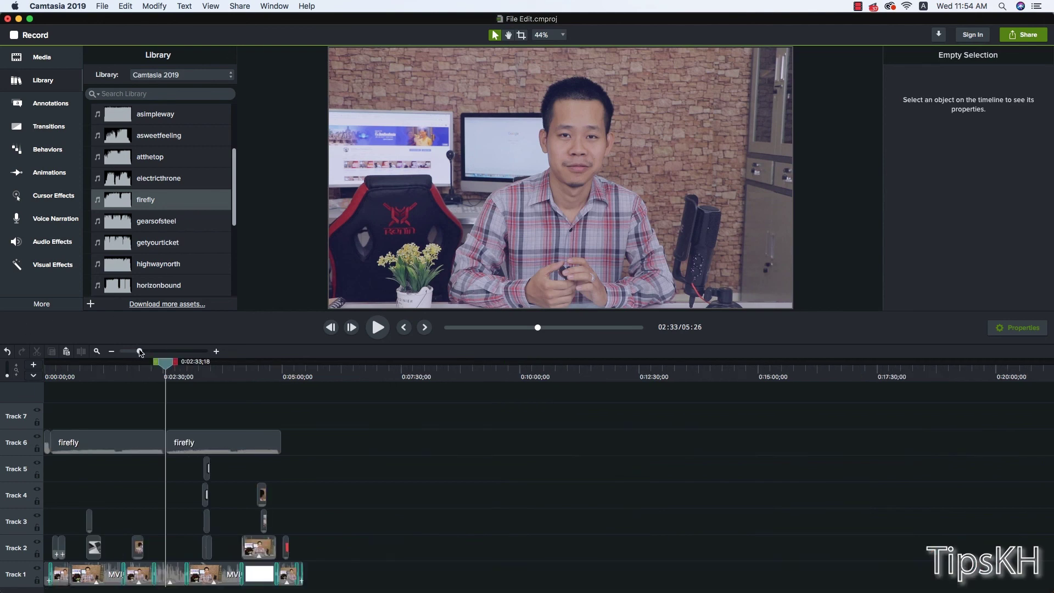
{"action": "left_click", "coordinate": [285, 379]}
{"action": "key", "text": "super+v"}
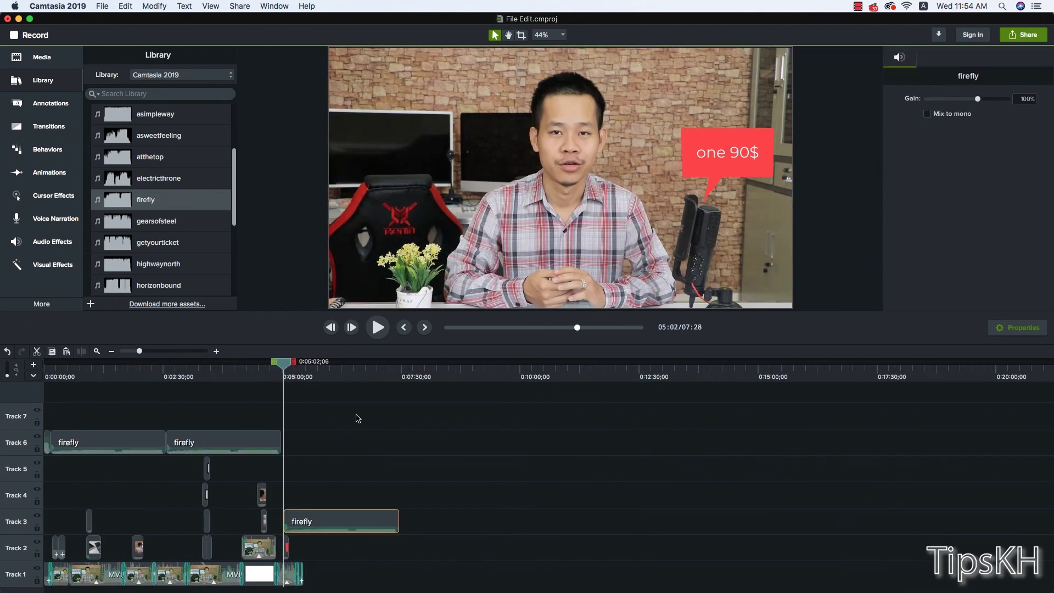
{"action": "left_click", "coordinate": [353, 460]}
{"action": "left_click", "coordinate": [291, 522]}
{"action": "left_click_drag", "start_coordinate": [288, 521], "coordinate": [289, 471]}
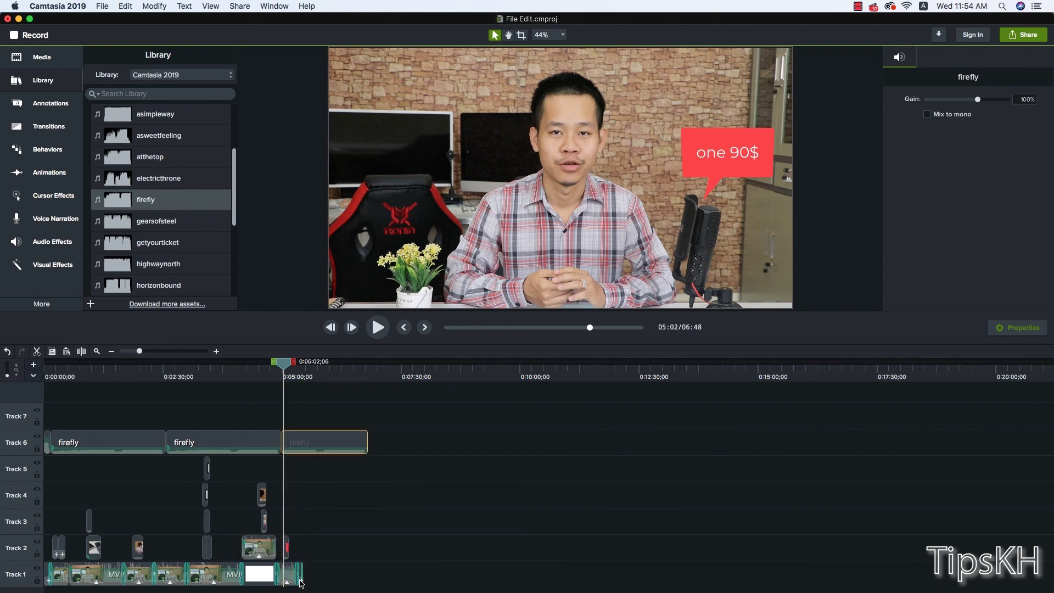
{"action": "left_click_drag", "start_coordinate": [366, 442], "coordinate": [303, 442]}
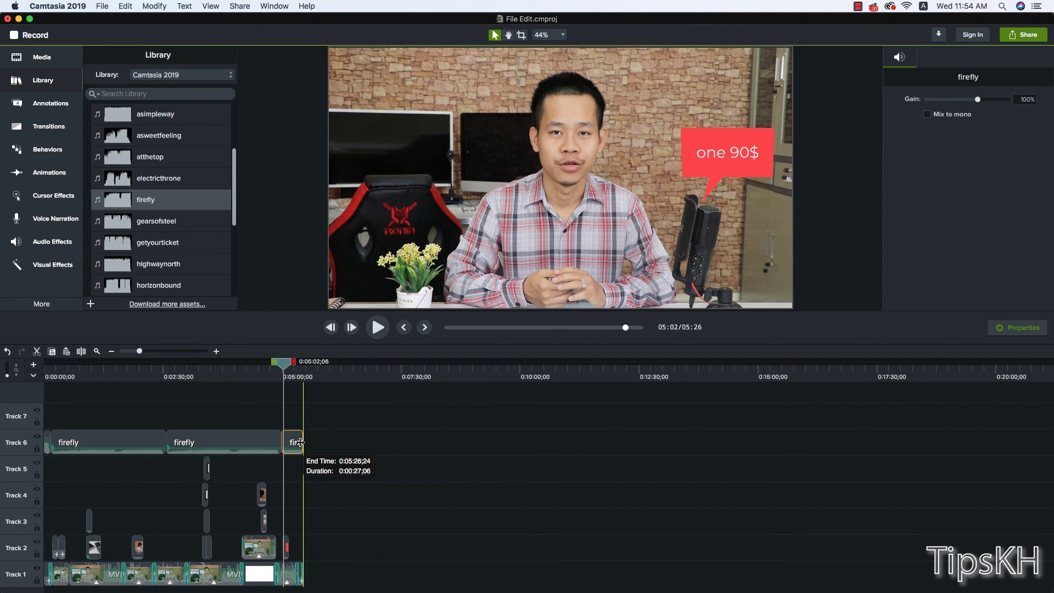
Step: Zoom the timeline back in, play the video from 0:00, and scrub near the end
{"action": "left_click", "coordinate": [376, 452]}
{"action": "left_click_drag", "start_coordinate": [140, 352], "coordinate": [150, 351]}
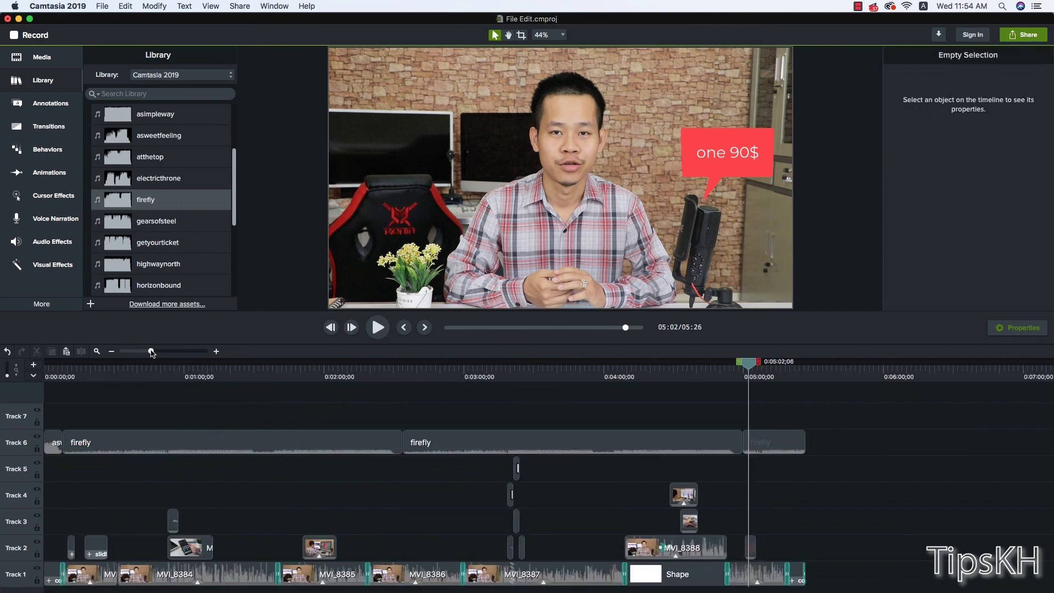
{"action": "left_click_drag", "start_coordinate": [657, 363], "coordinate": [21, 385]}
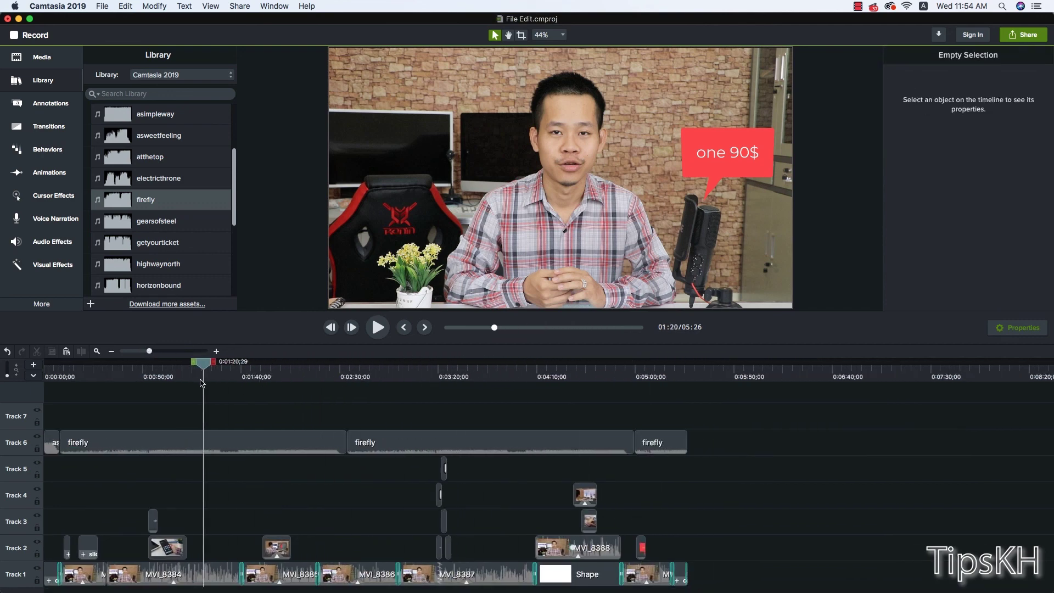
{"action": "key", "text": "space"}
{"action": "key", "text": "space"}
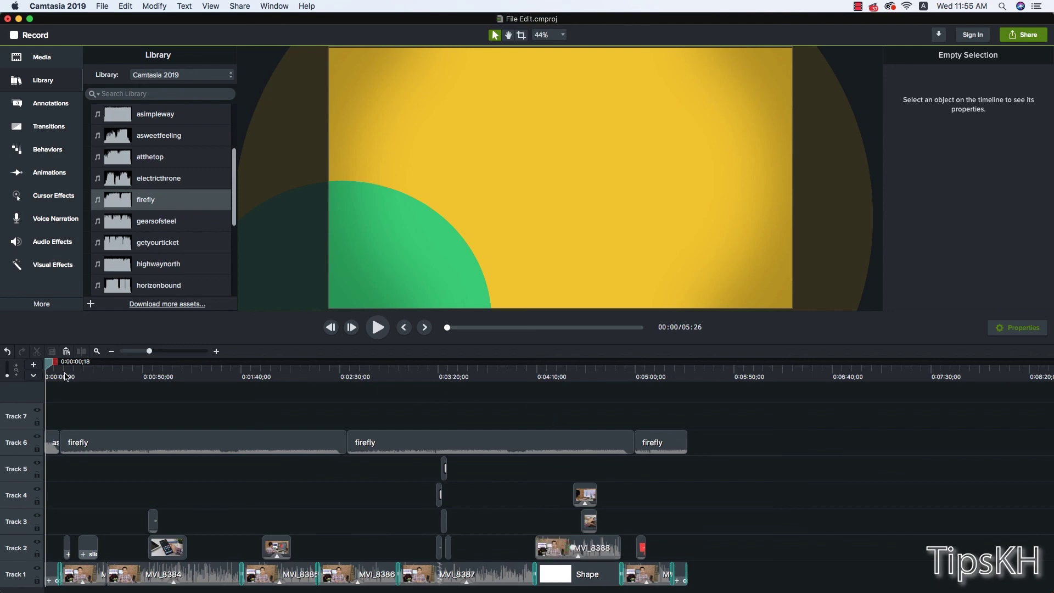
{"action": "left_click_drag", "start_coordinate": [64, 375], "coordinate": [628, 362]}
Step: Start a local-file export named 'My frist Video', then cancel it without exporting
{"action": "left_click", "coordinate": [1020, 36]}
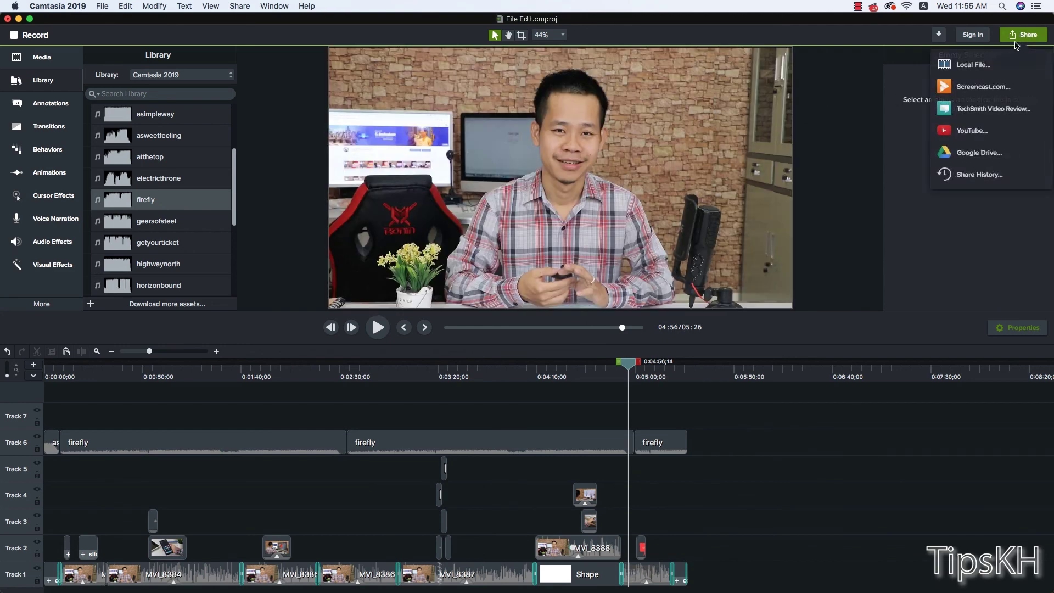
{"action": "left_click", "coordinate": [972, 64]}
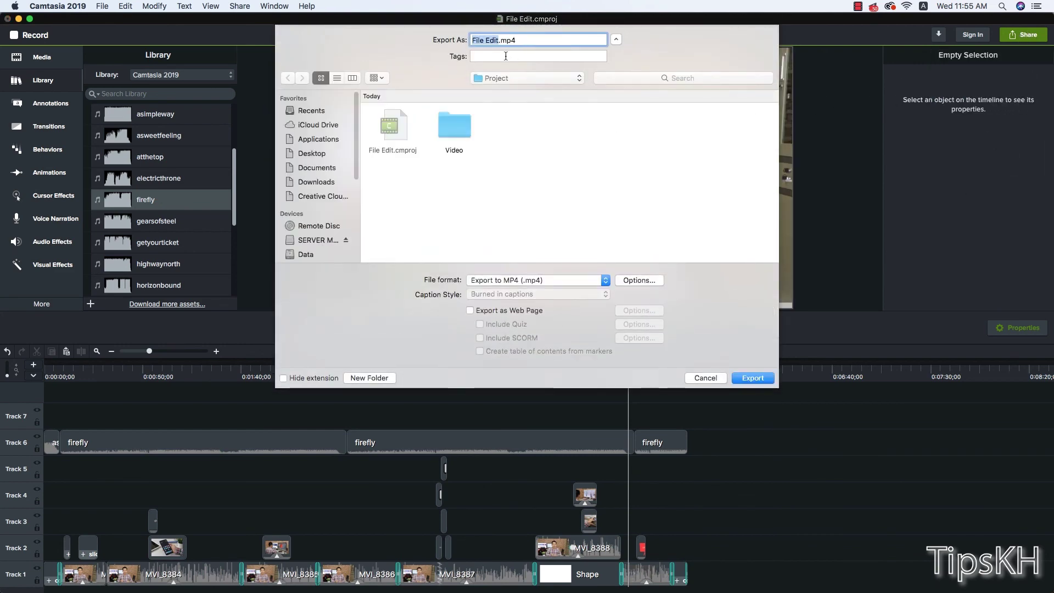
{"action": "type", "text": "My fr"}
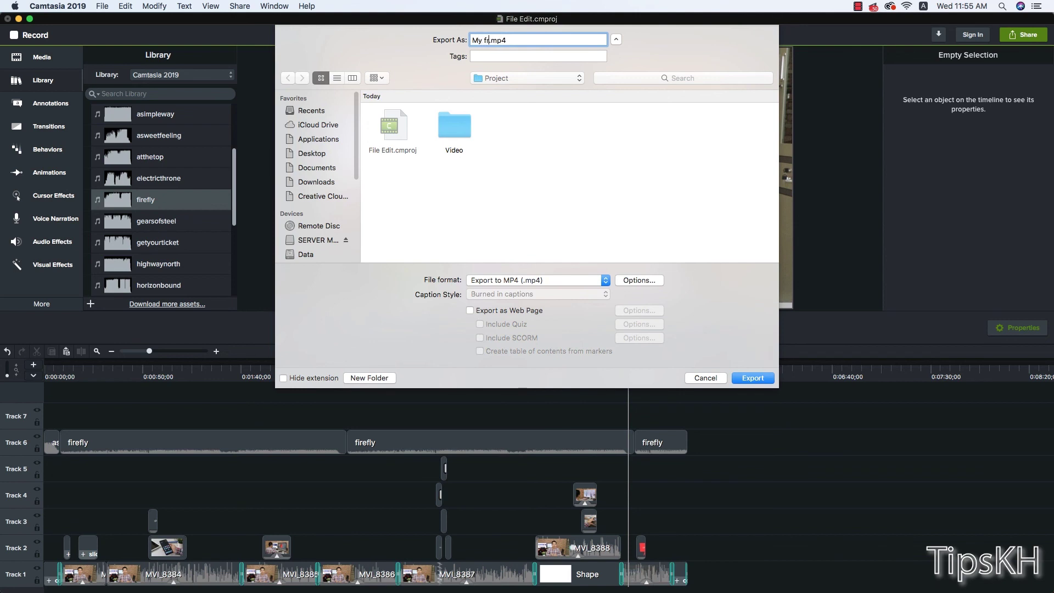
{"action": "type", "text": "ist Video"}
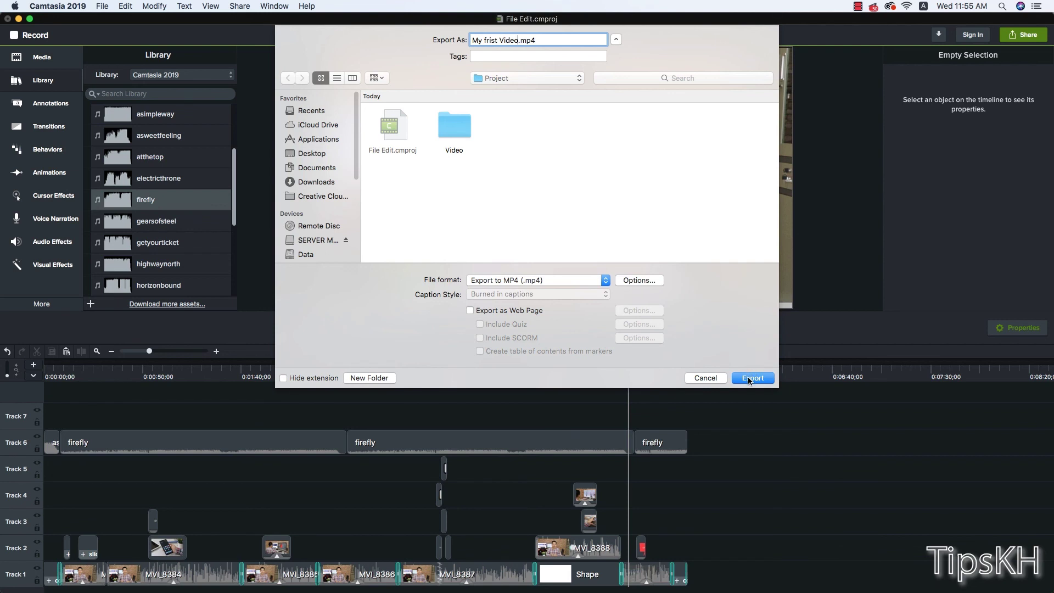
{"action": "left_click", "coordinate": [715, 380]}
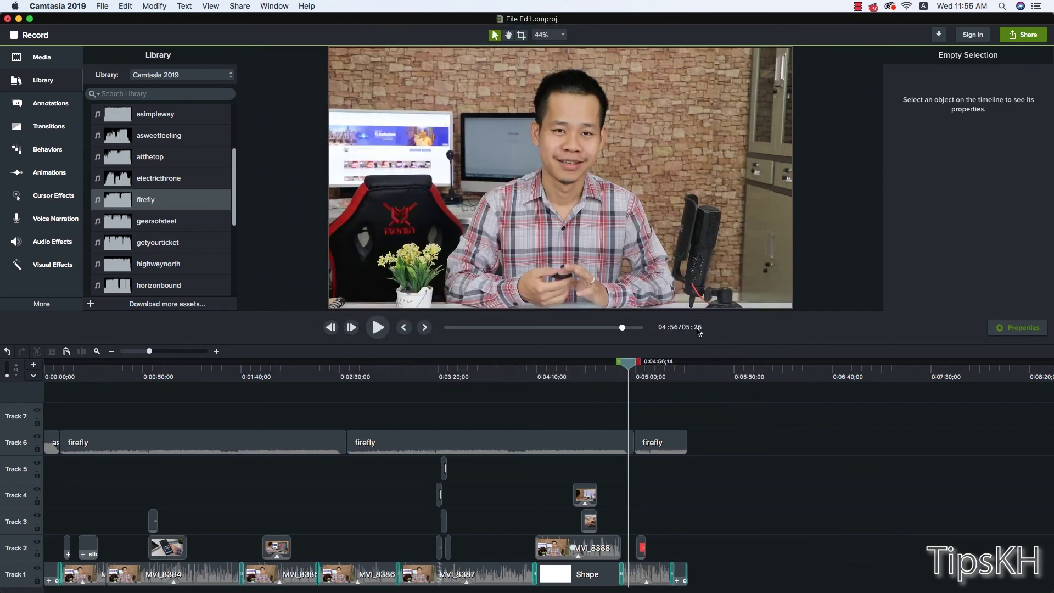
Step: Import tipskh.png and tipskh2.png from Finder's Documents folder into the Media Bin
{"action": "left_click", "coordinate": [60, 63]}
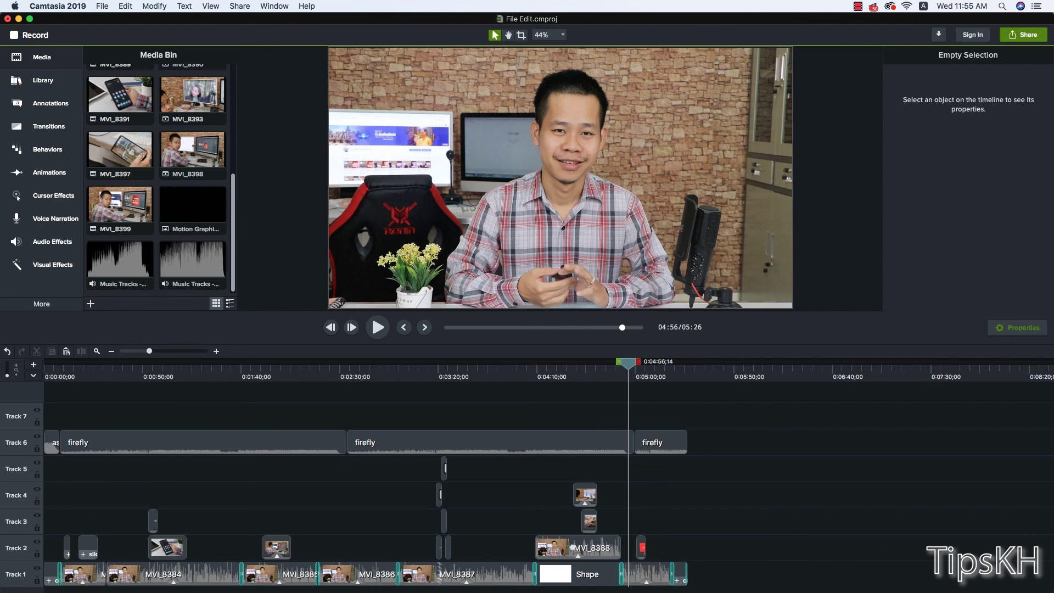
{"action": "key", "text": "super+Tab"}
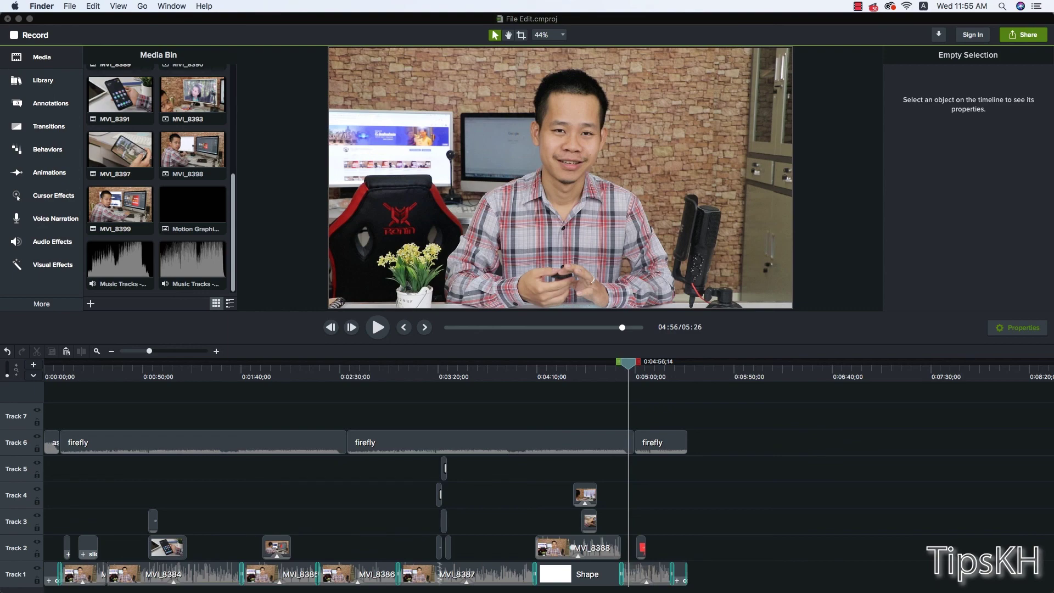
{"action": "key", "text": "super+n"}
{"action": "left_click", "coordinate": [101, 296]}
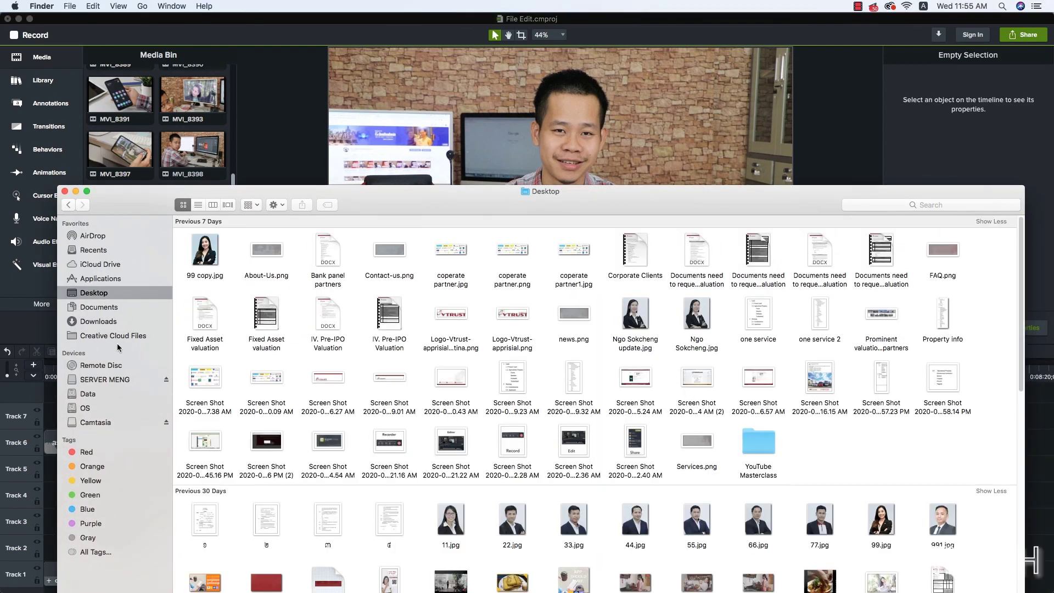
{"action": "left_click", "coordinate": [107, 310]}
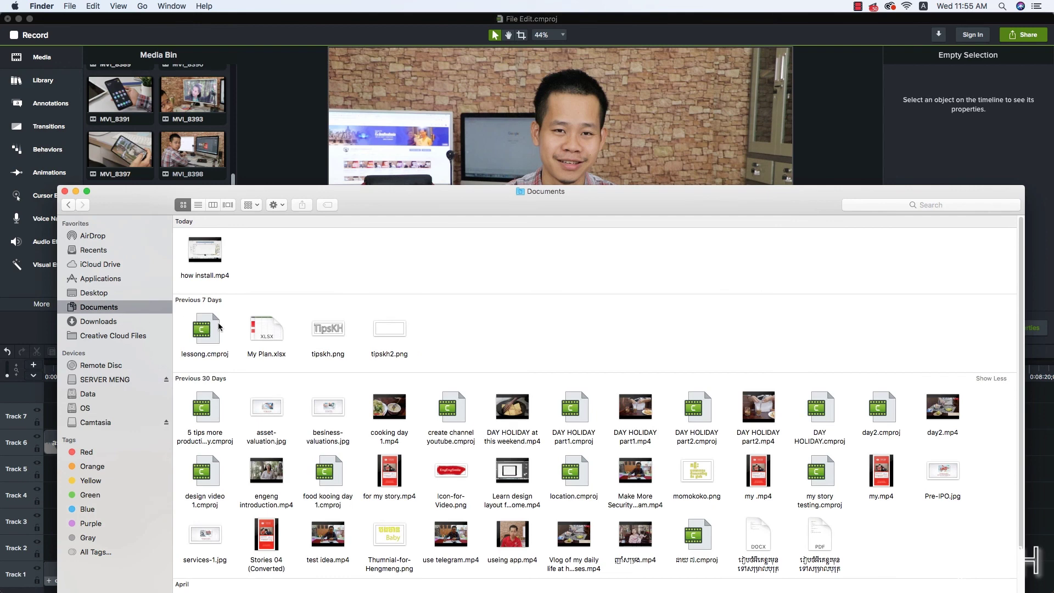
{"action": "left_click", "coordinate": [326, 336]}
{"action": "scroll", "coordinate": [174, 124], "scroll_direction": "down", "scroll_amount": 2}
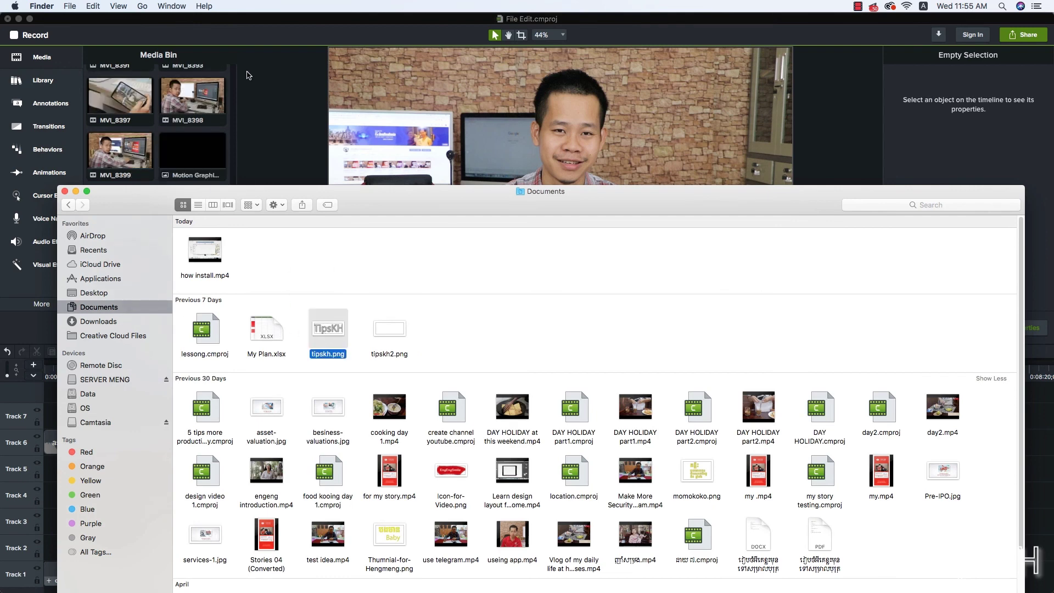
{"action": "left_click", "coordinate": [384, 329], "text": "super"}
{"action": "left_click_drag", "start_coordinate": [384, 328], "coordinate": [219, 196]}
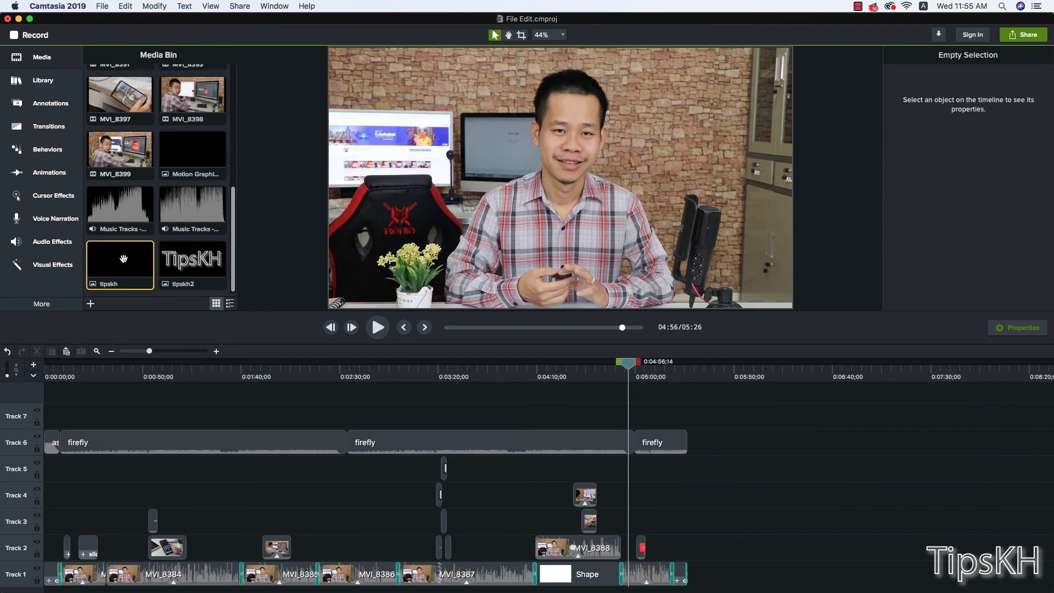
{"action": "left_click", "coordinate": [175, 267]}
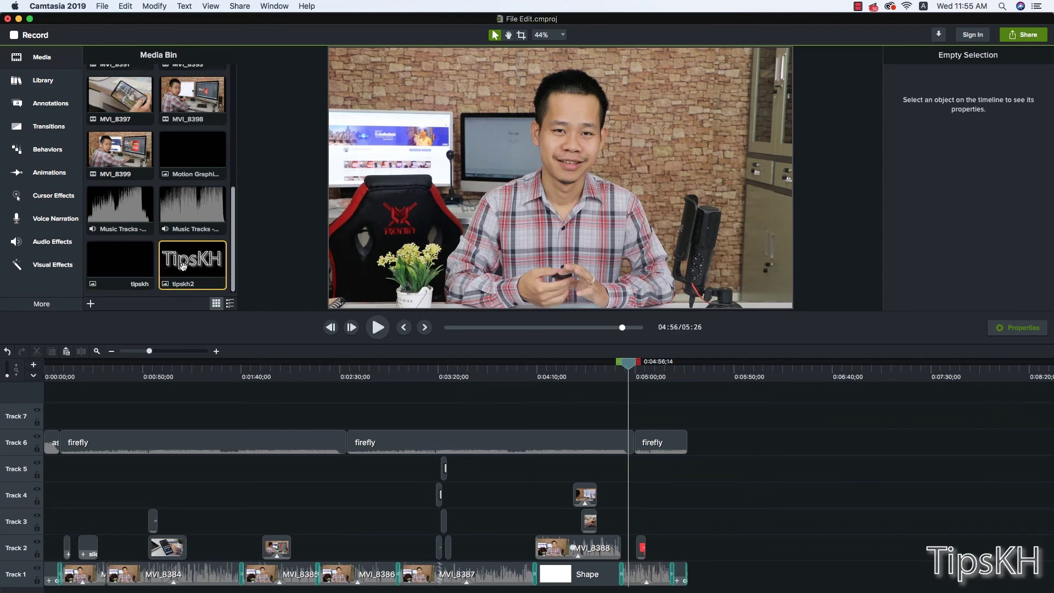
Step: Place the tipskh2 logo on a new top track and move it to the bottom-right corner
{"action": "mouse_move", "coordinate": [201, 268]}
{"action": "left_mouse_down"}
{"action": "mouse_move", "coordinate": [44, 416]}
{"action": "mouse_move", "coordinate": [688, 423]}
{"action": "left_mouse_up"}
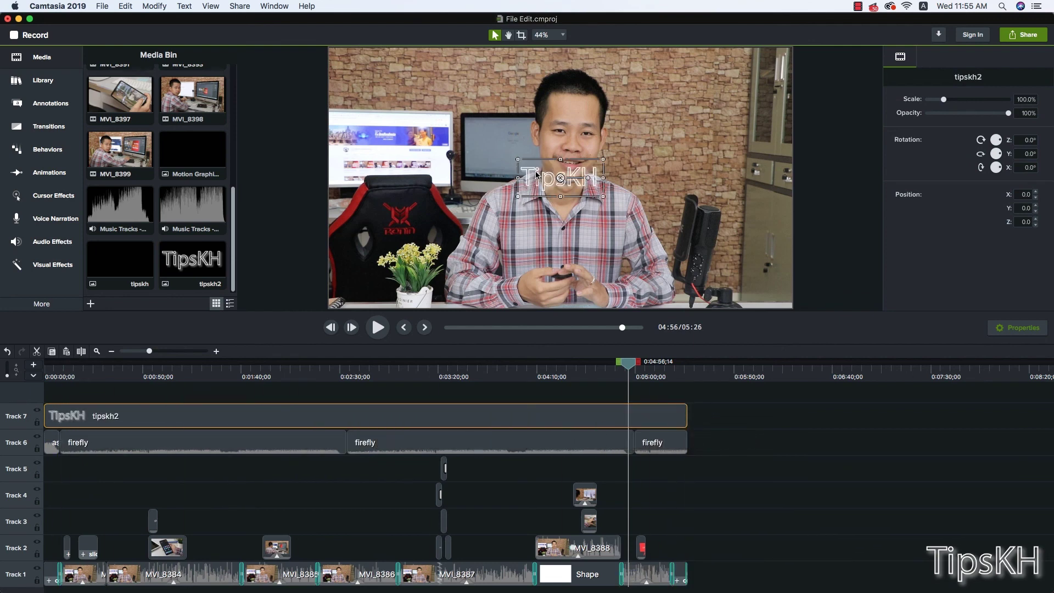
{"action": "mouse_move", "coordinate": [538, 173]}
{"action": "left_mouse_down"}
{"action": "mouse_move", "coordinate": [716, 287]}
{"action": "mouse_move", "coordinate": [715, 275]}
{"action": "left_mouse_up"}
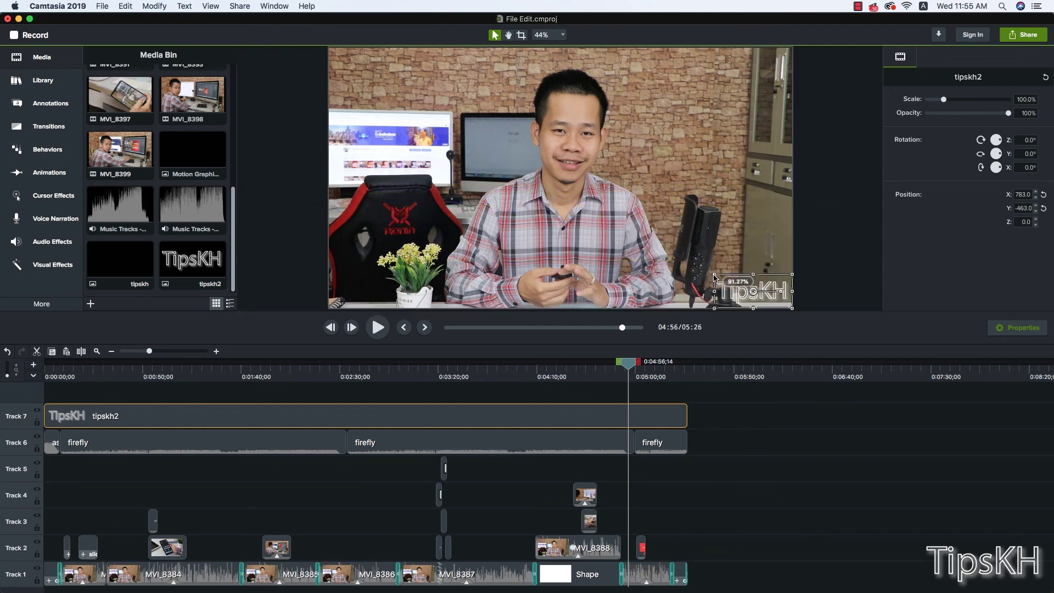
{"action": "left_click", "coordinate": [729, 439]}
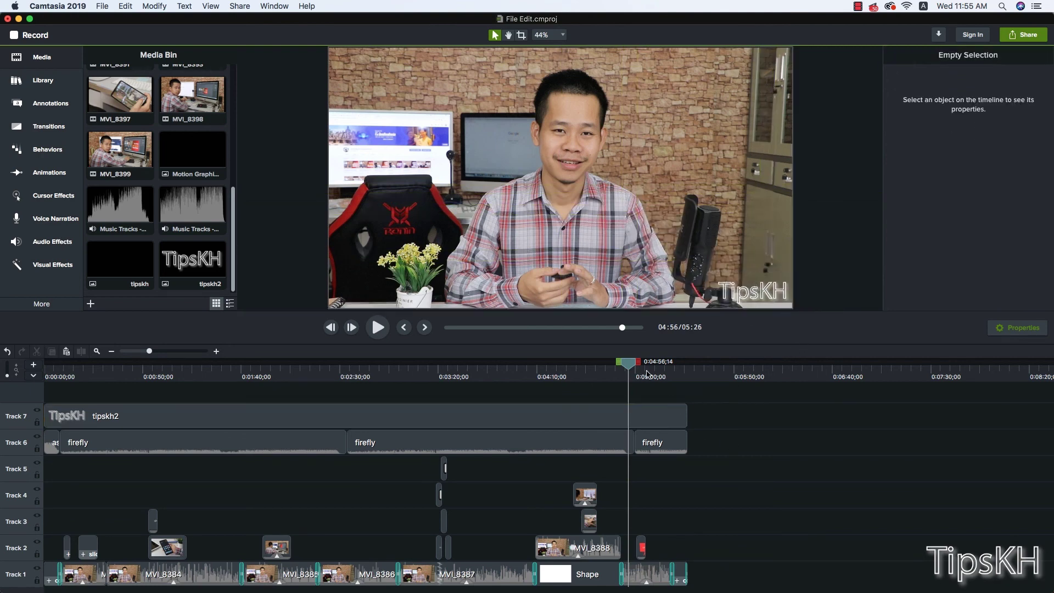
Step: Preview the video, clear the range selection, and select the Track 7 tipskh2 clip at 1:44
{"action": "mouse_move", "coordinate": [629, 363]}
{"action": "left_mouse_down"}
{"action": "mouse_move", "coordinate": [666, 366]}
{"action": "mouse_move", "coordinate": [105, 371]}
{"action": "mouse_move", "coordinate": [202, 380]}
{"action": "left_mouse_up"}
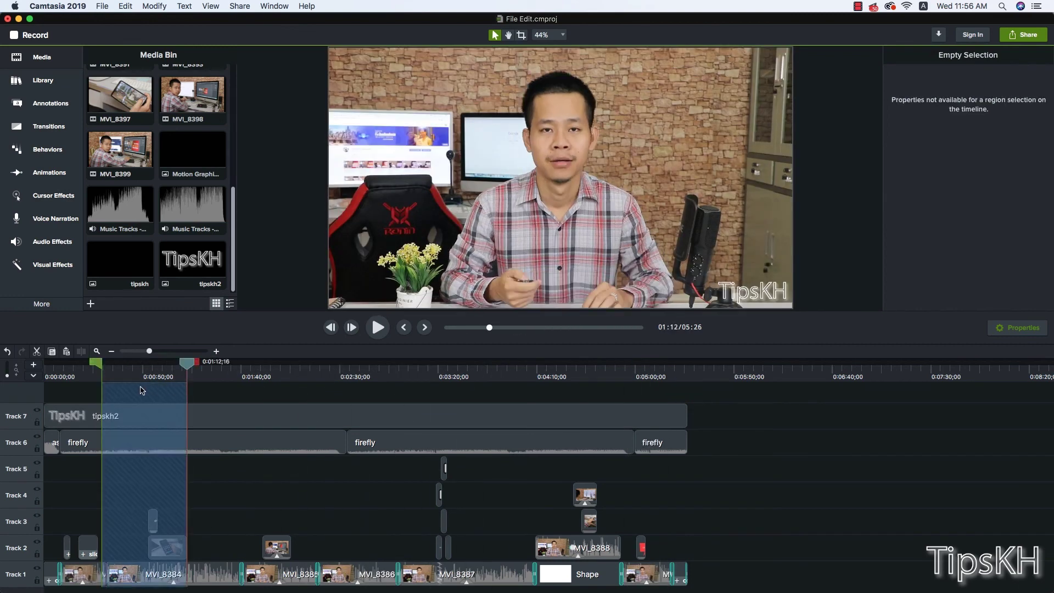
{"action": "key", "text": "space"}
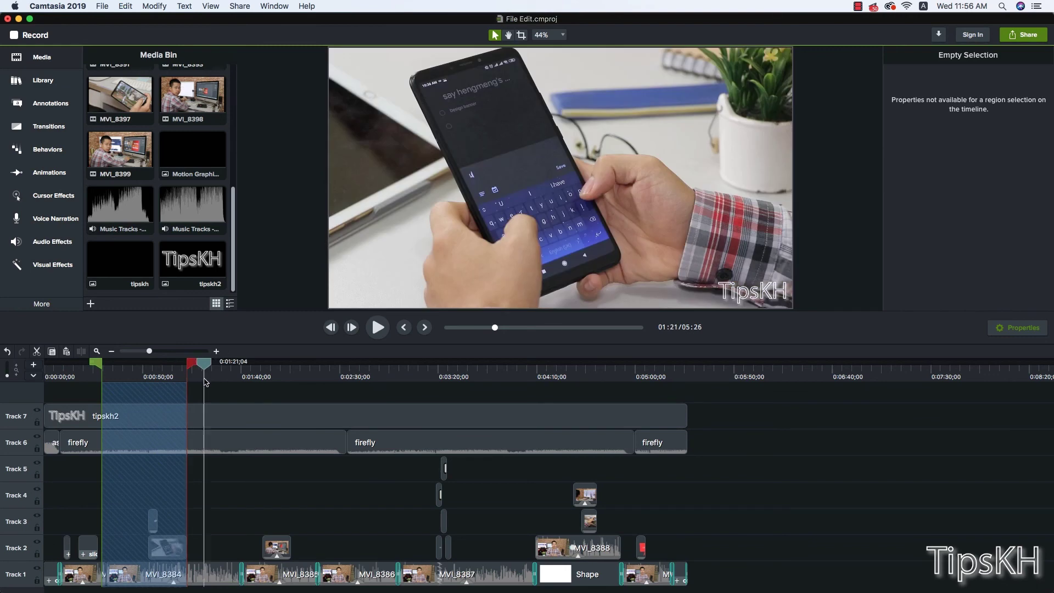
{"action": "key", "text": "space"}
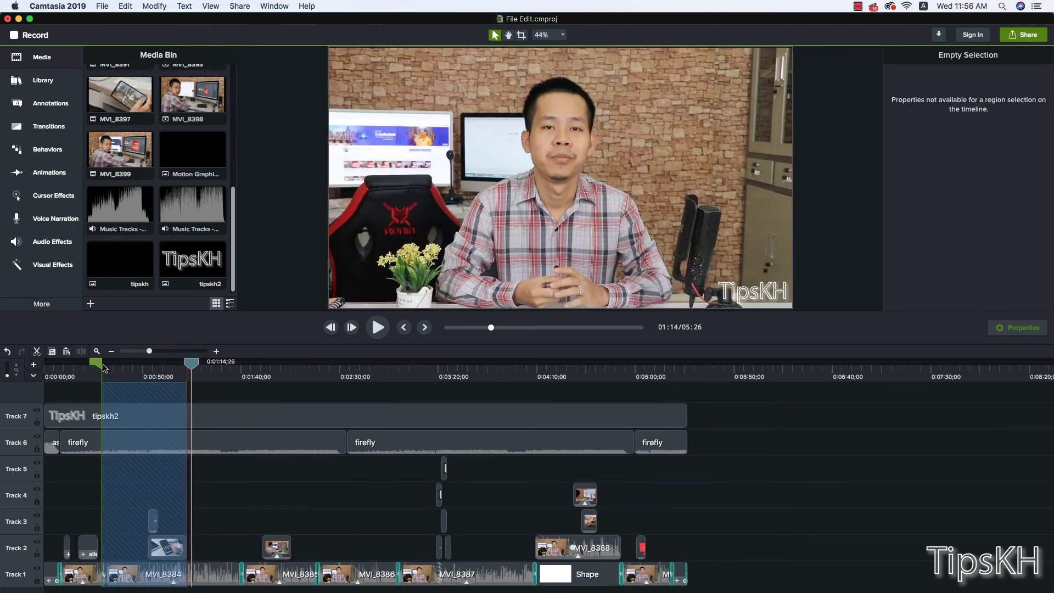
{"action": "left_click", "coordinate": [101, 367]}
{"action": "left_click", "coordinate": [190, 365]}
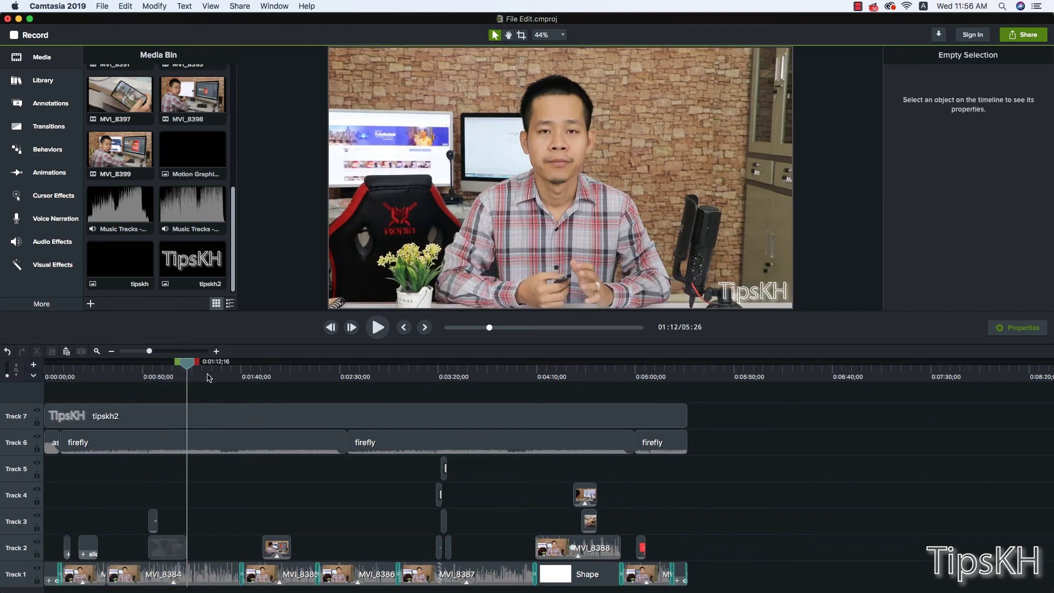
{"action": "left_click", "coordinate": [209, 376]}
{"action": "left_click", "coordinate": [249, 376]}
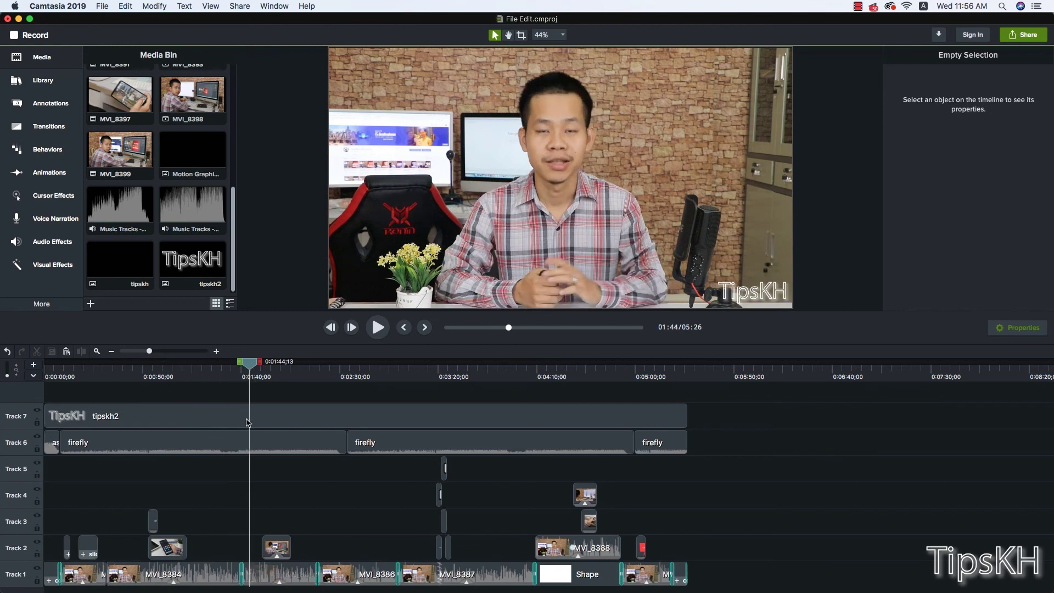
{"action": "left_click", "coordinate": [229, 416]}
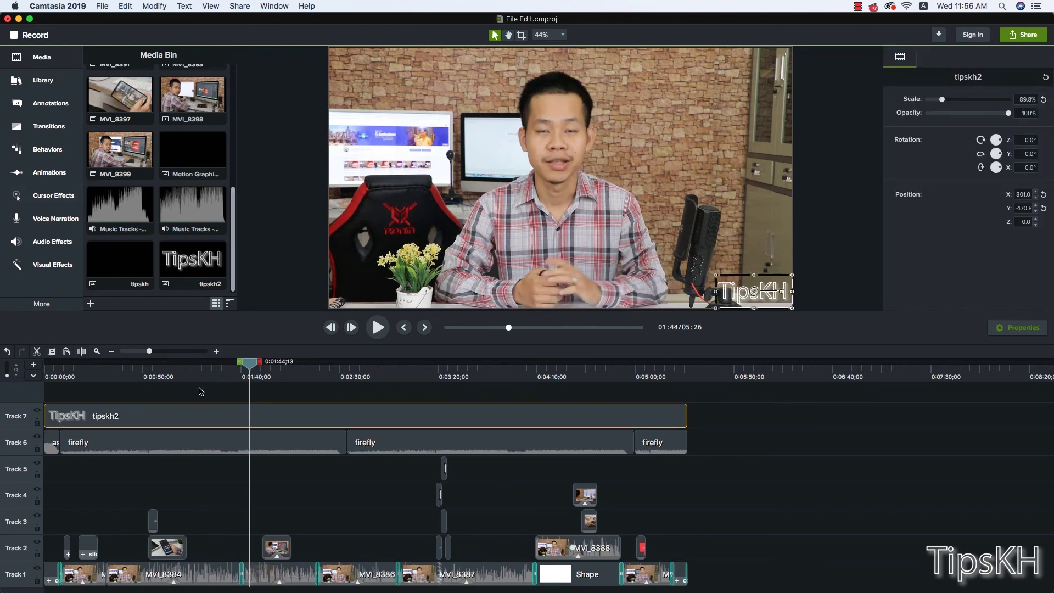
Step: Split the tipskh2 watermark at 1:44 and 2:18 and select the middle piece
{"action": "left_click", "coordinate": [81, 351]}
{"action": "left_click", "coordinate": [317, 377]}
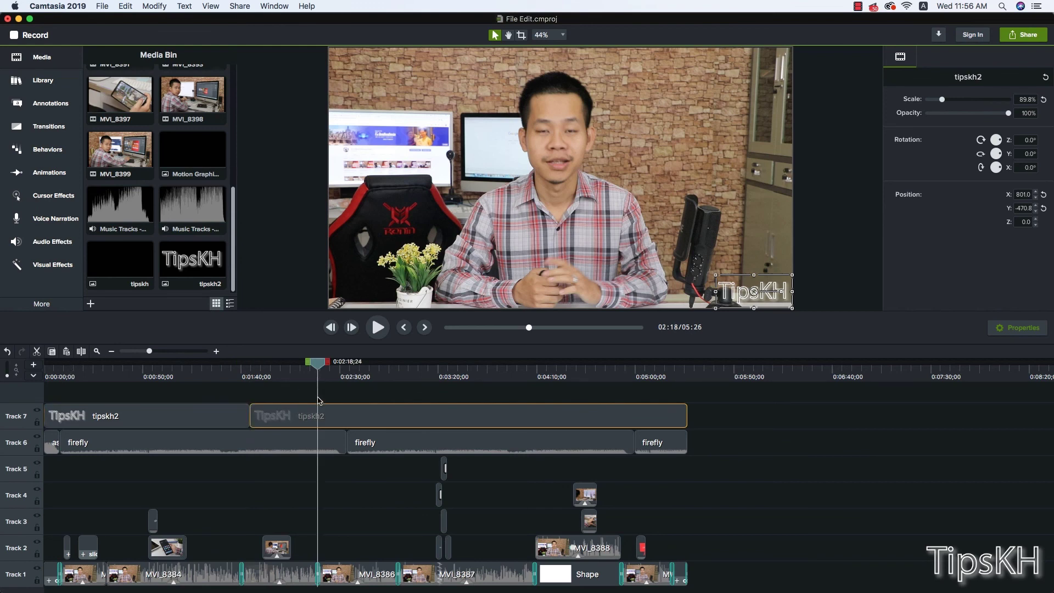
{"action": "left_click", "coordinate": [81, 351]}
{"action": "left_click", "coordinate": [274, 416]}
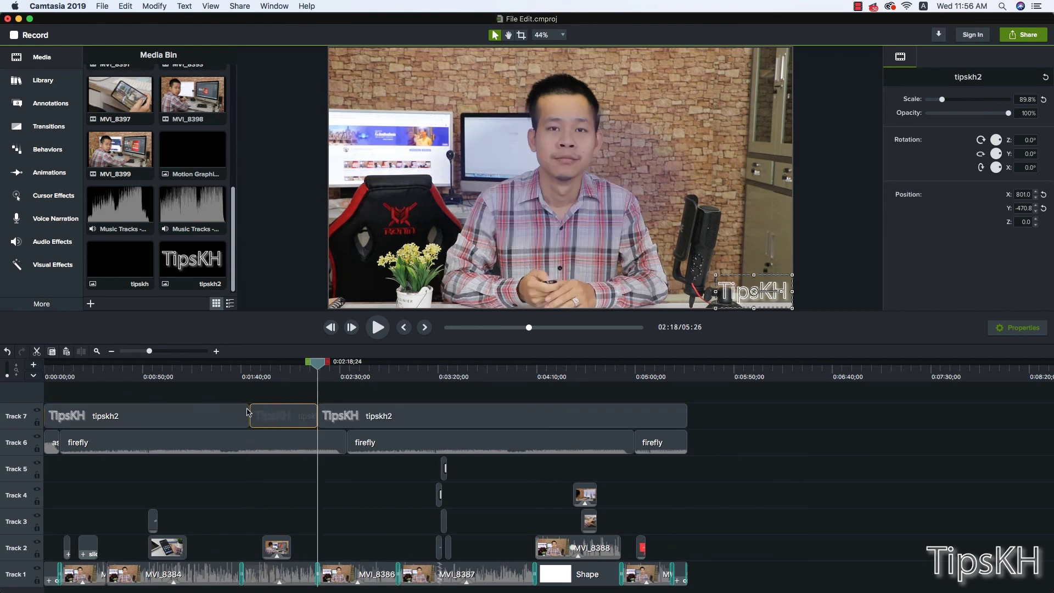
Step: Try a Fade behavior on the middle watermark piece, preview it, then undo it
{"action": "left_click", "coordinate": [60, 129]}
{"action": "left_click", "coordinate": [85, 152]}
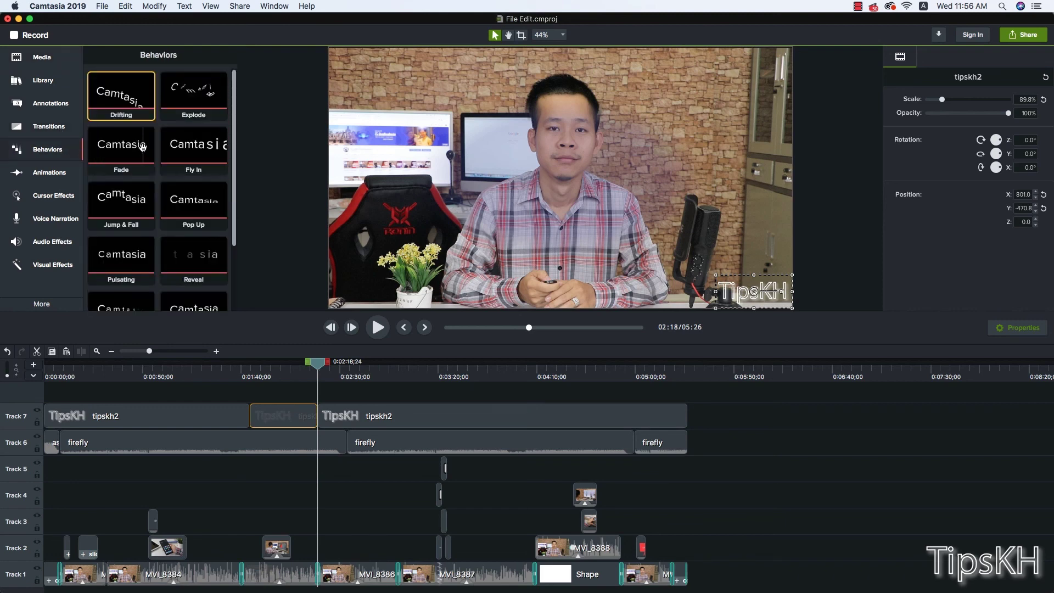
{"action": "mouse_move", "coordinate": [131, 146]}
{"action": "left_mouse_down"}
{"action": "mouse_move", "coordinate": [247, 383]}
{"action": "mouse_move", "coordinate": [274, 415]}
{"action": "left_mouse_up"}
{"action": "left_click", "coordinate": [246, 375]}
{"action": "key", "text": "space"}
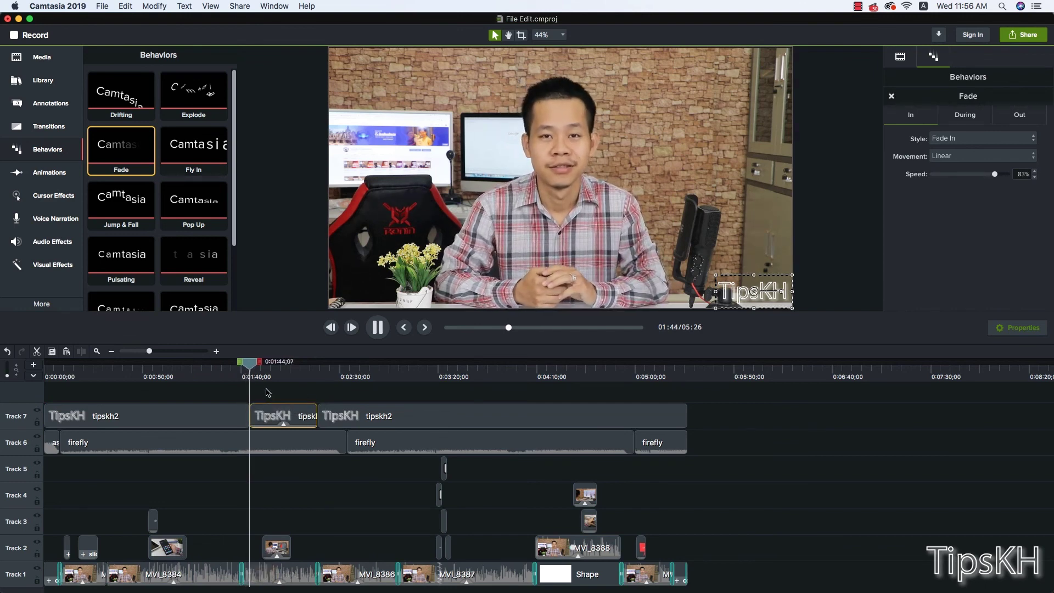
{"action": "key", "text": "space"}
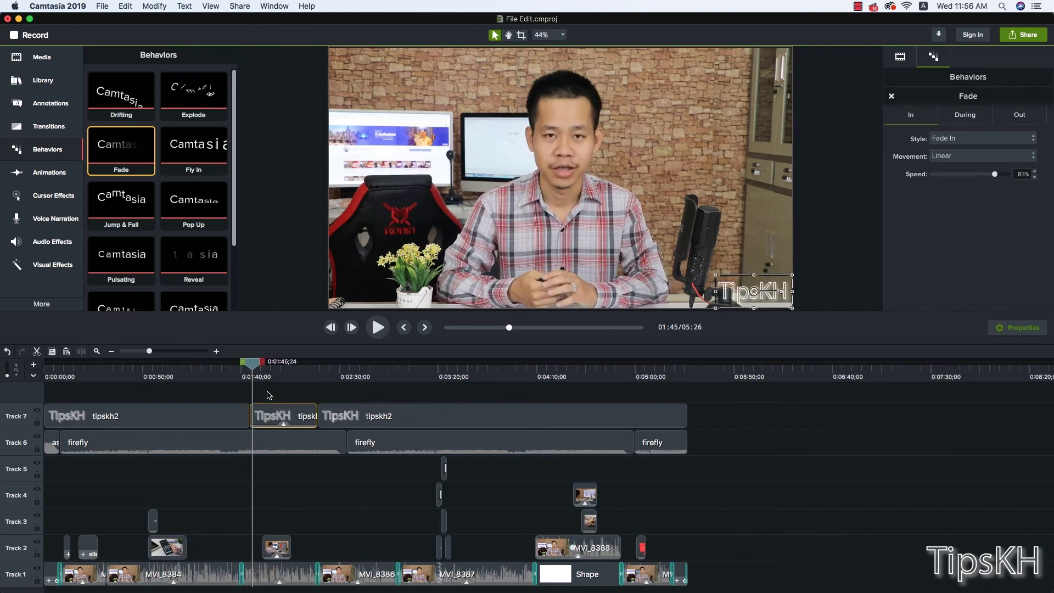
{"action": "key", "text": "super+z"}
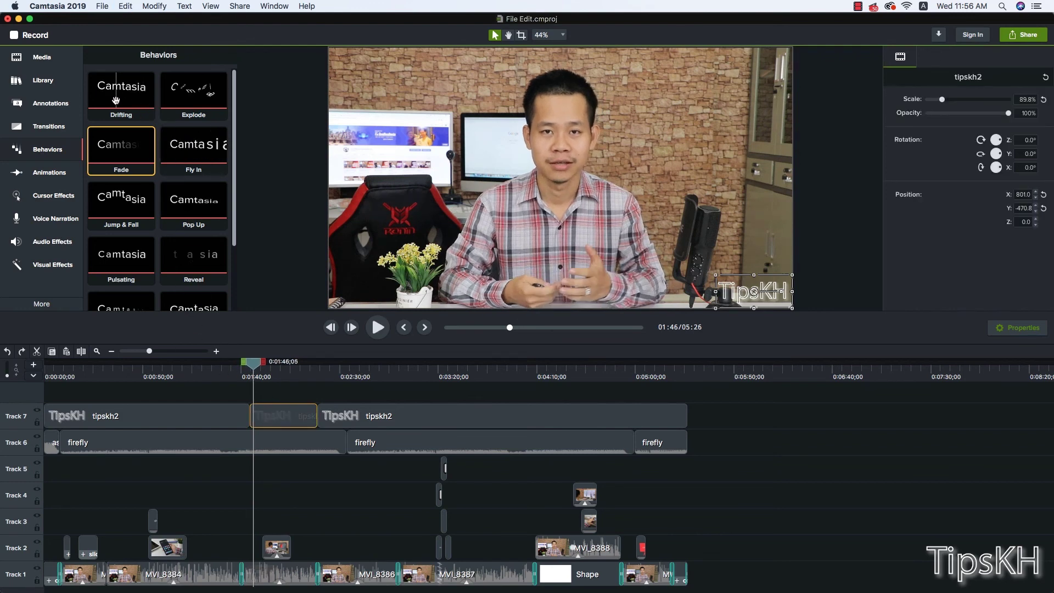
Step: Apply the Drifting behavior to the middle watermark piece and preview the result
{"action": "mouse_move", "coordinate": [120, 93]}
{"action": "left_mouse_down"}
{"action": "mouse_move", "coordinate": [296, 369]}
{"action": "mouse_move", "coordinate": [283, 416]}
{"action": "left_mouse_up"}
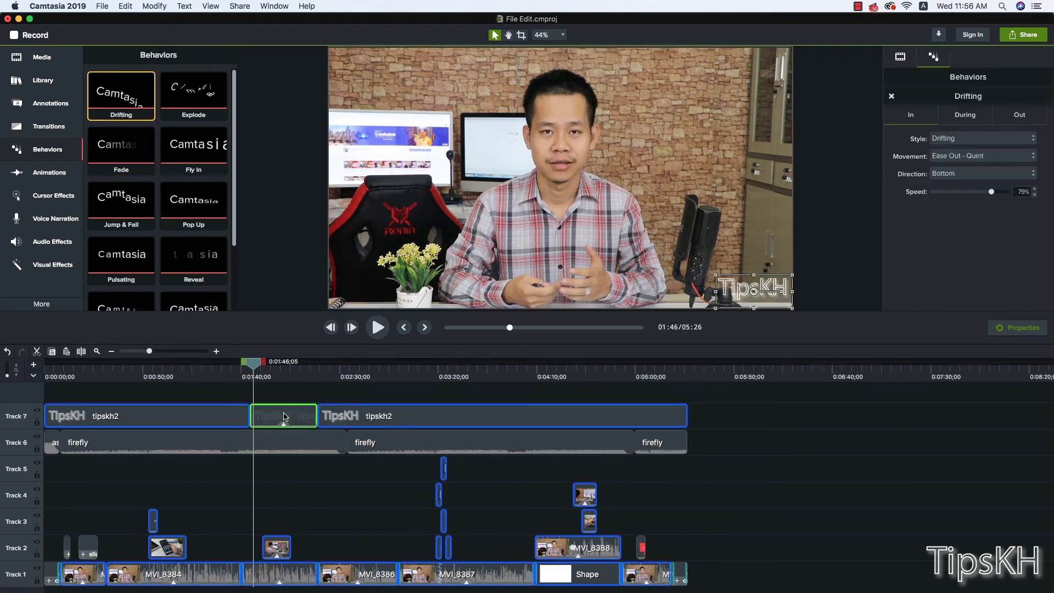
{"action": "left_click", "coordinate": [247, 367]}
{"action": "key", "text": "space"}
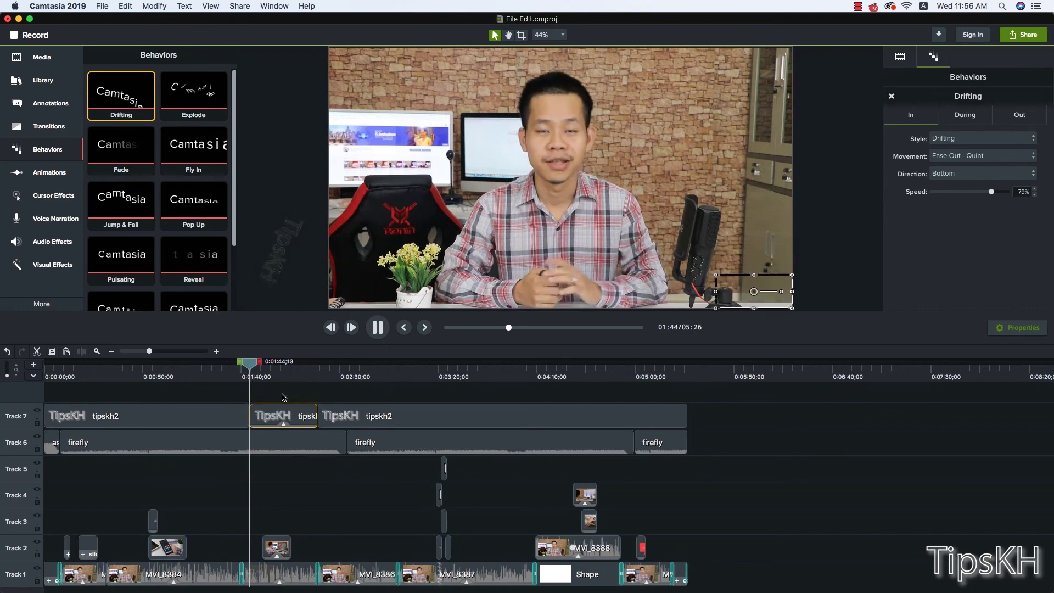
{"action": "left_click", "coordinate": [310, 378]}
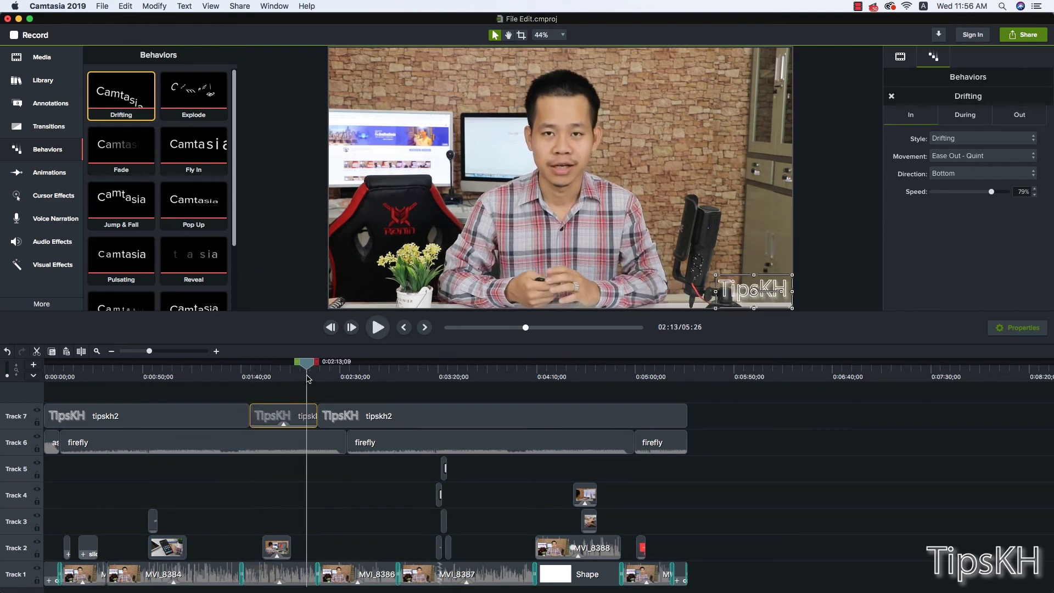
{"action": "key", "text": "space"}
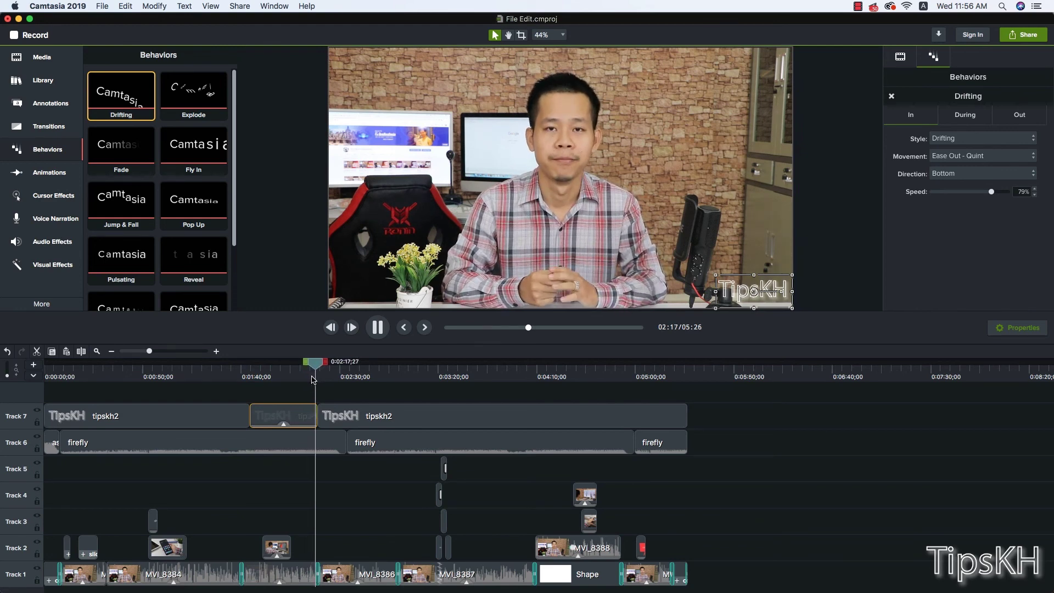
{"action": "key", "text": "space"}
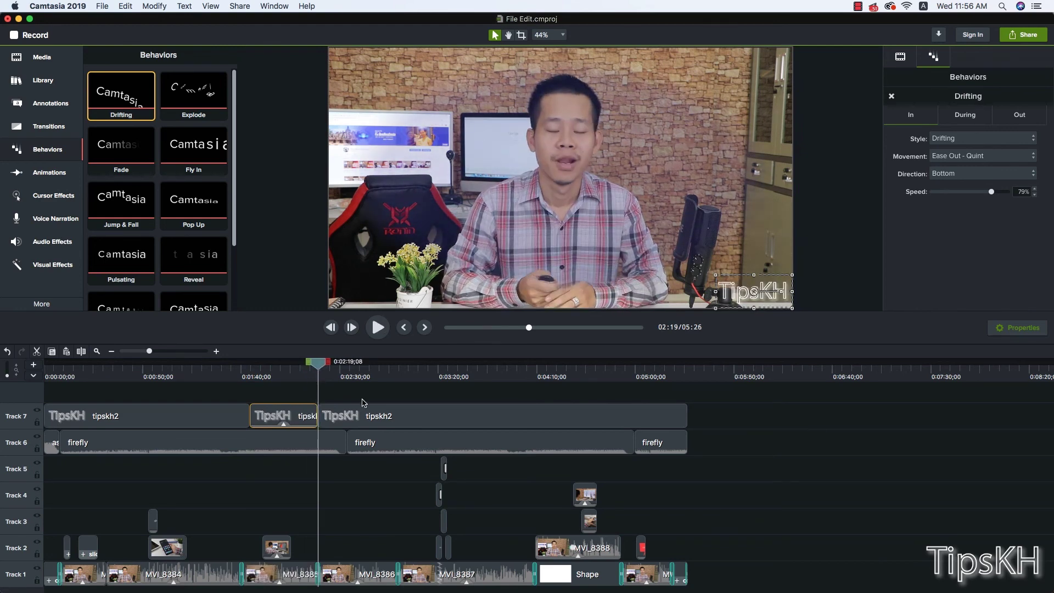
{"action": "left_click", "coordinate": [361, 400]}
{"action": "left_click_drag", "start_coordinate": [321, 372], "coordinate": [568, 366]}
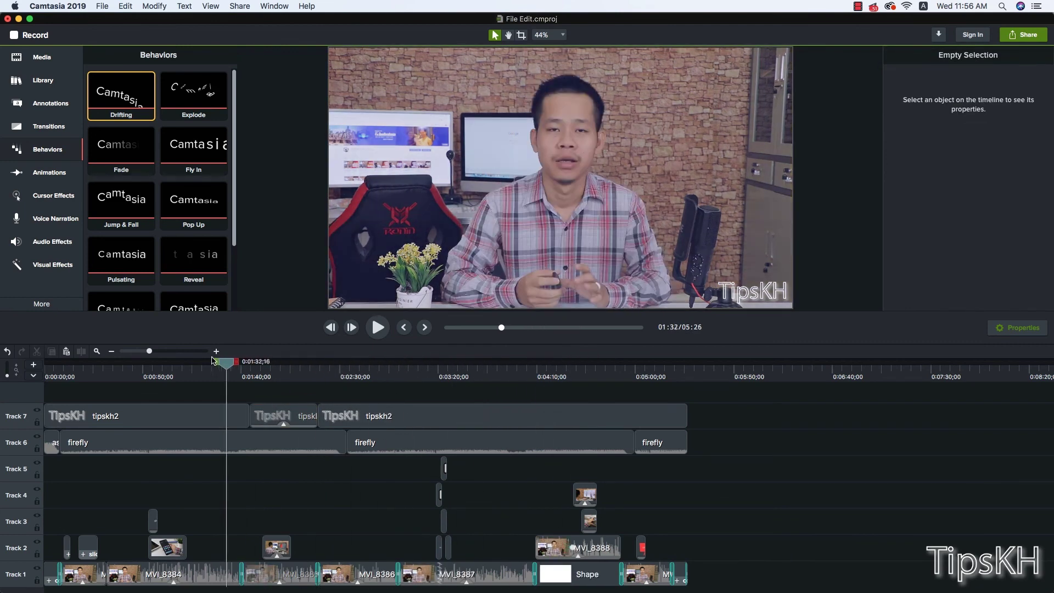
{"action": "mouse_move", "coordinate": [391, 364]}
{"action": "left_mouse_down"}
{"action": "mouse_move", "coordinate": [107, 362]}
{"action": "mouse_move", "coordinate": [452, 388]}
{"action": "left_mouse_up"}
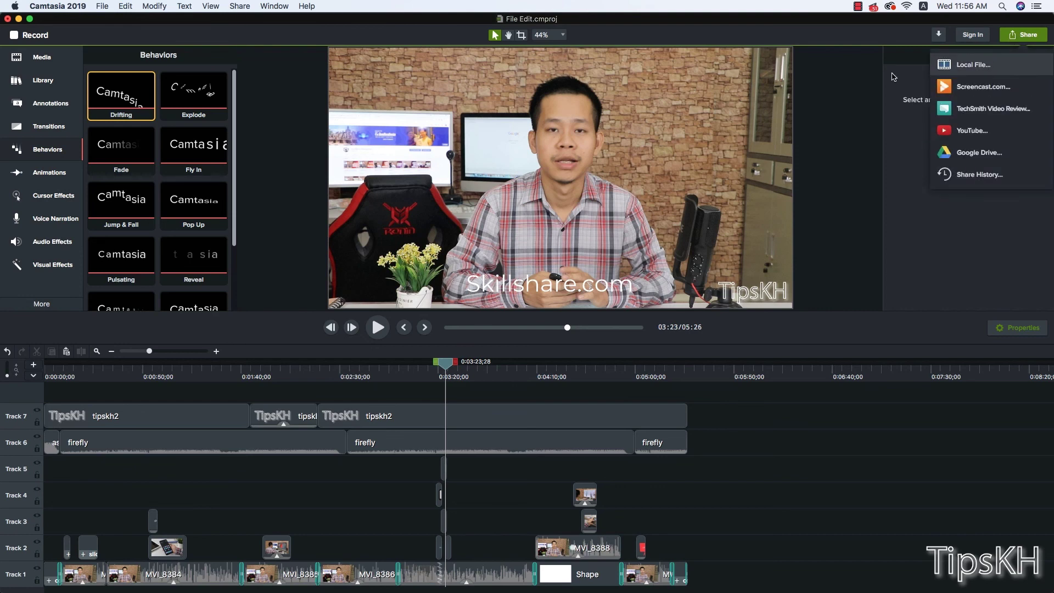
Step: Export the project to a local file 'My frist Video.mp4' at 1920 x 1080 HD
{"action": "left_click", "coordinate": [968, 64]}
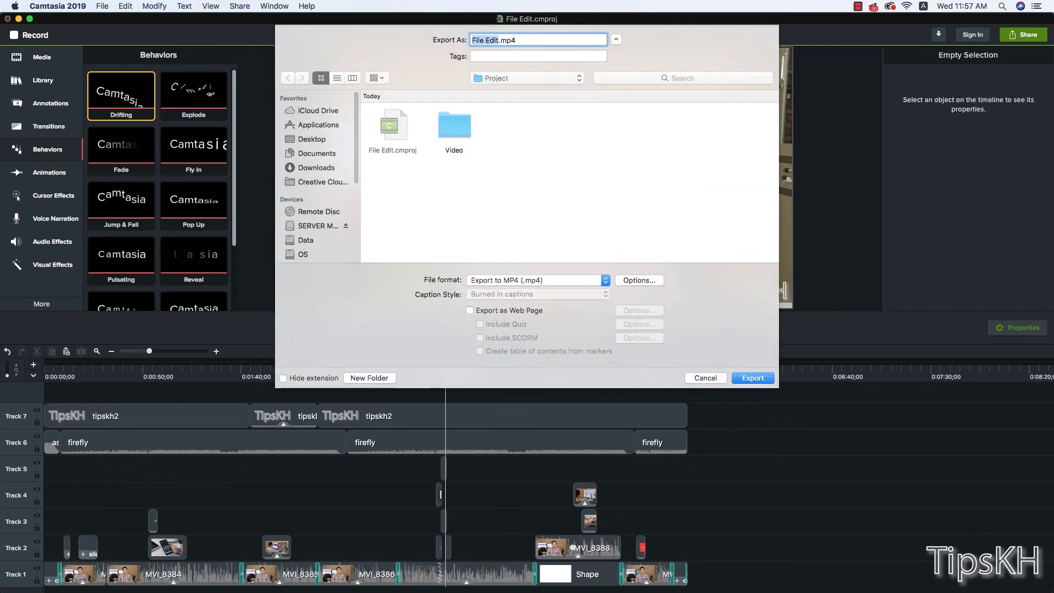
{"action": "type", "text": "My frist Video"}
{"action": "left_click", "coordinate": [638, 281]}
{"action": "left_click", "coordinate": [502, 149]}
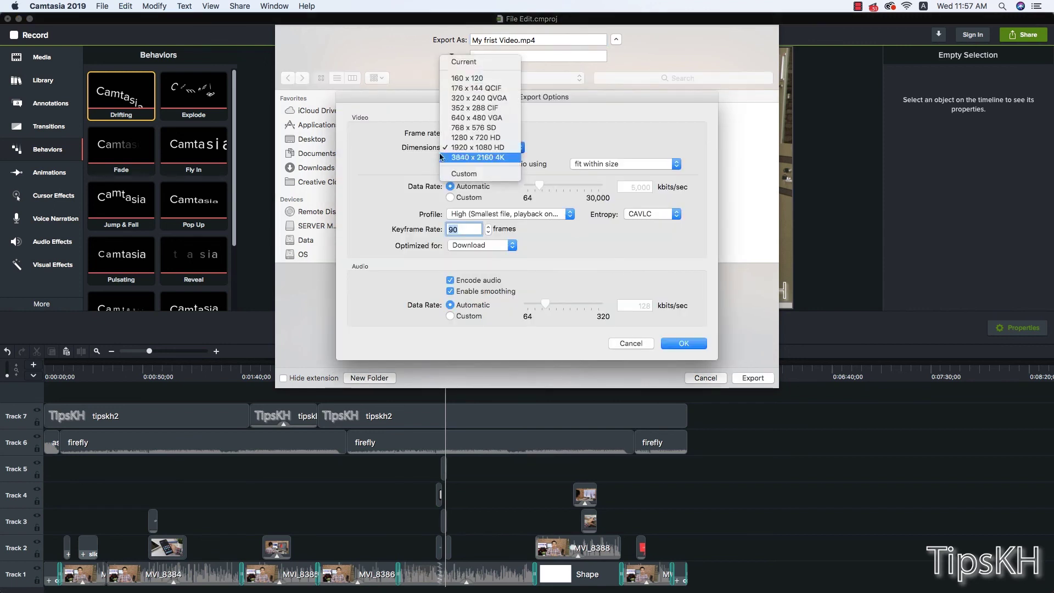
{"action": "left_click", "coordinate": [476, 148]}
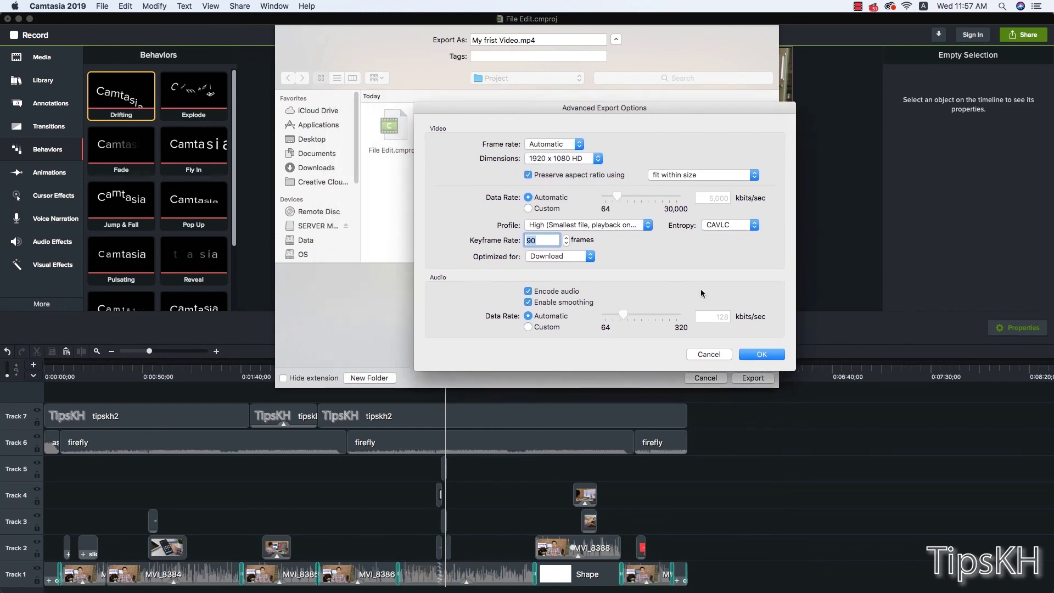
{"action": "left_click", "coordinate": [760, 354]}
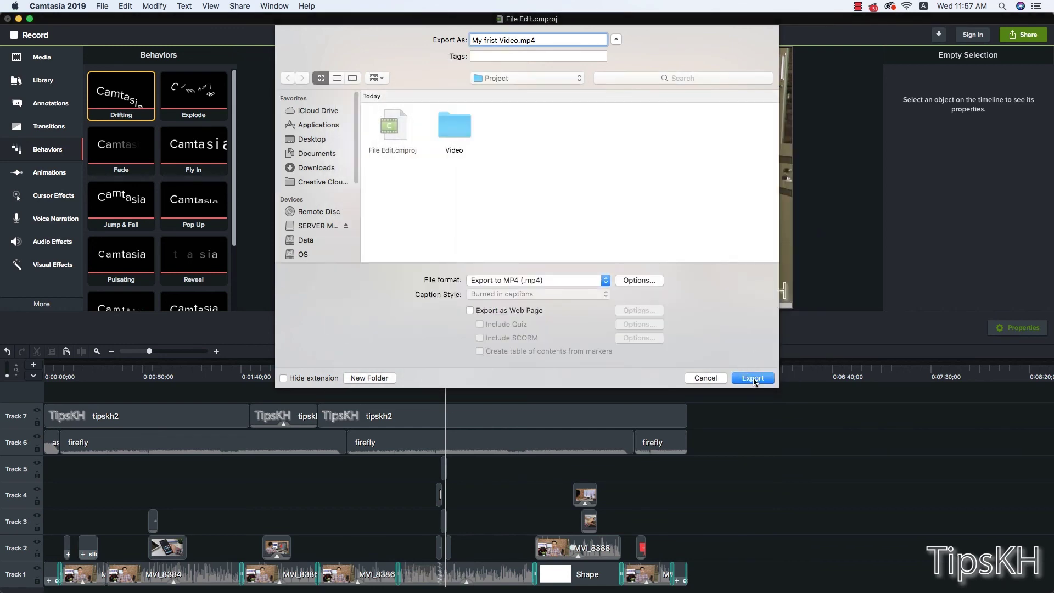
{"action": "left_click", "coordinate": [753, 378]}
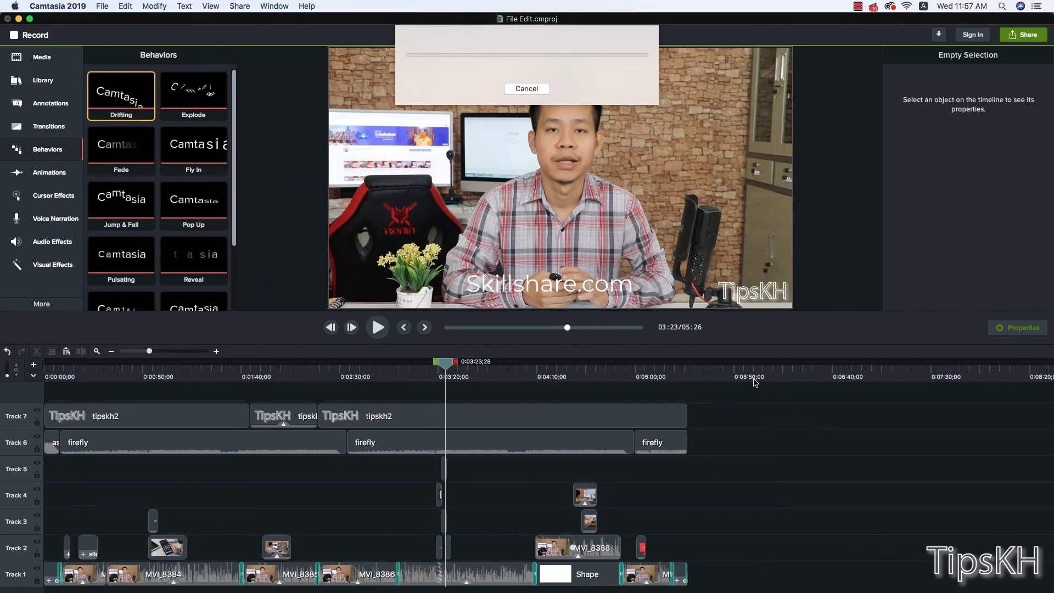